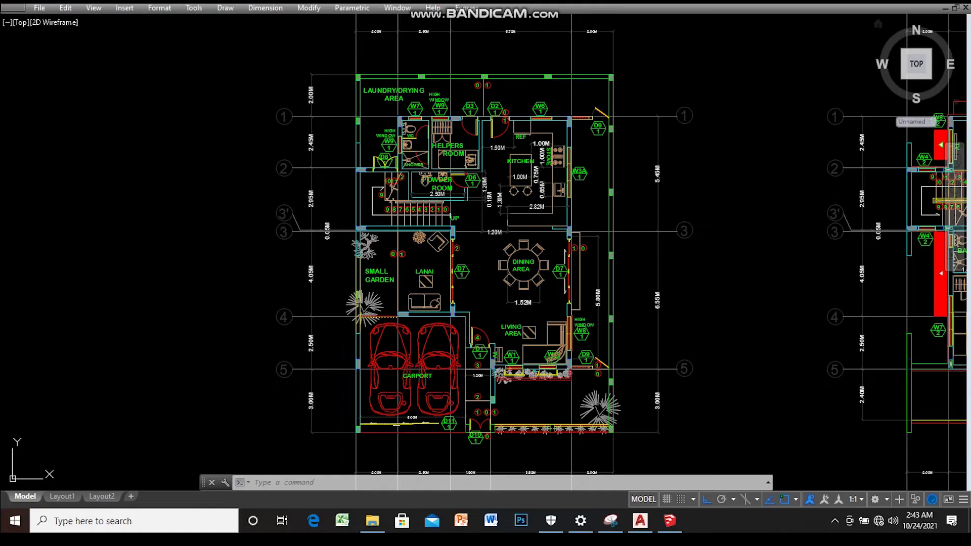
- Pan and zoom across the AutoCAD ground and upper floor plans to review them
scroll(446, 167, up, 5)
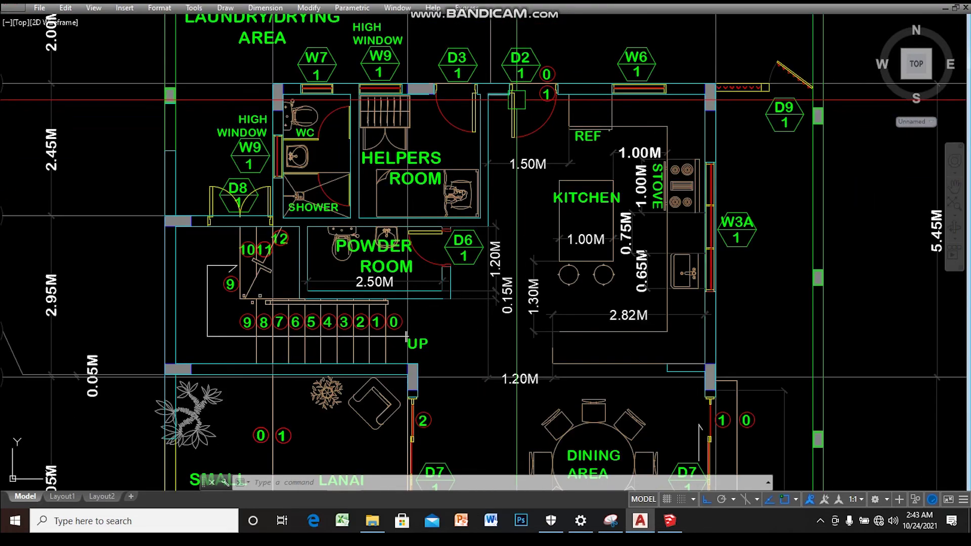
scroll(594, 142, down, 3)
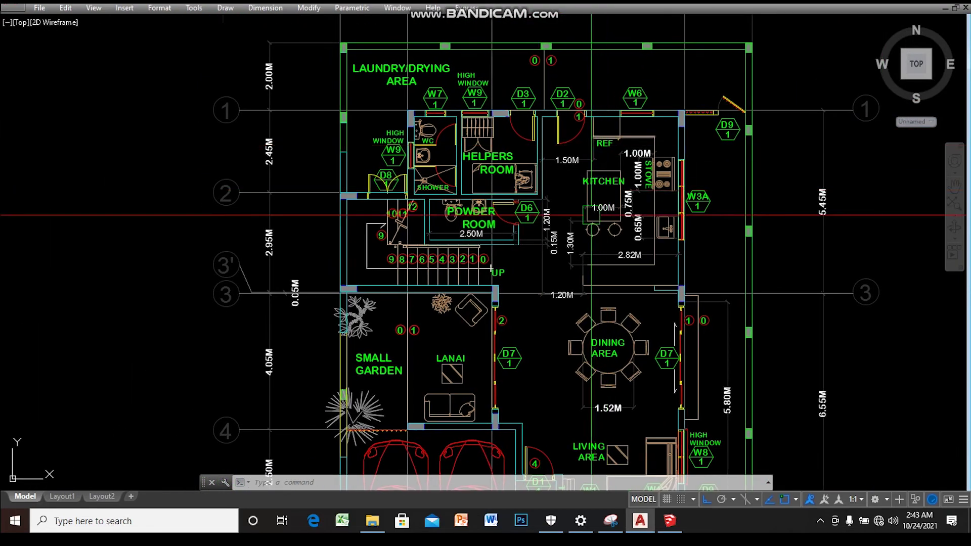
scroll(582, 182, down, 3)
scroll(589, 199, down, 1)
scroll(595, 253, up, 2)
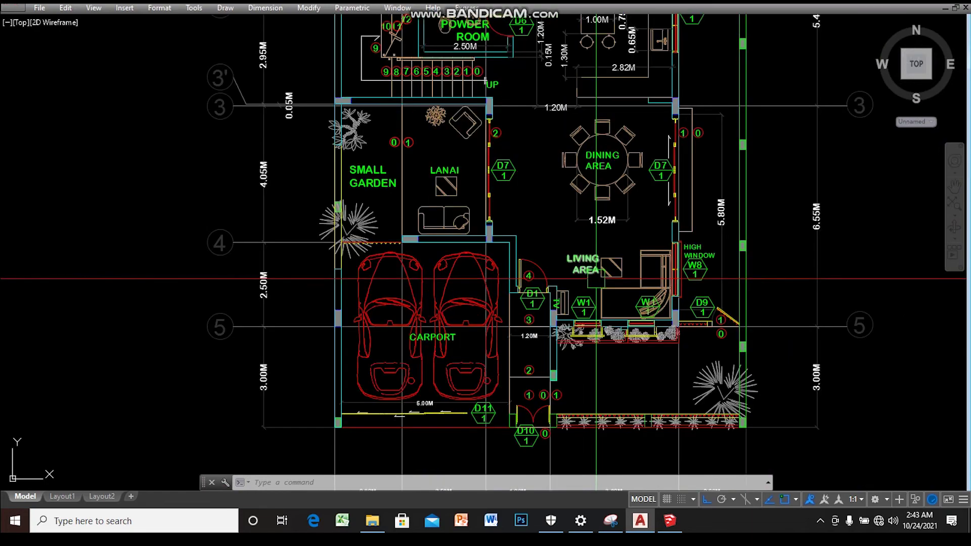
scroll(597, 288, up, 1)
middle_drag(597, 287, 599, 287)
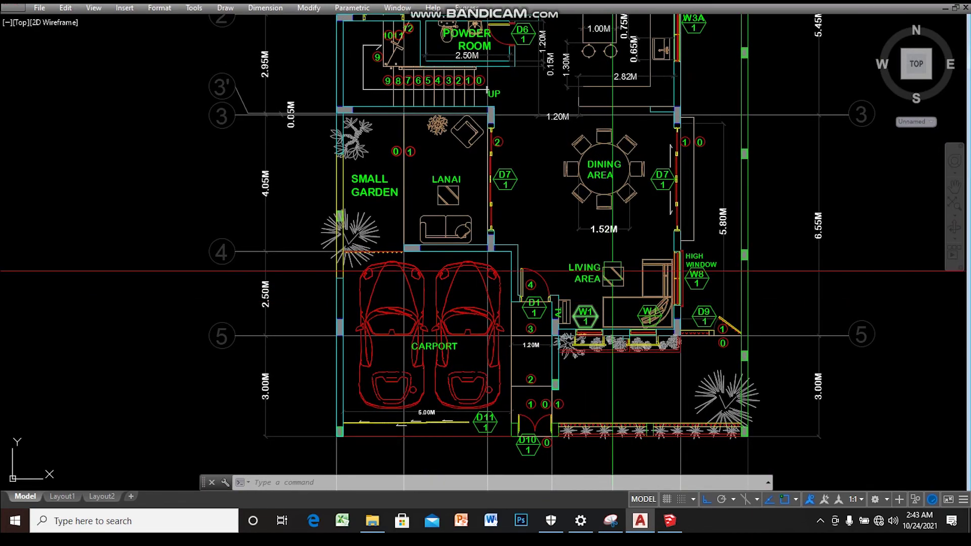
middle_drag(655, 227, 633, 246)
scroll(570, 246, down, 2)
mouse_move(570, 245)
middle_down()
mouse_move(437, 288)
mouse_move(187, 292)
middle_up()
scroll(678, 157, up, 2)
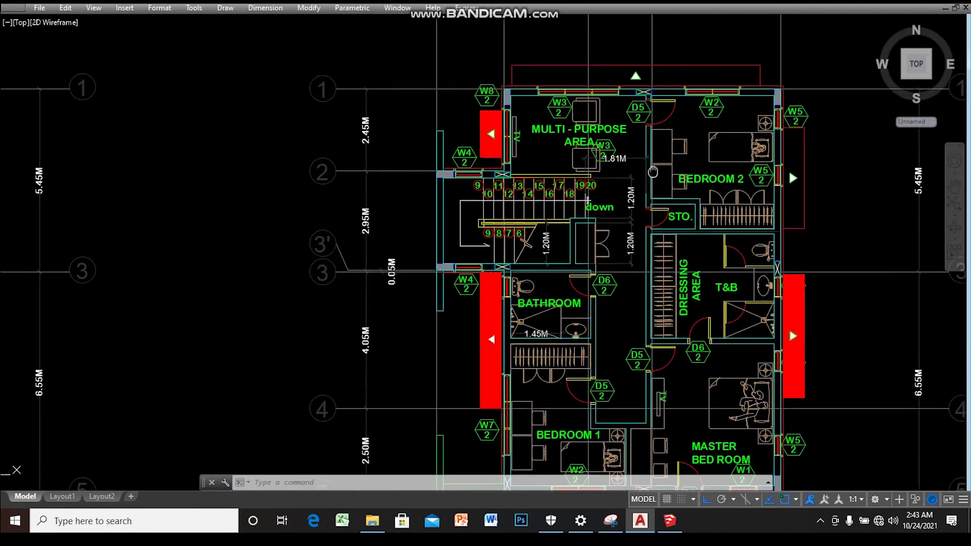
middle_drag(704, 281, 657, 247)
scroll(597, 152, down, 2)
middle_drag(636, 213, 640, 137)
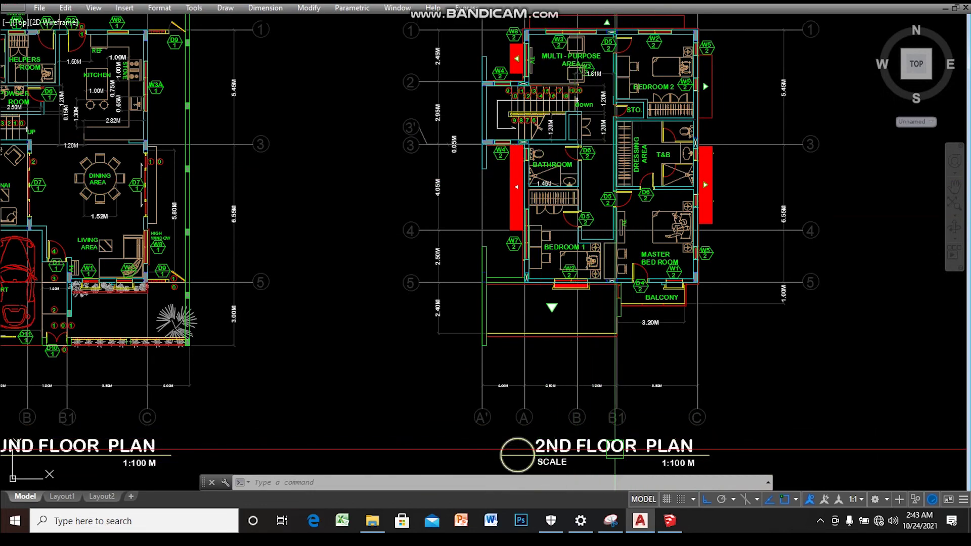
scroll(617, 226, up, 2)
middle_drag(642, 238, 645, 275)
scroll(673, 218, down, 2)
scroll(673, 152, up, 1)
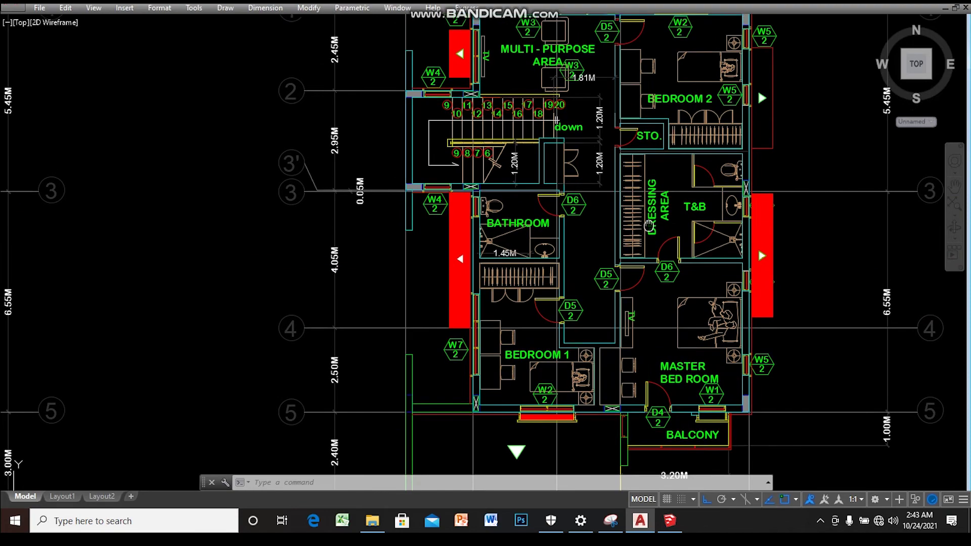
scroll(675, 91, up, 1)
middle_drag(649, 170, 658, 239)
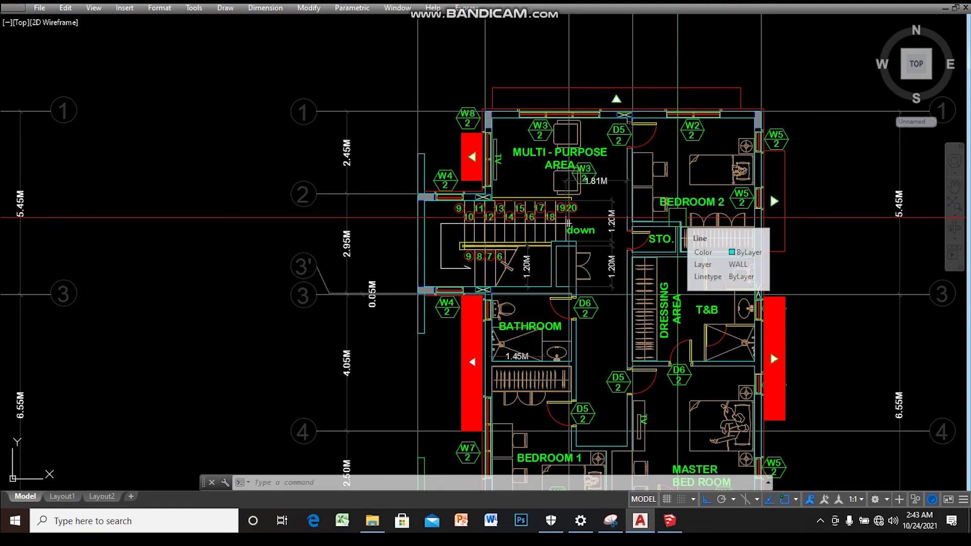
mouse_move(685, 250)
middle_down()
mouse_move(691, 210)
mouse_move(697, 216)
mouse_move(721, 195)
middle_up()
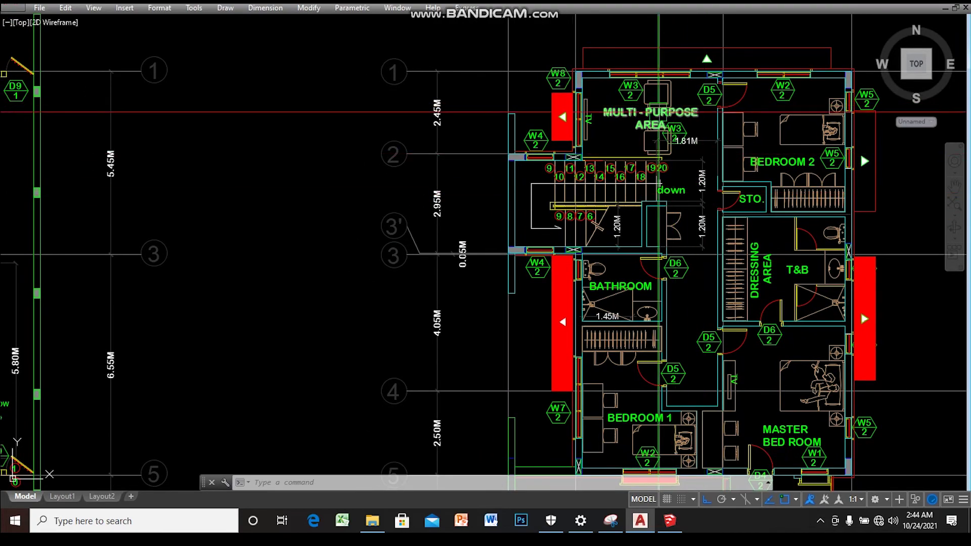
middle_drag(657, 218, 633, 103)
scroll(629, 173, up, 2)
scroll(630, 173, down, 2)
scroll(629, 174, down, 2)
scroll(658, 182, down, 4)
scroll(701, 190, down, 1)
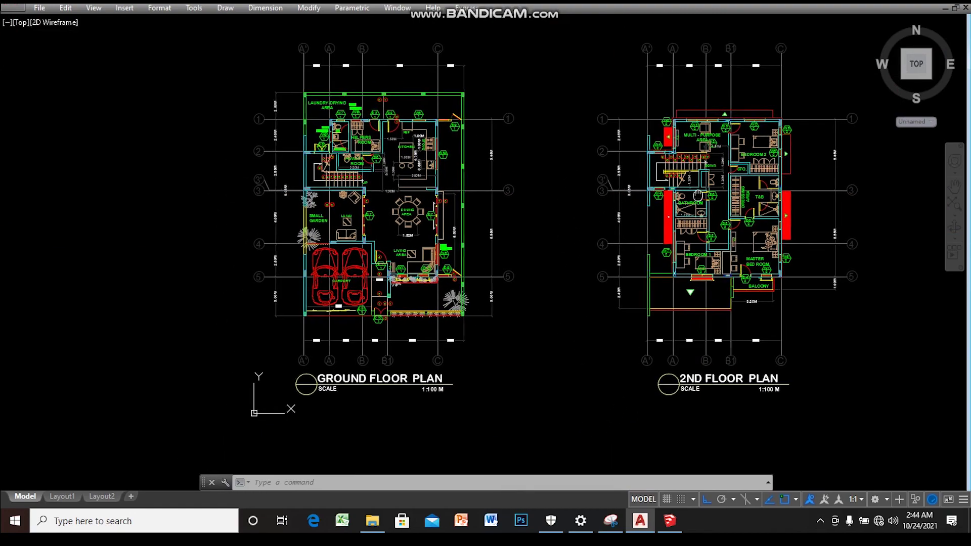
middle_drag(738, 168, 726, 170)
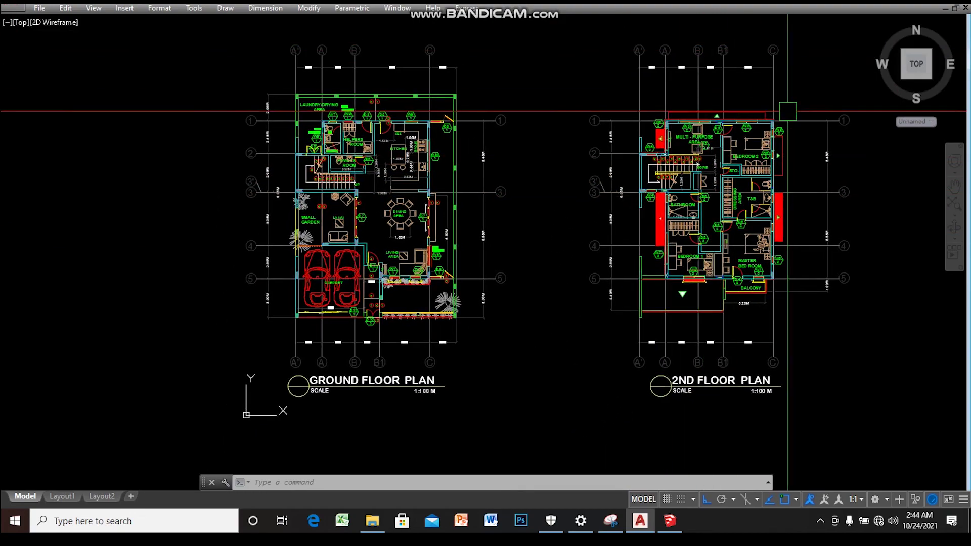
- Switch to SketchUp and orbit to a close top-down view of the imported plan
click(670, 521)
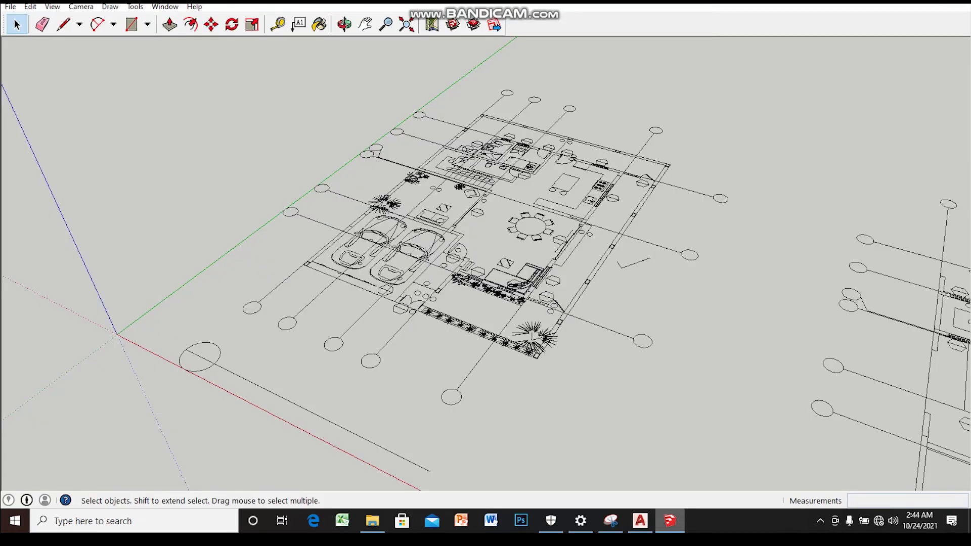
drag(486, 243, 481, 284)
click(17, 24)
middle_drag(485, 253, 486, 289)
scroll(506, 298, up, 2)
scroll(506, 298, up, 2)
scroll(506, 283, up, 2)
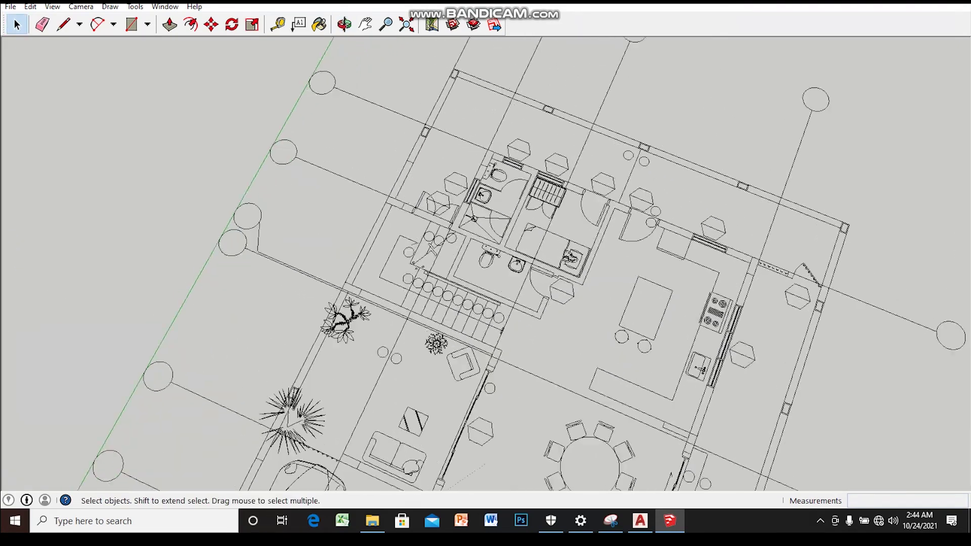
mouse_move(572, 255)
middle_down()
mouse_move(577, 245)
mouse_move(566, 258)
middle_up()
scroll(465, 133, up, 2)
scroll(468, 126, up, 2)
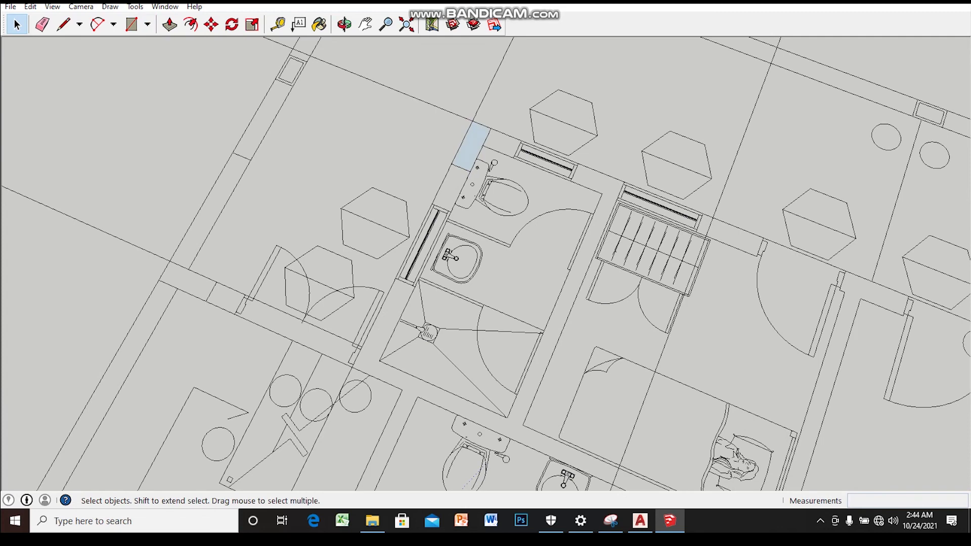
- Group the bathroom's outer corner square and push/pull it up into a column
right_click(469, 156)
click(509, 261)
double_click(469, 152)
scroll(469, 151, down, 1)
key(p)
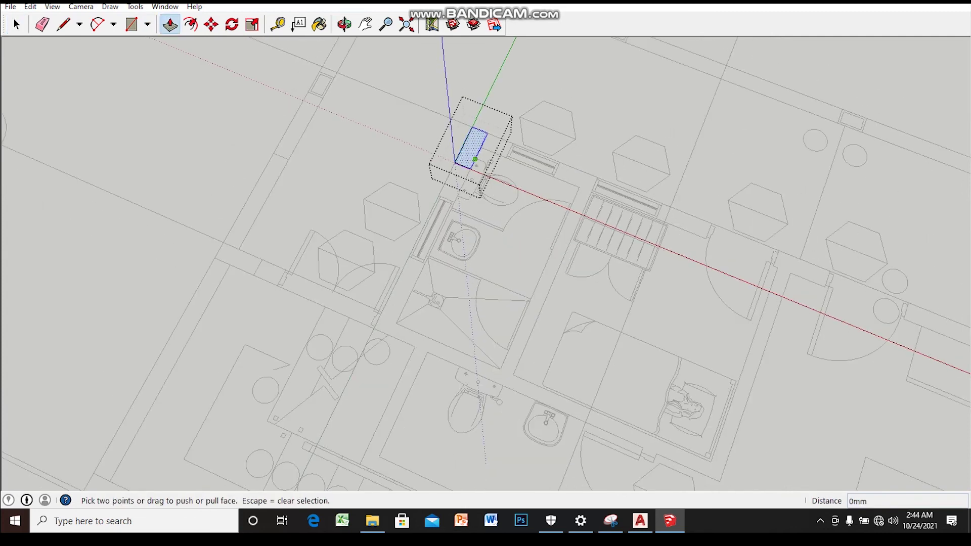
text(2000)
key(Return)
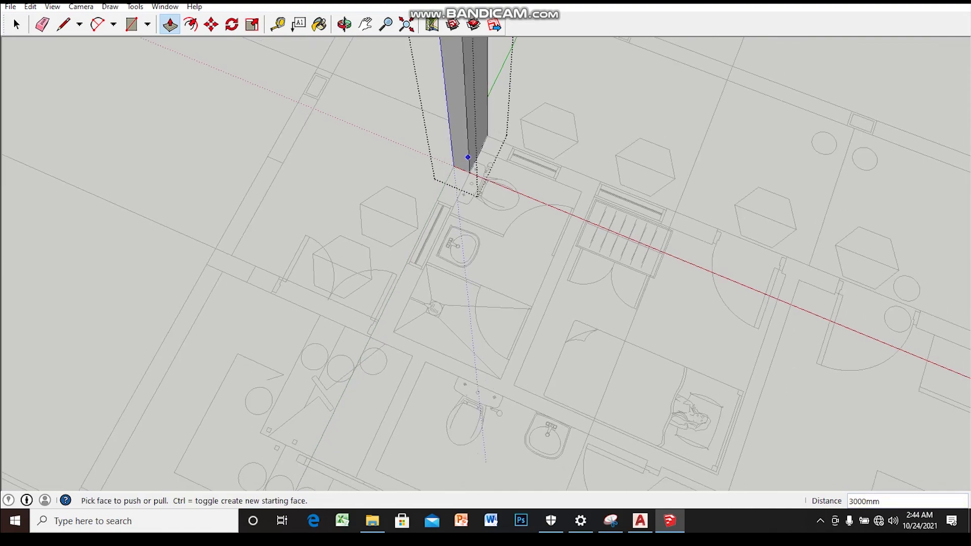
middle_drag(469, 151, 455, 203)
scroll(455, 202, up, 3)
key(space)
middle_drag(485, 263, 486, 233)
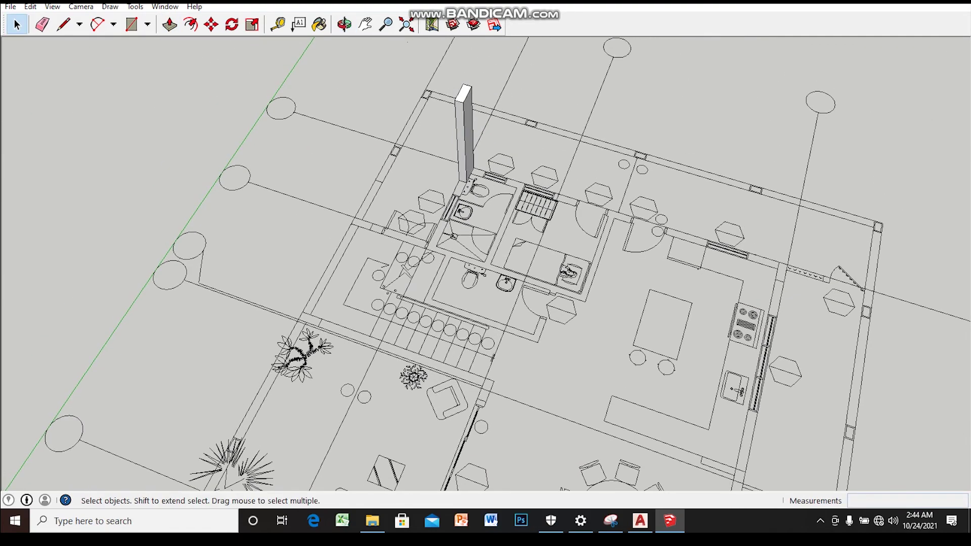
- Choose grey Color_004 from the Colors collection to paint the column
key(b)
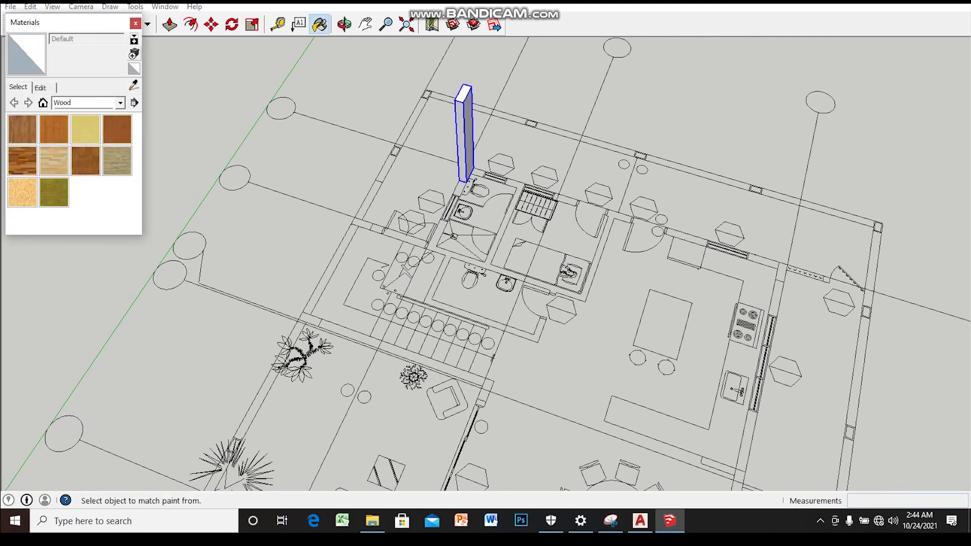
drag(50, 23, 839, 76)
click(909, 157)
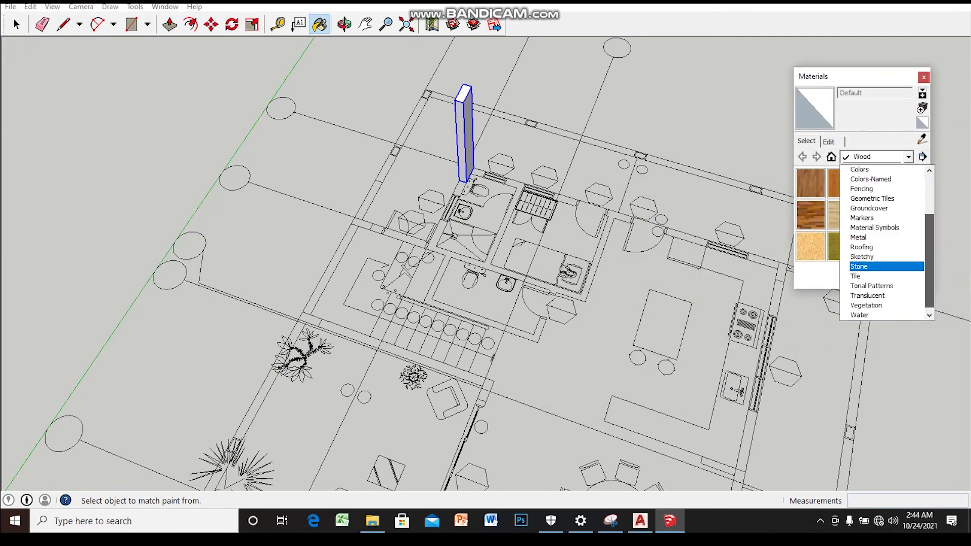
scroll(883, 243, up, 3)
click(860, 228)
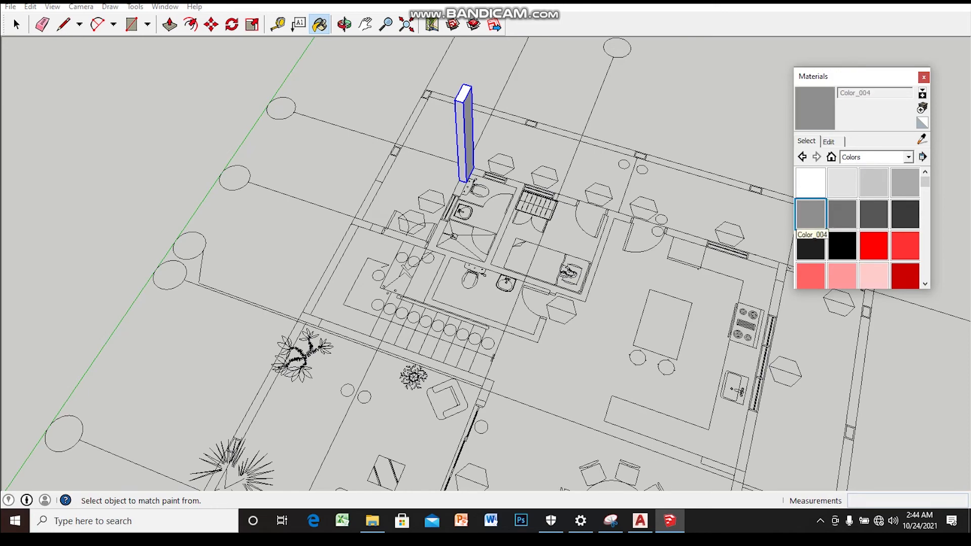
mouse_move(456, 253)
middle_down()
mouse_move(486, 237)
mouse_move(436, 237)
middle_up()
key(space)
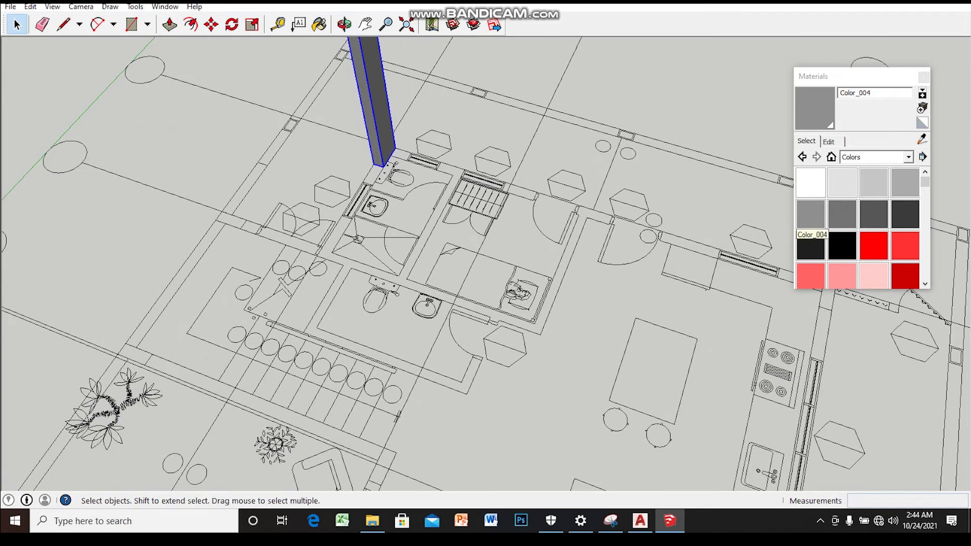
middle_drag(486, 263, 435, 243)
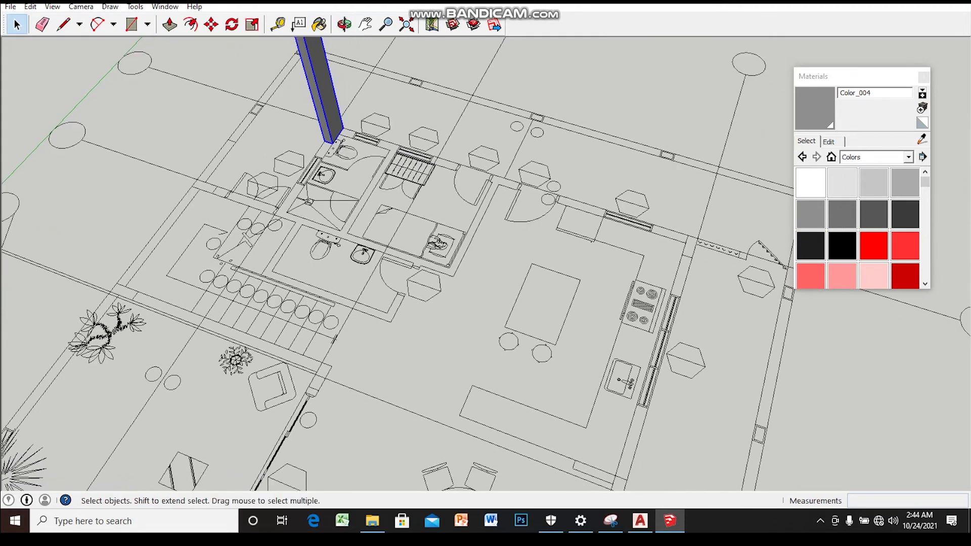
- Make the grey column a component and deselect it
right_click(326, 117)
double_click(318, 91)
right_click(328, 111)
click(377, 202)
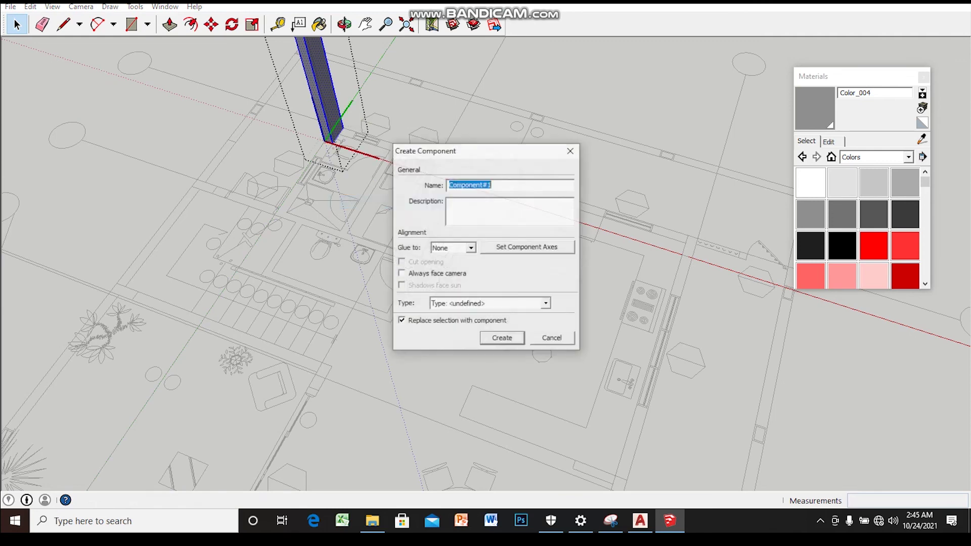
click(499, 335)
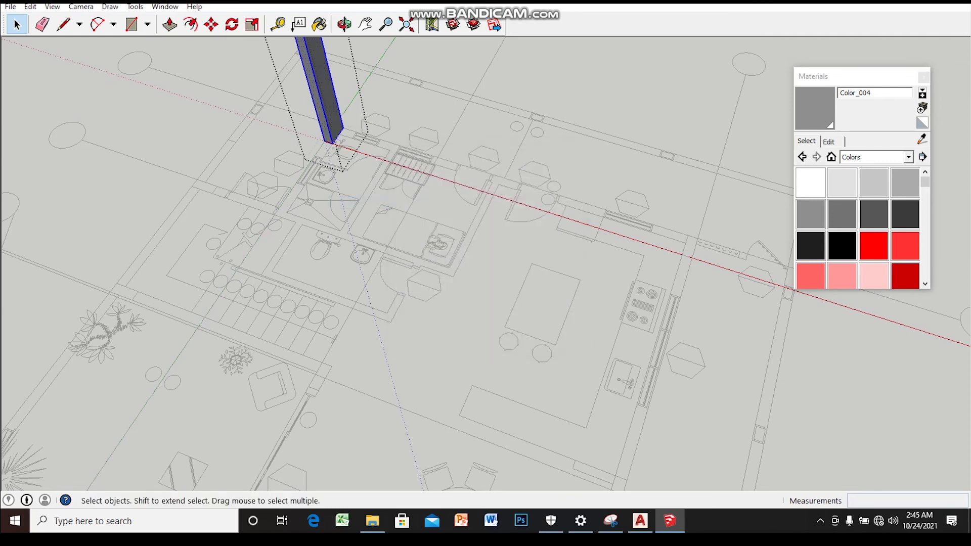
click(329, 136)
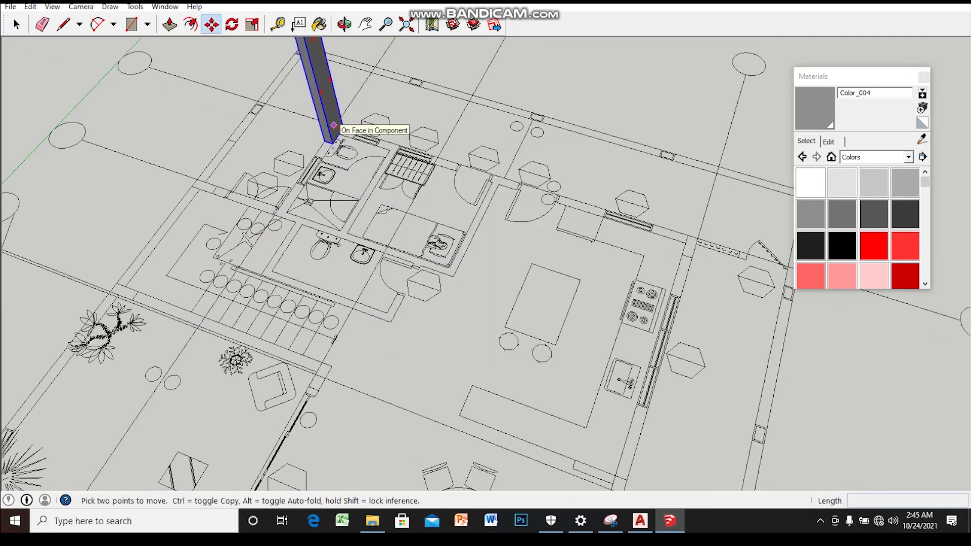
- Copy the grey column to the kitchen-side wall corner
scroll(327, 134, up, 2)
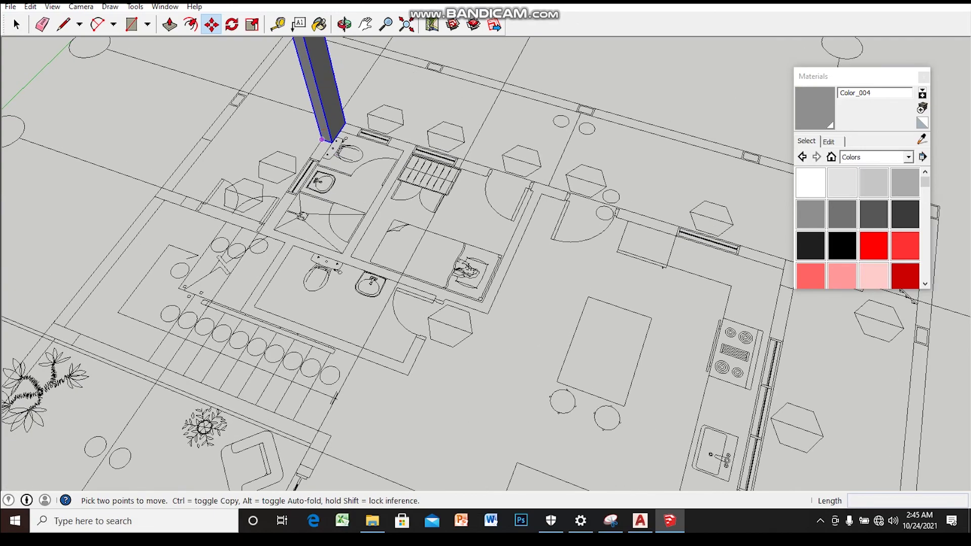
key(ctrl)
click(322, 139)
middle_drag(515, 248, 597, 206)
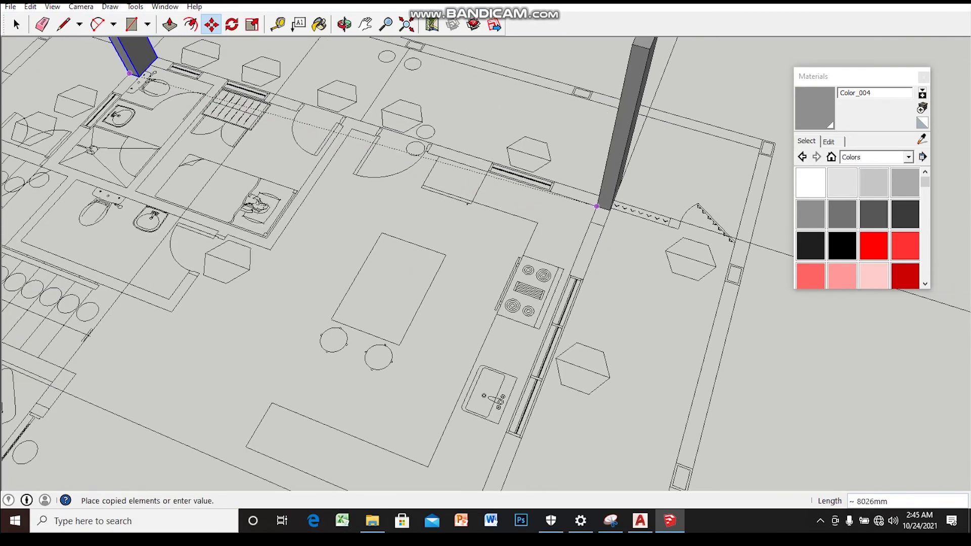
click(597, 205)
key(space)
scroll(599, 208, down, 4)
key(Return)
key(Escape)
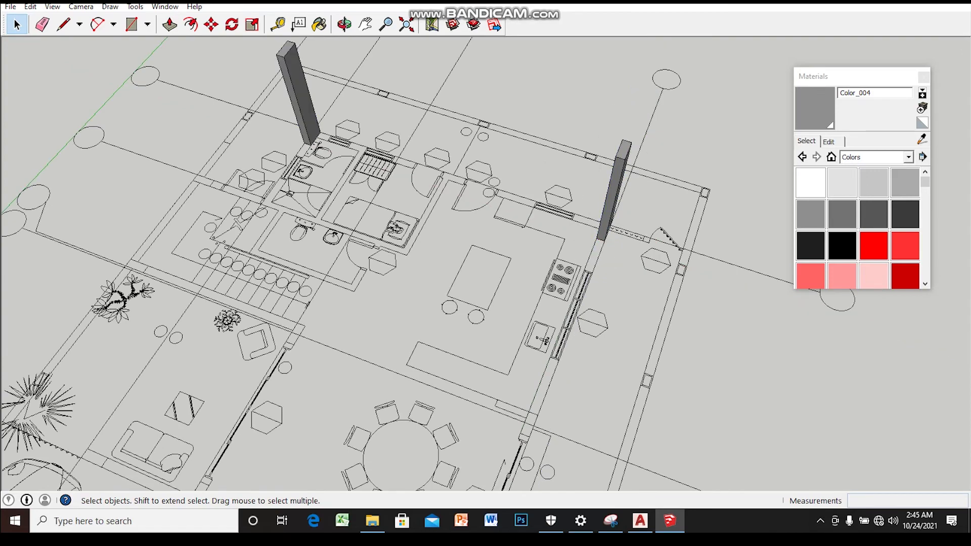
scroll(592, 238, up, 2)
- Start moving another copy of the grey column and orbit to a top-down plan view
key(m)
scroll(601, 242, up, 1)
scroll(601, 243, up, 1)
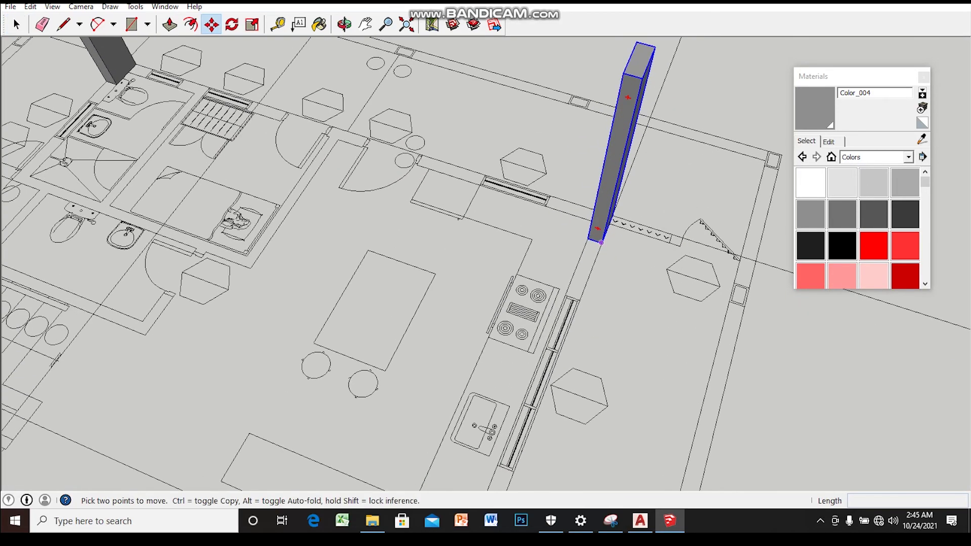
scroll(601, 243, down, 3)
mouse_move(623, 191)
middle_down()
mouse_move(678, 163)
mouse_move(733, 157)
mouse_move(736, 194)
mouse_move(921, 295)
mouse_move(780, 238)
middle_up()
scroll(779, 238, down, 3)
mouse_move(705, 191)
middle_down()
mouse_move(672, 174)
mouse_move(718, 64)
middle_up()
- Bring the small garden corner into view and drop the column copy there
scroll(506, 151, up, 2)
middle_drag(506, 152, 614, 184)
scroll(559, 238, up, 3)
scroll(556, 240, up, 2)
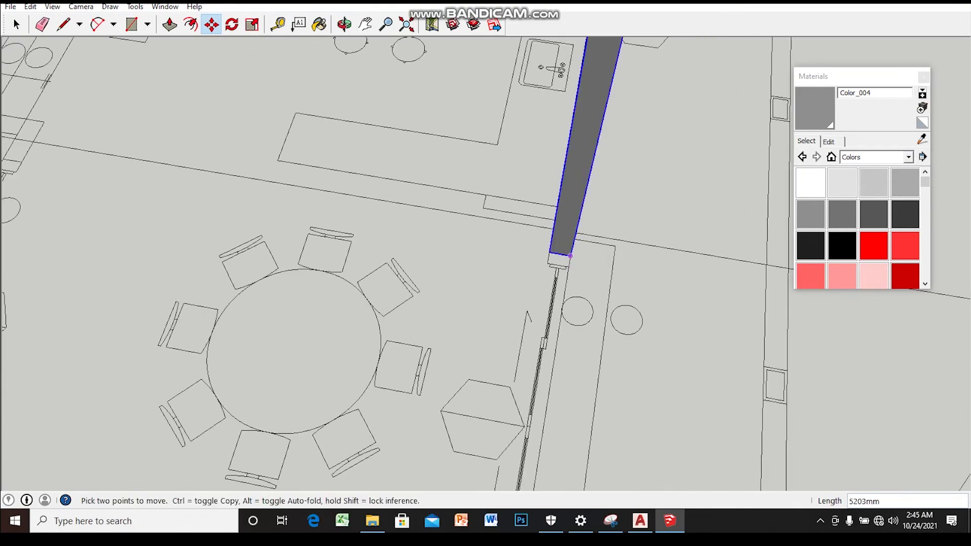
middle_drag(570, 256, 670, 259)
scroll(311, 246, up, 3)
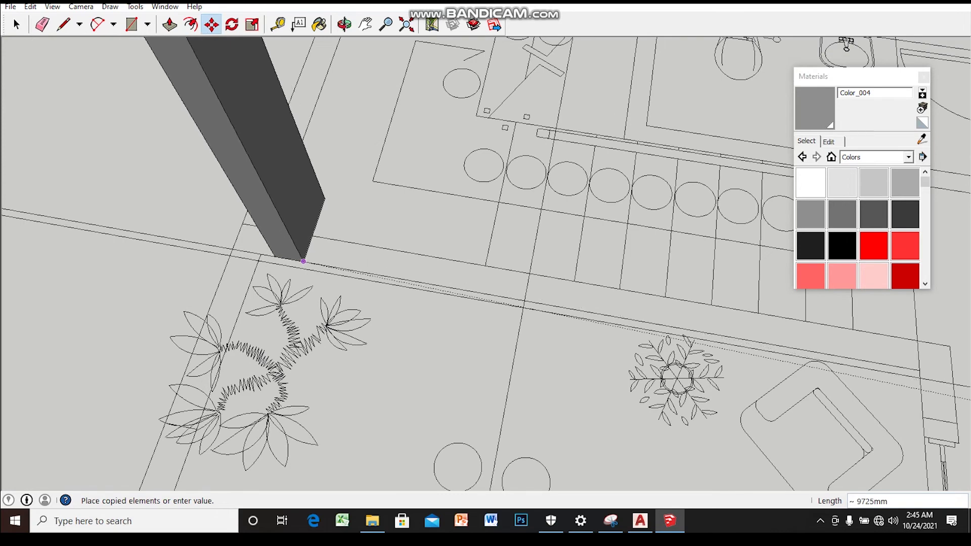
middle_drag(307, 249, 759, 232)
mouse_move(624, 254)
middle_down()
mouse_move(538, 256)
mouse_move(568, 292)
mouse_move(546, 250)
mouse_move(550, 286)
middle_up()
click(538, 256)
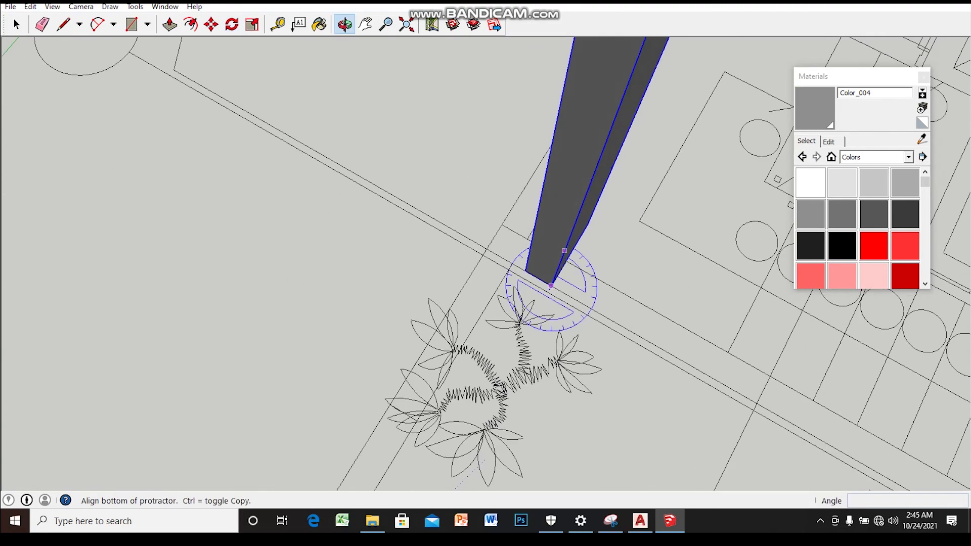
- Rotate the copied column 90 degrees to align with the garden-corner wall
click(586, 224)
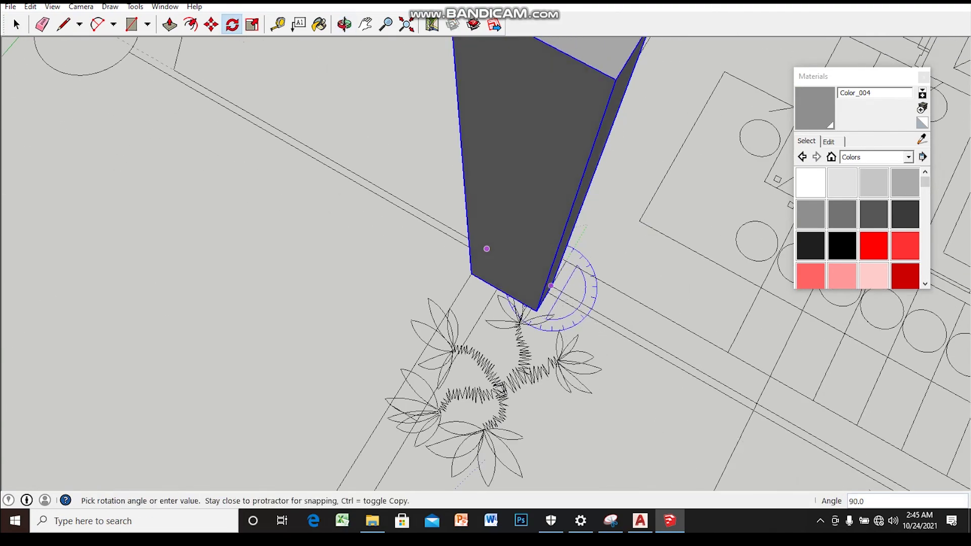
click(487, 249)
middle_drag(487, 248, 562, 401)
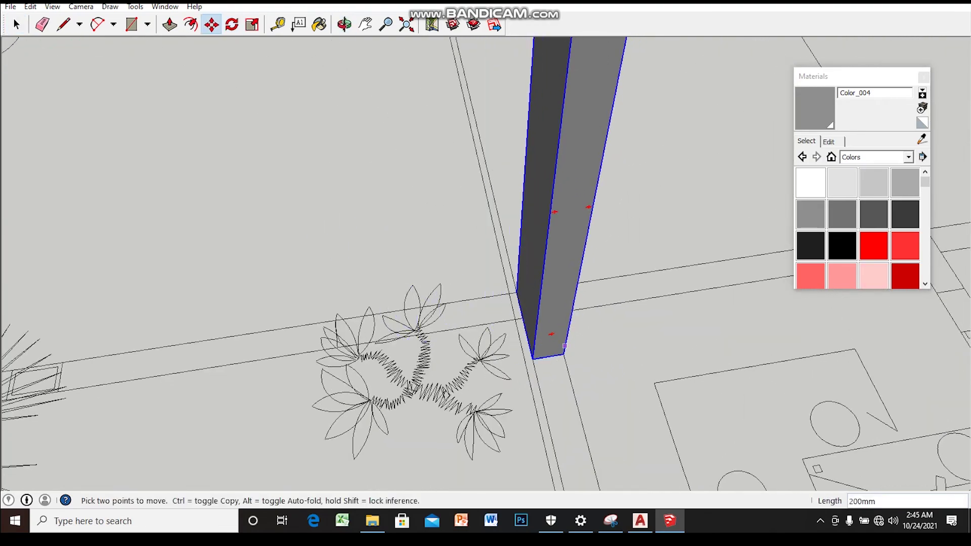
key(space)
scroll(526, 253, down, 5)
mouse_move(527, 253)
middle_down()
mouse_move(485, 263)
mouse_move(536, 288)
middle_up()
- Start adjusting the garden-plant column with Move, orbiting to check its position
scroll(430, 263, up, 1)
key(m)
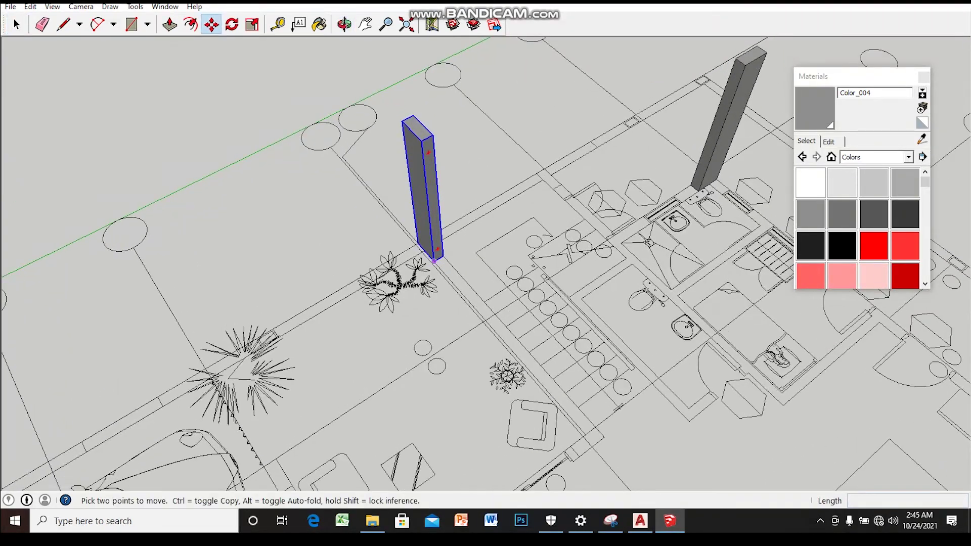
scroll(486, 263, down, 2)
mouse_move(486, 263)
middle_down()
mouse_move(546, 273)
mouse_move(501, 283)
mouse_move(526, 314)
mouse_move(555, 251)
mouse_move(564, 192)
mouse_move(546, 286)
mouse_move(542, 240)
mouse_move(541, 264)
middle_up()
click(311, 156)
scroll(319, 162, down, 3)
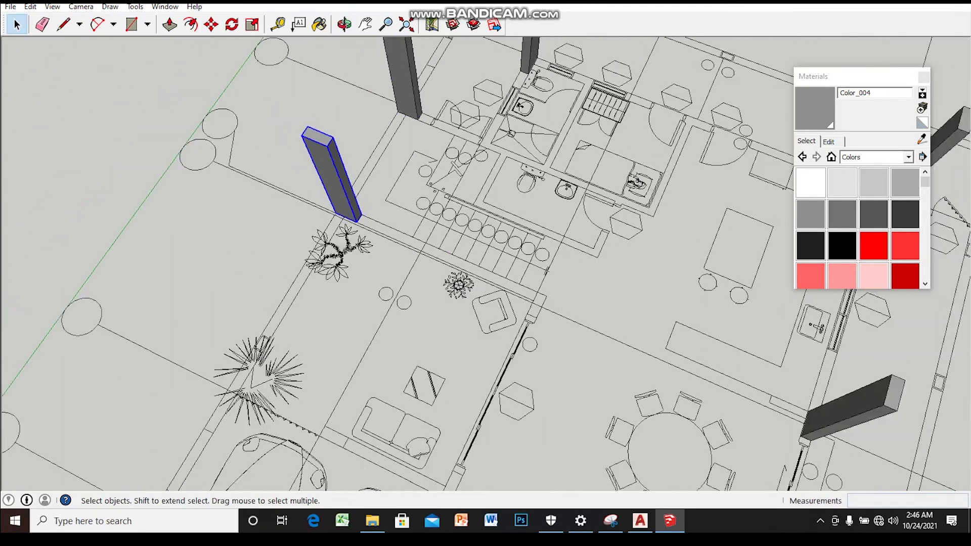
- Copy a grey column to the spot beside the lanai sofa
scroll(723, 375, up, 3)
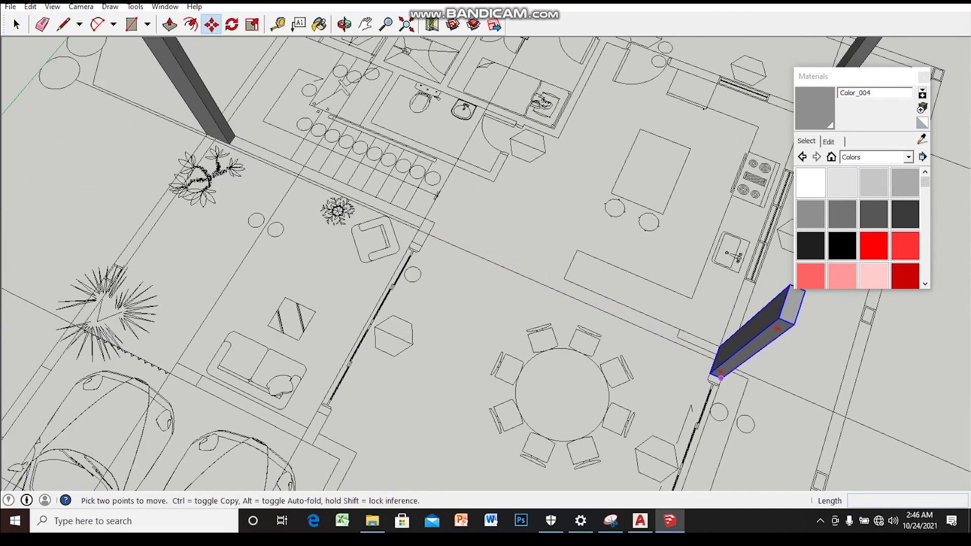
click(708, 372)
middle_drag(434, 380, 612, 305)
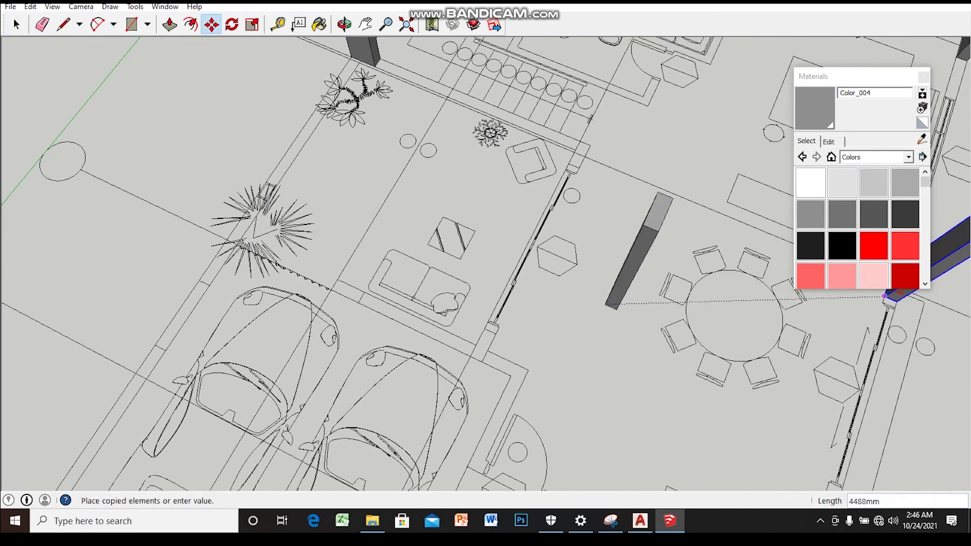
click(471, 356)
key(space)
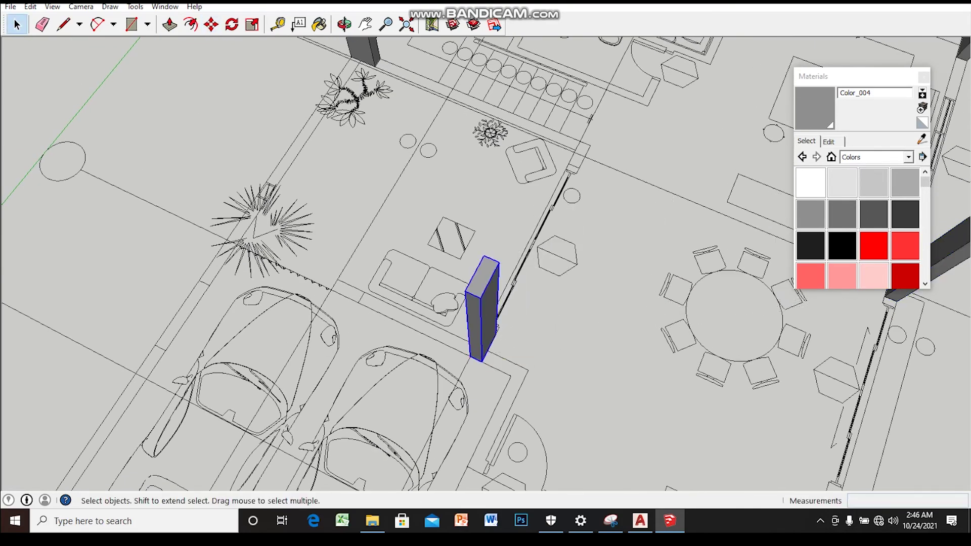
scroll(485, 303, down, 3)
mouse_move(486, 263)
middle_down()
mouse_move(445, 274)
mouse_move(445, 294)
middle_up()
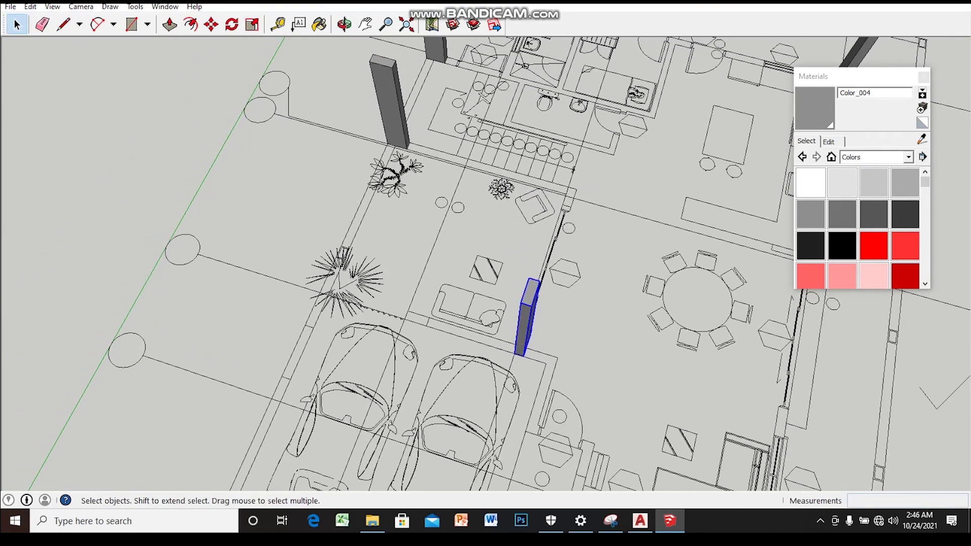
- Copy another grey column between the small garden and the lanai
click(387, 144)
key(ctrl)
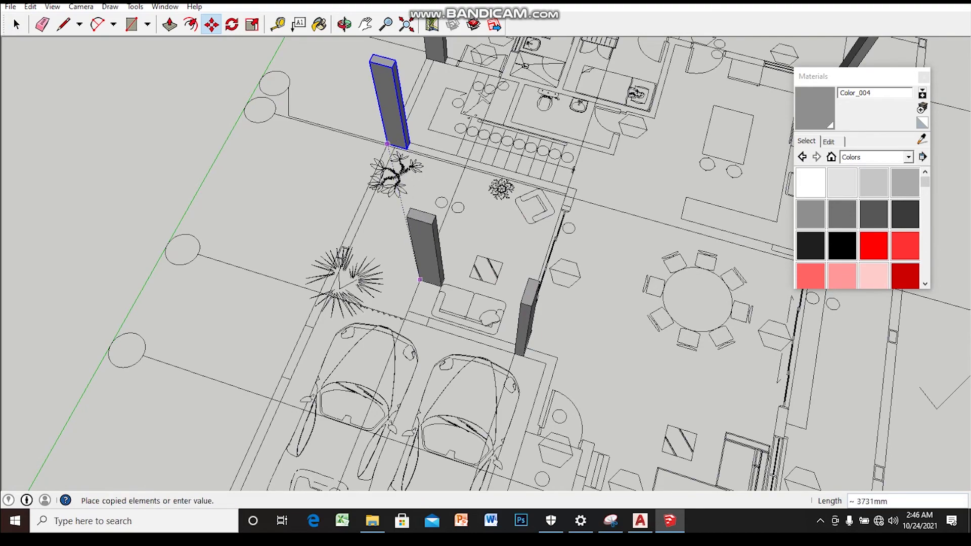
scroll(408, 310, up, 1)
click(401, 328)
key(space)
scroll(401, 328, down, 3)
middle_drag(401, 328, 415, 276)
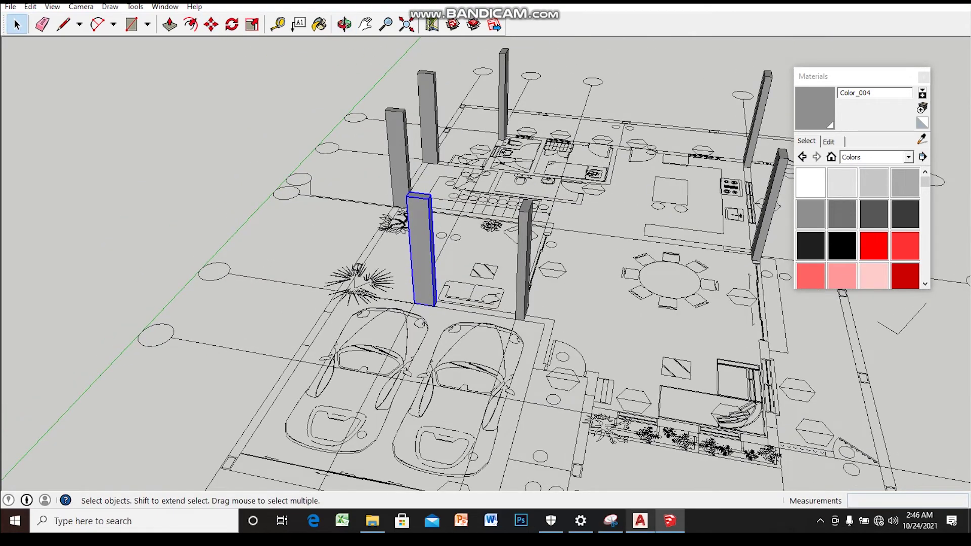
- Switch to AutoCAD and pan to the dining, carport, kitchen and laundry areas
key(alt+Tab)
scroll(370, 258, up, 2)
scroll(303, 304, up, 3)
middle_drag(405, 253, 496, 233)
scroll(441, 249, down, 2)
middle_drag(573, 145, 577, 267)
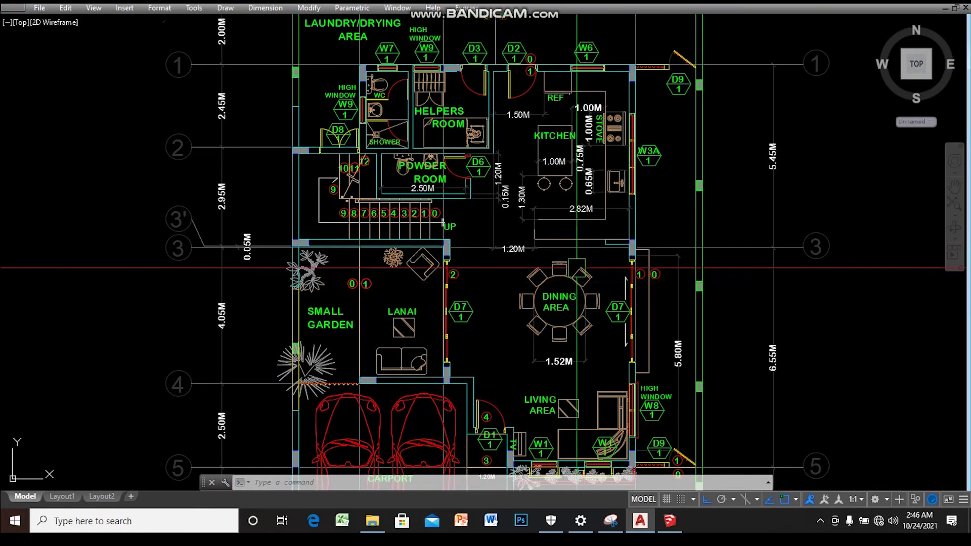
- Check the dining, living and carport rooms in AutoCAD, then view the SketchUp carport
middle_drag(571, 445, 577, 369)
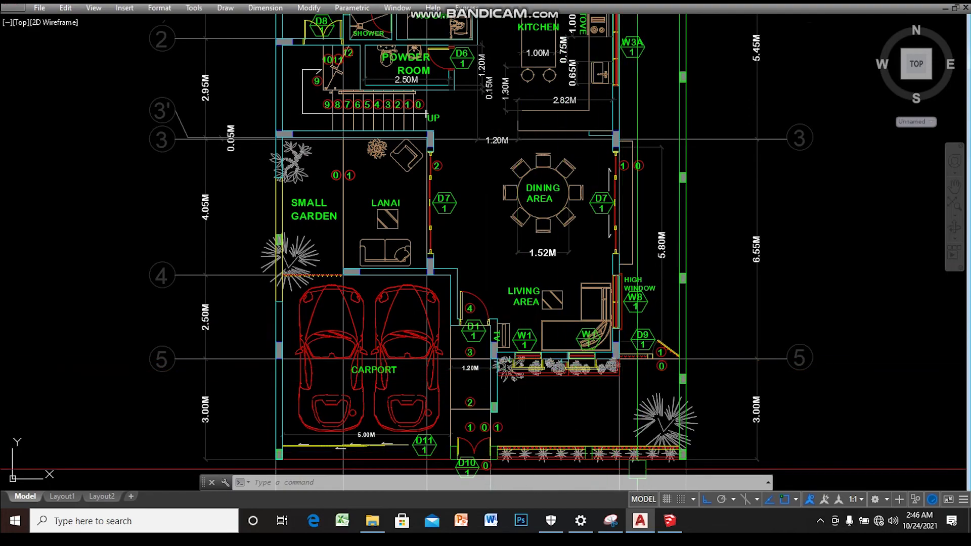
key(alt+Tab)
middle_drag(485, 263, 455, 213)
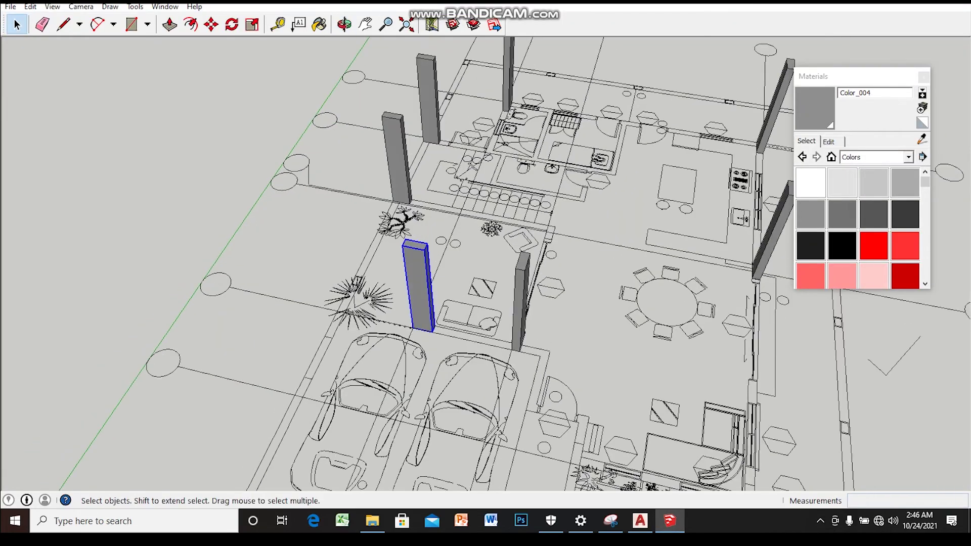
shift+middle_drag(486, 263, 370, 174)
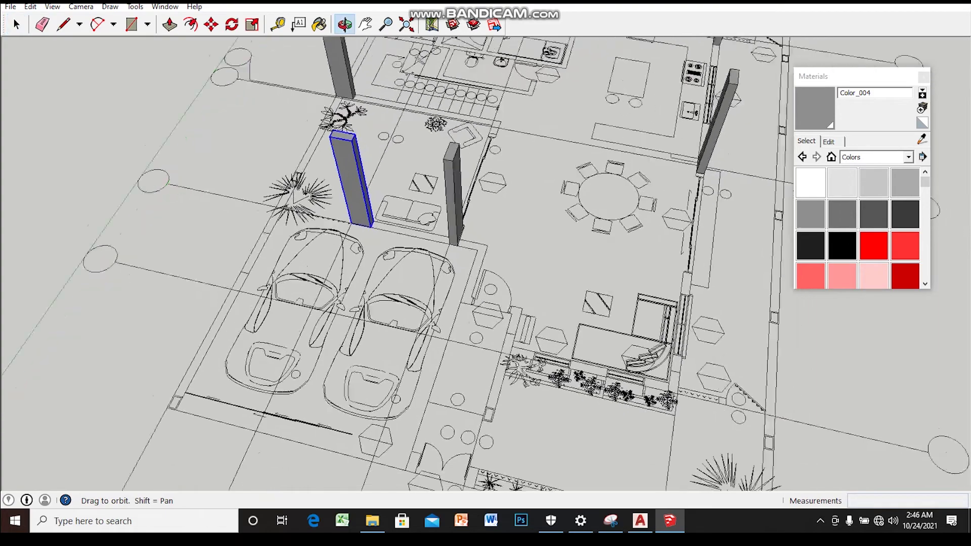
- Start a copy of a grey column and orbit toward the living area's front
scroll(377, 175, up, 2)
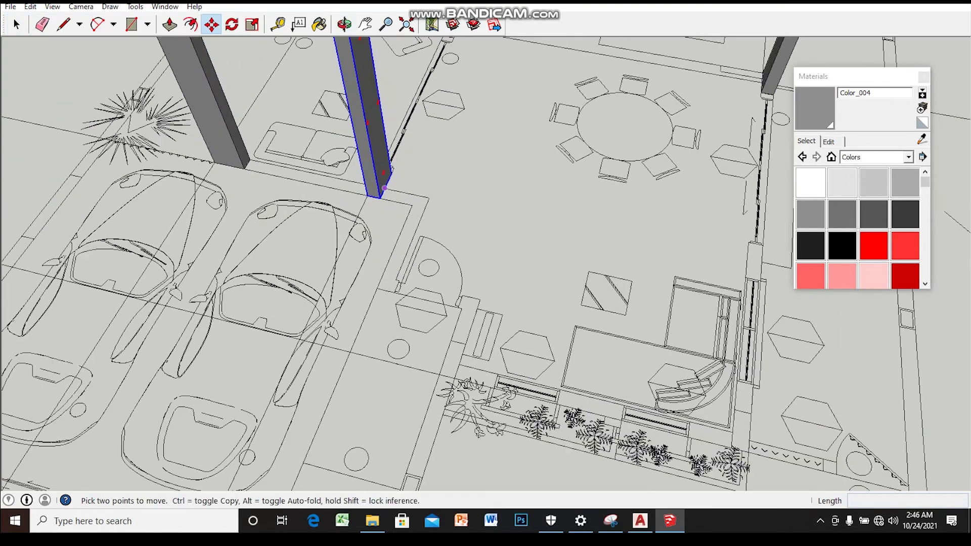
click(379, 198)
middle_drag(380, 198, 415, 228)
key(ctrl)
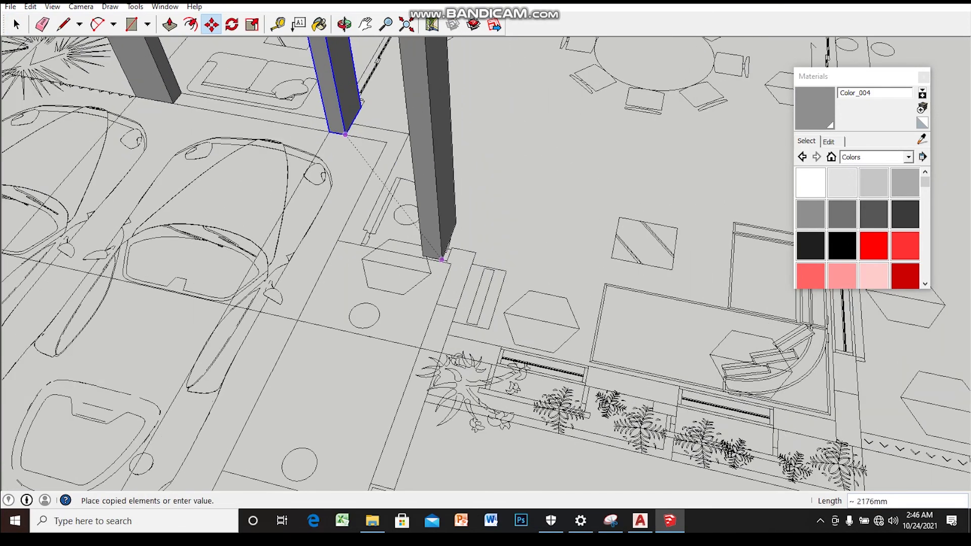
middle_drag(345, 135, 303, 116)
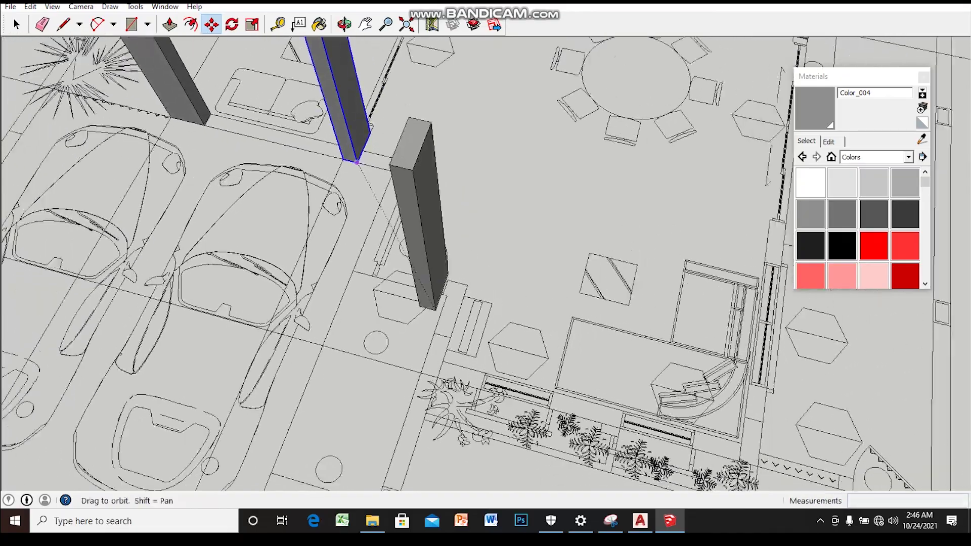
shift+middle_drag(405, 253, 395, 238)
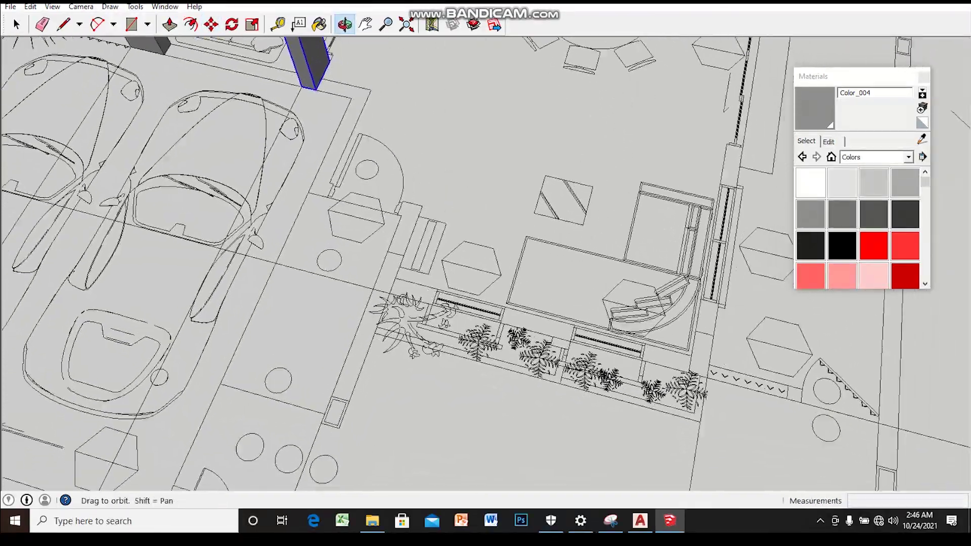
middle_drag(556, 283, 485, 300)
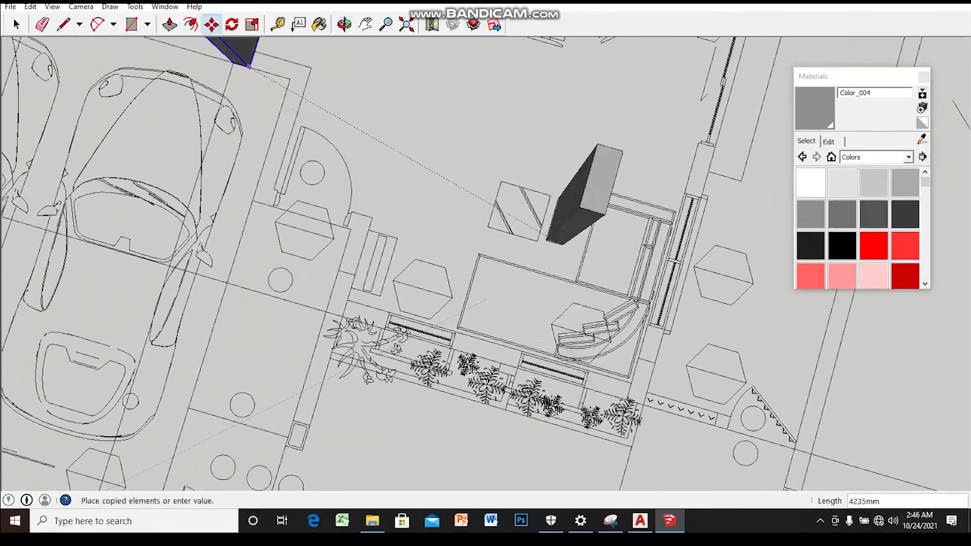
- Place the column copy at the planter strip's front corner, then switch to AutoCAD
middle_drag(639, 358, 673, 218)
scroll(259, 206, up, 1)
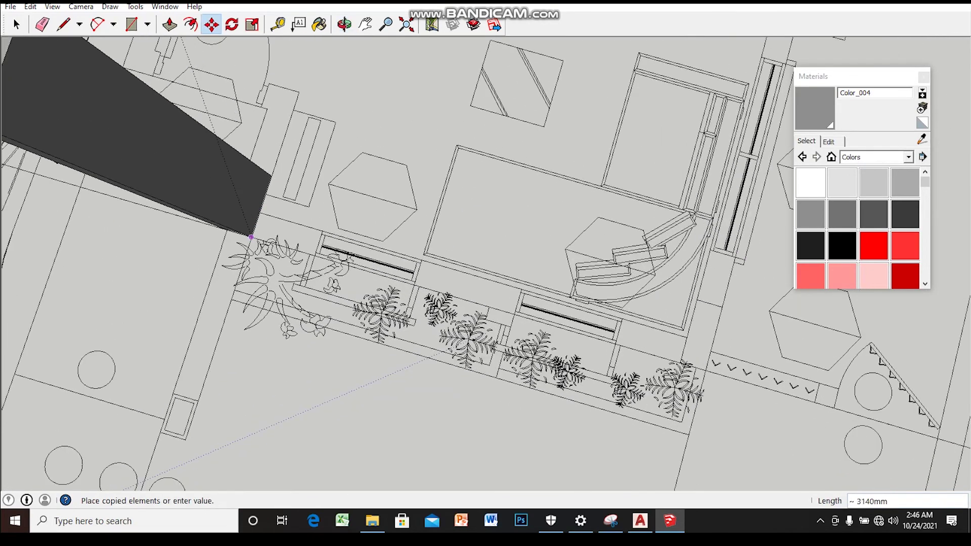
mouse_move(708, 291)
middle_down()
mouse_move(653, 334)
mouse_move(607, 323)
middle_up()
click(638, 343)
key(space)
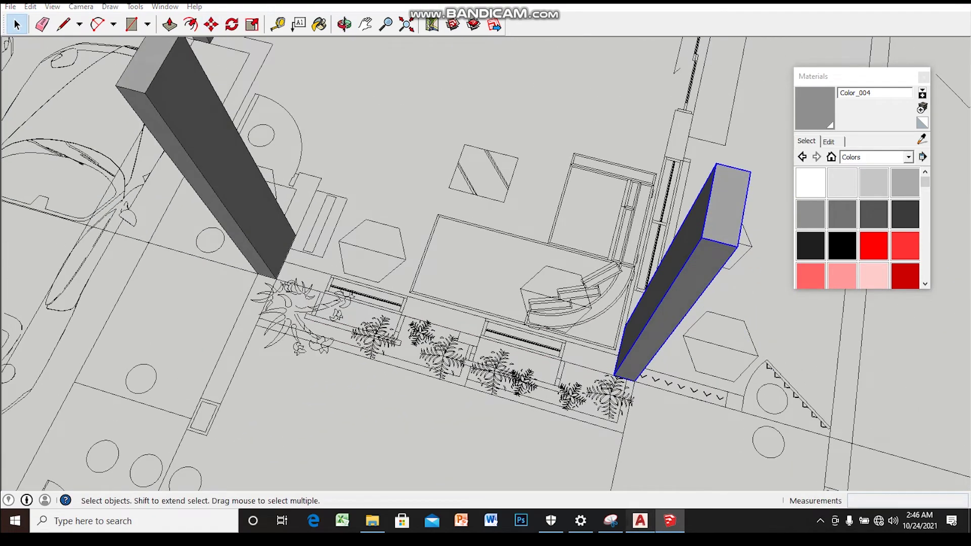
key(alt+Tab)
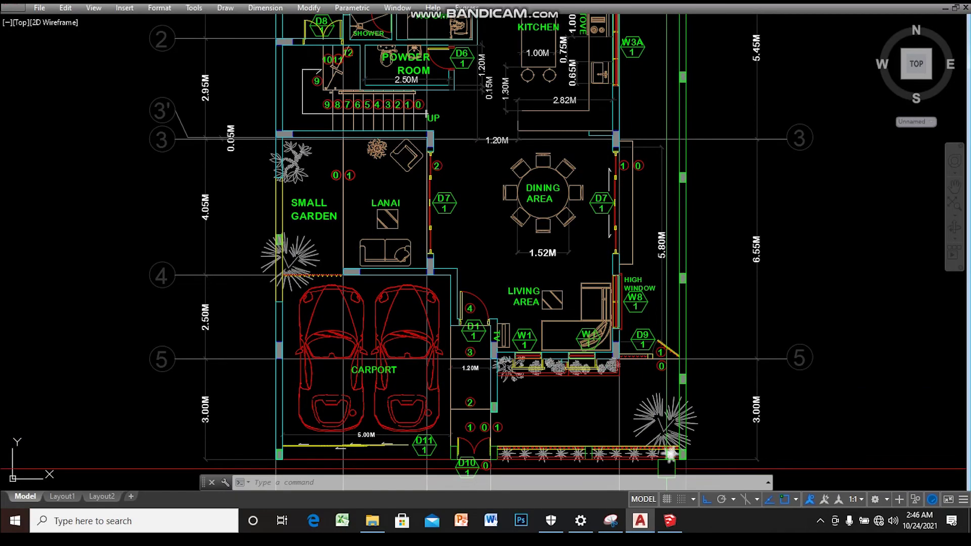
key(alt+Tab)
mouse_move(485, 263)
middle_down()
mouse_move(486, 212)
mouse_move(385, 314)
mouse_move(354, 237)
middle_up()
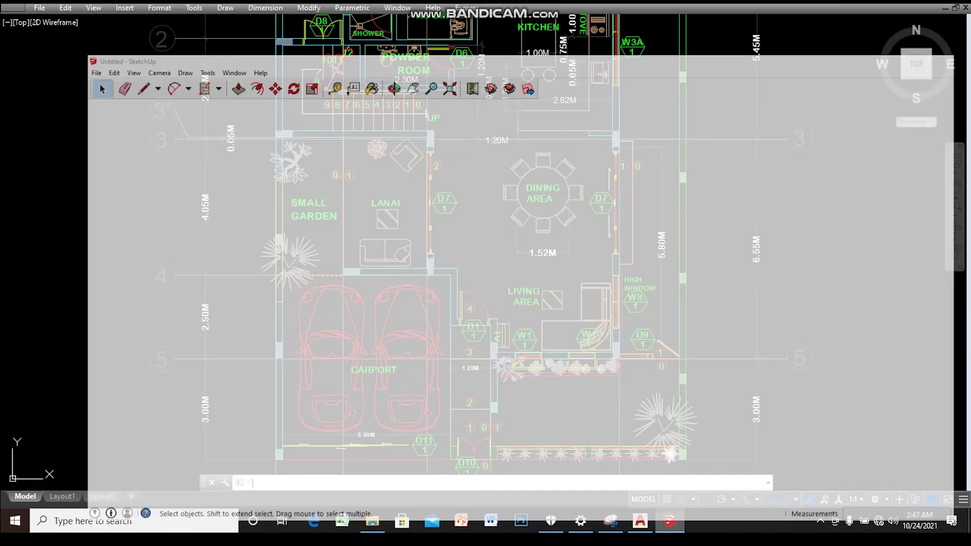
scroll(644, 200, down, 5)
scroll(649, 183, up, 3)
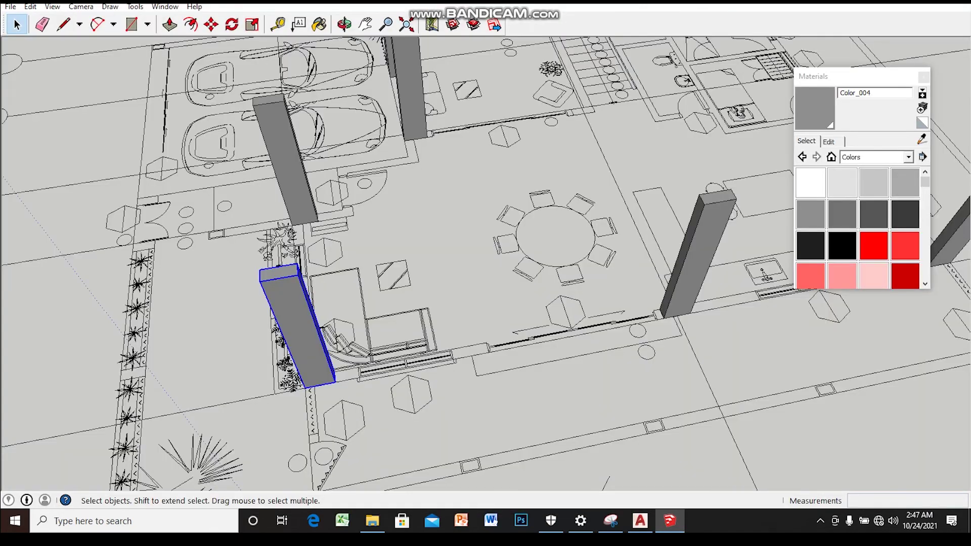
- Copy the grey column onto another column position in the floor plan
mouse_move(486, 274)
middle_down()
mouse_move(455, 253)
mouse_move(466, 269)
mouse_move(404, 258)
mouse_move(385, 202)
middle_up()
scroll(385, 202, up, 3)
scroll(385, 203, up, 3)
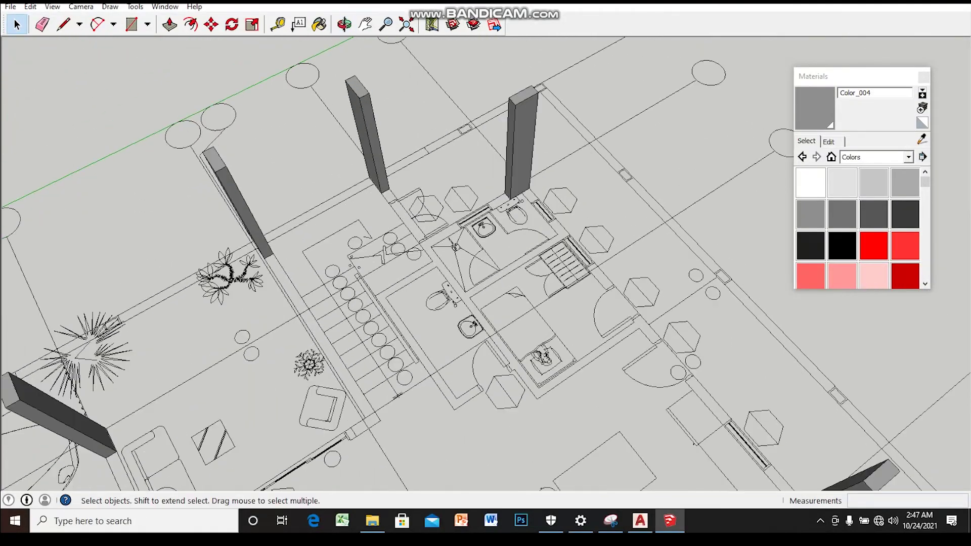
key(m)
scroll(381, 171, up, 2)
middle_drag(527, 247, 579, 253)
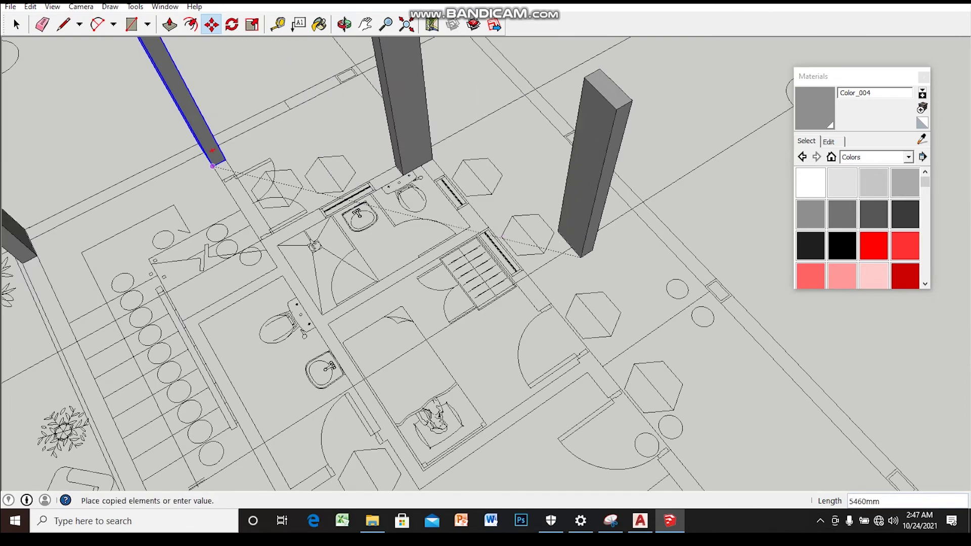
mouse_move(551, 307)
middle_down()
mouse_move(505, 288)
mouse_move(496, 263)
mouse_move(572, 233)
middle_up()
click(537, 312)
key(space)
scroll(538, 312, down, 3)
scroll(538, 312, down, 2)
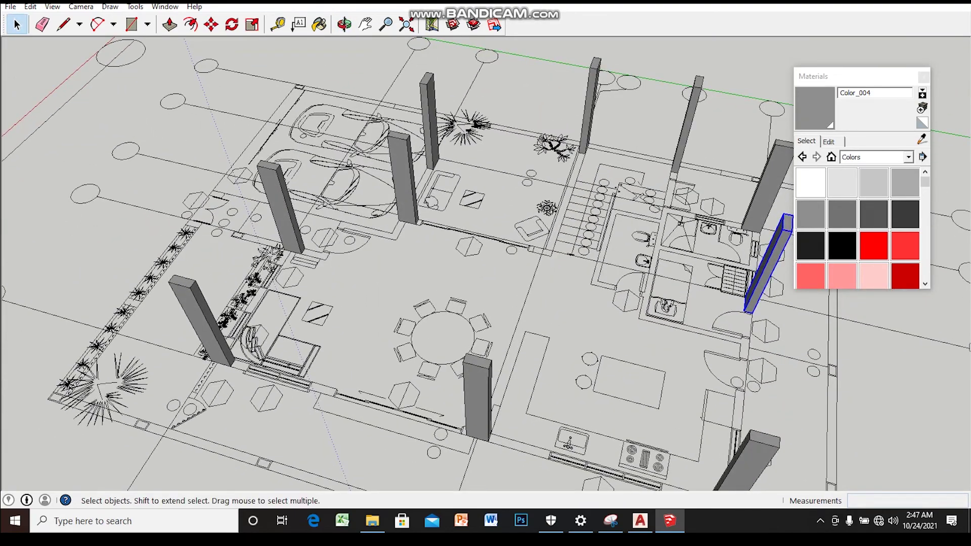
- Orbit to survey all column positions and begin a line from a lanai column top
mouse_move(571, 233)
middle_down()
mouse_move(546, 203)
mouse_move(551, 227)
mouse_move(536, 238)
mouse_move(527, 222)
mouse_move(516, 232)
mouse_move(495, 223)
mouse_move(476, 233)
mouse_move(414, 190)
middle_up()
scroll(506, 253, up, 2)
scroll(506, 253, up, 2)
key(l)
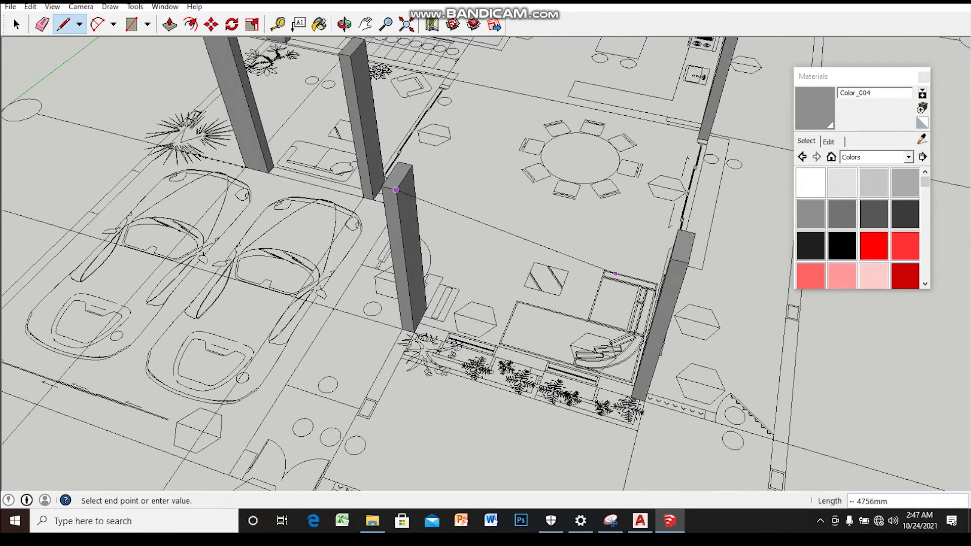
- Close the beam face between the two front column tops and make it a group
click(671, 259)
middle_drag(671, 259, 671, 154)
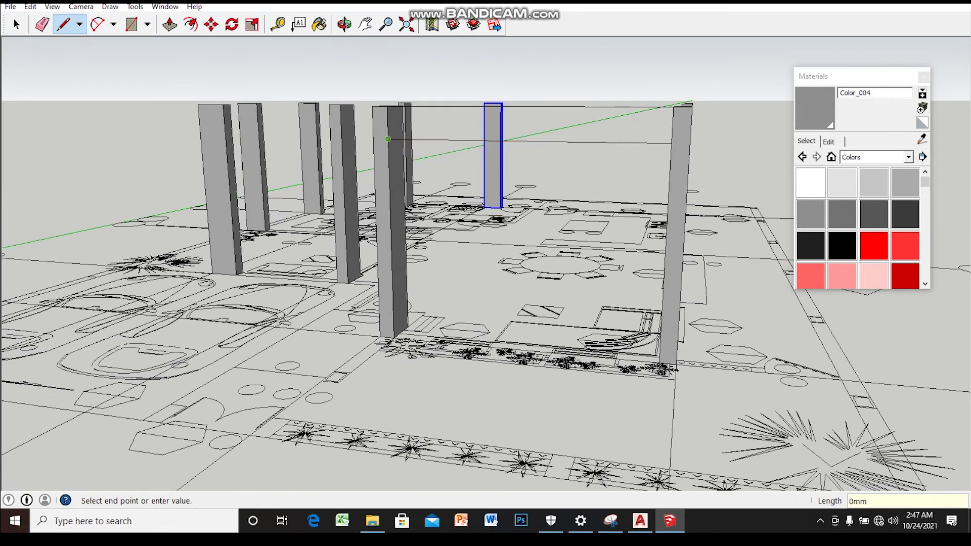
key(space)
right_click(469, 135)
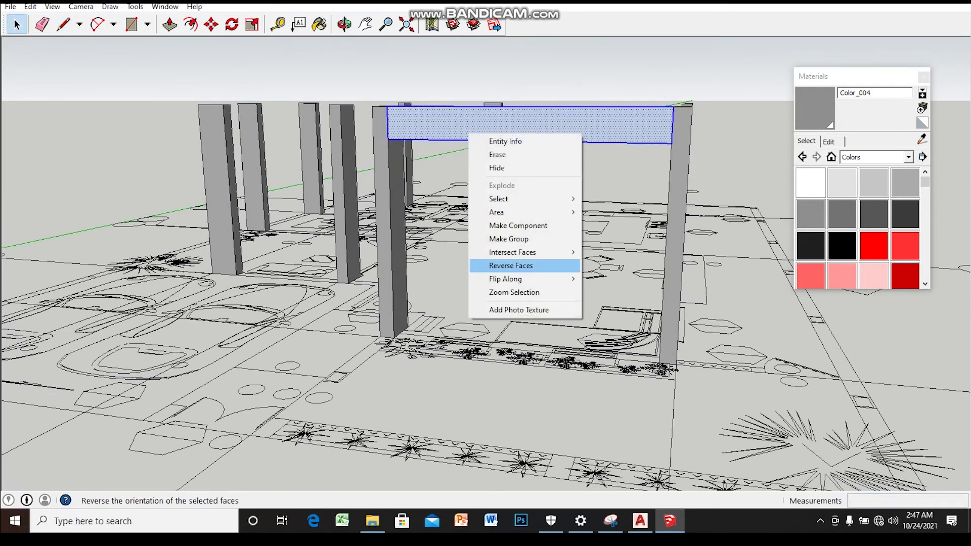
click(508, 239)
- Push/Pull the grouped beam face 200mm into a solid beam
middle_drag(509, 239, 508, 334)
key(Return)
click(364, 305)
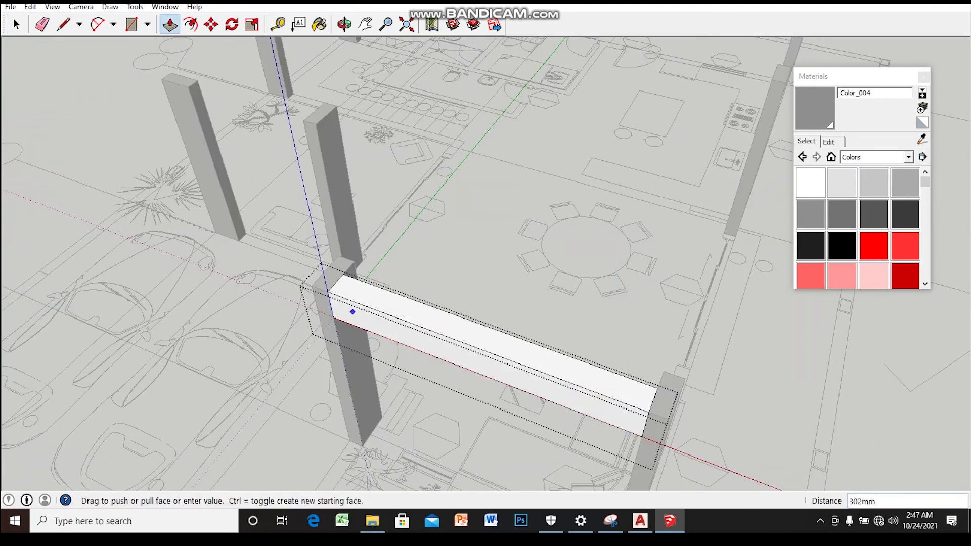
click(358, 283)
key(Escape)
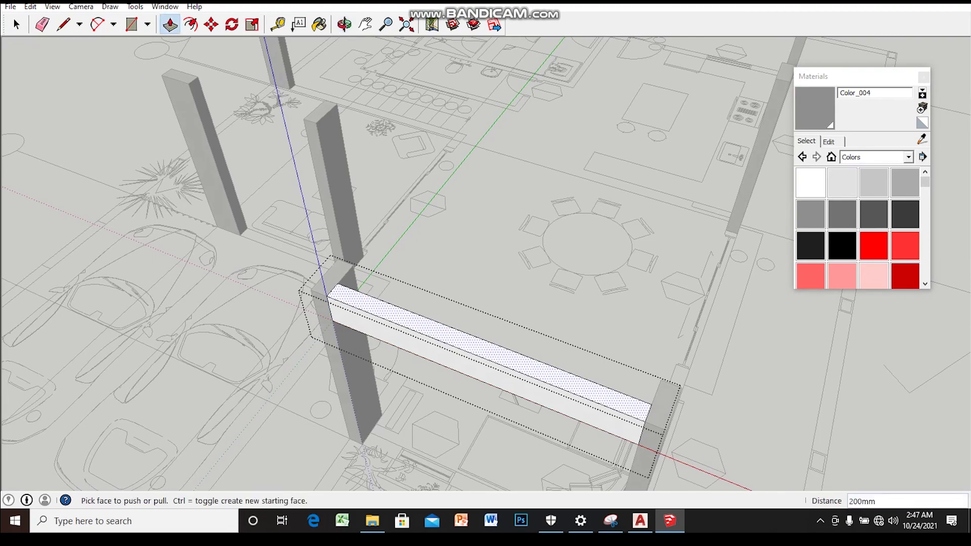
key(space)
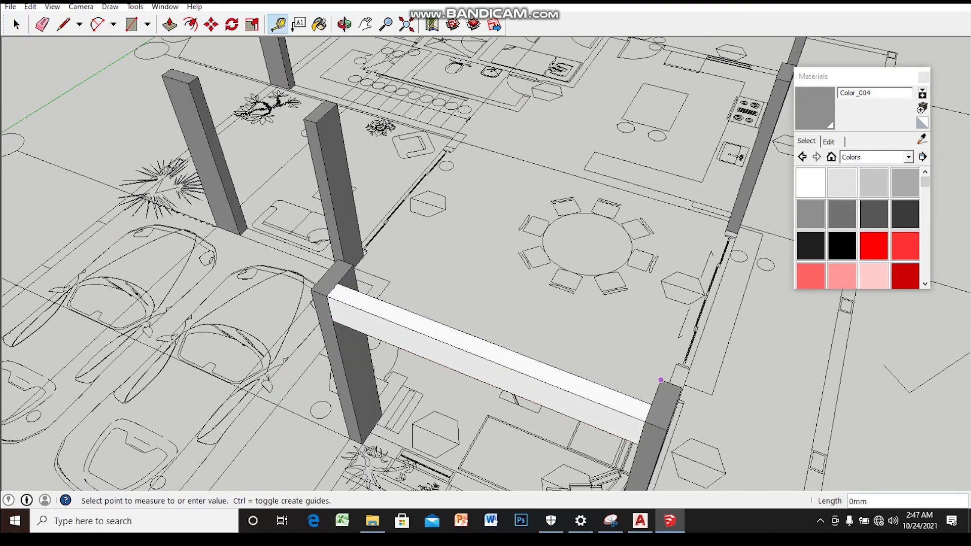
middle_drag(455, 303, 354, 202)
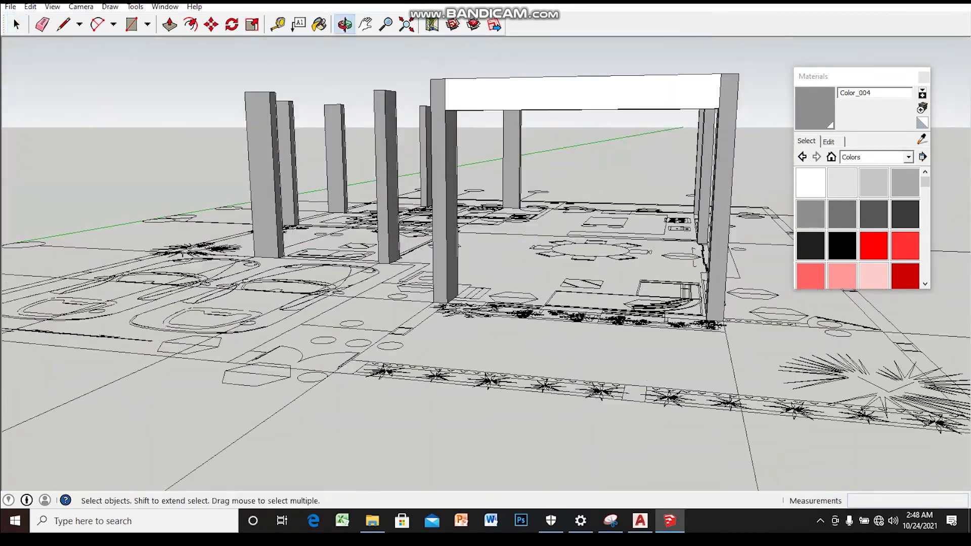
- Copy the front beam past the right corner column with Move and Ctrl
middle_drag(455, 252, 354, 328)
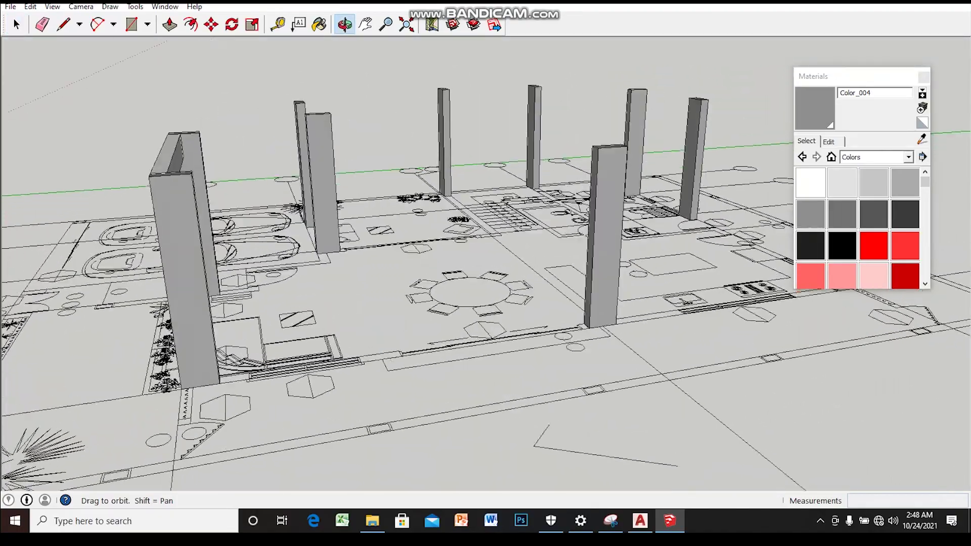
scroll(485, 273, down, 3)
middle_drag(486, 273, 455, 264)
scroll(486, 273, up, 3)
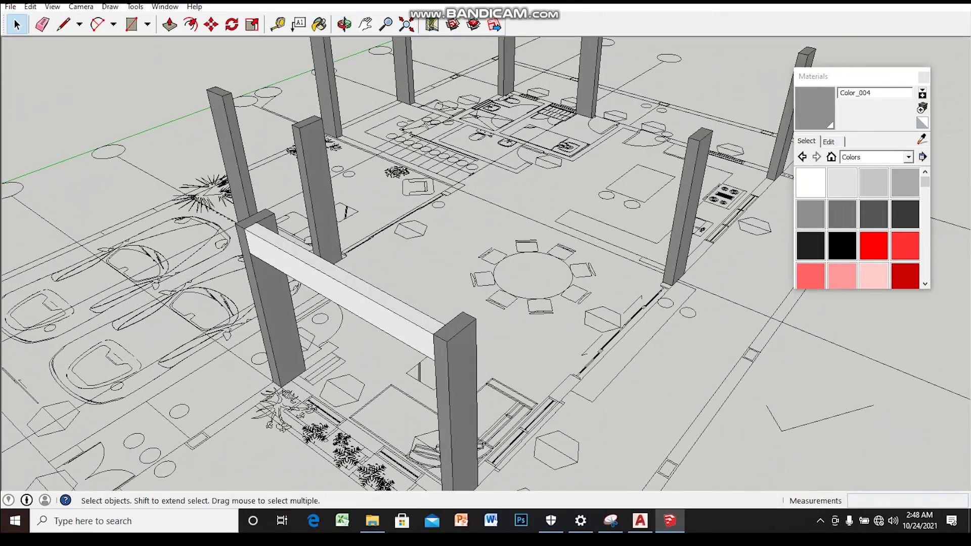
scroll(272, 231, up, 1)
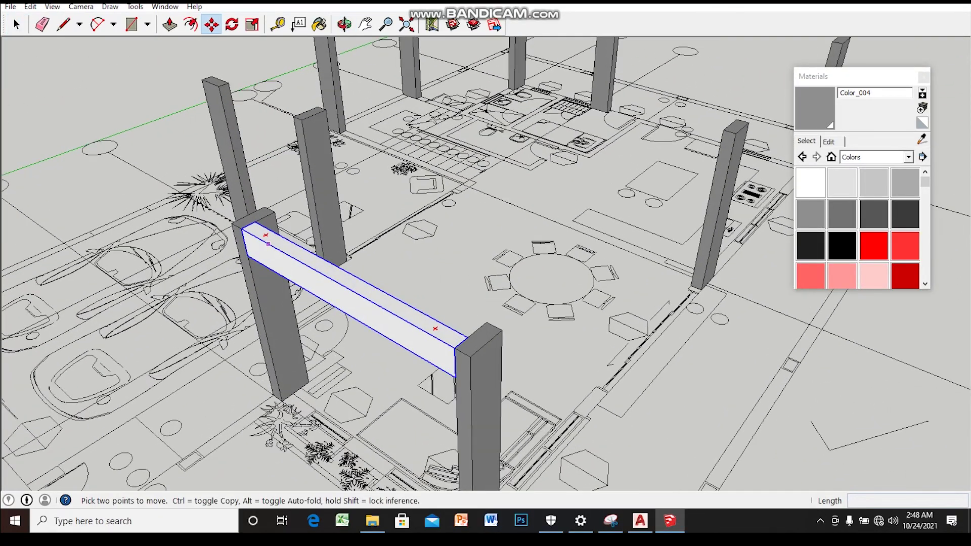
key(ctrl)
click(241, 229)
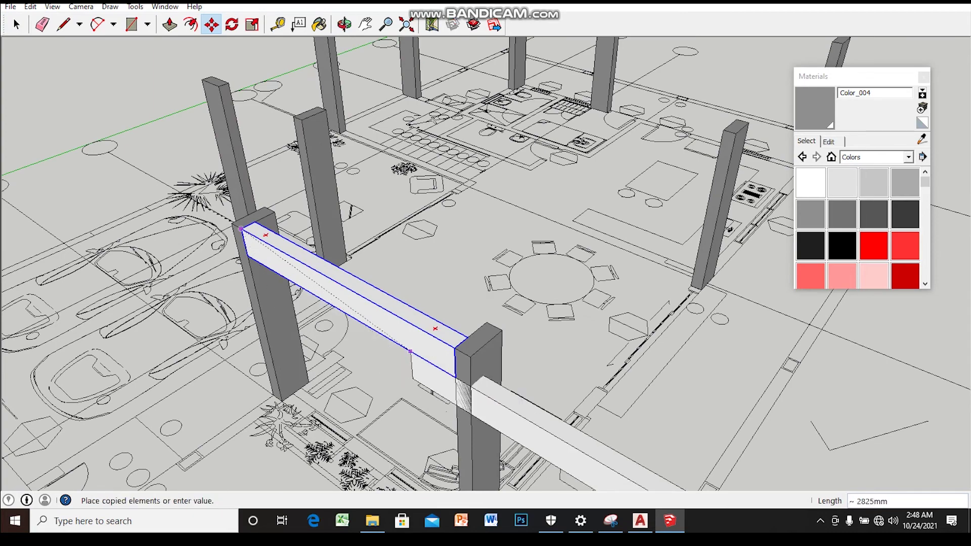
click(502, 330)
key(space)
middle_drag(502, 329, 505, 425)
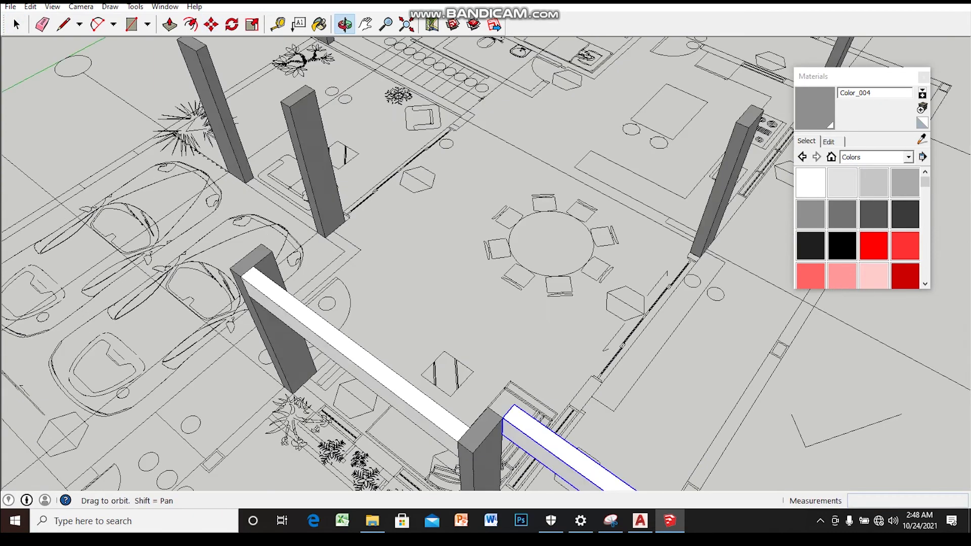
- Rotate the beam copy 90° about the corner column
key(q)
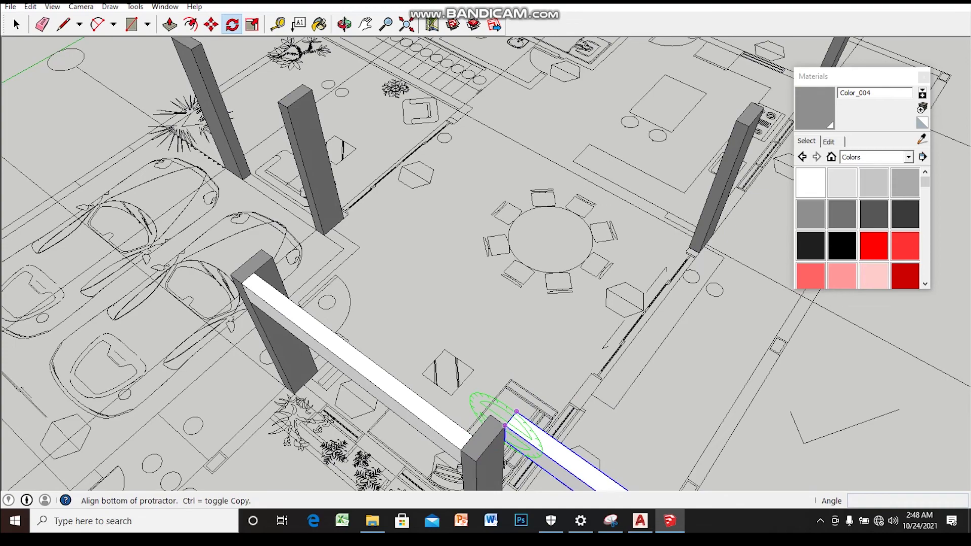
middle_drag(505, 425, 506, 284)
key(space)
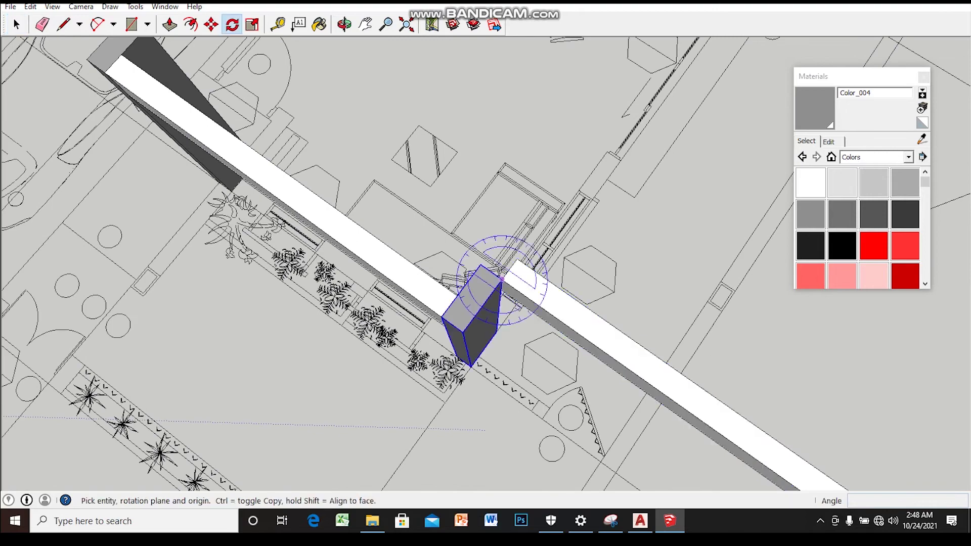
middle_drag(517, 259, 517, 287)
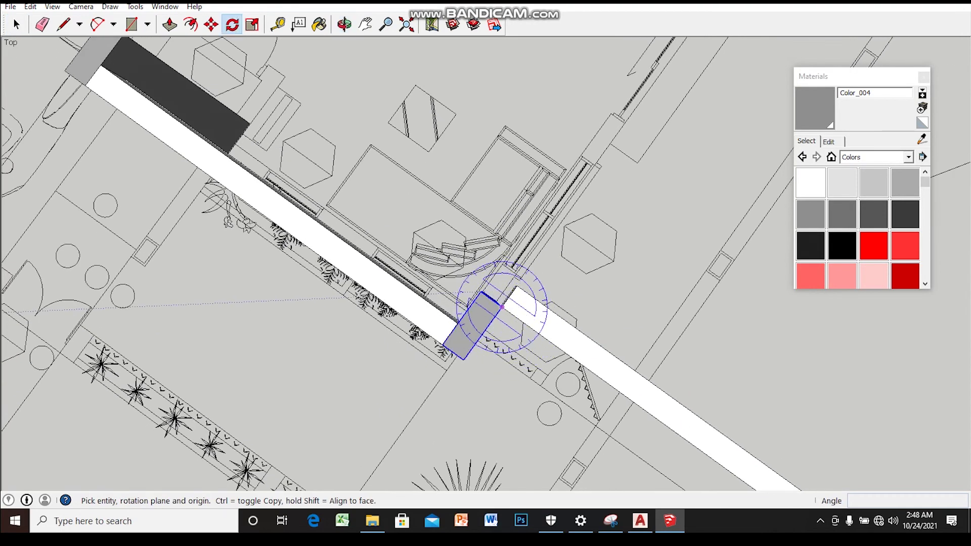
click(480, 292)
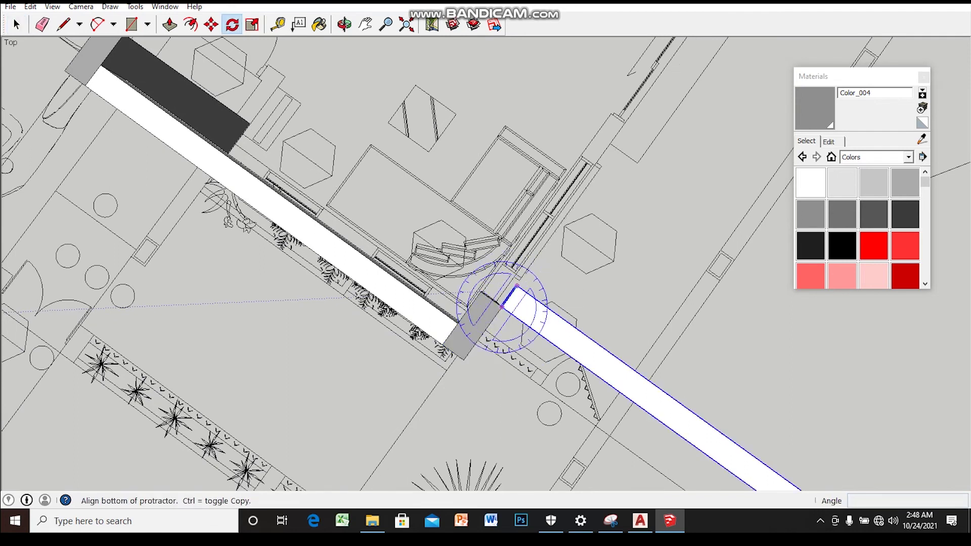
click(517, 286)
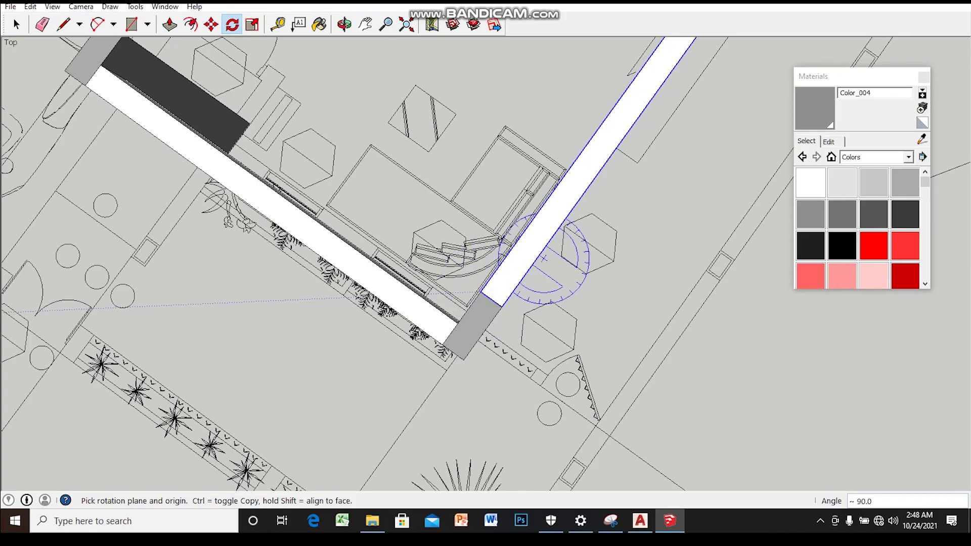
key(space)
scroll(543, 258, down, 3)
- Push/Pull the rotated beam's end to reach the far side column
mouse_move(544, 258)
middle_down()
mouse_move(544, 233)
mouse_move(486, 263)
mouse_move(329, 278)
middle_up()
key(p)
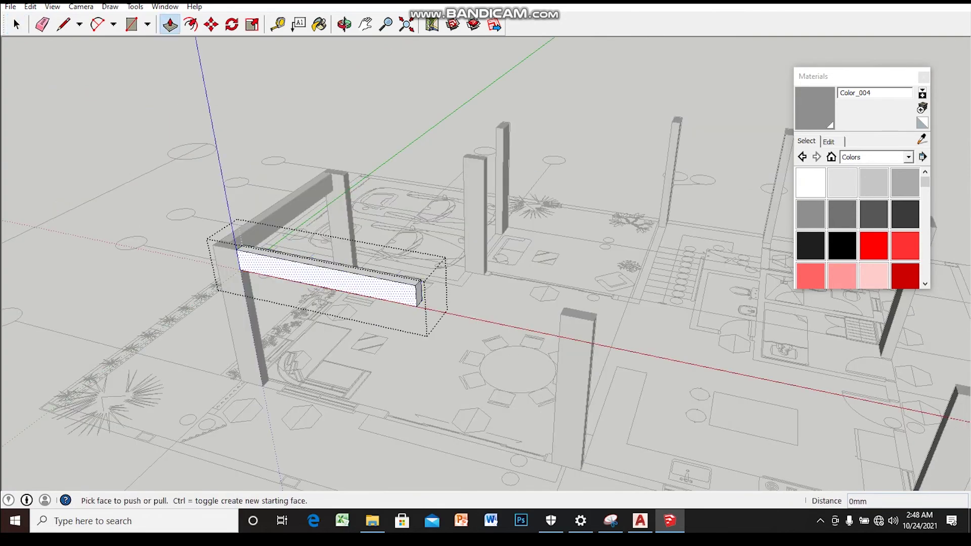
drag(329, 279, 496, 309)
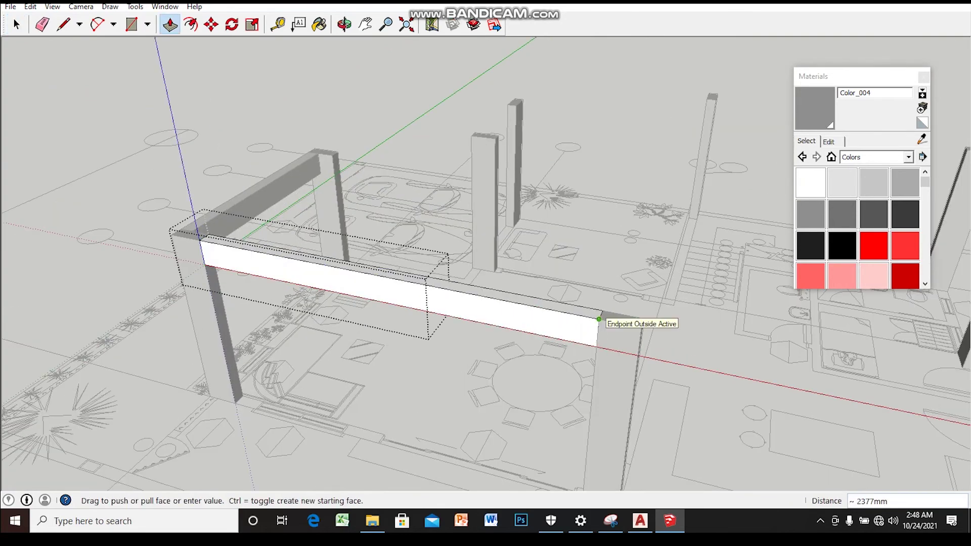
key(space)
middle_drag(495, 308, 455, 354)
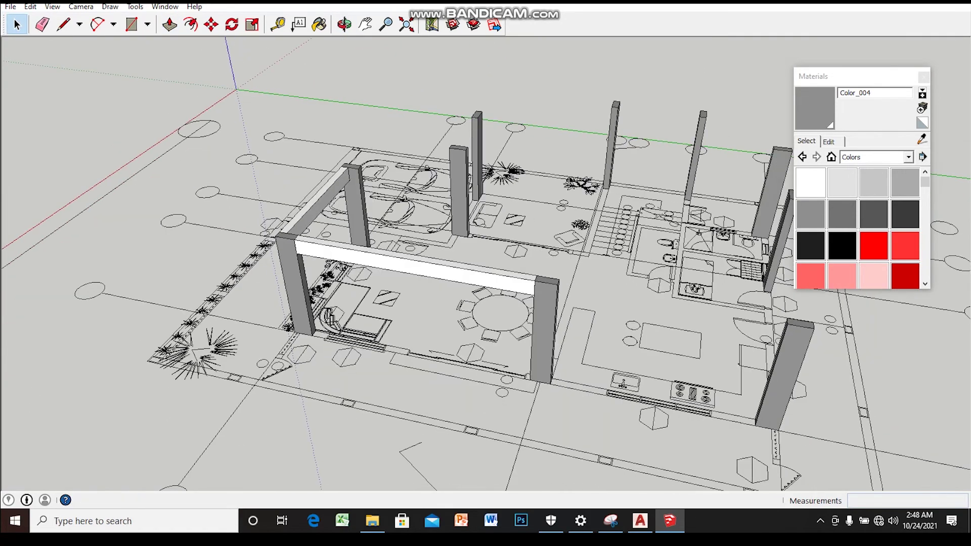
middle_drag(486, 263, 385, 253)
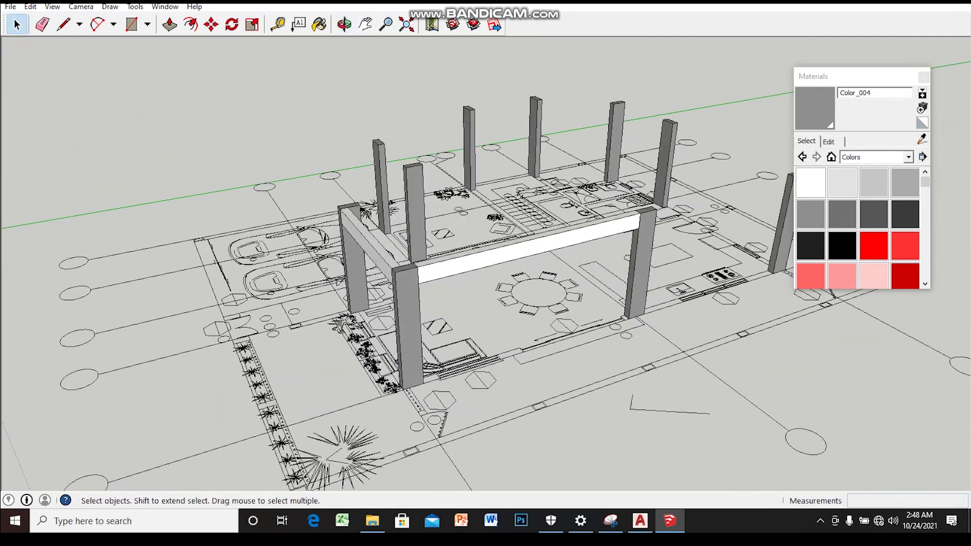
middle_drag(486, 228, 485, 303)
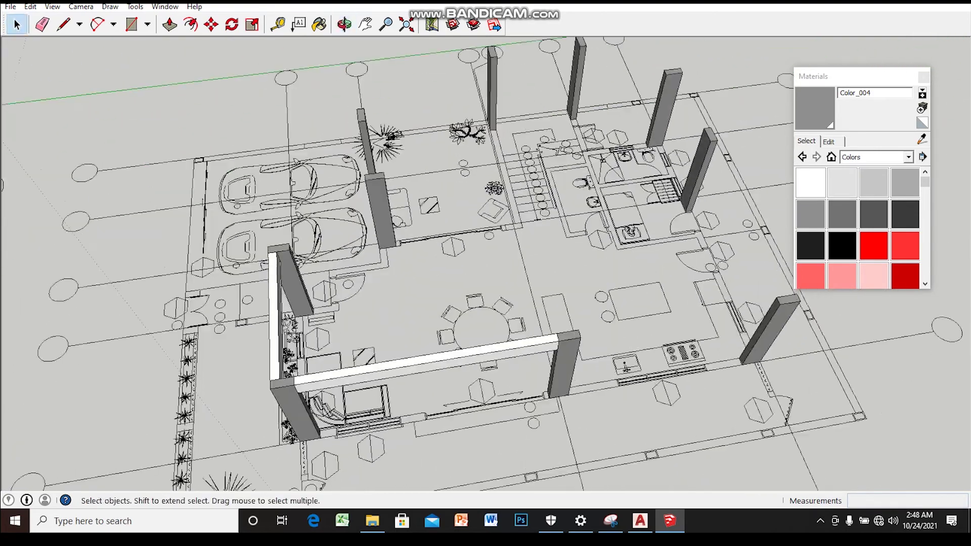
- Place a beam copy onto the middle side column
scroll(486, 263, up, 2)
scroll(329, 345, up, 1)
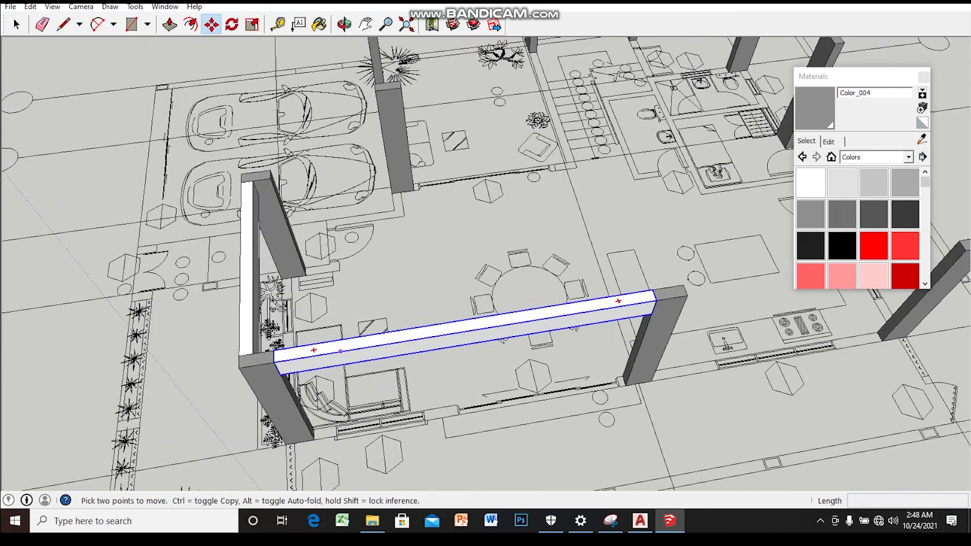
scroll(329, 345, up, 1)
shift+middle_drag(567, 286, 257, 286)
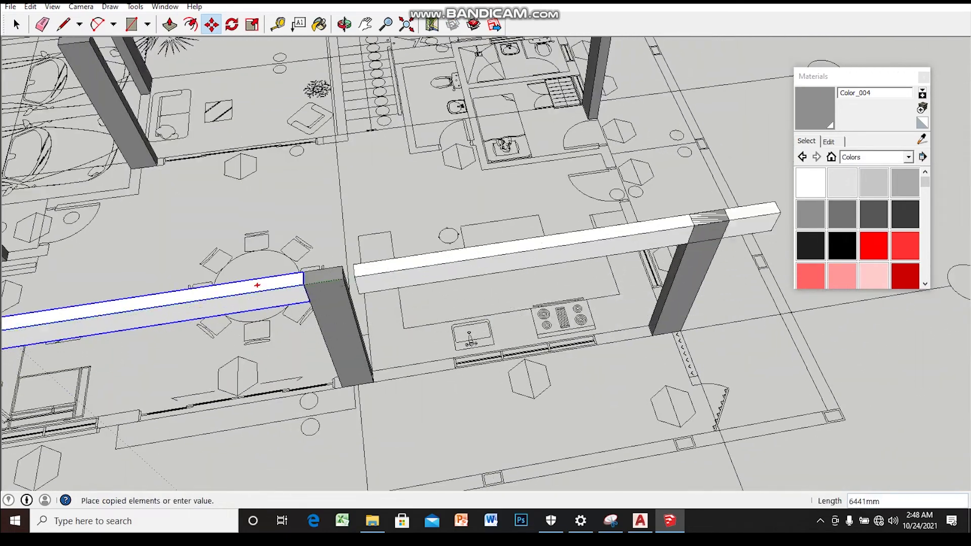
click(343, 279)
key(space)
scroll(342, 279, down, 5)
middle_drag(354, 279, 354, 227)
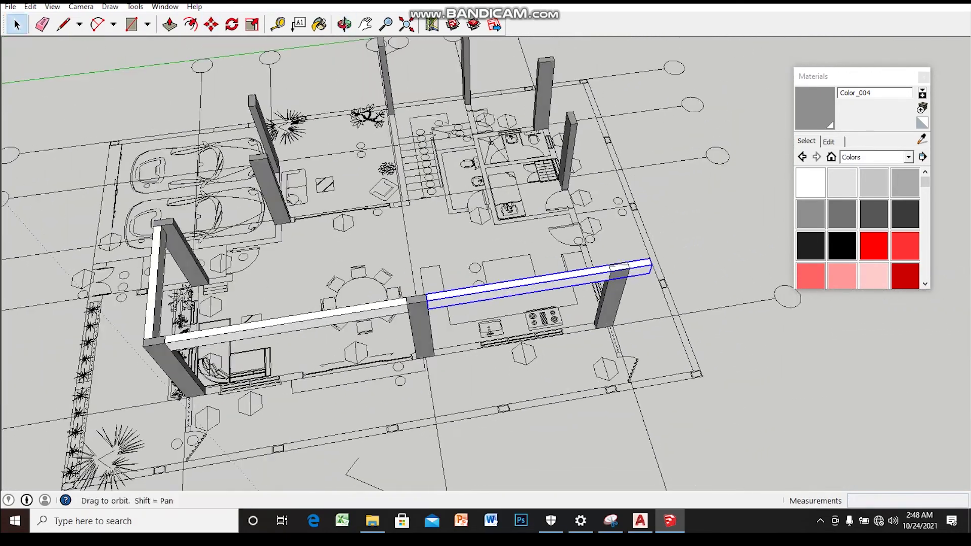
- Push/Pull the new beam's end to reach the far column
middle_drag(506, 284, 491, 291)
scroll(490, 288, up, 3)
scroll(489, 291, up, 2)
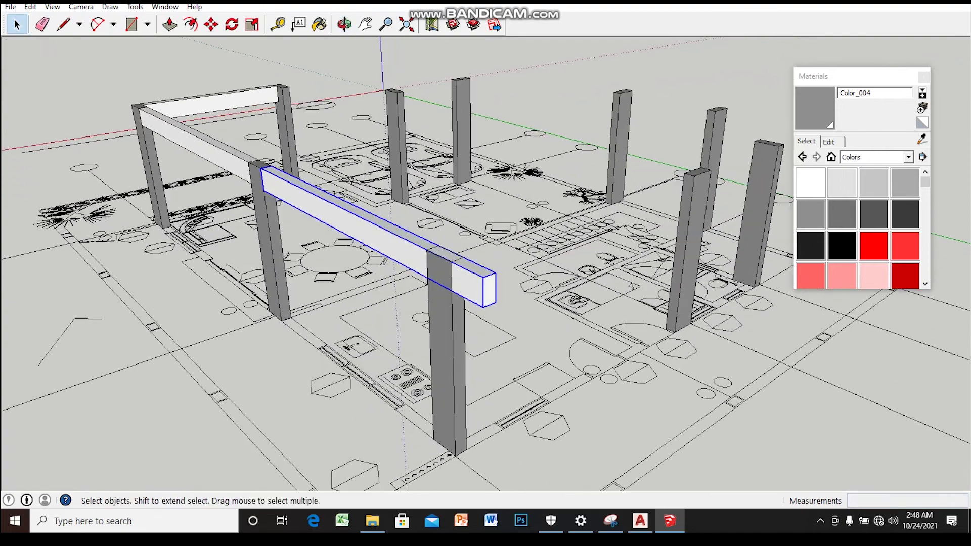
key(p)
click(406, 237)
scroll(406, 238, down, 5)
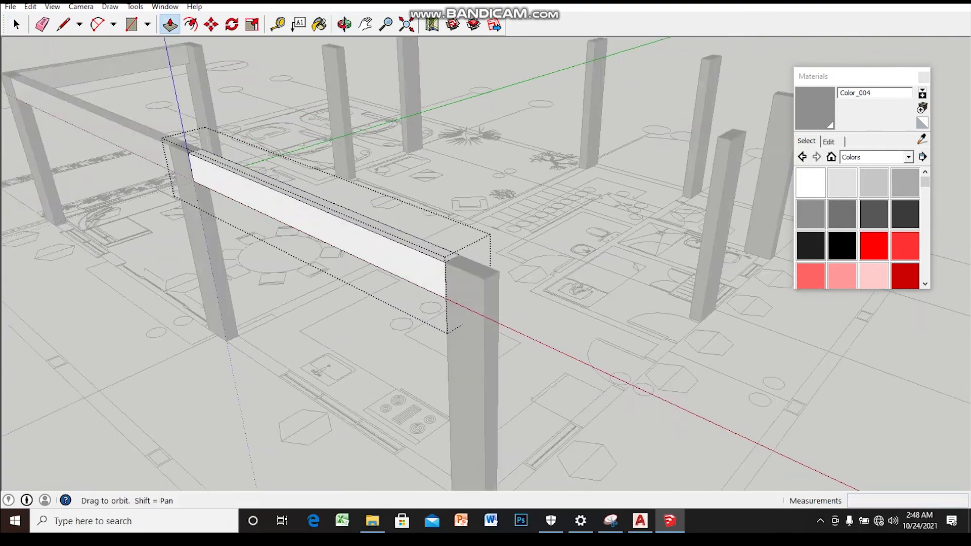
key(space)
middle_drag(406, 238, 354, 238)
- Open another copied beam group and begin resizing its end face
middle_drag(486, 253, 498, 284)
scroll(152, 114, up, 3)
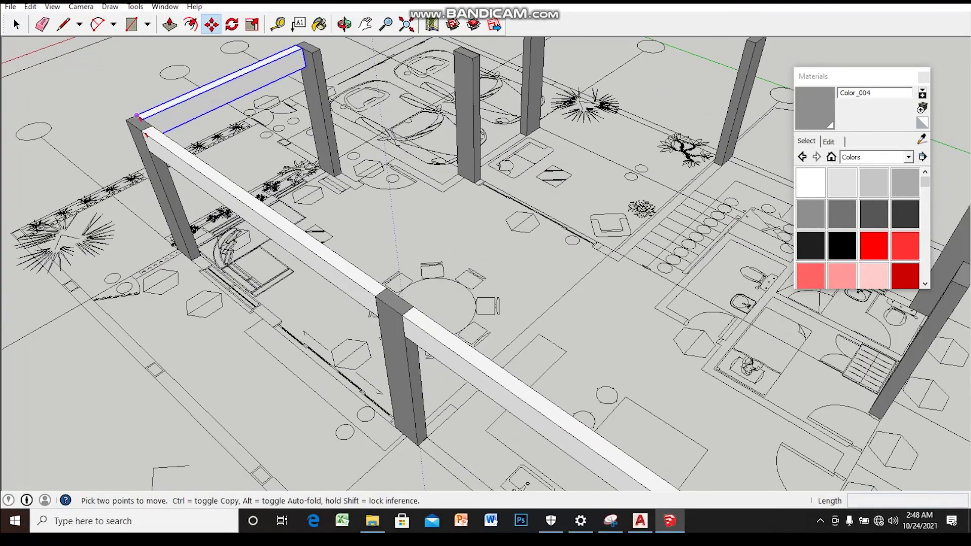
scroll(247, 280, down, 4)
mouse_move(247, 280)
middle_down()
mouse_move(466, 268)
mouse_move(445, 263)
mouse_move(435, 274)
middle_up()
scroll(354, 227, up, 2)
double_click(380, 278)
key(p)
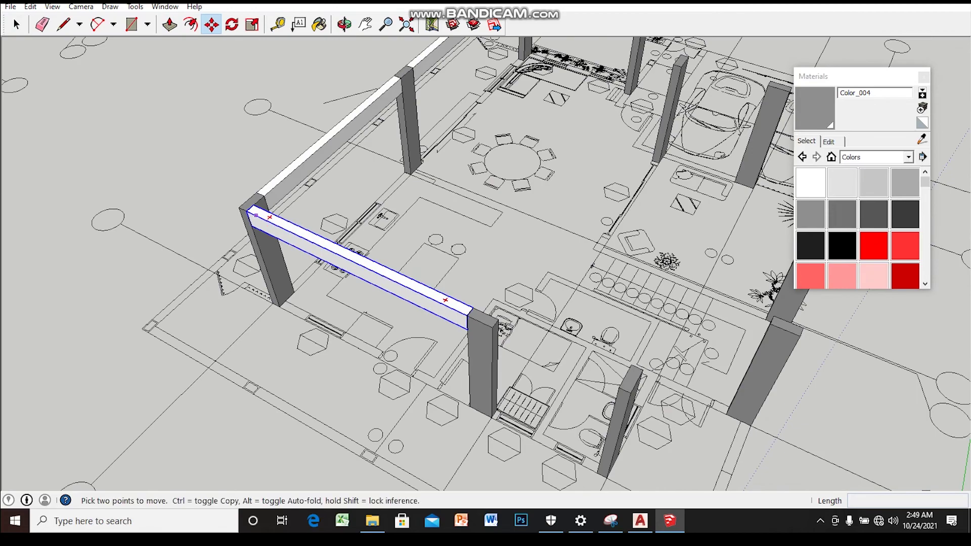
scroll(505, 263, down, 2)
middle_drag(505, 263, 506, 273)
- Trim the copied back beam's end with Push/Pull so it spans the rear columns
double_click(506, 268)
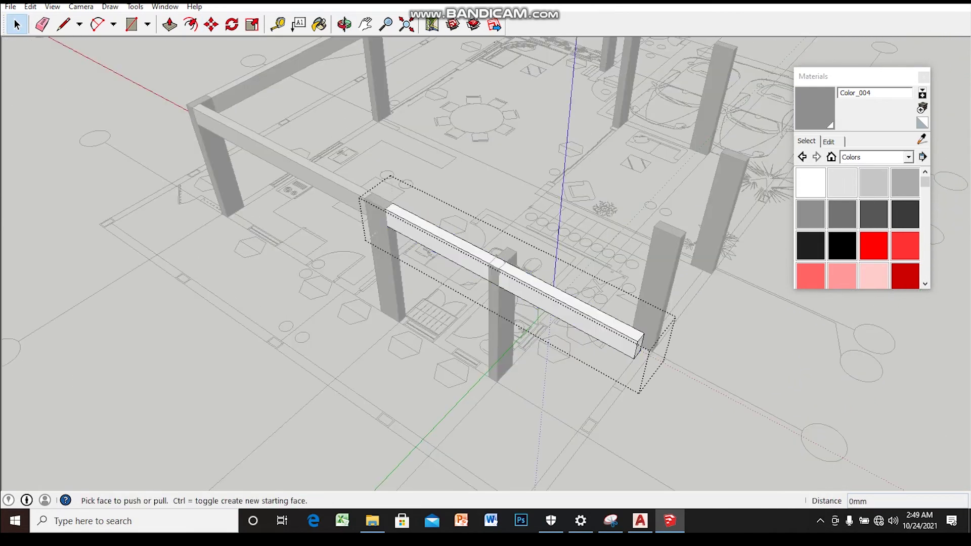
key(p)
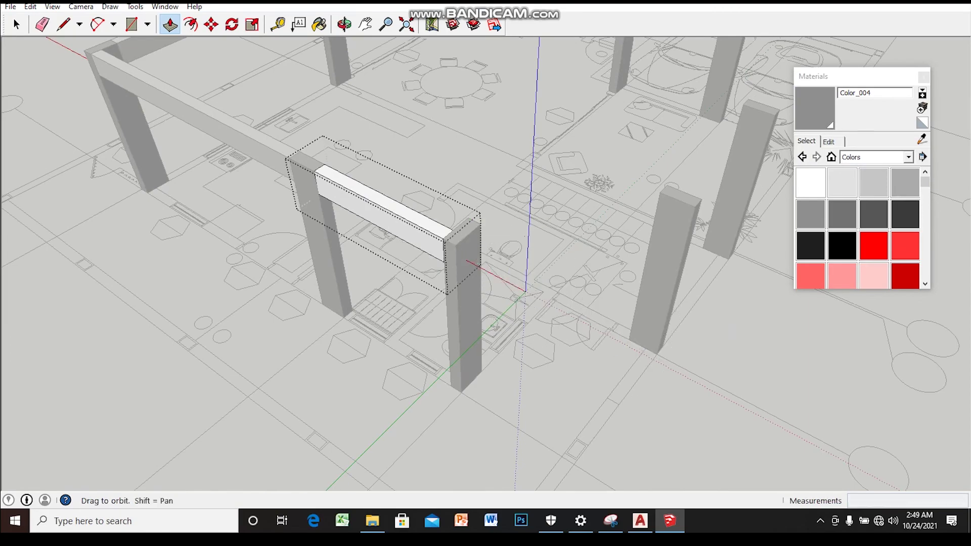
mouse_move(486, 263)
middle_down()
mouse_move(526, 243)
mouse_move(546, 237)
mouse_move(505, 258)
mouse_move(566, 243)
mouse_move(500, 253)
mouse_move(542, 228)
middle_up()
scroll(519, 304, down, 2)
- Move a copy of the front beam about 5017mm toward the inner columns
middle_drag(486, 304, 506, 284)
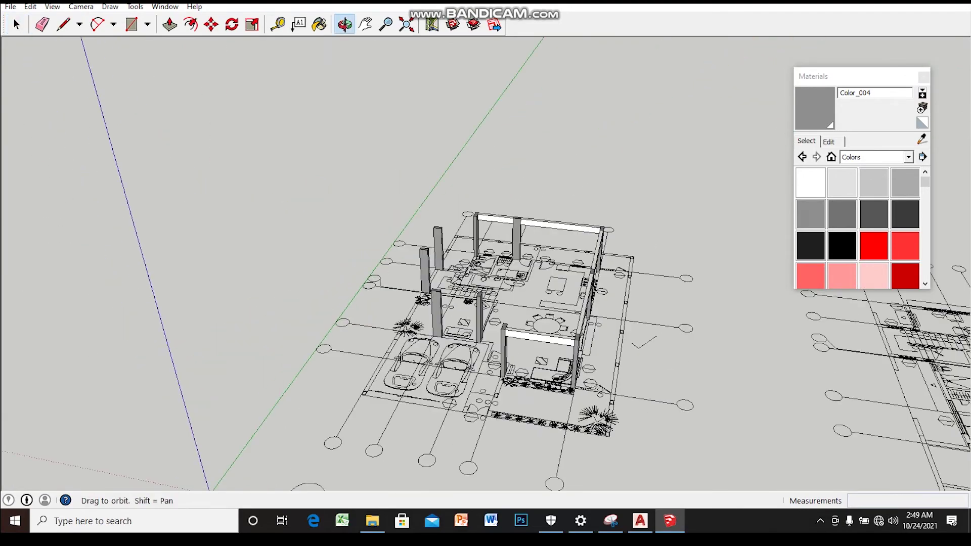
scroll(505, 284, up, 3)
click(557, 323)
key(m)
scroll(558, 329, up, 2)
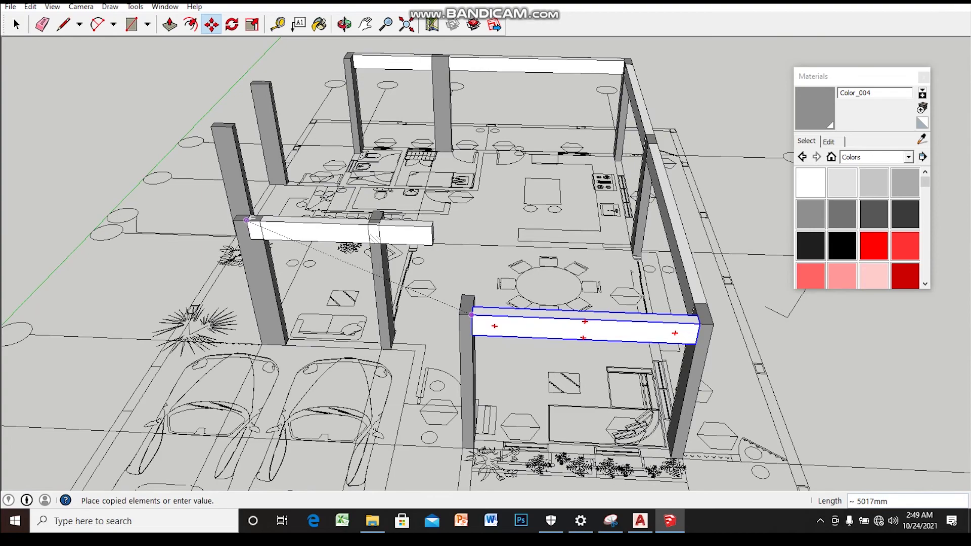
- Trim the copied beam's end face to sit on the inner lanai columns
scroll(354, 232, up, 2)
middle_drag(354, 232, 303, 218)
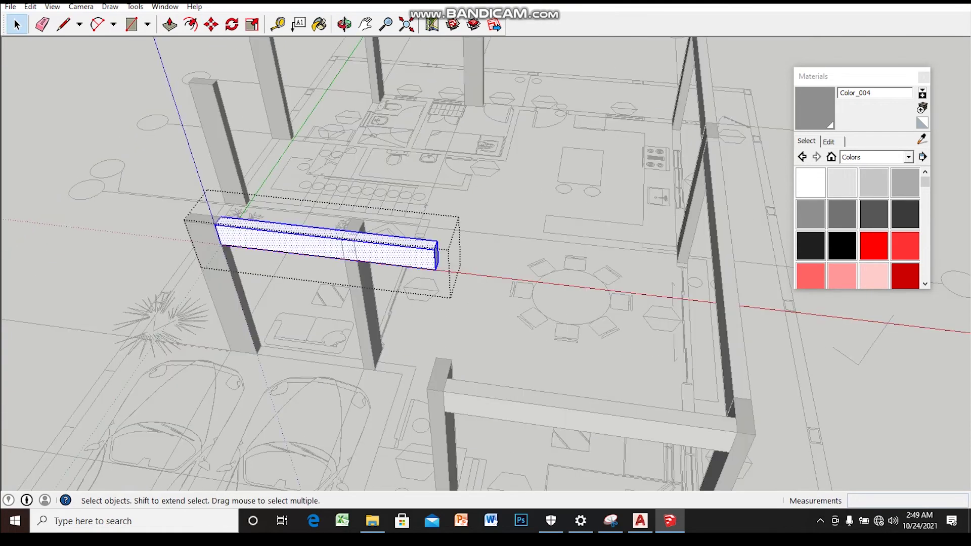
key(p)
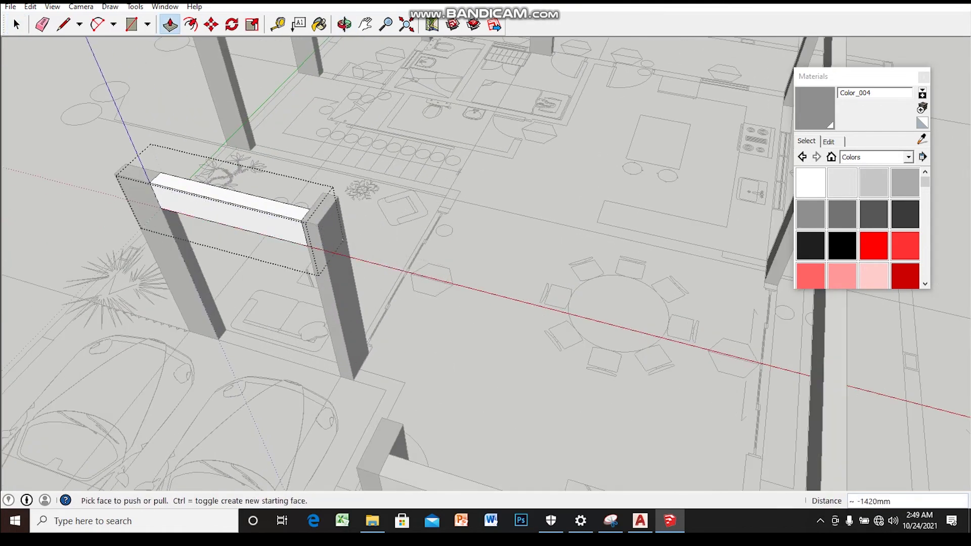
key(space)
scroll(354, 228, down, 5)
middle_drag(355, 228, 420, 237)
scroll(506, 218, up, 3)
scroll(506, 217, up, 2)
- Copy the right-hand beam onto the end of the next column pair
key(m)
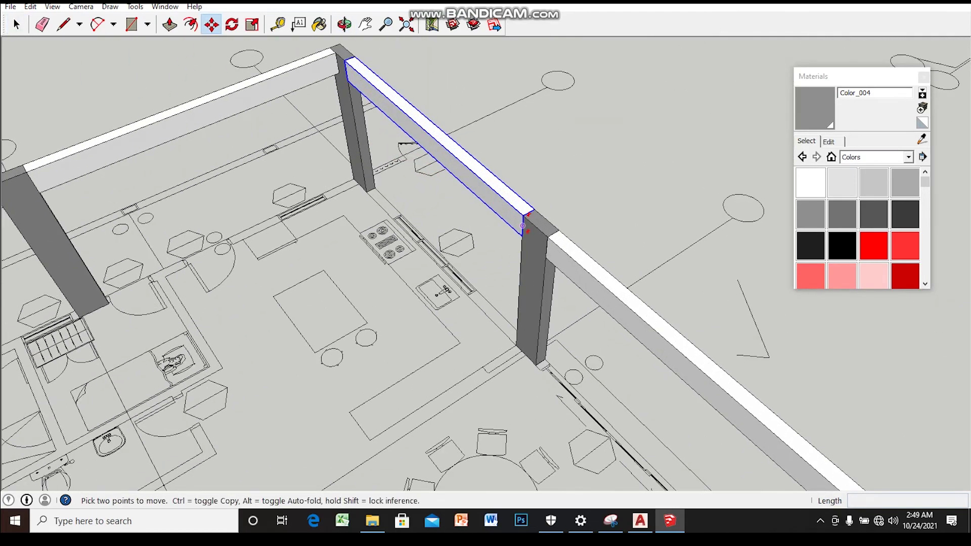
scroll(450, 300, down, 5)
scroll(506, 212, up, 3)
middle_drag(506, 213, 539, 183)
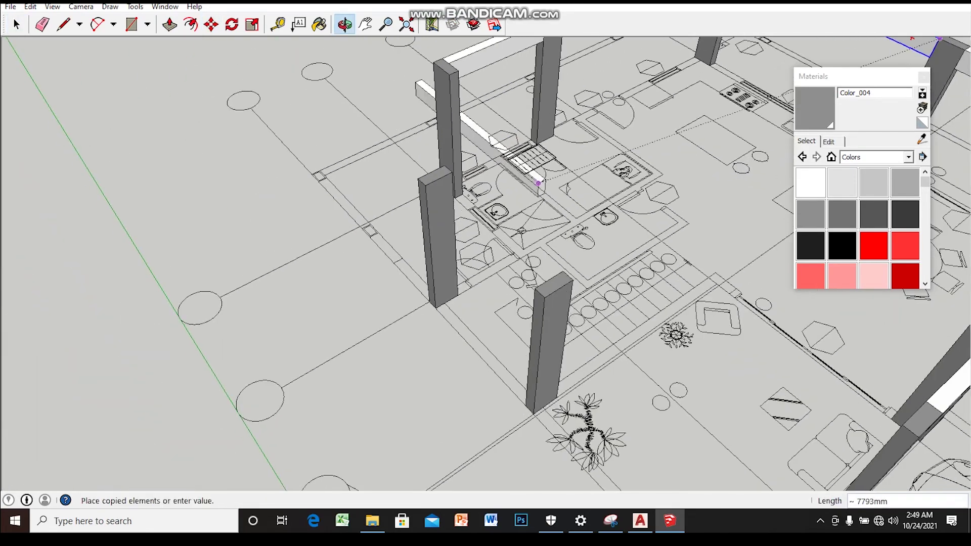
click(535, 289)
middle_drag(535, 288, 455, 273)
key(space)
- Push/Pull the new beam's end so it fits between its columns
double_click(529, 223)
middle_drag(529, 223, 556, 227)
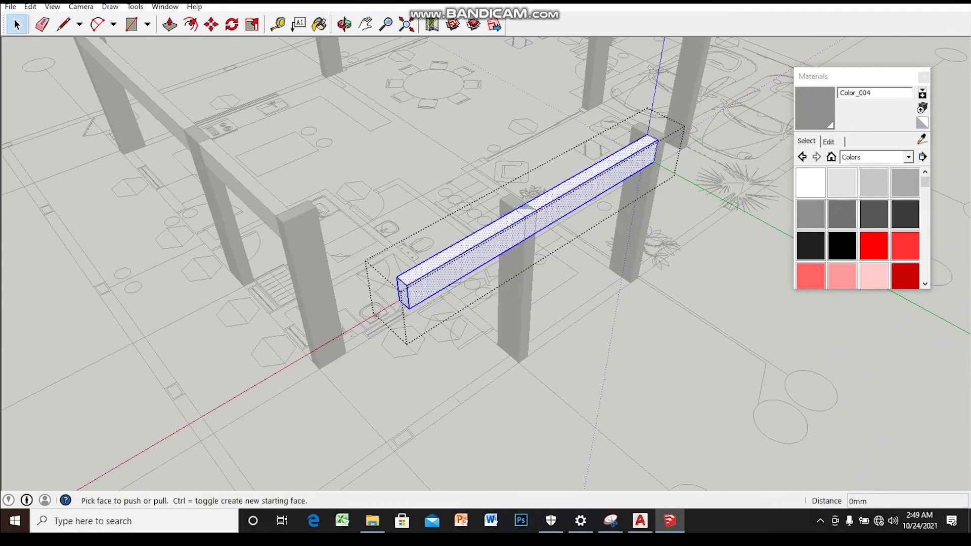
key(p)
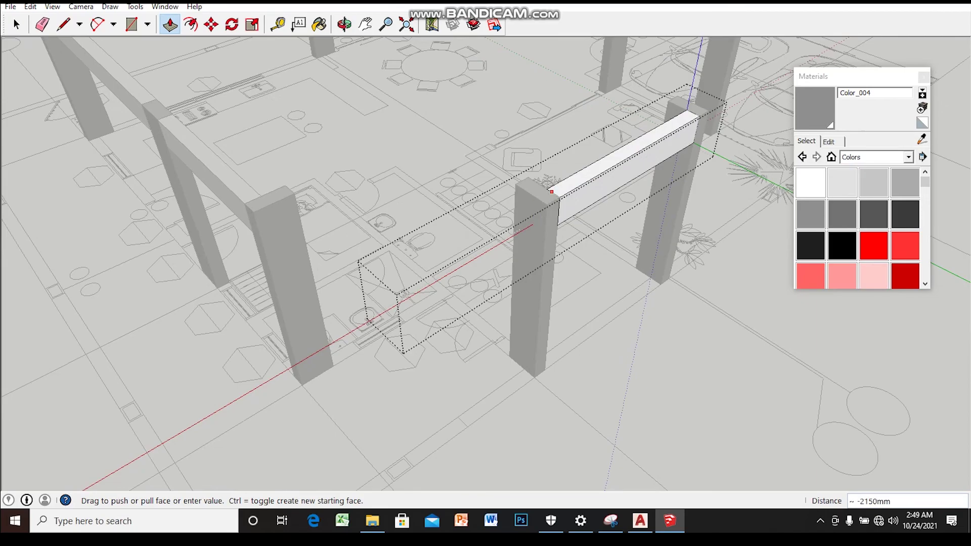
key(space)
scroll(532, 225, down, 2)
scroll(506, 228, down, 3)
middle_drag(506, 228, 546, 207)
middle_drag(640, 308, 456, 268)
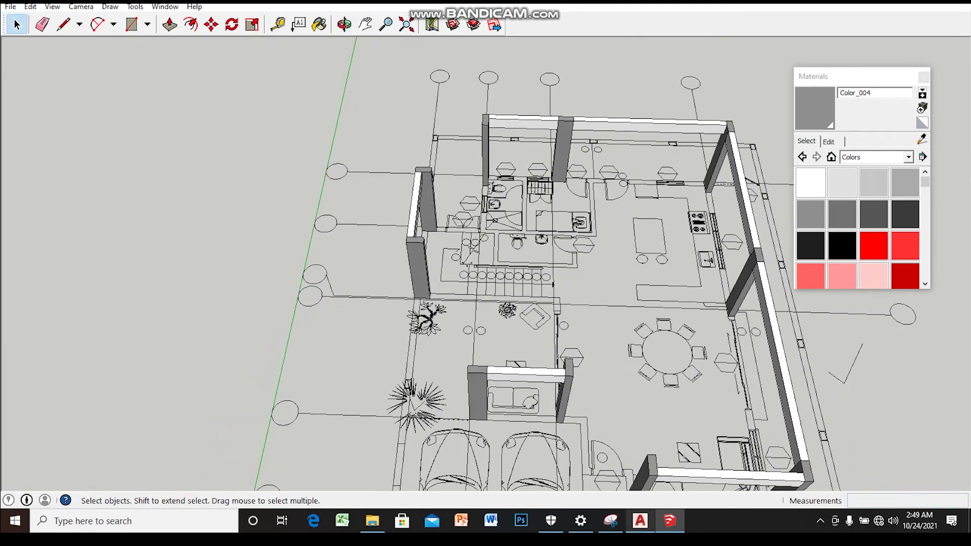
- Check the AutoCAD floor plan and return to the SketchUp model
key(alt+Tab)
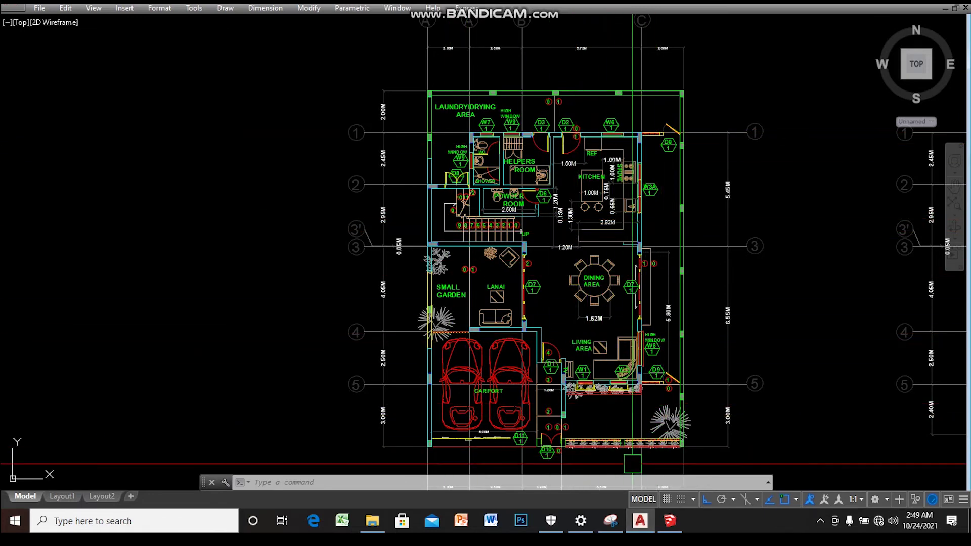
key(alt+Tab)
scroll(547, 385, up, 2)
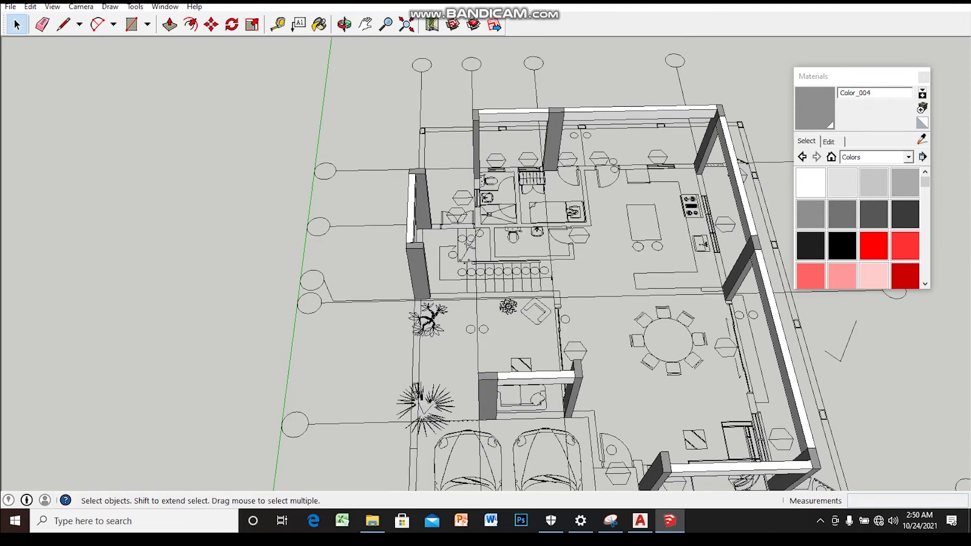
- Copy a grey pillar 4100mm to a new column position
scroll(546, 384, up, 2)
scroll(546, 384, up, 2)
scroll(546, 384, up, 1)
scroll(570, 429, up, 2)
key(m)
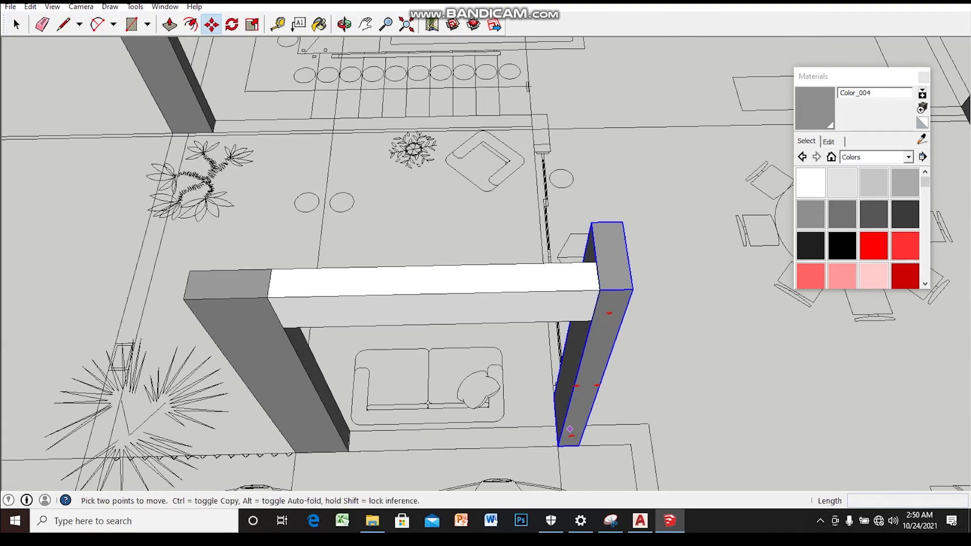
scroll(558, 446, down, 2)
scroll(539, 236, up, 3)
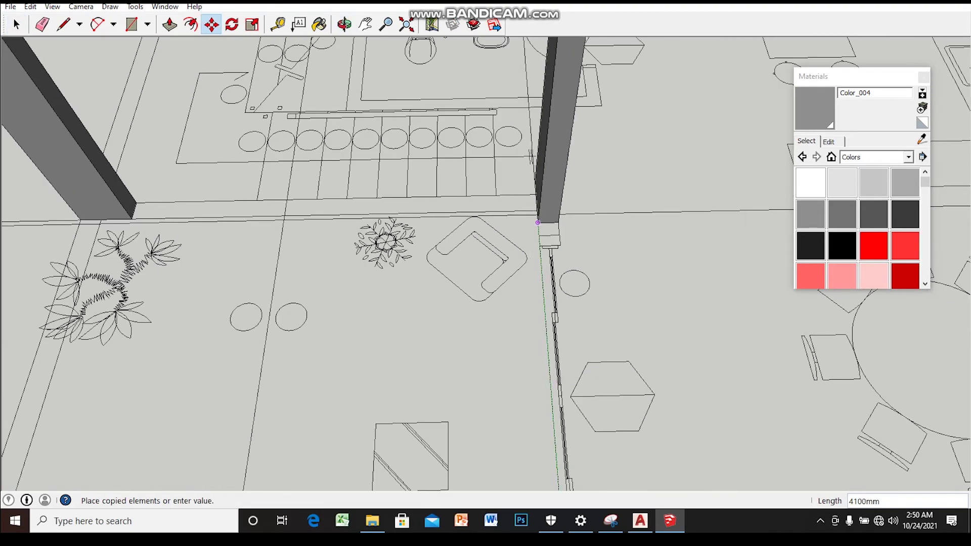
scroll(536, 202, down, 2)
scroll(536, 202, down, 2)
scroll(536, 202, down, 1)
- Extend the beam by the stair 1982mm with Push/Pull to meet the next column
middle_drag(537, 202, 527, 162)
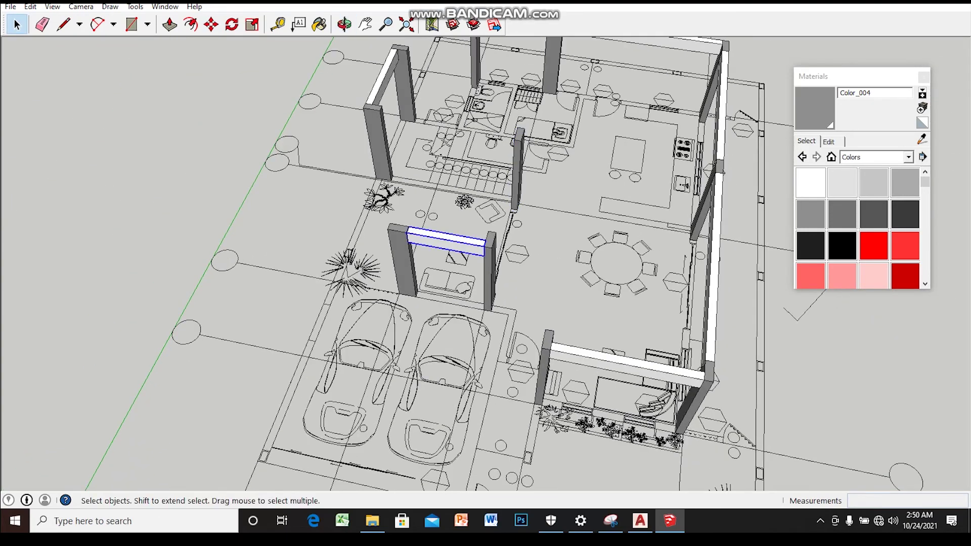
scroll(415, 235, up, 2)
scroll(415, 235, up, 1)
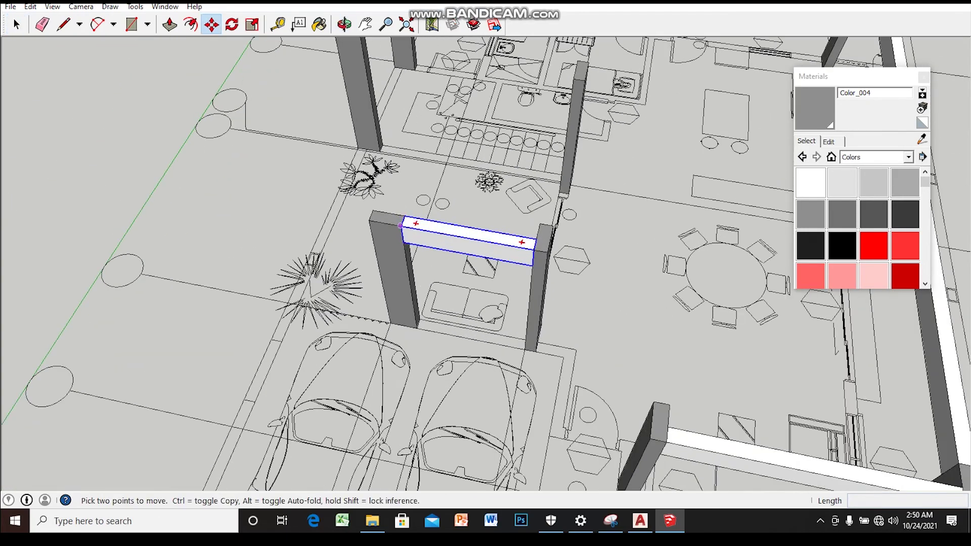
middle_drag(415, 235, 425, 384)
middle_drag(415, 248, 334, 261)
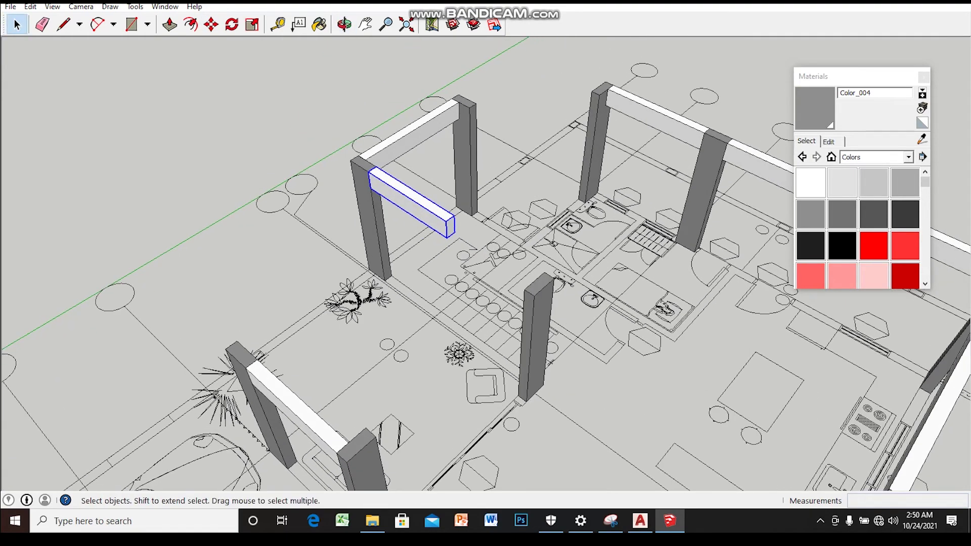
key(p)
scroll(451, 226, up, 2)
scroll(451, 226, up, 2)
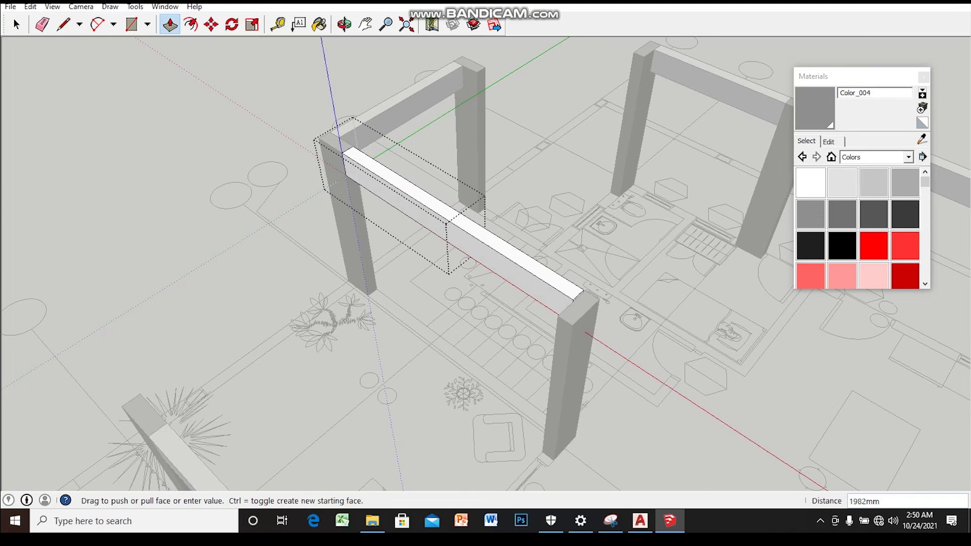
click(586, 291)
key(space)
scroll(585, 291, down, 3)
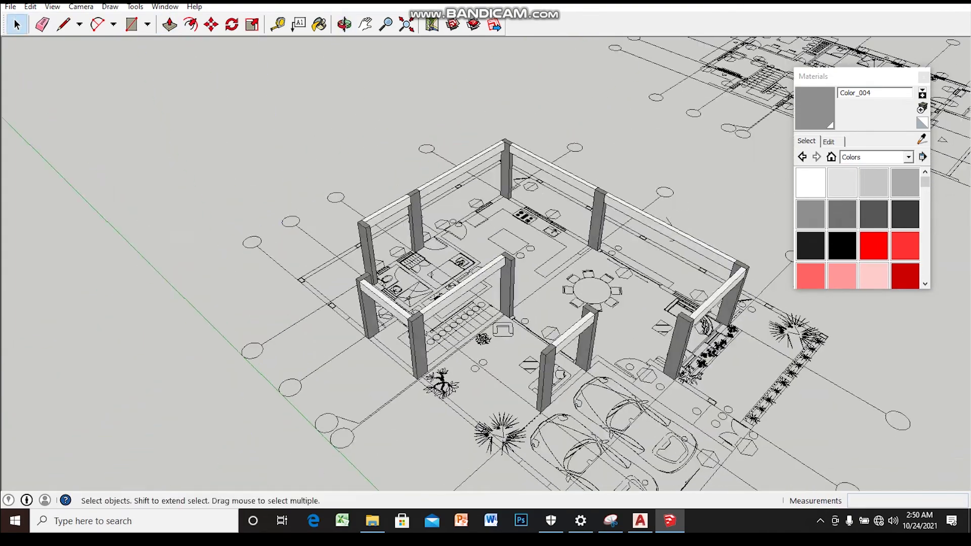
- Copy a beam with Move+Ctrl so it links the columns beside the stair and bathrooms
scroll(485, 253, up, 3)
scroll(486, 253, down, 3)
middle_drag(486, 252, 506, 253)
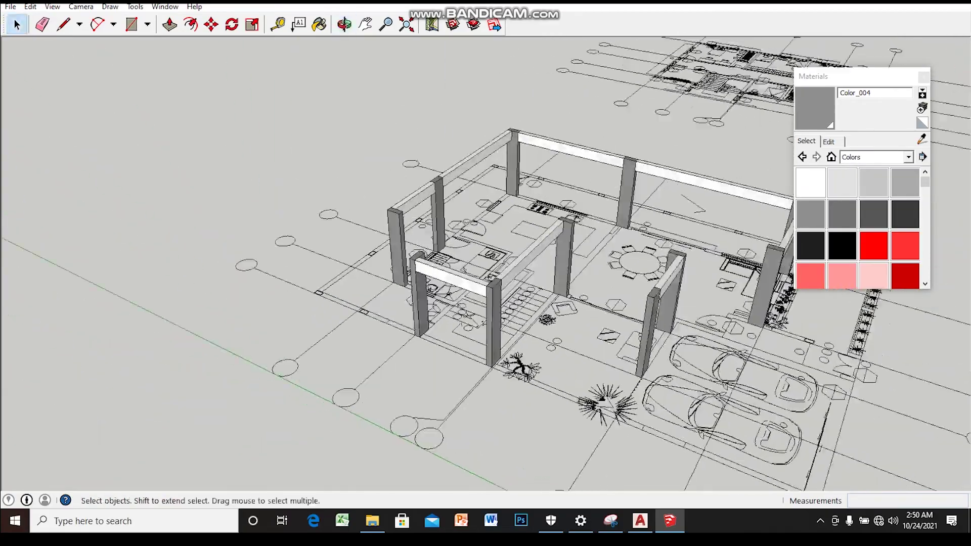
mouse_move(486, 273)
middle_down()
mouse_move(526, 253)
mouse_move(496, 284)
mouse_move(526, 314)
mouse_move(476, 276)
mouse_move(456, 280)
mouse_move(547, 253)
mouse_move(496, 271)
mouse_move(527, 263)
mouse_move(506, 268)
middle_up()
scroll(486, 273, up, 4)
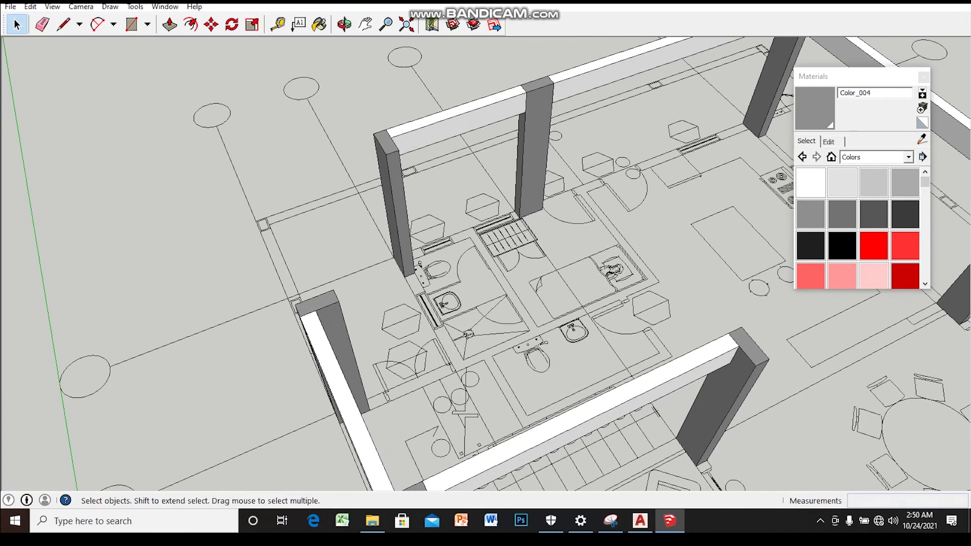
key(m)
scroll(315, 308, up, 2)
scroll(316, 307, up, 1)
click(318, 299)
key(ctrl)
middle_drag(319, 299, 440, 197)
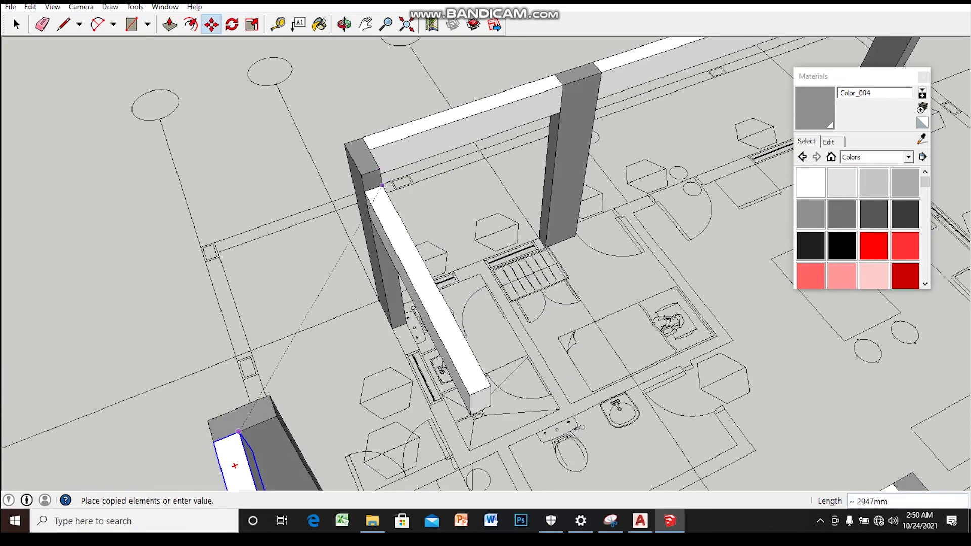
click(379, 168)
key(space)
- Open the copied beam group and inspect it from low side views of the frame
scroll(379, 169, down, 3)
scroll(379, 168, down, 2)
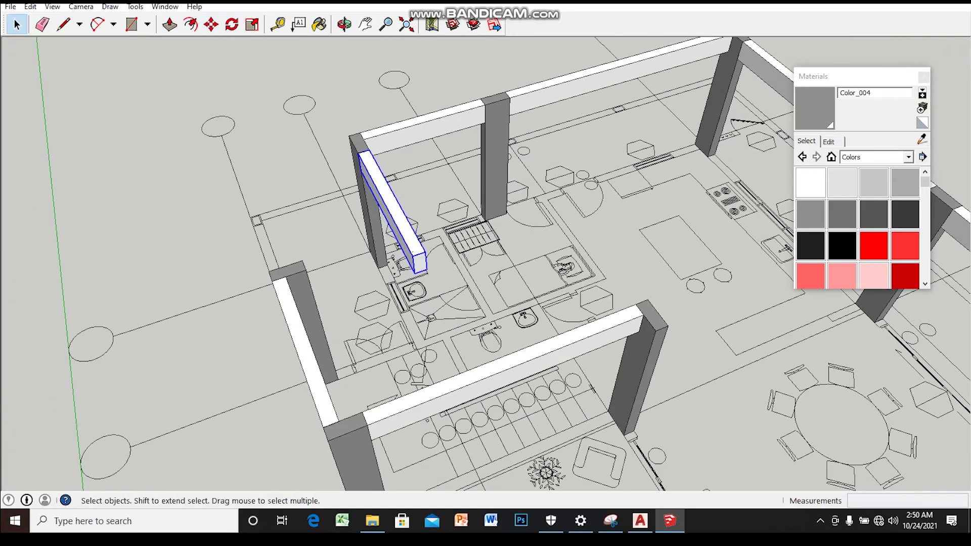
key(Return)
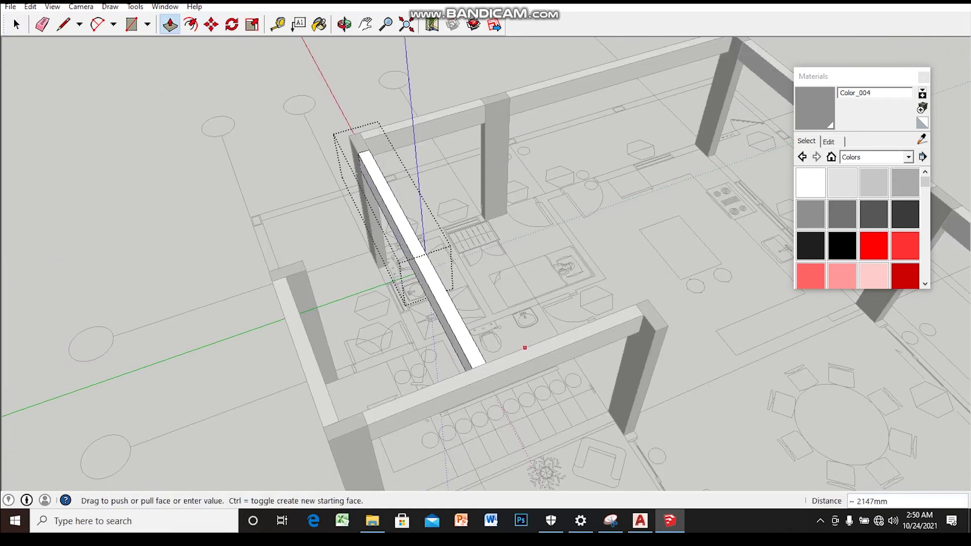
middle_drag(486, 273, 683, 237)
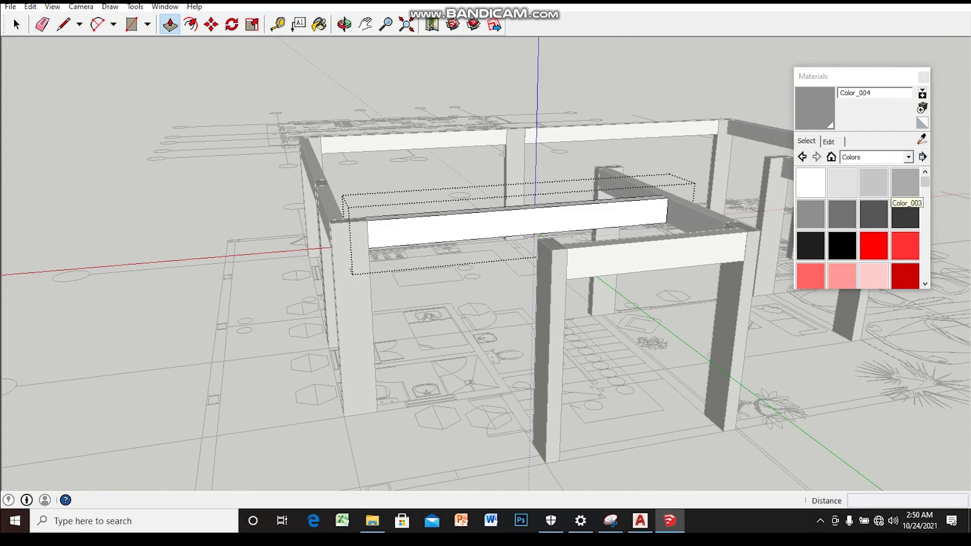
scroll(506, 227, up, 3)
key(space)
scroll(486, 253, down, 3)
middle_drag(486, 253, 495, 192)
scroll(486, 253, down, 3)
middle_drag(486, 253, 486, 324)
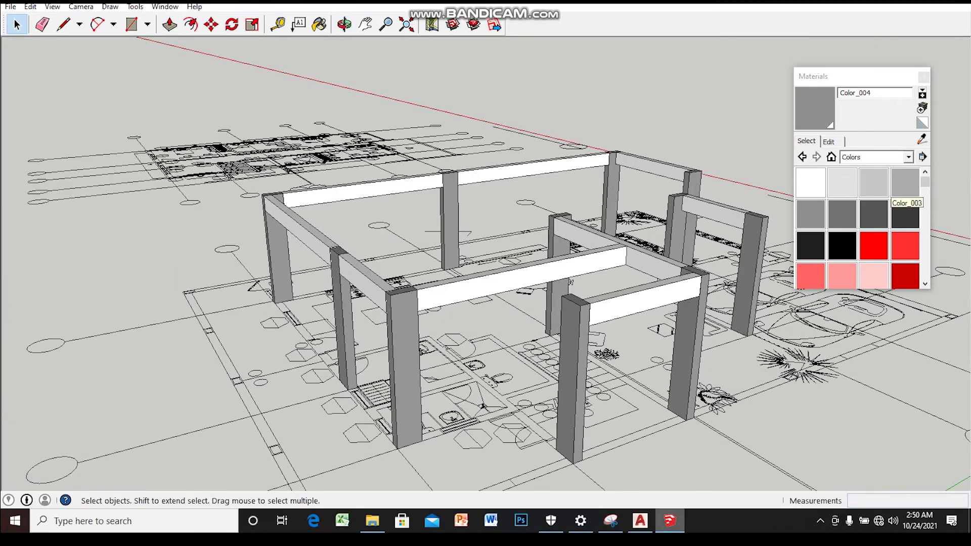
- Check the AutoCAD plan, then return to SketchUp for a near top-down diagonal view
click(640, 521)
key(alt+Tab)
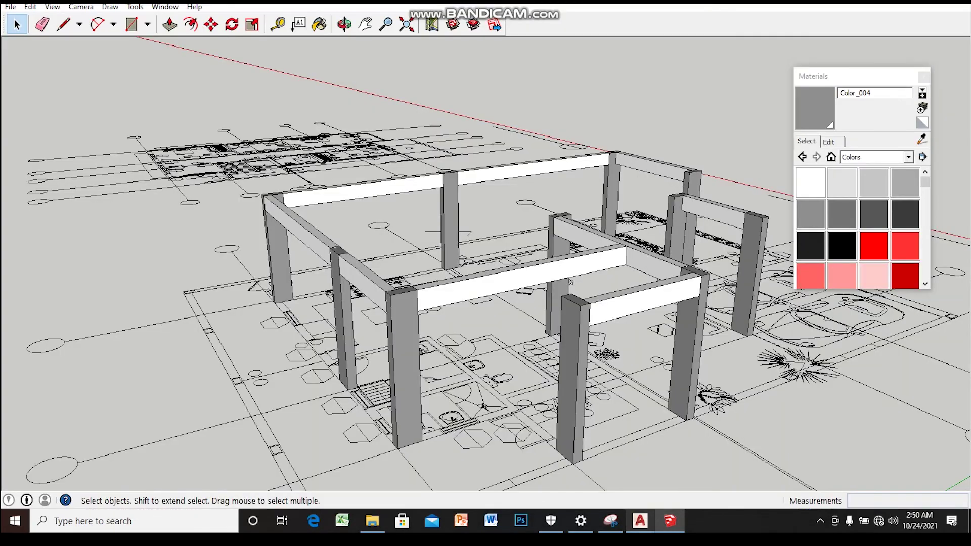
middle_drag(485, 253, 486, 324)
scroll(486, 253, up, 3)
middle_drag(485, 253, 556, 304)
scroll(486, 253, up, 2)
scroll(486, 253, up, 1)
scroll(485, 253, up, 1)
middle_drag(486, 274, 537, 273)
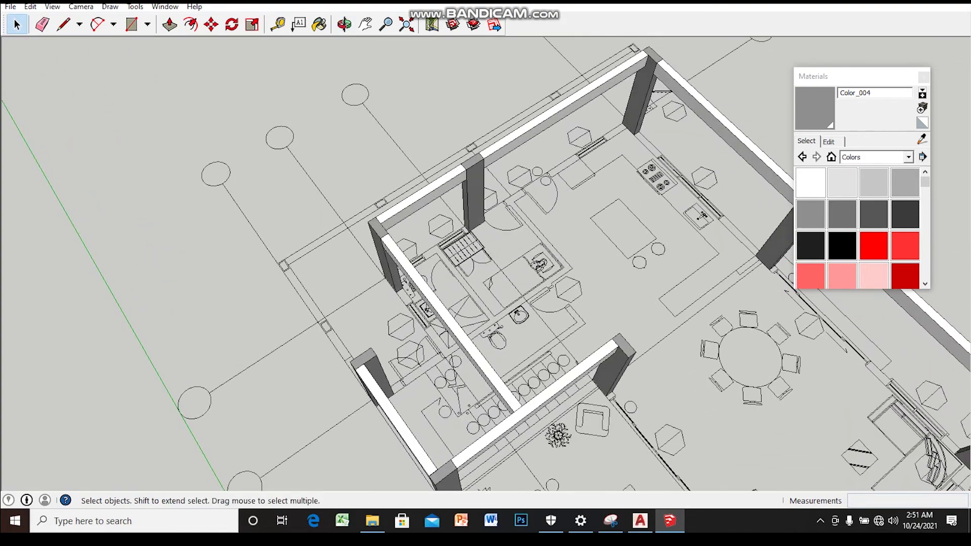
- Copy a beam with Ctrl-Move so the new beam sits against a column
middle_drag(485, 273, 484, 267)
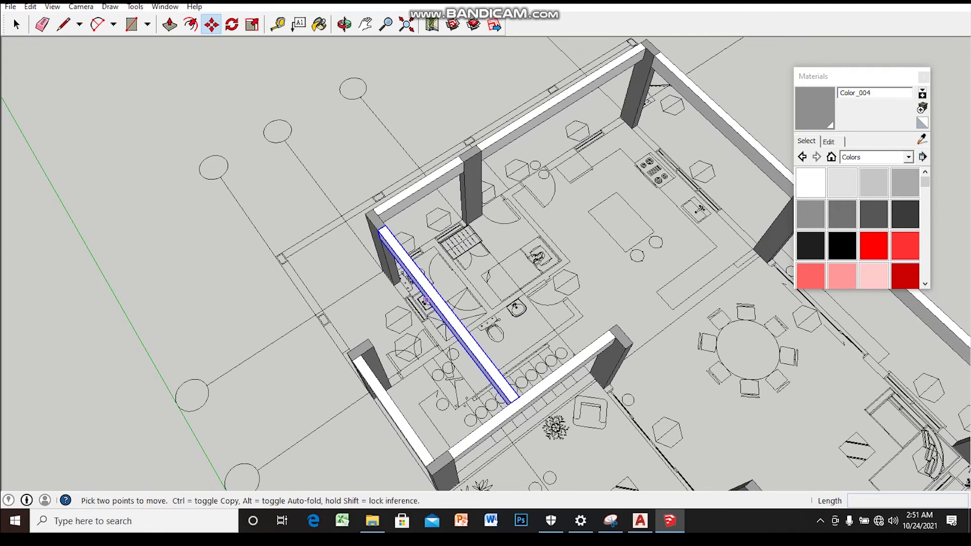
scroll(415, 280, up, 1)
scroll(415, 281, up, 1)
scroll(393, 231, down, 1)
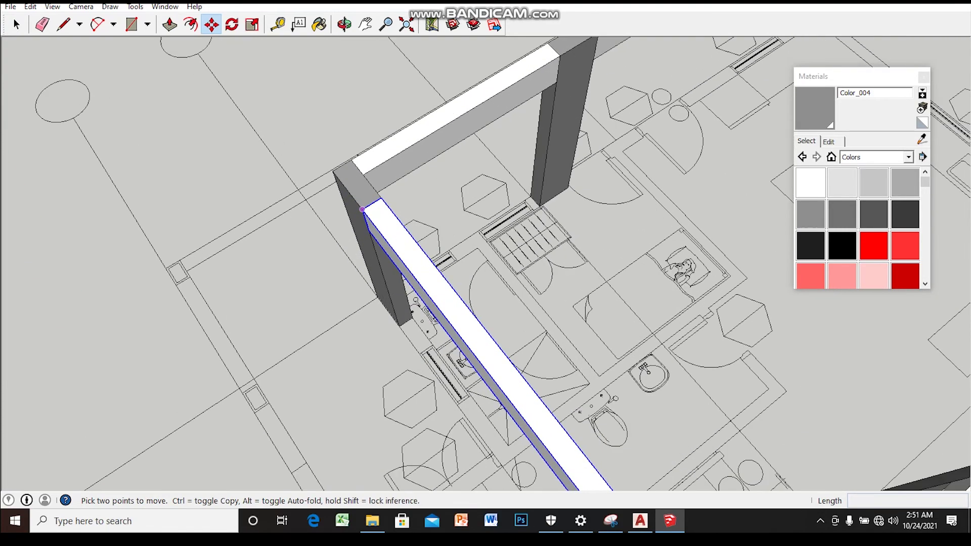
key(ctrl)
click(367, 207)
scroll(556, 257, up, 2)
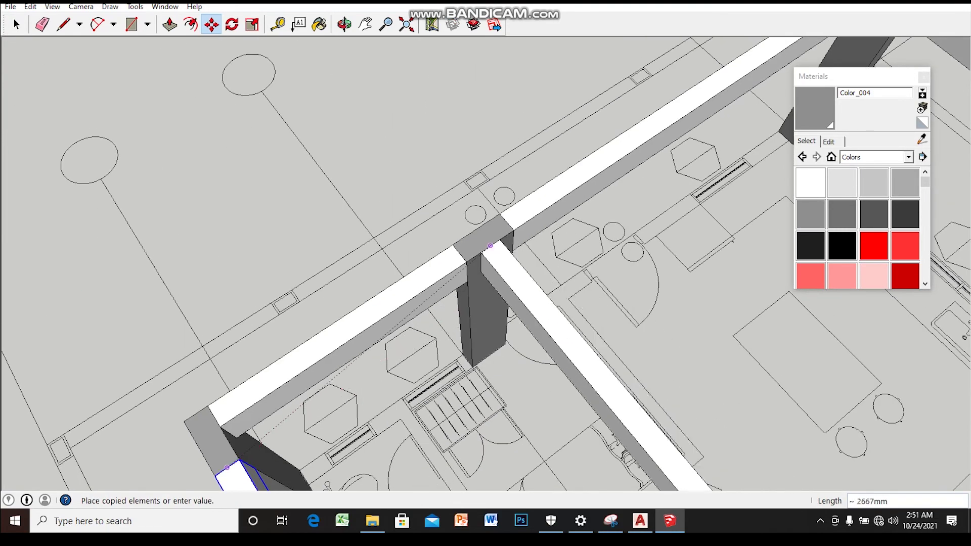
click(483, 248)
key(space)
scroll(486, 263, down, 2)
scroll(486, 263, down, 2)
middle_drag(486, 263, 430, 303)
key(space)
- Reposition the copied beam by its corner, viewing it from several sides
scroll(556, 344, up, 1)
key(m)
scroll(556, 344, up, 2)
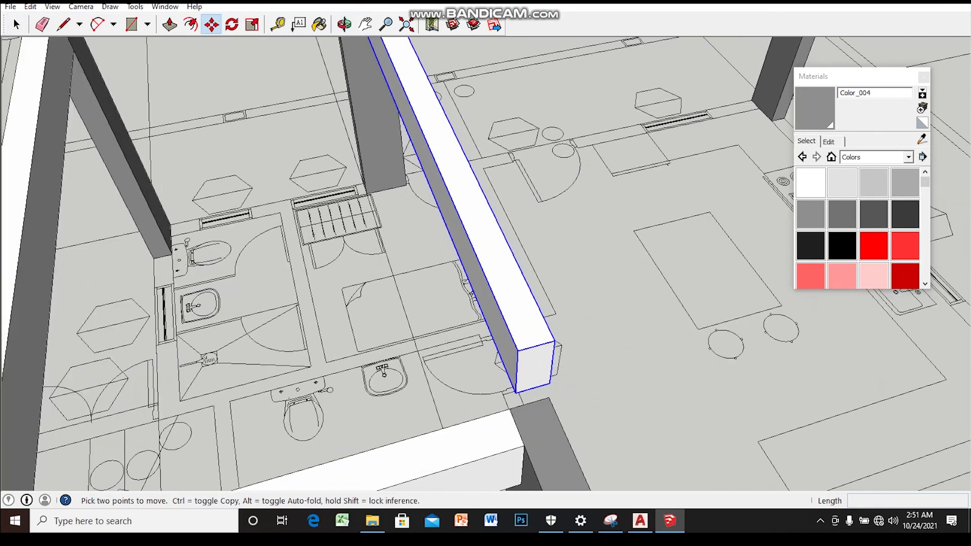
scroll(556, 344, up, 2)
click(550, 333)
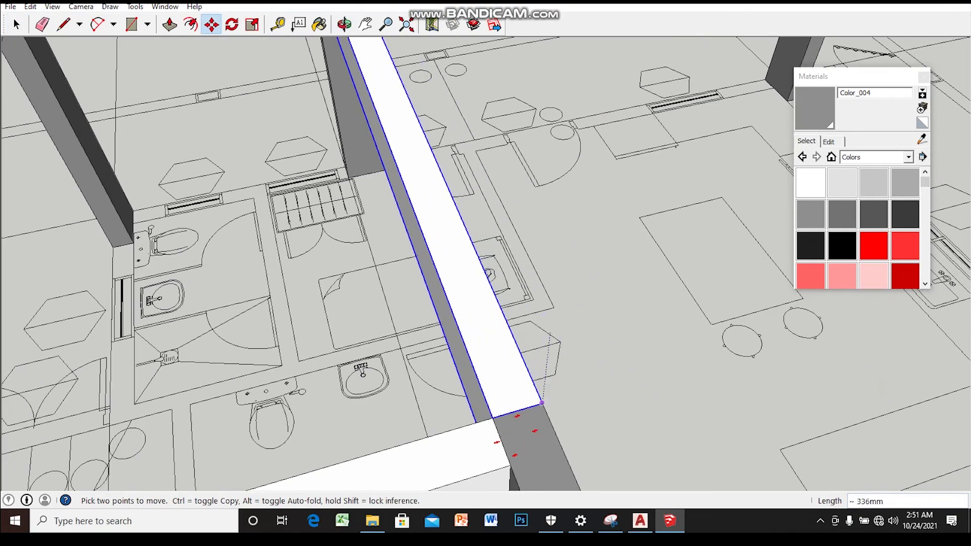
scroll(546, 376, down, 3)
mouse_move(545, 377)
middle_down()
mouse_move(506, 303)
mouse_move(607, 202)
middle_up()
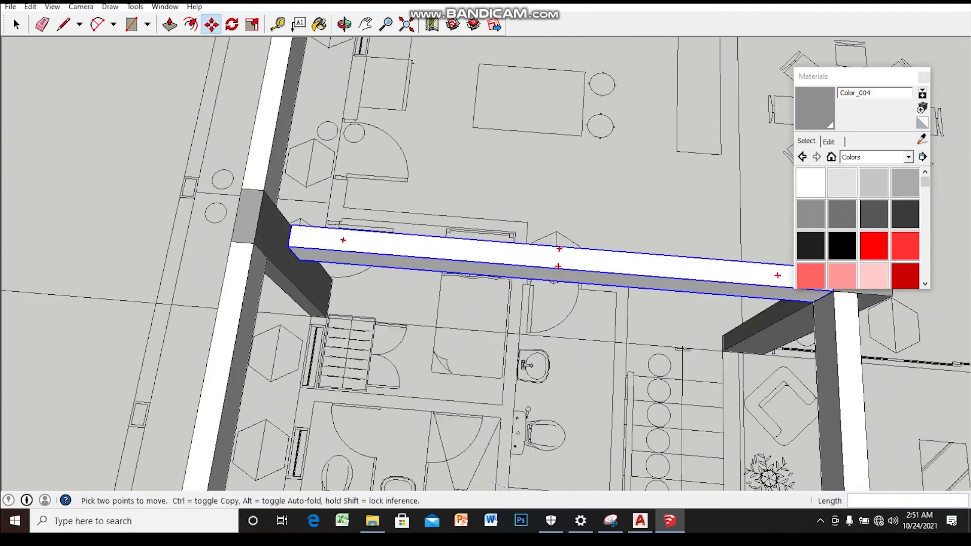
scroll(698, 46, up, 3)
middle_drag(698, 46, 387, 293)
scroll(387, 294, up, 2)
key(space)
- Try Push/Pull on the beam end, then view the whole frame
key(p)
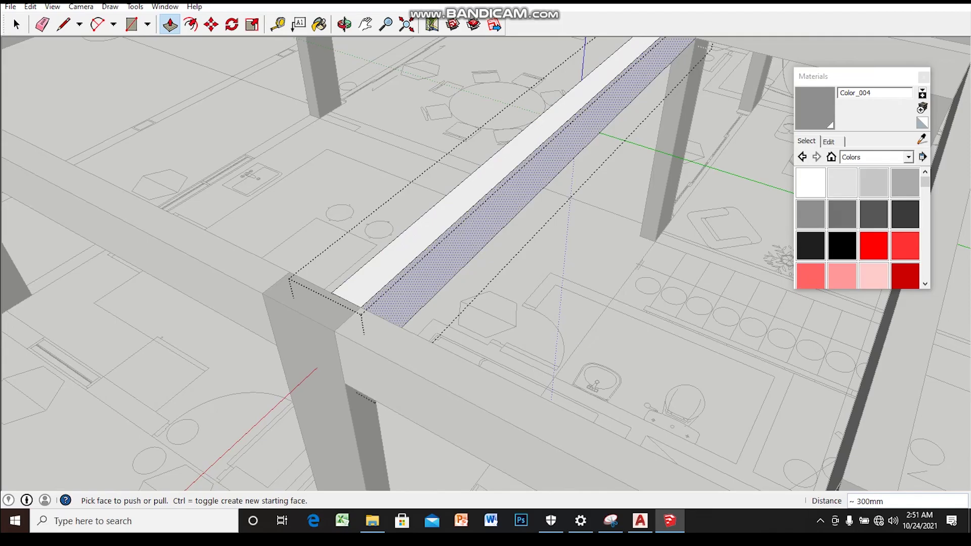
key(space)
scroll(486, 263, down, 6)
scroll(485, 263, down, 3)
mouse_move(486, 263)
middle_down()
mouse_move(556, 253)
mouse_move(557, 293)
mouse_move(557, 273)
mouse_move(415, 283)
middle_up()
- Start a Ctrl-Move copy of the front beam from its corner
key(m)
scroll(346, 312, up, 2)
scroll(346, 313, up, 2)
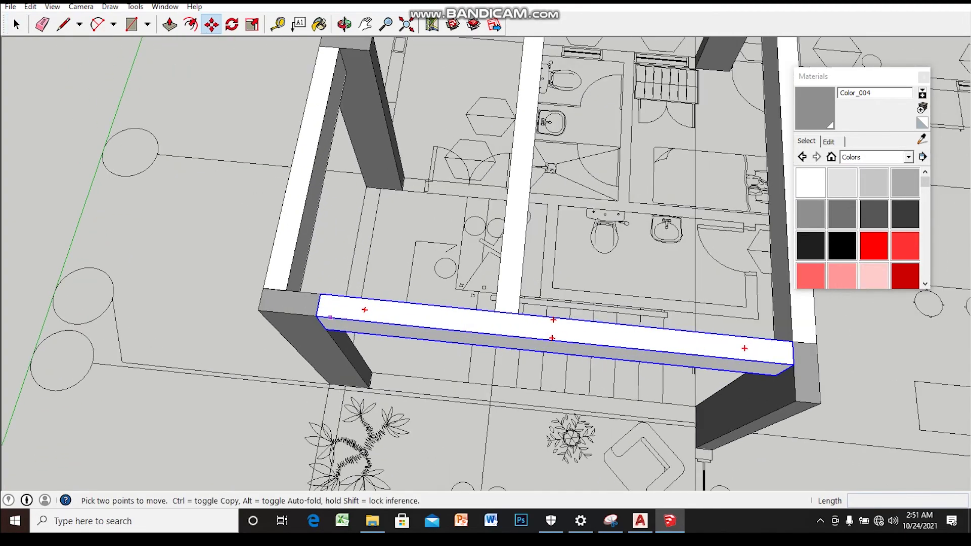
click(316, 316)
key(ctrl)
mouse_move(316, 316)
middle_down()
mouse_move(375, 242)
mouse_move(456, 212)
mouse_move(506, 227)
mouse_move(486, 223)
mouse_move(557, 218)
middle_up()
key(space)
scroll(455, 213, down, 2)
- Move the beam copy 5000mm along the frame
key(m)
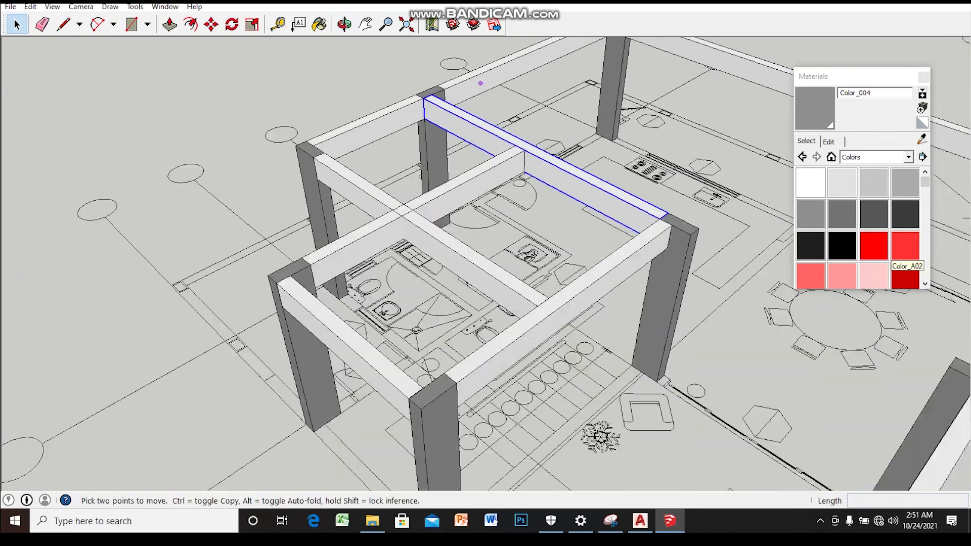
scroll(441, 103, up, 3)
middle_drag(771, 286, 575, 244)
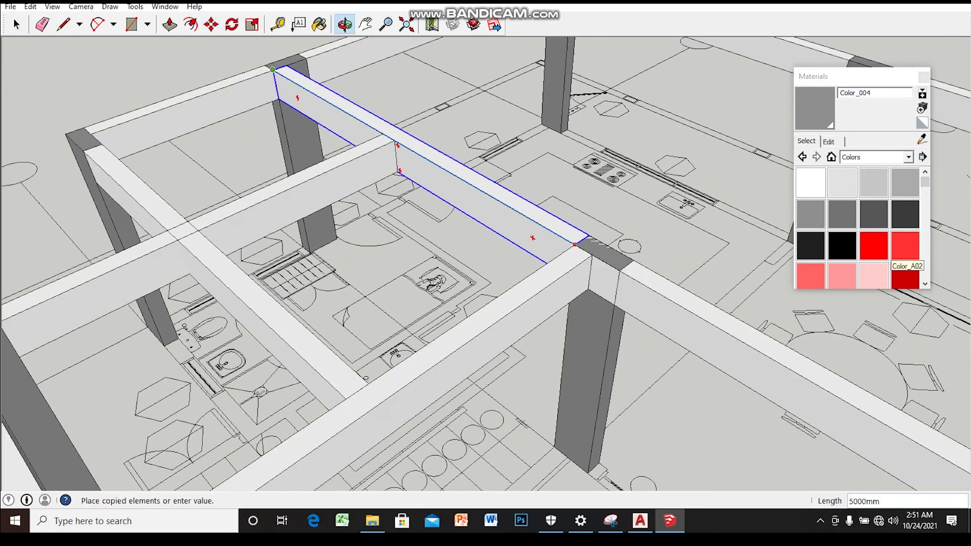
scroll(485, 253, down, 3)
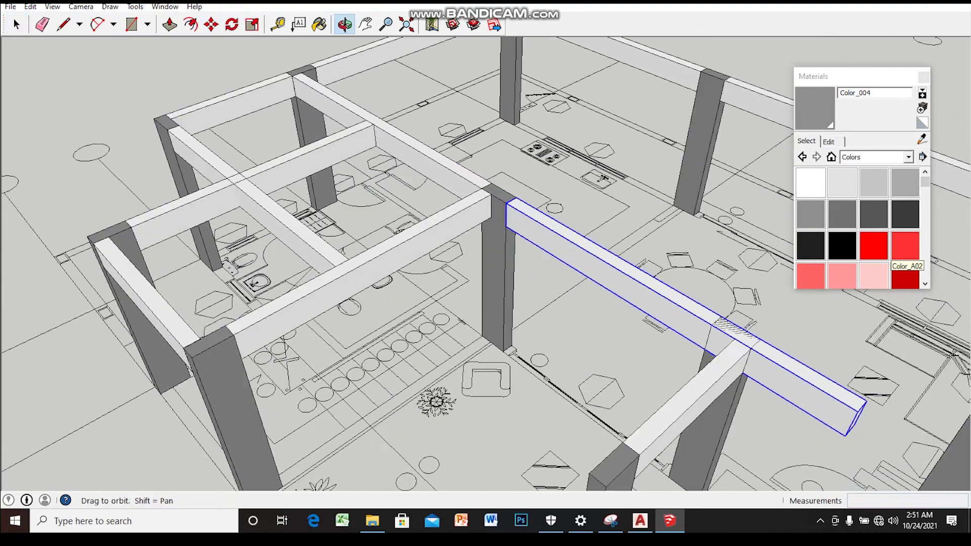
middle_drag(485, 253, 556, 242)
- Push/Pull the beam copy's end face to meet the dining-side column
key(p)
click(650, 283)
scroll(650, 284, up, 3)
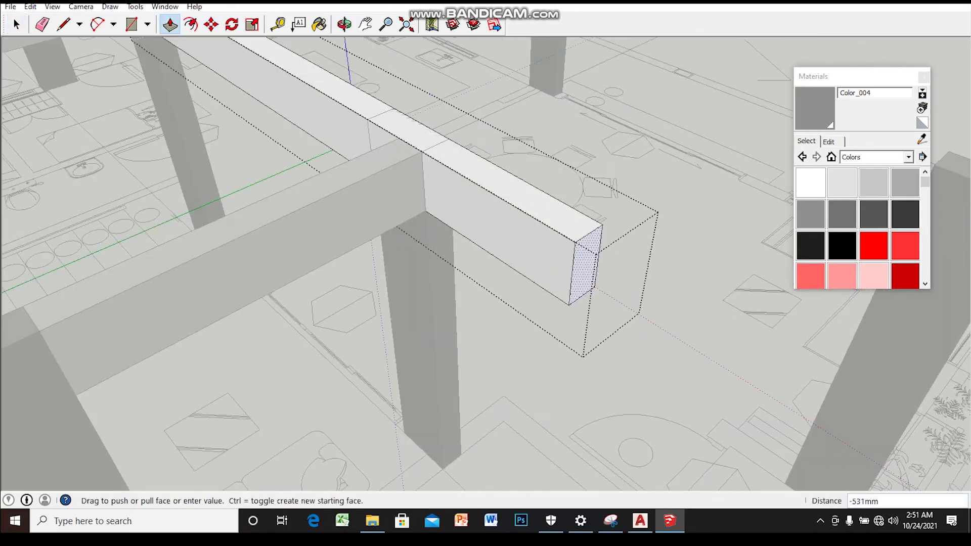
click(394, 108)
mouse_move(394, 108)
middle_down()
mouse_move(455, 151)
mouse_move(506, 162)
middle_up()
middle_drag(486, 253, 557, 304)
scroll(486, 263, down, 3)
middle_drag(486, 263, 526, 288)
scroll(485, 263, up, 2)
scroll(485, 263, up, 2)
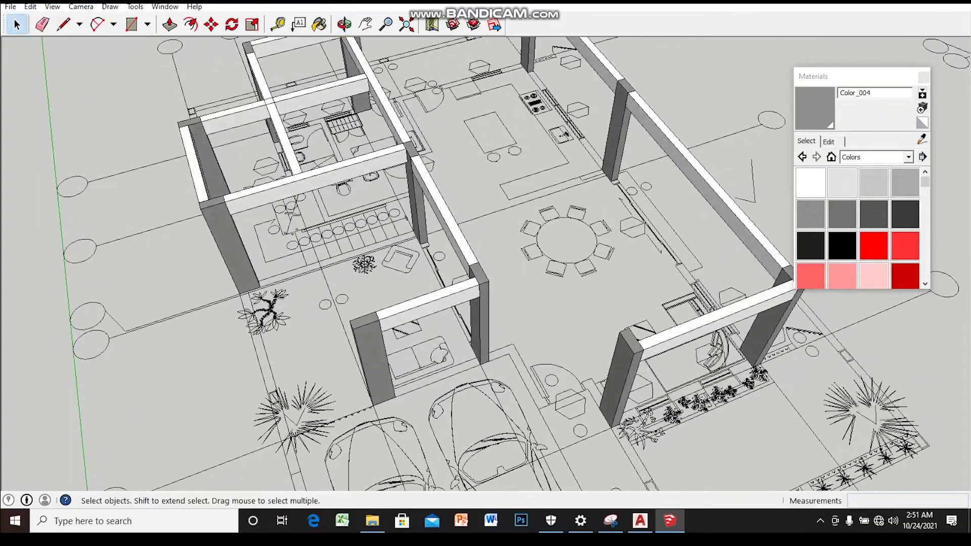
- Orbit around the house to review the beam frame from front and side angles
mouse_move(485, 263)
middle_down()
mouse_move(511, 276)
mouse_move(485, 243)
mouse_move(486, 207)
mouse_move(445, 263)
middle_up()
scroll(486, 263, down, 2)
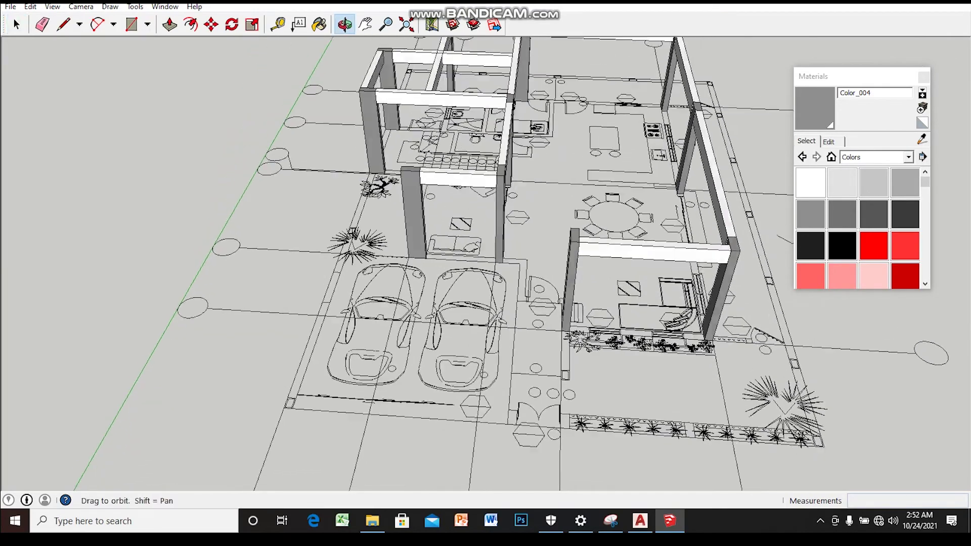
middle_drag(486, 263, 486, 279)
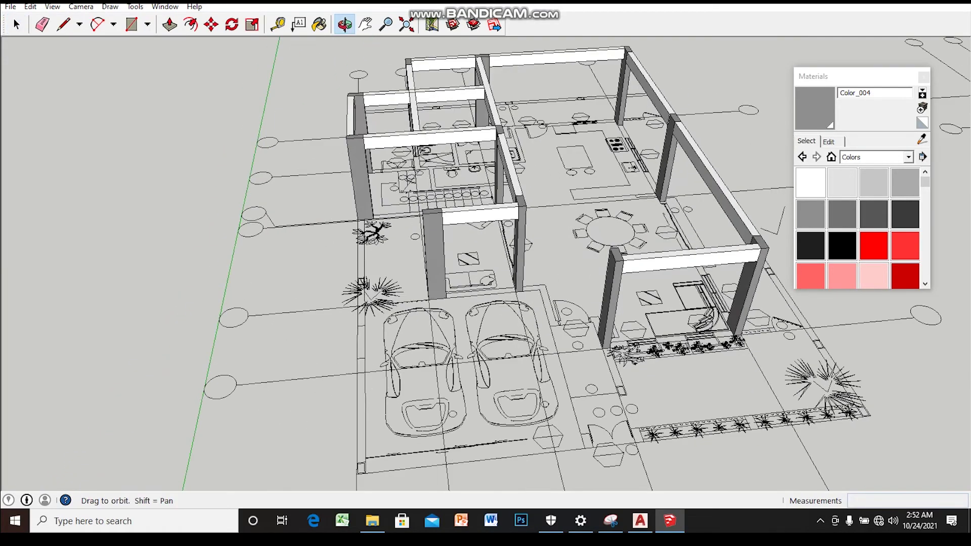
mouse_move(485, 263)
middle_down()
mouse_move(405, 258)
mouse_move(404, 304)
middle_up()
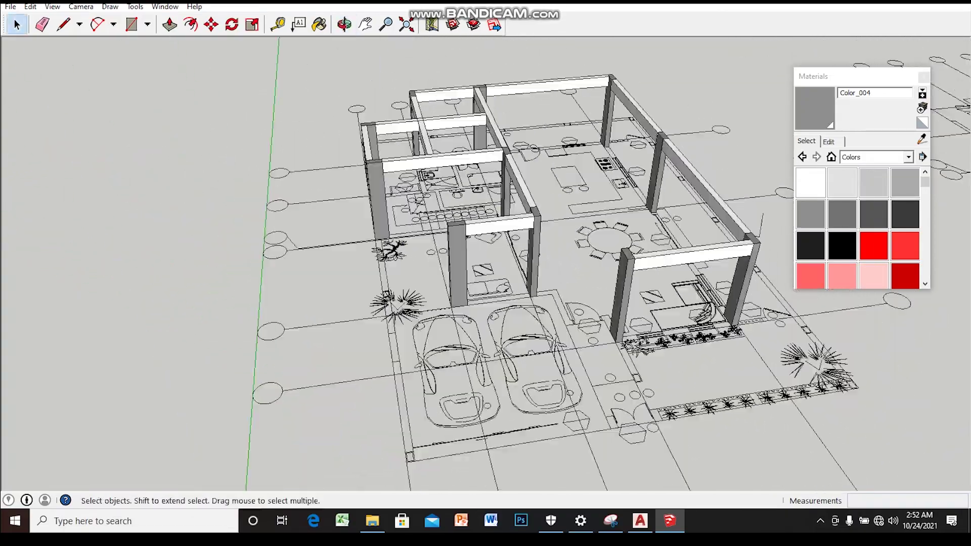
scroll(486, 263, up, 2)
mouse_move(404, 304)
middle_down()
mouse_move(425, 299)
mouse_move(486, 319)
mouse_move(531, 296)
middle_up()
scroll(485, 263, down, 2)
scroll(465, 183, up, 1)
- Start moving the selected beam while viewing it from a low angle over the plan
key(m)
scroll(401, 199, up, 2)
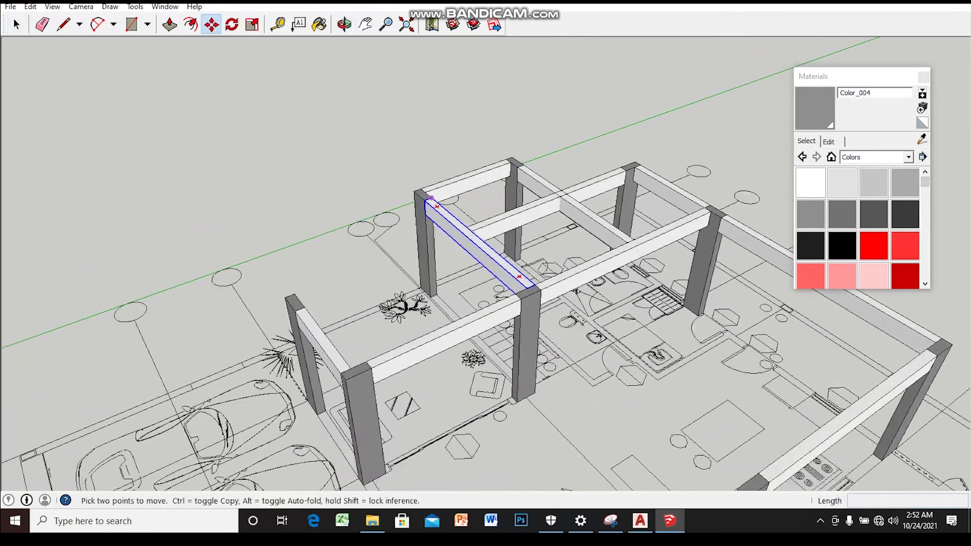
scroll(402, 199, up, 3)
scroll(401, 199, up, 3)
scroll(401, 198, up, 2)
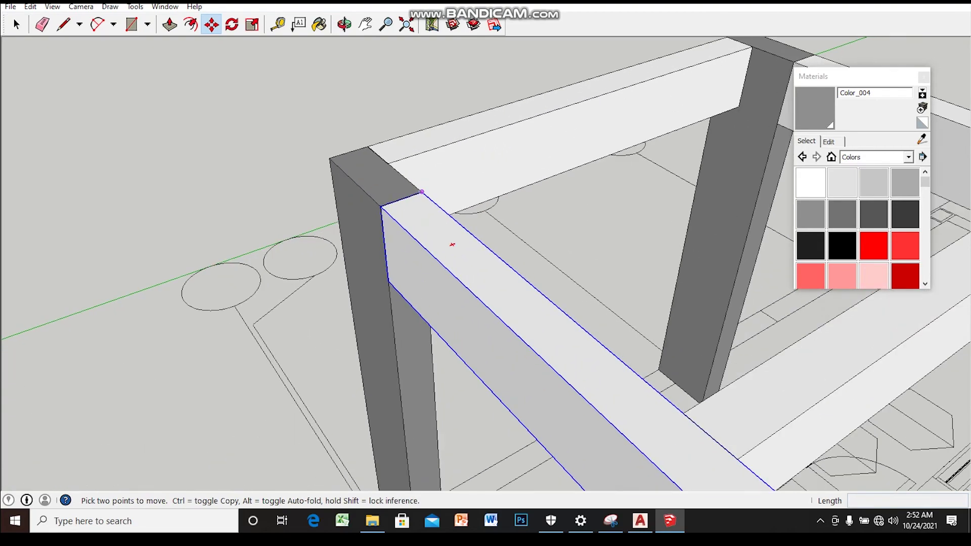
scroll(453, 245, down, 2)
middle_drag(453, 244, 455, 228)
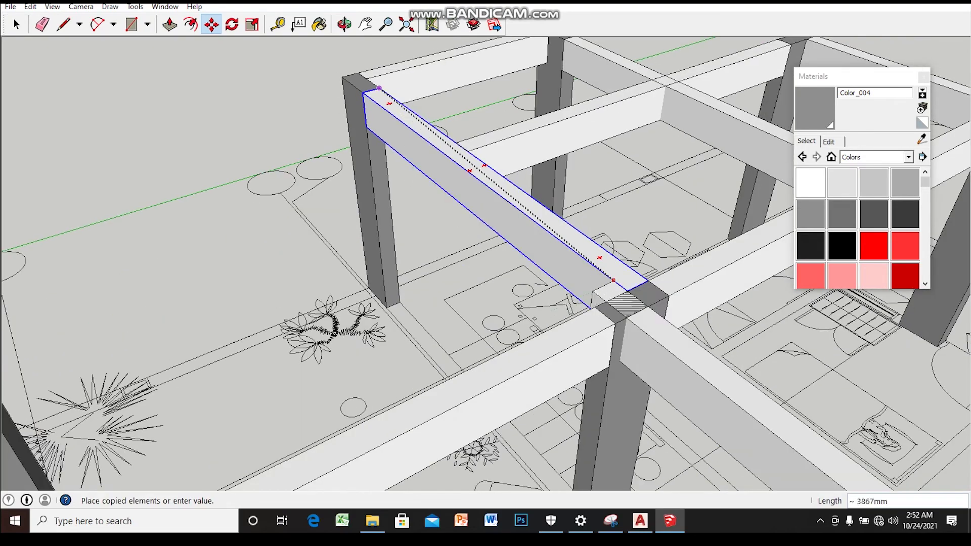
scroll(455, 228, up, 3)
scroll(486, 263, down, 3)
scroll(486, 263, up, 2)
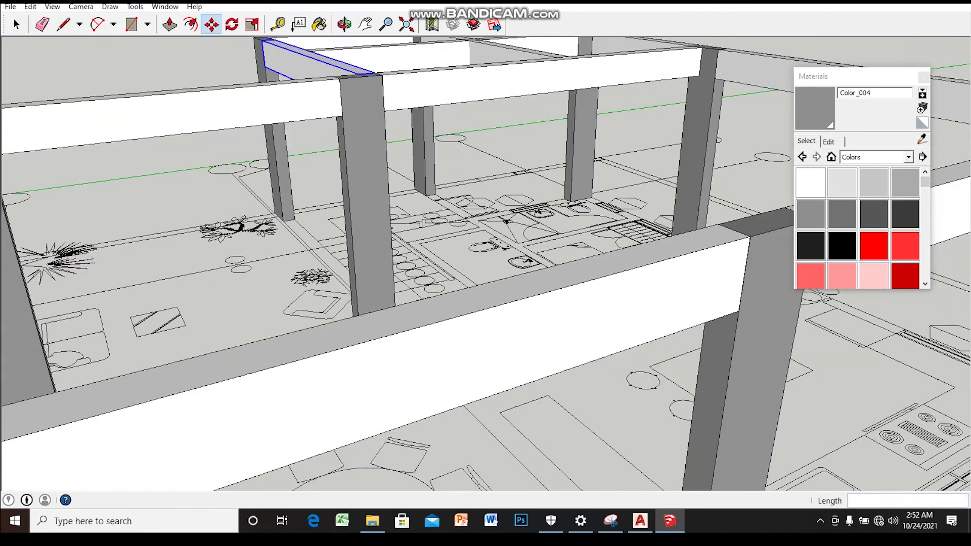
scroll(485, 263, up, 2)
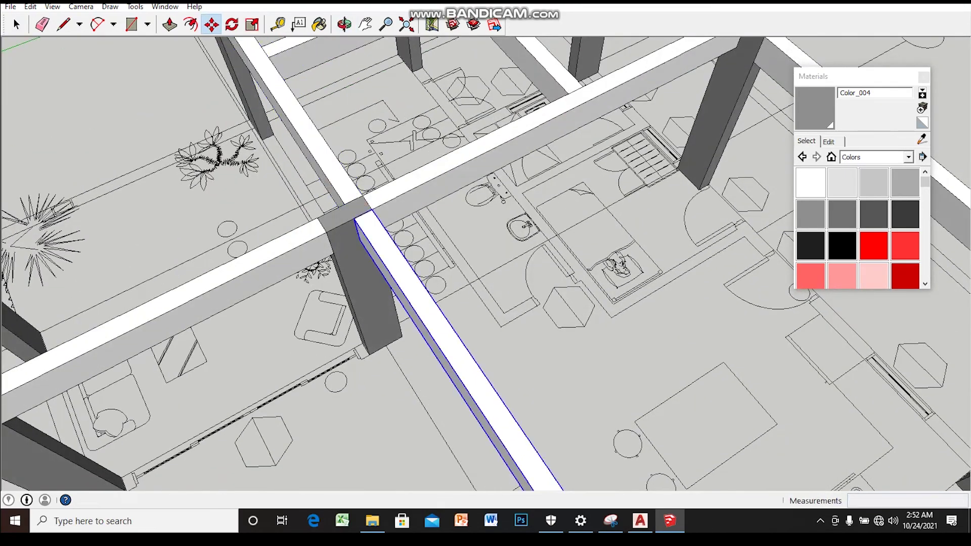
scroll(486, 263, down, 3)
middle_drag(486, 263, 486, 243)
- Open and close the beam group for editing
key(Return)
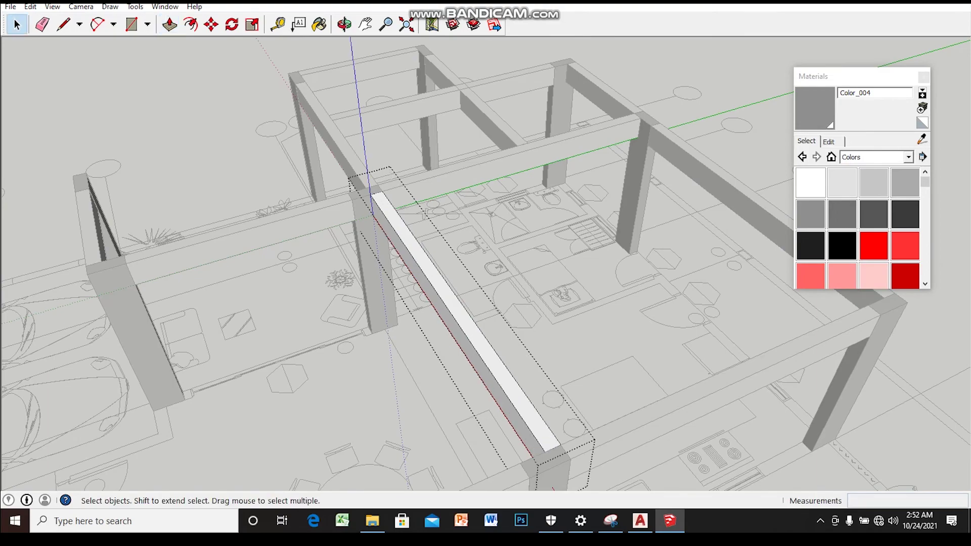
key(Escape)
scroll(486, 263, down, 3)
mouse_move(486, 264)
middle_down()
mouse_move(486, 243)
mouse_move(506, 238)
middle_up()
scroll(486, 263, up, 3)
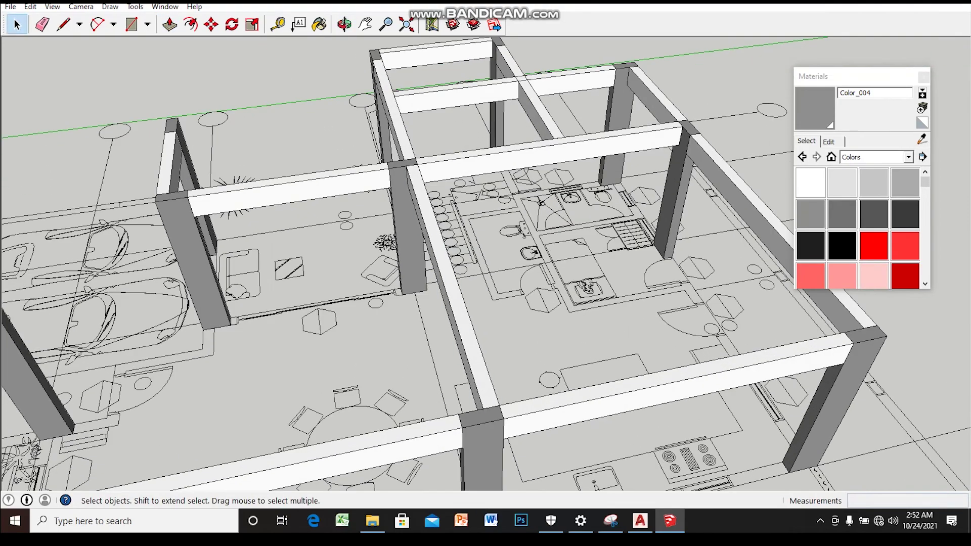
- Select the long middle beam and begin moving it
click(430, 218)
key(m)
scroll(498, 420, up, 3)
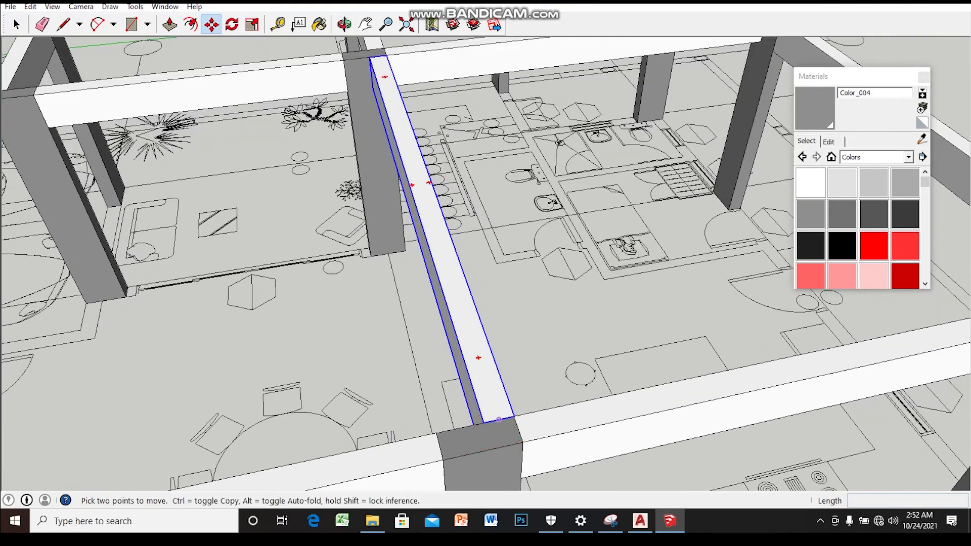
scroll(486, 263, down, 3)
mouse_move(486, 263)
middle_down()
mouse_move(486, 237)
mouse_move(506, 253)
mouse_move(495, 253)
mouse_move(526, 223)
mouse_move(471, 260)
mouse_move(430, 252)
mouse_move(501, 260)
mouse_move(556, 248)
mouse_move(506, 260)
mouse_move(527, 258)
middle_up()
scroll(486, 263, down, 2)
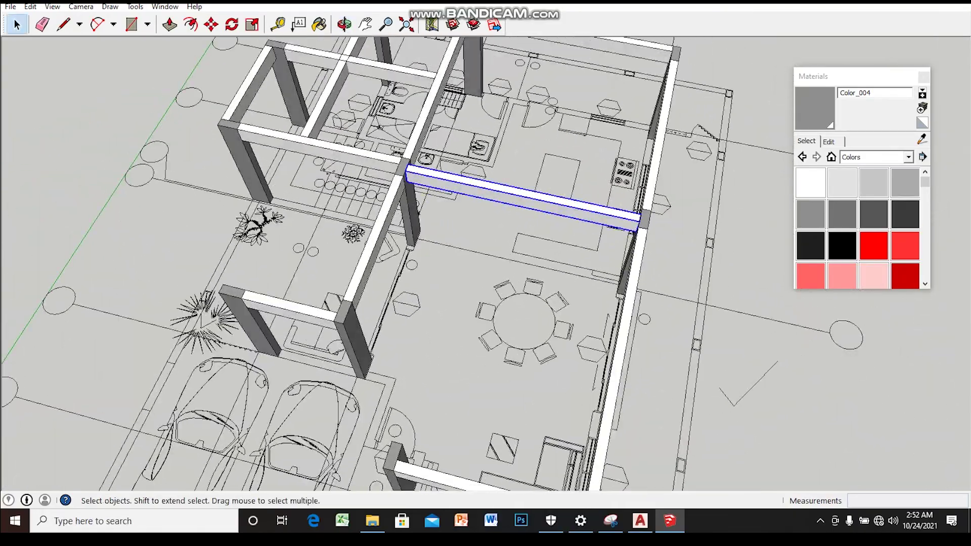
- Copy the beam 3682mm to the next column and check its placement
key(m)
scroll(404, 174, up, 4)
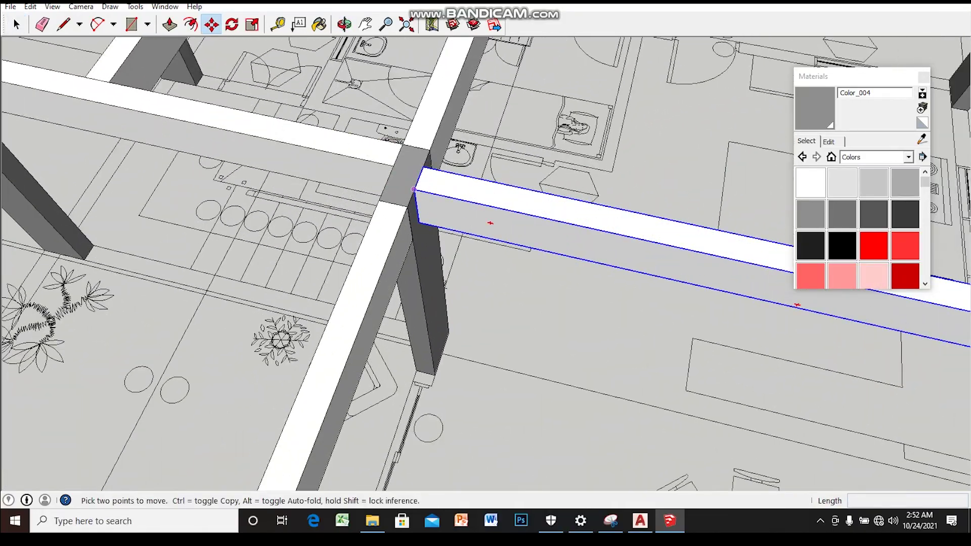
middle_drag(486, 263, 536, 250)
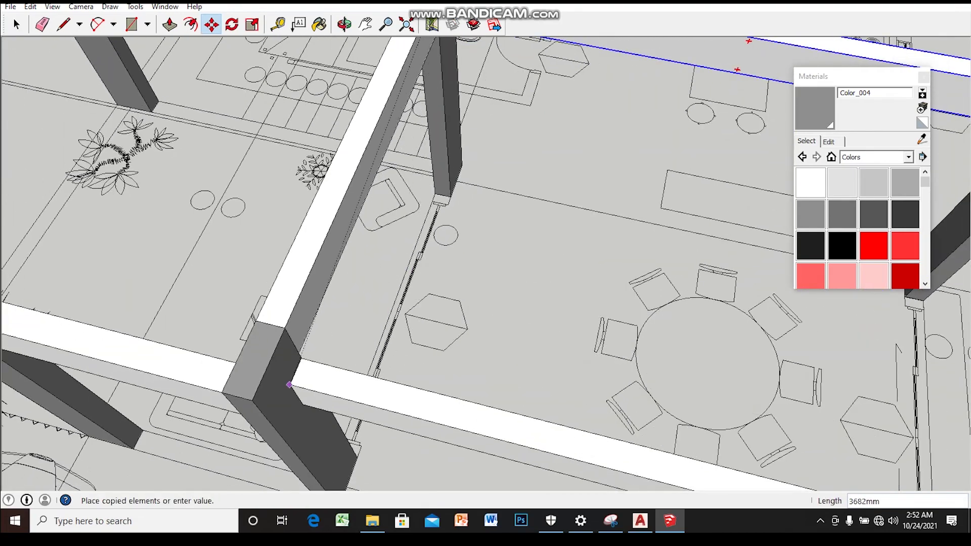
click(252, 400)
key(space)
scroll(251, 400, down, 5)
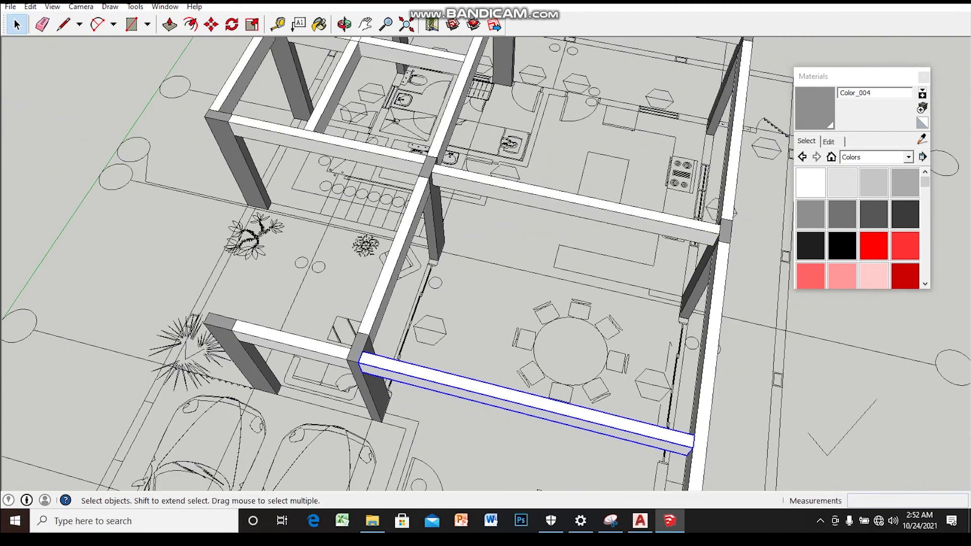
mouse_move(455, 304)
middle_down()
mouse_move(486, 293)
mouse_move(455, 243)
mouse_move(435, 233)
middle_up()
scroll(486, 263, down, 3)
mouse_move(486, 273)
middle_down()
mouse_move(435, 285)
mouse_move(495, 263)
mouse_move(526, 238)
middle_up()
- Shorten the beam copy by 1300mm with Push/Pull to span the carport-side columns
key(m)
middle_drag(485, 273, 374, 236)
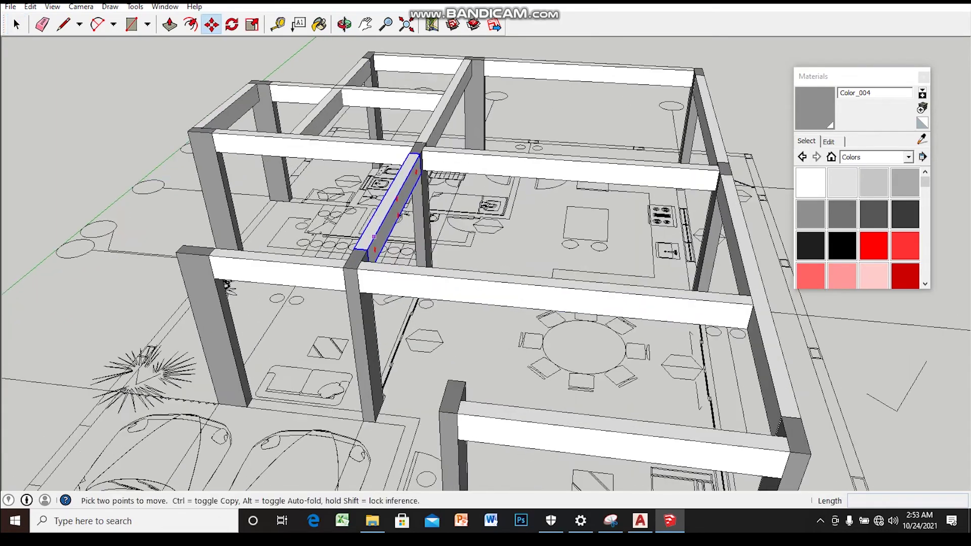
key(space)
mouse_move(486, 273)
middle_down()
mouse_move(404, 243)
mouse_move(470, 263)
mouse_move(440, 242)
middle_up()
key(Return)
mouse_move(486, 273)
middle_down()
mouse_move(414, 243)
mouse_move(456, 263)
mouse_move(435, 253)
middle_up()
key(p)
key(space)
middle_drag(486, 263, 435, 253)
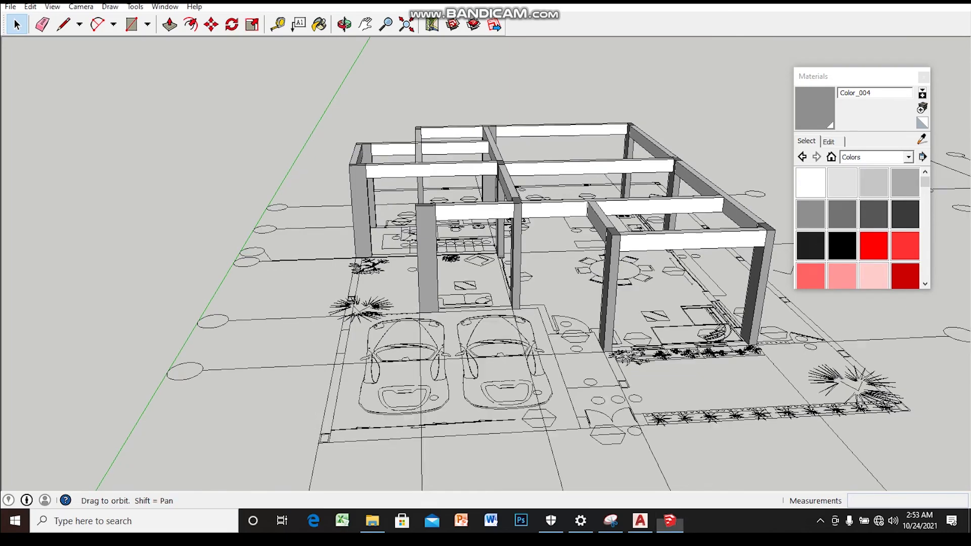
middle_drag(486, 253, 485, 182)
mouse_move(486, 253)
middle_down()
mouse_move(395, 253)
mouse_move(506, 273)
mouse_move(526, 293)
middle_up()
middle_drag(526, 253, 546, 288)
middle_drag(485, 253, 511, 217)
mouse_move(486, 253)
mouse_down()
mouse_move(501, 243)
mouse_move(506, 269)
mouse_up()
middle_drag(485, 253, 516, 212)
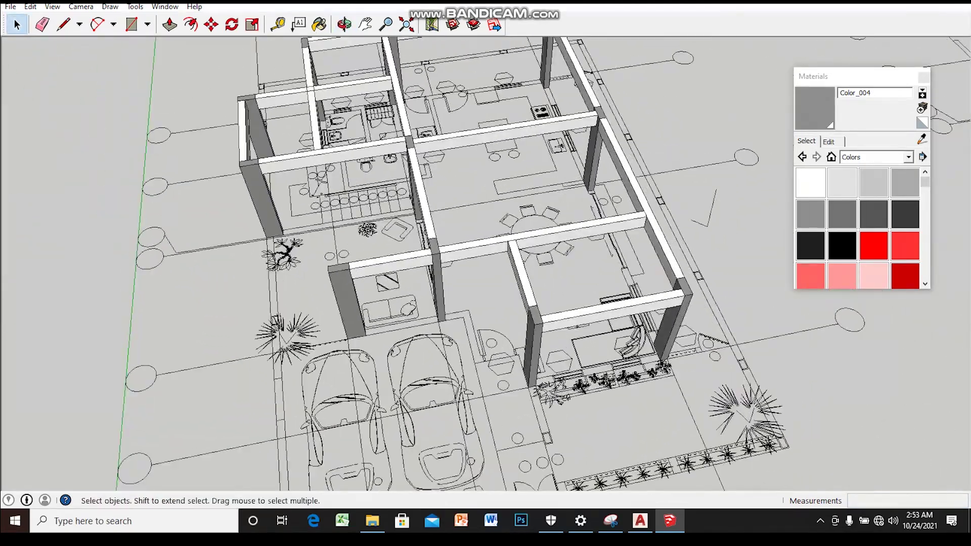
middle_drag(486, 253, 486, 212)
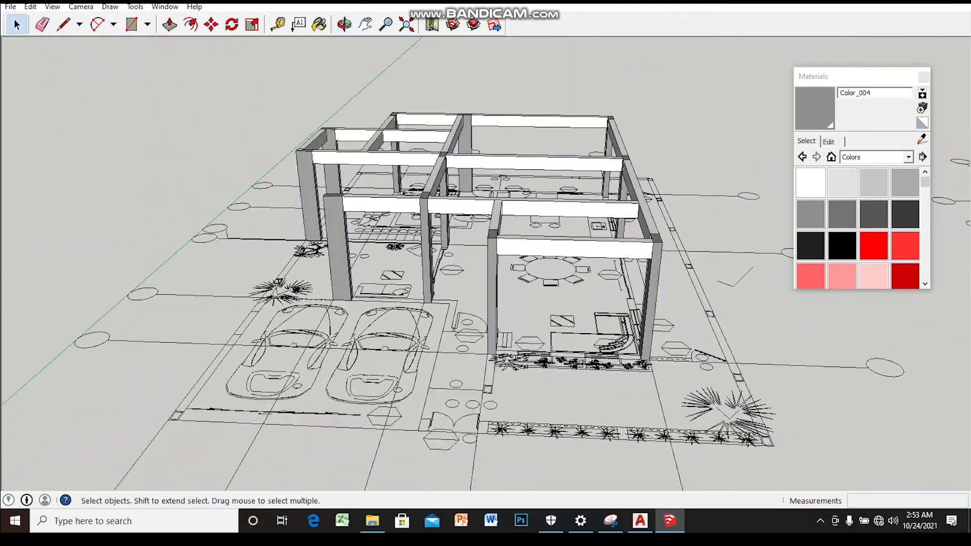
mouse_move(486, 253)
middle_down()
mouse_move(485, 237)
mouse_move(445, 227)
middle_up()
scroll(485, 253, up, 3)
scroll(485, 252, down, 2)
scroll(486, 253, down, 1)
mouse_move(486, 253)
middle_down()
mouse_move(476, 242)
mouse_move(526, 309)
mouse_move(471, 243)
mouse_move(506, 273)
middle_up()
scroll(486, 253, up, 3)
scroll(486, 252, up, 2)
scroll(486, 253, down, 1)
scroll(379, 339, up, 2)
scroll(379, 339, up, 2)
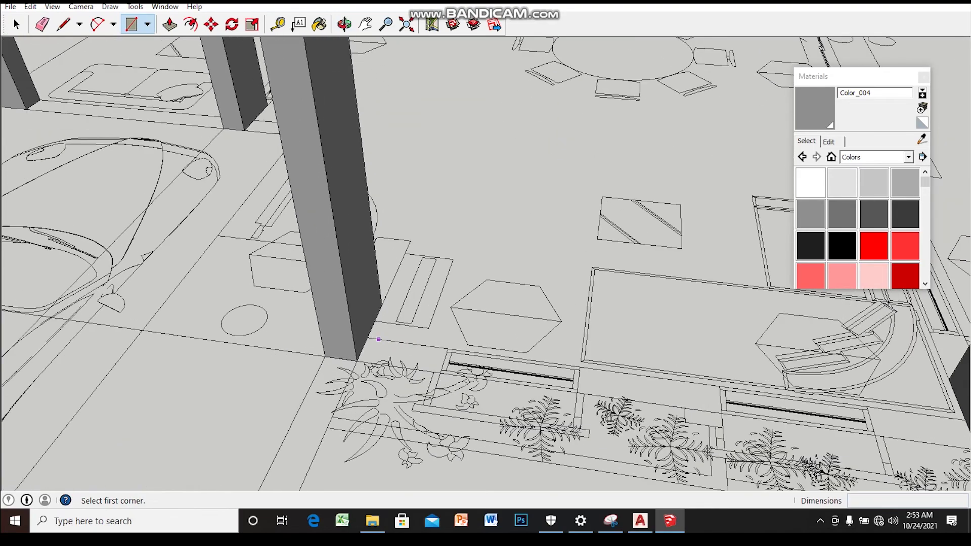
- Finish the 510x200mm rectangle at the front column base and make it a group
mouse_move(425, 375)
middle_down()
mouse_move(444, 391)
mouse_move(434, 401)
middle_up()
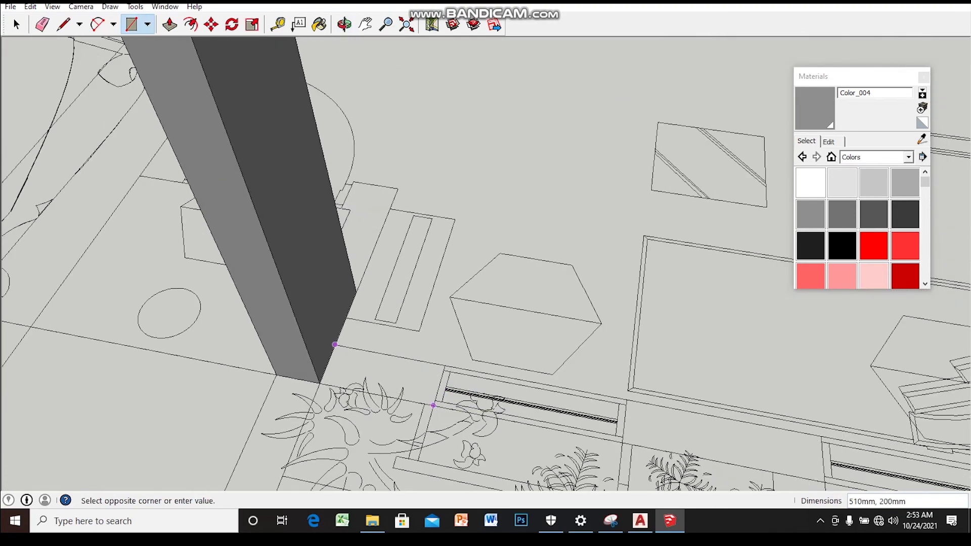
click(434, 405)
key(space)
click(384, 374)
right_click(398, 380)
click(439, 297)
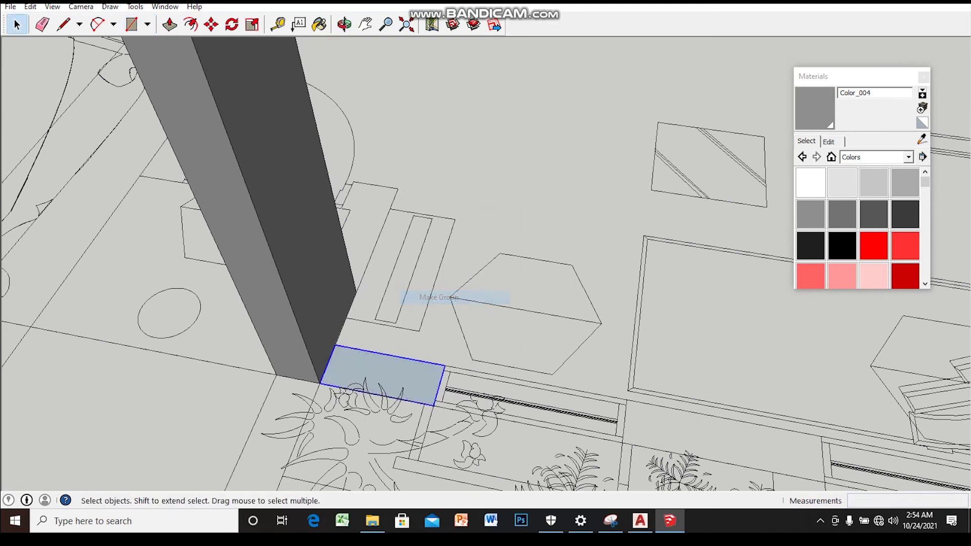
- Push/Pull the grouped rectangle up 2600mm into a full-height box
key(p)
scroll(437, 370, down, 2)
scroll(437, 370, down, 2)
scroll(437, 369, down, 2)
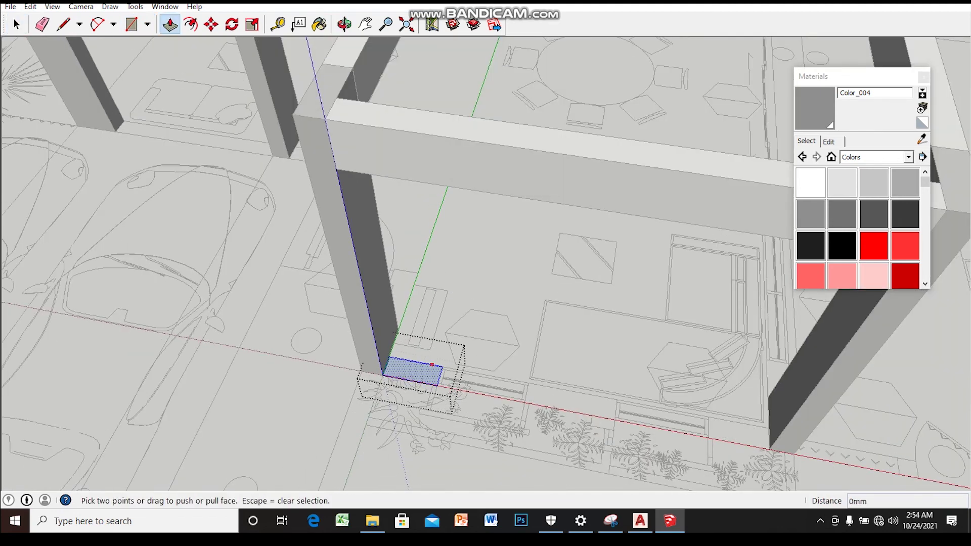
click(432, 364)
click(336, 168)
middle_drag(336, 168, 314, 213)
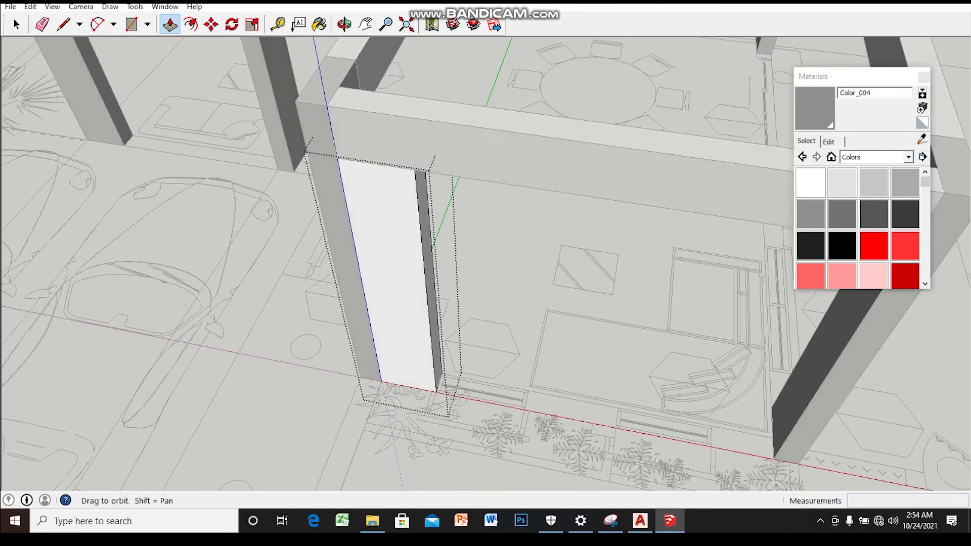
key(space)
scroll(371, 403, up, 2)
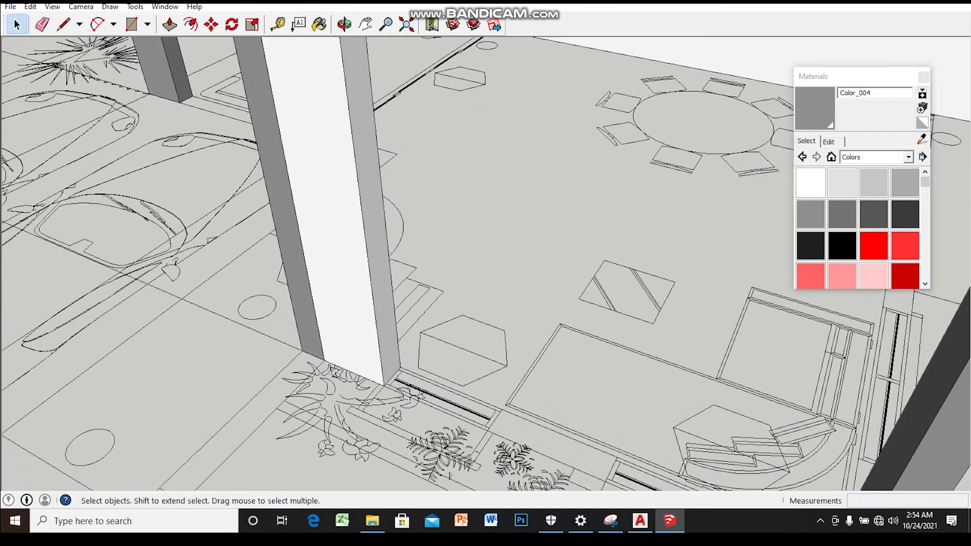
scroll(372, 404, up, 2)
scroll(372, 404, up, 2)
scroll(371, 404, up, 1)
- Inside the group, copy the bottom edge 2100mm up the face
double_click(364, 202)
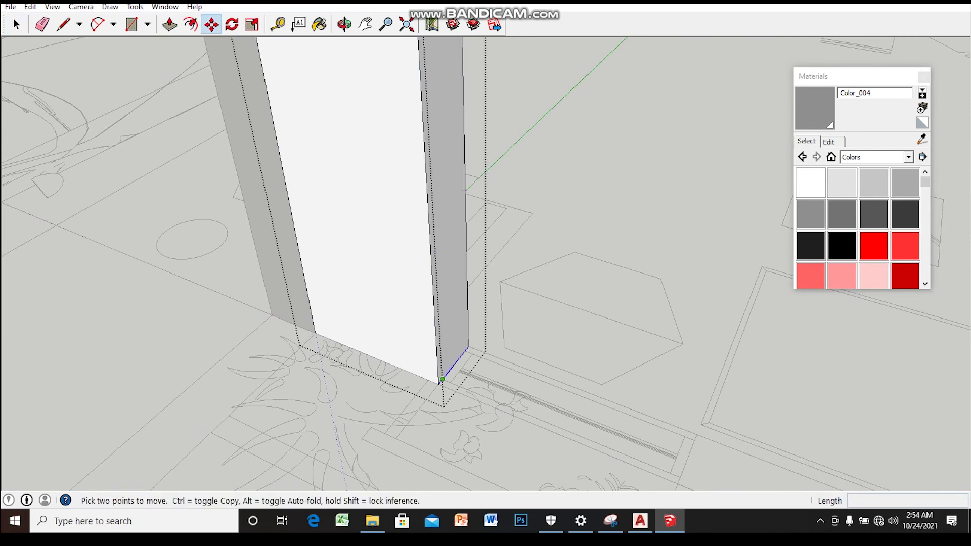
middle_drag(435, 321, 432, 334)
text(2100)
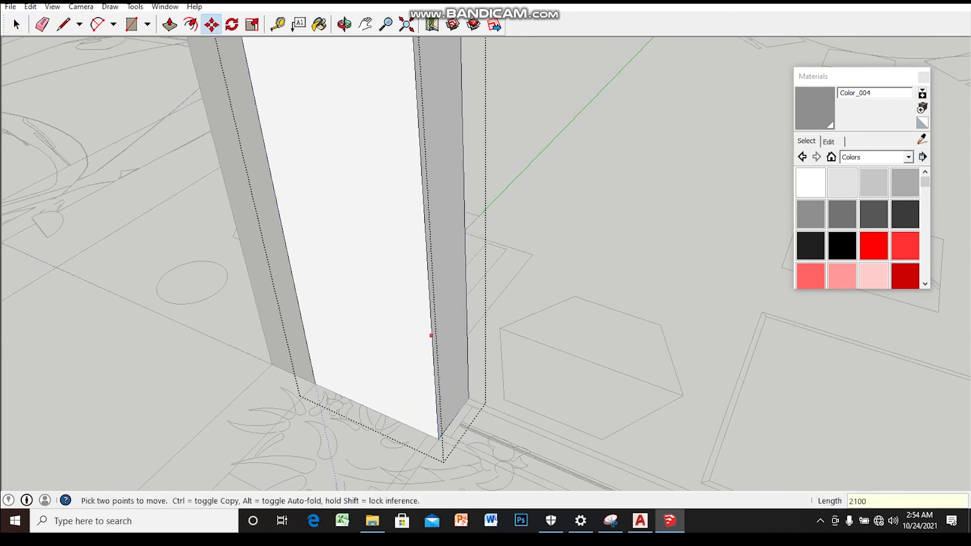
key(Return)
scroll(425, 313, down, 3)
scroll(416, 303, down, 3)
mouse_move(428, 256)
middle_down()
mouse_move(412, 208)
mouse_move(426, 299)
mouse_move(414, 243)
middle_up()
key(space)
- Push the upper side face across toward the next column to form the wall top
click(407, 175)
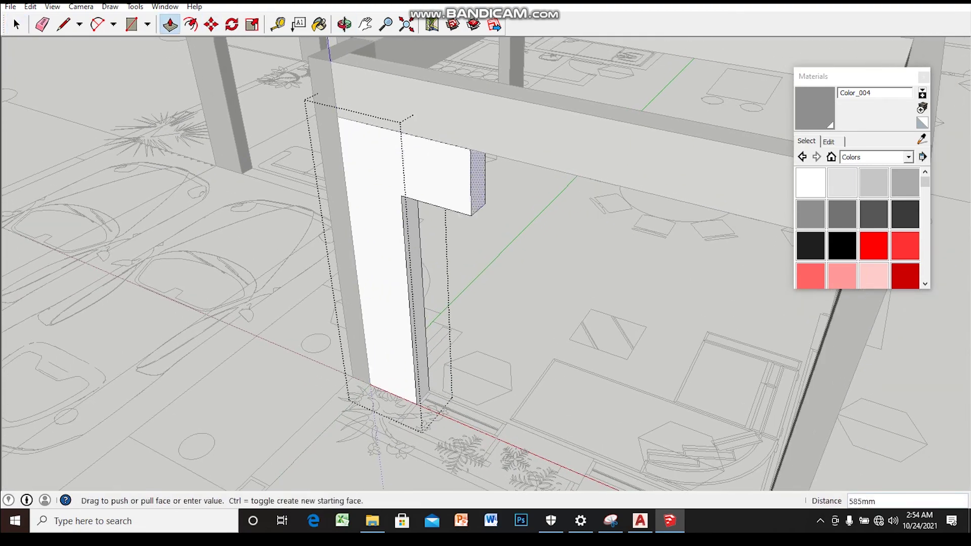
click(833, 305)
middle_drag(833, 305, 758, 283)
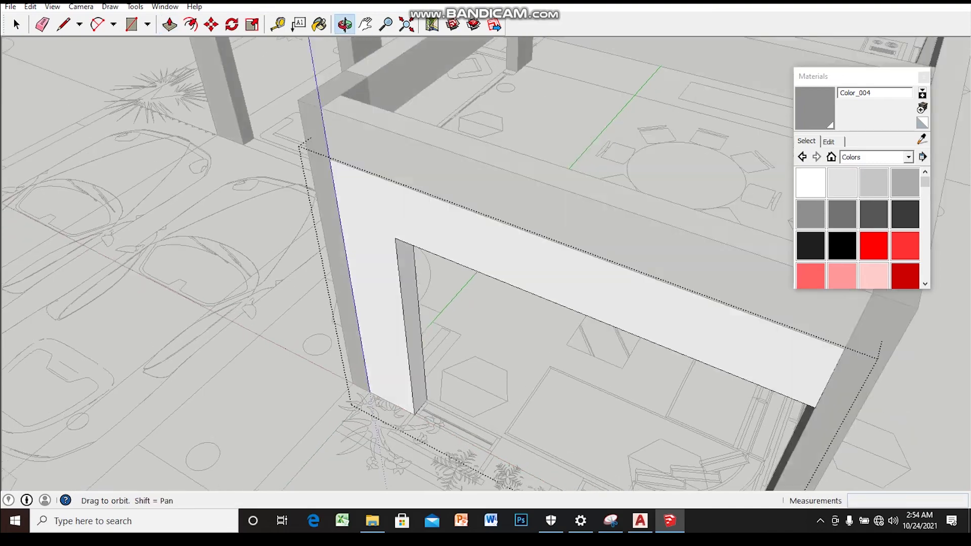
key(space)
scroll(354, 304, up, 3)
triple_click(344, 202)
scroll(354, 329, up, 2)
key(Escape)
scroll(411, 374, up, 2)
key(m)
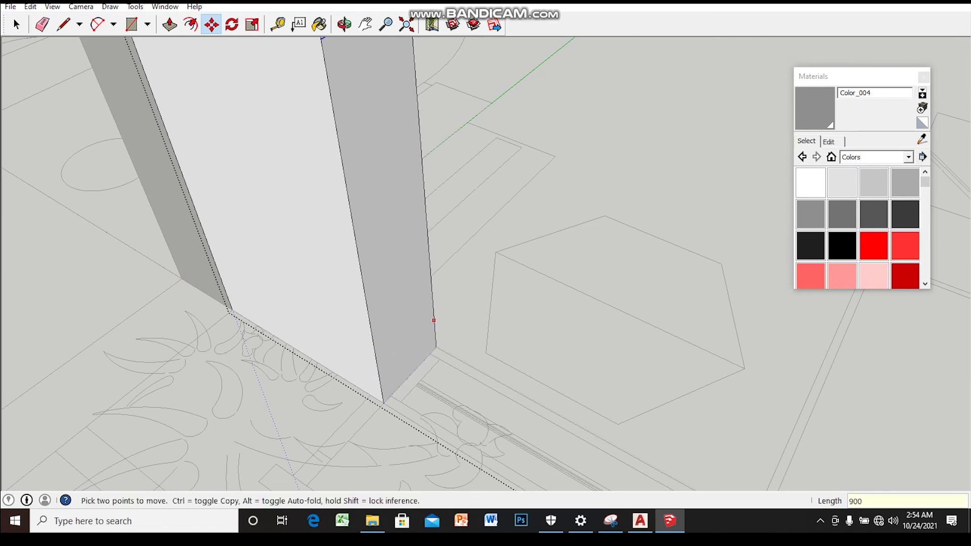
- Extend the pillar's lower face to the right pillar to form the sill wall
key(space)
scroll(354, 253, down, 2)
middle_drag(455, 253, 486, 242)
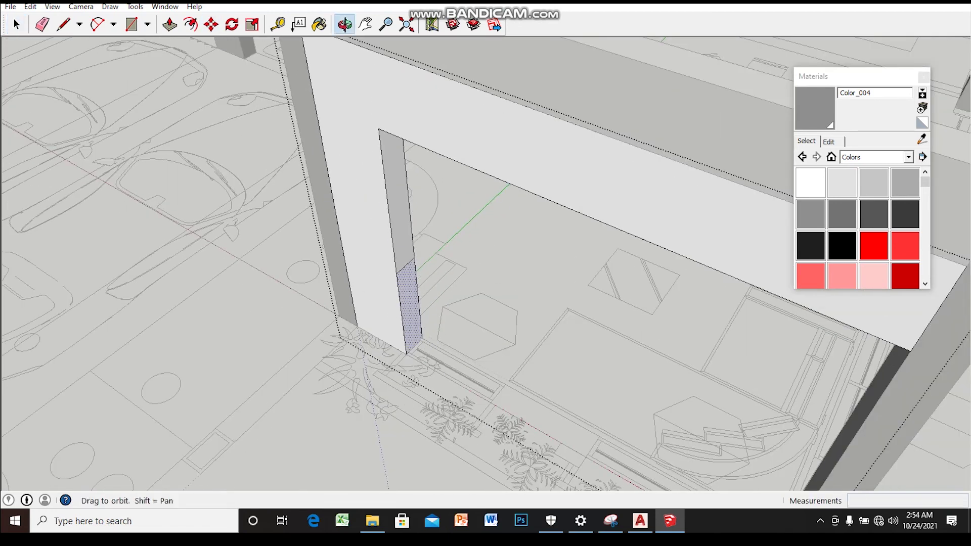
drag(420, 324, 449, 328)
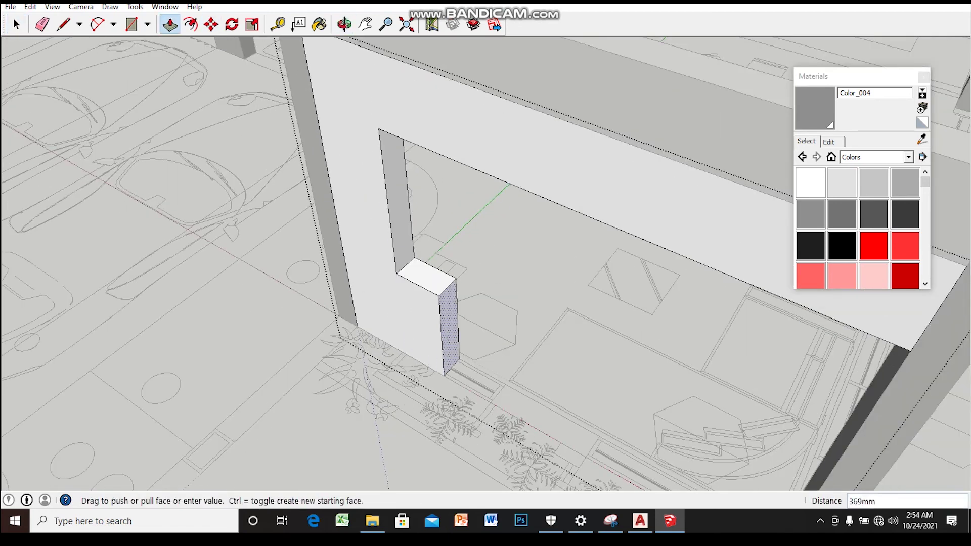
drag(477, 369, 607, 451)
middle_drag(607, 450, 506, 354)
drag(499, 306, 633, 374)
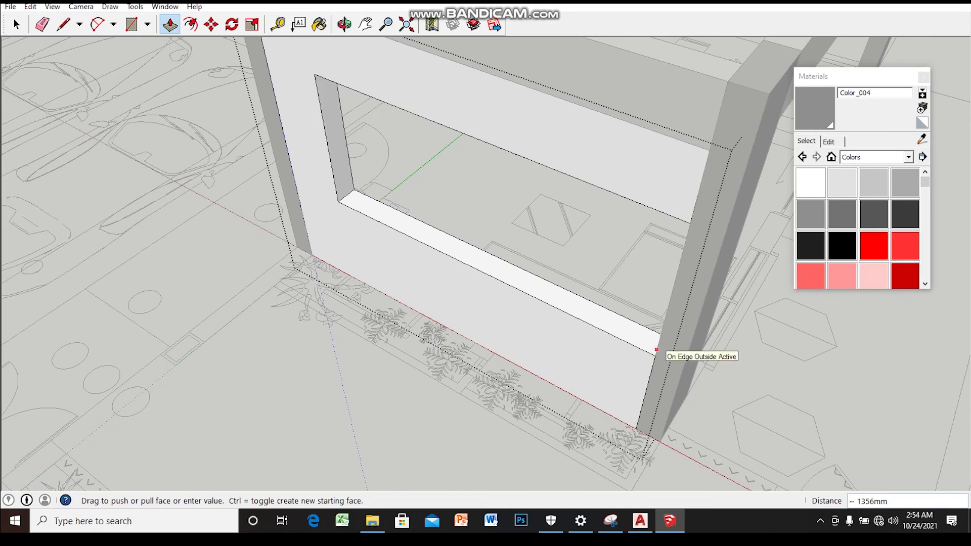
middle_drag(656, 349, 455, 304)
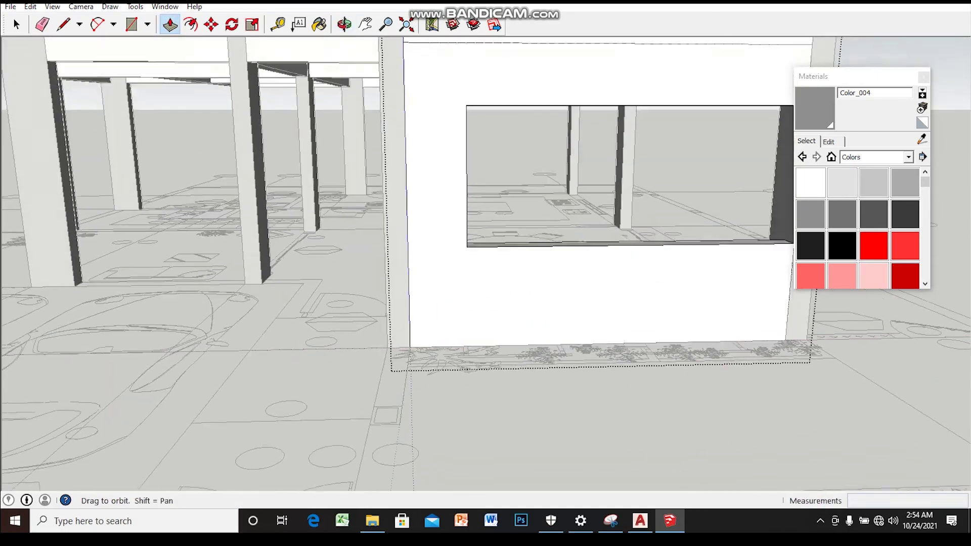
mouse_move(486, 263)
middle_down()
mouse_move(425, 304)
mouse_move(384, 349)
mouse_move(471, 415)
middle_up()
- Draw a dividing line across the sill's top face
key(l)
scroll(472, 419, up, 3)
scroll(473, 433, up, 3)
scroll(474, 433, up, 1)
scroll(473, 434, up, 2)
scroll(471, 435, up, 1)
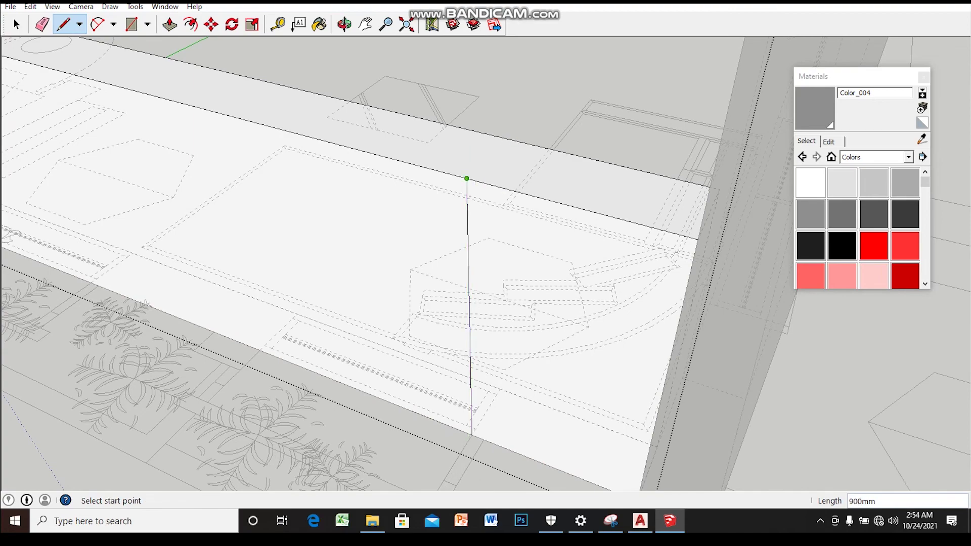
- Raise the right sill part 1200mm to the wall top, framing the window opening
key(space)
click(607, 198)
middle_drag(607, 197, 522, 284)
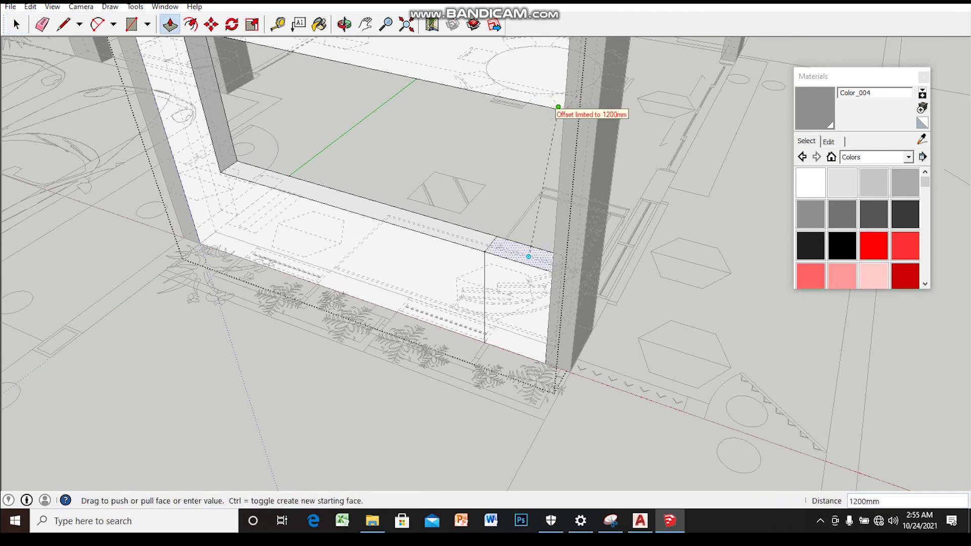
click(554, 108)
key(space)
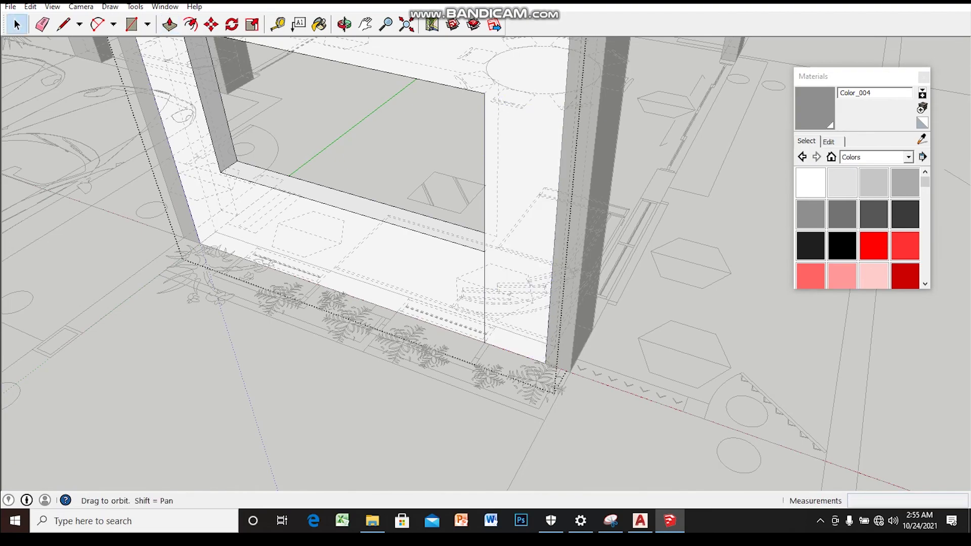
mouse_move(486, 273)
middle_down()
mouse_move(476, 263)
mouse_move(455, 304)
mouse_move(435, 284)
mouse_move(456, 263)
mouse_move(405, 253)
middle_up()
middle_drag(486, 273, 425, 237)
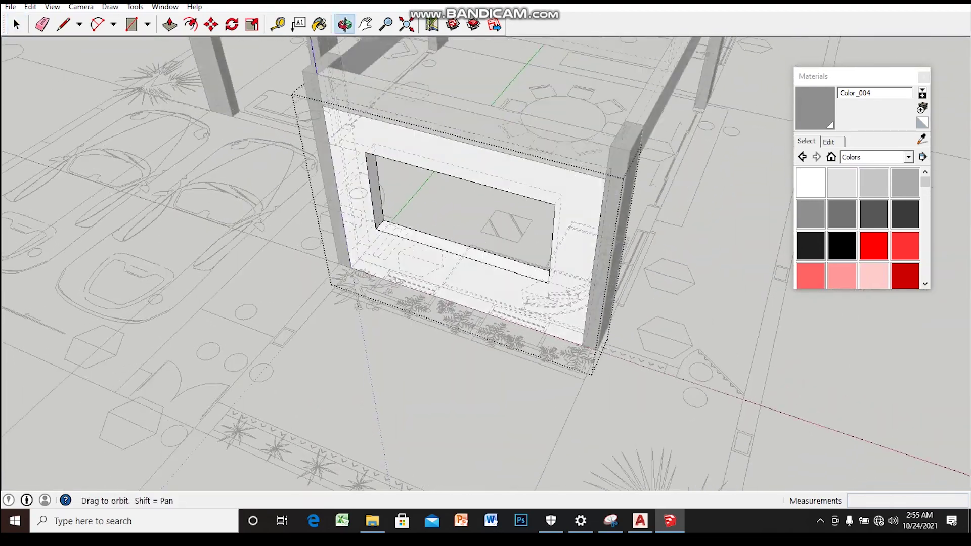
scroll(436, 283, up, 3)
scroll(435, 283, up, 2)
key(l)
scroll(432, 273, up, 2)
scroll(441, 305, up, 2)
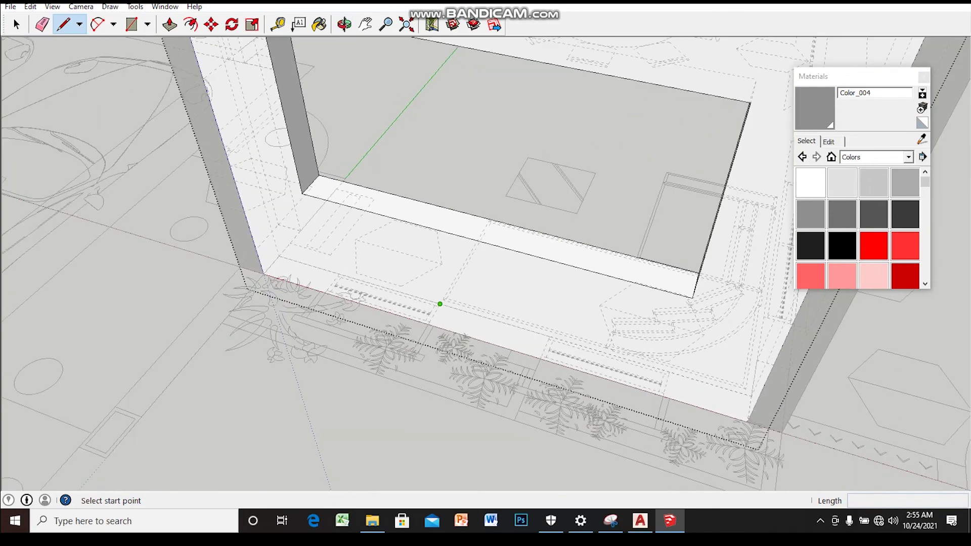
scroll(424, 322, up, 2)
middle_drag(431, 190, 411, 235)
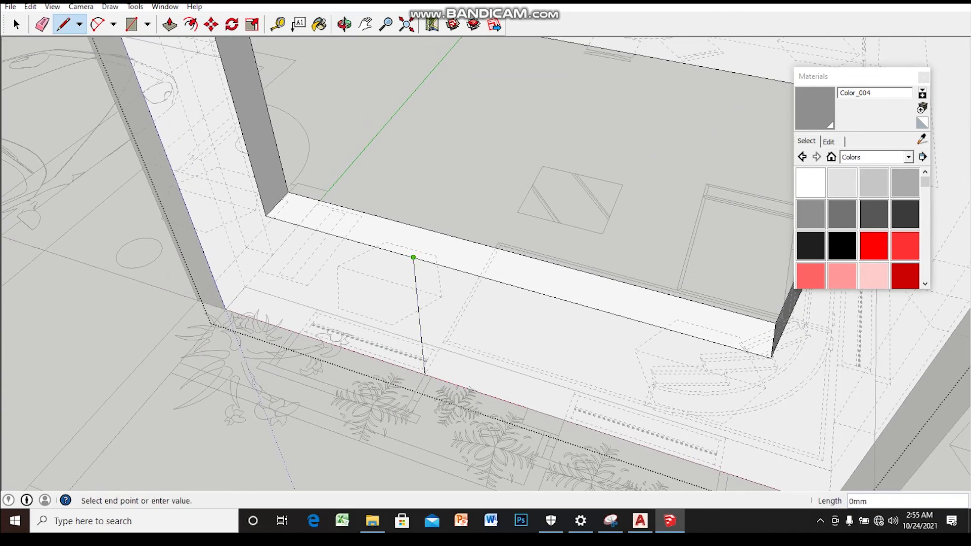
middle_drag(678, 371, 670, 408)
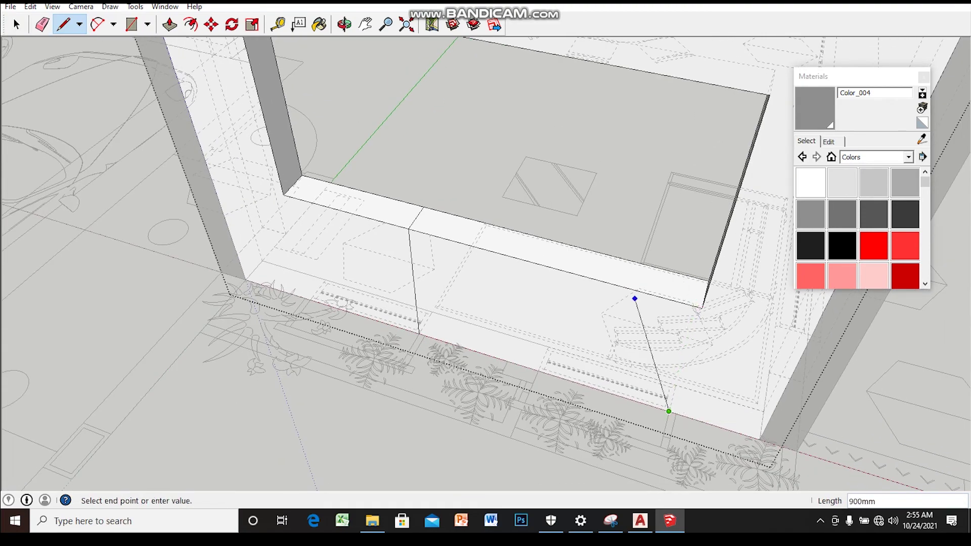
middle_drag(539, 371, 526, 383)
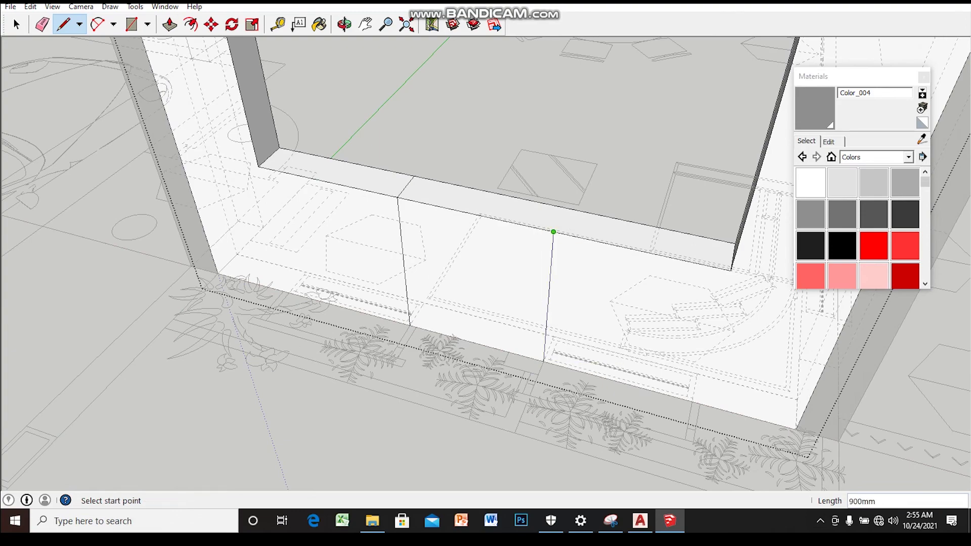
key(space)
scroll(559, 220, down, 3)
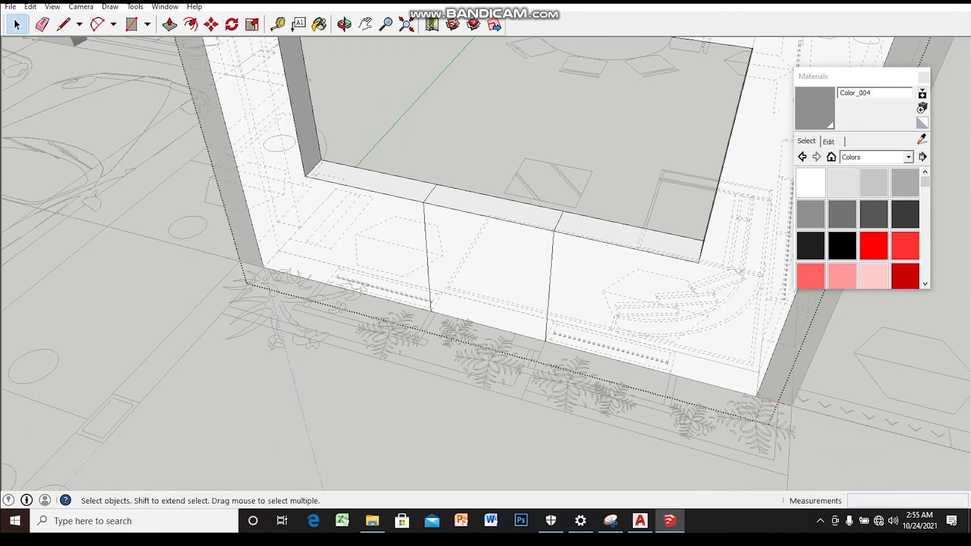
click(473, 202)
middle_drag(473, 203, 506, 217)
key(p)
drag(518, 221, 512, 101)
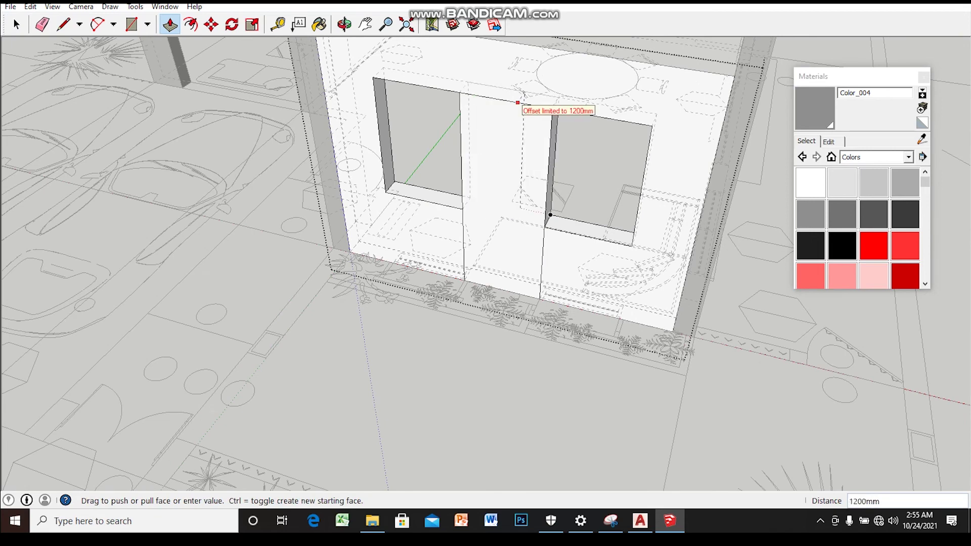
key(space)
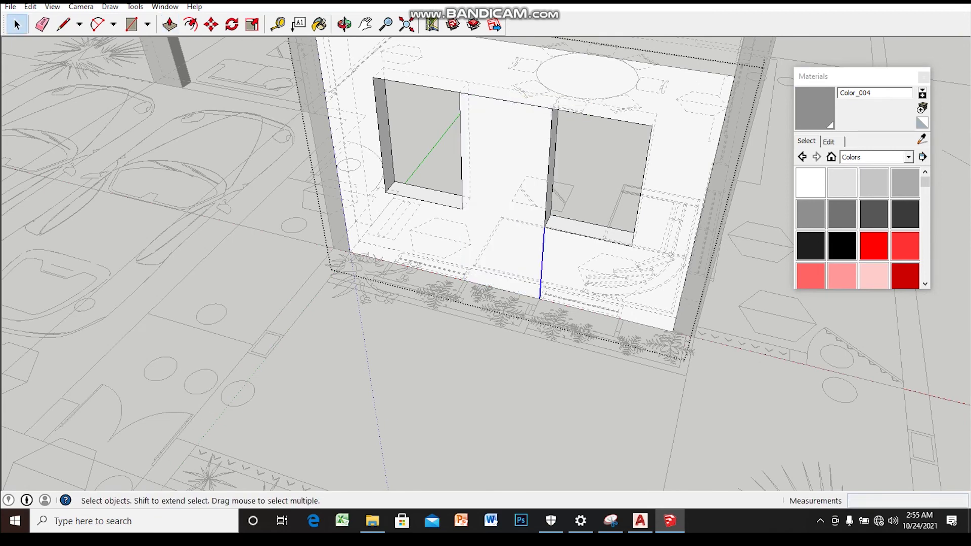
scroll(506, 228, down, 3)
mouse_move(506, 227)
middle_down()
mouse_move(536, 223)
mouse_move(501, 202)
mouse_move(481, 152)
mouse_move(410, 233)
middle_up()
scroll(506, 227, down, 2)
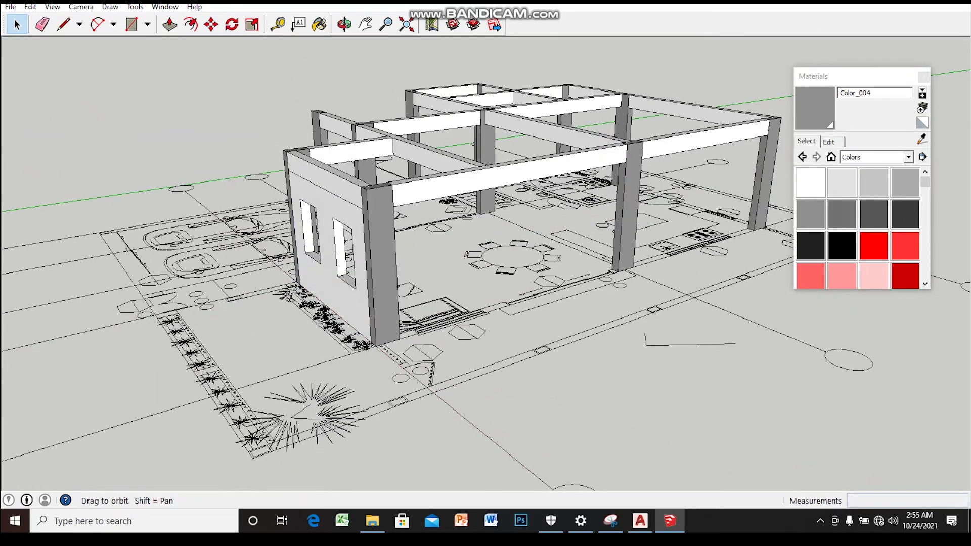
- Orbit and zoom in on the front wall line near the plan's dining area
scroll(506, 268, up, 1)
scroll(506, 268, up, 2)
scroll(506, 268, up, 2)
scroll(506, 268, up, 2)
mouse_move(506, 268)
middle_down()
mouse_move(460, 207)
mouse_move(458, 222)
mouse_move(491, 248)
mouse_move(470, 218)
mouse_move(455, 152)
mouse_move(425, 134)
middle_up()
scroll(490, 247, up, 3)
scroll(358, 293, up, 1)
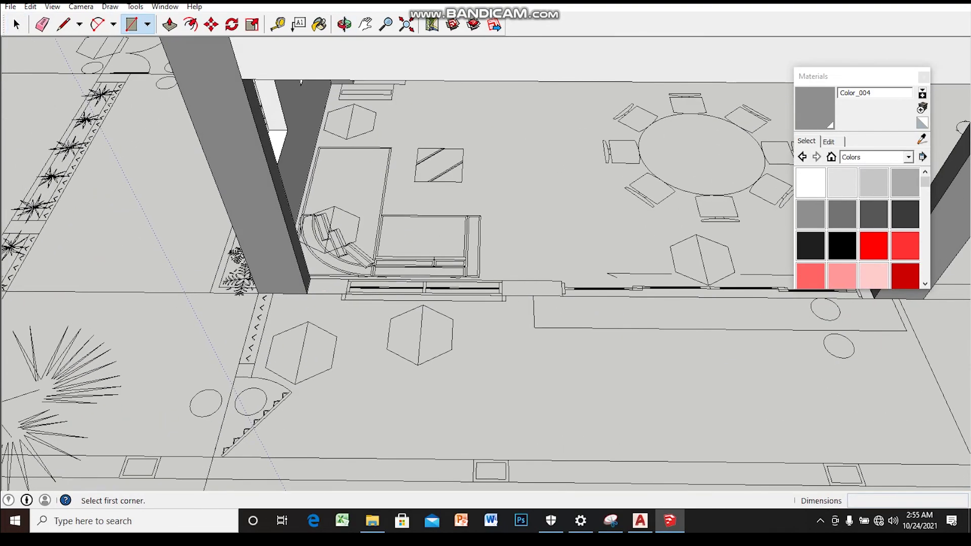
- Complete the 200x2620mm rectangle on the wall line, group it and open the group
click(561, 281)
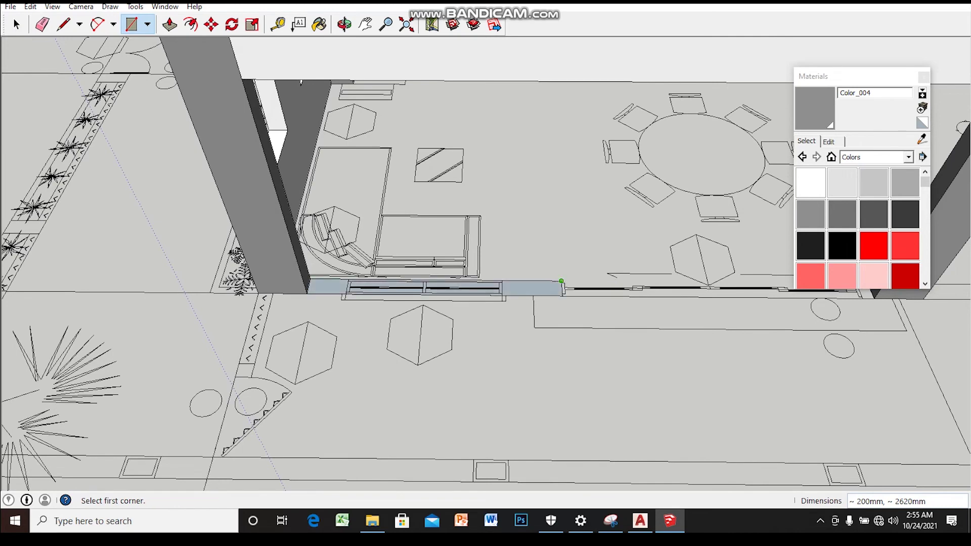
key(space)
double_click(521, 287)
right_click(526, 284)
click(566, 390)
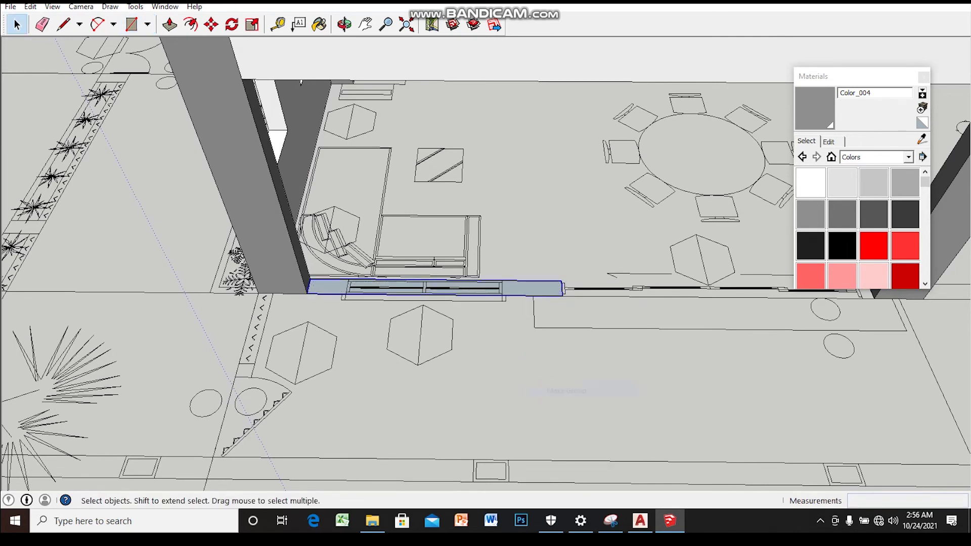
double_click(430, 288)
- Push/Pull the rectangle up 2600mm into a wall
key(p)
click(430, 287)
click(518, 81)
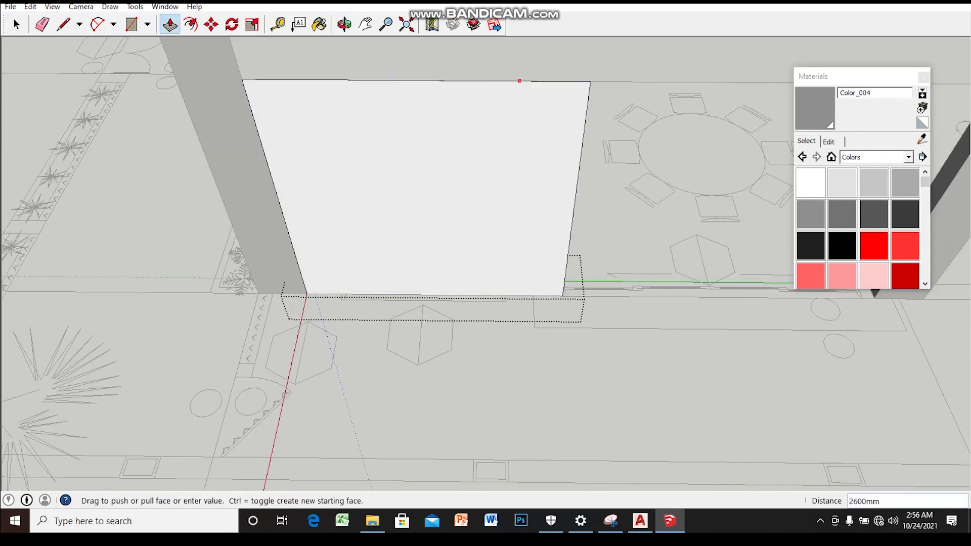
middle_drag(518, 151, 405, 203)
key(space)
middle_drag(486, 253, 455, 263)
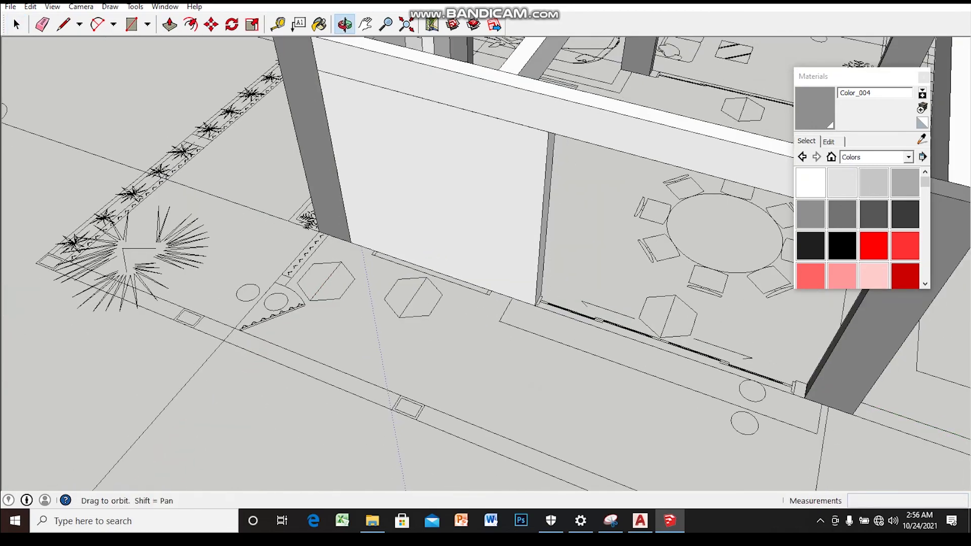
- Select the wall face and start a line at its bottom edge
scroll(486, 253, up, 3)
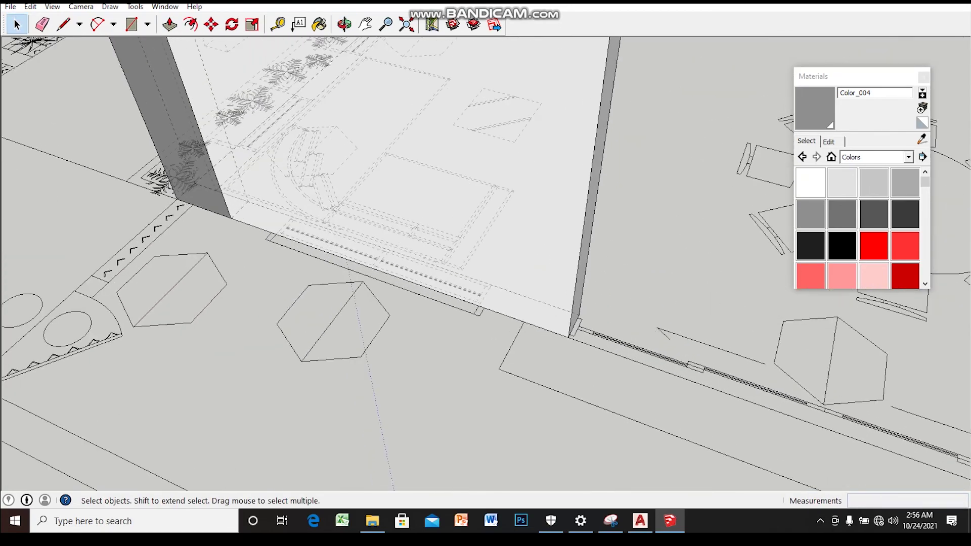
click(405, 152)
scroll(504, 315, up, 3)
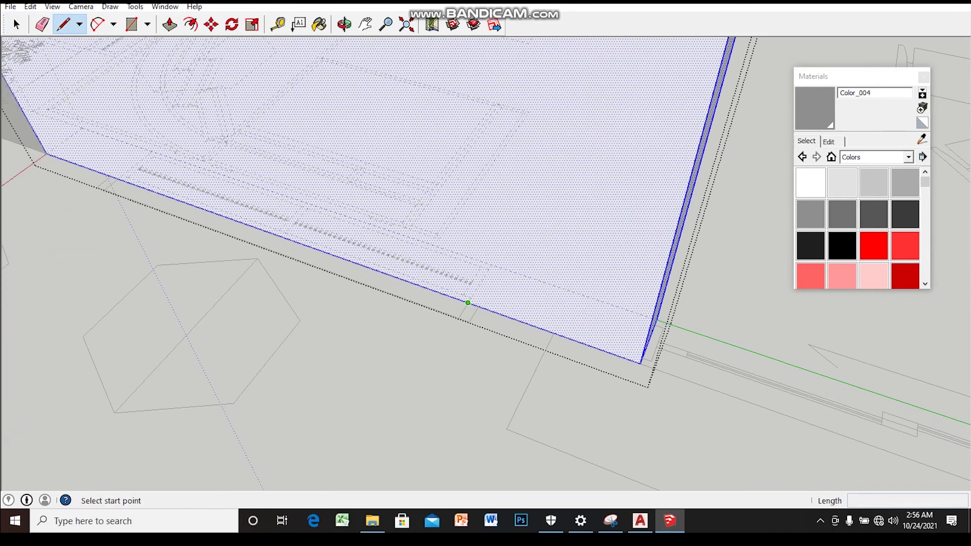
click(468, 303)
middle_drag(468, 302, 473, 250)
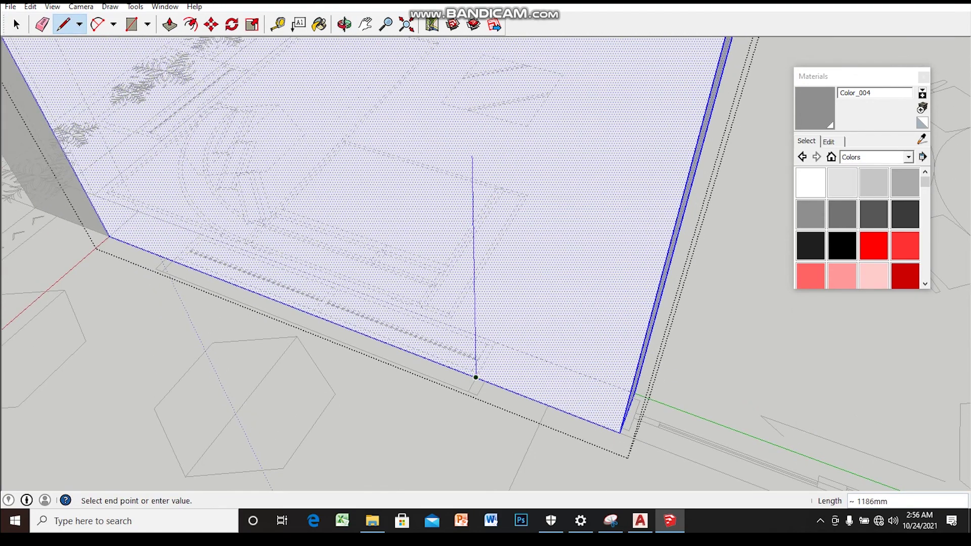
middle_drag(426, 193, 435, 271)
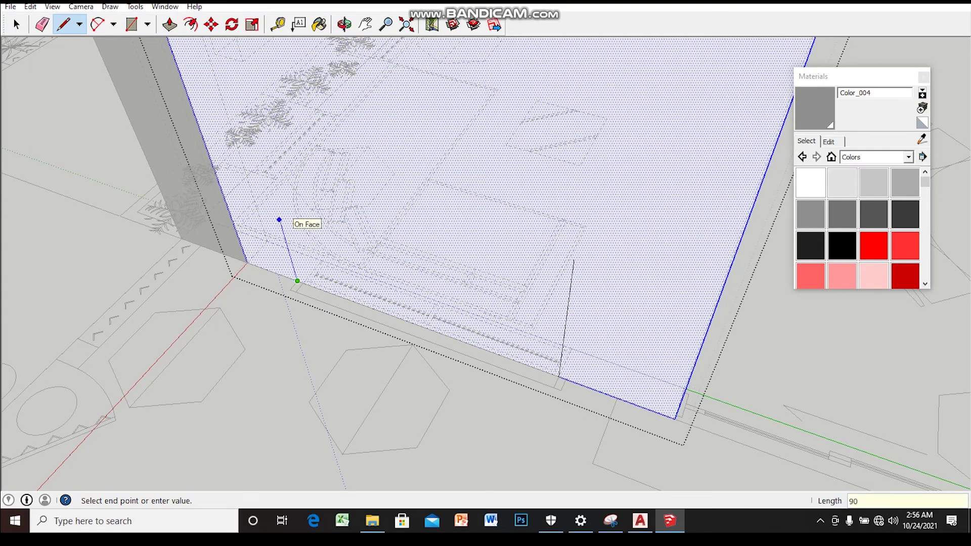
- Draw a vertical line splitting the new wall's face
click(574, 260)
middle_drag(574, 260, 569, 269)
key(space)
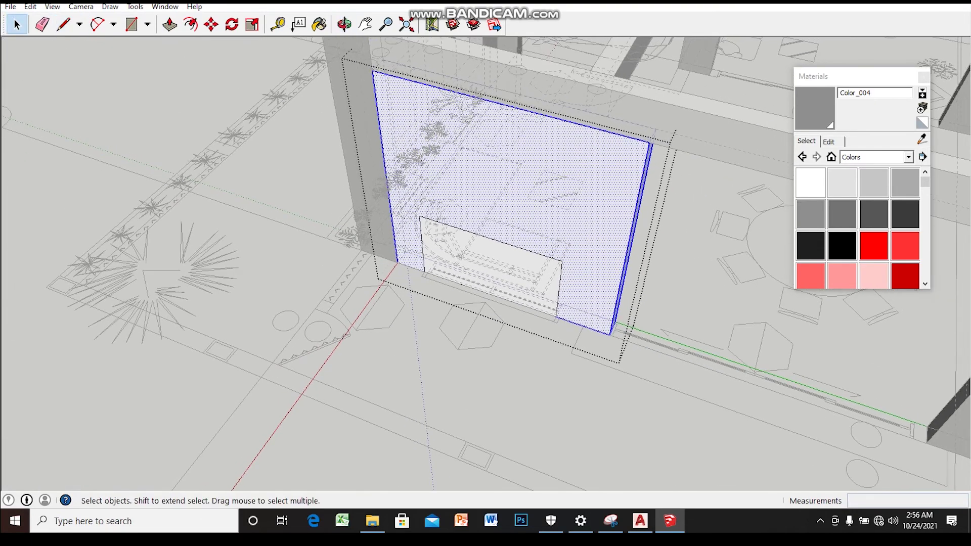
scroll(555, 315, up, 1)
scroll(555, 314, up, 1)
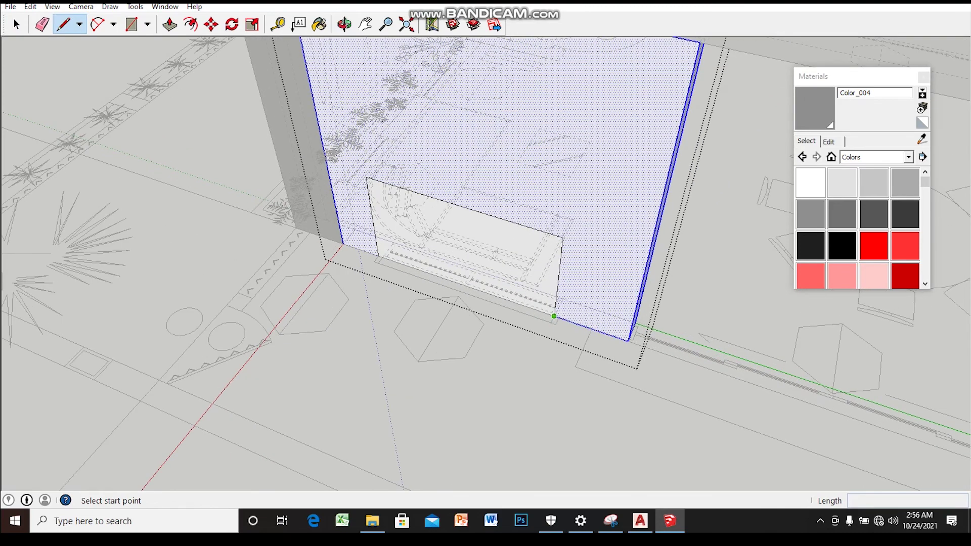
middle_drag(570, 178, 547, 190)
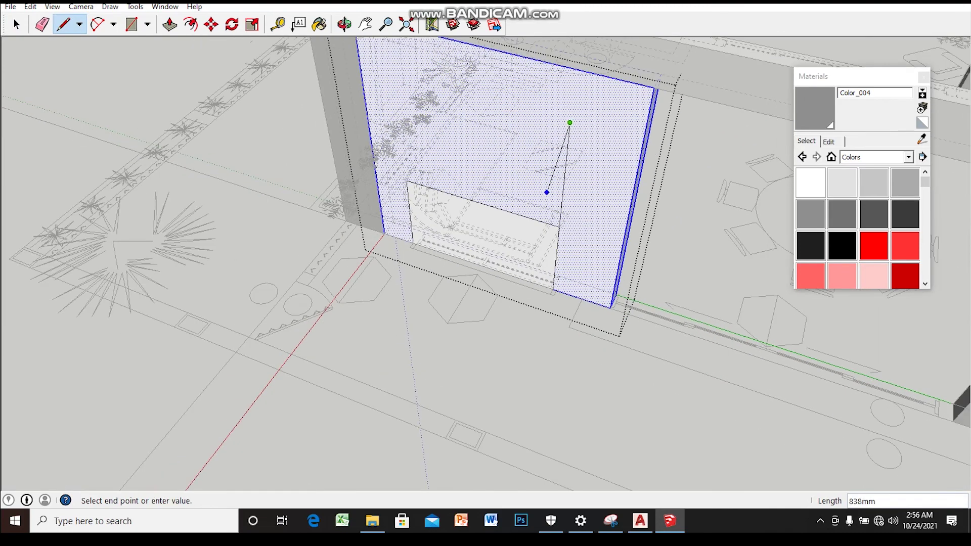
key(space)
- Copy the line 1200mm higher using Move with Ctrl
key(m)
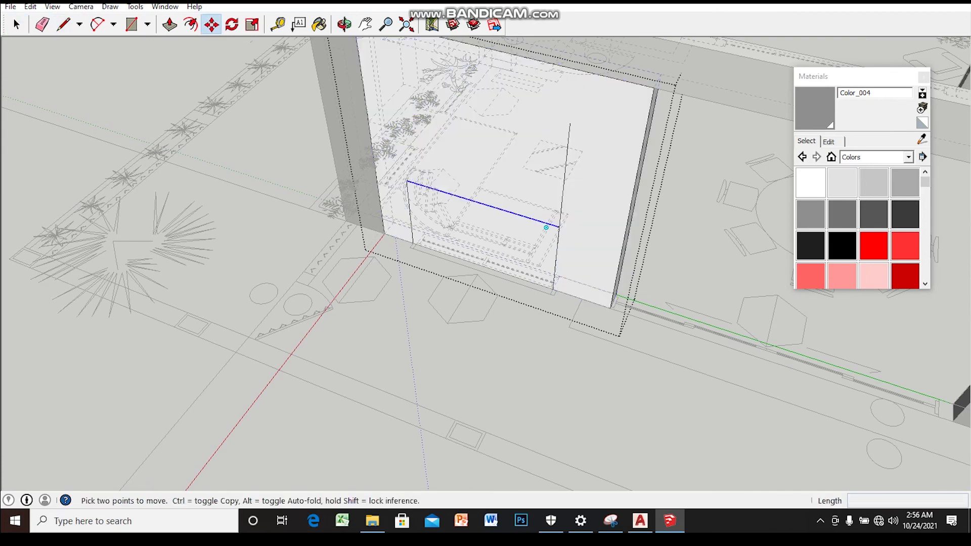
click(560, 227)
key(ctrl)
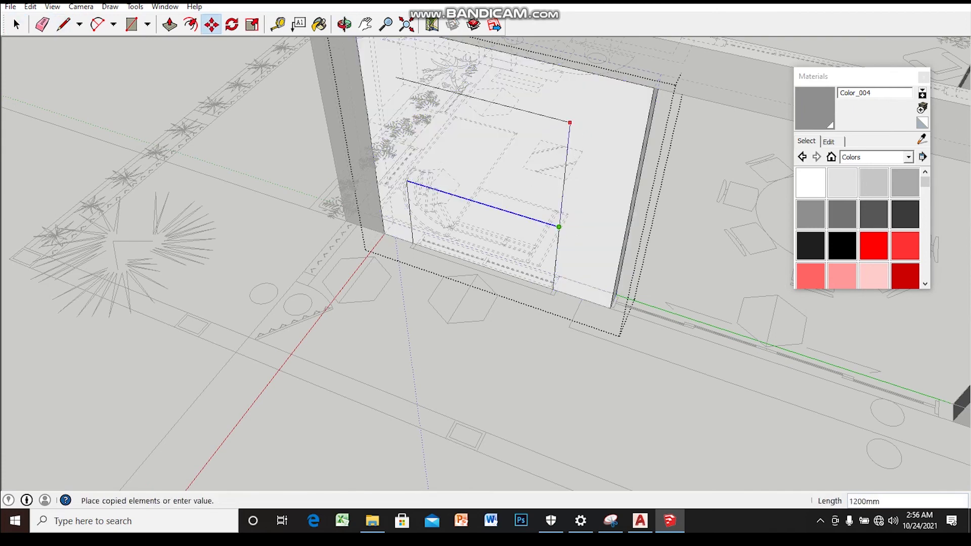
key(Return)
key(space)
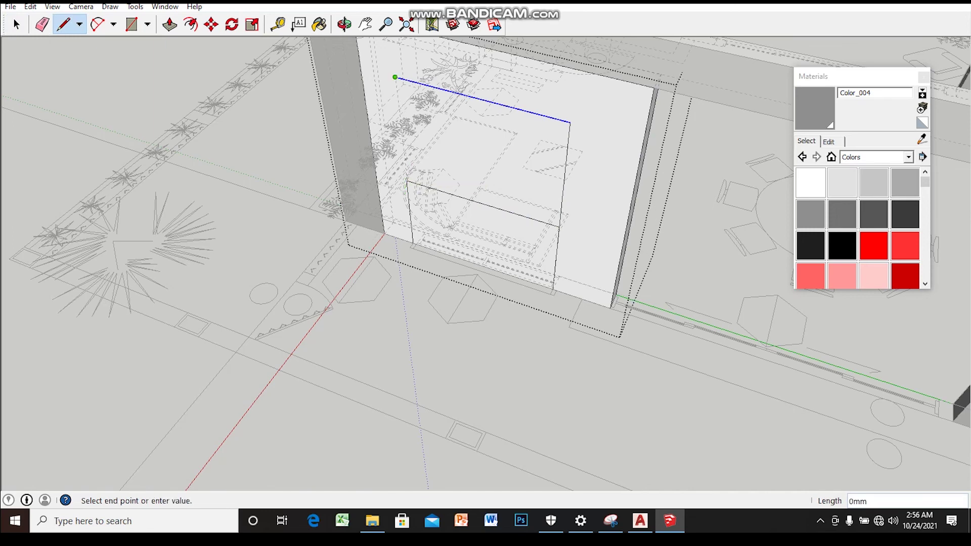
key(space)
- Draw the final line closing the rectangular window outline on the wall face
middle_drag(435, 151, 420, 137)
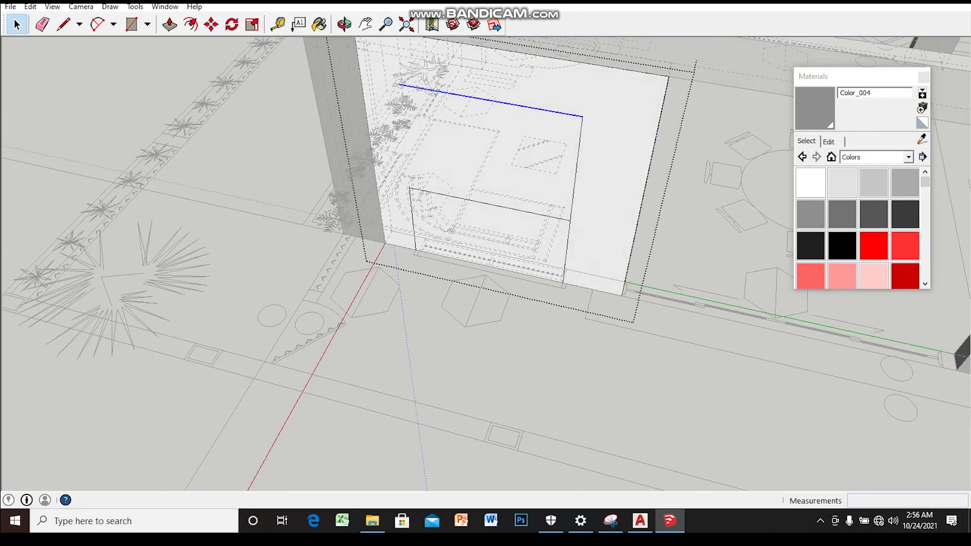
click(420, 136)
key(l)
middle_drag(394, 100, 395, 131)
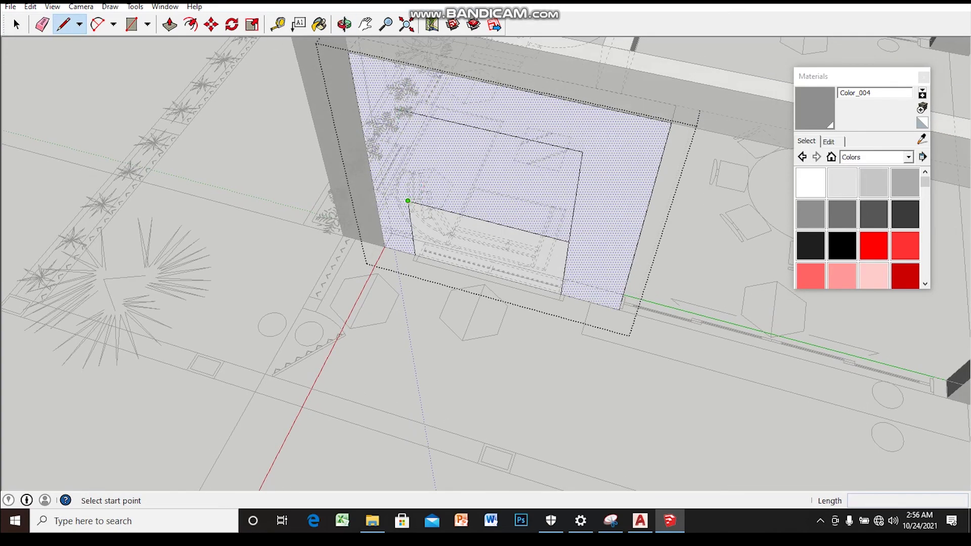
key(o)
scroll(409, 208, up, 2)
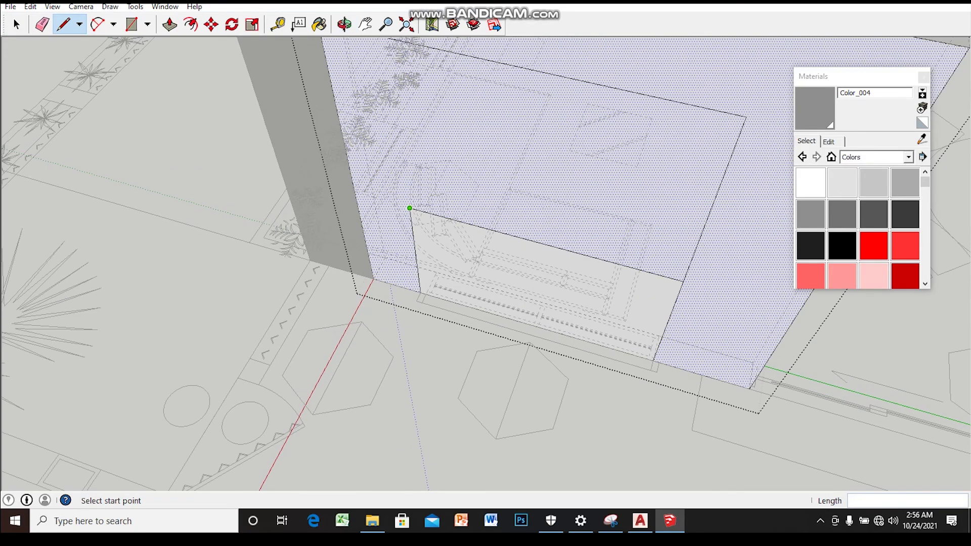
middle_drag(409, 208, 410, 227)
click(418, 253)
key(space)
click(461, 264)
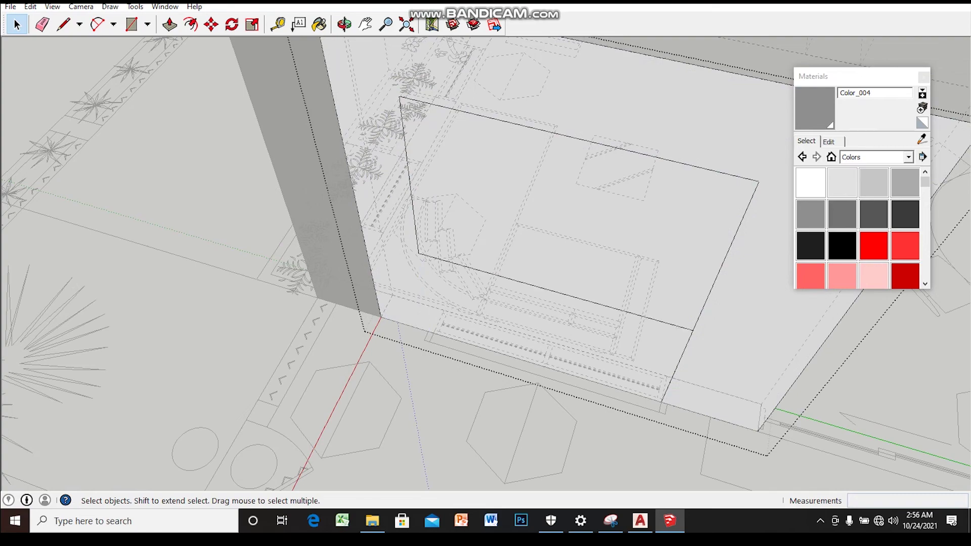
- Push the outlined window face into the wall in successive pushes
mouse_move(485, 263)
middle_down()
mouse_move(557, 228)
mouse_move(506, 243)
middle_up()
click(577, 253)
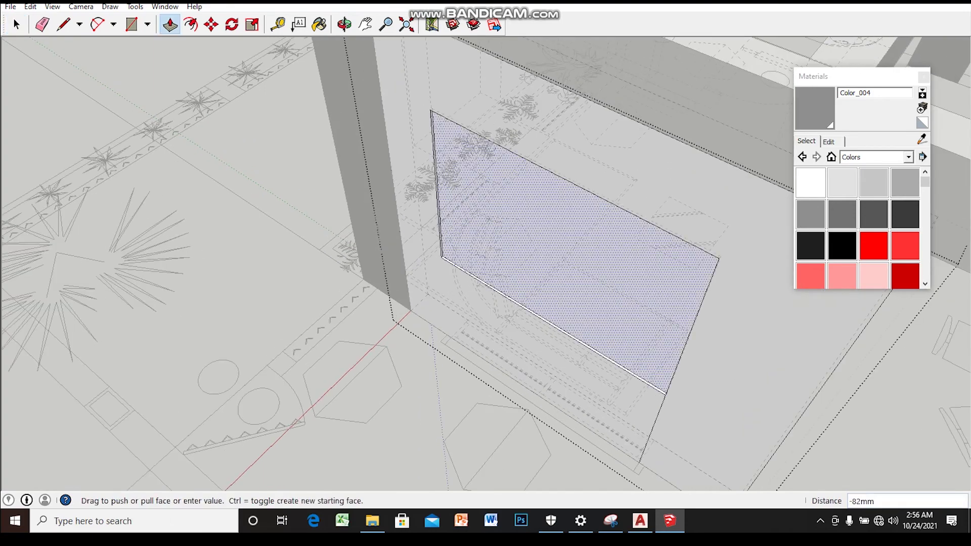
drag(583, 311, 664, 304)
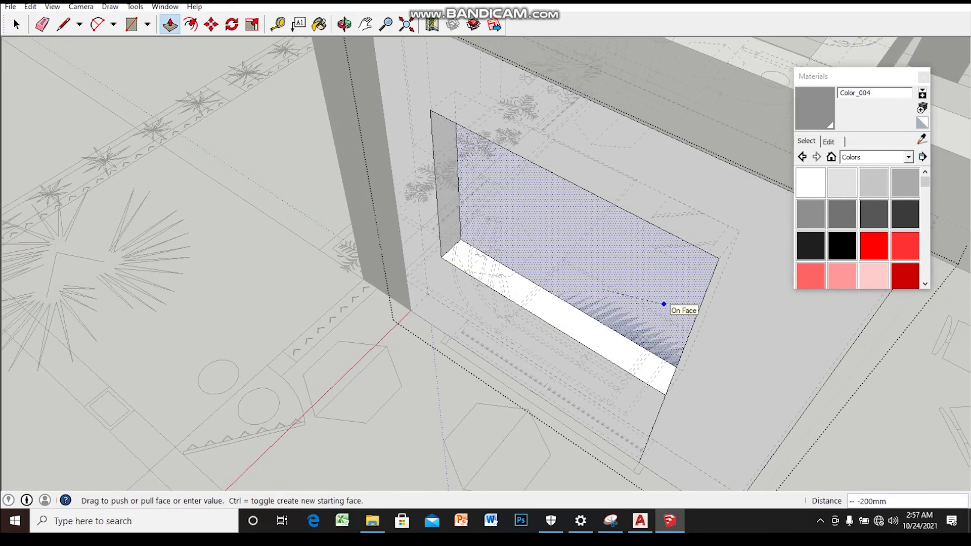
click(664, 304)
middle_drag(664, 304, 557, 228)
click(546, 202)
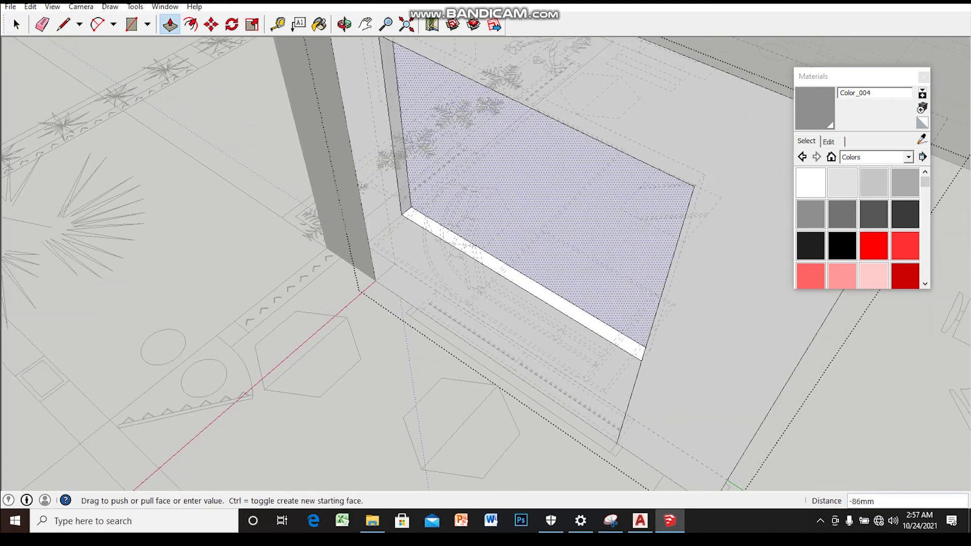
click(643, 304)
middle_drag(643, 304, 642, 304)
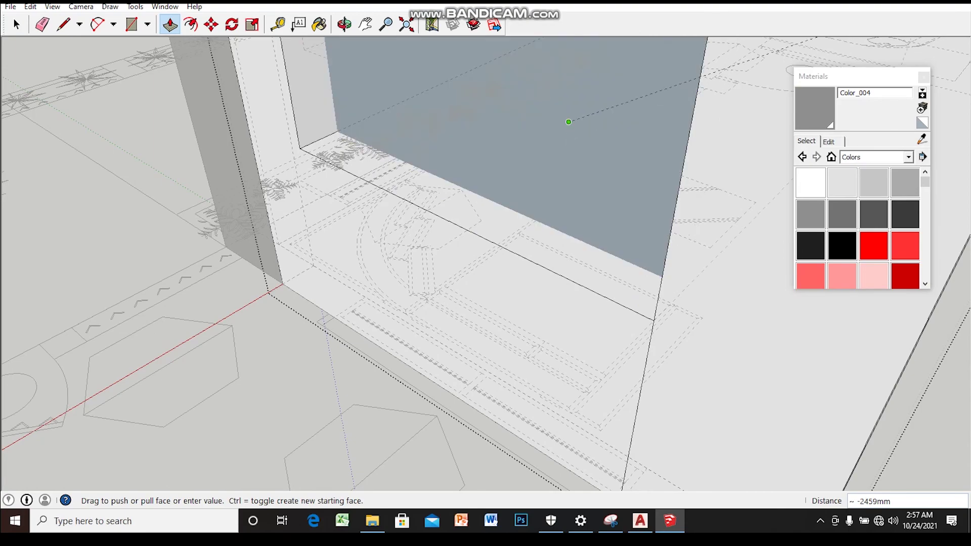
click(567, 122)
middle_drag(567, 122, 506, 152)
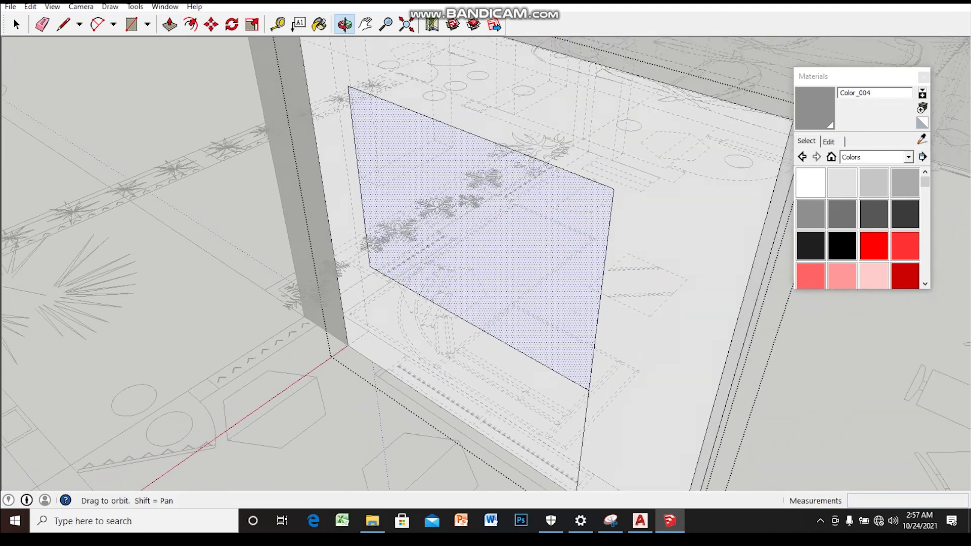
key(space)
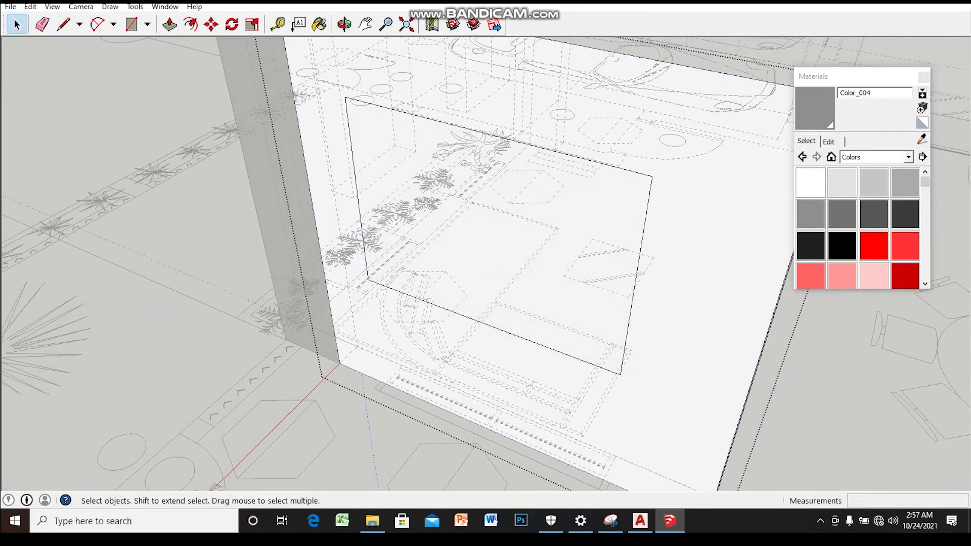
- Push the recessed face back 200mm, then inspect the wall pieces
middle_drag(506, 227, 536, 222)
key(p)
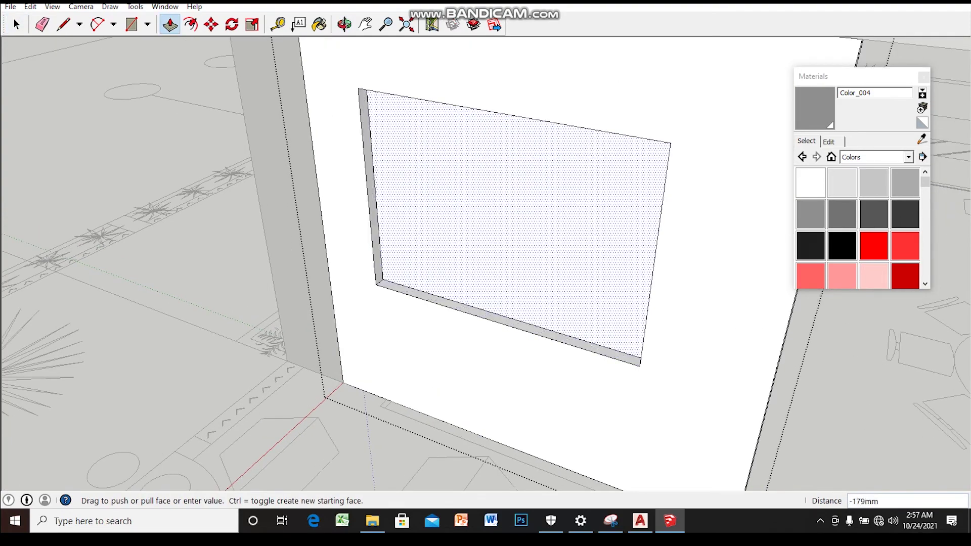
mouse_move(506, 228)
middle_down()
mouse_move(506, 283)
mouse_move(505, 227)
mouse_move(455, 253)
middle_up()
scroll(486, 283, up, 5)
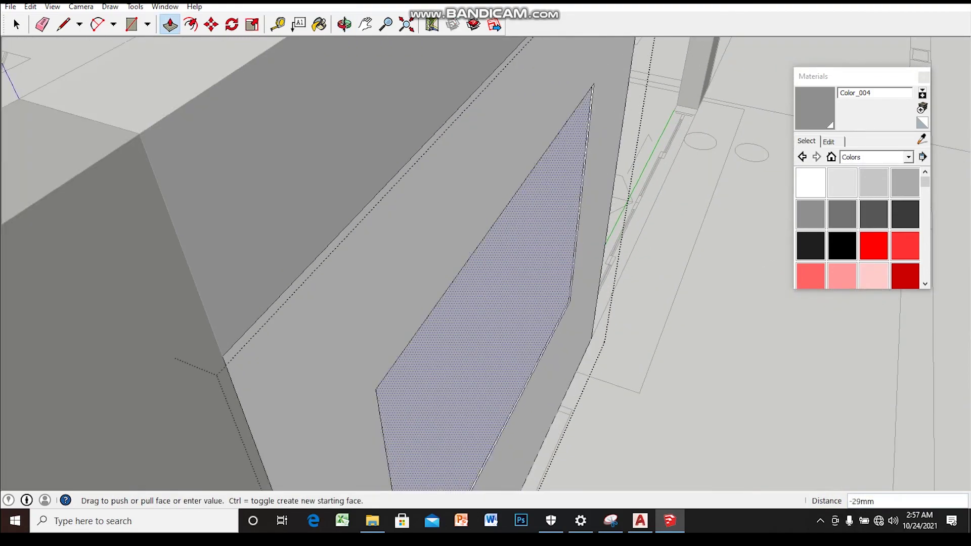
mouse_move(485, 283)
middle_down()
mouse_move(485, 304)
mouse_move(504, 296)
middle_up()
click(504, 296)
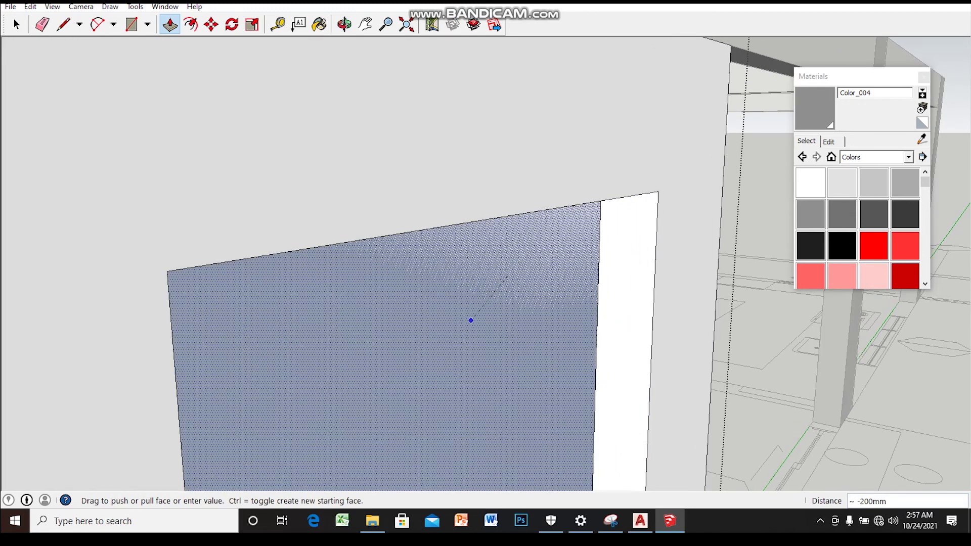
key(space)
mouse_move(486, 283)
middle_down()
mouse_move(486, 313)
mouse_move(486, 294)
mouse_move(470, 303)
middle_up()
scroll(486, 284, up, 3)
scroll(486, 273, up, 5)
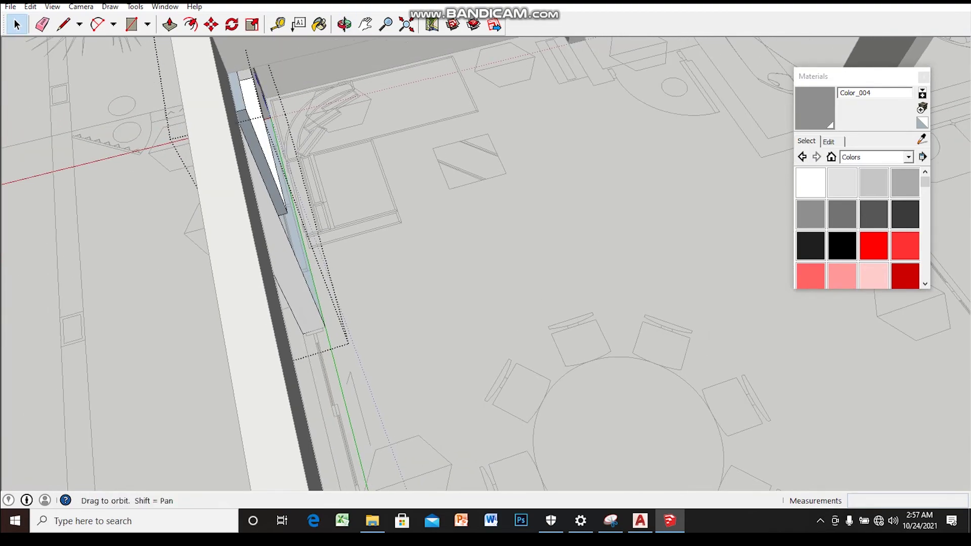
- Abandon the stray line and move-copy attempts, then orbit out to see the whole building
scroll(485, 273, down, 5)
key(l)
middle_drag(304, 212, 322, 185)
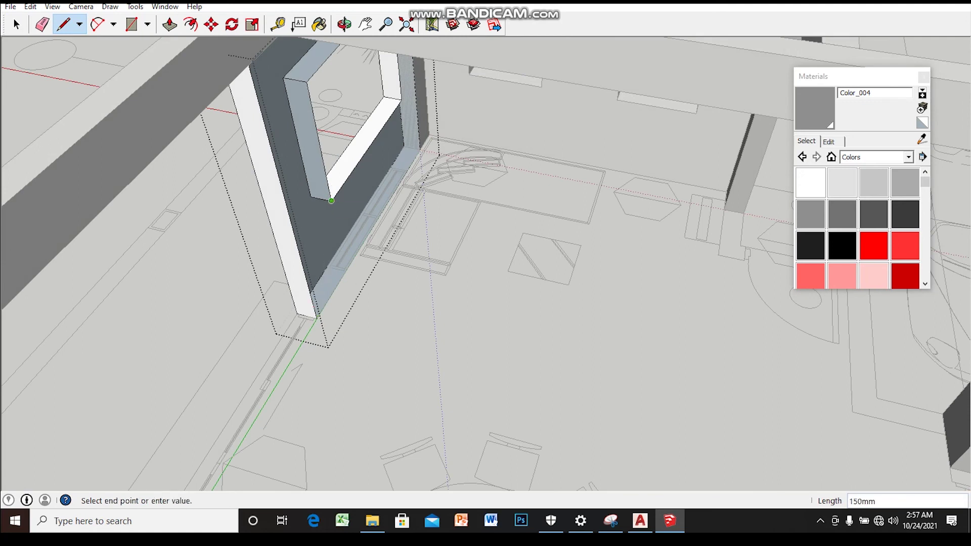
key(space)
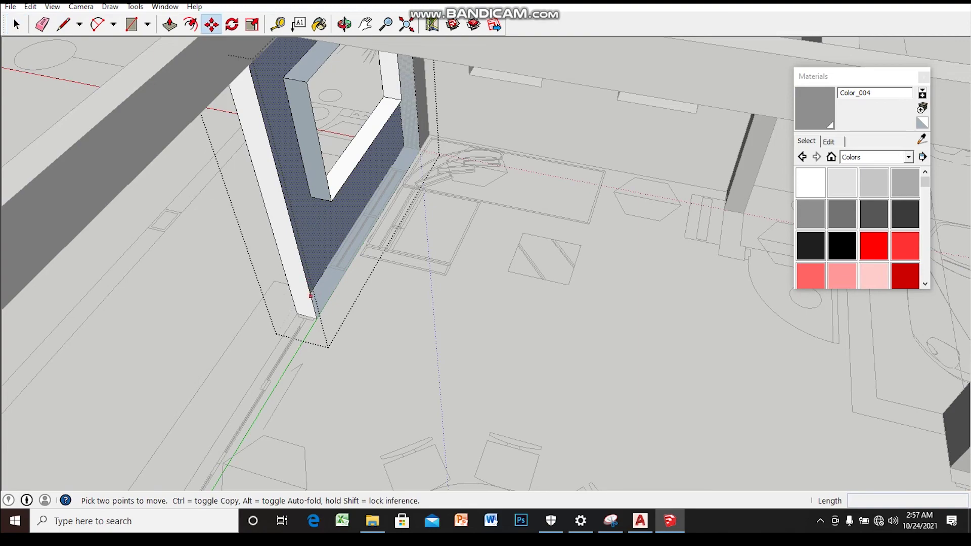
scroll(299, 315, up, 4)
click(298, 314)
key(ctrl)
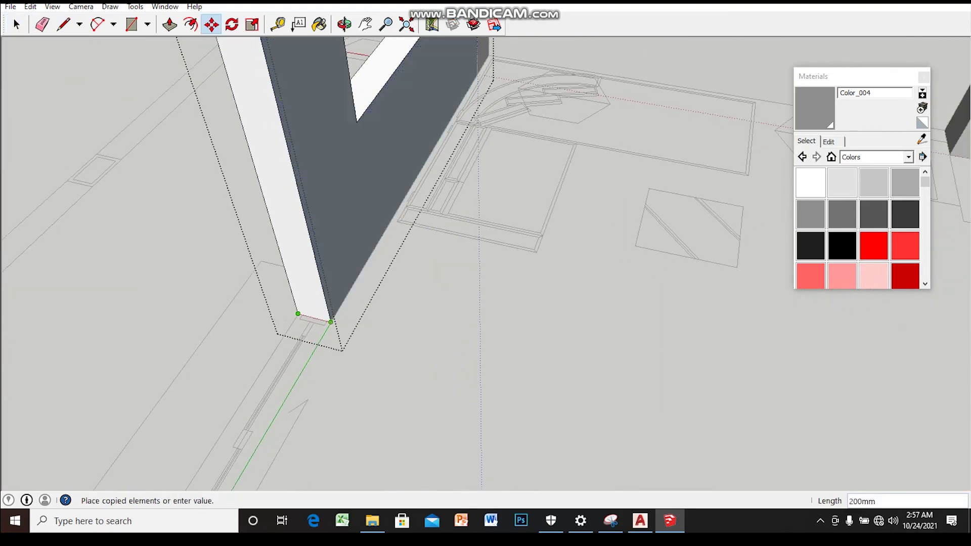
key(space)
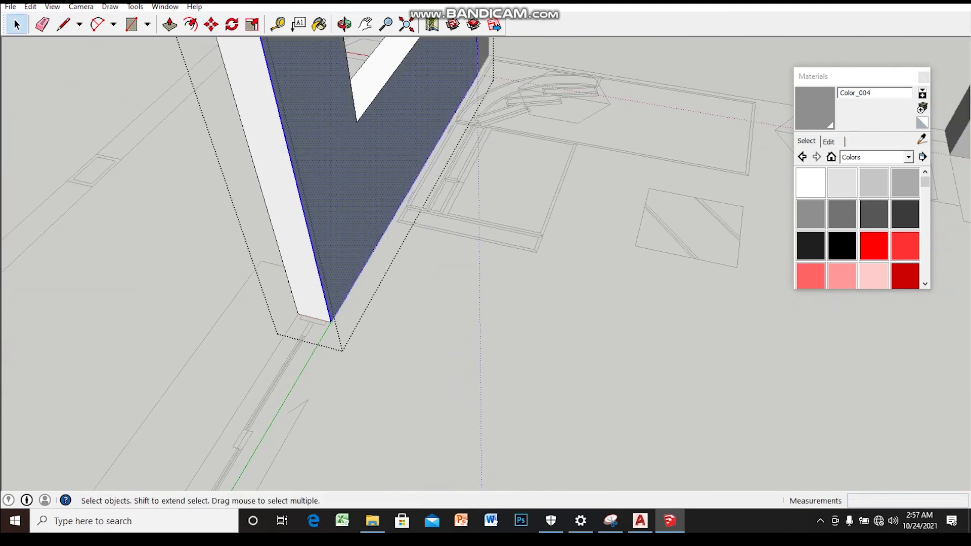
scroll(299, 313, down, 5)
middle_drag(354, 304, 445, 223)
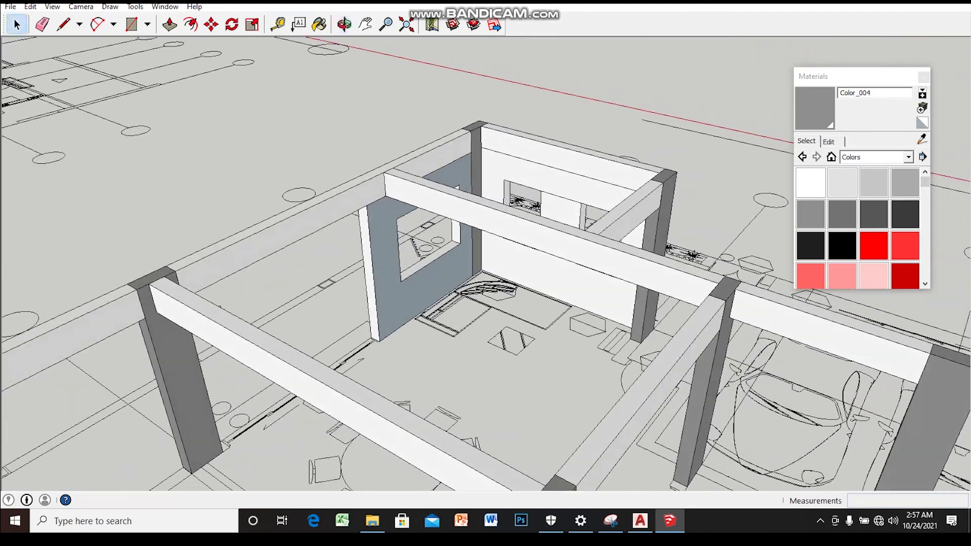
- Choose white Color_000 as the paint material and bring the walls into an elevated close view
click(811, 187)
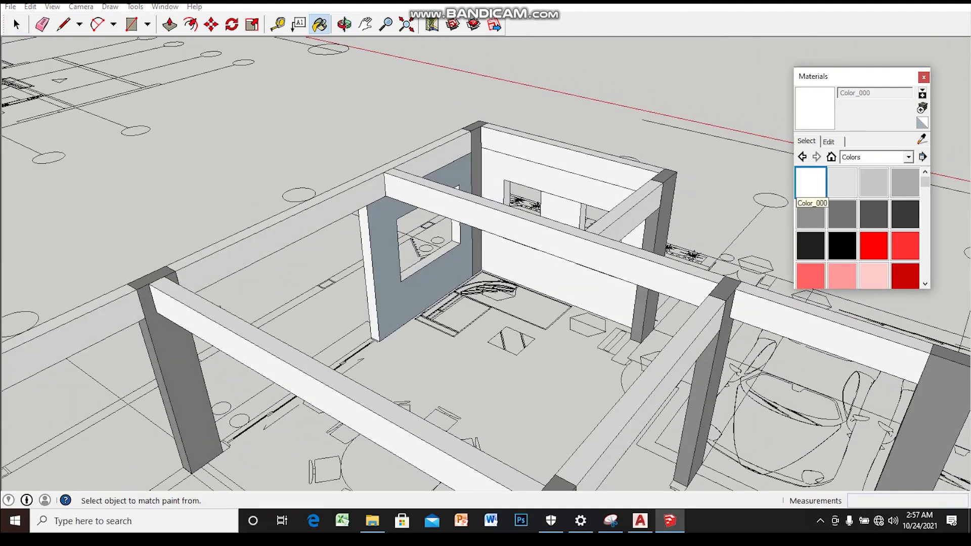
mouse_move(486, 263)
middle_down()
mouse_move(415, 213)
mouse_move(470, 253)
mouse_move(455, 242)
mouse_move(435, 192)
mouse_move(486, 223)
middle_up()
scroll(486, 263, up, 2)
middle_drag(486, 263, 486, 232)
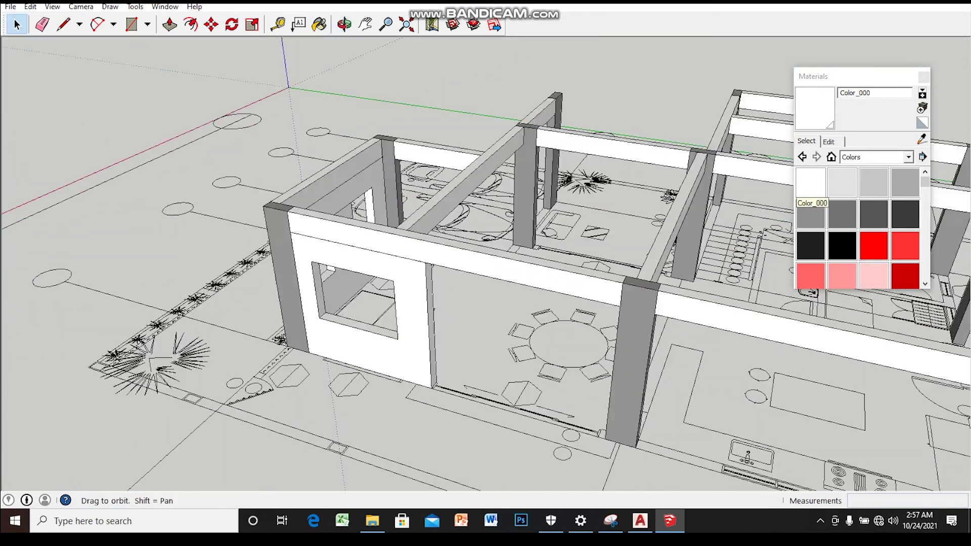
scroll(486, 263, up, 3)
scroll(419, 395, up, 2)
scroll(420, 395, up, 2)
scroll(420, 395, up, 2)
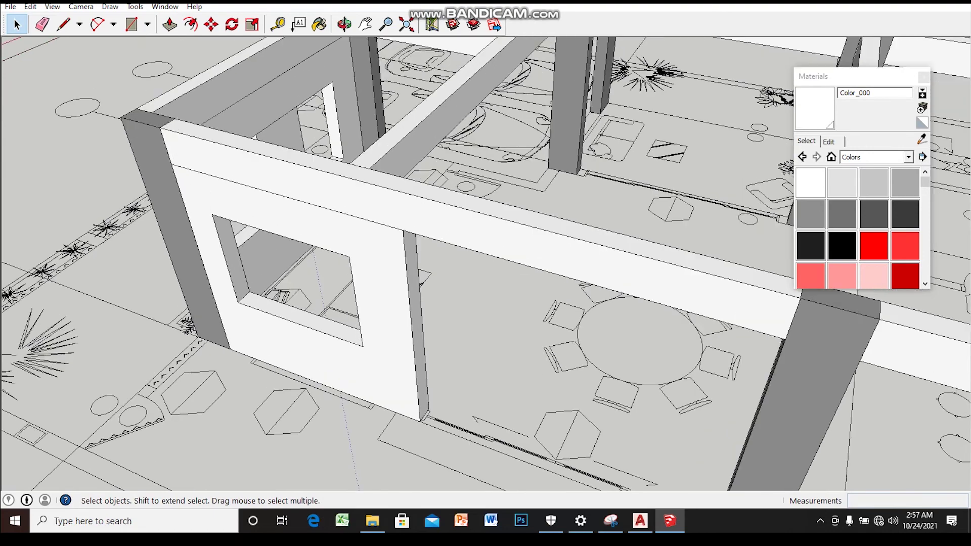
- Select the front wall with the window and open its group for editing
click(385, 354)
scroll(420, 395, up, 2)
scroll(425, 425, up, 3)
scroll(425, 425, up, 2)
double_click(425, 405)
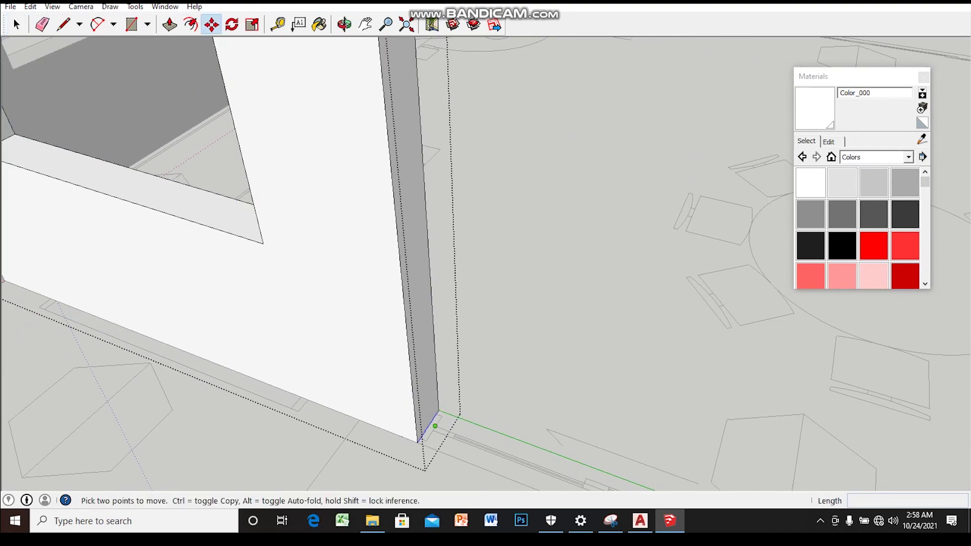
- Cancel the accidental copy and line operations on the window wall
ctrl+click(417, 443)
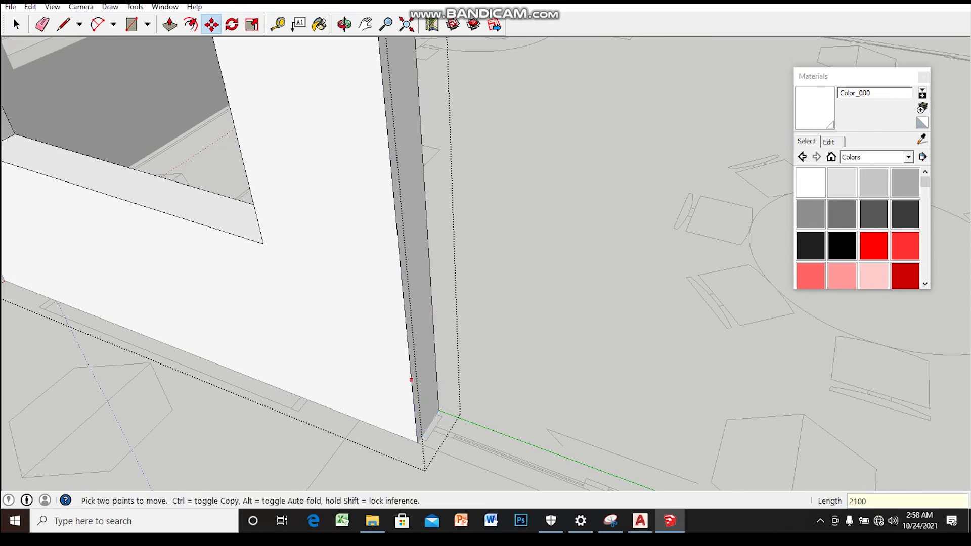
scroll(400, 354, down, 3)
scroll(395, 253, down, 3)
key(space)
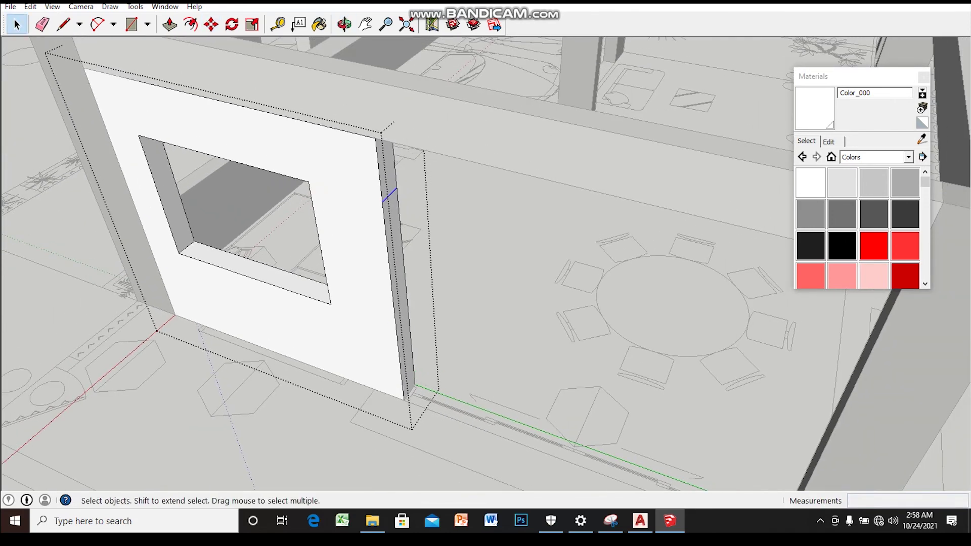
scroll(404, 246, up, 1)
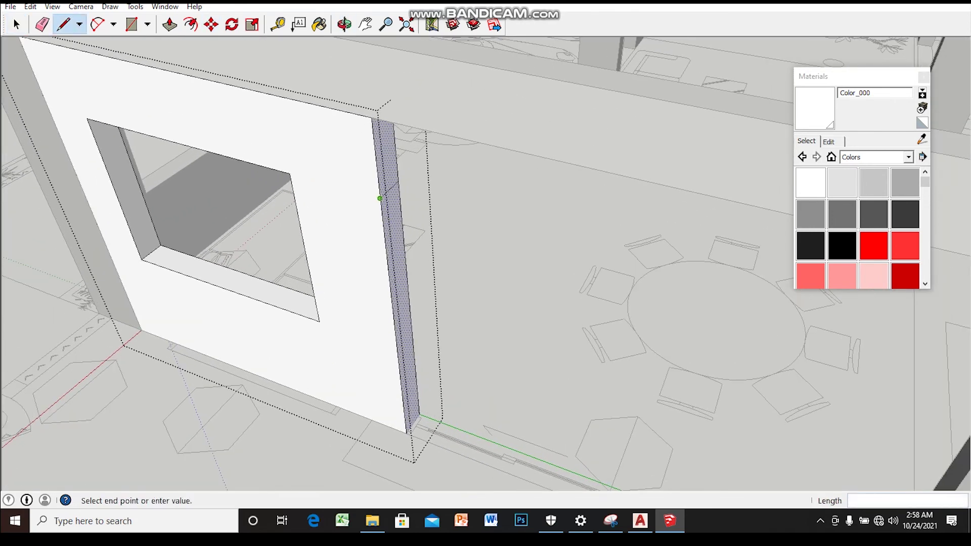
key(space)
- Push/Pull the wall's top band across to the adjacent column, leaving a wide door opening
middle_drag(404, 253, 384, 238)
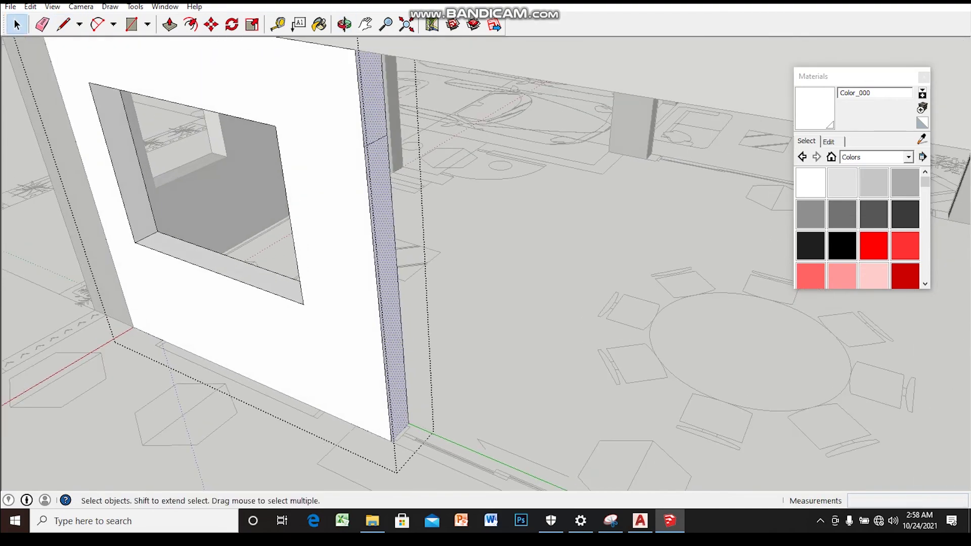
scroll(394, 228, up, 1)
scroll(395, 253, down, 2)
middle_drag(395, 253, 364, 243)
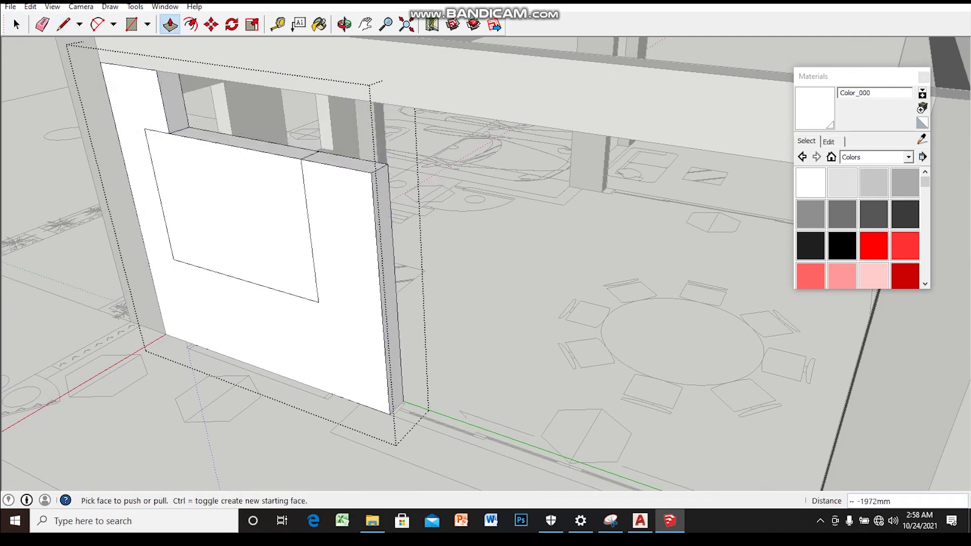
middle_drag(388, 165, 202, 192)
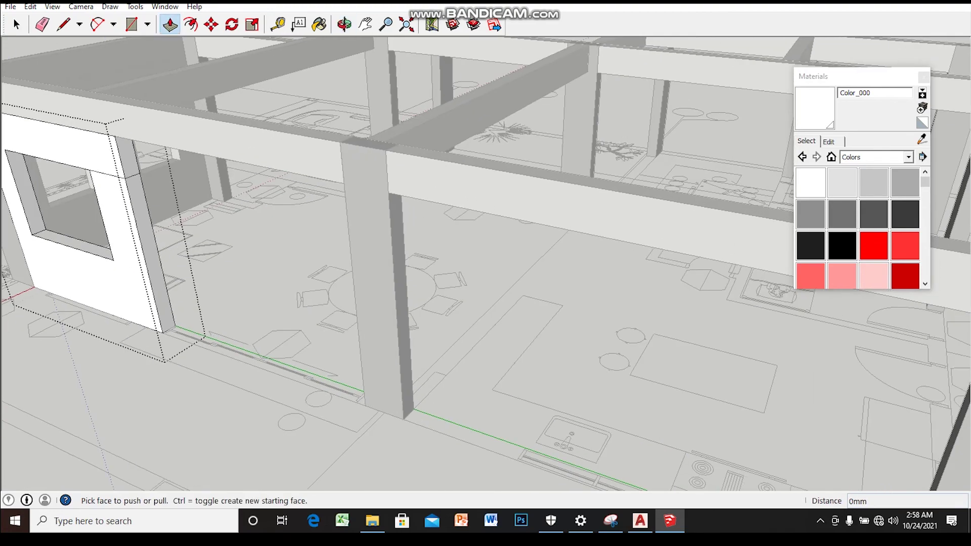
drag(195, 190, 344, 183)
middle_drag(343, 184, 384, 213)
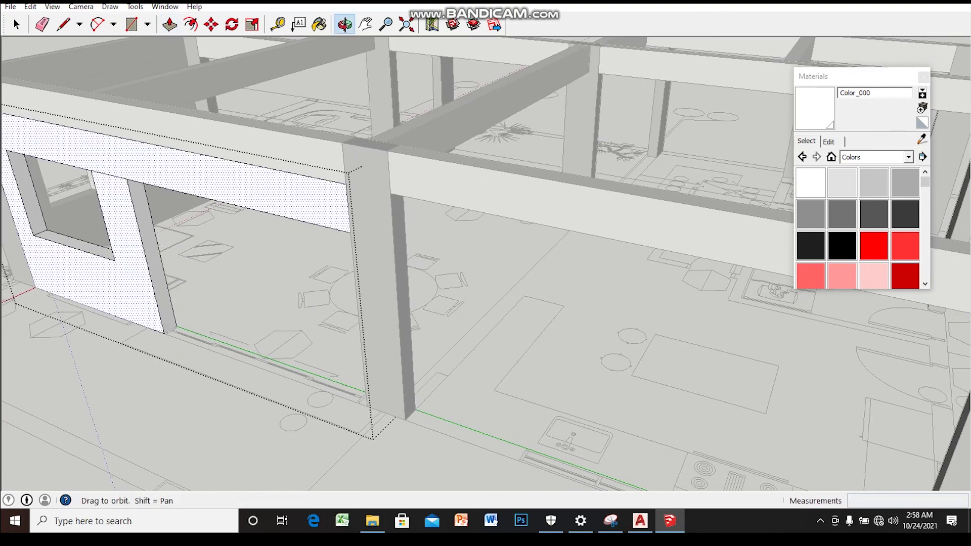
key(space)
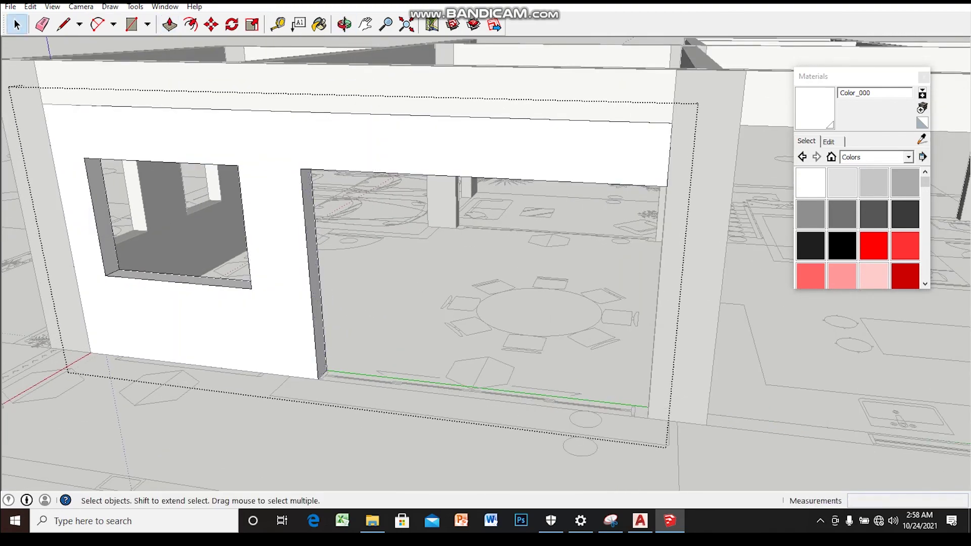
scroll(284, 232, down, 2)
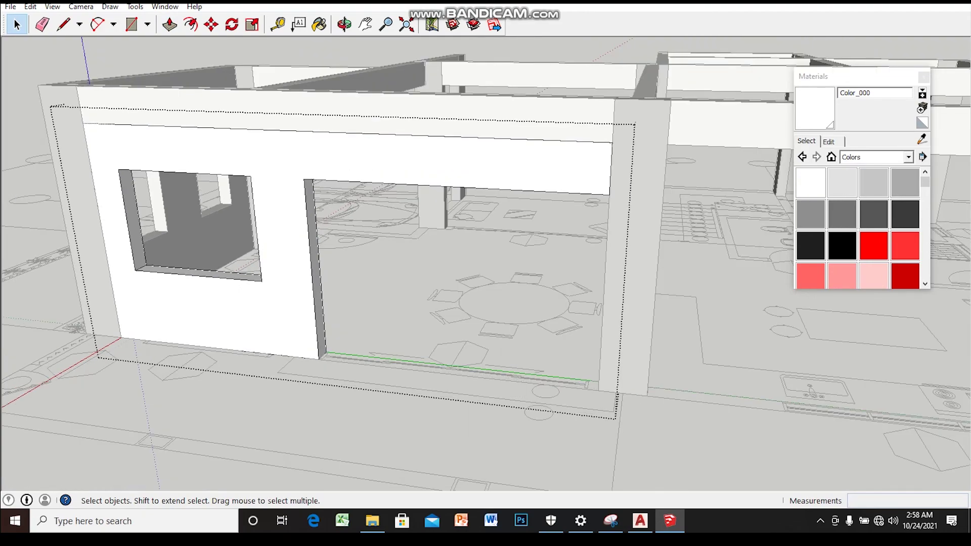
- Zoom in on the corner column and copy the beam-end edge to mark a new end face
mouse_move(384, 213)
middle_down()
mouse_move(384, 172)
mouse_move(369, 142)
mouse_move(385, 212)
middle_up()
scroll(385, 228, up, 3)
scroll(486, 252, up, 5)
scroll(486, 253, up, 3)
scroll(486, 253, up, 3)
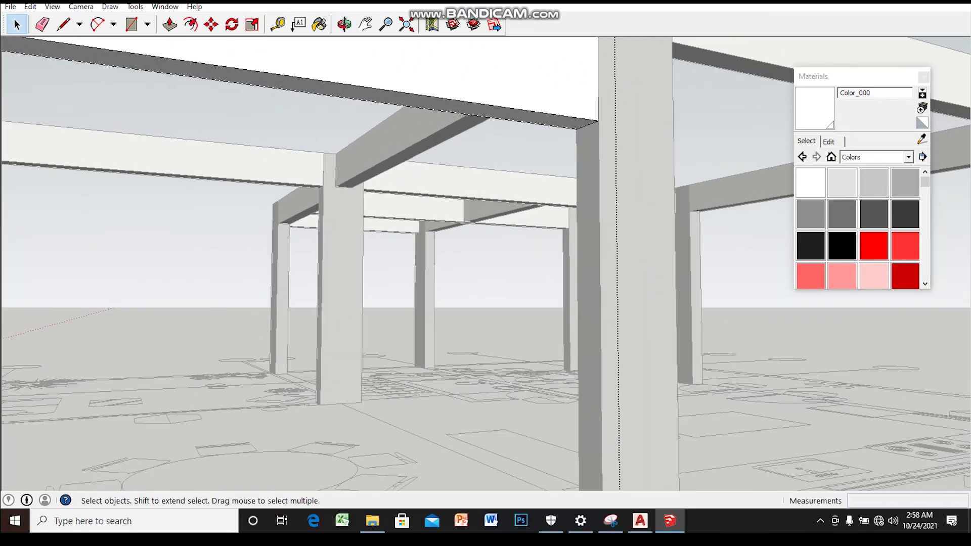
scroll(486, 253, up, 3)
scroll(527, 304, up, 1)
scroll(526, 303, up, 1)
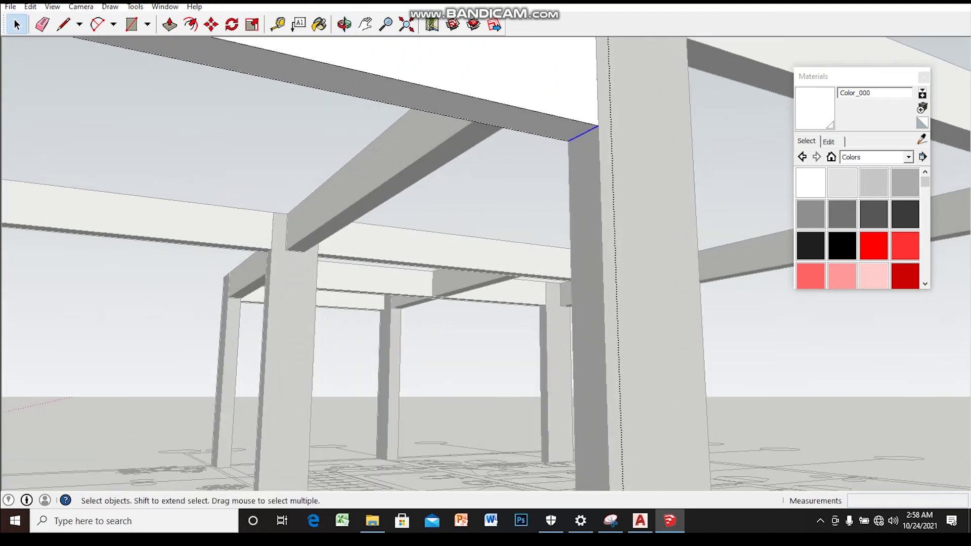
scroll(595, 135, up, 1)
key(m)
key(ctrl)
click(600, 124)
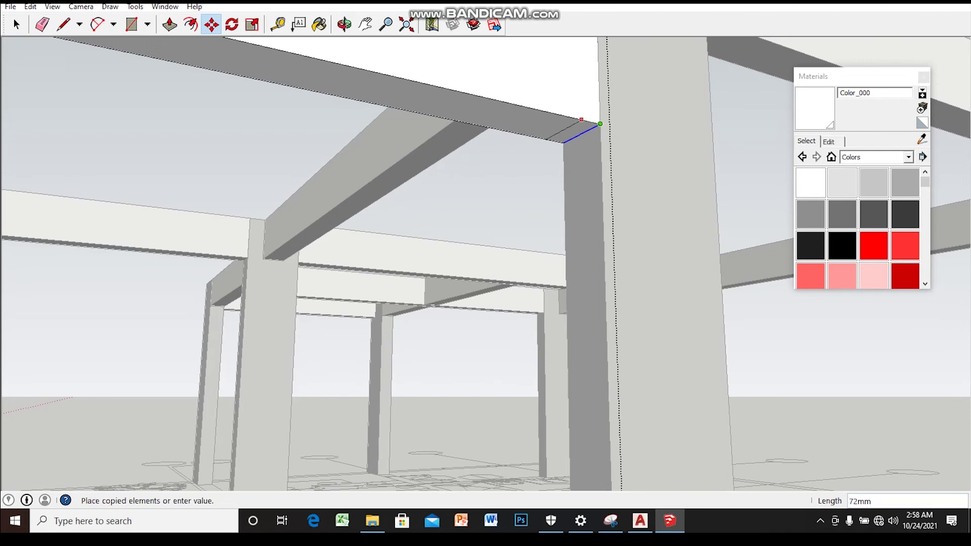
key(space)
- Push/Pull the beam's new end face out by 629mm
key(p)
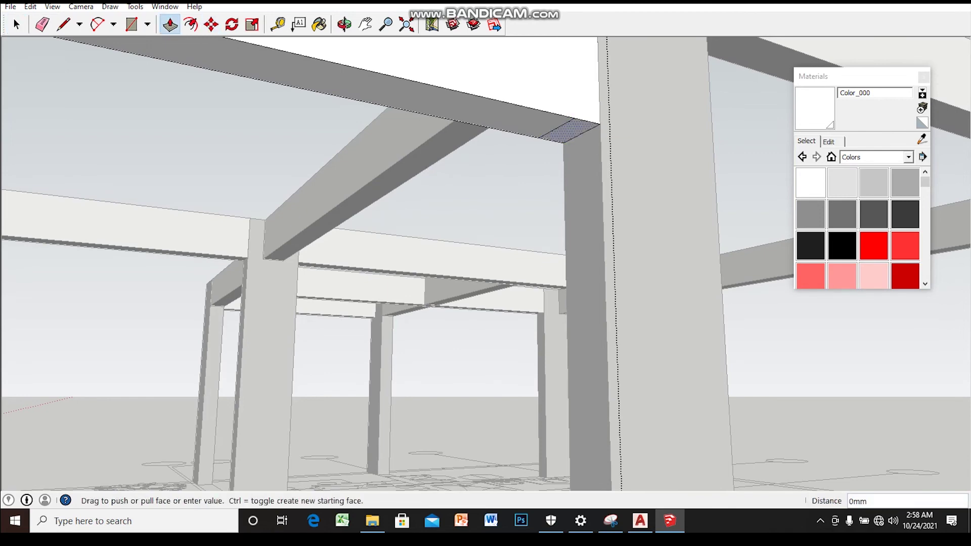
click(574, 321)
middle_drag(574, 321, 455, 227)
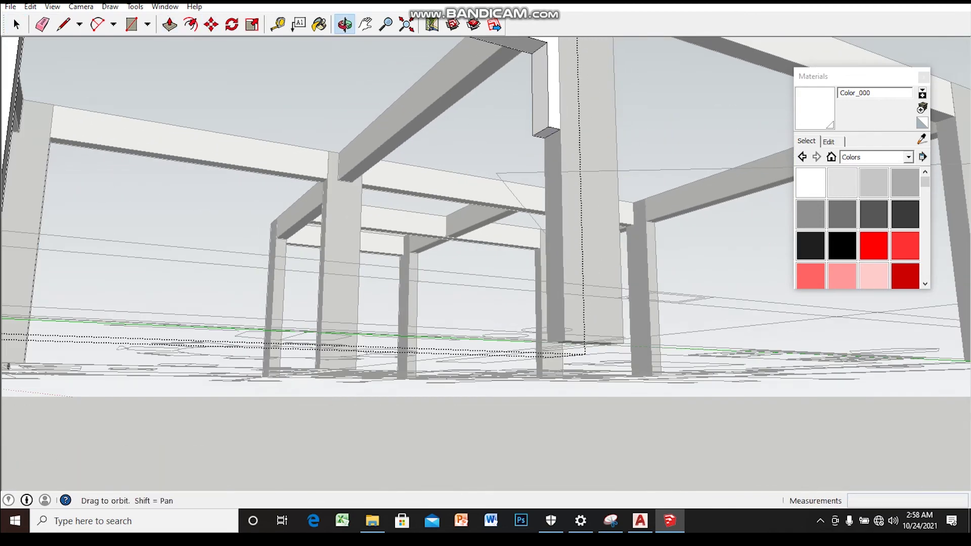
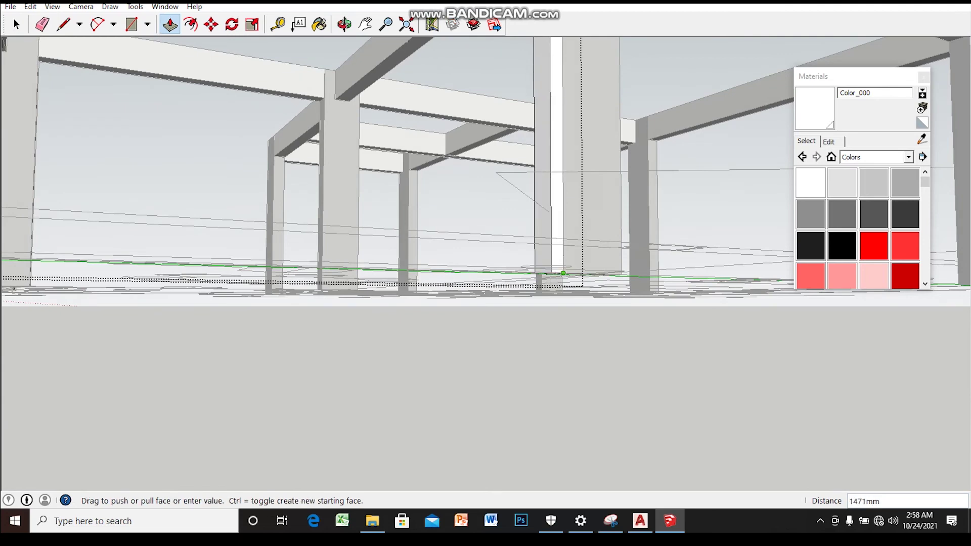
- Push/Pull the column's side face so it snaps to the plan endpoint
click(563, 274)
middle_drag(563, 274, 556, 354)
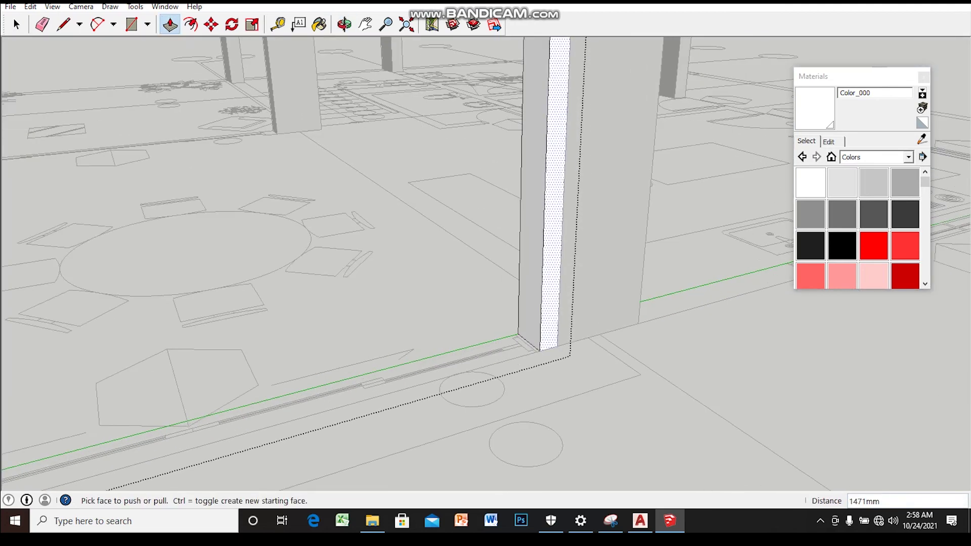
scroll(544, 343, up, 2)
click(536, 334)
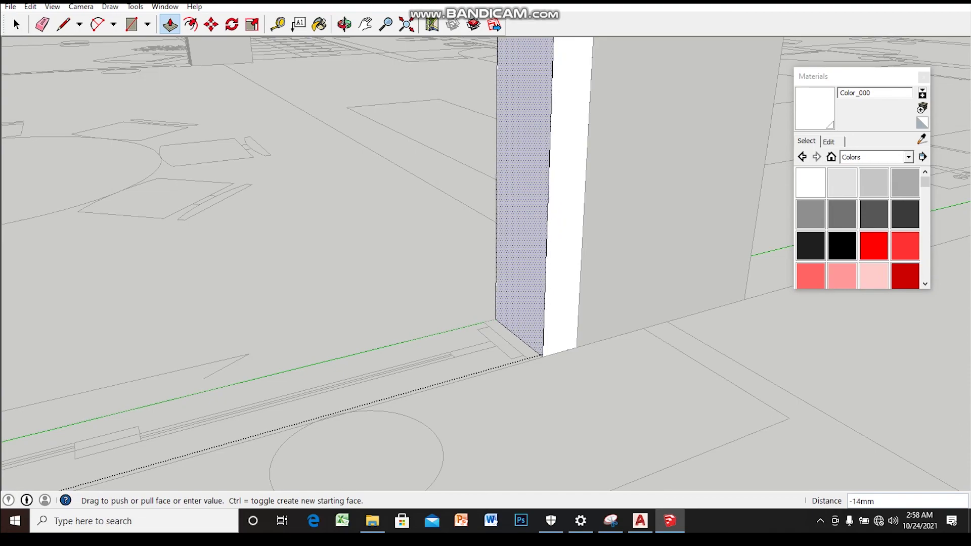
scroll(518, 335, up, 1)
click(519, 334)
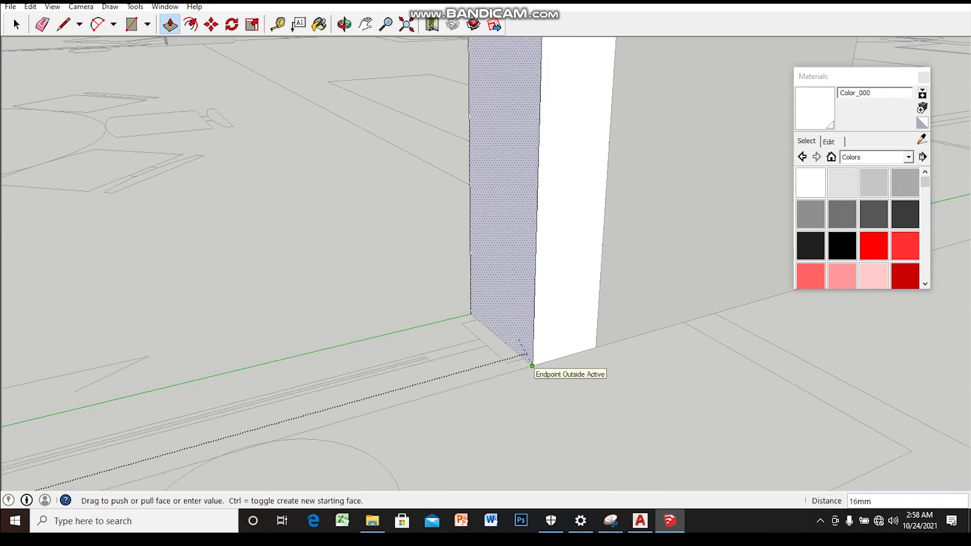
key(space)
- Orbit around the building to a close view of the column base along the wall line
scroll(531, 355, down, 3)
middle_drag(531, 354, 531, 304)
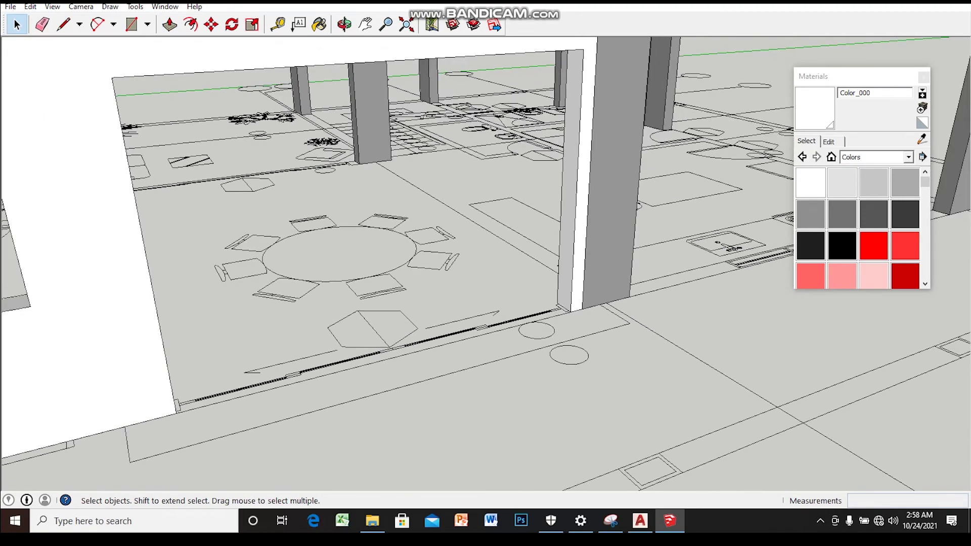
scroll(486, 273, down, 5)
mouse_move(486, 273)
middle_down()
mouse_move(425, 252)
mouse_move(426, 222)
mouse_move(455, 273)
mouse_move(395, 273)
mouse_move(455, 268)
mouse_move(425, 264)
mouse_move(455, 274)
mouse_move(385, 268)
mouse_move(445, 252)
mouse_move(485, 294)
mouse_move(465, 350)
middle_up()
scroll(487, 273, up, 3)
scroll(486, 274, up, 3)
mouse_move(486, 273)
middle_down()
mouse_move(486, 243)
mouse_move(455, 238)
mouse_move(455, 283)
mouse_move(476, 263)
mouse_move(466, 253)
mouse_move(471, 268)
mouse_move(425, 263)
middle_up()
scroll(486, 274, up, 2)
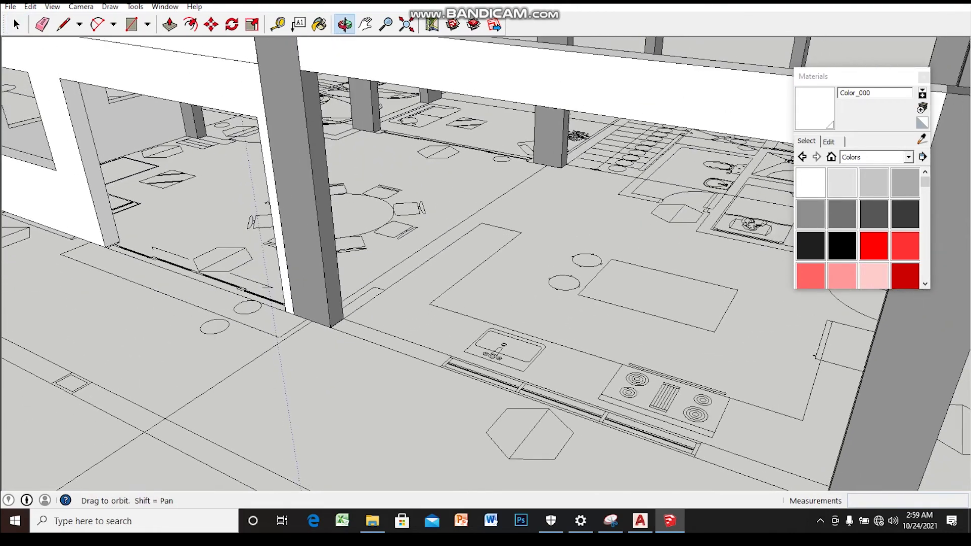
middle_drag(486, 273, 480, 237)
middle_drag(486, 274, 476, 271)
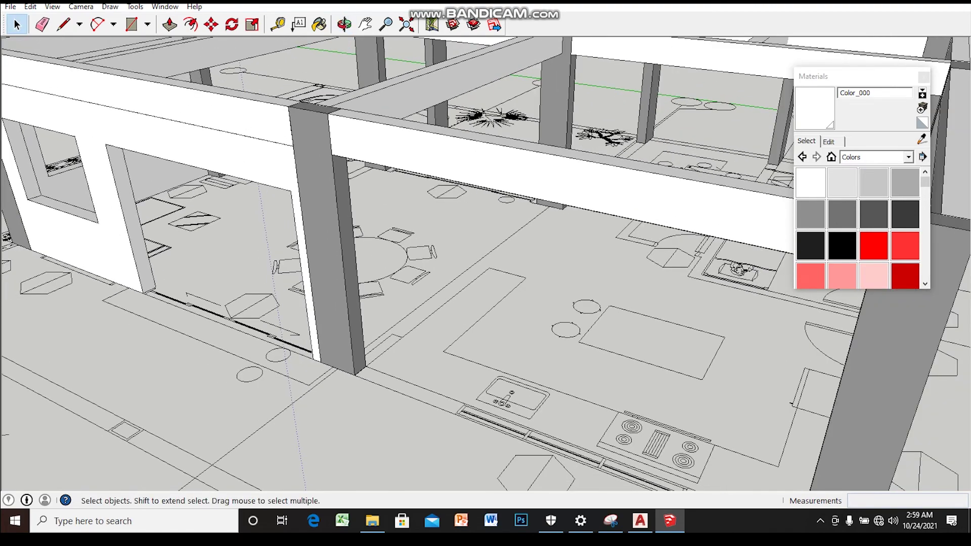
scroll(354, 304, up, 2)
scroll(377, 371, up, 2)
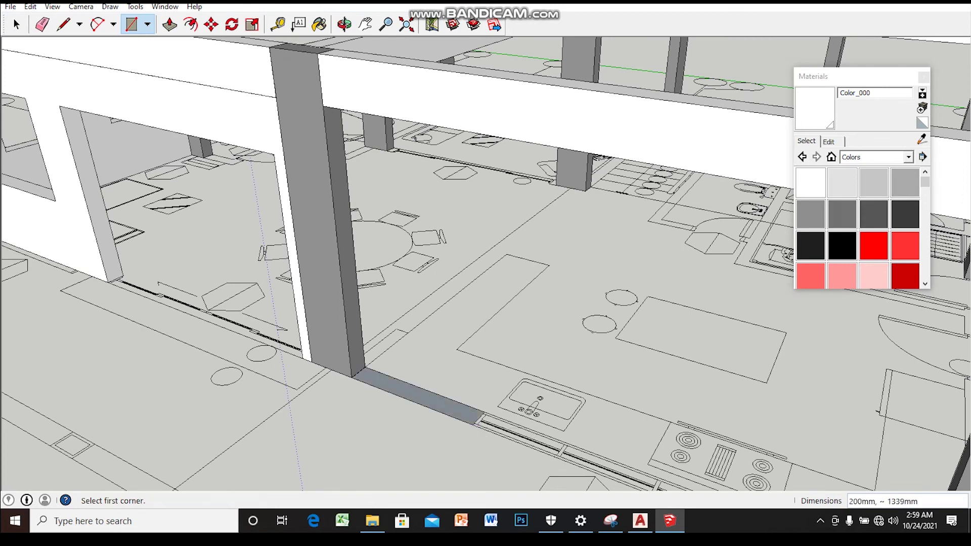
- Group the floor strip and Push/Pull it up into a 2600mm wall block
key(space)
right_click(453, 410)
click(494, 328)
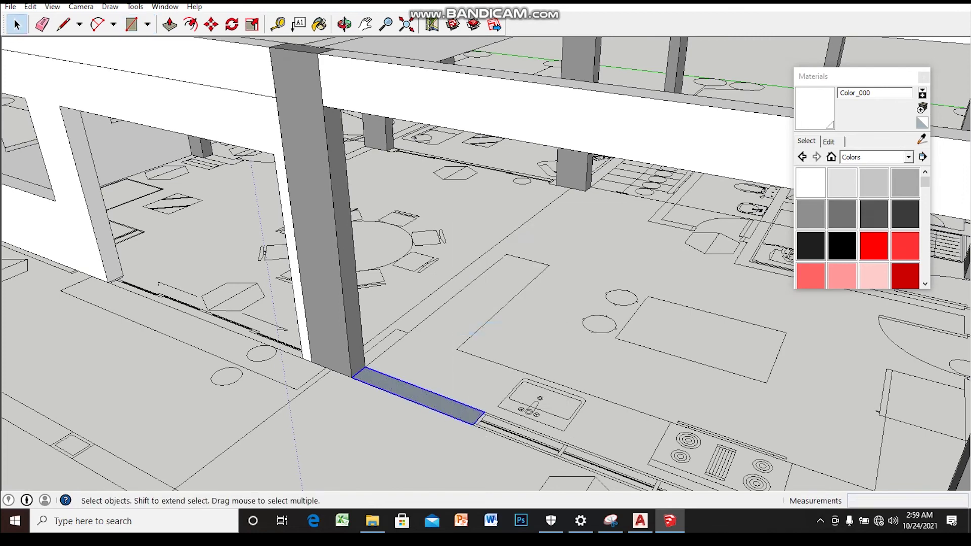
double_click(420, 397)
drag(424, 399, 433, 141)
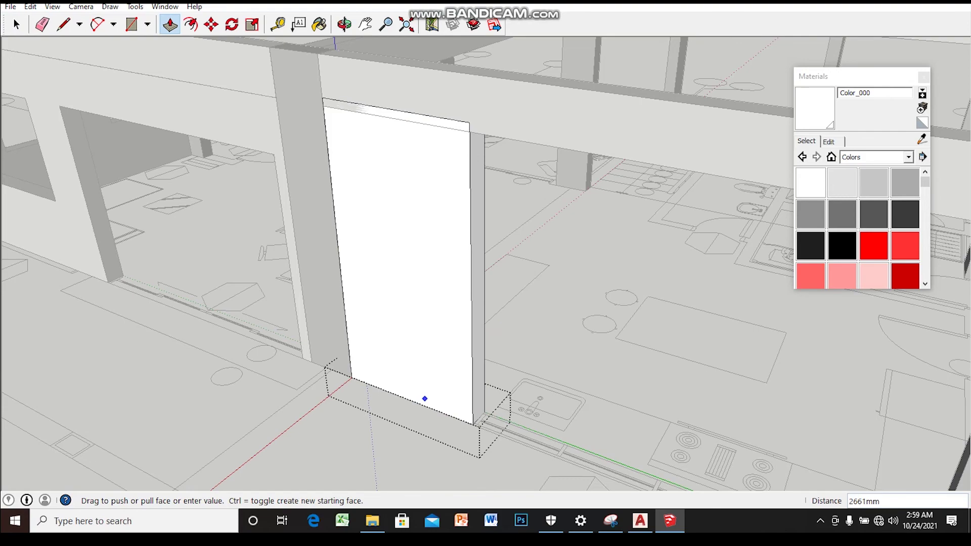
key(Return)
middle_drag(486, 263, 511, 253)
key(space)
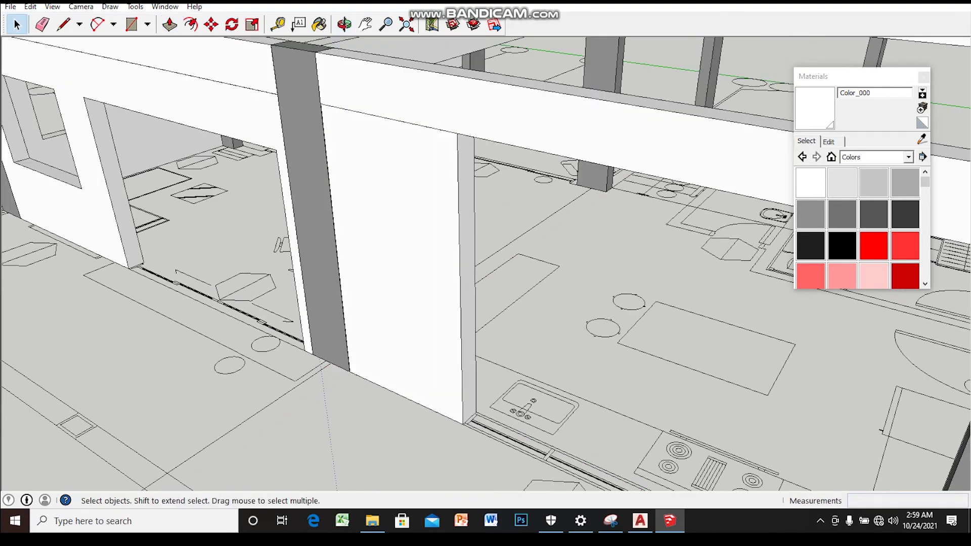
- Inside the wall group, copy the base edge 2100mm upward to mark the opening
double_click(395, 253)
middle_drag(395, 252, 467, 423)
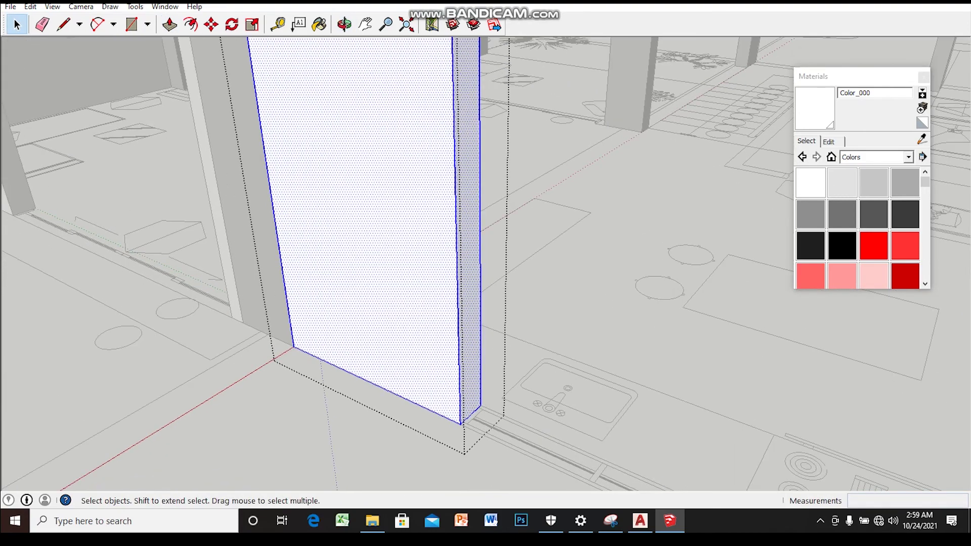
key(m)
key(ctrl)
click(461, 423)
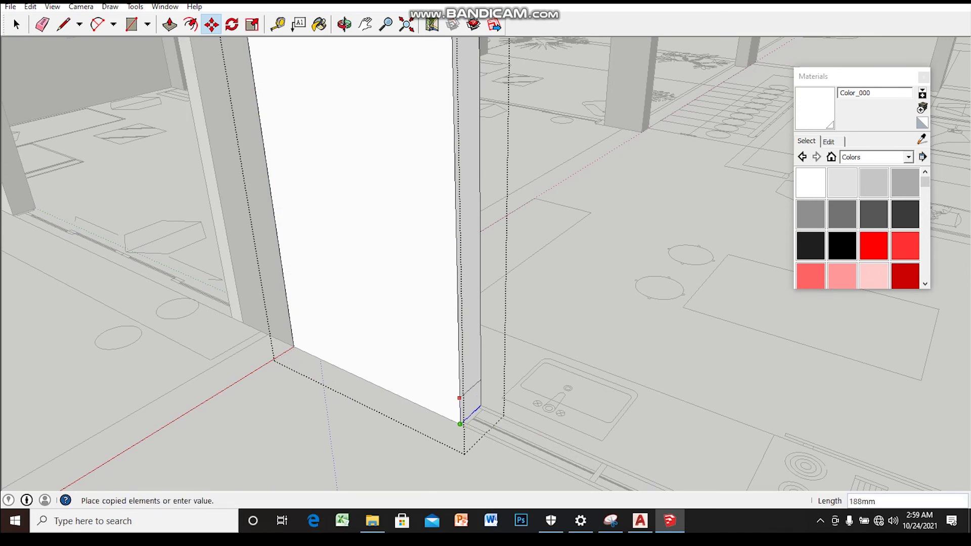
key(Return)
scroll(460, 425, down, 3)
middle_drag(459, 425, 446, 304)
- Extrude the wall header across the opening toward the far column
key(space)
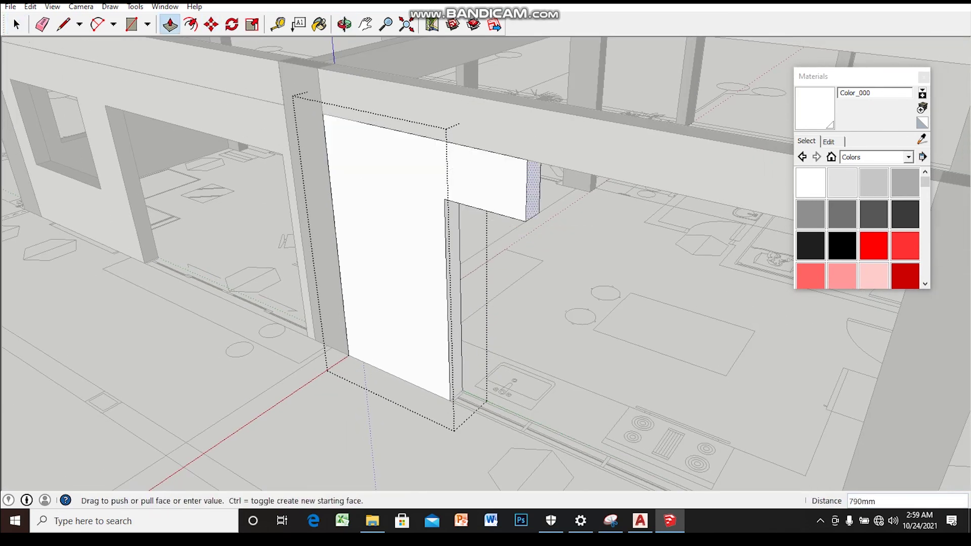
drag(451, 173, 625, 192)
middle_drag(625, 192, 531, 210)
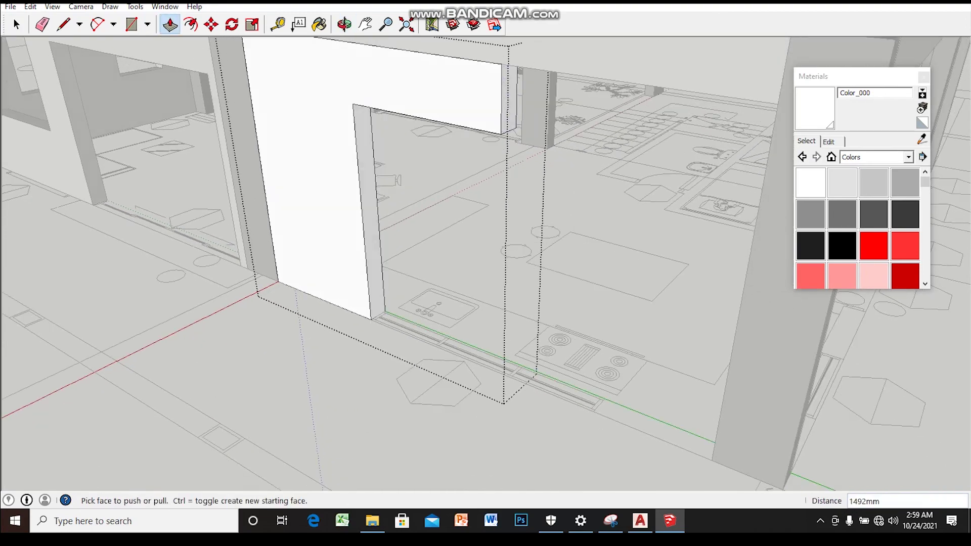
drag(512, 101, 775, 122)
click(777, 104)
middle_drag(778, 105, 659, 132)
key(space)
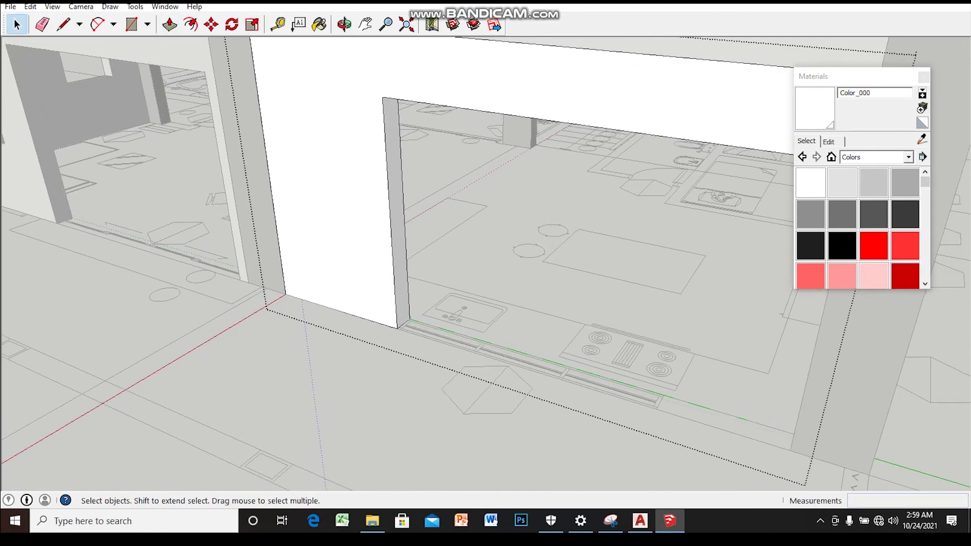
- Extend the opening's side face to fill the wall across to the far column
scroll(486, 263, up, 3)
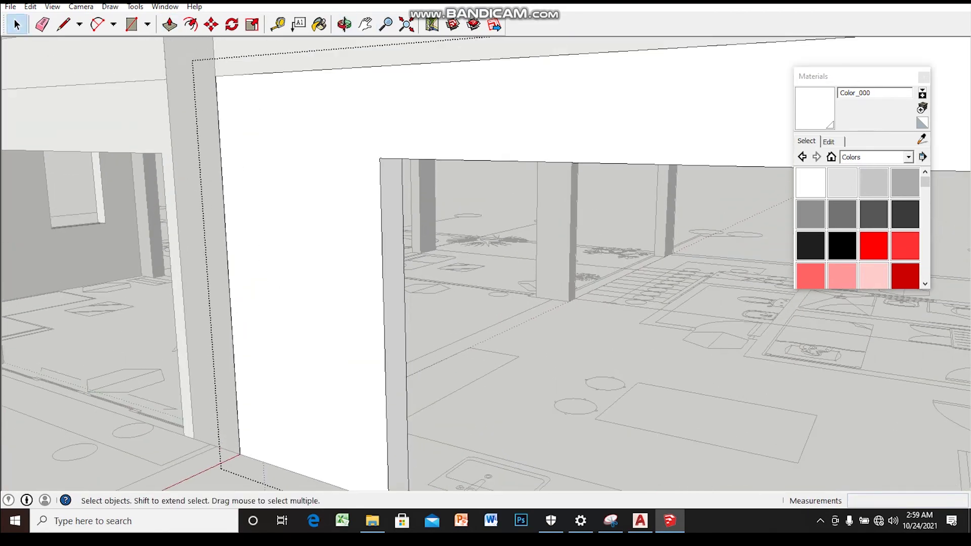
middle_drag(486, 264, 485, 223)
scroll(419, 152, up, 2)
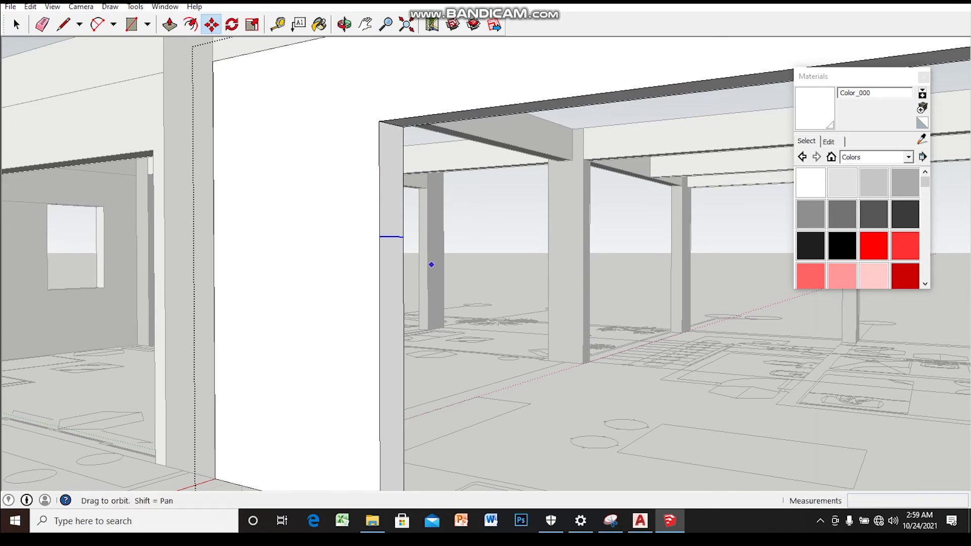
key(space)
scroll(431, 261, down, 5)
middle_drag(431, 262, 384, 283)
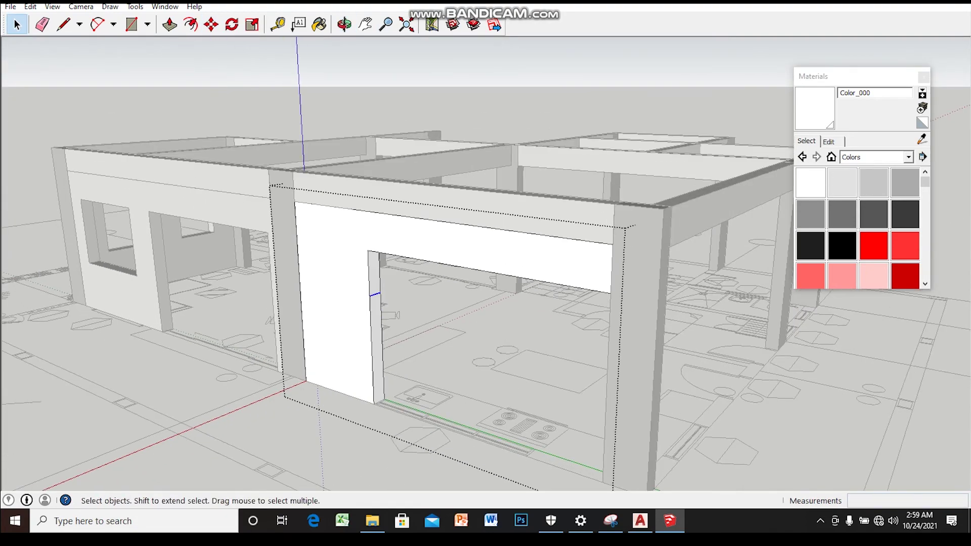
scroll(432, 262, up, 3)
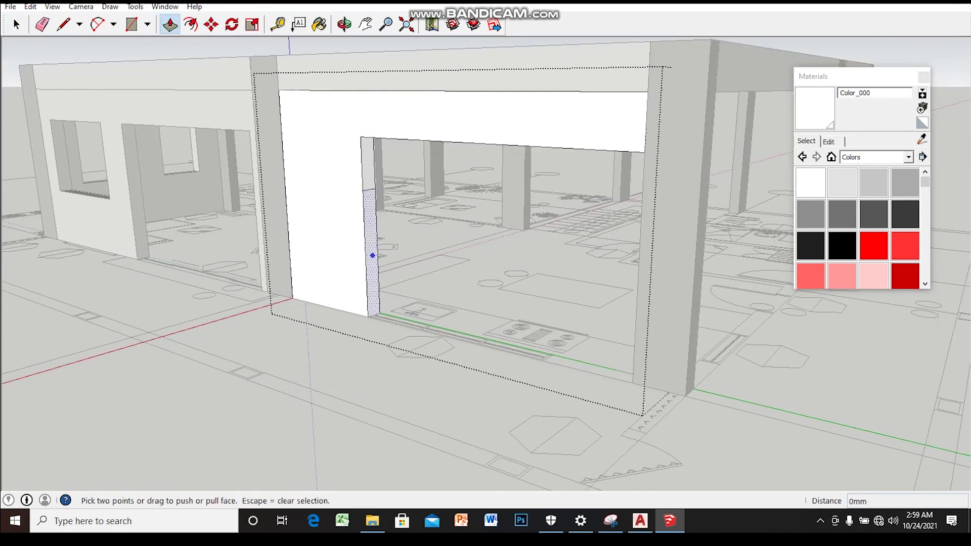
click(371, 249)
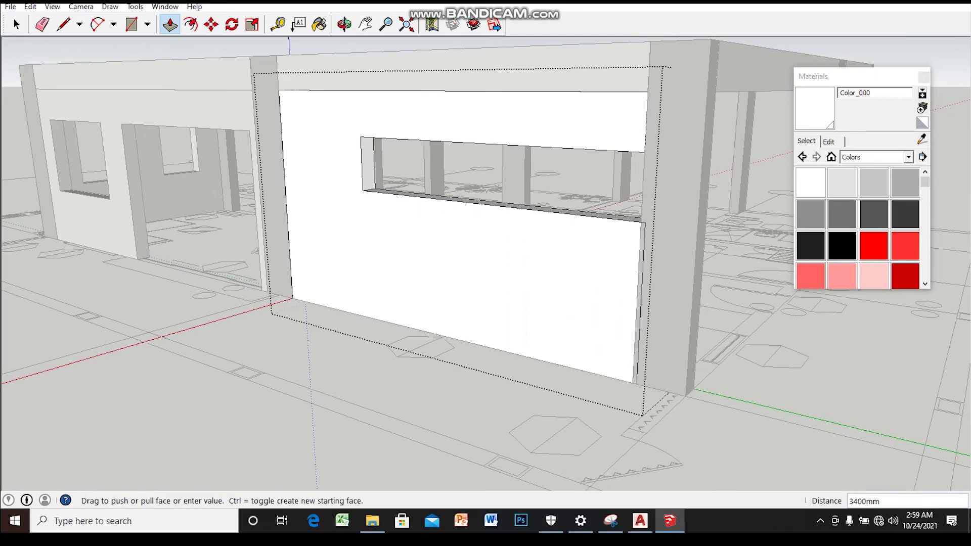
click(632, 383)
mouse_move(633, 383)
middle_down()
mouse_move(557, 344)
mouse_move(571, 387)
middle_up()
- Draw a dividing line and pull the strip's right part up to close the opening's right side
key(l)
scroll(575, 390, up, 1)
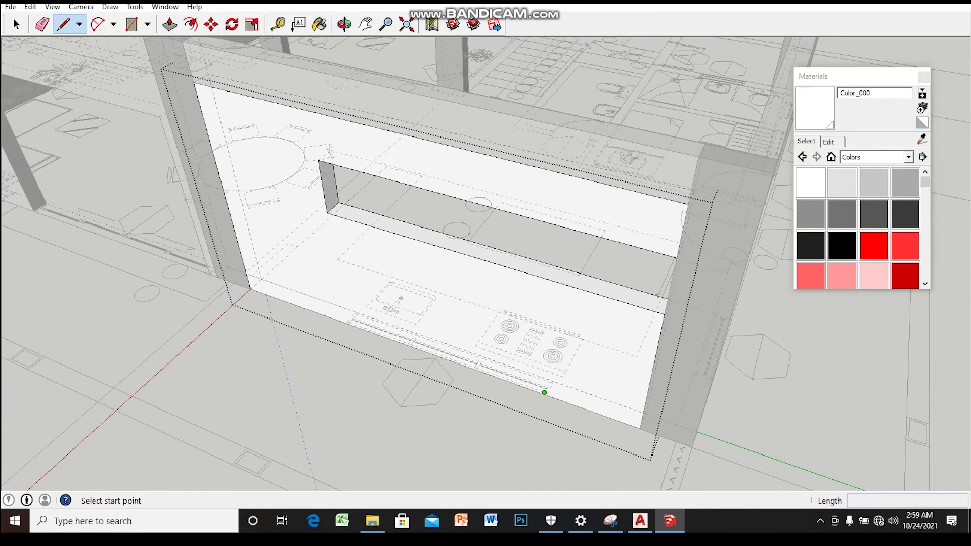
scroll(548, 393, up, 2)
scroll(547, 393, up, 1)
scroll(545, 395, up, 1)
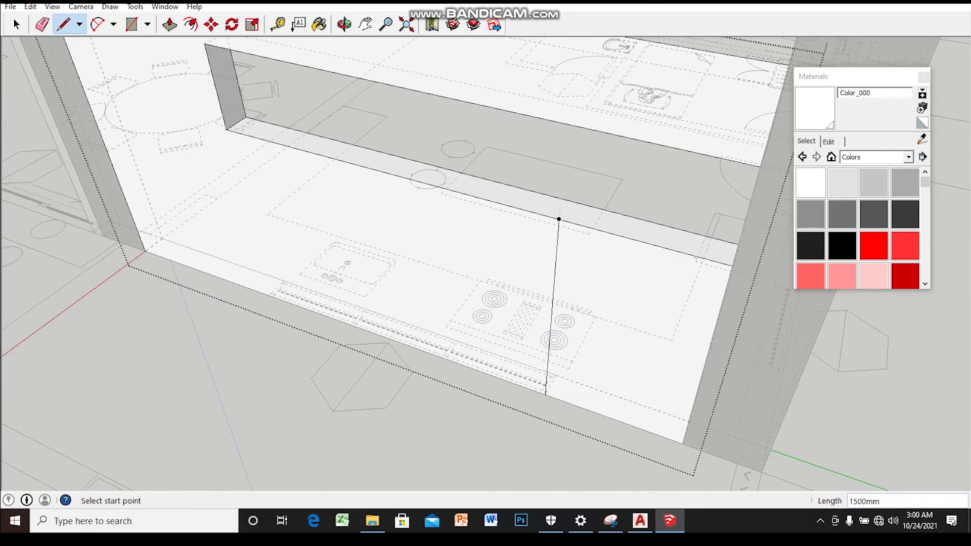
key(p)
click(653, 232)
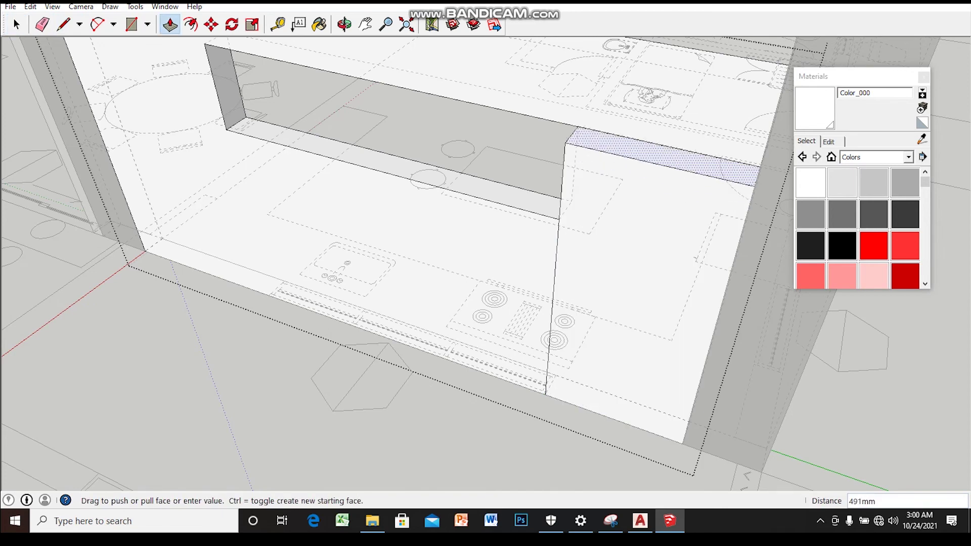
key(Escape)
key(space)
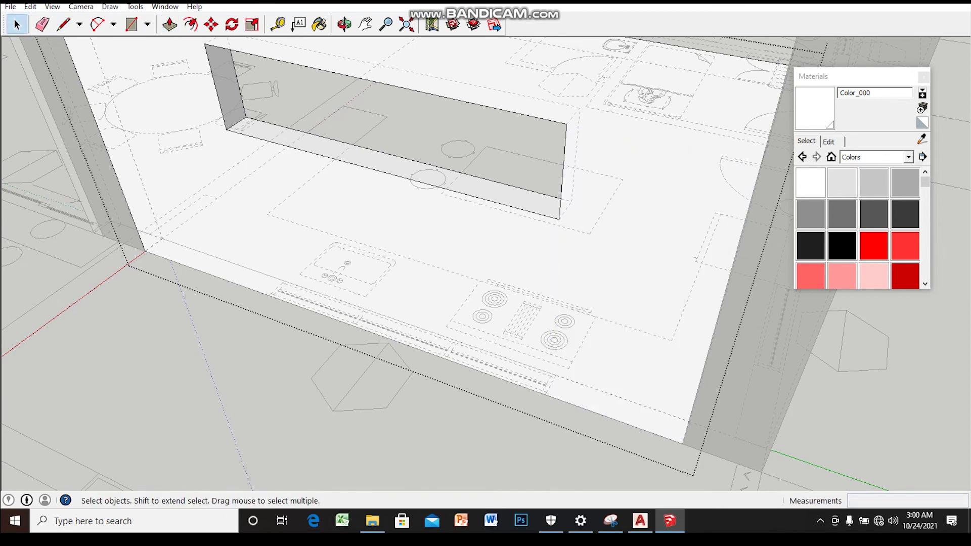
scroll(485, 252, down, 5)
middle_drag(486, 304, 485, 202)
mouse_move(486, 304)
middle_down()
mouse_move(455, 253)
mouse_move(355, 279)
middle_up()
mouse_move(486, 253)
middle_down()
mouse_move(536, 243)
mouse_move(455, 243)
mouse_move(537, 243)
middle_up()
scroll(485, 253, down, 5)
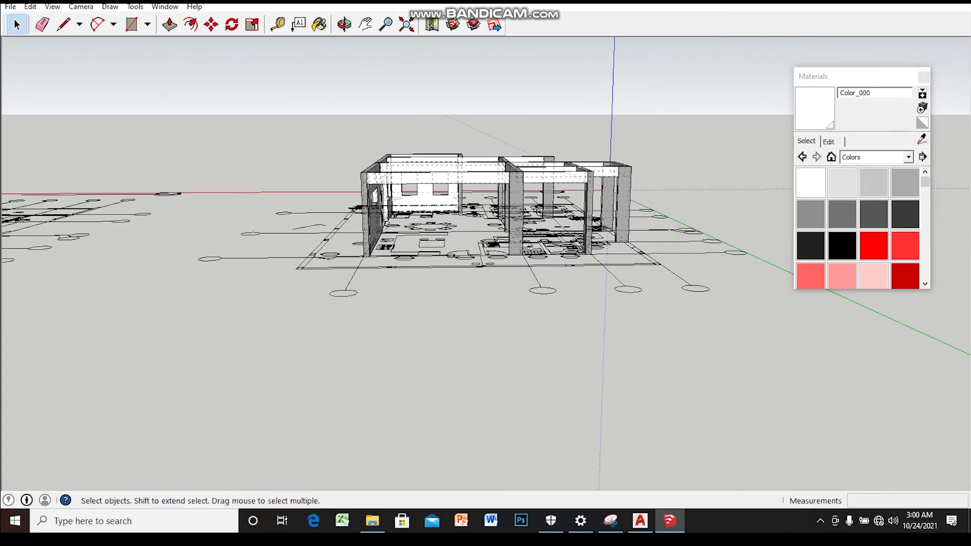
middle_drag(486, 304, 424, 314)
scroll(486, 253, up, 5)
middle_drag(486, 252, 425, 264)
scroll(439, 246, down, 4)
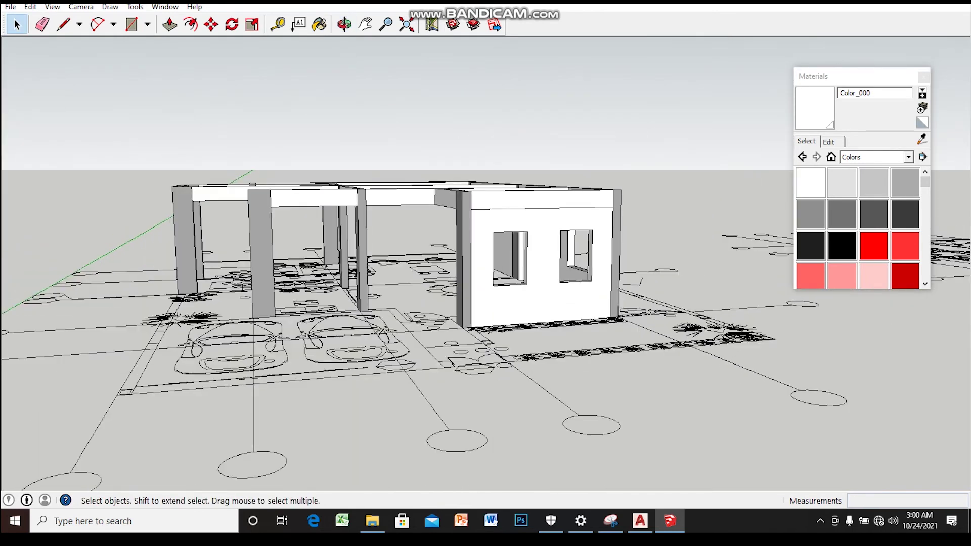
middle_drag(486, 252, 476, 313)
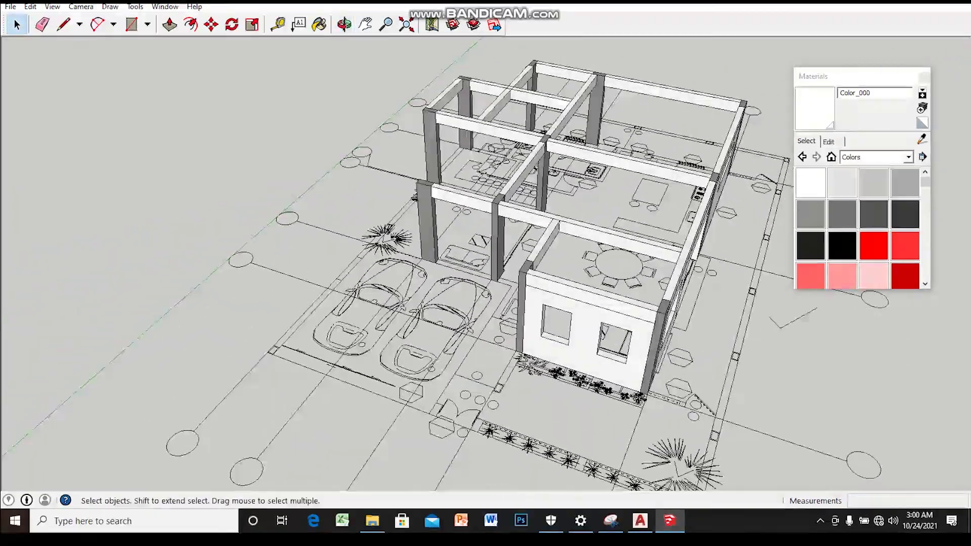
scroll(456, 279, up, 2)
scroll(456, 279, up, 2)
scroll(456, 279, up, 2)
mouse_move(456, 279)
middle_down()
mouse_move(455, 303)
mouse_move(486, 263)
mouse_move(486, 243)
middle_up()
scroll(486, 253, down, 3)
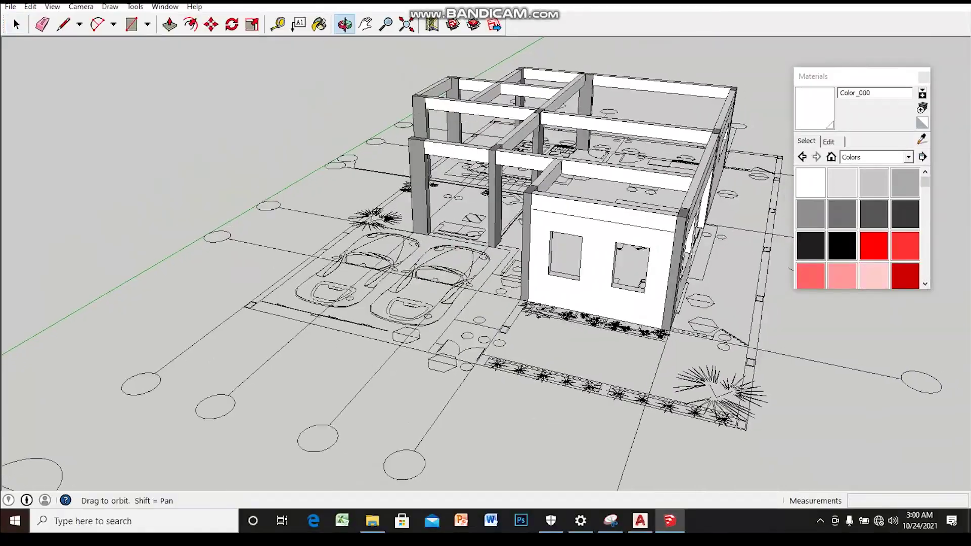
scroll(354, 278, up, 1)
scroll(355, 279, up, 2)
middle_drag(354, 279, 354, 263)
scroll(355, 278, up, 3)
scroll(456, 279, down, 2)
scroll(455, 278, down, 2)
middle_drag(456, 279, 355, 269)
scroll(485, 253, up, 2)
middle_drag(486, 263, 415, 252)
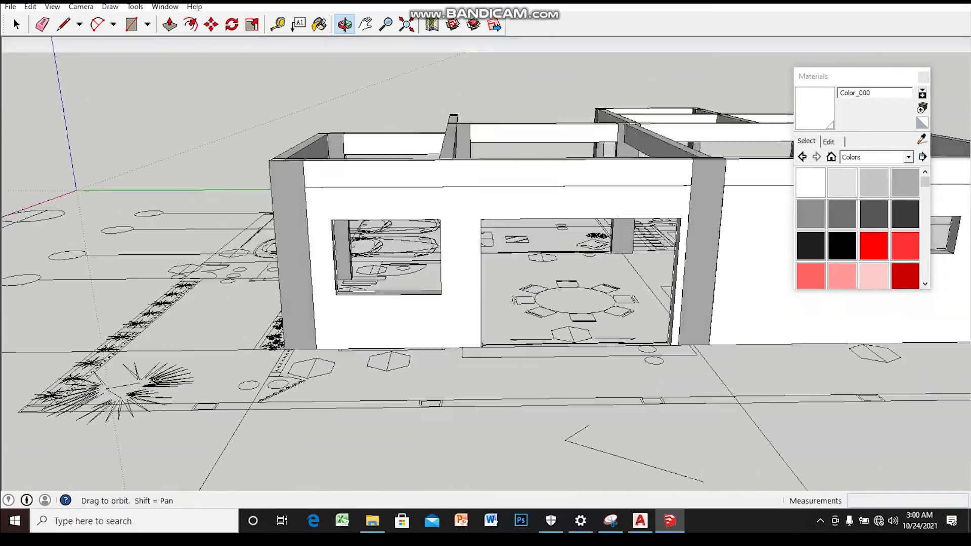
scroll(487, 253, down, 2)
middle_drag(486, 253, 354, 213)
scroll(486, 253, up, 2)
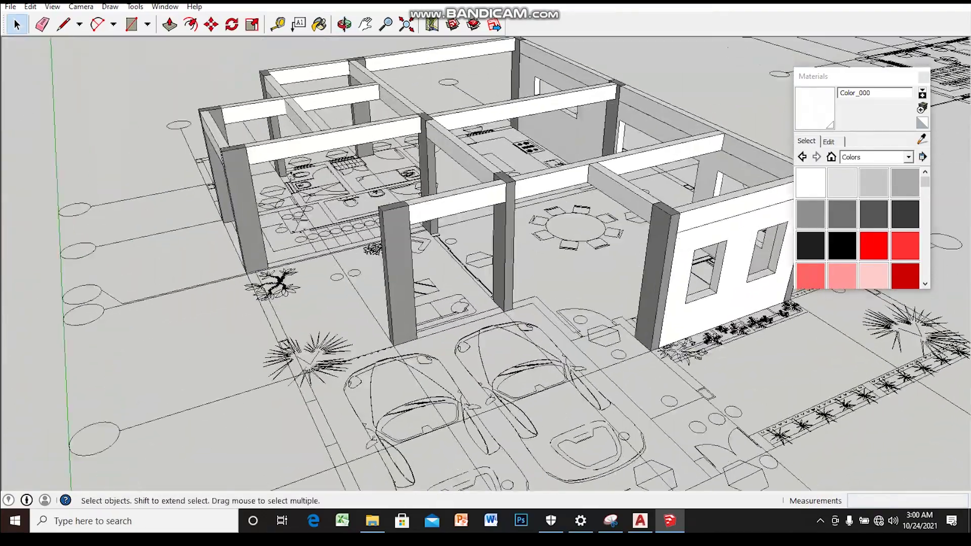
scroll(486, 252, up, 3)
middle_drag(486, 253, 456, 212)
scroll(486, 253, up, 2)
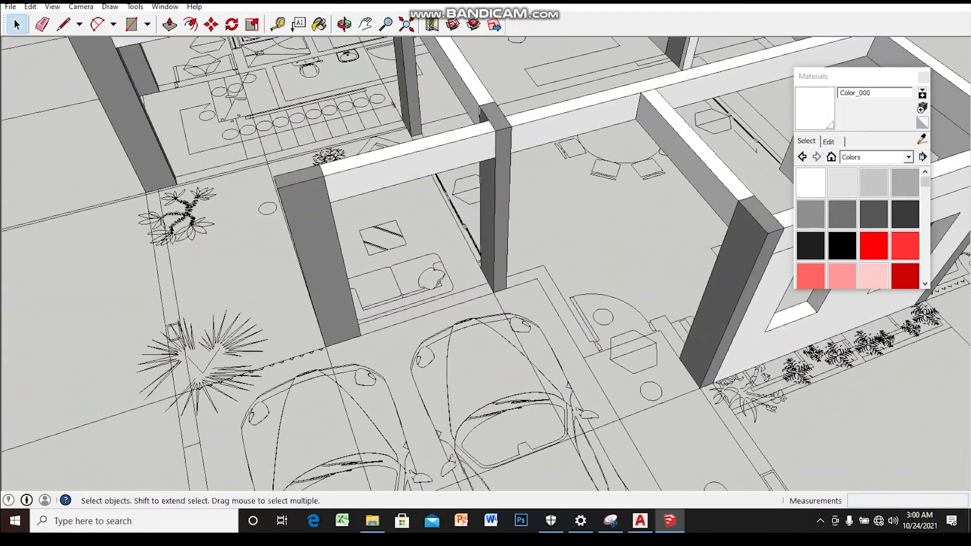
key(r)
scroll(356, 341, up, 2)
- Select the rectangle at the garage opening and move it into position
scroll(356, 341, up, 2)
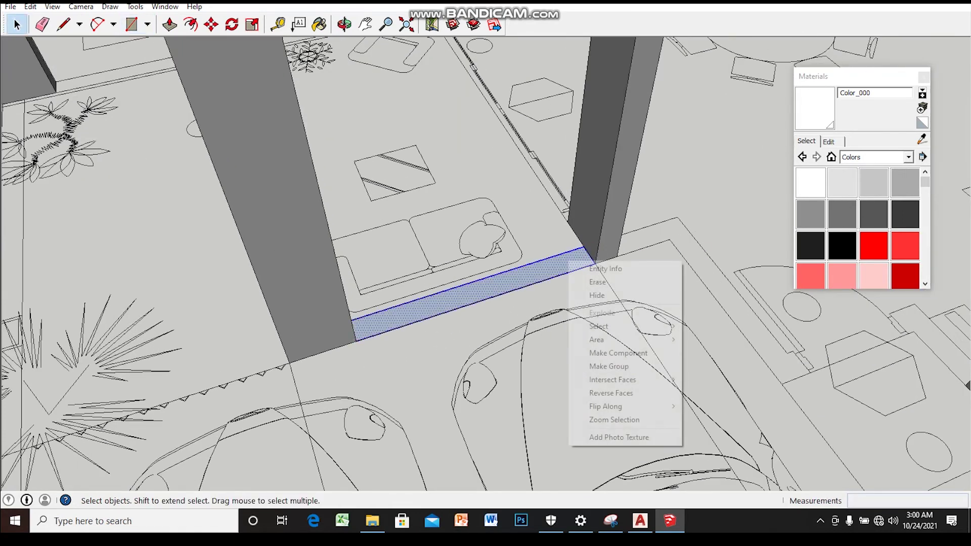
scroll(486, 288, down, 3)
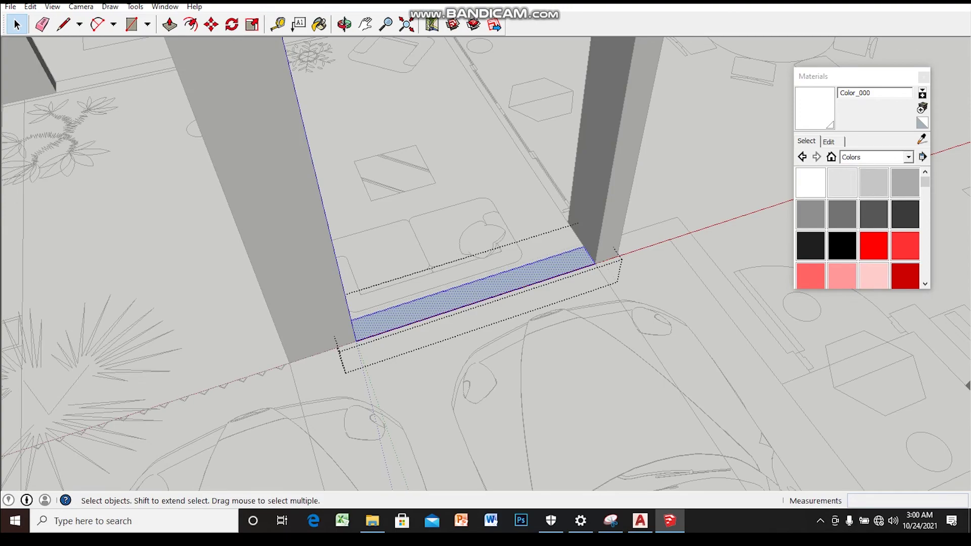
scroll(486, 289, down, 3)
middle_drag(485, 253, 435, 203)
key(space)
click(400, 203)
key(m)
scroll(404, 273, up, 2)
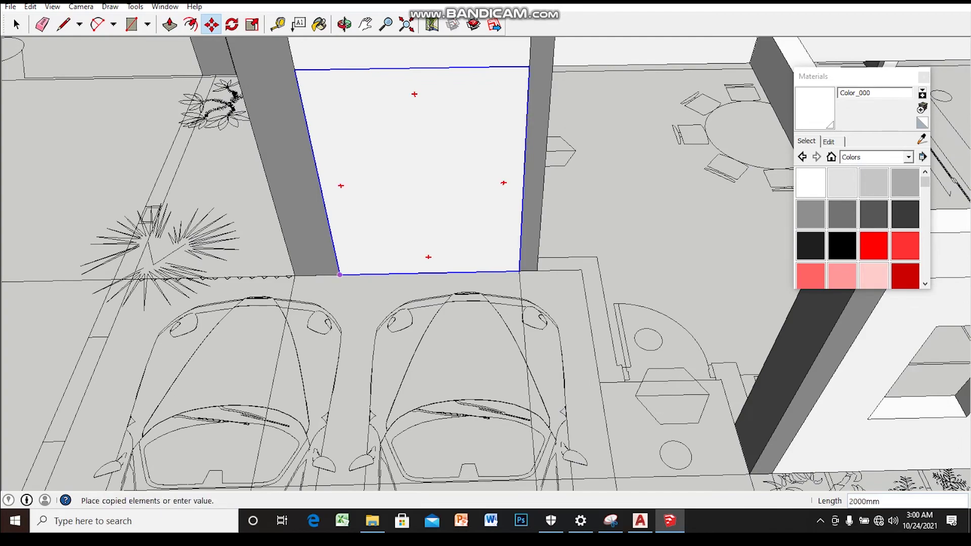
scroll(486, 263, down, 3)
middle_drag(486, 263, 446, 223)
- Push/Pull the rectangle 200mm to form the partition wall
key(Return)
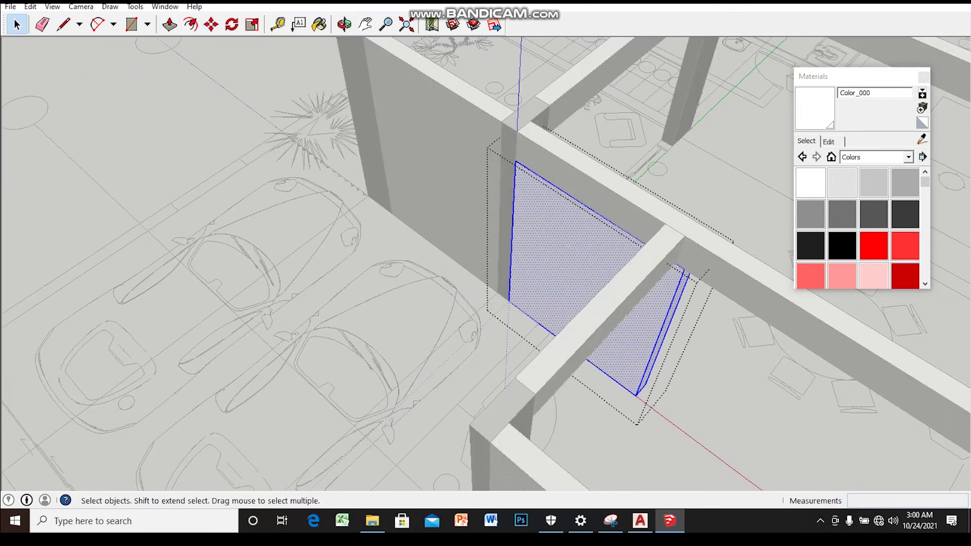
middle_drag(548, 335, 506, 252)
scroll(506, 228, up, 3)
scroll(506, 227, up, 3)
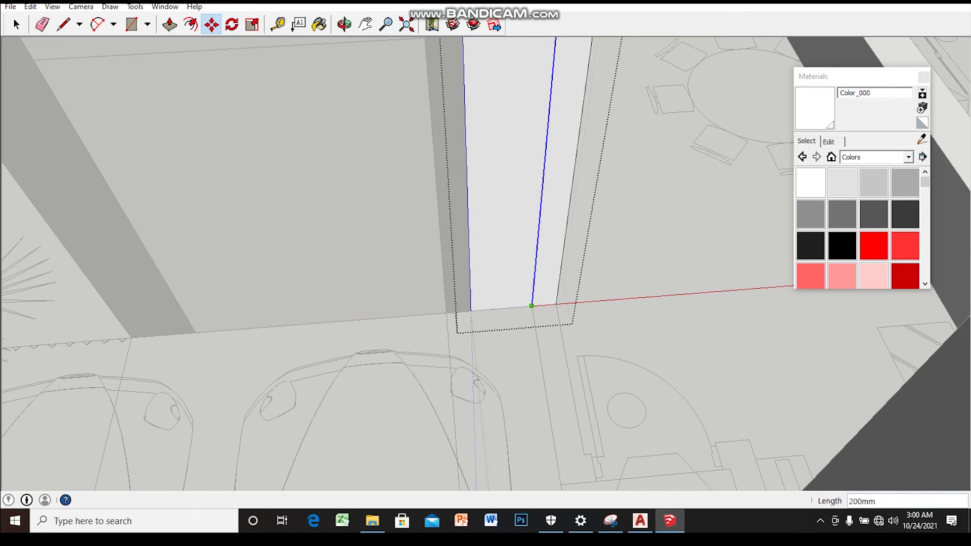
key(p)
middle_drag(506, 253, 480, 228)
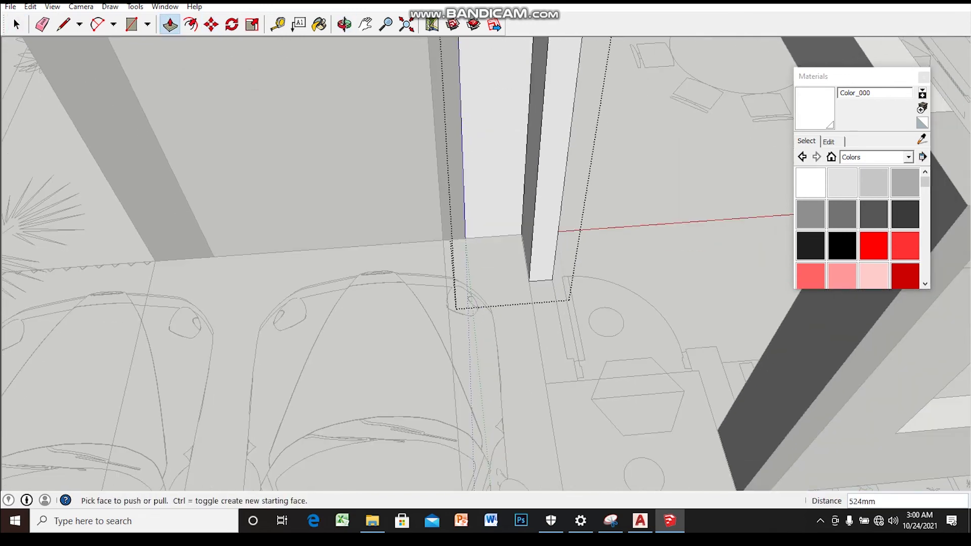
click(543, 417)
middle_drag(543, 416, 485, 354)
scroll(486, 354, up, 3)
middle_drag(486, 252, 435, 244)
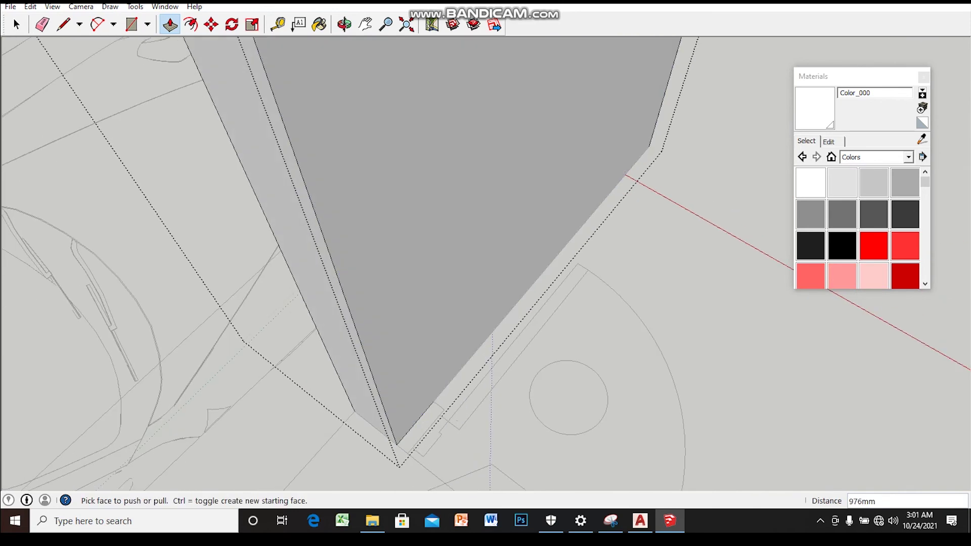
key(space)
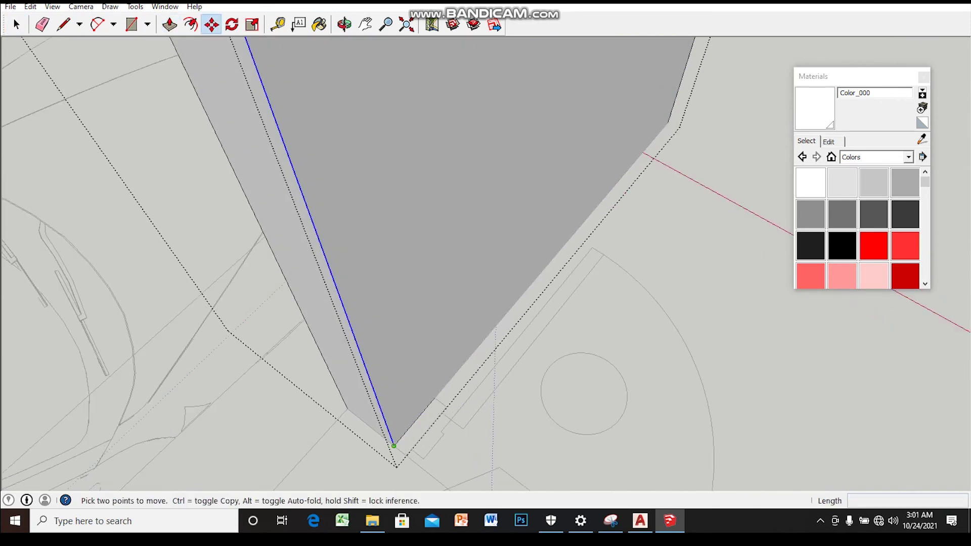
- Inspect the new extrusion and open the partition wall group for editing
key(space)
scroll(434, 397, down, 3)
middle_drag(435, 398, 414, 354)
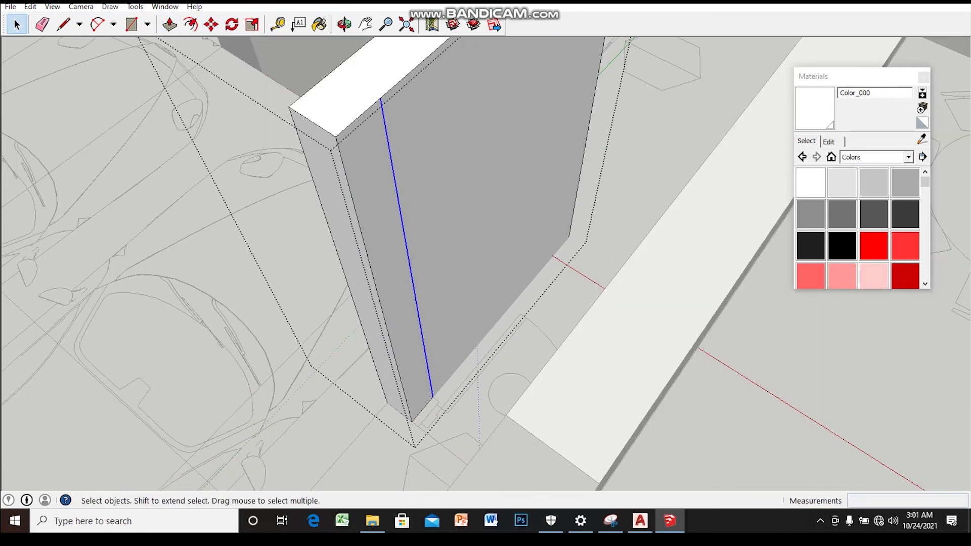
key(p)
scroll(429, 390, down, 2)
middle_drag(430, 390, 441, 422)
scroll(440, 400, up, 2)
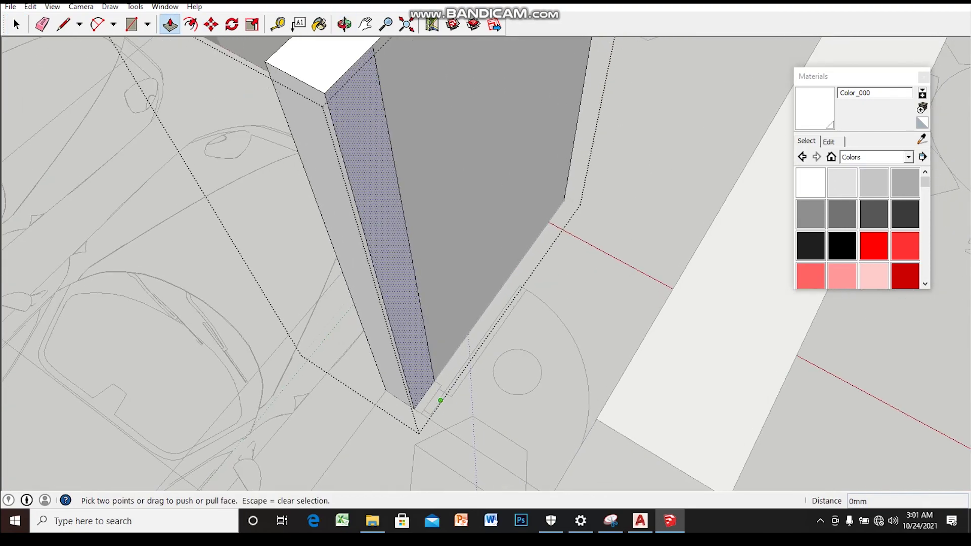
mouse_move(441, 399)
middle_down()
mouse_move(494, 190)
mouse_move(511, 283)
mouse_move(455, 304)
mouse_move(486, 264)
middle_up()
key(space)
scroll(495, 191, up, 3)
scroll(495, 190, up, 2)
scroll(486, 263, up, 3)
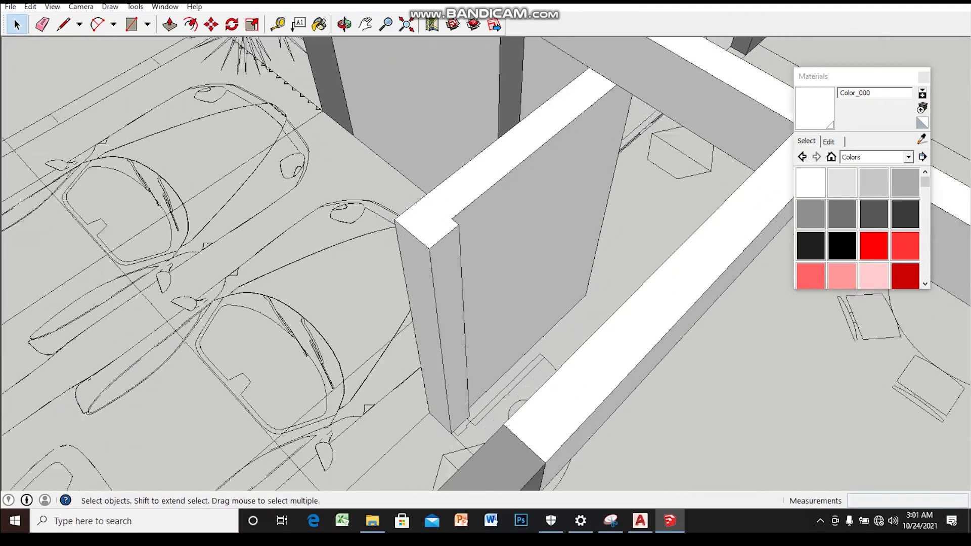
double_click(532, 227)
scroll(531, 228, up, 3)
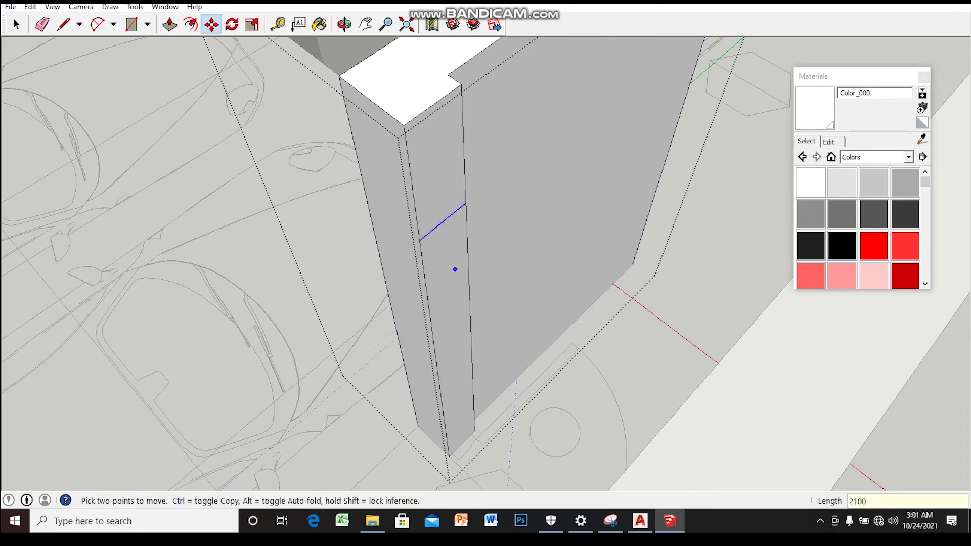
- Select the upper part of the narrow wall face and inspect the wall corner
click(430, 162)
middle_drag(430, 161, 440, 182)
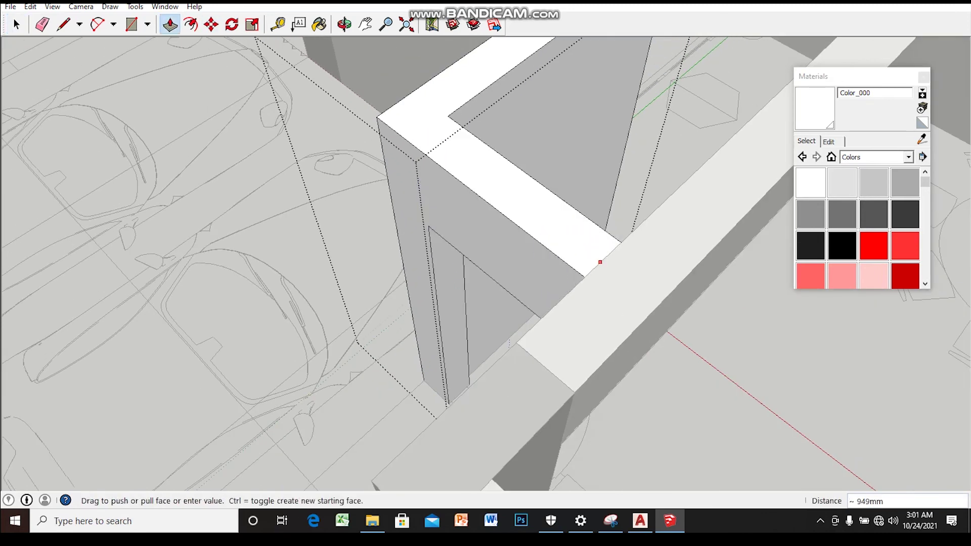
mouse_move(621, 241)
middle_down()
mouse_move(577, 215)
mouse_move(465, 284)
mouse_move(455, 273)
mouse_move(374, 294)
middle_up()
scroll(582, 222, up, 3)
middle_drag(455, 177, 463, 175)
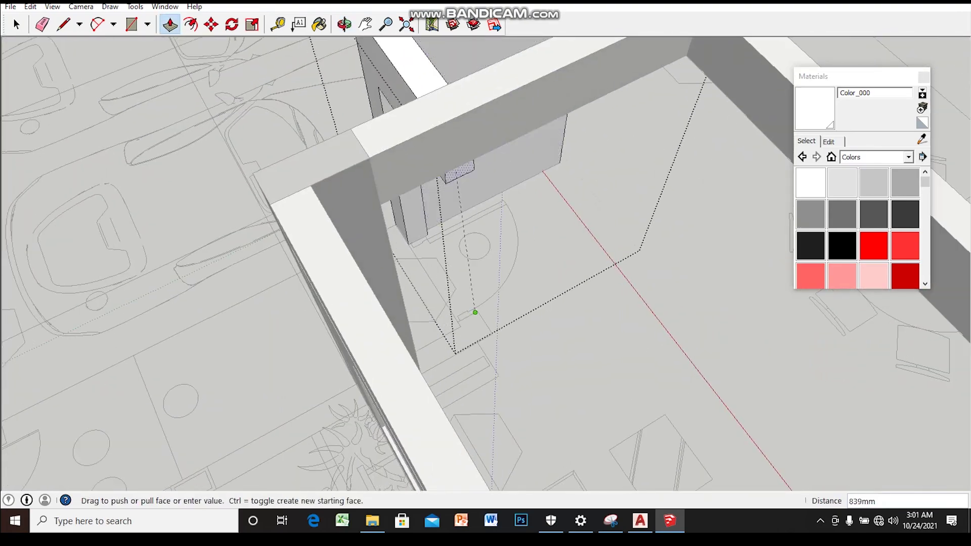
middle_drag(465, 349, 425, 329)
scroll(536, 218, up, 3)
key(space)
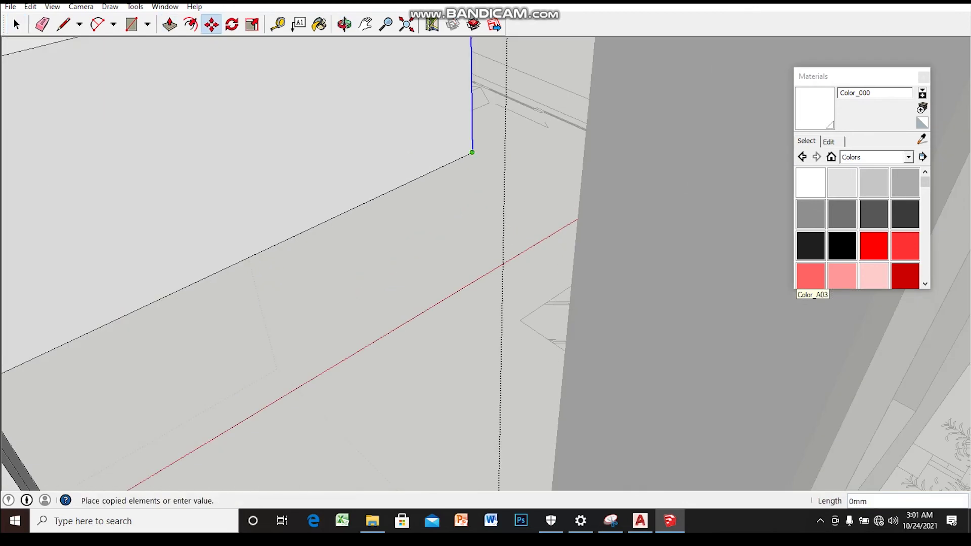
scroll(486, 263, down, 5)
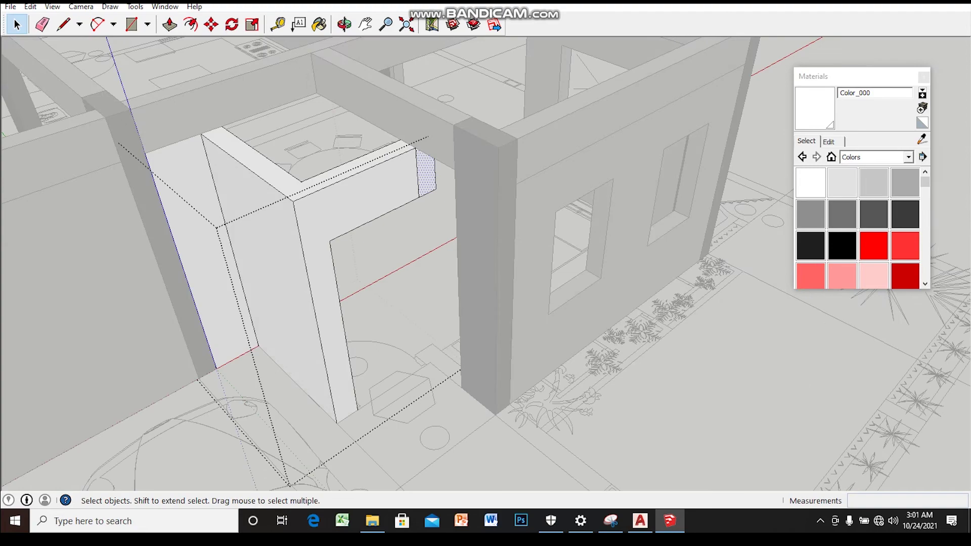
scroll(487, 264, down, 2)
scroll(425, 183, up, 2)
- Push the small hatched face and draw a line outlining the doorway near the beam
click(427, 191)
scroll(431, 199, up, 3)
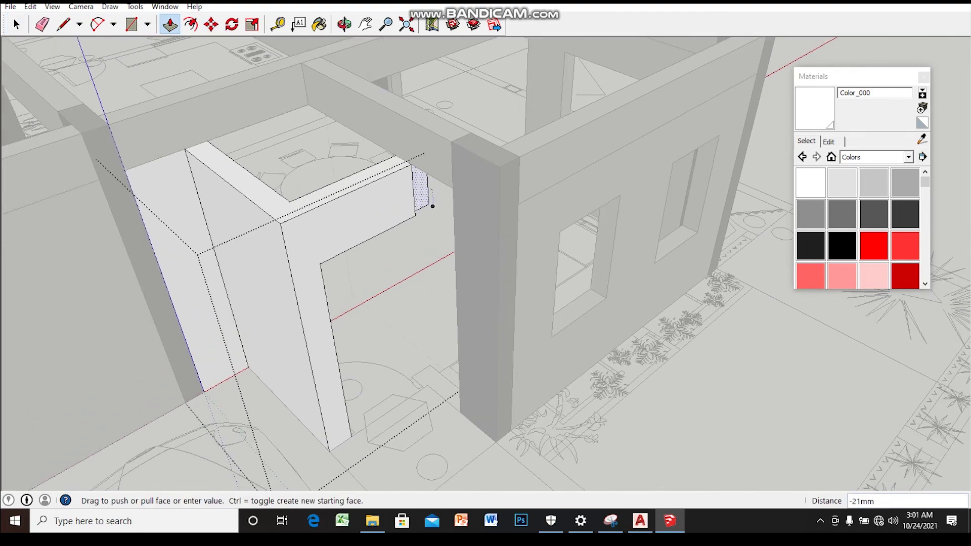
middle_drag(432, 206, 328, 218)
middle_drag(472, 176, 425, 169)
key(l)
scroll(421, 169, up, 3)
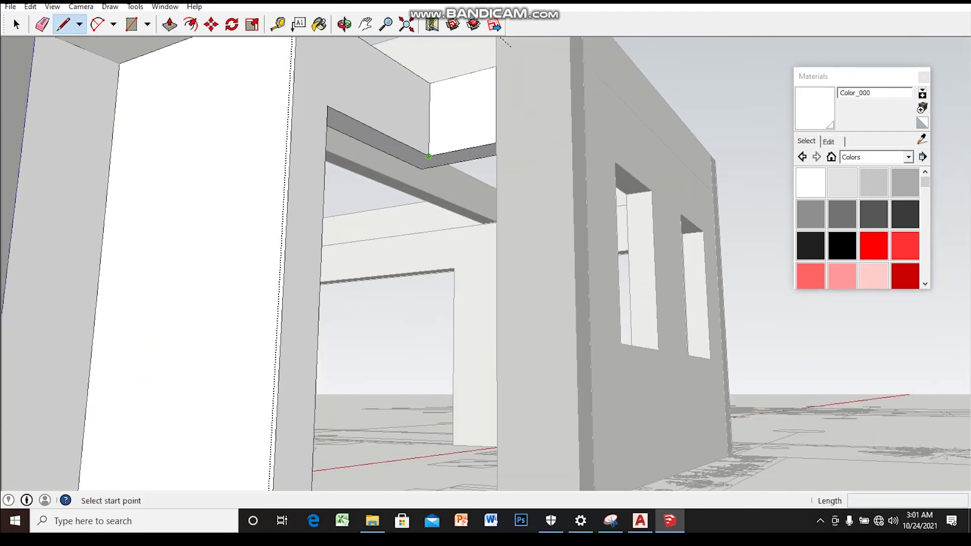
middle_drag(429, 156, 422, 215)
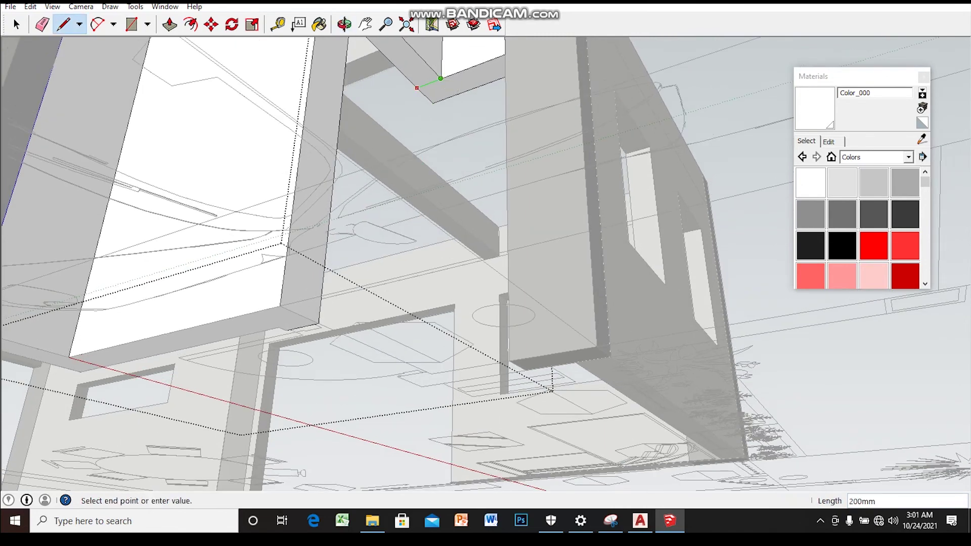
- Push/Pull the hatched and bottom faces to open the doorway and meet the neighbouring wall
key(p)
click(471, 74)
mouse_move(422, 215)
middle_down()
mouse_move(385, 223)
mouse_move(405, 208)
mouse_move(476, 227)
mouse_move(426, 248)
mouse_move(431, 203)
middle_up()
click(478, 274)
click(430, 203)
mouse_move(442, 303)
middle_down()
mouse_move(405, 247)
mouse_move(415, 237)
mouse_move(404, 218)
mouse_move(380, 197)
middle_up()
- Try copying the selected beam from an eye-level view of the walls, then cancel the move
scroll(486, 264, down, 3)
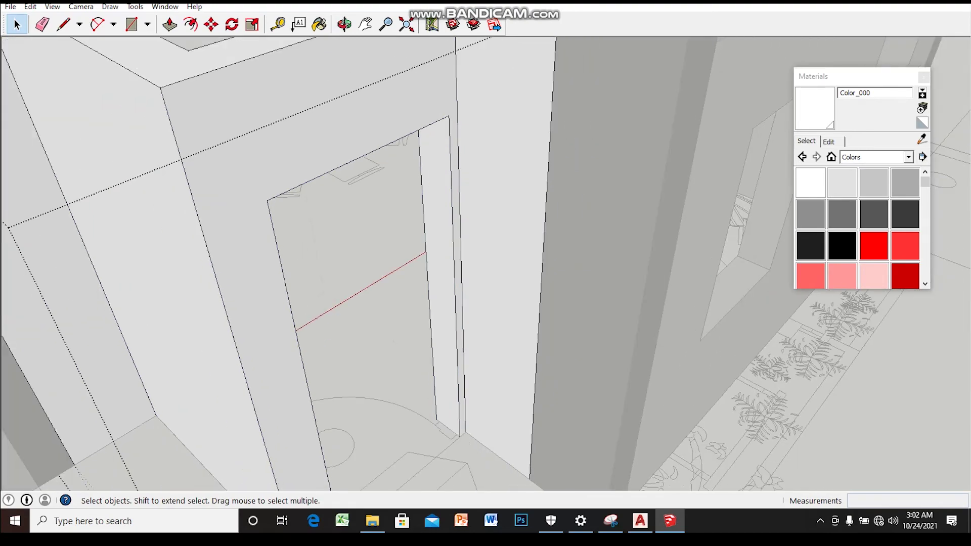
scroll(486, 263, down, 3)
scroll(486, 263, down, 3)
scroll(486, 263, down, 2)
mouse_move(486, 253)
middle_down()
mouse_move(455, 334)
mouse_move(480, 248)
middle_up()
scroll(487, 264, up, 2)
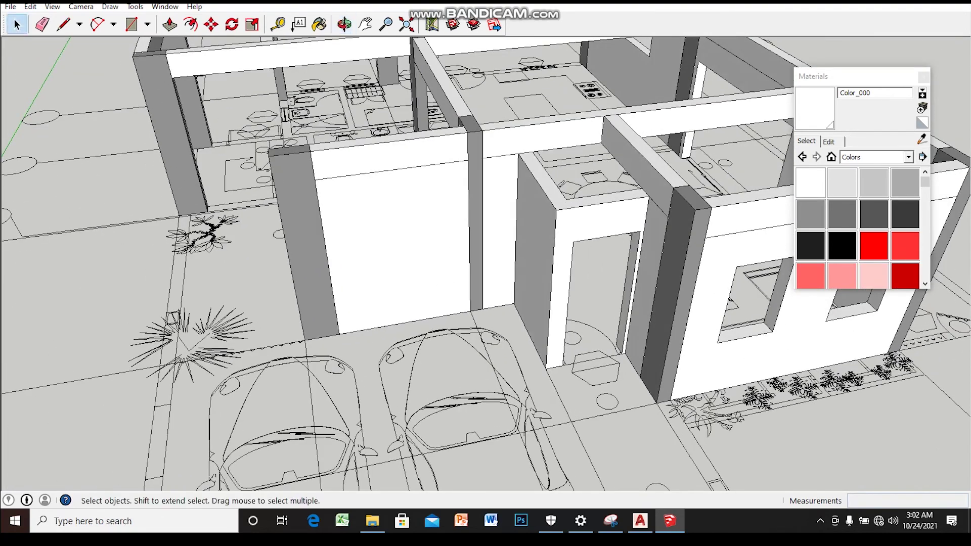
scroll(486, 264, down, 3)
middle_drag(486, 253, 471, 284)
scroll(487, 264, up, 2)
scroll(486, 263, up, 4)
key(m)
scroll(630, 131, up, 1)
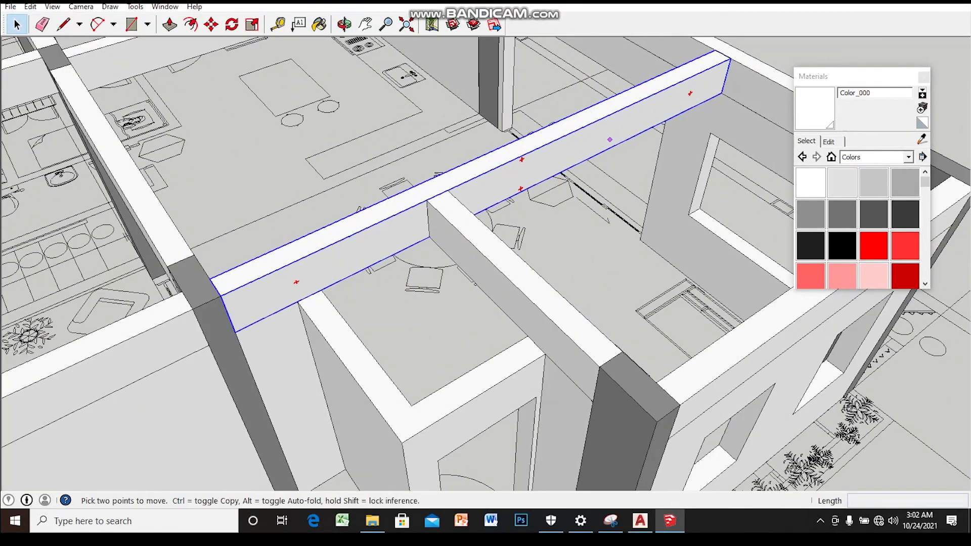
scroll(630, 131, up, 1)
click(742, 51)
key(ctrl)
middle_drag(742, 51, 550, 337)
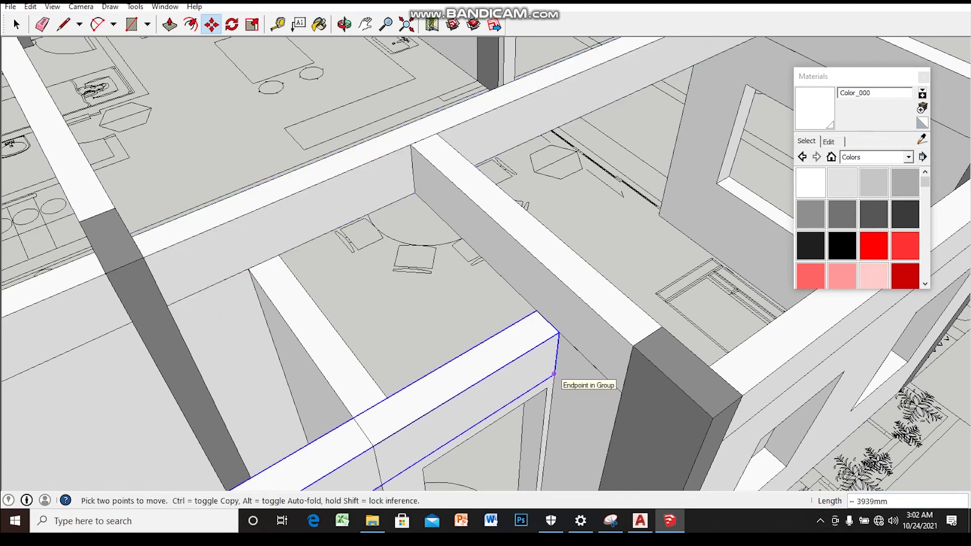
key(space)
- Open the beam group and shorten it to a short block beside the right column
mouse_move(485, 263)
middle_down()
mouse_move(537, 252)
mouse_move(507, 243)
middle_up()
key(Return)
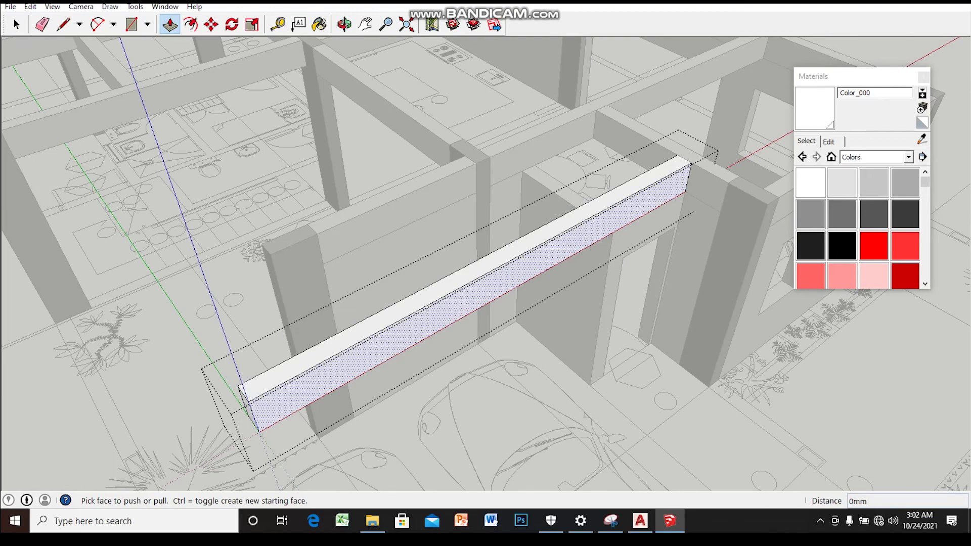
drag(349, 364, 588, 264)
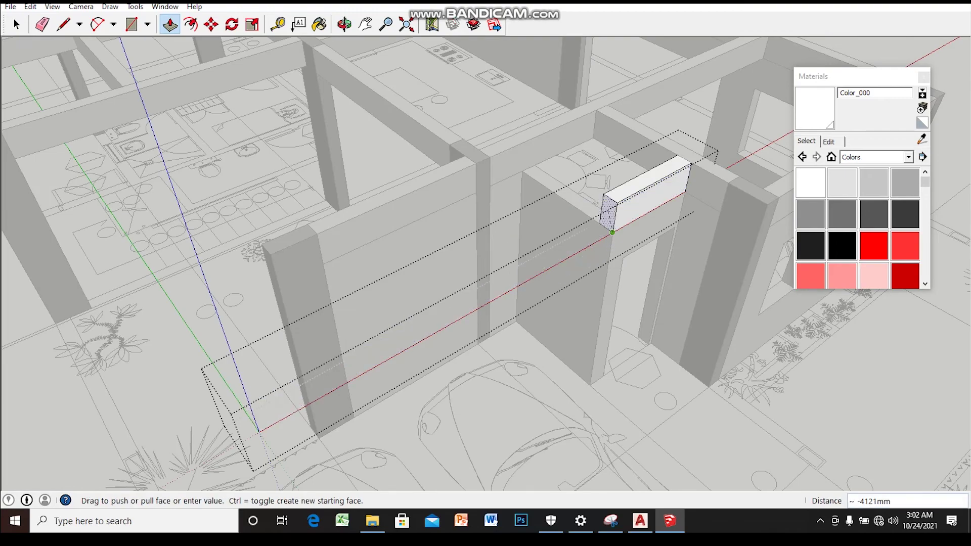
middle_drag(486, 264, 526, 234)
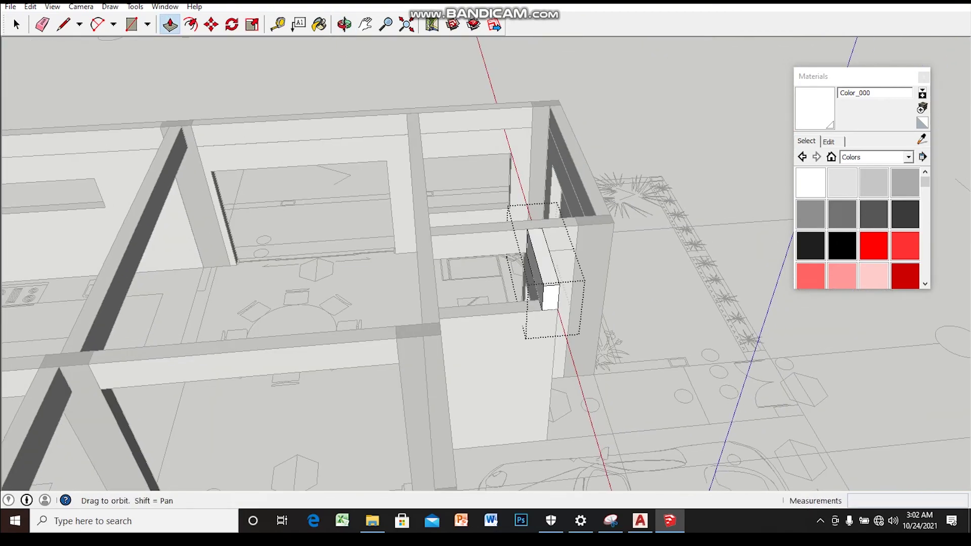
scroll(625, 233, up, 3)
scroll(624, 233, up, 3)
key(space)
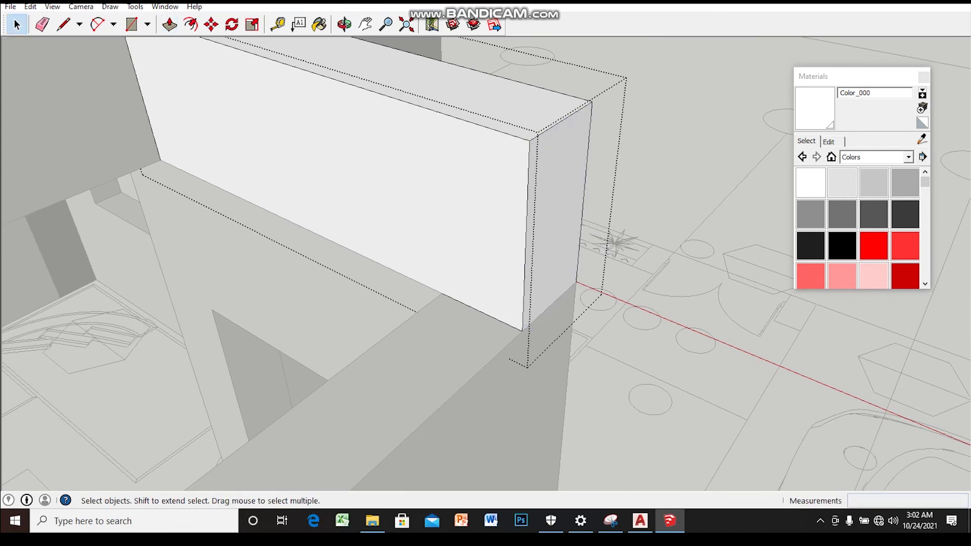
- Extend the wall block's end face 1300mm so it meets the adjoining column
click(520, 243)
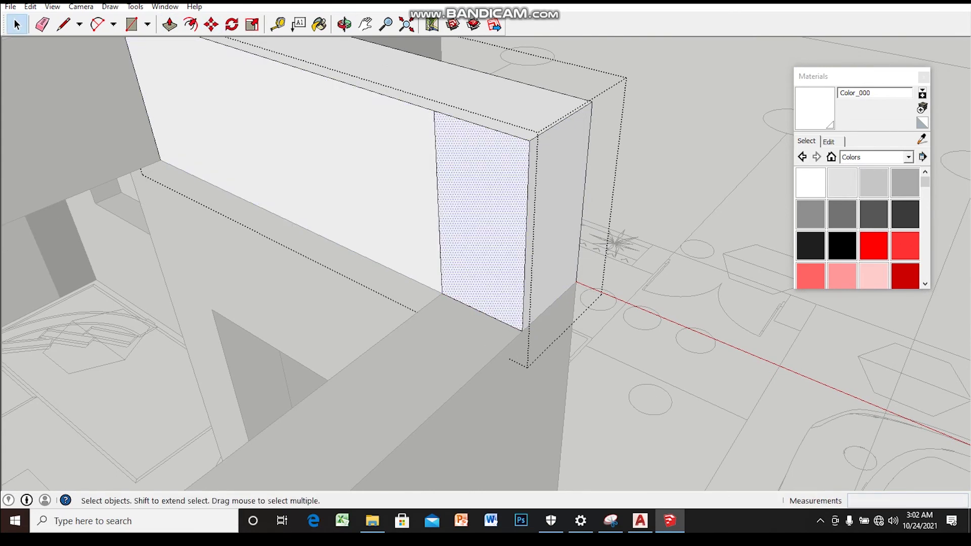
scroll(521, 206, down, 5)
middle_drag(521, 208, 496, 234)
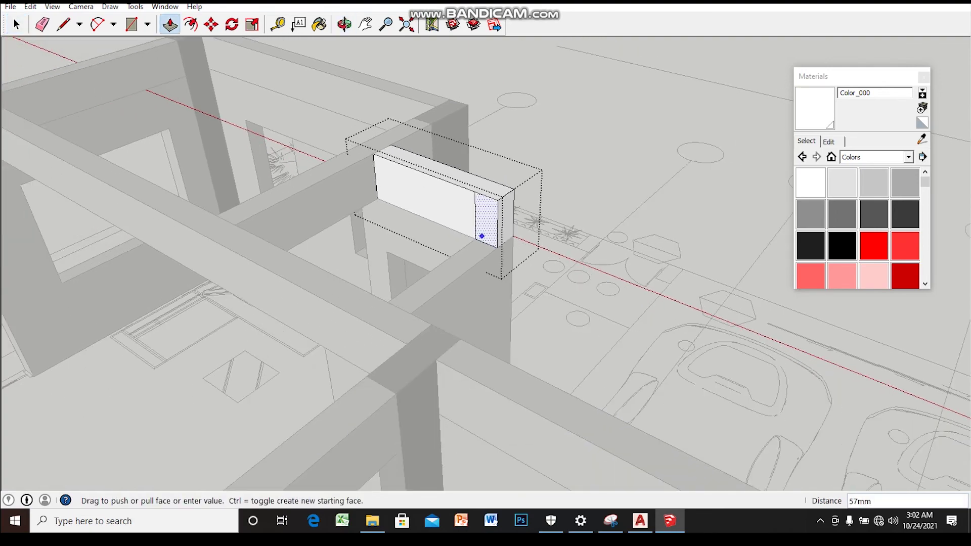
mouse_move(372, 294)
middle_down()
mouse_move(354, 263)
mouse_move(420, 234)
mouse_move(419, 213)
mouse_move(435, 242)
mouse_move(516, 230)
middle_up()
scroll(420, 203, up, 5)
key(space)
scroll(419, 253, down, 3)
scroll(420, 252, down, 5)
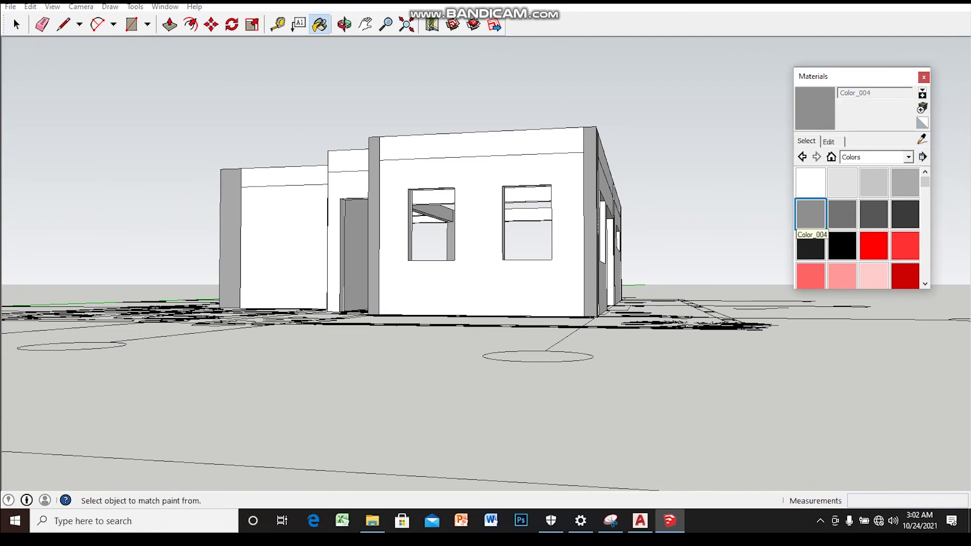
middle_drag(474, 231, 506, 283)
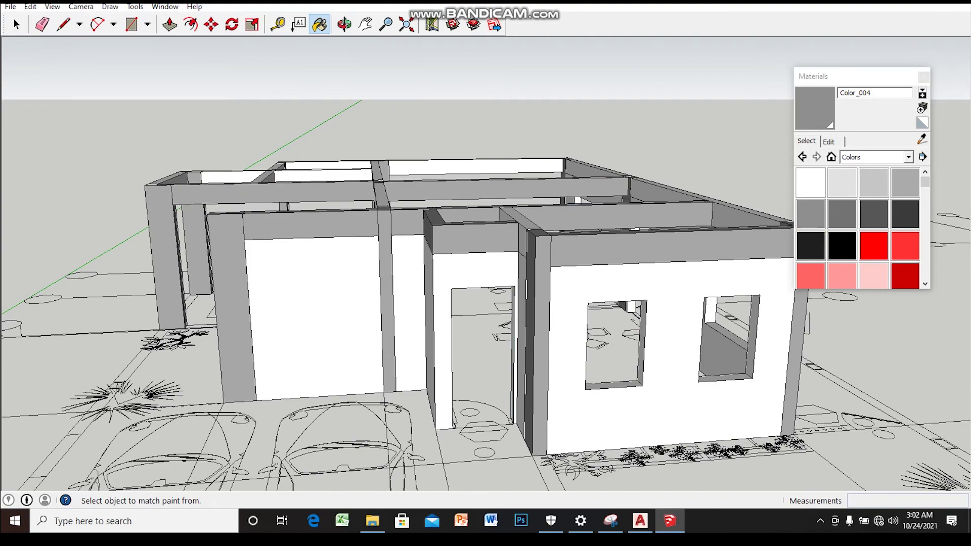
mouse_move(506, 283)
middle_down()
mouse_move(607, 288)
mouse_move(537, 248)
mouse_move(374, 258)
middle_up()
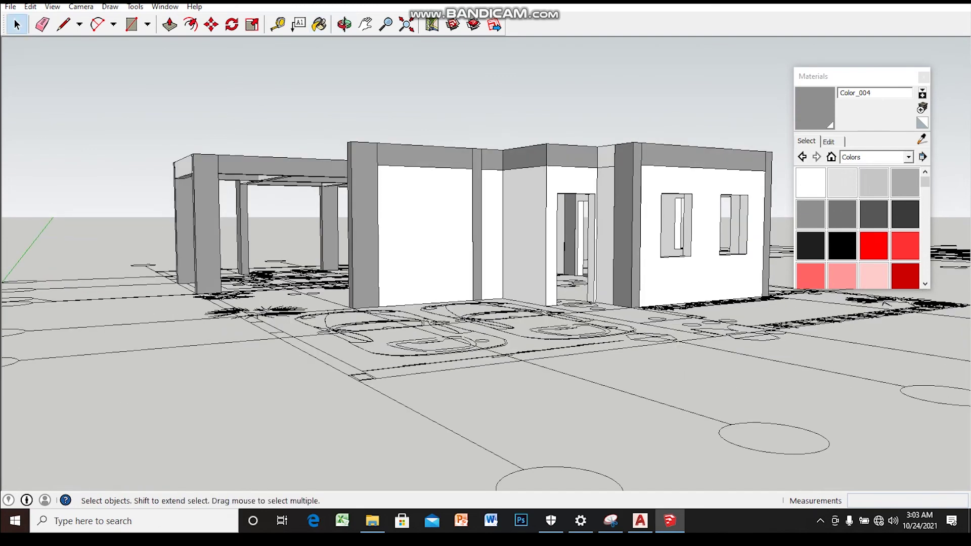
scroll(486, 253, down, 3)
mouse_move(374, 258)
middle_down()
mouse_move(496, 237)
mouse_move(466, 243)
mouse_move(445, 233)
mouse_move(476, 313)
middle_up()
scroll(486, 252, up, 3)
scroll(485, 253, up, 3)
scroll(485, 253, down, 3)
scroll(486, 253, down, 2)
scroll(486, 252, up, 2)
middle_drag(486, 253, 495, 294)
scroll(486, 252, down, 3)
middle_drag(485, 253, 510, 273)
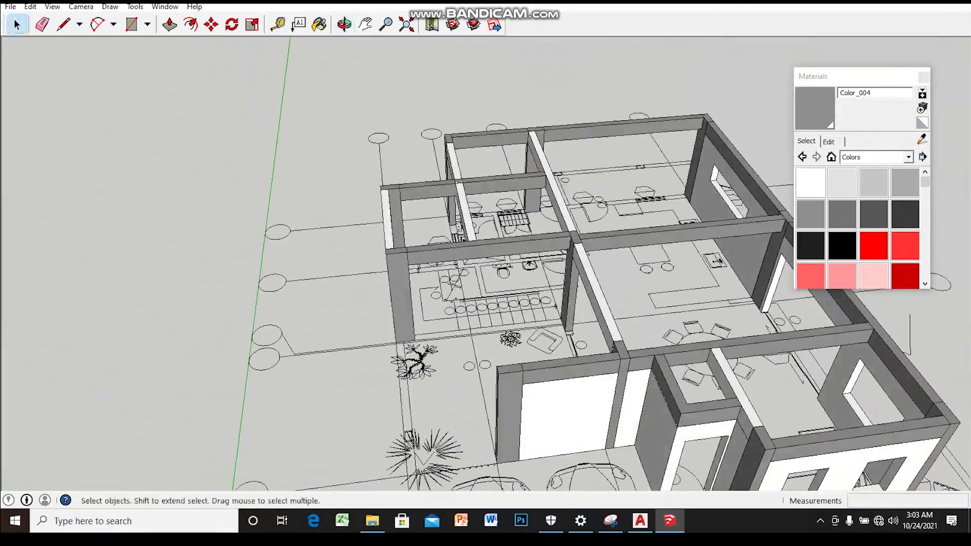
scroll(486, 253, up, 4)
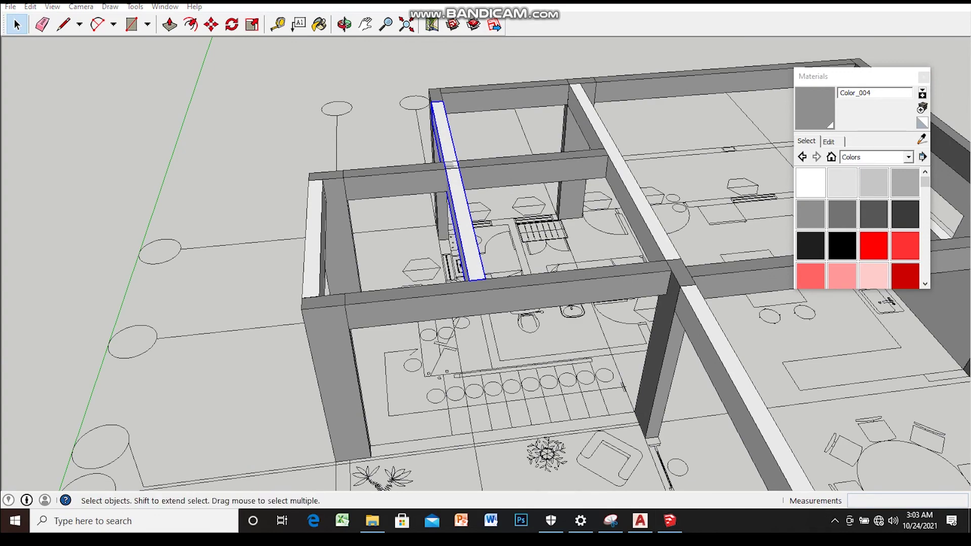
- Trim the beam end with Push/Pull
scroll(465, 173, down, 2)
scroll(507, 243, up, 1)
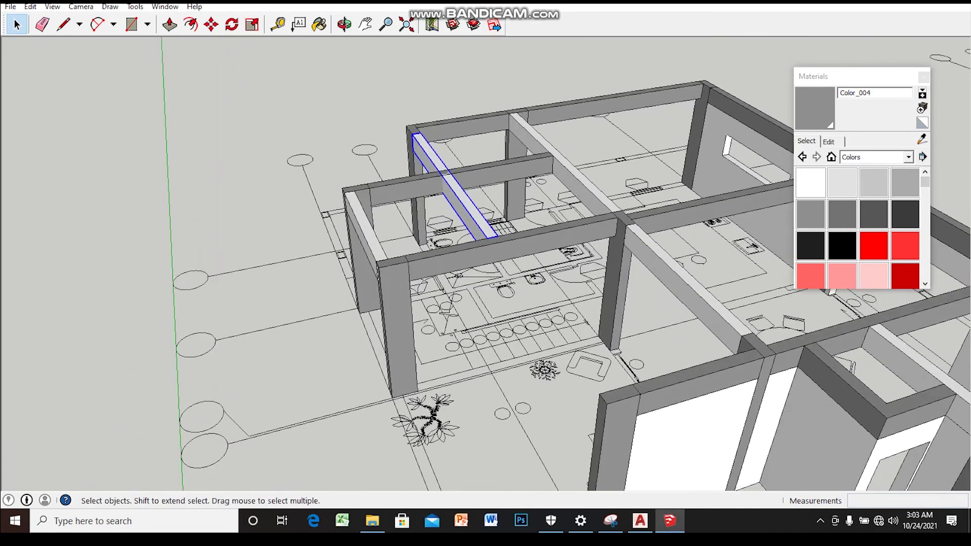
scroll(506, 243, up, 2)
scroll(506, 243, up, 2)
key(p)
scroll(456, 237, up, 2)
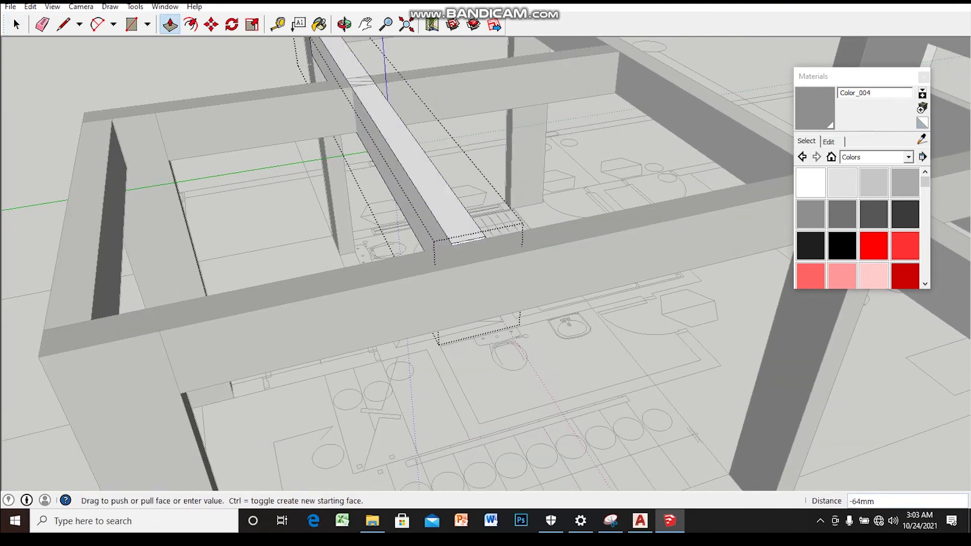
middle_drag(455, 238, 446, 324)
key(space)
scroll(456, 253, down, 2)
scroll(455, 253, down, 1)
- Raise the floor rectangle between the columns into a 2600mm-high wall
mouse_move(456, 253)
middle_down()
mouse_move(445, 191)
mouse_move(455, 284)
mouse_move(456, 233)
mouse_move(476, 238)
mouse_move(476, 268)
mouse_move(456, 283)
mouse_move(476, 324)
middle_up()
mouse_move(455, 253)
middle_down()
mouse_move(492, 167)
mouse_move(455, 283)
mouse_move(465, 313)
middle_up()
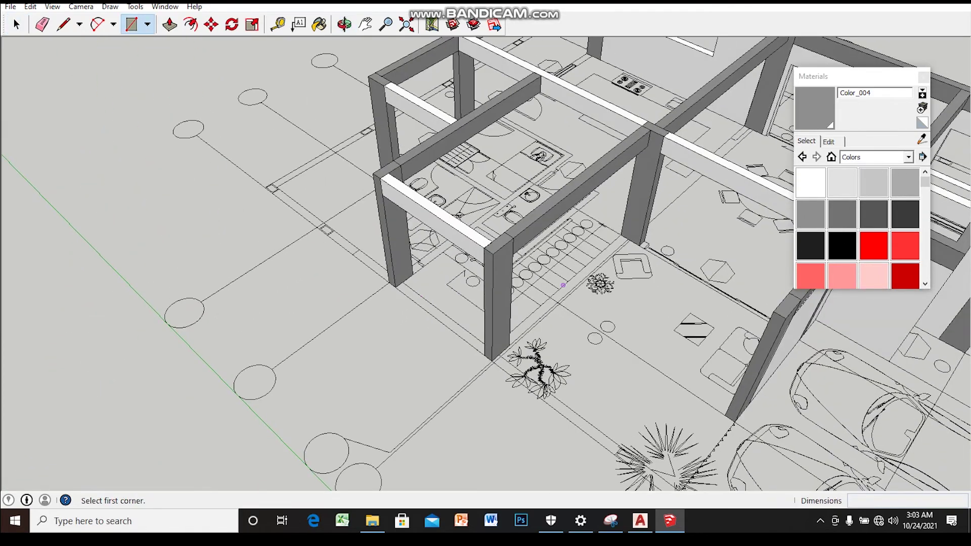
scroll(551, 297, up, 3)
scroll(653, 203, up, 3)
middle_drag(486, 263, 486, 228)
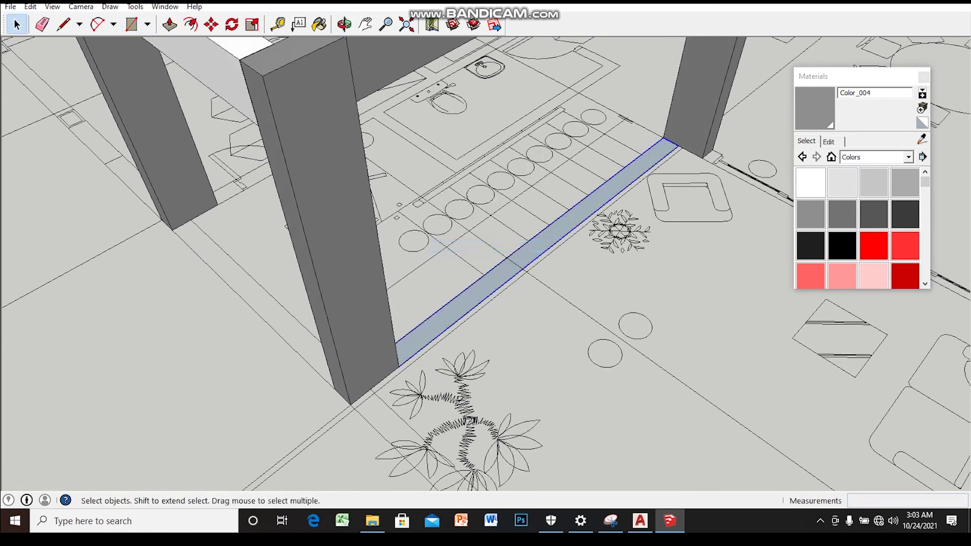
scroll(490, 287, down, 3)
key(p)
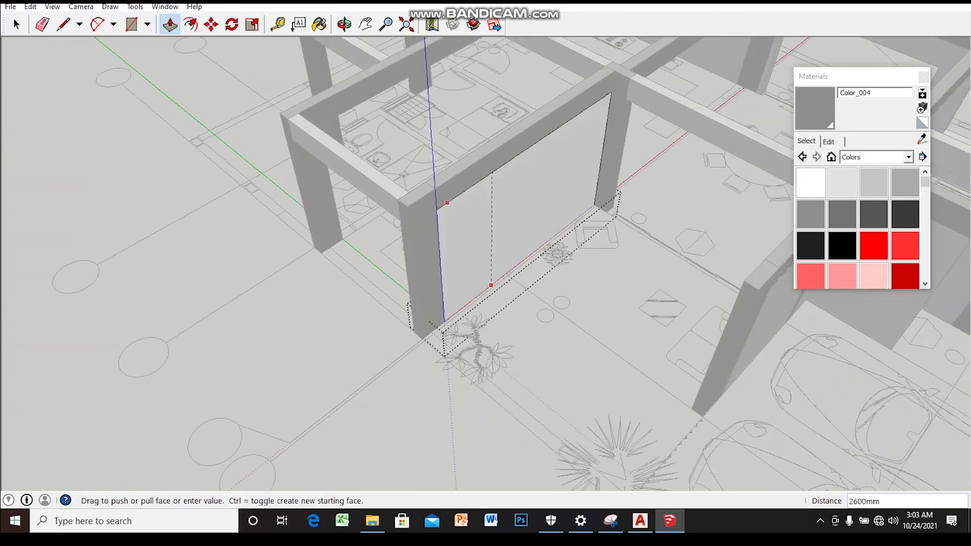
click(446, 256)
key(space)
scroll(456, 253, up, 3)
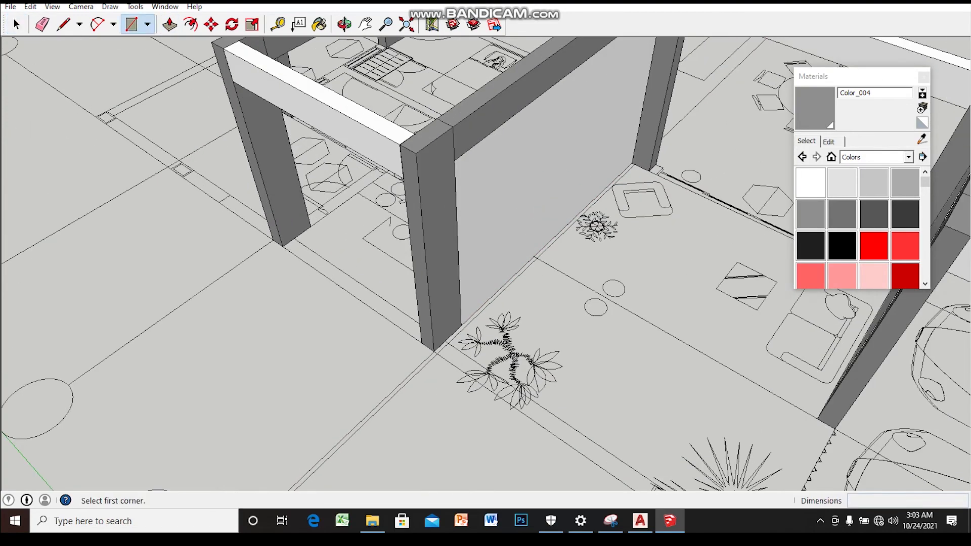
scroll(304, 242, up, 2)
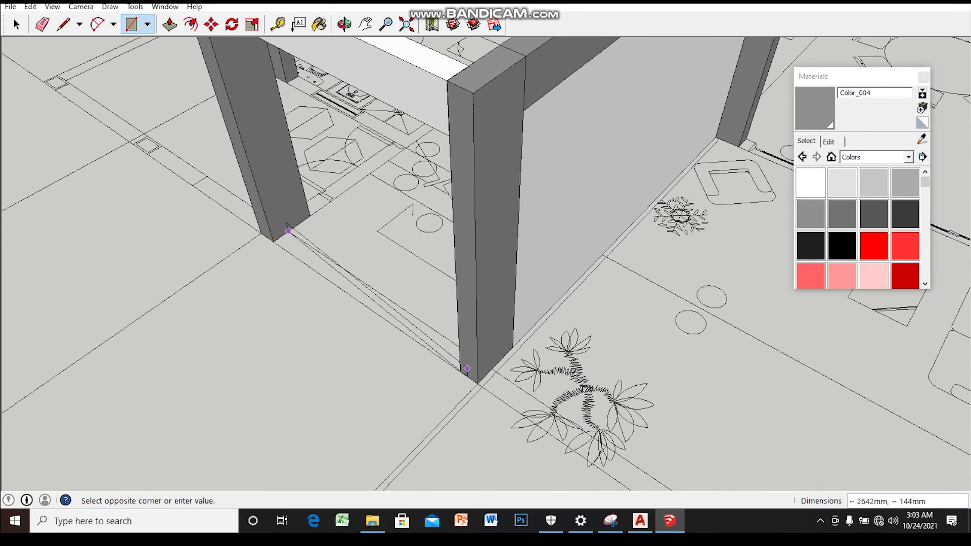
- Group the 2642mm base strip and pull it up into a full-height infill wall
key(space)
right_click(443, 342)
click(473, 261)
double_click(367, 301)
key(p)
click(367, 304)
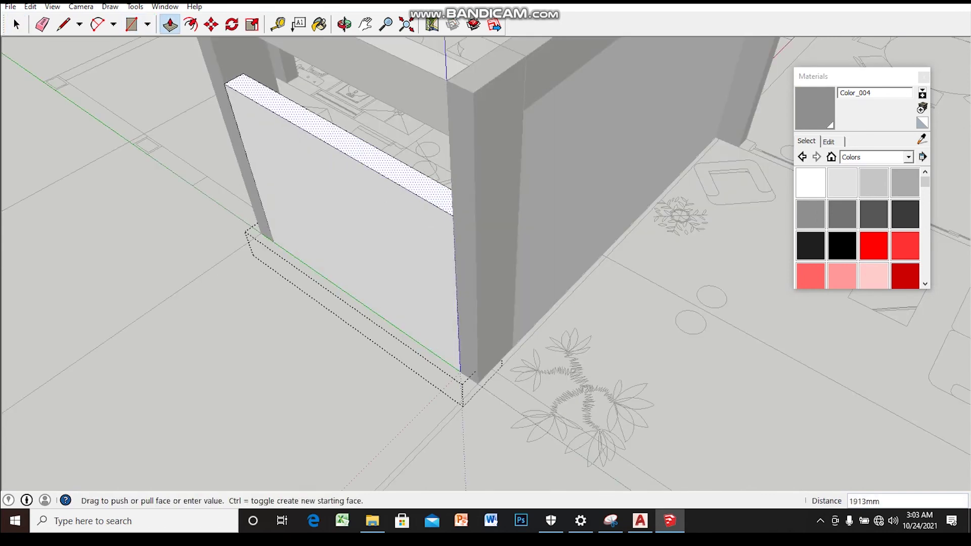
click(455, 139)
mouse_move(456, 139)
middle_down()
mouse_move(450, 185)
mouse_move(486, 203)
mouse_move(466, 222)
mouse_move(455, 213)
mouse_move(455, 264)
middle_up()
key(space)
scroll(449, 185, down, 3)
scroll(456, 212, up, 3)
scroll(600, 238, up, 2)
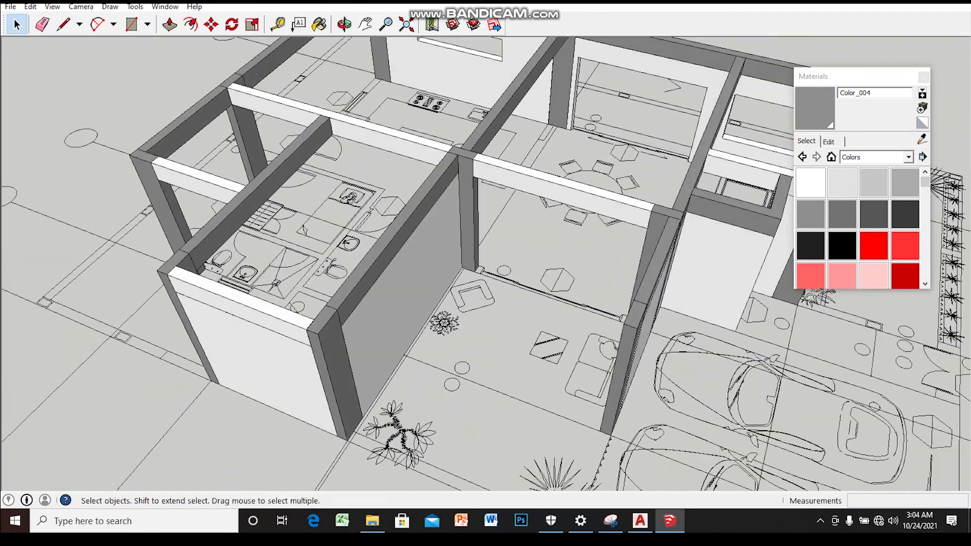
- Make the small corner face in the middle room into a group
scroll(600, 238, up, 3)
middle_drag(486, 264, 446, 294)
scroll(486, 264, up, 2)
key(r)
scroll(485, 264, up, 2)
scroll(386, 276, up, 2)
scroll(387, 275, up, 2)
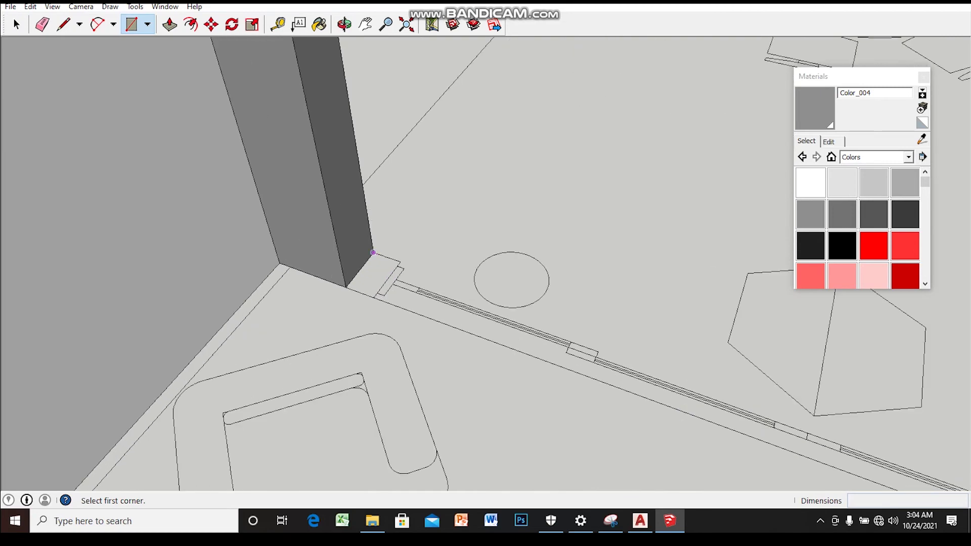
right_click(373, 283)
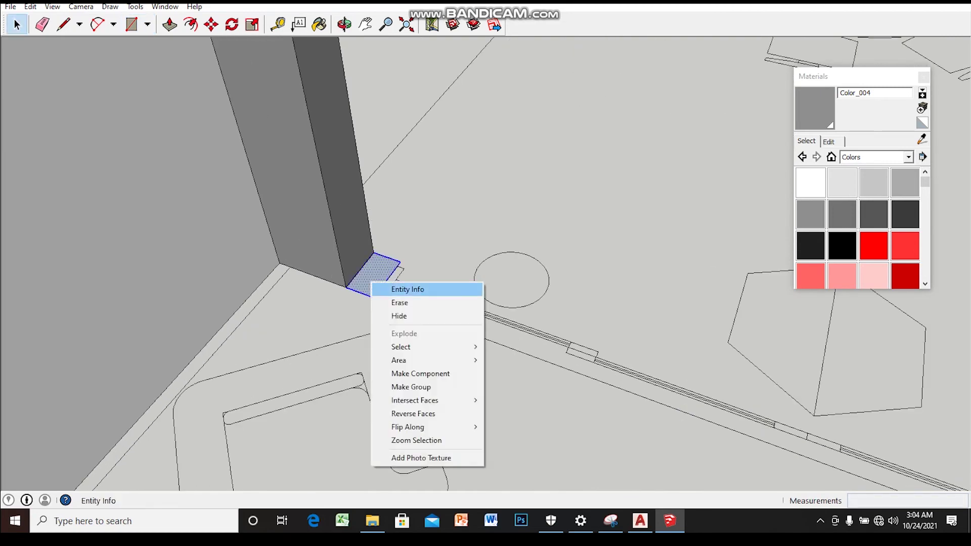
click(410, 387)
scroll(385, 283, down, 2)
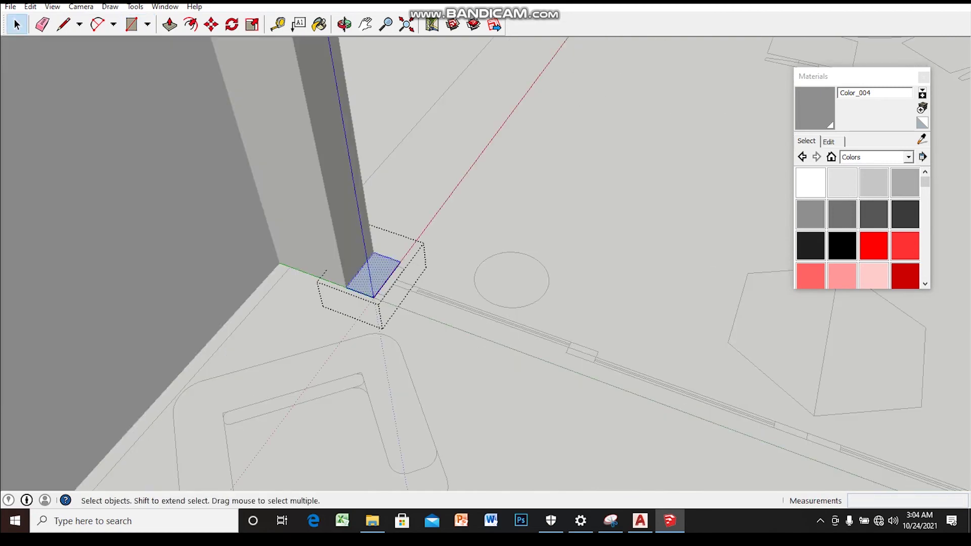
scroll(389, 289, down, 2)
scroll(395, 293, down, 2)
- Orbit around the grouped column base and the thin column beside the wall
key(p)
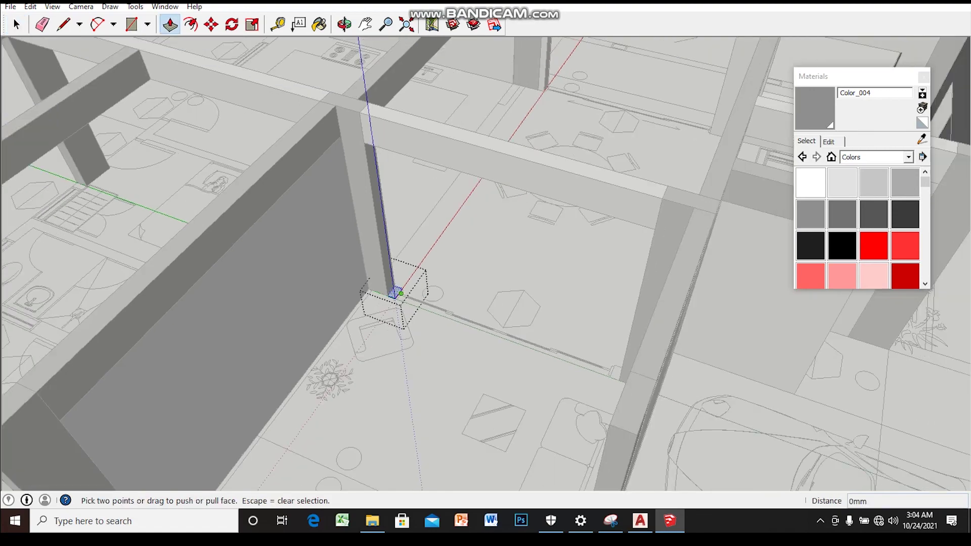
middle_drag(372, 193, 415, 375)
scroll(394, 304, up, 2)
scroll(421, 390, up, 2)
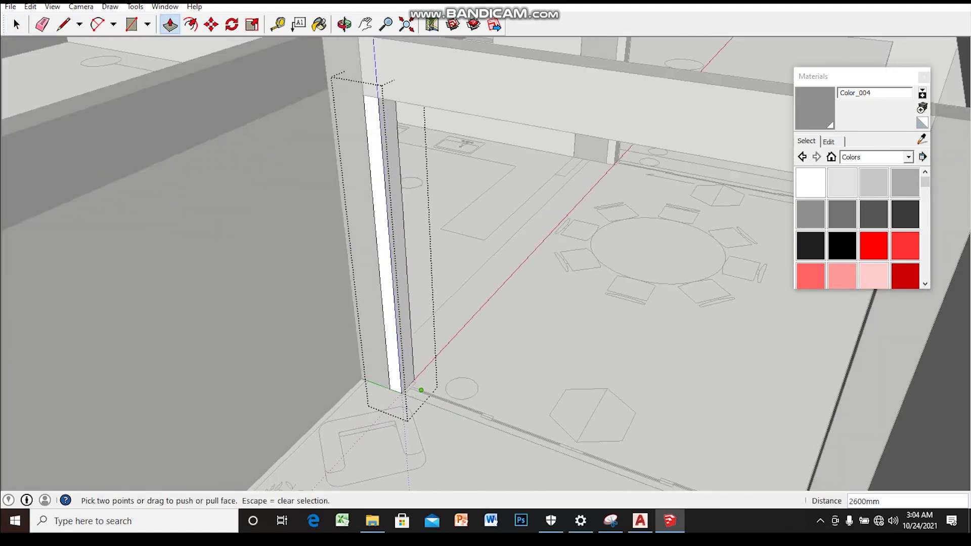
scroll(422, 390, up, 2)
key(space)
scroll(397, 382, up, 1)
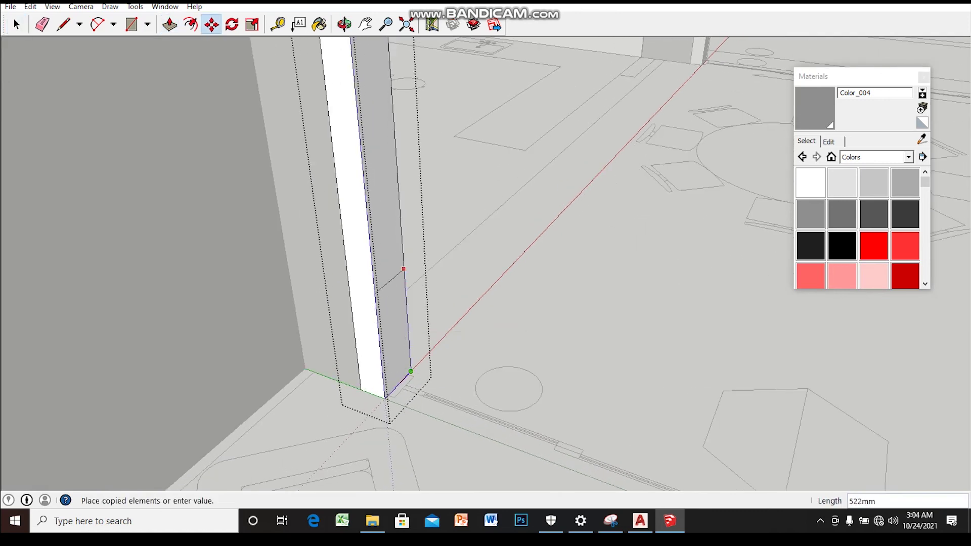
mouse_move(411, 268)
middle_down()
mouse_move(395, 283)
mouse_move(368, 200)
middle_up()
key(space)
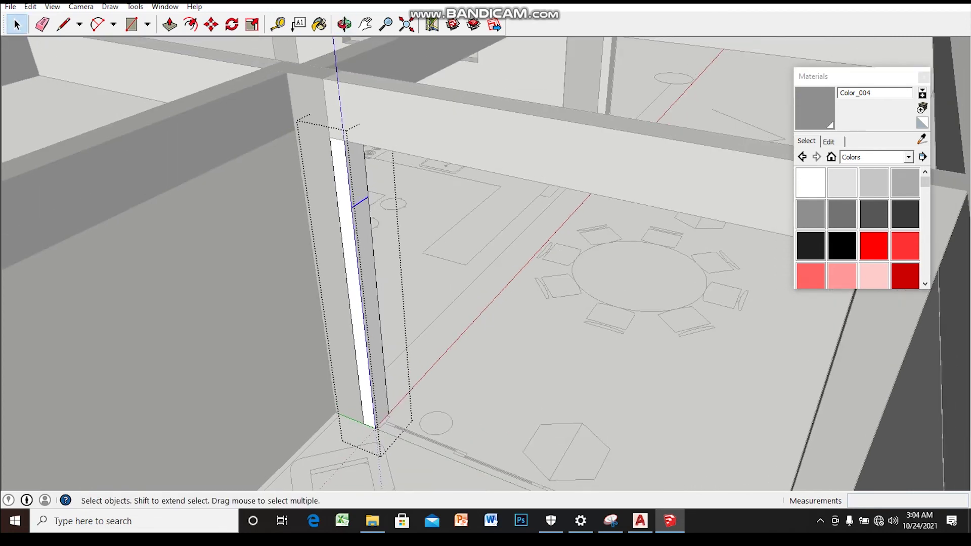
scroll(350, 175, down, 2)
- Push the wall face through beneath the beam to open the doorway
key(p)
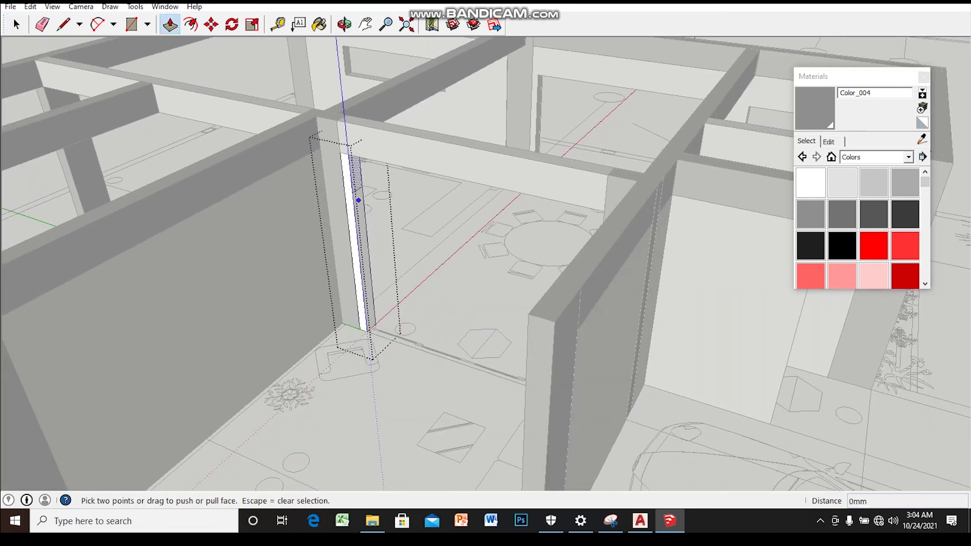
click(361, 177)
middle_drag(604, 211, 495, 222)
scroll(526, 222, up, 5)
scroll(527, 222, up, 3)
scroll(526, 222, down, 5)
scroll(507, 228, down, 2)
scroll(507, 228, up, 3)
scroll(496, 222, up, 2)
scroll(496, 222, up, 3)
key(space)
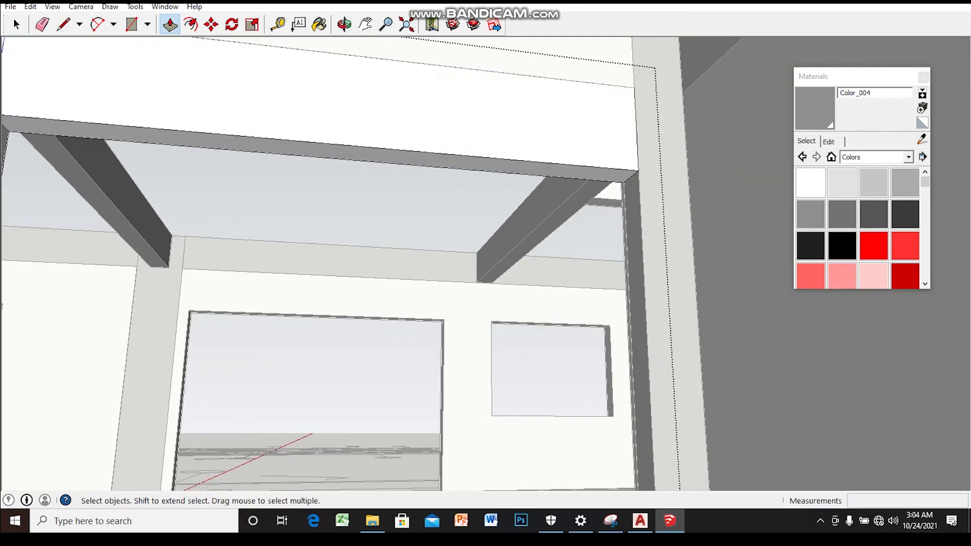
- Orbit out to inspect the opening and the whole house frame
key(m)
scroll(645, 174, up, 3)
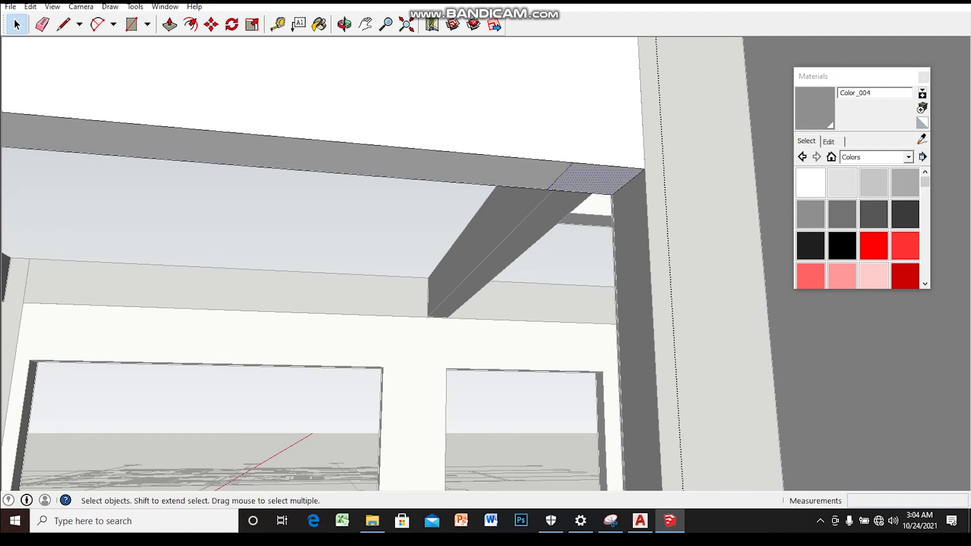
scroll(486, 263, down, 3)
scroll(486, 264, down, 3)
middle_drag(487, 263, 425, 228)
scroll(405, 253, up, 2)
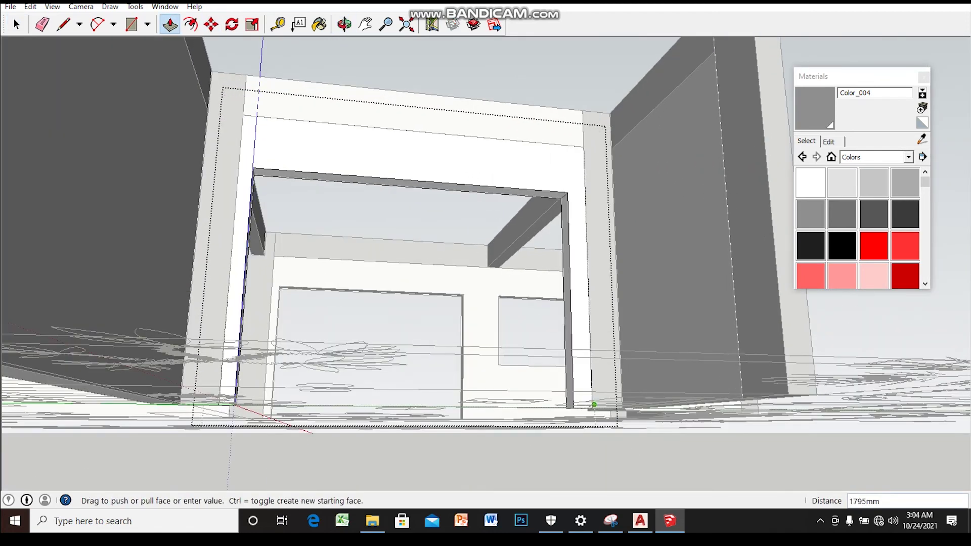
middle_drag(592, 408, 537, 384)
scroll(536, 354, up, 3)
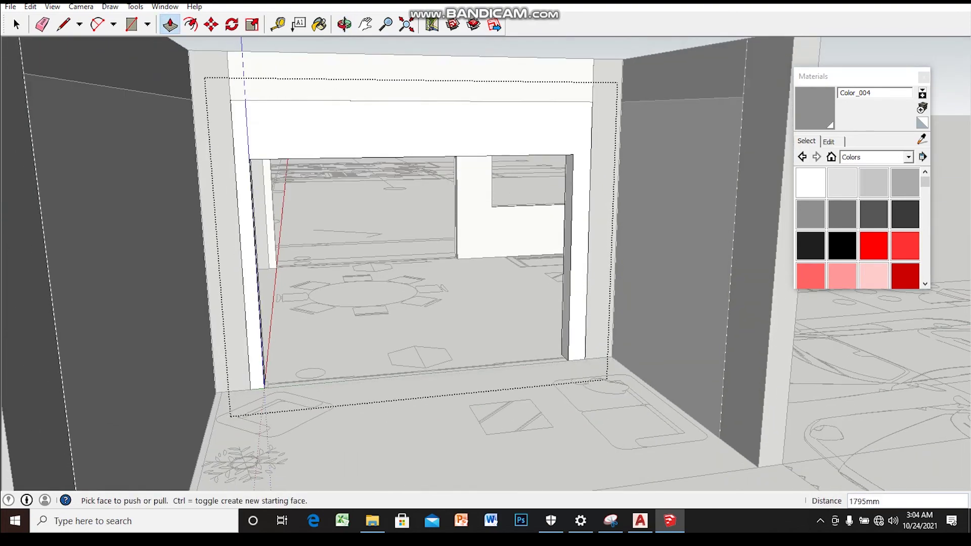
scroll(537, 354, up, 3)
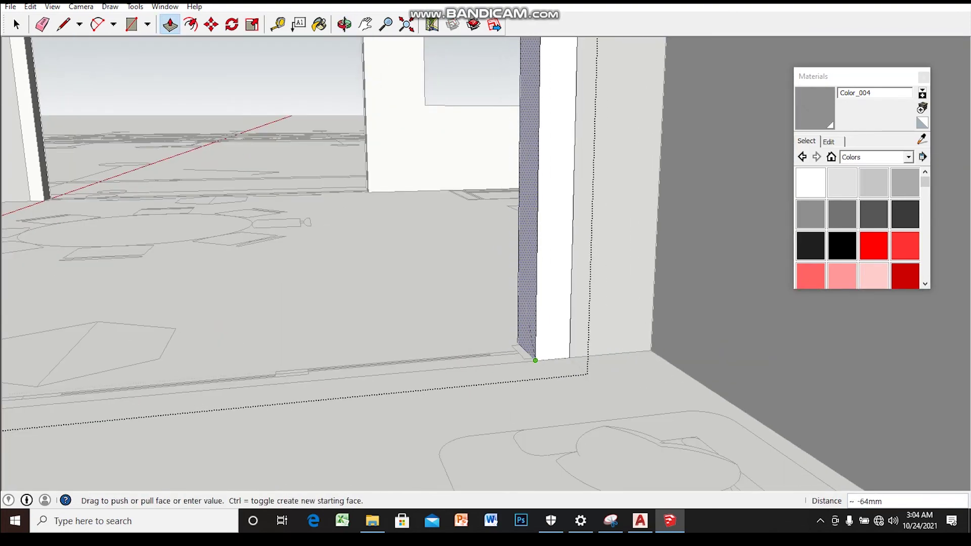
scroll(556, 303, down, 5)
middle_drag(556, 303, 431, 243)
scroll(480, 268, up, 3)
scroll(486, 264, down, 3)
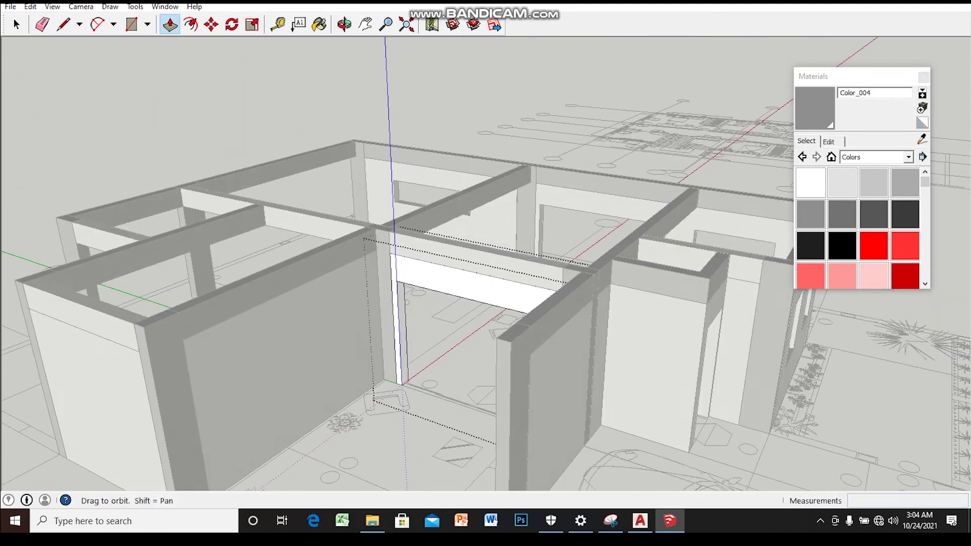
scroll(486, 303, up, 3)
scroll(485, 304, down, 3)
middle_drag(486, 304, 456, 294)
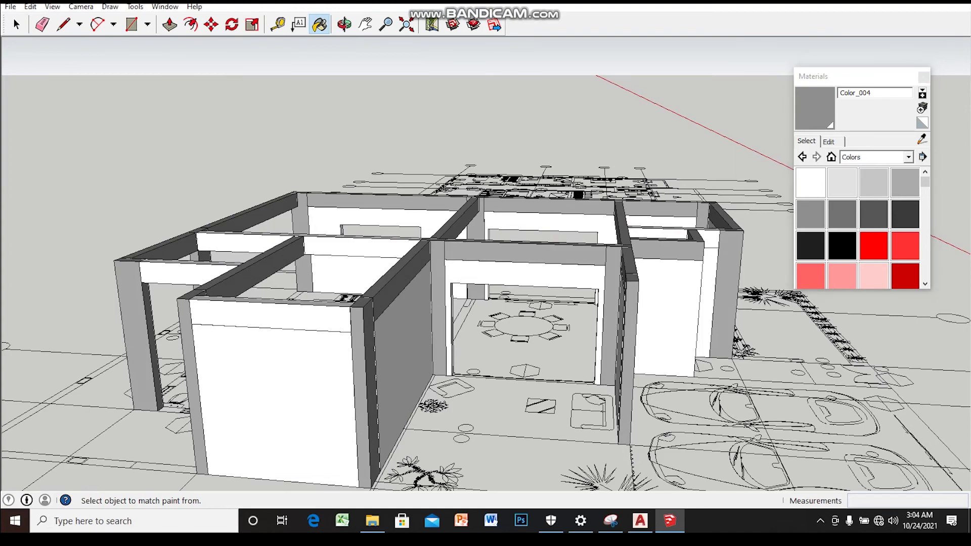
scroll(486, 303, down, 3)
middle_drag(487, 304, 446, 283)
scroll(466, 304, up, 1)
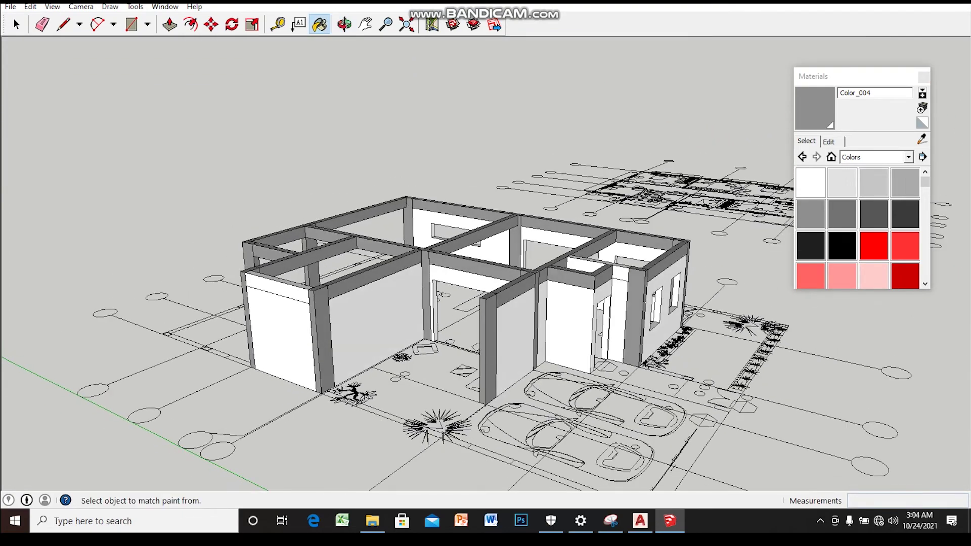
mouse_move(486, 304)
middle_down()
mouse_move(324, 289)
mouse_move(456, 284)
mouse_move(440, 233)
mouse_move(476, 294)
mouse_move(449, 355)
middle_up()
scroll(456, 304, up, 2)
mouse_move(486, 273)
middle_down()
mouse_move(425, 264)
mouse_move(405, 273)
middle_up()
scroll(455, 253, up, 5)
scroll(487, 263, down, 3)
scroll(476, 303, up, 3)
middle_drag(486, 263, 465, 319)
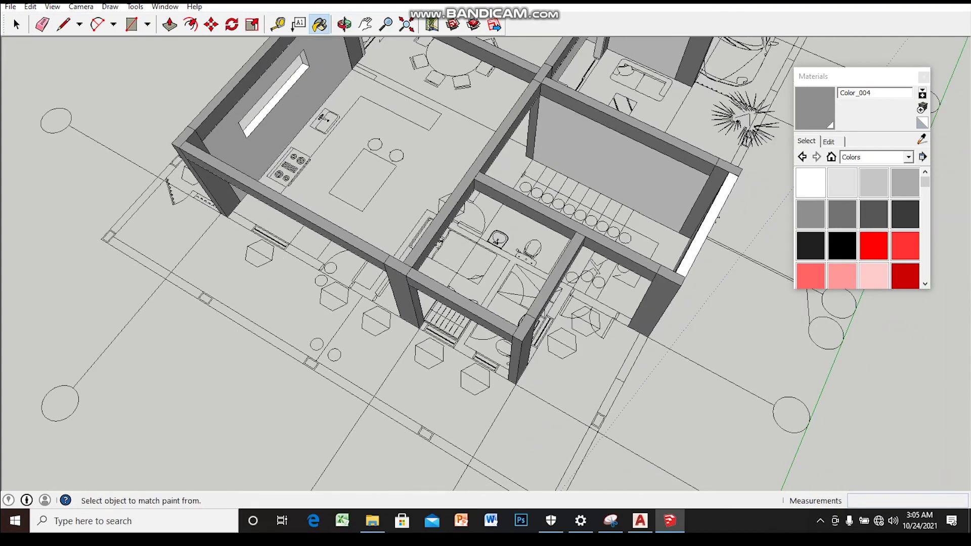
scroll(486, 263, up, 3)
mouse_move(486, 263)
middle_down()
mouse_move(455, 283)
mouse_move(480, 268)
middle_up()
key(space)
key(r)
scroll(486, 263, up, 3)
- Draw a thin floor rectangle along the shower drain line
middle_drag(556, 267, 708, 354)
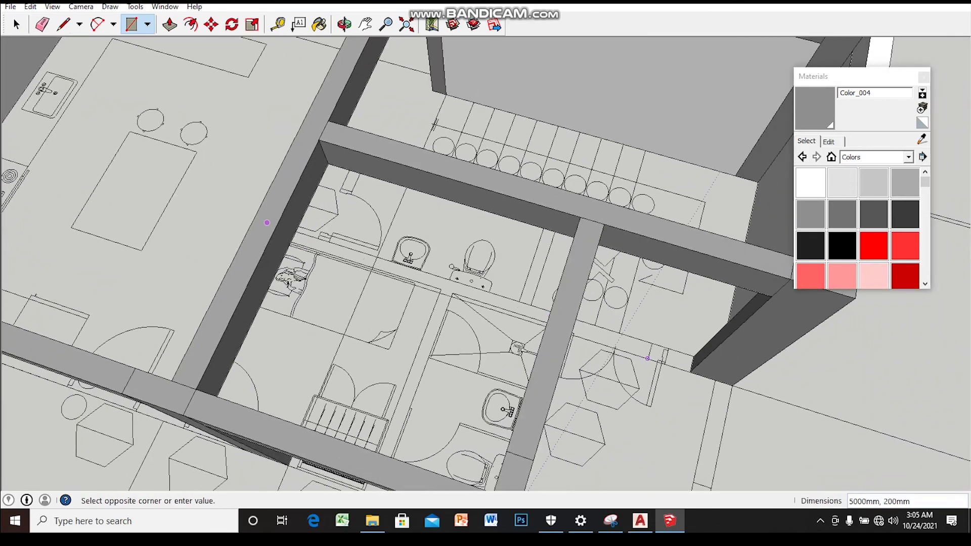
scroll(735, 371, up, 2)
middle_drag(646, 357, 504, 292)
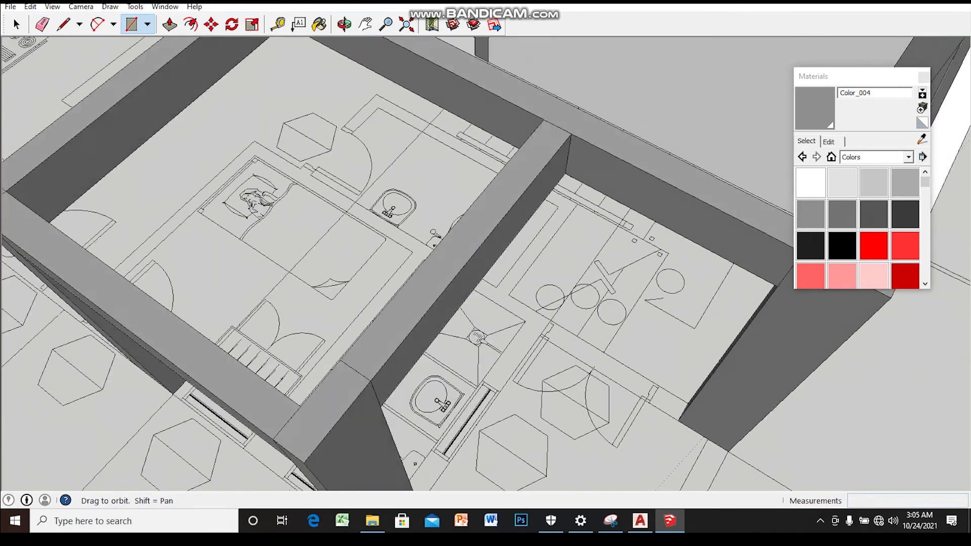
scroll(505, 293, up, 2)
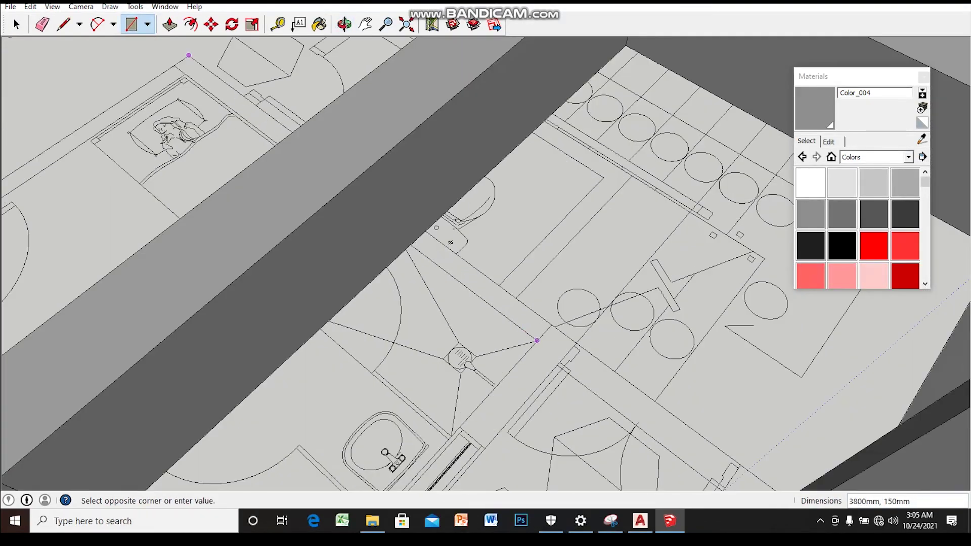
click(537, 340)
scroll(538, 340, down, 3)
middle_drag(538, 341, 638, 364)
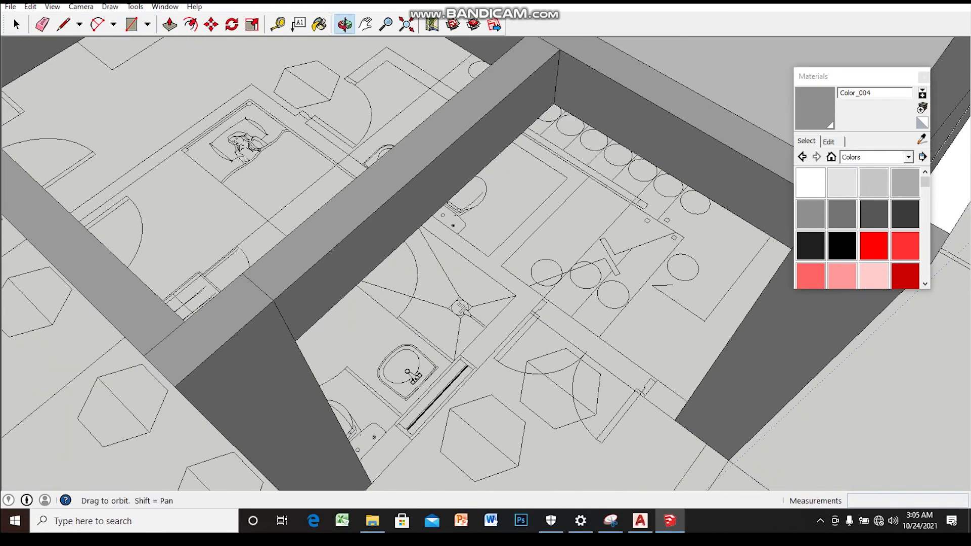
scroll(511, 289, up, 2)
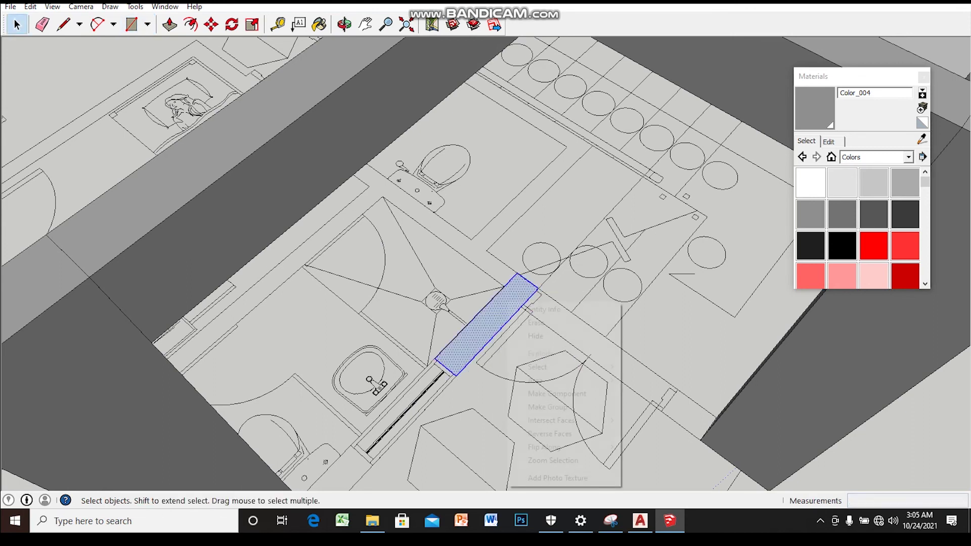
- Group the rectangle and pull it up 2600mm into a partition block
click(548, 407)
middle_drag(486, 314, 486, 263)
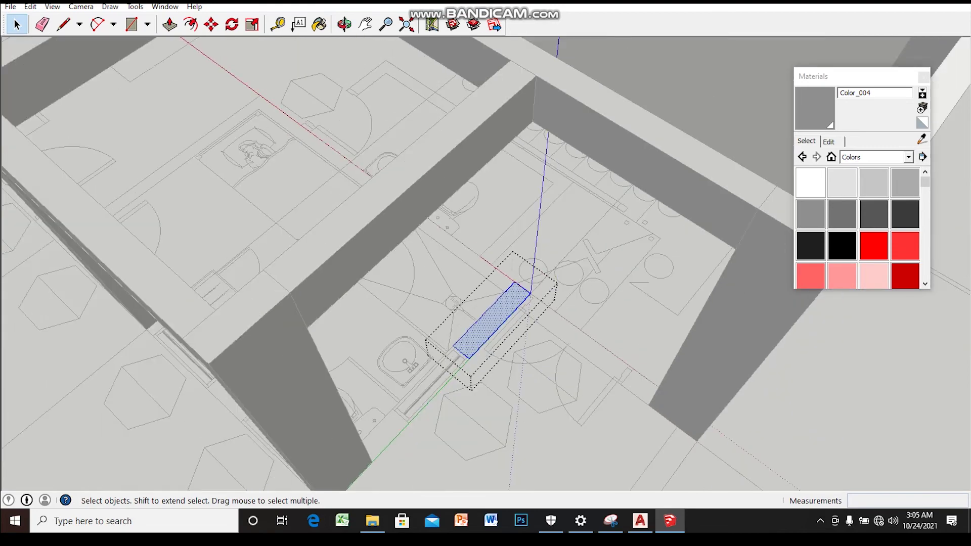
drag(534, 222, 533, 125)
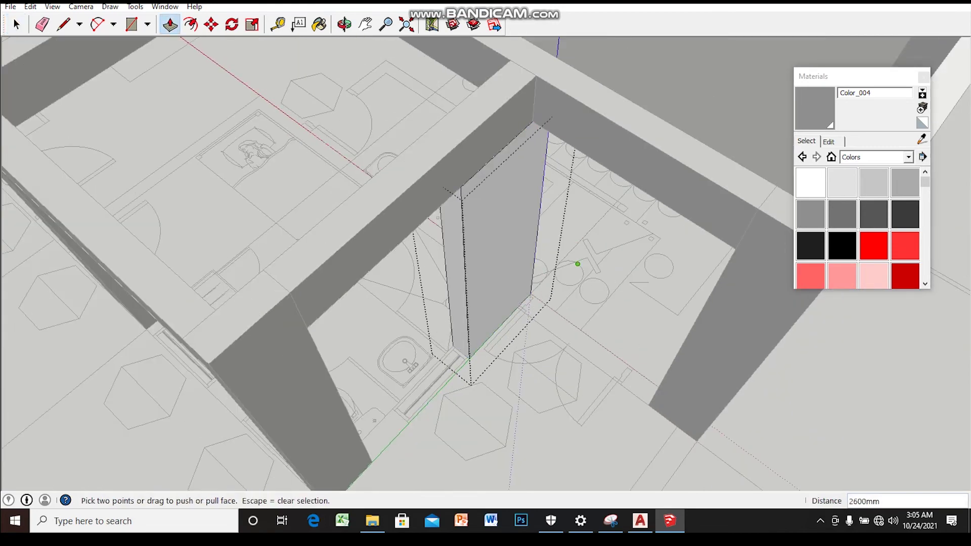
middle_drag(577, 264, 507, 284)
scroll(455, 303, up, 5)
scroll(455, 304, up, 3)
scroll(455, 312, down, 4)
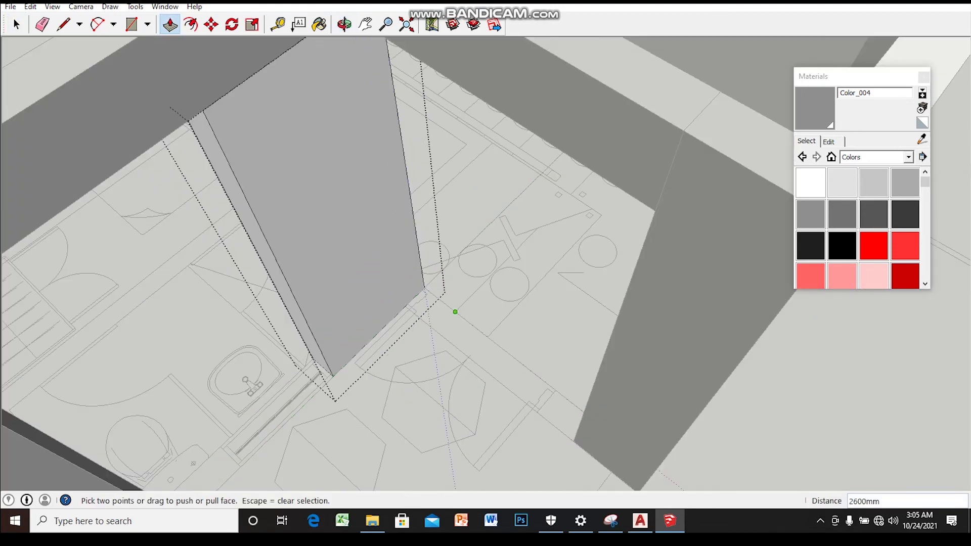
middle_drag(456, 312, 486, 284)
key(space)
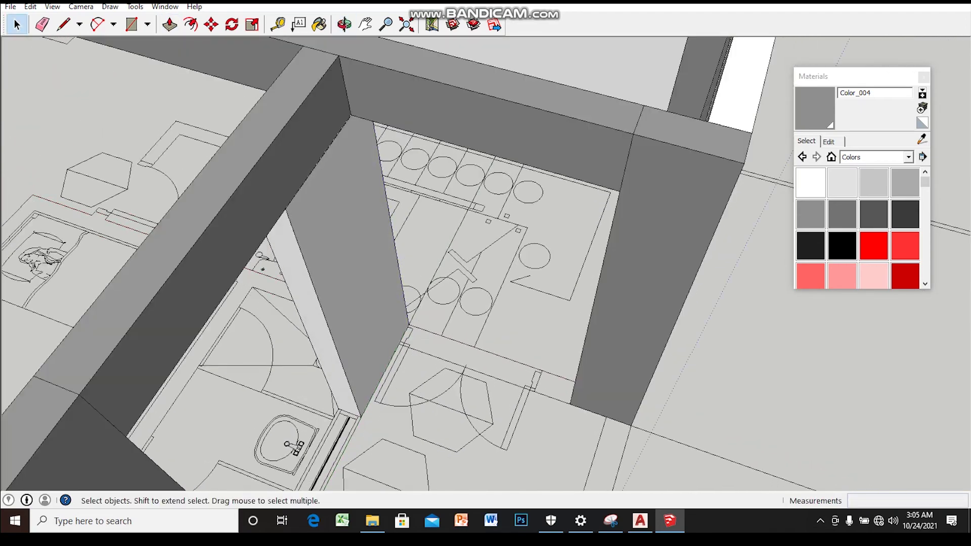
- Copy the tall box 200mm to the side with Move+Ctrl
scroll(405, 253, up, 5)
click(260, 218)
key(m)
scroll(398, 334, up, 2)
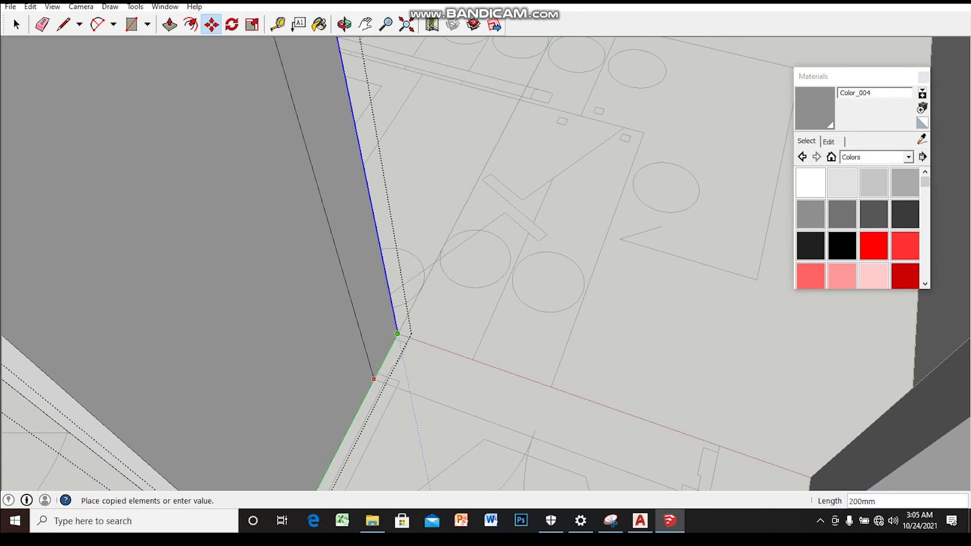
click(397, 334)
key(space)
- Pull the copied panel's side face out 1500mm into a partition wall
scroll(398, 334, down, 2)
scroll(398, 334, down, 3)
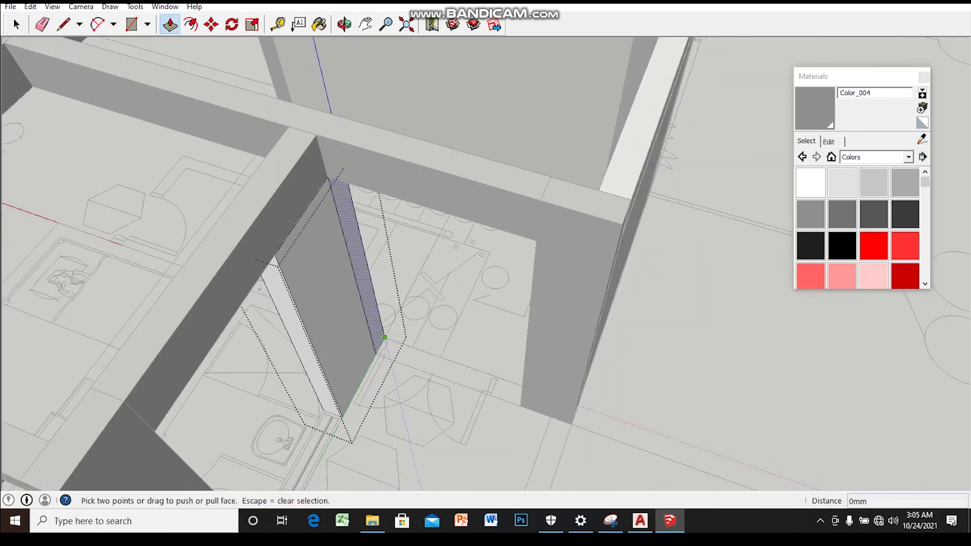
click(375, 300)
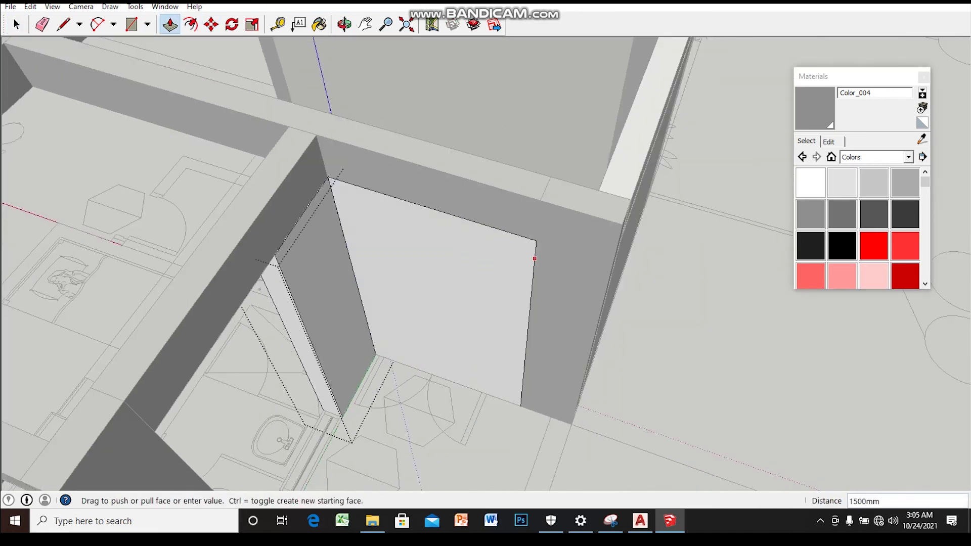
key(space)
scroll(430, 243, up, 3)
click(430, 243)
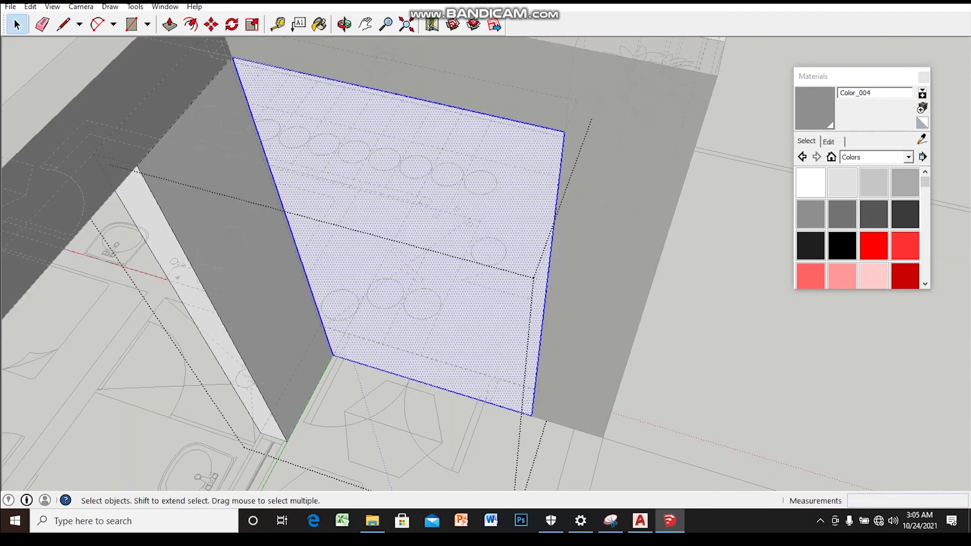
middle_drag(430, 243, 435, 238)
- Draw the door outline lines on the new wall face
key(l)
scroll(495, 410, up, 2)
scroll(494, 411, up, 2)
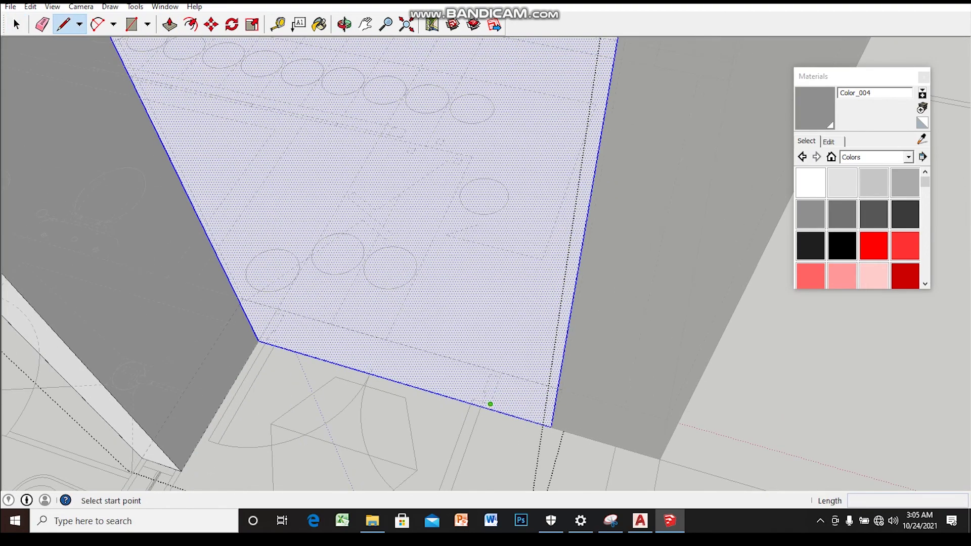
mouse_move(490, 408)
middle_down()
mouse_move(490, 342)
mouse_move(489, 391)
middle_up()
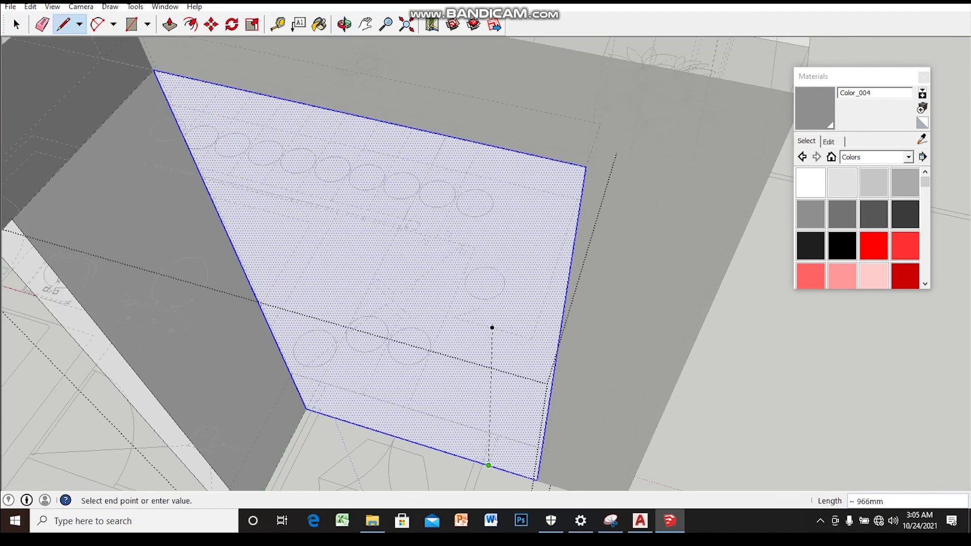
mouse_move(492, 328)
middle_down()
mouse_move(507, 420)
mouse_move(494, 362)
middle_up()
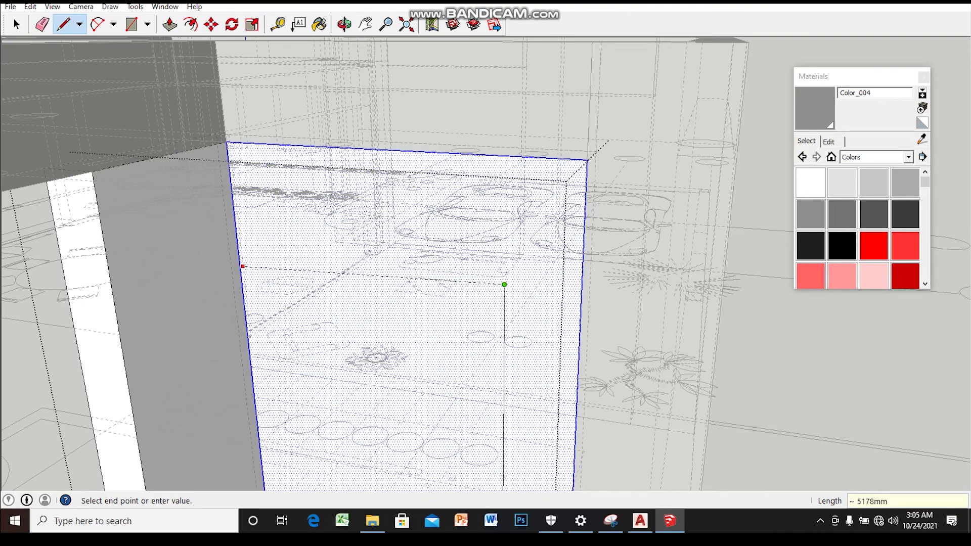
mouse_move(505, 285)
middle_down()
mouse_move(498, 440)
mouse_move(504, 354)
middle_up()
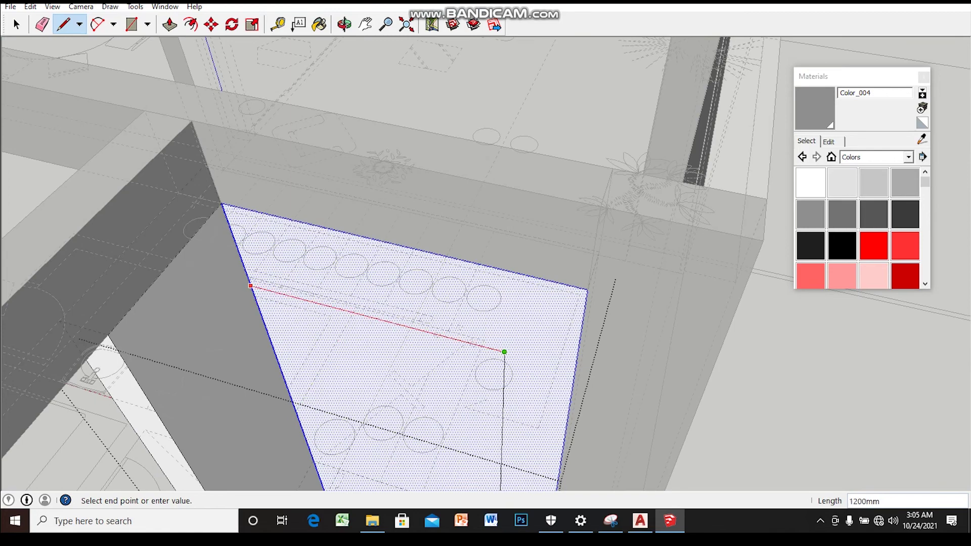
key(Escape)
mouse_move(505, 351)
middle_down()
mouse_move(486, 323)
mouse_move(455, 313)
mouse_move(446, 328)
middle_up()
key(space)
- Push the door panel 200mm through the wall to open the doorway
key(p)
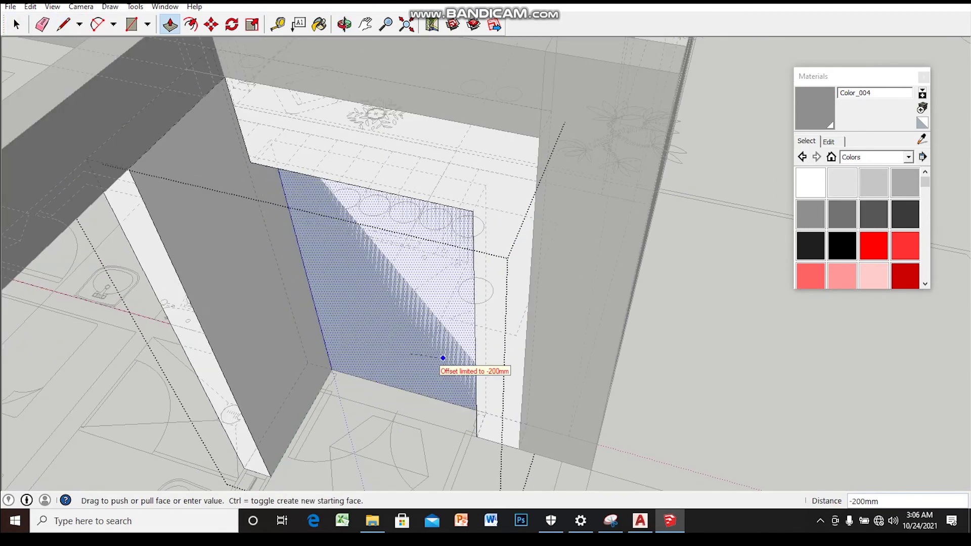
drag(446, 328, 410, 373)
mouse_move(411, 372)
middle_down()
mouse_move(476, 435)
mouse_move(446, 355)
mouse_move(344, 324)
mouse_move(431, 344)
mouse_move(365, 303)
middle_up()
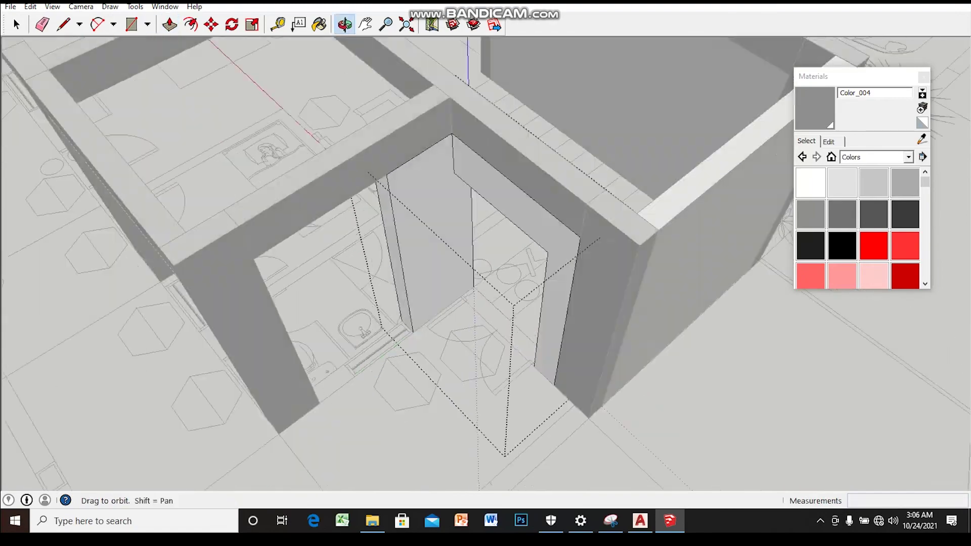
- Copy the column to a new position beside the bathroom partition
key(space)
scroll(455, 278, up, 3)
scroll(456, 279, up, 3)
key(r)
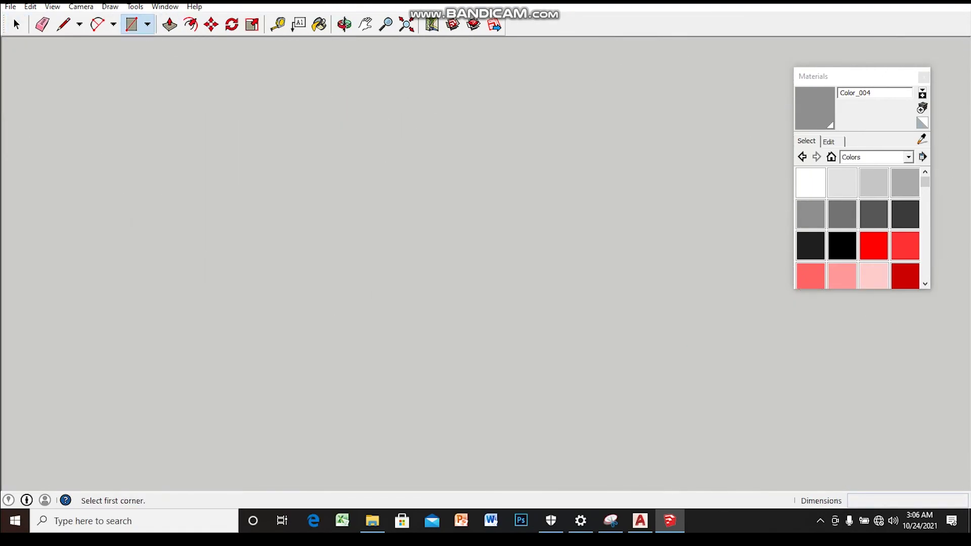
scroll(311, 397, up, 3)
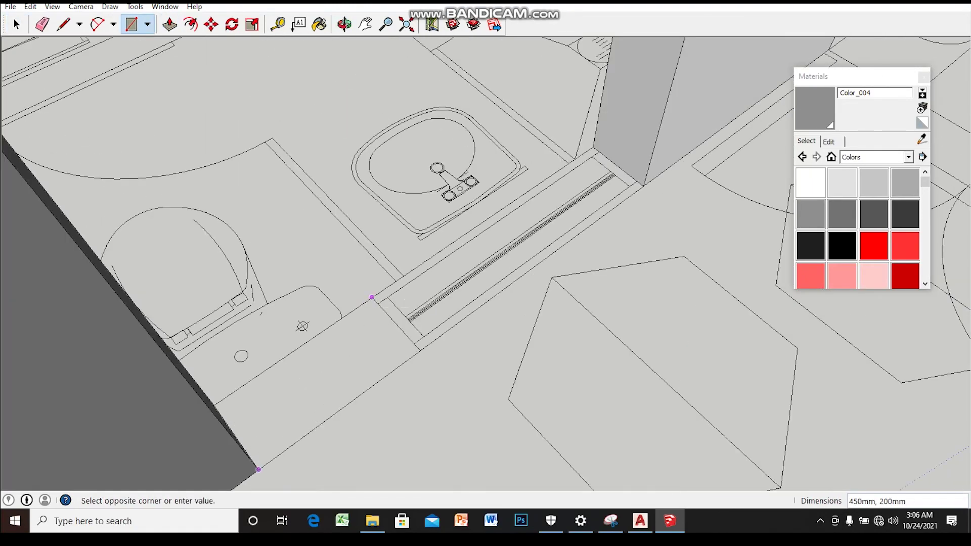
key(space)
scroll(372, 297, down, 5)
middle_drag(372, 297, 404, 283)
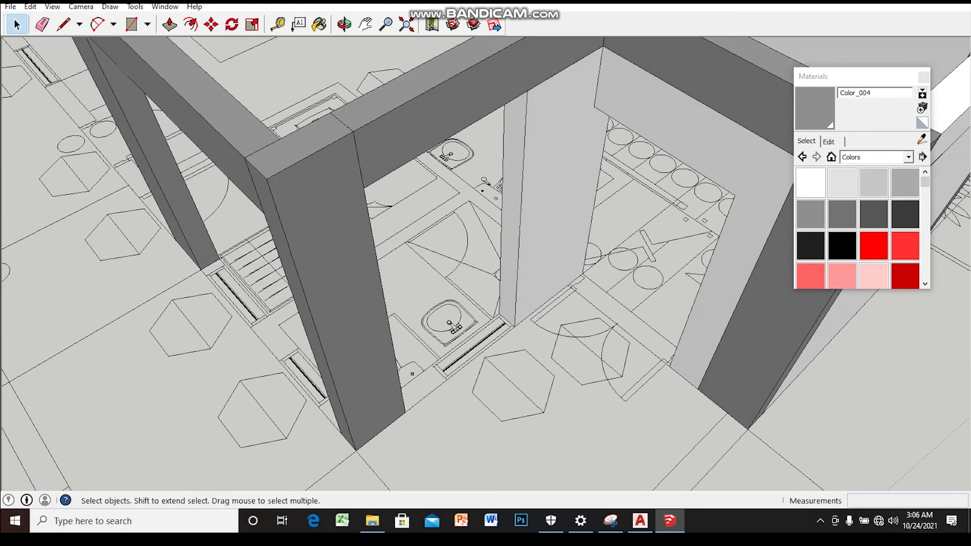
scroll(405, 283, up, 3)
middle_drag(486, 263, 445, 284)
mouse_move(527, 342)
middle_down()
mouse_move(508, 355)
mouse_move(520, 208)
mouse_move(522, 304)
middle_up()
key(Return)
- Pull the partition faces out 297mm and about 953mm
key(space)
click(521, 304)
scroll(522, 303, down, 5)
mouse_move(521, 303)
middle_down()
mouse_move(529, 299)
mouse_move(526, 309)
middle_up()
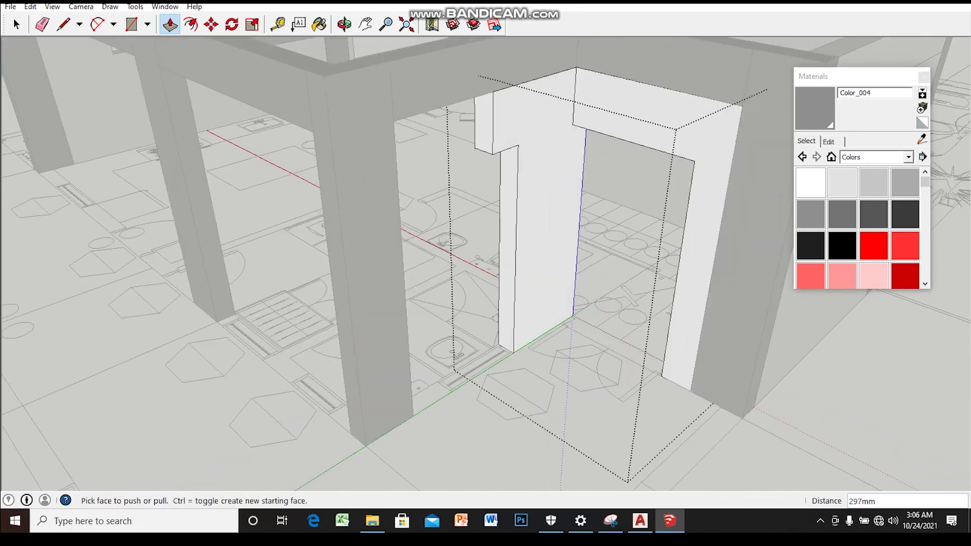
click(479, 166)
scroll(479, 166, up, 2)
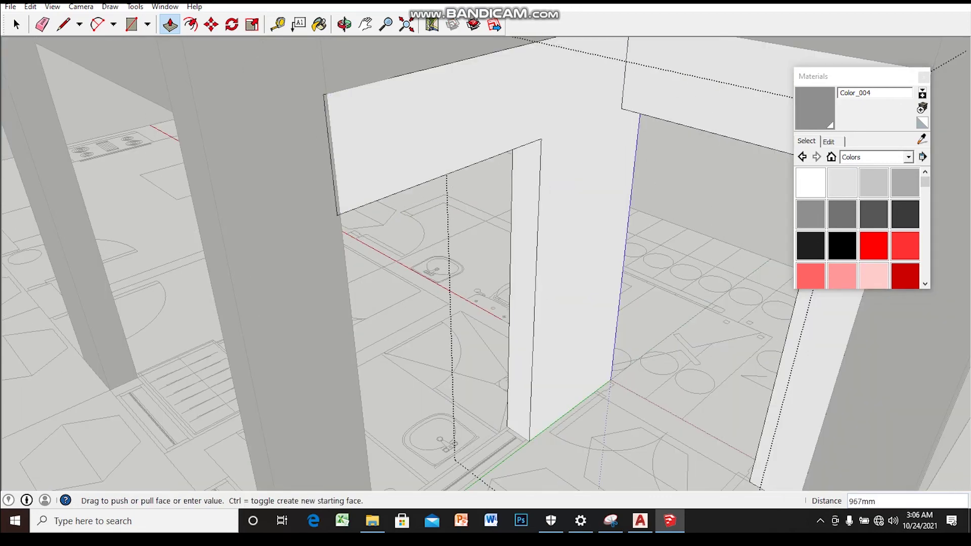
scroll(486, 263, down, 3)
mouse_move(485, 264)
middle_down()
mouse_move(496, 243)
mouse_move(511, 303)
mouse_move(476, 252)
mouse_move(446, 303)
mouse_move(460, 334)
middle_up()
key(space)
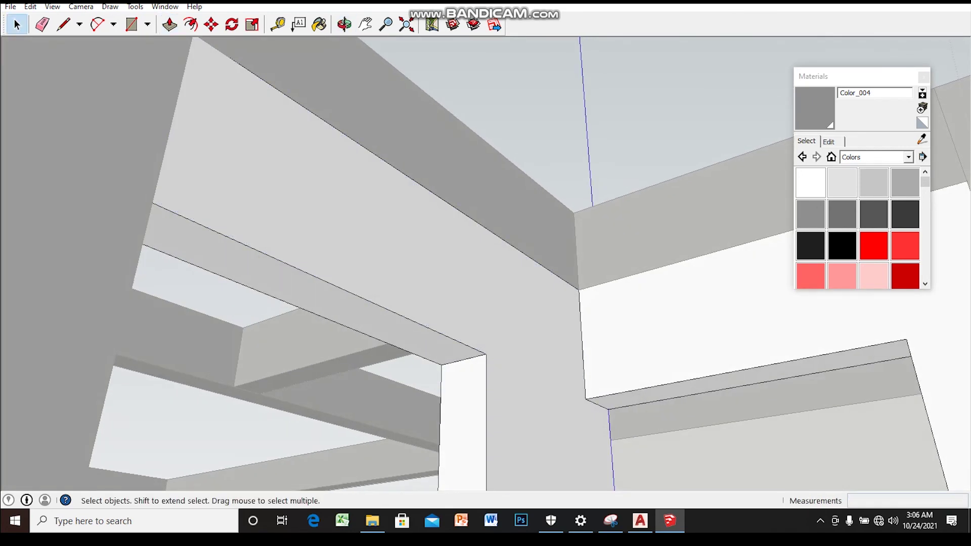
- Pull the wall face beside the corner column out into a longer wall
triple_click(463, 359)
click(464, 359)
text(600)
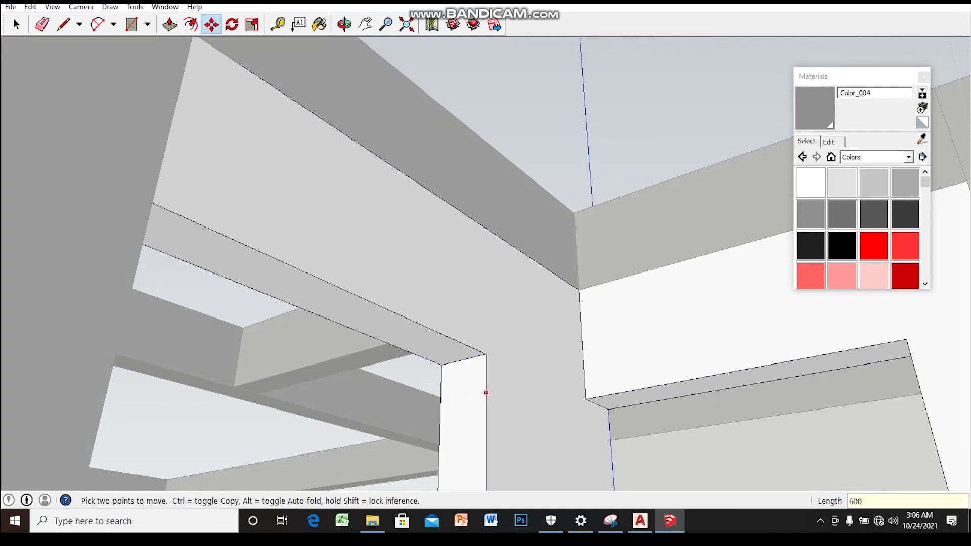
key(space)
scroll(486, 393, down, 3)
mouse_move(486, 393)
middle_down()
mouse_move(558, 238)
mouse_move(506, 194)
middle_up()
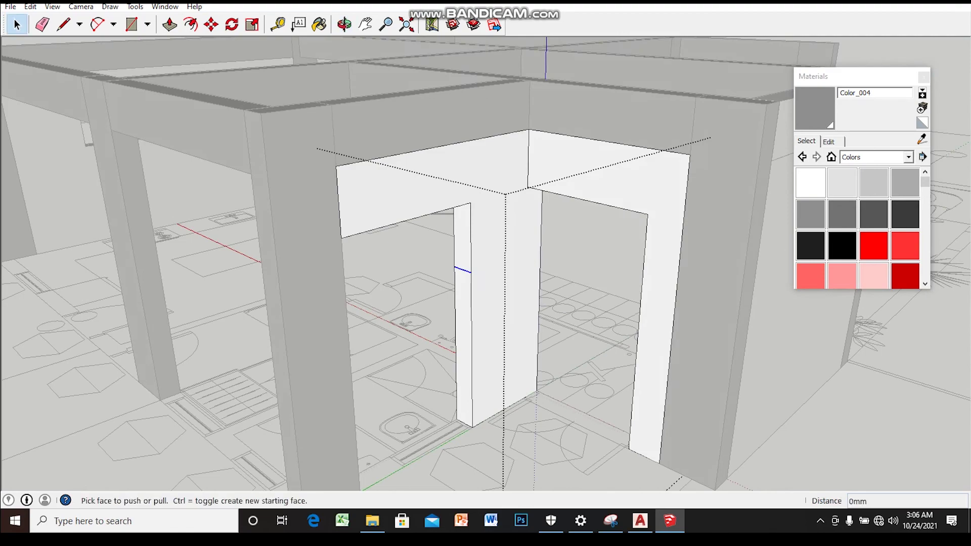
drag(461, 351, 329, 379)
scroll(329, 379, up, 3)
mouse_move(328, 379)
middle_down()
mouse_move(387, 349)
mouse_move(445, 404)
middle_up()
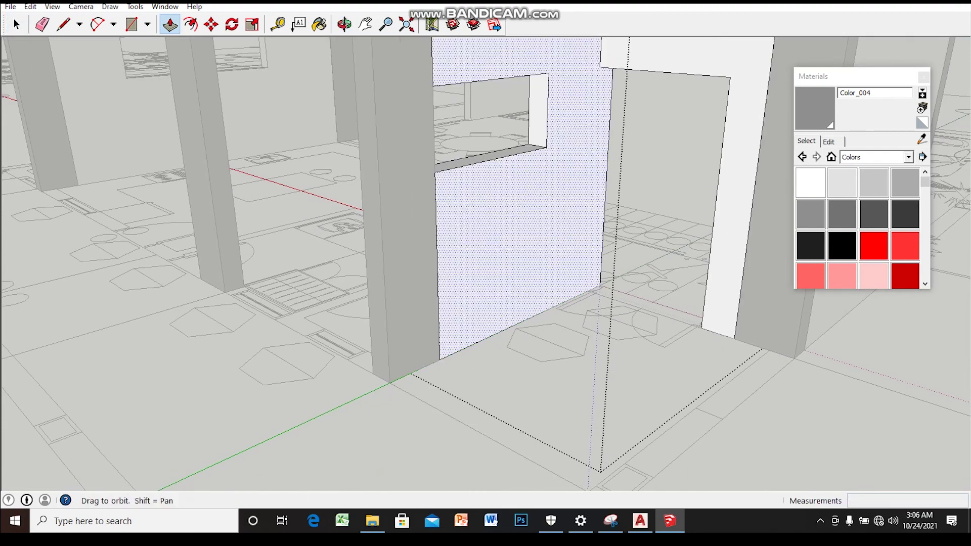
- Draw a 1500mm vertical line below the window opening and raise the face beneath it
mouse_move(445, 405)
middle_down()
mouse_move(486, 384)
mouse_move(466, 237)
middle_up()
click(473, 402)
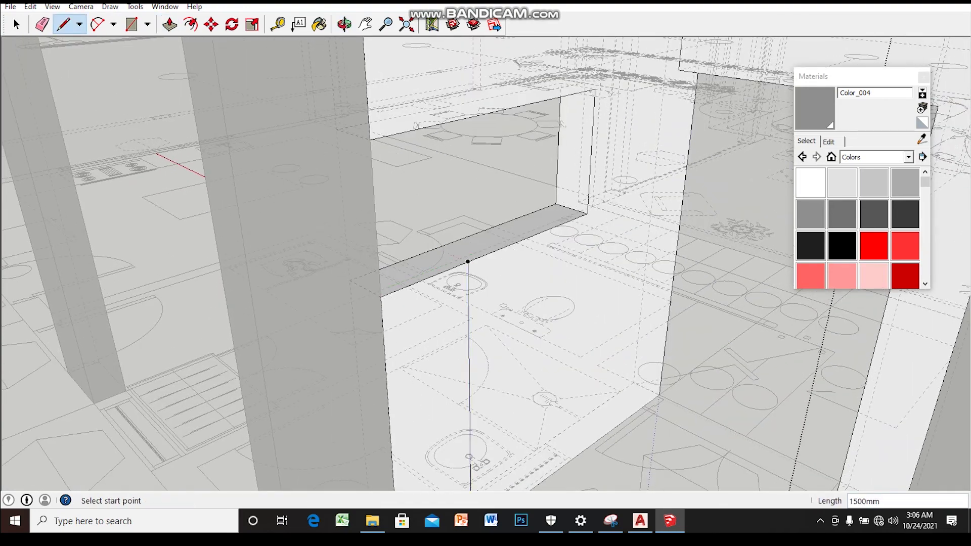
middle_drag(442, 247, 502, 291)
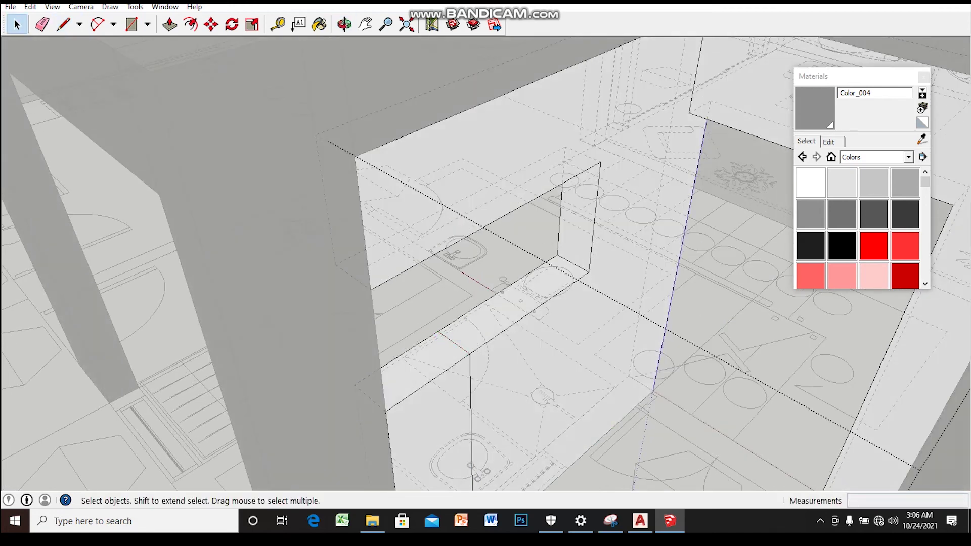
key(p)
drag(425, 364, 410, 278)
key(space)
scroll(429, 282, down, 10)
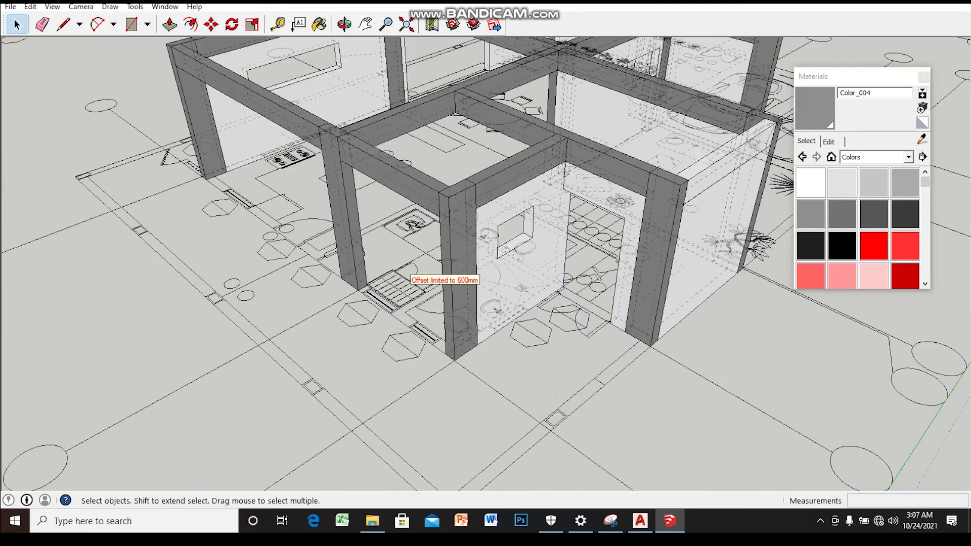
- Orbit and zoom around the building, ending close over the bathroom floor between two columns
middle_drag(429, 281, 455, 283)
scroll(487, 253, up, 5)
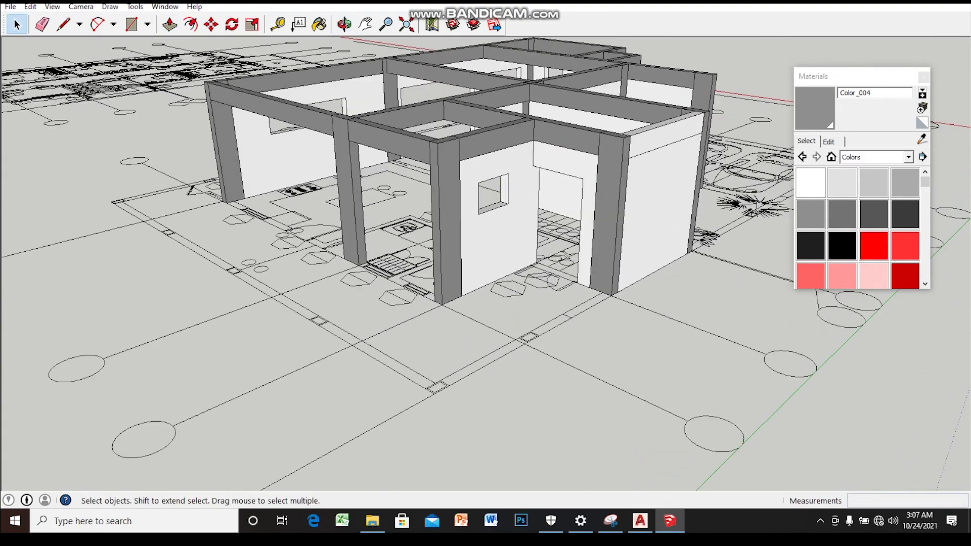
middle_drag(486, 253, 507, 263)
mouse_move(486, 303)
mouse_down()
mouse_move(495, 237)
mouse_move(485, 313)
mouse_up()
key(space)
scroll(456, 227, down, 3)
mouse_move(456, 227)
middle_down()
mouse_move(487, 244)
mouse_move(446, 203)
mouse_move(456, 218)
middle_up()
scroll(455, 228, down, 3)
middle_drag(455, 253, 456, 182)
mouse_move(456, 227)
middle_down()
mouse_move(446, 222)
mouse_move(445, 248)
mouse_move(455, 243)
mouse_move(455, 213)
mouse_move(456, 263)
mouse_move(434, 233)
mouse_move(435, 264)
mouse_move(455, 222)
mouse_move(445, 203)
middle_up()
scroll(456, 253, up, 3)
scroll(455, 252, up, 3)
scroll(455, 252, up, 3)
scroll(455, 253, down, 3)
scroll(455, 253, down, 3)
scroll(456, 253, down, 2)
scroll(455, 253, up, 2)
scroll(456, 252, down, 2)
scroll(456, 253, up, 4)
middle_drag(456, 253, 445, 213)
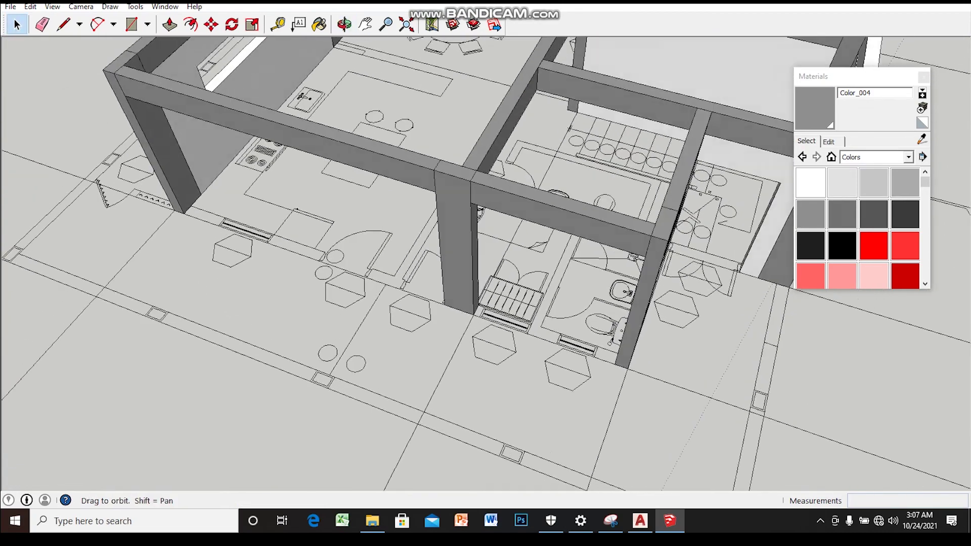
scroll(456, 252, up, 2)
scroll(456, 252, up, 2)
scroll(455, 252, down, 2)
- Draw a floor rectangle between the bathroom columns, starting at a column corner
key(r)
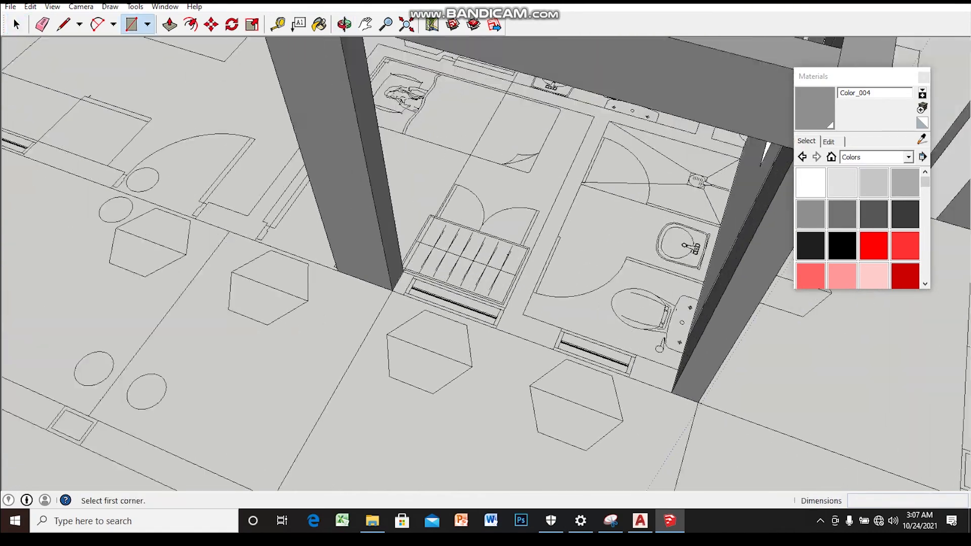
middle_drag(456, 252, 455, 227)
scroll(455, 252, up, 3)
scroll(371, 308, down, 2)
middle_drag(371, 309, 372, 289)
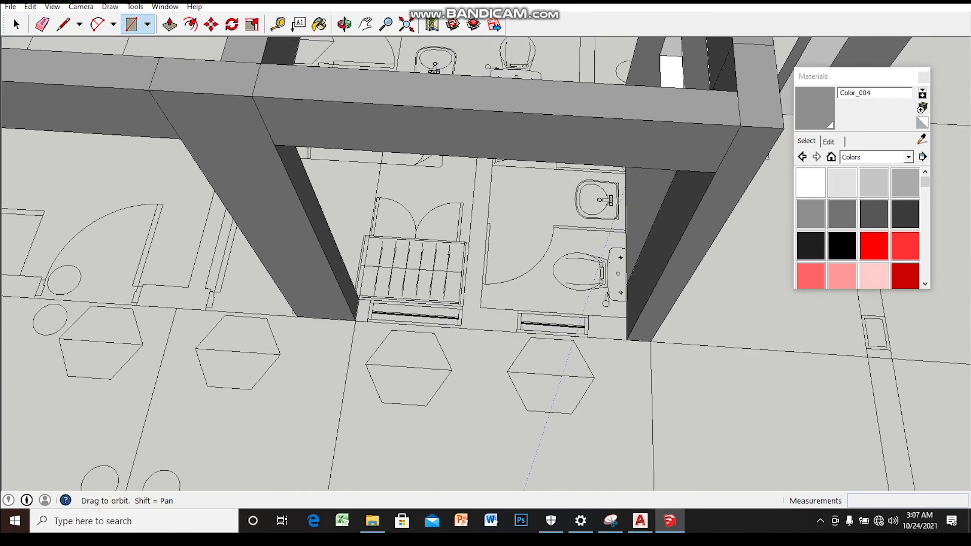
scroll(371, 309, up, 3)
scroll(371, 308, up, 2)
scroll(371, 309, up, 2)
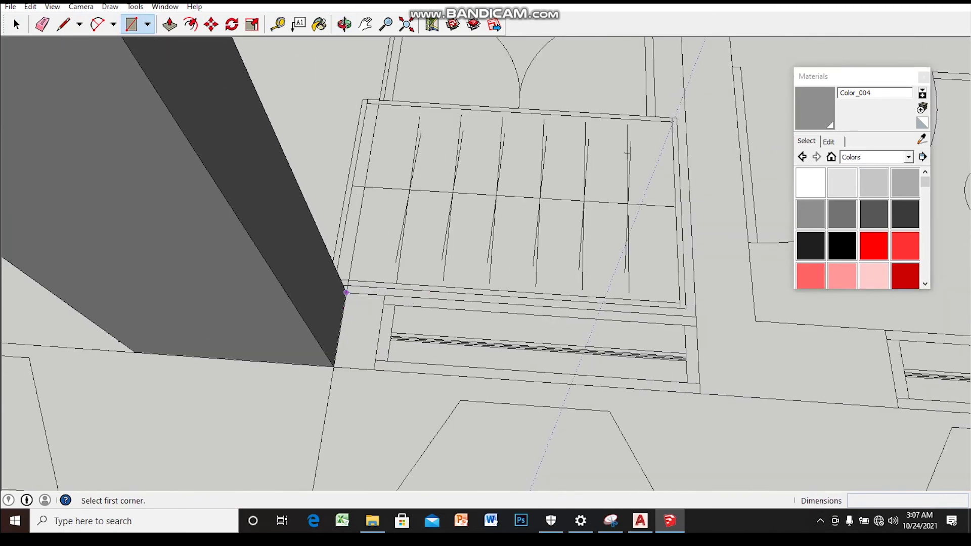
click(349, 296)
scroll(349, 296, down, 3)
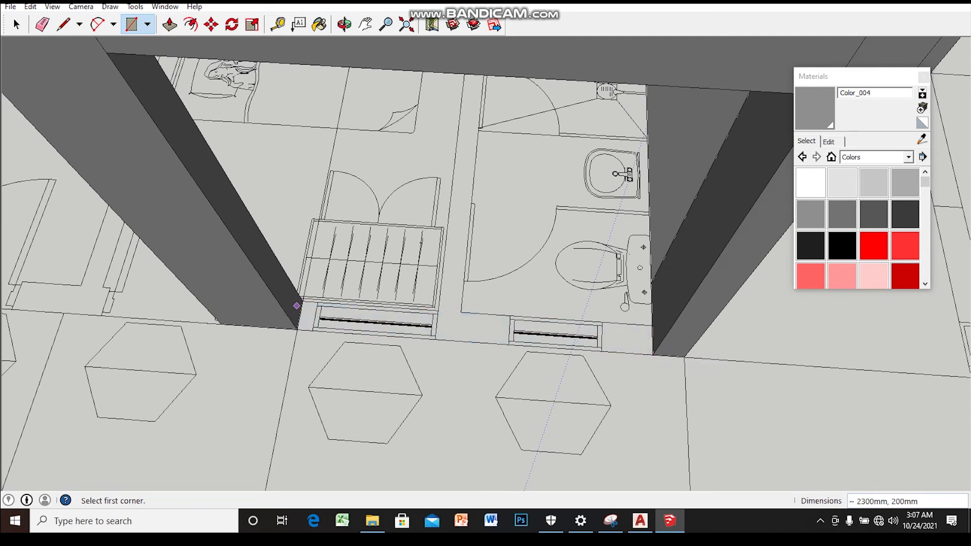
key(space)
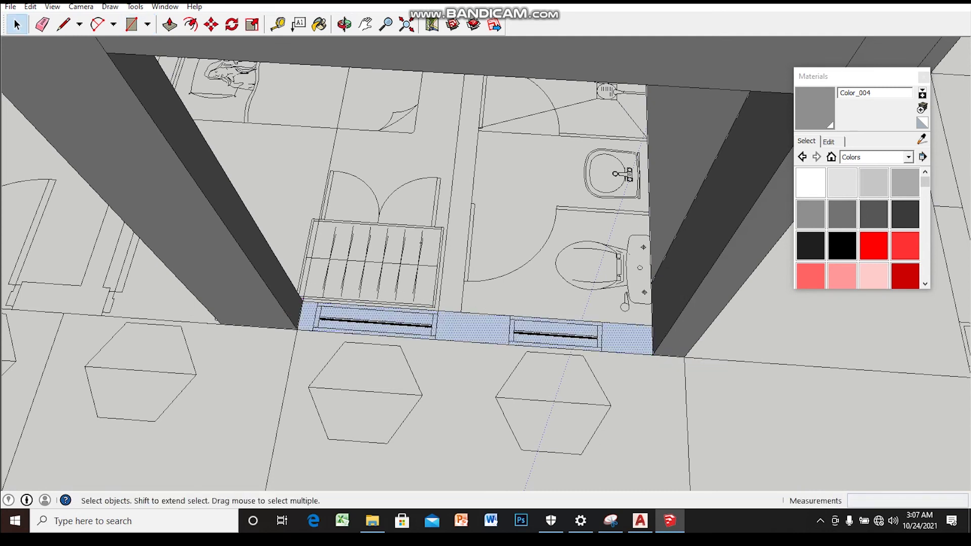
- Turn the new floor rectangle into a group
click(624, 337)
right_click(634, 155)
click(674, 260)
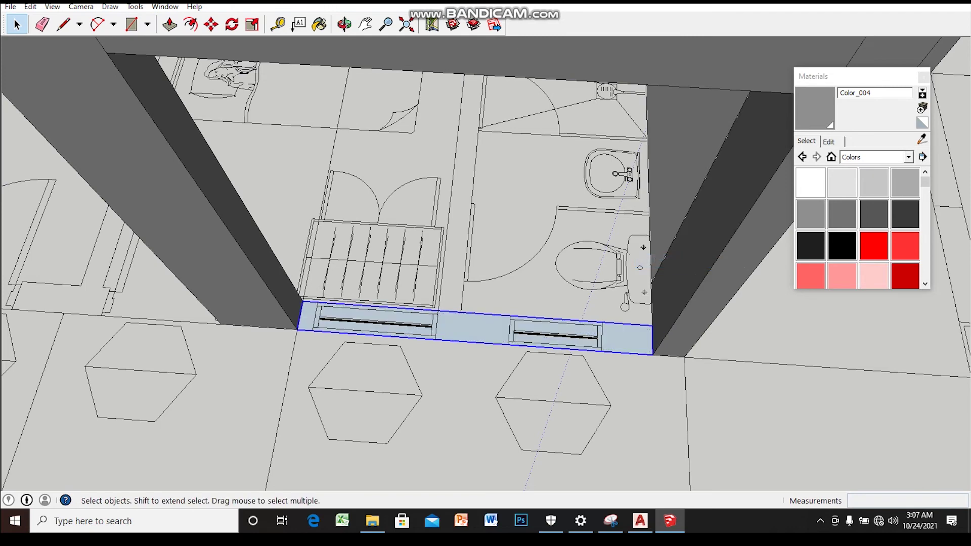
scroll(658, 355, down, 3)
- Pull the grouped rectangle up into an infill wall between the columns
key(p)
click(643, 355)
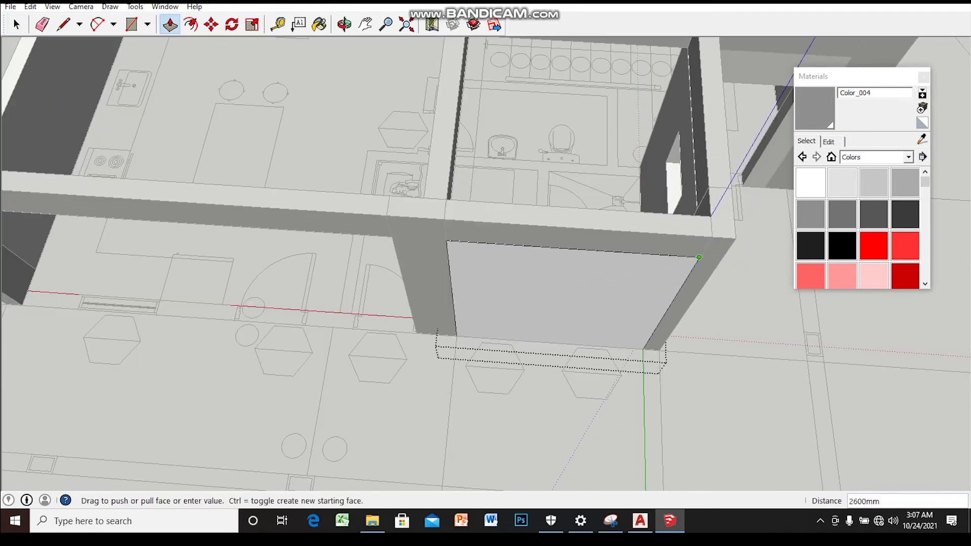
click(699, 257)
scroll(649, 317, up, 3)
scroll(649, 316, up, 3)
scroll(649, 316, up, 2)
key(space)
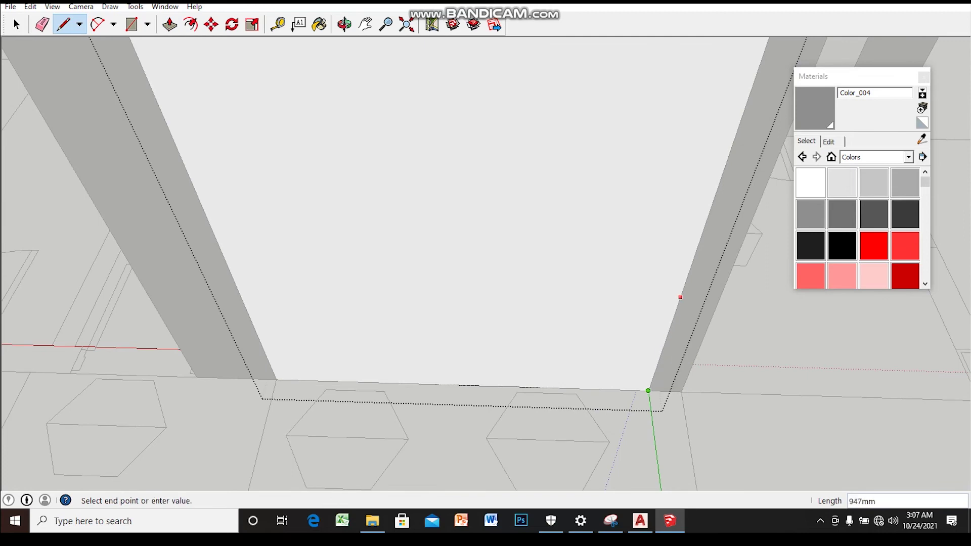
scroll(680, 293, down, 3)
scroll(698, 204, down, 3)
mouse_move(698, 204)
middle_down()
mouse_move(717, 190)
mouse_move(699, 221)
middle_up()
- Draw a vertical line on the wall face for the window outline
key(l)
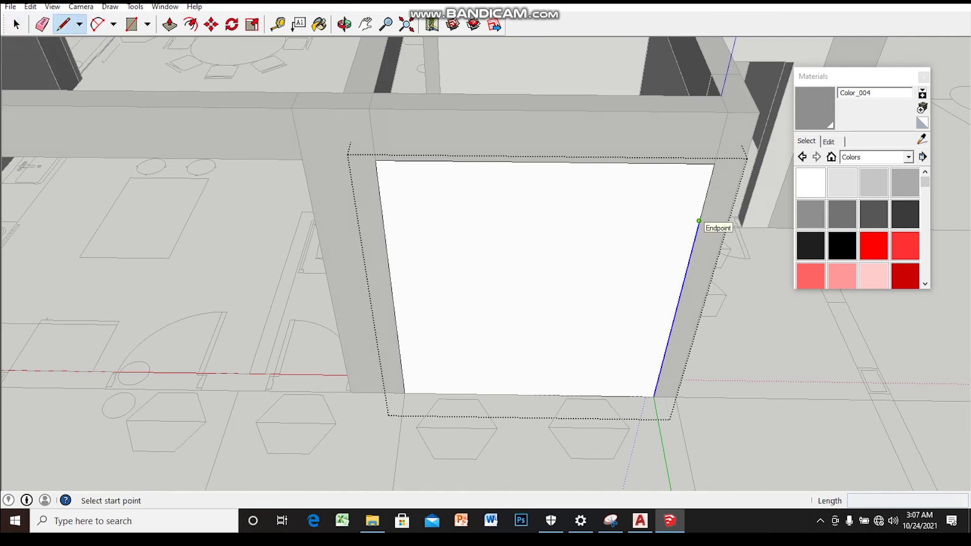
key(k)
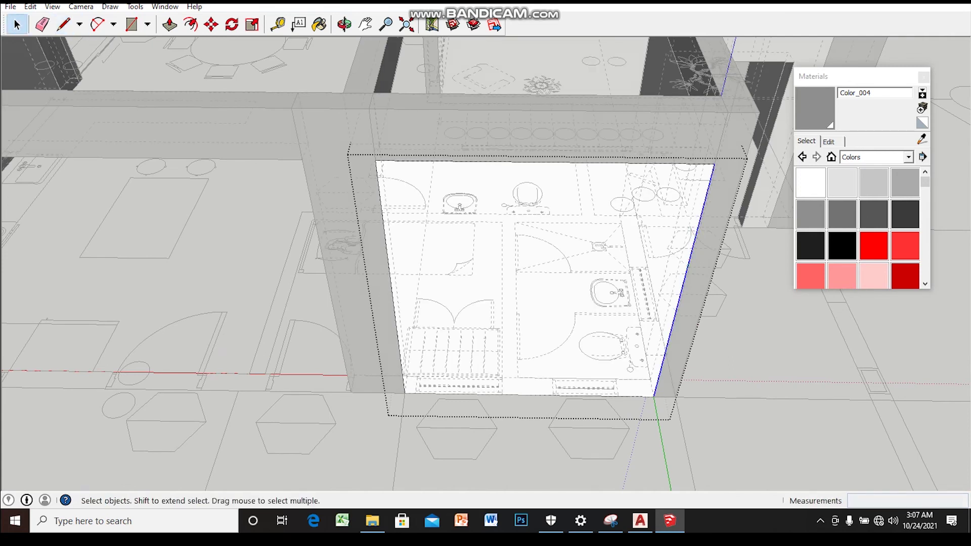
key(Delete)
key(ctrl+z)
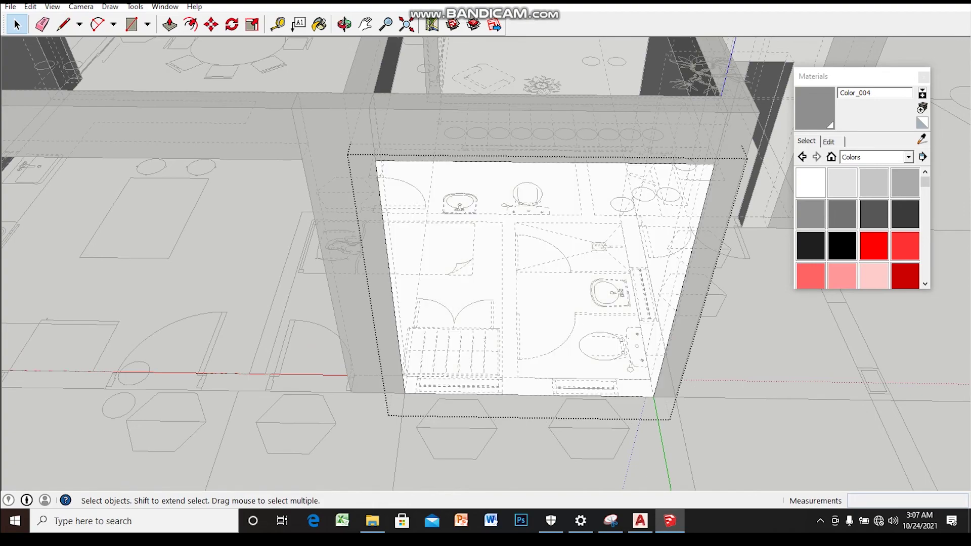
key(l)
scroll(618, 397, up, 3)
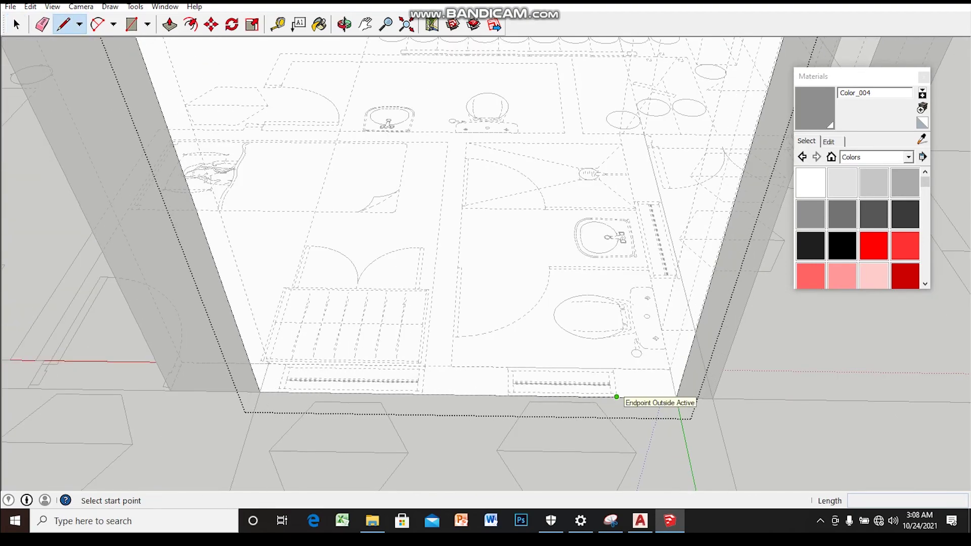
scroll(621, 260, down, 5)
middle_drag(601, 336, 617, 263)
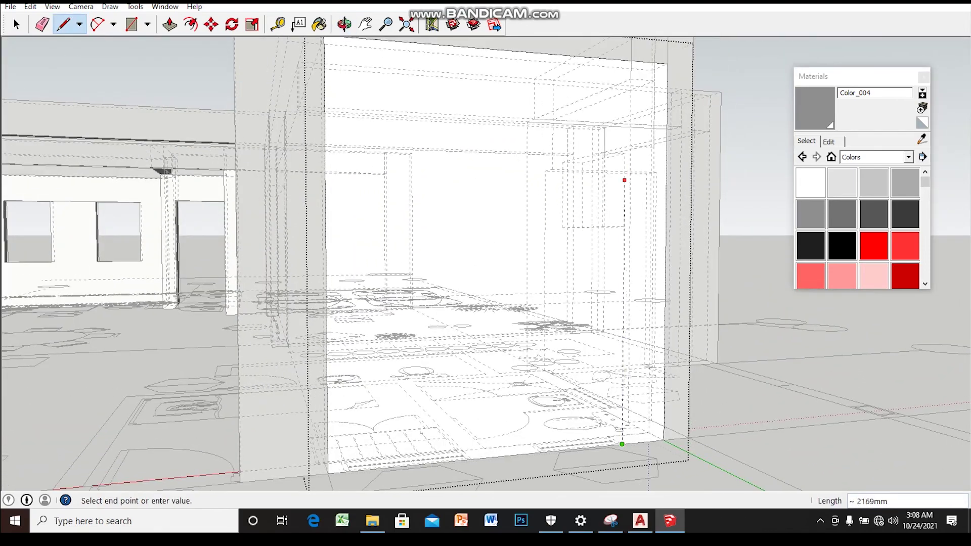
click(624, 198)
mouse_move(624, 198)
middle_down()
mouse_move(532, 205)
mouse_move(530, 251)
middle_up()
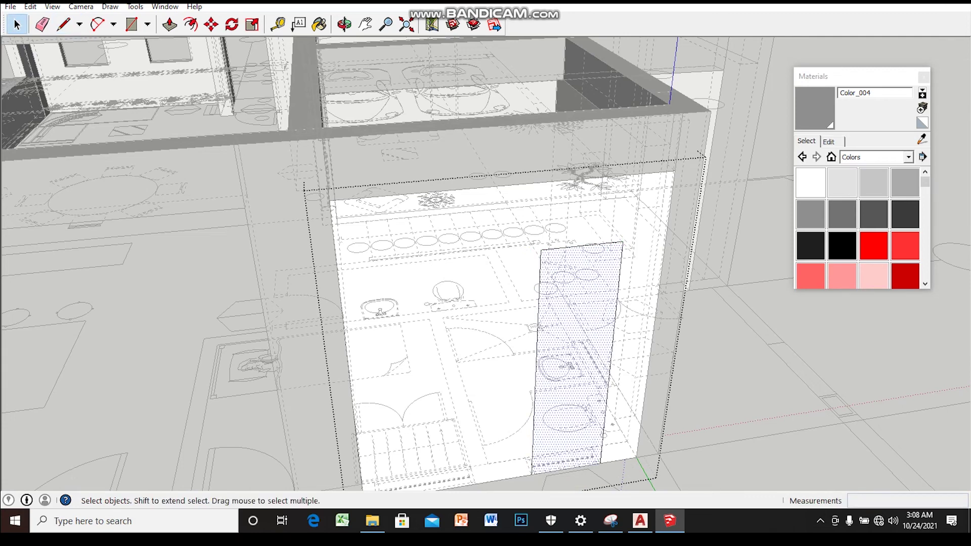
- Select the outline edges and the small window rectangle on the wall
key(m)
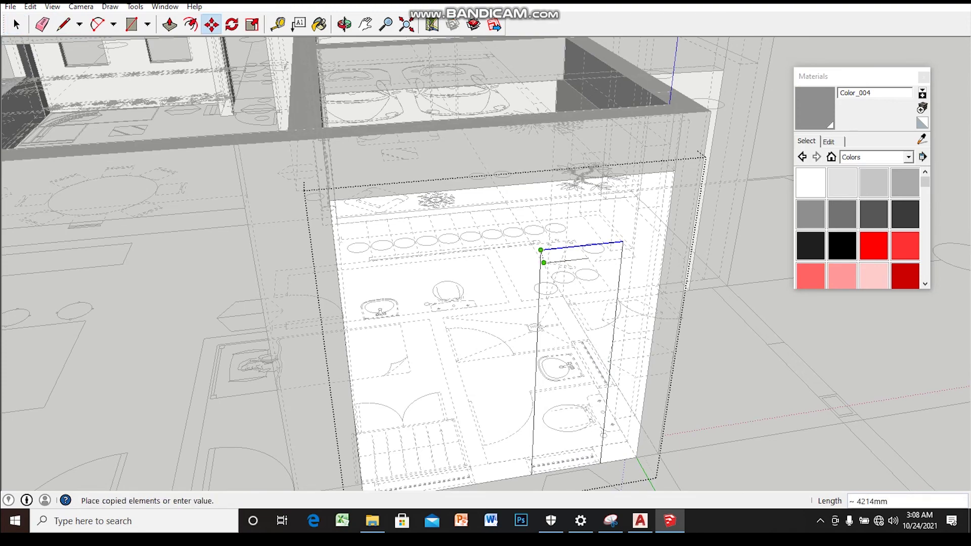
key(space)
click(567, 384)
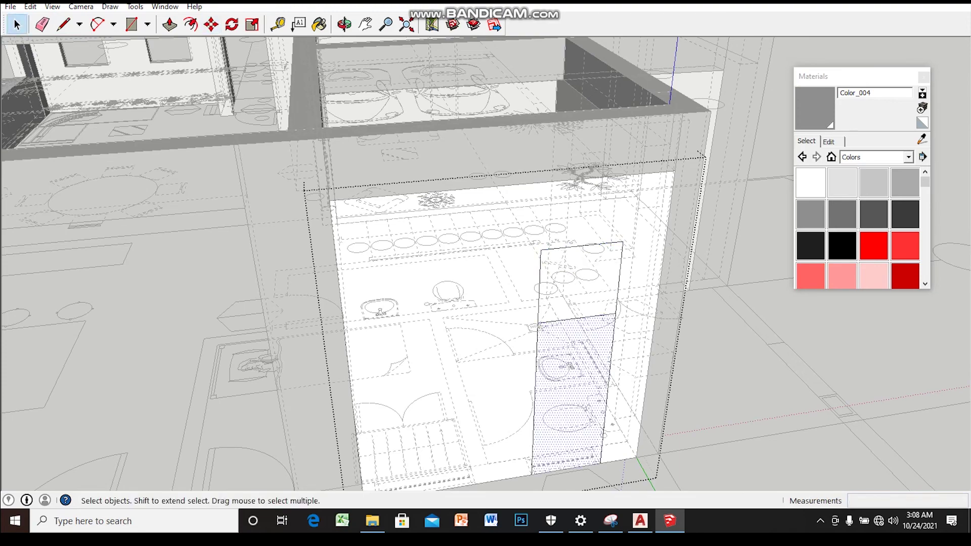
middle_drag(567, 385, 536, 364)
click(491, 405)
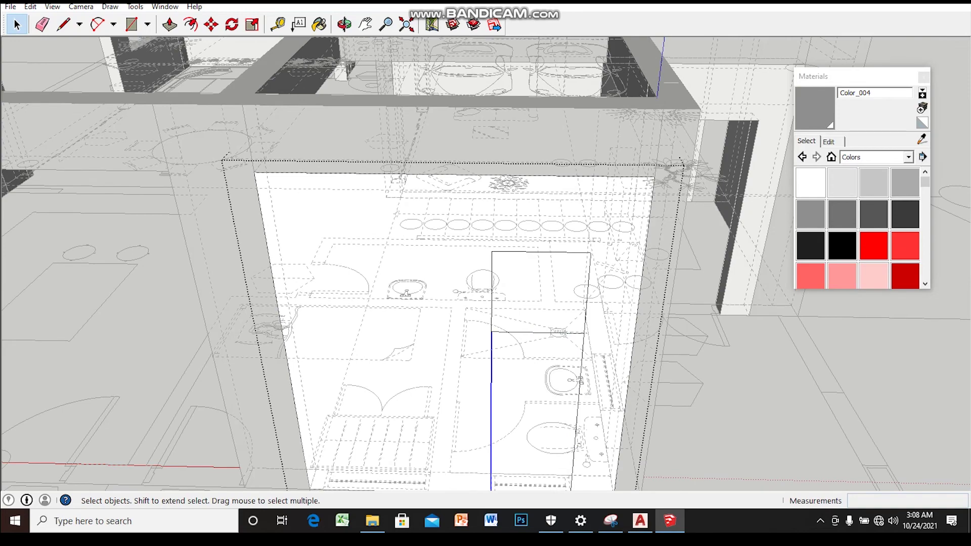
middle_drag(537, 294, 504, 311)
click(503, 311)
- Push the window rectangle 200mm through the wall to cut the opening
key(p)
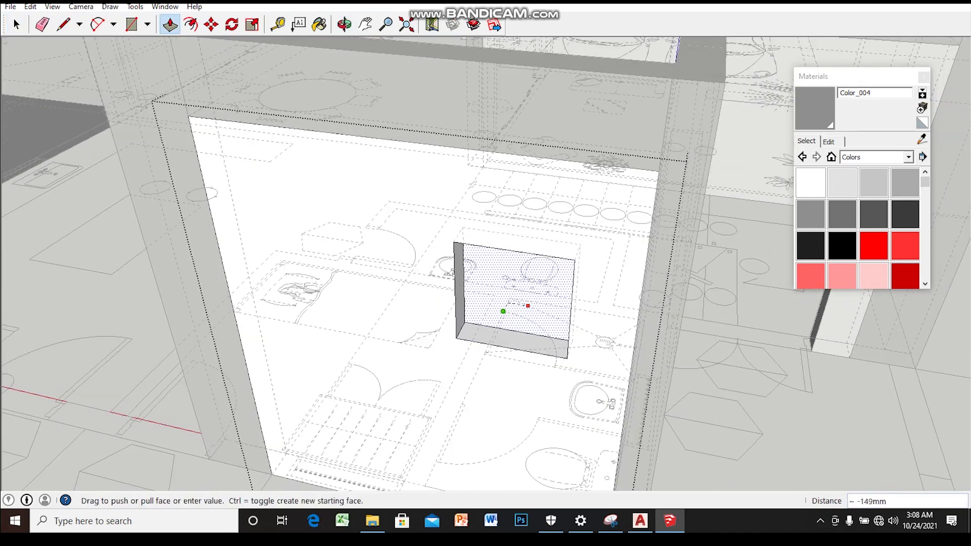
drag(527, 306, 538, 303)
mouse_move(538, 303)
middle_down()
mouse_move(495, 217)
mouse_move(506, 264)
middle_up()
click(511, 284)
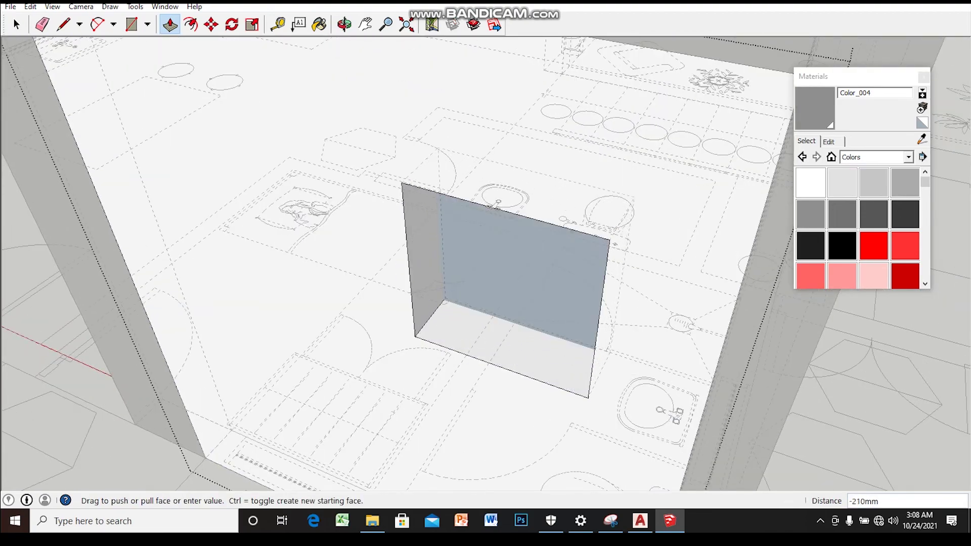
click(446, 229)
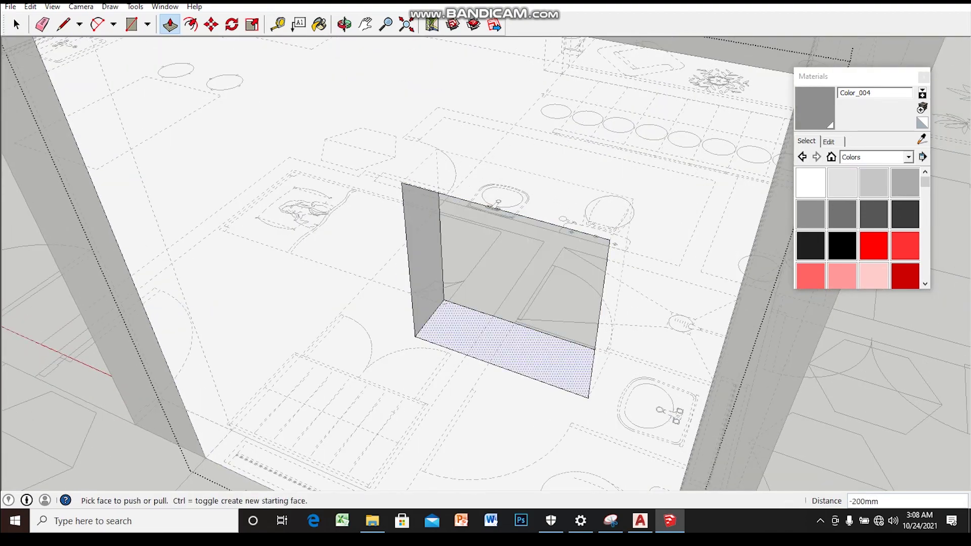
mouse_move(447, 229)
middle_down()
mouse_move(481, 304)
mouse_move(506, 263)
middle_up()
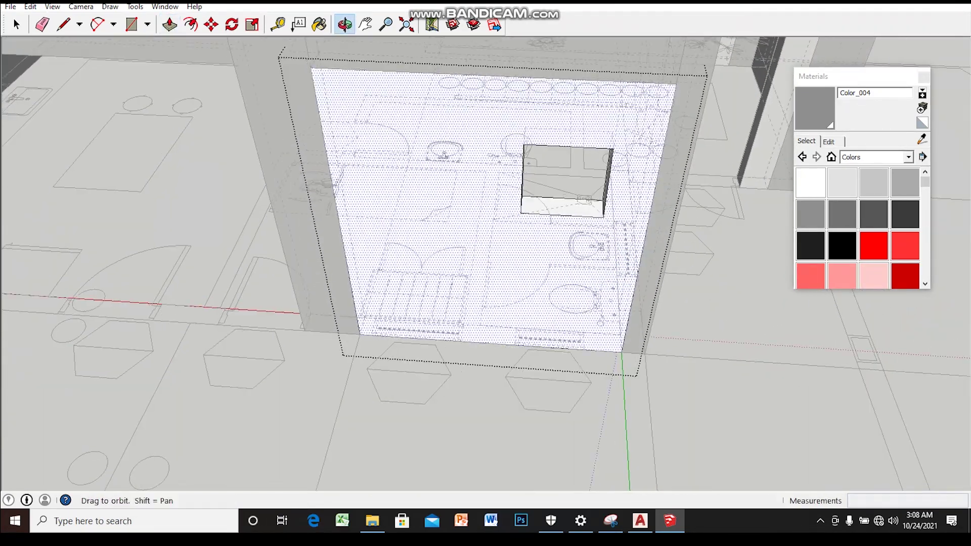
middle_drag(506, 264, 499, 369)
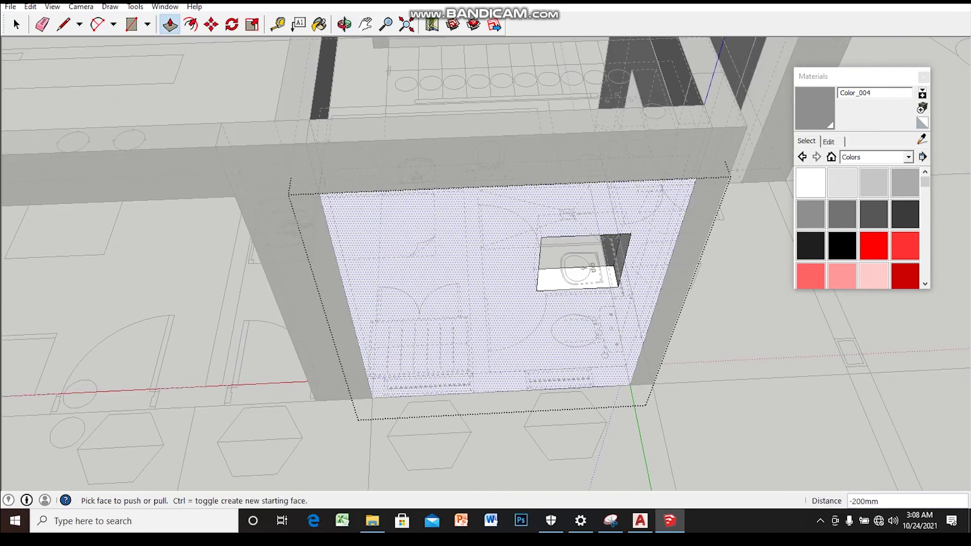
- Start a new vertical line at the wall's top corner
key(l)
scroll(499, 370, up, 3)
scroll(468, 400, up, 2)
click(468, 399)
- Copy the window opening to the left, beside the first one on the wall panel
mouse_move(462, 234)
middle_down()
mouse_move(471, 251)
mouse_move(393, 301)
middle_up()
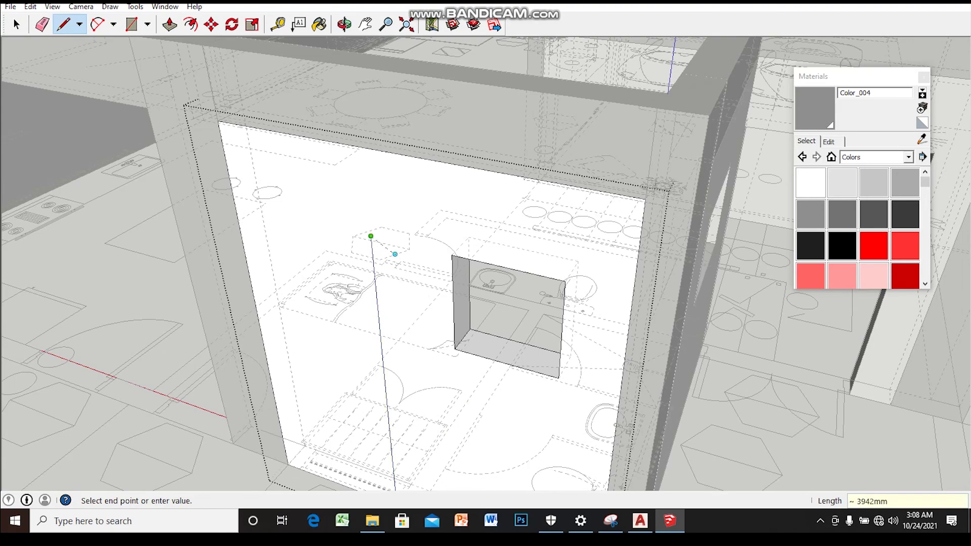
key(space)
middle_drag(401, 261, 420, 264)
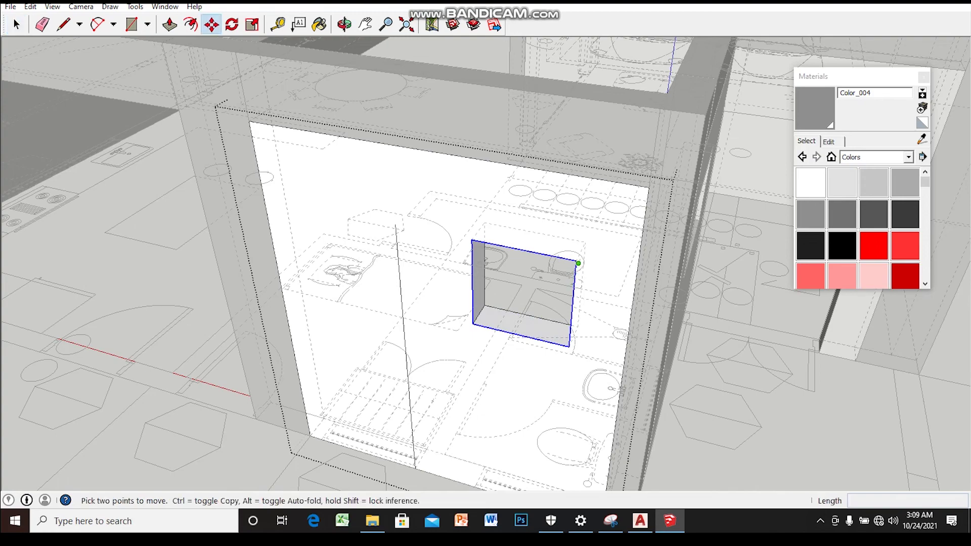
scroll(576, 262, up, 1)
scroll(575, 258, up, 1)
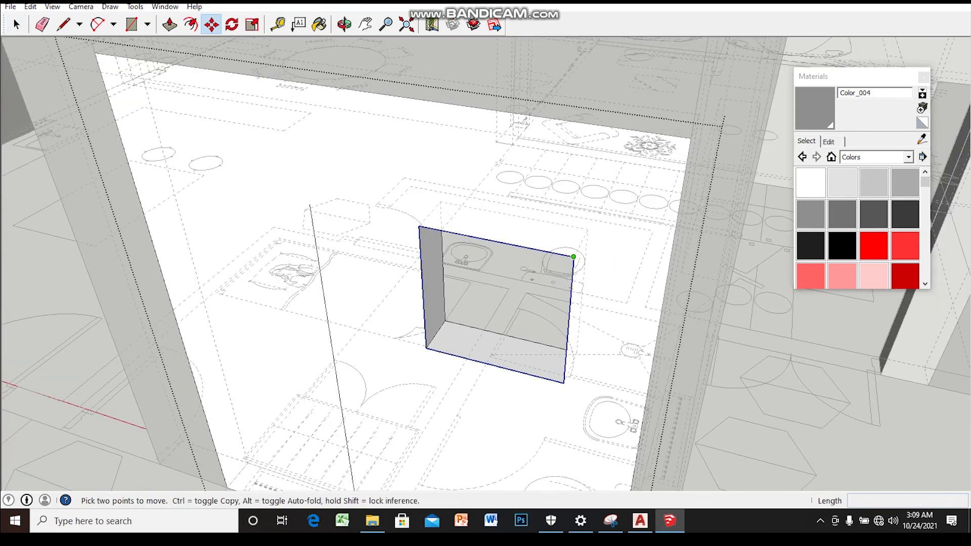
click(574, 256)
key(ctrl)
middle_drag(455, 263, 376, 275)
- Push/Pull the copied window rectangle through the wall to form the second opening
key(p)
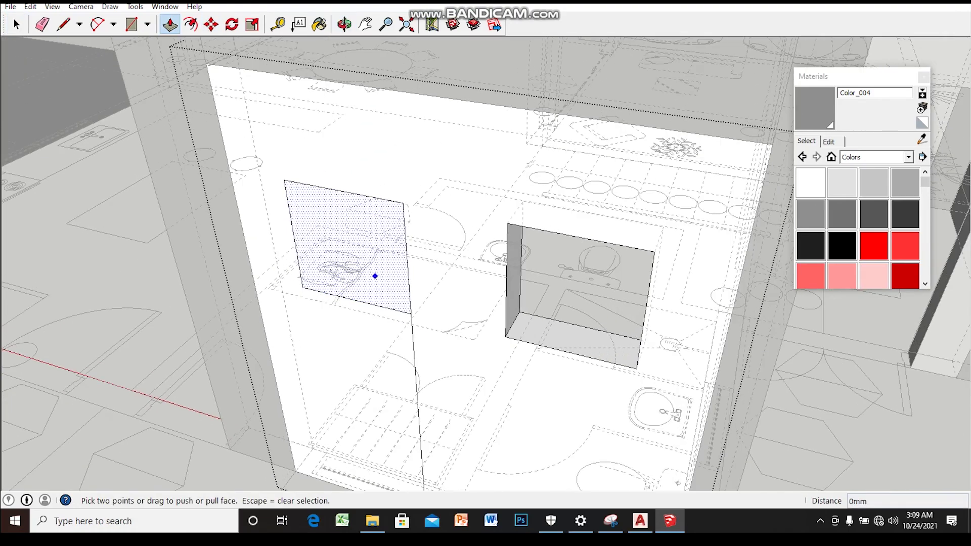
click(375, 276)
scroll(369, 277, up, 2)
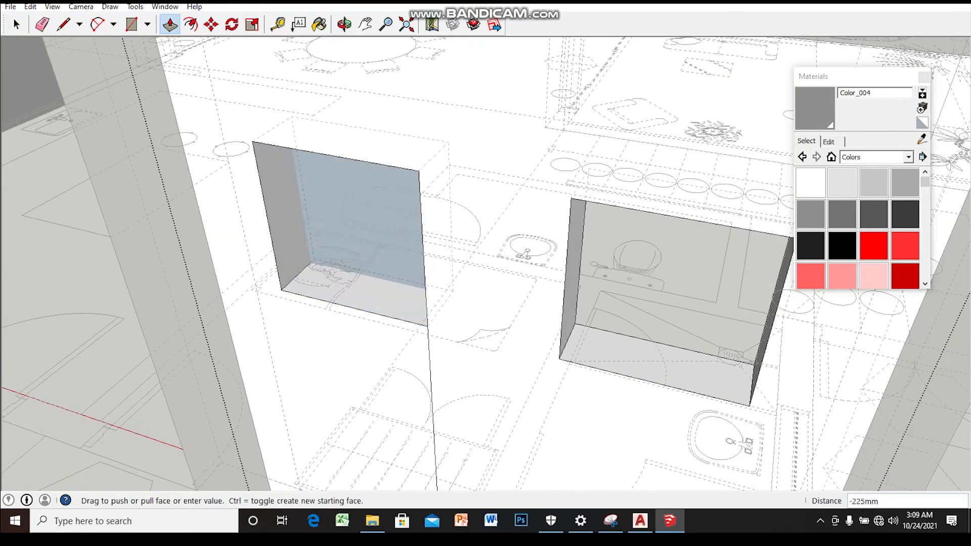
click(409, 262)
middle_drag(410, 262, 455, 242)
click(464, 202)
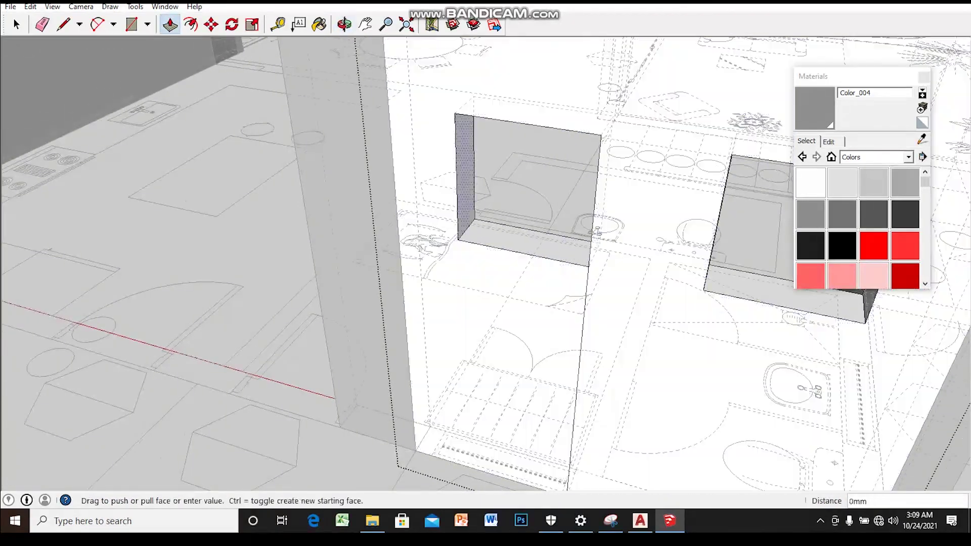
middle_drag(507, 253, 536, 243)
- Exit the wall group and orbit around the finished bathroom walls
key(space)
scroll(486, 273, down, 2)
scroll(485, 274, down, 4)
mouse_move(486, 273)
middle_down()
mouse_move(506, 243)
mouse_move(486, 243)
mouse_move(556, 242)
middle_up()
scroll(486, 273, down, 2)
middle_drag(486, 274, 486, 233)
key(Escape)
scroll(486, 274, down, 2)
middle_drag(486, 274, 486, 227)
scroll(487, 274, up, 2)
scroll(486, 273, up, 3)
mouse_move(486, 274)
middle_down()
mouse_move(486, 243)
mouse_move(446, 273)
middle_up()
scroll(485, 273, up, 1)
scroll(552, 242, down, 3)
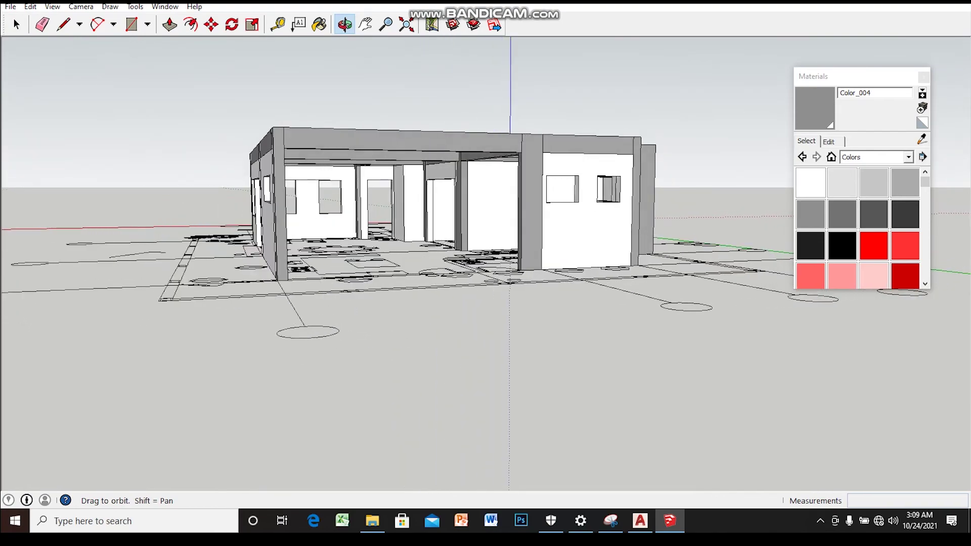
scroll(509, 187, up, 2)
scroll(508, 187, up, 3)
- Orbit and zoom out to an elevated view of the whole house
middle_drag(508, 187, 396, 187)
scroll(400, 188, down, 2)
scroll(400, 188, down, 2)
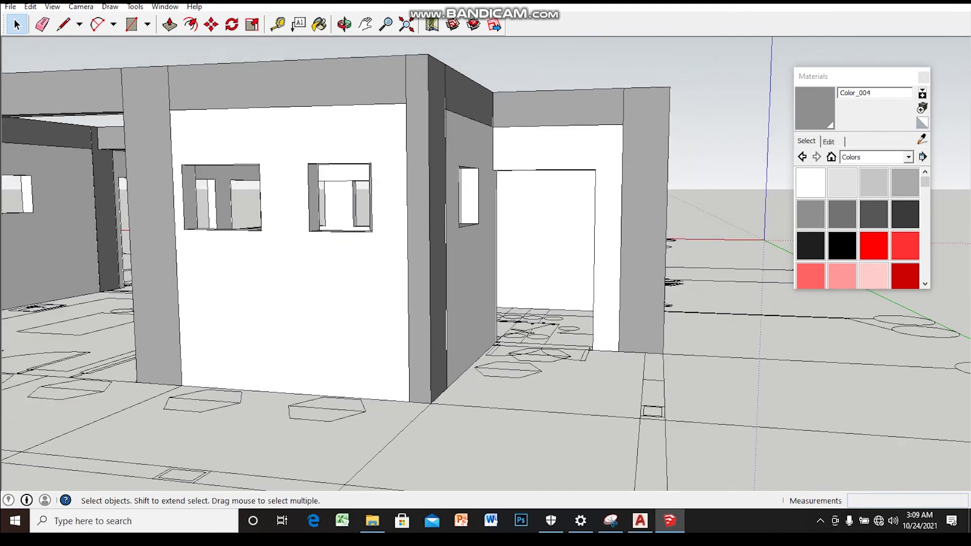
scroll(401, 187, down, 1)
mouse_move(486, 203)
middle_down()
mouse_move(476, 283)
mouse_move(485, 283)
middle_up()
scroll(507, 228, up, 1)
scroll(506, 228, up, 2)
scroll(505, 228, up, 2)
scroll(506, 253, up, 2)
scroll(506, 252, up, 3)
scroll(486, 253, down, 2)
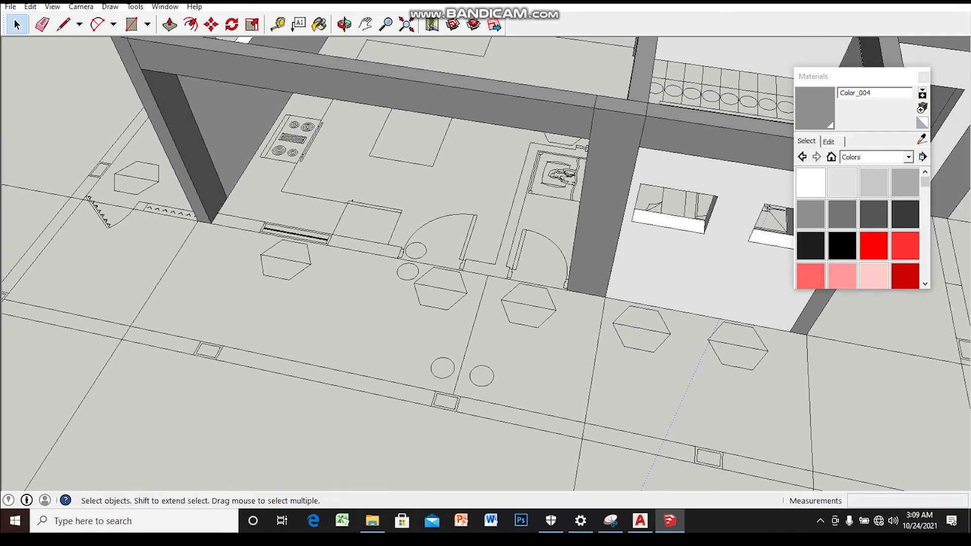
scroll(486, 253, down, 1)
scroll(486, 253, down, 3)
scroll(485, 252, down, 2)
mouse_move(485, 253)
middle_down()
mouse_move(461, 238)
mouse_move(319, 207)
mouse_move(283, 132)
mouse_move(303, 127)
mouse_move(334, 192)
middle_up()
- Zoom in on the kitchen's front wall line on the floor plan
key(space)
scroll(385, 228, up, 3)
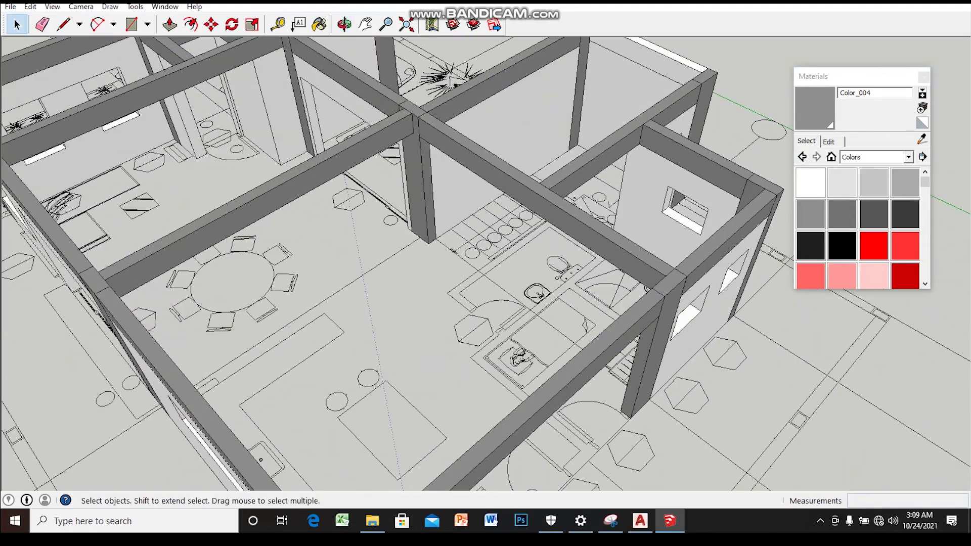
middle_drag(385, 227, 349, 198)
scroll(385, 228, up, 5)
mouse_move(486, 253)
middle_down()
mouse_move(465, 227)
mouse_move(476, 249)
mouse_move(456, 237)
middle_up()
scroll(487, 253, up, 3)
scroll(320, 366, up, 3)
scroll(320, 367, up, 3)
- Draw a floor rectangle along the kitchen wall line and make it a group
middle_drag(319, 366, 313, 354)
key(r)
click(222, 355)
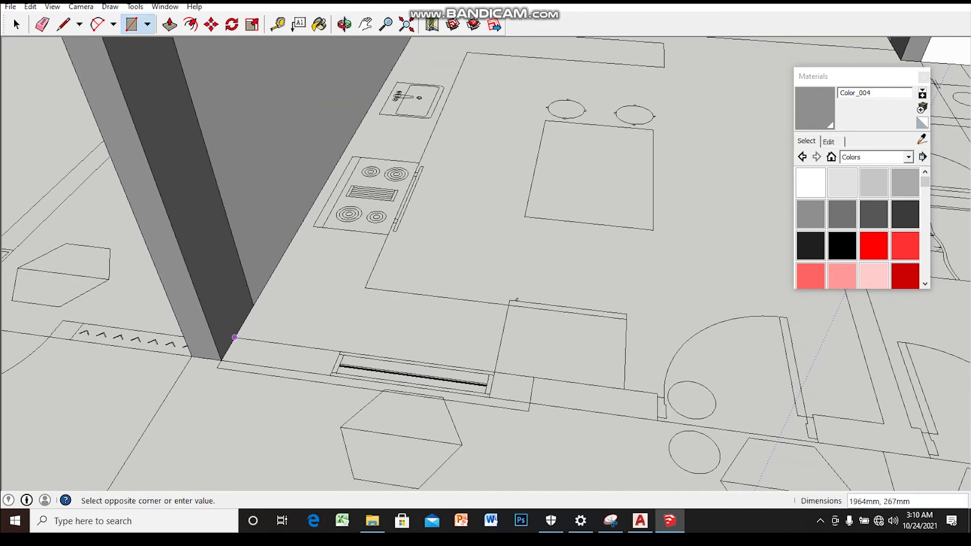
middle_drag(222, 355, 523, 373)
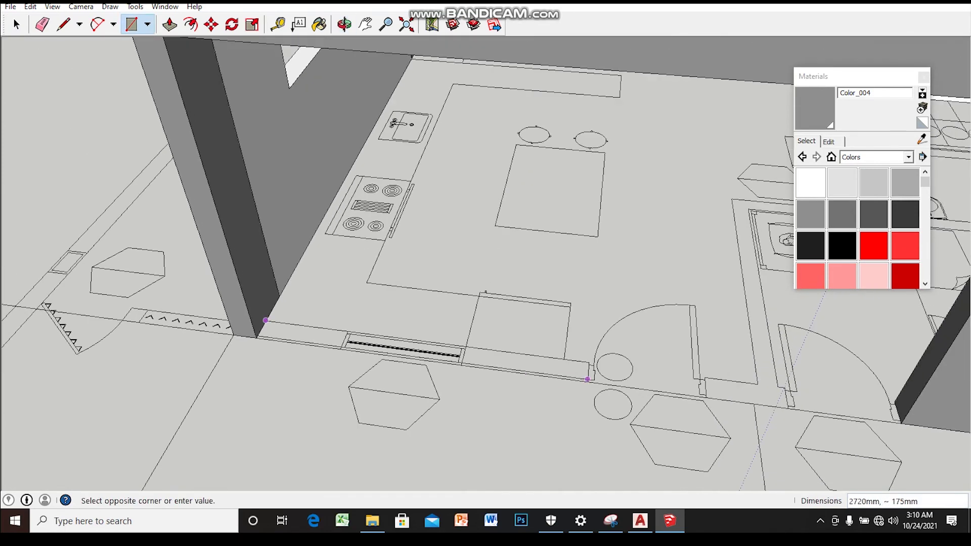
right_click(533, 360)
click(556, 283)
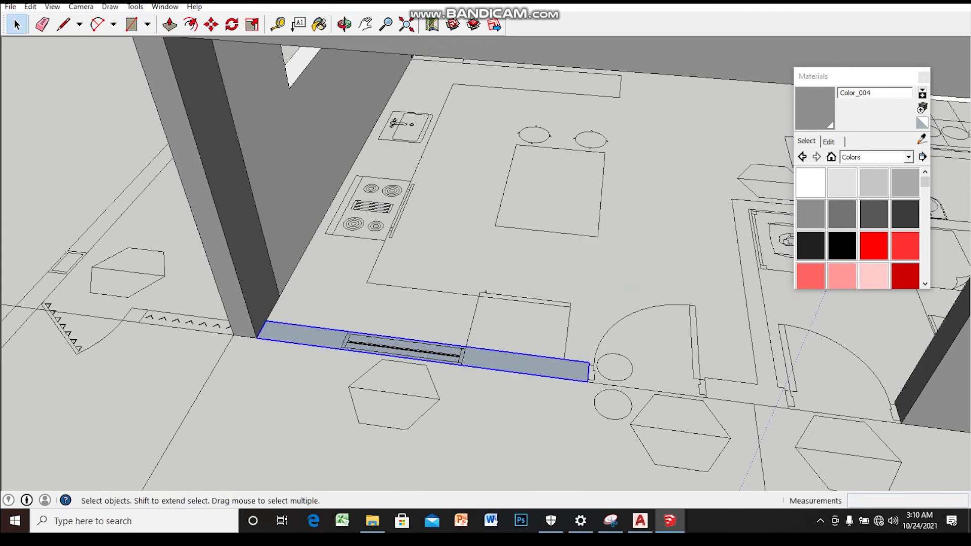
- Push/Pull the grouped strip up into a full-height kitchen wall
middle_drag(440, 355, 441, 334)
drag(510, 359, 330, 166)
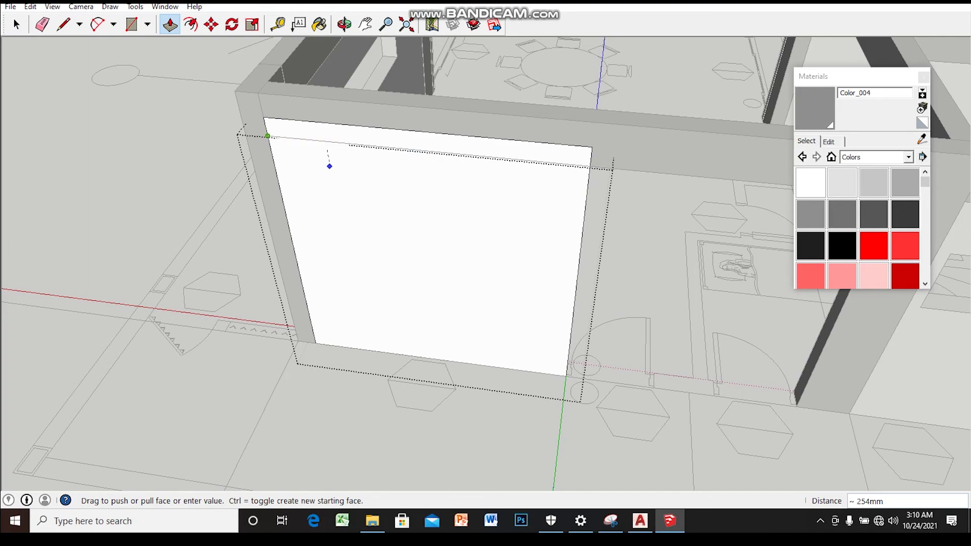
middle_drag(330, 166, 583, 233)
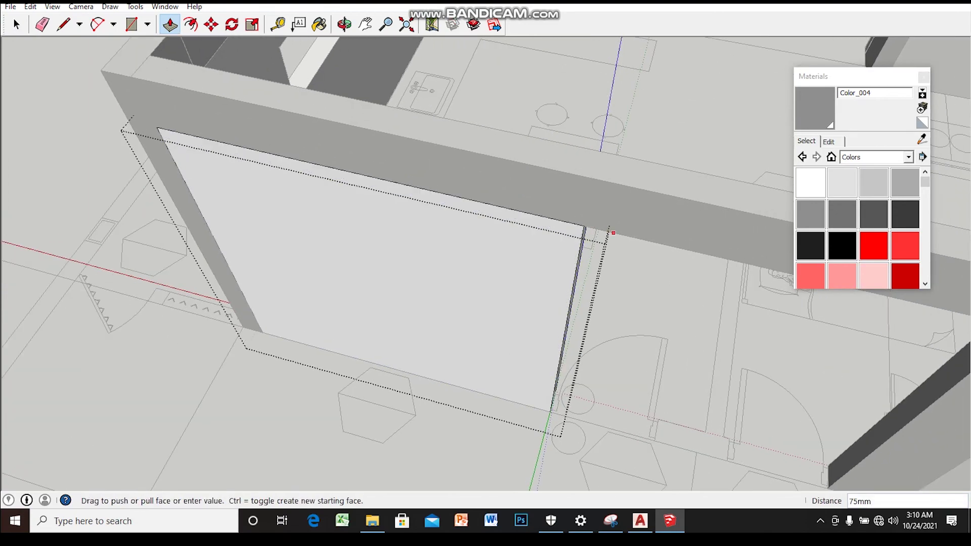
scroll(583, 233, down, 5)
- Draw the window outline on the kitchen wall and remove the unneeded edge below it
key(l)
scroll(455, 339, up, 3)
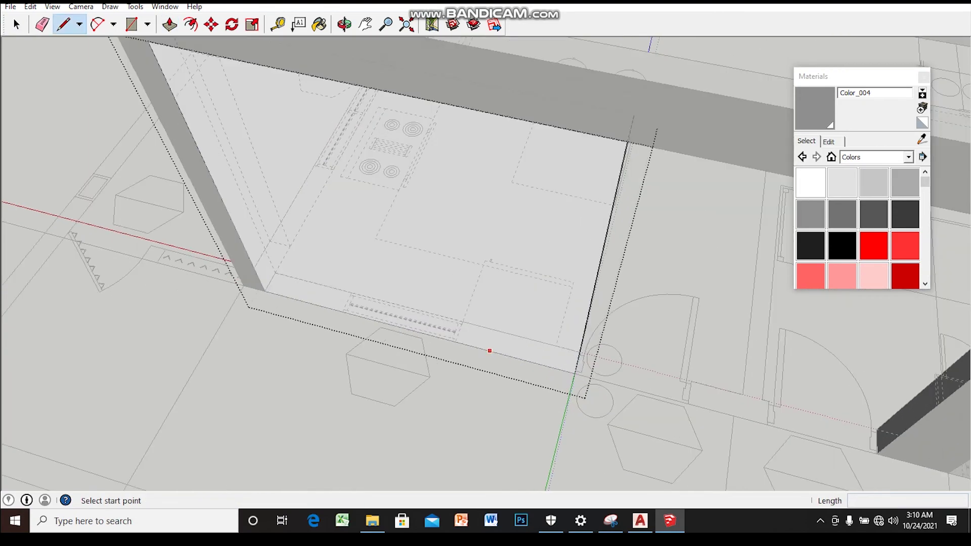
scroll(454, 339, up, 3)
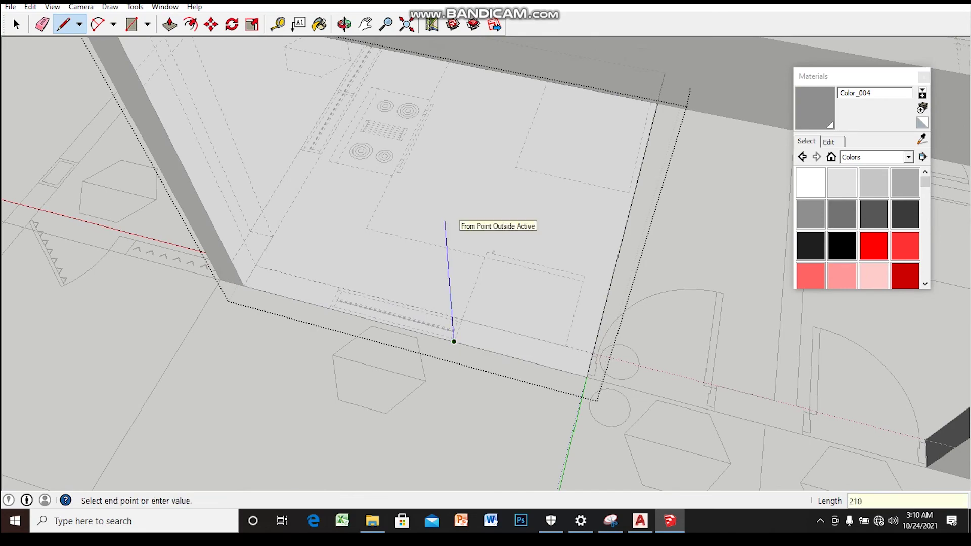
scroll(454, 343, down, 3)
middle_drag(503, 228, 626, 244)
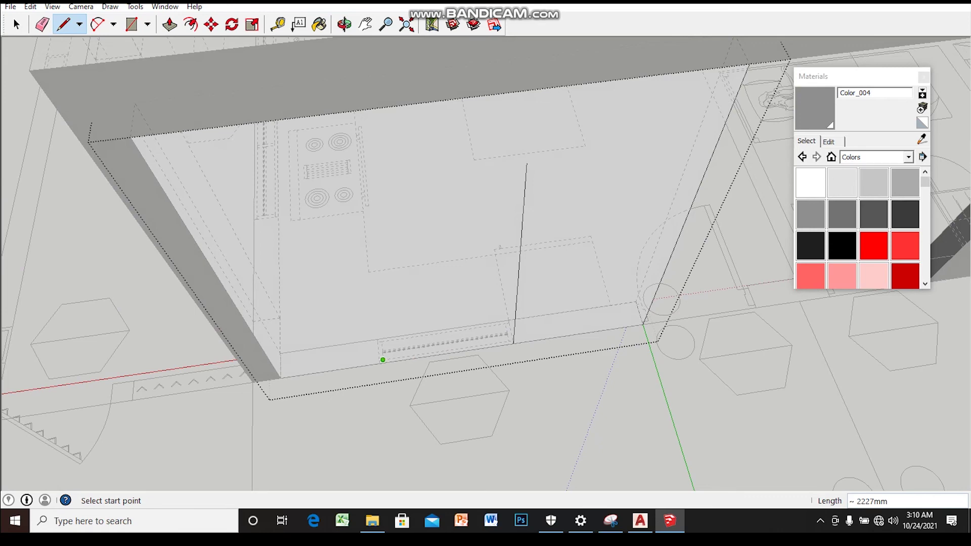
middle_drag(355, 282, 335, 256)
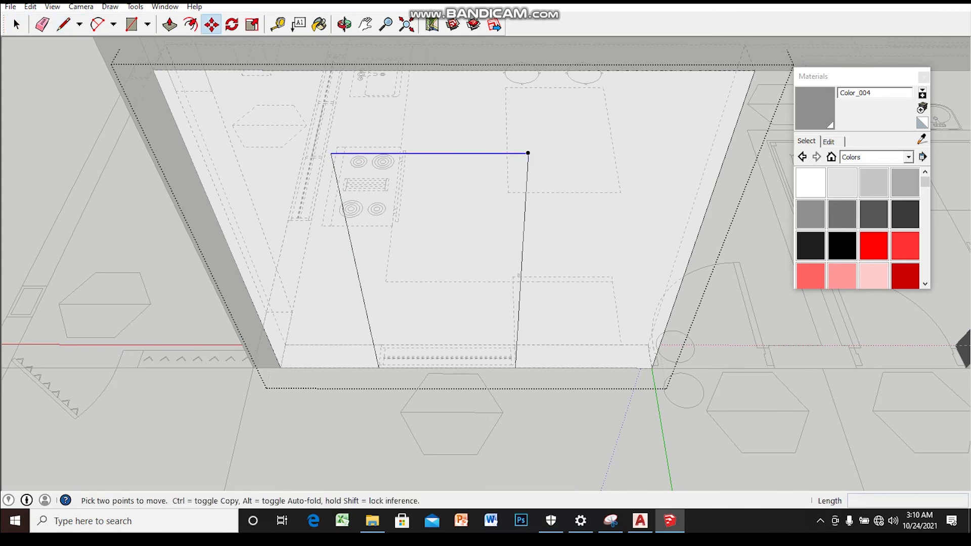
middle_drag(508, 192, 526, 143)
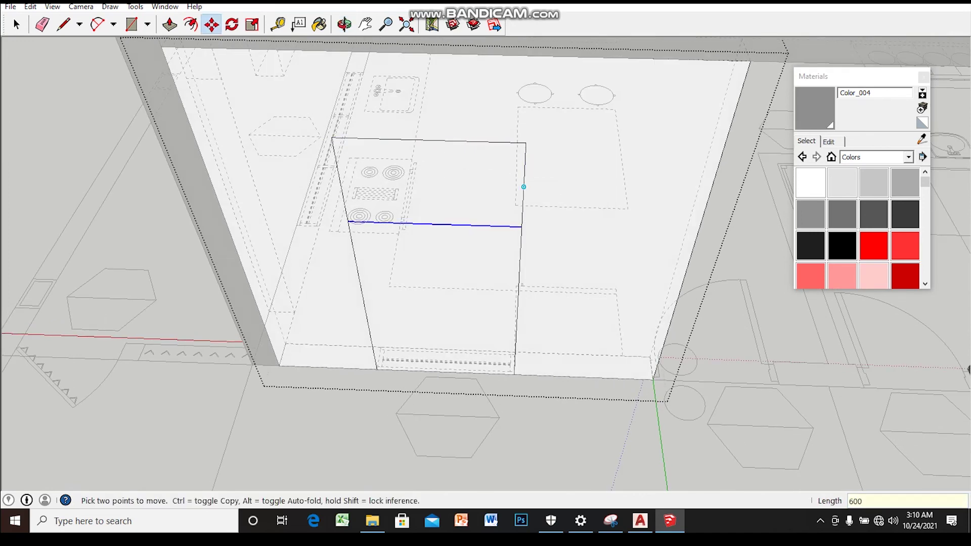
middle_drag(523, 187, 461, 254)
click(461, 254)
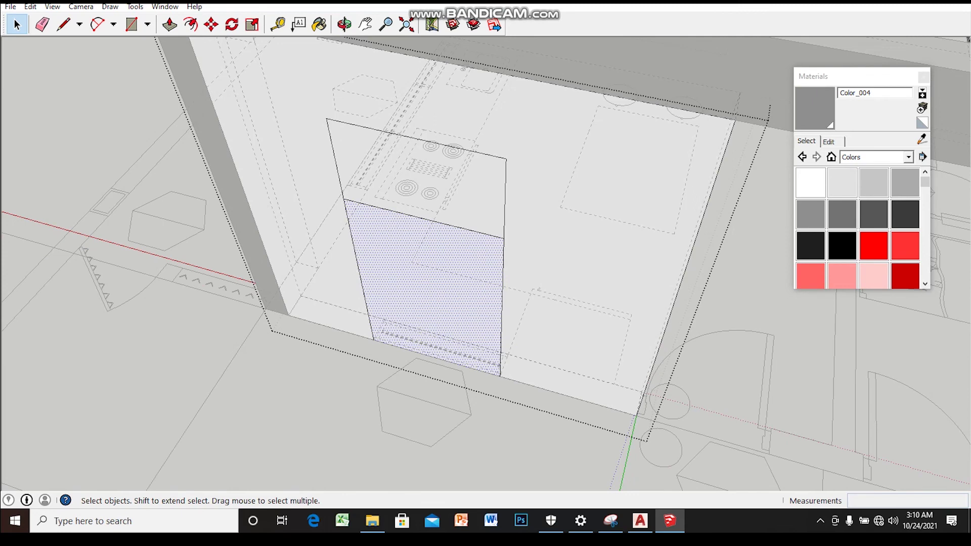
click(502, 304)
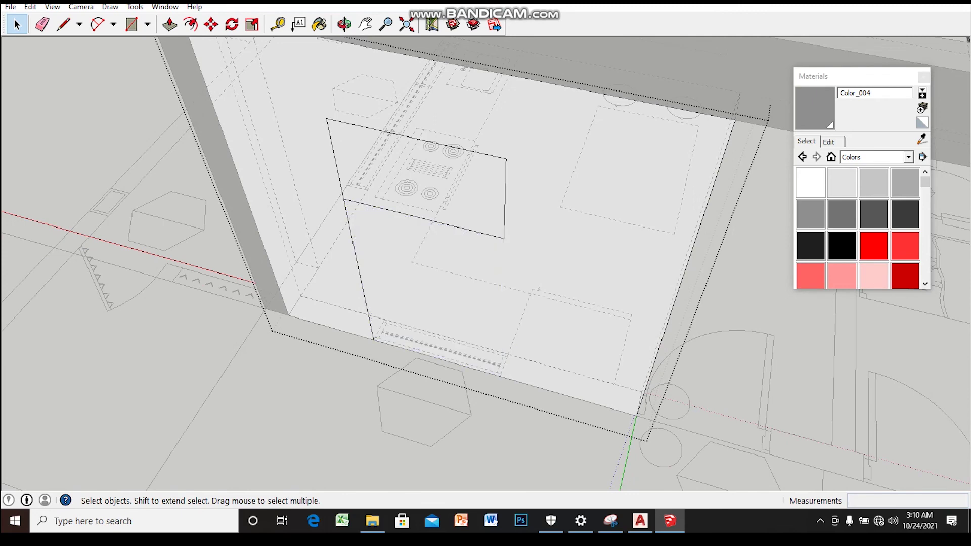
middle_drag(456, 253, 415, 228)
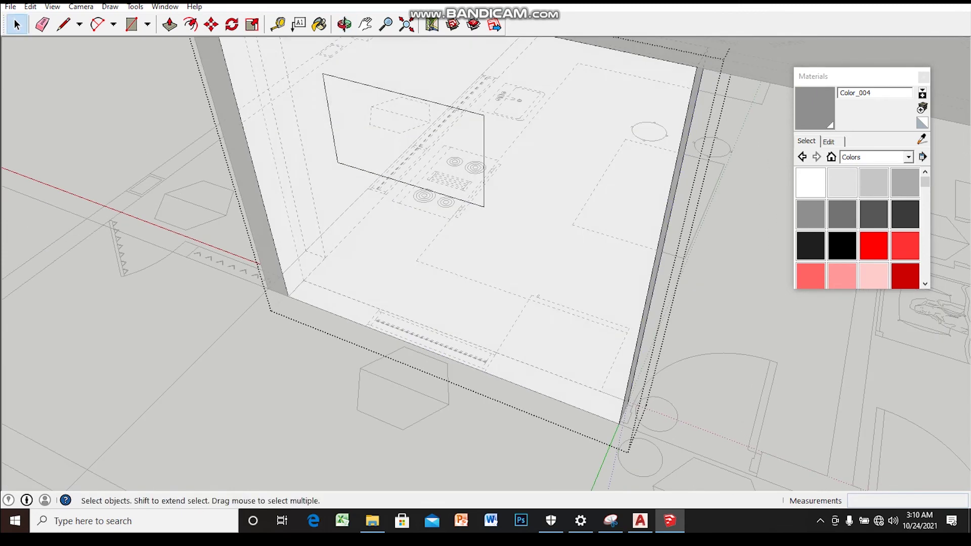
- Push/Pull the window face through the kitchen wall to cut the opening
click(431, 182)
key(p)
scroll(431, 183, up, 2)
scroll(448, 203, up, 1)
click(448, 203)
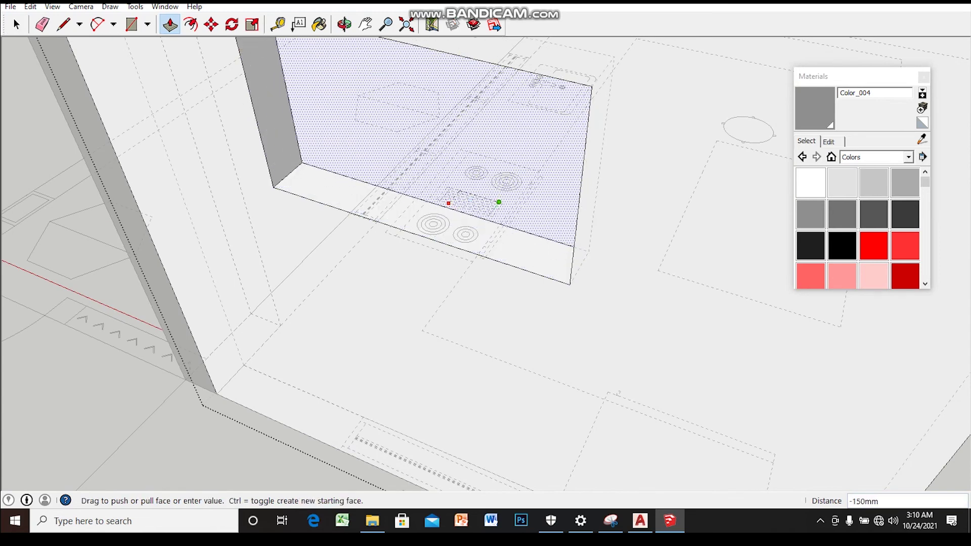
key(Escape)
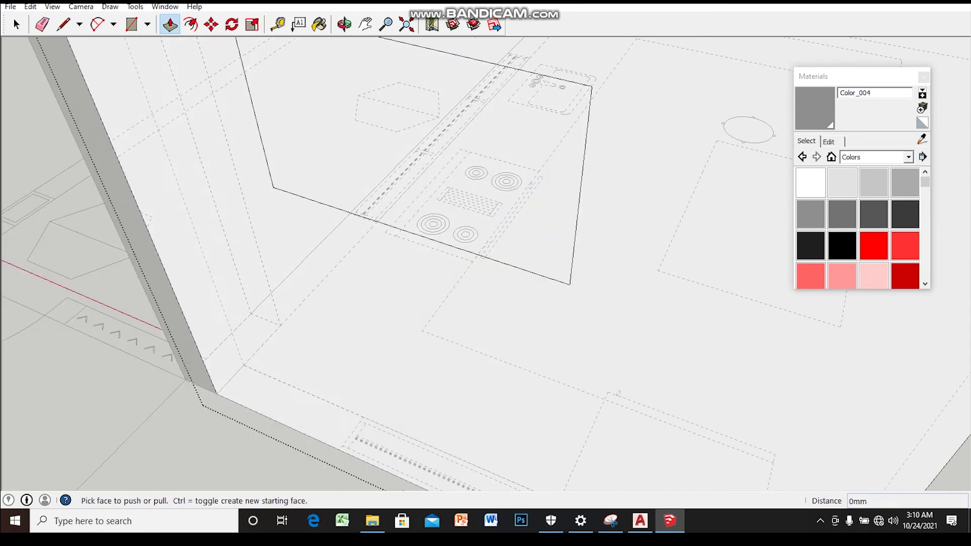
middle_drag(556, 190, 456, 228)
click(405, 193)
mouse_move(405, 192)
middle_down()
mouse_move(431, 242)
mouse_move(430, 212)
mouse_move(455, 253)
middle_up()
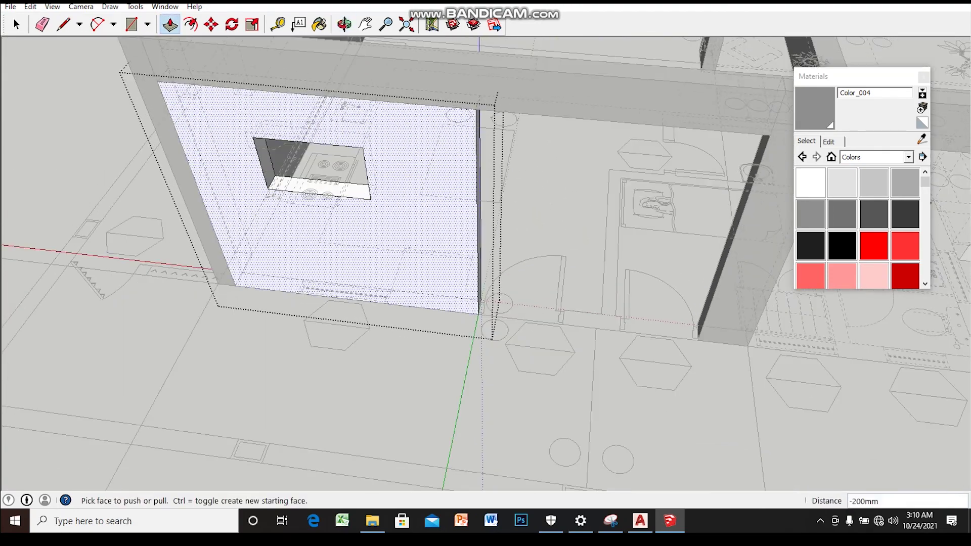
key(space)
middle_drag(377, 182, 607, 77)
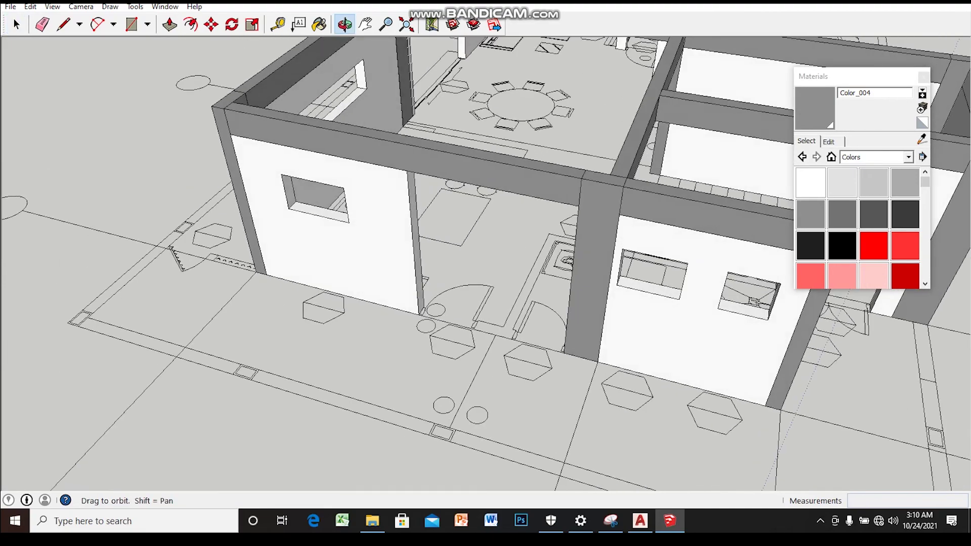
- Select the wall with the window, keeping only its side face selected
scroll(446, 294, up, 3)
scroll(446, 294, up, 2)
scroll(445, 293, up, 2)
scroll(252, 253, down, 1)
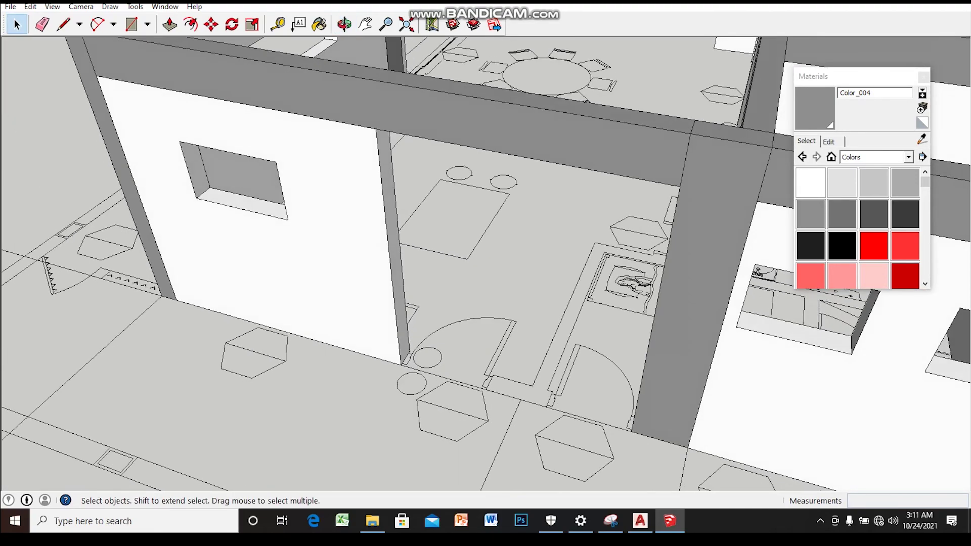
scroll(253, 253, down, 2)
scroll(253, 253, up, 3)
scroll(253, 253, up, 2)
click(394, 410)
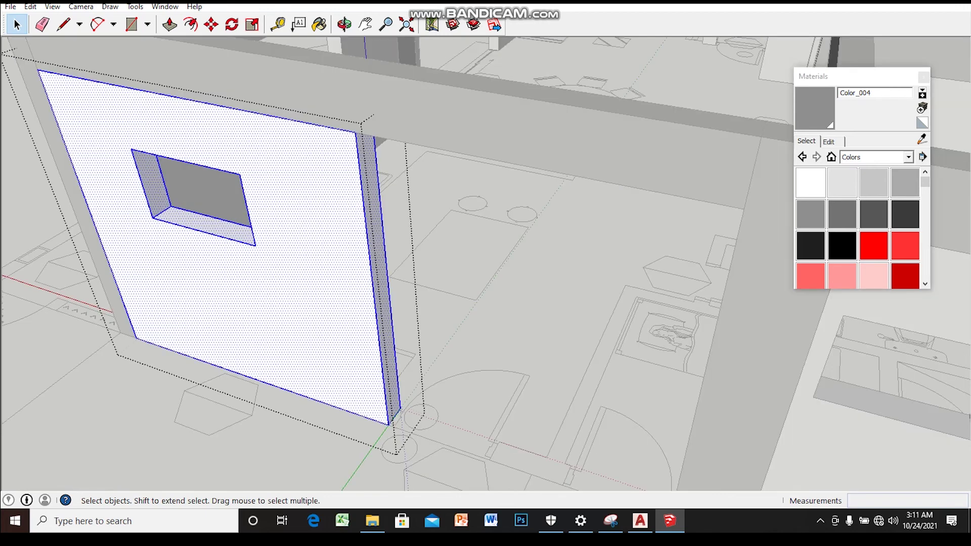
scroll(394, 410, up, 3)
scroll(394, 410, up, 3)
shift+click(127, 252)
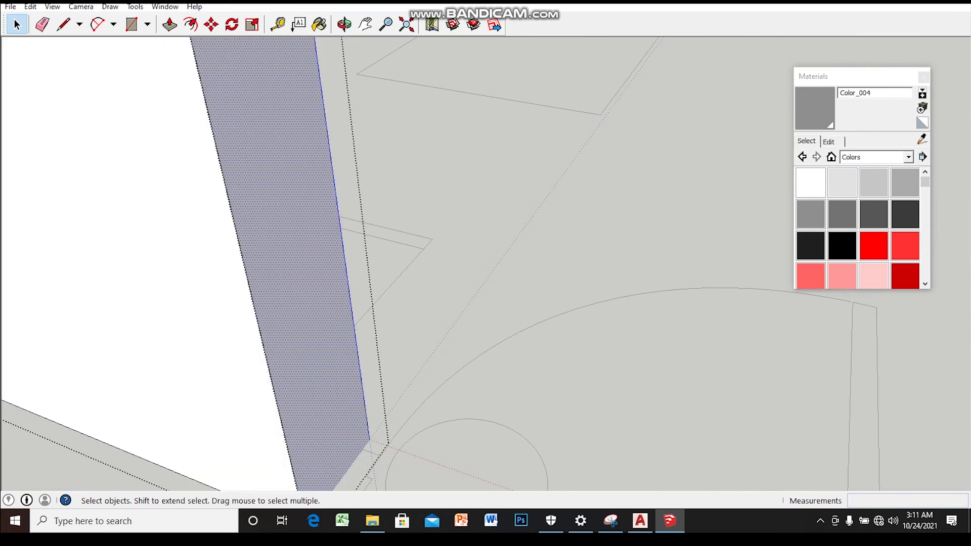
scroll(384, 336, down, 2)
key(m)
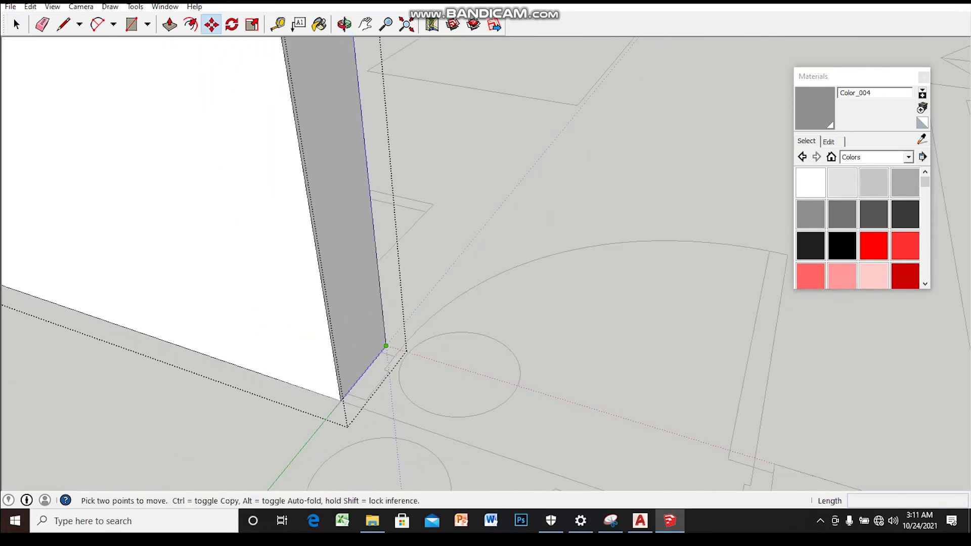
text(2100)
scroll(385, 347, down, 2)
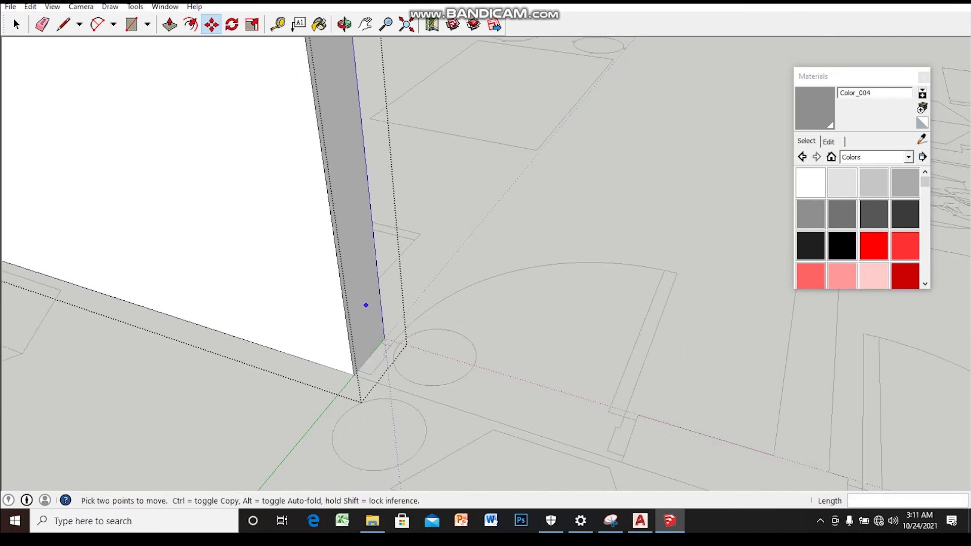
scroll(365, 304, down, 2)
key(space)
- Extend the upper wall face across the doorway so the opening is bridged overhead
middle_drag(380, 337, 385, 325)
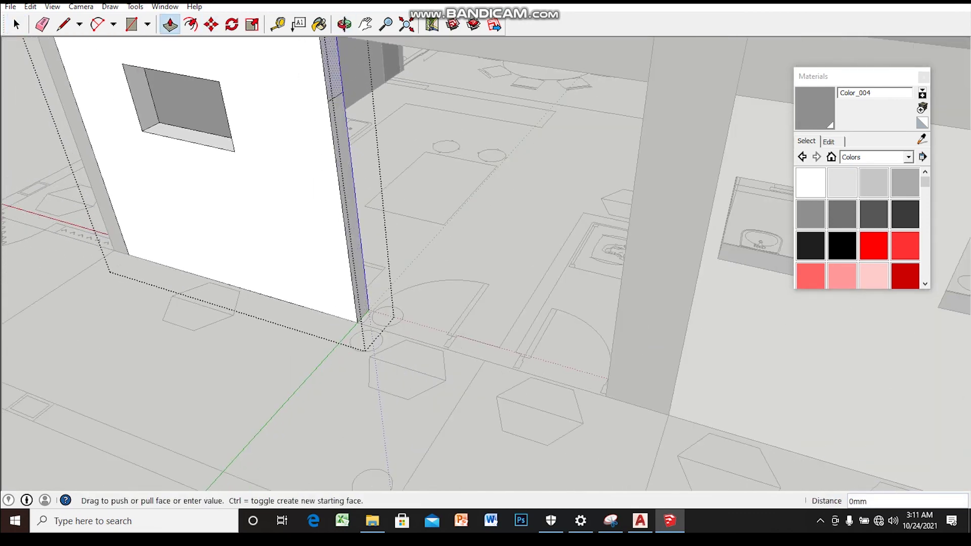
drag(354, 82, 601, 122)
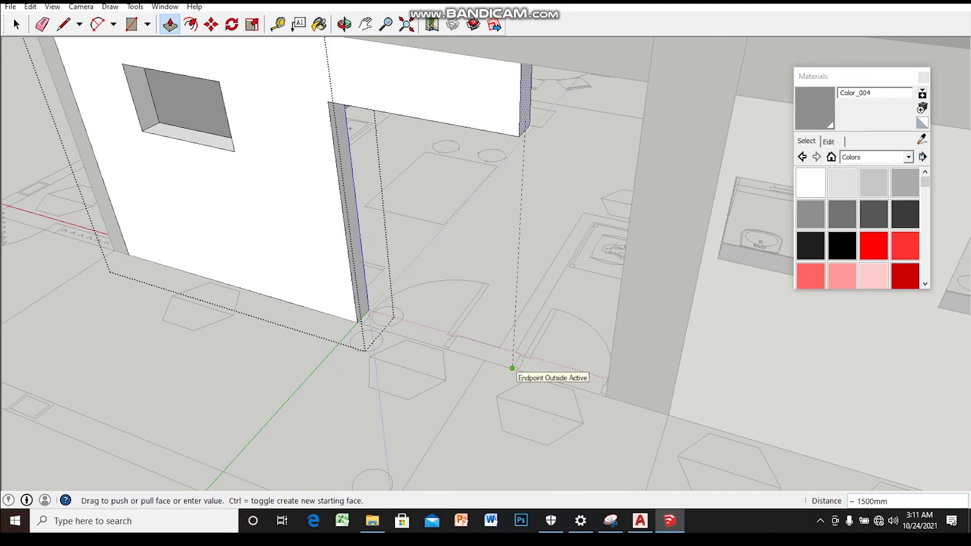
middle_drag(384, 325, 385, 283)
scroll(486, 252, up, 3)
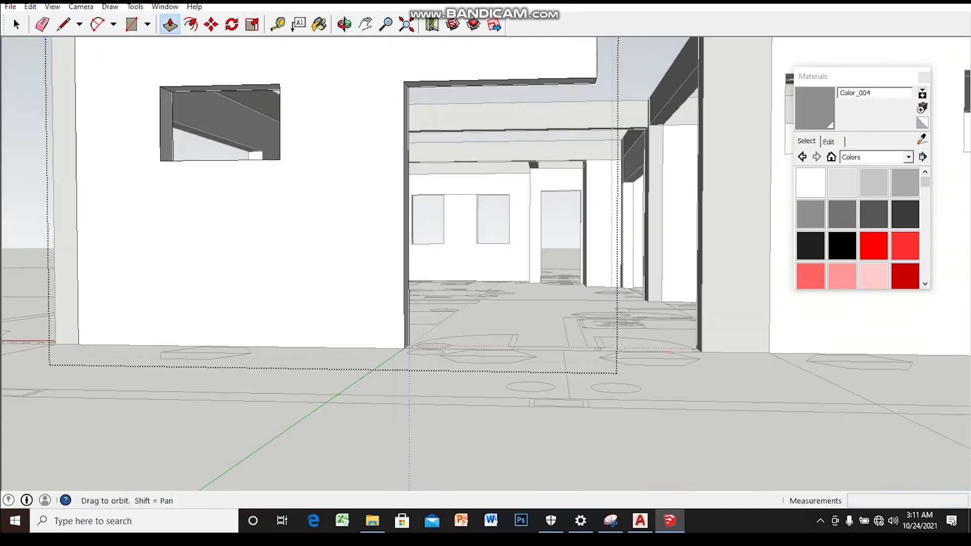
middle_drag(486, 228, 485, 279)
mouse_move(486, 228)
middle_down()
mouse_move(486, 304)
mouse_move(486, 203)
middle_up()
middle_drag(385, 284, 385, 233)
scroll(385, 273, up, 3)
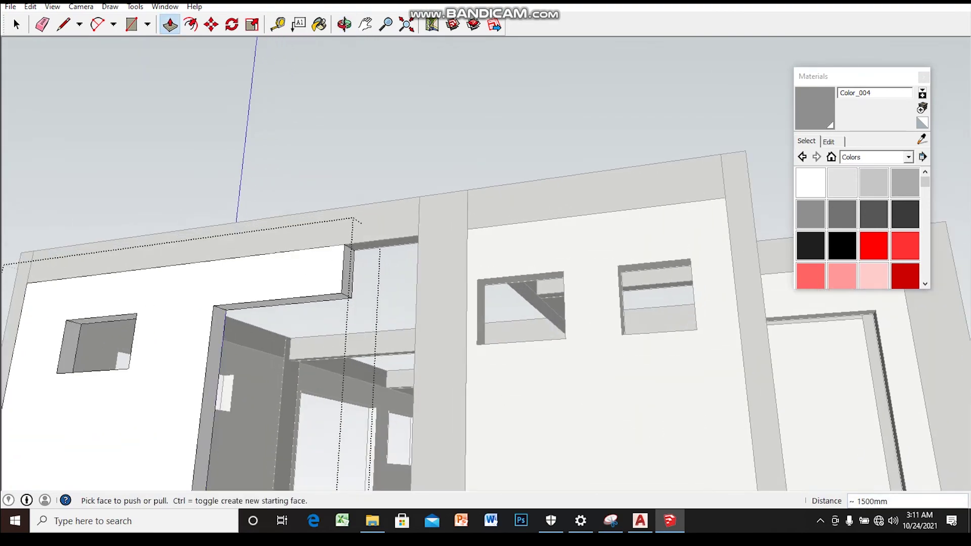
click(383, 275)
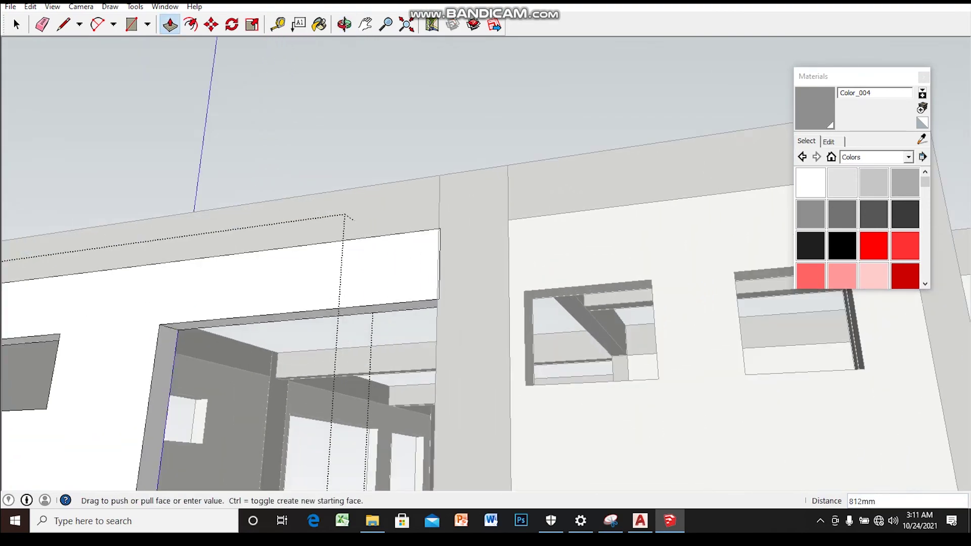
middle_drag(439, 219, 452, 220)
- Push the column's thin side face back 60mm
key(l)
scroll(419, 231, up, 1)
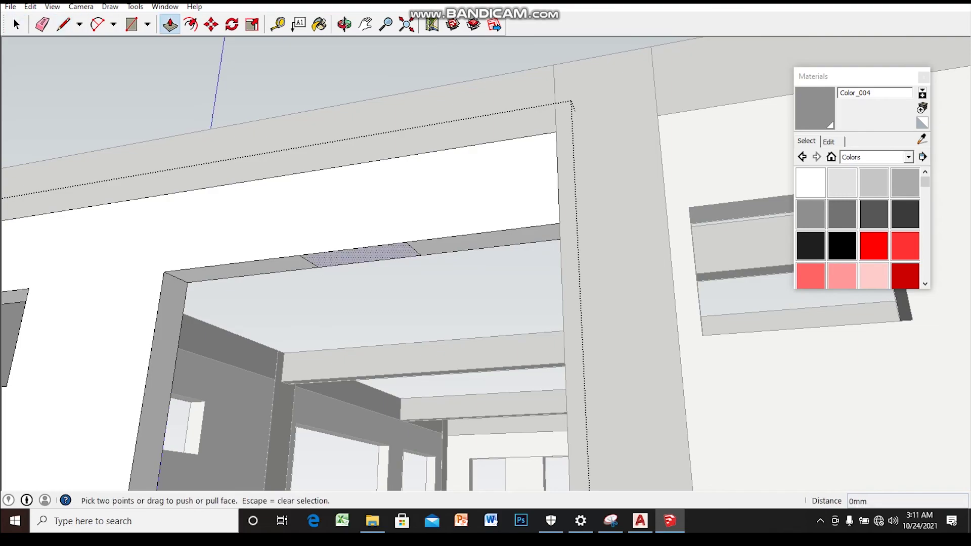
scroll(359, 253, down, 2)
middle_drag(359, 253, 404, 238)
scroll(385, 243, down, 2)
mouse_move(486, 252)
middle_down()
mouse_move(455, 243)
mouse_move(476, 233)
mouse_move(466, 253)
middle_up()
scroll(455, 243, up, 3)
scroll(456, 243, up, 3)
scroll(455, 243, up, 2)
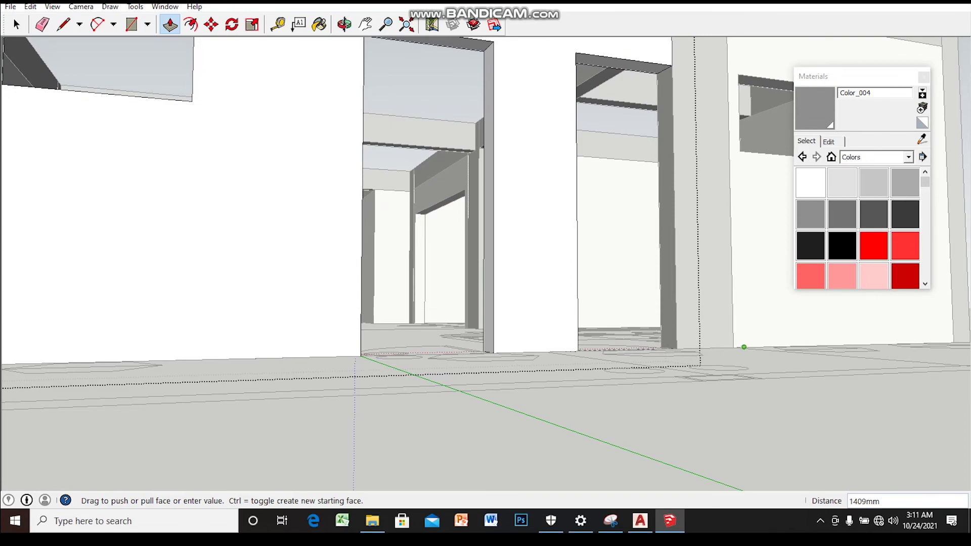
mouse_move(485, 253)
middle_down()
mouse_move(471, 238)
mouse_move(485, 258)
middle_up()
scroll(480, 324, up, 3)
click(483, 203)
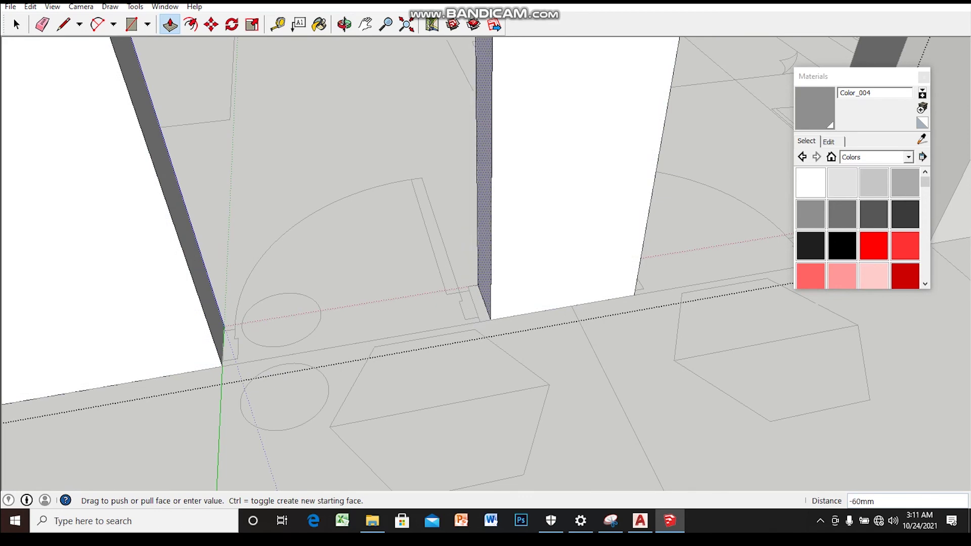
- Orbit out to an overhead view of the walled kitchen, bathroom and dining rooms
middle_drag(486, 253, 536, 203)
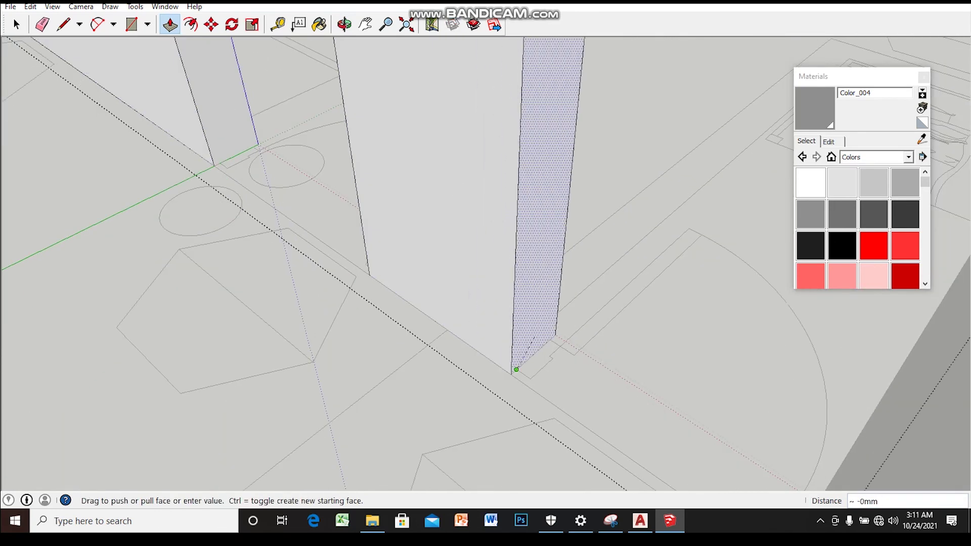
scroll(486, 253, down, 3)
scroll(485, 252, down, 5)
mouse_move(486, 252)
middle_down()
mouse_move(466, 269)
mouse_move(435, 268)
mouse_move(476, 233)
mouse_move(440, 215)
mouse_move(486, 213)
mouse_move(455, 183)
middle_up()
key(space)
scroll(486, 252, up, 5)
middle_drag(486, 253, 485, 217)
scroll(485, 253, down, 3)
mouse_move(487, 252)
middle_down()
mouse_move(465, 223)
mouse_move(486, 223)
mouse_move(455, 207)
mouse_move(456, 243)
mouse_move(434, 237)
mouse_move(465, 237)
mouse_move(434, 223)
mouse_move(455, 253)
mouse_move(486, 233)
mouse_move(476, 212)
mouse_move(456, 243)
middle_up()
- Measure along the upper wall with Tape Measure, then zoom in overhead on the kitchen beam
key(t)
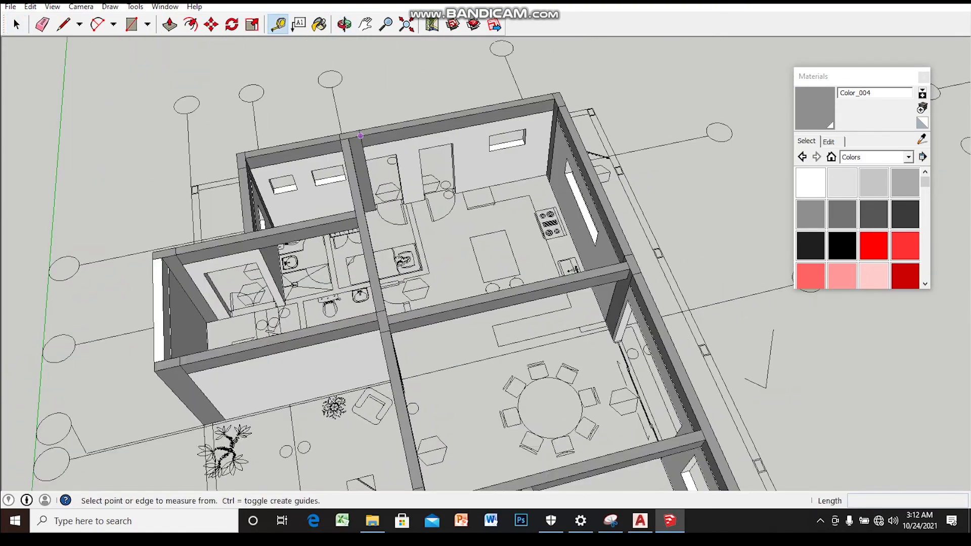
scroll(341, 130, up, 2)
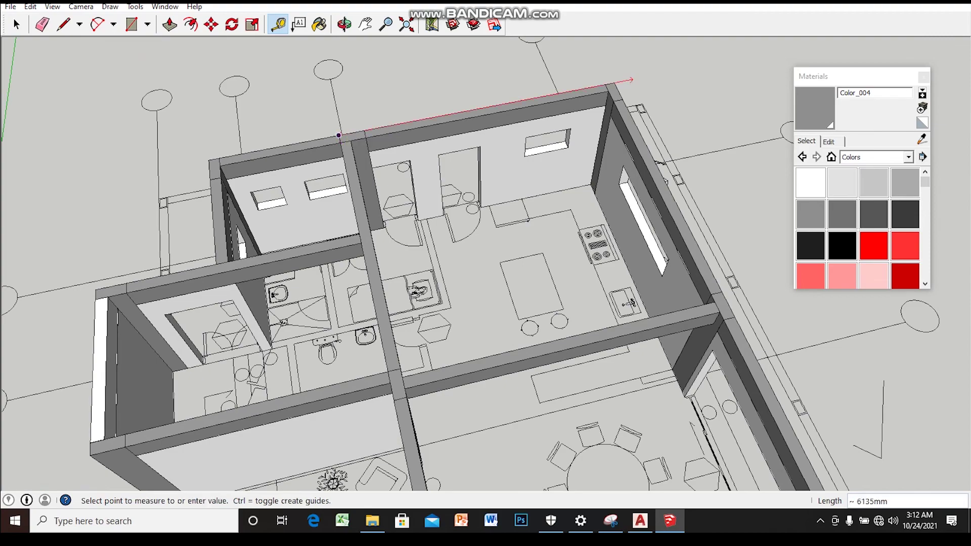
key(space)
scroll(614, 83, down, 3)
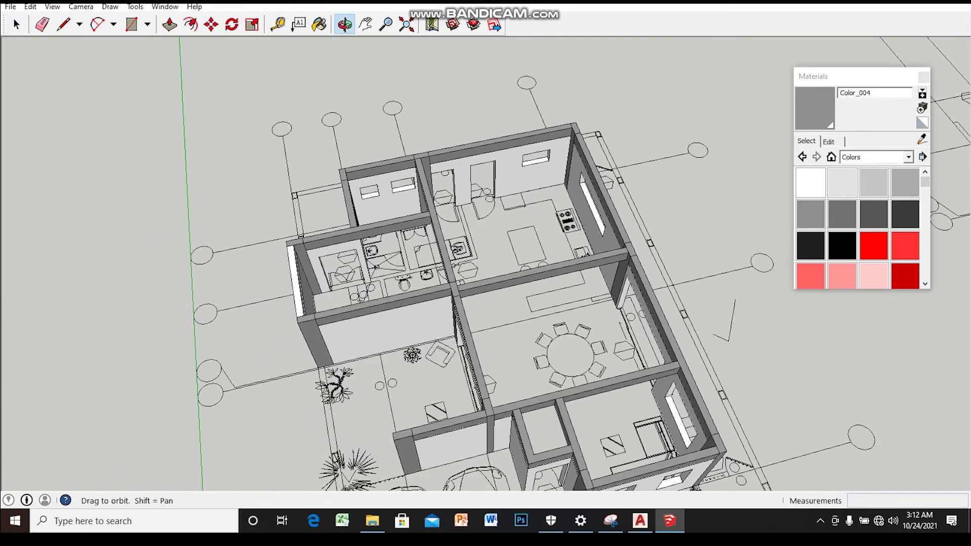
middle_drag(486, 263, 537, 243)
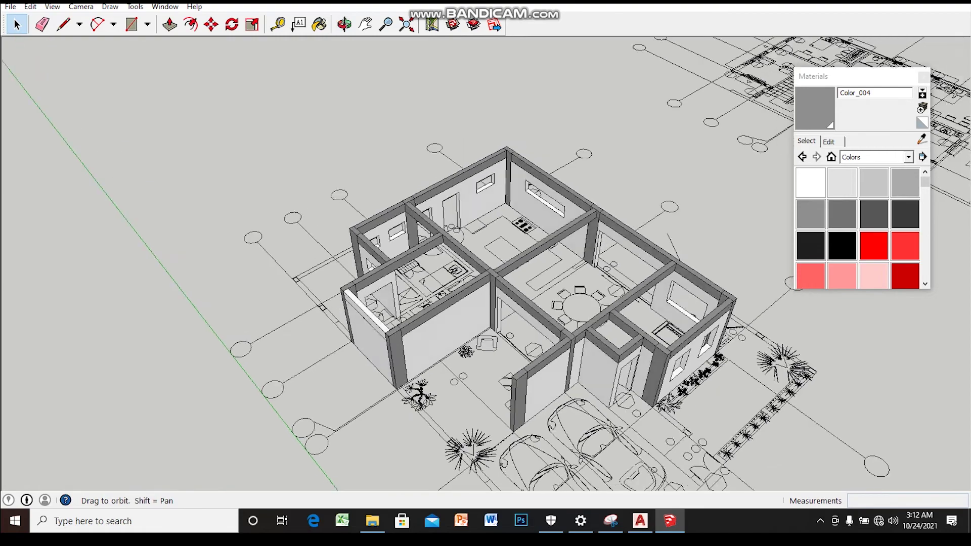
mouse_move(486, 263)
middle_down()
mouse_move(511, 243)
mouse_move(506, 253)
middle_up()
scroll(487, 274, up, 3)
scroll(516, 210, up, 2)
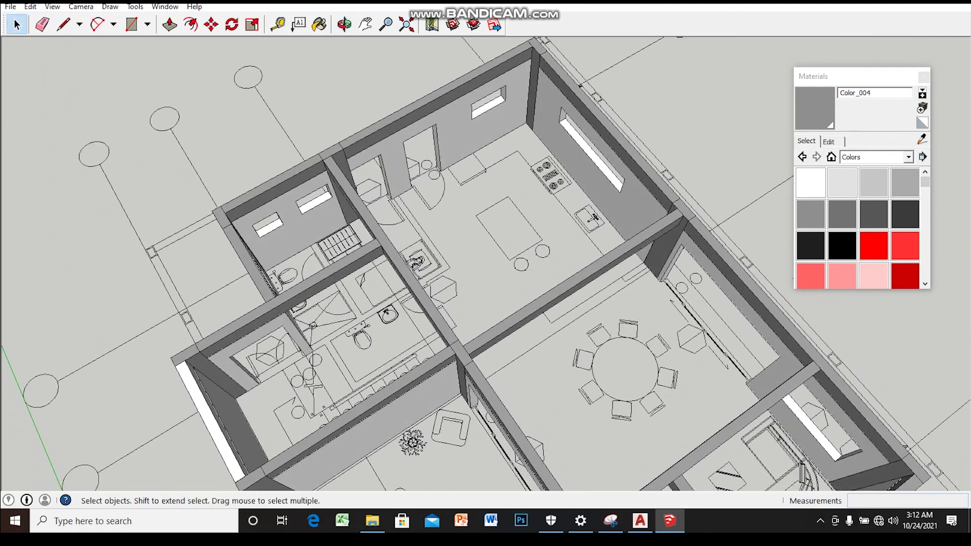
scroll(486, 264, up, 2)
scroll(319, 174, up, 2)
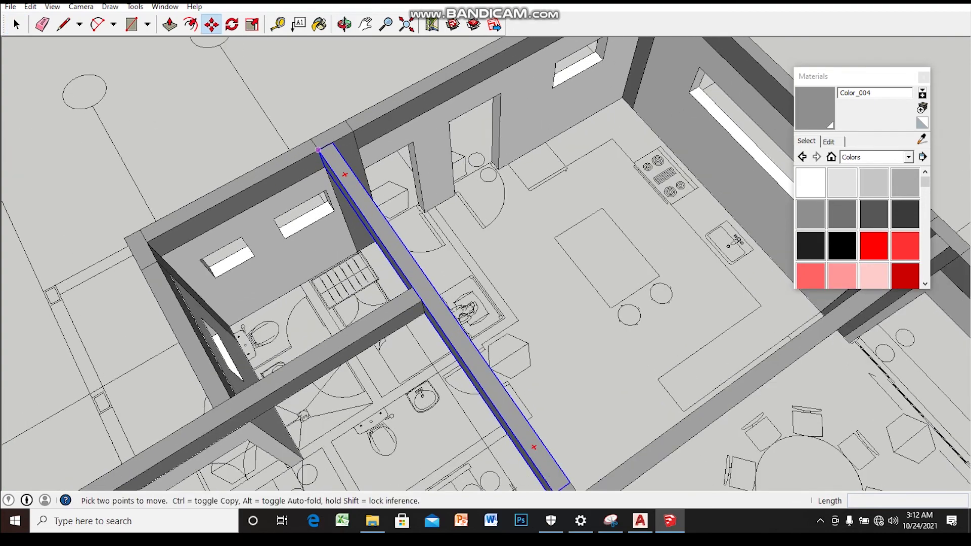
scroll(317, 151, up, 2)
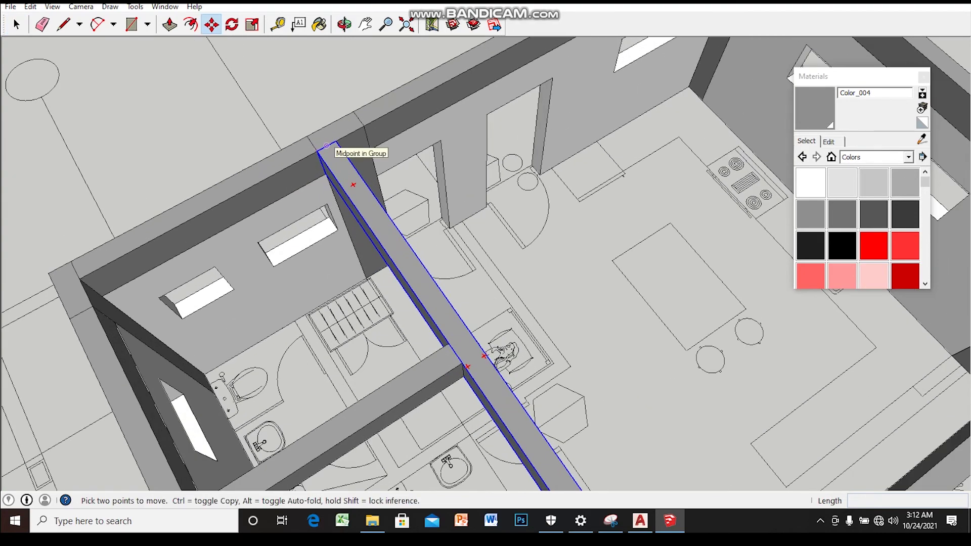
- Copy the beam from its midpoint with Move plus Ctrl to span the kitchen
click(326, 147)
key(ctrl)
scroll(353, 259, down, 2)
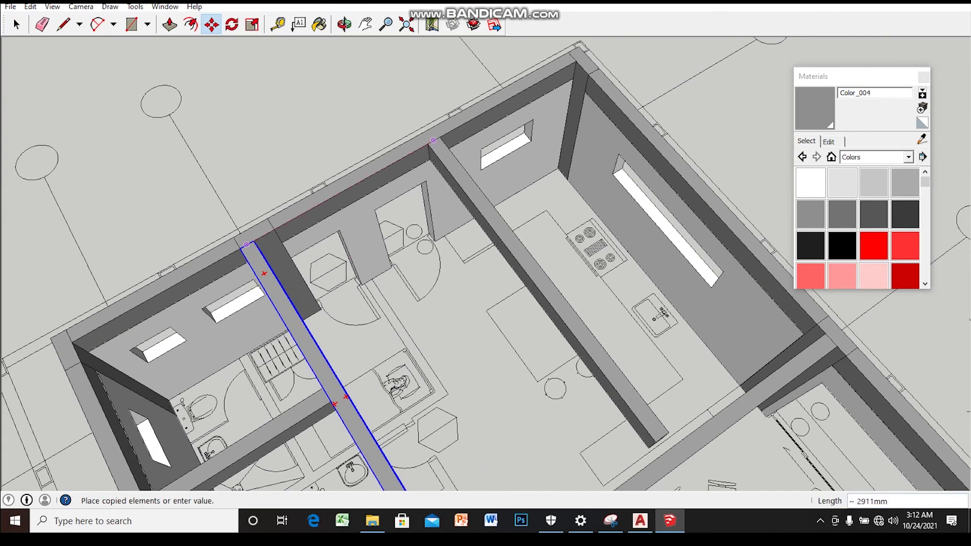
middle_drag(486, 283, 463, 183)
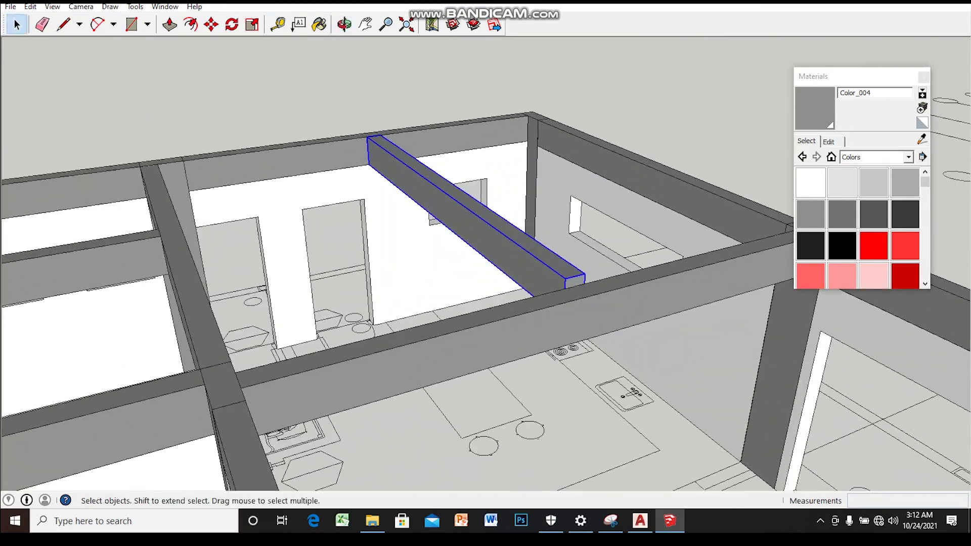
scroll(456, 253, up, 3)
scroll(456, 253, down, 2)
- Push/Pull the kitchen beam's end face 375mm so it reaches the wall
key(p)
click(576, 279)
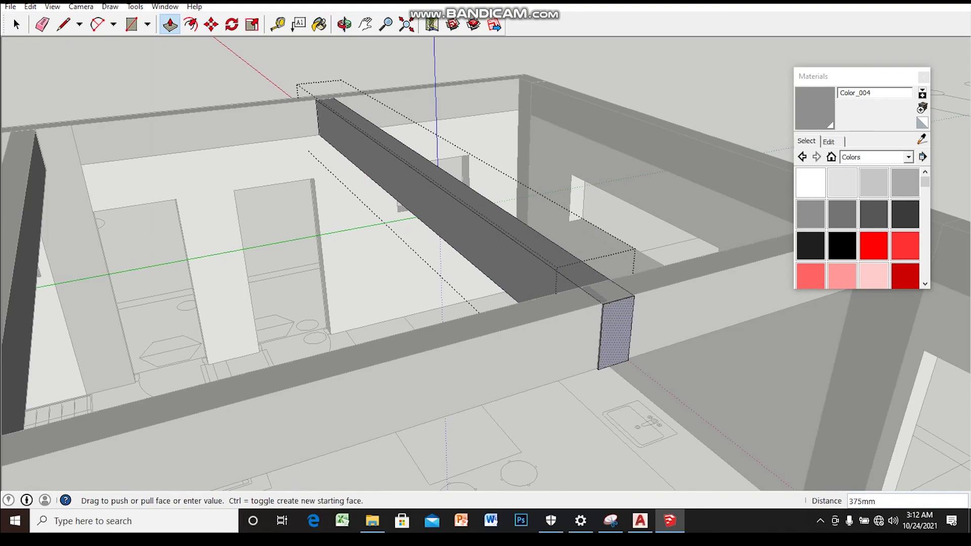
mouse_move(652, 269)
middle_down()
mouse_move(864, 489)
mouse_move(758, 404)
mouse_move(556, 303)
mouse_move(526, 314)
middle_up()
scroll(486, 253, up, 2)
scroll(479, 196, up, 2)
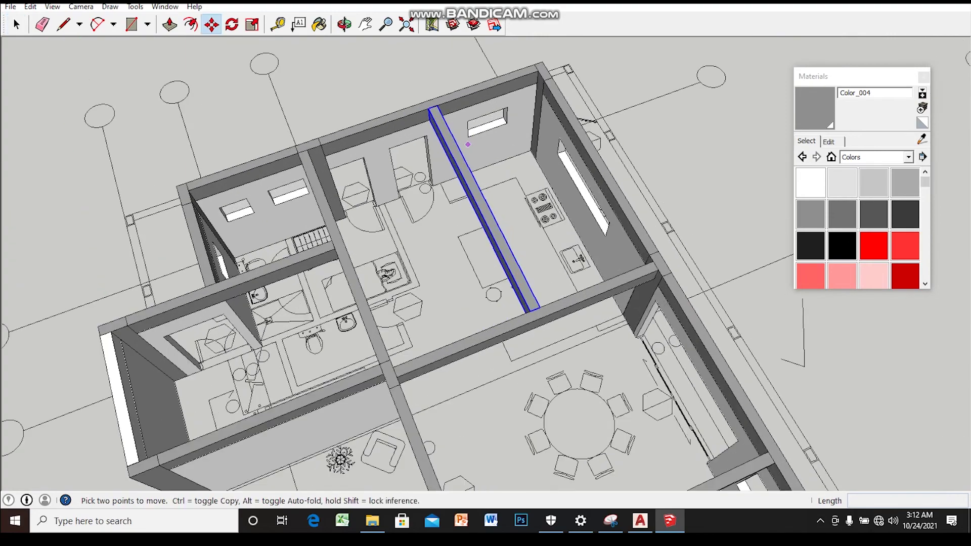
scroll(443, 118, up, 2)
- Place another copy of the beam spanning the dining room
shift+middle_drag(438, 105, 388, 39)
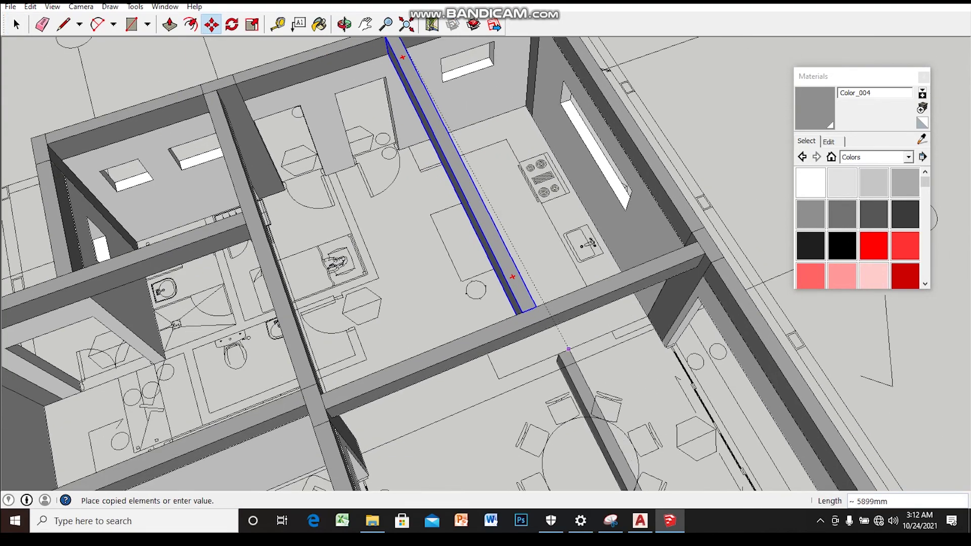
click(542, 319)
key(space)
scroll(341, 463, down, 5)
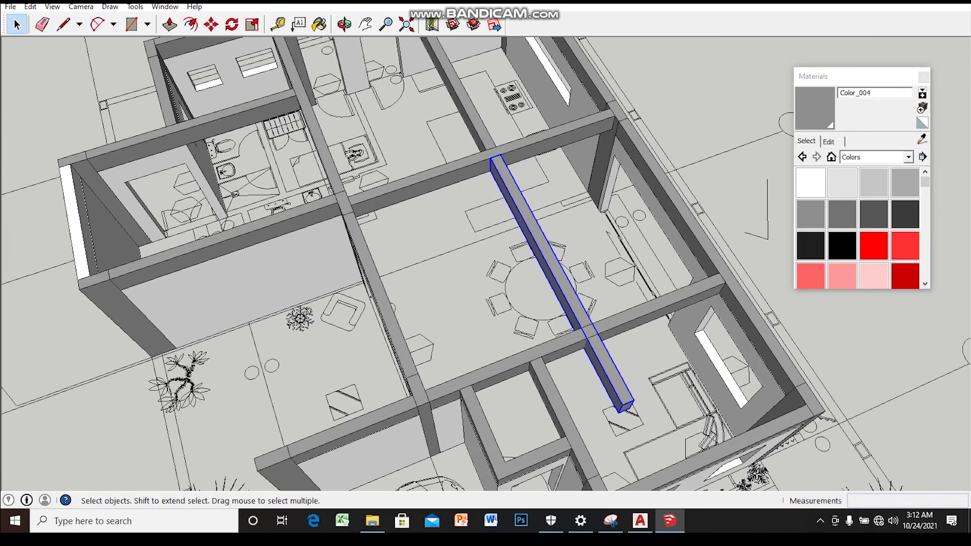
scroll(486, 252, up, 5)
- Push the dining-room beam end in about 674mm and orbit to view the house outside
key(p)
scroll(559, 268, up, 2)
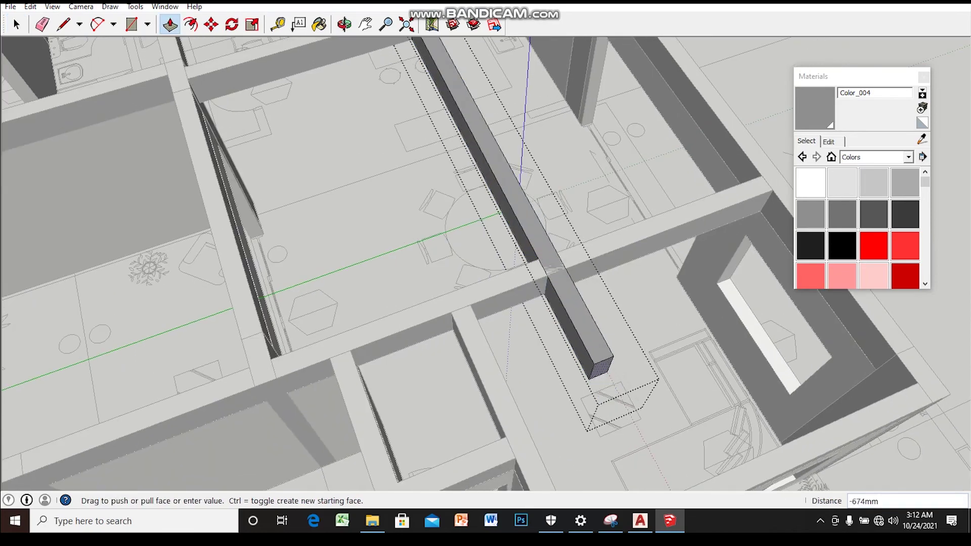
key(space)
scroll(487, 253, down, 5)
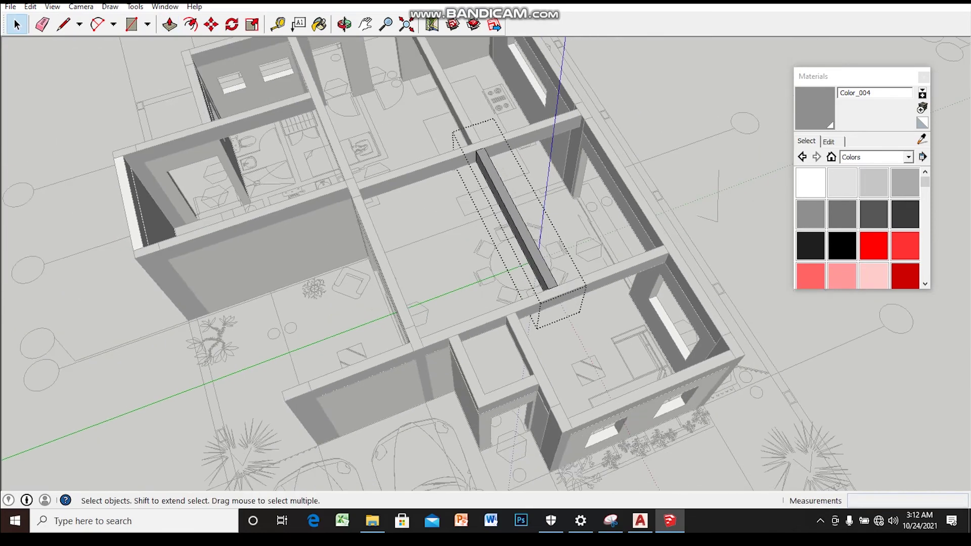
scroll(486, 253, down, 3)
middle_drag(486, 253, 476, 213)
middle_drag(486, 253, 581, 256)
- Orbit and zoom to an overhead view of the bath and kitchen area for the partition wall
mouse_move(486, 252)
middle_down()
mouse_move(507, 238)
mouse_move(507, 188)
mouse_move(511, 253)
mouse_move(537, 253)
mouse_move(491, 253)
mouse_move(503, 329)
middle_up()
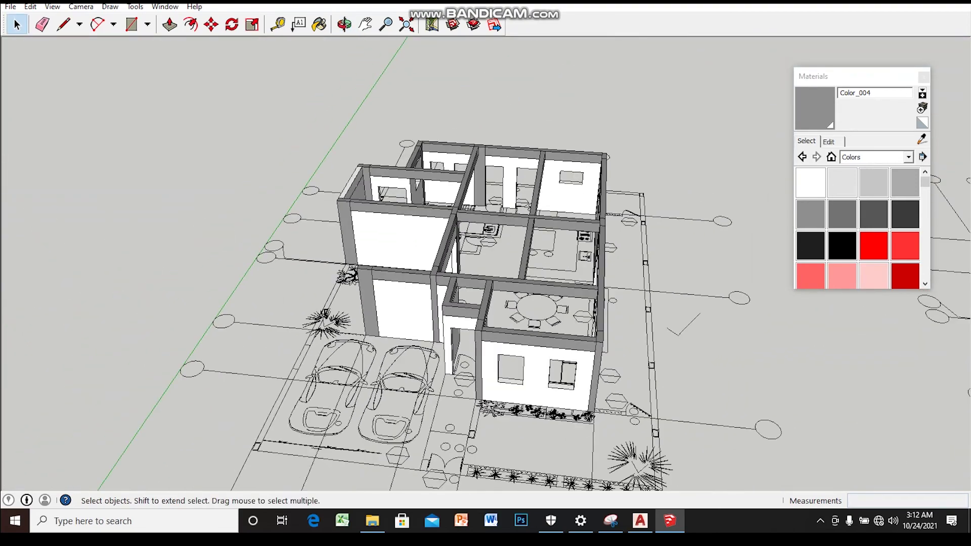
mouse_move(486, 253)
middle_down()
mouse_move(526, 264)
mouse_move(537, 304)
mouse_move(495, 258)
mouse_move(507, 263)
mouse_move(465, 243)
middle_up()
scroll(487, 253, up, 3)
scroll(486, 253, up, 2)
scroll(486, 253, up, 3)
scroll(485, 253, down, 2)
scroll(486, 253, up, 1)
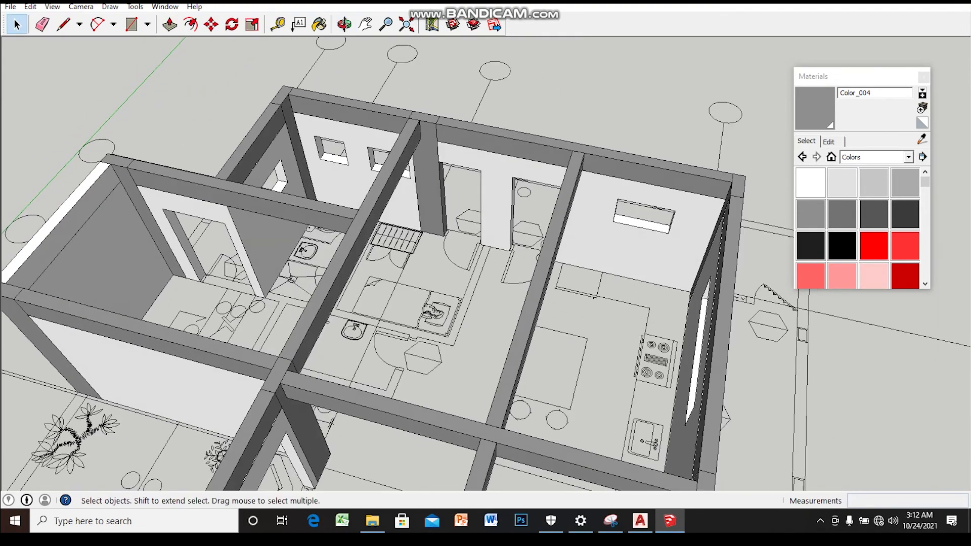
scroll(455, 264, up, 1)
scroll(485, 242, up, 2)
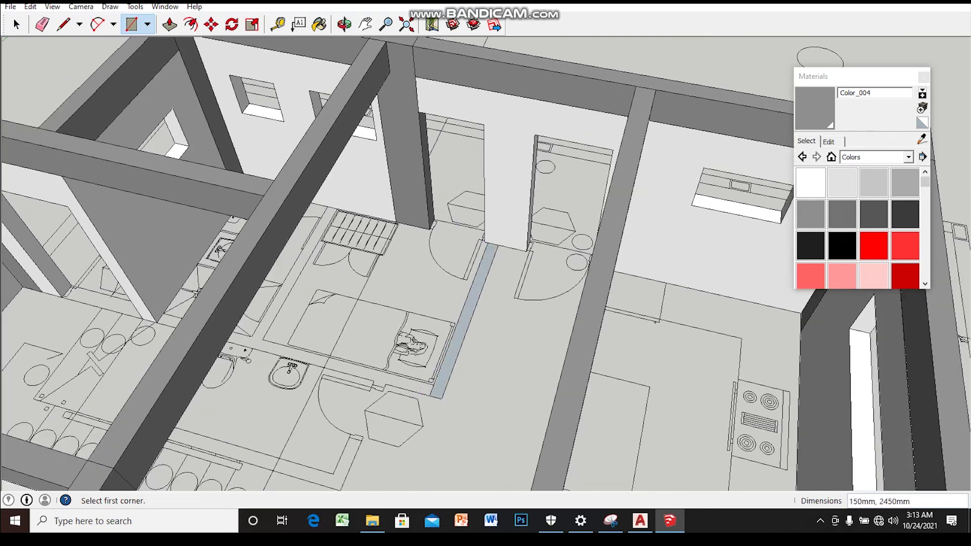
- Make the thin 150 × 2450mm floor strip into a group
right_click(438, 384)
click(458, 304)
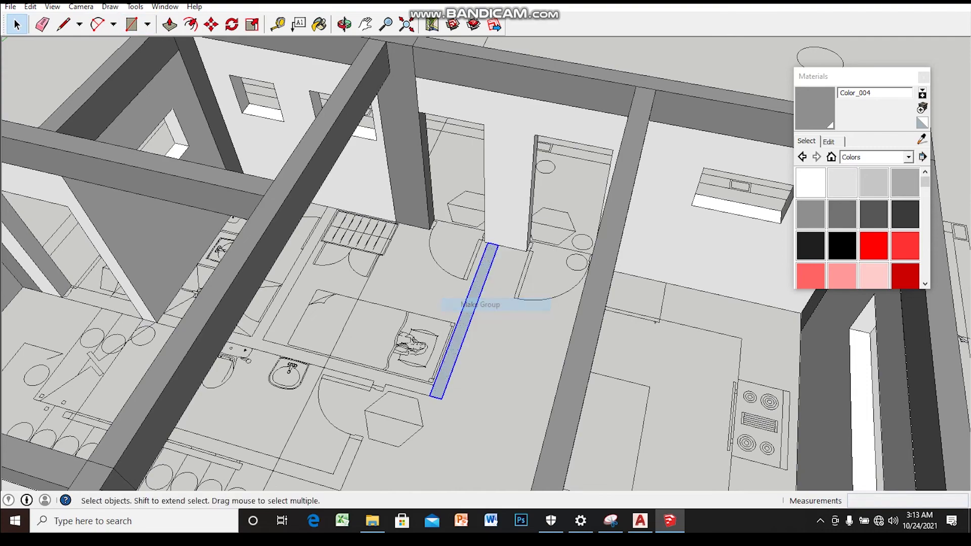
scroll(461, 306, down, 2)
scroll(471, 304, up, 2)
scroll(470, 303, up, 1)
- Push/Pull the grouped strip up 2600mm into a partition wall
key(p)
click(455, 344)
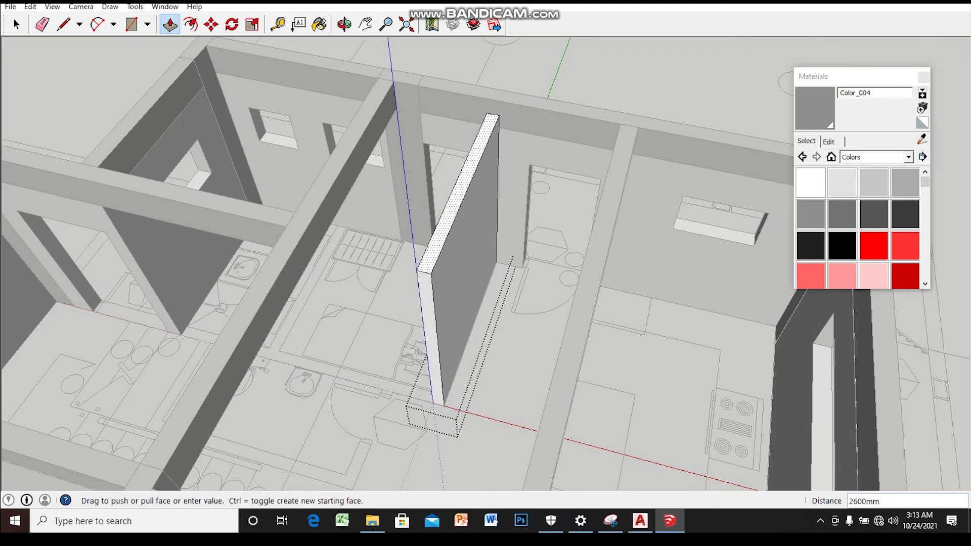
click(598, 146)
middle_drag(599, 147, 556, 152)
key(space)
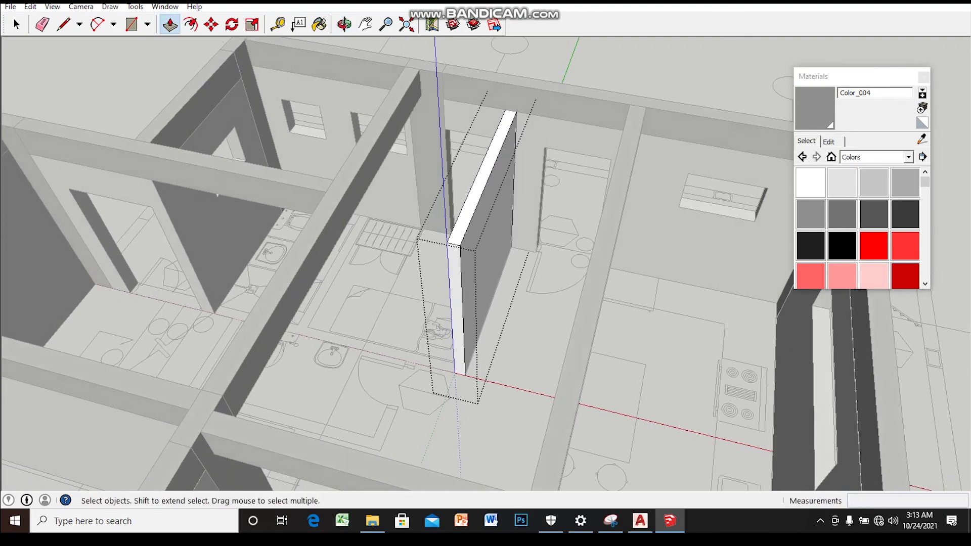
scroll(218, 195, down, 3)
scroll(277, 191, up, 2)
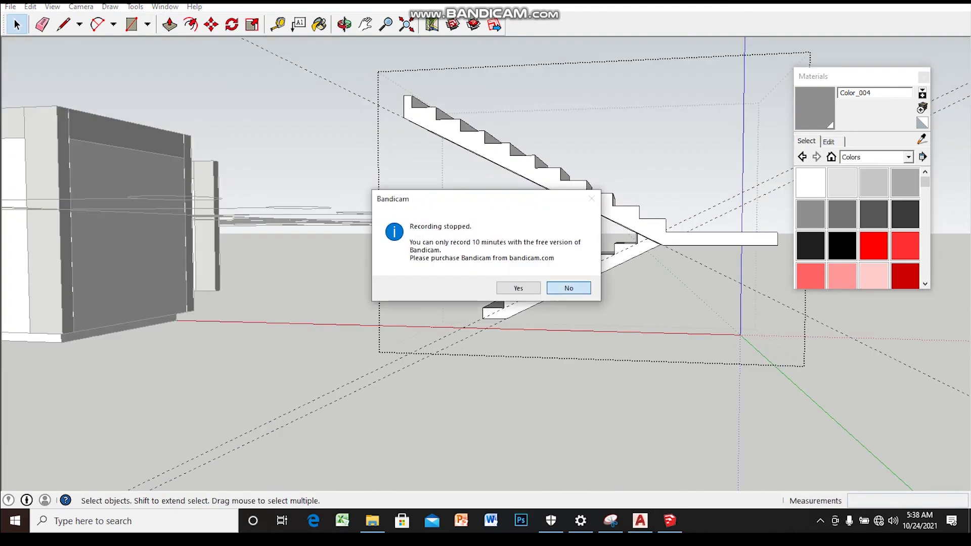
key(Return)
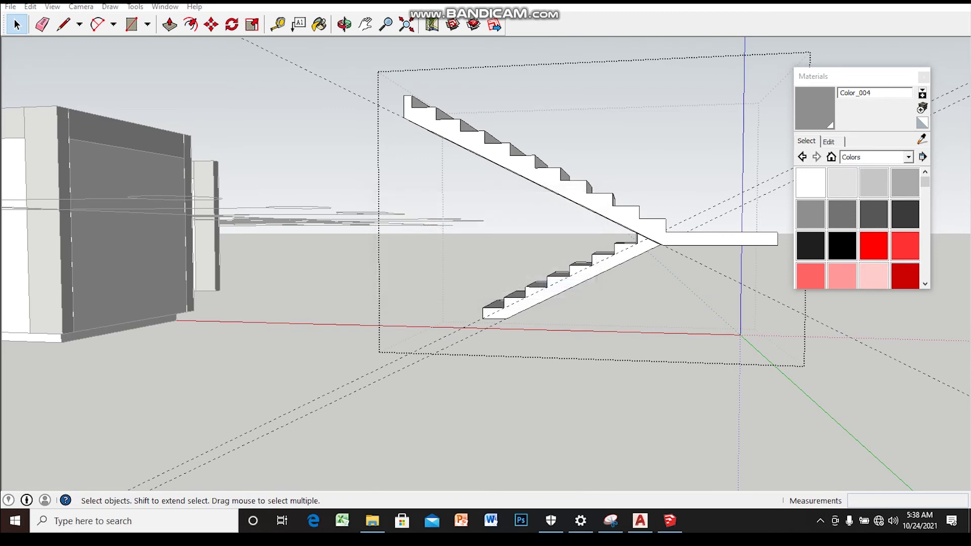
- Orbit around the two-flight staircase from a standard back view, then close its component edit
key(5)
key(o)
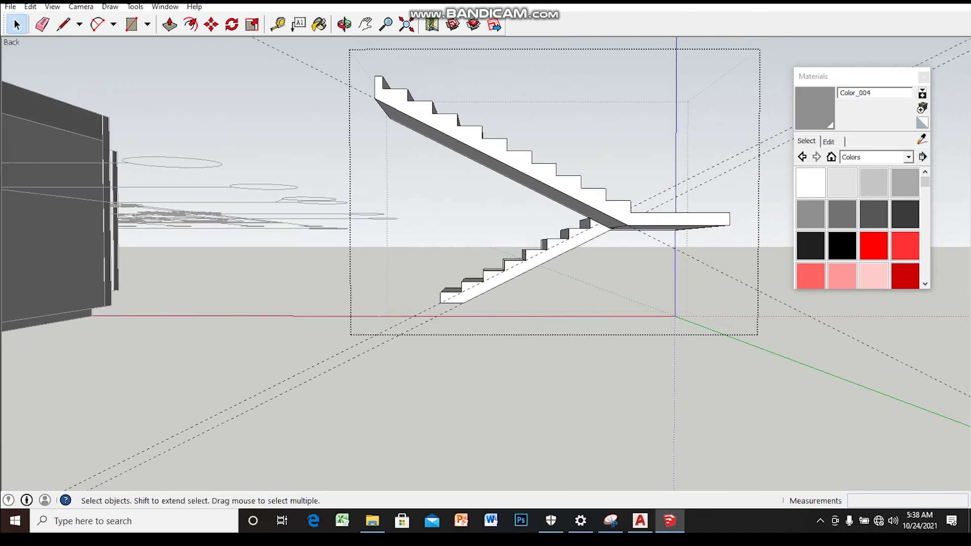
middle_drag(506, 252, 507, 248)
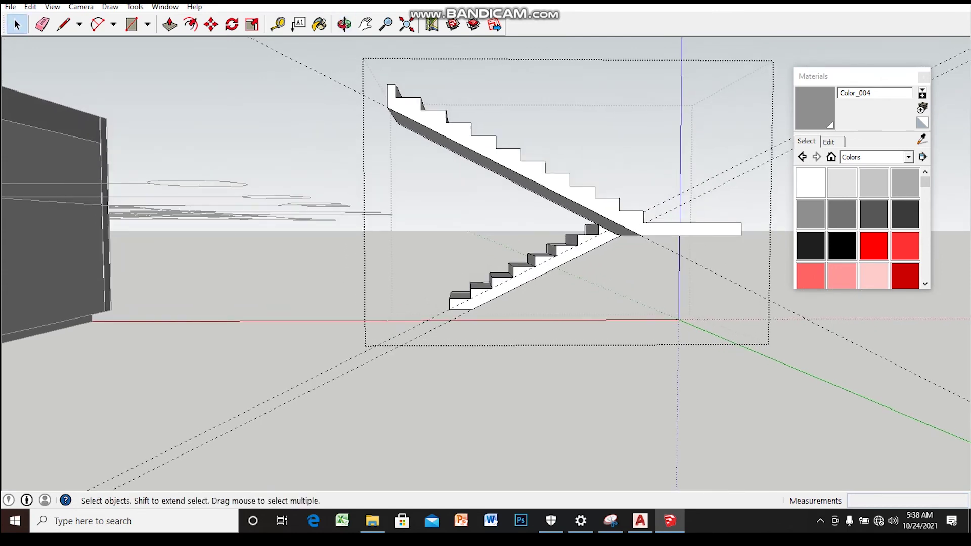
key(space)
scroll(607, 253, up, 3)
scroll(607, 252, down, 2)
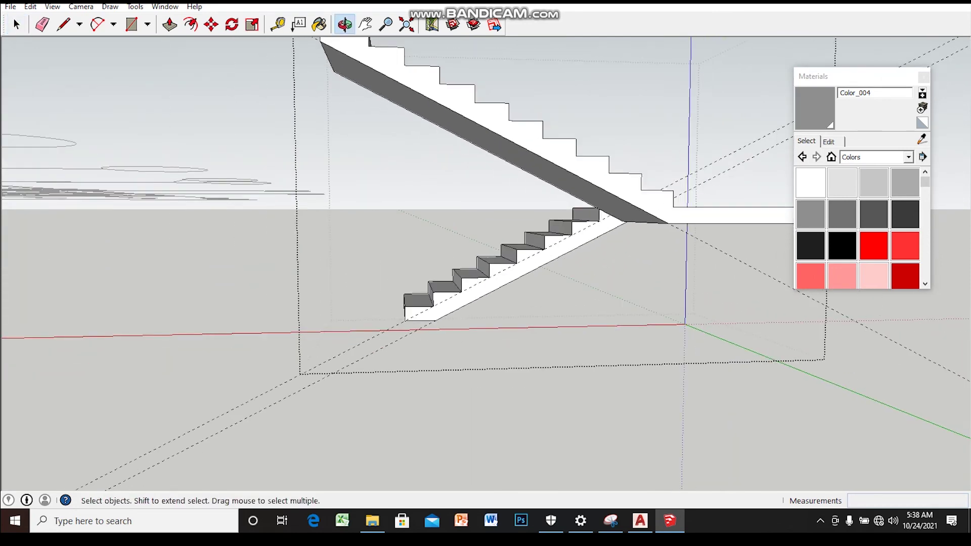
scroll(607, 252, down, 1)
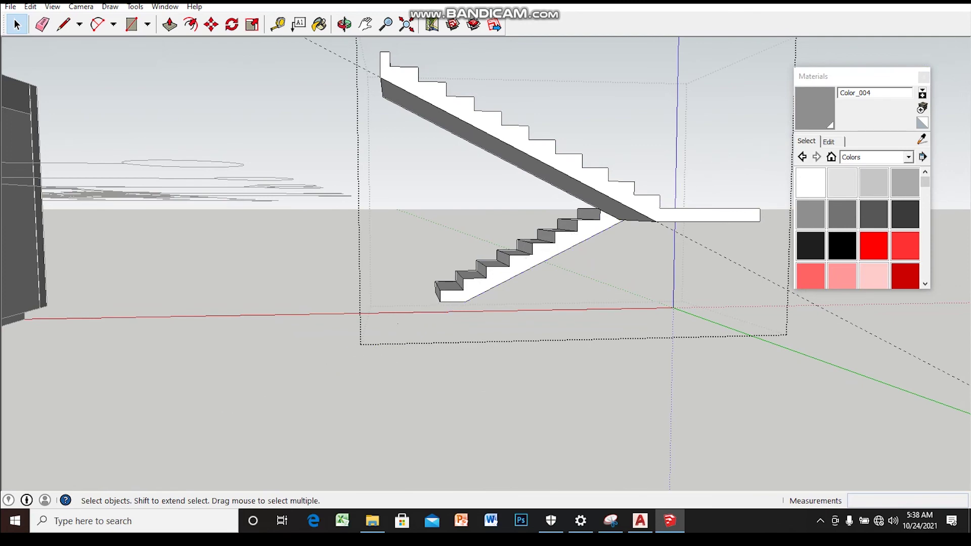
middle_drag(506, 203, 506, 228)
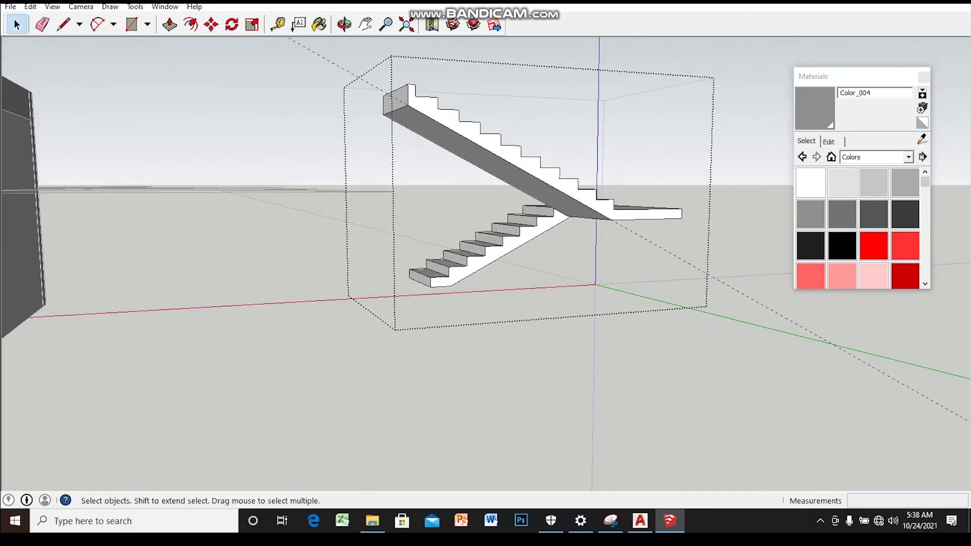
mouse_move(506, 228)
middle_down()
mouse_move(536, 232)
mouse_move(537, 289)
mouse_move(477, 283)
mouse_move(349, 312)
middle_up()
key(Escape)
scroll(435, 222, up, 2)
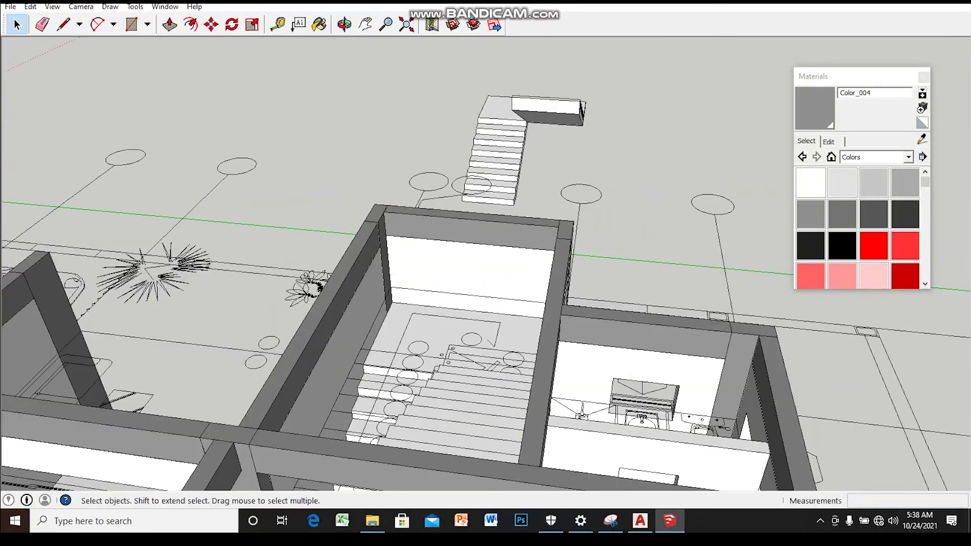
- Move the staircase group by its corner into the stair room
scroll(435, 222, up, 2)
scroll(435, 222, up, 2)
scroll(486, 273, down, 3)
mouse_move(486, 274)
middle_down()
mouse_move(476, 279)
mouse_move(480, 264)
mouse_move(485, 304)
middle_up()
scroll(485, 273, up, 4)
scroll(485, 274, down, 3)
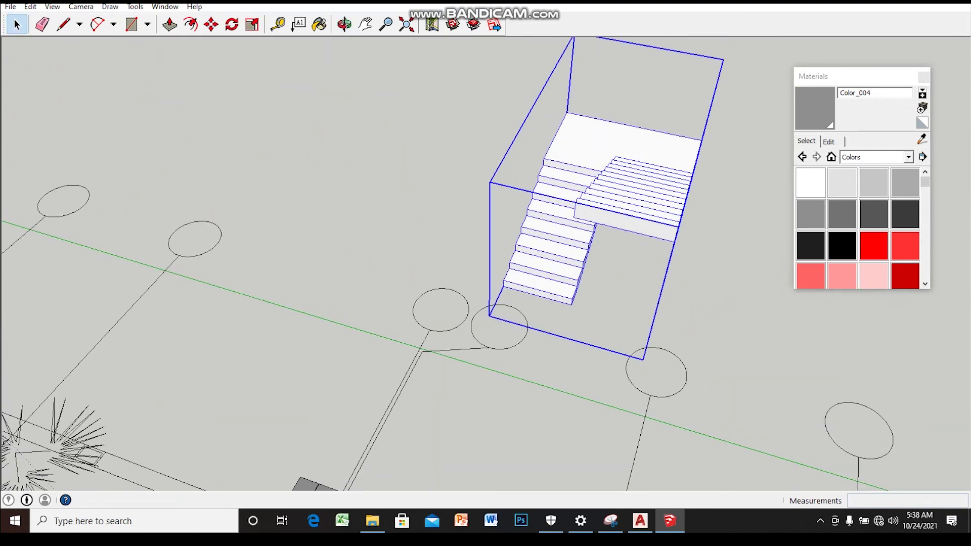
key(m)
scroll(572, 146, up, 2)
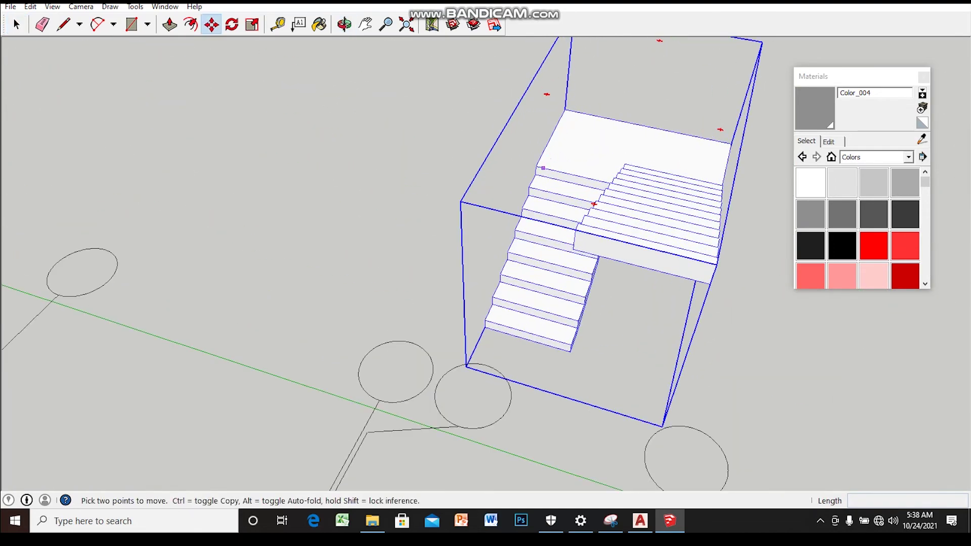
click(536, 167)
scroll(536, 167, down, 3)
scroll(456, 355, up, 3)
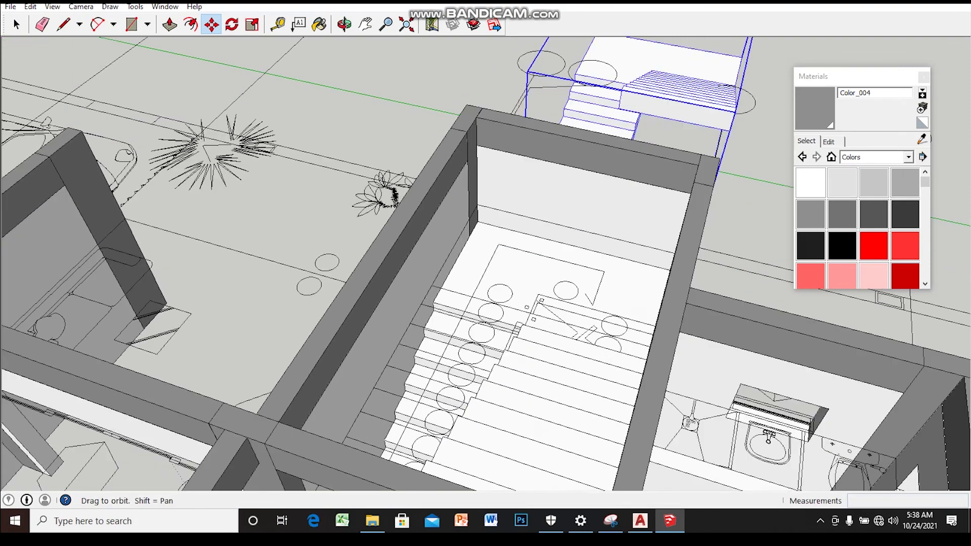
scroll(521, 197, up, 2)
scroll(628, 300, up, 2)
scroll(627, 300, up, 2)
scroll(628, 299, up, 2)
middle_drag(506, 202, 511, 56)
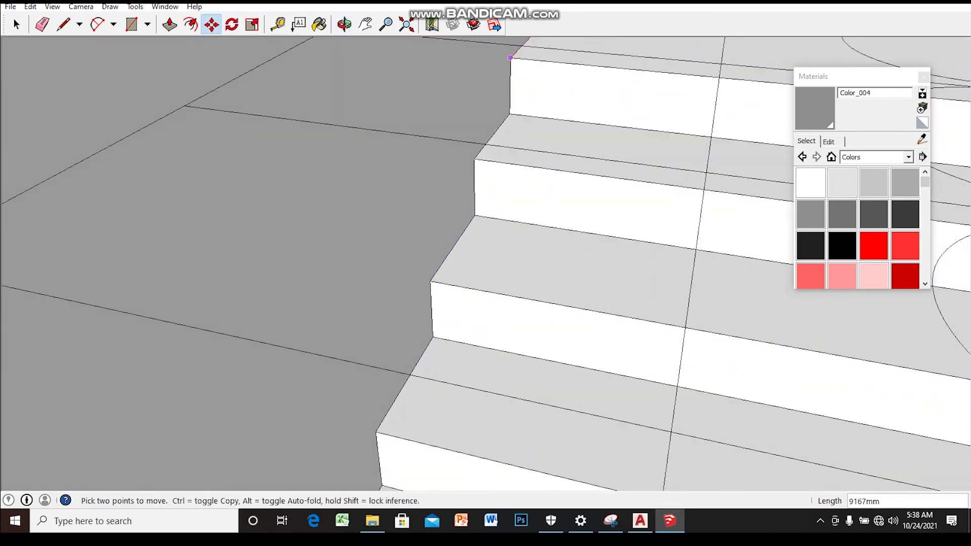
key(space)
scroll(511, 57, down, 3)
- Hide the neighbouring bathroom wall to check how the staircase fits
mouse_move(511, 57)
middle_down()
mouse_move(485, 273)
mouse_move(385, 283)
middle_up()
scroll(486, 273, down, 3)
scroll(486, 273, up, 3)
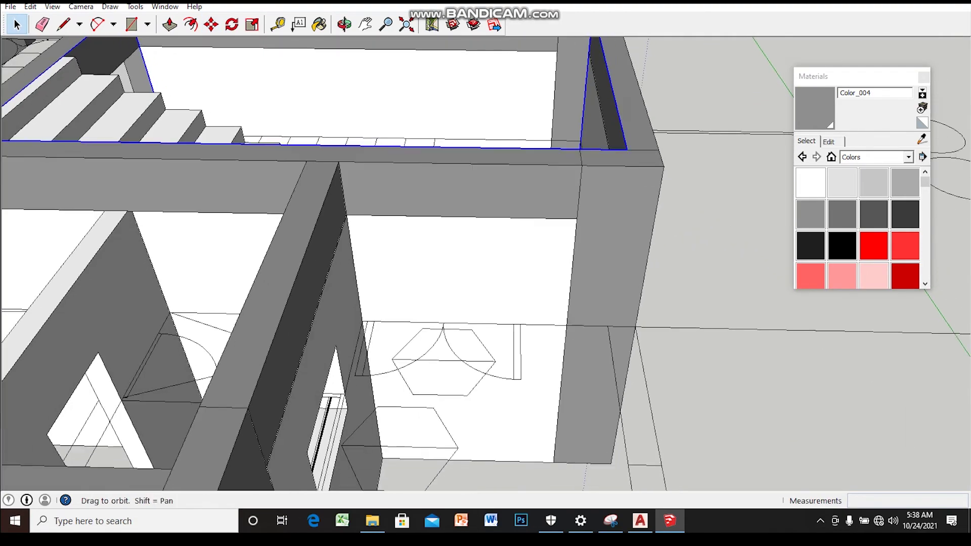
scroll(487, 274, up, 2)
middle_drag(486, 273, 475, 274)
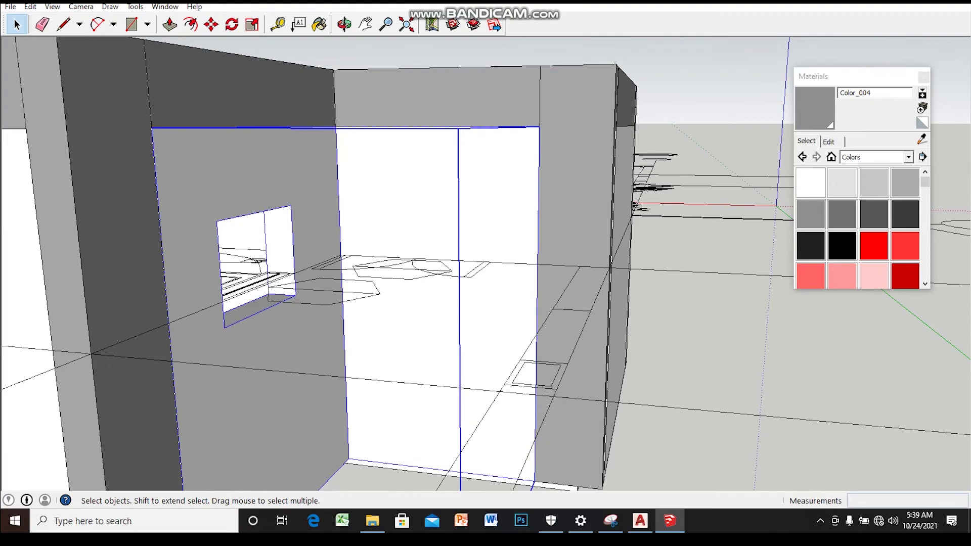
scroll(486, 273, down, 3)
mouse_move(486, 273)
middle_down()
mouse_move(476, 274)
mouse_move(486, 303)
mouse_move(475, 283)
mouse_move(465, 294)
mouse_move(477, 264)
mouse_move(455, 273)
mouse_move(476, 283)
mouse_move(455, 264)
mouse_move(475, 263)
mouse_move(485, 223)
mouse_move(486, 253)
mouse_move(476, 253)
mouse_move(471, 232)
middle_up()
scroll(486, 273, down, 3)
scroll(486, 274, up, 3)
scroll(485, 273, up, 2)
scroll(486, 273, up, 2)
scroll(485, 274, up, 3)
scroll(485, 273, down, 2)
scroll(487, 274, up, 2)
scroll(486, 274, up, 2)
scroll(486, 273, up, 2)
scroll(486, 273, down, 3)
click(486, 269)
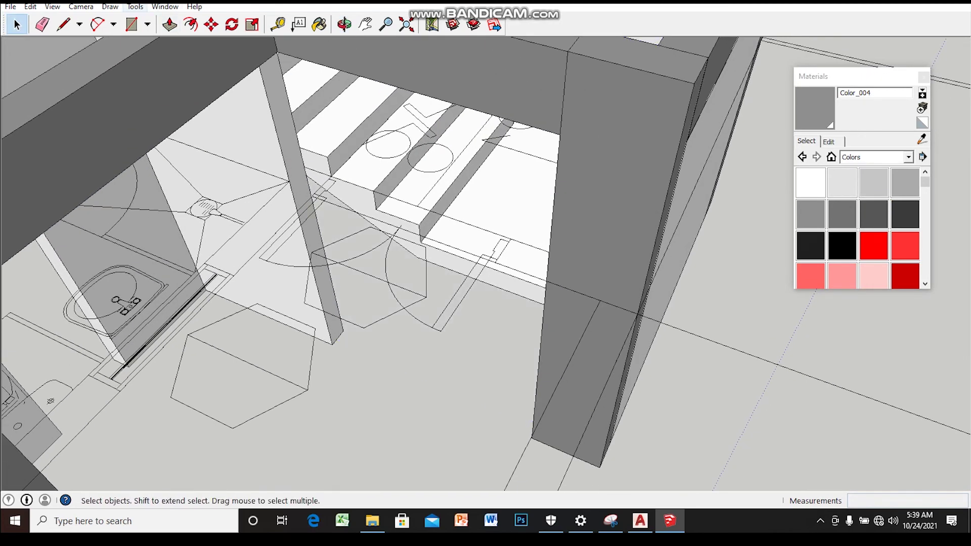
- Unhide all hidden geometry with Edit > Unhide > All
click(30, 7)
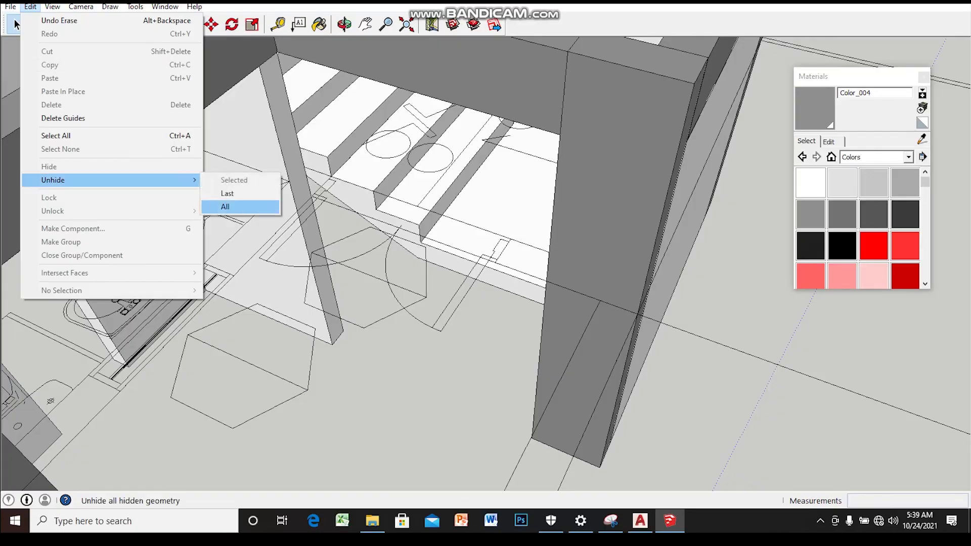
click(226, 207)
mouse_move(486, 274)
middle_down()
mouse_move(426, 243)
mouse_move(470, 253)
mouse_move(415, 192)
middle_up()
scroll(430, 228, up, 3)
scroll(430, 228, up, 3)
scroll(430, 227, up, 3)
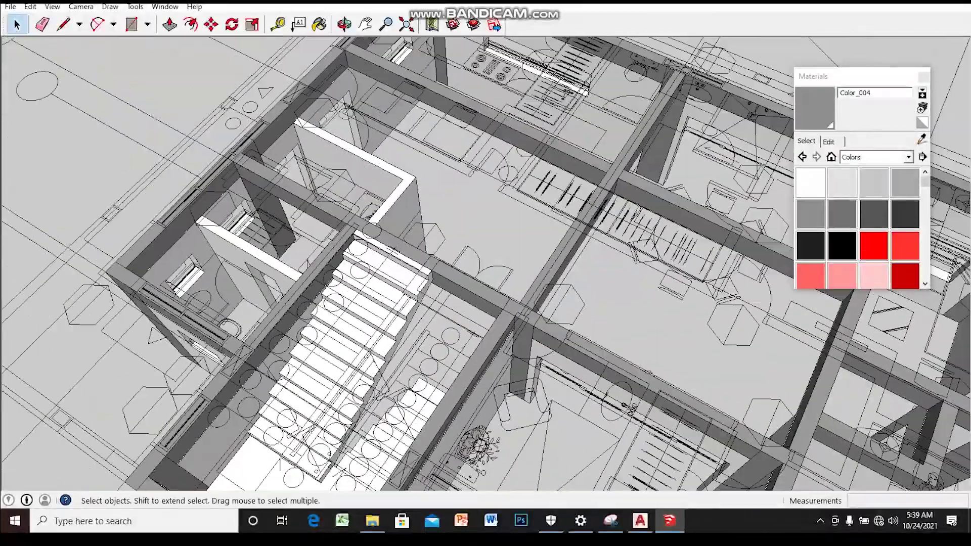
scroll(494, 418, down, 5)
- Orbit down near eye level to review the whole walled house with its staircase
mouse_move(494, 418)
middle_down()
mouse_move(528, 386)
mouse_move(520, 380)
mouse_move(541, 347)
mouse_move(537, 304)
mouse_move(526, 274)
mouse_move(486, 355)
mouse_move(476, 264)
middle_up()
scroll(552, 323, down, 3)
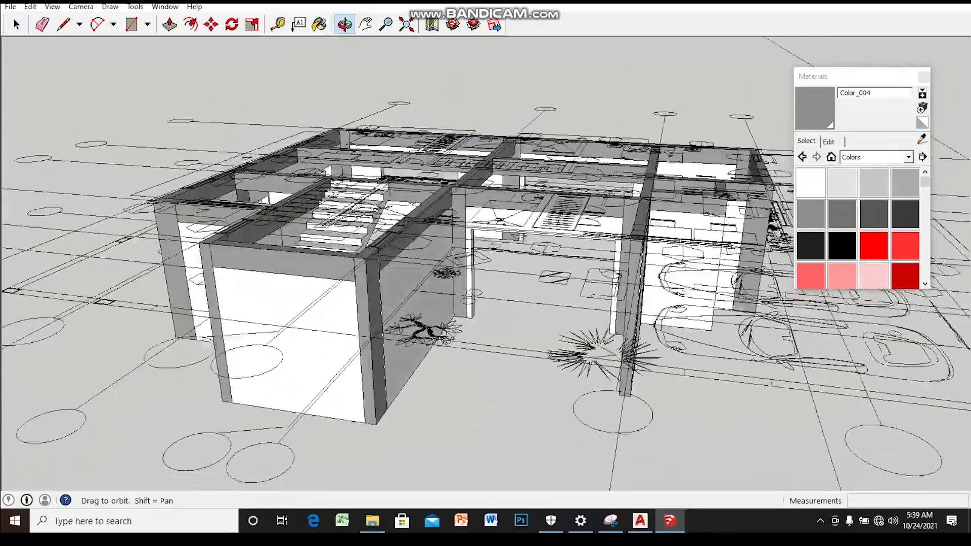
mouse_move(506, 324)
middle_down()
mouse_move(506, 273)
mouse_move(476, 344)
middle_up()
scroll(487, 273, up, 3)
scroll(485, 273, up, 2)
scroll(451, 173, down, 3)
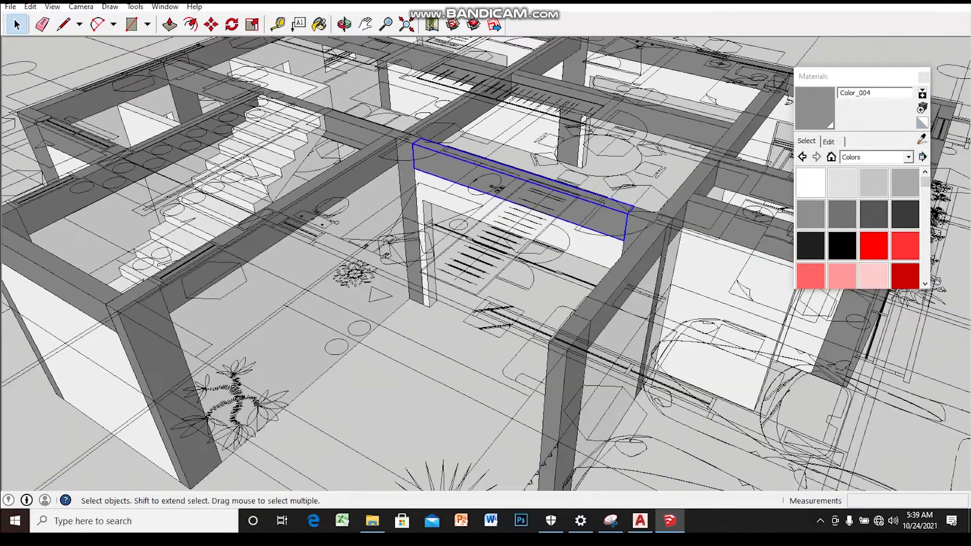
scroll(510, 203, down, 3)
scroll(511, 203, down, 2)
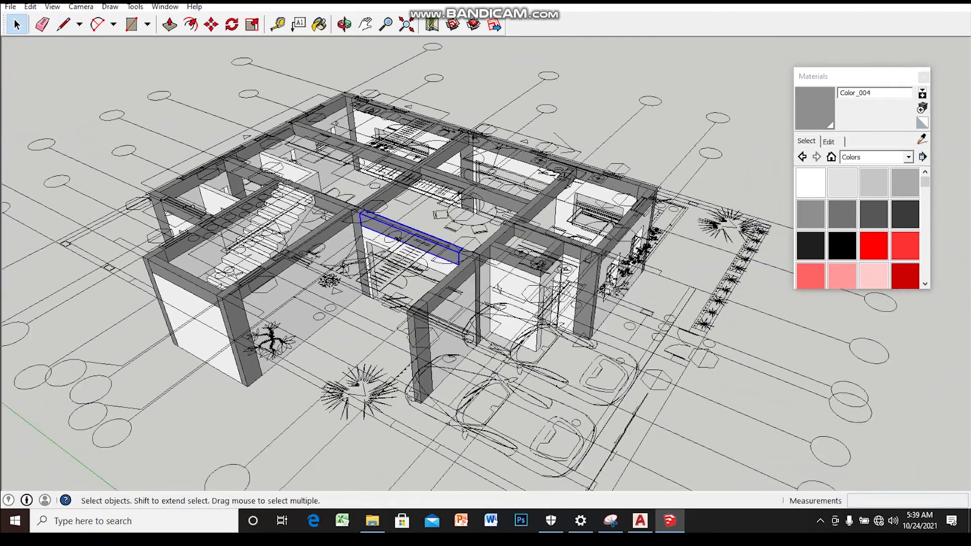
middle_drag(506, 227, 507, 253)
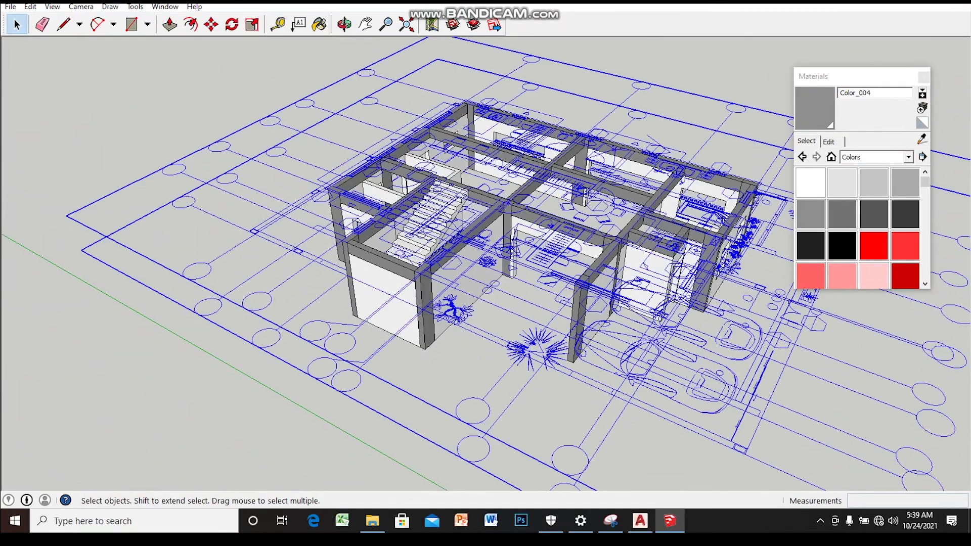
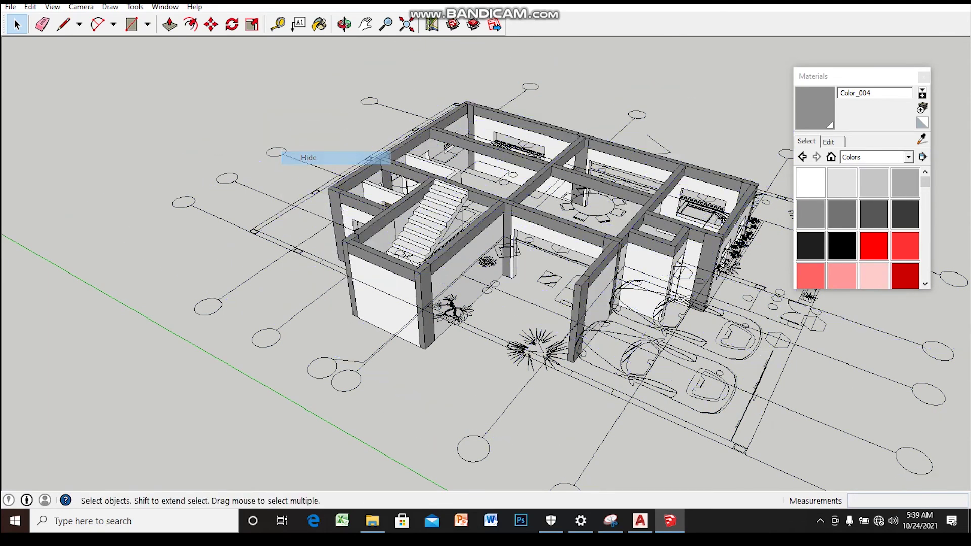
- Place the copied beam beside the wall, orbiting to check its position
scroll(571, 243, up, 2)
scroll(572, 242, up, 2)
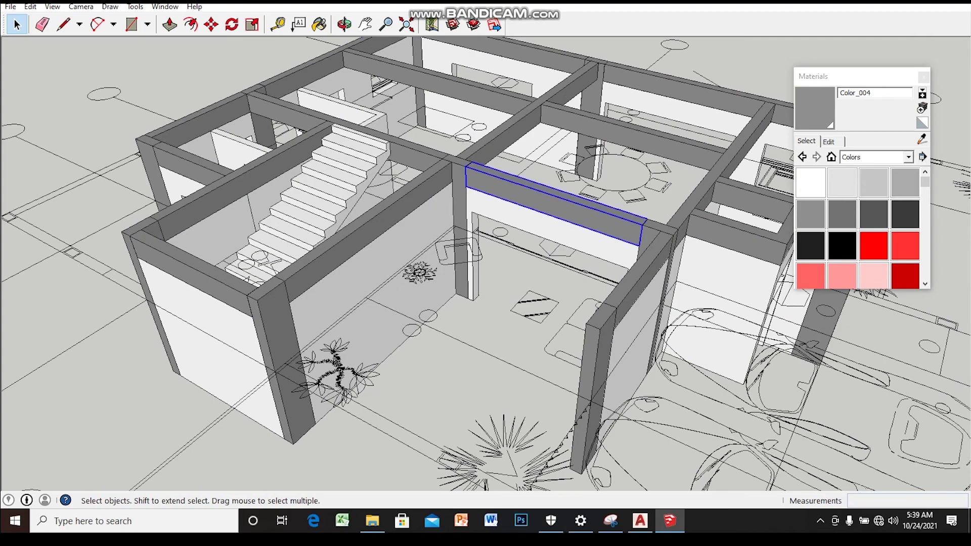
scroll(645, 221, up, 2)
scroll(645, 221, up, 2)
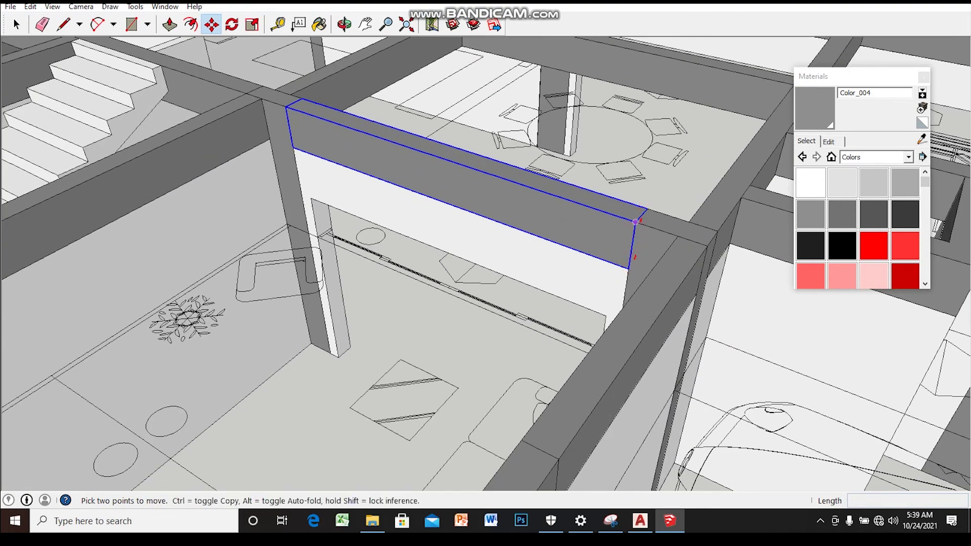
middle_drag(577, 340, 525, 366)
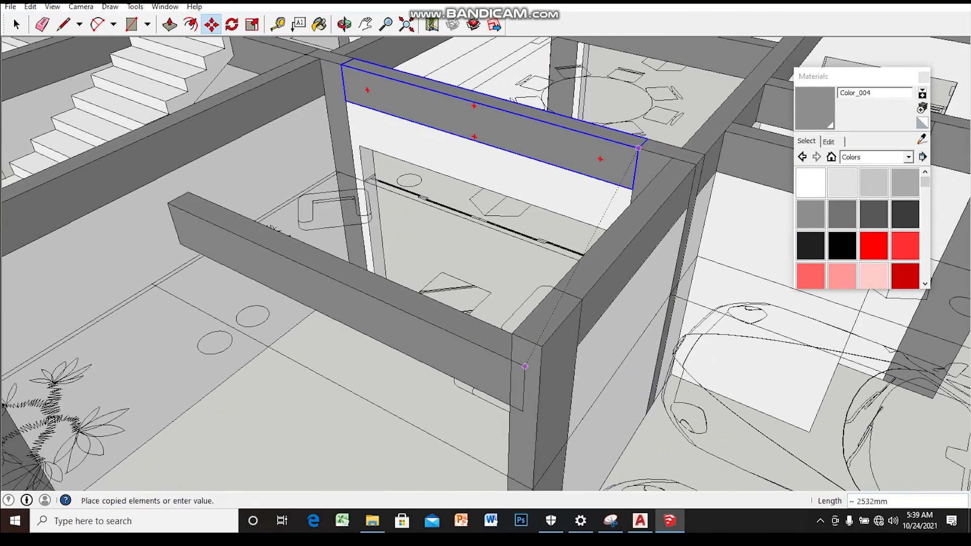
middle_drag(479, 320, 403, 328)
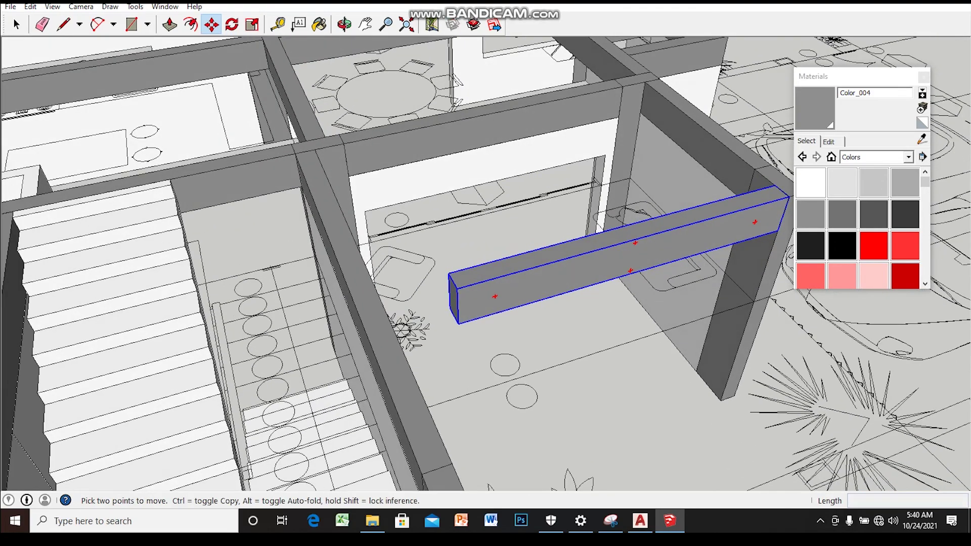
middle_drag(500, 286, 455, 304)
key(space)
- Push/Pull the copied beam's end face out over the carport to the opposite wall
key(p)
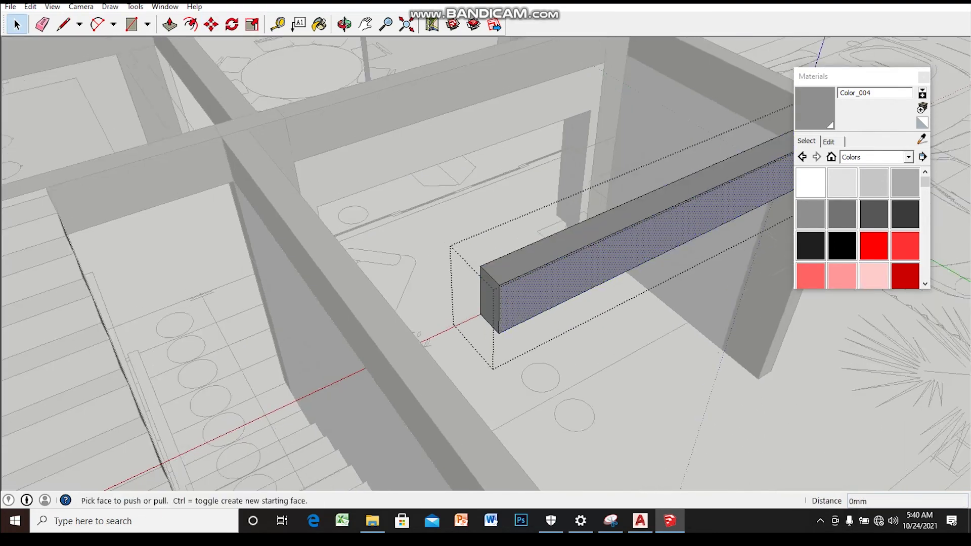
click(478, 304)
click(381, 310)
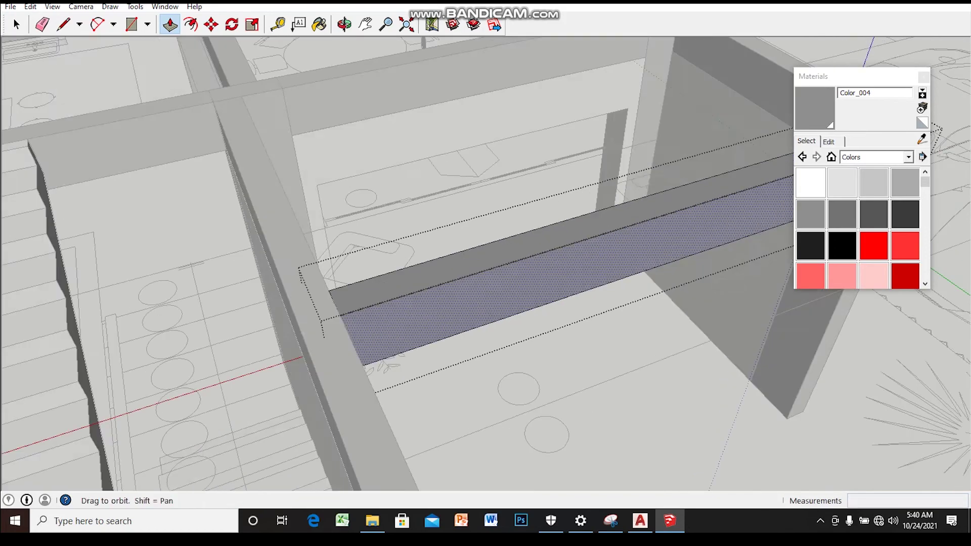
key(space)
scroll(486, 273, down, 5)
middle_drag(486, 274, 455, 263)
mouse_move(486, 303)
mouse_down()
mouse_move(485, 202)
mouse_move(465, 228)
mouse_up()
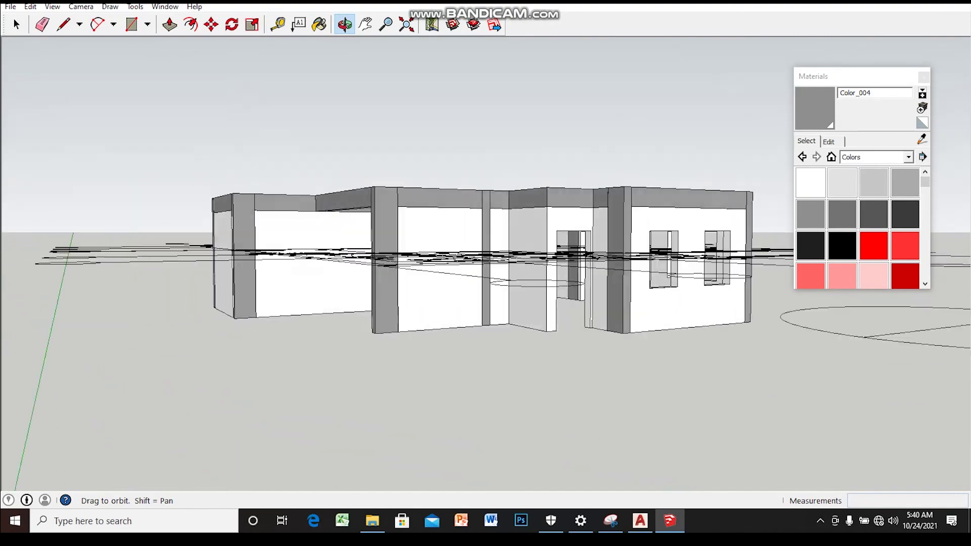
- Trace roof edges along the tops of the front outer beams
mouse_move(485, 274)
middle_down()
mouse_move(486, 243)
mouse_move(445, 242)
middle_up()
scroll(485, 273, up, 3)
middle_drag(486, 303, 486, 223)
scroll(486, 273, up, 2)
scroll(486, 273, up, 2)
scroll(485, 273, up, 2)
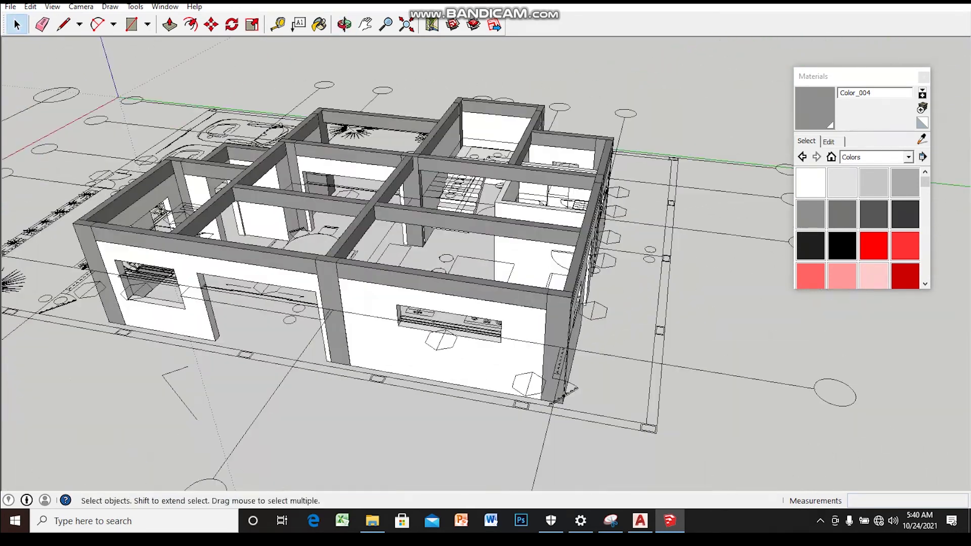
scroll(485, 273, up, 3)
scroll(485, 274, down, 3)
scroll(486, 273, down, 2)
mouse_move(486, 273)
middle_down()
mouse_move(527, 259)
mouse_move(506, 283)
mouse_move(526, 293)
mouse_move(506, 263)
mouse_move(526, 258)
mouse_move(484, 270)
middle_up()
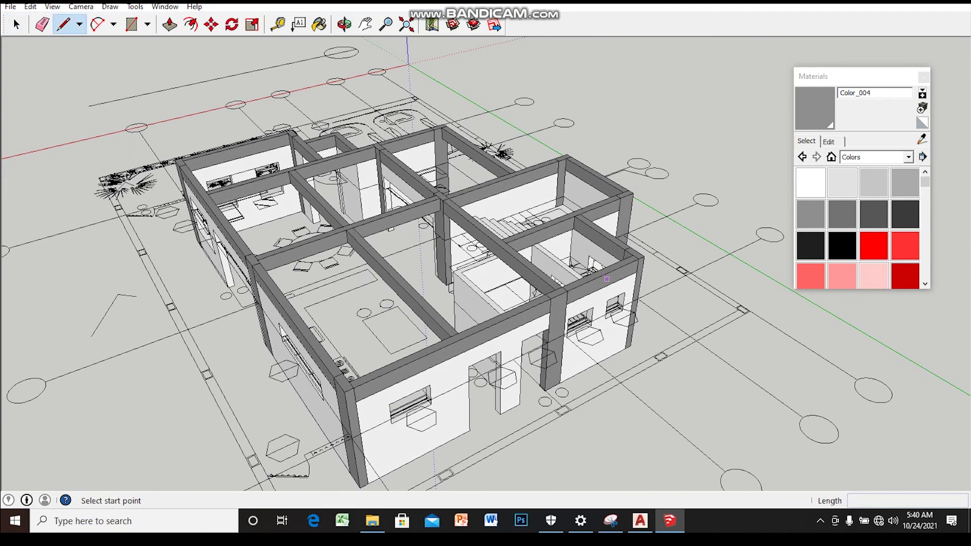
scroll(621, 260, up, 2)
mouse_move(649, 257)
middle_down()
mouse_move(466, 373)
mouse_move(404, 313)
middle_up()
scroll(400, 308, up, 2)
scroll(393, 303, up, 2)
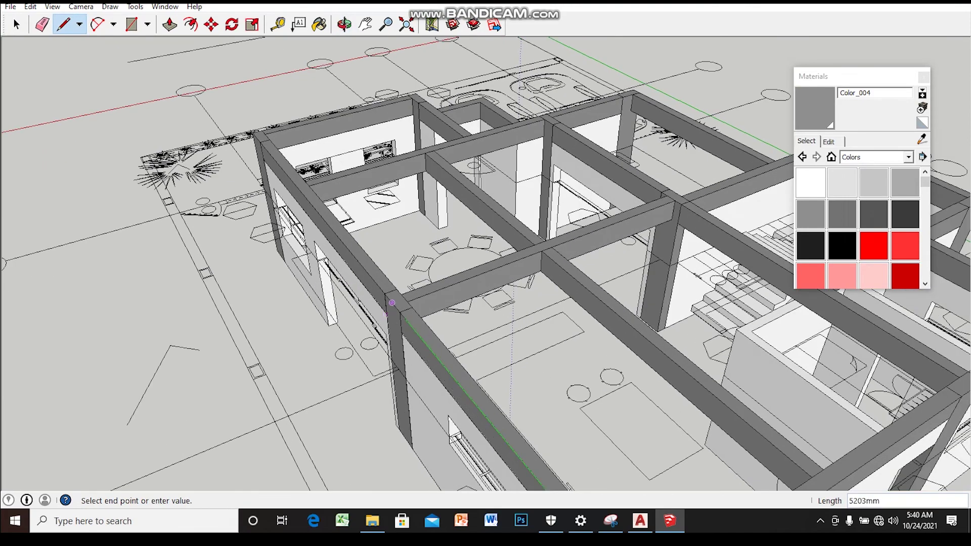
scroll(392, 303, up, 2)
scroll(486, 263, down, 3)
- Finish the roof outline past the car layout and stair enclosure, closing every bay
middle_drag(485, 263, 496, 283)
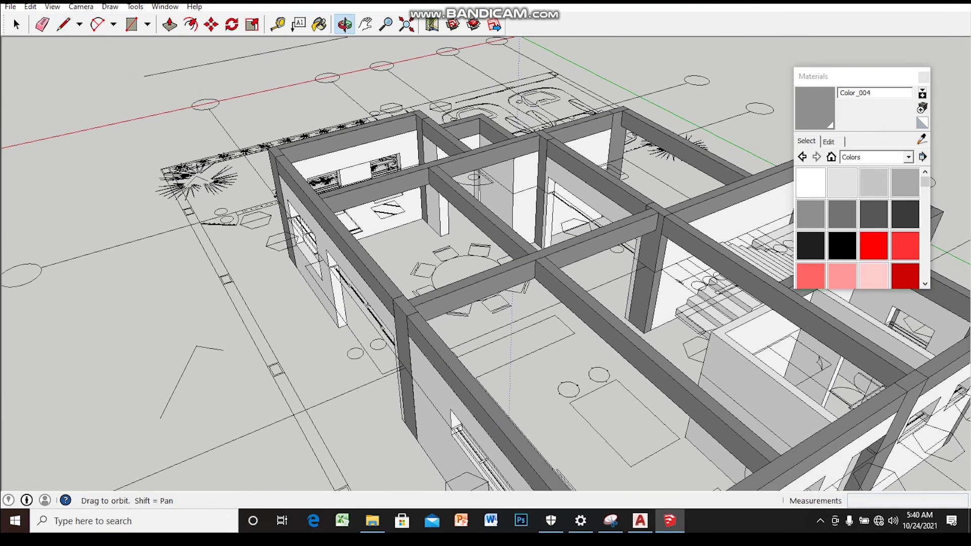
scroll(485, 263, up, 3)
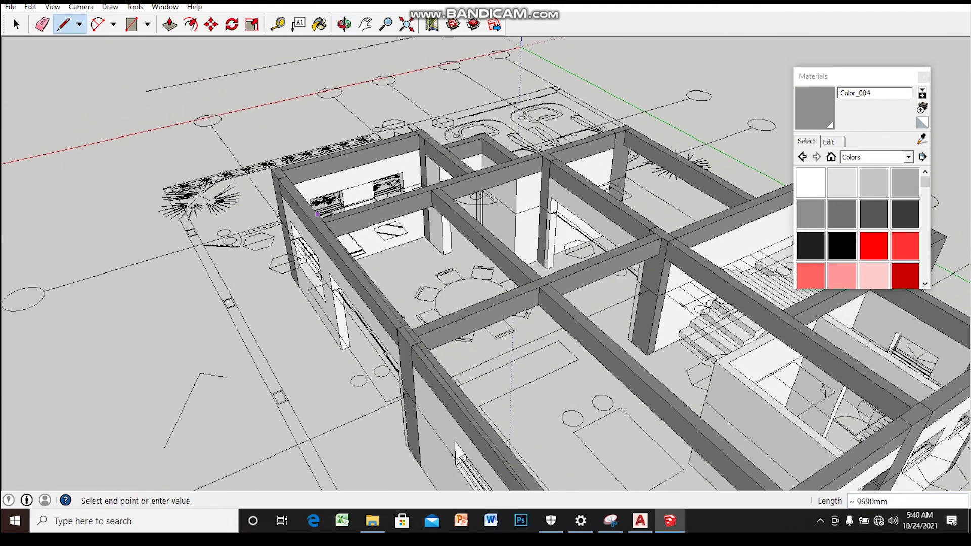
scroll(284, 177, up, 1)
scroll(283, 177, up, 1)
middle_drag(263, 170, 245, 172)
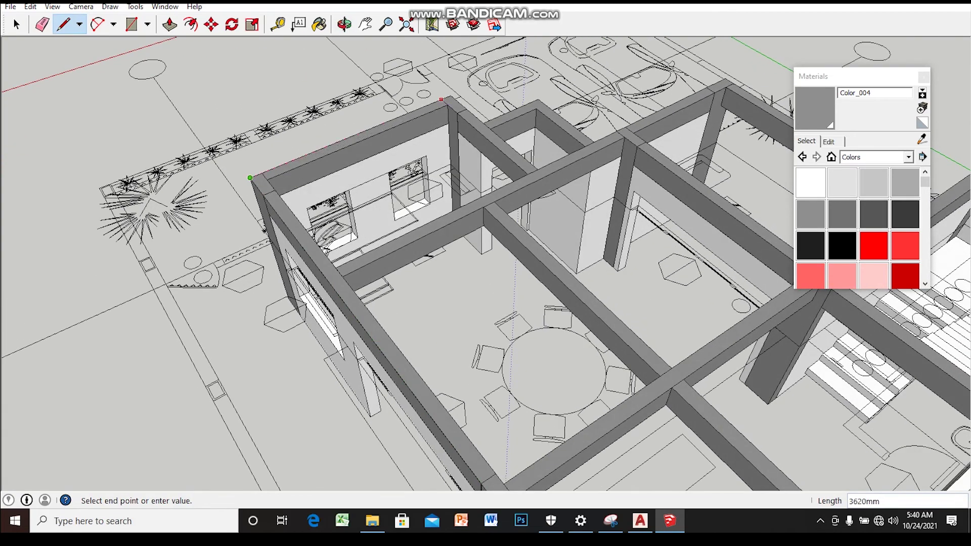
scroll(445, 98, up, 2)
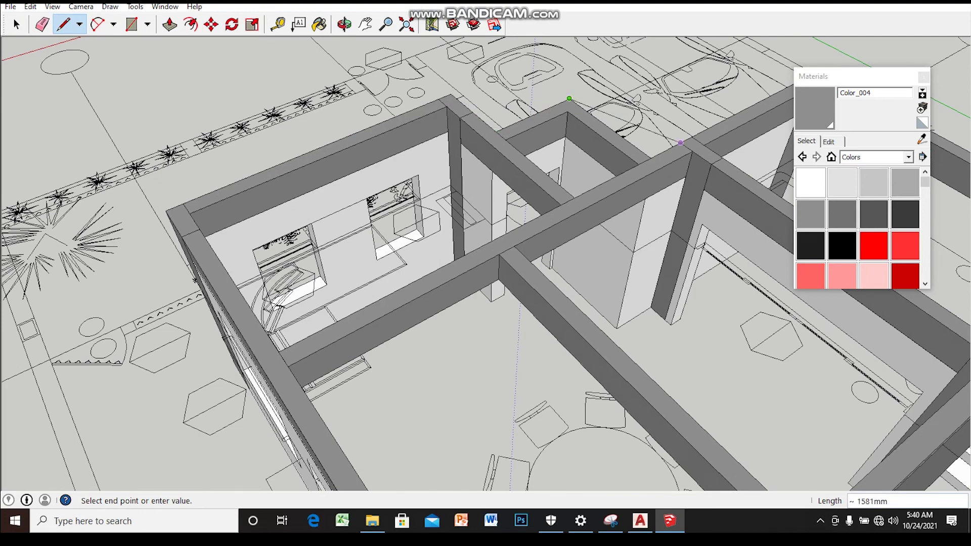
middle_drag(650, 158, 518, 154)
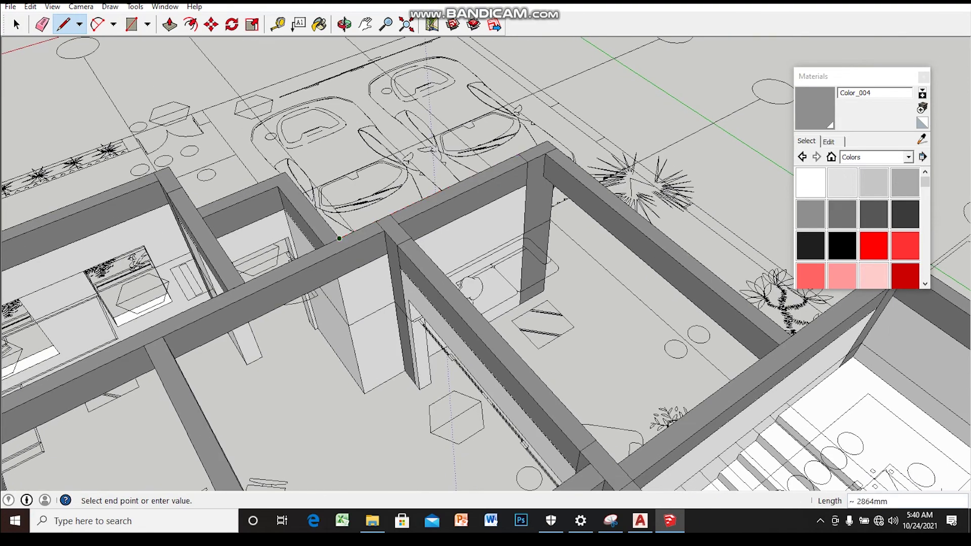
middle_drag(611, 185, 615, 225)
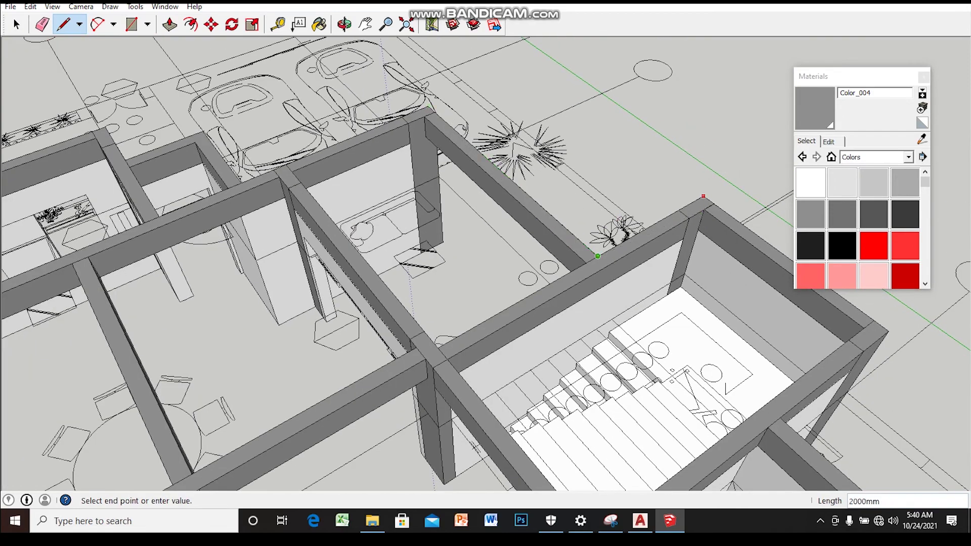
middle_drag(703, 196, 648, 242)
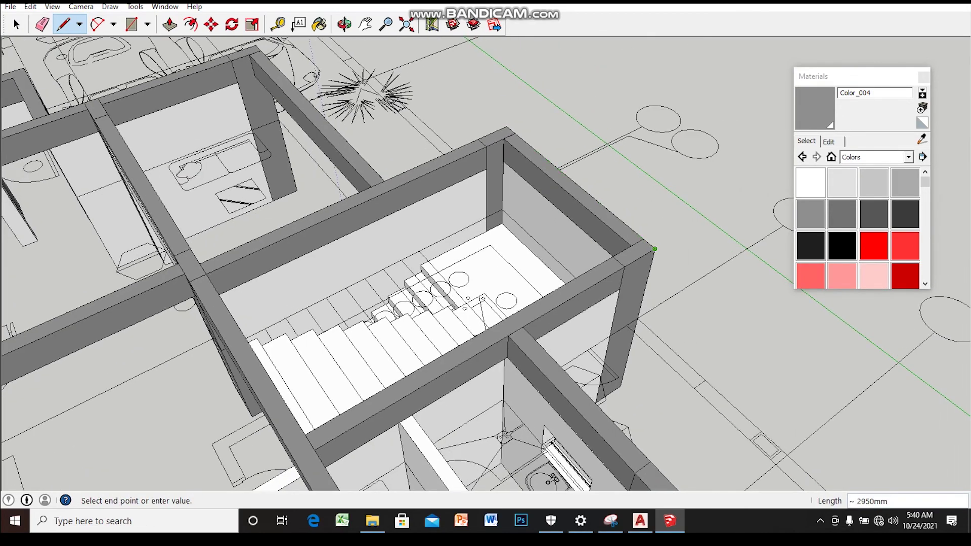
mouse_move(655, 249)
middle_down()
mouse_move(605, 285)
mouse_move(506, 283)
middle_up()
key(Escape)
- Group the roof faces with Make Group
scroll(548, 292, down, 3)
key(space)
scroll(547, 293, down, 3)
scroll(506, 283, up, 2)
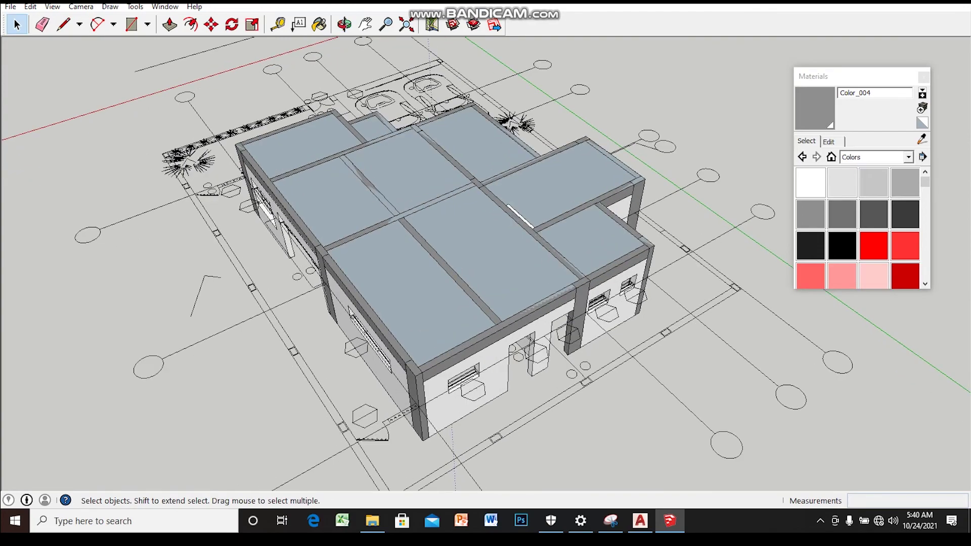
right_click(385, 272)
click(426, 378)
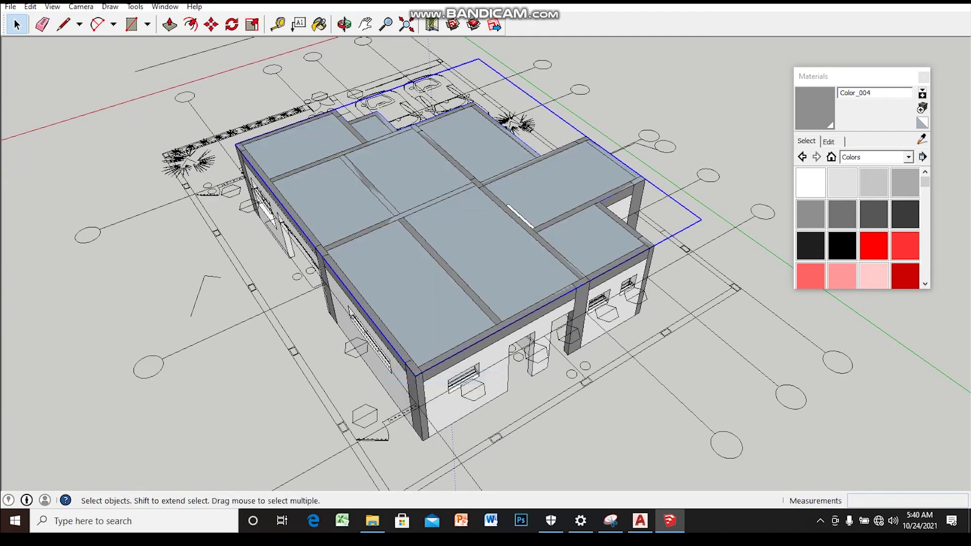
- Pull the roof face up 150 mm to give the slab thickness
scroll(486, 263, up, 2)
middle_drag(486, 263, 456, 222)
scroll(486, 263, up, 3)
mouse_move(485, 263)
middle_down()
mouse_move(473, 202)
mouse_move(471, 313)
middle_up()
scroll(486, 263, up, 2)
scroll(485, 263, up, 2)
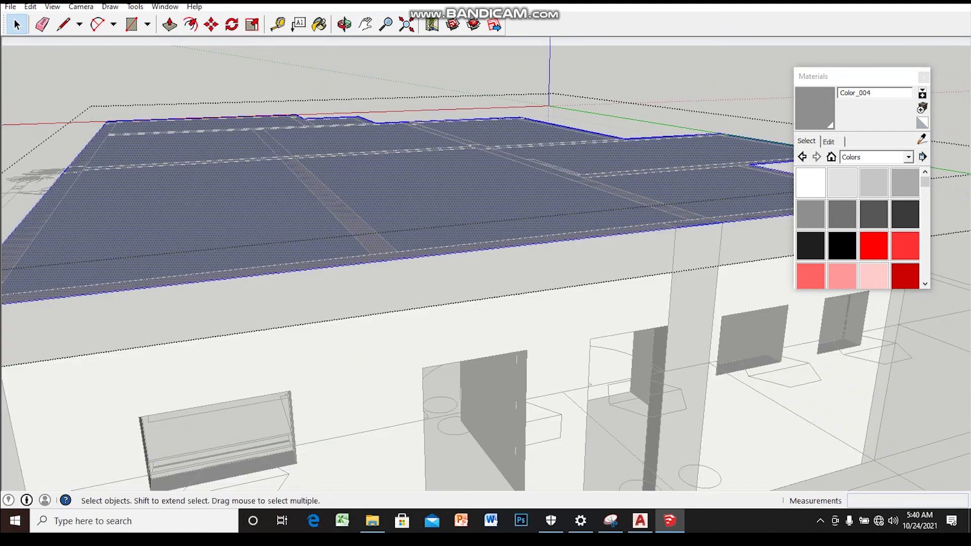
click(448, 259)
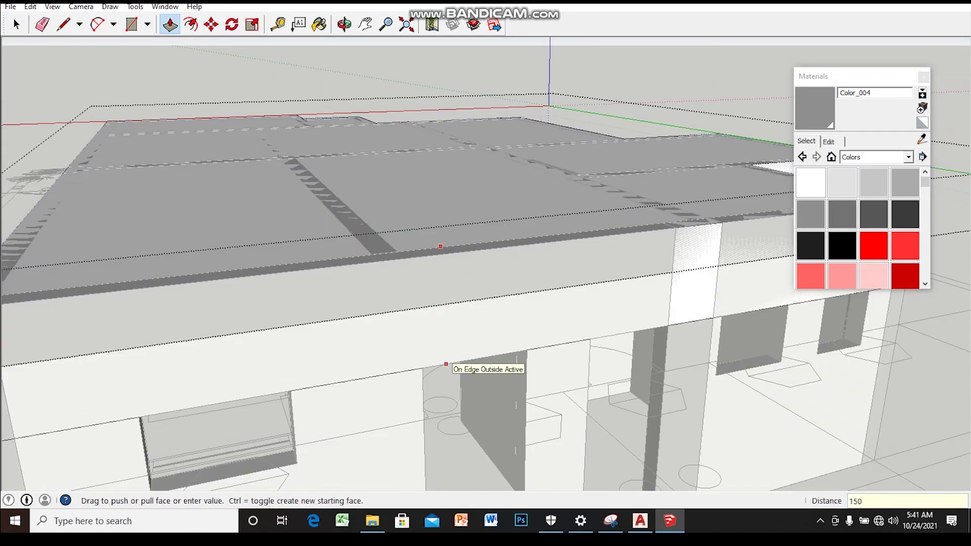
key(space)
- Begin pushing a roof-edge face downward with Push/Pull
scroll(446, 364, down, 3)
mouse_move(445, 364)
middle_down()
mouse_move(465, 284)
mouse_move(486, 344)
mouse_move(485, 385)
middle_up()
scroll(485, 263, up, 2)
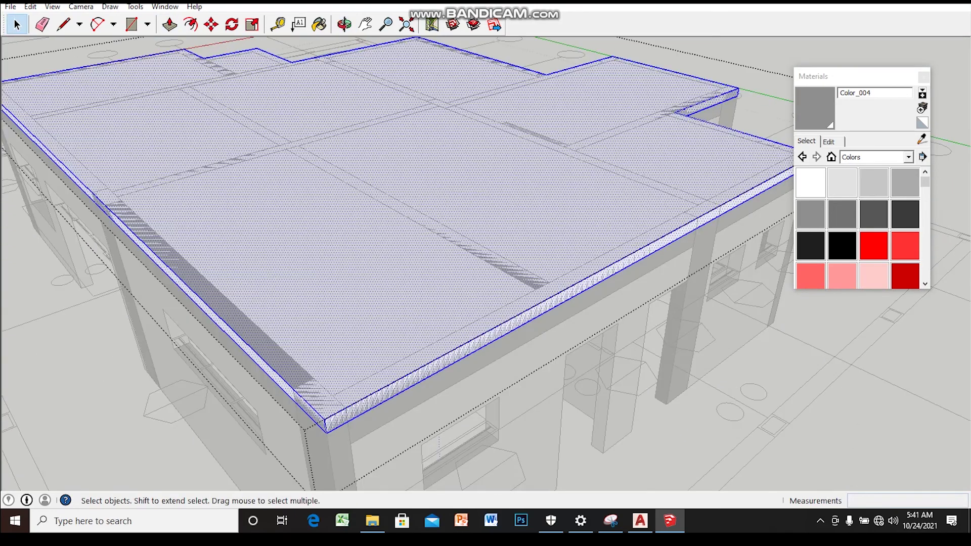
key(p)
click(479, 336)
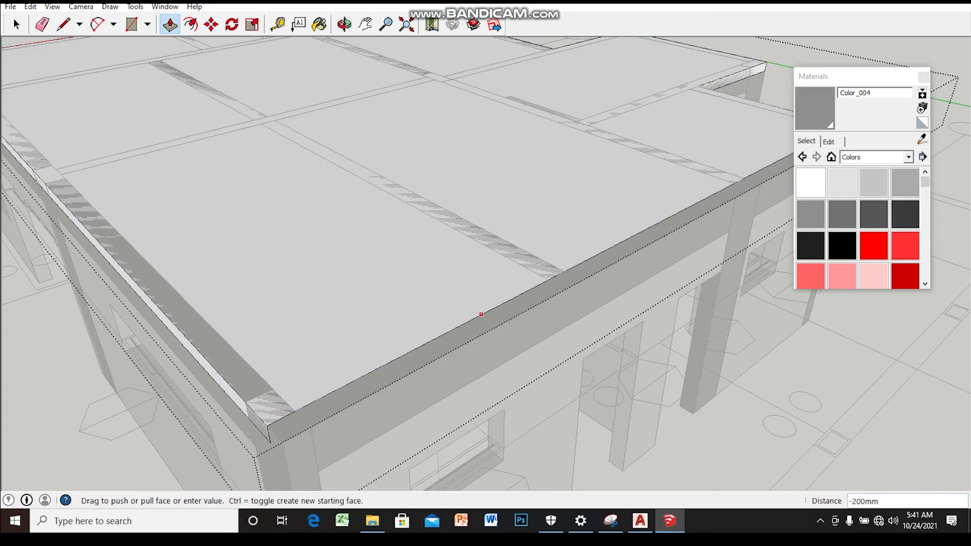
- Push the narrow wall-top edge strip down 200mm
scroll(481, 314, down, 2)
middle_drag(481, 314, 456, 354)
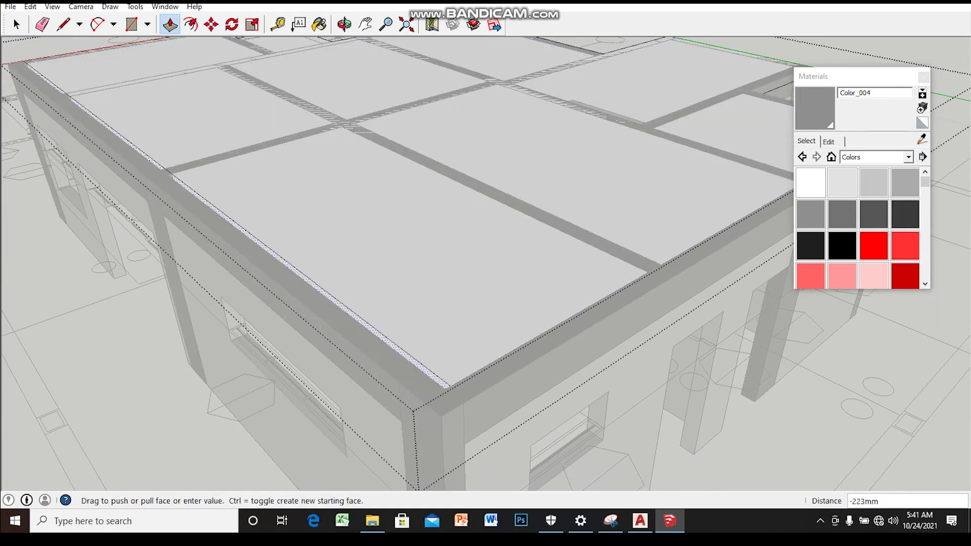
middle_drag(385, 343, 486, 263)
scroll(506, 253, up, 3)
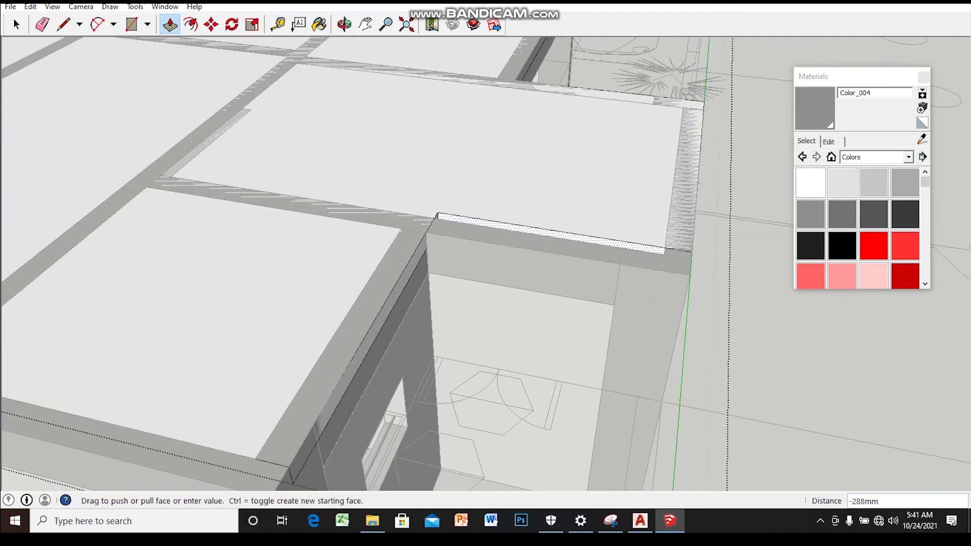
scroll(395, 291, up, 1)
click(395, 291)
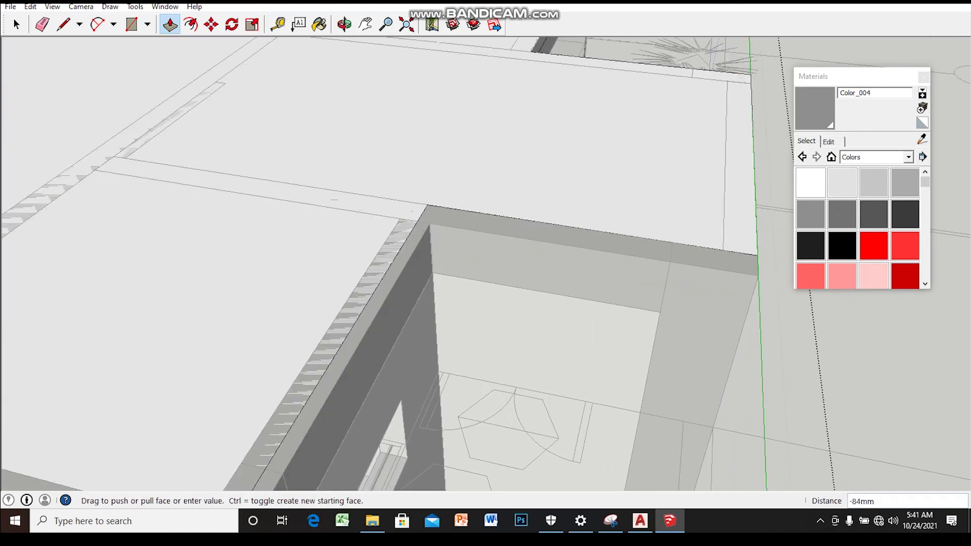
scroll(395, 291, down, 5)
mouse_move(394, 290)
middle_down()
mouse_move(456, 253)
mouse_move(455, 304)
middle_up()
scroll(456, 253, up, 3)
scroll(456, 303, up, 3)
click(127, 450)
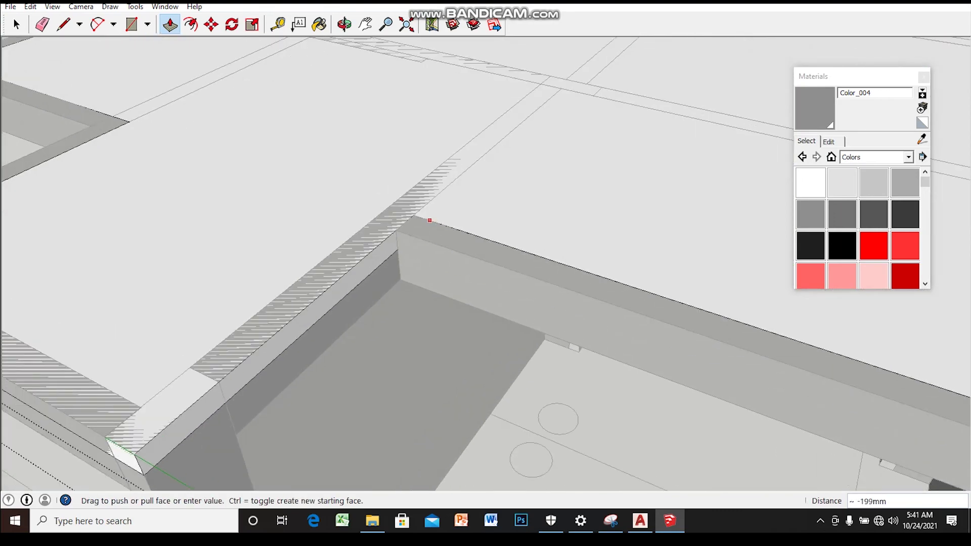
click(126, 452)
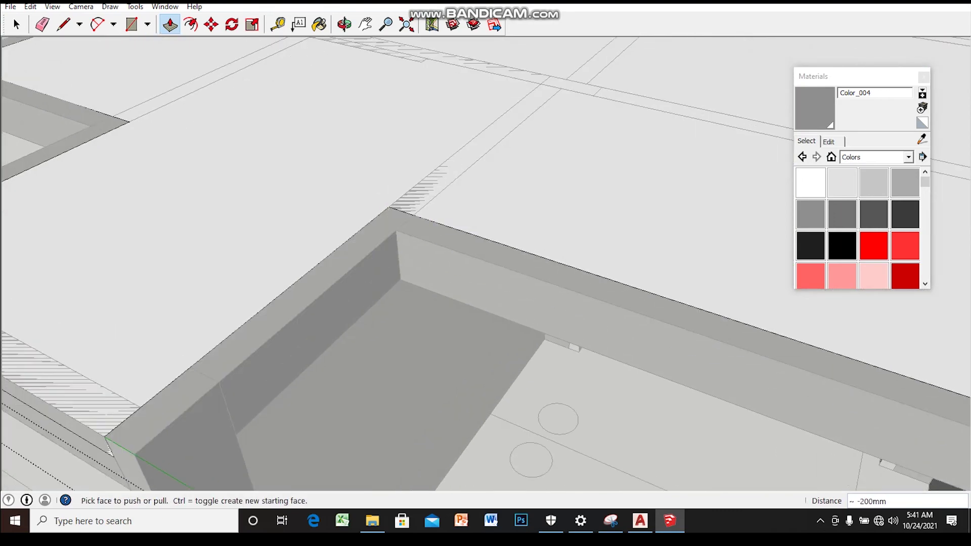
- Push the remaining roof slab edge face down 200mm and check the raised rims
middle_drag(485, 273, 455, 253)
scroll(455, 253, up, 3)
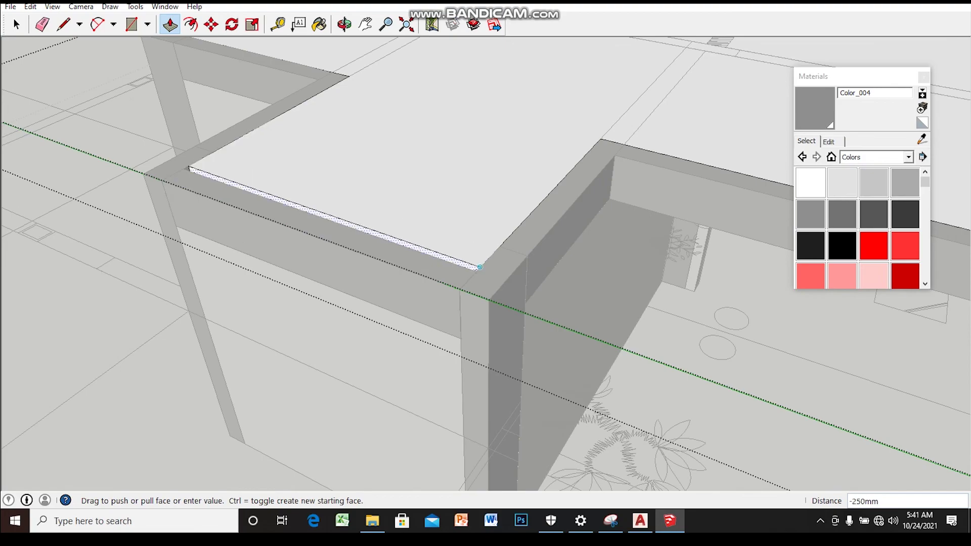
scroll(485, 263, down, 5)
mouse_move(486, 264)
middle_down()
mouse_move(424, 213)
mouse_move(455, 253)
mouse_move(435, 238)
middle_up()
scroll(435, 238, up, 5)
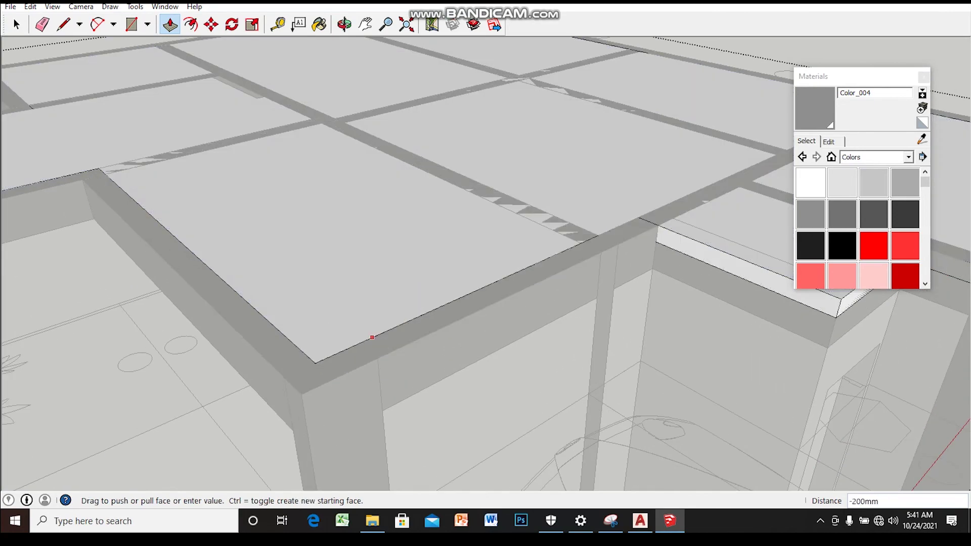
middle_drag(486, 274, 506, 263)
scroll(581, 279, up, 3)
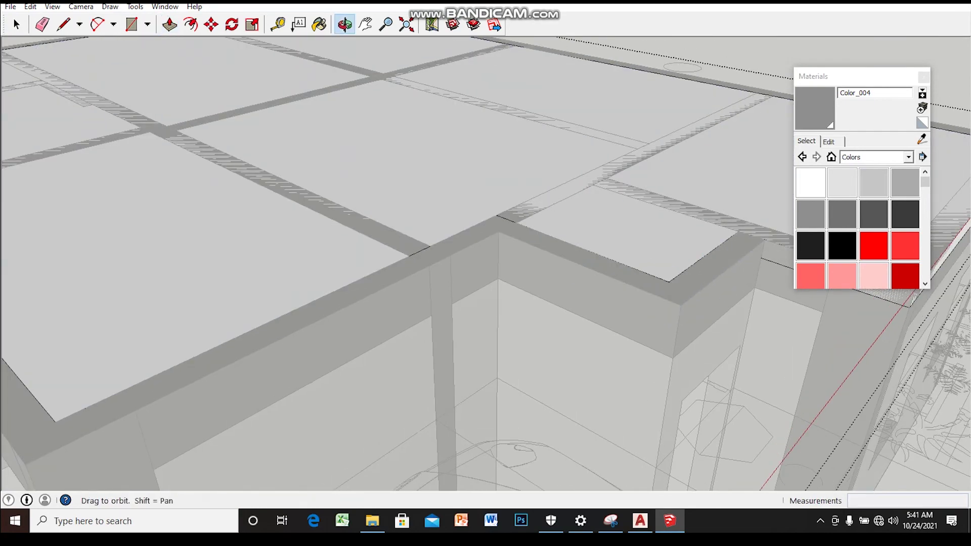
middle_drag(582, 283, 622, 309)
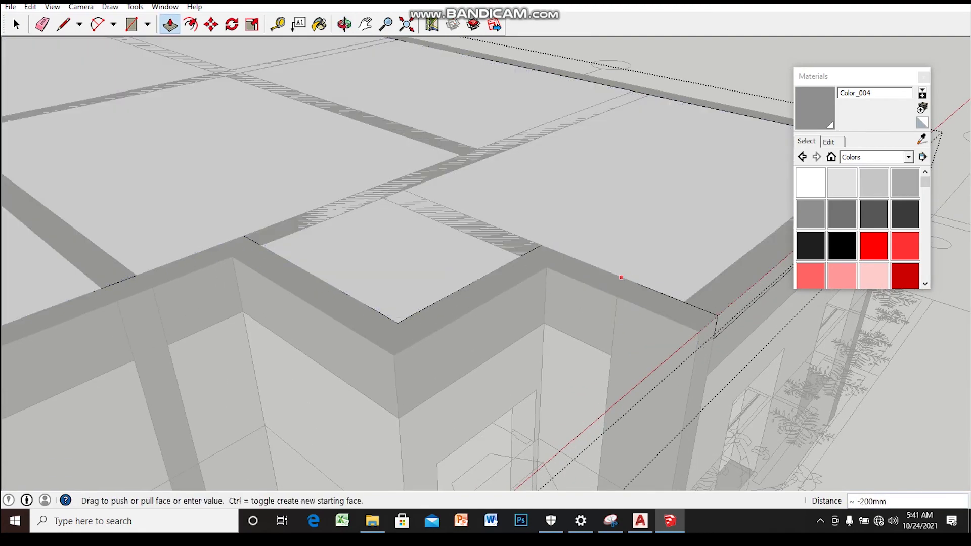
middle_drag(615, 274, 592, 278)
scroll(549, 288, up, 1)
click(549, 288)
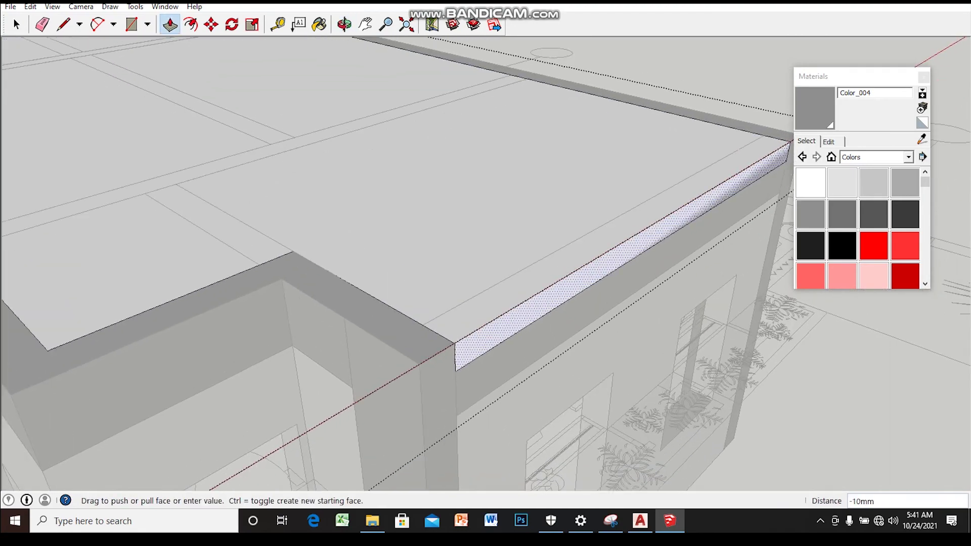
scroll(486, 273, down, 3)
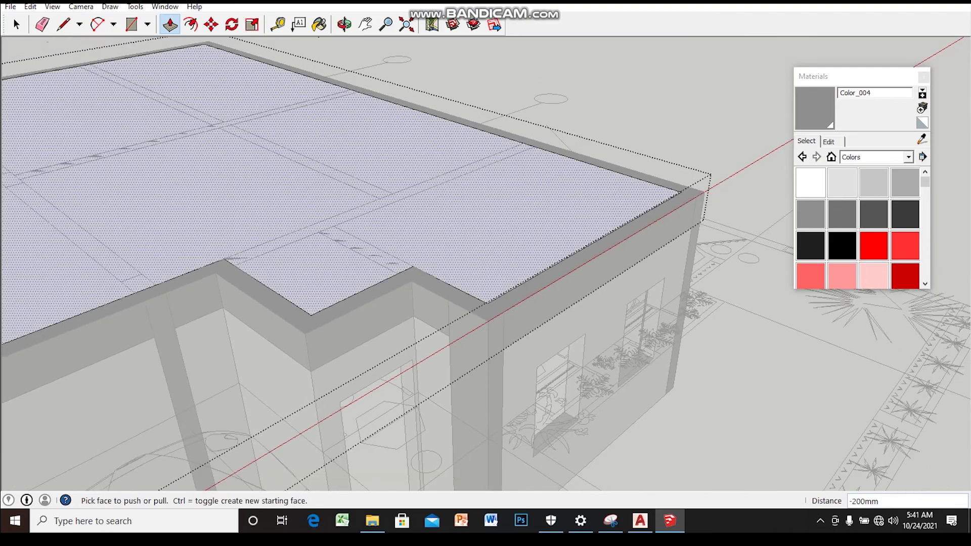
mouse_move(486, 273)
middle_down()
mouse_move(435, 283)
mouse_move(486, 202)
middle_up()
scroll(486, 273, down, 2)
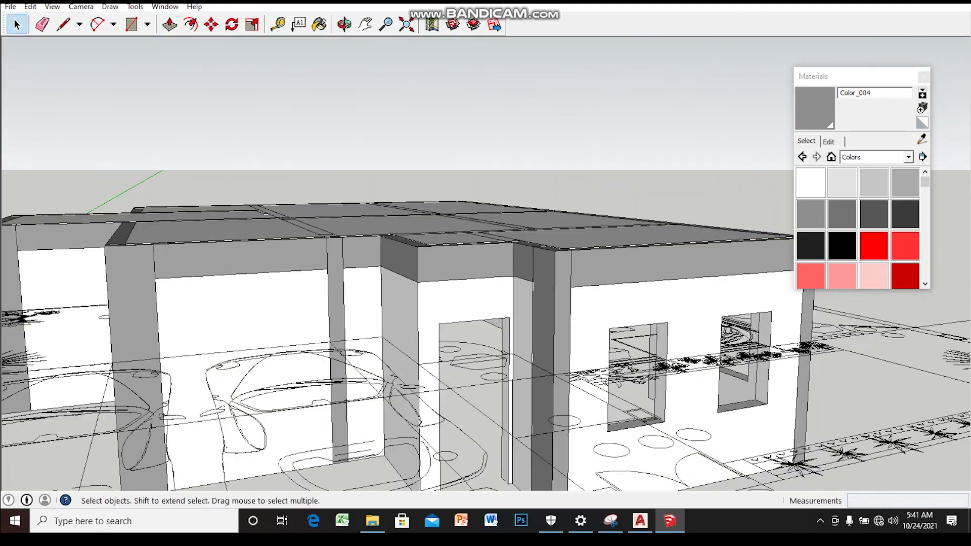
scroll(486, 273, down, 2)
- Copy the roof outline 3000mm straight down to ground level as the floor outline
mouse_move(486, 273)
middle_down()
mouse_move(486, 243)
mouse_move(486, 304)
mouse_move(471, 349)
middle_up()
key(space)
scroll(485, 274, up, 3)
middle_drag(485, 273, 481, 329)
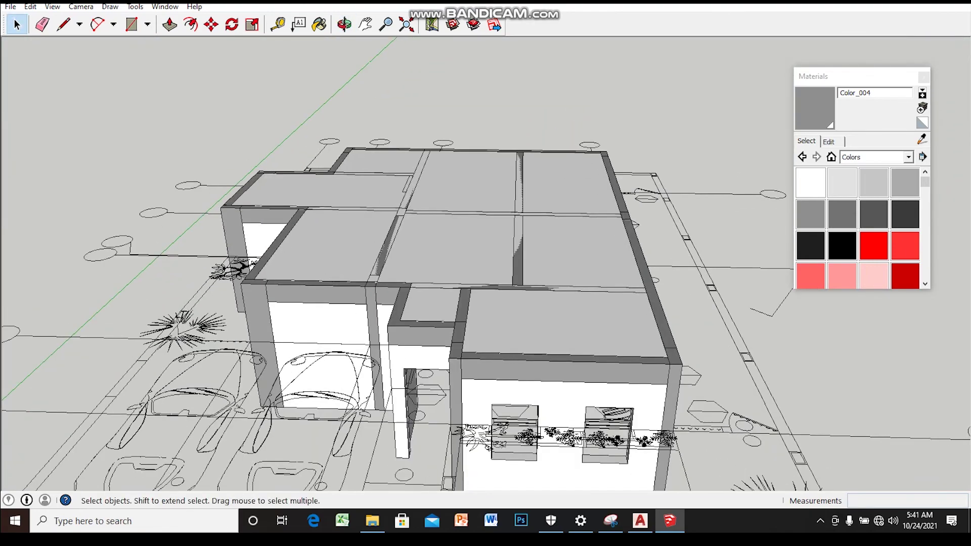
scroll(485, 274, up, 2)
middle_drag(485, 273, 455, 304)
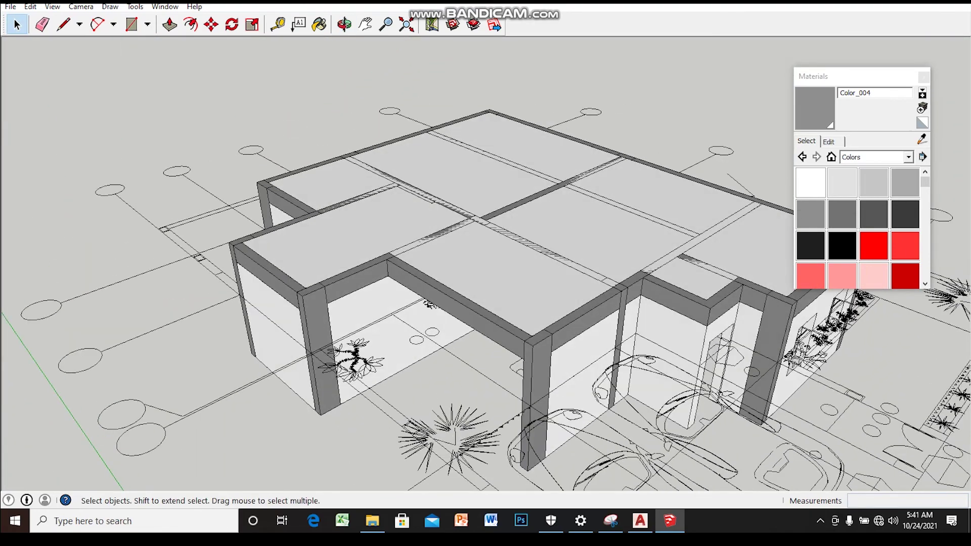
scroll(486, 273, up, 2)
scroll(524, 300, up, 1)
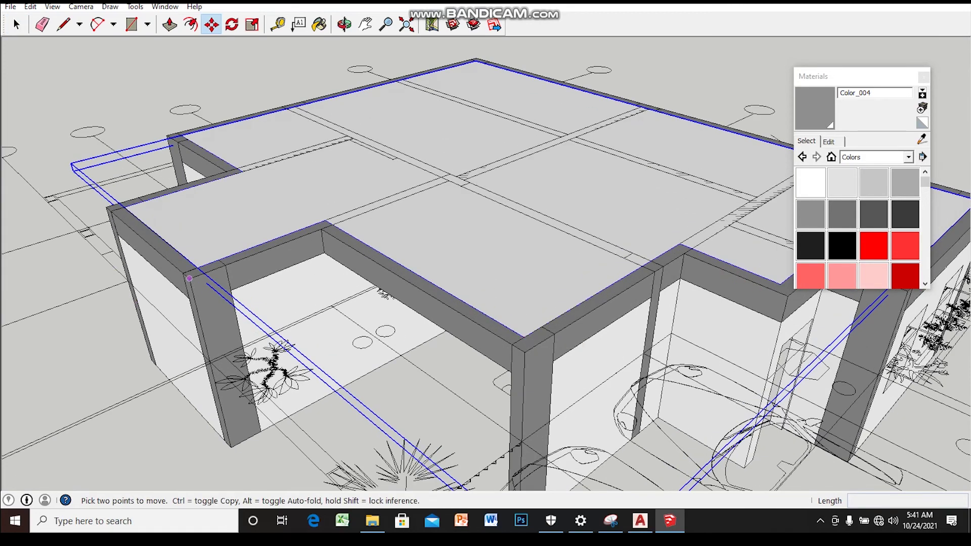
middle_drag(192, 288, 307, 353)
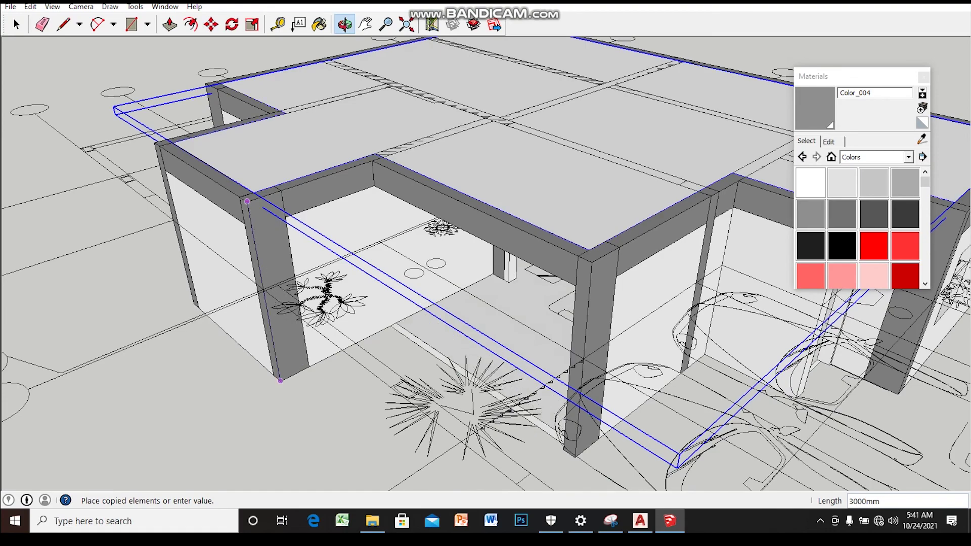
mouse_move(486, 274)
middle_down()
mouse_move(576, 324)
mouse_move(572, 278)
mouse_move(566, 313)
middle_up()
scroll(486, 253, up, 2)
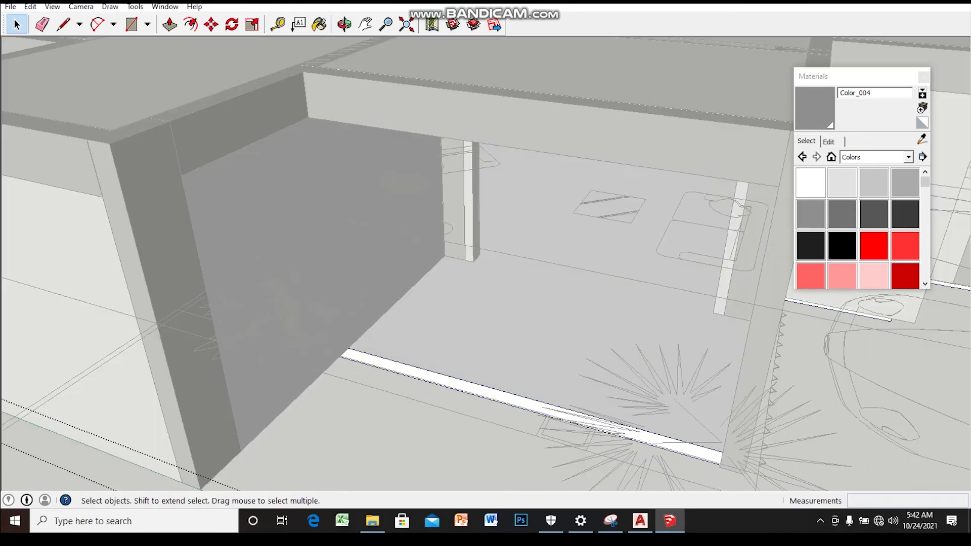
- Extrude the floor outline face into a 200mm ground slab
middle_drag(486, 273, 486, 202)
middle_drag(486, 253, 485, 203)
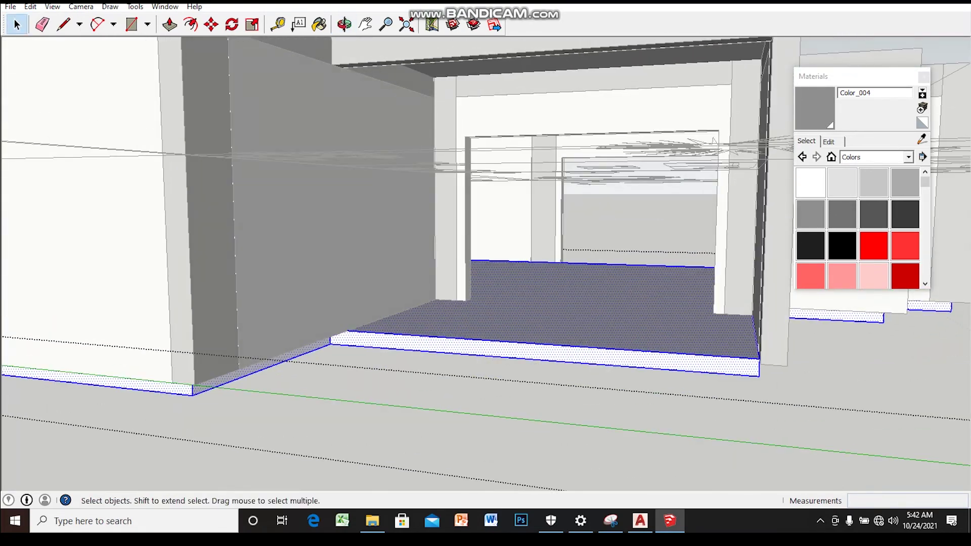
key(p)
click(556, 323)
middle_drag(477, 293, 340, 192)
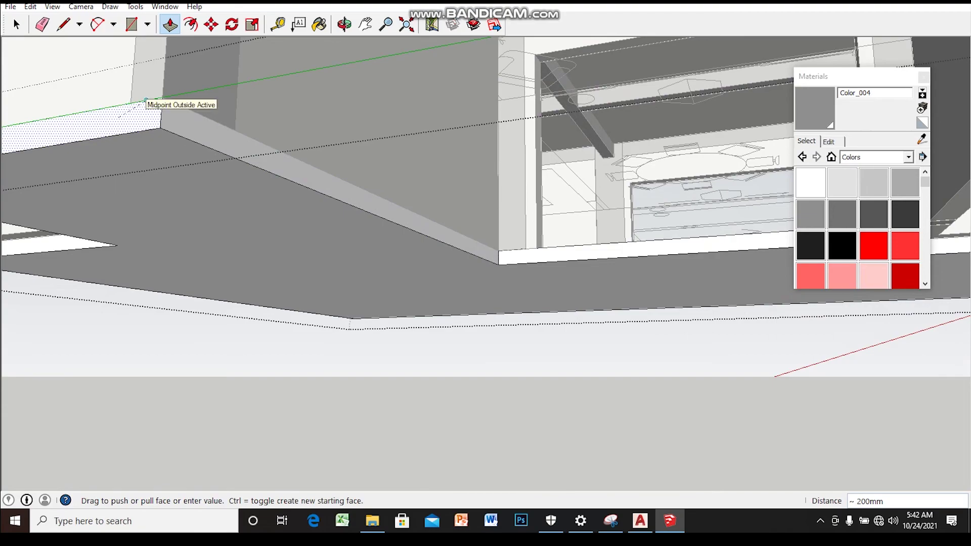
mouse_move(146, 101)
middle_down()
mouse_move(154, 238)
mouse_move(263, 243)
mouse_move(289, 151)
middle_up()
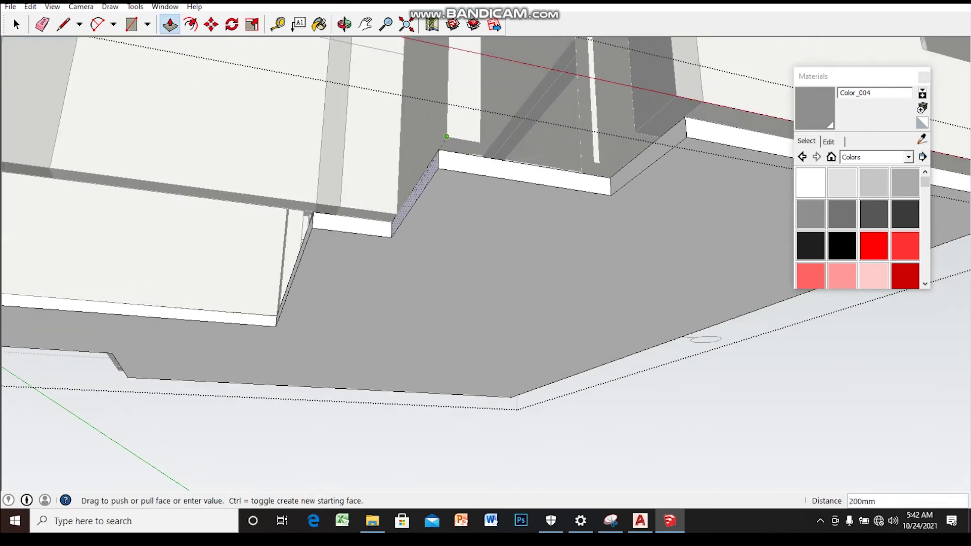
scroll(395, 202, up, 2)
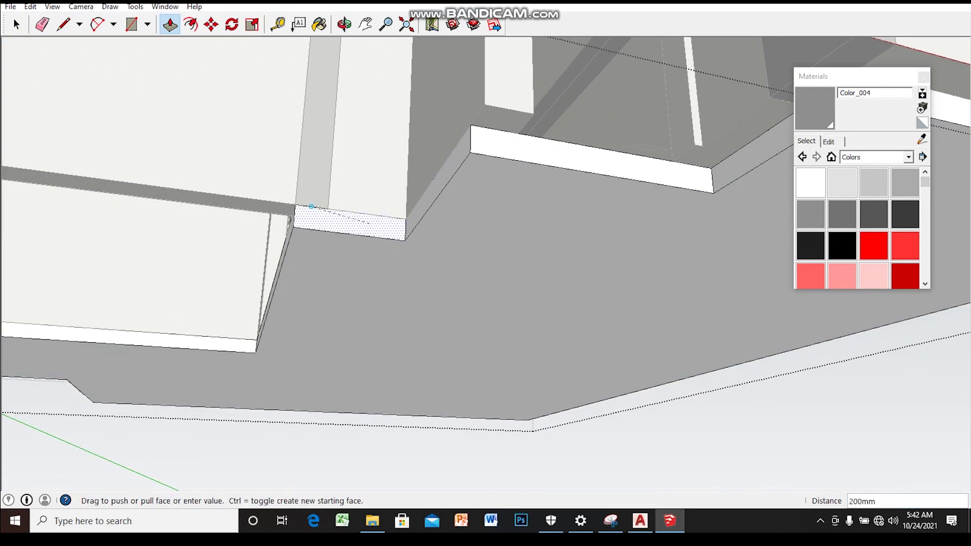
mouse_move(485, 253)
middle_down()
mouse_move(435, 222)
mouse_move(417, 238)
middle_up()
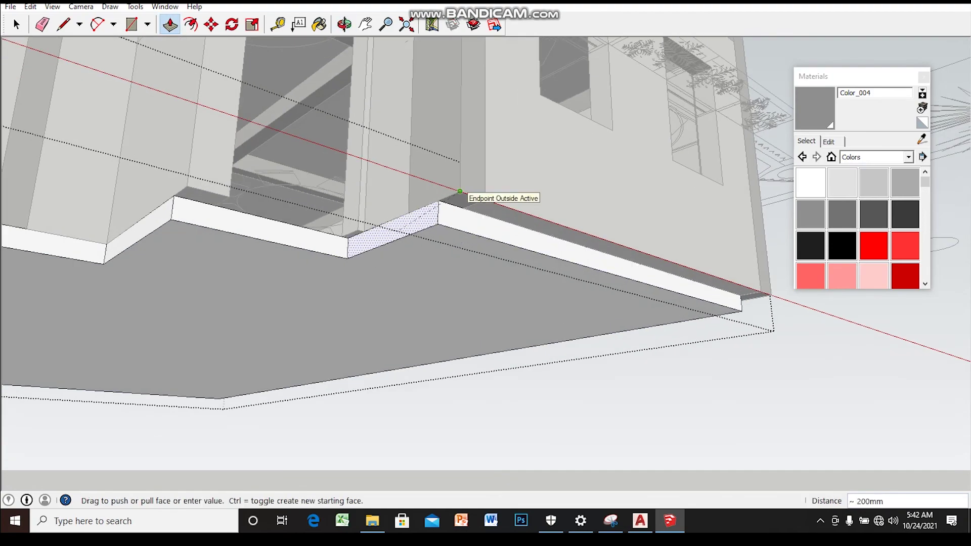
mouse_move(485, 200)
middle_down()
mouse_move(435, 263)
mouse_move(511, 314)
mouse_move(420, 268)
middle_up()
- Extrude the slab's edge strip 50mm and inspect the underside
text(50)
key(Return)
key(l)
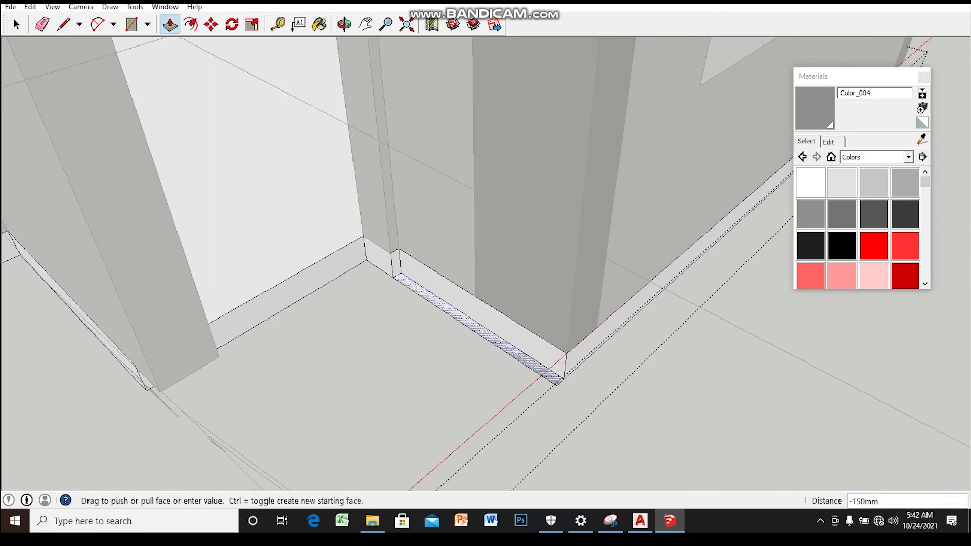
scroll(485, 263, down, 5)
key(space)
middle_drag(485, 263, 456, 253)
mouse_move(375, 318)
middle_down()
mouse_move(395, 289)
mouse_move(404, 238)
mouse_move(395, 237)
middle_up()
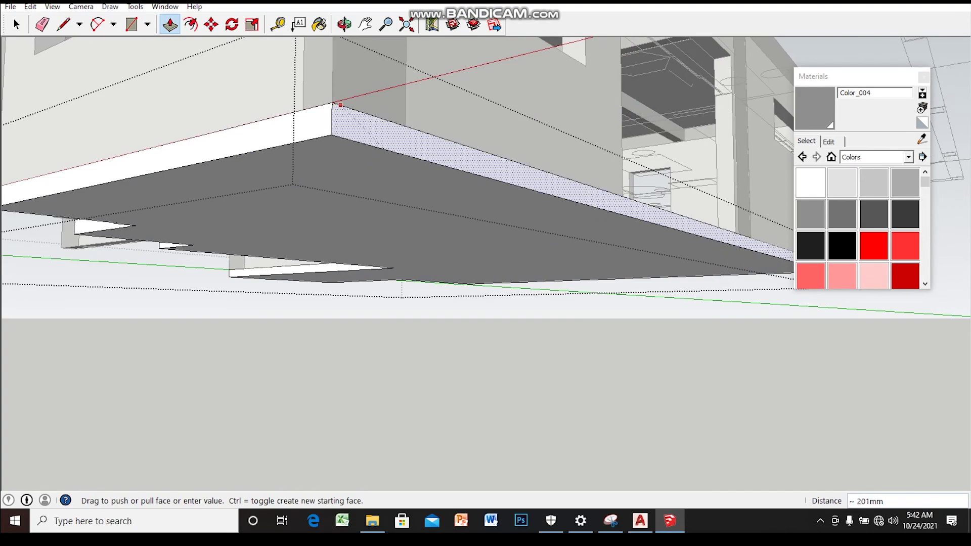
middle_drag(395, 237, 465, 167)
scroll(455, 253, up, 2)
click(506, 273)
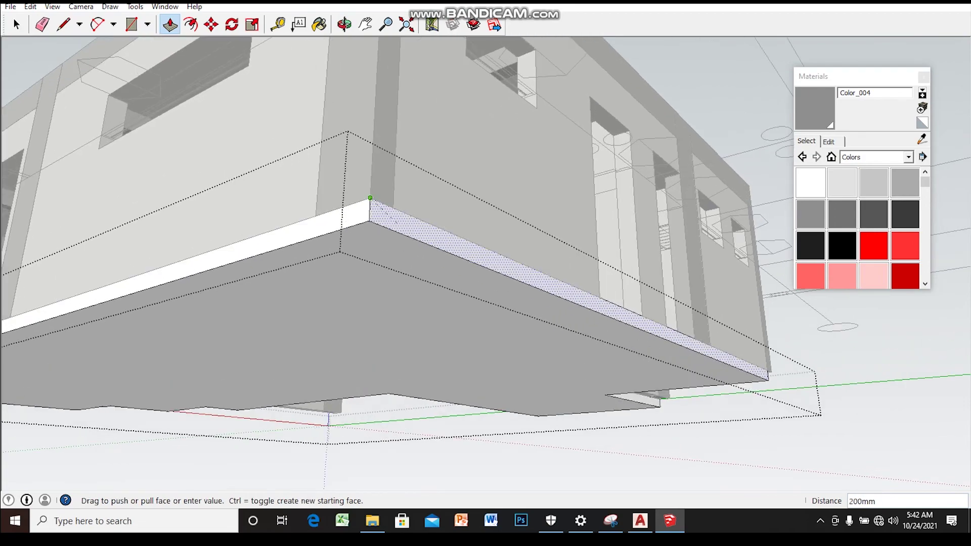
mouse_move(466, 167)
middle_down()
mouse_move(485, 264)
mouse_move(501, 258)
mouse_move(485, 269)
mouse_move(415, 167)
mouse_move(445, 212)
mouse_move(433, 179)
mouse_move(437, 243)
mouse_move(445, 182)
mouse_move(455, 233)
mouse_move(456, 203)
mouse_move(516, 203)
mouse_move(526, 141)
middle_up()
scroll(433, 180, down, 3)
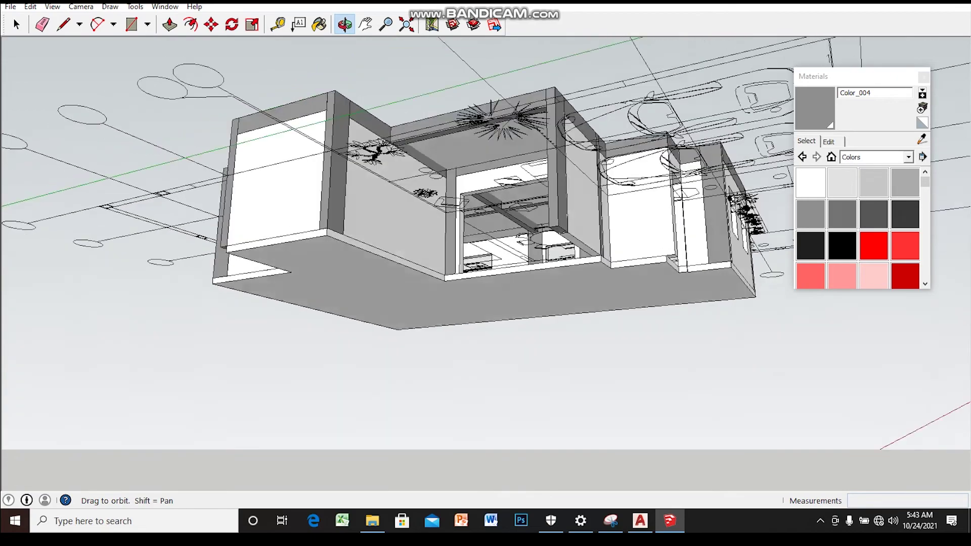
- Pull the floor slab's front face out to close the slab at the carport
scroll(456, 202, up, 2)
scroll(455, 203, up, 2)
scroll(456, 202, up, 2)
middle_drag(485, 202, 485, 329)
middle_drag(486, 273, 486, 233)
scroll(486, 253, up, 2)
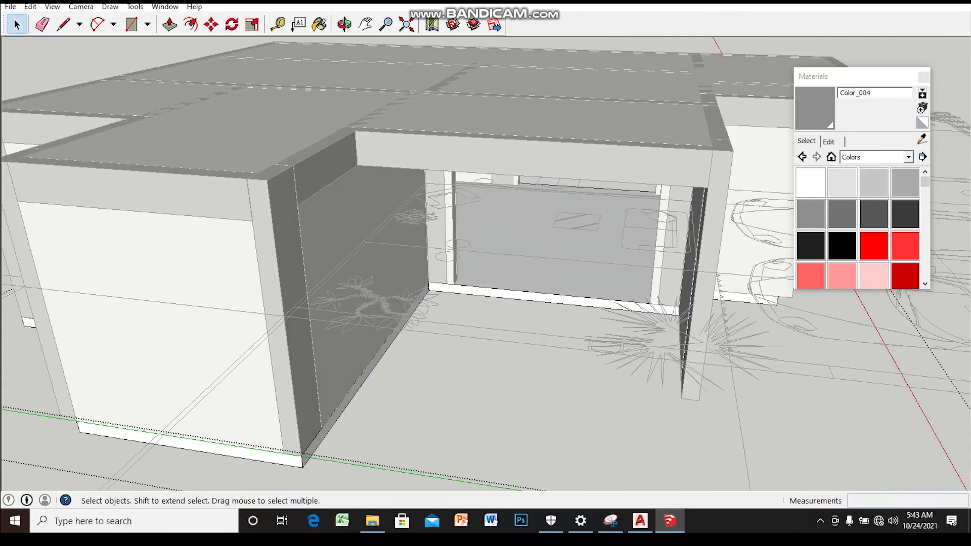
mouse_move(485, 273)
middle_down()
mouse_move(486, 319)
mouse_move(486, 293)
middle_up()
click(557, 319)
click(368, 155)
middle_drag(369, 155, 314, 96)
mouse_move(485, 273)
mouse_down()
mouse_move(456, 283)
mouse_move(435, 274)
mouse_move(476, 233)
mouse_up()
- Orbit between roof and eye-level views to inspect the finished house shell
key(space)
drag(486, 273, 476, 314)
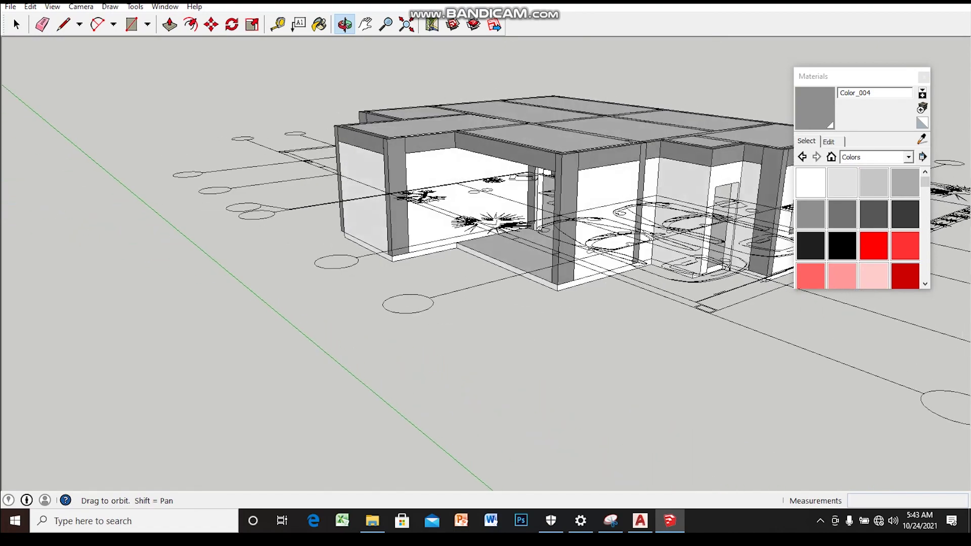
middle_drag(486, 274, 486, 233)
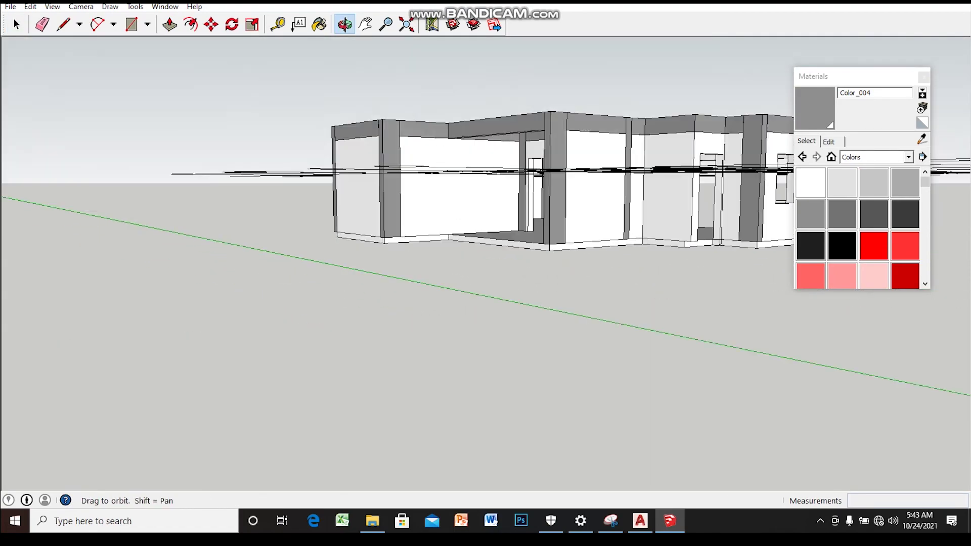
drag(485, 274, 485, 303)
middle_drag(486, 273, 485, 217)
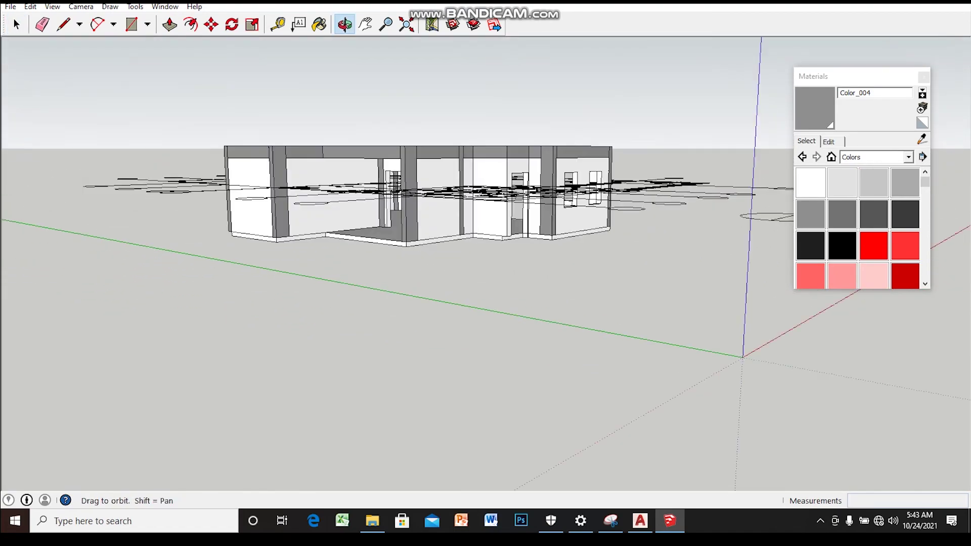
mouse_move(486, 274)
middle_down()
mouse_move(486, 303)
mouse_move(435, 273)
mouse_move(338, 291)
middle_up()
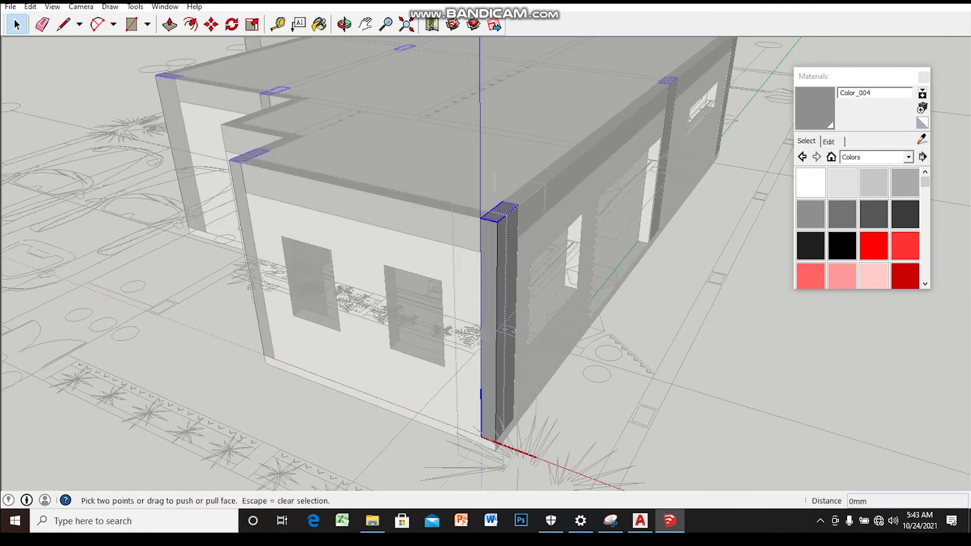
text(3000)
- Orbit and zoom from a front view to an elevated, top-down view of the extended columns
scroll(496, 214, down, 2)
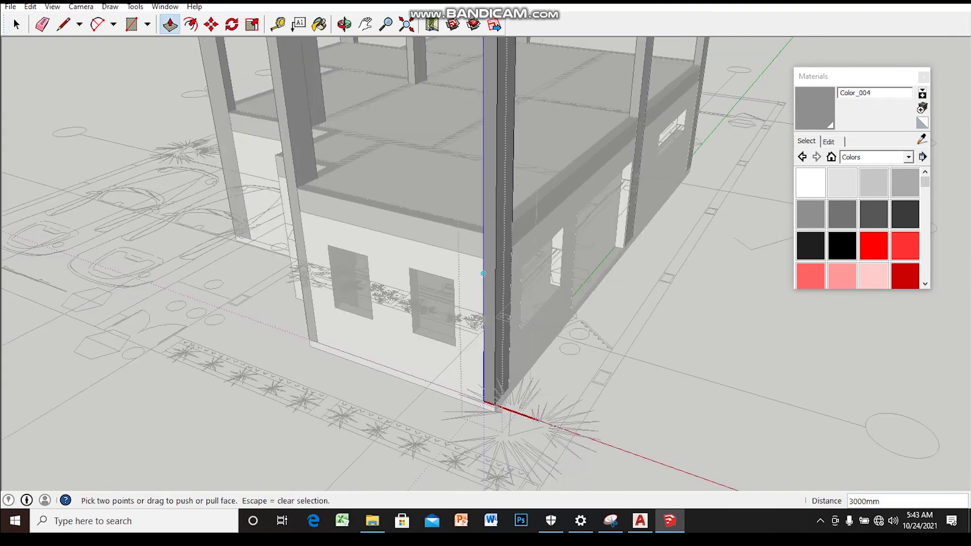
scroll(495, 214, down, 3)
scroll(496, 214, down, 3)
mouse_move(496, 214)
middle_down()
mouse_move(472, 134)
mouse_move(473, 162)
middle_up()
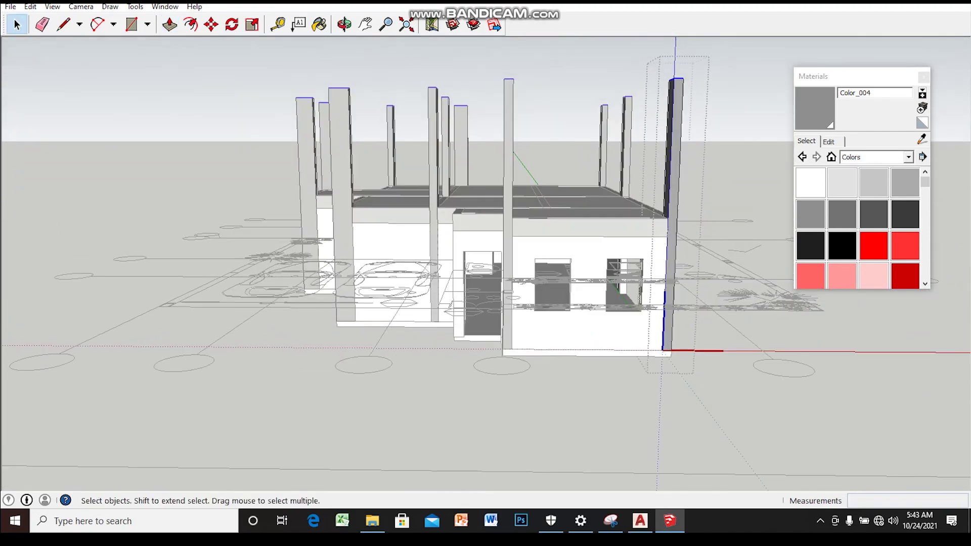
scroll(507, 210, up, 1)
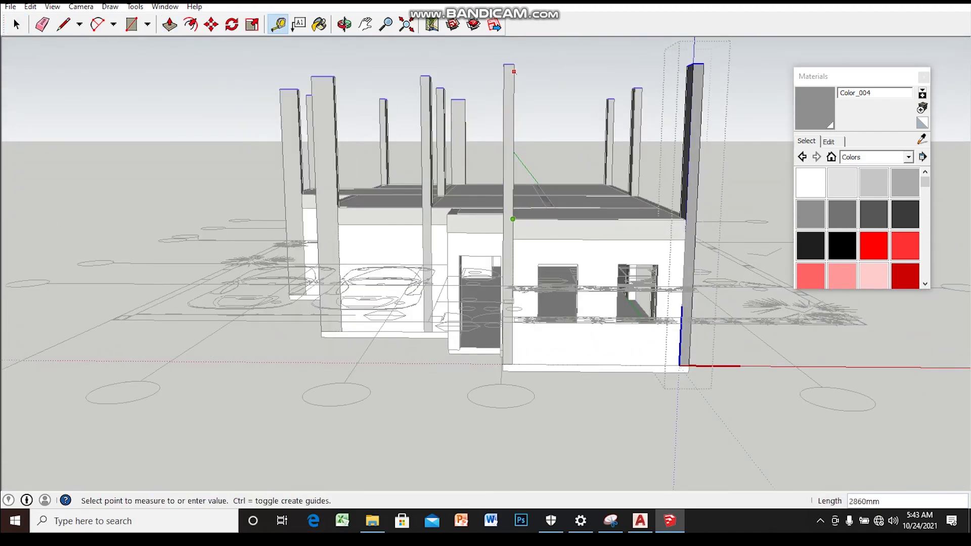
middle_drag(486, 202, 485, 238)
scroll(486, 228, up, 3)
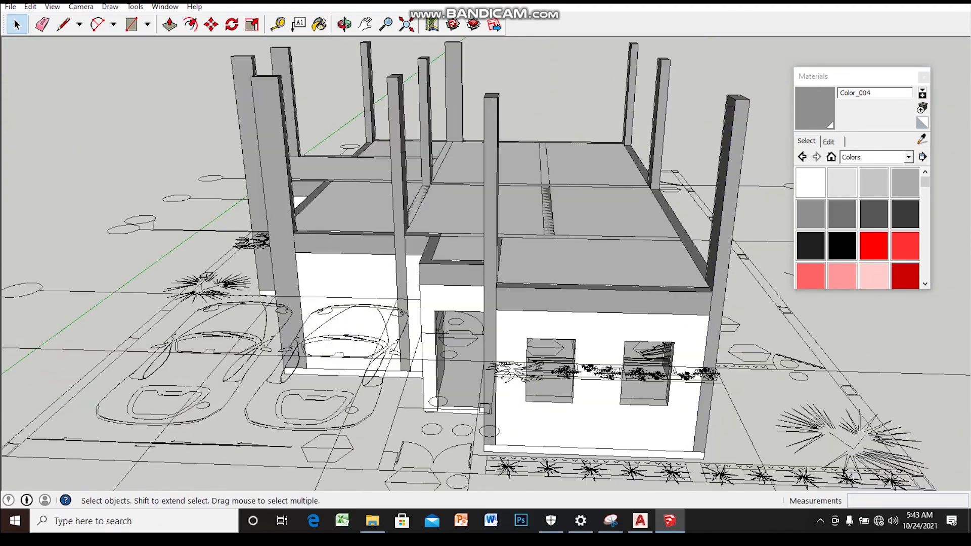
mouse_move(486, 202)
middle_down()
mouse_move(493, 248)
mouse_move(534, 180)
middle_up()
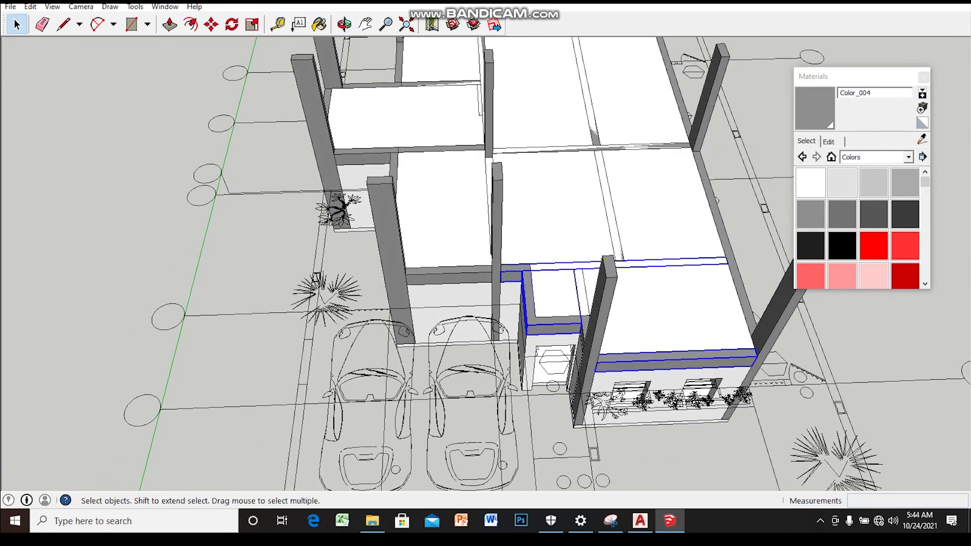
- Orbit around the pillars and roof slab to a low angle on the building
mouse_move(534, 180)
middle_down()
mouse_move(498, 145)
mouse_move(531, 185)
mouse_move(501, 152)
mouse_move(470, 152)
middle_up()
scroll(384, 253, up, 3)
scroll(385, 253, up, 3)
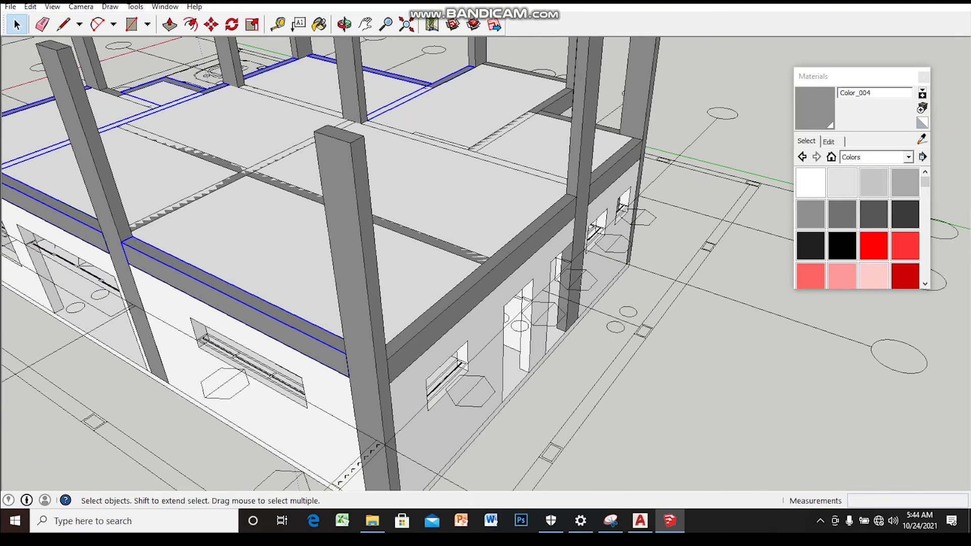
scroll(384, 253, down, 3)
scroll(385, 253, up, 3)
middle_drag(471, 152, 430, 182)
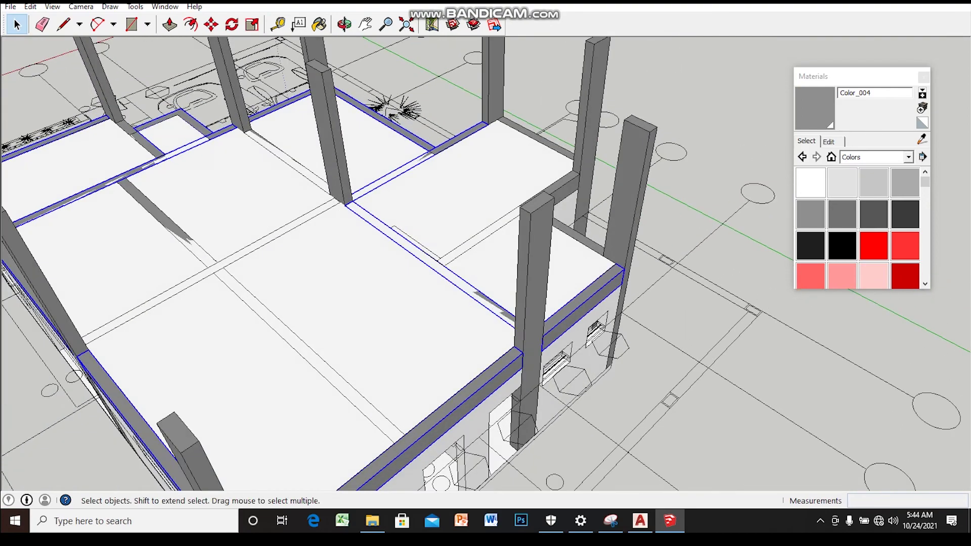
scroll(384, 253, down, 2)
middle_drag(456, 202, 455, 212)
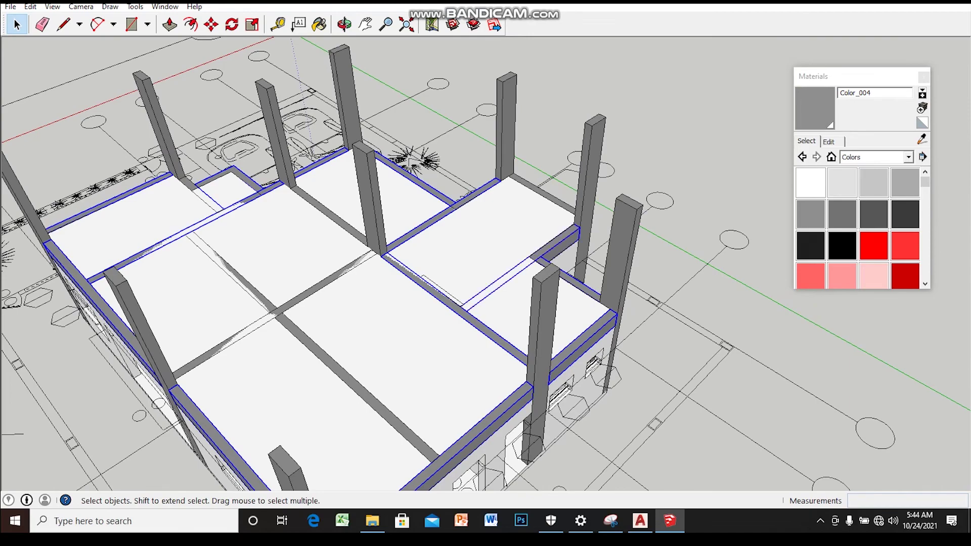
middle_drag(486, 253, 485, 274)
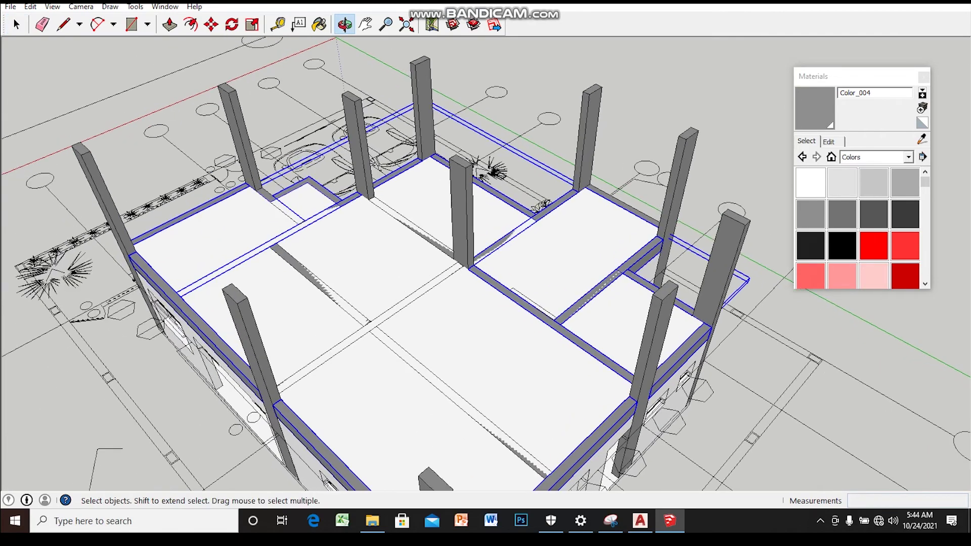
scroll(485, 263, down, 3)
scroll(486, 263, down, 3)
mouse_move(486, 273)
middle_down()
mouse_move(485, 248)
mouse_move(536, 243)
middle_up()
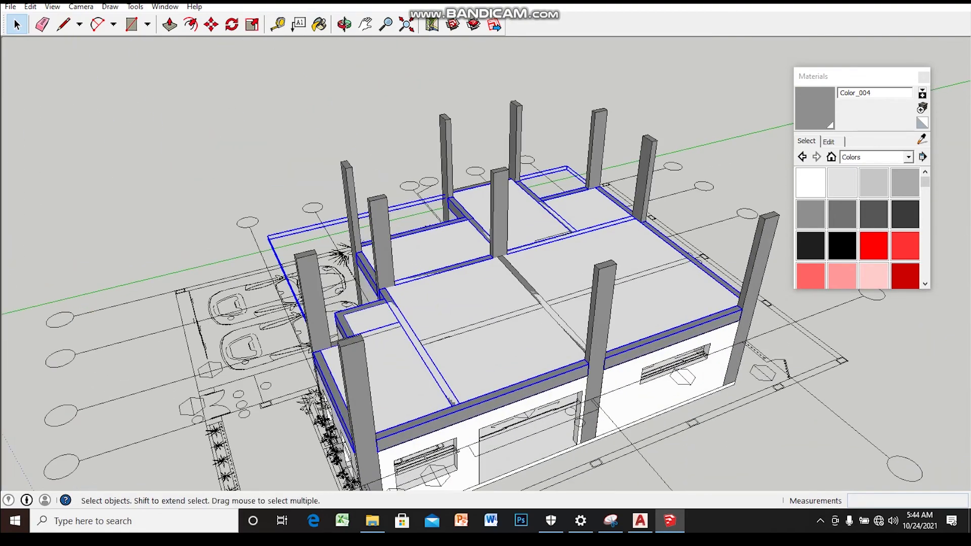
scroll(455, 263, down, 3)
- Ctrl-copy the slab and beams from the slab corner up to the column top
scroll(456, 263, up, 2)
scroll(455, 263, up, 4)
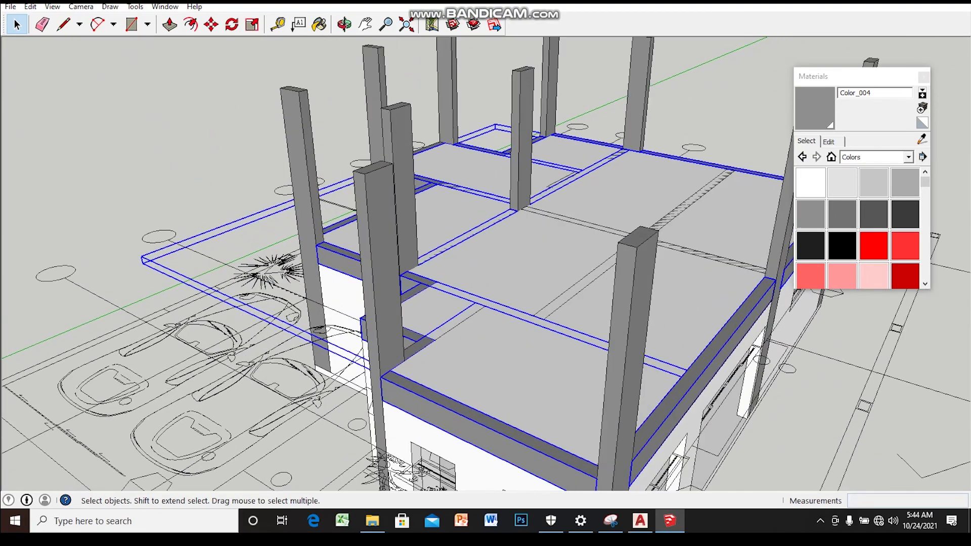
scroll(486, 263, down, 3)
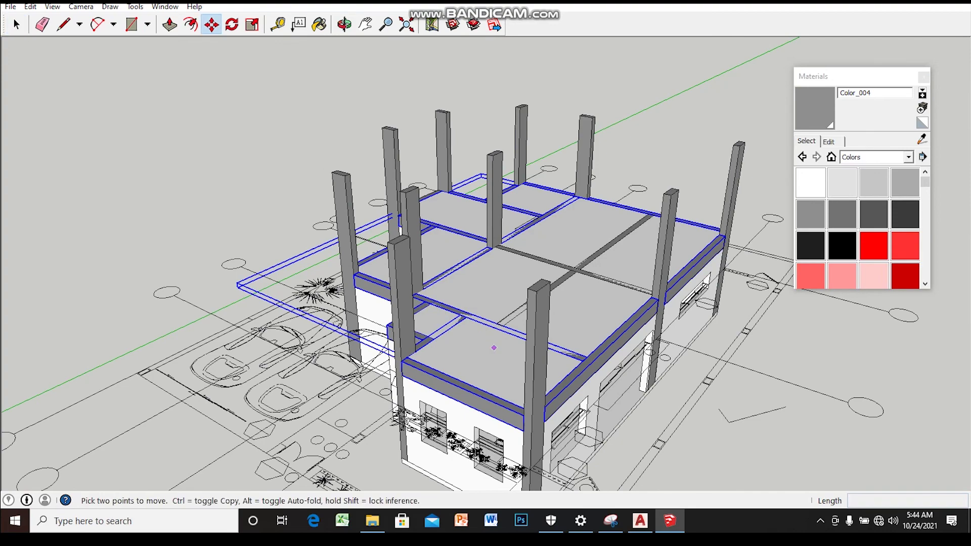
scroll(494, 348, up, 1)
scroll(535, 431, up, 1)
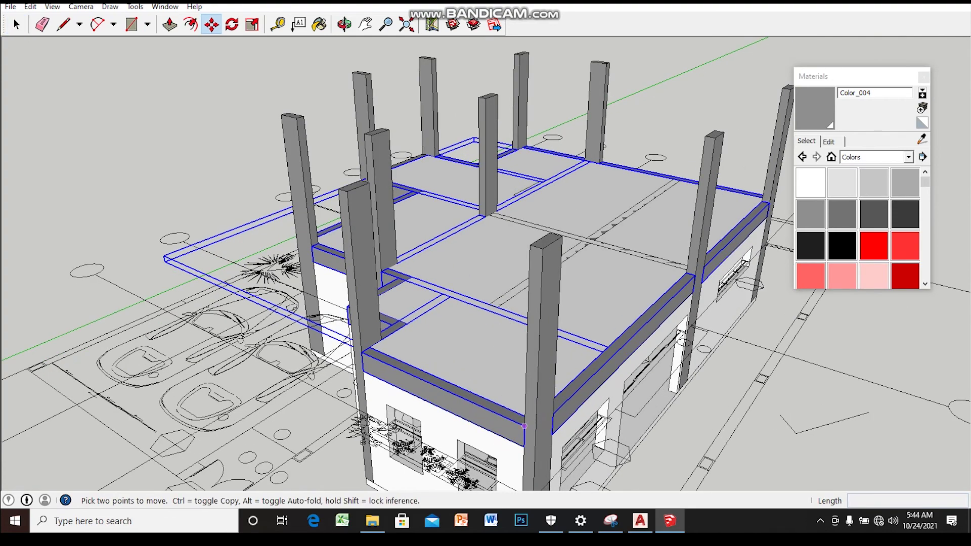
middle_drag(525, 425, 531, 415)
scroll(535, 407, up, 2)
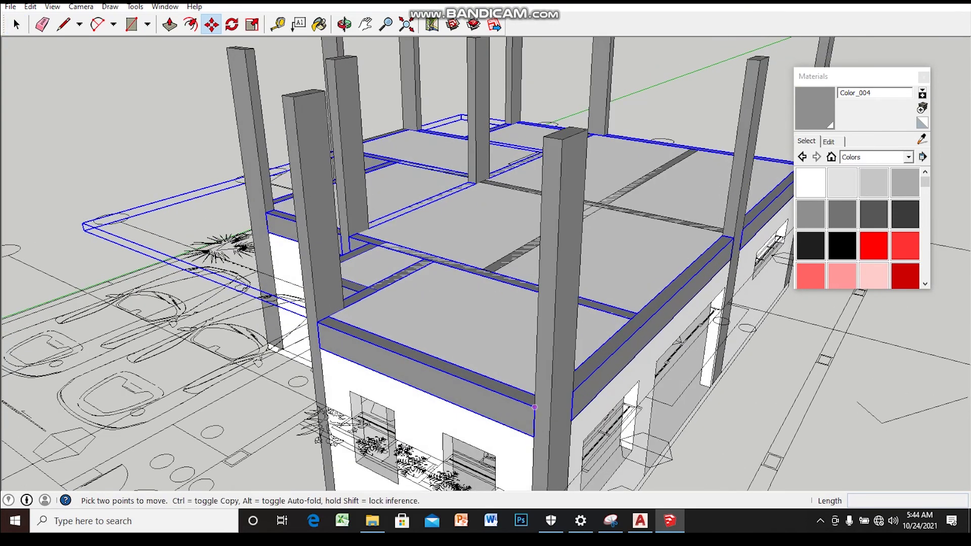
click(535, 407)
click(543, 154)
key(ctrl)
key(space)
- Orbit to a low front view to check the new second-storey beam frame
scroll(486, 273, down, 5)
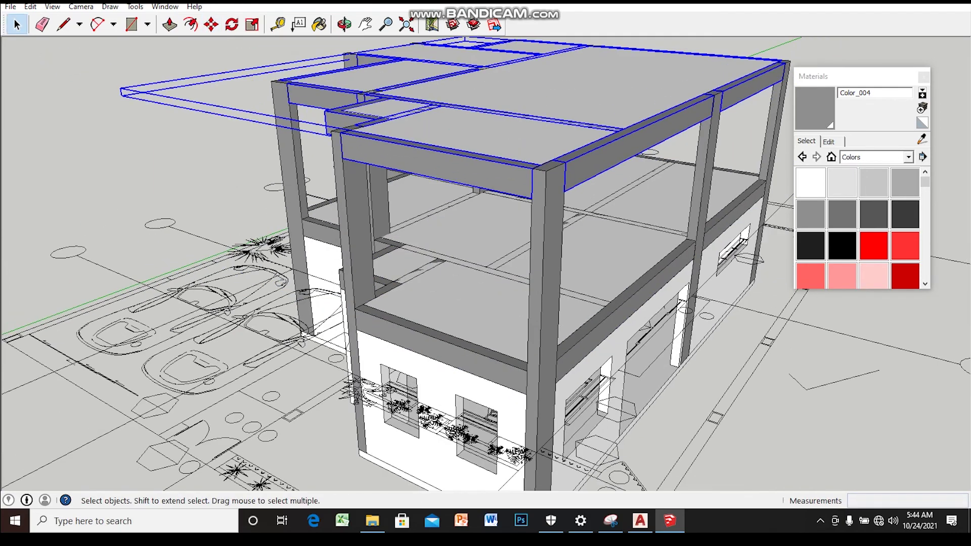
mouse_move(486, 273)
middle_down()
mouse_move(486, 212)
mouse_move(486, 284)
middle_up()
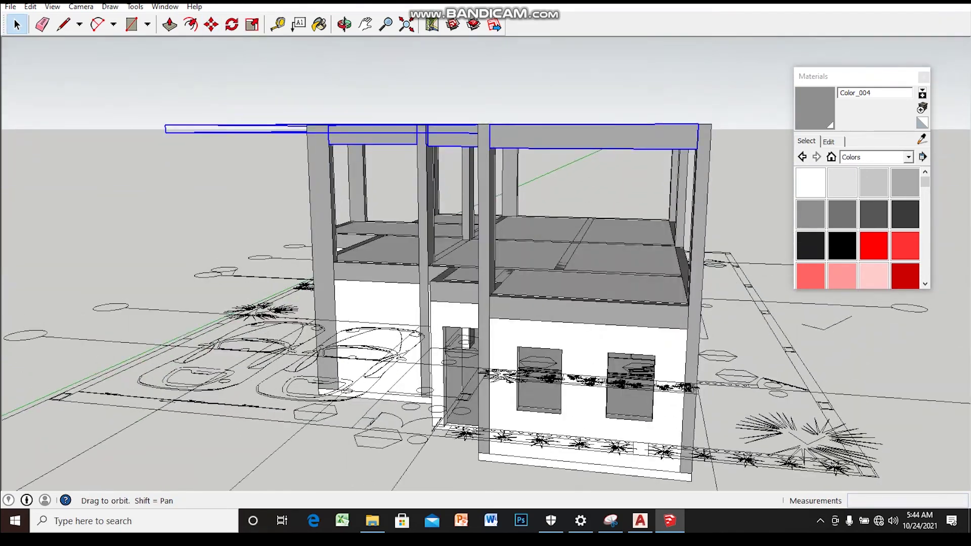
scroll(486, 273, up, 3)
scroll(485, 274, up, 2)
scroll(486, 273, up, 2)
scroll(485, 273, down, 3)
mouse_move(486, 283)
middle_down()
mouse_move(486, 203)
mouse_move(476, 283)
middle_up()
scroll(486, 273, up, 3)
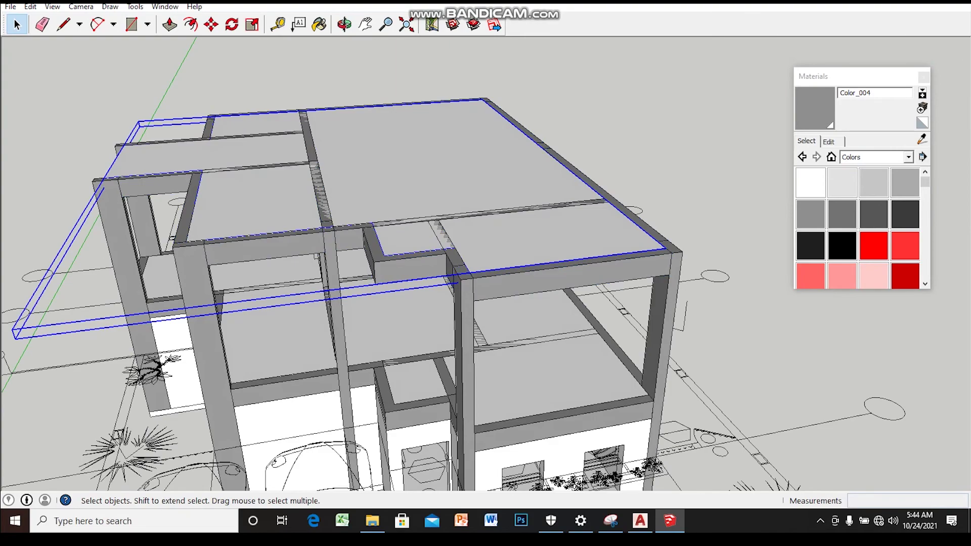
scroll(338, 244, up, 1)
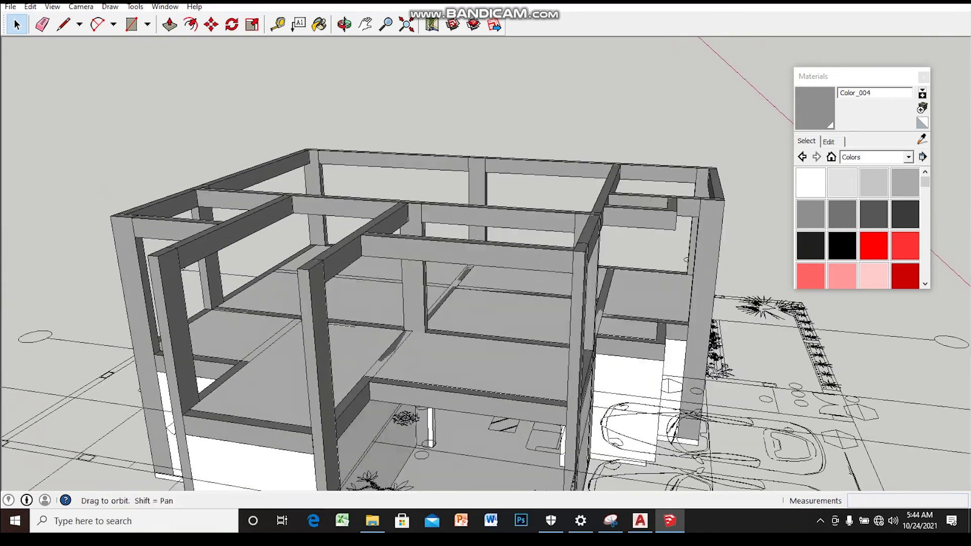
mouse_move(486, 273)
middle_down()
mouse_move(430, 222)
mouse_move(405, 293)
mouse_move(422, 225)
mouse_move(425, 252)
mouse_move(405, 258)
mouse_move(430, 238)
mouse_move(435, 182)
mouse_move(445, 198)
mouse_move(436, 228)
mouse_move(435, 212)
middle_up()
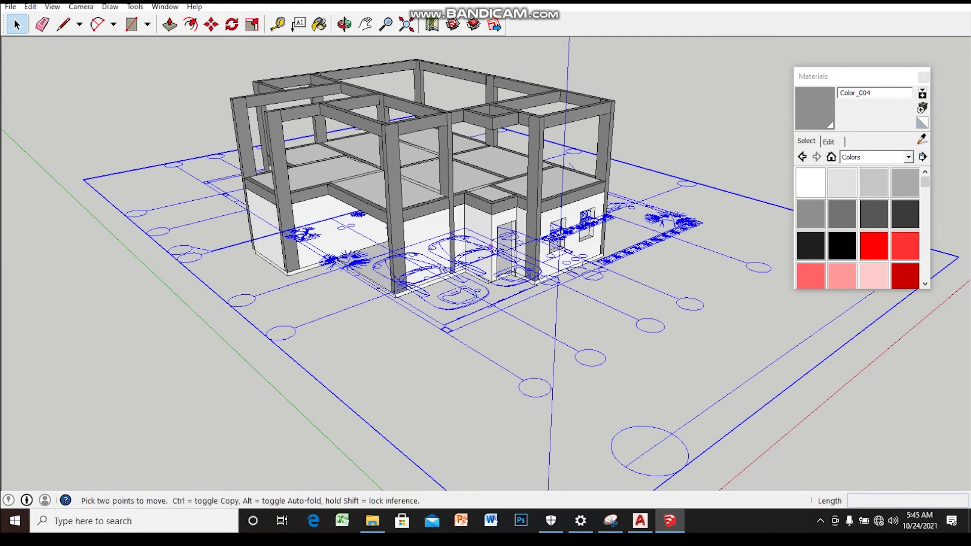
- Move the imported floor-plan linework down 1650mm so it lines up beneath the house
scroll(436, 246, up, 2)
scroll(435, 246, up, 2)
scroll(435, 245, up, 2)
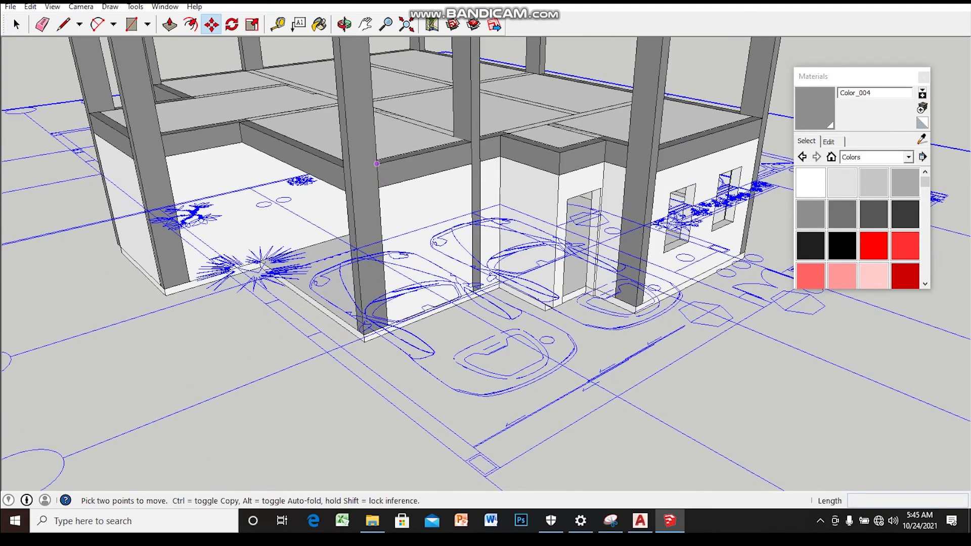
scroll(156, 222, up, 2)
scroll(144, 214, up, 2)
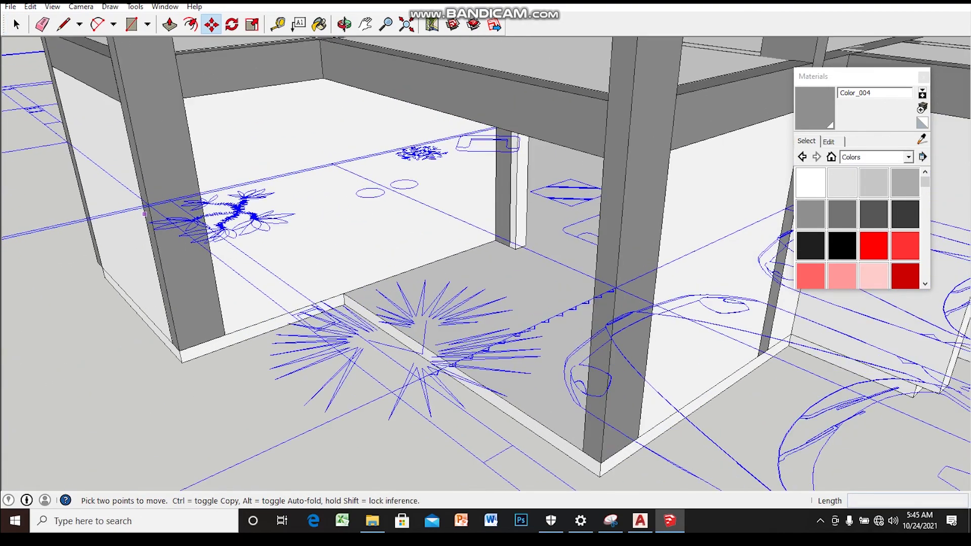
click(148, 204)
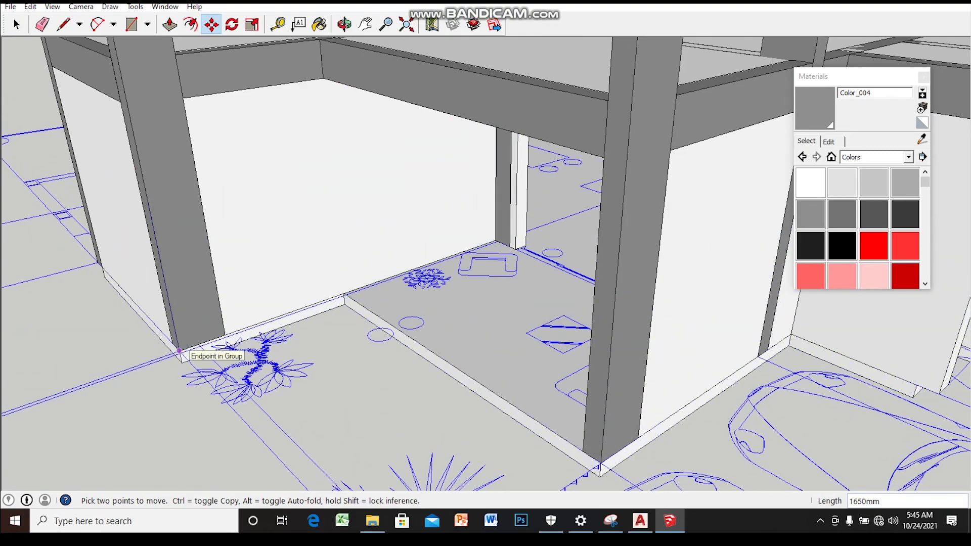
scroll(435, 283, down, 3)
scroll(435, 283, down, 3)
scroll(435, 284, down, 3)
middle_drag(435, 283, 324, 263)
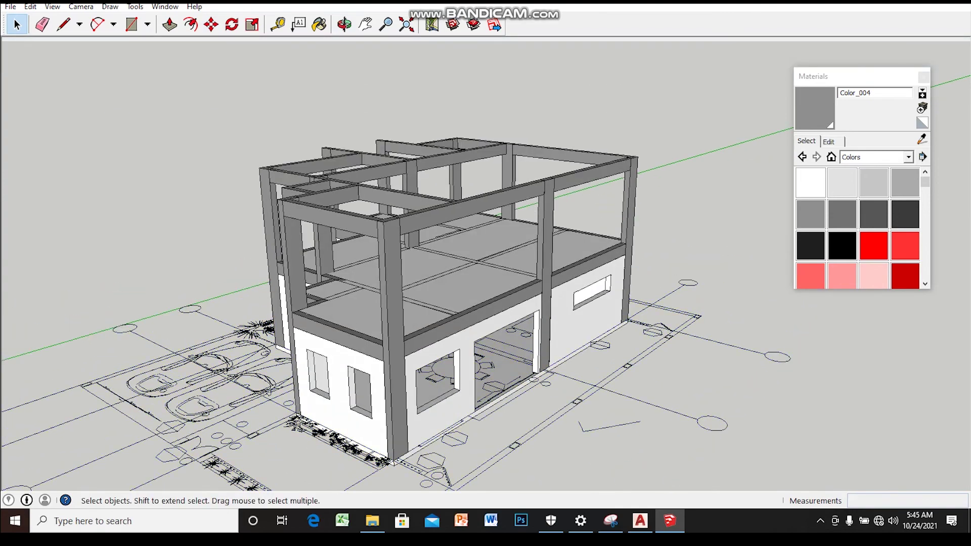
- Reveal the hidden upper-floor plan with Edit > Unhide > Last
click(30, 6)
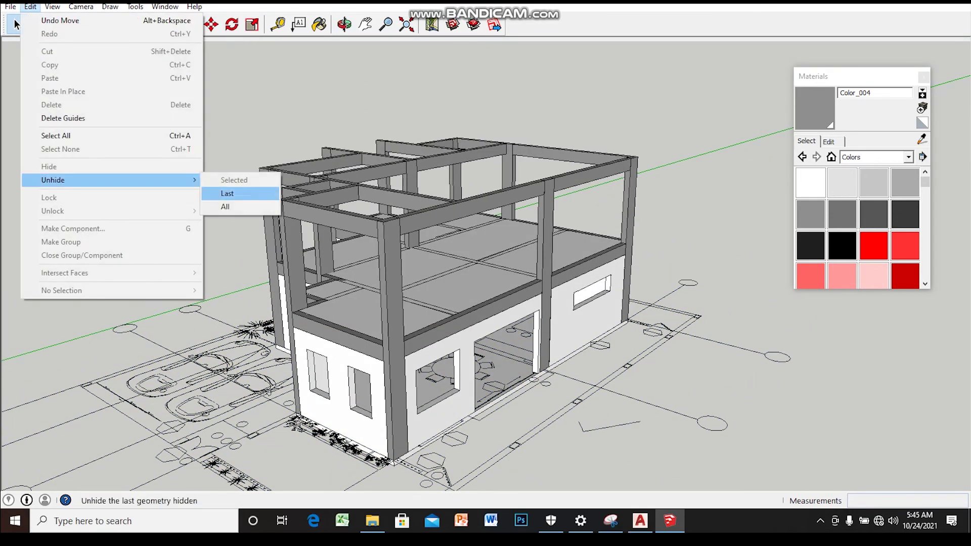
click(227, 193)
middle_drag(435, 273, 404, 273)
scroll(435, 273, up, 2)
scroll(435, 273, up, 4)
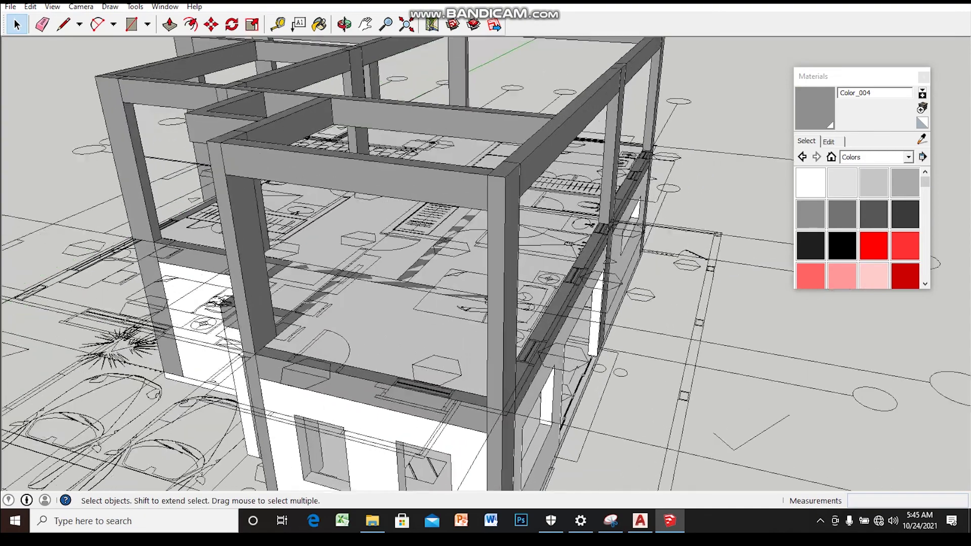
scroll(506, 329, up, 3)
scroll(435, 273, down, 5)
middle_drag(435, 273, 404, 273)
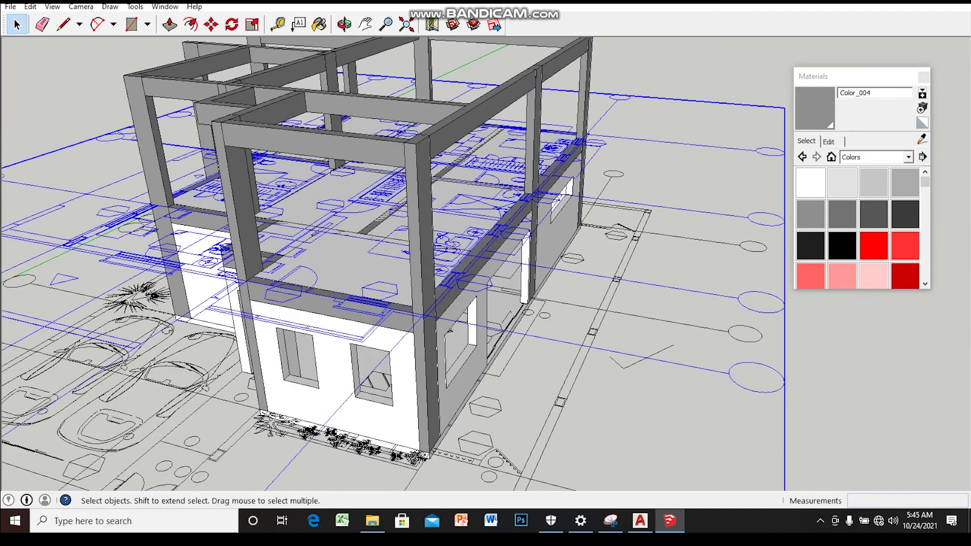
scroll(332, 307, up, 3)
scroll(385, 309, up, 2)
scroll(446, 311, up, 2)
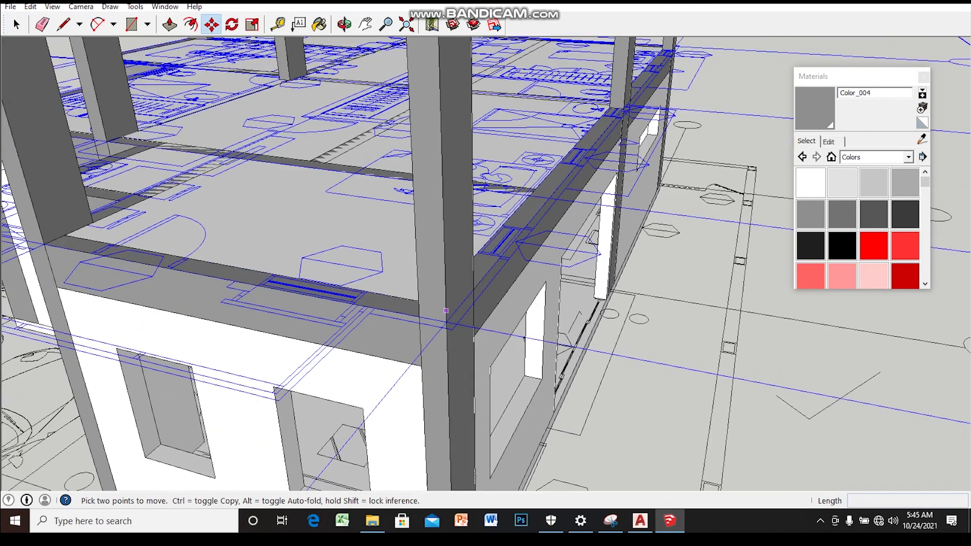
- Move the revealed plan from the frame corner onto the roof slab
click(446, 322)
scroll(445, 322, down, 3)
scroll(415, 229, up, 3)
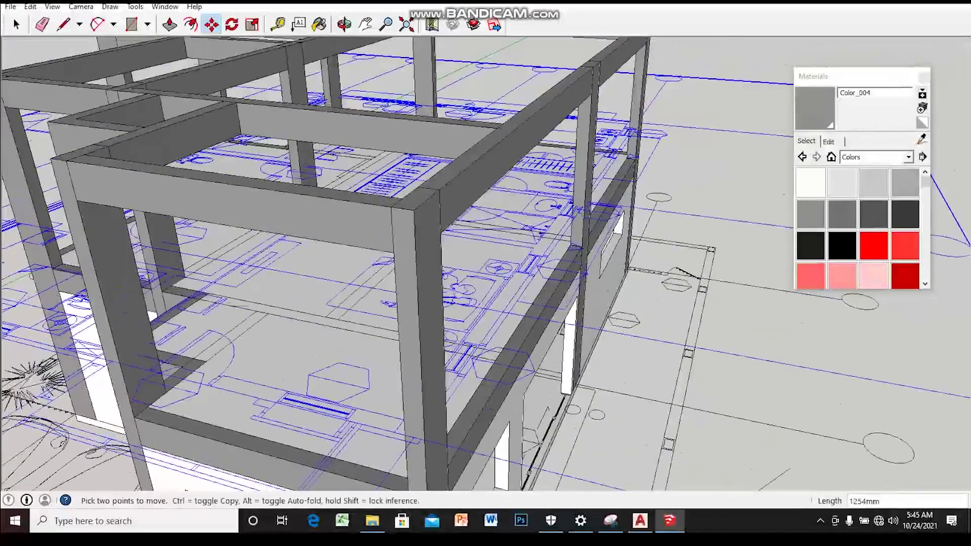
key(space)
scroll(415, 228, down, 5)
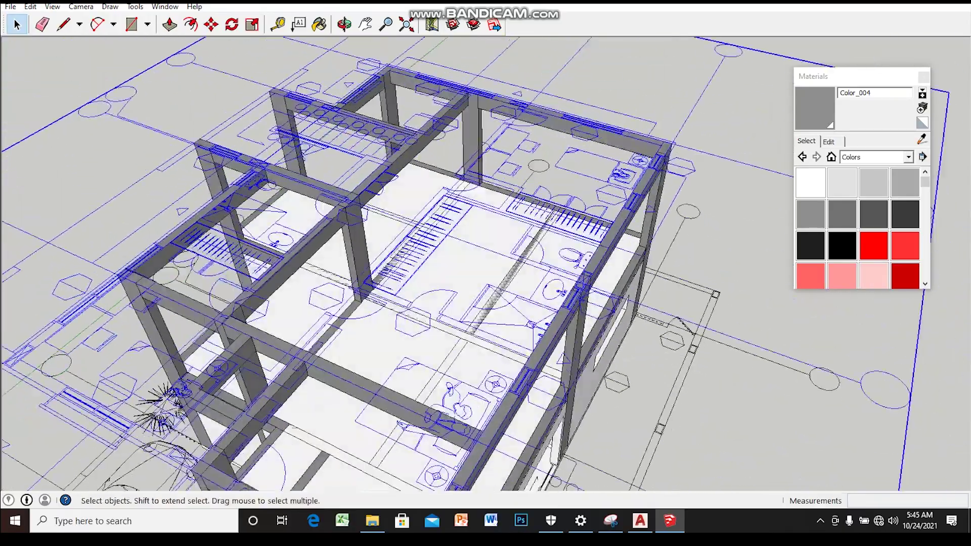
scroll(455, 253, up, 3)
- Orbit to check the plan sits within the upper-storey columns and beams
middle_drag(455, 253, 445, 238)
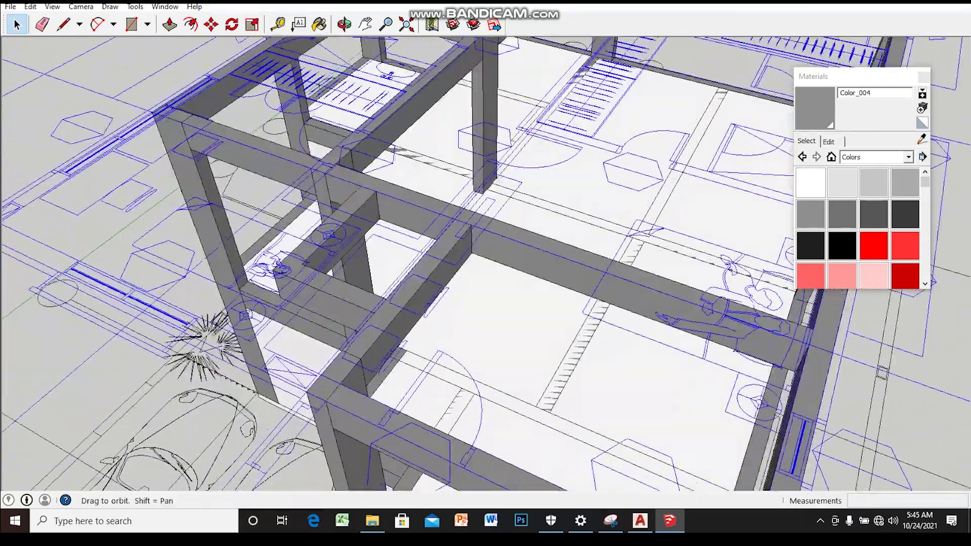
scroll(445, 237, up, 3)
scroll(455, 253, down, 4)
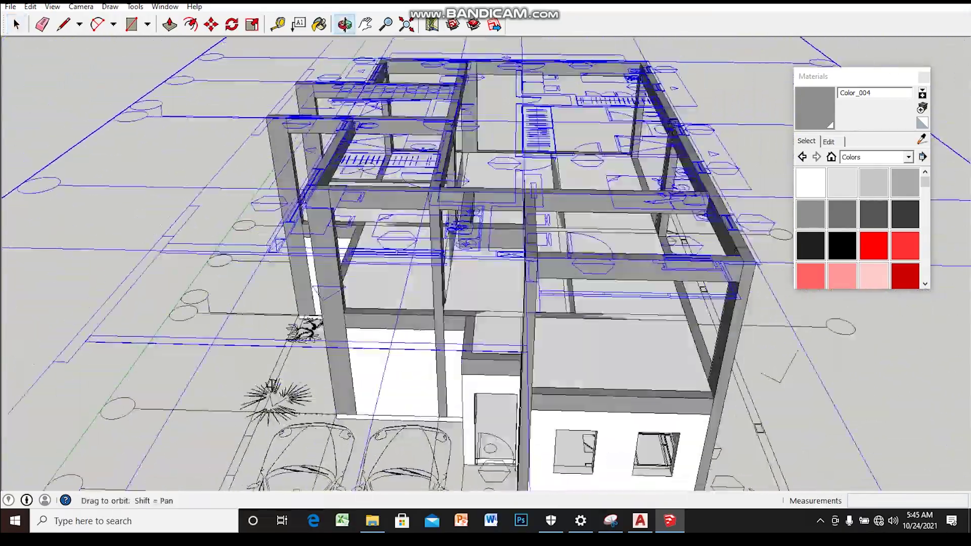
mouse_move(455, 252)
middle_down()
mouse_move(455, 233)
mouse_move(446, 248)
middle_up()
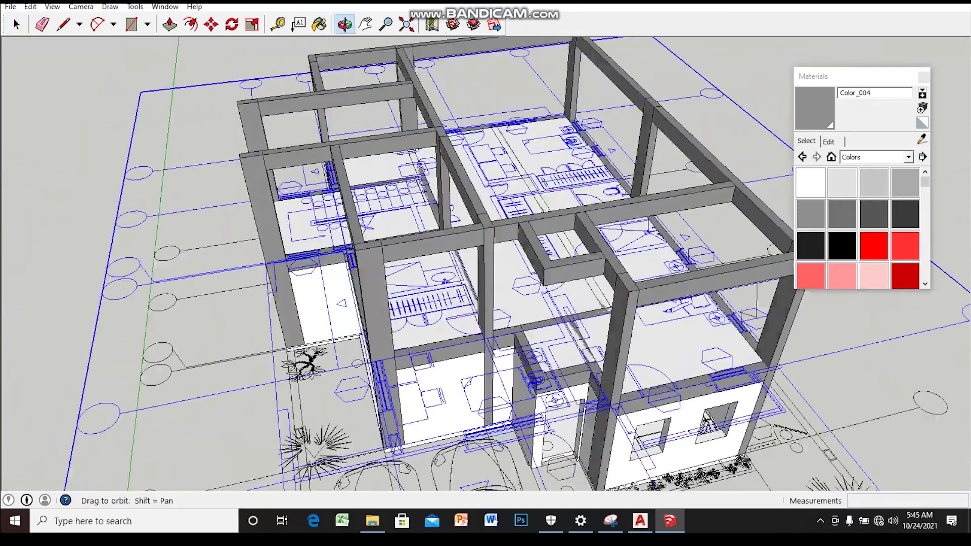
scroll(456, 253, up, 2)
scroll(455, 253, up, 2)
scroll(455, 252, up, 2)
scroll(455, 253, up, 2)
mouse_move(455, 253)
middle_down()
mouse_move(455, 223)
mouse_move(445, 248)
mouse_move(405, 242)
mouse_move(384, 238)
mouse_move(375, 202)
mouse_move(384, 263)
middle_up()
scroll(456, 253, down, 2)
scroll(455, 253, up, 2)
scroll(456, 253, up, 2)
scroll(455, 253, up, 2)
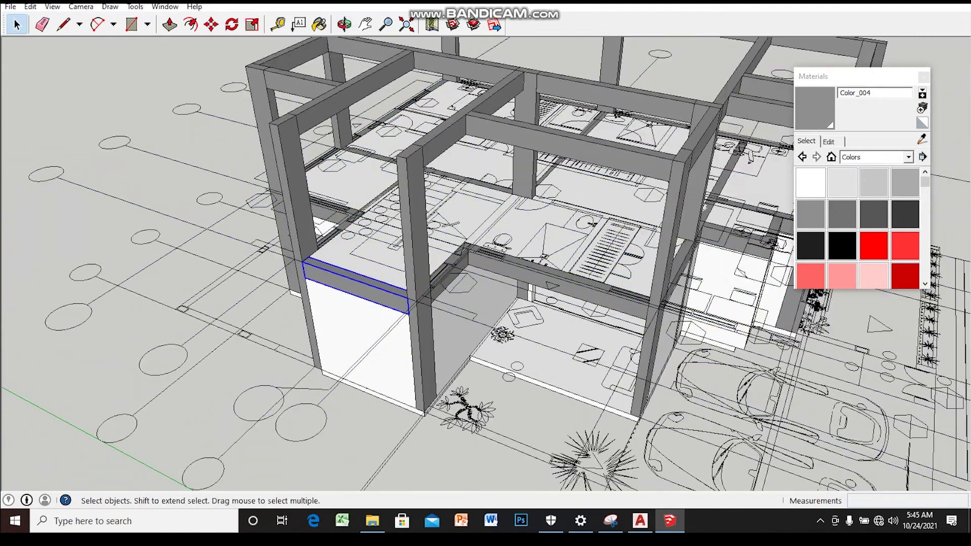
key(m)
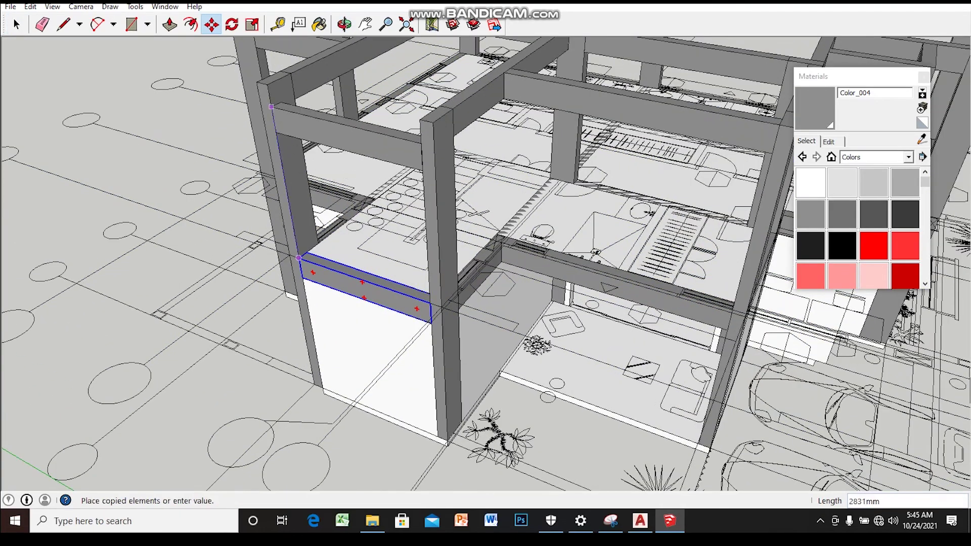
click(298, 258)
key(space)
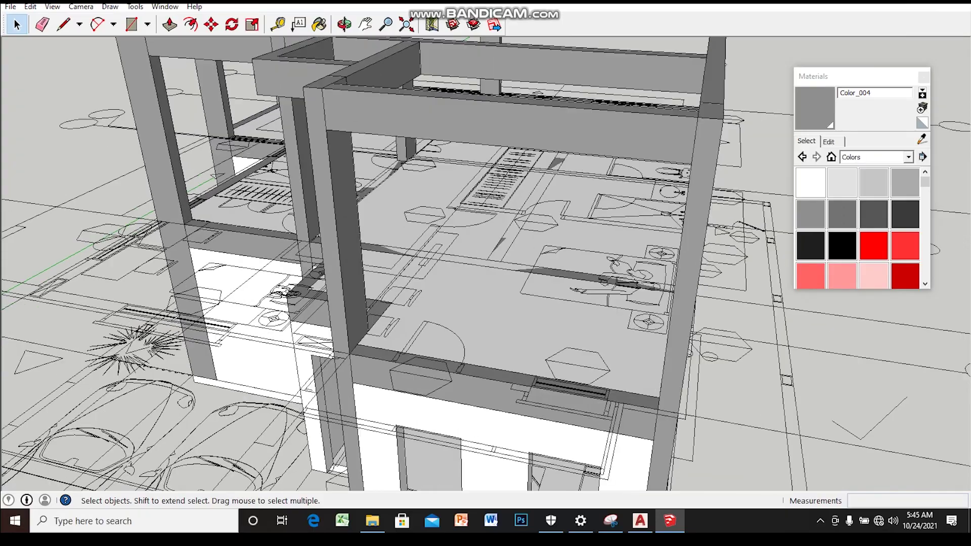
middle_drag(486, 263, 455, 253)
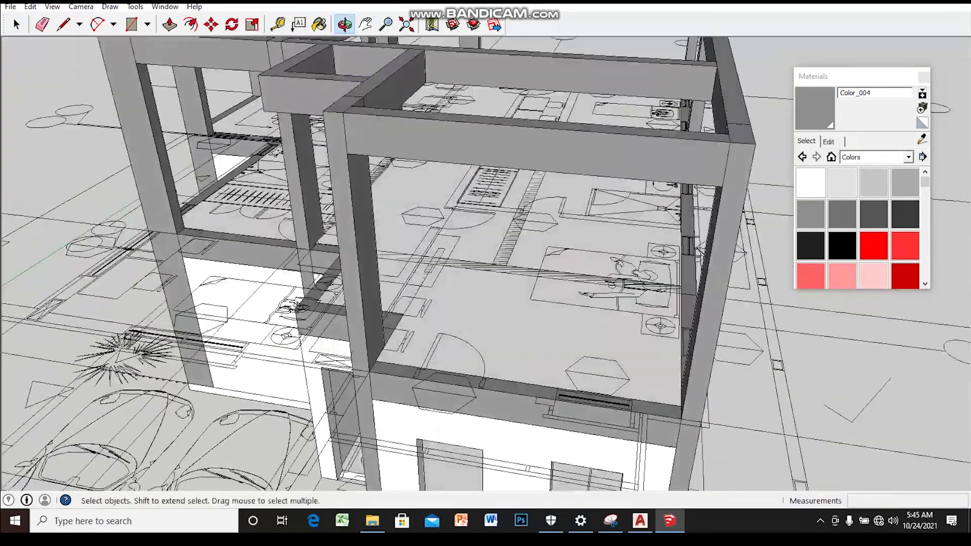
scroll(455, 263, down, 3)
middle_drag(455, 263, 445, 258)
scroll(456, 263, up, 5)
scroll(425, 283, up, 2)
key(r)
scroll(458, 318, up, 2)
mouse_move(458, 317)
middle_down()
mouse_move(455, 192)
mouse_move(485, 232)
middle_up()
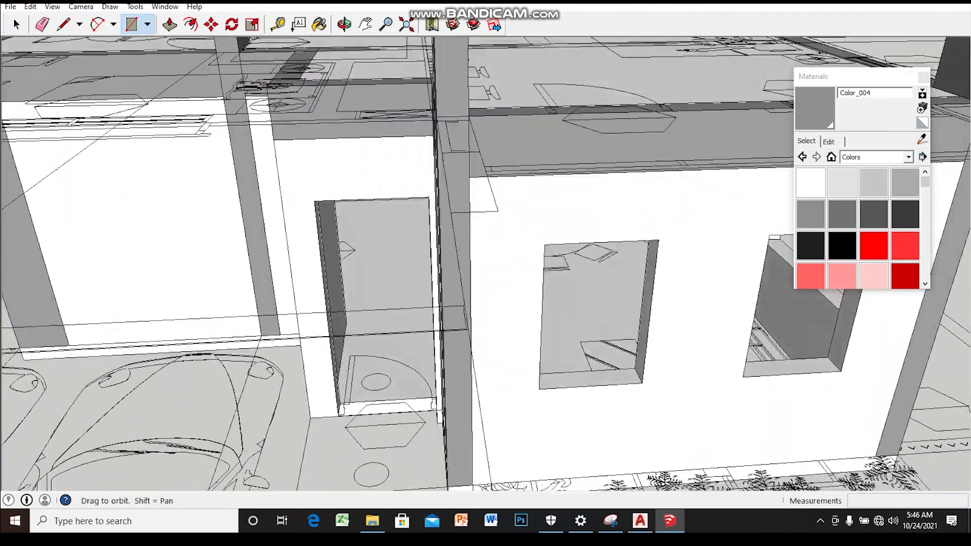
- Draw a 200×300mm rectangle on the carport floor beside the front wall
scroll(486, 253, down, 2)
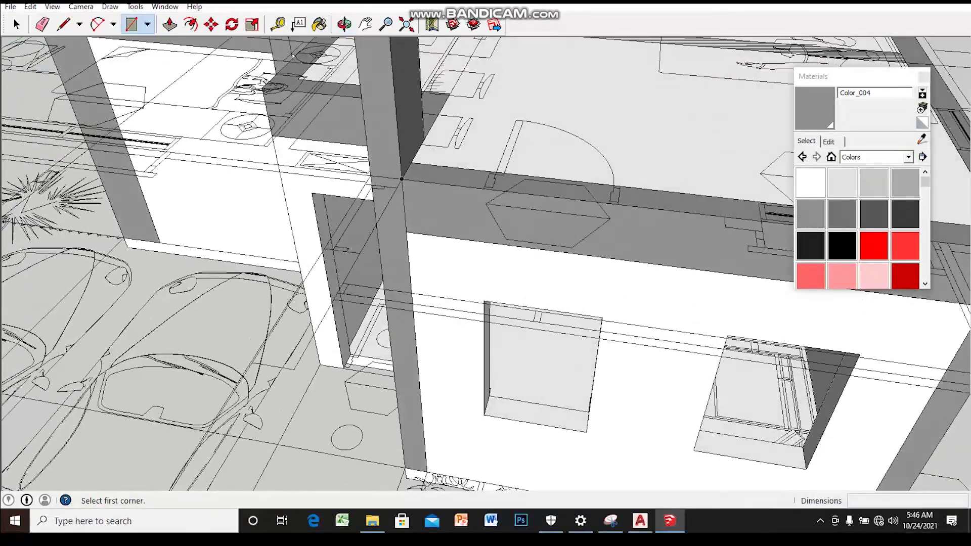
scroll(485, 253, down, 2)
scroll(485, 253, down, 2)
middle_drag(485, 253, 486, 227)
middle_drag(404, 105, 384, 109)
key(space)
key(r)
scroll(384, 386, up, 2)
scroll(383, 385, up, 2)
scroll(383, 385, up, 2)
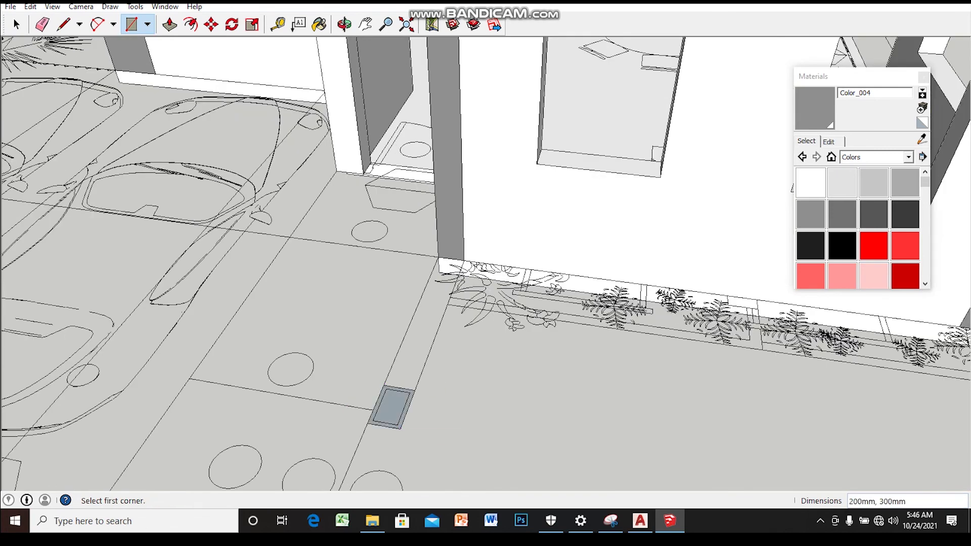
- Group the 200×300mm face and push it up 3000mm into a column
right_click(392, 412)
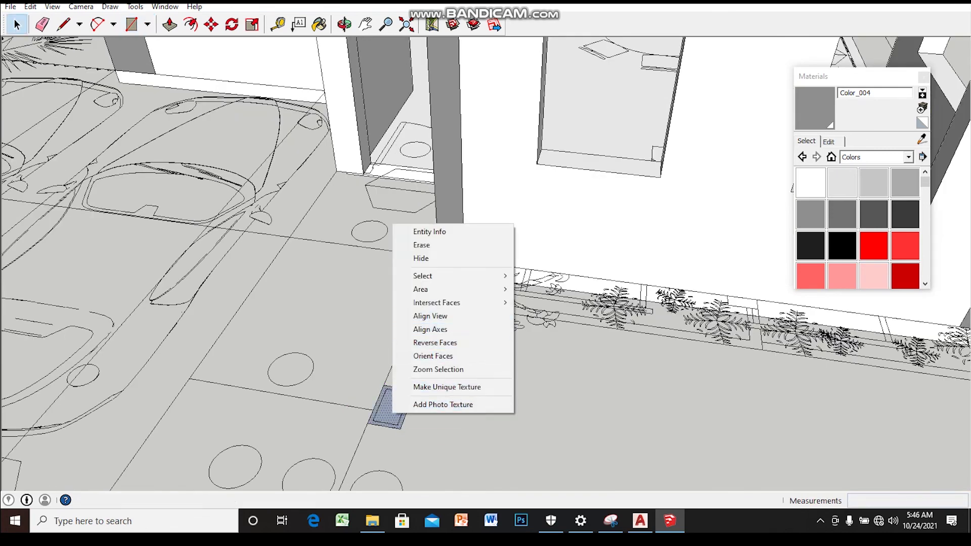
double_click(387, 409)
right_click(386, 413)
click(430, 331)
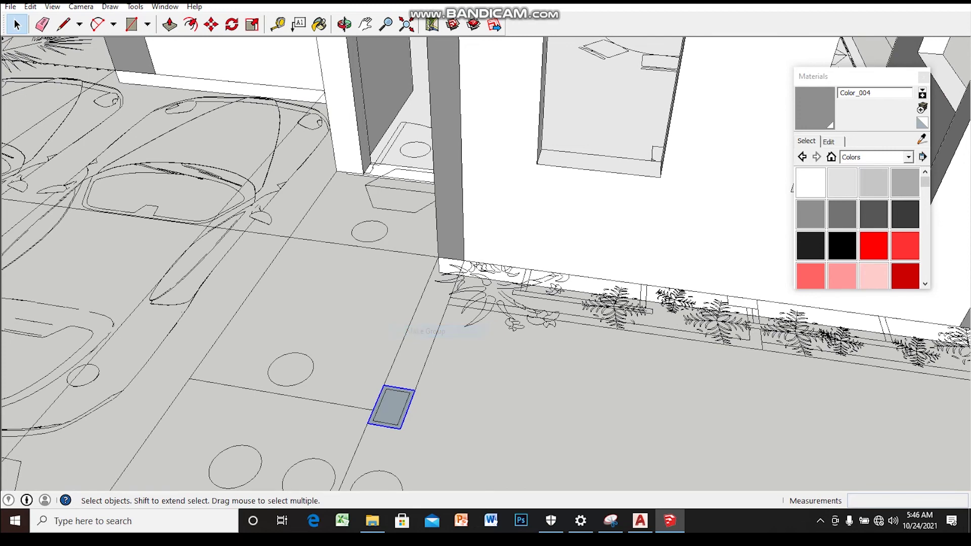
scroll(393, 408, down, 2)
scroll(393, 407, down, 2)
scroll(392, 408, down, 2)
scroll(392, 408, down, 2)
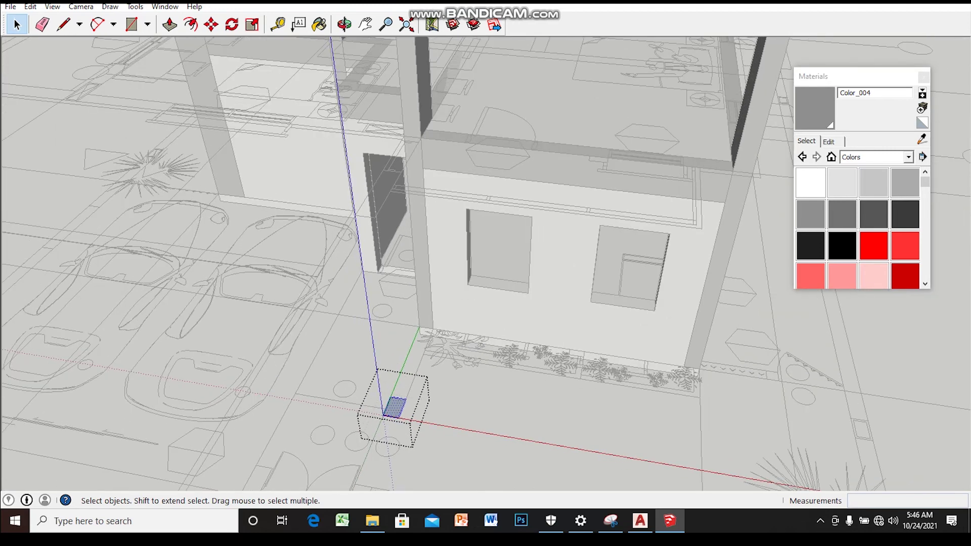
text(3000)
key(Return)
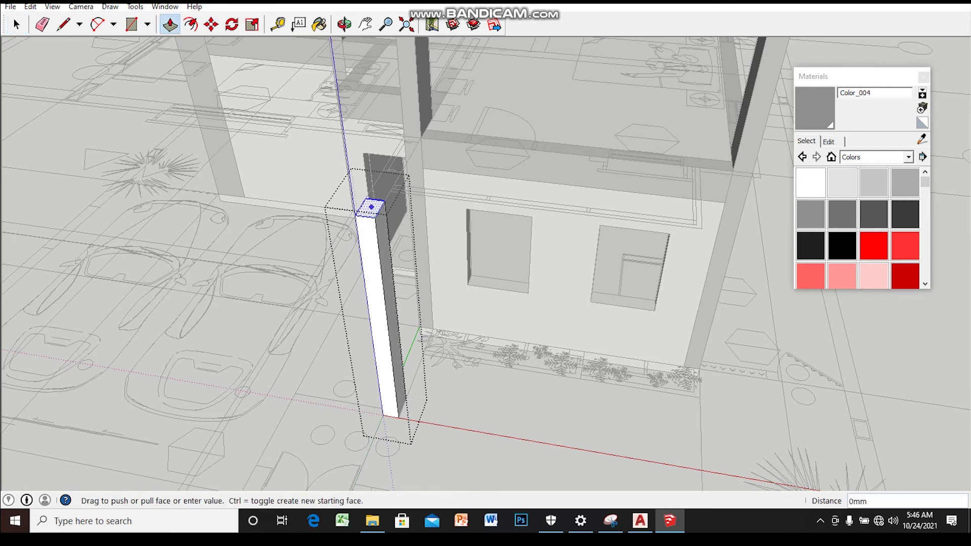
key(space)
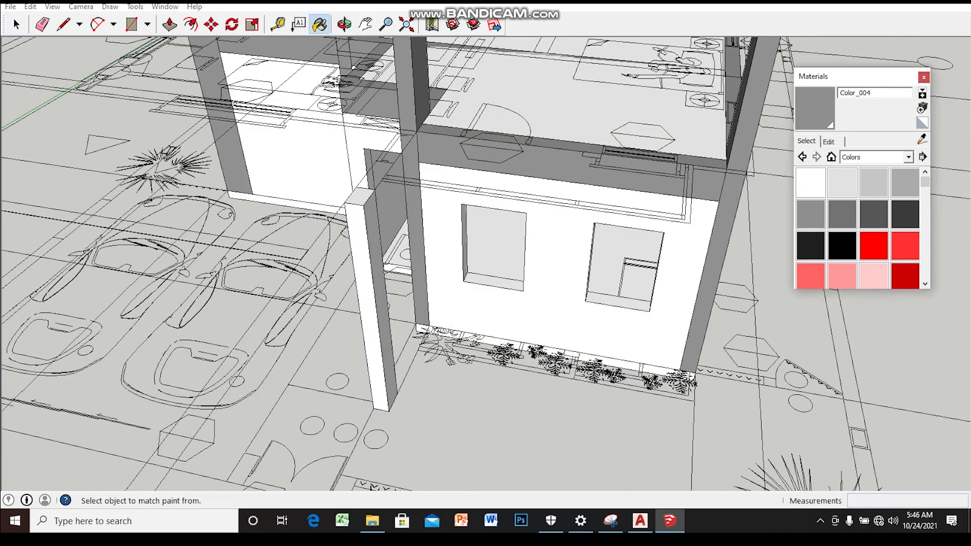
- Orbit around the house to view the new freestanding column
mouse_move(485, 263)
middle_down()
mouse_move(536, 253)
mouse_move(455, 284)
mouse_move(500, 268)
mouse_move(607, 296)
middle_up()
key(space)
scroll(486, 263, up, 3)
scroll(428, 134, up, 2)
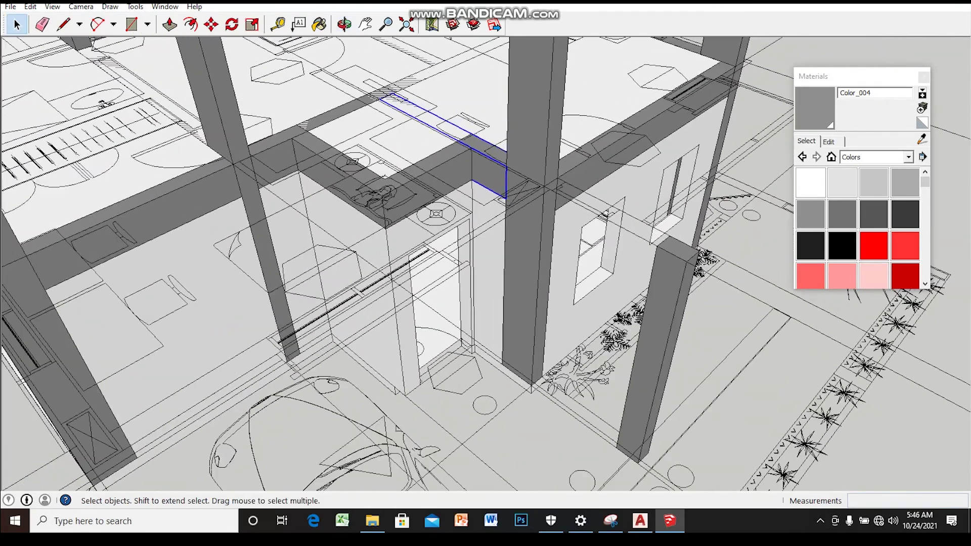
- Copy the beam from its end onto the new carport column and adjust it
key(m)
scroll(445, 146, up, 1)
scroll(455, 147, up, 1)
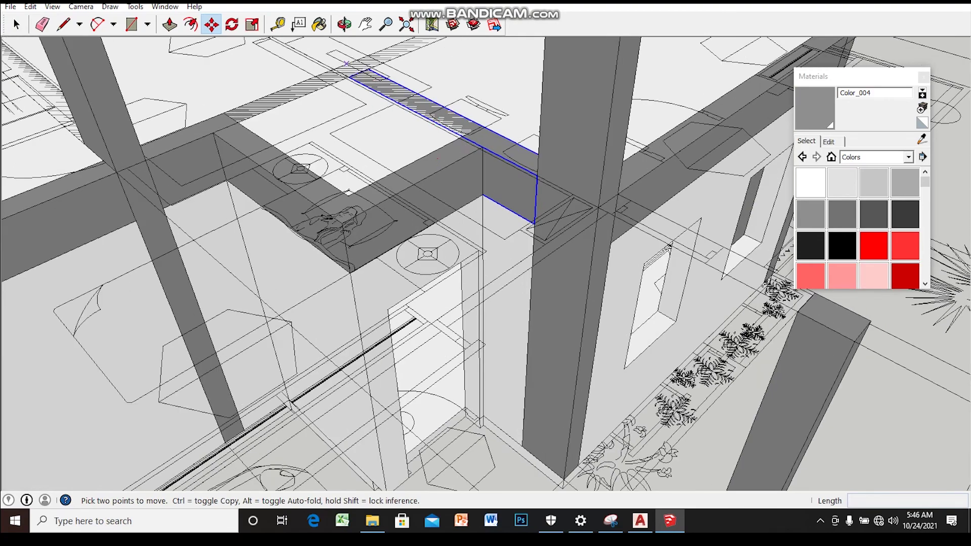
scroll(349, 69, up, 1)
ctrl+click(347, 79)
mouse_move(653, 243)
shift+middle_down()
mouse_move(475, 218)
mouse_move(506, 253)
shift+middle_up()
key(space)
scroll(475, 218, down, 3)
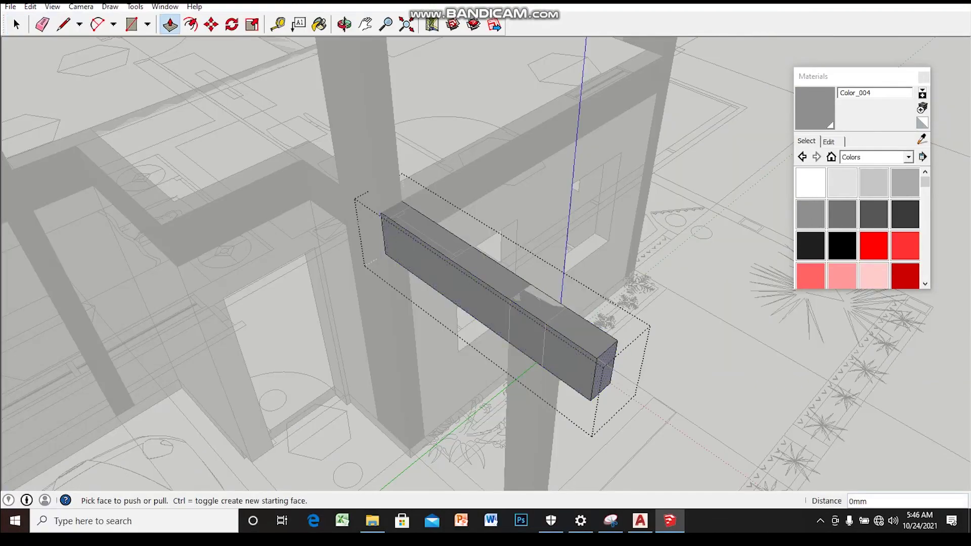
key(space)
- Orbit out to view the whole house frame from above
scroll(485, 263, down, 5)
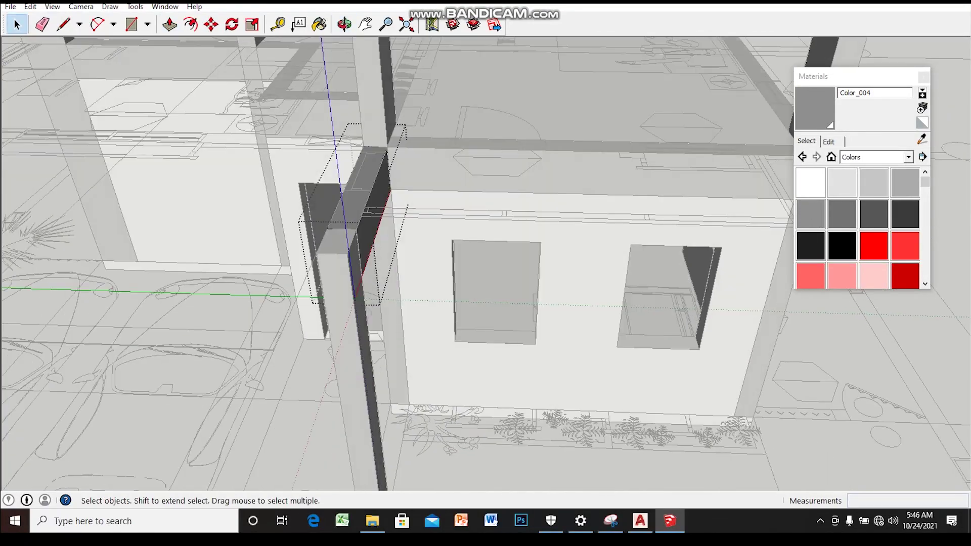
scroll(485, 263, down, 2)
middle_drag(486, 263, 486, 303)
scroll(486, 263, down, 3)
mouse_move(486, 263)
middle_down()
mouse_move(455, 253)
mouse_move(435, 273)
mouse_move(455, 263)
mouse_move(476, 304)
mouse_move(466, 344)
middle_up()
scroll(486, 263, up, 5)
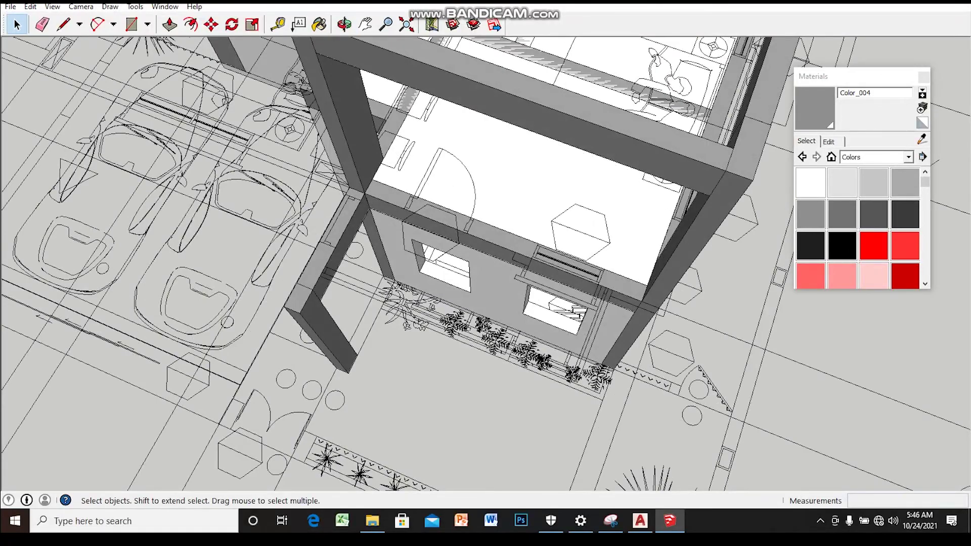
- Group the slab face between the carport column and house at beam height
middle_drag(606, 294, 271, 187)
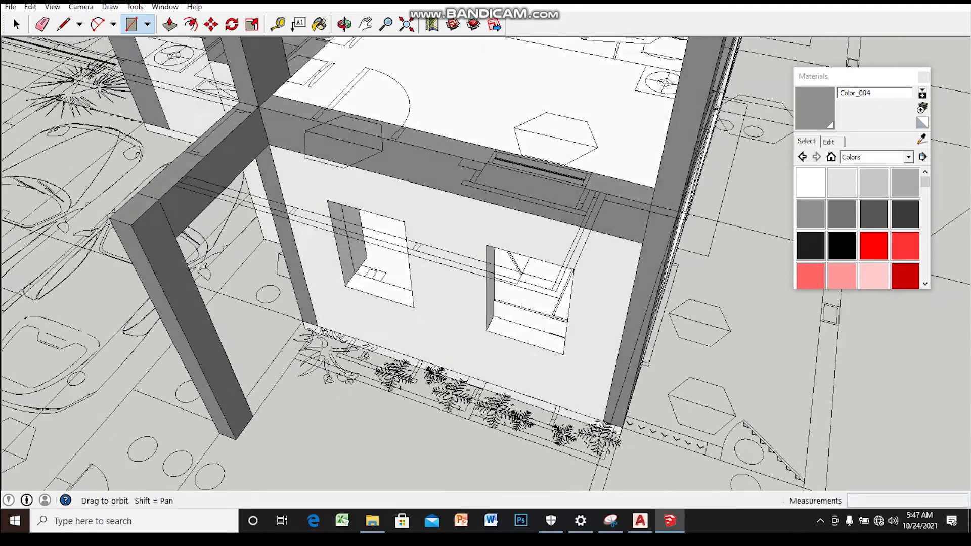
middle_drag(221, 227, 209, 281)
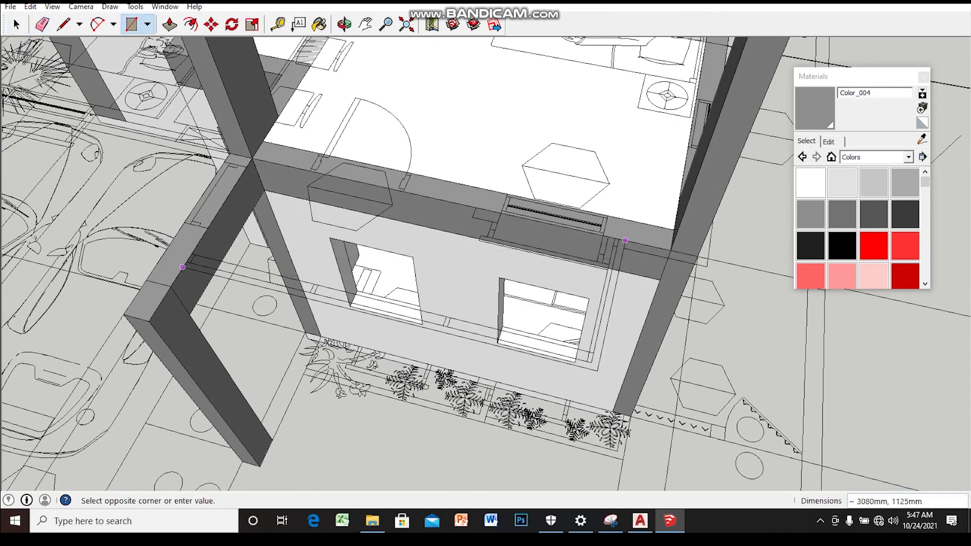
right_click(449, 277)
click(476, 410)
middle_drag(475, 410, 440, 309)
key(Return)
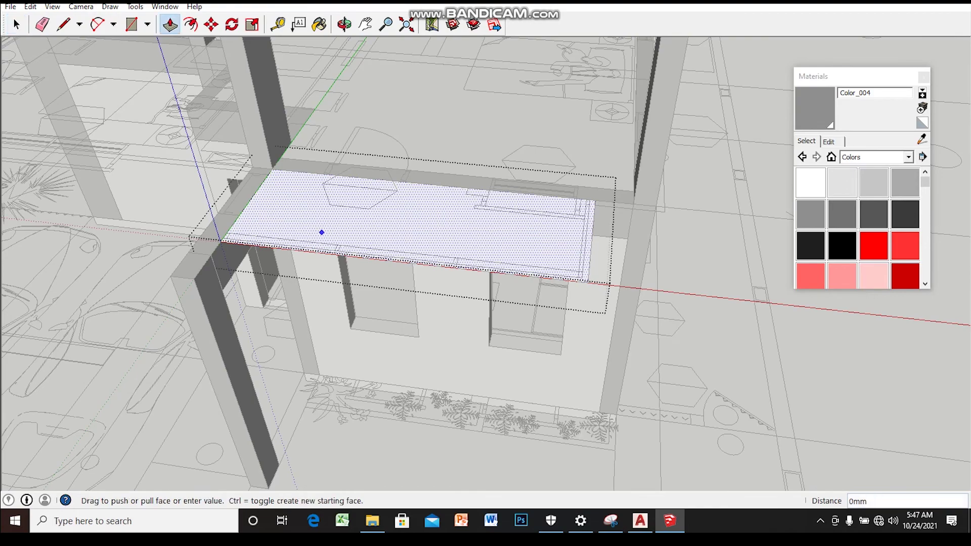
key(Escape)
mouse_move(405, 253)
middle_down()
mouse_move(384, 233)
mouse_move(334, 218)
middle_up()
key(space)
- Look at the house front at eye level, then switch to the AutoCAD floor plans
mouse_move(486, 263)
middle_down()
mouse_move(456, 215)
mouse_move(455, 263)
mouse_move(440, 293)
middle_up()
scroll(455, 253, up, 2)
mouse_move(455, 253)
middle_down()
mouse_move(435, 223)
mouse_move(440, 238)
middle_up()
scroll(445, 243, up, 2)
scroll(456, 253, down, 3)
scroll(450, 248, down, 2)
scroll(455, 253, up, 2)
scroll(456, 252, up, 2)
scroll(455, 253, up, 2)
scroll(455, 303, up, 2)
scroll(455, 303, up, 2)
key(alt+Tab)
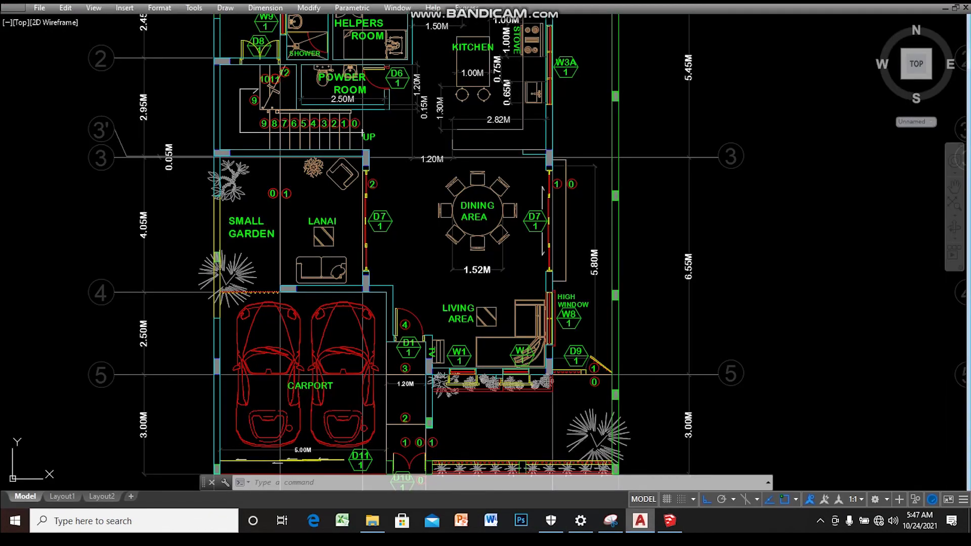
- Compare the AutoCAD ground-floor carport with the 2nd floor plan's balcony, then return to SketchUp
scroll(430, 301, down, 3)
scroll(429, 300, down, 1)
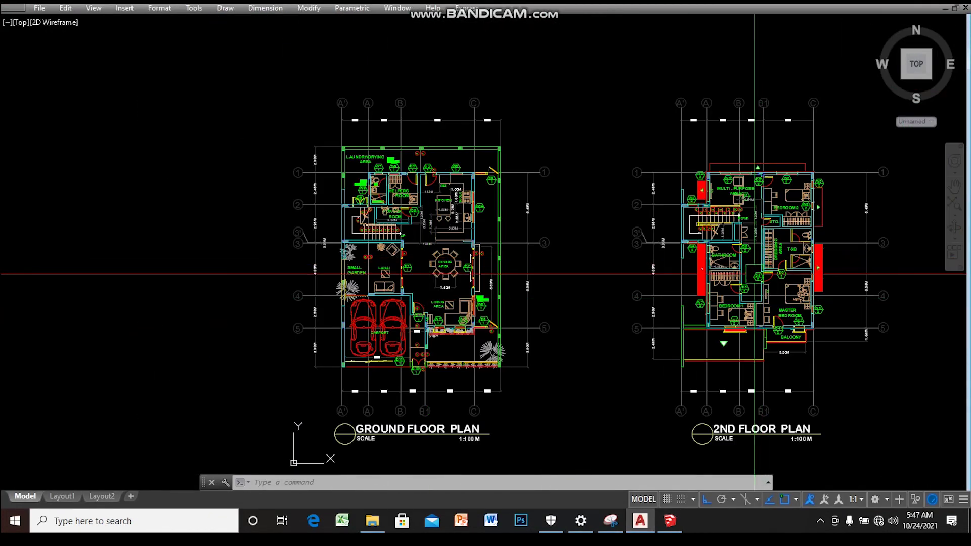
scroll(775, 303, up, 5)
middle_drag(776, 303, 697, 296)
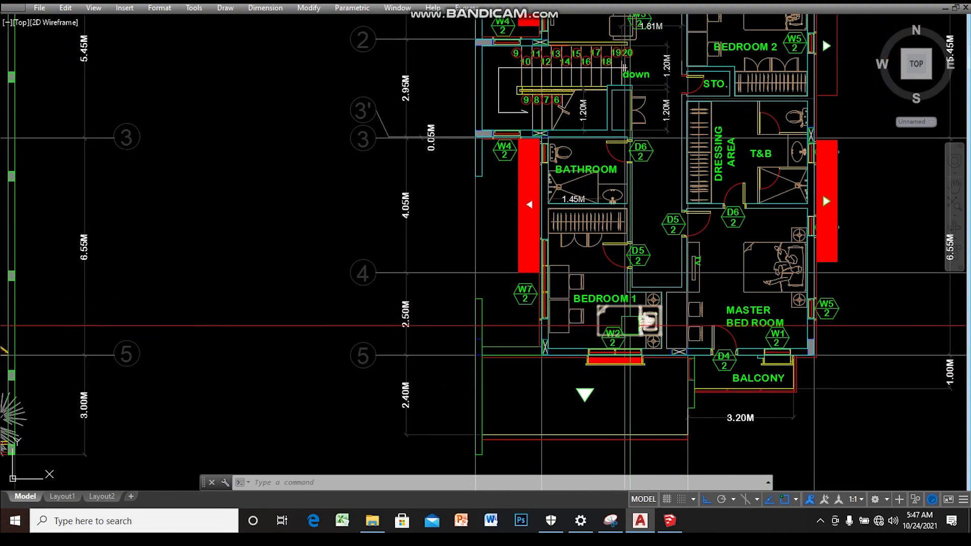
middle_drag(520, 326, 535, 323)
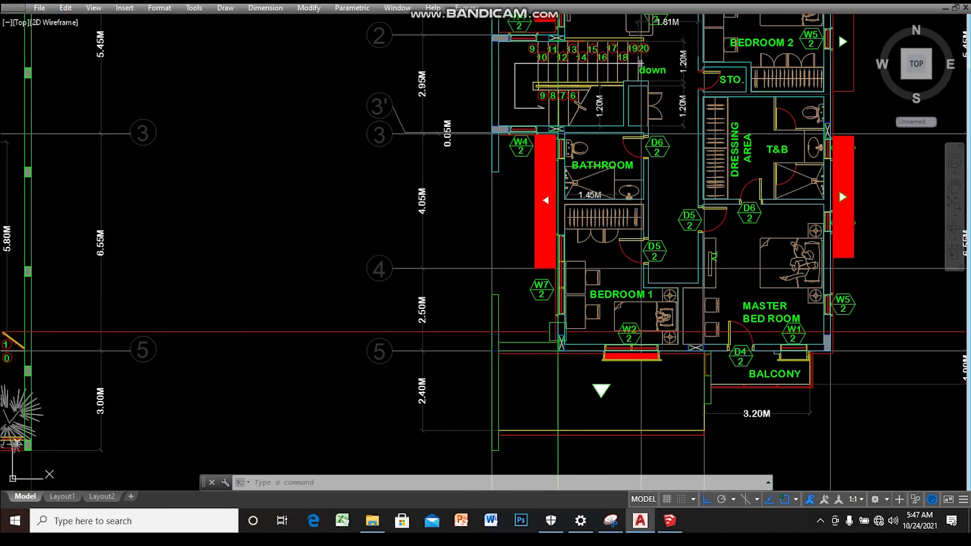
scroll(506, 331, down, 4)
scroll(243, 284, up, 2)
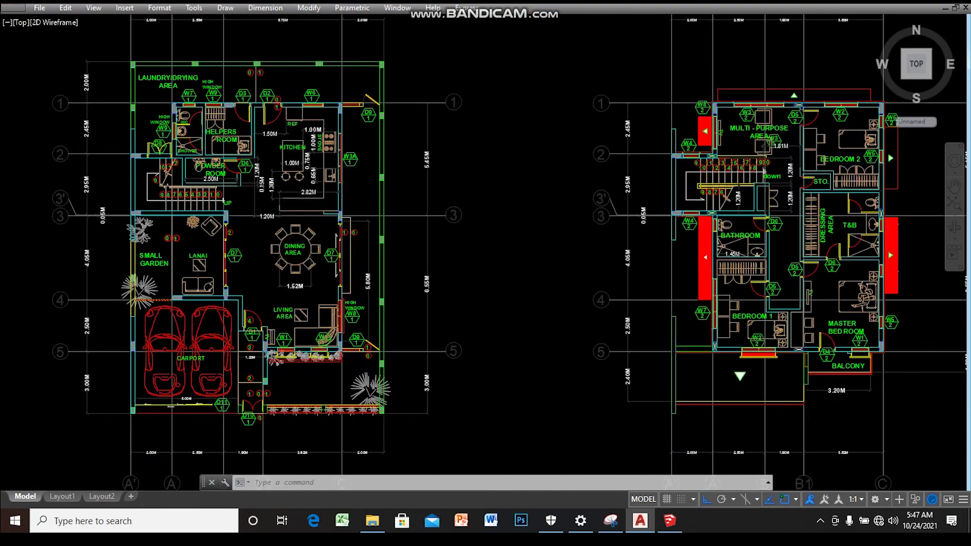
scroll(243, 284, up, 2)
mouse_move(651, 351)
middle_down()
mouse_move(611, 362)
mouse_move(501, 354)
middle_up()
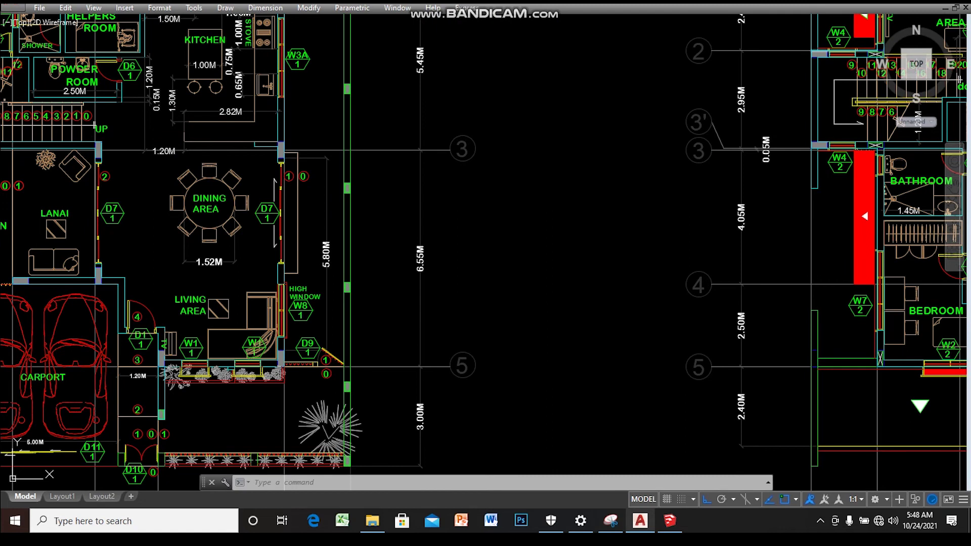
click(670, 521)
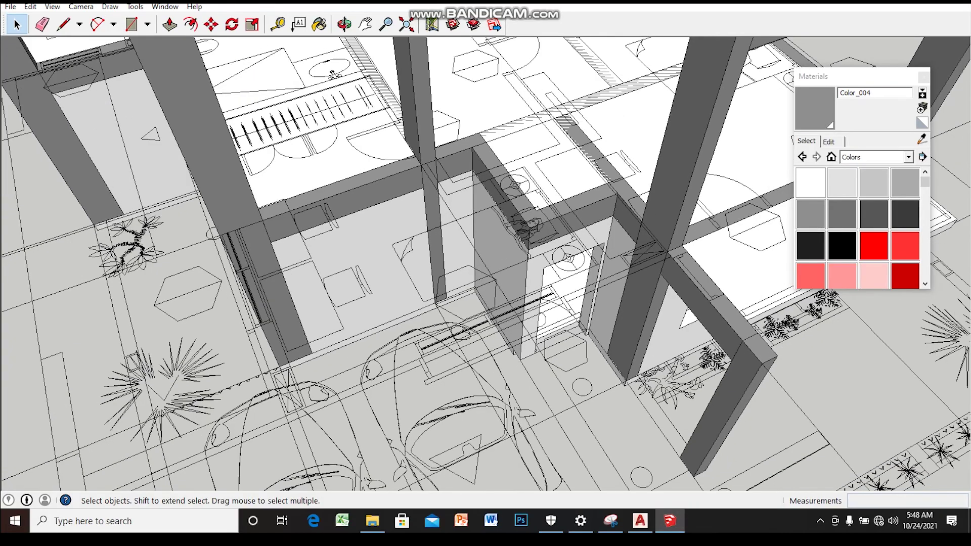
- Copy the carport column 6400mm to the opposite front corner of the carport
mouse_move(384, 131)
middle_down()
mouse_move(325, 71)
mouse_move(304, 101)
mouse_move(273, 91)
mouse_move(147, 339)
middle_up()
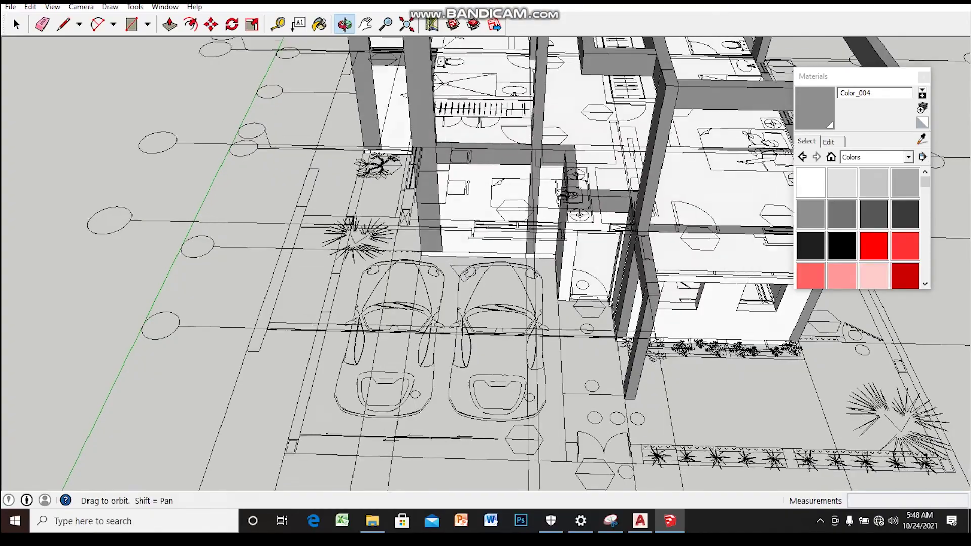
middle_drag(455, 303, 506, 293)
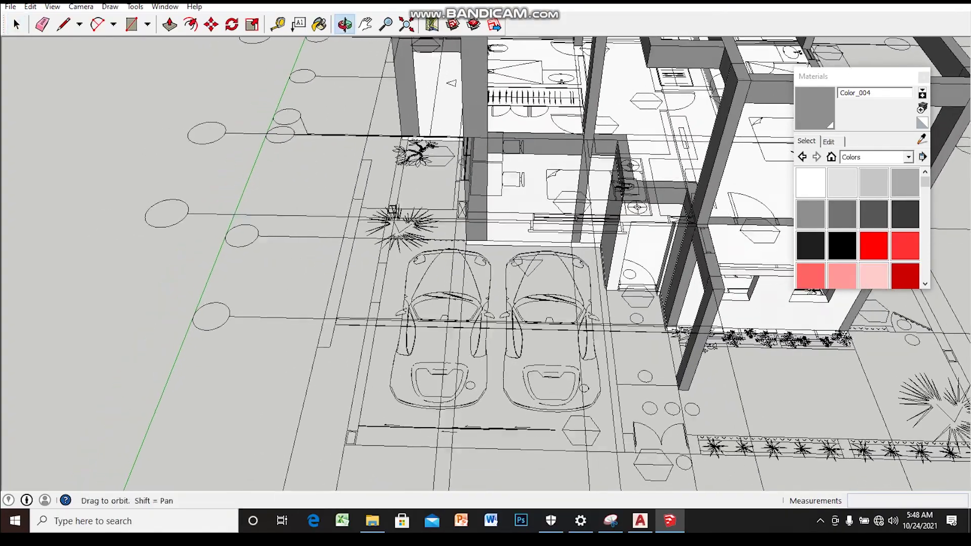
middle_drag(485, 263, 499, 225)
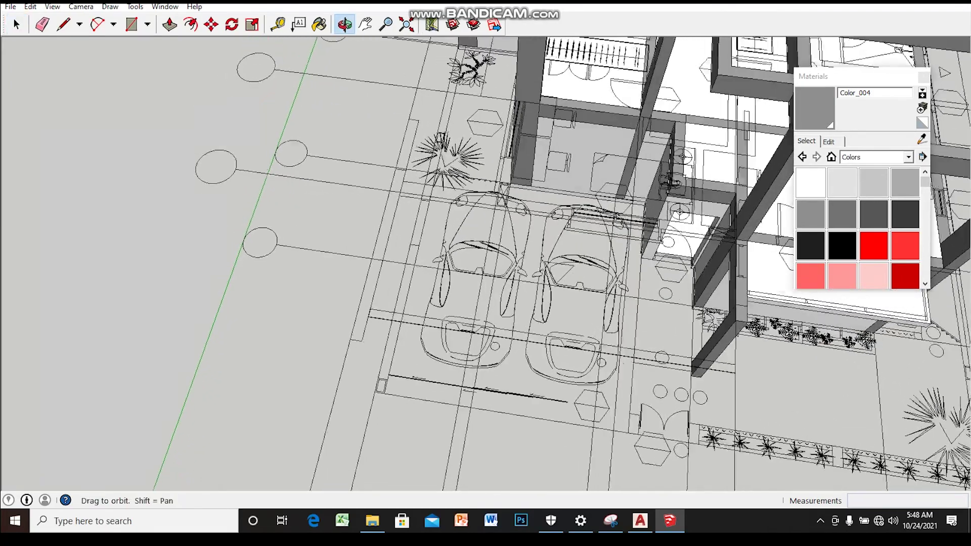
middle_drag(499, 225, 503, 210)
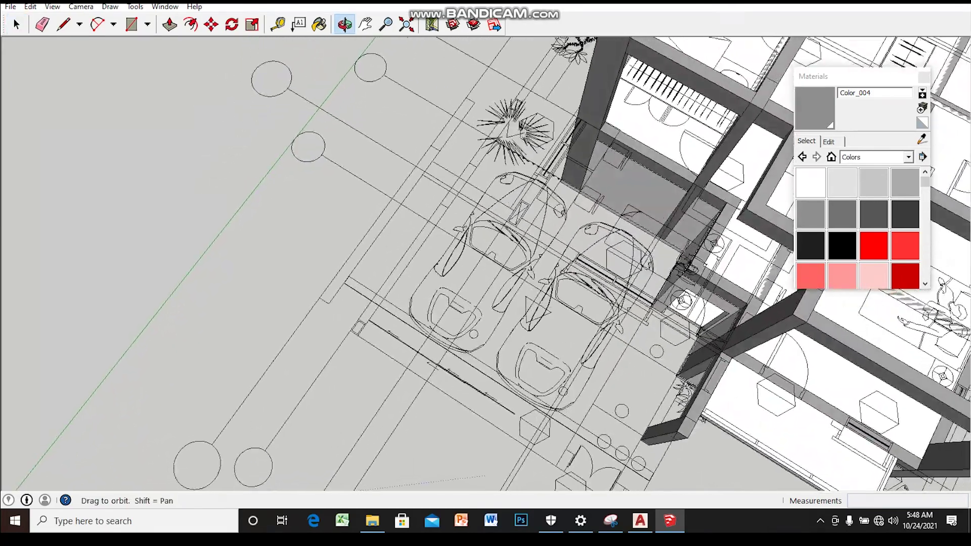
key(alt+Tab)
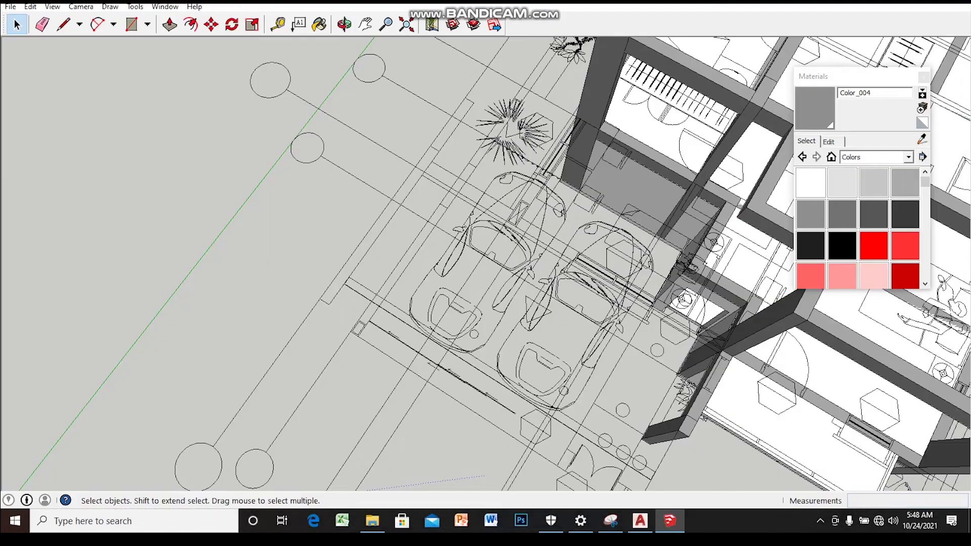
middle_drag(486, 263, 536, 284)
mouse_move(486, 263)
middle_down()
mouse_move(511, 273)
mouse_move(501, 268)
mouse_move(486, 283)
mouse_move(486, 228)
mouse_move(486, 294)
middle_up()
scroll(485, 263, up, 2)
scroll(653, 212, up, 2)
scroll(651, 210, up, 2)
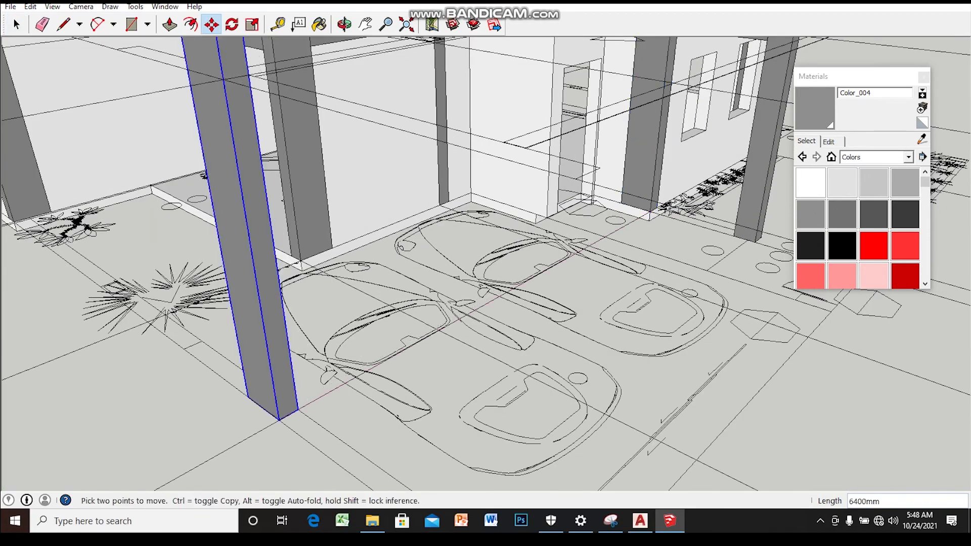
- Draw a small square at the carport's front corner as the new column base
key(space)
scroll(283, 405, down, 3)
scroll(283, 404, down, 3)
middle_drag(283, 405, 314, 374)
mouse_move(486, 252)
middle_down()
mouse_move(485, 318)
mouse_move(471, 233)
mouse_move(456, 222)
middle_up()
scroll(405, 228, up, 3)
scroll(561, 392, up, 1)
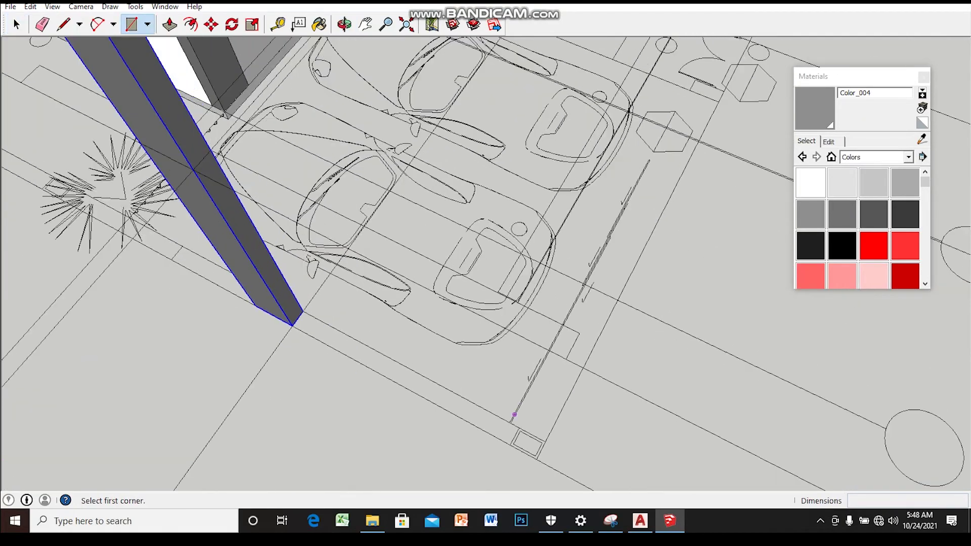
scroll(561, 392, up, 2)
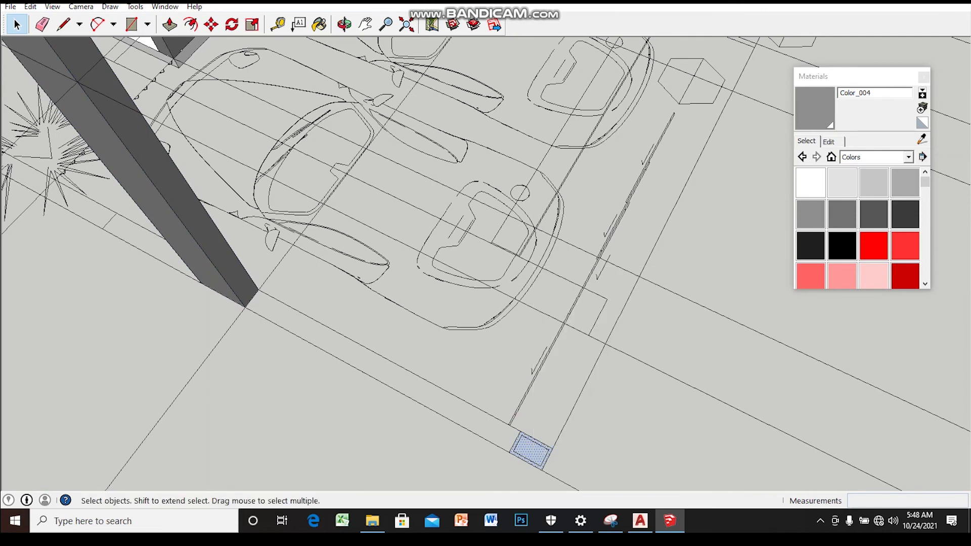
scroll(531, 445, down, 3)
- Push/Pull the square up about 5151mm into a full-height column
middle_drag(531, 446, 526, 405)
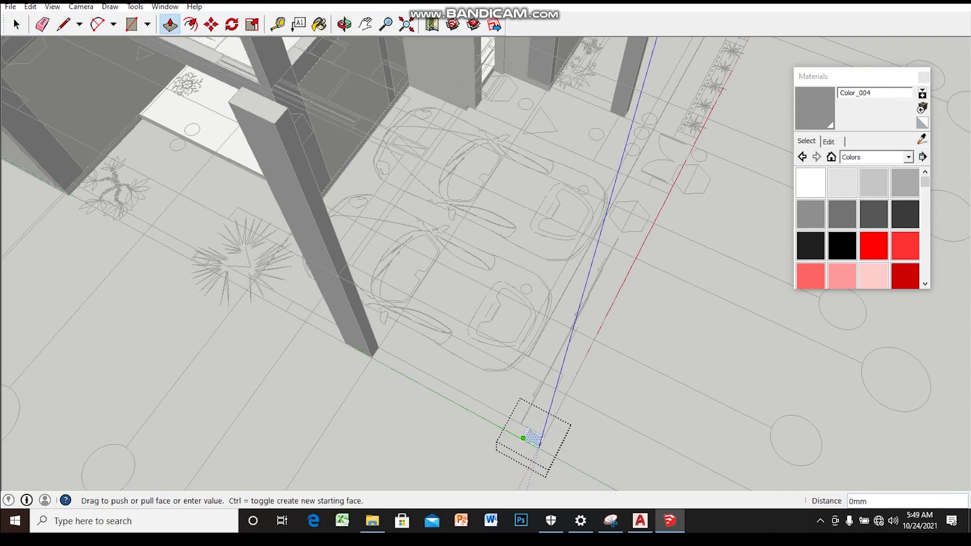
mouse_move(549, 372)
middle_down()
mouse_move(521, 349)
mouse_move(516, 327)
middle_up()
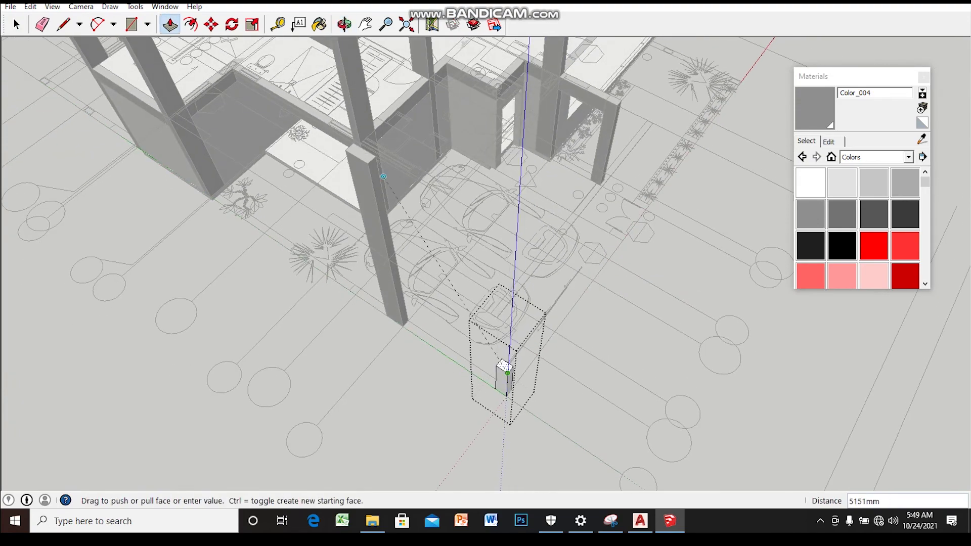
mouse_move(506, 304)
middle_down()
mouse_move(547, 284)
mouse_move(617, 273)
middle_up()
scroll(617, 274, up, 2)
key(space)
scroll(506, 283, down, 3)
mouse_move(506, 283)
middle_down()
mouse_move(577, 263)
mouse_move(526, 268)
mouse_move(561, 260)
middle_up()
scroll(526, 268, down, 2)
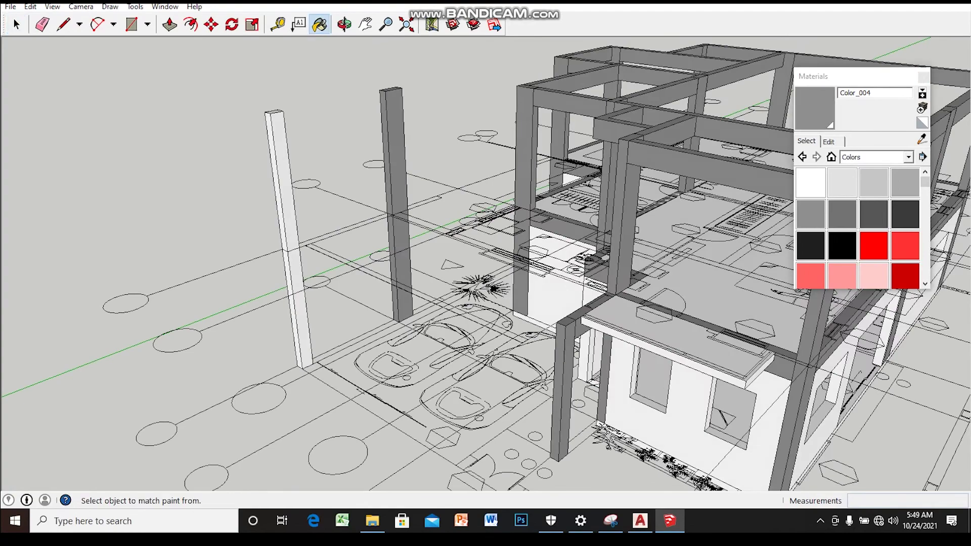
- Select one of the house frame beams beside the carport
middle_drag(506, 283, 536, 273)
scroll(537, 274, up, 2)
key(space)
scroll(557, 202, up, 2)
mouse_move(582, 95)
middle_down()
mouse_move(531, 111)
mouse_move(512, 161)
middle_up()
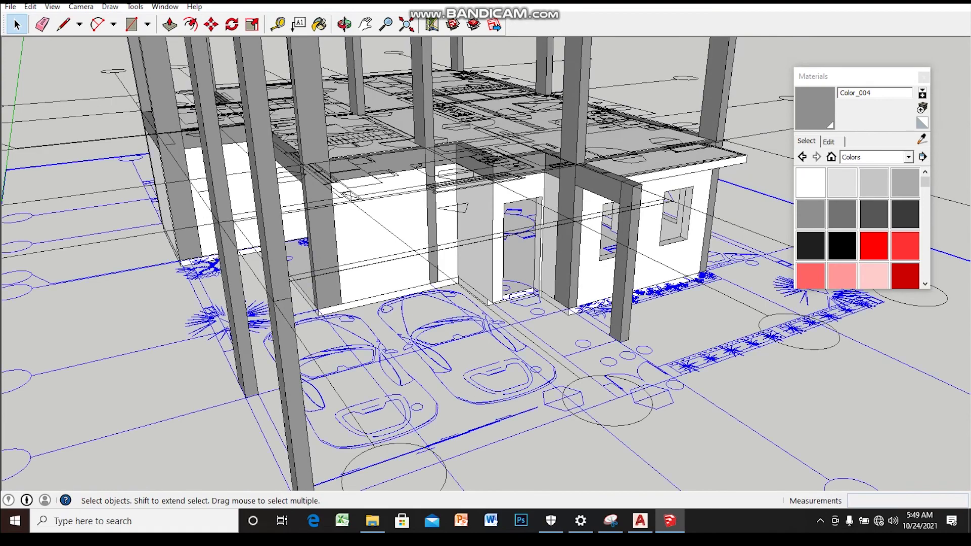
mouse_move(499, 236)
middle_down()
mouse_move(505, 296)
mouse_move(505, 283)
middle_up()
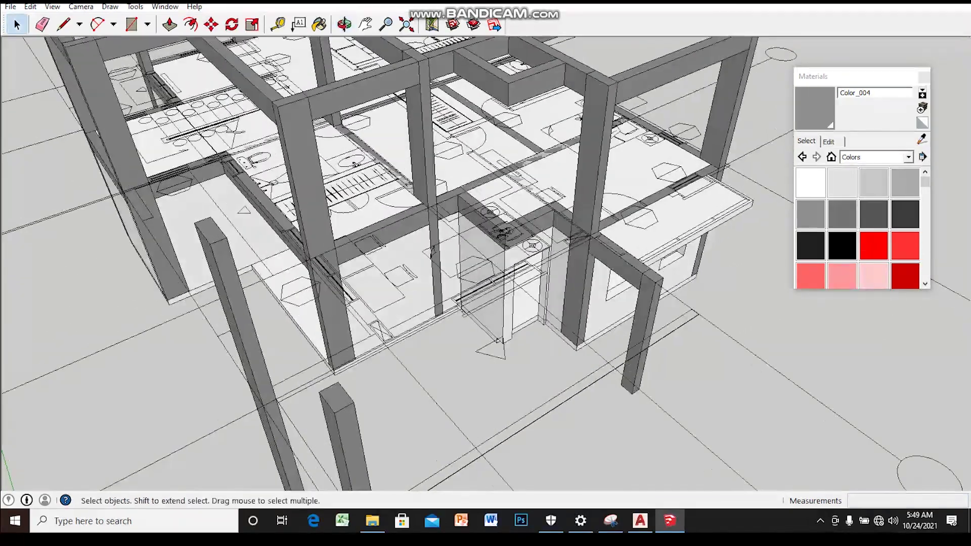
scroll(632, 233, up, 2)
scroll(632, 233, up, 2)
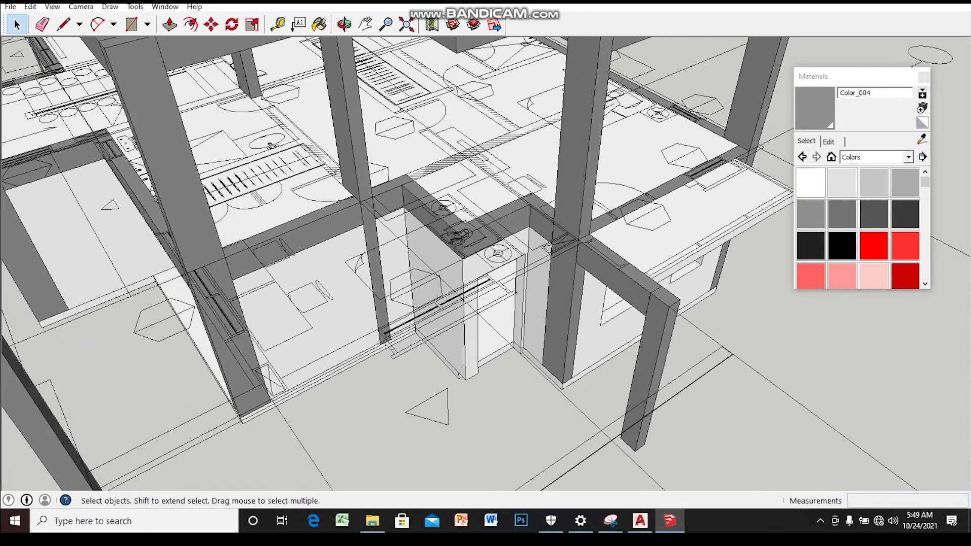
scroll(748, 149, up, 2)
scroll(758, 143, up, 2)
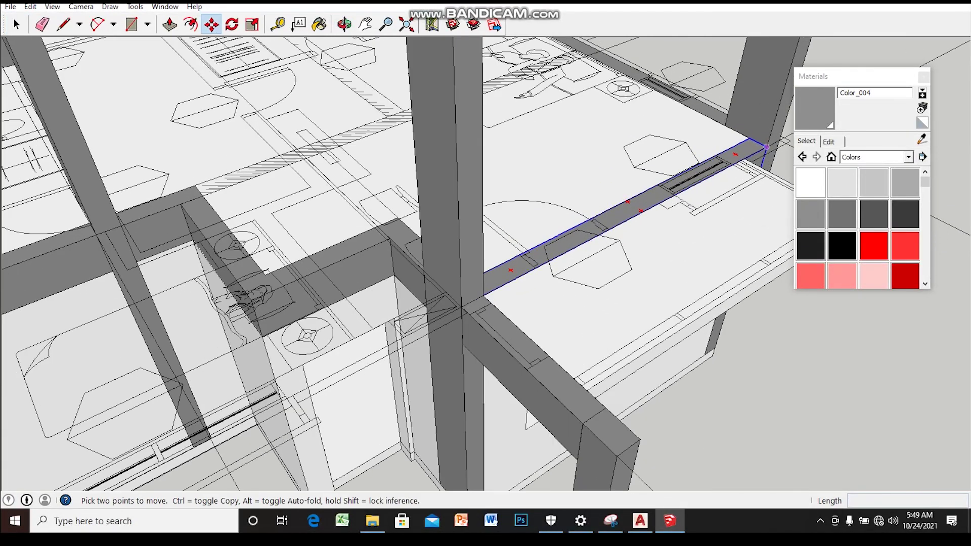
- Move-copy the beam with Ctrl to the beam–column junction
key(ctrl)
click(766, 146)
scroll(303, 271, up, 2)
scroll(354, 266, up, 1)
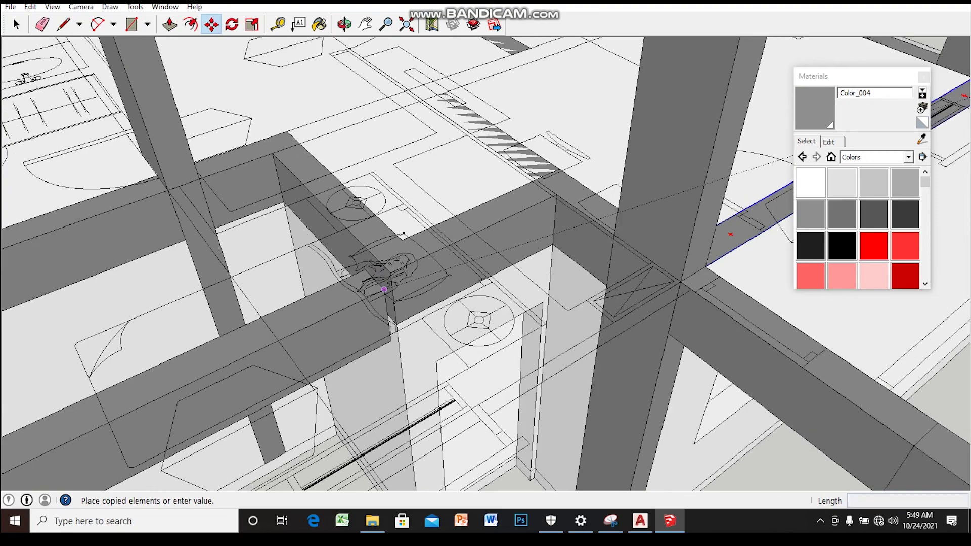
scroll(379, 262, up, 1)
scroll(386, 261, up, 1)
scroll(390, 263, down, 4)
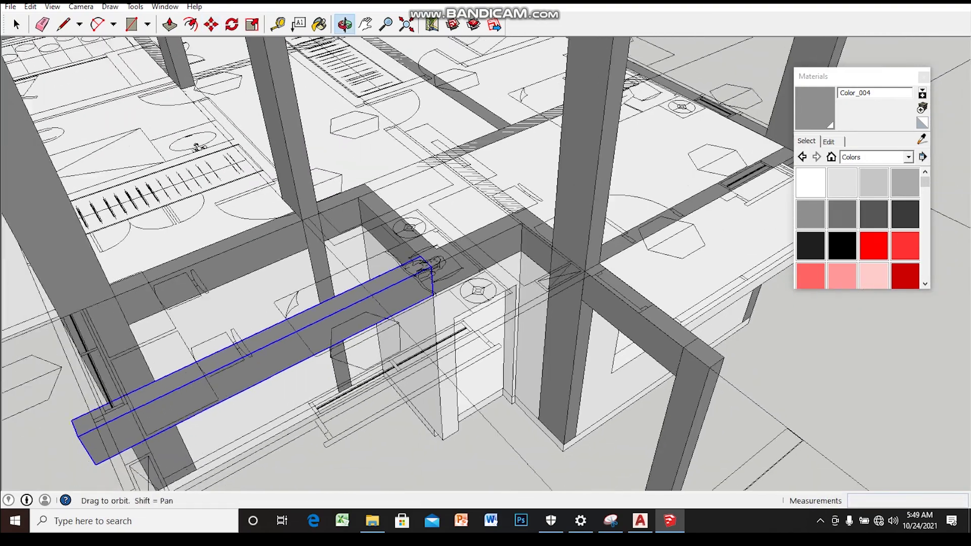
mouse_move(390, 263)
middle_down()
mouse_move(455, 253)
mouse_move(344, 322)
middle_up()
- Edit the copied beam and push its end out about 1580mm across the carport columns
key(Return)
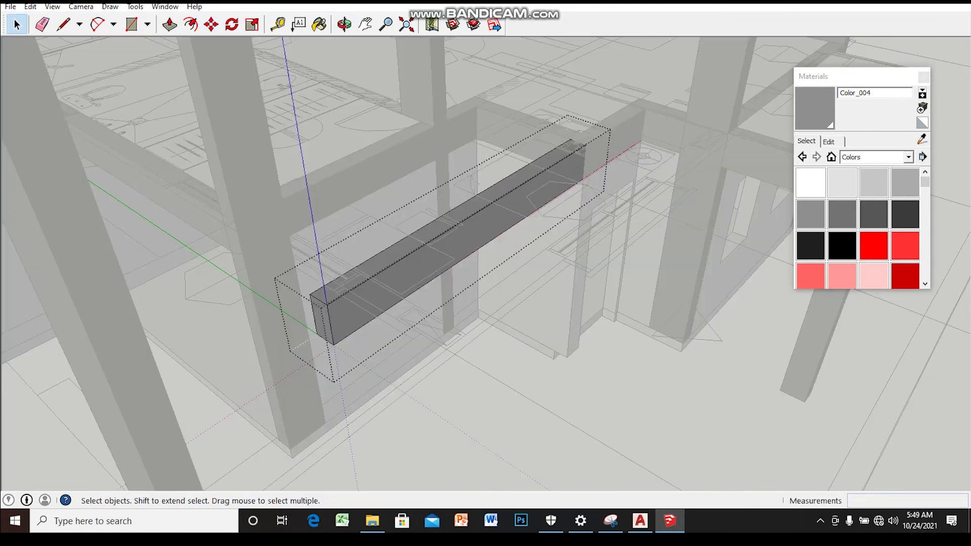
mouse_move(344, 323)
middle_down()
mouse_move(456, 304)
mouse_move(526, 253)
mouse_move(471, 273)
mouse_move(446, 253)
middle_up()
key(space)
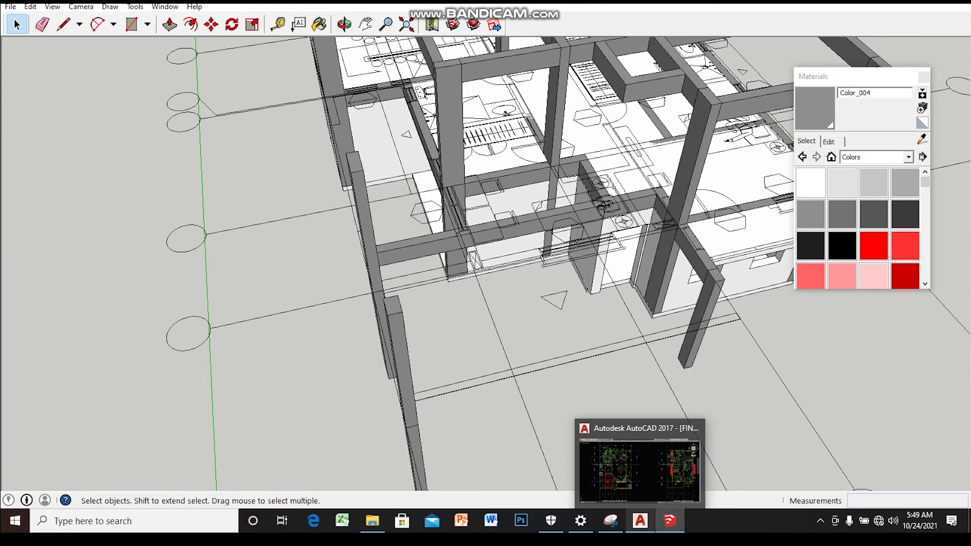
- Slide the beam to the column corner and push its end out about 939mm
scroll(607, 202, up, 3)
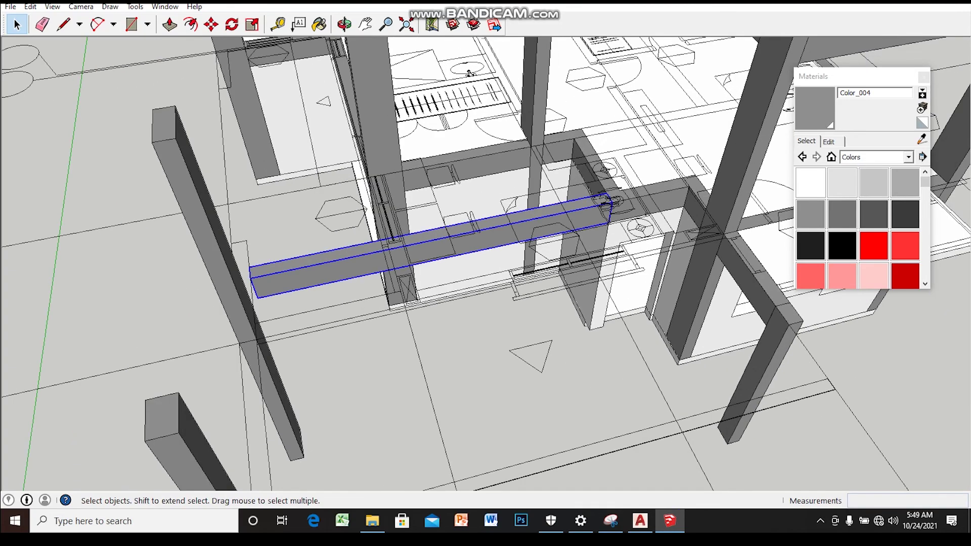
scroll(602, 215, up, 1)
scroll(618, 200, up, 2)
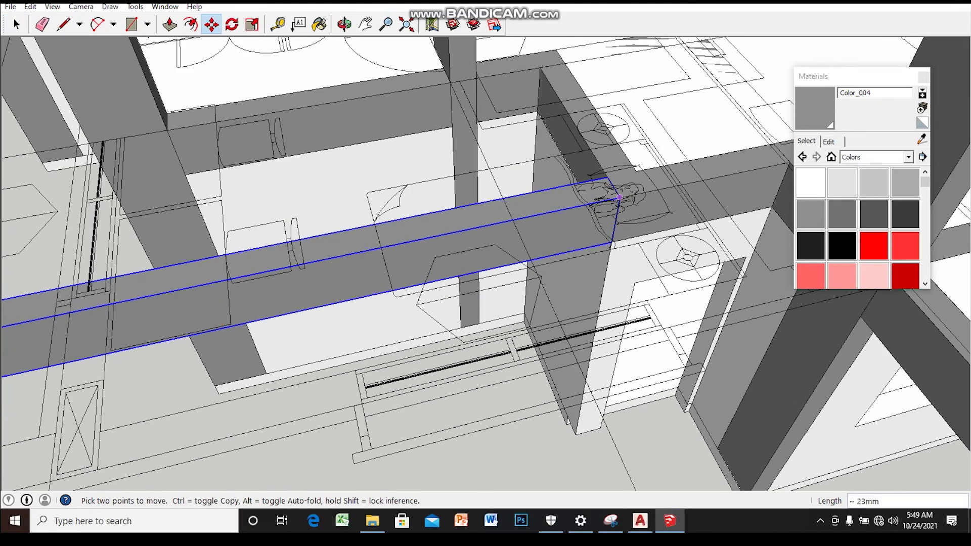
middle_drag(620, 197, 605, 247)
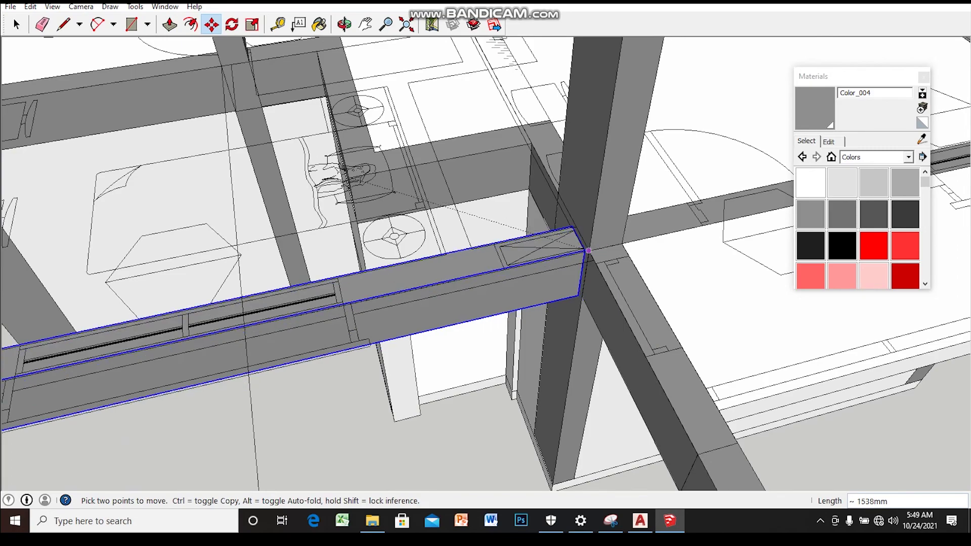
scroll(605, 247, down, 3)
scroll(605, 247, down, 2)
mouse_move(605, 247)
middle_down()
mouse_move(557, 203)
mouse_move(486, 253)
middle_up()
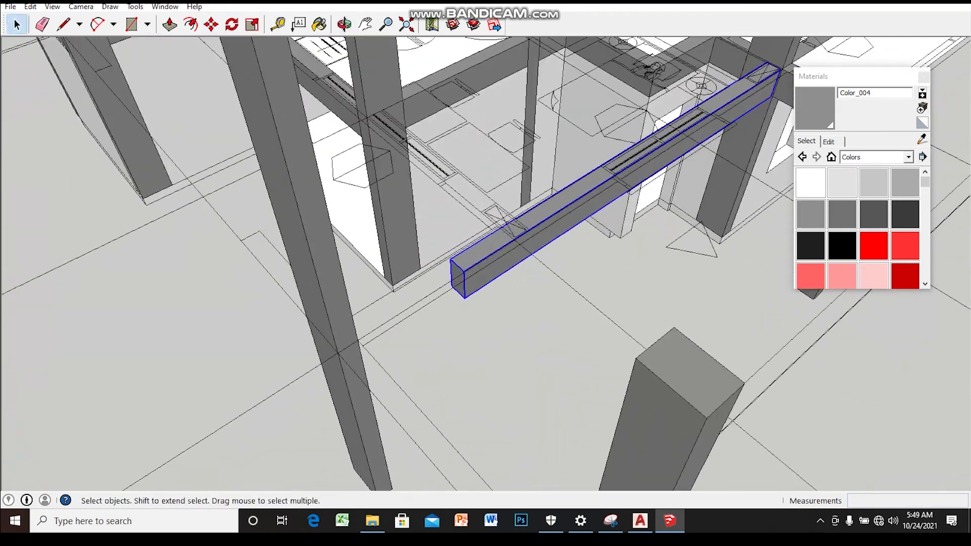
key(Return)
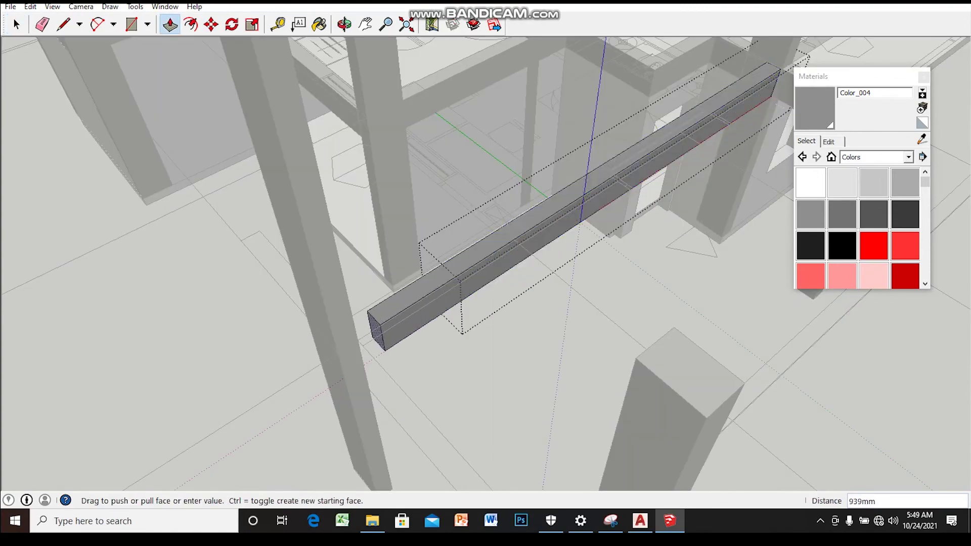
key(space)
middle_drag(348, 299, 182, 193)
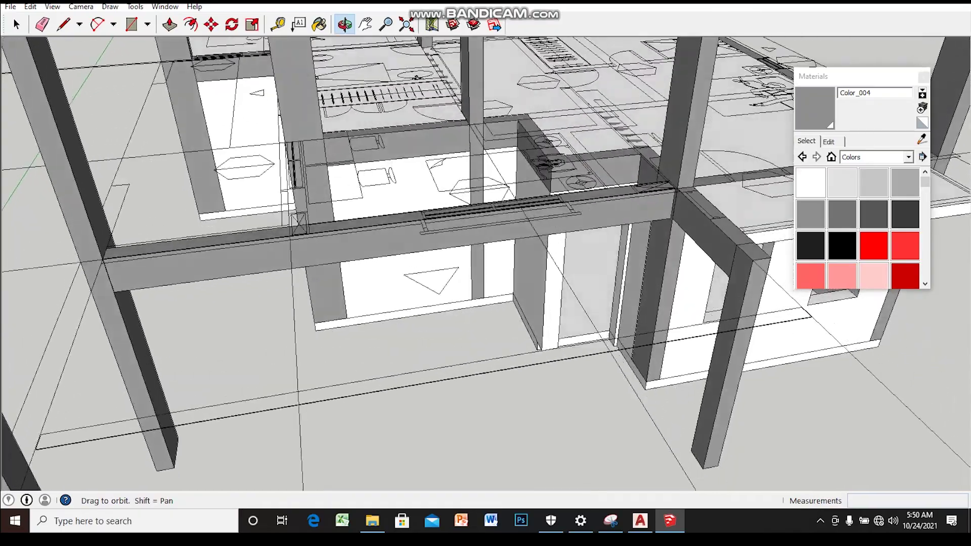
- Copy the selected beam about 4050mm along the frame using Move with Ctrl
middle_drag(182, 193, 131, 167)
scroll(485, 263, up, 3)
scroll(486, 263, up, 3)
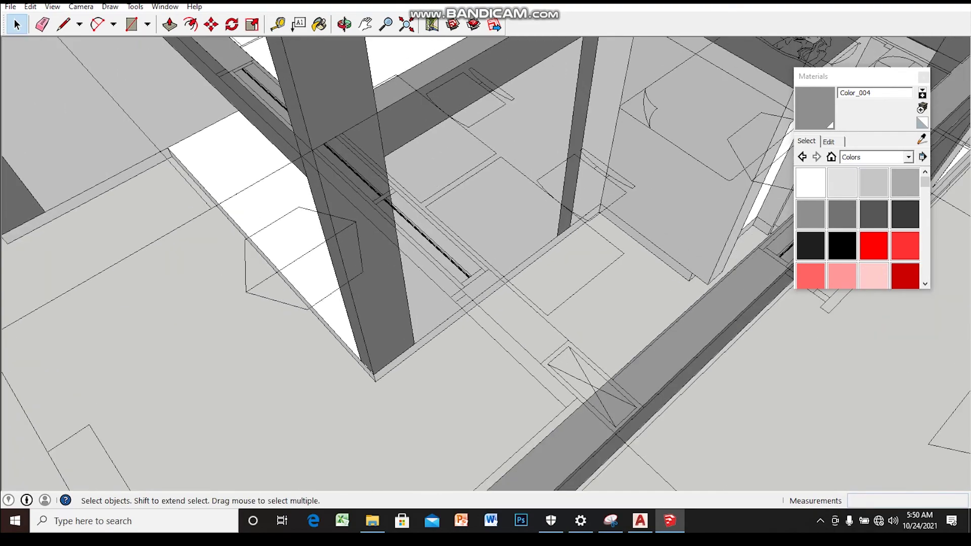
scroll(486, 263, down, 3)
scroll(486, 263, up, 2)
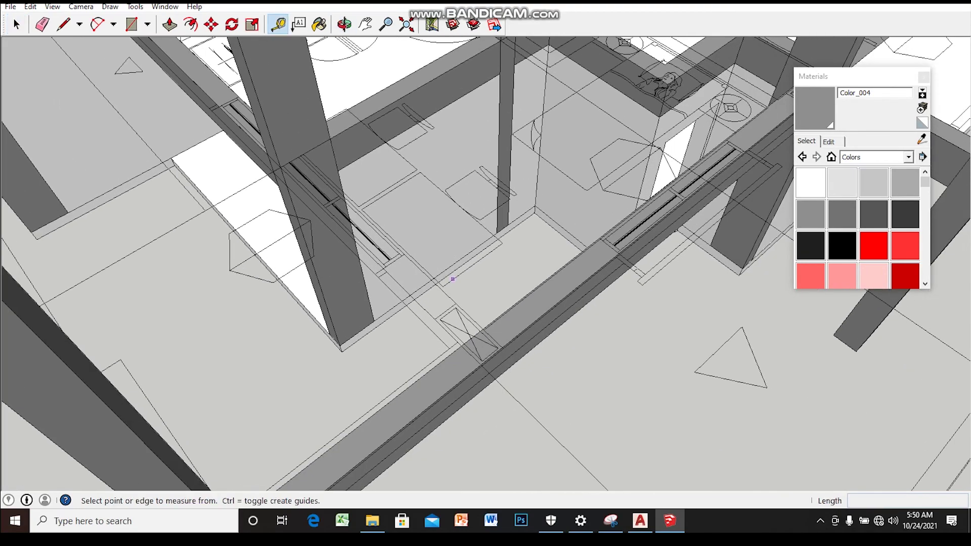
scroll(412, 265, up, 2)
scroll(396, 246, down, 2)
scroll(396, 247, down, 2)
mouse_move(396, 247)
middle_down()
mouse_move(405, 213)
mouse_move(351, 248)
mouse_move(355, 238)
middle_up()
scroll(361, 241, down, 2)
scroll(354, 238, up, 2)
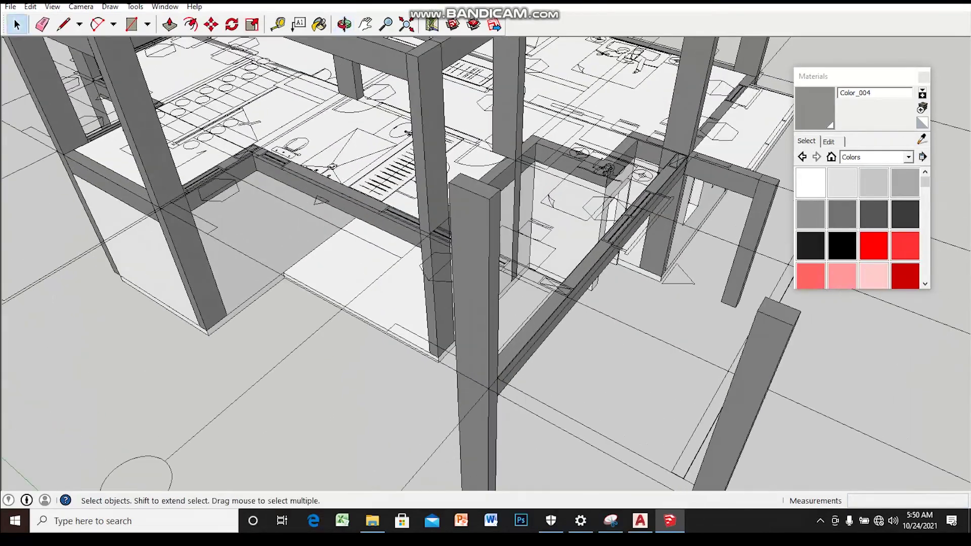
scroll(354, 238, up, 2)
scroll(275, 171, up, 2)
scroll(274, 171, up, 3)
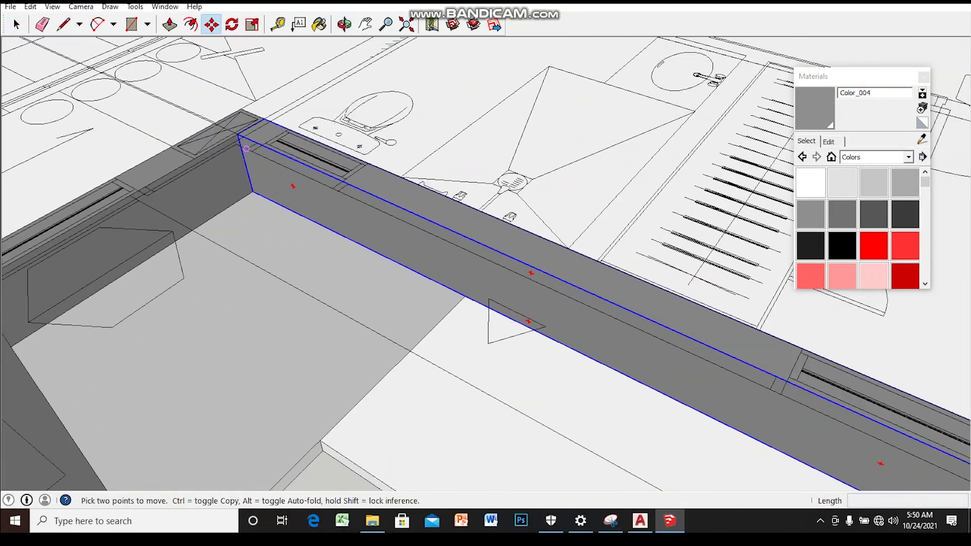
scroll(264, 152, up, 2)
key(ctrl)
click(243, 135)
- Edit the copied beam and Push/Pull its end back 929mm to fit between the columns
scroll(379, 253, down, 2)
middle_drag(380, 253, 412, 297)
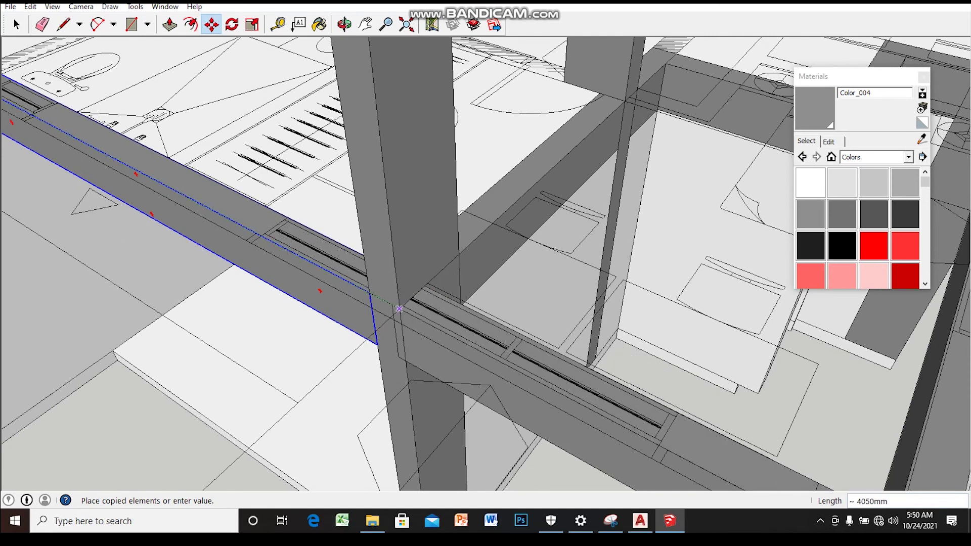
scroll(399, 308, up, 1)
scroll(400, 310, up, 2)
scroll(402, 313, up, 1)
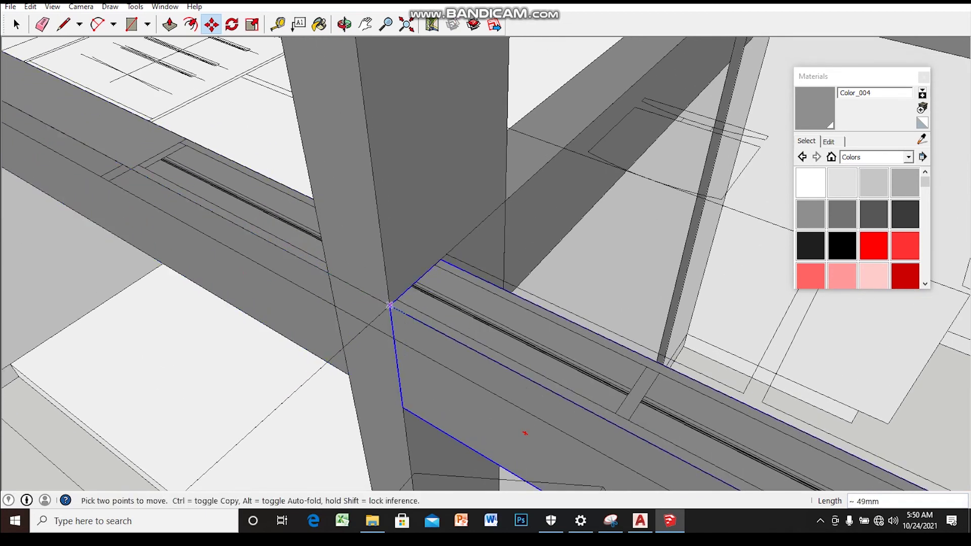
scroll(486, 263, down, 3)
mouse_move(485, 263)
middle_down()
mouse_move(455, 242)
mouse_move(476, 253)
mouse_move(476, 269)
mouse_move(455, 253)
mouse_move(480, 253)
mouse_move(471, 203)
mouse_move(480, 248)
mouse_move(470, 227)
middle_up()
scroll(486, 263, down, 2)
scroll(455, 253, up, 3)
scroll(485, 263, up, 3)
scroll(486, 263, down, 3)
scroll(405, 227, up, 3)
scroll(405, 228, up, 3)
key(Return)
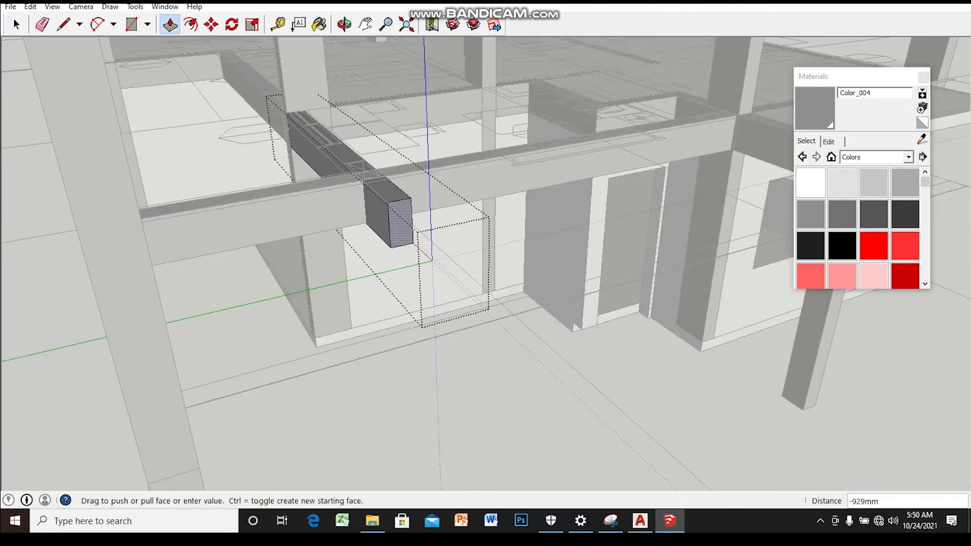
middle_drag(485, 263, 486, 222)
key(space)
scroll(485, 263, down, 5)
scroll(486, 263, down, 3)
- Unhide all geometry via Edit > Unhide > All and orbit into the building to inspect it
middle_drag(486, 263, 435, 253)
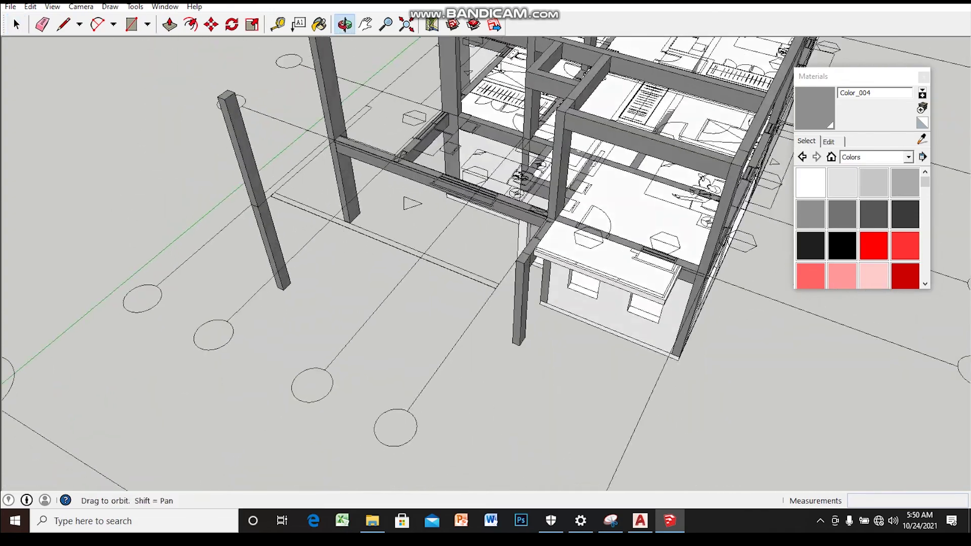
drag(486, 263, 440, 177)
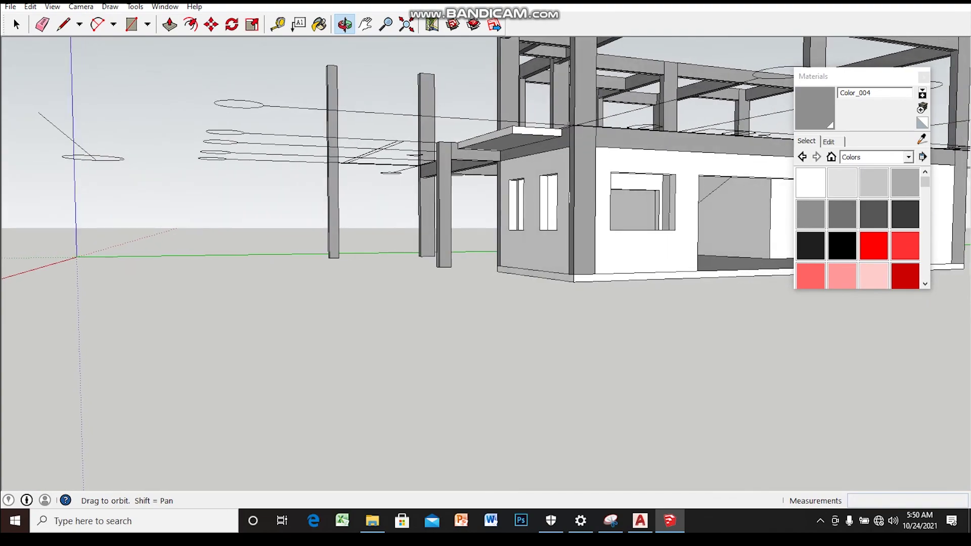
drag(440, 177, 440, 213)
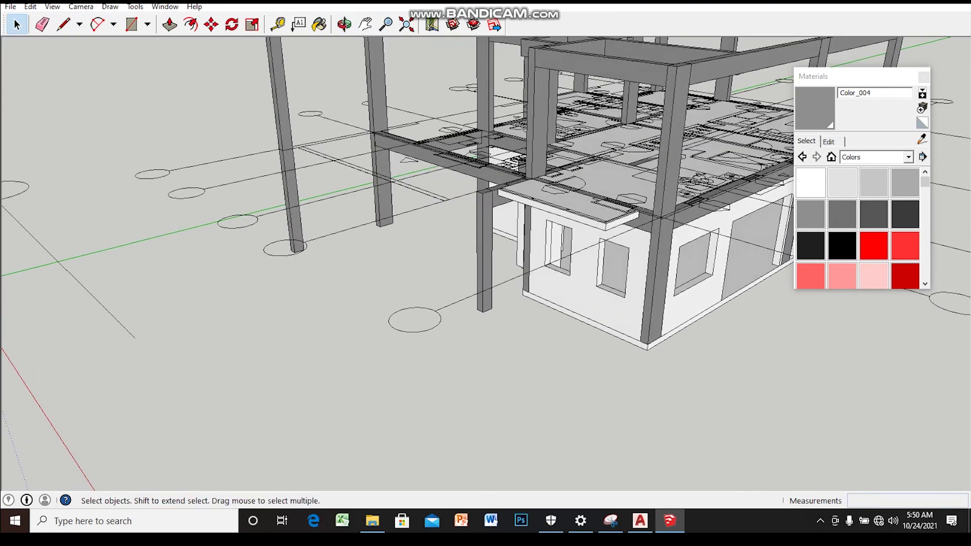
scroll(455, 152, up, 2)
key(space)
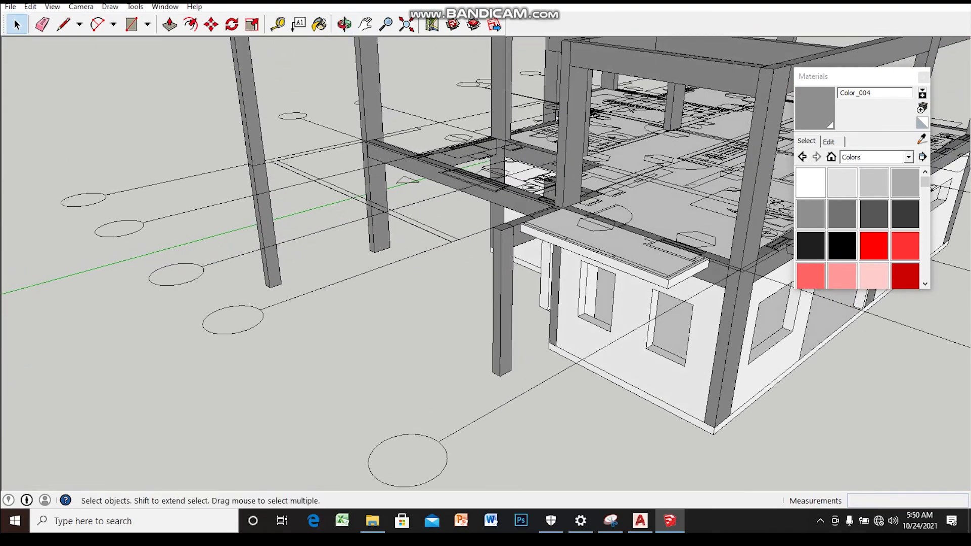
middle_drag(455, 253, 506, 243)
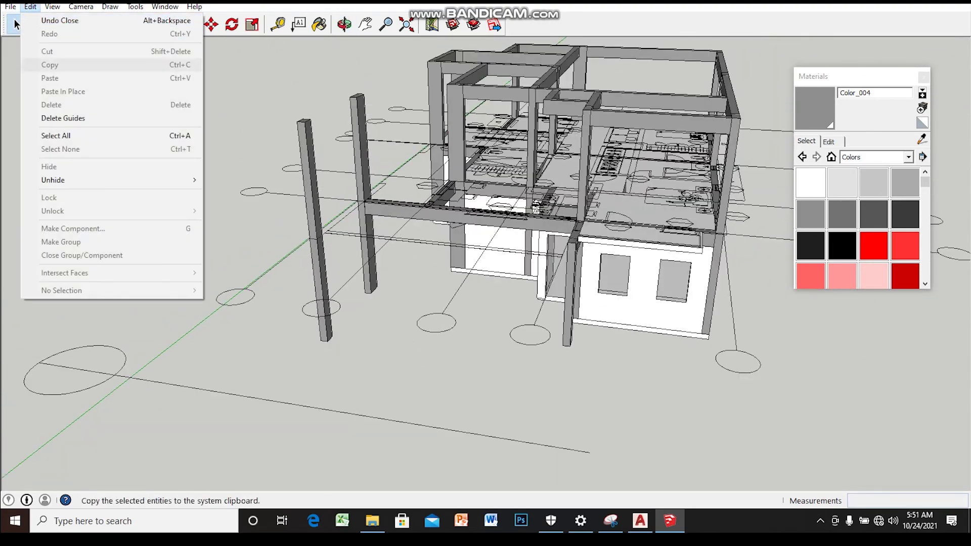
click(225, 206)
mouse_move(225, 206)
middle_down()
mouse_move(228, 127)
mouse_move(233, 177)
mouse_move(273, 213)
mouse_move(283, 253)
middle_up()
middle_drag(455, 253, 455, 303)
scroll(455, 253, up, 3)
mouse_move(456, 253)
middle_down()
mouse_move(455, 273)
mouse_move(445, 268)
mouse_move(440, 283)
mouse_move(445, 263)
mouse_move(420, 283)
mouse_move(485, 253)
mouse_move(471, 250)
mouse_move(536, 233)
middle_up()
scroll(455, 252, up, 2)
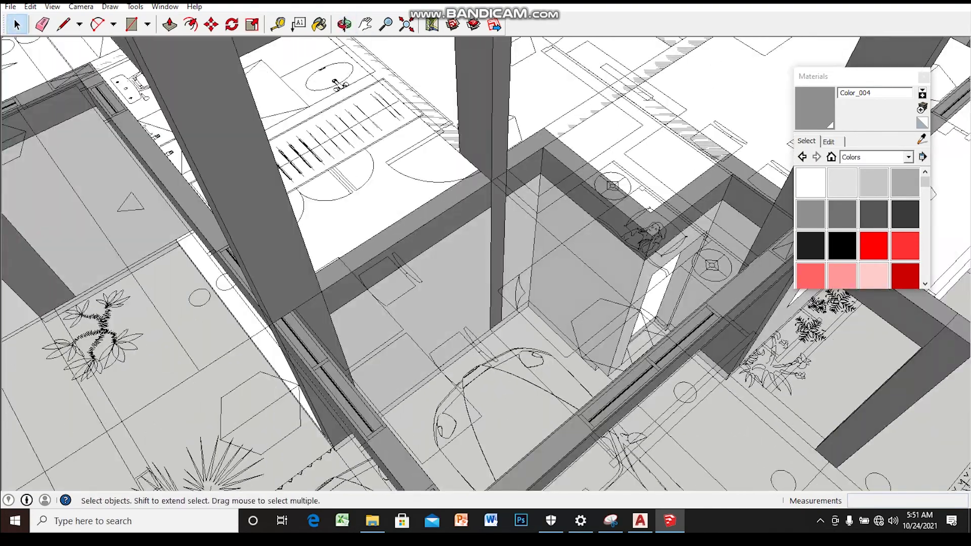
key(p)
scroll(435, 205, up, 2)
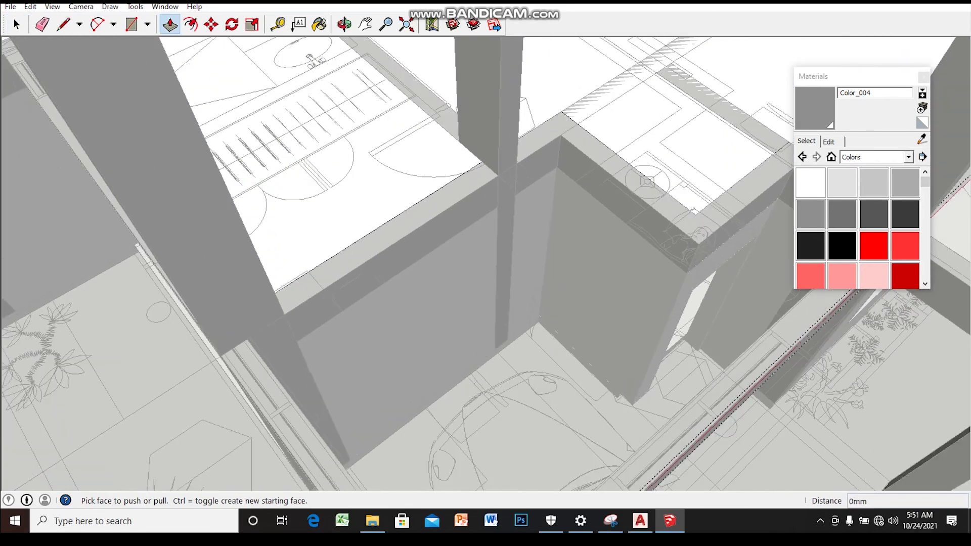
scroll(486, 263, down, 1)
scroll(486, 263, down, 1)
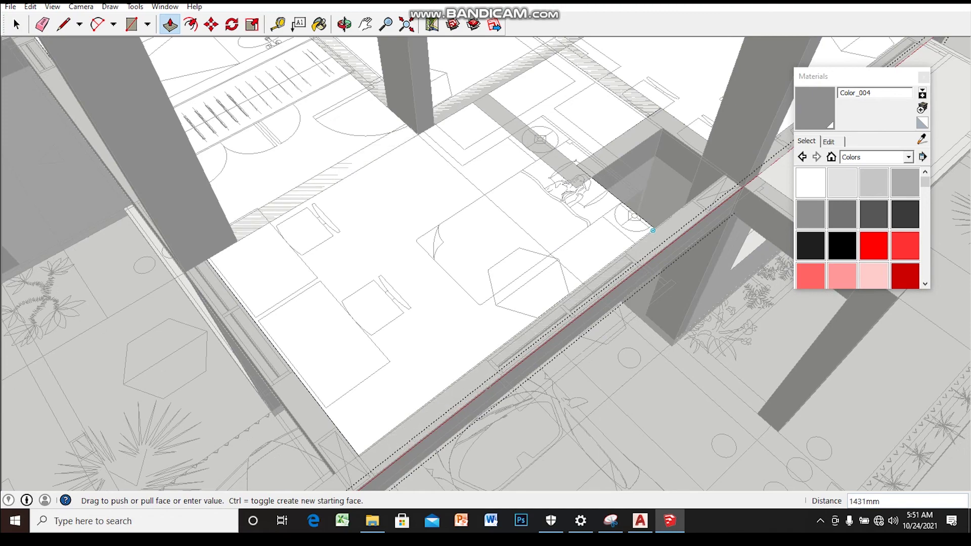
scroll(658, 303, up, 1)
scroll(657, 304, up, 1)
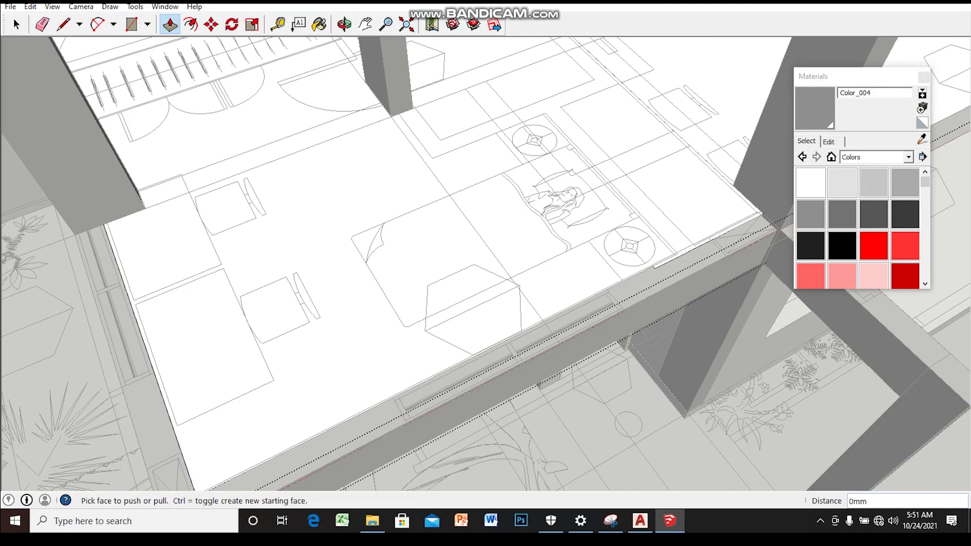
scroll(759, 263, up, 1)
click(759, 264)
scroll(649, 254, down, 2)
mouse_move(650, 254)
middle_down()
mouse_move(557, 203)
mouse_move(456, 242)
mouse_move(405, 227)
middle_up()
key(space)
middle_drag(485, 263, 443, 136)
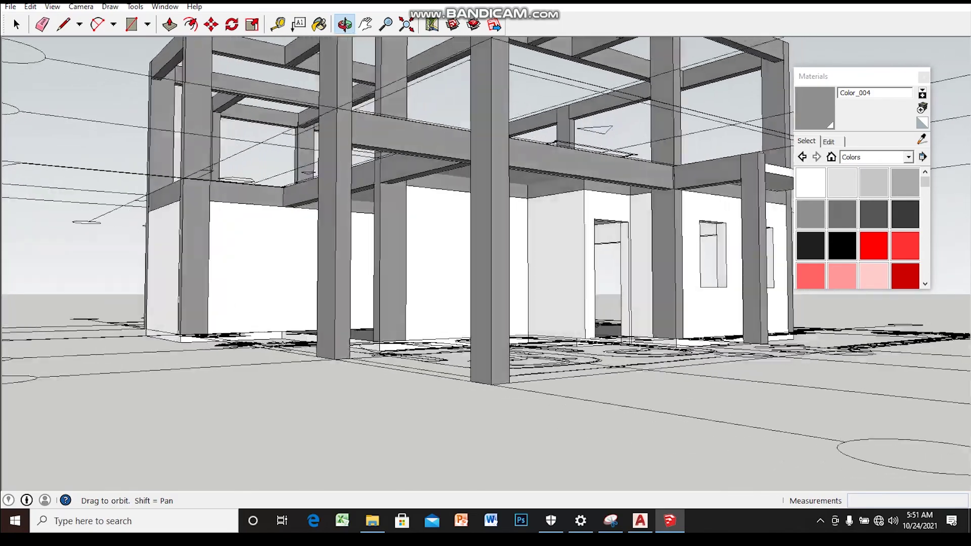
drag(486, 227, 455, 329)
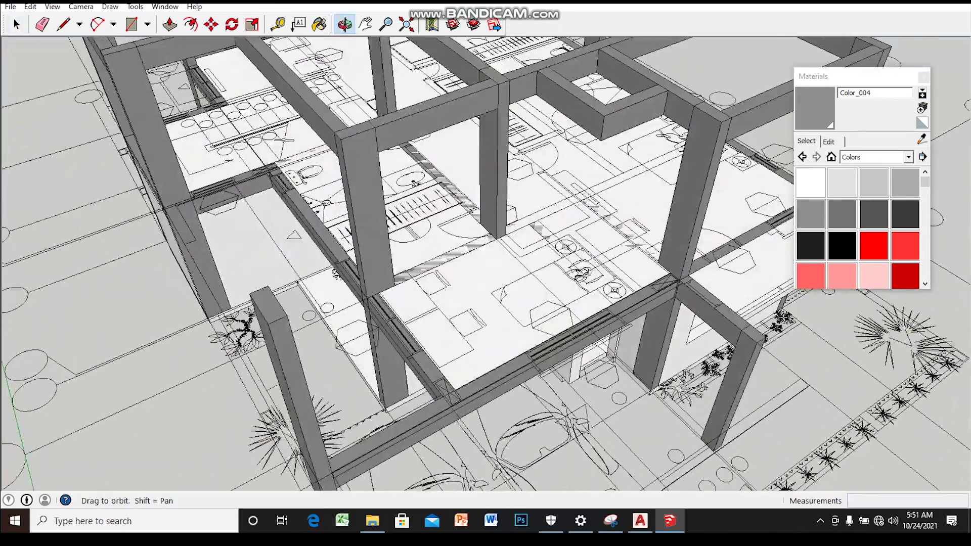
key(space)
scroll(486, 253, up, 5)
scroll(486, 263, down, 3)
middle_drag(486, 263, 455, 263)
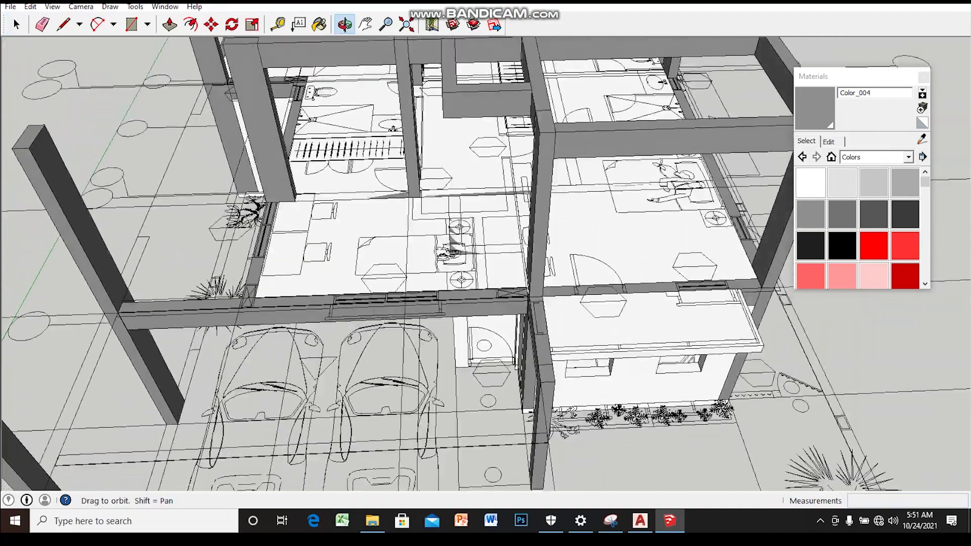
scroll(486, 263, down, 2)
scroll(485, 263, down, 2)
middle_drag(486, 263, 506, 263)
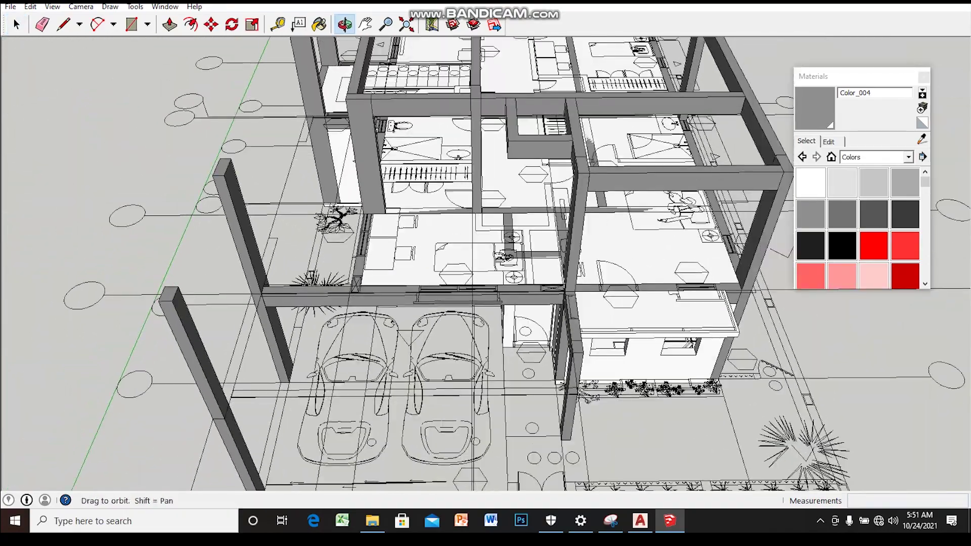
scroll(582, 237, up, 2)
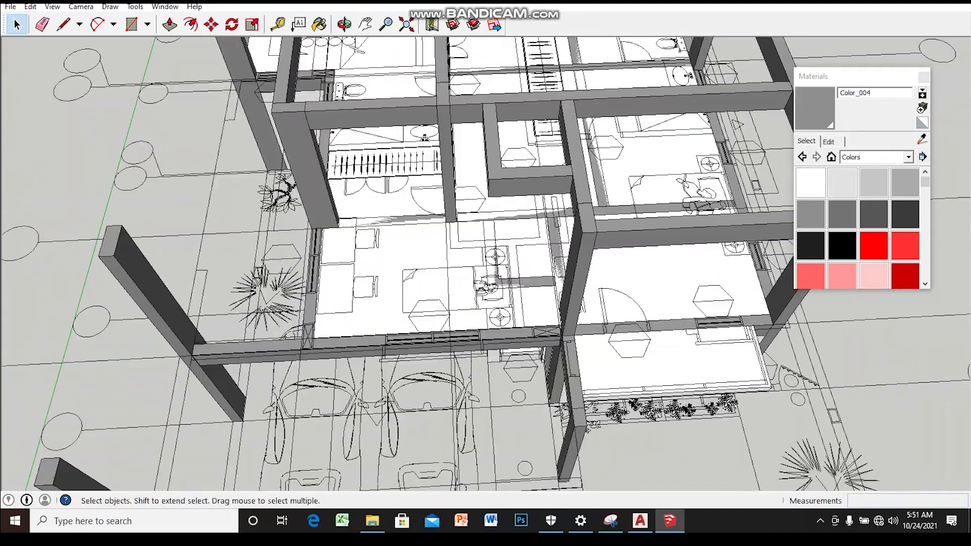
scroll(486, 263, down, 3)
scroll(486, 263, up, 2)
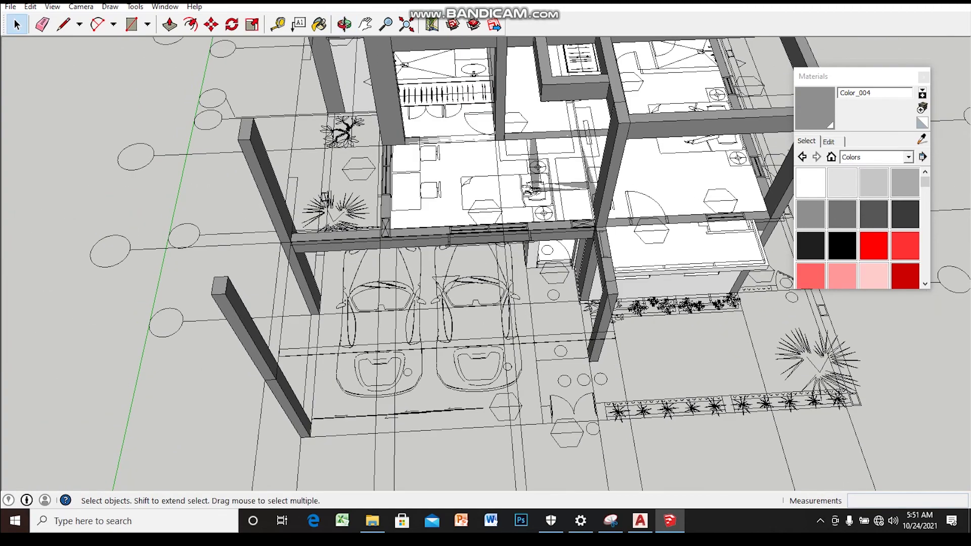
scroll(399, 268, up, 3)
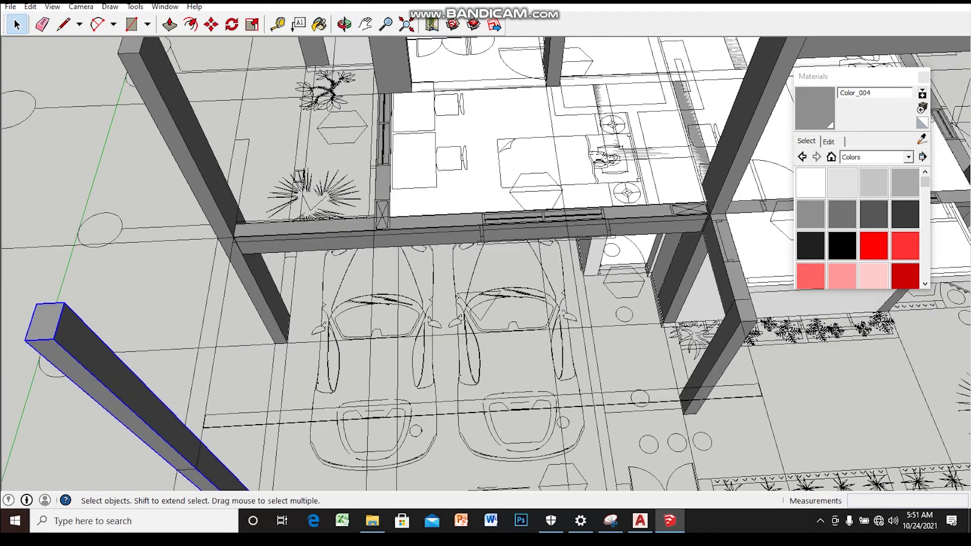
scroll(399, 268, up, 1)
scroll(375, 223, up, 2)
scroll(377, 191, up, 1)
- Cancel the unfinished rectangle and select the carport beam at the column junction
key(Escape)
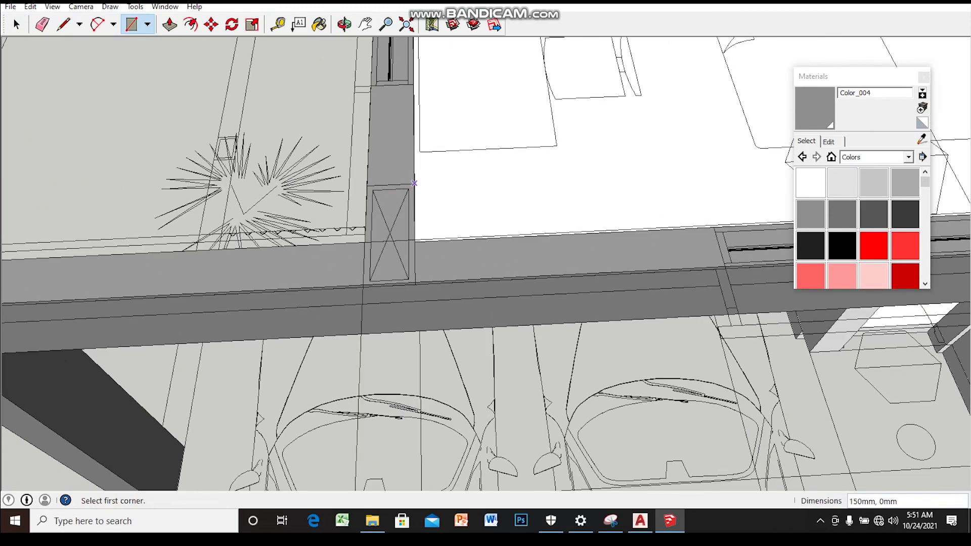
middle_drag(395, 191, 347, 206)
scroll(346, 207, up, 2)
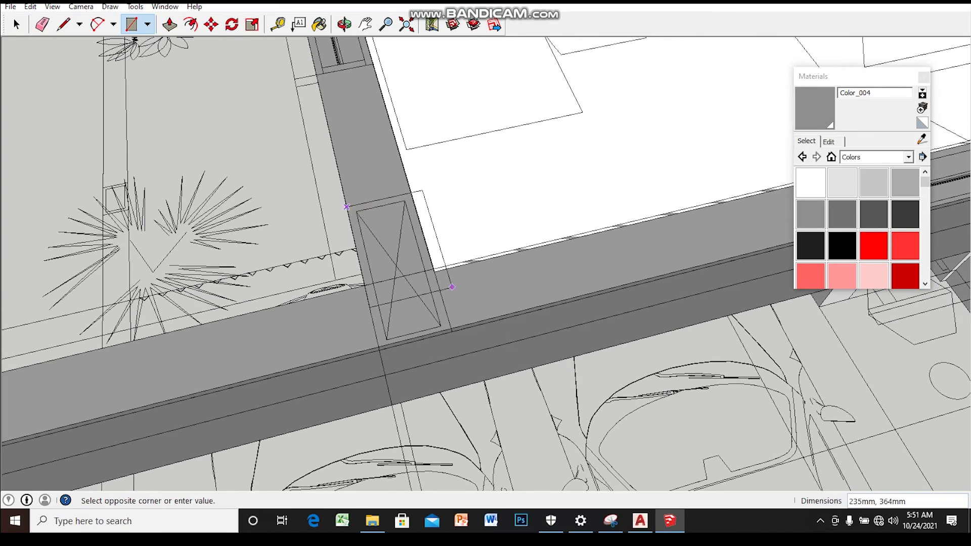
mouse_move(451, 331)
middle_down()
mouse_move(365, 243)
mouse_move(314, 213)
middle_up()
key(space)
scroll(581, 171, up, 3)
click(576, 193)
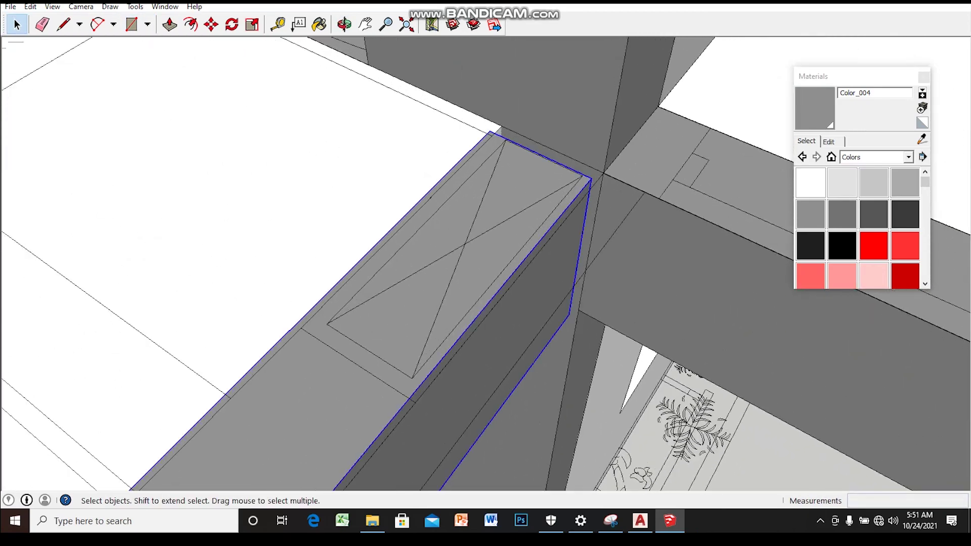
scroll(557, 182, up, 2)
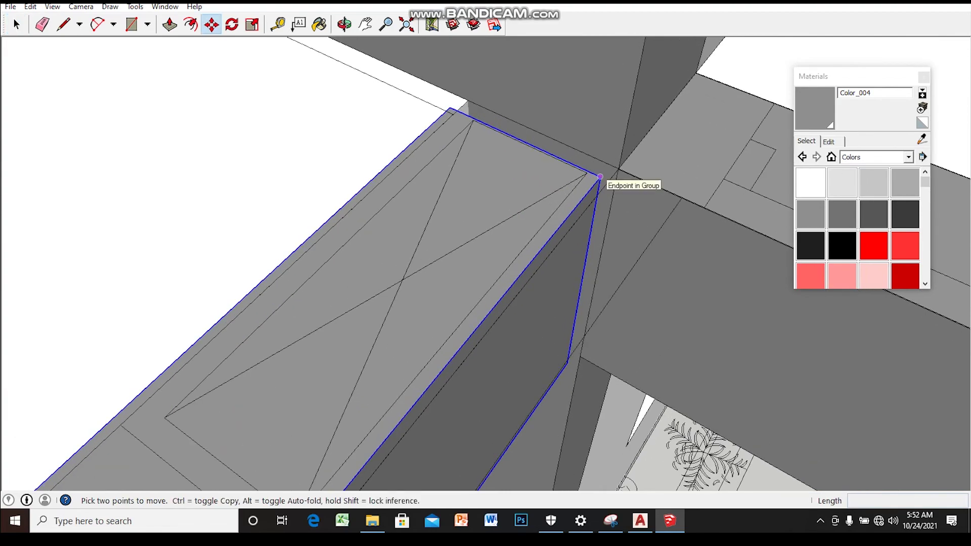
click(600, 178)
key(space)
mouse_move(617, 169)
middle_down()
mouse_move(506, 213)
mouse_move(415, 273)
middle_up()
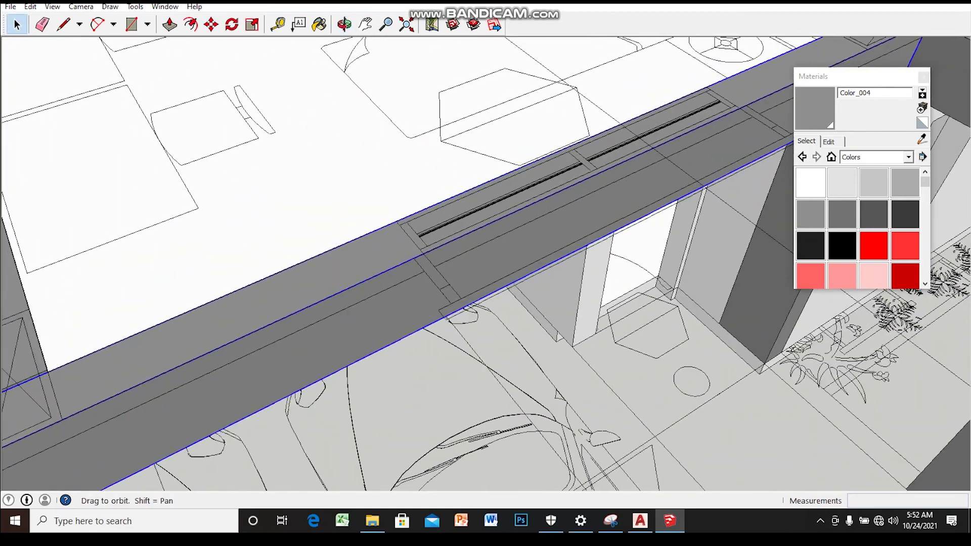
scroll(415, 273, up, 2)
scroll(415, 273, up, 2)
scroll(415, 274, up, 2)
- Open the beam group and draw the column outline rectangle on the beam top
key(p)
scroll(414, 273, up, 1)
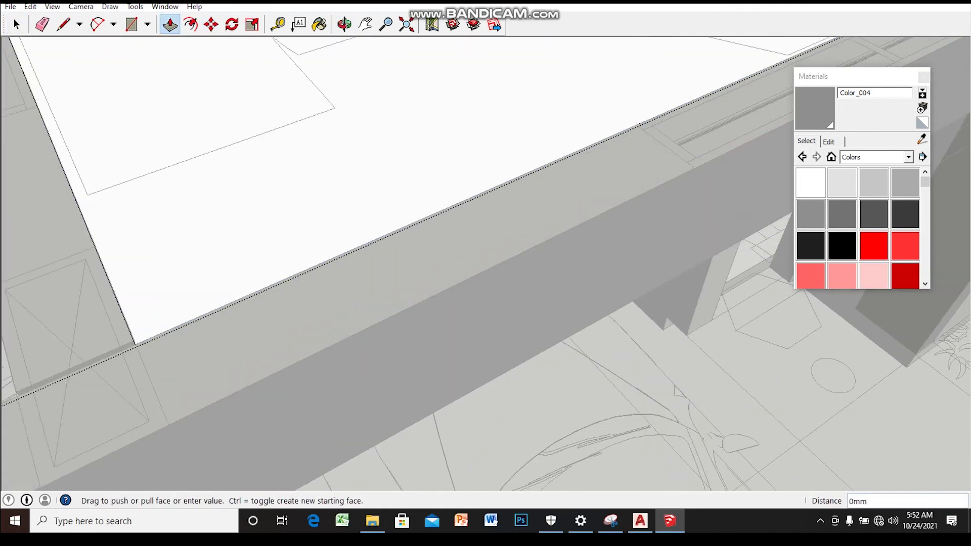
middle_drag(365, 276, 365, 276)
key(space)
scroll(365, 276, up, 2)
double_click(366, 276)
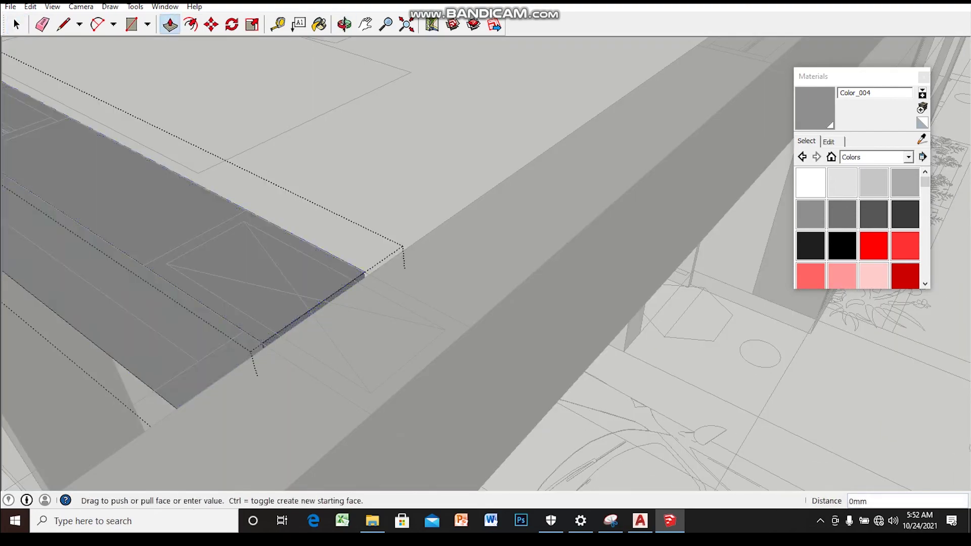
middle_drag(369, 274, 369, 274)
key(space)
scroll(333, 234, up, 1)
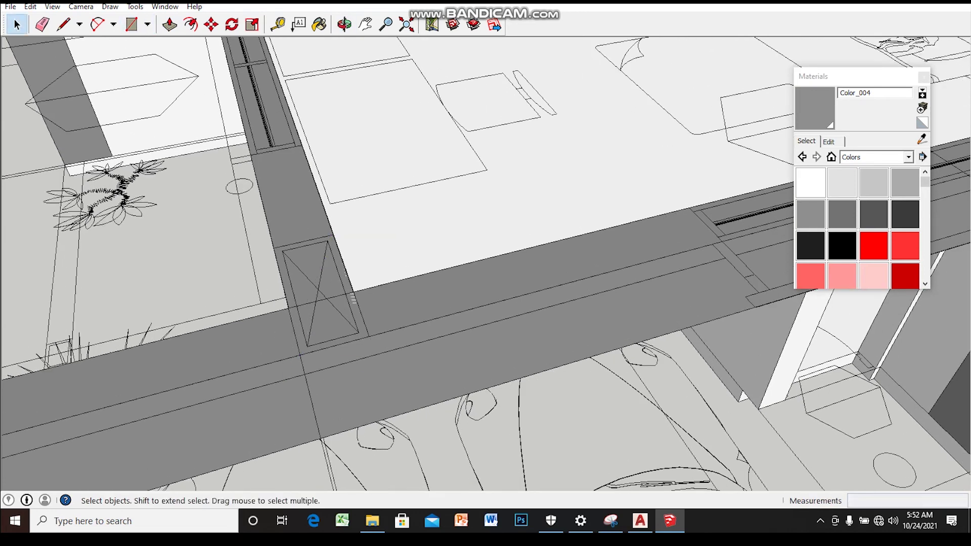
- Group the carport rectangle and push/pull it up into a column meeting the beam above
right_click(353, 299)
click(381, 407)
key(Return)
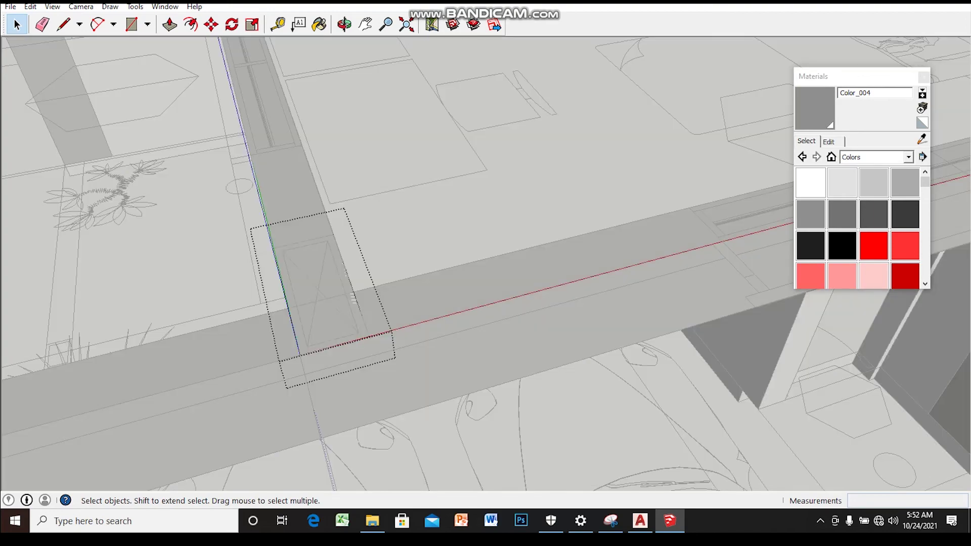
key(p)
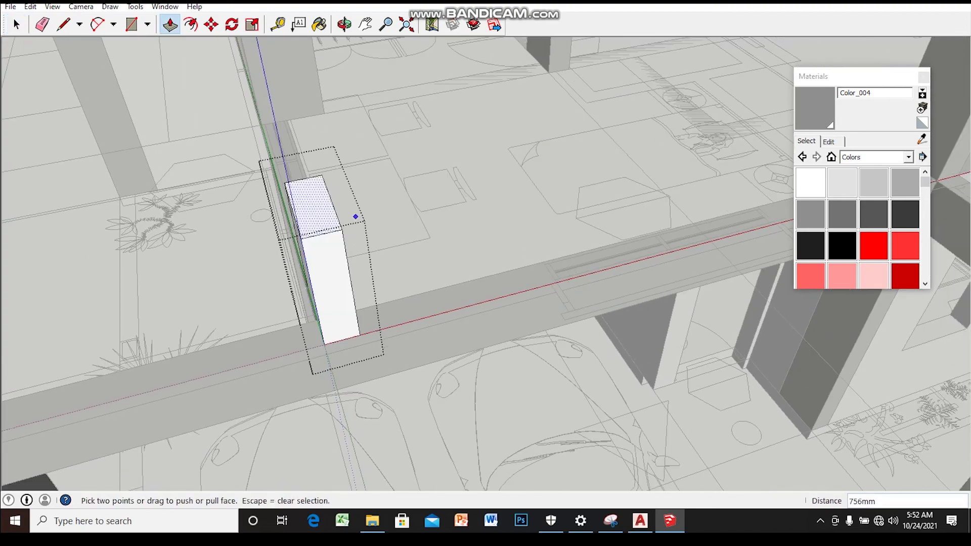
scroll(331, 323, down, 3)
middle_drag(331, 323, 364, 349)
scroll(385, 356, down, 3)
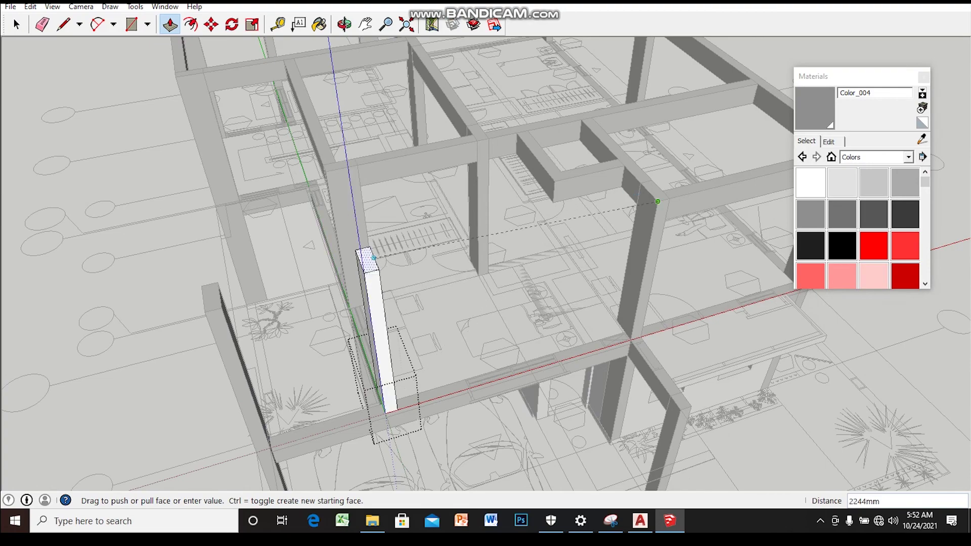
click(374, 258)
- Orbit around to check the new column, then select a top beam of the frame
mouse_move(373, 258)
middle_down()
mouse_move(456, 243)
mouse_move(476, 167)
mouse_move(486, 283)
middle_up()
scroll(476, 263, up, 3)
scroll(486, 263, up, 3)
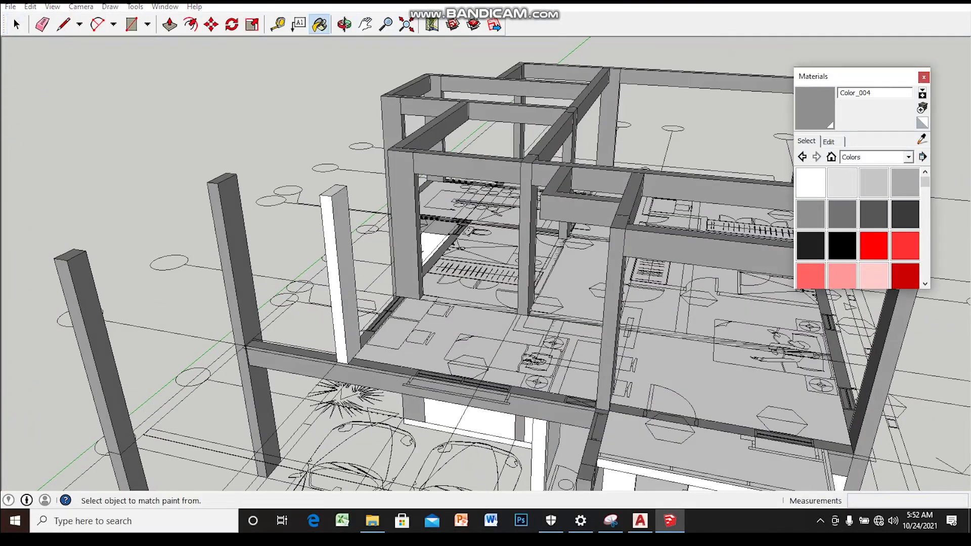
scroll(486, 283, down, 3)
mouse_move(486, 284)
middle_down()
mouse_move(485, 177)
mouse_move(496, 238)
mouse_move(486, 304)
middle_up()
scroll(486, 263, up, 2)
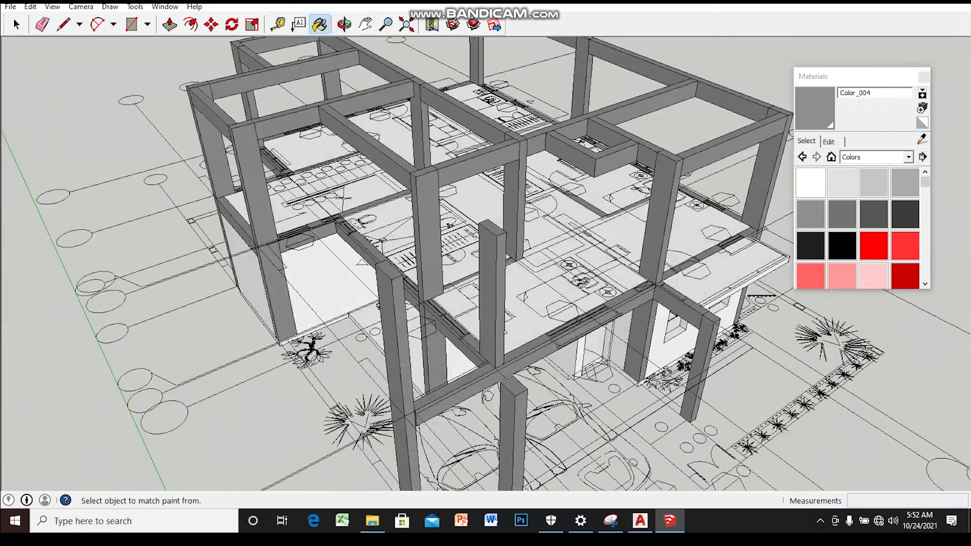
scroll(485, 263, up, 2)
click(349, 112)
scroll(486, 263, down, 2)
middle_drag(486, 263, 456, 240)
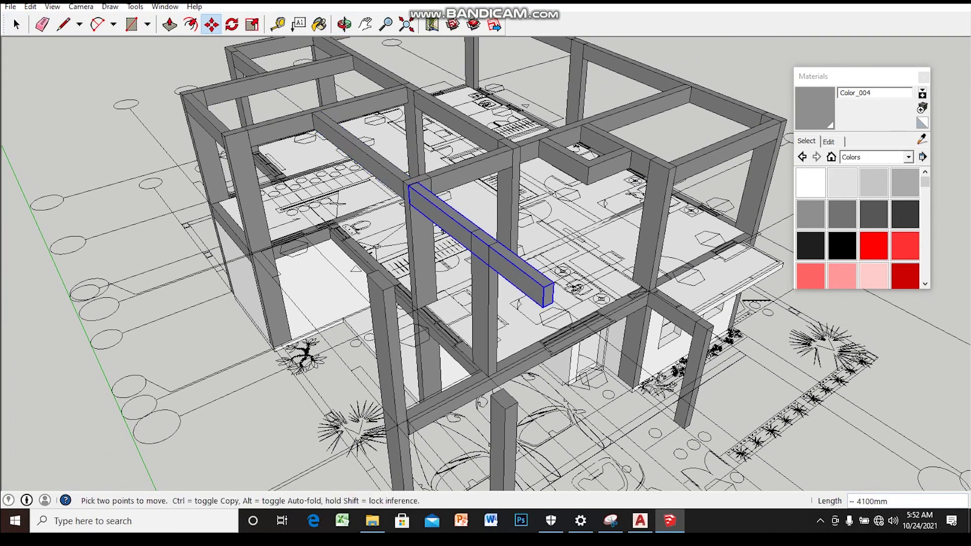
- Reposition the selected upper-floor beam across the frame and inspect it up close
key(space)
middle_drag(486, 263, 475, 253)
key(Return)
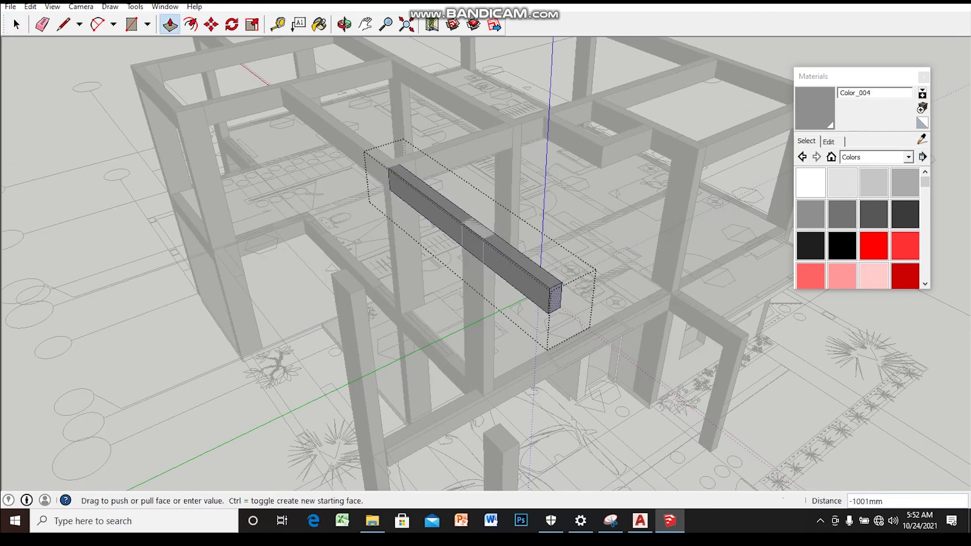
middle_drag(473, 218, 455, 238)
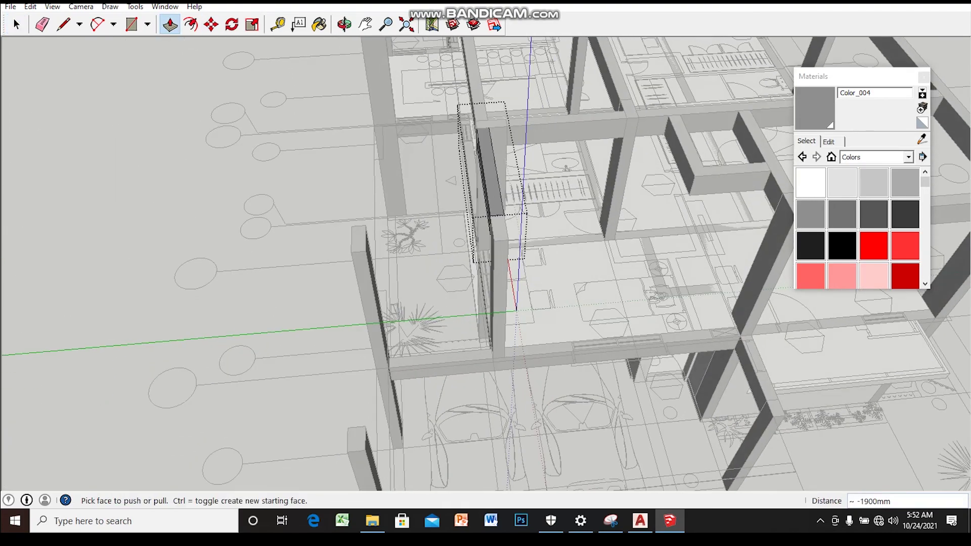
scroll(506, 253, up, 3)
middle_drag(506, 253, 501, 63)
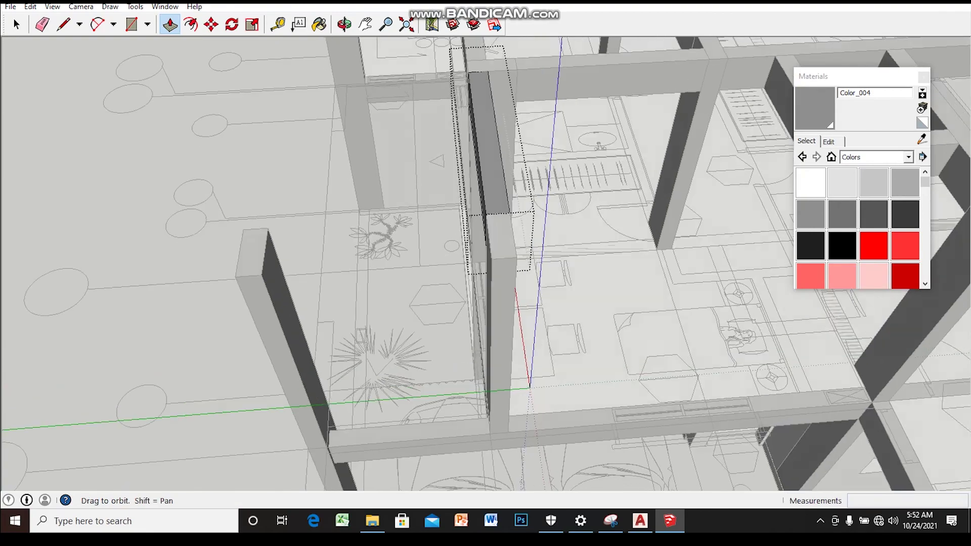
key(Escape)
scroll(485, 263, down, 5)
middle_drag(486, 263, 556, 243)
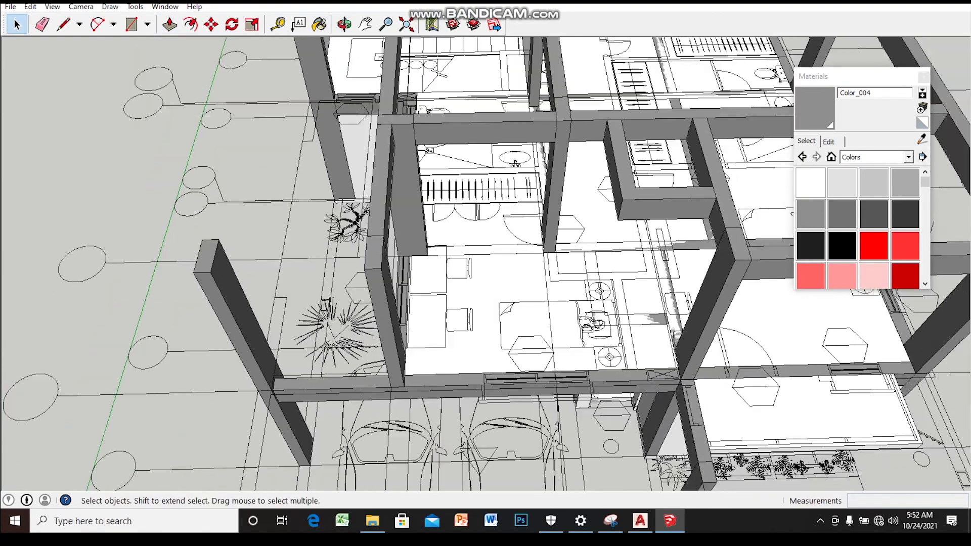
middle_drag(485, 264, 526, 253)
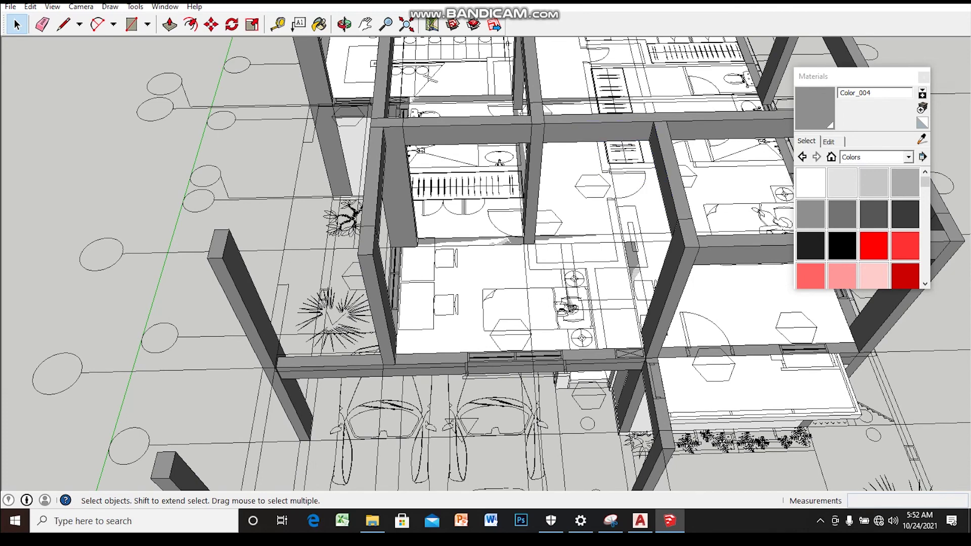
scroll(590, 360, up, 2)
scroll(607, 357, up, 2)
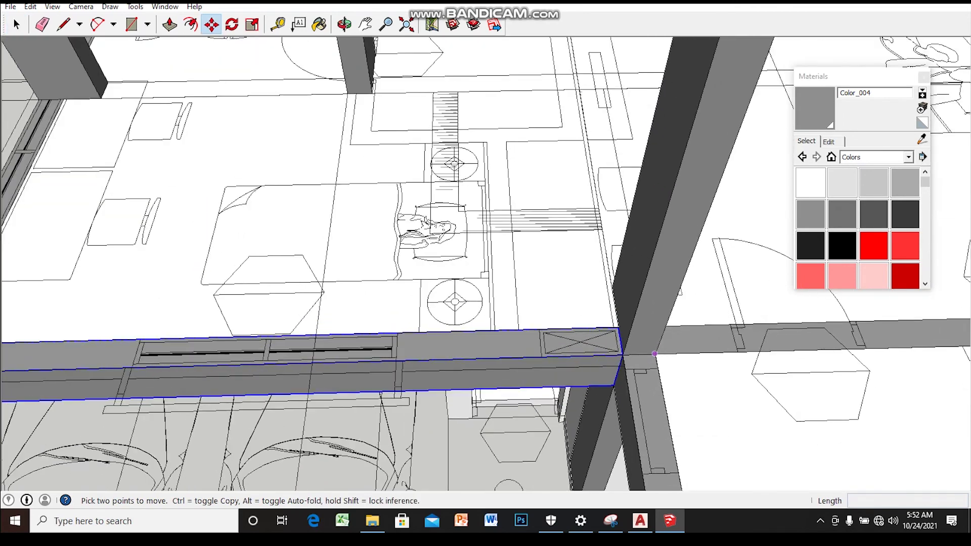
scroll(639, 355, up, 2)
- Copy the beam 3000mm so it spans the front upper-storey columns, then inspect it
middle_drag(617, 355, 657, 239)
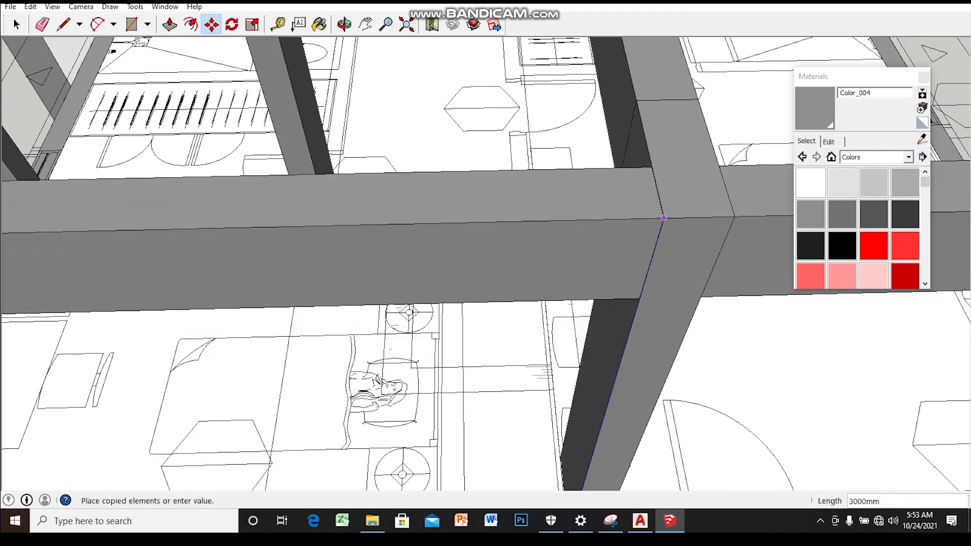
key(Return)
key(space)
scroll(447, 267, down, 5)
mouse_move(447, 266)
middle_down()
mouse_move(405, 283)
mouse_move(375, 273)
middle_up()
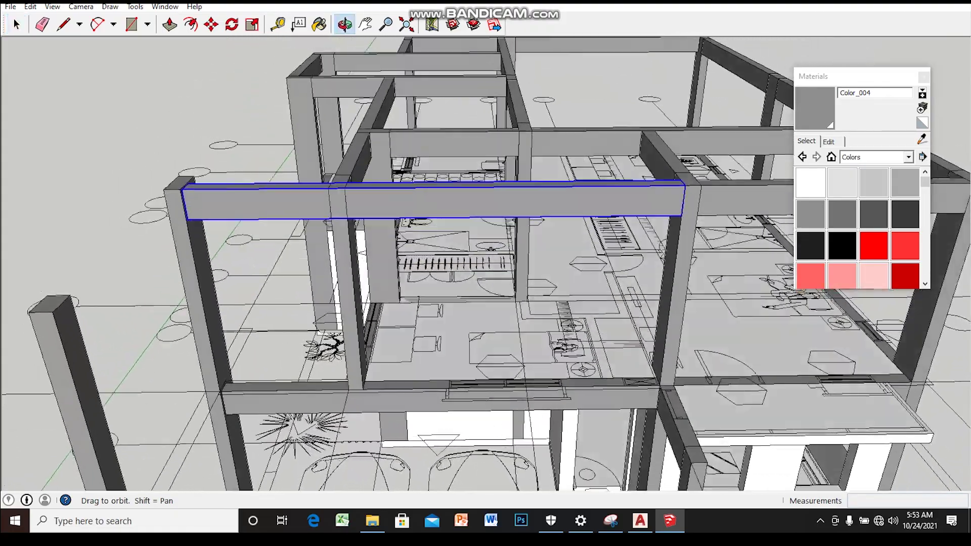
mouse_move(374, 273)
middle_down()
mouse_move(365, 263)
mouse_move(364, 202)
middle_up()
- Zoom in and tilt the view up to the wall face beneath the ceiling beam
scroll(572, 263, up, 2)
scroll(572, 263, up, 2)
scroll(571, 263, up, 2)
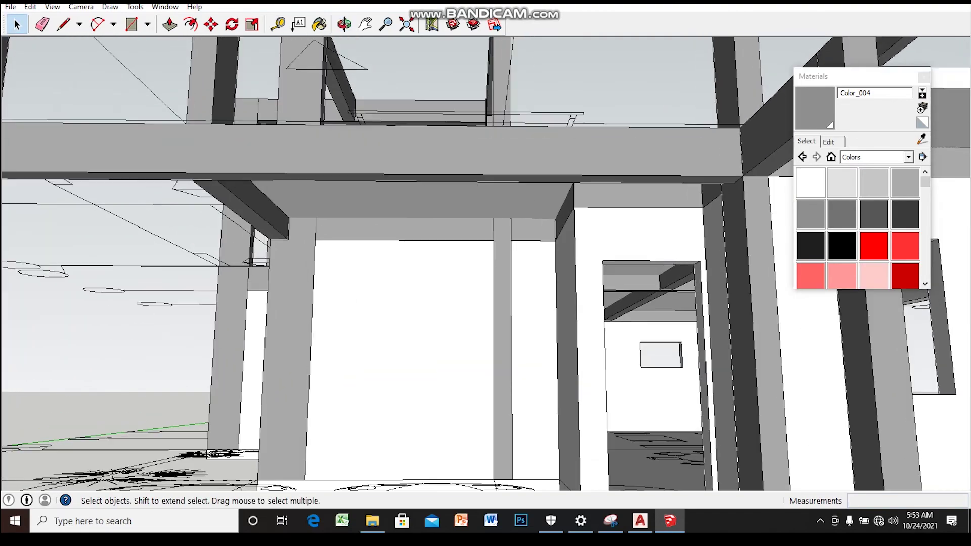
mouse_move(486, 202)
middle_down()
mouse_move(485, 284)
mouse_move(485, 202)
middle_up()
scroll(602, 314, up, 2)
scroll(602, 314, up, 2)
scroll(485, 263, up, 3)
scroll(486, 263, up, 2)
scroll(485, 263, up, 2)
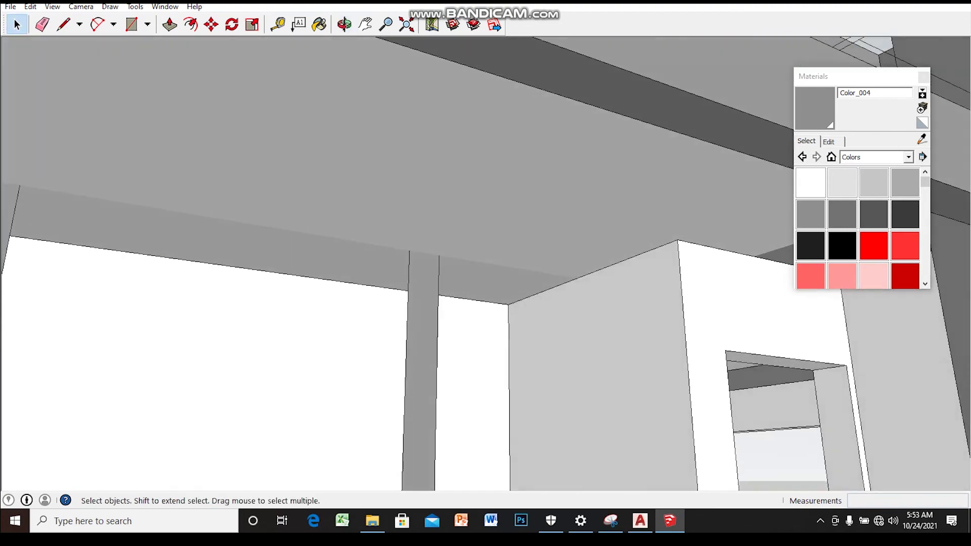
scroll(486, 263, up, 2)
mouse_move(486, 263)
middle_down()
mouse_move(485, 233)
mouse_move(486, 284)
mouse_move(518, 263)
middle_up()
scroll(486, 263, up, 2)
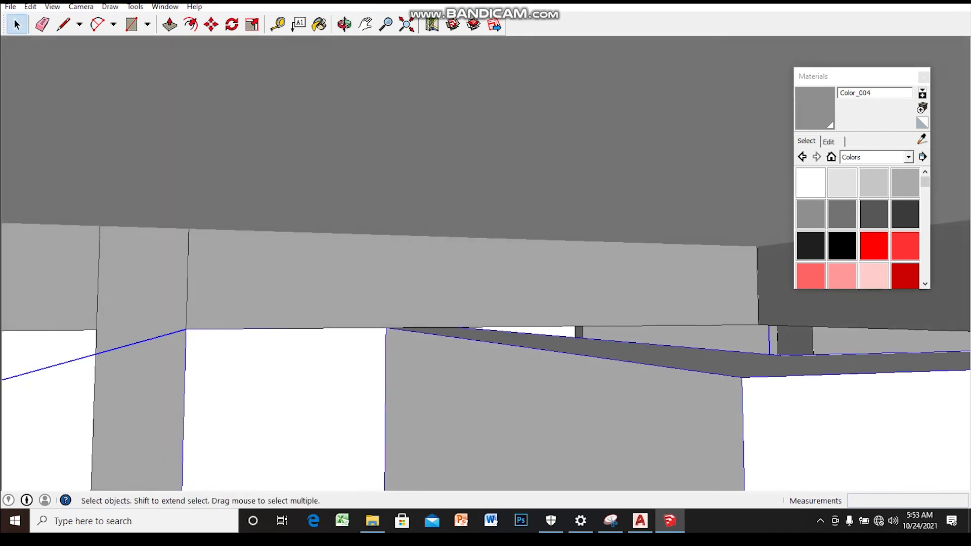
- Push/pull the wall face under the beam out 120mm
key(p)
click(557, 344)
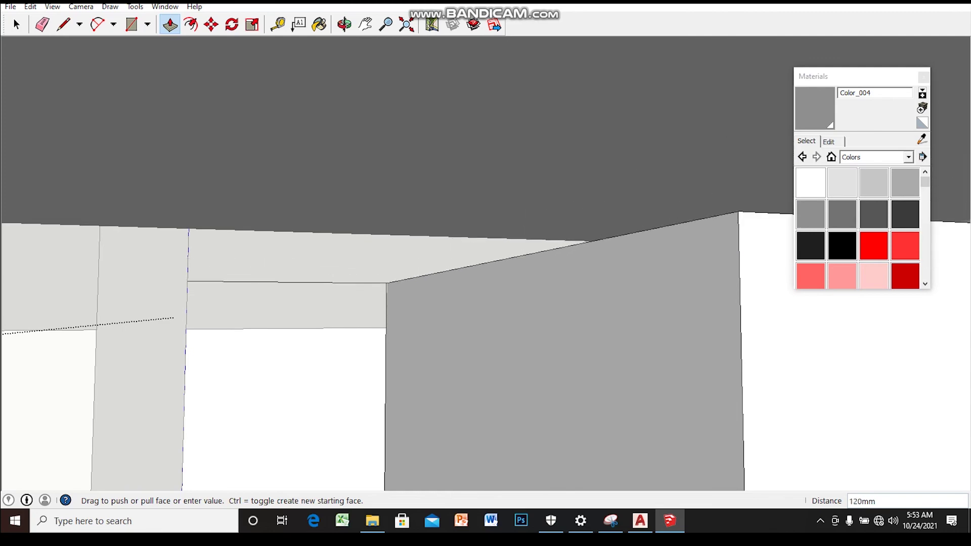
key(Return)
key(space)
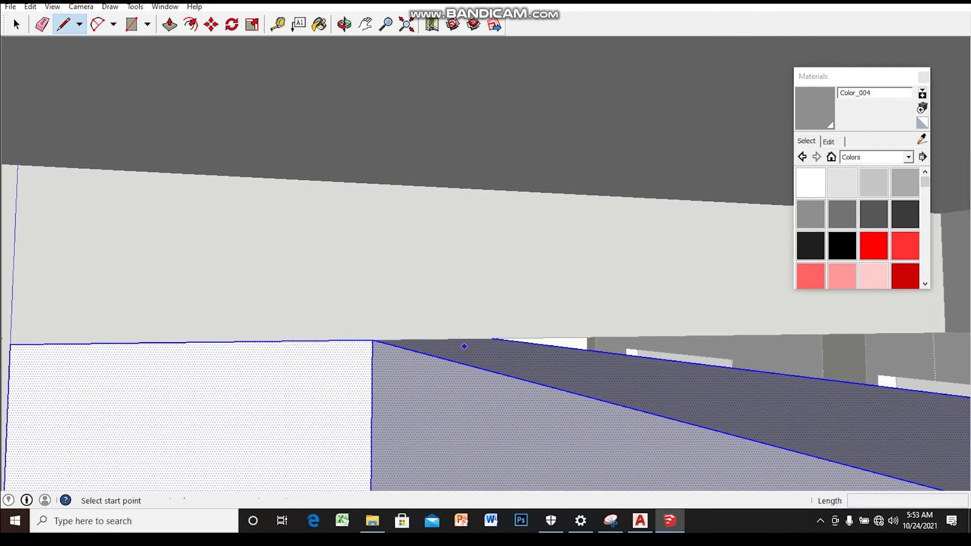
scroll(464, 346, up, 1)
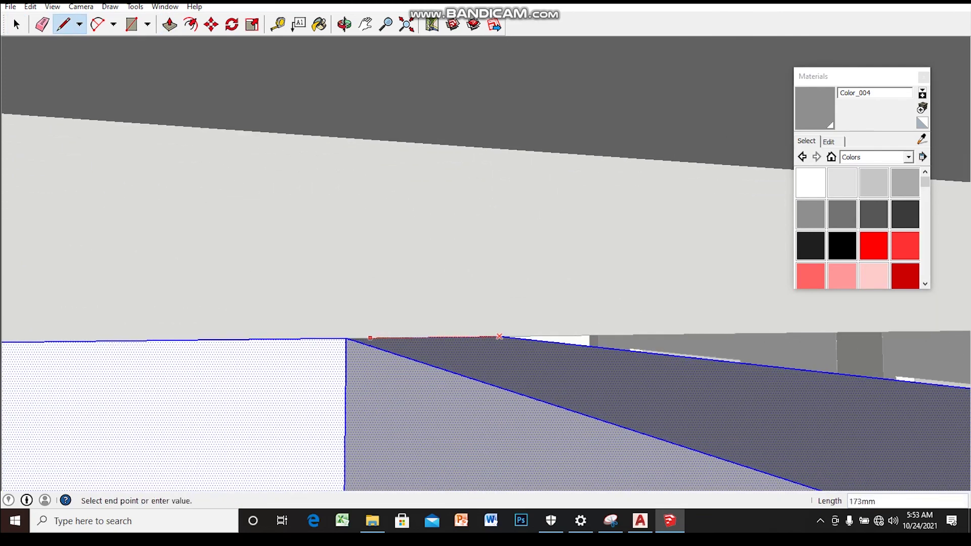
- Push/pull the split face up to the beam, about 250mm, then zoom back out over the frame
key(p)
click(465, 354)
click(357, 134)
middle_drag(486, 273, 485, 354)
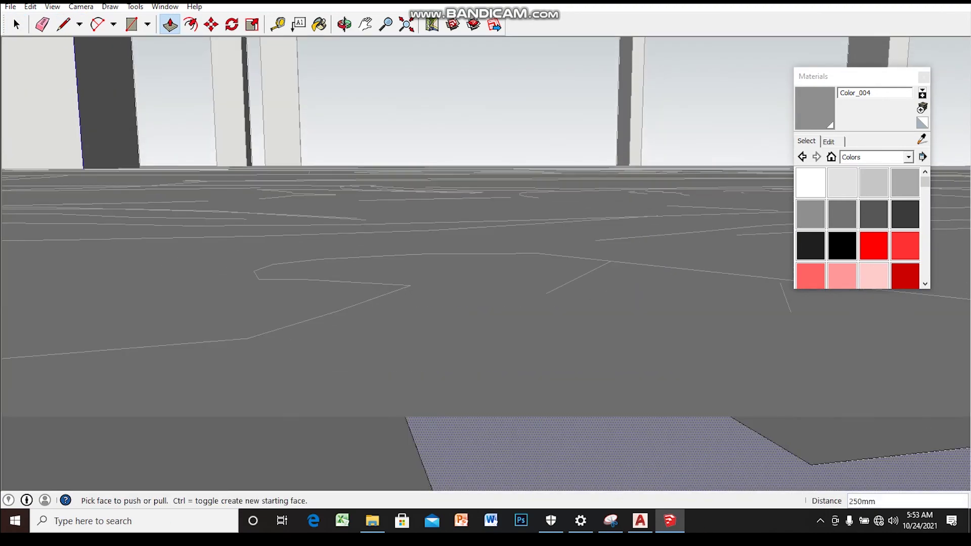
middle_drag(486, 273, 445, 324)
scroll(486, 274, down, 3)
scroll(485, 273, down, 3)
scroll(485, 273, down, 3)
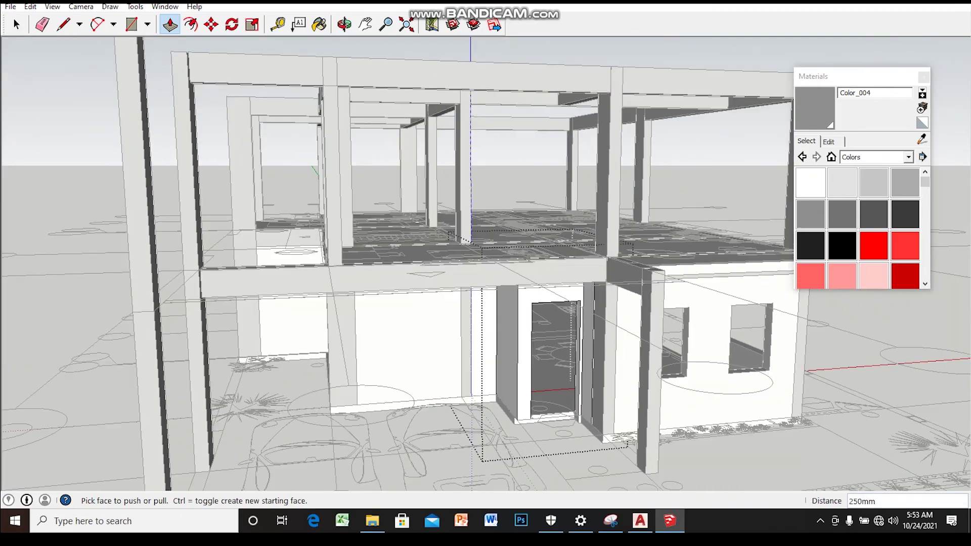
scroll(486, 273, down, 2)
key(space)
mouse_move(485, 274)
middle_down()
mouse_move(485, 213)
mouse_move(485, 293)
mouse_move(446, 273)
mouse_move(445, 293)
mouse_move(430, 293)
mouse_move(430, 243)
mouse_move(430, 293)
middle_up()
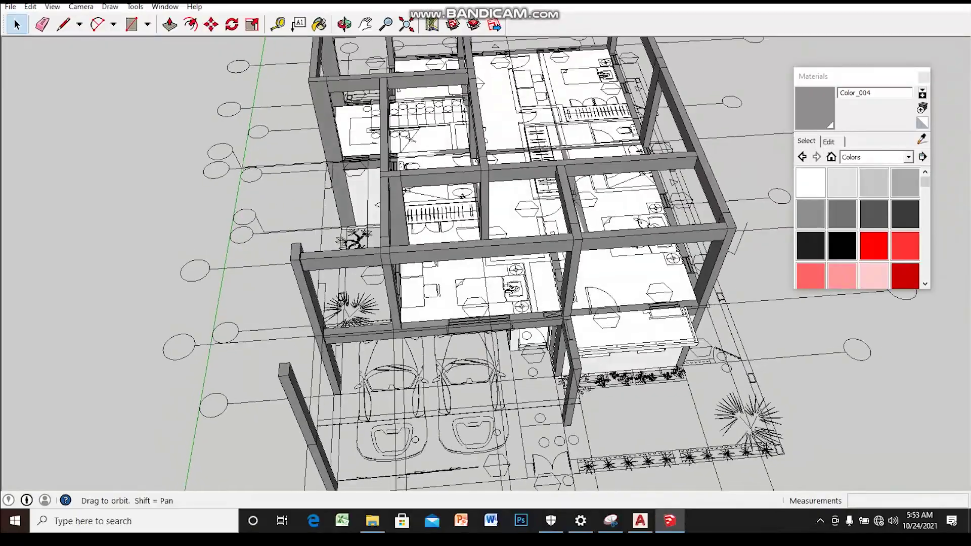
- Orbit to the building's left side and zoom toward the ground-floor beam
middle_drag(430, 293, 455, 289)
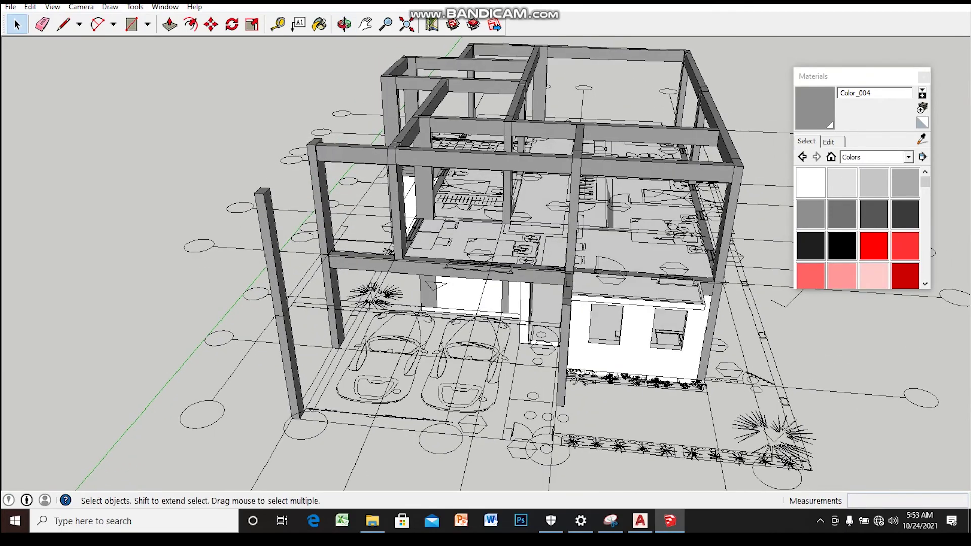
drag(456, 253, 506, 283)
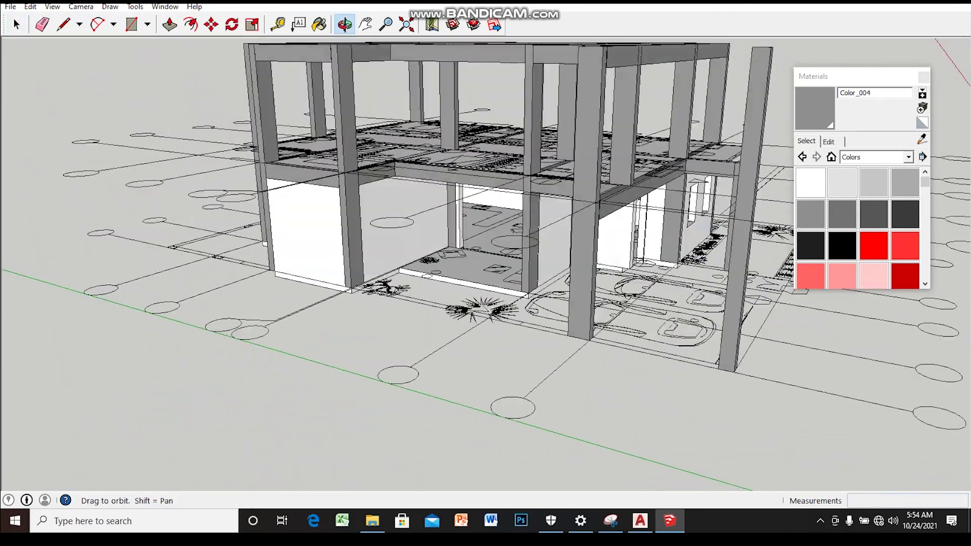
drag(354, 253, 505, 263)
key(space)
scroll(369, 233, up, 2)
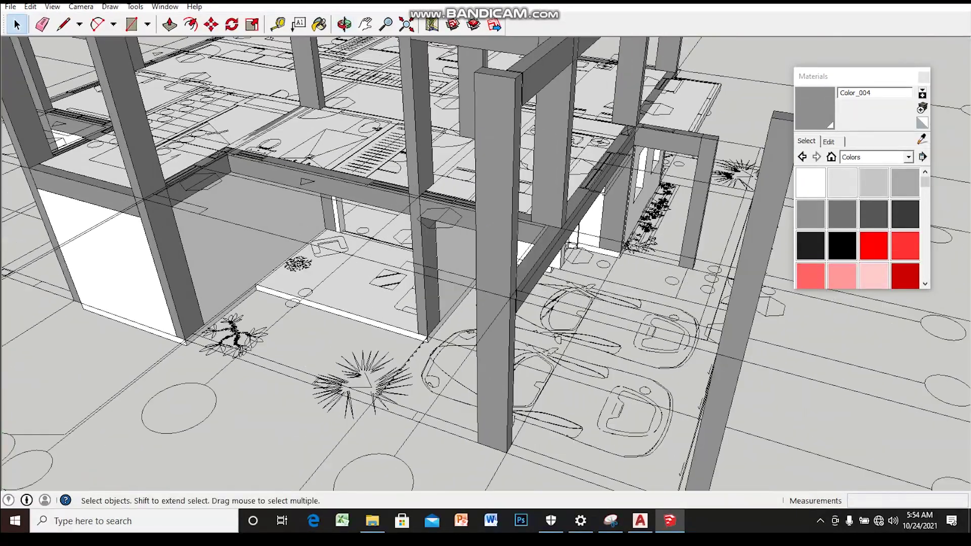
scroll(369, 233, up, 2)
- Move-copy the ground-floor beam over to the carport column
key(m)
scroll(217, 147, up, 2)
scroll(218, 147, up, 2)
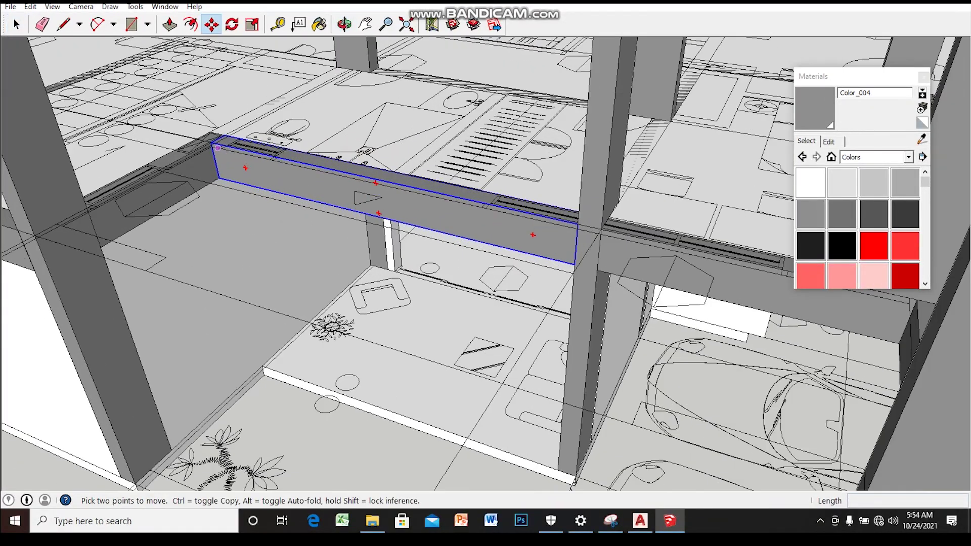
middle_drag(429, 293, 420, 303)
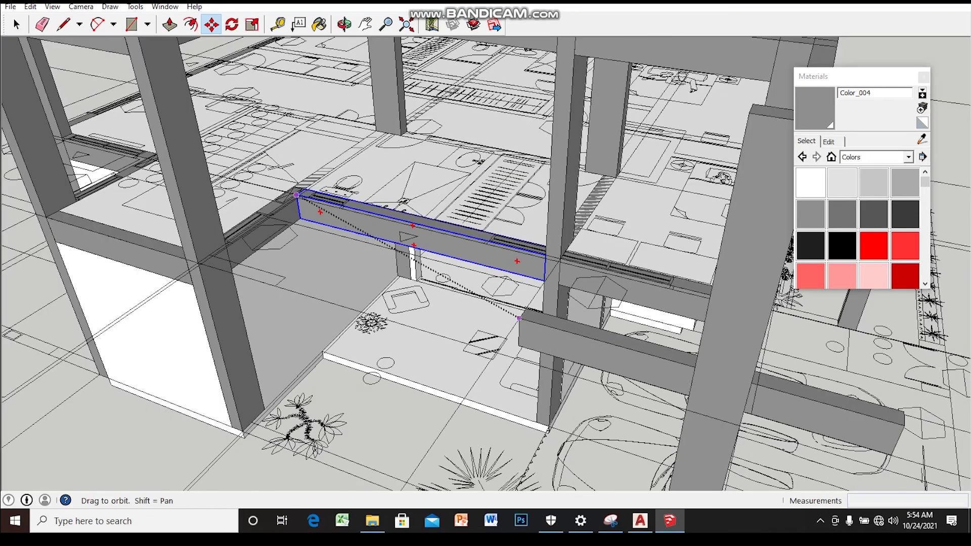
scroll(440, 302, up, 1)
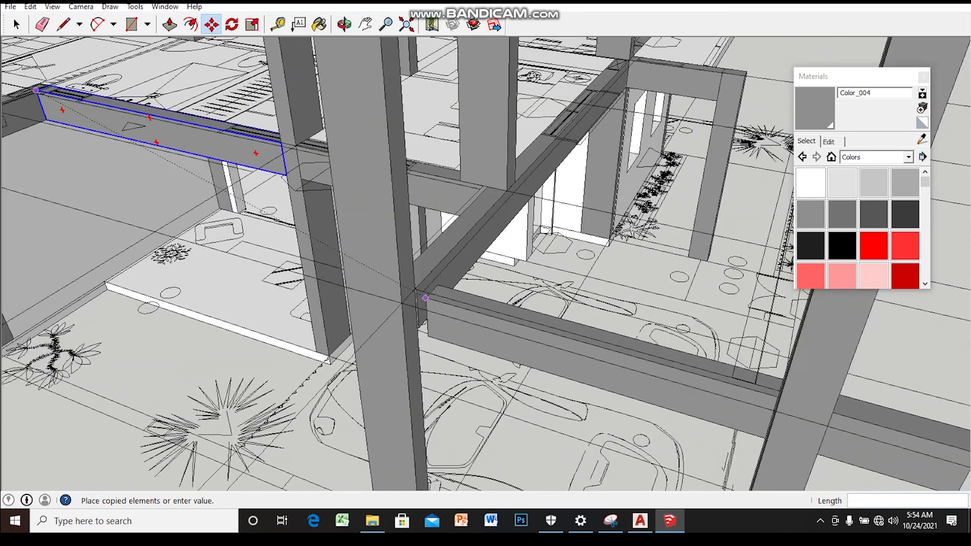
scroll(403, 305, up, 1)
middle_drag(396, 304, 373, 311)
- Shorten the copied carport beam about 1549mm so it ends at its column
key(p)
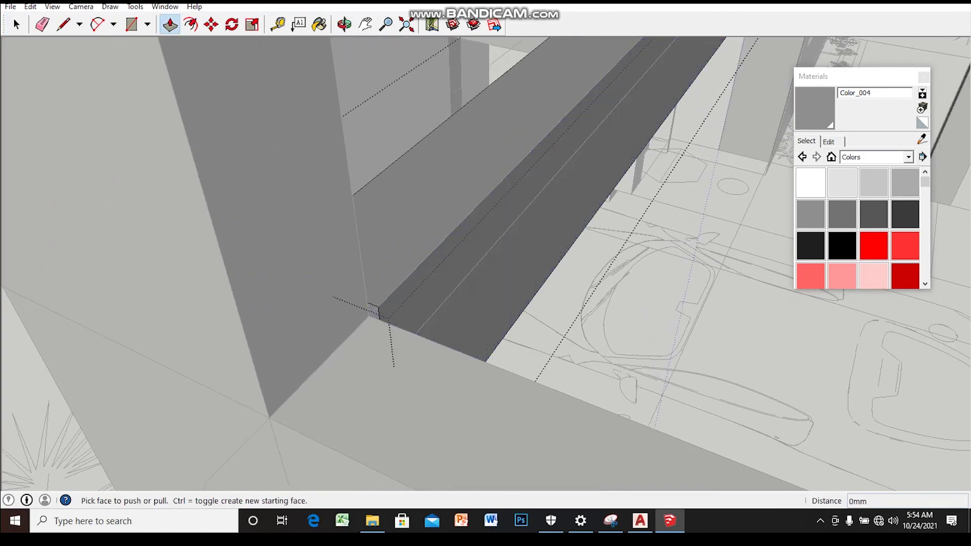
key(space)
scroll(379, 327, down, 3)
scroll(379, 328, down, 2)
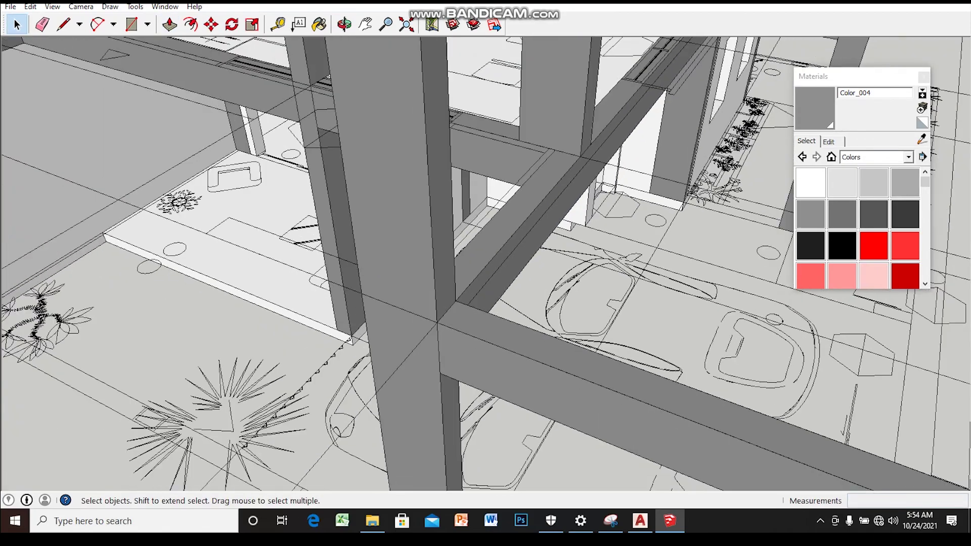
scroll(379, 328, down, 2)
scroll(379, 328, down, 2)
middle_drag(379, 328, 354, 303)
scroll(253, 177, up, 3)
scroll(253, 177, up, 3)
double_click(212, 122)
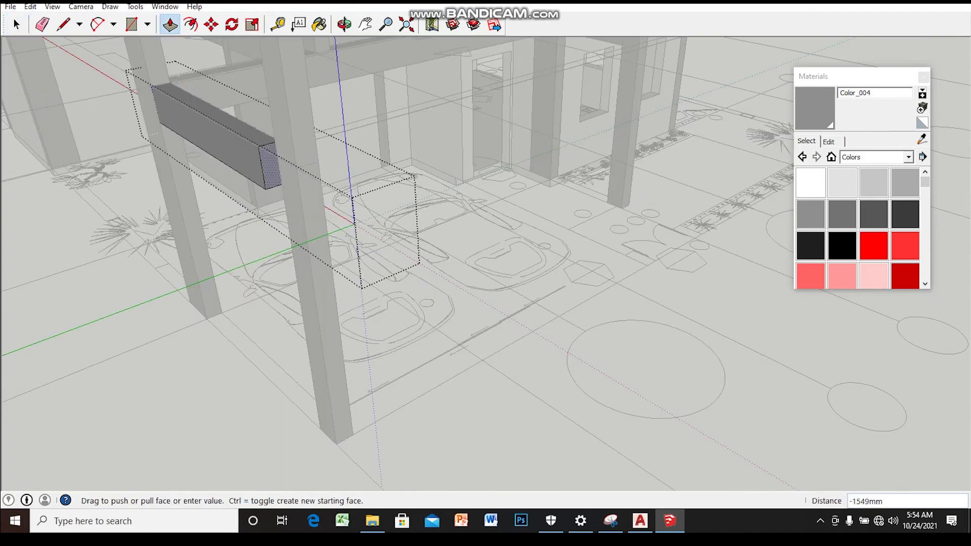
key(space)
scroll(379, 327, down, 5)
mouse_move(380, 327)
middle_down()
mouse_move(405, 298)
mouse_move(364, 253)
mouse_move(405, 293)
middle_up()
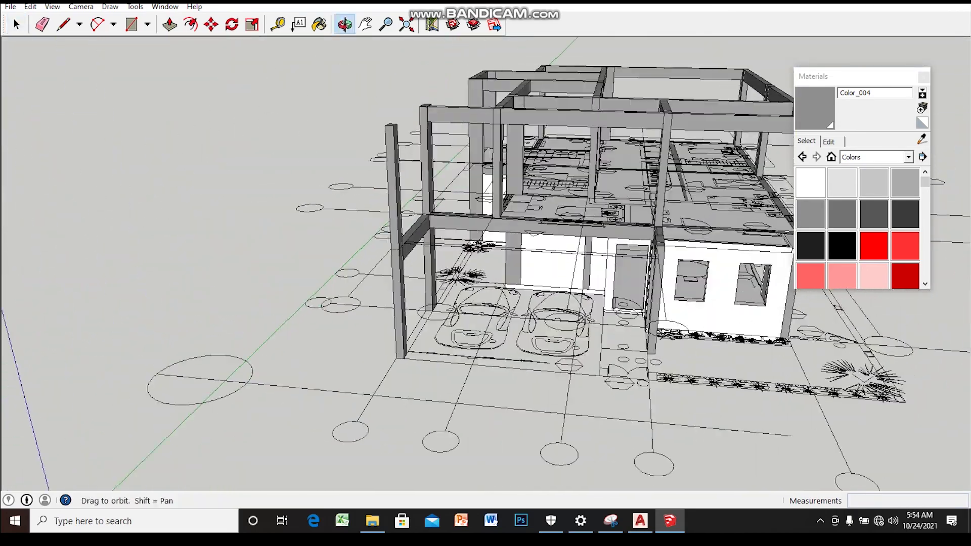
- Orbit close to the carport frame and briefly try push/pull on a beam face
middle_drag(455, 253, 465, 273)
scroll(486, 252, up, 3)
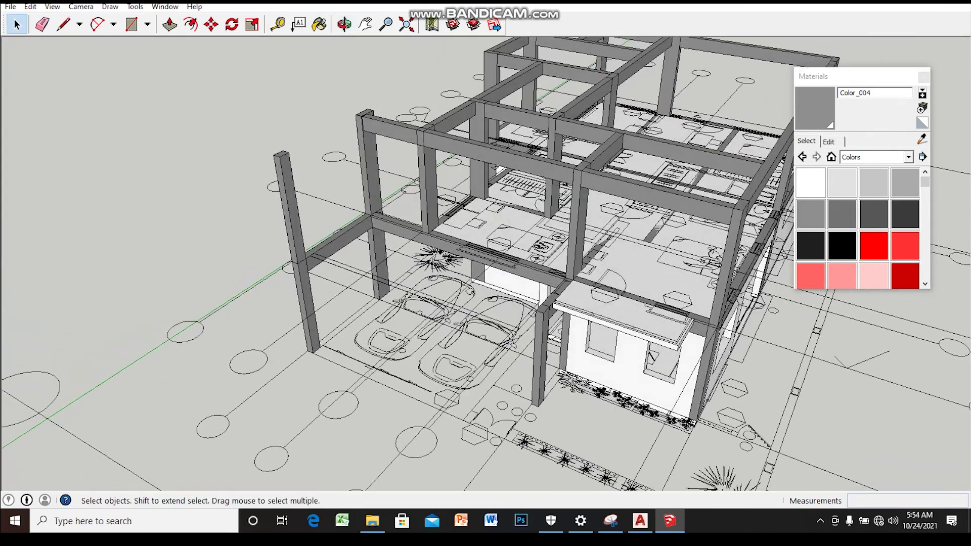
middle_drag(486, 263, 509, 233)
mouse_move(486, 264)
middle_down()
mouse_move(501, 242)
mouse_move(493, 255)
middle_up()
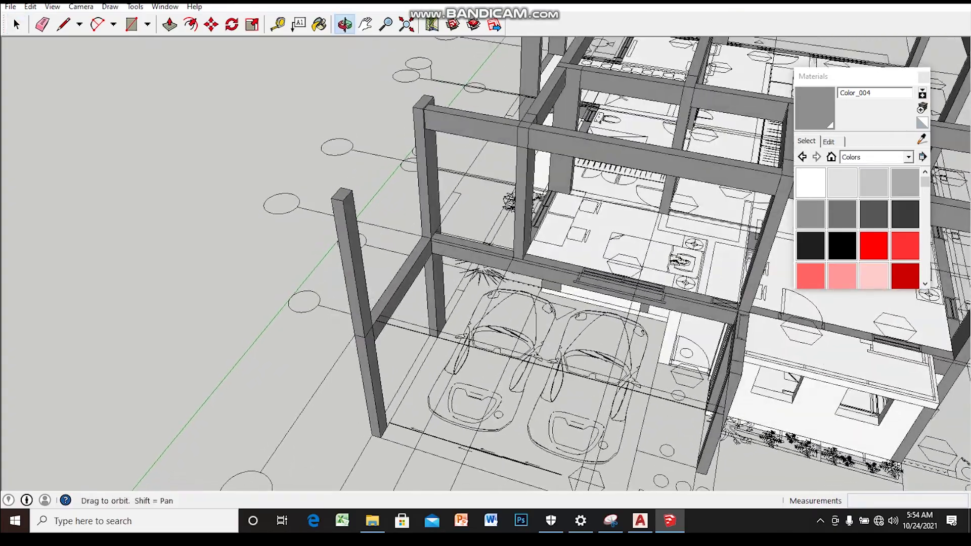
middle_drag(486, 263, 498, 245)
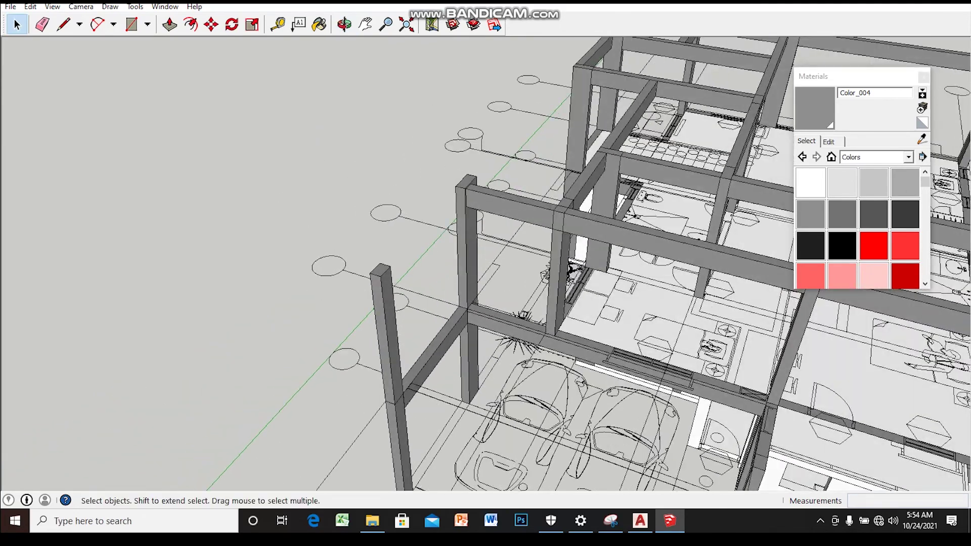
mouse_move(485, 263)
middle_down()
mouse_move(486, 212)
mouse_move(476, 223)
mouse_move(488, 265)
mouse_move(506, 243)
middle_up()
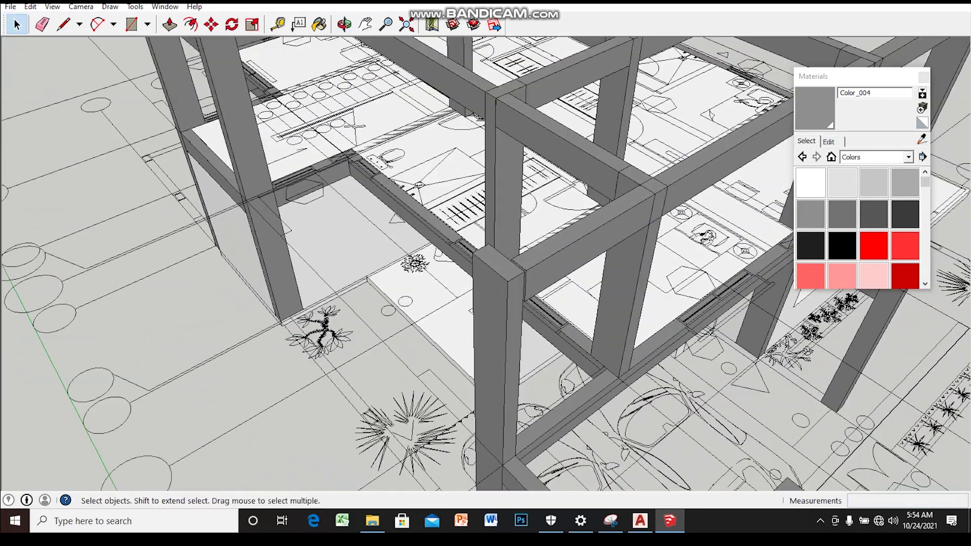
key(p)
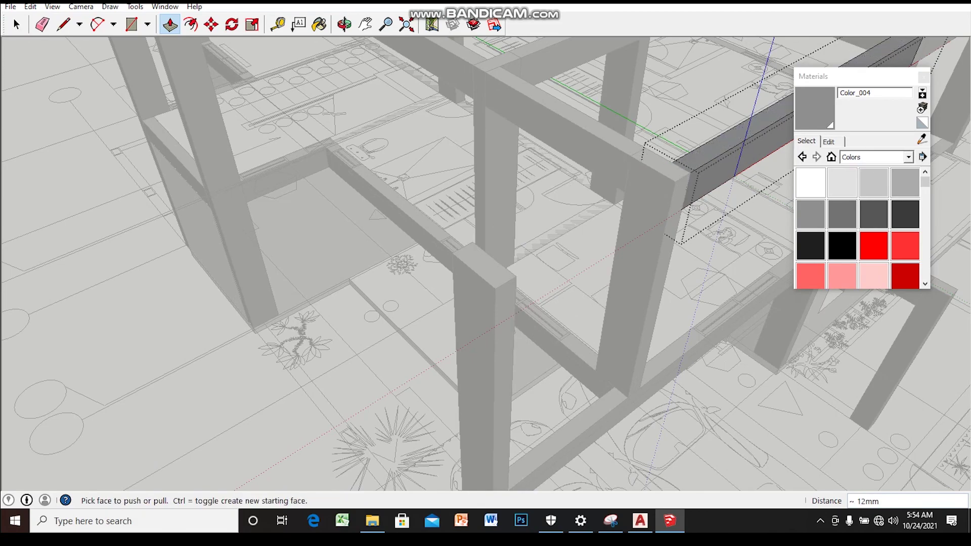
key(space)
- Orbit around the whole building and zoom back in on the carport column
scroll(486, 263, down, 5)
mouse_move(485, 263)
middle_down()
mouse_move(506, 253)
mouse_move(486, 212)
middle_up()
scroll(485, 263, down, 3)
mouse_move(486, 263)
middle_down()
mouse_move(404, 258)
mouse_move(374, 273)
mouse_move(355, 314)
mouse_move(365, 303)
middle_up()
scroll(485, 273, up, 2)
middle_drag(486, 273, 455, 248)
scroll(485, 274, up, 1)
scroll(485, 273, up, 2)
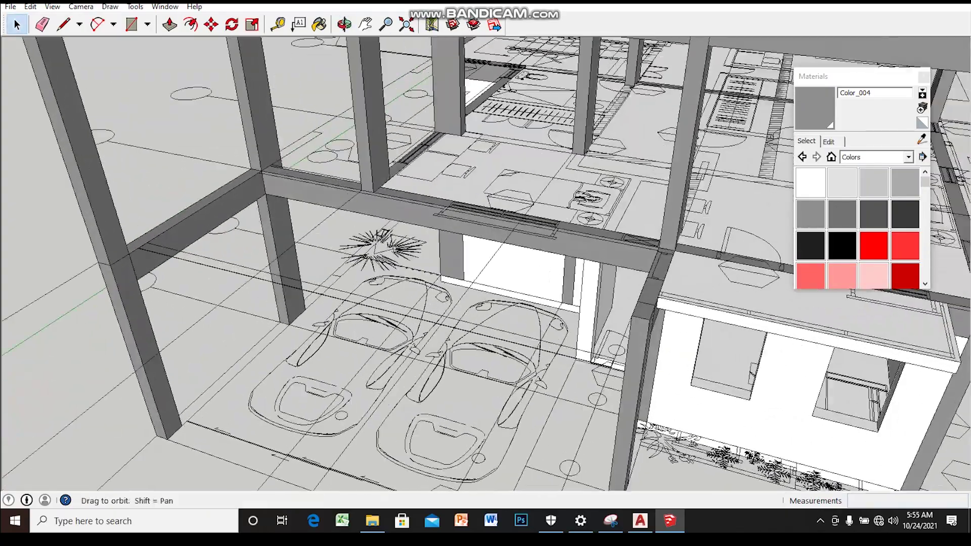
scroll(486, 273, up, 1)
middle_drag(455, 247, 435, 238)
scroll(486, 273, up, 2)
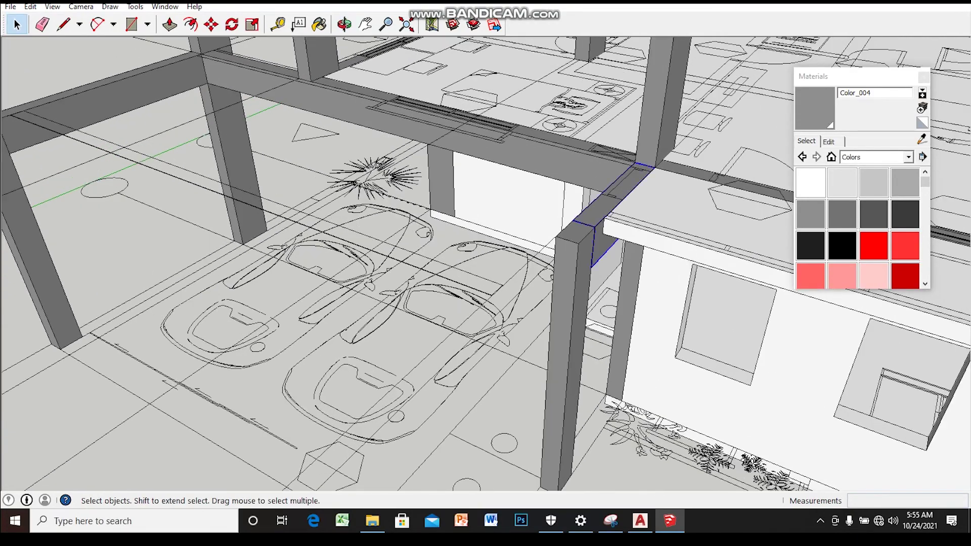
- Ctrl-move a copy of the beam to sit beside the carport column
key(m)
scroll(637, 162, up, 2)
key(ctrl)
click(641, 154)
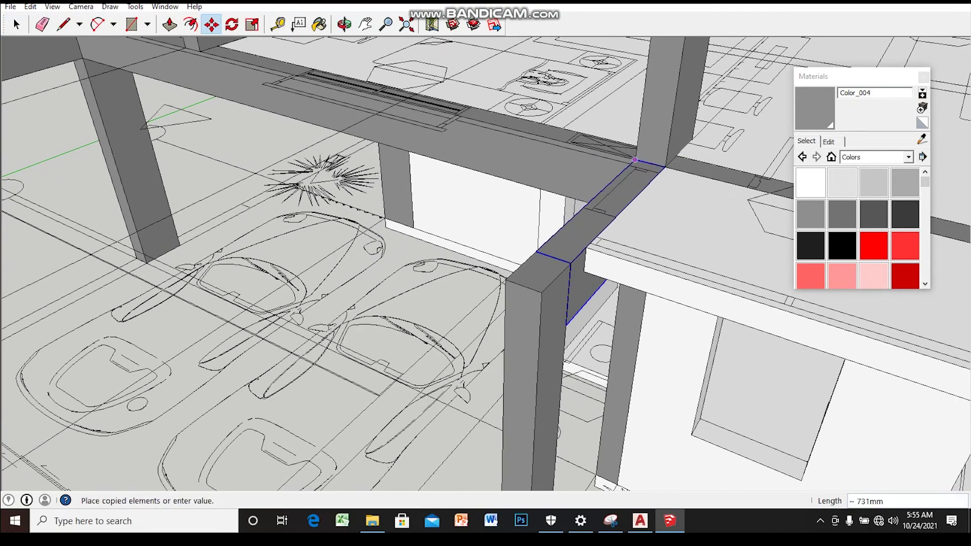
click(505, 279)
key(space)
middle_drag(505, 279, 456, 283)
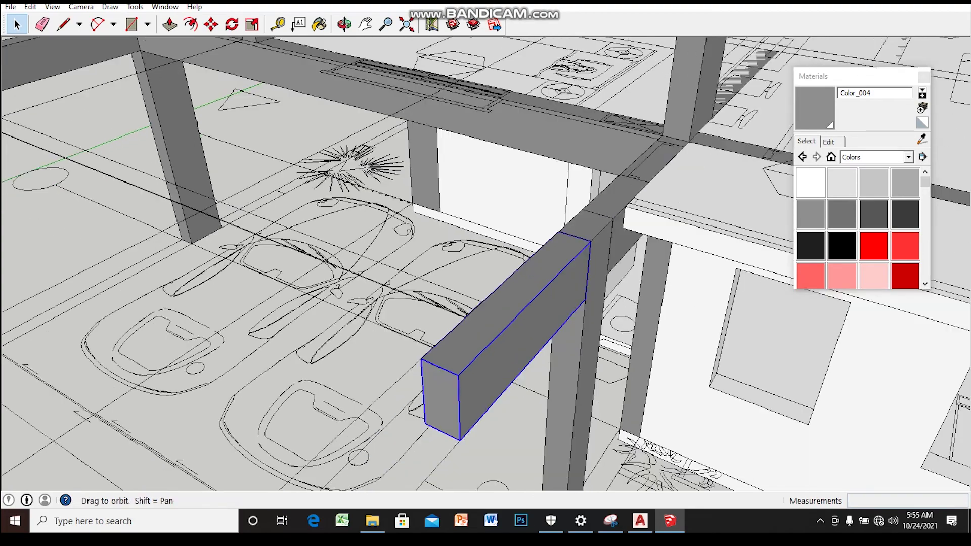
scroll(536, 313, up, 3)
- Push the copied beam's front face back 297mm and review the carport beams
key(p)
drag(472, 377, 510, 339)
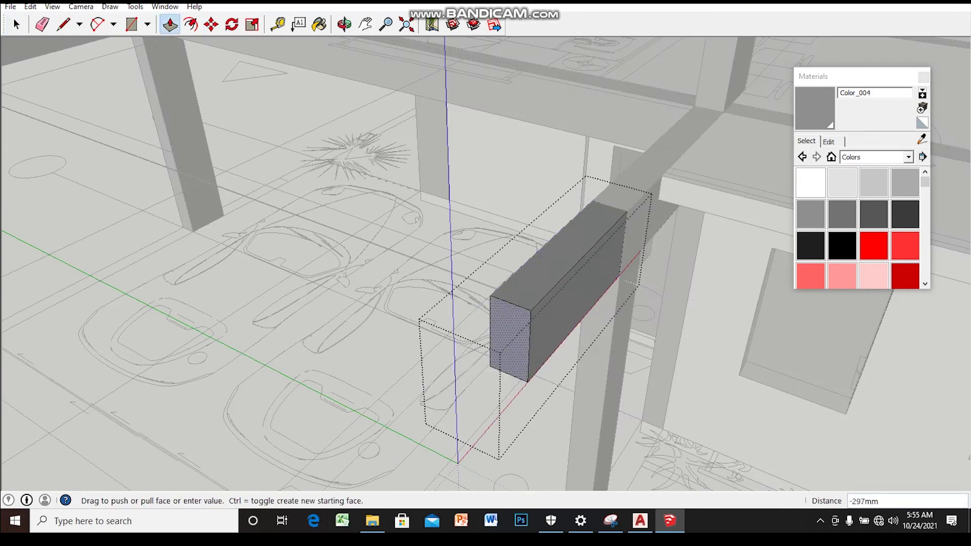
mouse_move(506, 304)
middle_down()
mouse_move(455, 283)
mouse_move(506, 253)
mouse_move(501, 269)
mouse_move(536, 253)
middle_up()
key(space)
scroll(506, 283, up, 2)
mouse_move(486, 274)
middle_down()
mouse_move(531, 255)
mouse_move(465, 276)
middle_up()
scroll(557, 303, up, 2)
scroll(557, 303, up, 2)
scroll(405, 167, up, 2)
- Draw a closed rectangle face on the beam edge with the Line tool
key(l)
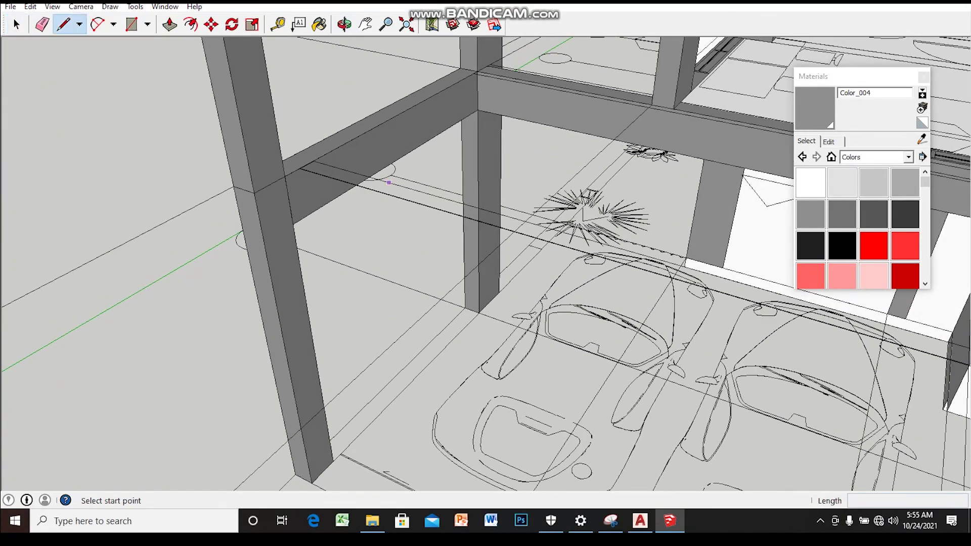
scroll(289, 170, up, 2)
scroll(288, 169, up, 2)
scroll(289, 169, up, 2)
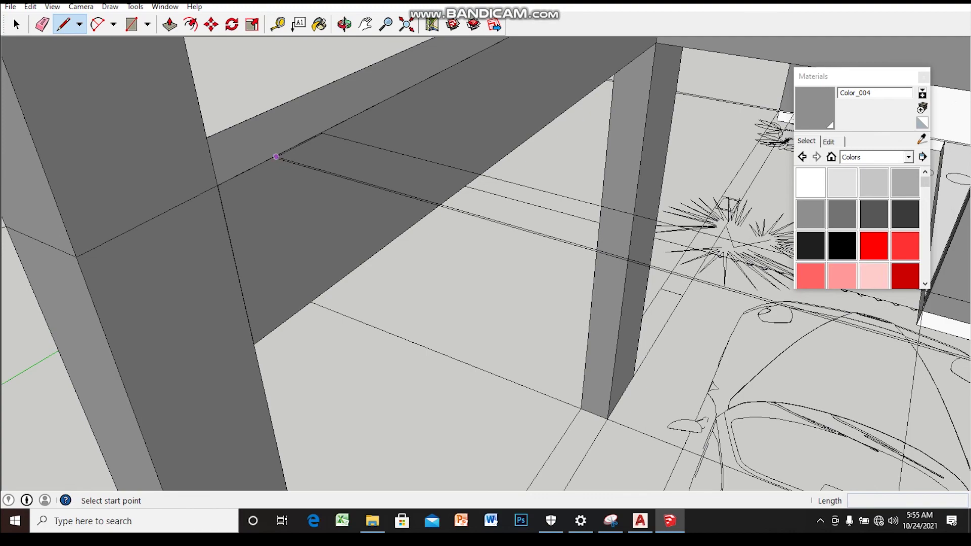
scroll(276, 156, up, 1)
scroll(276, 157, up, 2)
scroll(332, 231, up, 1)
mouse_move(332, 231)
middle_down()
mouse_move(339, 250)
mouse_move(303, 93)
mouse_move(303, 129)
middle_up()
scroll(303, 93, up, 2)
click(303, 102)
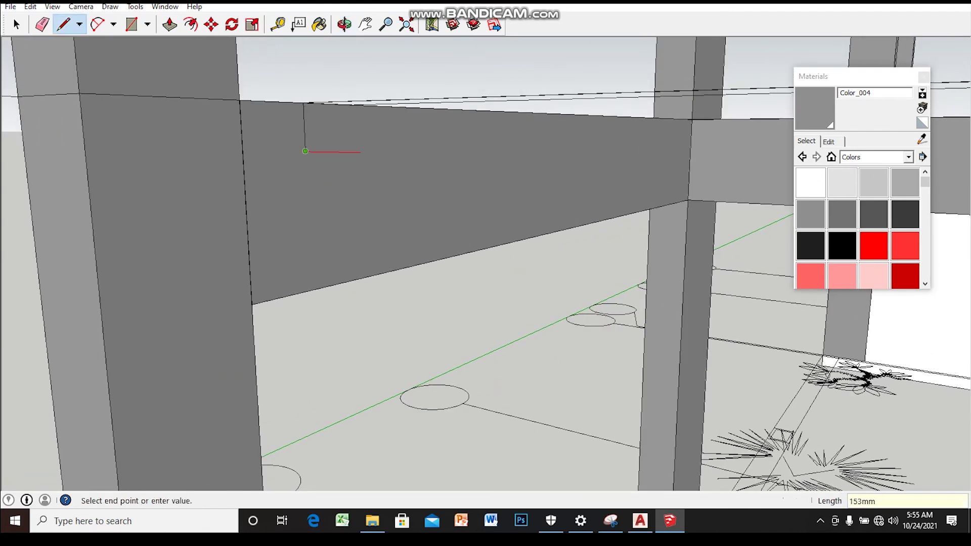
middle_drag(368, 152, 420, 152)
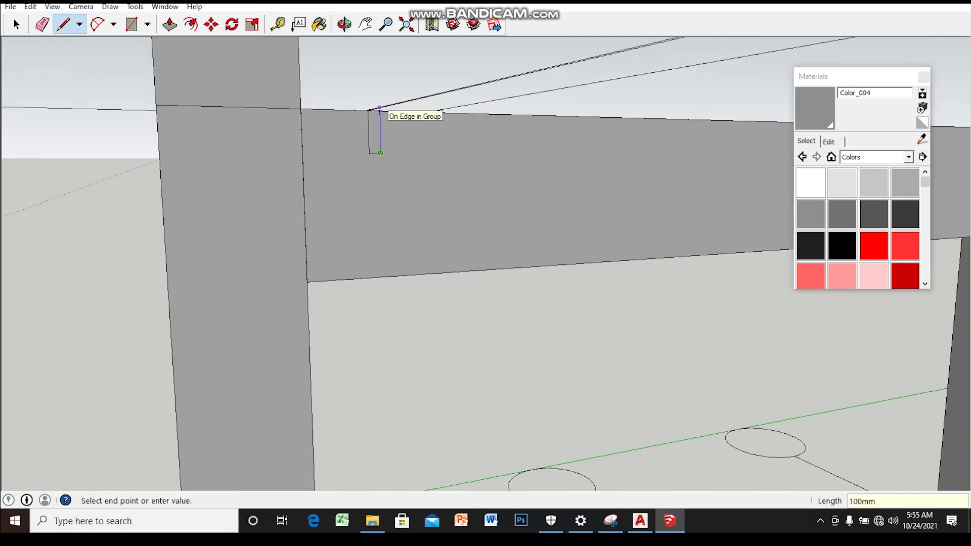
scroll(381, 152, up, 2)
key(Escape)
scroll(365, 103, up, 2)
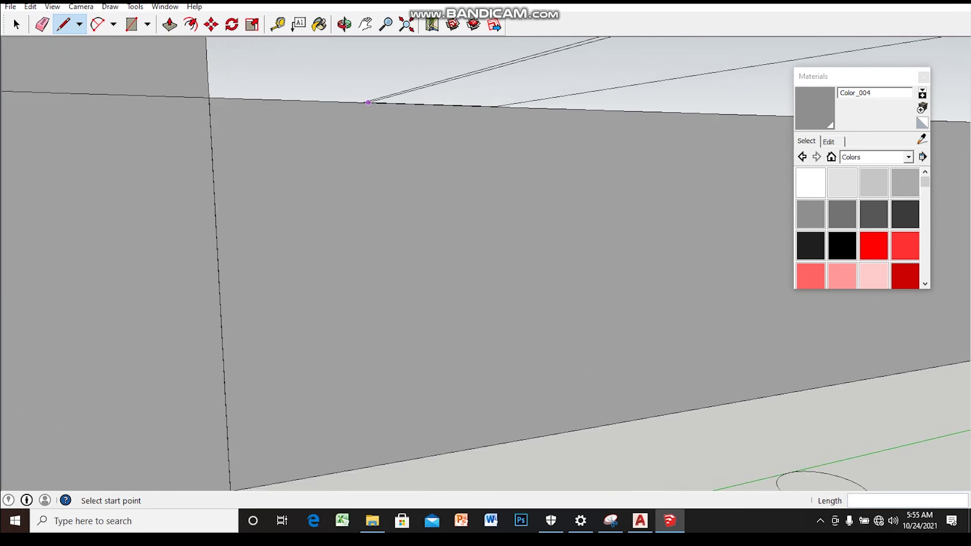
middle_drag(368, 102, 370, 100)
scroll(370, 100, up, 1)
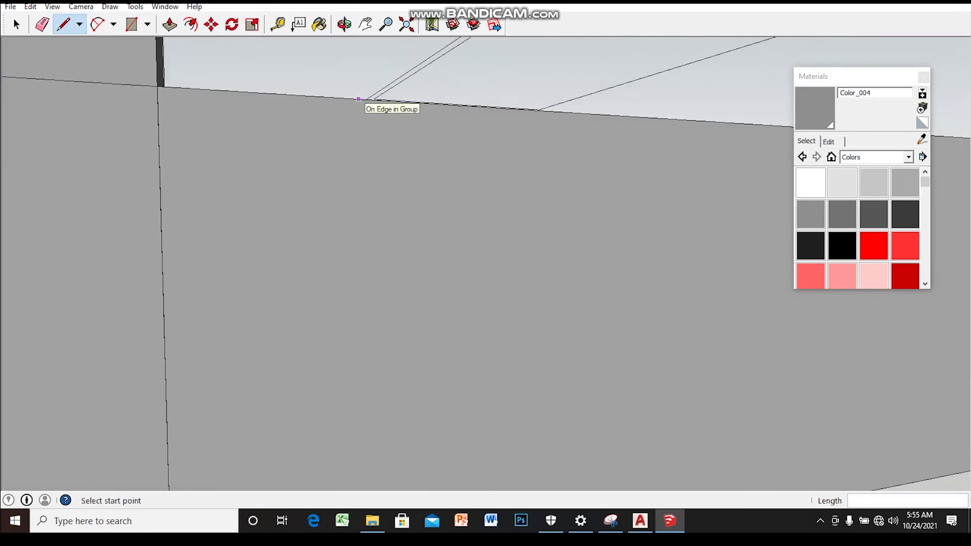
middle_drag(373, 99, 369, 105)
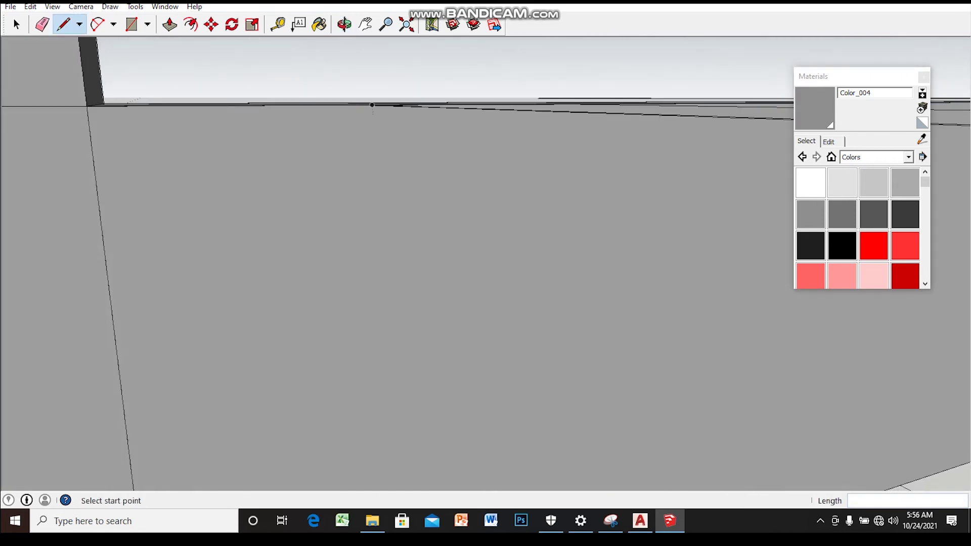
scroll(368, 108, up, 1)
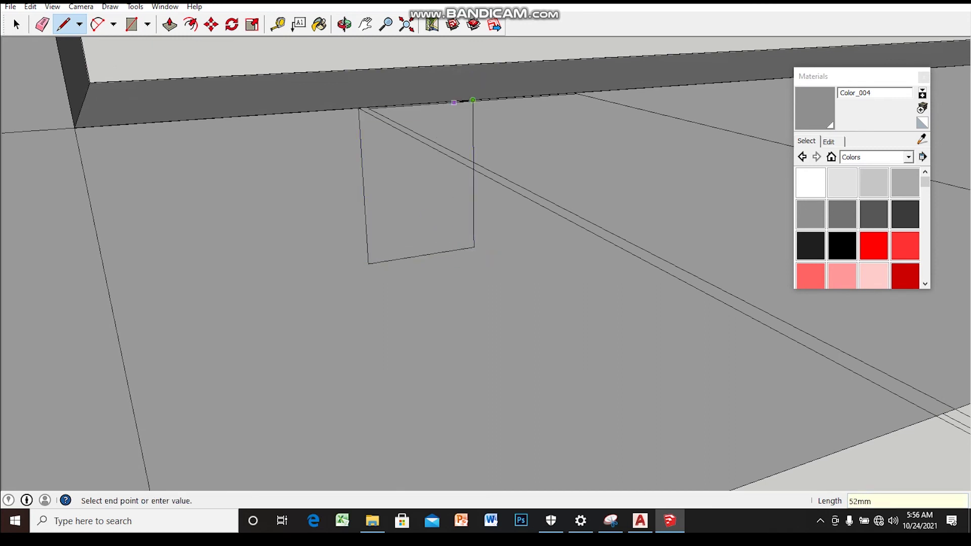
click(358, 108)
- Make the new rectangle face and its edges into a group
key(space)
double_click(443, 248)
right_click(443, 248)
click(472, 321)
- Extrude the grouped face across the carport into a long beam reaching the far beam
scroll(428, 276, down, 2)
scroll(428, 277, down, 3)
click(426, 250)
click(530, 326)
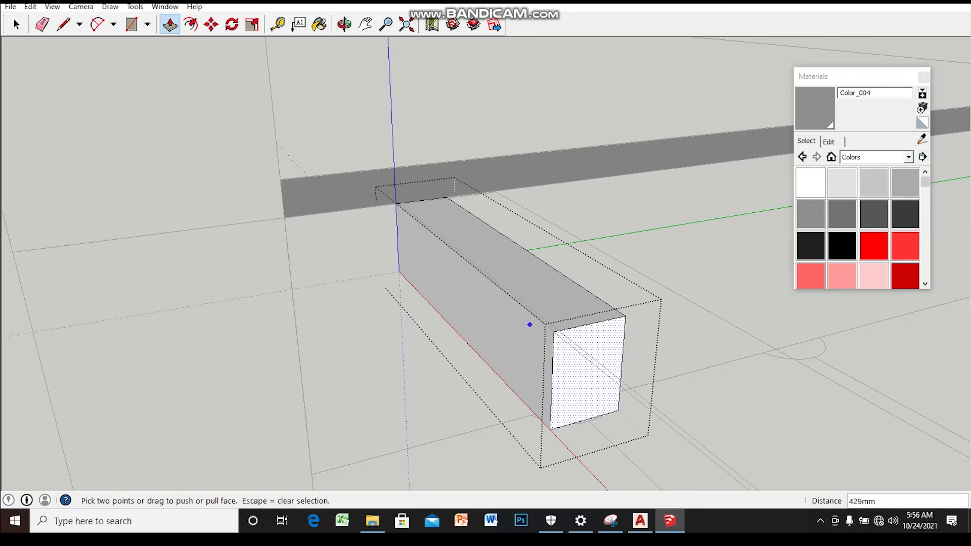
scroll(529, 325, down, 3)
scroll(500, 306, down, 1)
scroll(516, 321, down, 3)
scroll(507, 314, down, 2)
mouse_move(505, 317)
shift+middle_down()
mouse_move(481, 258)
mouse_move(438, 217)
shift+middle_up()
click(618, 347)
middle_drag(617, 347, 480, 251)
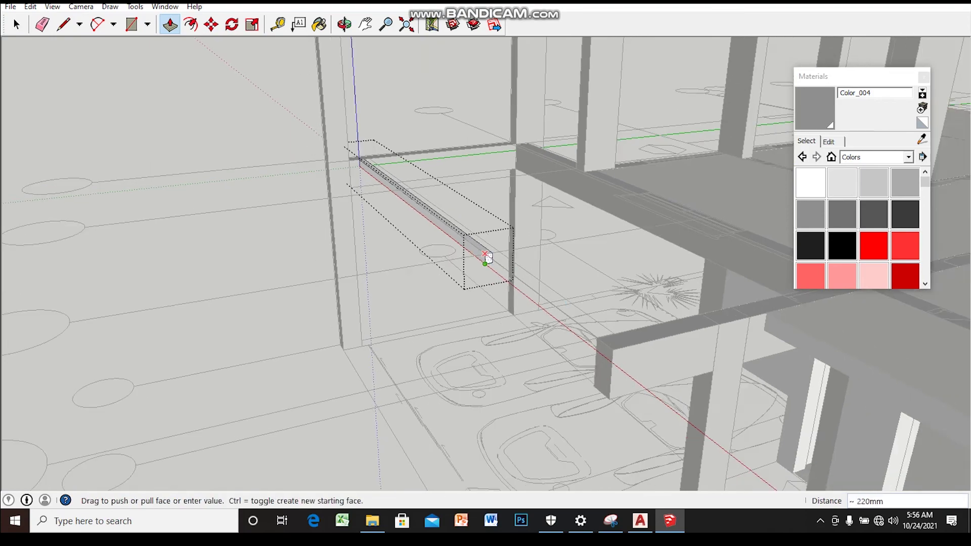
click(596, 350)
mouse_move(597, 349)
middle_down()
mouse_move(689, 304)
mouse_move(600, 329)
middle_up()
scroll(551, 298, up, 3)
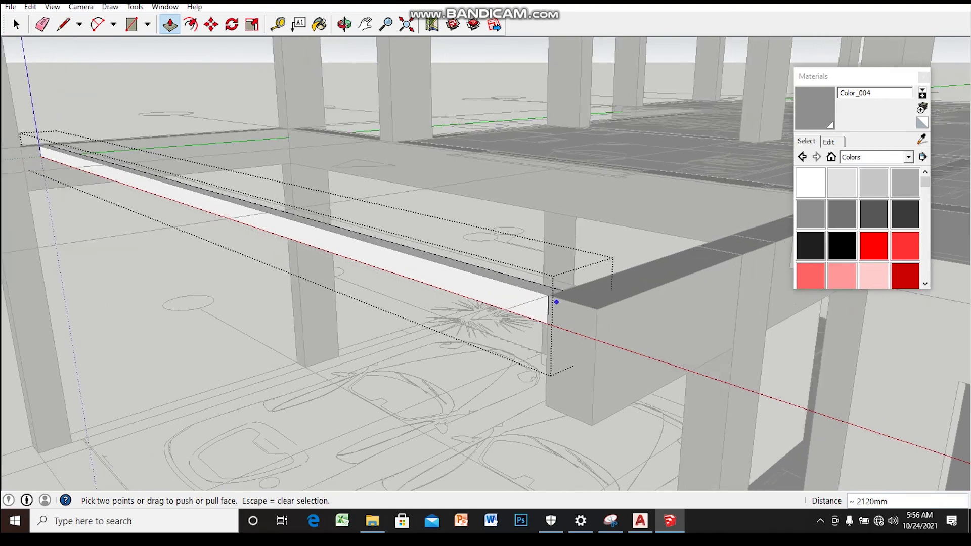
scroll(551, 298, up, 3)
scroll(552, 298, up, 2)
- Raise the bottom face of the beam-end box to make it shallower
key(space)
click(582, 354)
middle_drag(582, 355, 536, 253)
key(p)
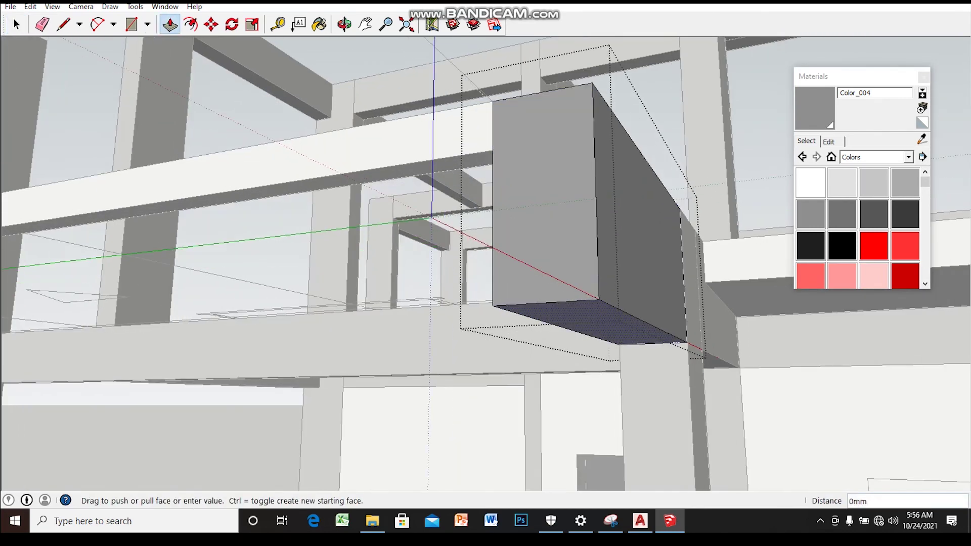
drag(587, 319, 536, 157)
middle_drag(456, 253, 607, 238)
drag(607, 238, 582, 241)
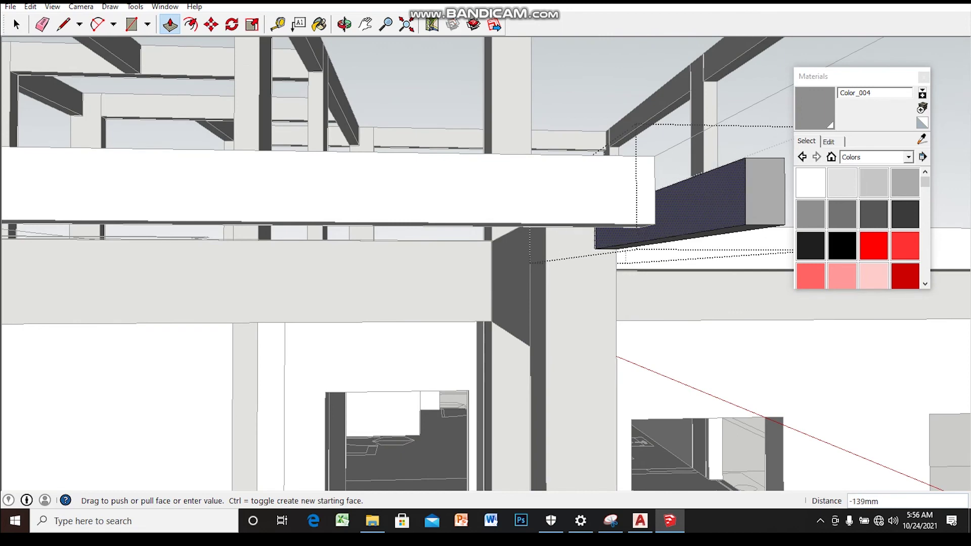
middle_drag(607, 233, 724, 207)
- Measure from the box's top corner, then push back its front face
key(t)
click(768, 171)
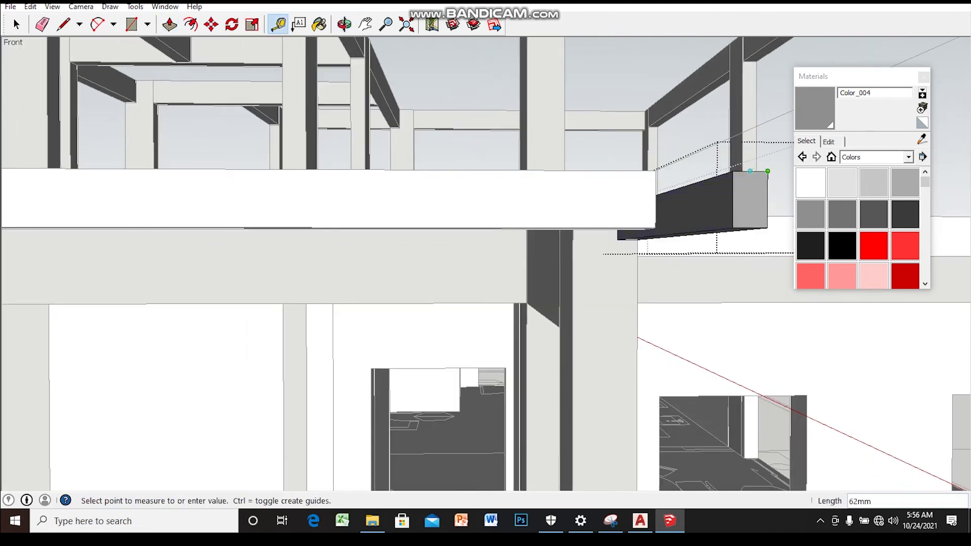
key(space)
middle_drag(708, 213, 698, 215)
click(685, 210)
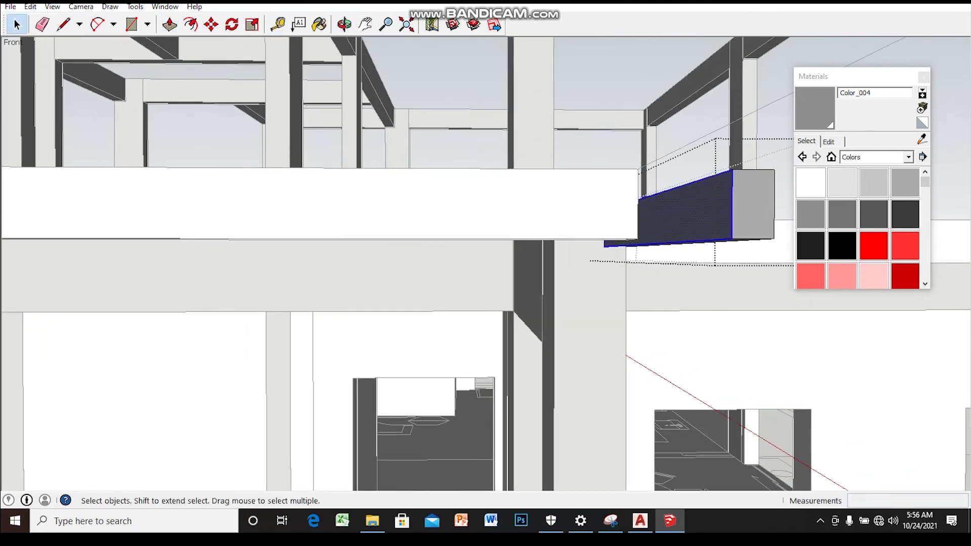
click(718, 211)
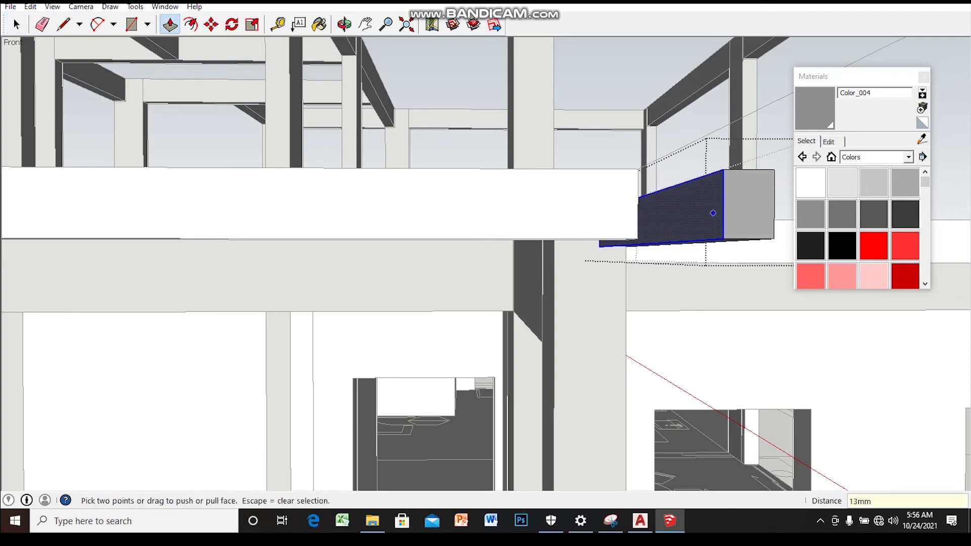
click(713, 213)
key(space)
mouse_move(713, 213)
middle_down()
mouse_move(658, 151)
mouse_move(607, 127)
middle_up()
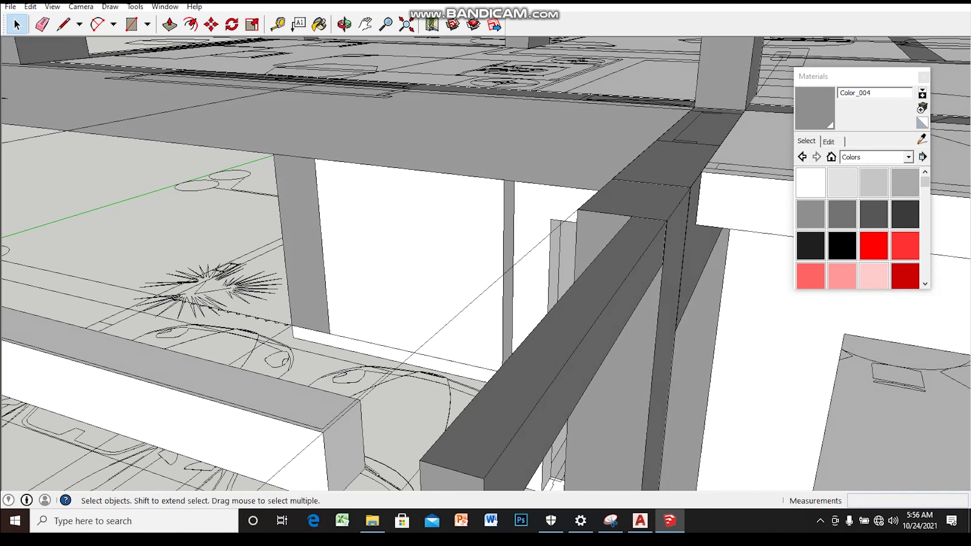
- Extend the thin beam along the carport edge to the column
key(m)
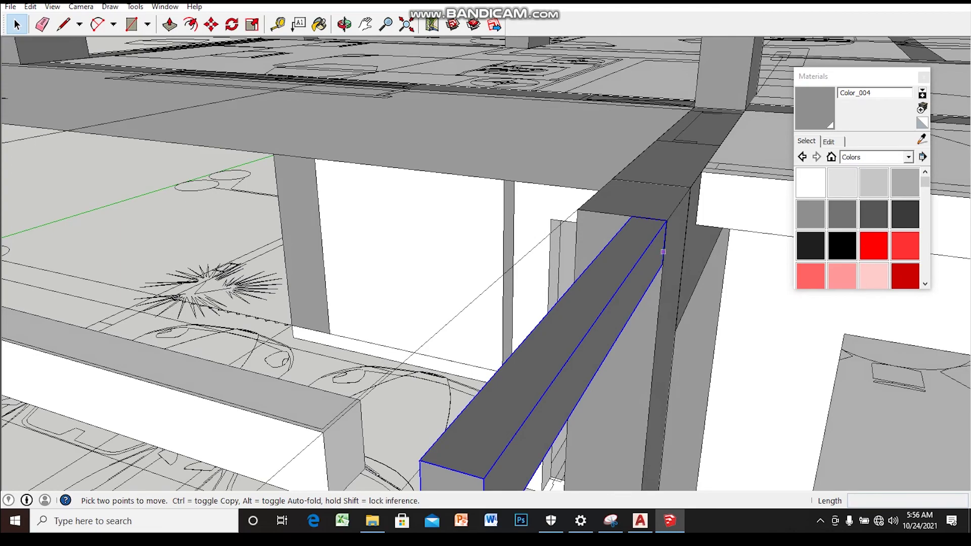
middle_drag(657, 218, 557, 263)
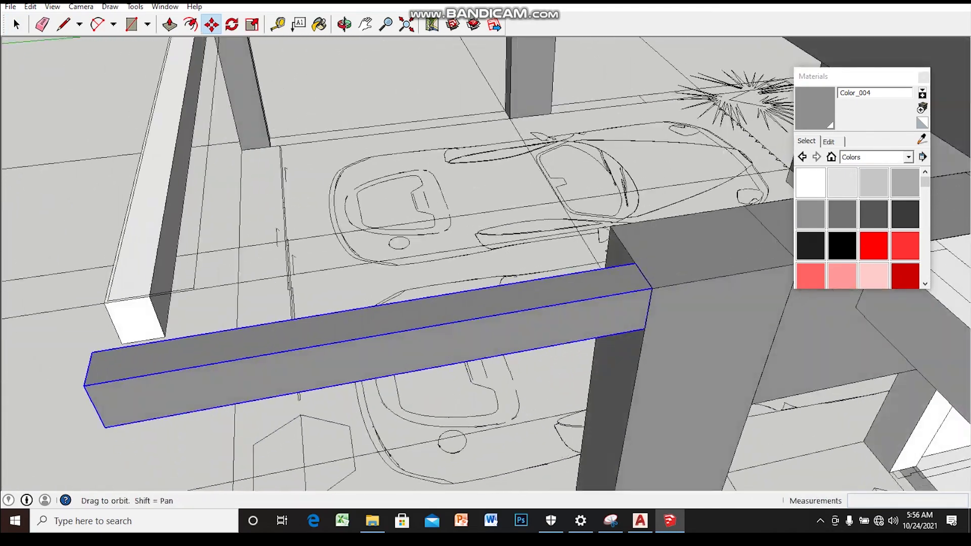
middle_drag(628, 263, 635, 279)
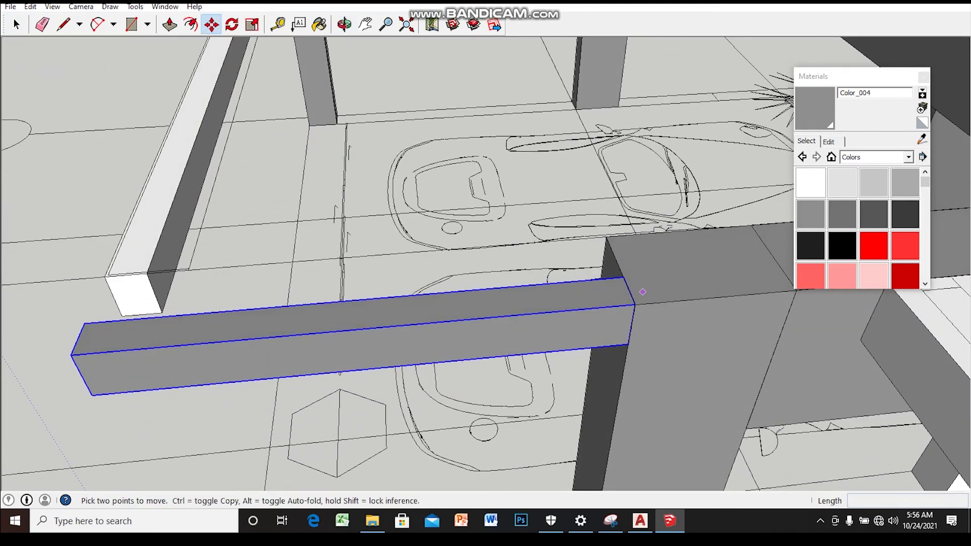
key(space)
middle_drag(461, 301, 506, 303)
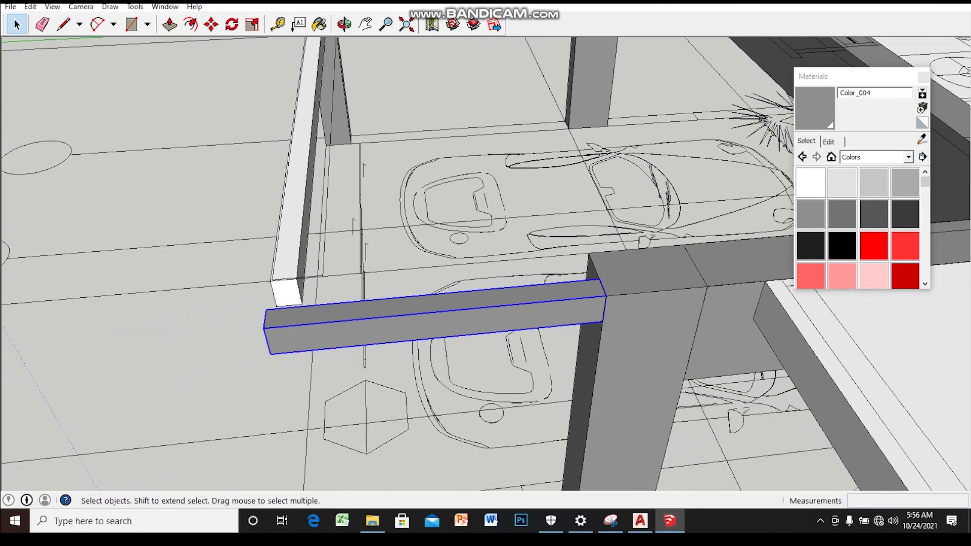
key(p)
click(309, 344)
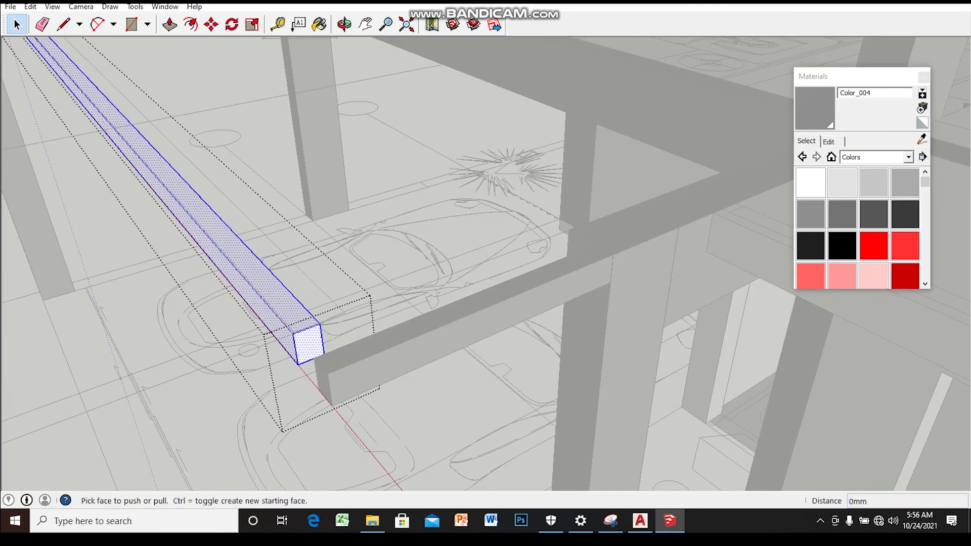
click(338, 348)
key(space)
mouse_move(338, 349)
middle_down()
mouse_move(456, 304)
mouse_move(425, 276)
mouse_move(430, 253)
middle_up()
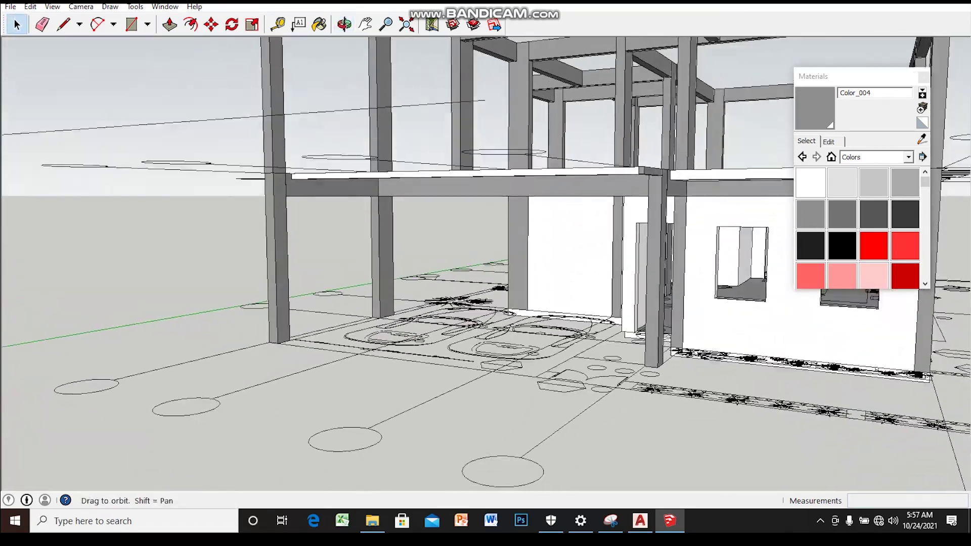
- Orbit around the column to check where the thin beam meets it
mouse_move(430, 253)
middle_down()
mouse_move(438, 222)
mouse_move(438, 243)
mouse_move(323, 243)
mouse_move(167, 218)
middle_up()
middle_drag(12, 255, 13, 256)
middle_drag(486, 263, 463, 269)
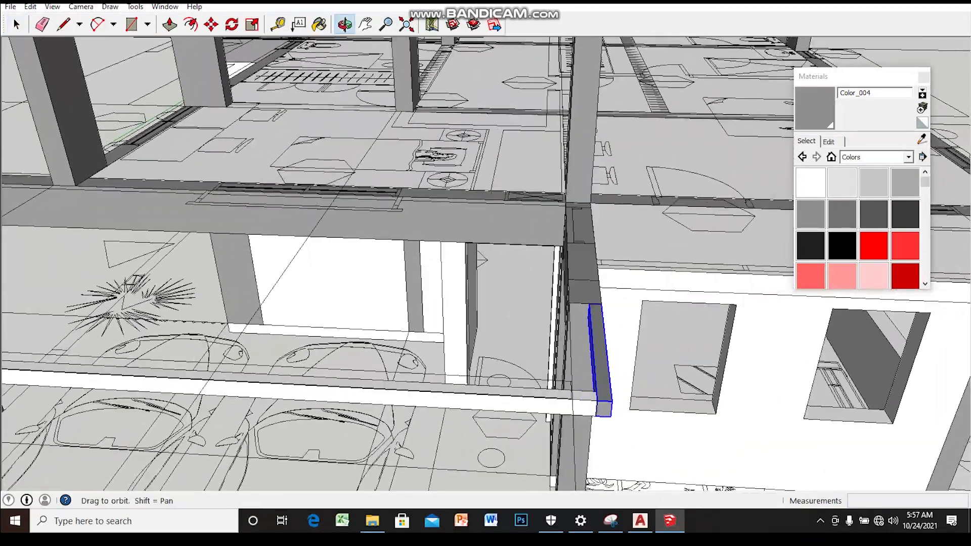
middle_drag(13, 256, 13, 255)
middle_drag(485, 263, 456, 268)
middle_drag(20, 255, 28, 256)
mouse_move(485, 263)
middle_down()
mouse_move(435, 269)
mouse_move(423, 248)
middle_up()
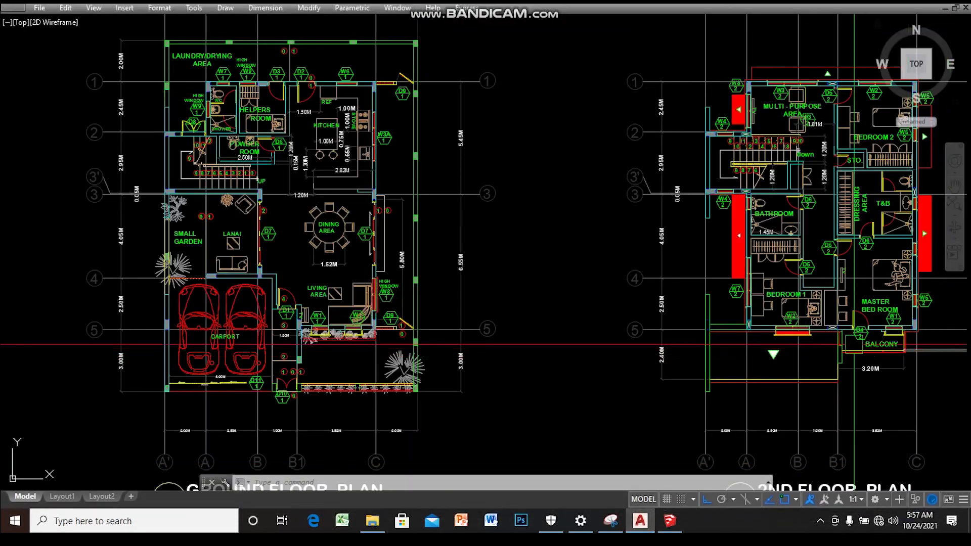
- Zoom and pan AutoCAD's 2nd floor plan to Bedroom 1, the master bedroom and balcony
scroll(860, 349, up, 4)
scroll(814, 344, down, 5)
middle_drag(749, 329, 666, 317)
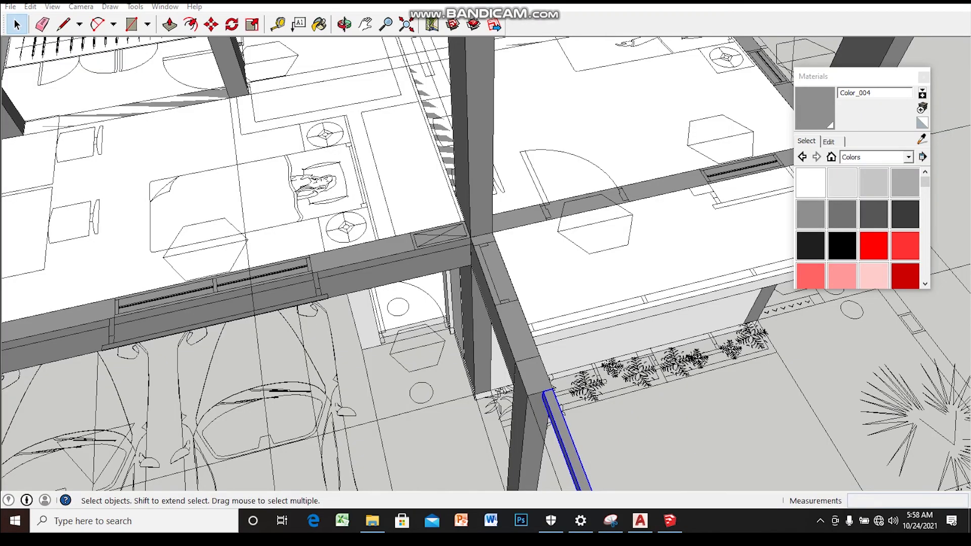
- Zoom out and orbit to look down on the carport beams from above
scroll(661, 198, down, 2)
scroll(660, 199, down, 2)
middle_drag(661, 199, 625, 222)
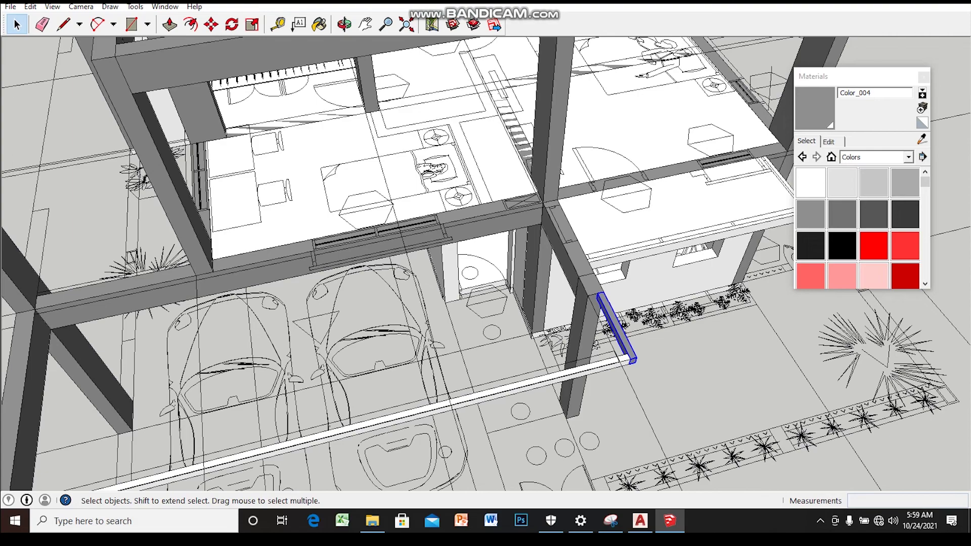
- Orbit and zoom around the house to a frontal view over the carport
scroll(617, 253, down, 3)
scroll(617, 253, down, 3)
middle_drag(556, 253, 505, 263)
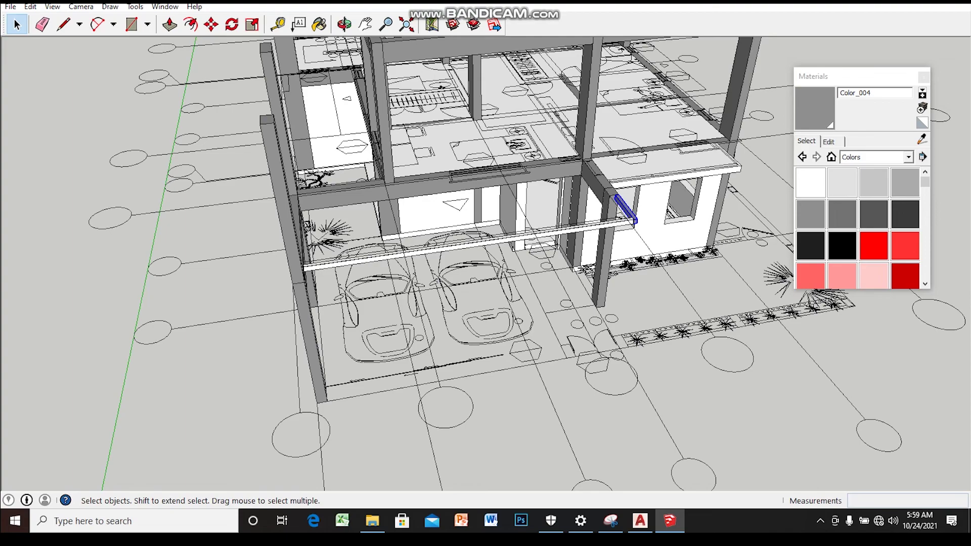
scroll(486, 253, down, 2)
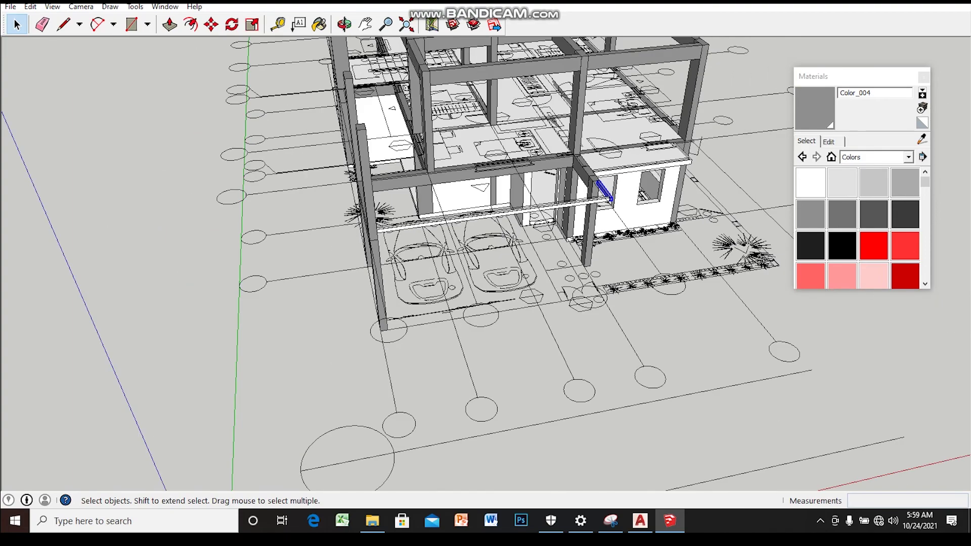
scroll(571, 182, up, 2)
scroll(572, 182, up, 2)
scroll(571, 182, up, 2)
middle_drag(572, 183, 572, 212)
mouse_move(630, 197)
middle_down()
mouse_move(481, 182)
mouse_move(470, 169)
mouse_move(607, 191)
mouse_move(574, 201)
middle_up()
scroll(471, 172, up, 2)
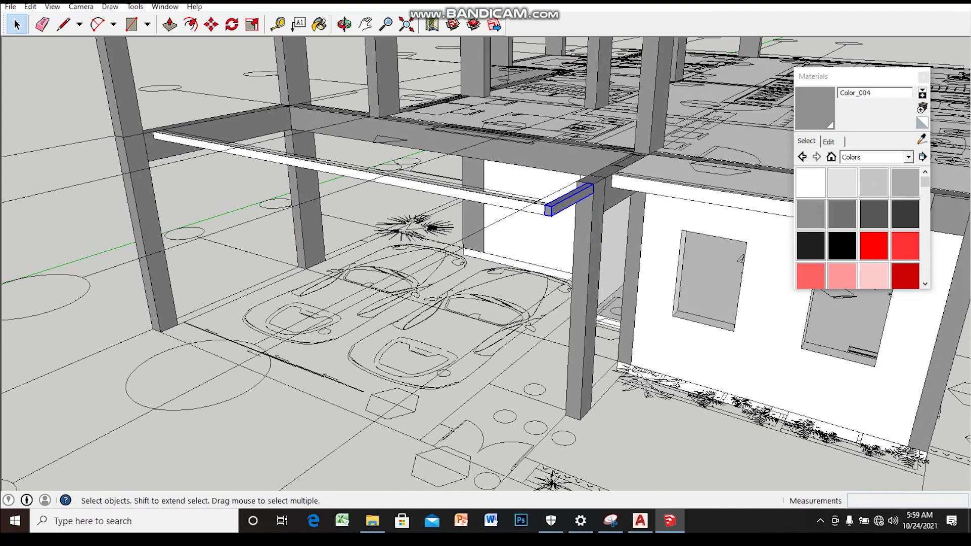
scroll(567, 203, down, 3)
scroll(557, 200, down, 3)
mouse_move(557, 200)
middle_down()
mouse_move(628, 162)
mouse_move(658, 115)
middle_up()
middle_drag(486, 203, 489, 195)
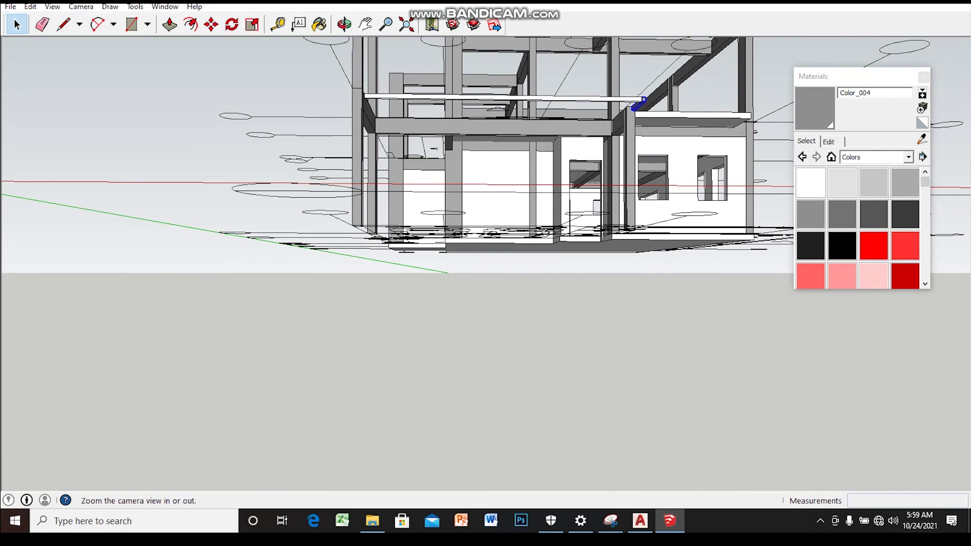
middle_drag(639, 104, 601, 164)
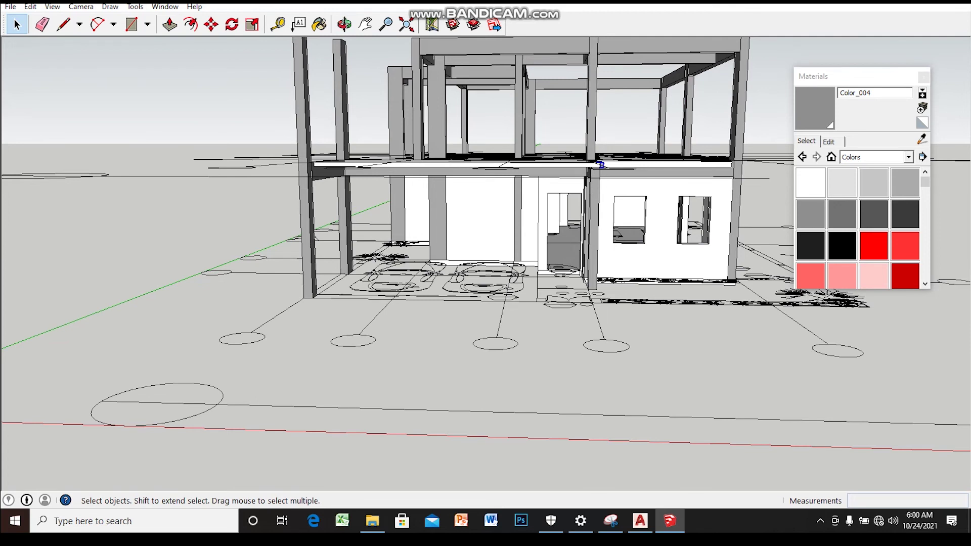
- Look down on the building, then turn the view toward the right-side block
middle_drag(506, 253, 506, 314)
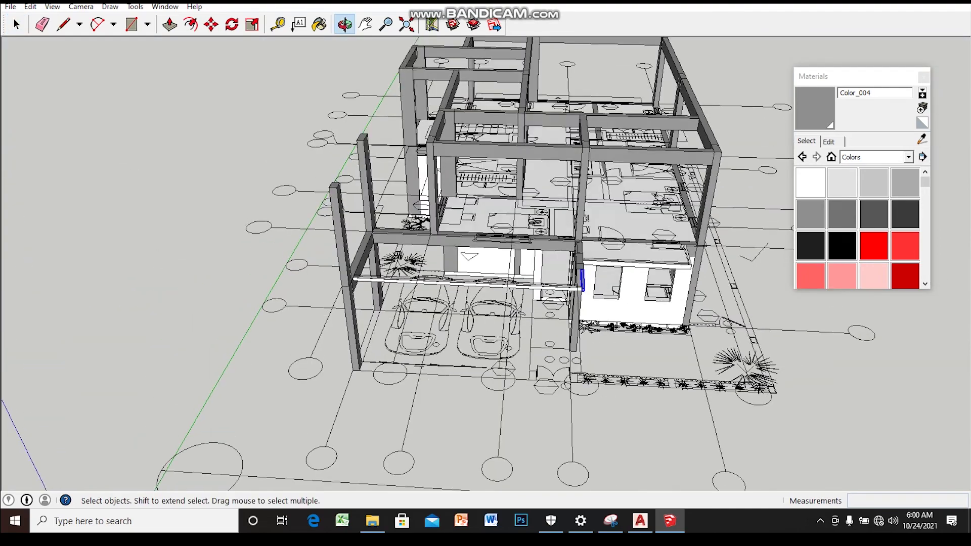
scroll(526, 304, up, 3)
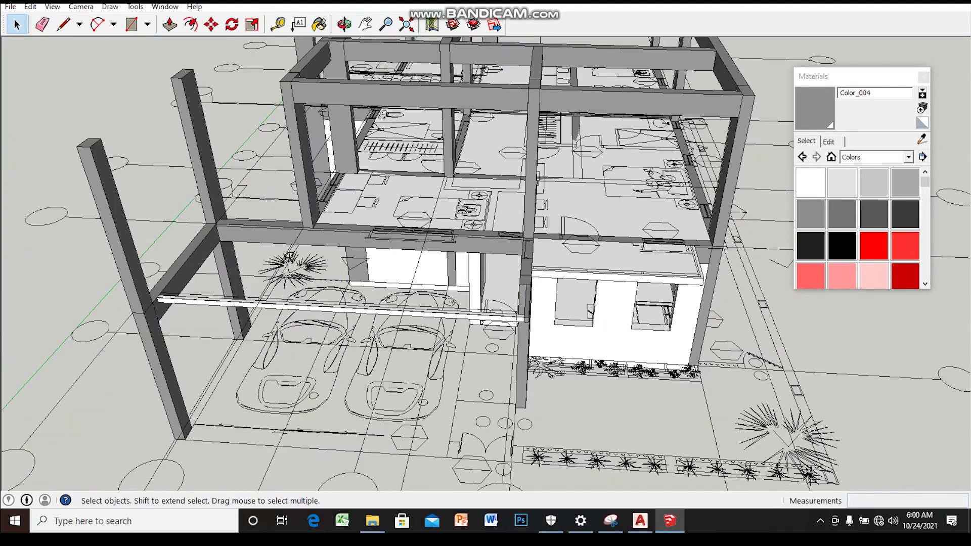
scroll(485, 263, up, 3)
middle_drag(486, 263, 486, 202)
scroll(486, 263, up, 2)
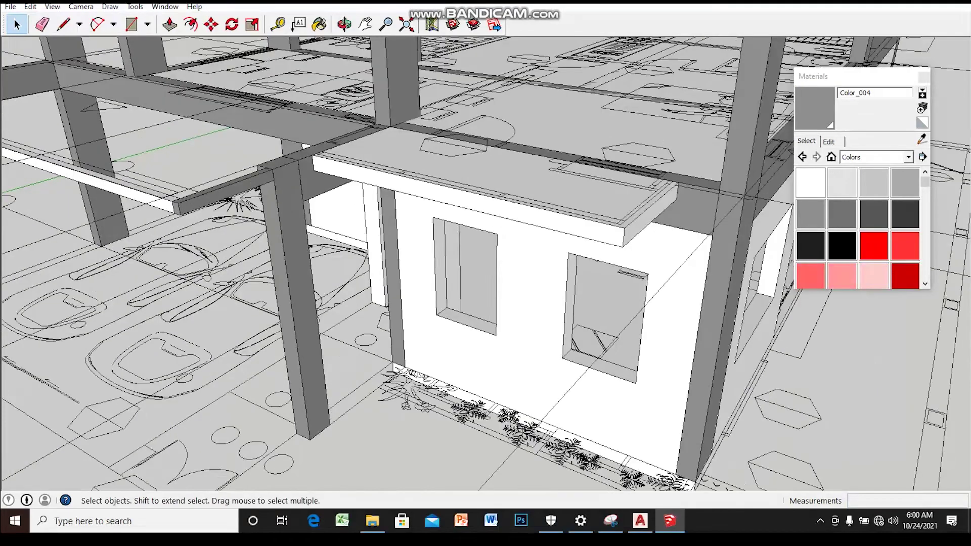
scroll(486, 263, up, 3)
scroll(485, 263, up, 3)
scroll(486, 263, down, 2)
mouse_move(485, 263)
middle_down()
mouse_move(435, 258)
mouse_move(471, 253)
mouse_move(455, 260)
middle_up()
scroll(485, 263, down, 3)
scroll(486, 263, down, 2)
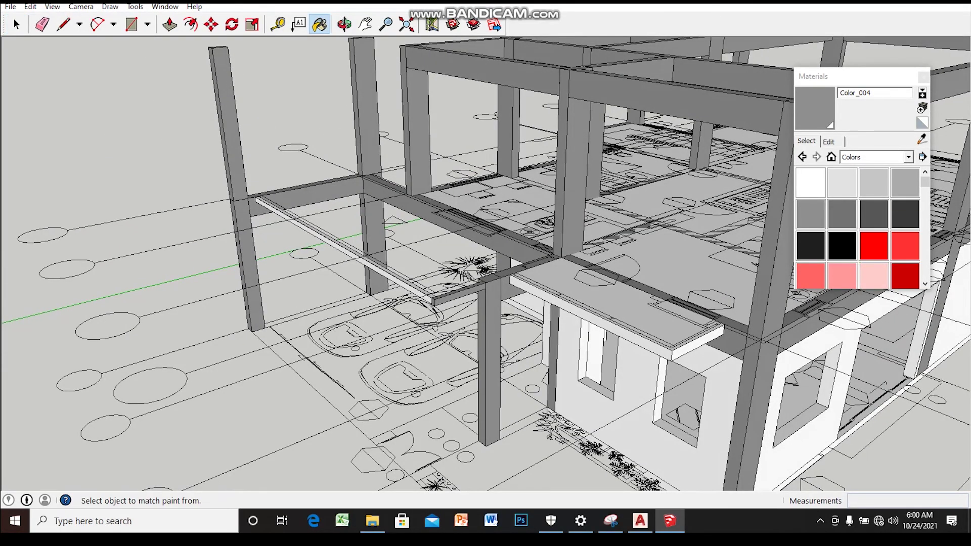
scroll(906, 228, down, 2)
scroll(905, 227, down, 2)
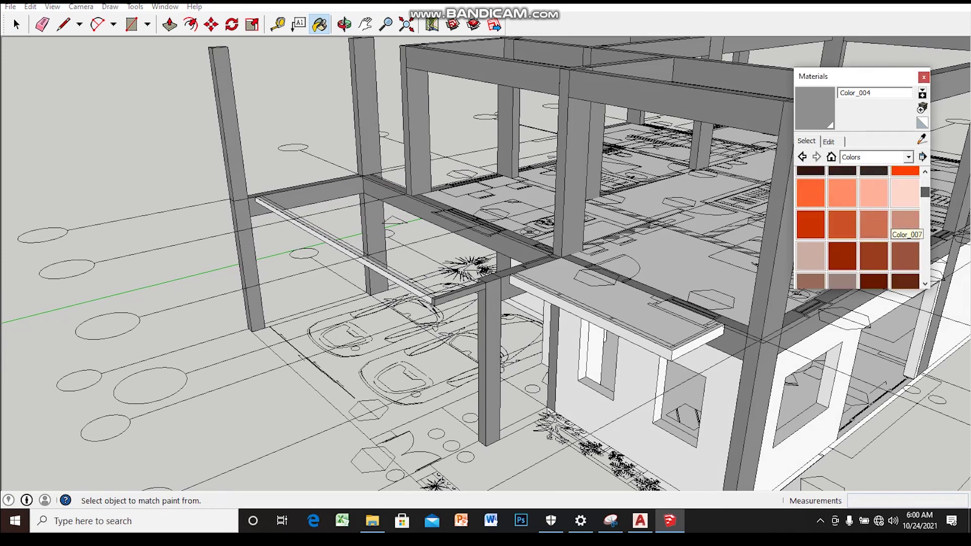
scroll(906, 228, down, 2)
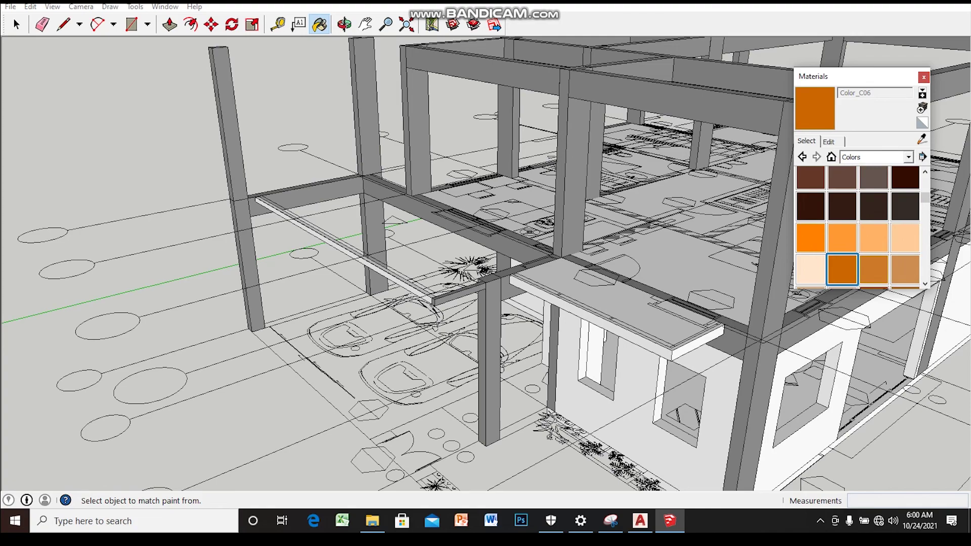
- Paint the L-shaped carport beam with Color_B11, then return to selecting
mouse_move(486, 274)
middle_down()
mouse_move(485, 212)
mouse_move(471, 222)
middle_up()
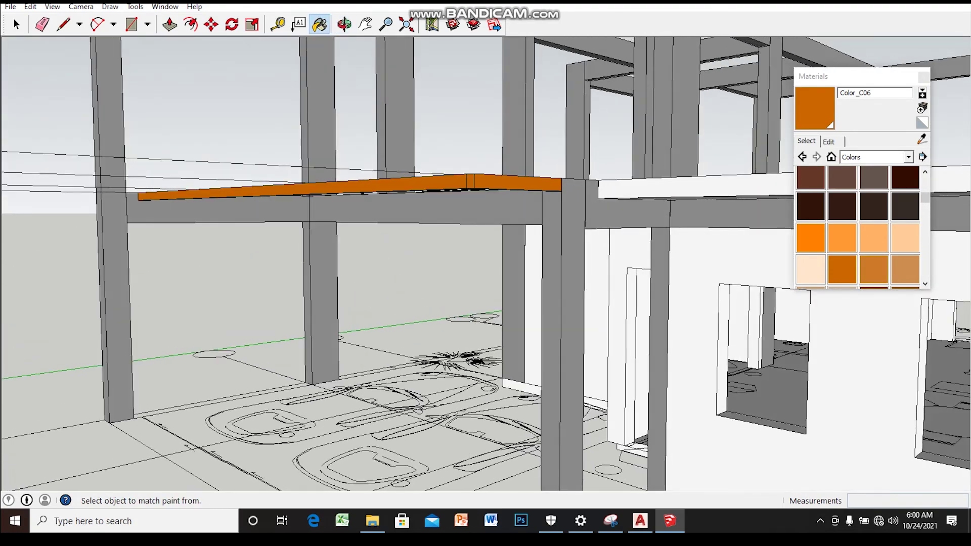
scroll(900, 218, up, 2)
scroll(900, 217, up, 1)
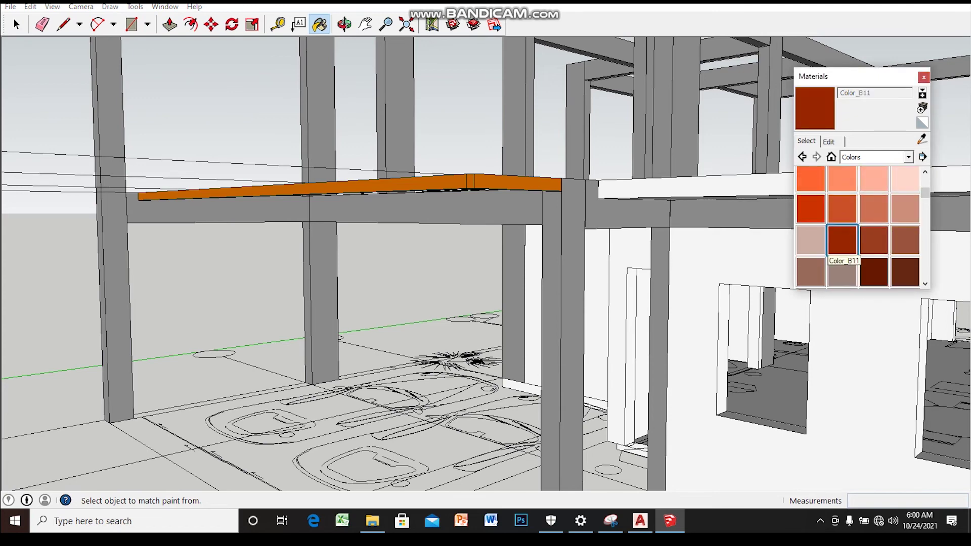
middle_drag(486, 273, 486, 324)
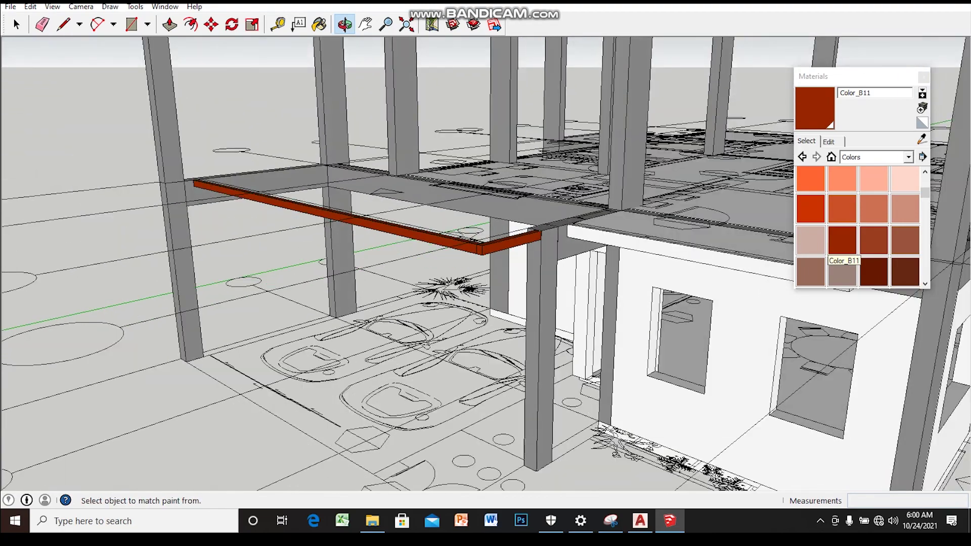
scroll(486, 263, down, 3)
mouse_move(486, 273)
middle_down()
mouse_move(425, 238)
mouse_move(334, 233)
mouse_move(314, 313)
mouse_move(410, 238)
middle_up()
scroll(486, 273, up, 2)
scroll(485, 273, up, 2)
scroll(485, 273, up, 2)
key(space)
scroll(485, 273, up, 2)
scroll(486, 273, down, 2)
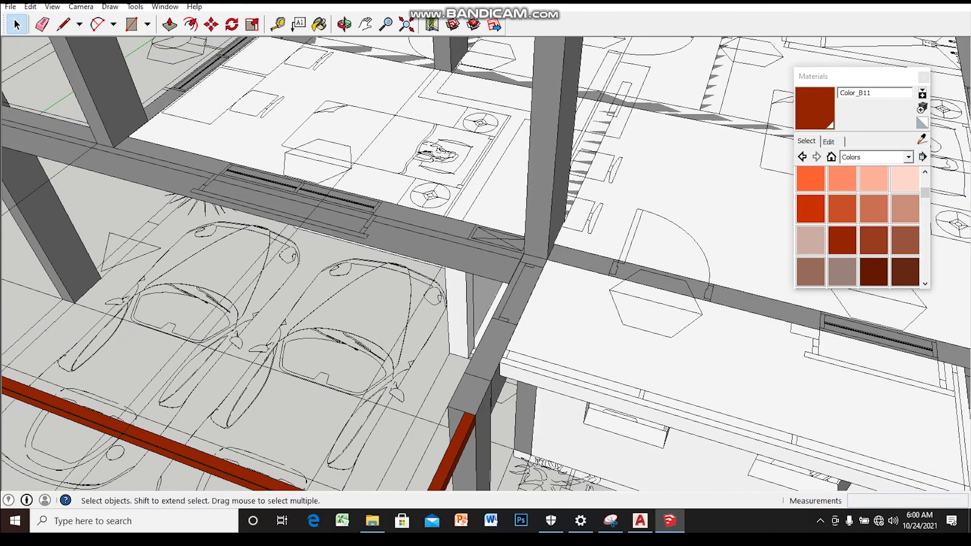
- Cancel the Rectangle tool and orbit around the column–beam junction to check its gaps
scroll(538, 277, up, 2)
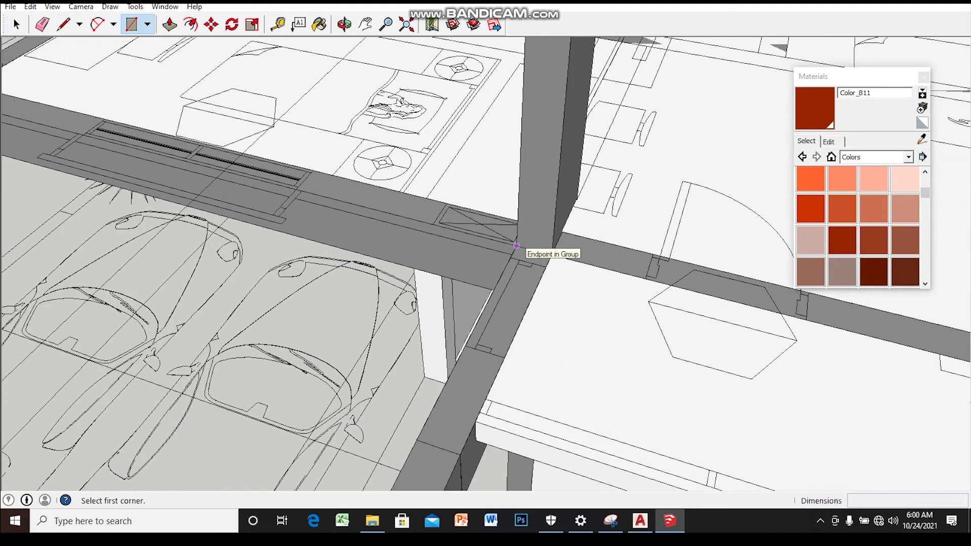
middle_drag(518, 329, 470, 400)
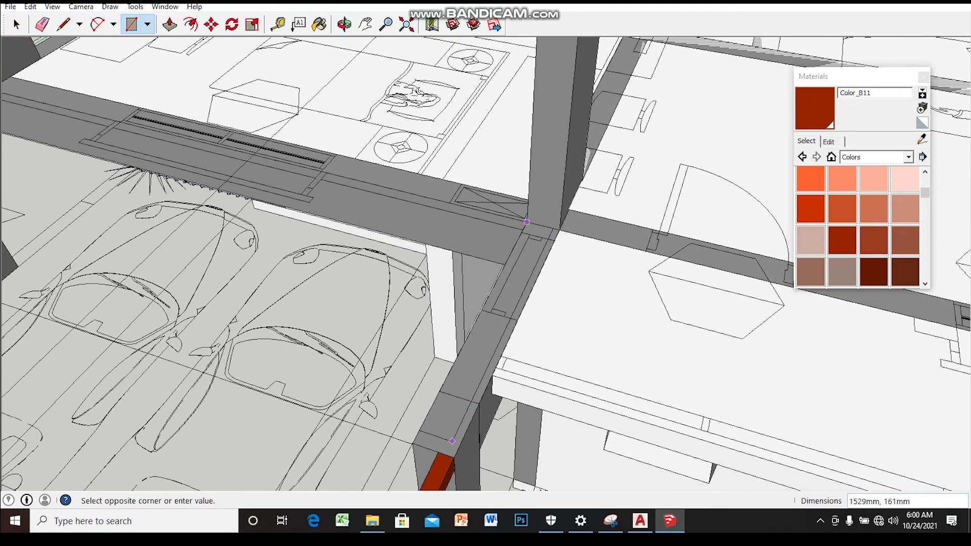
key(space)
middle_drag(454, 458, 455, 440)
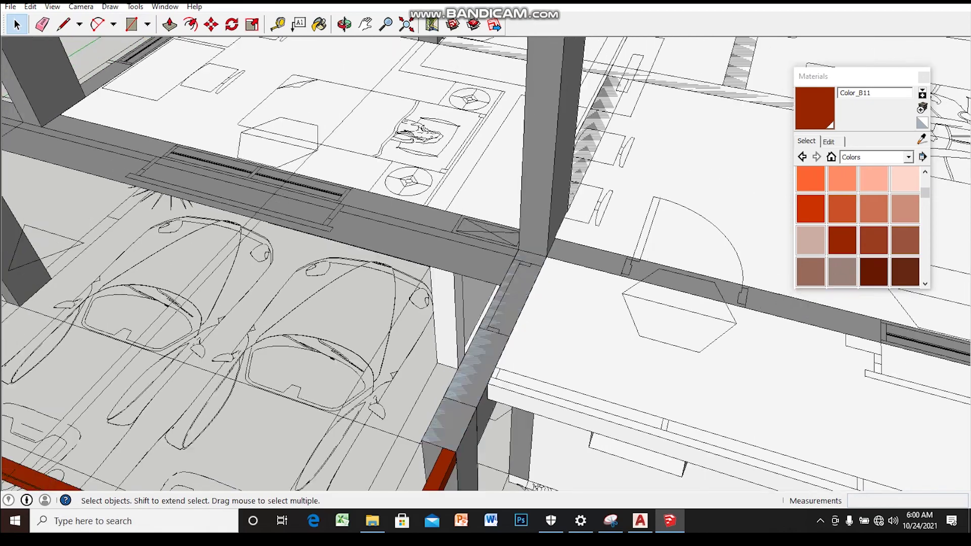
scroll(484, 349, down, 2)
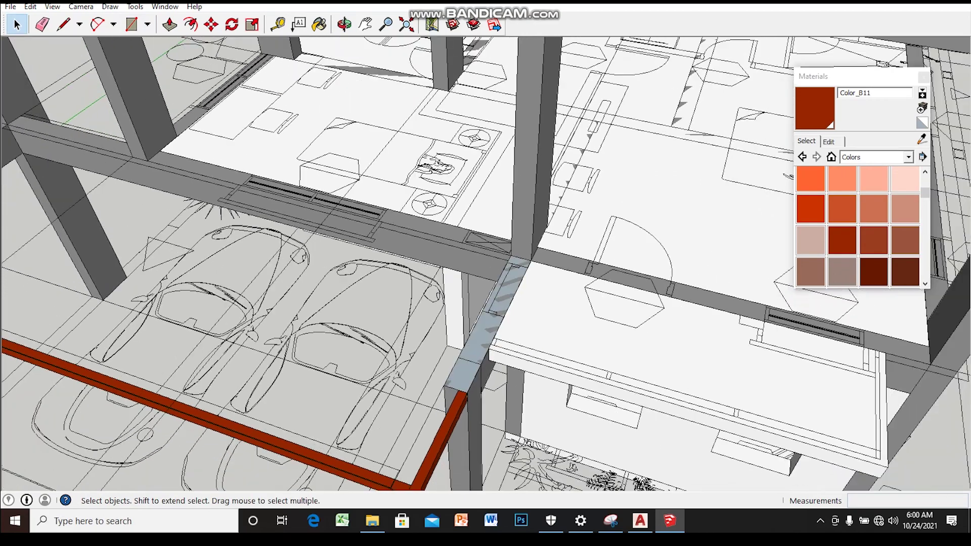
scroll(483, 349, down, 2)
middle_drag(486, 303, 668, 283)
scroll(485, 304, up, 1)
middle_drag(486, 304, 339, 278)
- Make the short beam piece at the junction into its own group
scroll(489, 310, up, 3)
scroll(489, 310, up, 4)
scroll(539, 299, up, 1)
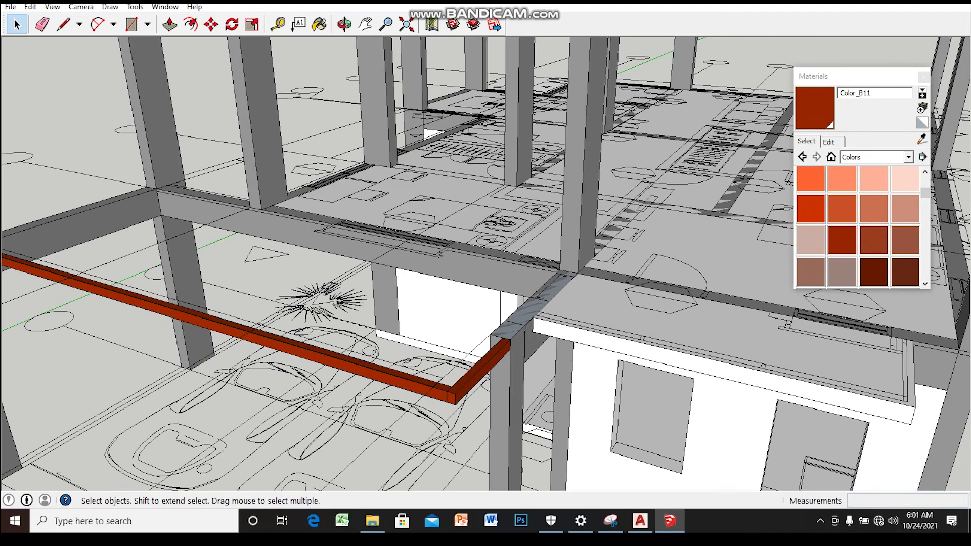
double_click(539, 298)
key(Escape)
right_click(507, 328)
click(548, 248)
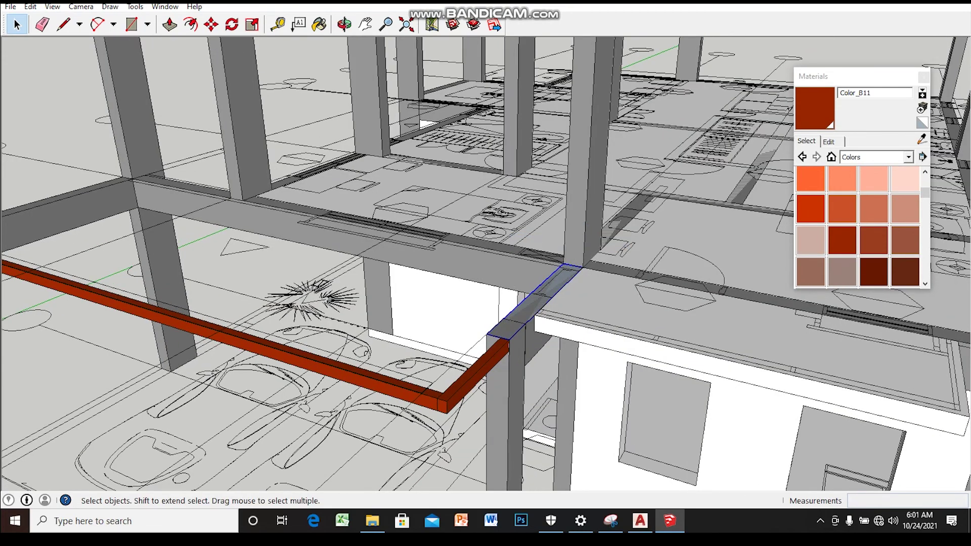
- Inside the new beam group, push the beam's end face inward to shorten it
double_click(537, 317)
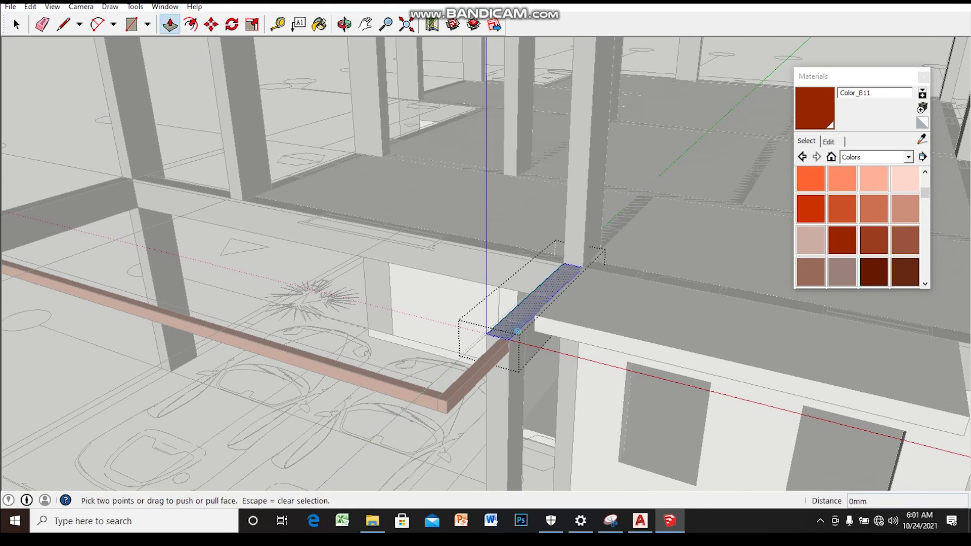
scroll(498, 322, up, 1)
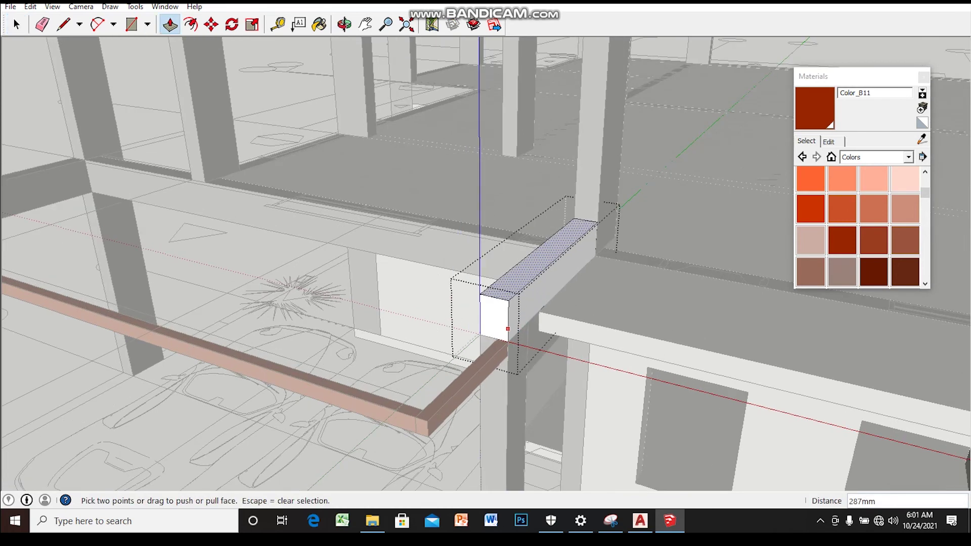
key(space)
key(p)
click(495, 316)
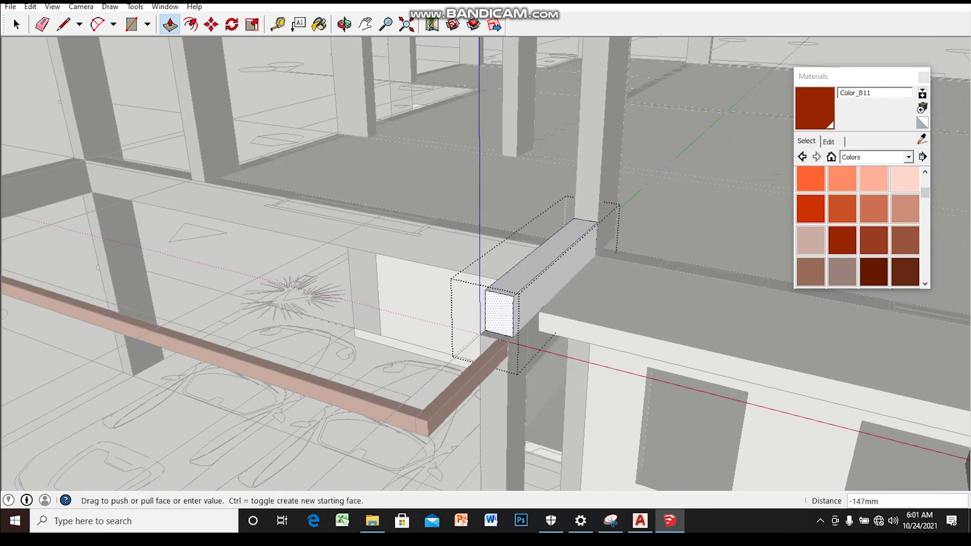
click(506, 311)
key(space)
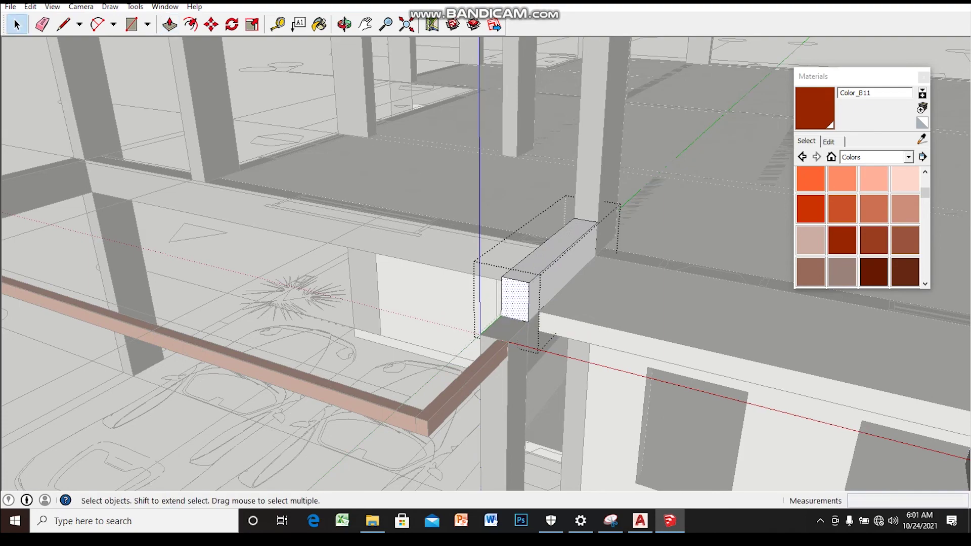
- Try extending the column below up to 2428mm, then undo it
double_click(506, 354)
triple_click(506, 354)
scroll(516, 328, down, 1)
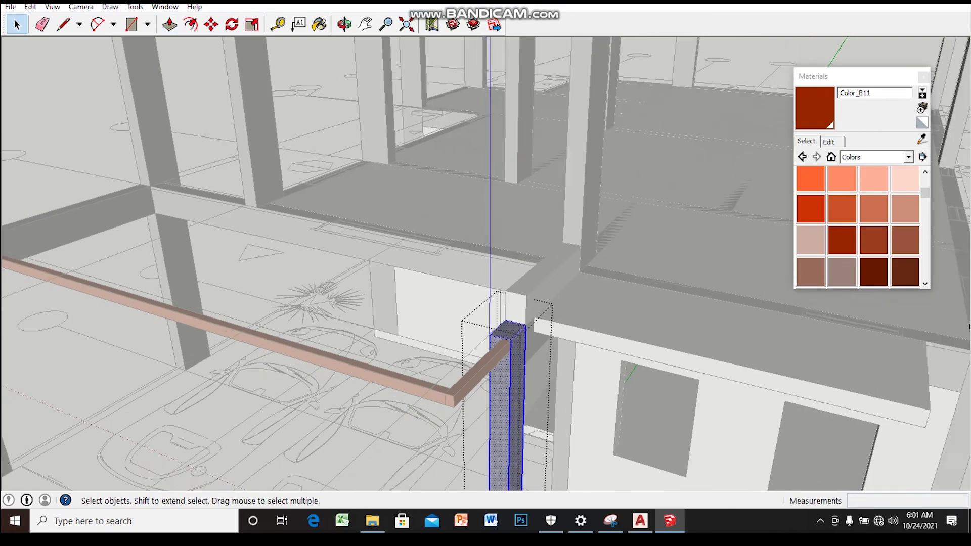
scroll(516, 328, down, 2)
scroll(516, 329, down, 1)
middle_drag(516, 329, 516, 334)
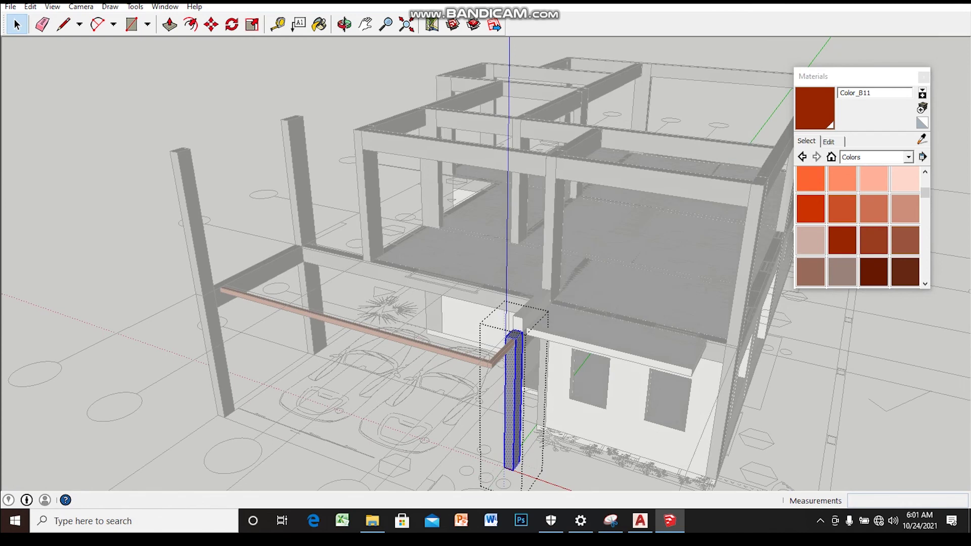
key(p)
scroll(516, 334, up, 1)
drag(513, 335, 516, 195)
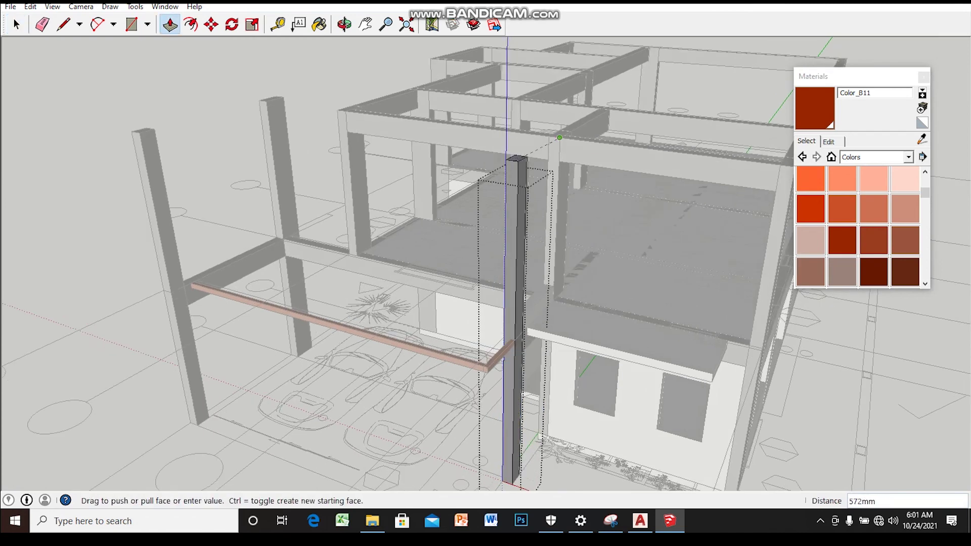
middle_drag(516, 253, 476, 263)
key(space)
key(ctrl+z)
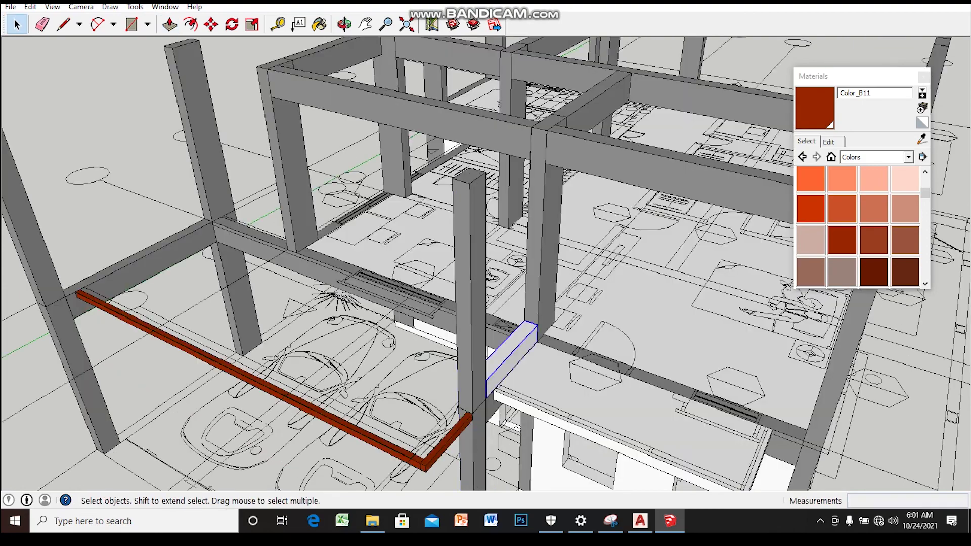
- Push/Pull the wall face up to the upper beam
drag(511, 349, 547, 131)
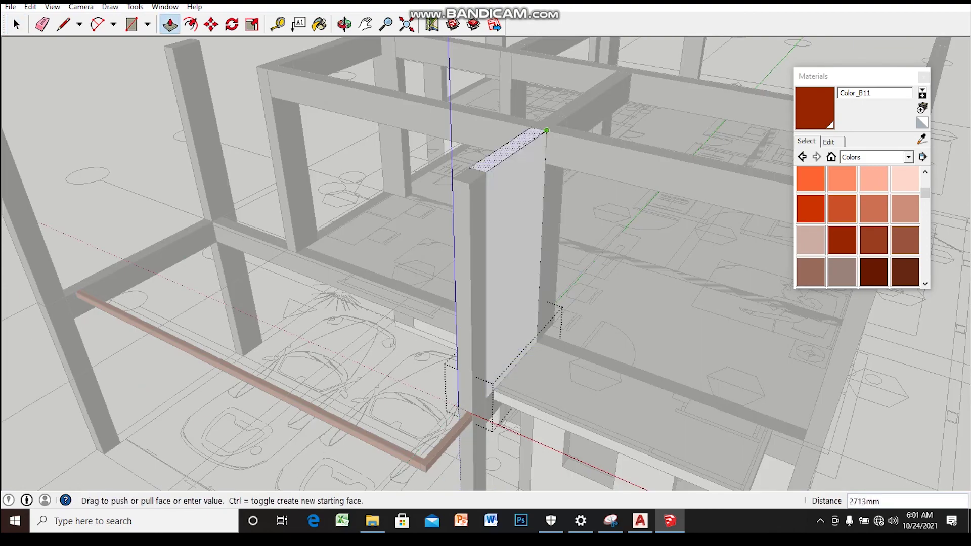
mouse_move(547, 131)
middle_down()
mouse_move(455, 212)
mouse_move(405, 243)
mouse_move(394, 238)
middle_up()
key(space)
double_click(397, 253)
click(395, 147)
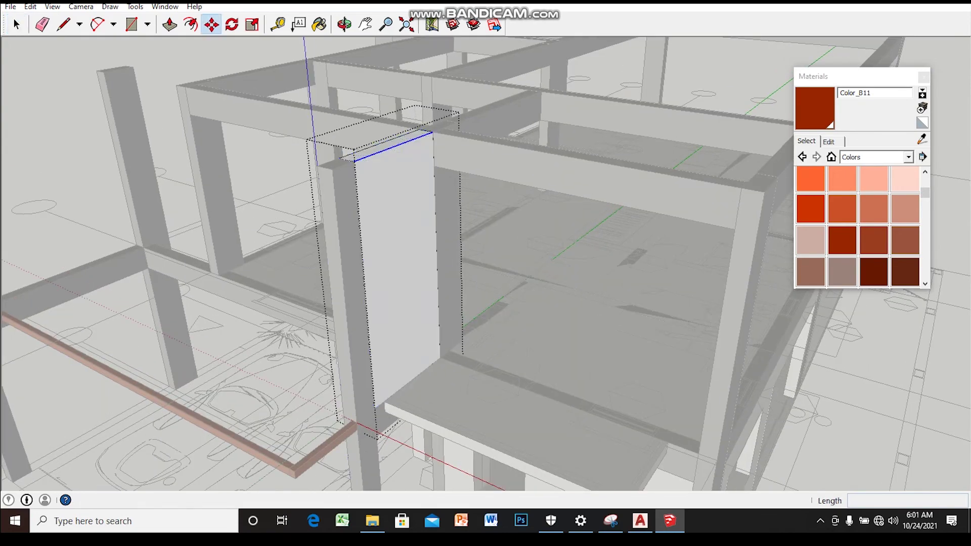
- Inside the wall group, copy the wall's top edge down with Move and Ctrl
scroll(365, 173, up, 1)
scroll(353, 171, up, 1)
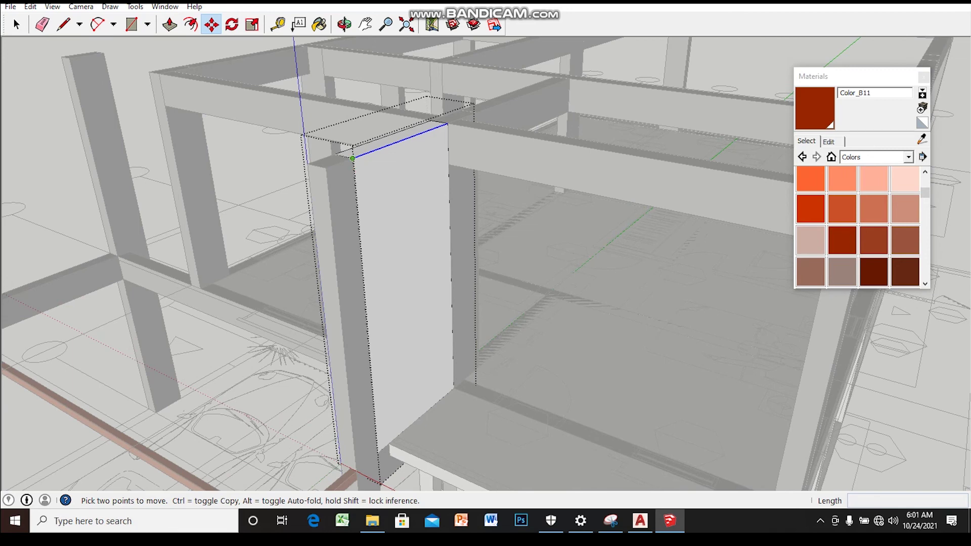
key(ctrl)
click(352, 159)
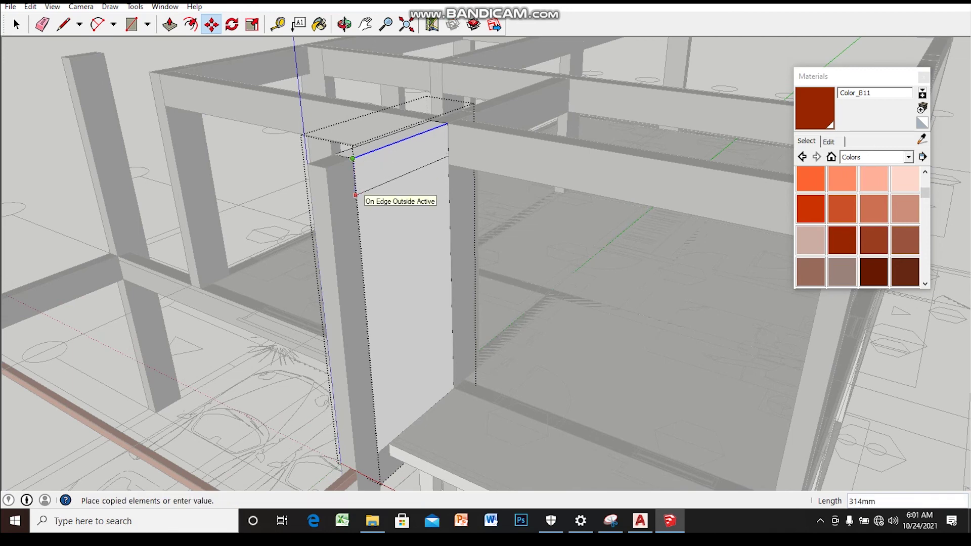
middle_drag(405, 253, 405, 238)
key(space)
- Pull the top strip of the wall out into a thin slab across the frame
middle_drag(356, 157, 366, 143)
key(p)
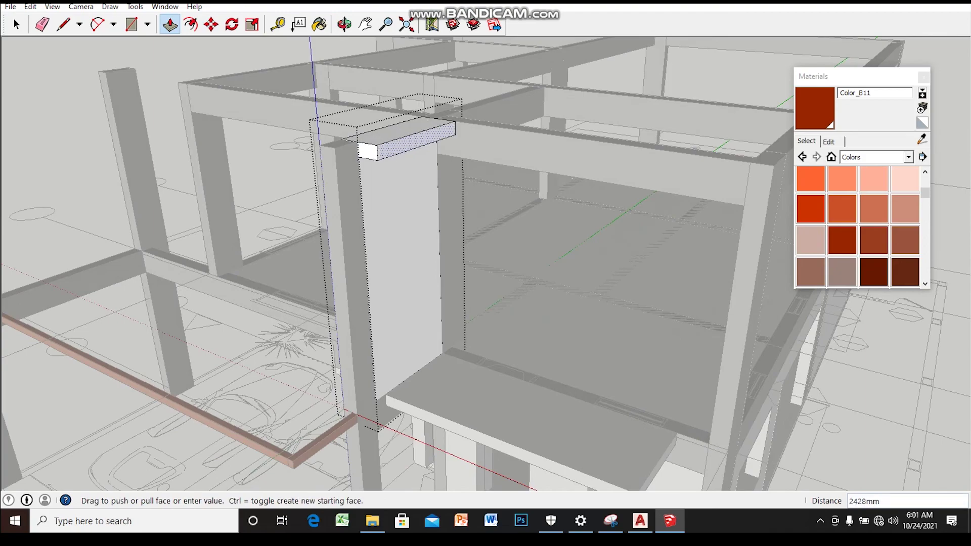
drag(417, 140, 766, 197)
click(774, 165)
mouse_move(775, 165)
middle_down()
mouse_move(709, 101)
mouse_move(683, 202)
mouse_move(658, 228)
middle_up()
scroll(455, 253, up, 3)
- Orbit to a lower side view of the building and select the new slab
mouse_move(455, 253)
middle_down()
mouse_move(435, 193)
mouse_move(339, 207)
mouse_move(314, 253)
middle_up()
mouse_move(485, 273)
middle_down()
mouse_move(430, 287)
mouse_move(397, 272)
mouse_move(367, 200)
mouse_move(400, 237)
mouse_move(395, 213)
mouse_move(377, 253)
mouse_move(344, 278)
middle_up()
scroll(308, 223, down, 2)
scroll(404, 212, up, 3)
scroll(404, 213, up, 2)
click(405, 213)
scroll(404, 238, down, 5)
scroll(405, 238, down, 3)
scroll(380, 243, up, 2)
- Orbit to eye level and zoom in on the red L-shaped ground-floor beam
middle_drag(385, 253, 390, 228)
scroll(405, 253, down, 2)
scroll(405, 253, down, 2)
scroll(405, 253, down, 3)
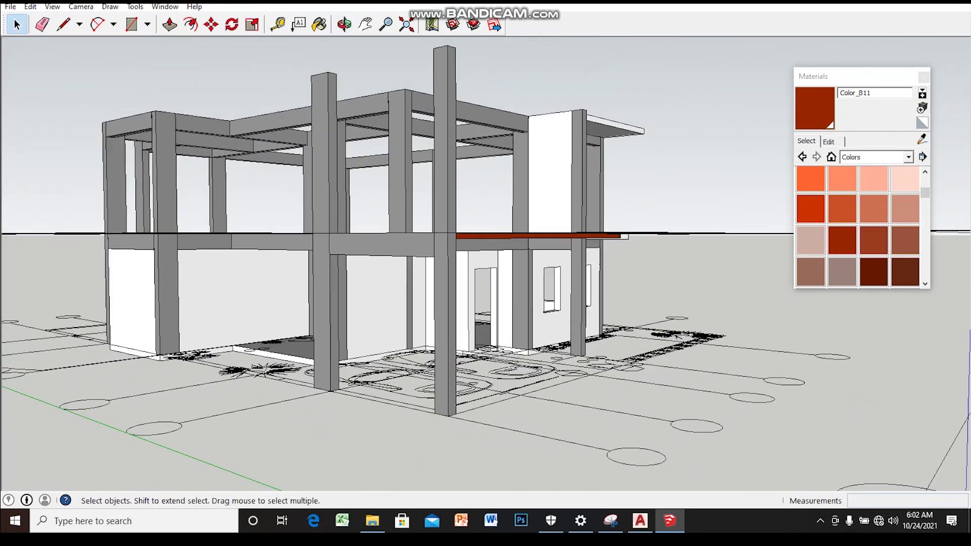
mouse_move(456, 253)
middle_down()
mouse_move(374, 253)
mouse_move(456, 274)
mouse_move(435, 253)
mouse_move(415, 253)
middle_up()
scroll(455, 253, up, 2)
scroll(456, 253, up, 2)
scroll(455, 253, up, 2)
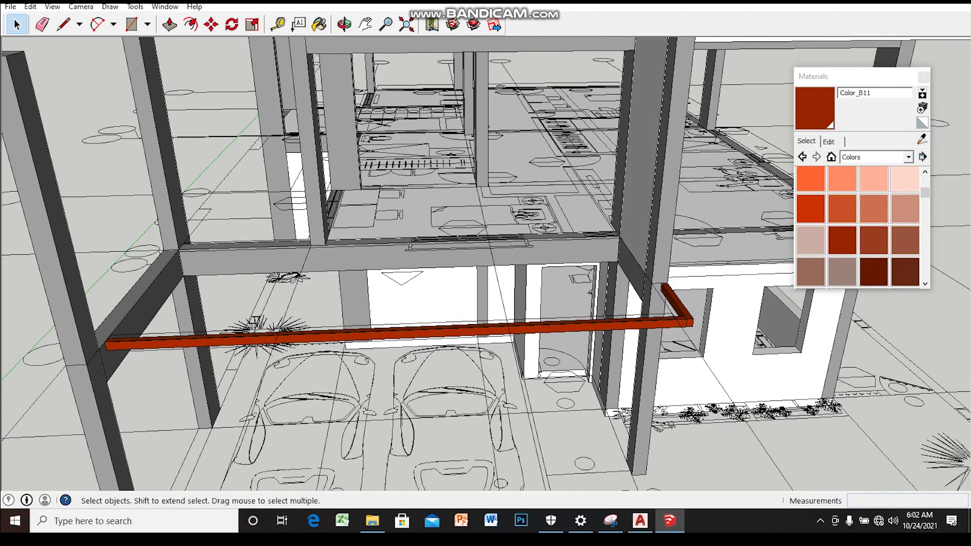
- Zoom in on the red beam's corner and return to selecting
scroll(521, 304, up, 2)
scroll(521, 304, up, 2)
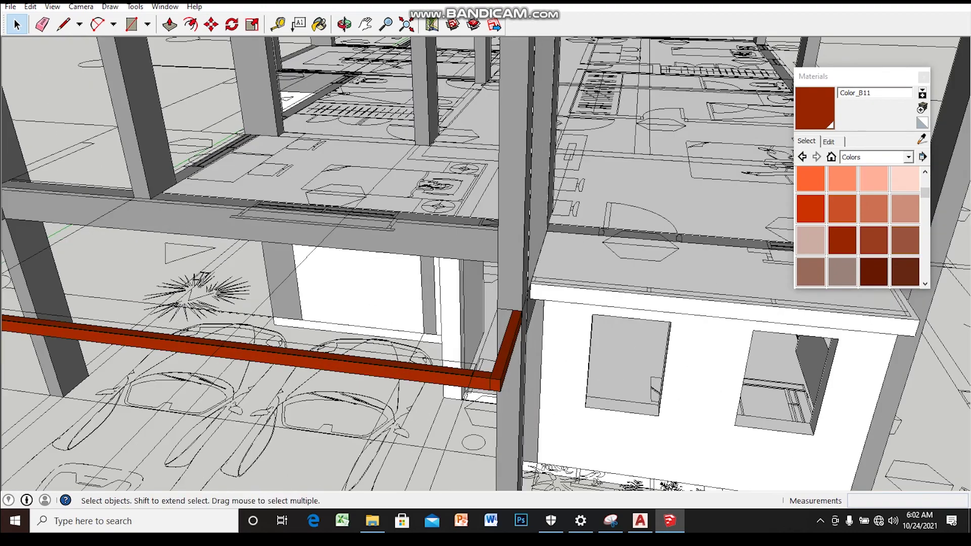
middle_drag(521, 303, 511, 303)
scroll(521, 304, up, 2)
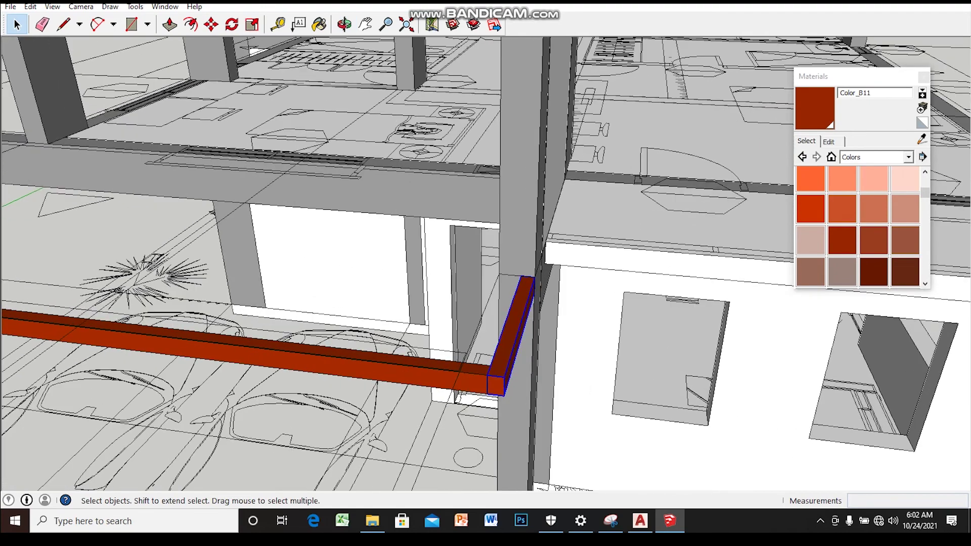
scroll(504, 377, up, 1)
scroll(505, 390, up, 1)
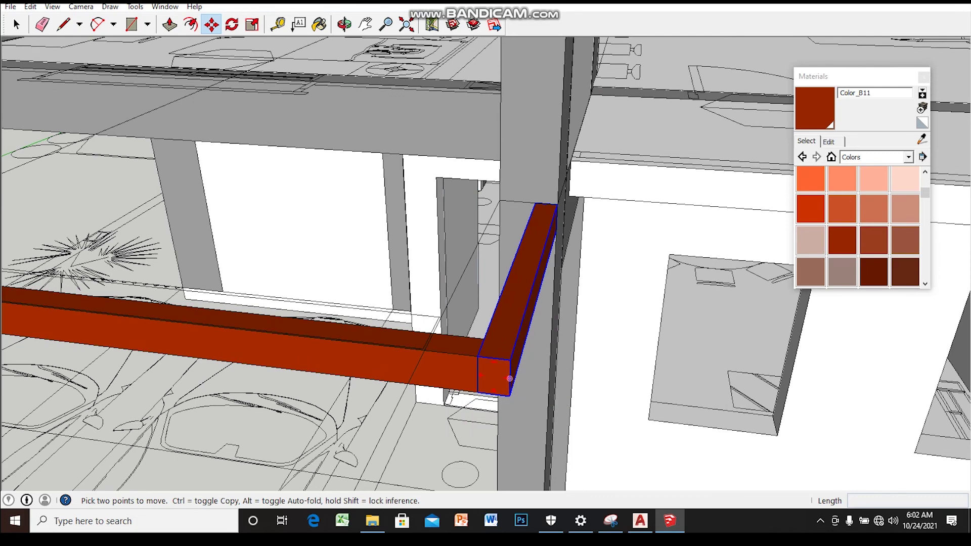
scroll(509, 378, down, 1)
key(space)
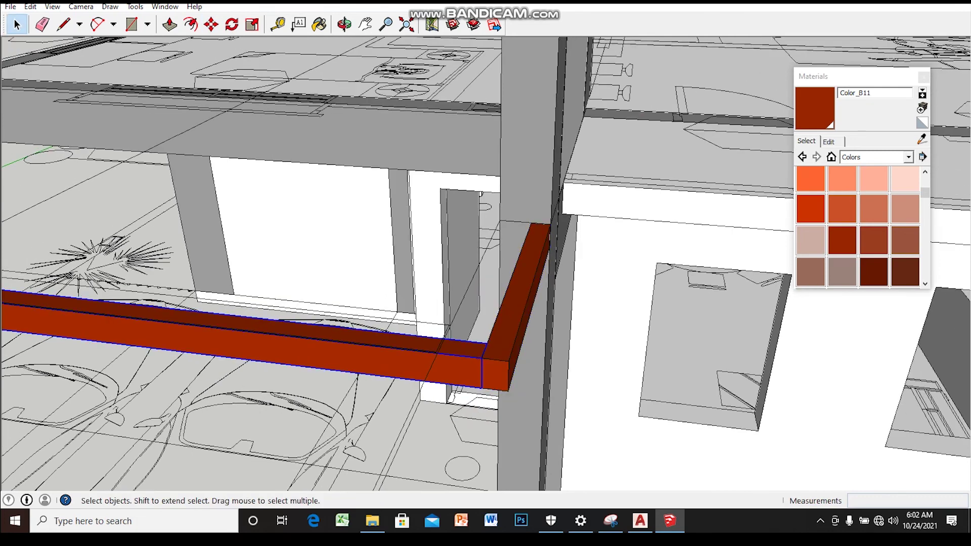
scroll(516, 395, up, 1)
scroll(516, 395, up, 1)
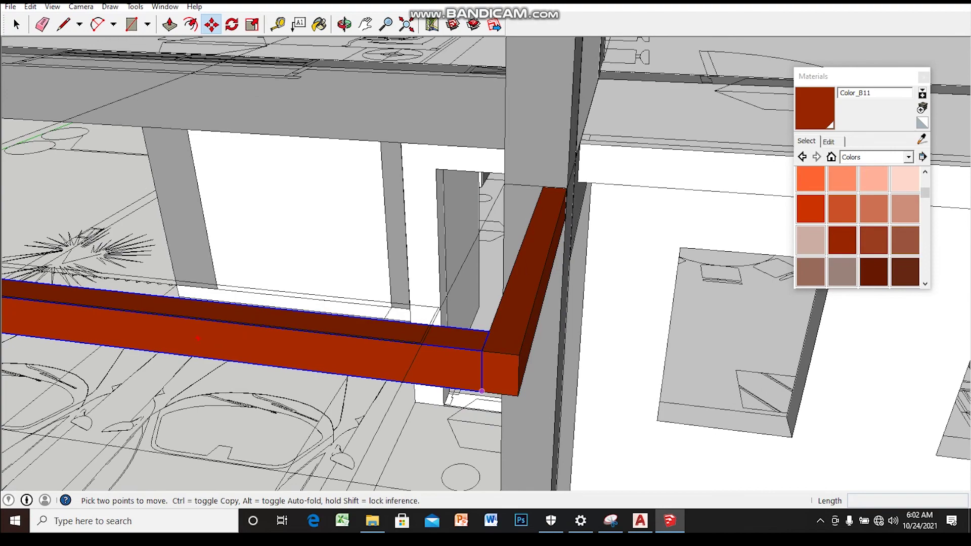
- Copy the long red beam from its corner with a 50mm offset
key(ctrl)
click(482, 391)
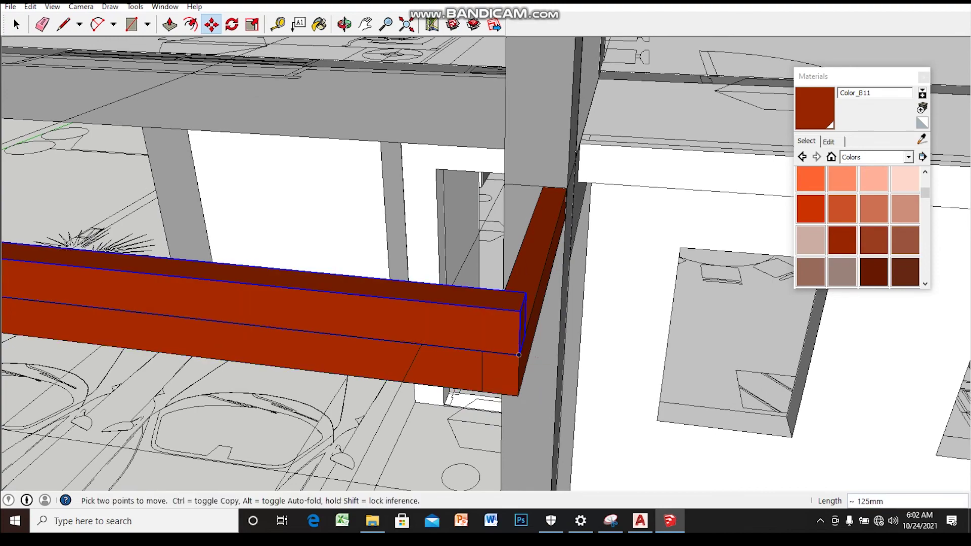
middle_drag(519, 355, 506, 314)
scroll(506, 313, up, 3)
scroll(256, 339, down, 3)
middle_drag(256, 339, 375, 314)
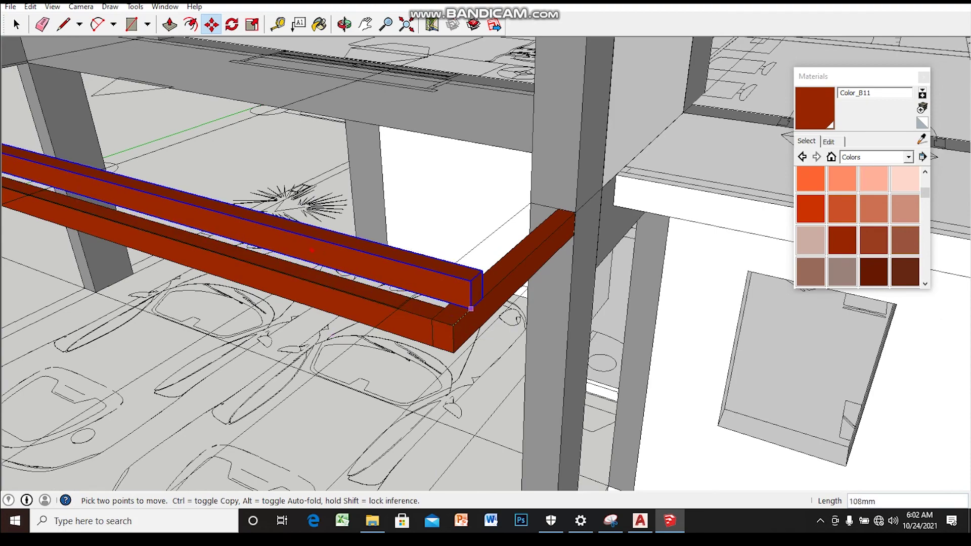
middle_drag(477, 303, 454, 310)
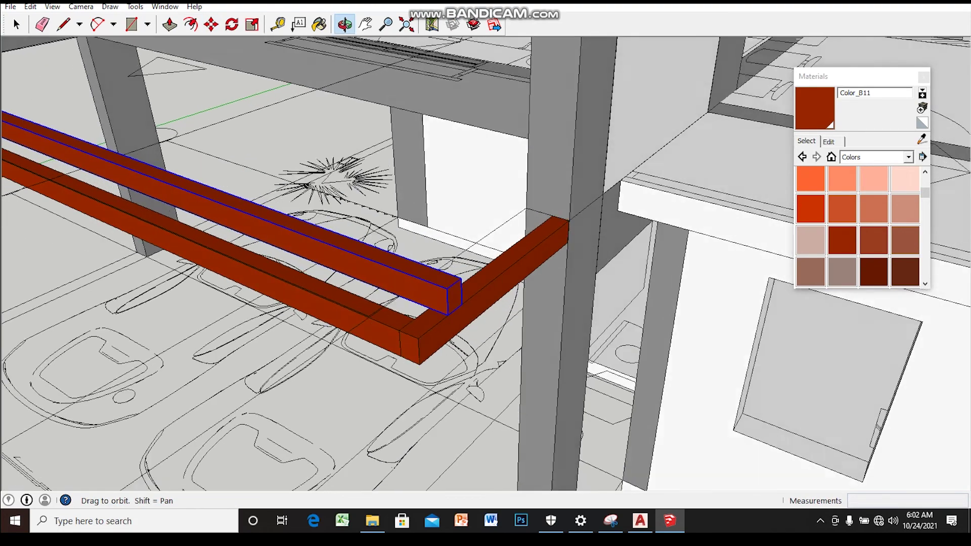
text(50)
key(Return)
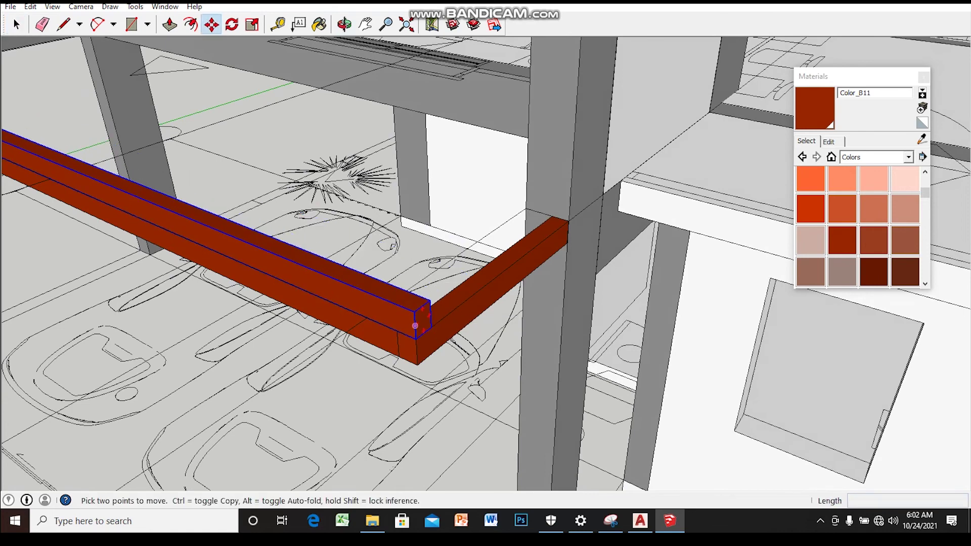
- Copy the beam again from its endpoint, stacking it on the original
scroll(416, 339, up, 1)
click(415, 339)
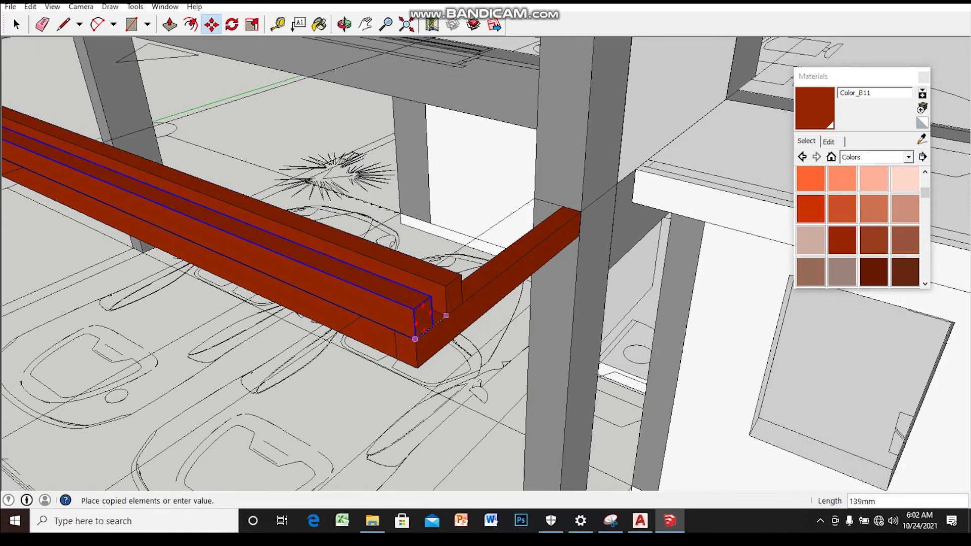
mouse_move(416, 339)
middle_down()
mouse_move(364, 324)
mouse_move(304, 263)
mouse_move(324, 237)
mouse_move(358, 226)
middle_up()
key(space)
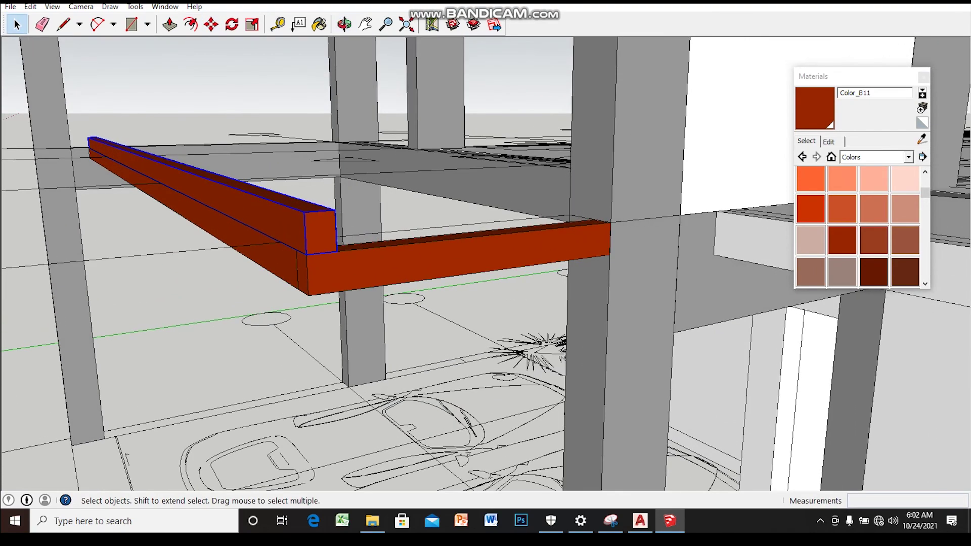
- Push the stacked red beam's face out 25mm to reach the column junction, then inspect it from below
mouse_move(348, 221)
middle_down()
mouse_move(324, 243)
mouse_move(329, 233)
middle_up()
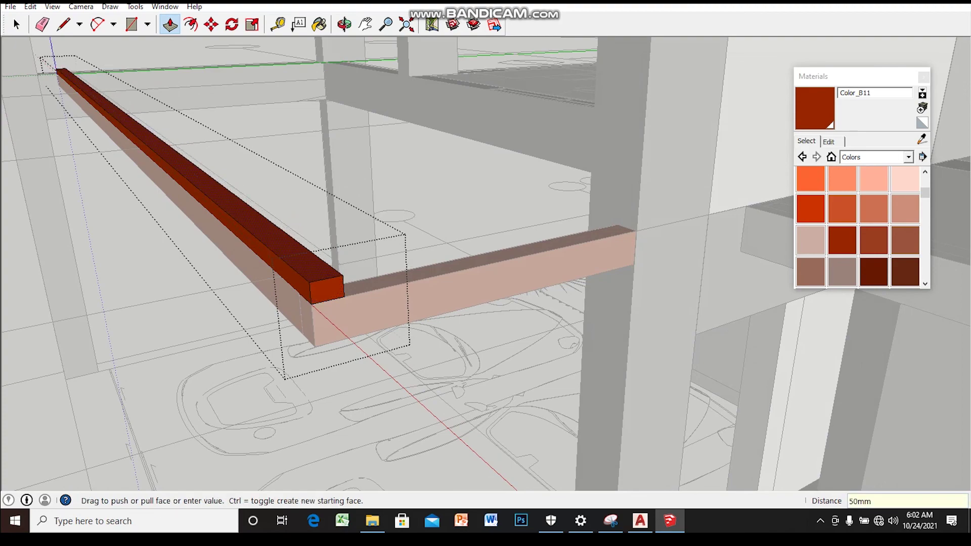
mouse_move(486, 253)
middle_down()
mouse_move(557, 268)
mouse_move(536, 263)
middle_up()
scroll(485, 263, up, 2)
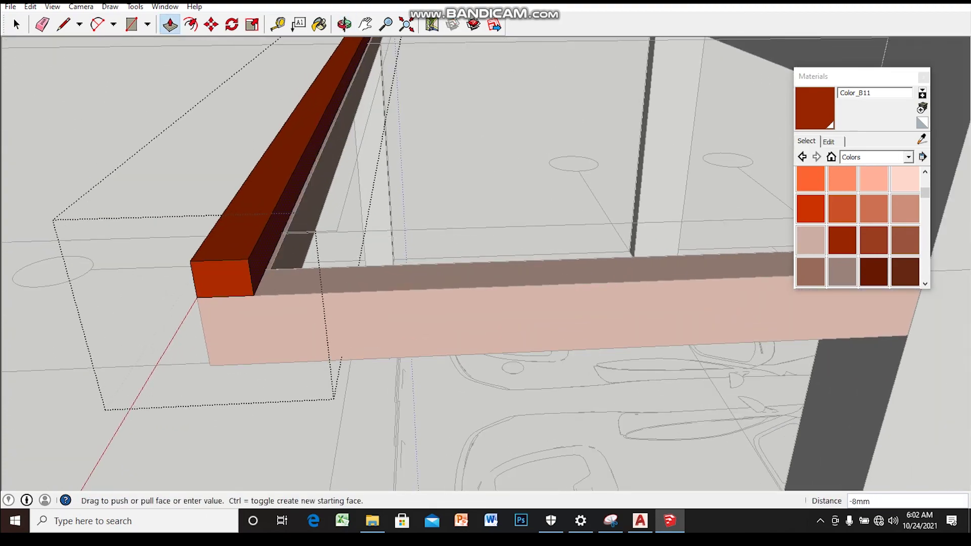
key(Escape)
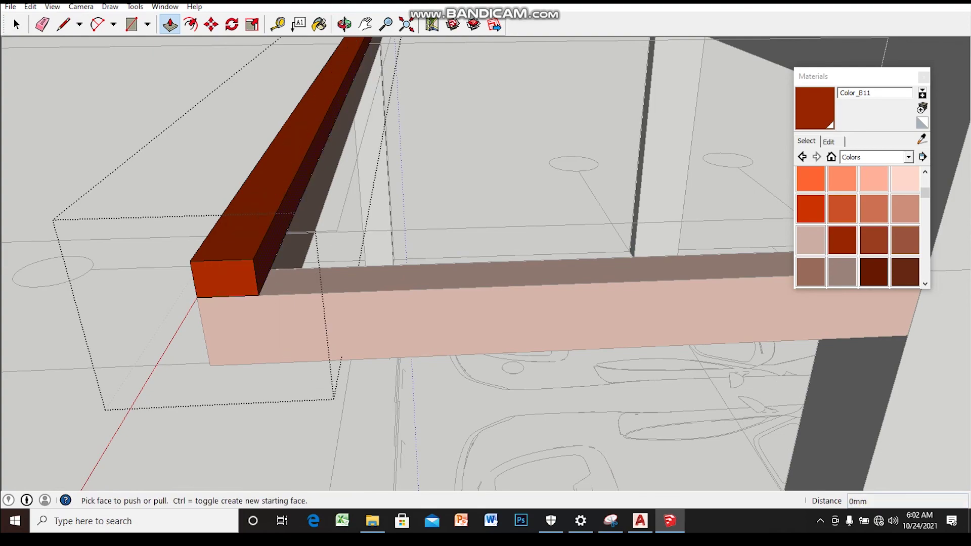
key(Return)
middle_drag(486, 273, 587, 238)
key(space)
mouse_move(485, 273)
middle_down()
mouse_move(527, 233)
mouse_move(496, 268)
mouse_move(526, 253)
mouse_move(496, 263)
mouse_move(516, 243)
mouse_move(490, 268)
mouse_move(501, 258)
middle_up()
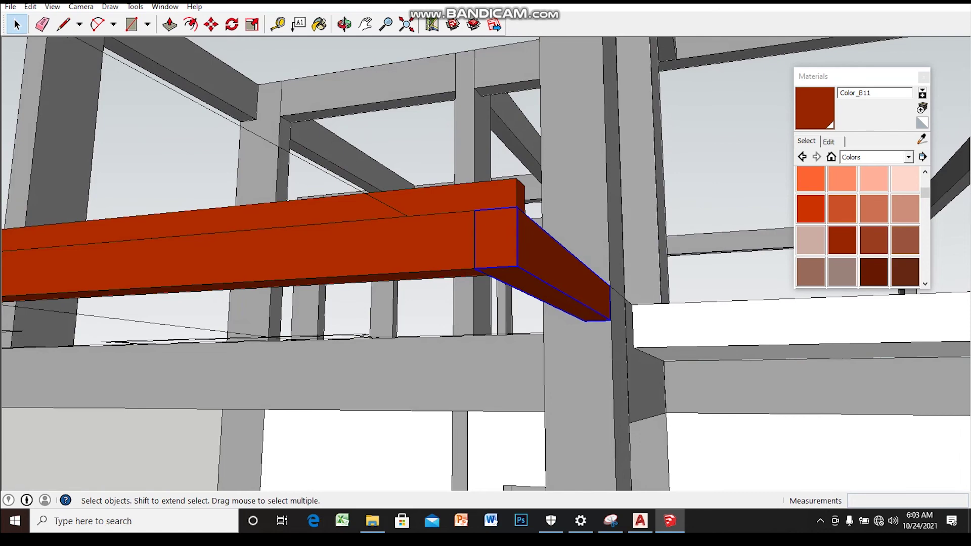
- Move the short red beam leg 100mm down below the long beam
scroll(488, 253, up, 2)
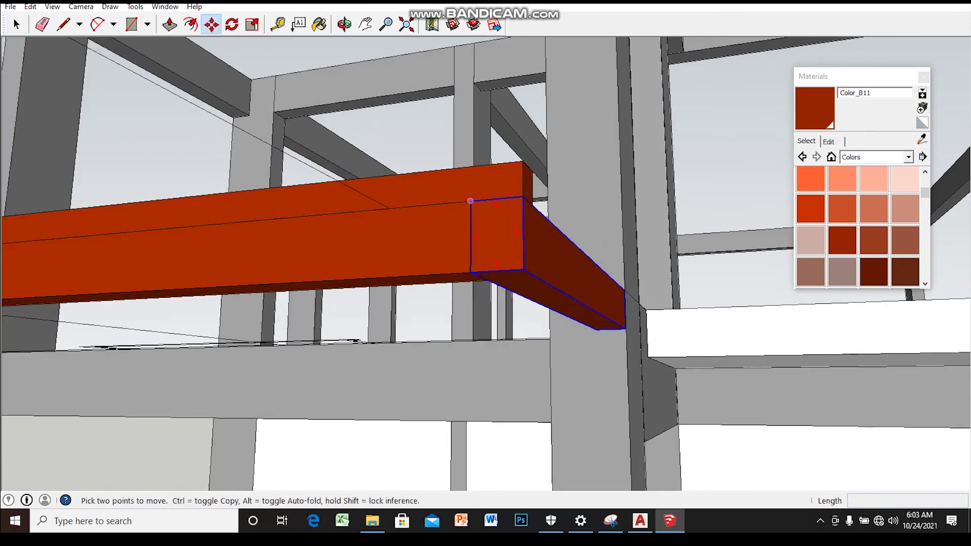
click(470, 201)
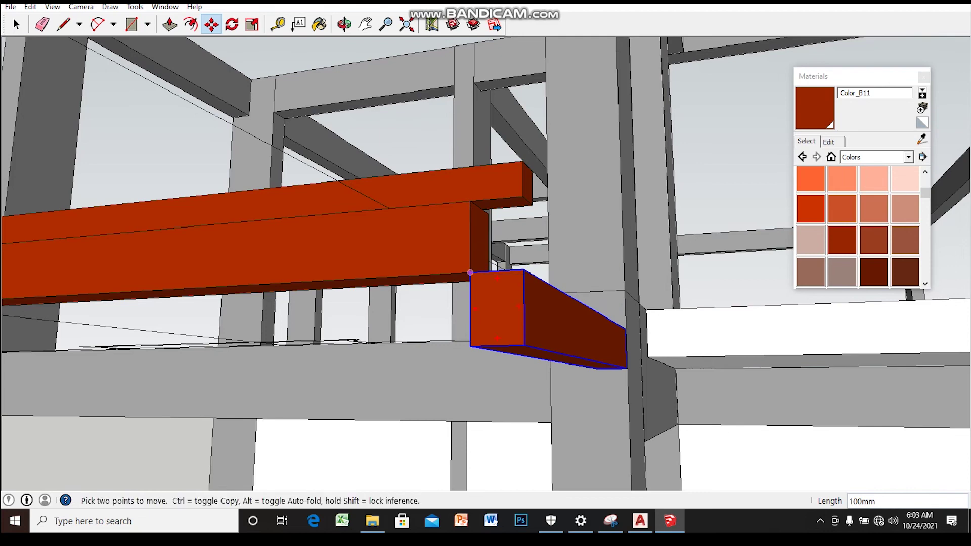
click(470, 272)
middle_drag(470, 272, 485, 284)
key(space)
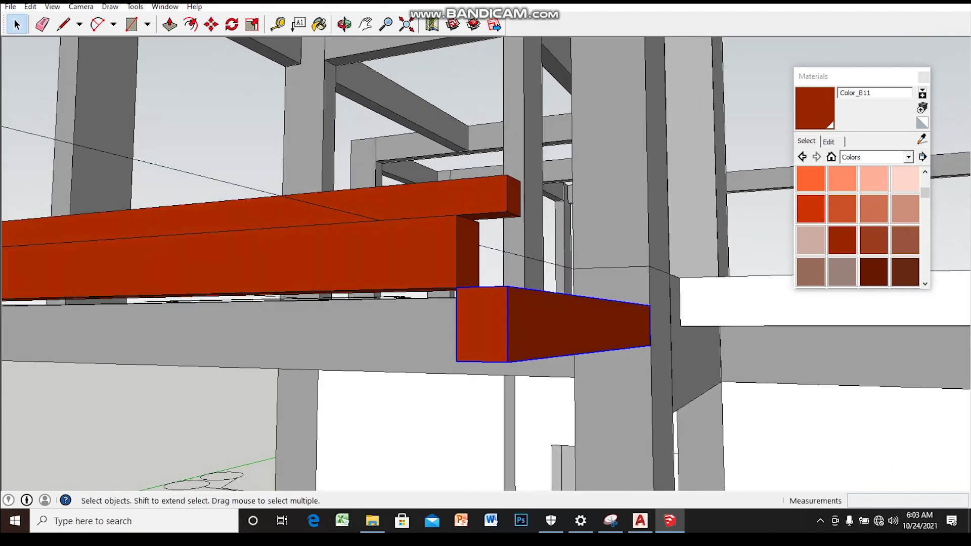
- Open the lower red beam's group for editing
double_click(465, 263)
key(p)
key(Escape)
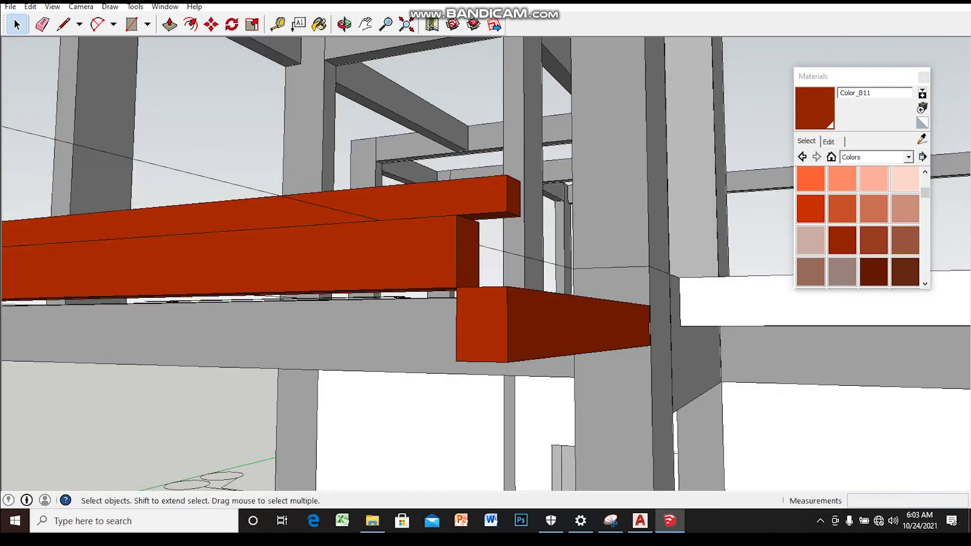
double_click(465, 263)
mouse_move(486, 303)
middle_down()
mouse_move(456, 227)
mouse_move(435, 243)
mouse_move(394, 223)
mouse_move(435, 215)
mouse_move(440, 281)
middle_up()
key(Return)
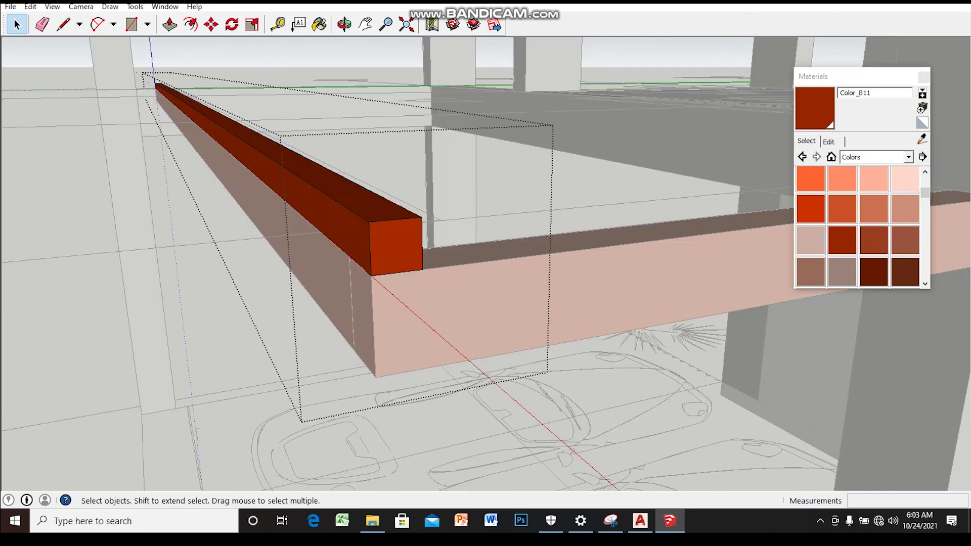
- Pull the red beam's top face up to make the beam taller
key(p)
drag(303, 170, 303, 133)
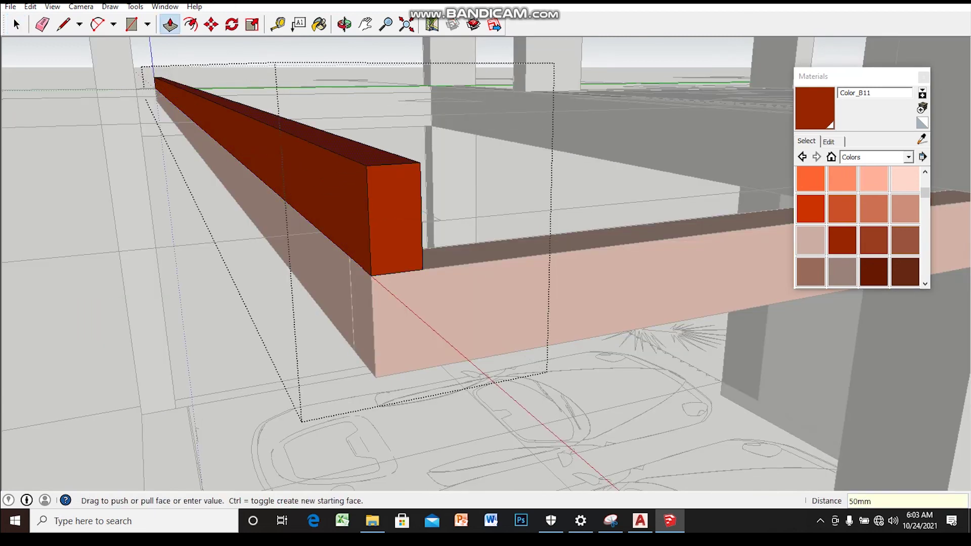
middle_drag(435, 252, 425, 255)
key(Escape)
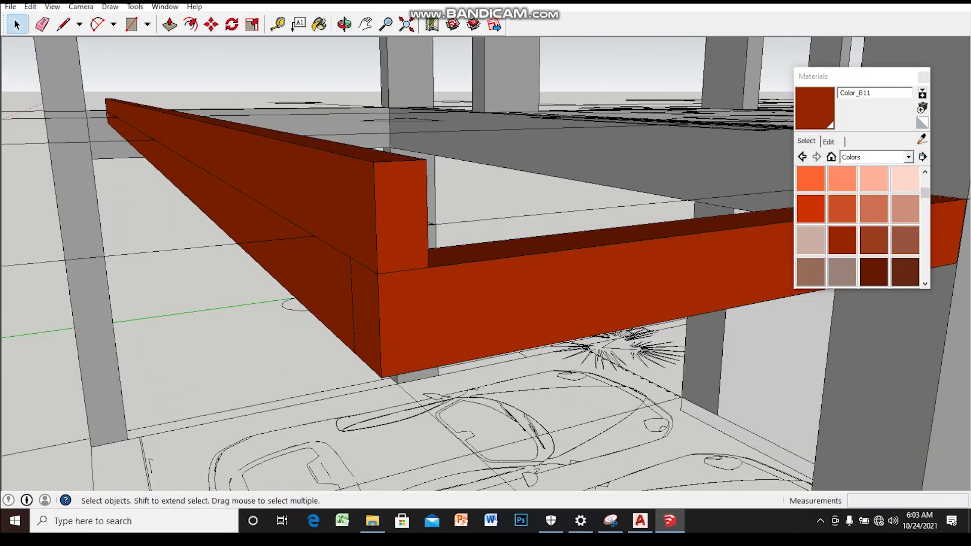
middle_drag(486, 263, 476, 253)
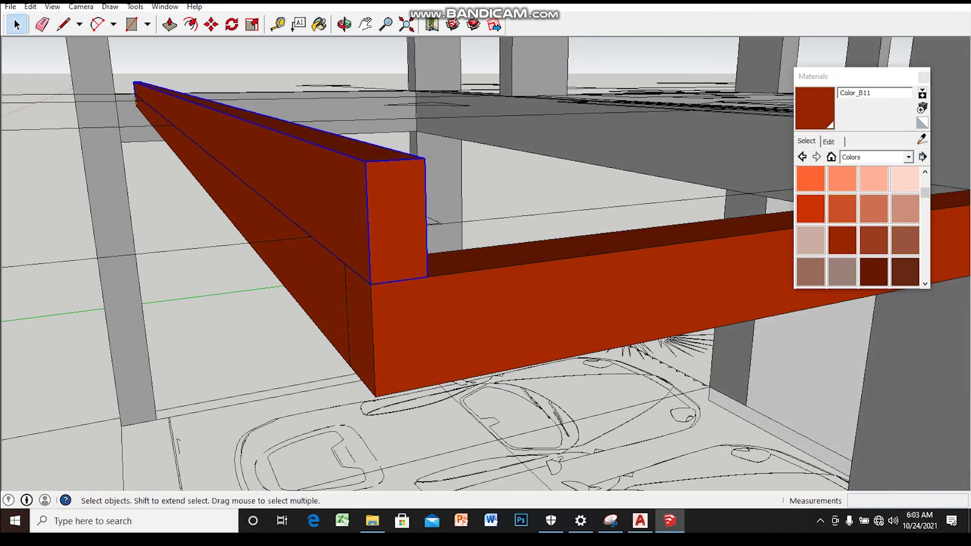
- Make trial beam copies at 50 and 100 offsets and delete both
key(ctrl)
click(370, 284)
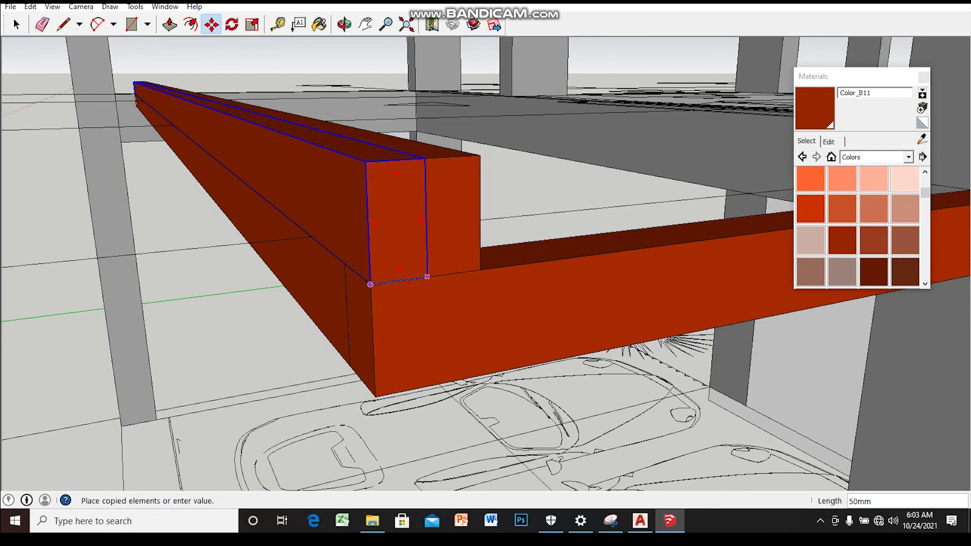
click(440, 274)
key(space)
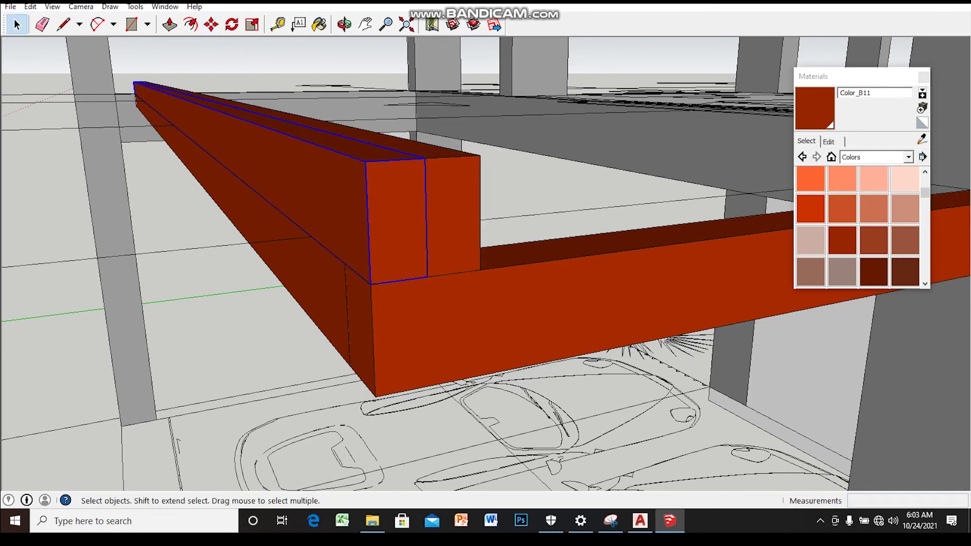
key(Delete)
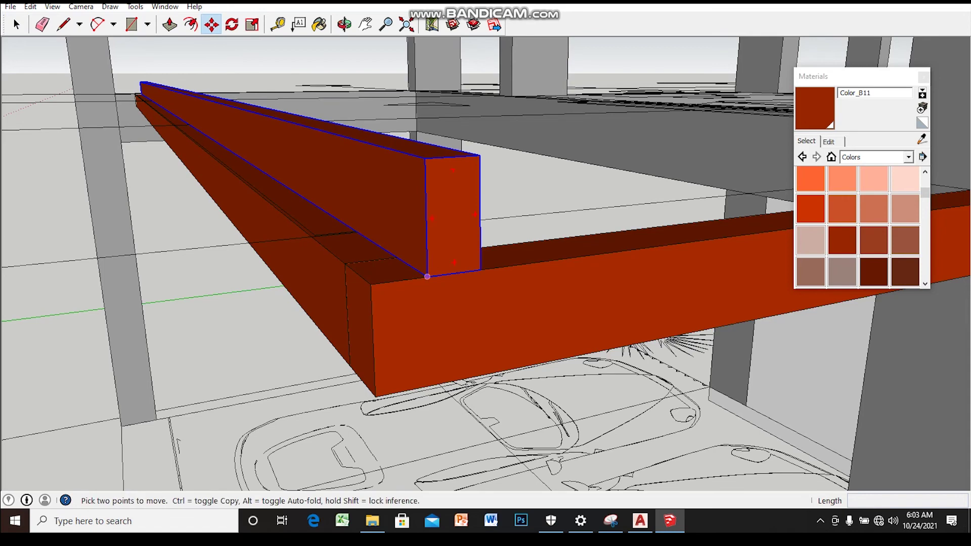
key(ctrl)
click(427, 276)
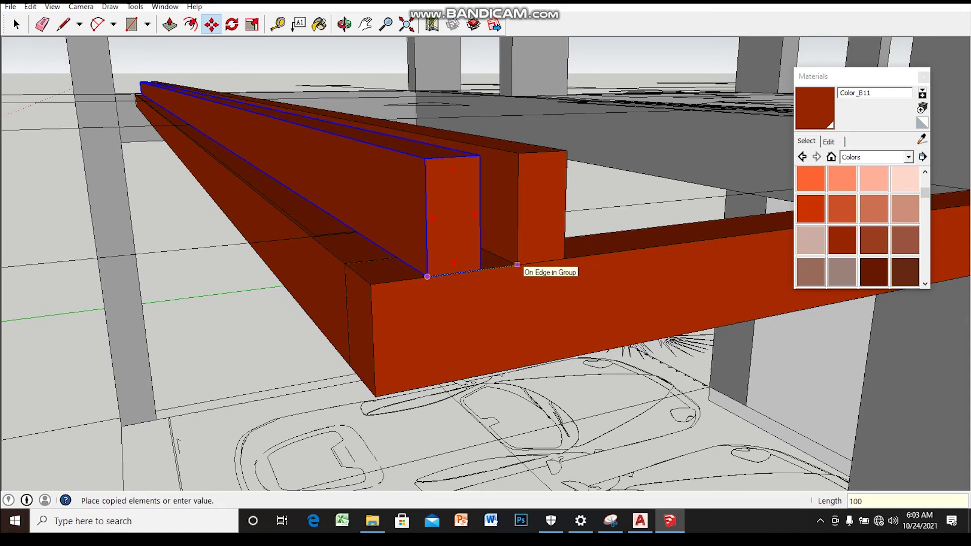
key(Return)
middle_drag(545, 261, 497, 274)
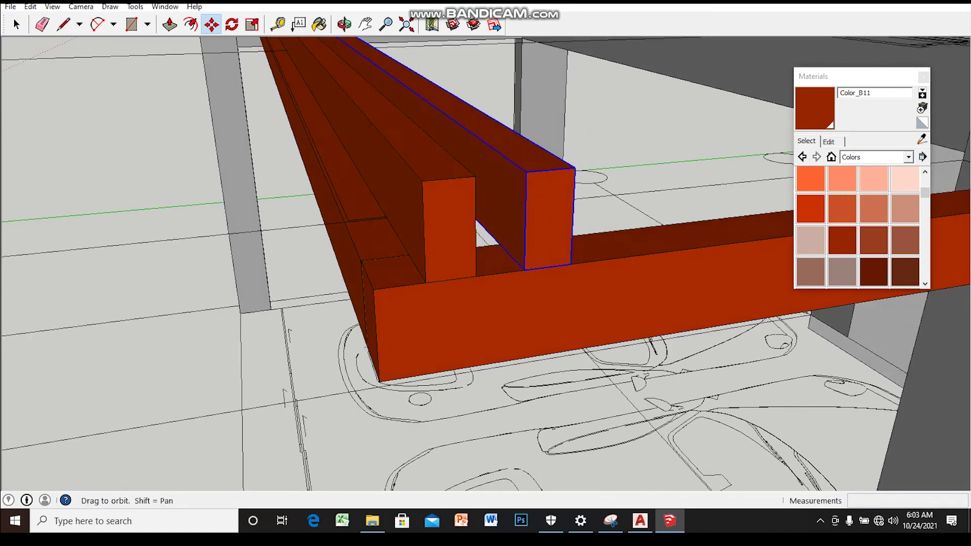
key(space)
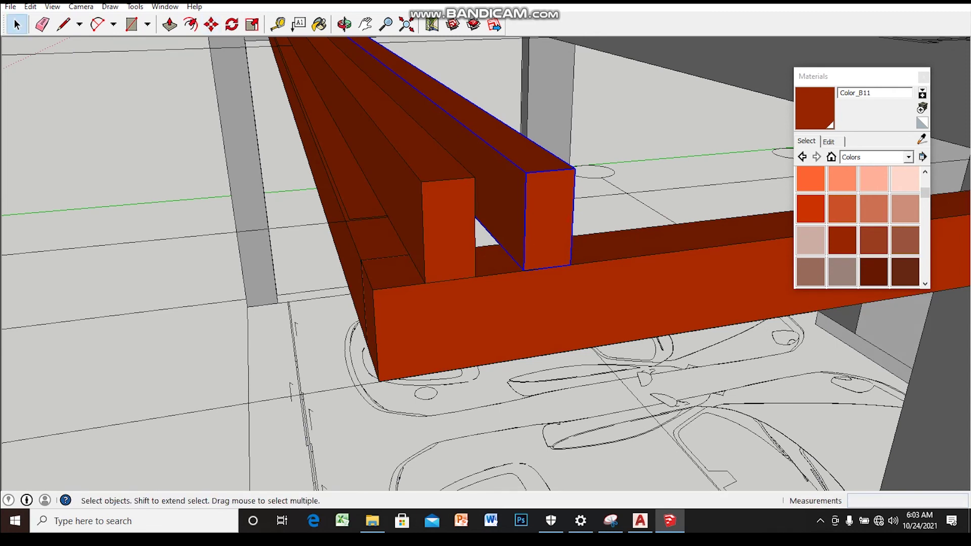
key(Delete)
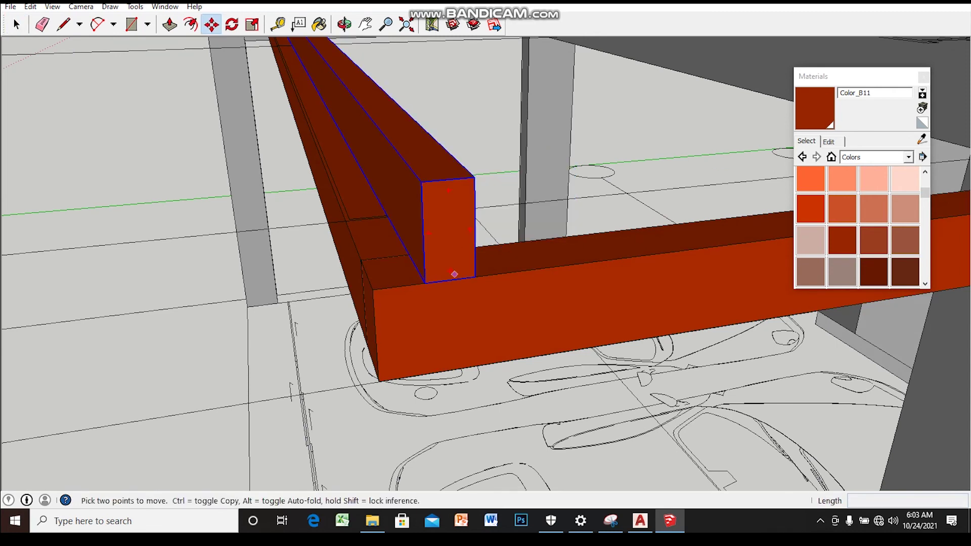
- Copy the red beam 600 along the frame
key(ctrl)
click(450, 279)
text(600)
key(Return)
scroll(622, 258, down, 3)
mouse_move(636, 271)
middle_down()
mouse_move(434, 310)
mouse_move(506, 285)
middle_up()
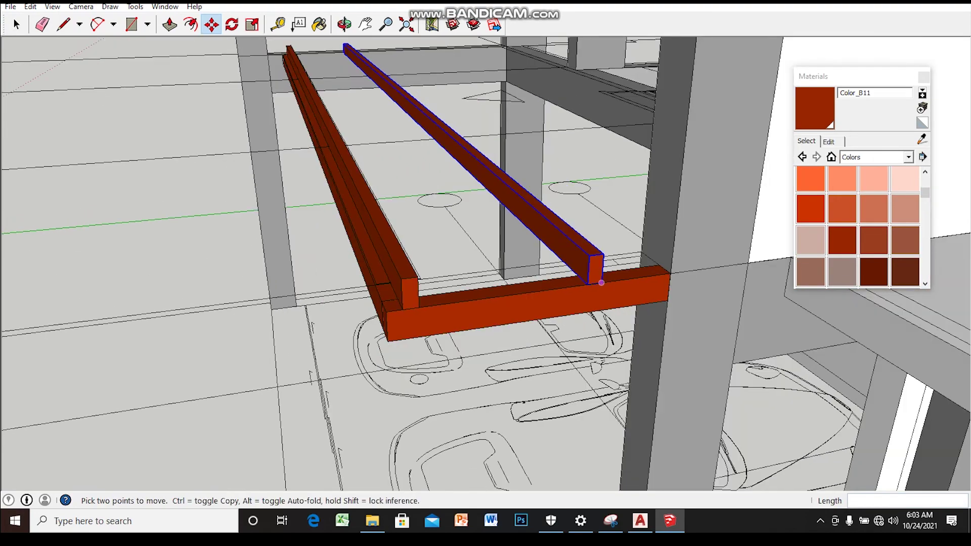
scroll(603, 287, up, 2)
scroll(600, 282, up, 2)
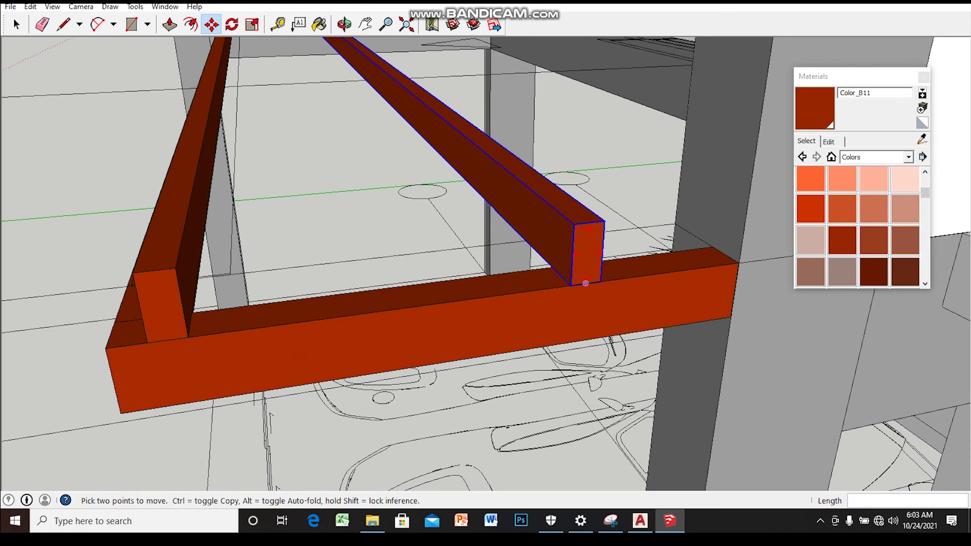
- Copy the beam another 600 further along and review the spacing
key(ctrl)
click(586, 283)
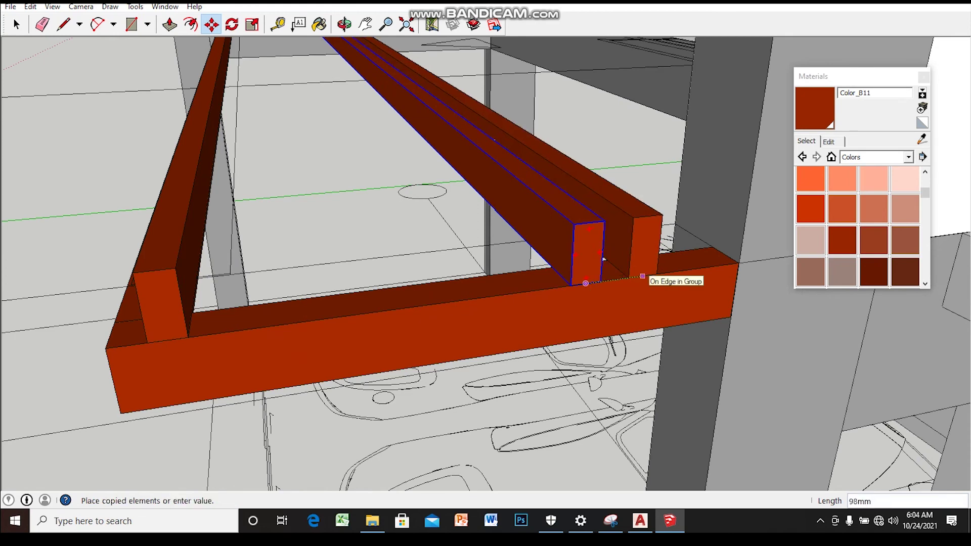
key(Return)
scroll(560, 239, down, 3)
mouse_move(538, 217)
middle_down()
mouse_move(506, 227)
mouse_move(477, 210)
middle_up()
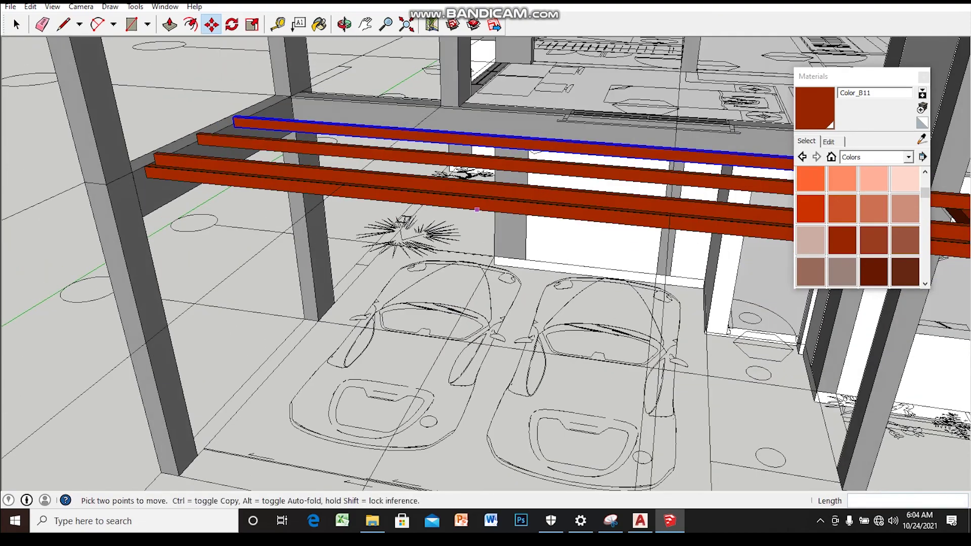
- Orbit and zoom to bring the outer red beam's end into view
scroll(477, 209, down, 2)
middle_drag(477, 209, 455, 228)
scroll(455, 228, up, 3)
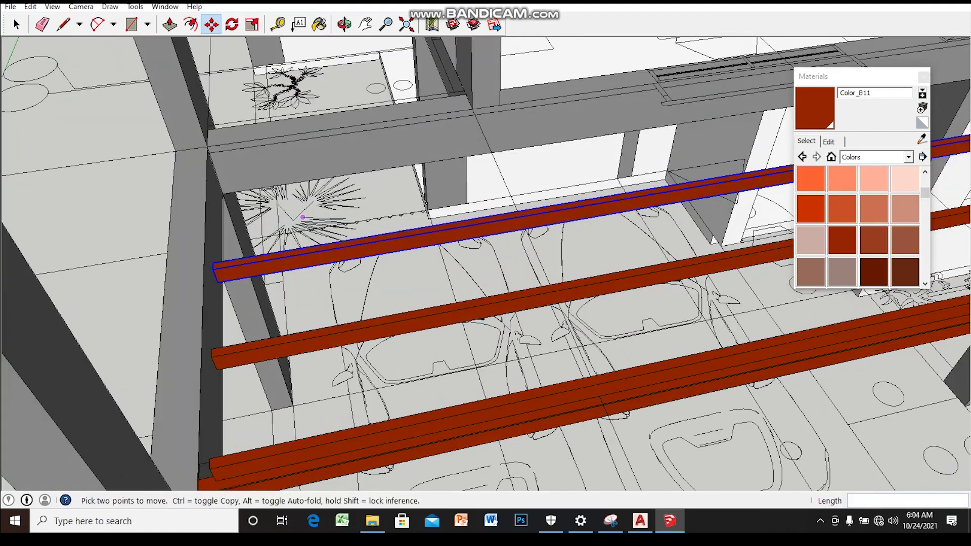
scroll(456, 228, up, 3)
key(space)
scroll(456, 253, up, 2)
scroll(455, 252, down, 3)
mouse_move(455, 253)
middle_down()
mouse_move(476, 238)
mouse_move(536, 247)
middle_up()
scroll(486, 263, down, 2)
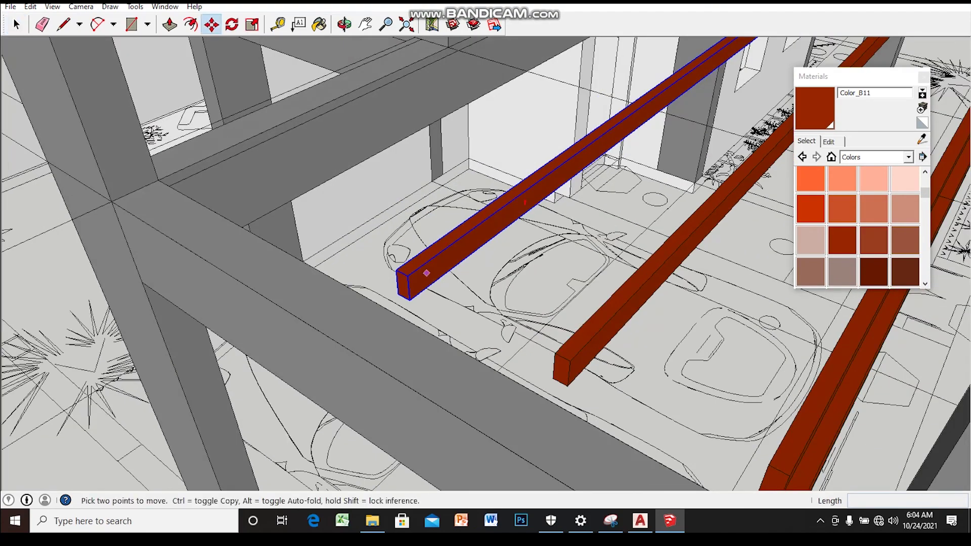
scroll(525, 202, up, 2)
scroll(602, 122, up, 1)
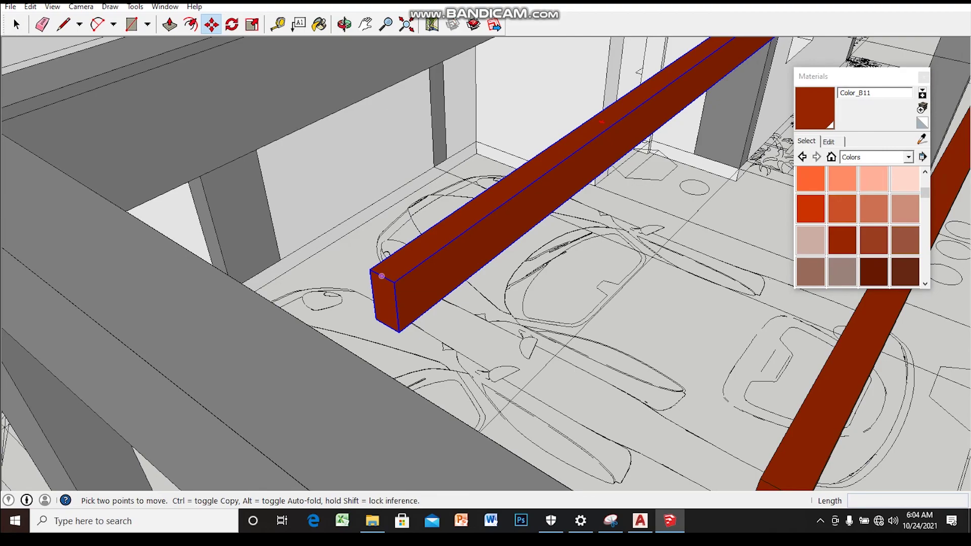
- Copy the outer red beam 600 further along to complete the joist row
key(ctrl)
click(382, 276)
key(Return)
scroll(382, 276, down, 3)
scroll(381, 276, down, 3)
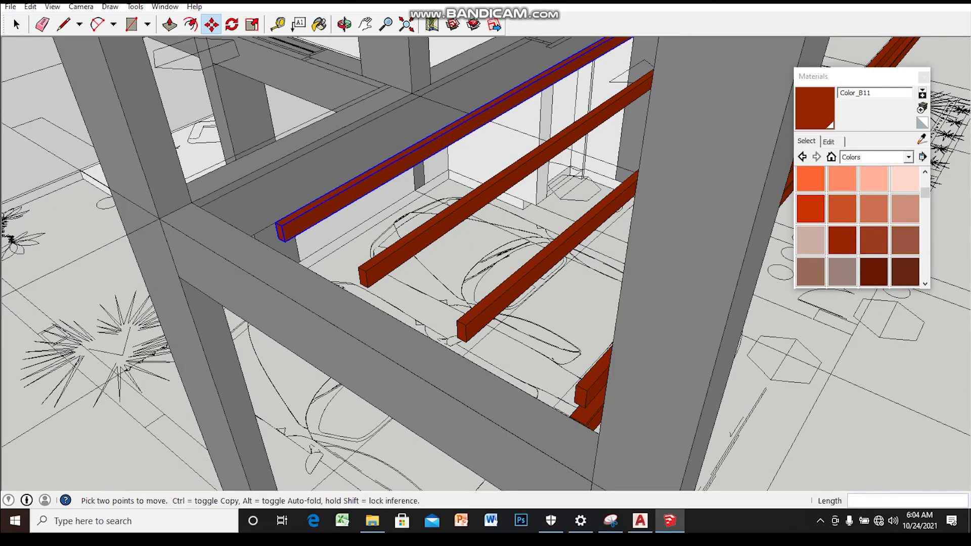
scroll(382, 276, down, 2)
key(space)
mouse_move(381, 276)
middle_down()
mouse_move(386, 202)
mouse_move(384, 238)
mouse_move(364, 273)
mouse_move(374, 293)
middle_up()
scroll(526, 177, up, 2)
scroll(526, 177, up, 2)
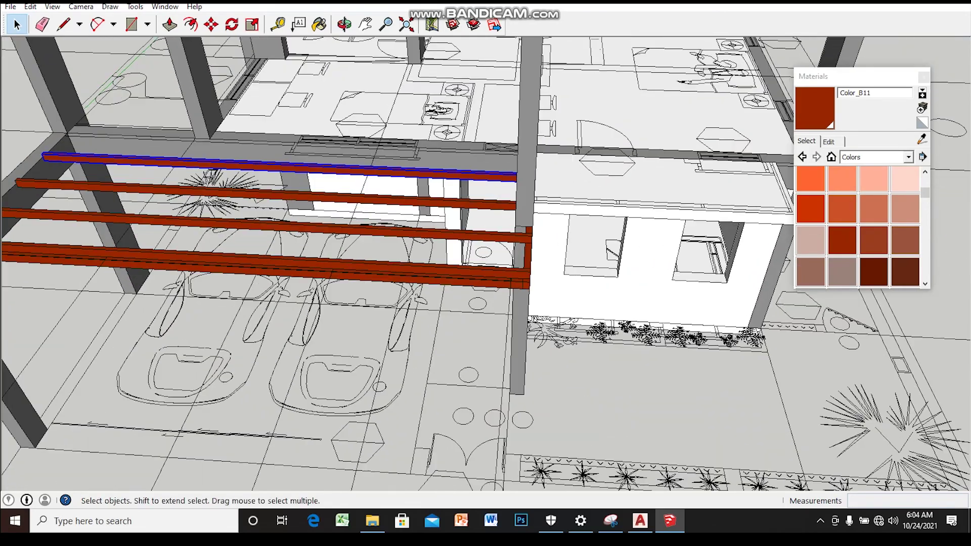
scroll(526, 177, up, 1)
mouse_move(526, 177)
middle_down()
mouse_move(521, 192)
mouse_move(524, 141)
mouse_move(539, 132)
middle_up()
scroll(521, 192, down, 3)
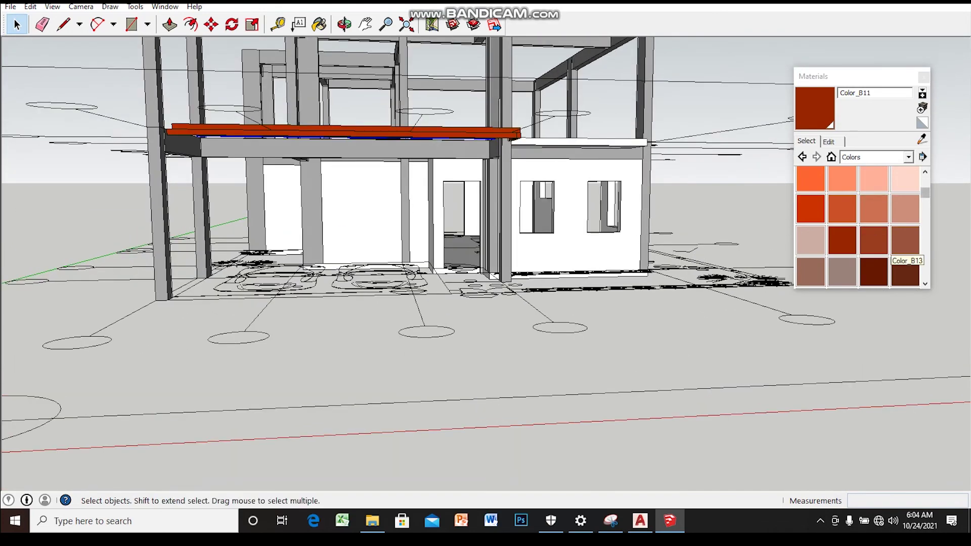
- Paint the bottom, middle and top red joists with orange-brown Color_C12
scroll(901, 251, down, 3)
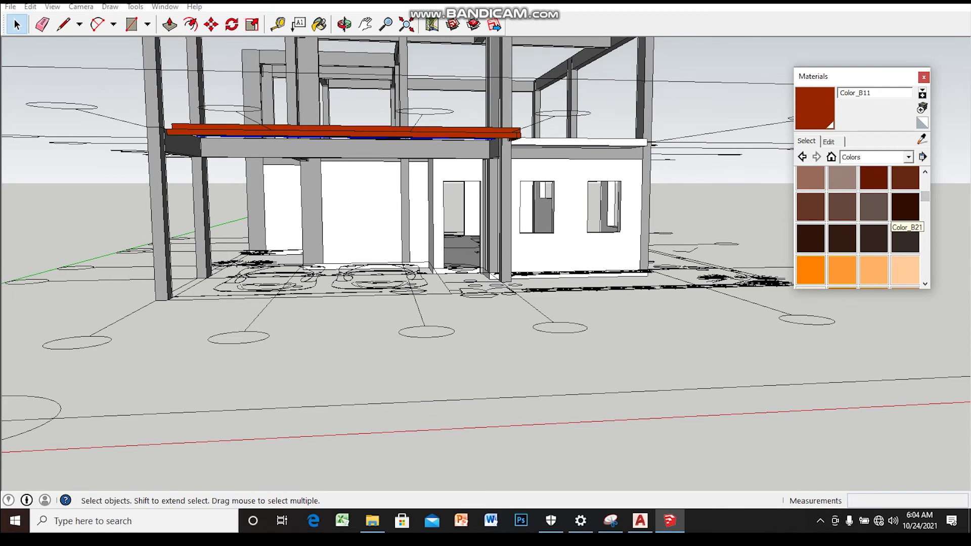
scroll(903, 223, down, 3)
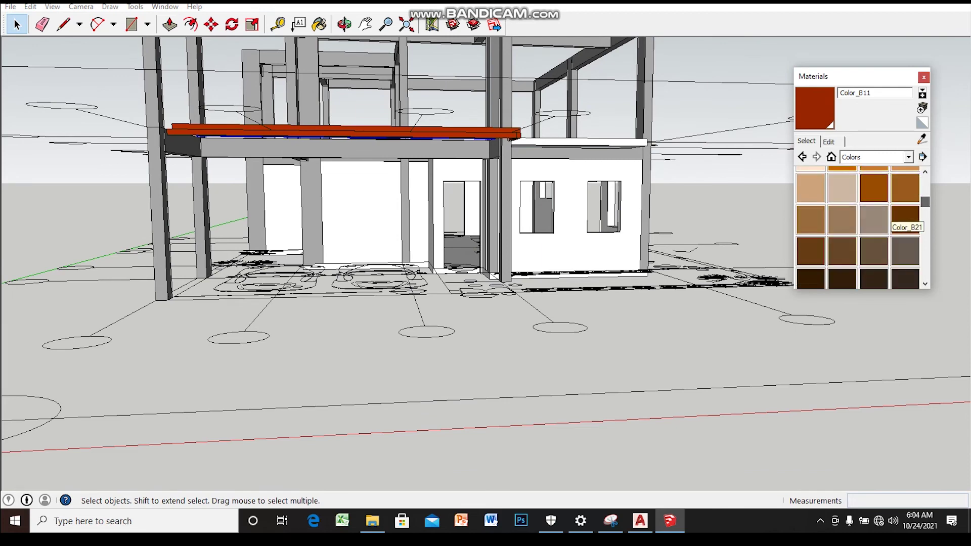
click(905, 187)
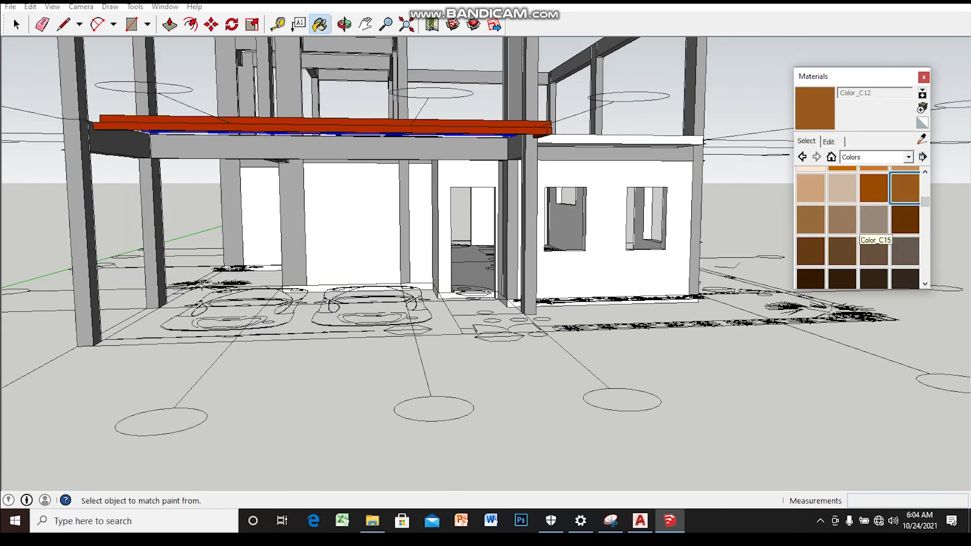
middle_drag(486, 253, 486, 213)
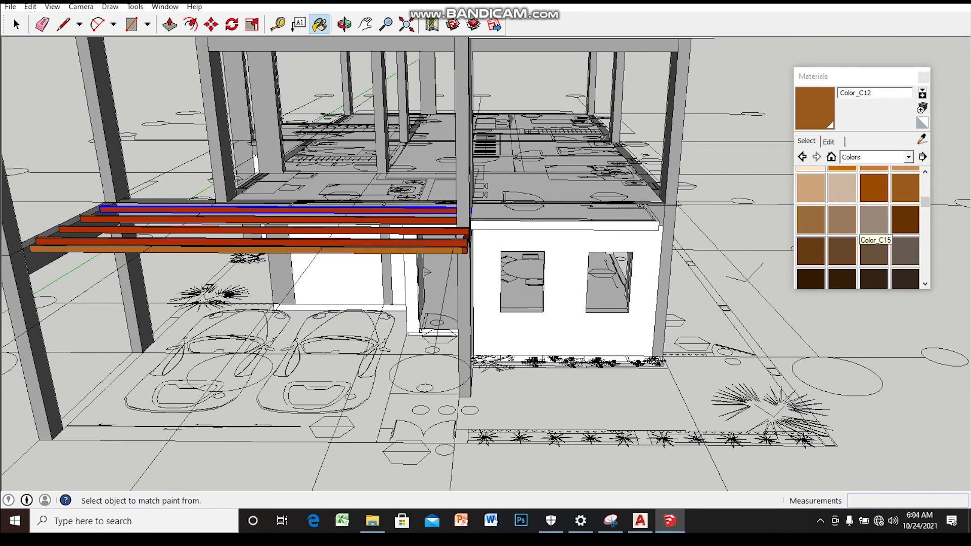
scroll(486, 253, up, 3)
click(227, 241)
click(228, 214)
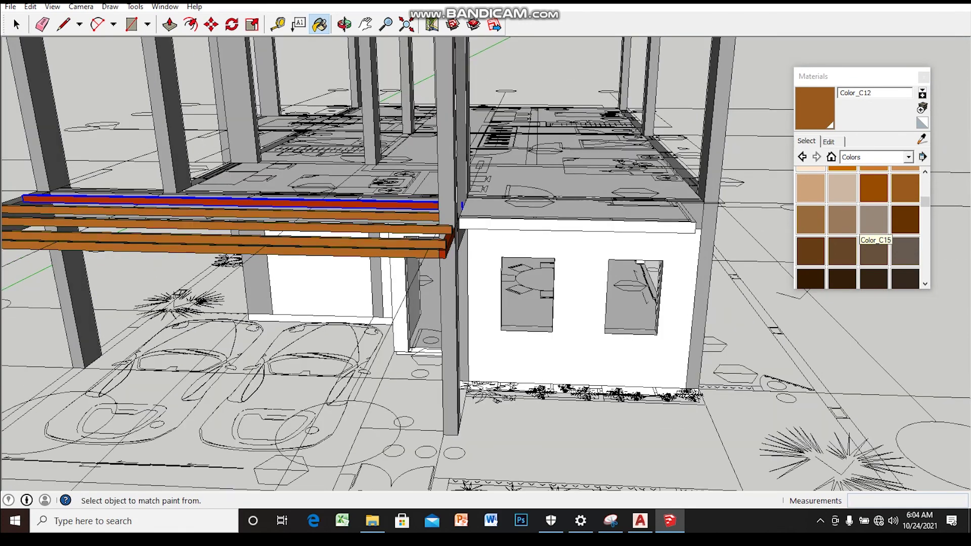
click(228, 202)
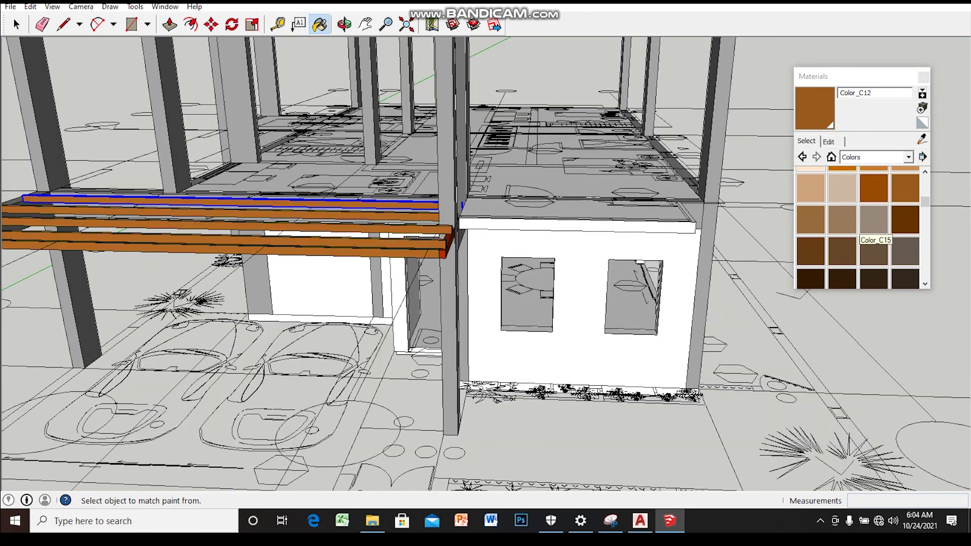
scroll(485, 253, down, 3)
middle_drag(486, 253, 355, 242)
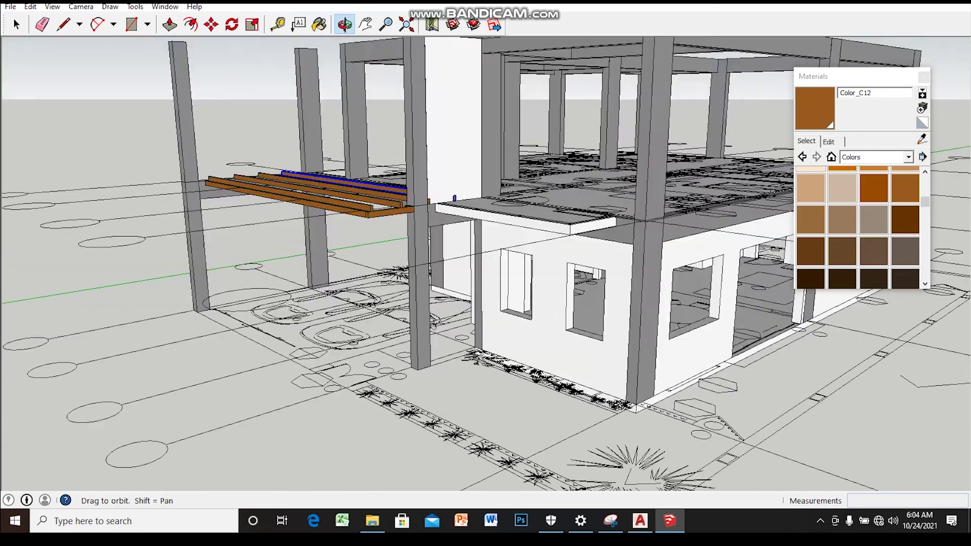
- Orbit around the Color_C12 joists and frame to inspect them from several angles
scroll(435, 253, up, 5)
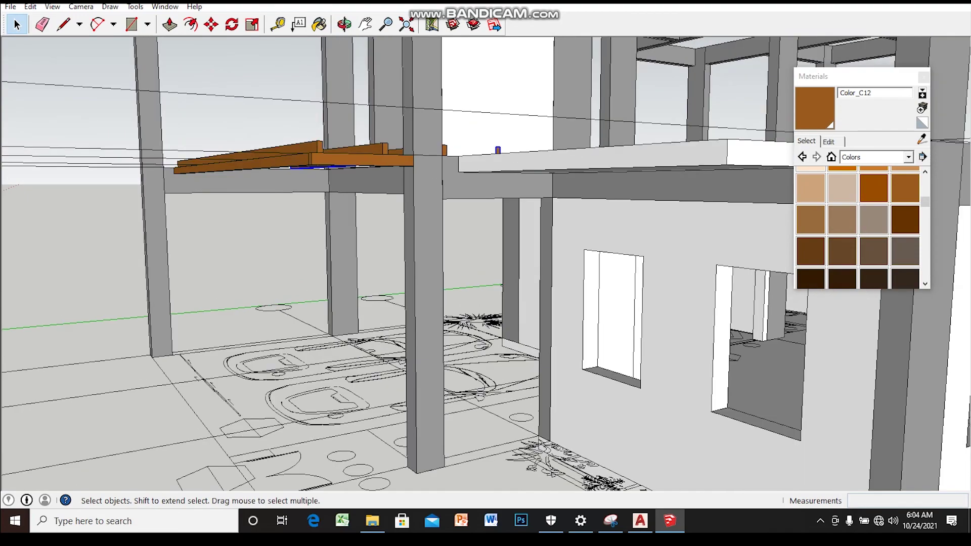
middle_drag(435, 253, 455, 304)
middle_drag(486, 253, 556, 253)
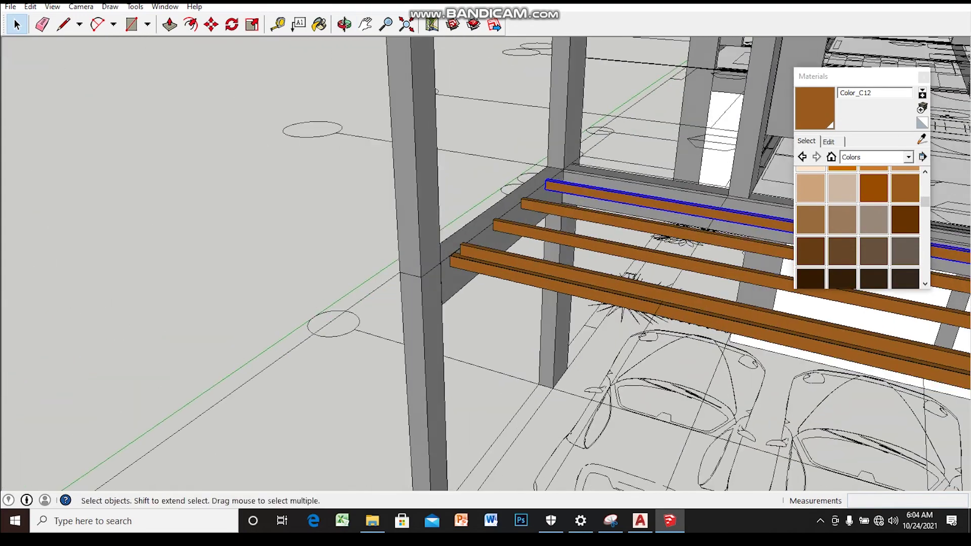
scroll(485, 253, down, 3)
middle_drag(485, 253, 455, 263)
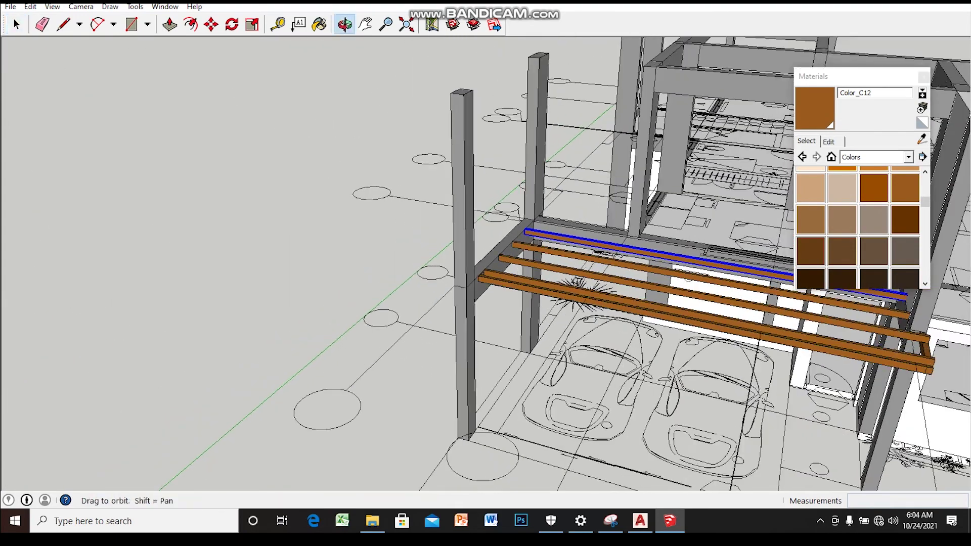
scroll(557, 283, down, 3)
mouse_move(557, 283)
middle_down()
mouse_move(506, 253)
mouse_move(384, 243)
middle_up()
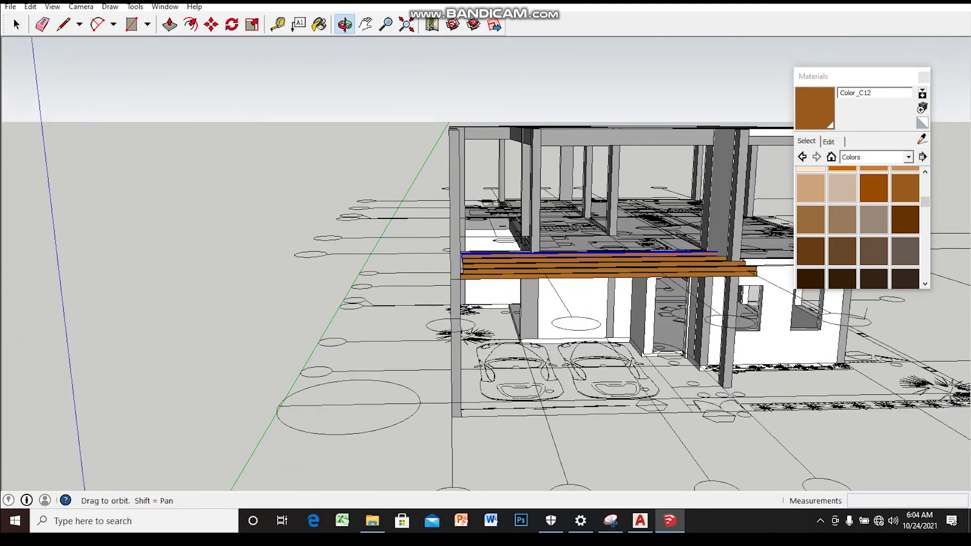
middle_drag(485, 263, 455, 202)
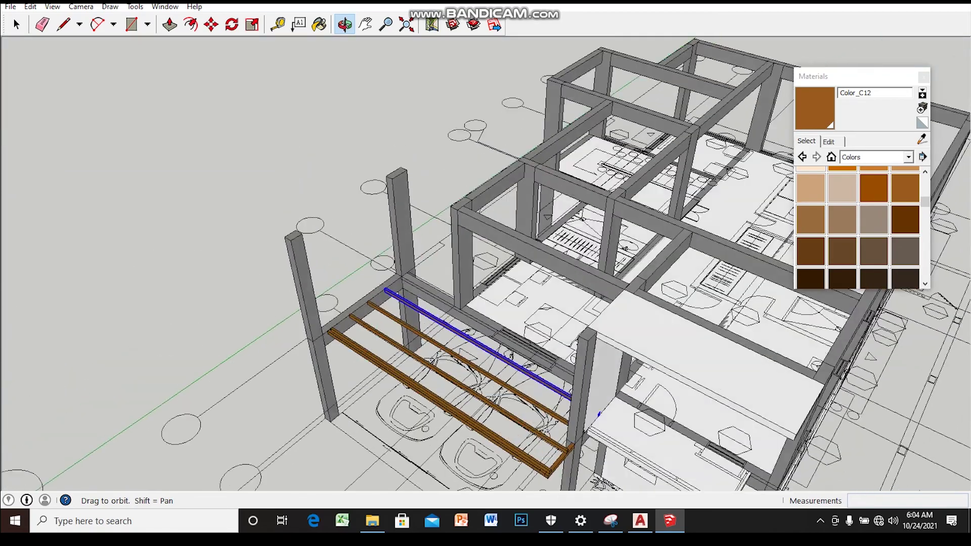
mouse_move(486, 263)
middle_down()
mouse_move(470, 258)
mouse_move(526, 227)
middle_up()
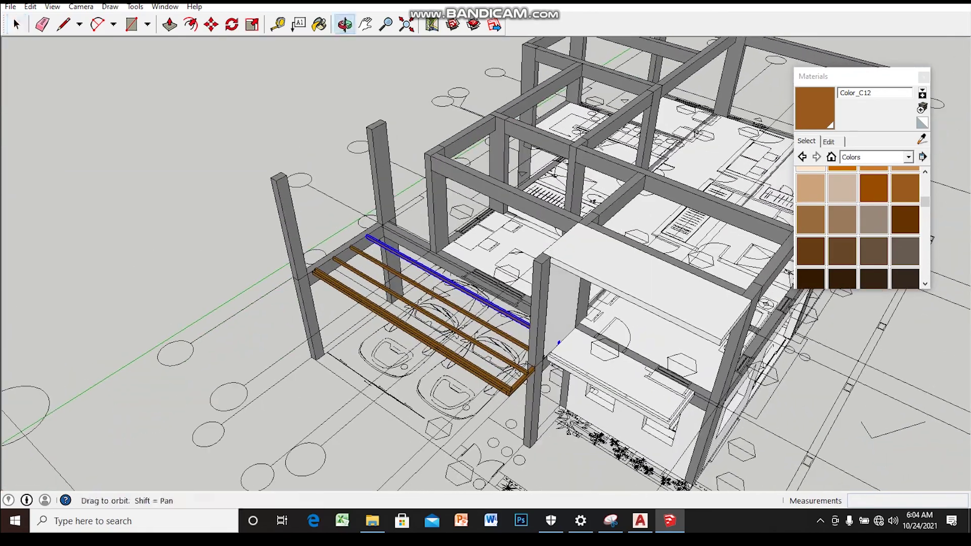
middle_drag(486, 273, 486, 228)
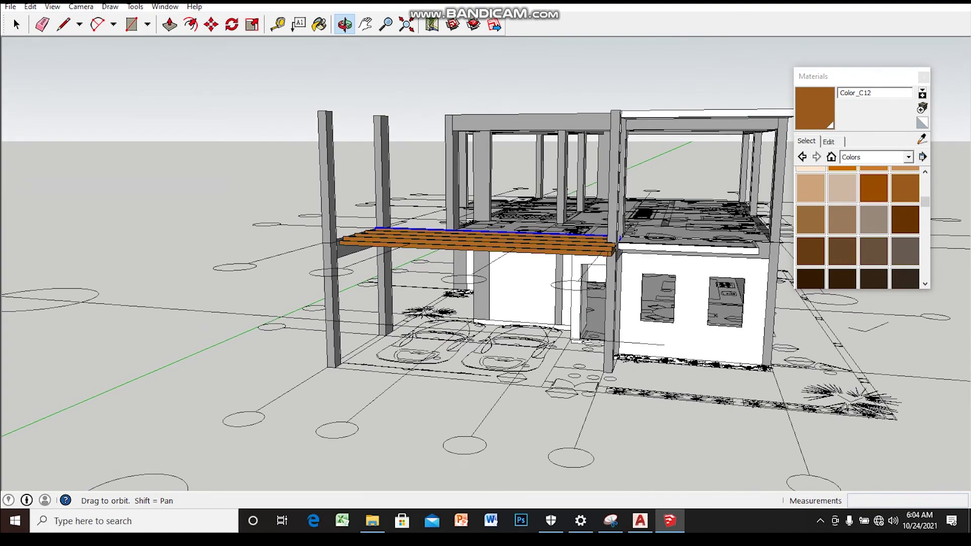
- Open the front-left freestanding corner column's group for editing
middle_drag(486, 273, 486, 334)
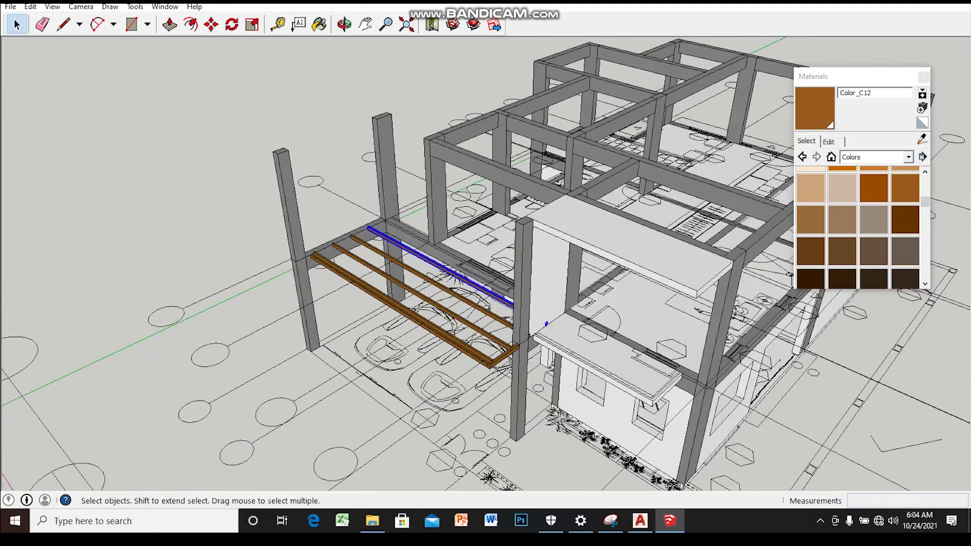
scroll(486, 304, up, 3)
double_click(301, 263)
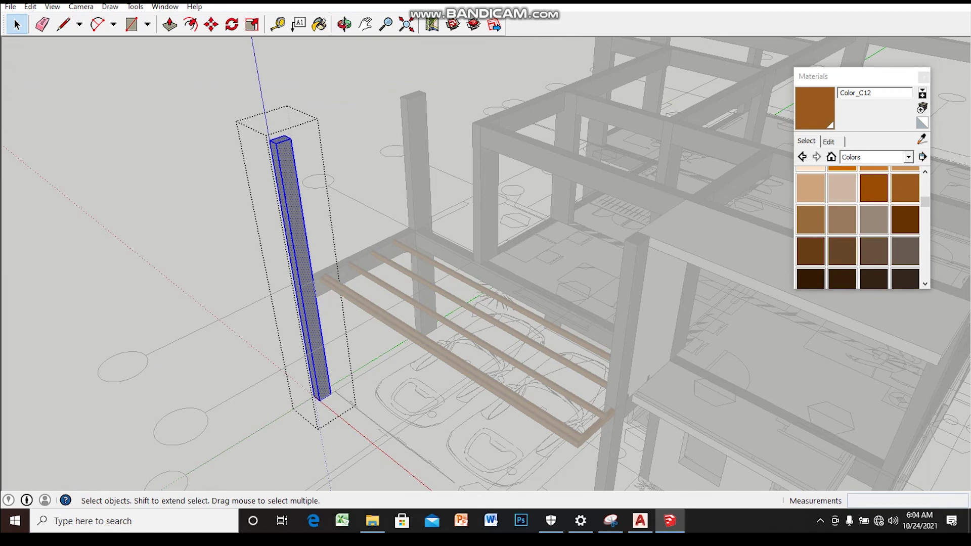
middle_drag(486, 274, 478, 284)
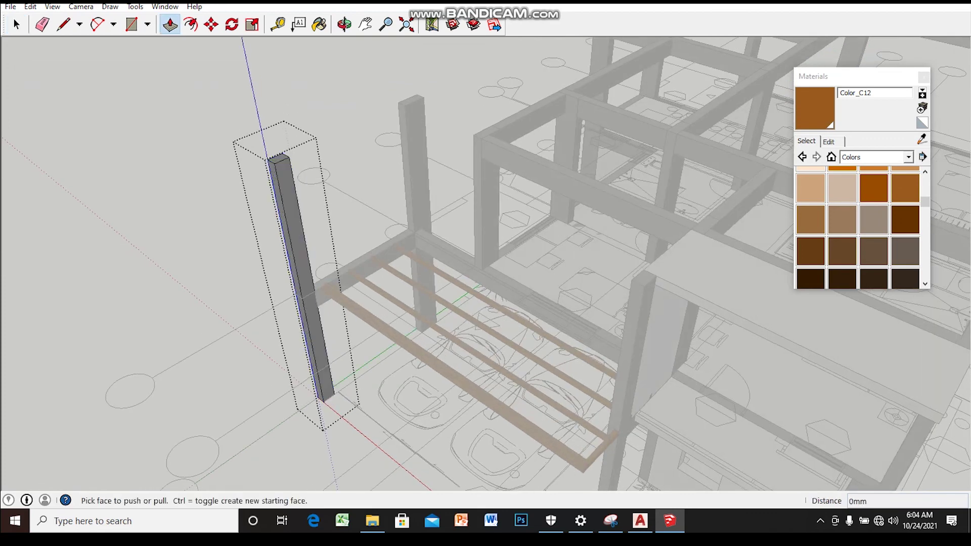
- Push the corner column's top down 3000mm, then pull it back up 1200mm
click(302, 278)
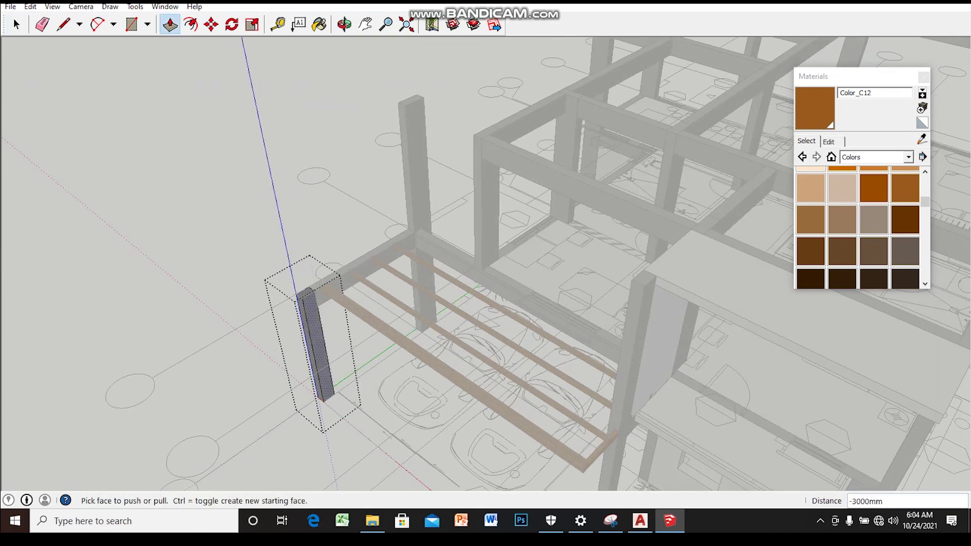
scroll(304, 289, up, 2)
click(303, 292)
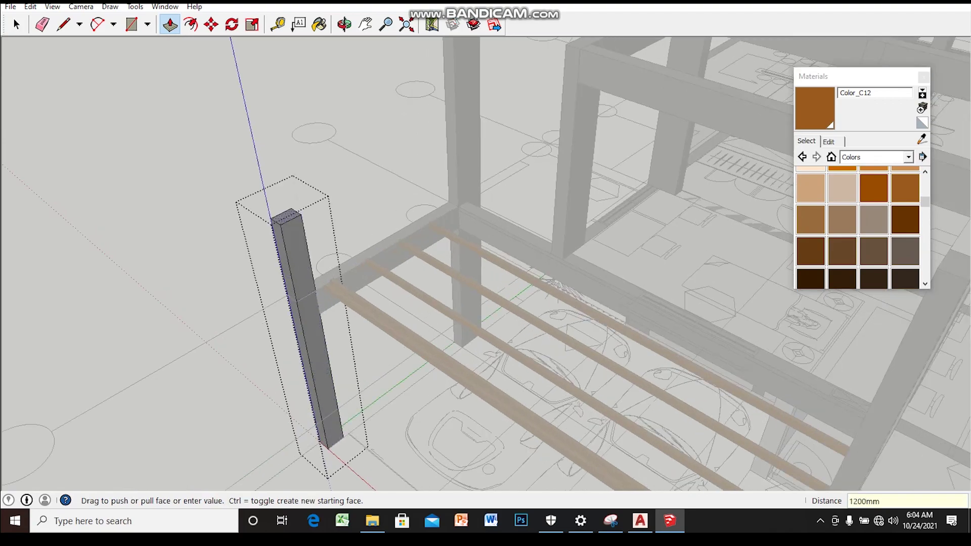
key(Return)
mouse_move(485, 274)
middle_down()
mouse_move(446, 258)
mouse_move(547, 253)
mouse_move(466, 258)
middle_up()
key(space)
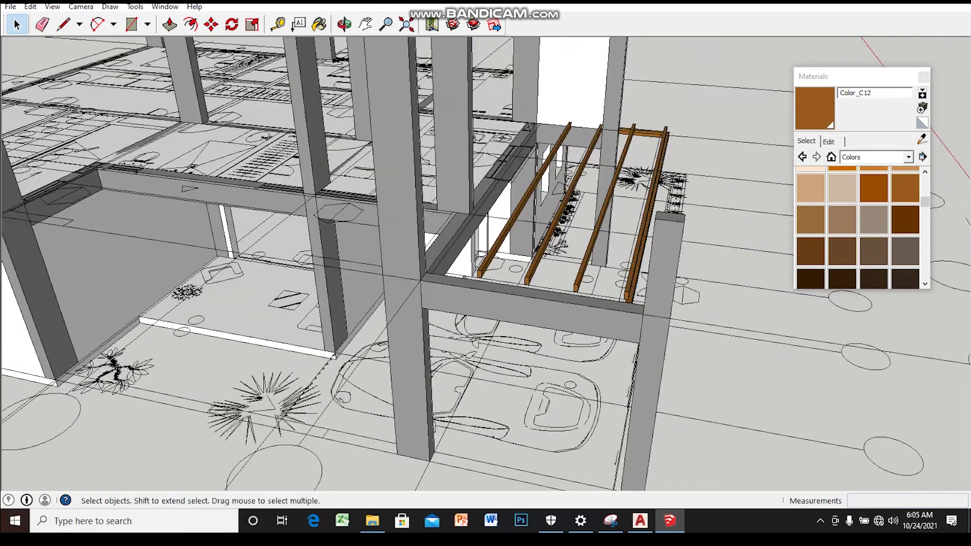
- Orbit and zoom in on the pergola's front beam-column corner
scroll(574, 283, up, 2)
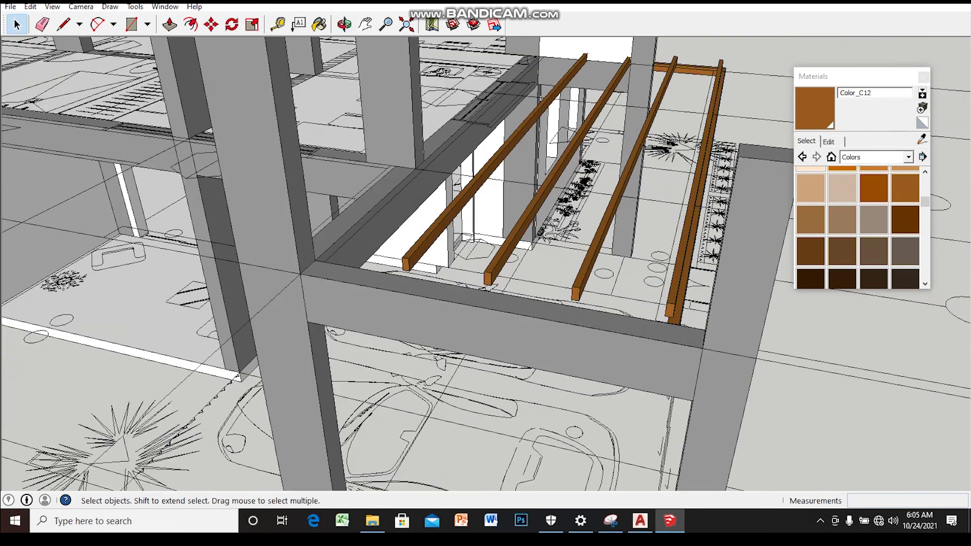
scroll(574, 283, up, 2)
middle_drag(465, 258, 313, 231)
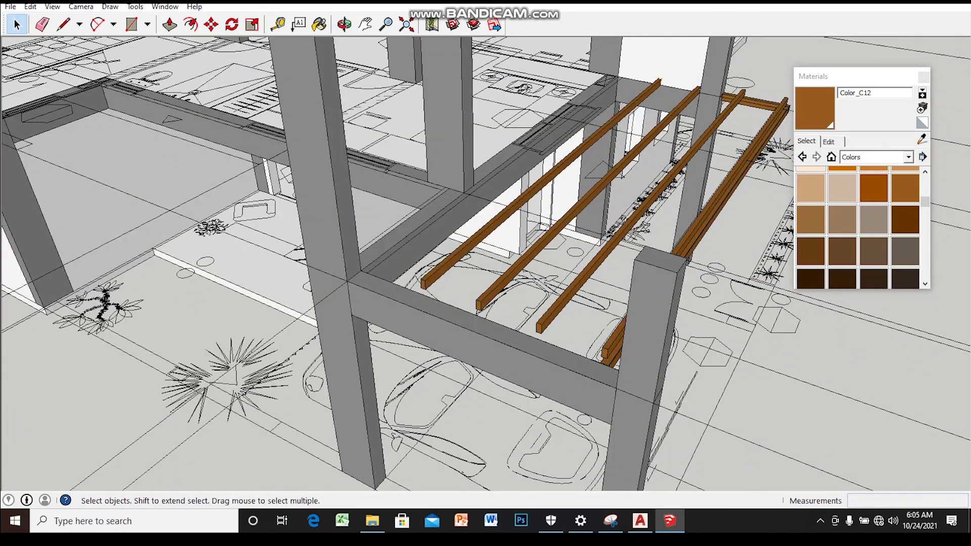
scroll(405, 259, down, 2)
scroll(404, 260, down, 1)
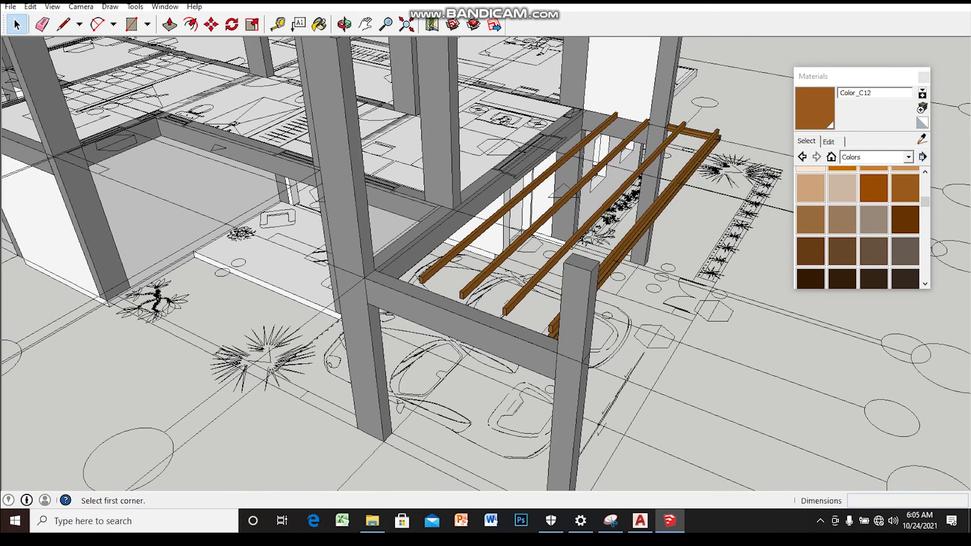
key(r)
scroll(387, 266, up, 1)
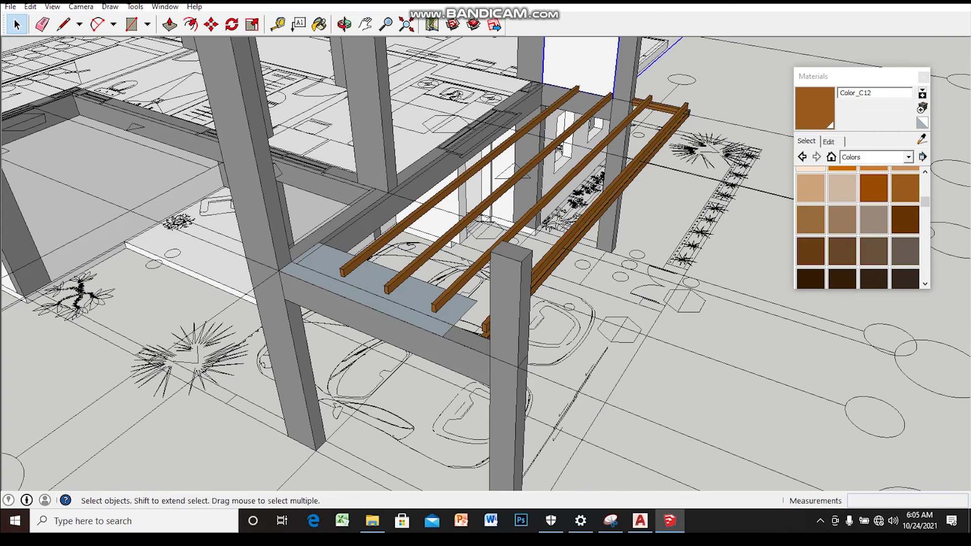
scroll(534, 75, up, 2)
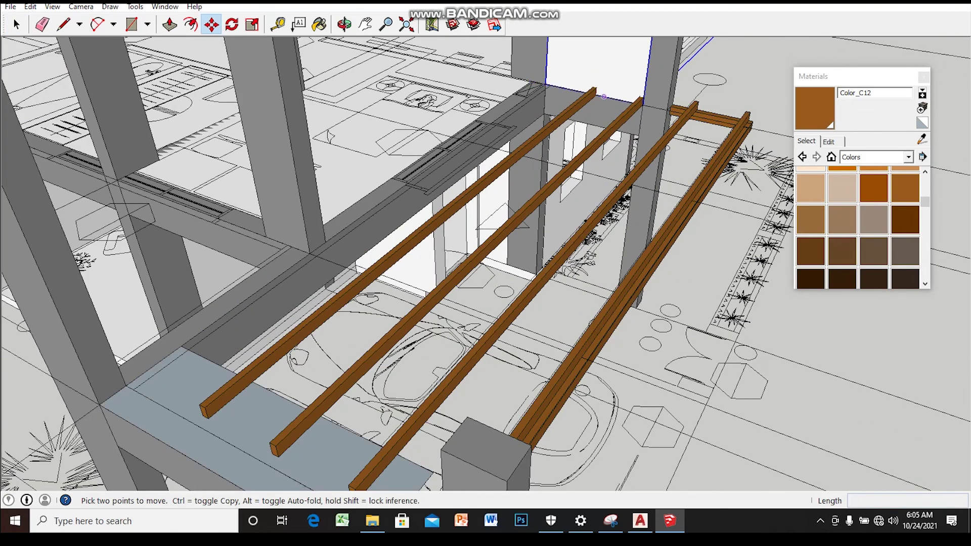
middle_drag(635, 105, 638, 108)
scroll(544, 89, up, 2)
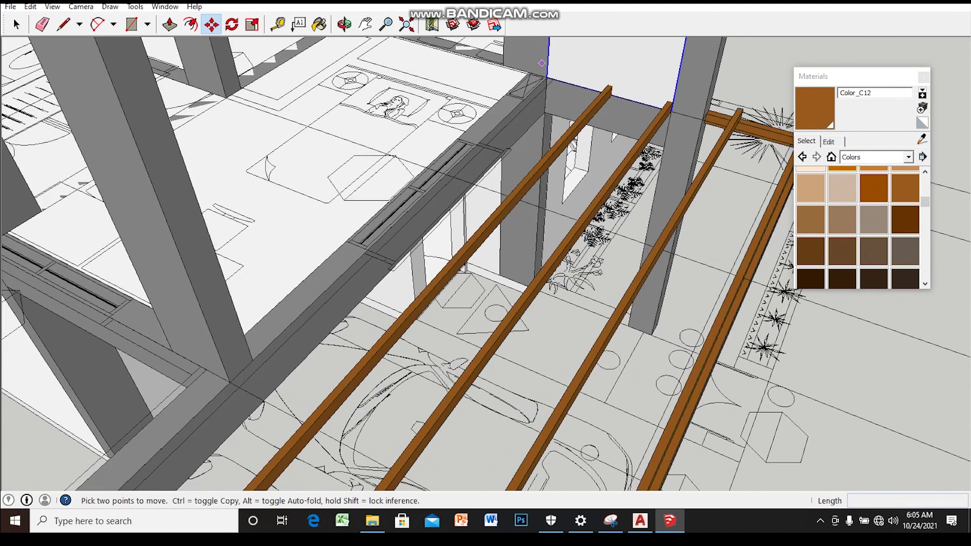
scroll(553, 69, up, 2)
scroll(553, 71, up, 1)
- Copy the pale front-beam face 6400mm along the red axis and check it
click(655, 65)
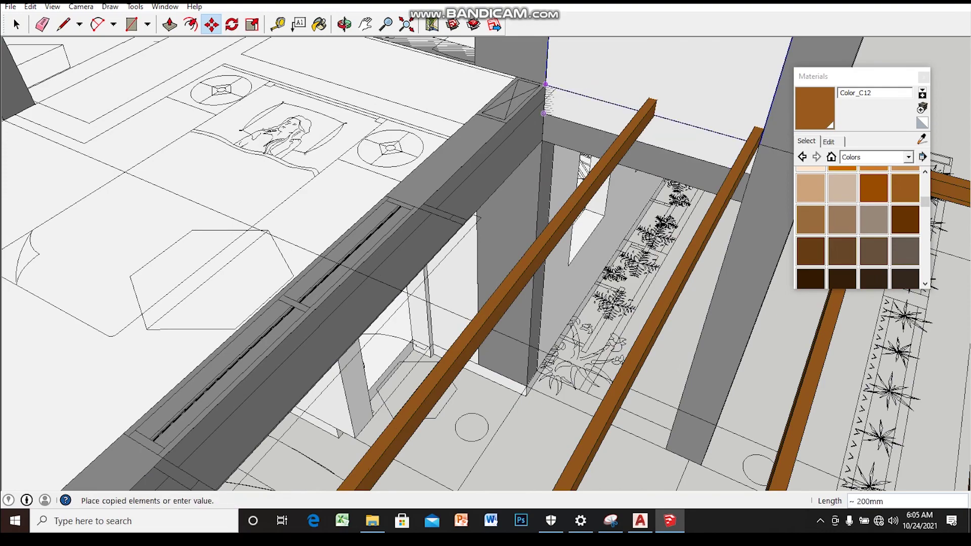
mouse_move(654, 64)
middle_down()
mouse_move(618, 96)
mouse_move(455, 152)
middle_up()
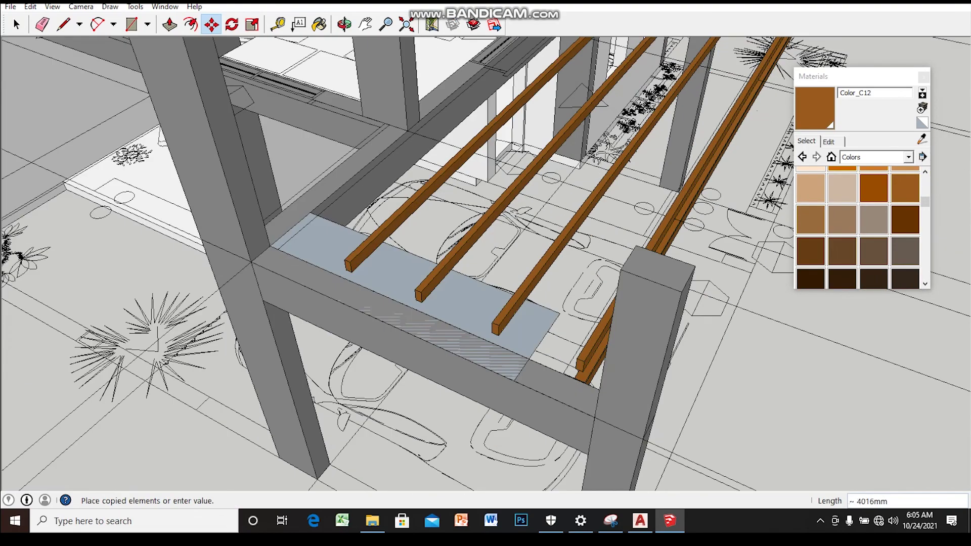
scroll(328, 179, up, 2)
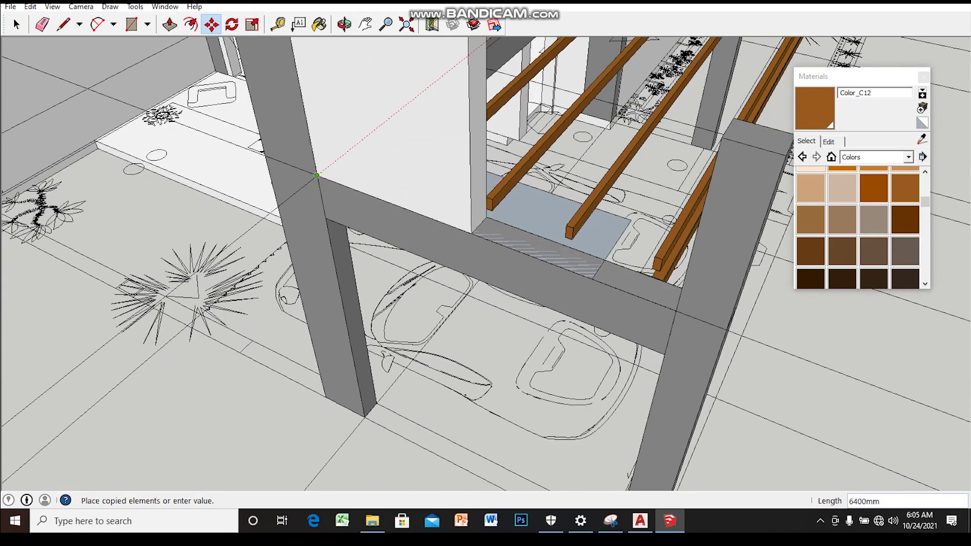
click(316, 175)
key(space)
middle_drag(386, 167, 263, 202)
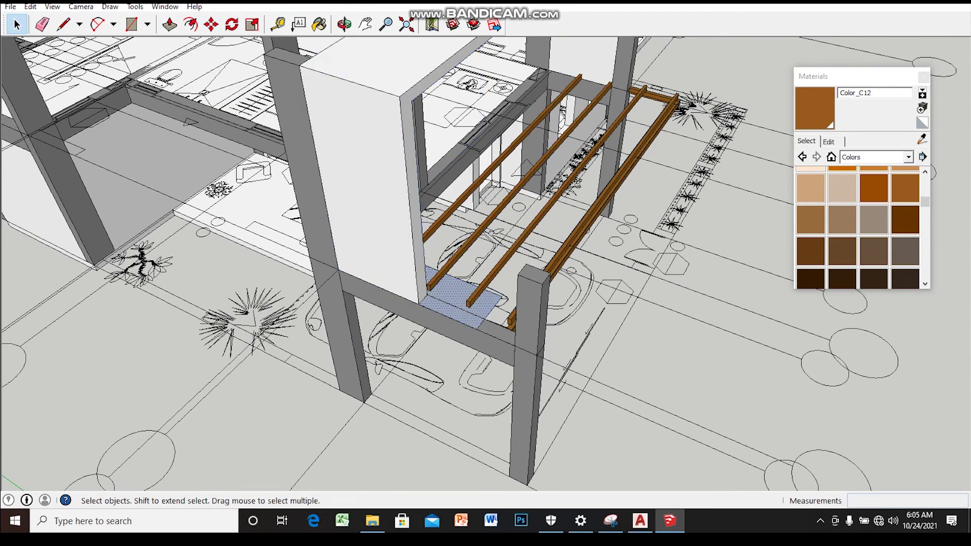
mouse_move(263, 203)
middle_down()
mouse_move(187, 222)
mouse_move(185, 238)
middle_up()
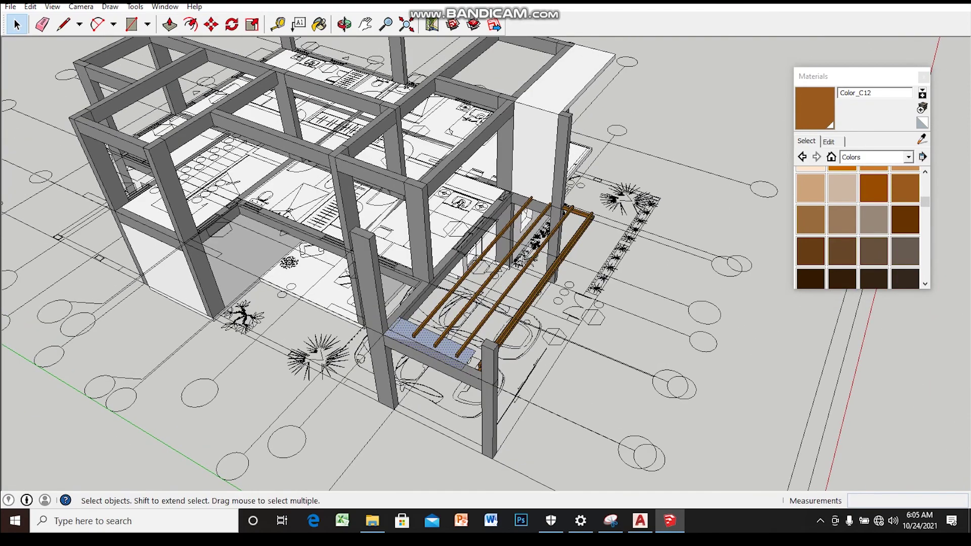
scroll(463, 369, up, 1)
scroll(464, 370, up, 1)
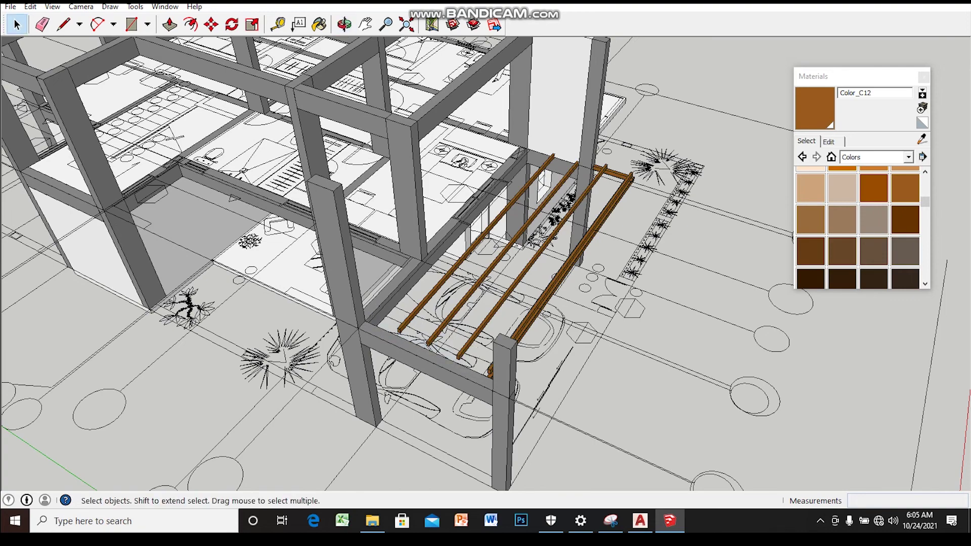
scroll(430, 362, up, 1)
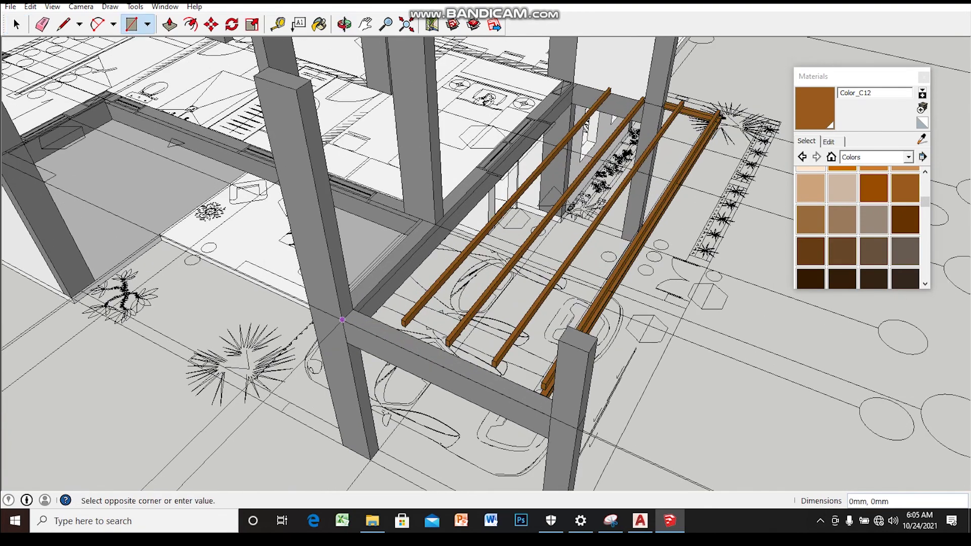
- Make the pergola end beam's top face into a group and open it for editing
middle_drag(342, 319, 489, 372)
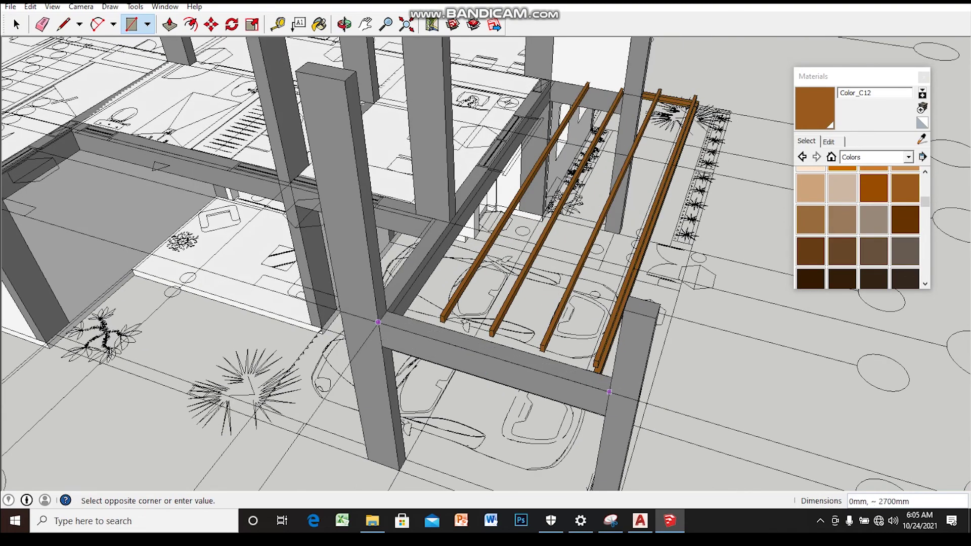
middle_drag(609, 392, 730, 332)
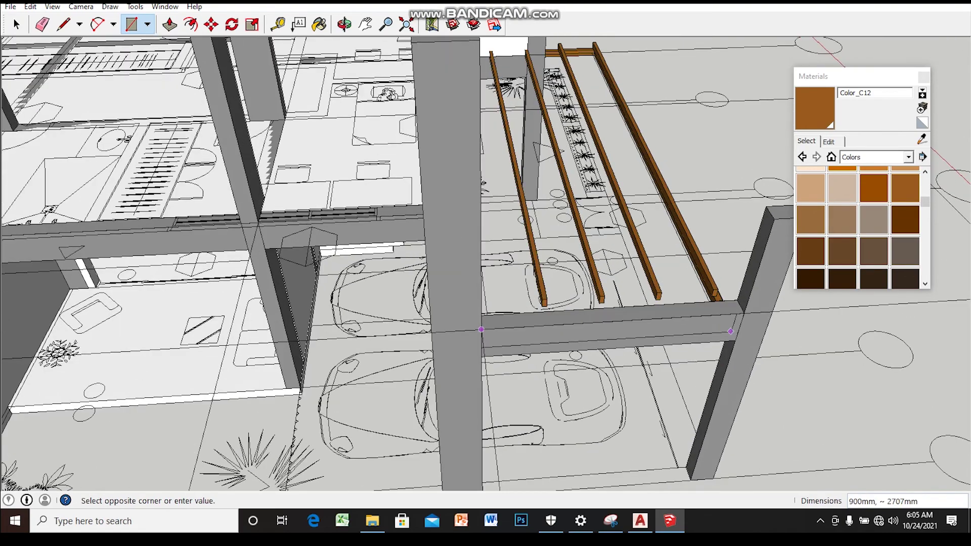
key(space)
right_click(688, 311)
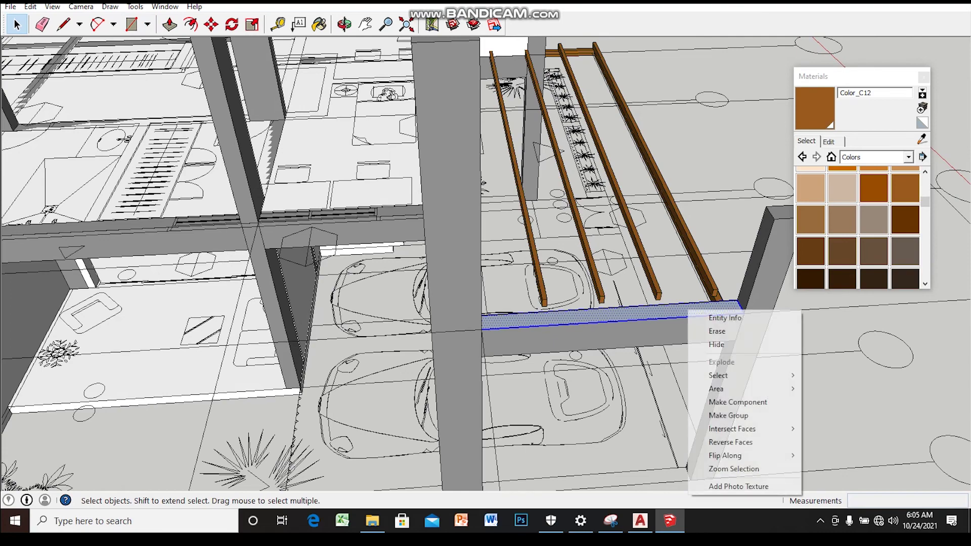
click(729, 415)
middle_drag(728, 415, 657, 385)
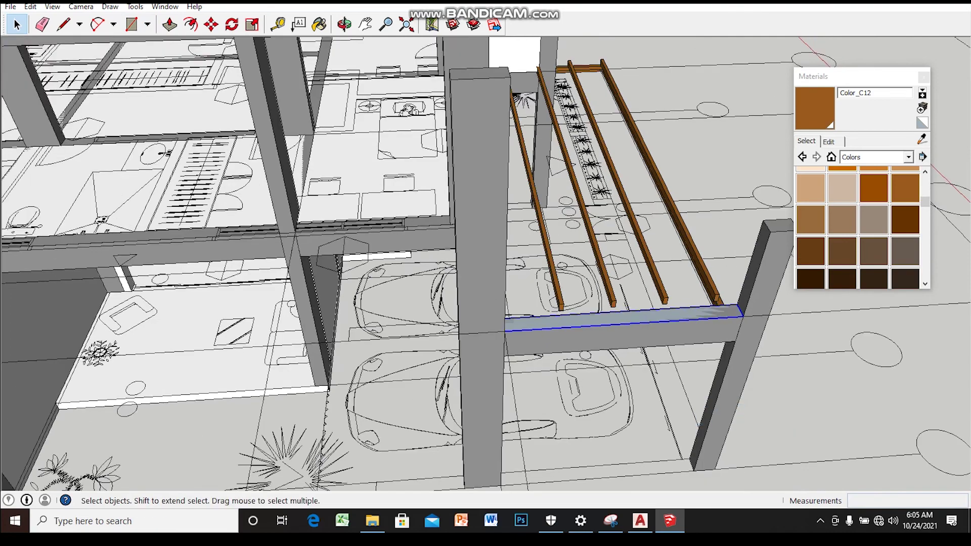
key(Return)
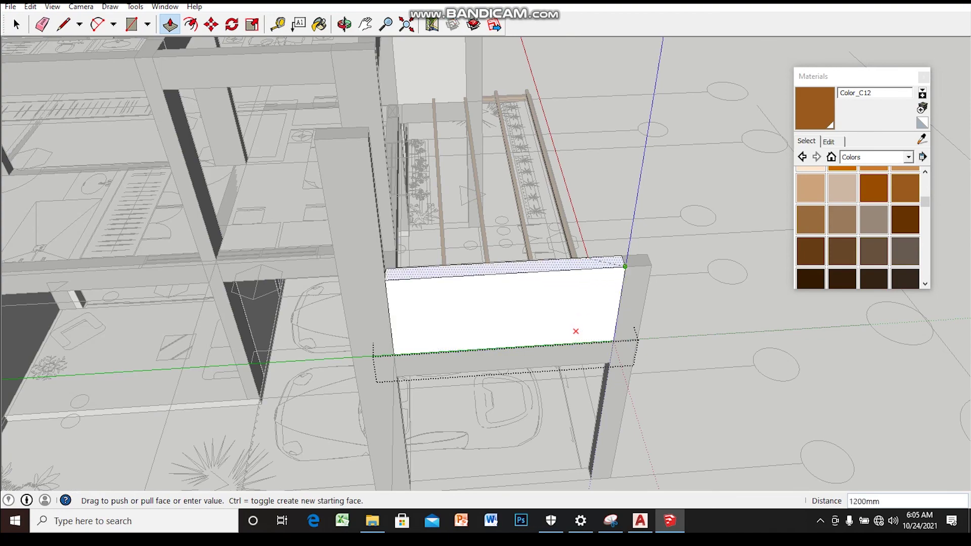
- Close the beam group and return to selecting objects
scroll(626, 266, down, 5)
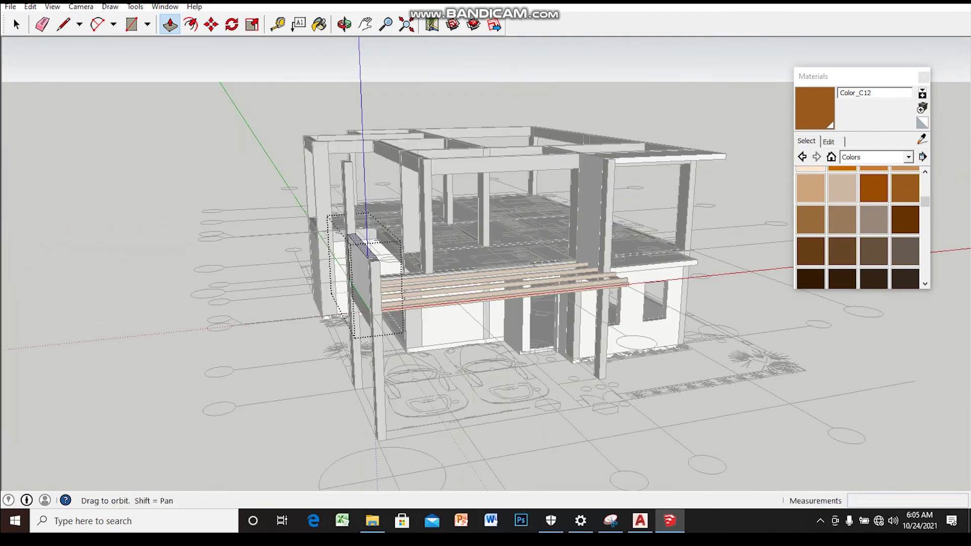
middle_drag(625, 266, 557, 284)
middle_drag(486, 303, 455, 303)
key(space)
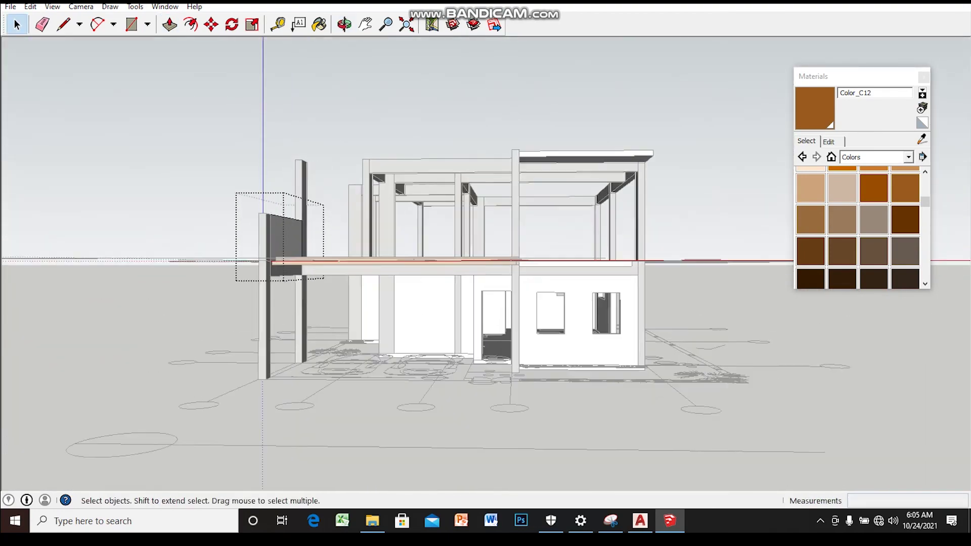
key(Escape)
- Orbit and zoom in to a high angle over the pergola beams
middle_drag(486, 273, 587, 263)
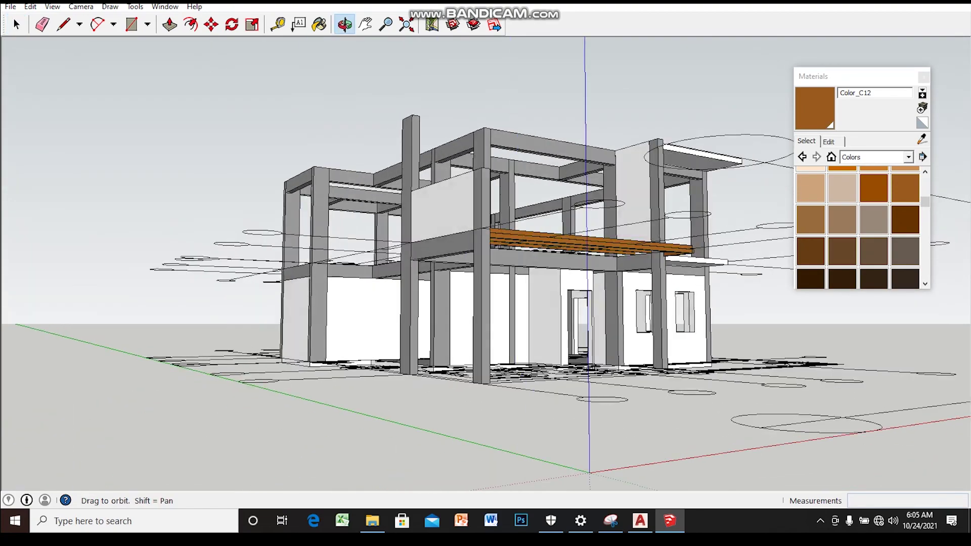
middle_drag(485, 273, 536, 253)
scroll(486, 273, up, 2)
mouse_move(486, 273)
middle_down()
mouse_move(486, 303)
mouse_move(506, 263)
mouse_move(526, 253)
mouse_move(506, 283)
mouse_move(496, 253)
mouse_move(516, 208)
mouse_move(511, 273)
mouse_move(536, 273)
mouse_move(486, 253)
mouse_move(485, 238)
middle_up()
scroll(486, 273, up, 3)
scroll(485, 273, up, 2)
scroll(485, 273, up, 2)
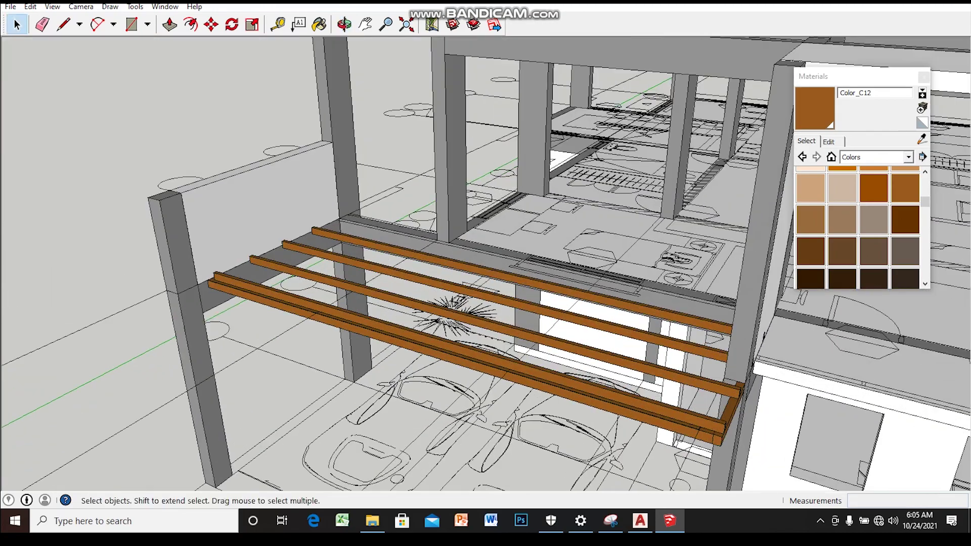
scroll(485, 273, up, 2)
mouse_move(485, 273)
middle_down()
mouse_move(506, 248)
mouse_move(475, 258)
mouse_move(458, 234)
mouse_move(486, 221)
middle_up()
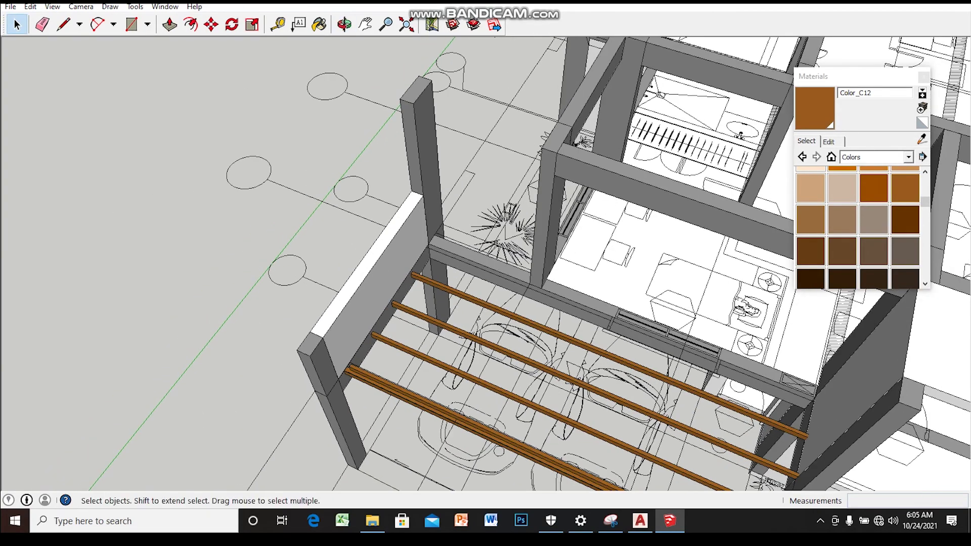
scroll(498, 275, up, 3)
scroll(498, 275, up, 3)
middle_drag(498, 275, 486, 264)
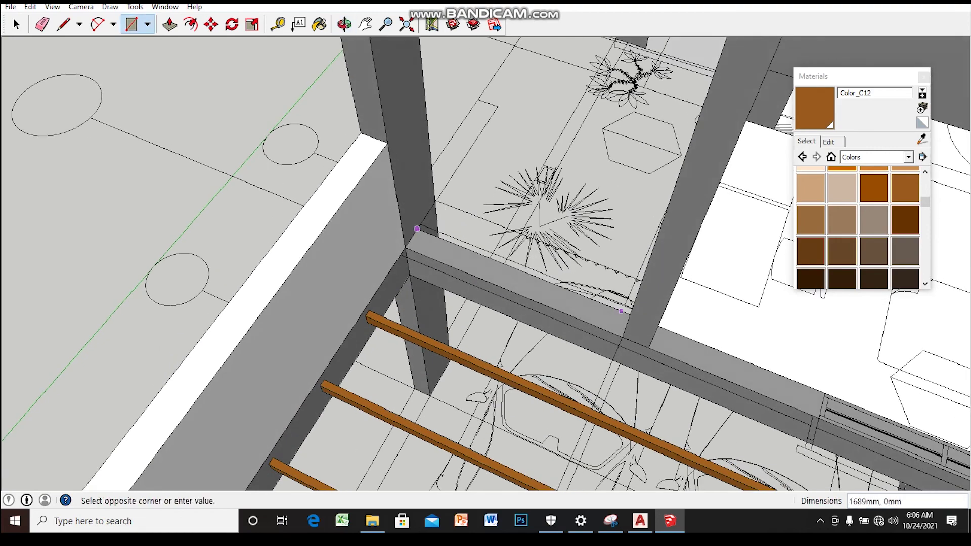
- Draw a rectangle on the edge beam top and push it up into a tall wall block beside the column
middle_drag(621, 311, 630, 329)
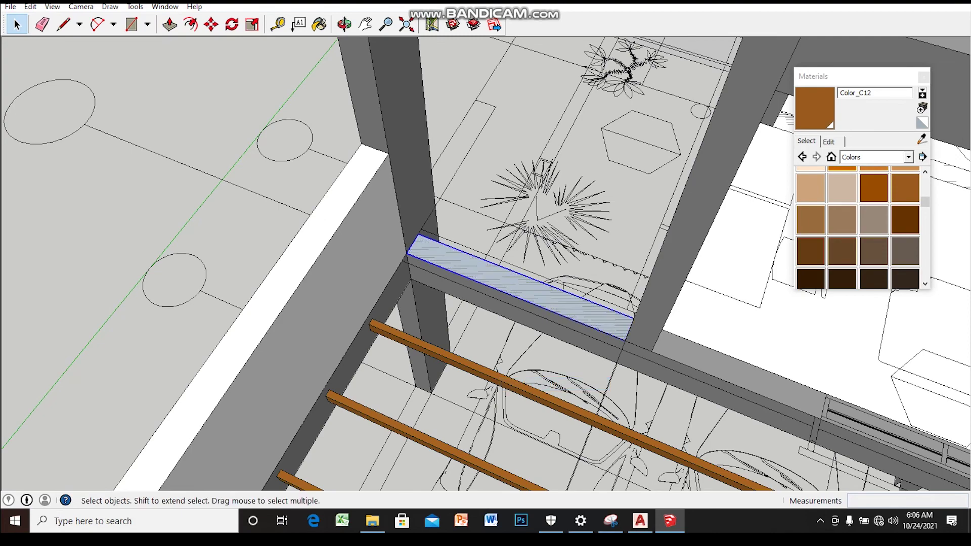
key(Return)
click(516, 286)
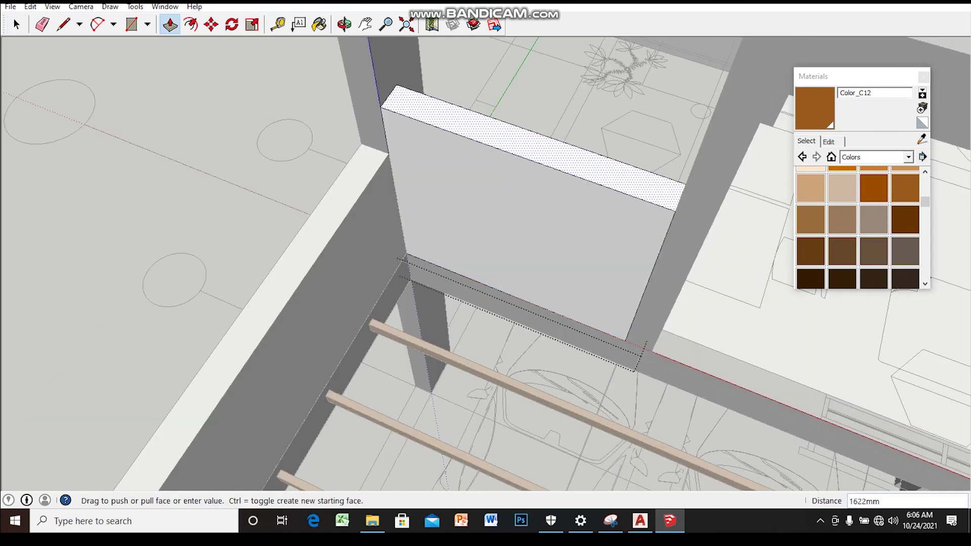
scroll(486, 253, down, 5)
mouse_move(486, 253)
middle_down()
mouse_move(506, 238)
mouse_move(471, 253)
mouse_move(349, 256)
mouse_move(247, 223)
mouse_move(212, 258)
mouse_move(284, 253)
mouse_move(293, 273)
mouse_move(202, 152)
middle_up()
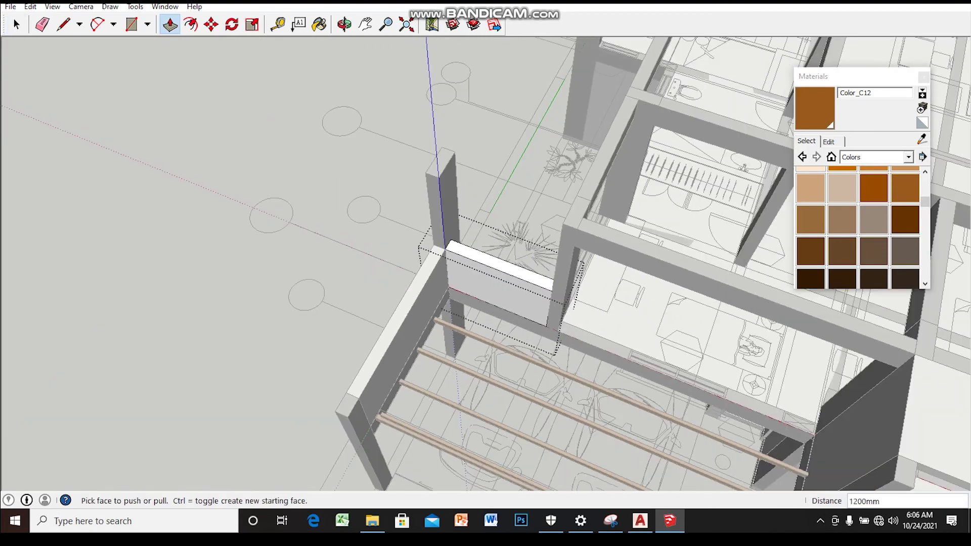
double_click(384, 304)
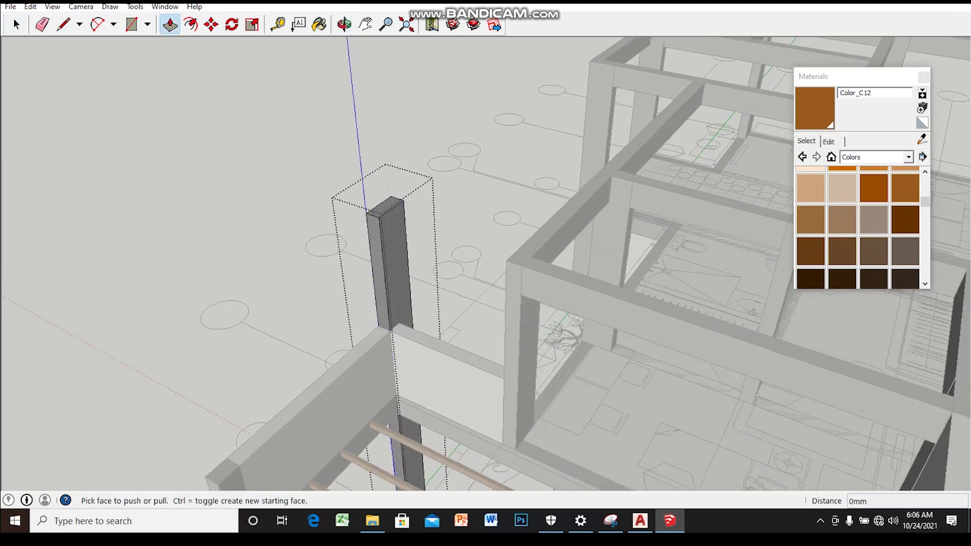
- Push the shared column's top down, then undo it
key(p)
drag(386, 205, 395, 296)
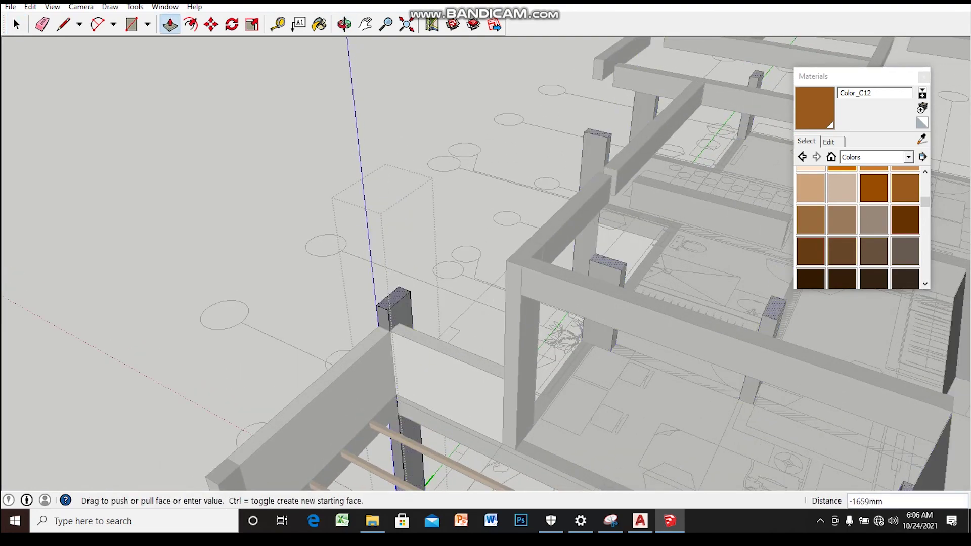
key(Escape)
key(space)
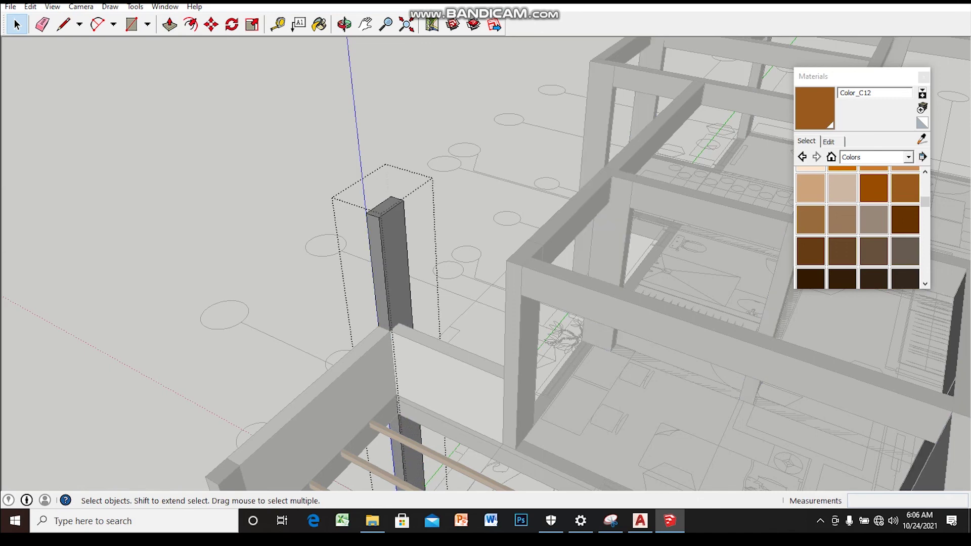
- Make the corner column unique so it no longer changes with its copies
right_click(387, 249)
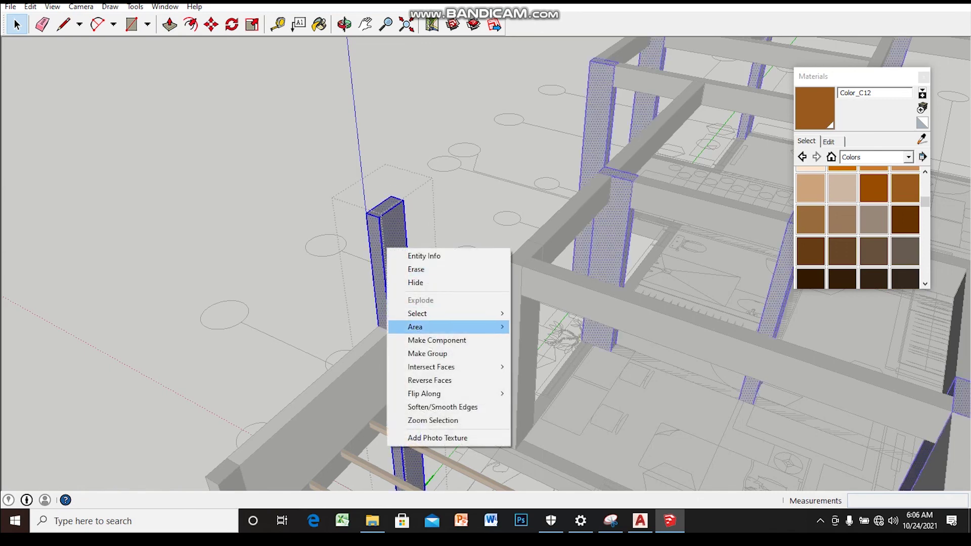
click(428, 354)
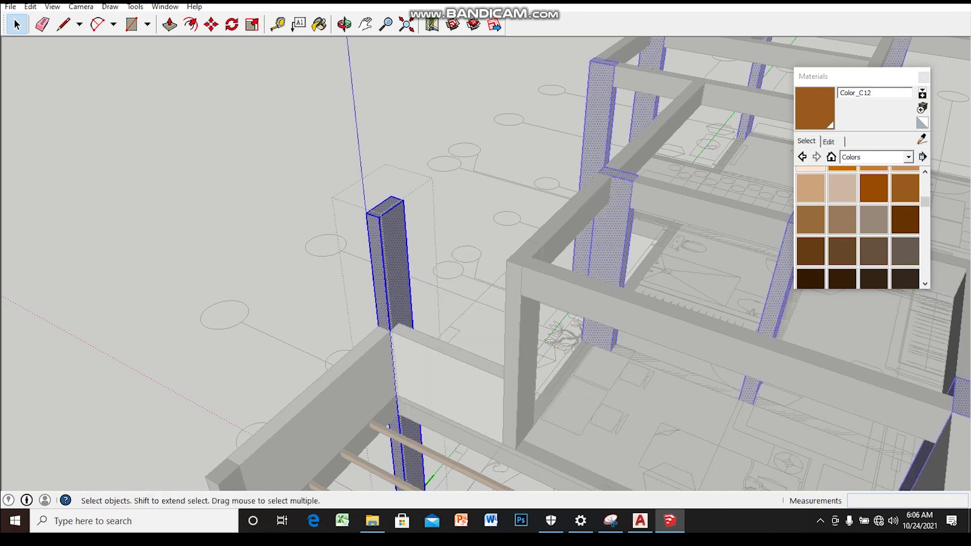
right_click(387, 217)
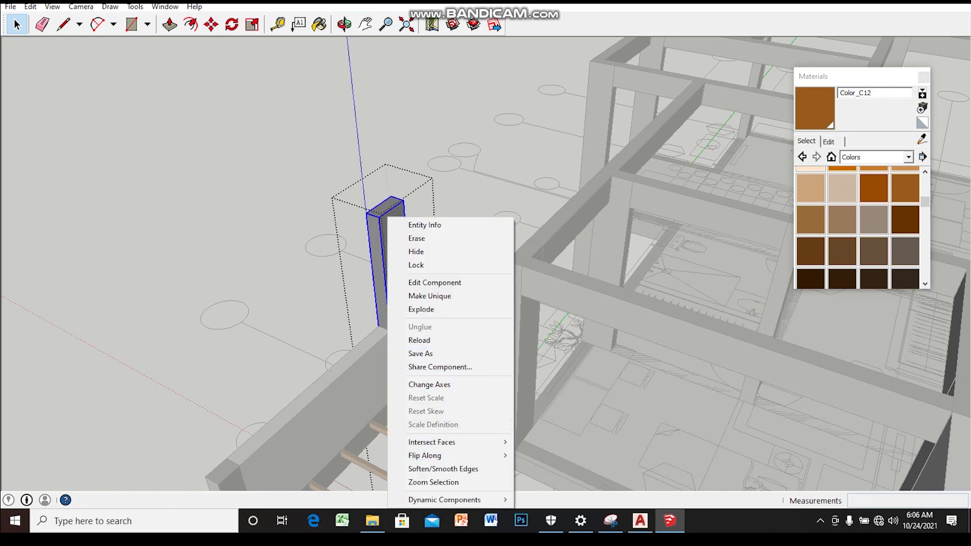
click(430, 296)
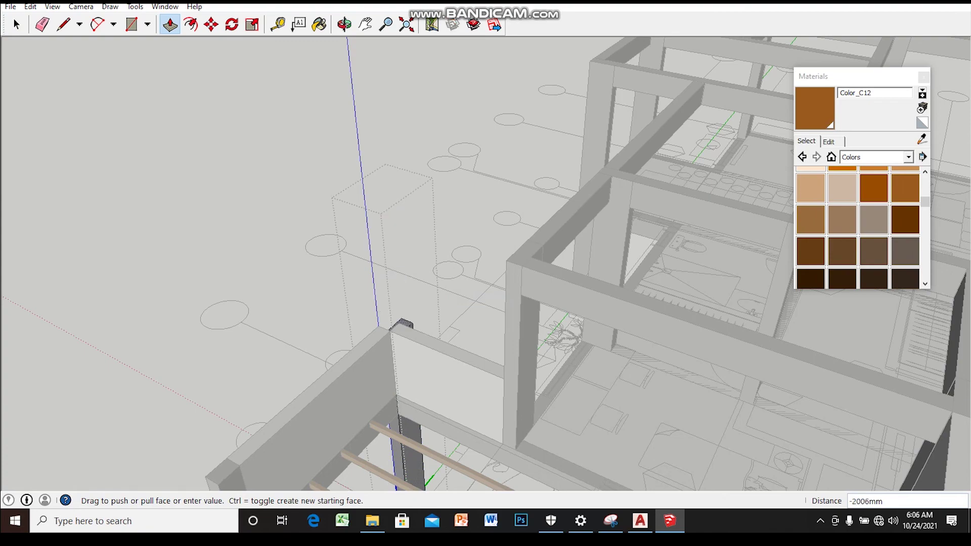
key(space)
scroll(486, 263, down, 5)
scroll(485, 263, down, 5)
mouse_move(486, 263)
middle_down()
mouse_move(526, 253)
mouse_move(496, 248)
mouse_move(531, 218)
mouse_move(501, 260)
mouse_move(557, 253)
middle_up()
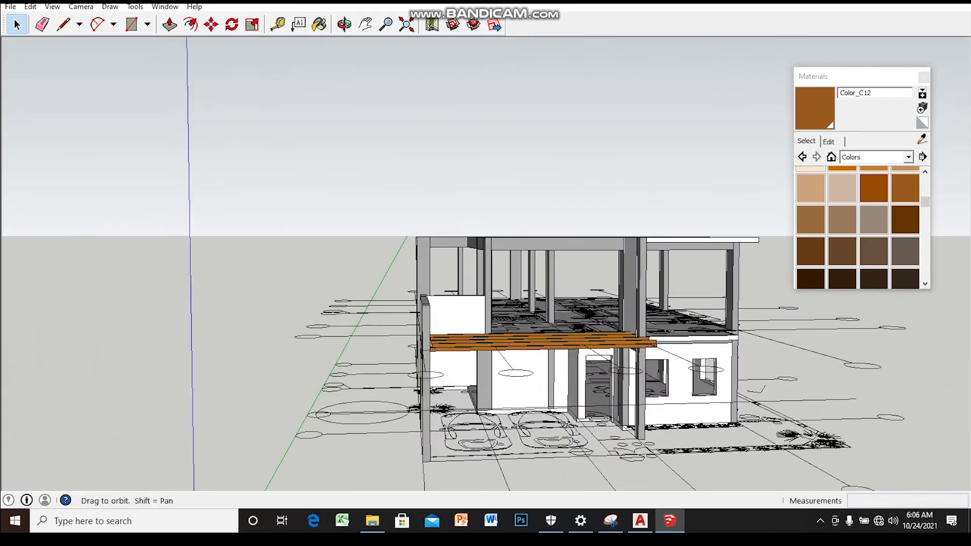
- Draw an 1850mm edge along the wall top above the wooden beam ends
scroll(506, 303, up, 2)
scroll(506, 304, up, 2)
mouse_move(506, 304)
middle_down()
mouse_move(495, 268)
mouse_move(516, 329)
mouse_move(506, 273)
middle_up()
scroll(506, 304, up, 3)
scroll(506, 304, up, 2)
scroll(505, 303, up, 3)
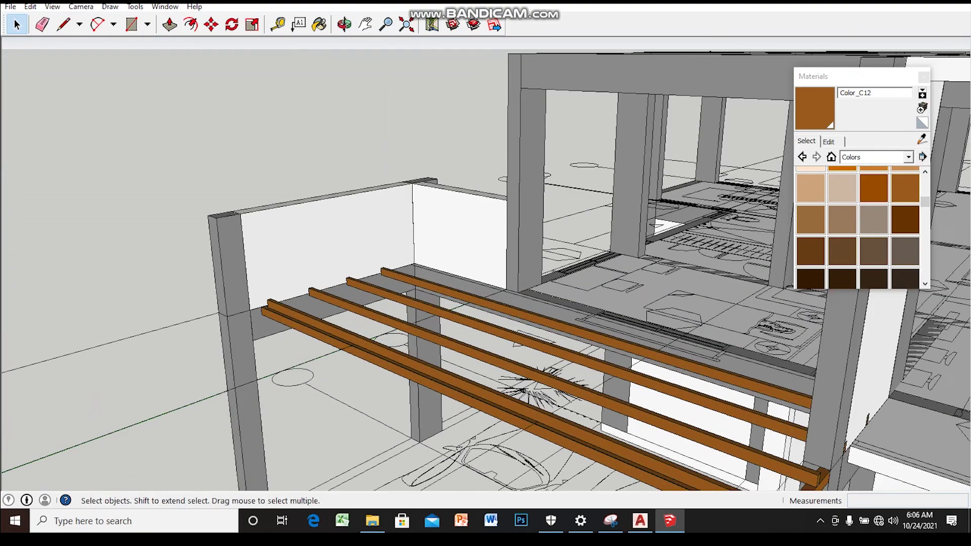
scroll(506, 304, up, 2)
scroll(506, 304, up, 2)
middle_drag(506, 304, 506, 284)
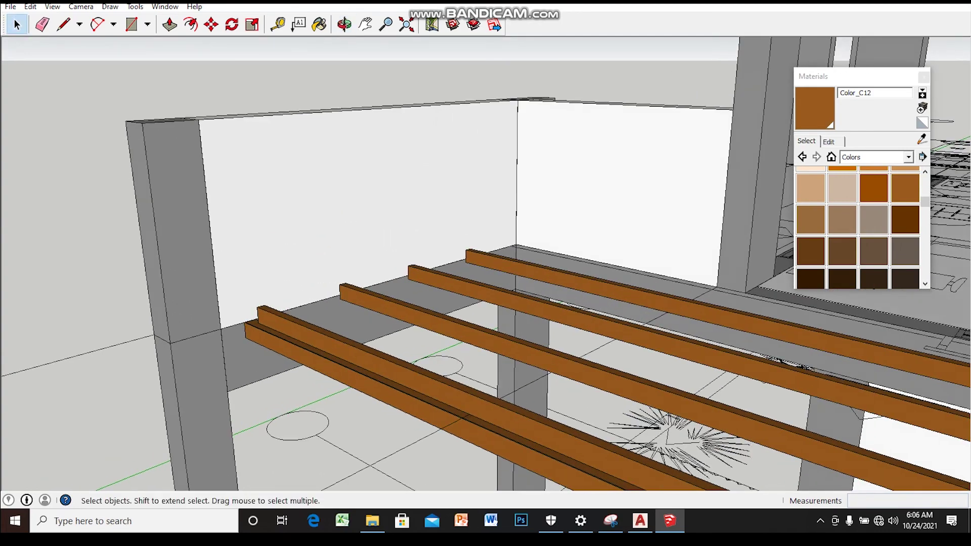
scroll(313, 289, up, 2)
scroll(283, 299, up, 2)
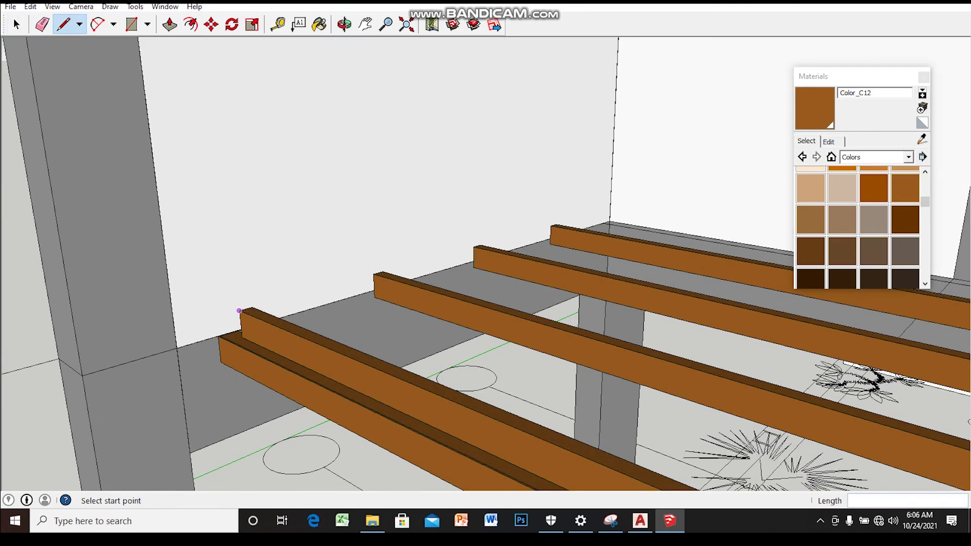
middle_drag(550, 225, 506, 269)
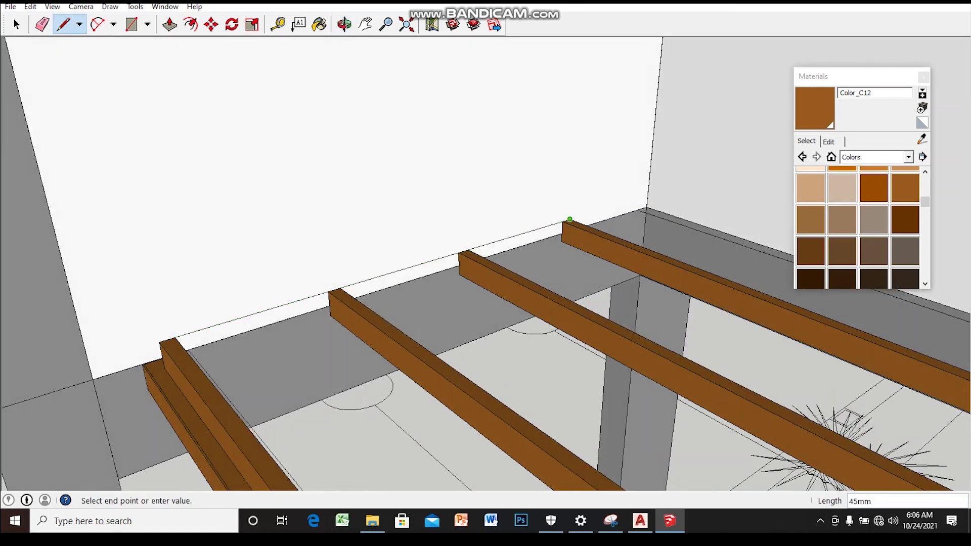
middle_drag(455, 248, 420, 265)
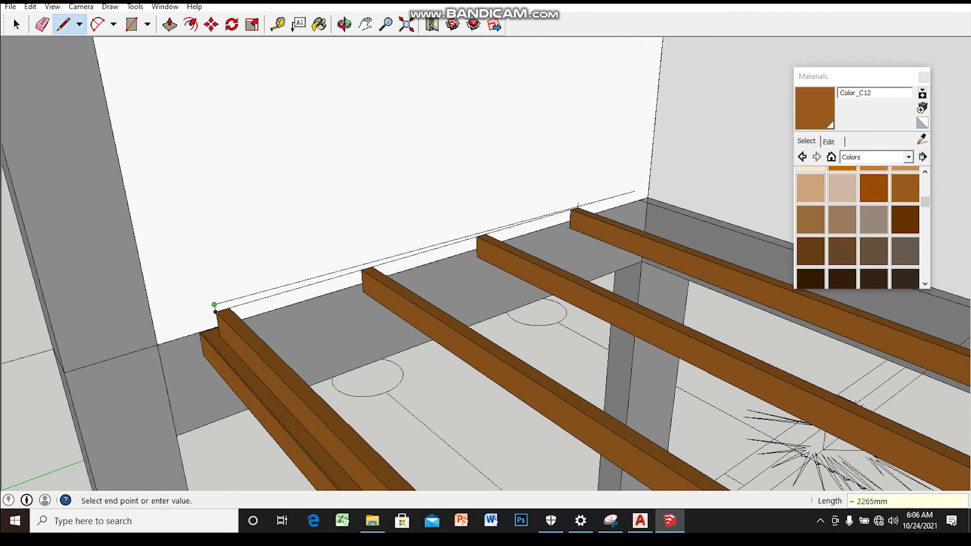
text(1850)
key(Return)
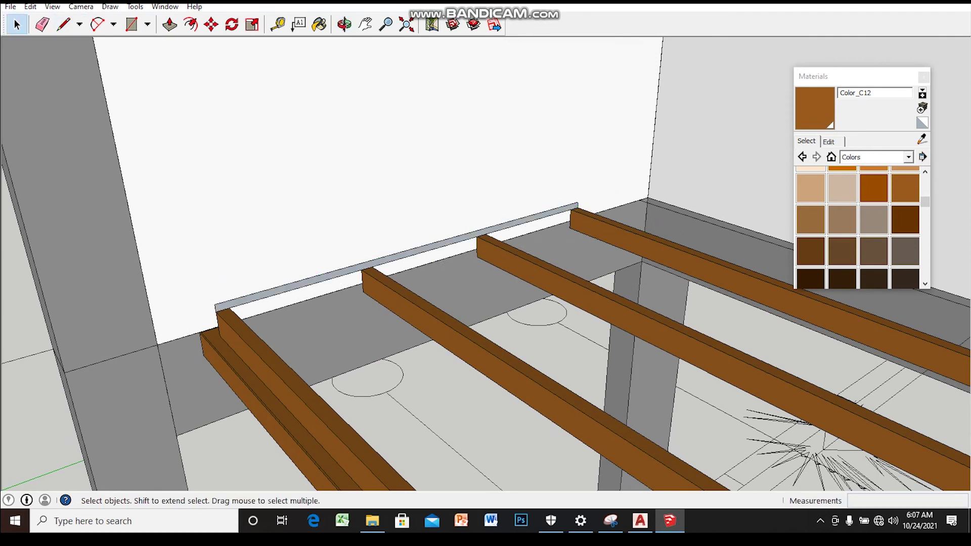
- Group the thin strip face and open the group for editing
right_click(548, 213)
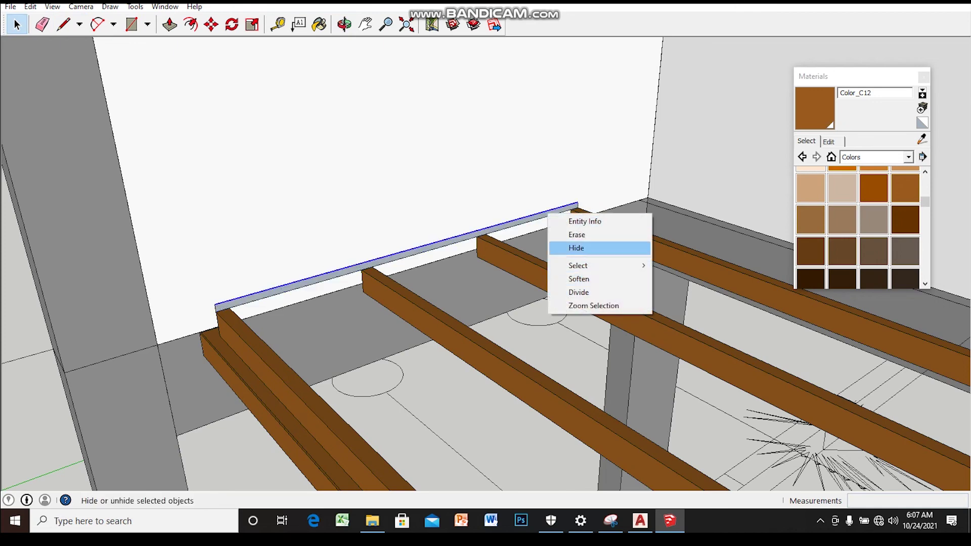
click(542, 218)
right_click(541, 217)
click(561, 322)
key(Return)
middle_drag(486, 263, 506, 253)
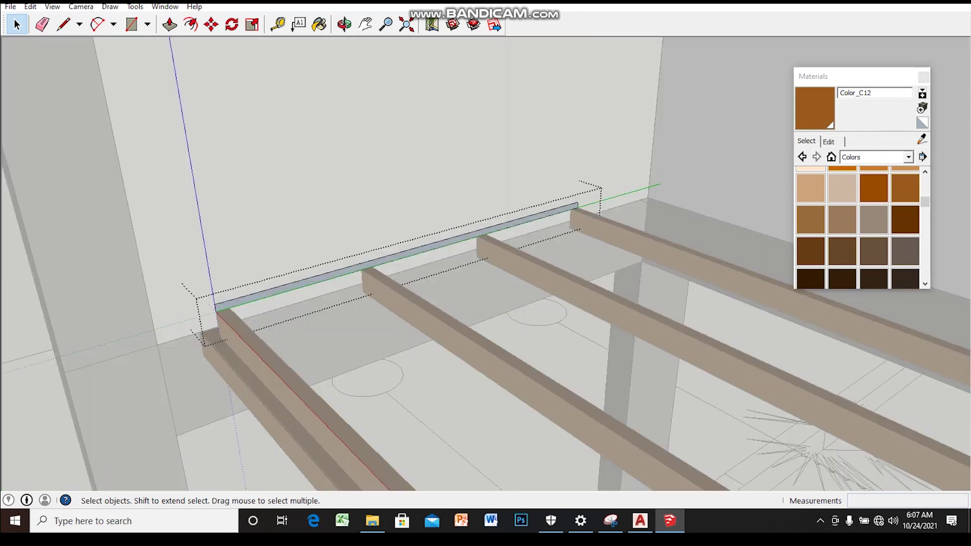
- Raise the strip to slab thickness and extend its front face over the beams
click(430, 248)
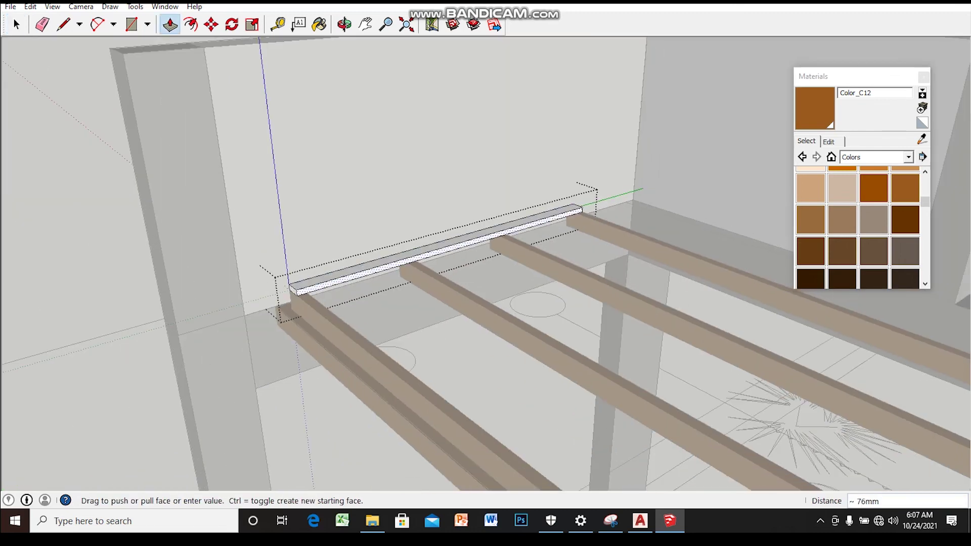
click(430, 247)
click(516, 463)
middle_drag(486, 274, 536, 213)
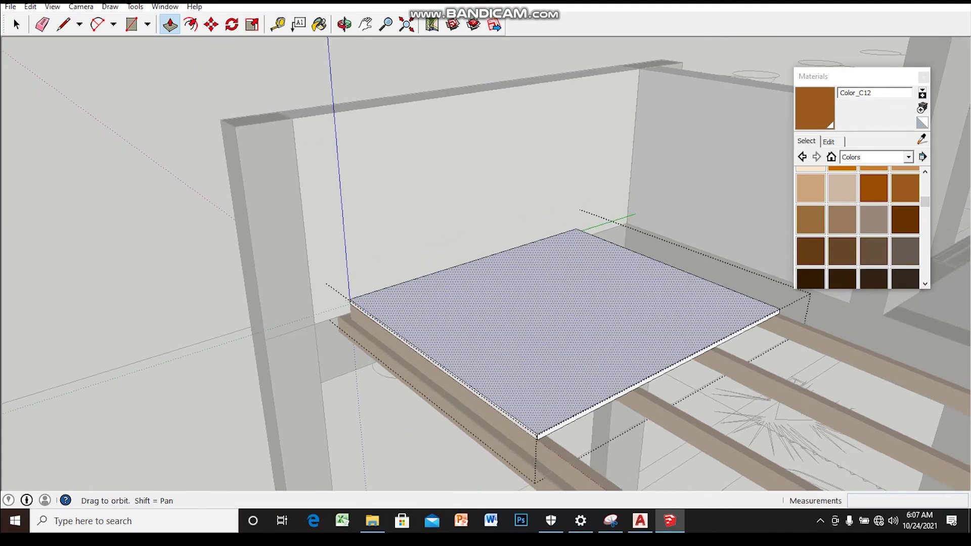
scroll(486, 274, down, 3)
middle_drag(486, 273, 455, 263)
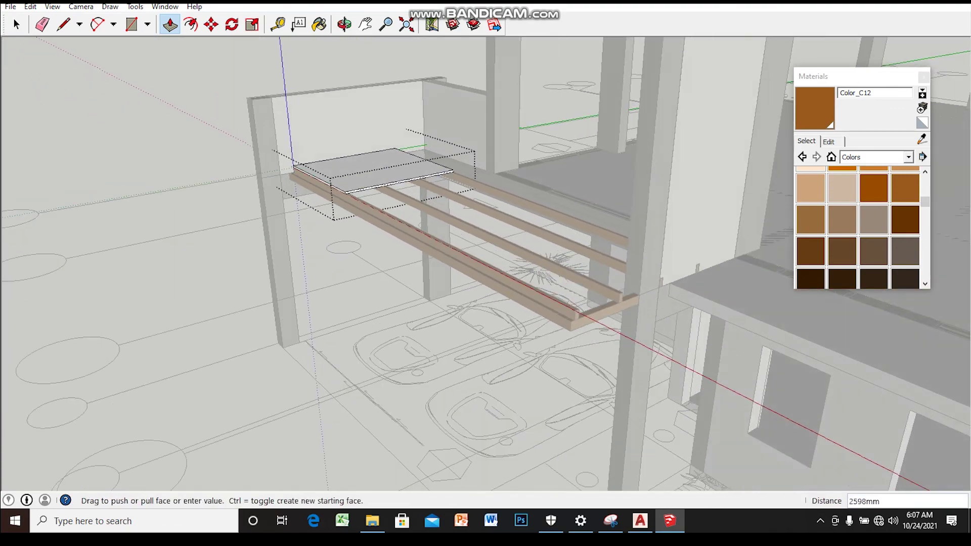
- Stretch the slab along the full beam length and set its end back slightly
click(630, 301)
scroll(630, 303, up, 2)
scroll(630, 303, up, 2)
middle_drag(619, 255, 628, 267)
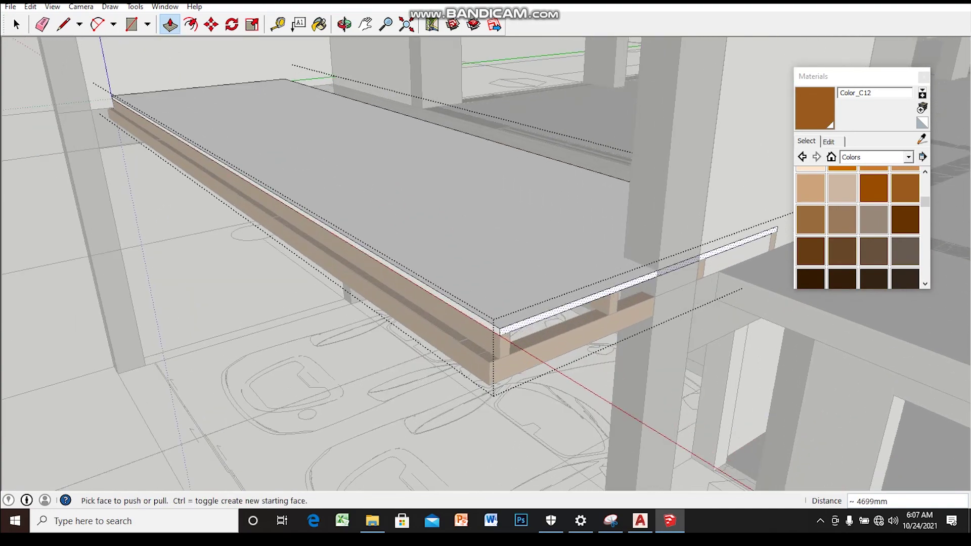
click(628, 267)
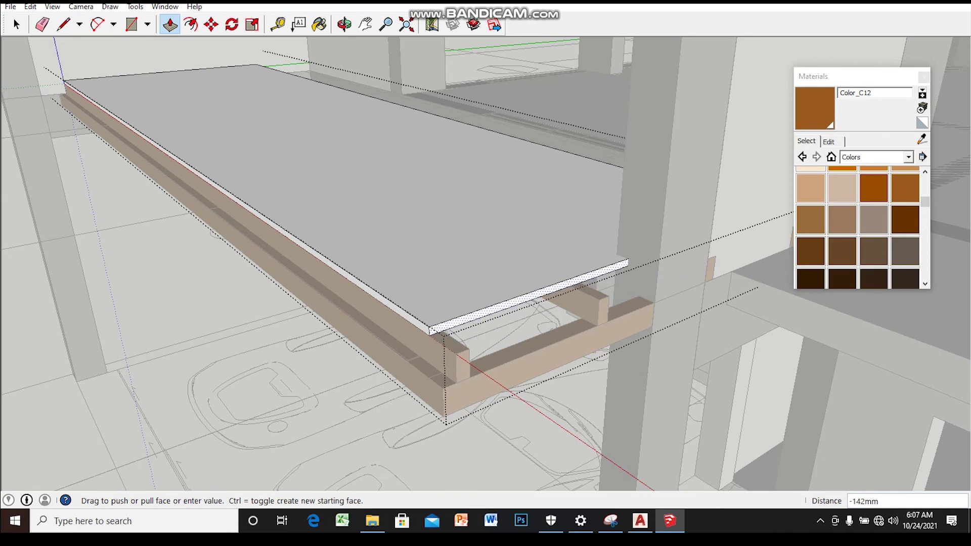
click(618, 249)
scroll(628, 243, up, 2)
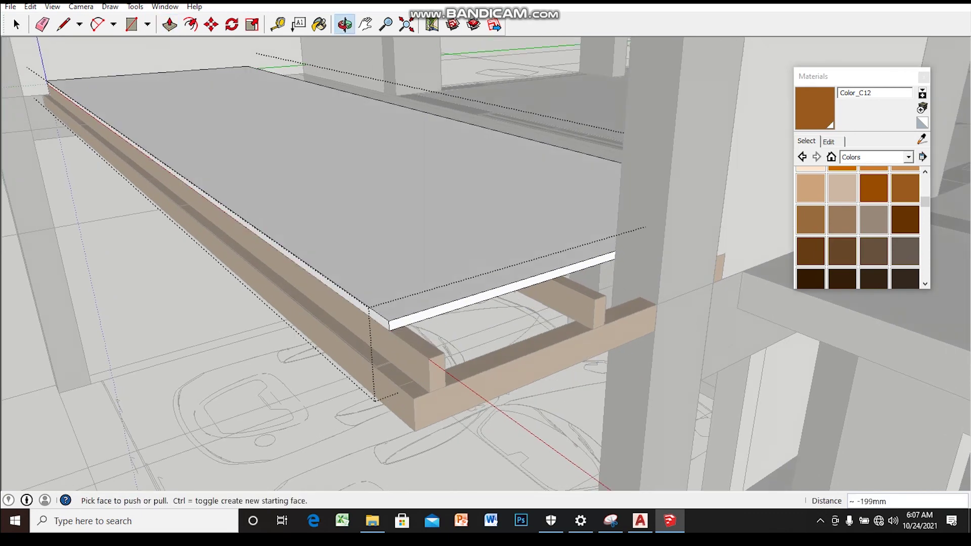
scroll(627, 242, up, 2)
key(space)
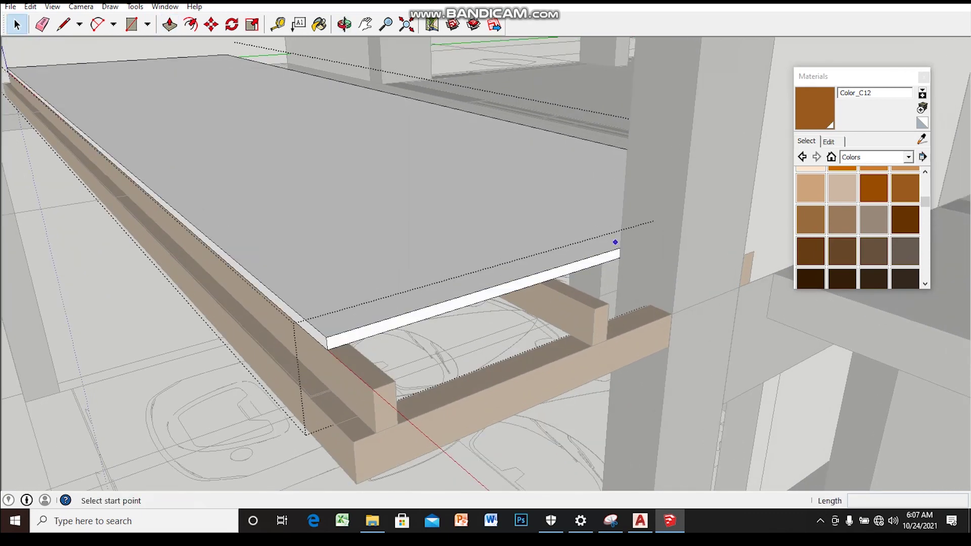
- Push the slab's end and front edge out about 199mm to overhang the beams
key(p)
click(481, 293)
click(527, 329)
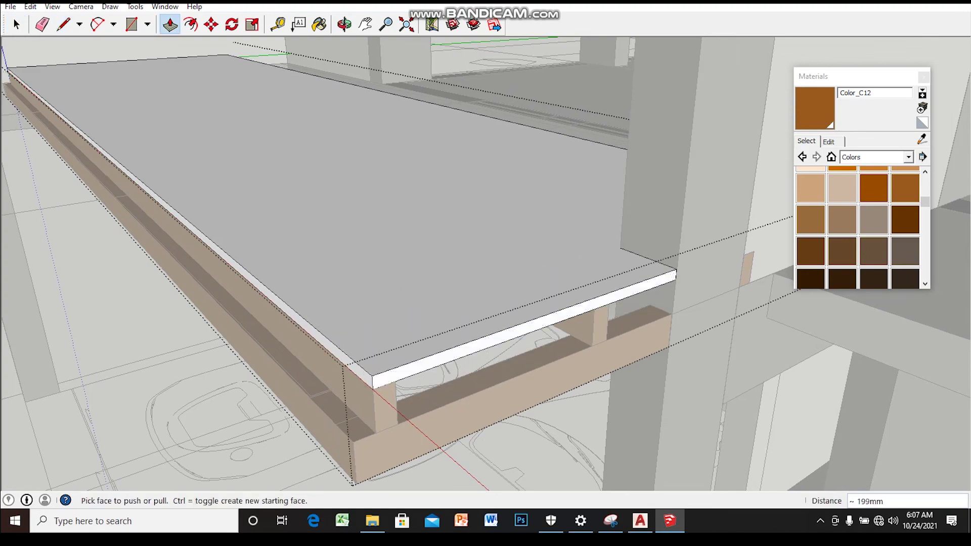
click(526, 328)
mouse_move(526, 329)
middle_down()
mouse_move(455, 253)
mouse_move(476, 258)
middle_up()
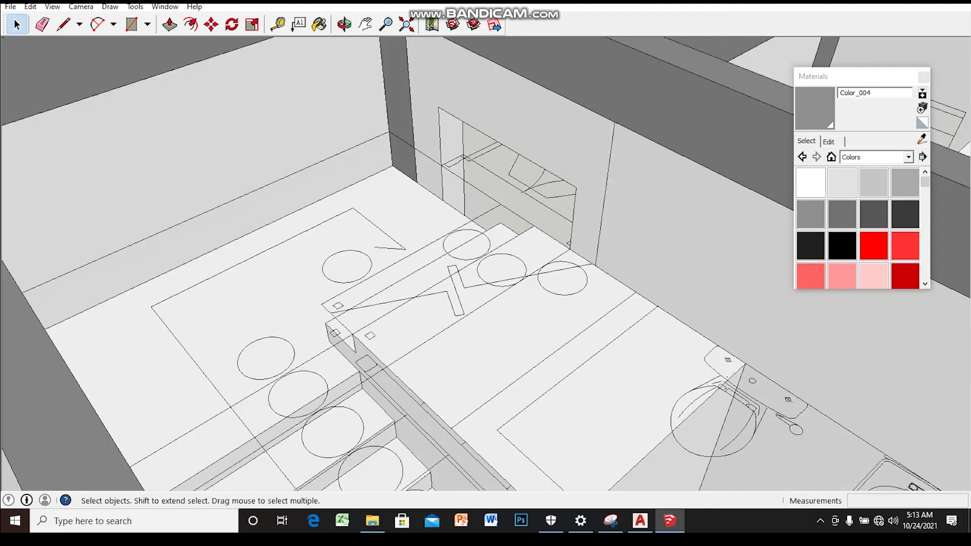
- Select the landing block's top face and pull it up 150mm
middle_drag(486, 273, 456, 263)
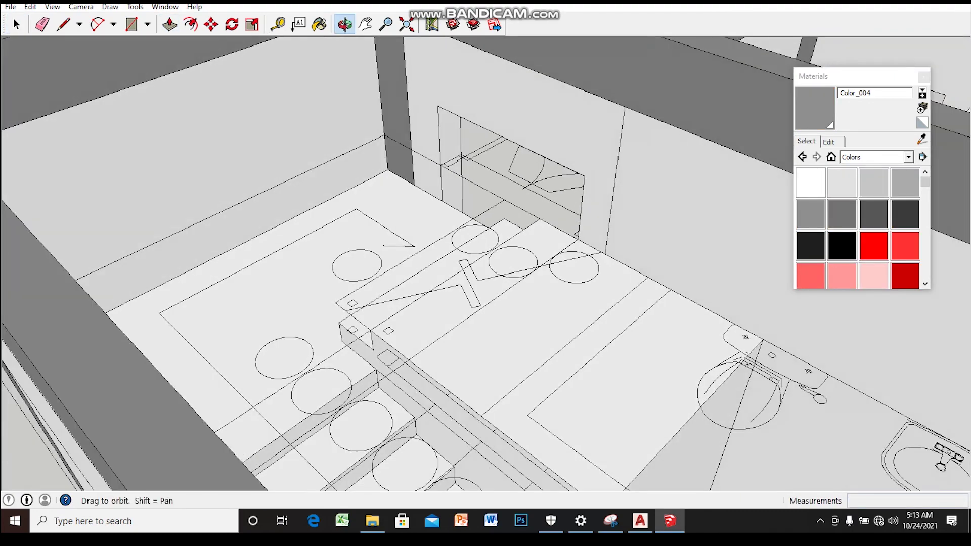
scroll(486, 263, up, 3)
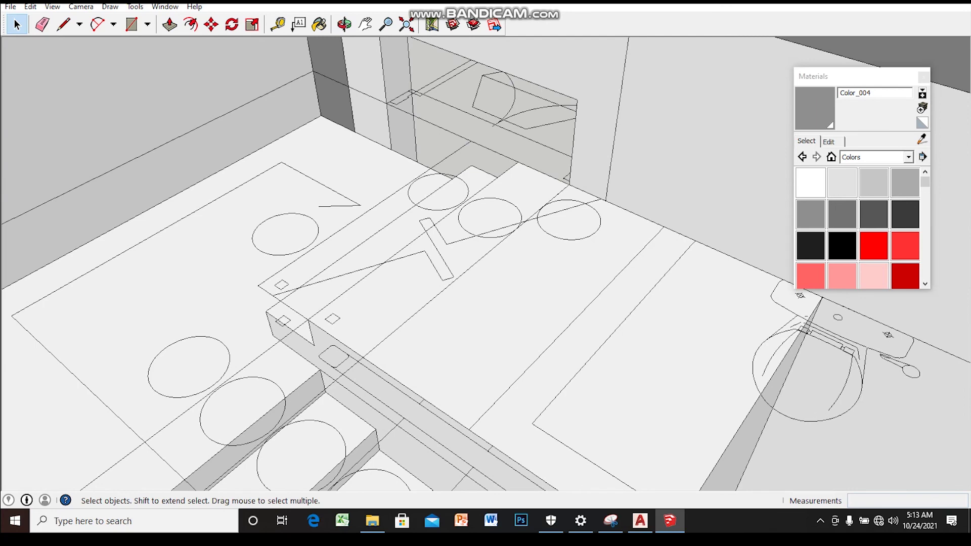
scroll(485, 263, up, 2)
key(ctrl+a)
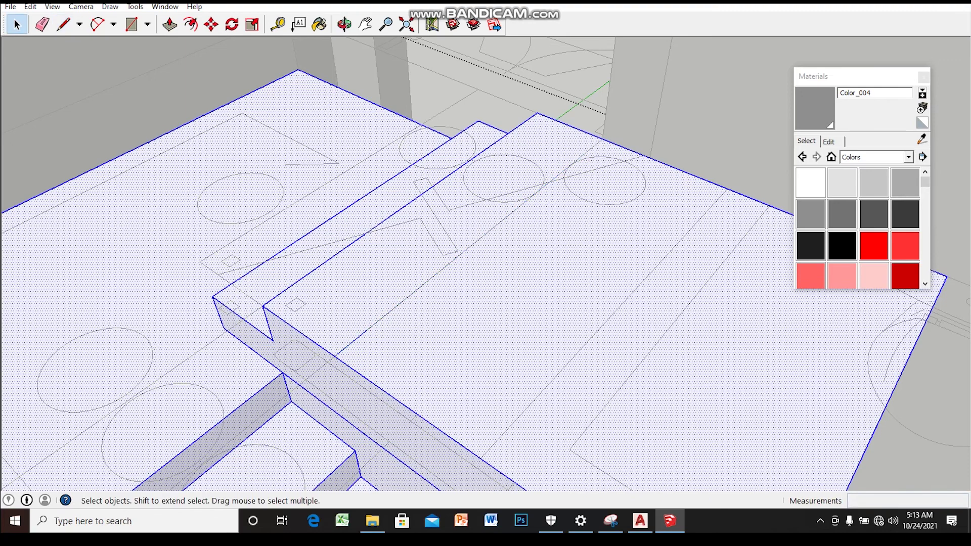
scroll(581, 202, down, 2)
middle_drag(486, 273, 455, 304)
scroll(486, 274, down, 2)
mouse_move(486, 274)
middle_down()
mouse_move(465, 293)
mouse_move(493, 301)
middle_up()
click(556, 329)
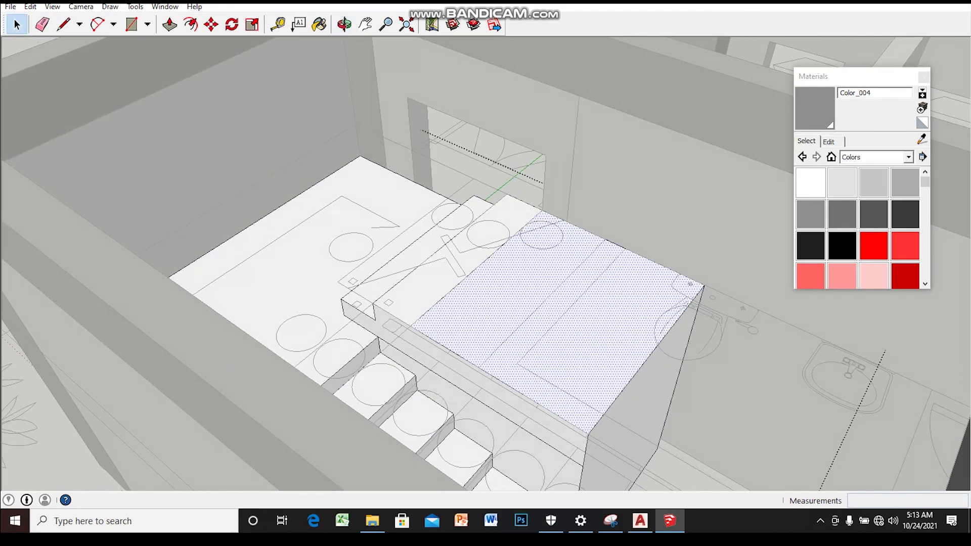
drag(517, 284, 516, 261)
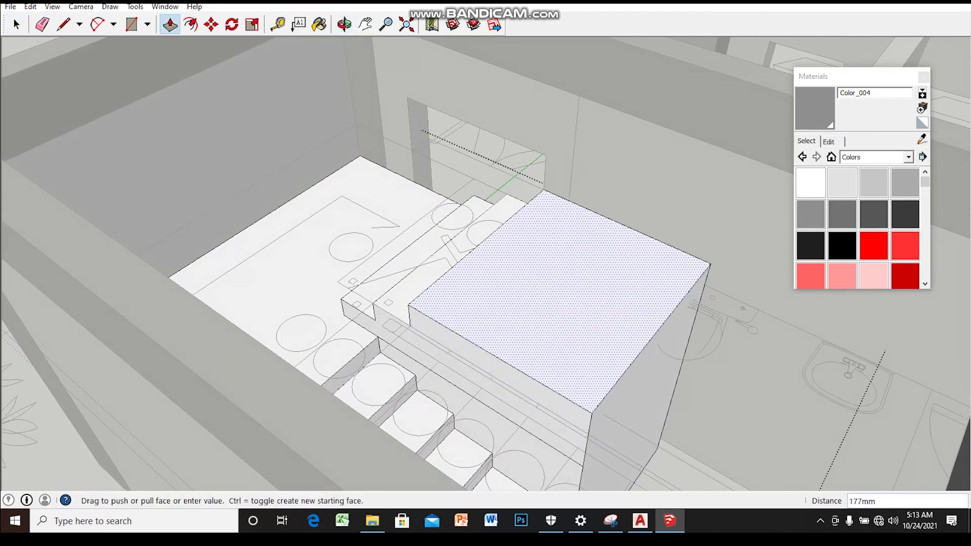
mouse_move(485, 274)
middle_down()
mouse_move(633, 253)
mouse_move(501, 253)
mouse_move(546, 213)
mouse_move(506, 268)
mouse_move(526, 263)
mouse_move(501, 258)
mouse_move(516, 238)
middle_up()
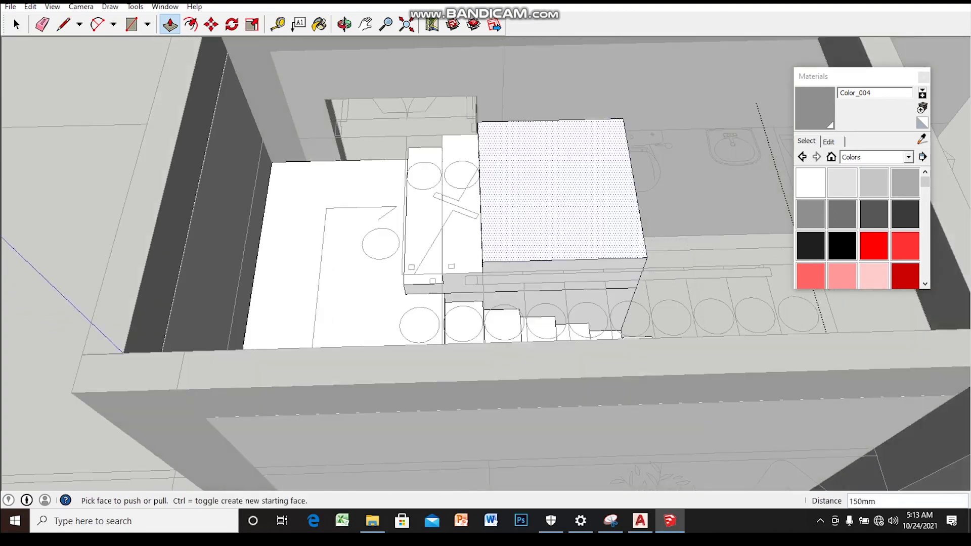
key(space)
mouse_move(485, 274)
middle_down()
mouse_move(516, 218)
mouse_move(486, 293)
mouse_move(493, 321)
mouse_move(486, 289)
mouse_move(493, 314)
middle_up()
mouse_move(486, 273)
middle_down()
mouse_move(445, 280)
mouse_move(501, 263)
mouse_move(486, 248)
mouse_move(506, 284)
mouse_move(486, 253)
mouse_move(493, 268)
mouse_move(478, 263)
middle_up()
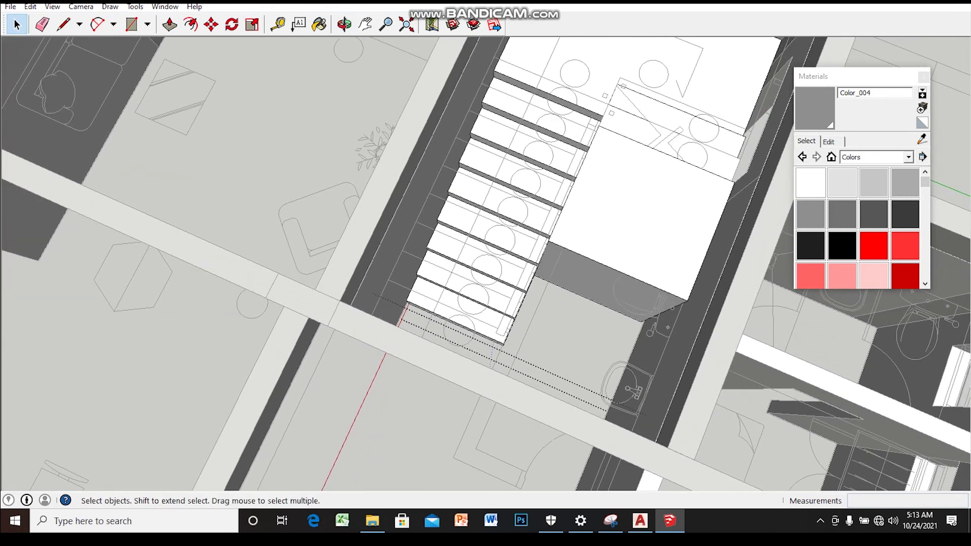
middle_drag(485, 273, 460, 260)
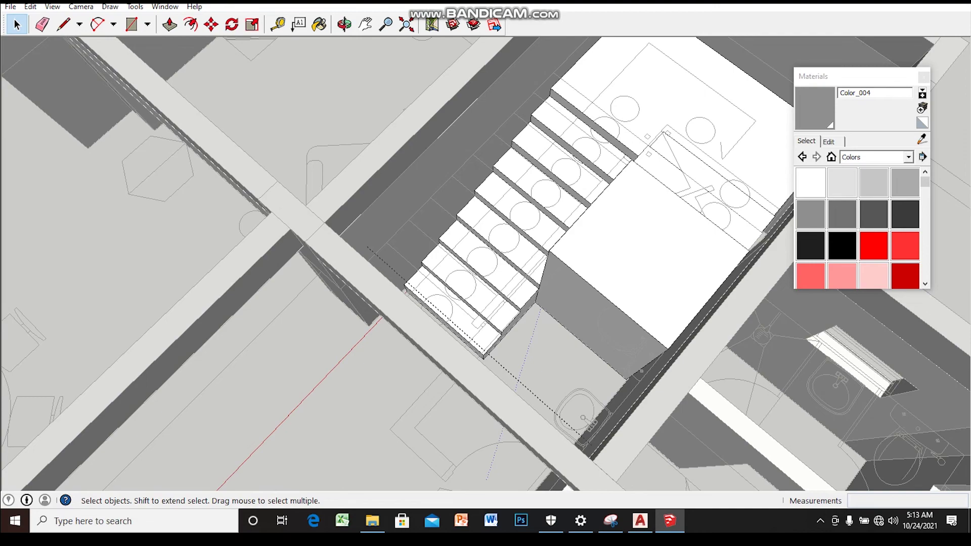
middle_drag(485, 273, 759, 228)
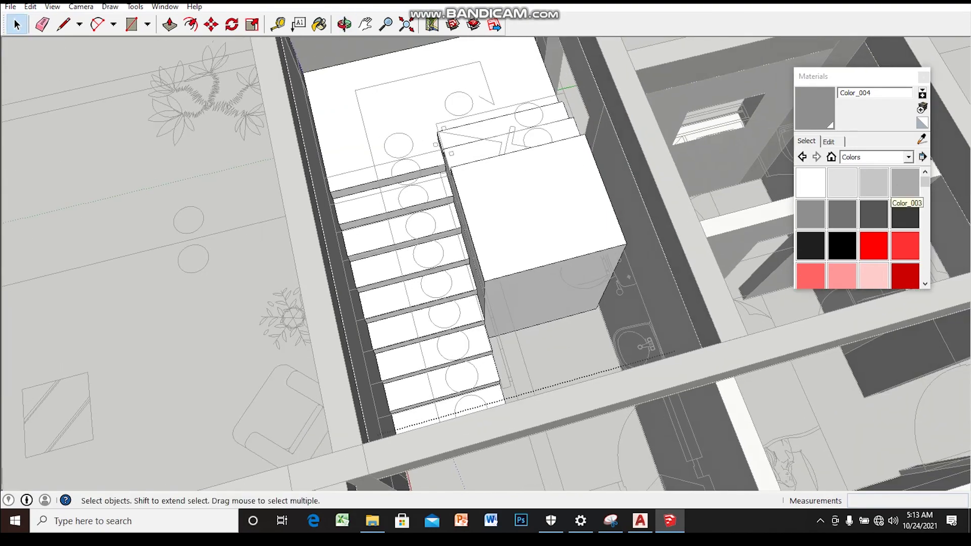
mouse_move(485, 274)
middle_down()
mouse_move(556, 218)
mouse_move(485, 253)
mouse_move(526, 177)
middle_up()
scroll(486, 228, up, 2)
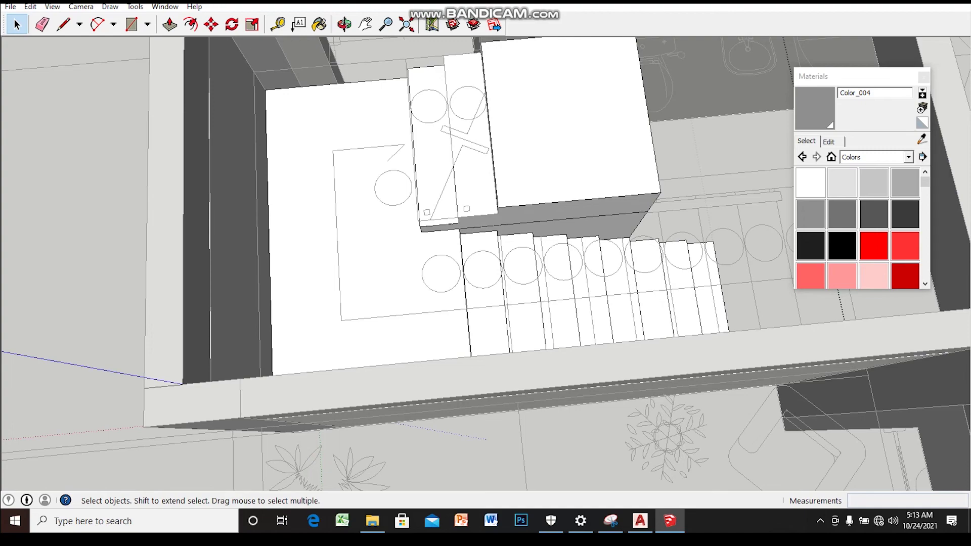
mouse_move(486, 263)
middle_down()
mouse_move(506, 283)
mouse_move(486, 228)
middle_up()
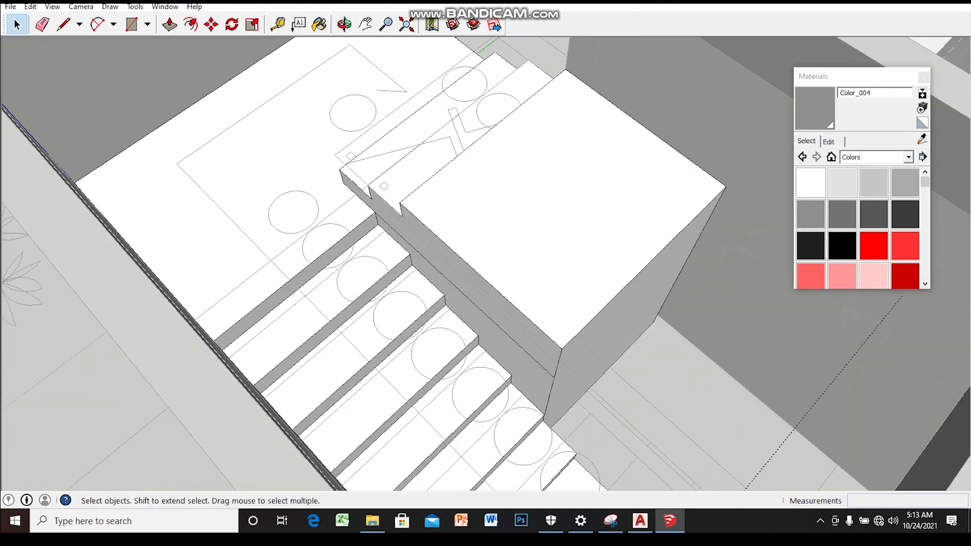
scroll(557, 213, up, 3)
click(572, 202)
- Copy the landing block's front top edge across its top face to divide it
key(ctrl+a)
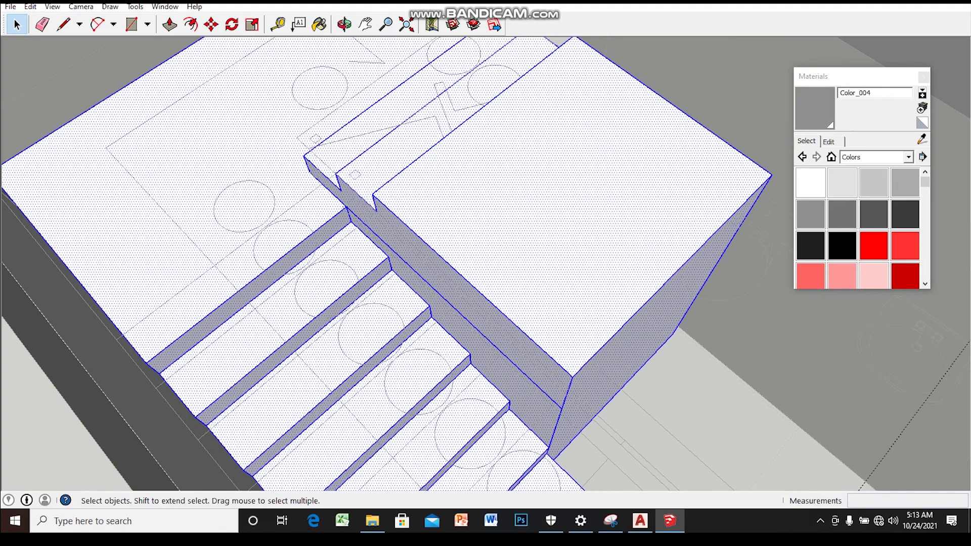
middle_drag(485, 263, 456, 228)
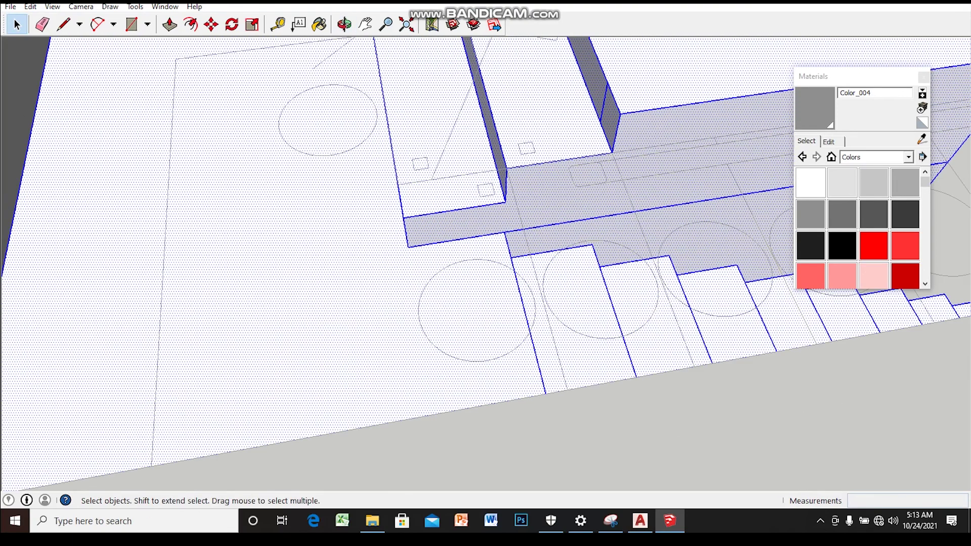
middle_drag(486, 263, 456, 243)
scroll(486, 263, up, 2)
scroll(486, 263, up, 2)
key(ctrl+t)
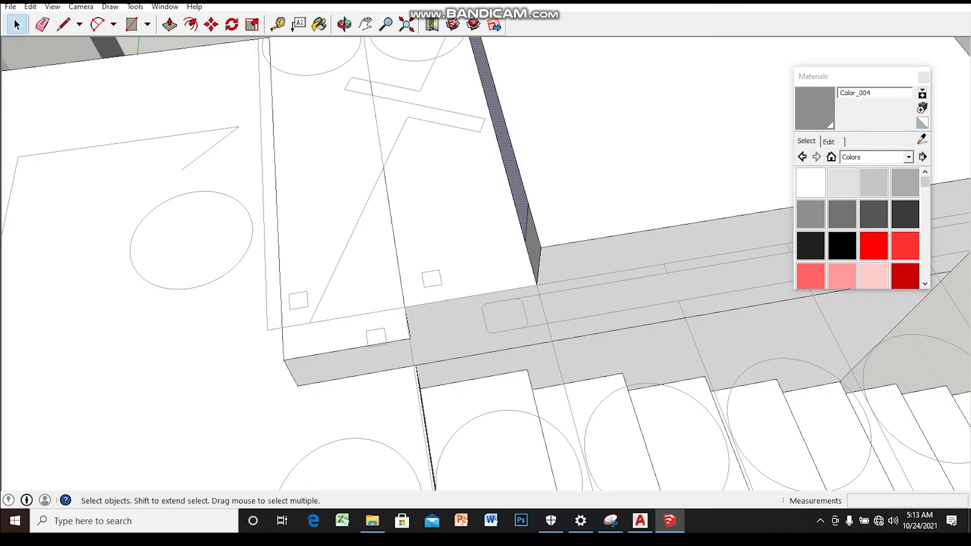
click(506, 167)
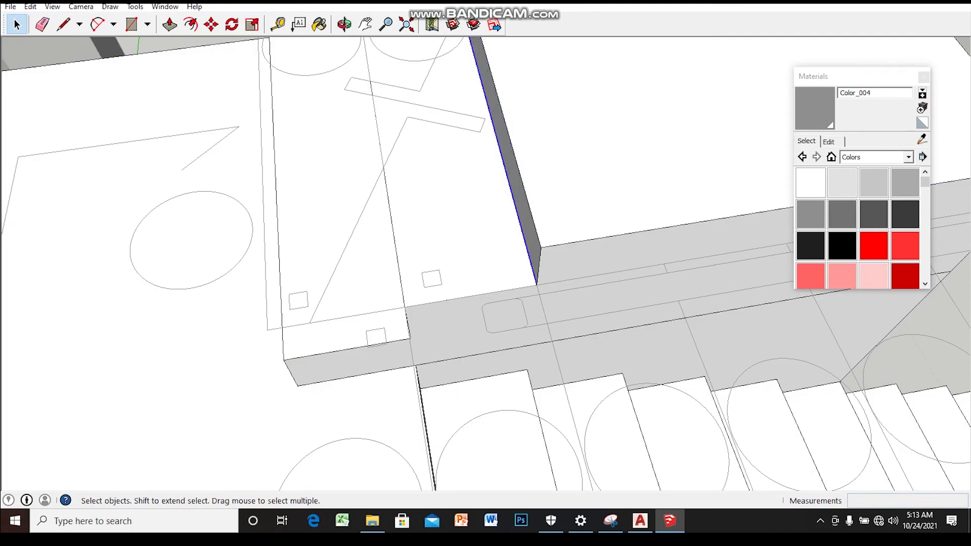
key(m)
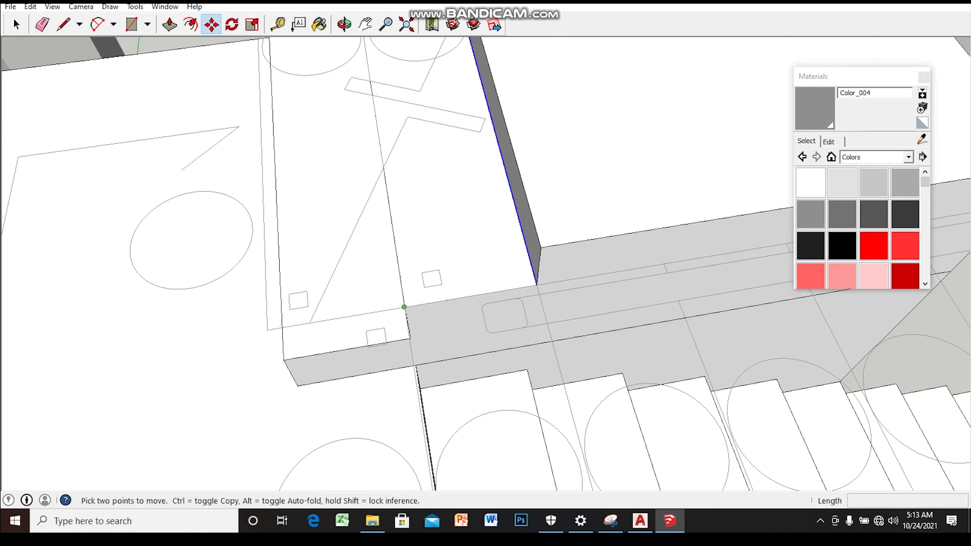
ctrl+click(404, 307)
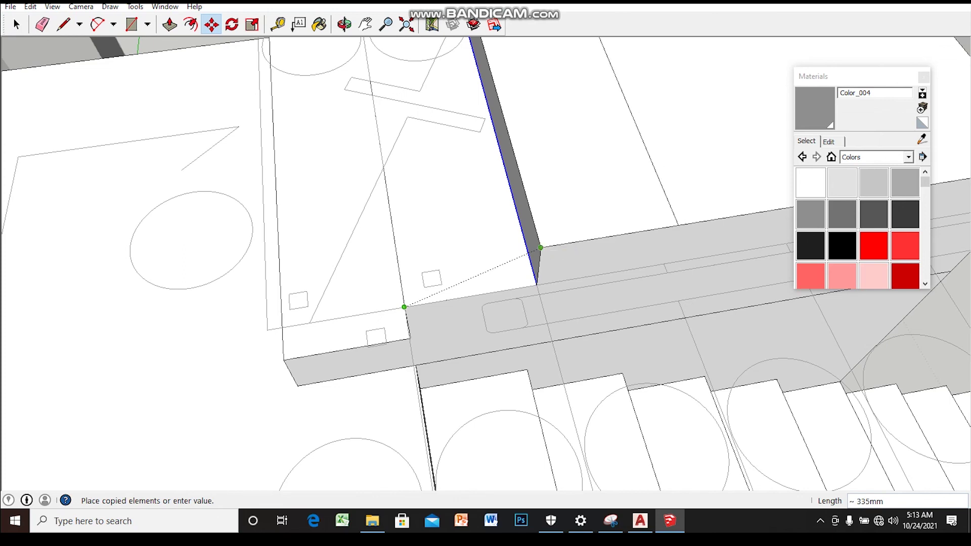
click(541, 247)
key(space)
- Raise the back part of the block's top face into a higher step
scroll(633, 228, down, 1)
scroll(632, 228, down, 2)
scroll(632, 227, down, 2)
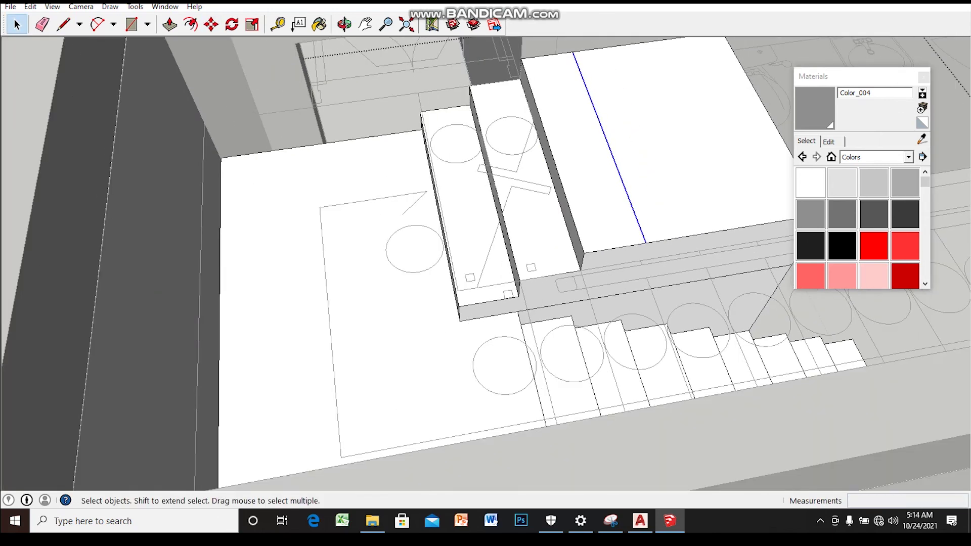
middle_drag(633, 228, 607, 263)
click(607, 228)
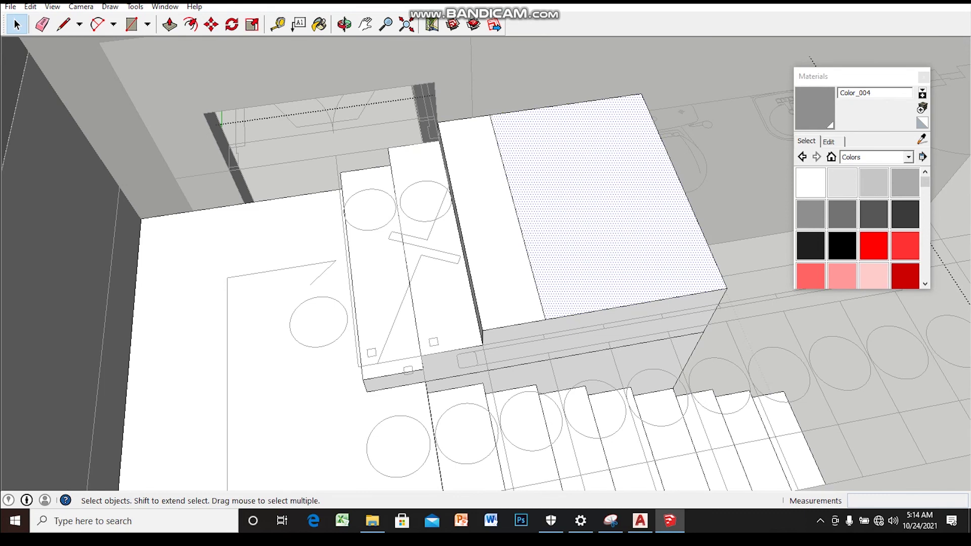
key(p)
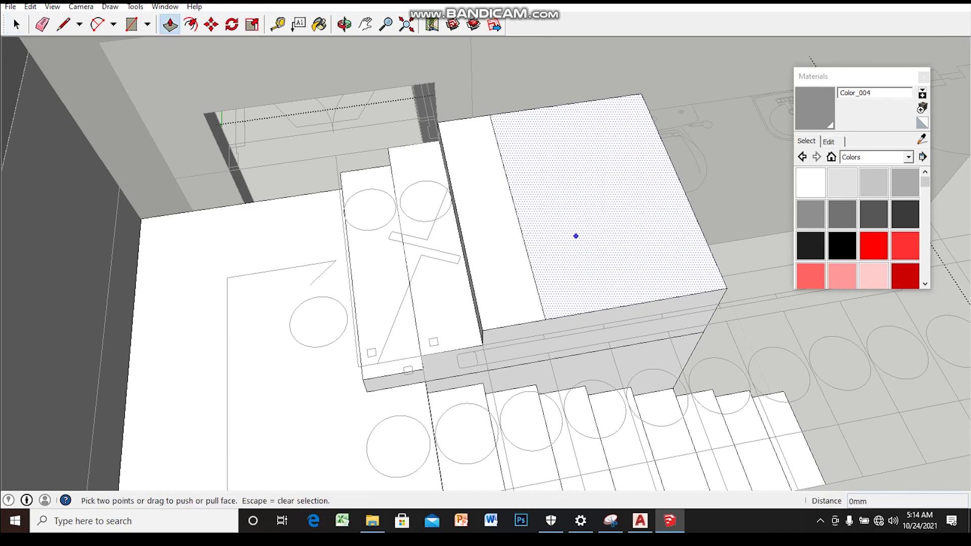
click(577, 241)
click(577, 197)
mouse_move(577, 198)
middle_down()
mouse_move(592, 213)
mouse_move(571, 198)
middle_up()
key(space)
- Copy the new step's front edge across its top face to divide it again
click(519, 182)
key(m)
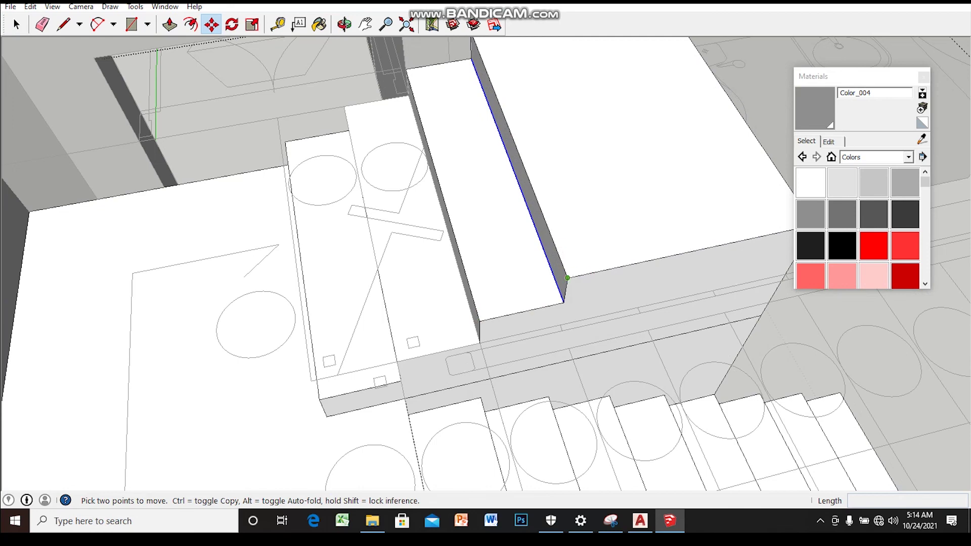
middle_drag(558, 289, 536, 307)
key(space)
key(m)
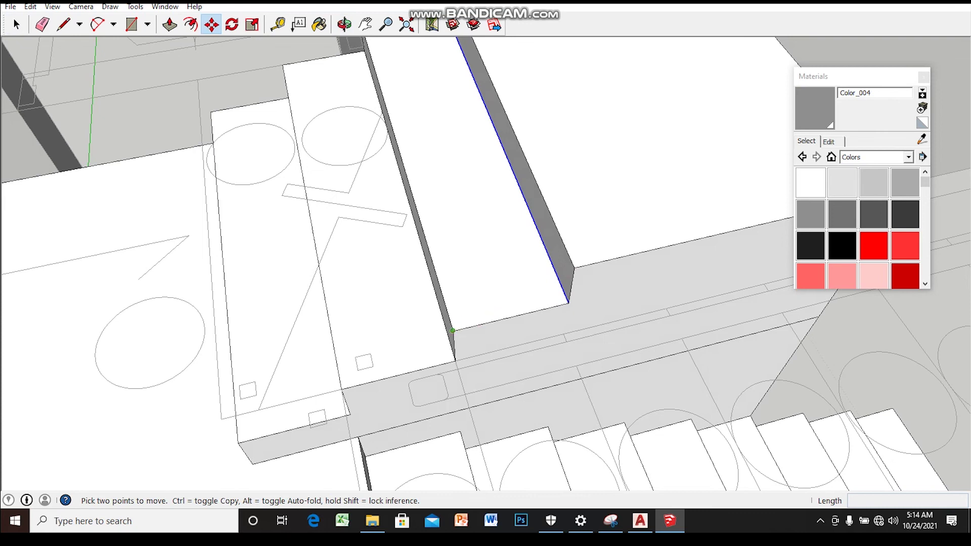
click(453, 331)
key(ctrl)
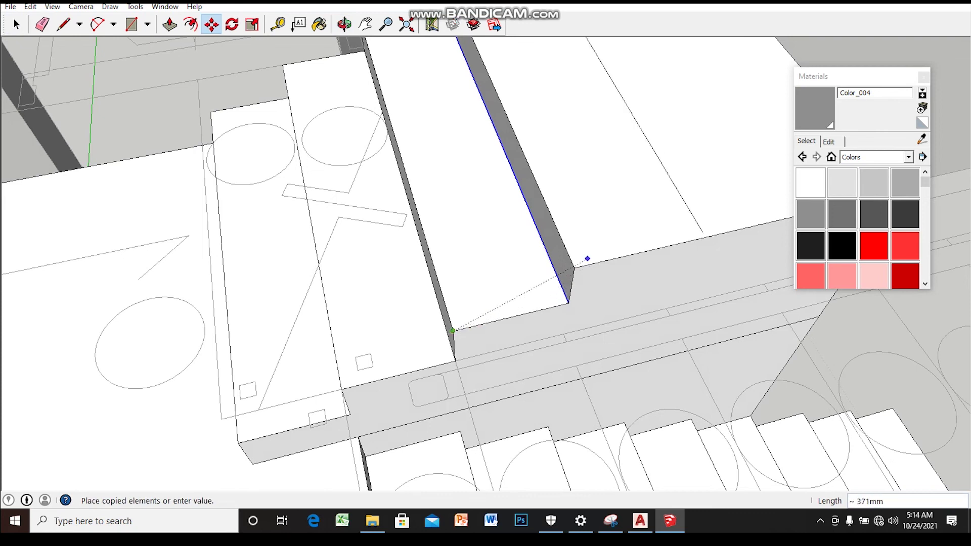
click(575, 267)
key(space)
mouse_move(574, 267)
middle_down()
mouse_move(551, 296)
mouse_move(541, 283)
middle_up()
click(532, 166)
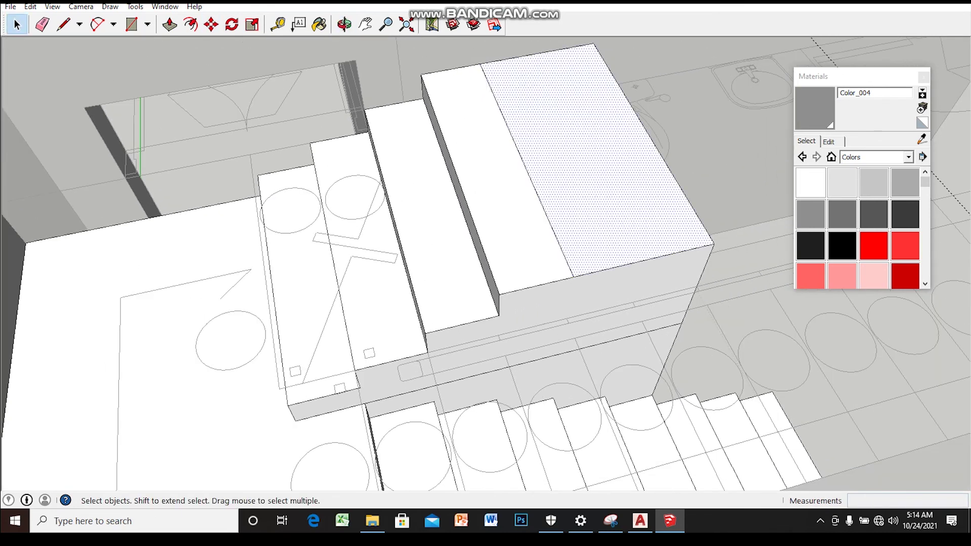
scroll(531, 167, down, 3)
- Pull the back part of the top face up into another step
key(p)
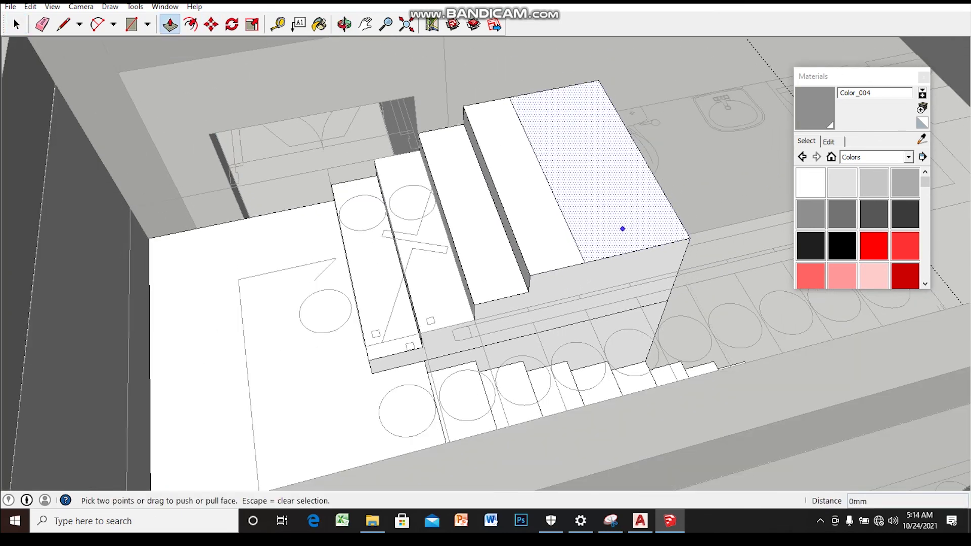
click(623, 229)
middle_drag(623, 228, 627, 152)
click(628, 101)
text(150)
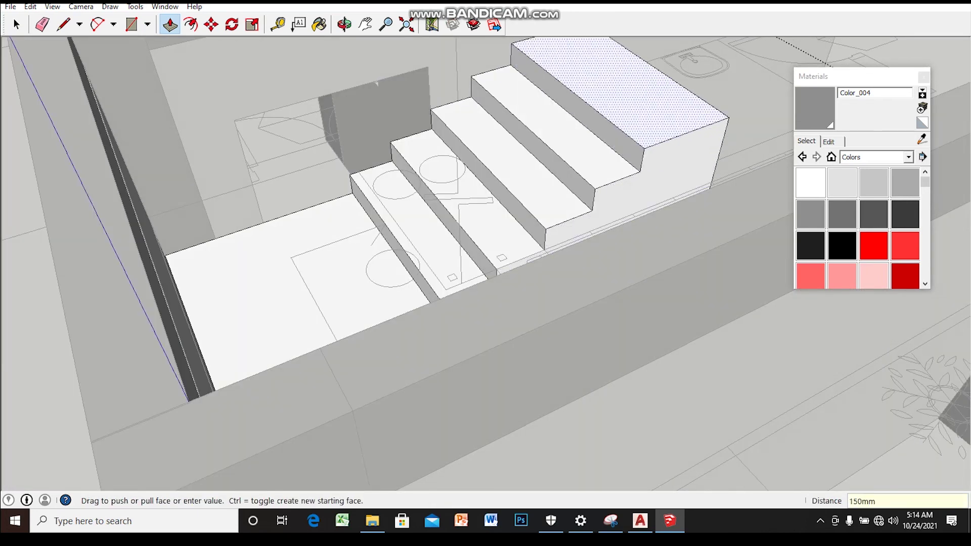
click(622, 81)
mouse_move(623, 81)
middle_down()
mouse_move(486, 192)
mouse_move(267, 105)
middle_up()
scroll(266, 105, up, 3)
- Try copying the top step's edge, then cancel and select the top step's upper face
key(space)
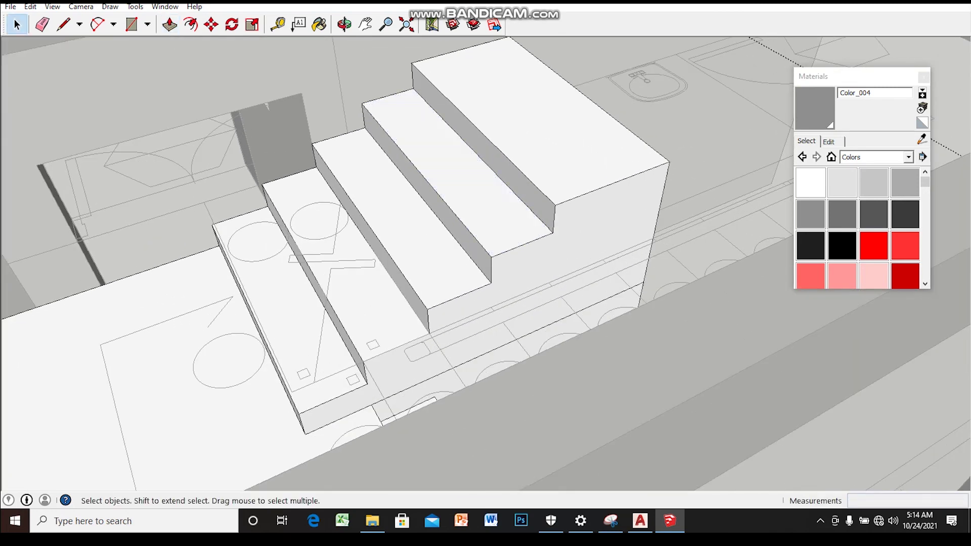
key(m)
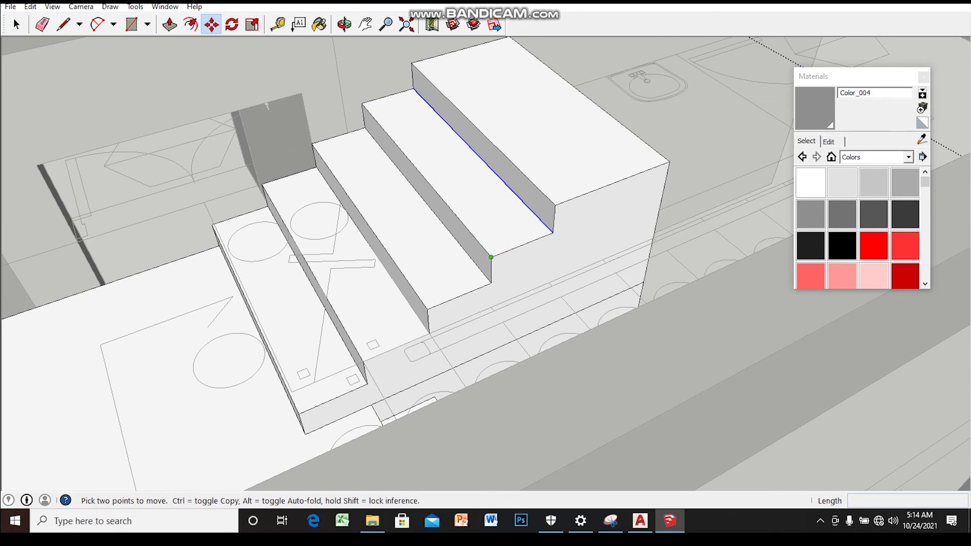
key(ctrl)
click(491, 257)
key(Escape)
key(space)
mouse_move(555, 205)
middle_down()
mouse_move(455, 217)
mouse_move(486, 238)
middle_up()
click(496, 243)
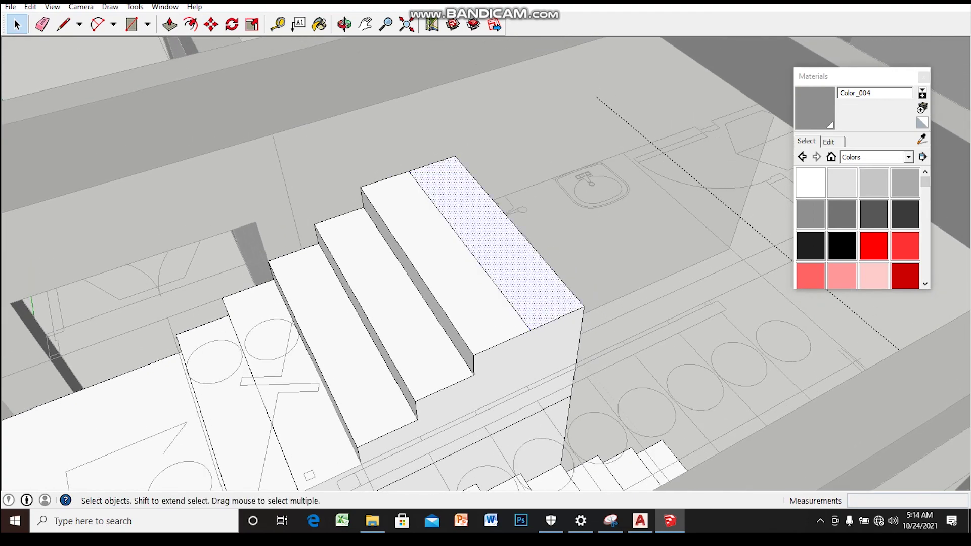
mouse_move(496, 243)
middle_down()
mouse_move(486, 284)
mouse_move(521, 268)
middle_up()
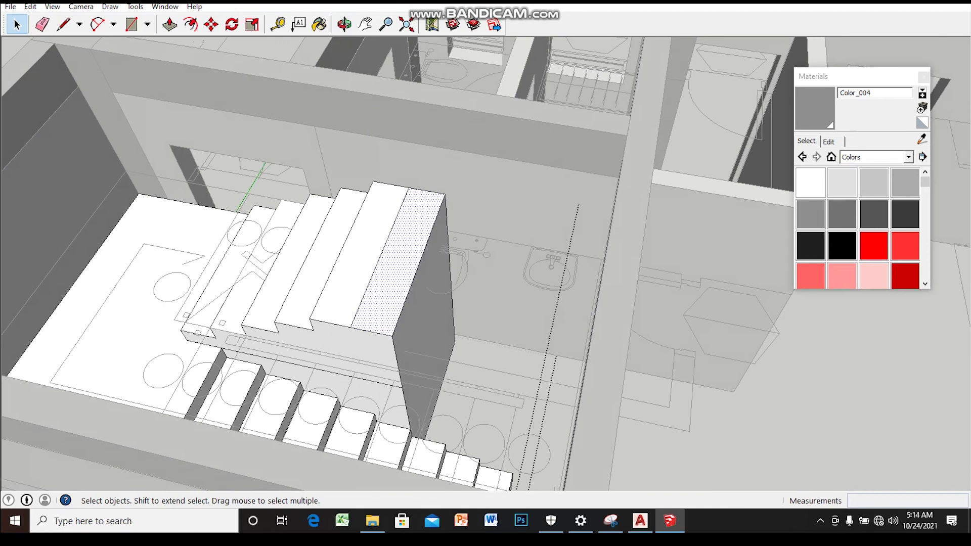
key(p)
key(Escape)
key(space)
- Push the stair block's side face outward twice, about 300mm
middle_drag(429, 310, 446, 303)
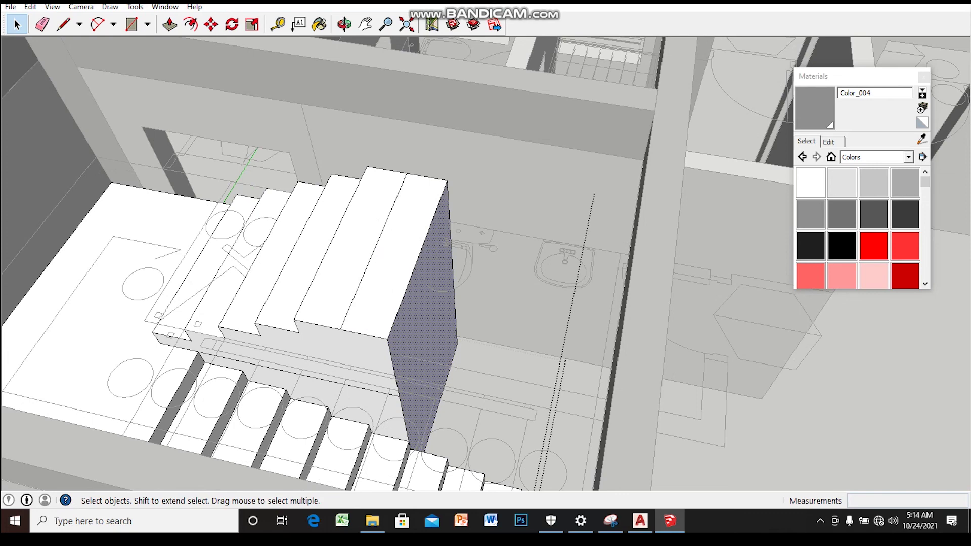
key(p)
click(423, 324)
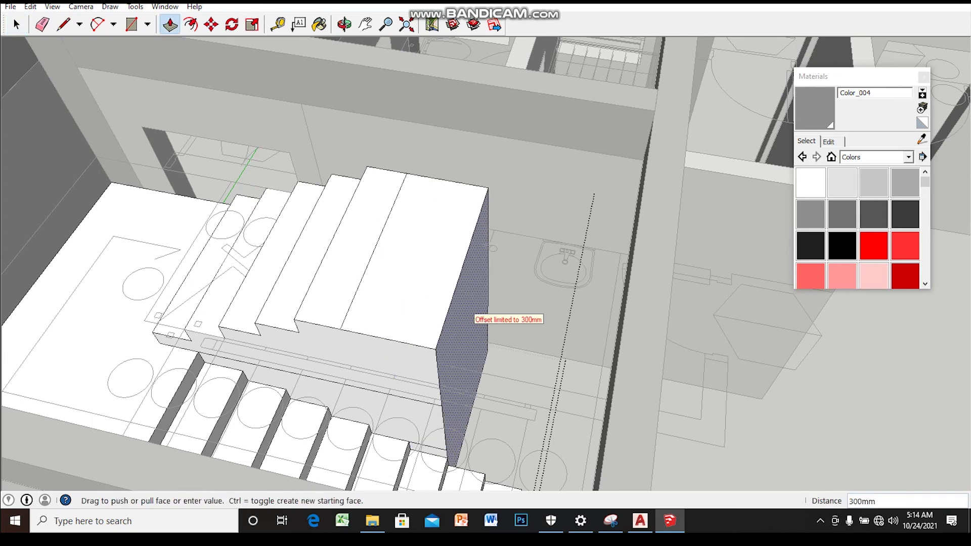
click(468, 311)
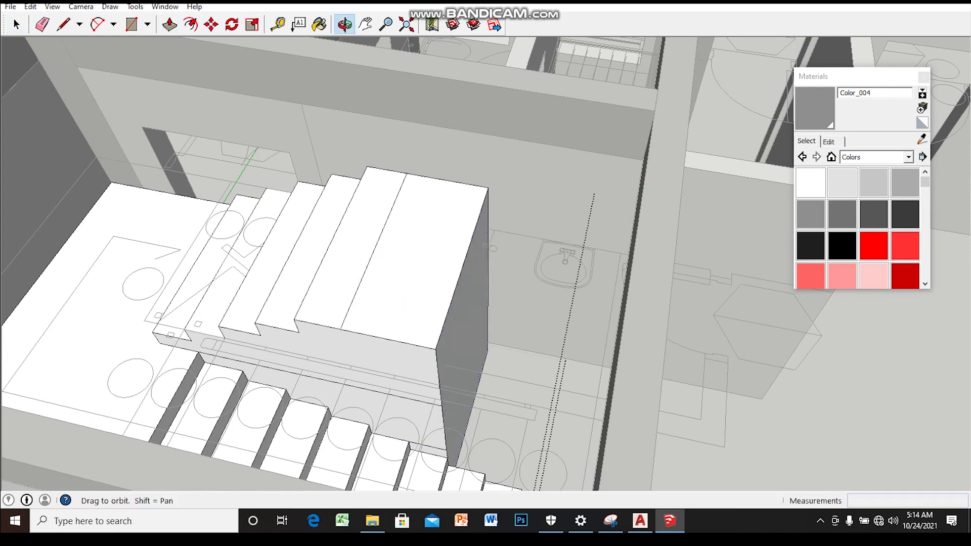
middle_drag(468, 311, 425, 329)
click(425, 328)
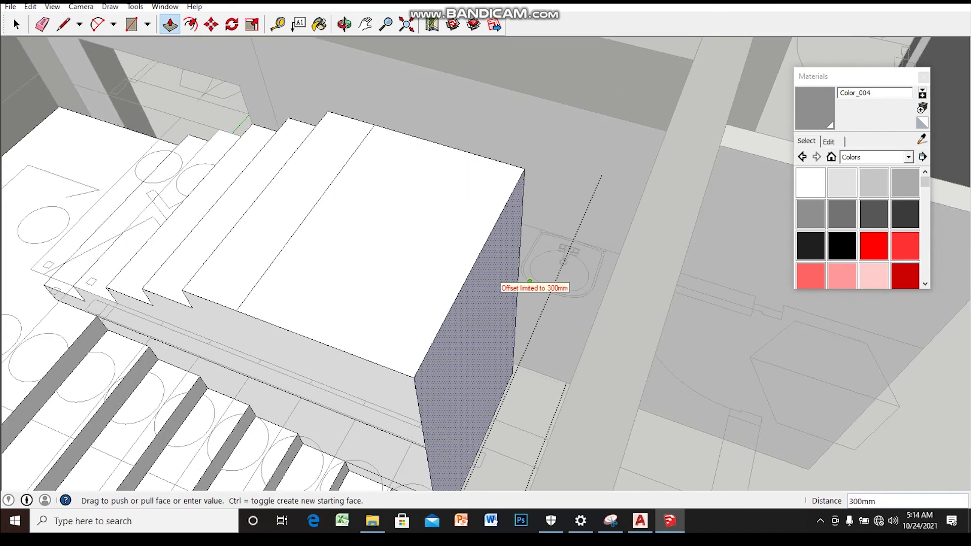
click(494, 281)
mouse_move(493, 281)
middle_down()
mouse_move(425, 324)
mouse_move(445, 263)
middle_up()
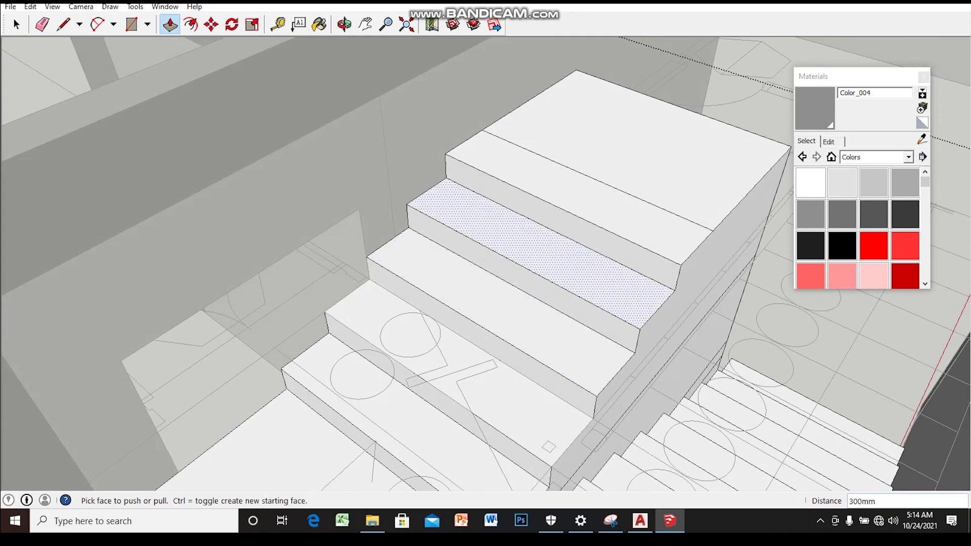
mouse_move(455, 222)
middle_down()
mouse_move(486, 213)
mouse_move(471, 207)
middle_up()
- Raise the stair's top face by 50mm
click(440, 187)
text(50)
key(Return)
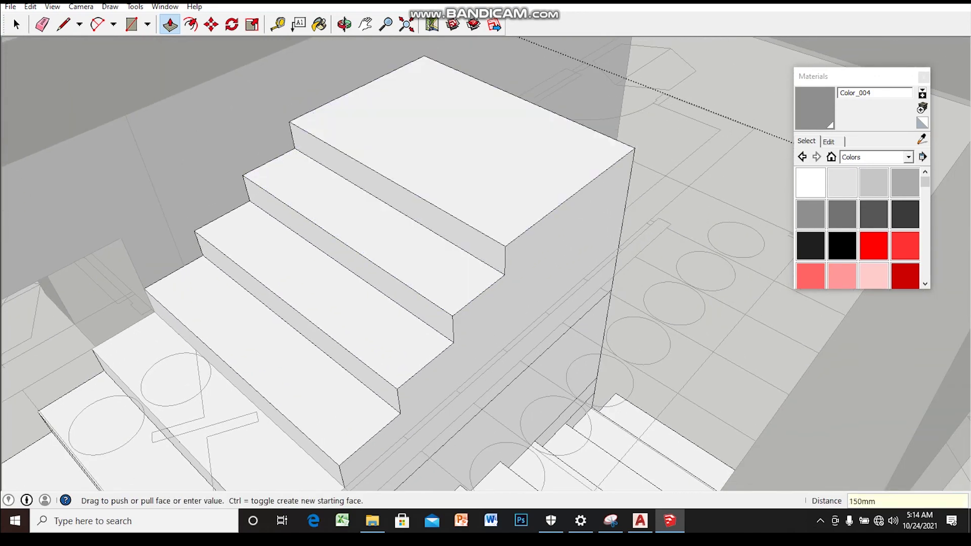
middle_drag(455, 253, 384, 253)
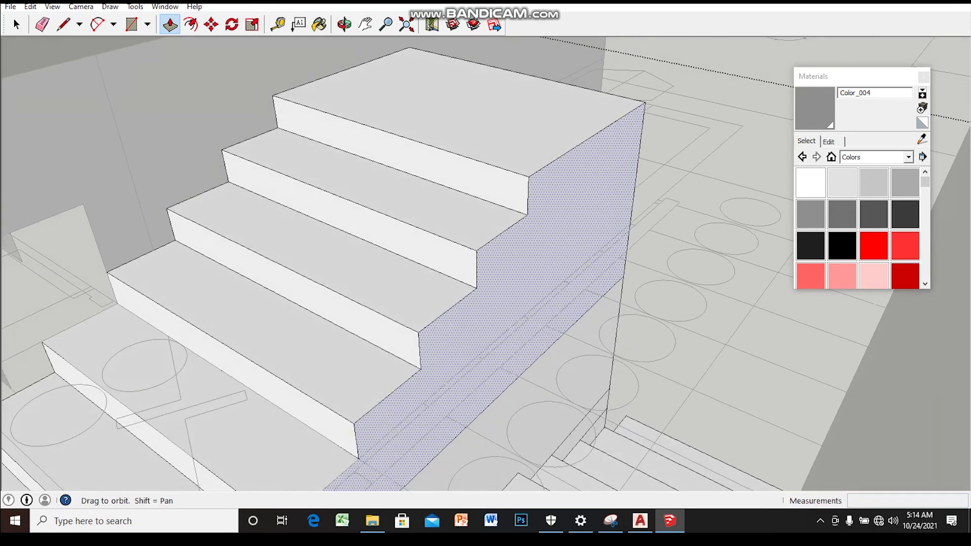
- Copy the top riser's bottom edge onto the top tread with Move+Ctrl
key(space)
click(403, 171)
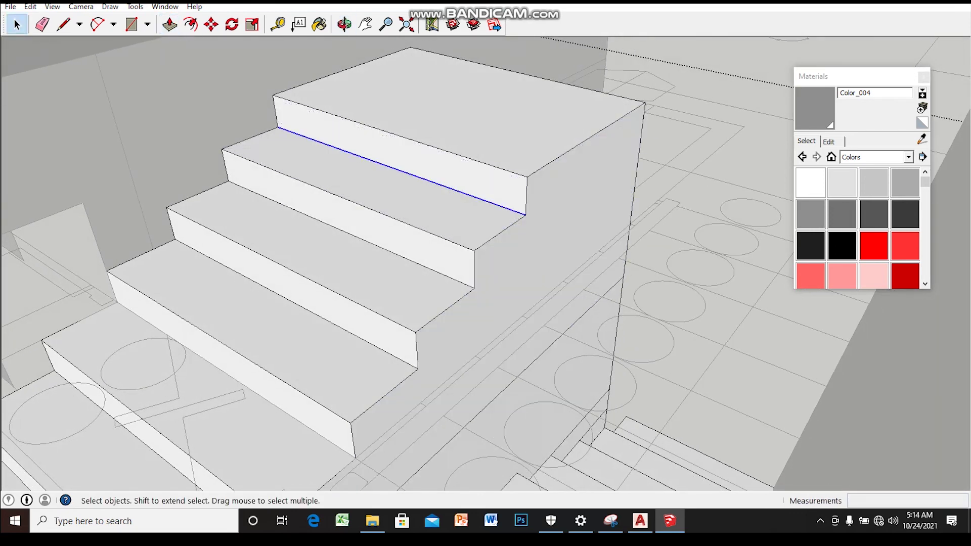
key(m)
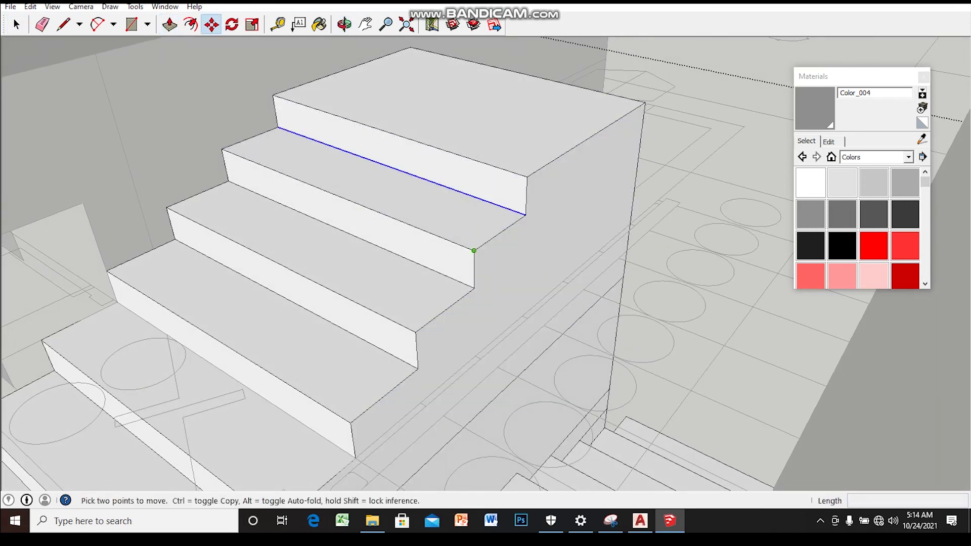
key(ctrl)
click(474, 251)
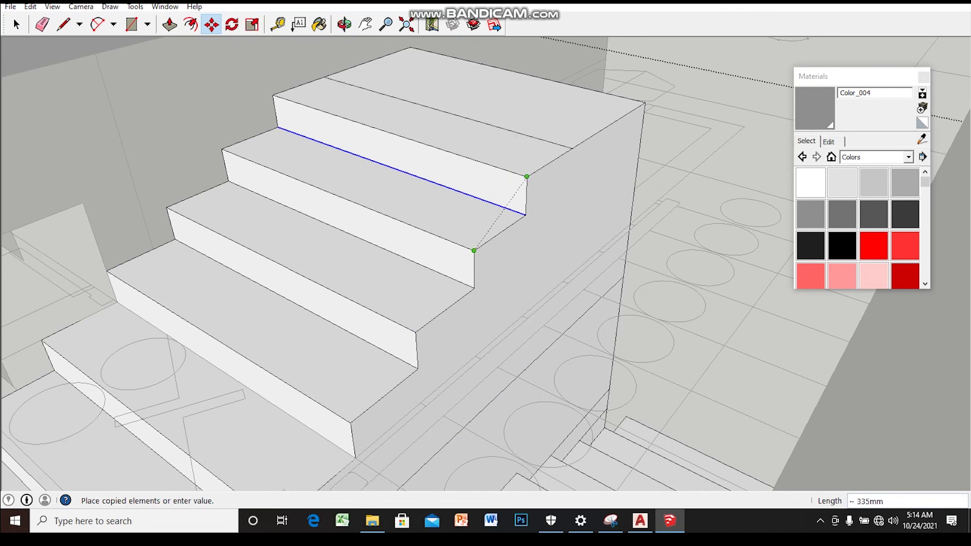
click(527, 177)
key(space)
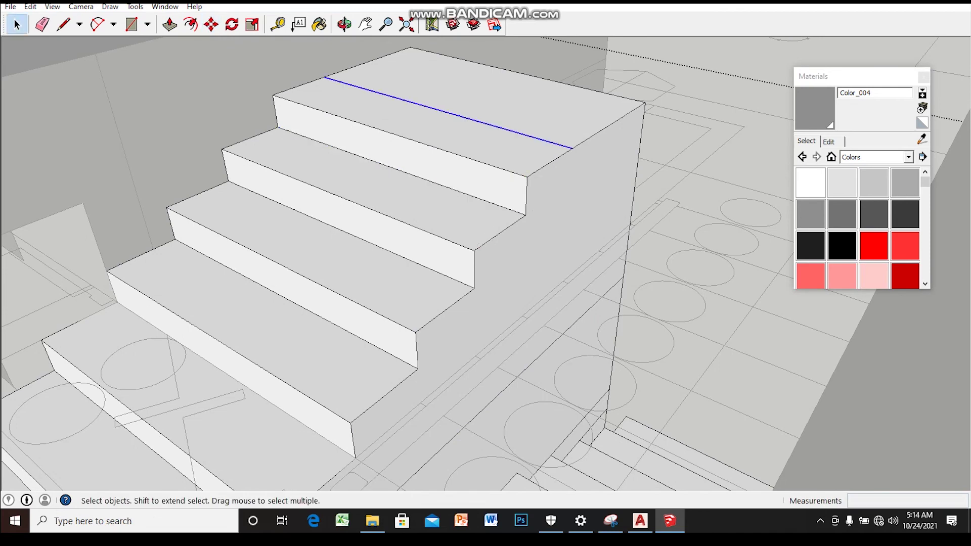
middle_drag(526, 177, 485, 238)
- Pull the tread strip behind the copied edge up 150mm into a new step
click(389, 293)
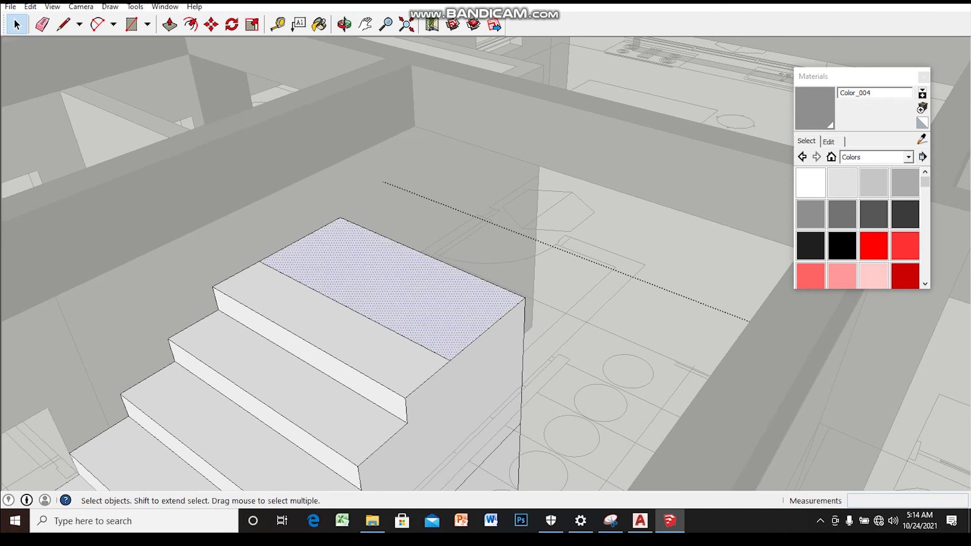
key(p)
click(455, 323)
text(15)
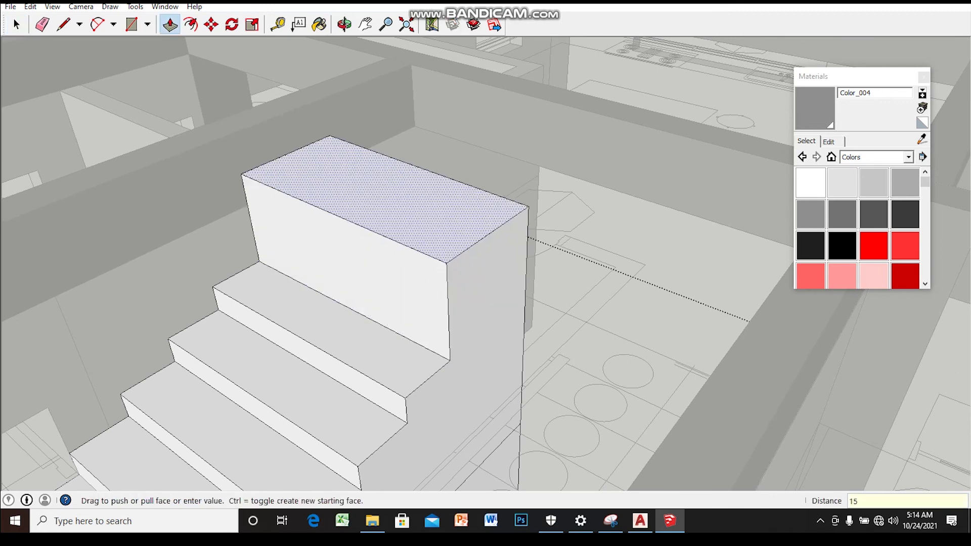
text(0)
key(Return)
middle_drag(456, 304, 435, 324)
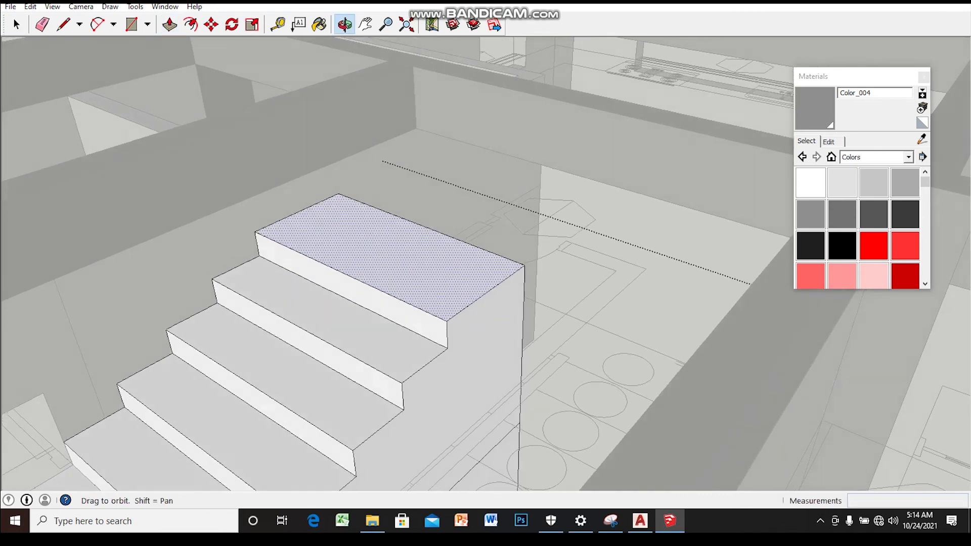
- Copy the top step's front edge onto the upper tread
key(space)
click(424, 339)
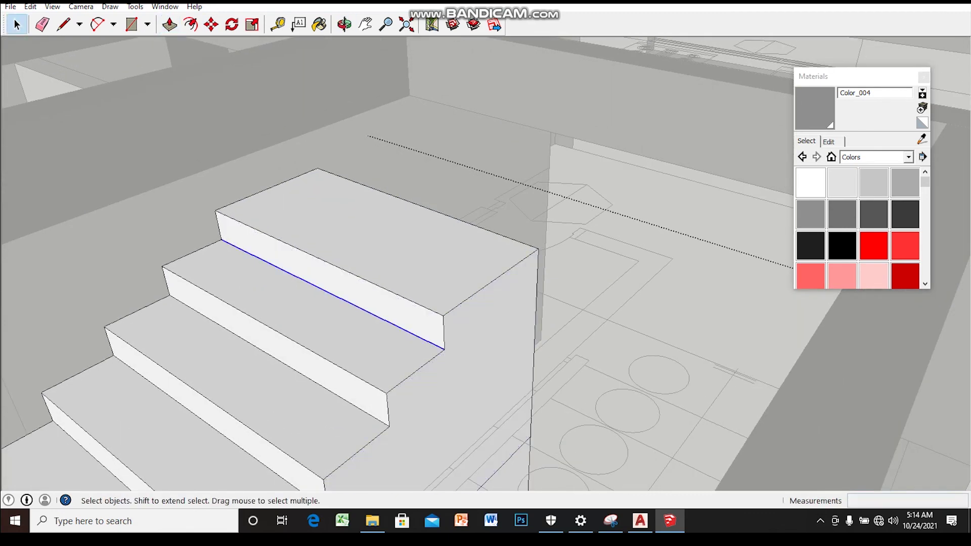
key(m)
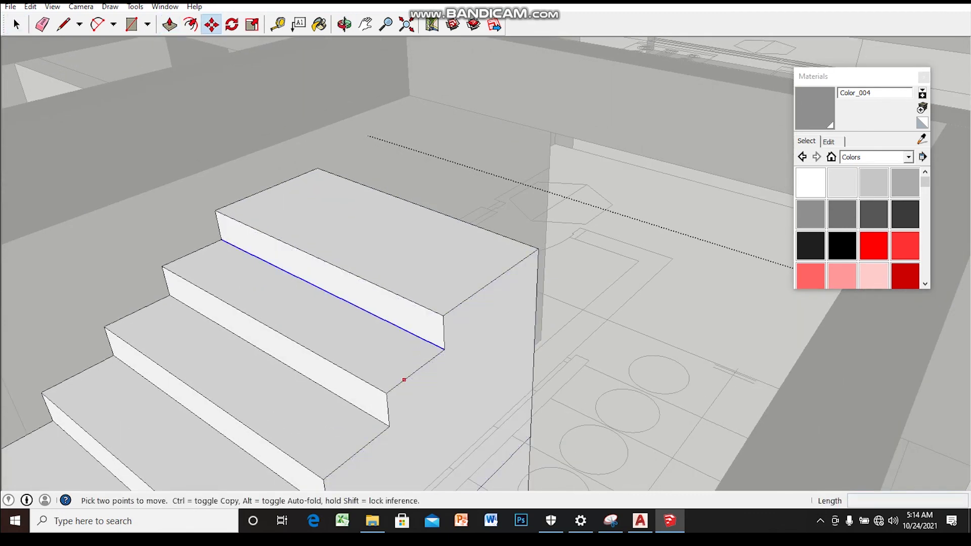
ctrl+click(386, 393)
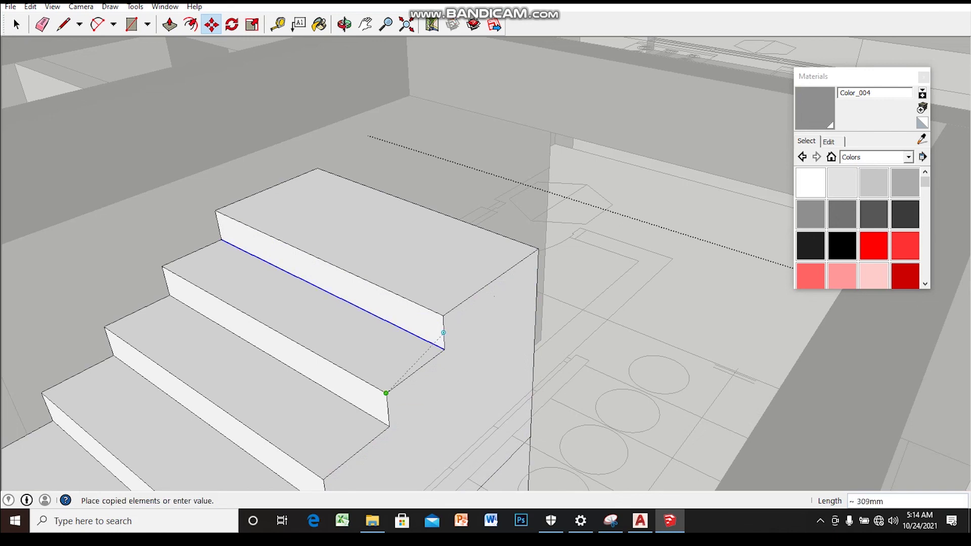
click(444, 315)
key(space)
mouse_move(443, 316)
middle_down()
mouse_move(414, 283)
mouse_move(425, 298)
middle_up()
- Raise the tread strip beyond the copied edge 150mm into another step
click(425, 283)
key(p)
click(451, 306)
text(150)
key(Return)
middle_drag(455, 304, 536, 253)
click(430, 228)
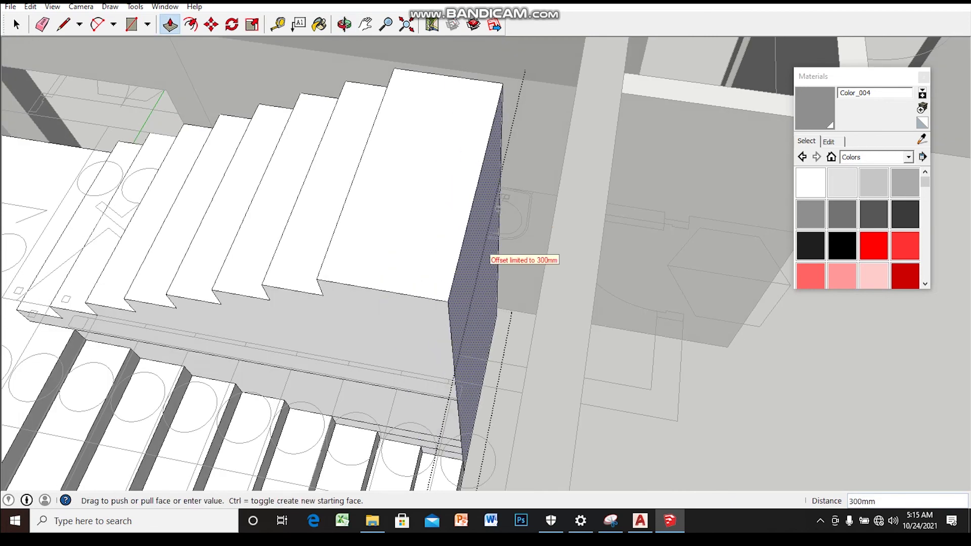
- Finish pushing the stair block's side face outward
scroll(493, 256, up, 3)
click(485, 252)
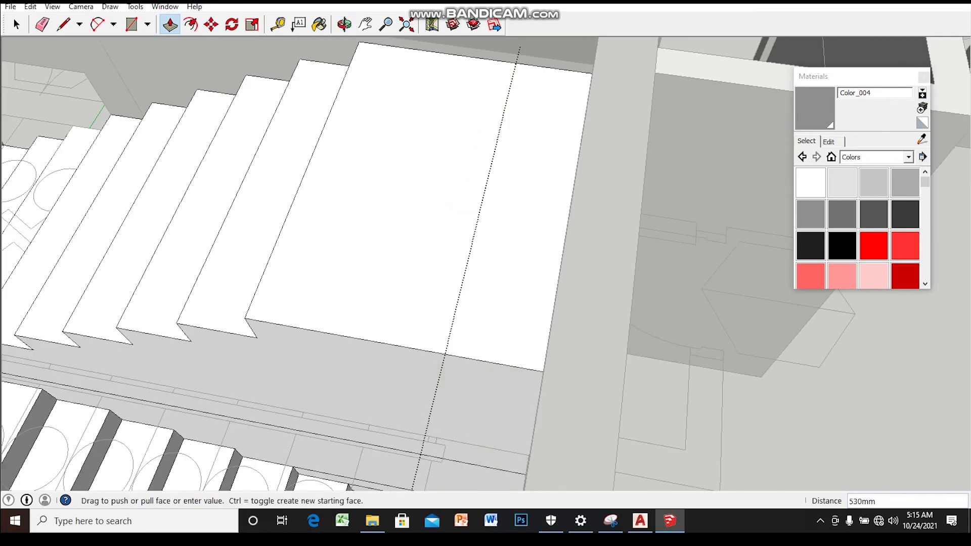
click(591, 77)
mouse_move(592, 76)
middle_down()
mouse_move(456, 238)
mouse_move(480, 202)
mouse_move(506, 192)
mouse_move(430, 243)
middle_up()
- Copy the riser edge from the step corner onto the top tread
key(space)
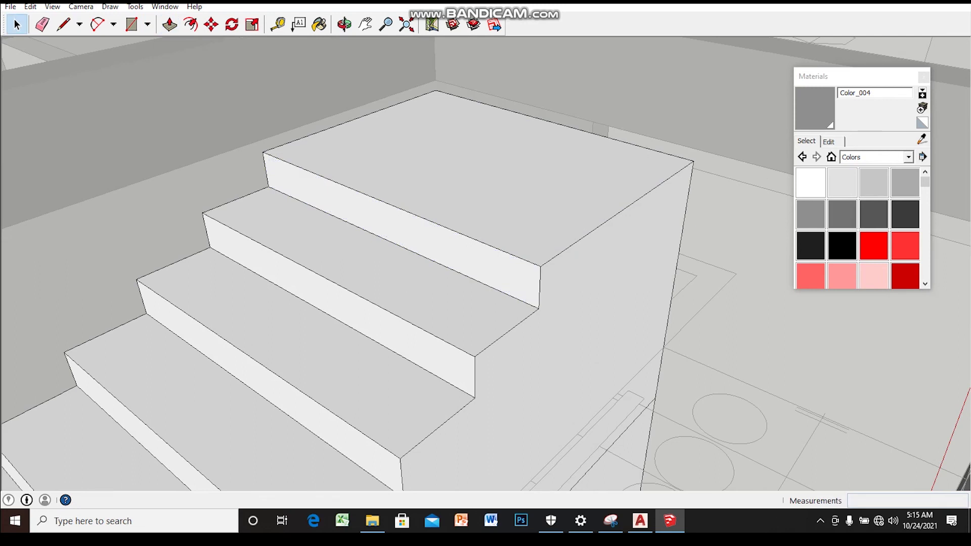
key(m)
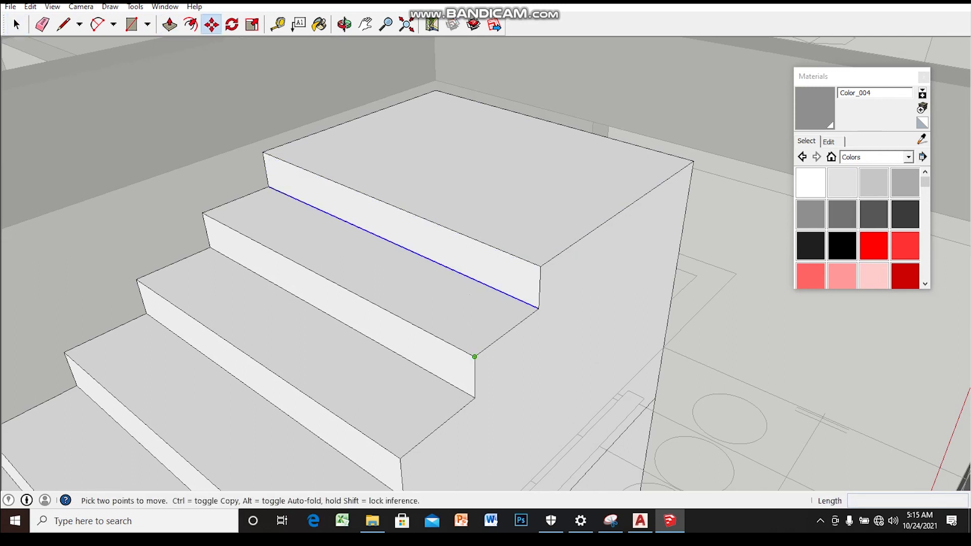
ctrl+click(475, 356)
click(540, 266)
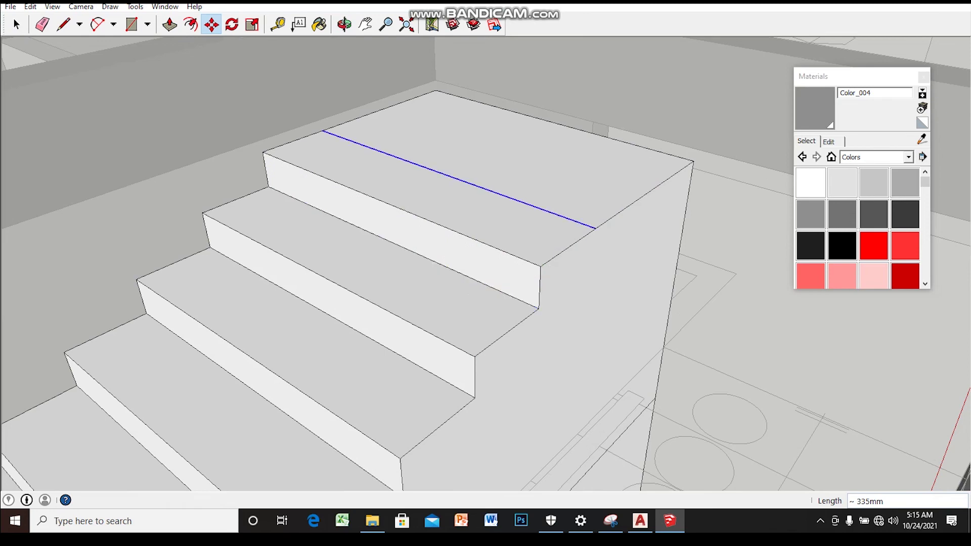
key(space)
mouse_move(506, 253)
middle_down()
mouse_move(566, 228)
mouse_move(581, 238)
mouse_move(506, 253)
middle_up()
- Raise the tread area behind the copied edge into a new top step
click(506, 253)
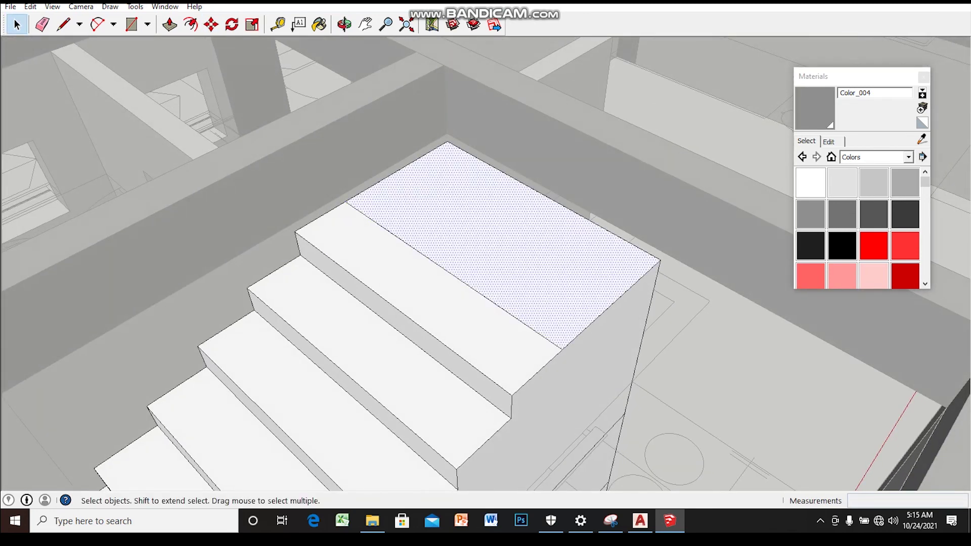
key(p)
click(562, 298)
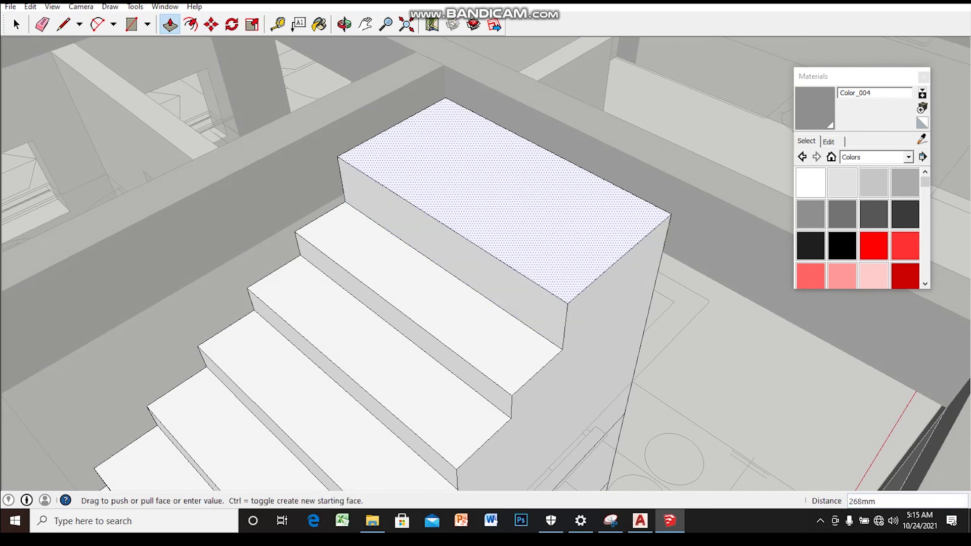
click(506, 202)
middle_drag(505, 202, 461, 228)
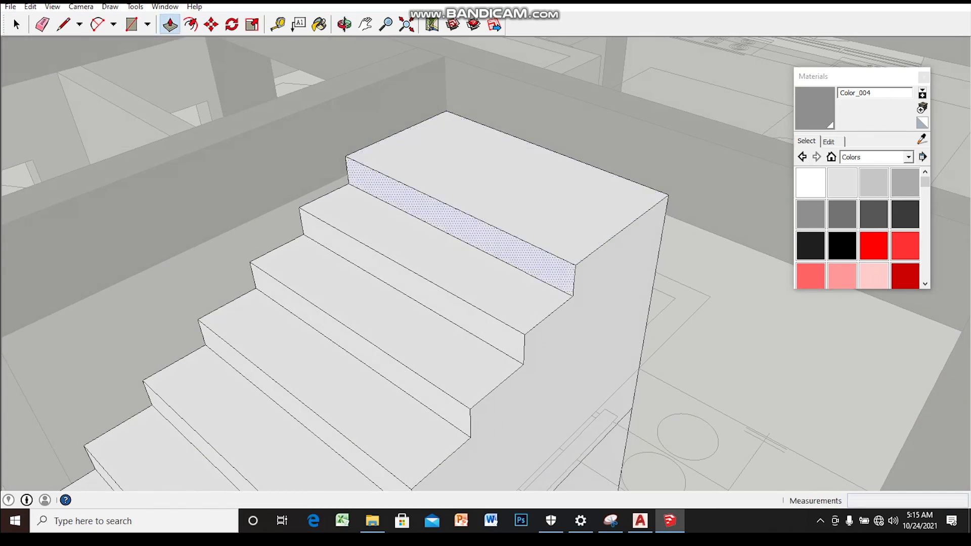
- Copy the edge below the new top riser onto the top tread
key(space)
click(462, 240)
key(m)
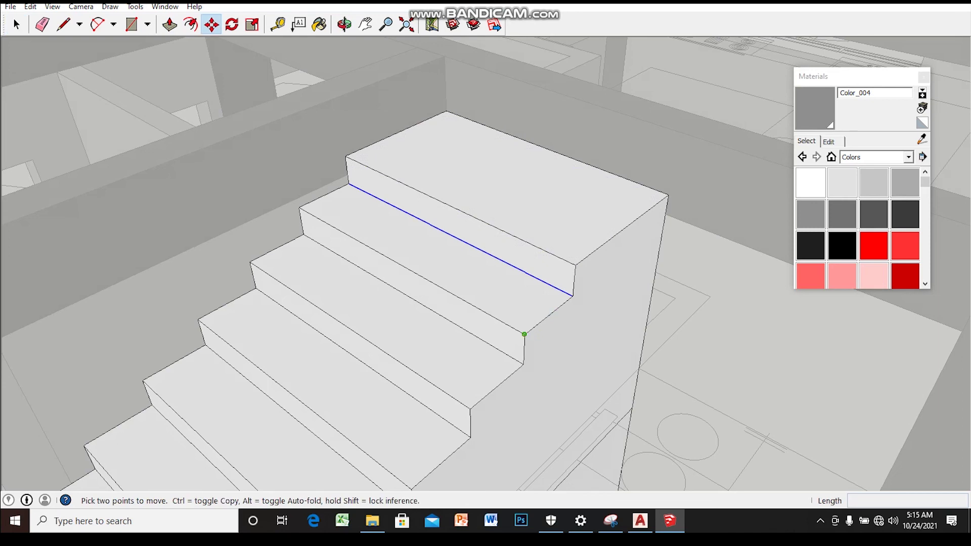
ctrl+click(524, 334)
click(575, 266)
key(space)
middle_drag(575, 265, 557, 284)
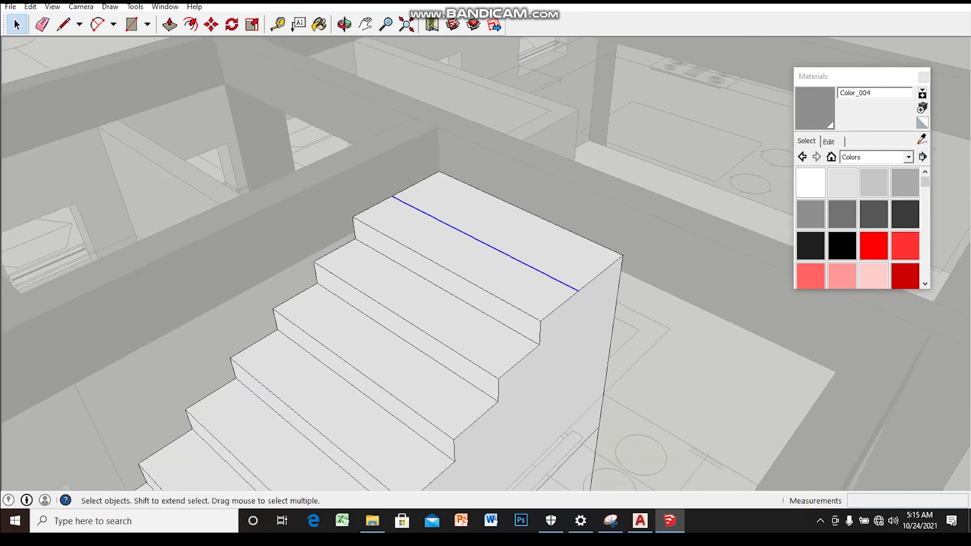
- Pull the narrow strip behind the copied edge up into another step
click(501, 230)
mouse_move(501, 230)
middle_down()
mouse_move(506, 304)
mouse_move(592, 235)
middle_up()
key(p)
click(506, 213)
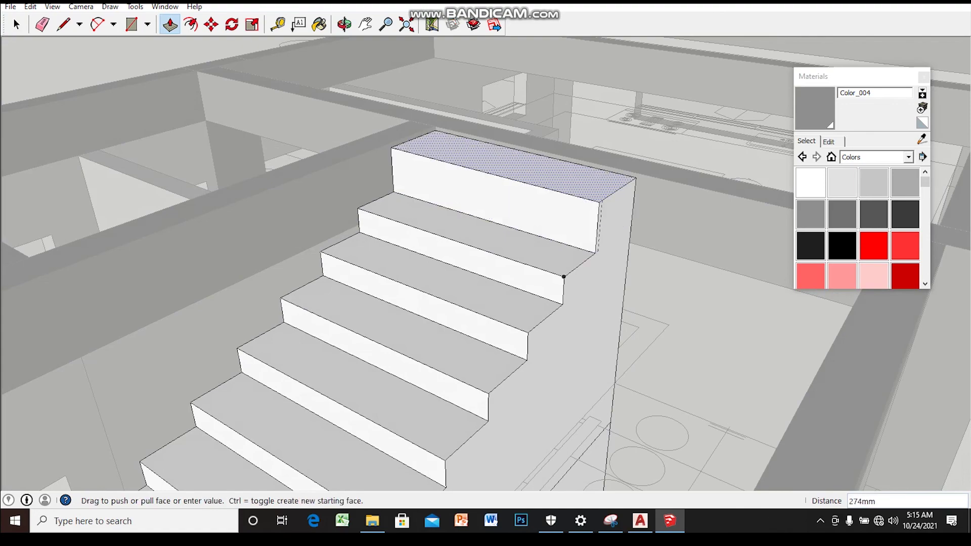
mouse_move(564, 277)
middle_down()
mouse_move(456, 283)
mouse_move(557, 329)
middle_up()
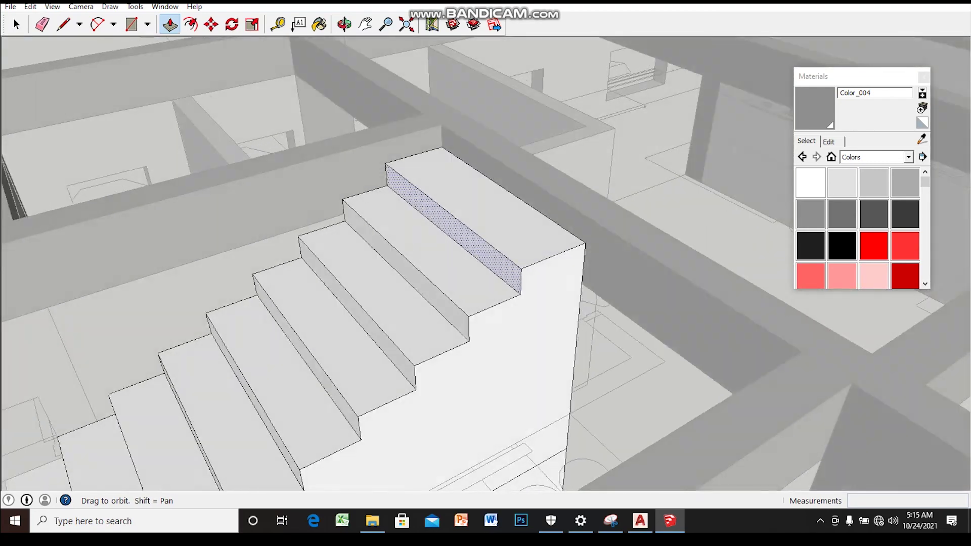
- Orbit around the stair top by the beam, start and cancel a Push/Pull, then zoom out
mouse_move(486, 273)
middle_down()
mouse_move(505, 283)
mouse_move(582, 253)
mouse_move(282, 260)
mouse_move(501, 280)
middle_up()
drag(485, 263, 385, 273)
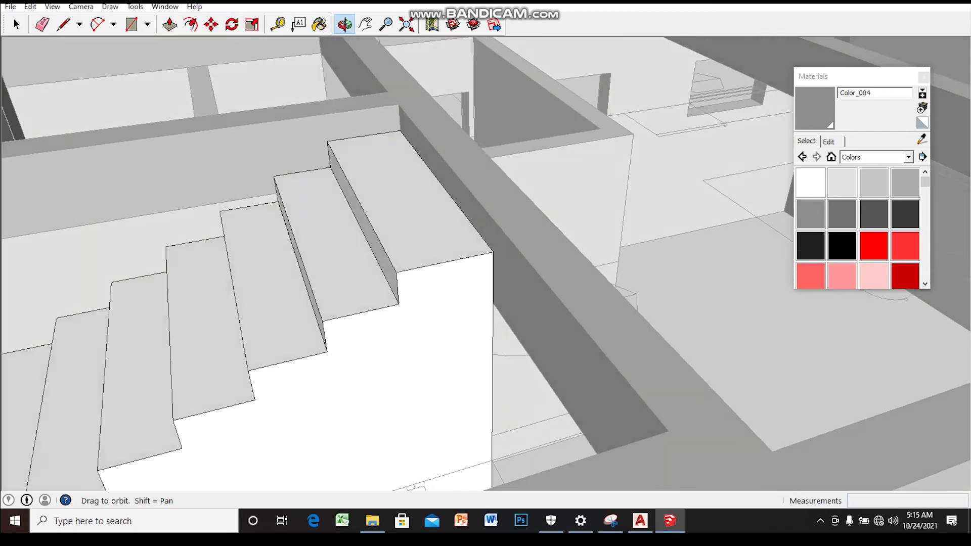
key(p)
middle_drag(314, 303, 270, 344)
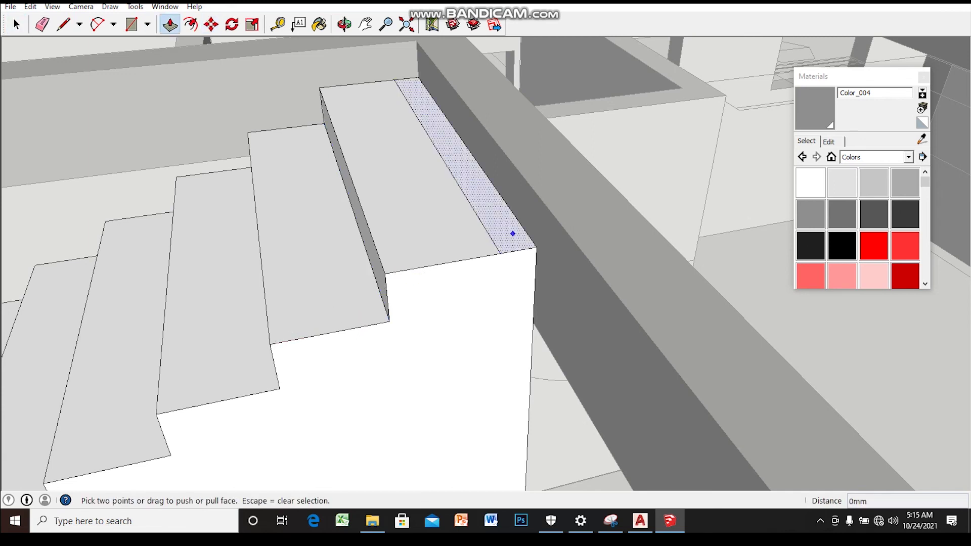
key(Escape)
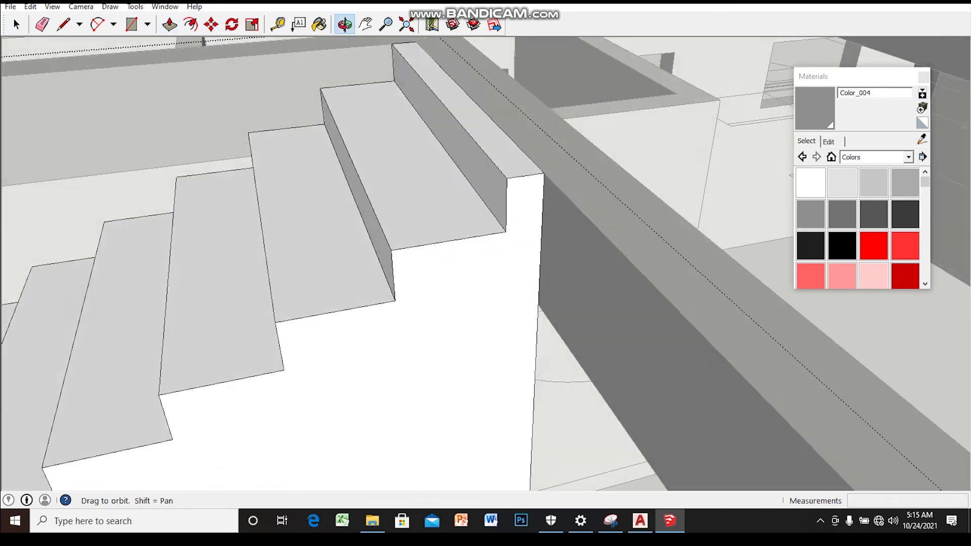
middle_drag(456, 252, 506, 228)
middle_drag(486, 192, 384, 273)
key(space)
scroll(486, 263, down, 3)
scroll(486, 263, down, 3)
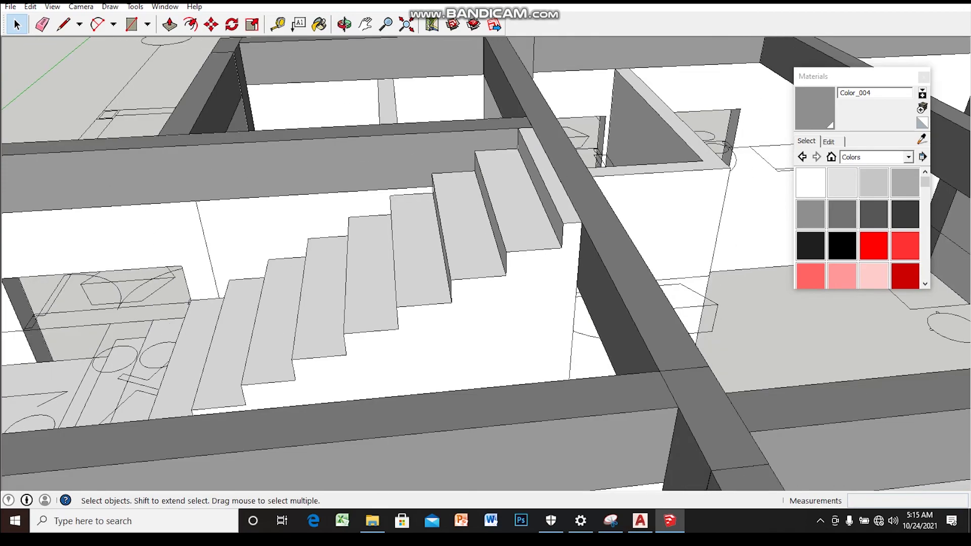
scroll(486, 263, down, 5)
mouse_move(385, 273)
middle_down()
mouse_move(486, 242)
mouse_move(511, 303)
mouse_move(521, 303)
mouse_move(542, 293)
mouse_move(572, 233)
mouse_move(592, 284)
mouse_move(536, 286)
mouse_move(521, 274)
mouse_move(405, 251)
middle_up()
scroll(521, 273, up, 3)
scroll(405, 250, up, 2)
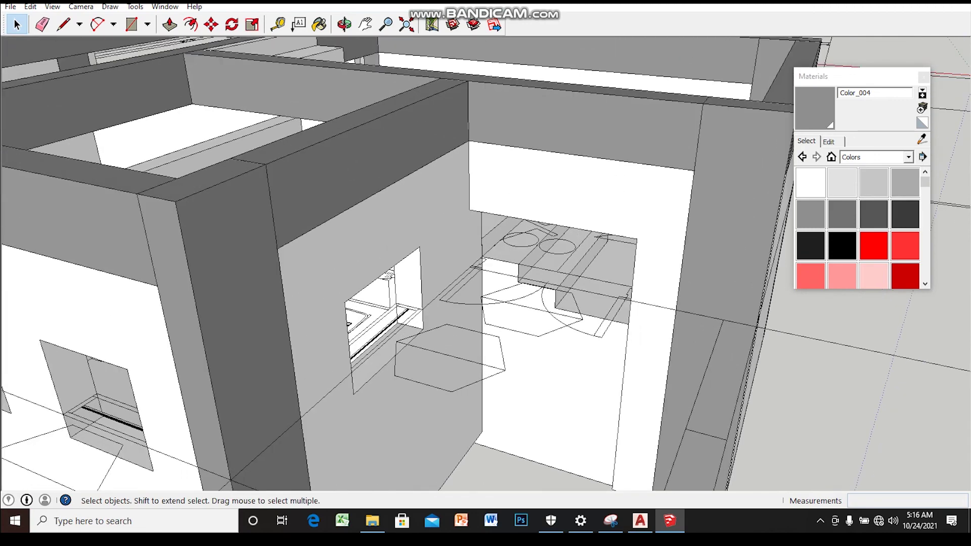
scroll(556, 278, down, 3)
scroll(582, 354, down, 2)
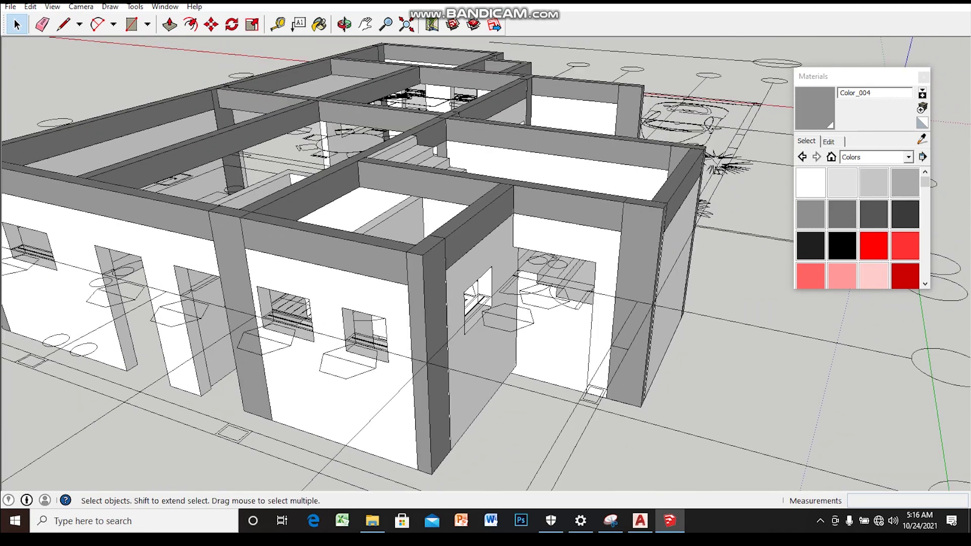
middle_drag(486, 304, 486, 223)
mouse_move(486, 273)
middle_down()
mouse_move(486, 243)
mouse_move(486, 304)
middle_up()
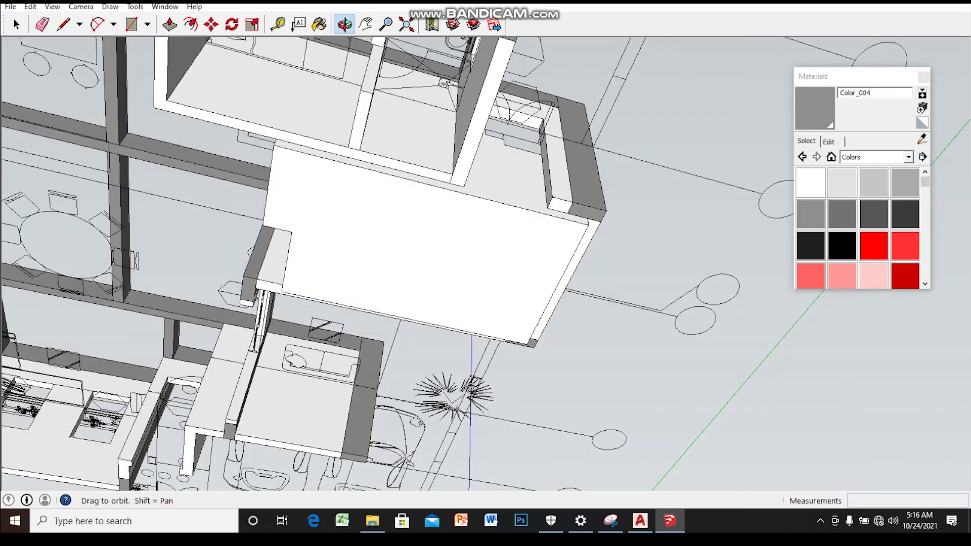
mouse_move(486, 273)
middle_down()
mouse_move(501, 263)
mouse_move(485, 253)
mouse_move(486, 212)
mouse_move(486, 273)
mouse_move(485, 217)
middle_up()
- Orbit and zoom from the top-down view to an oblique view of the stair landing
key(space)
scroll(486, 273, up, 3)
scroll(486, 273, up, 1)
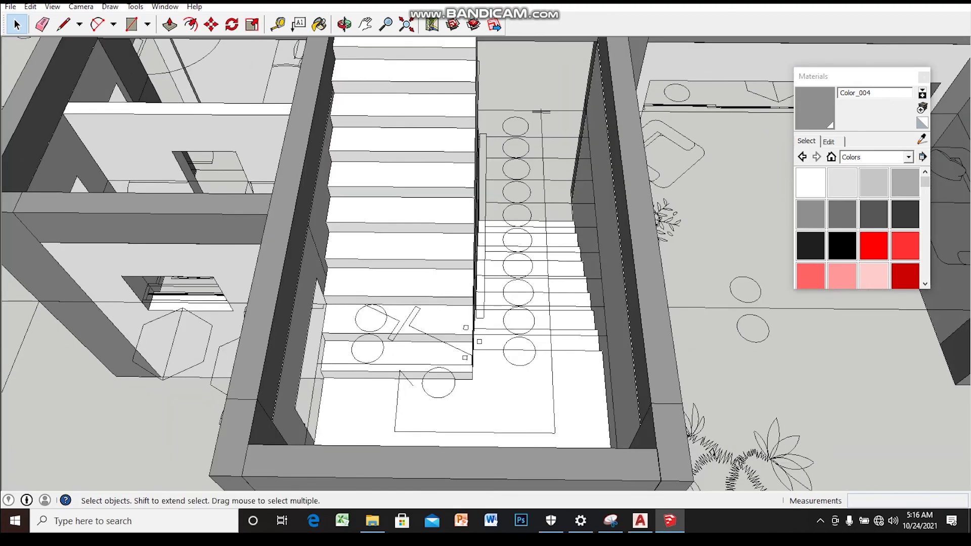
middle_drag(486, 273, 546, 280)
mouse_move(486, 273)
middle_down()
mouse_move(541, 283)
mouse_move(491, 274)
mouse_move(521, 253)
mouse_move(496, 284)
mouse_move(516, 314)
mouse_move(501, 242)
middle_up()
scroll(463, 152, up, 2)
scroll(462, 152, up, 2)
scroll(486, 273, down, 2)
scroll(485, 273, down, 2)
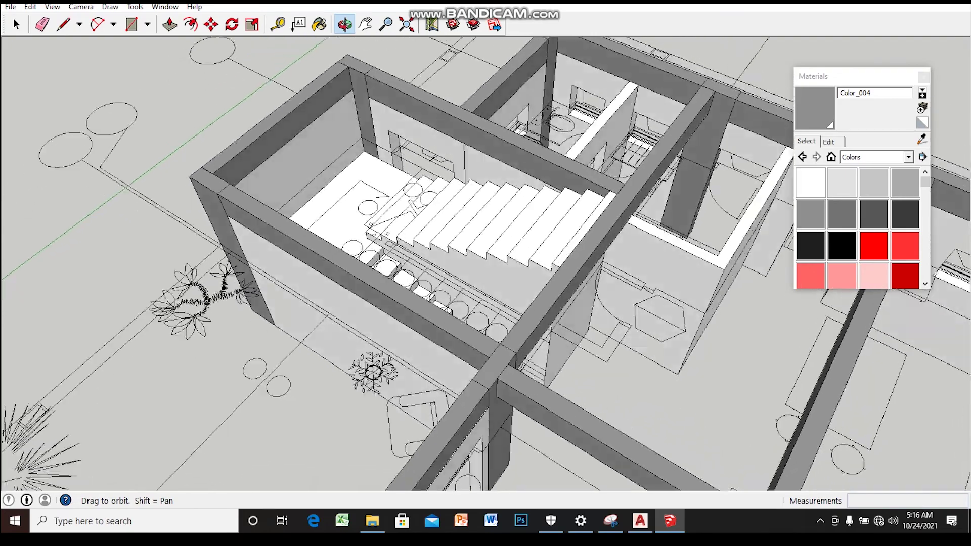
mouse_move(486, 273)
middle_down()
mouse_move(496, 263)
mouse_move(445, 284)
mouse_move(476, 276)
mouse_move(461, 225)
mouse_move(476, 283)
mouse_move(461, 304)
middle_up()
- Swing the view to the doorway walls, select the wall face beside the doorway, and start Push/Pull
key(space)
scroll(486, 273, up, 3)
key(space)
scroll(485, 273, up, 3)
scroll(486, 273, up, 3)
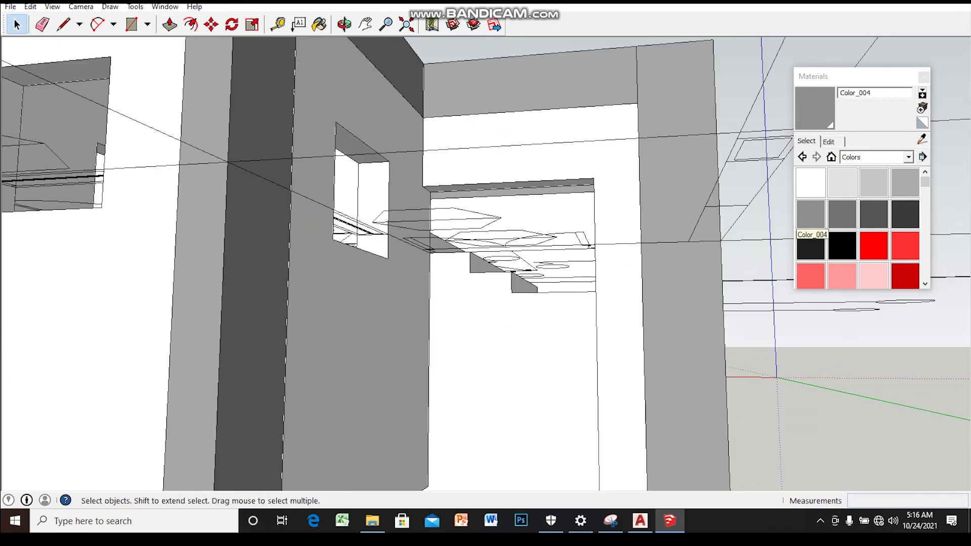
scroll(561, 223, up, 2)
middle_drag(485, 273, 526, 253)
scroll(543, 184, up, 2)
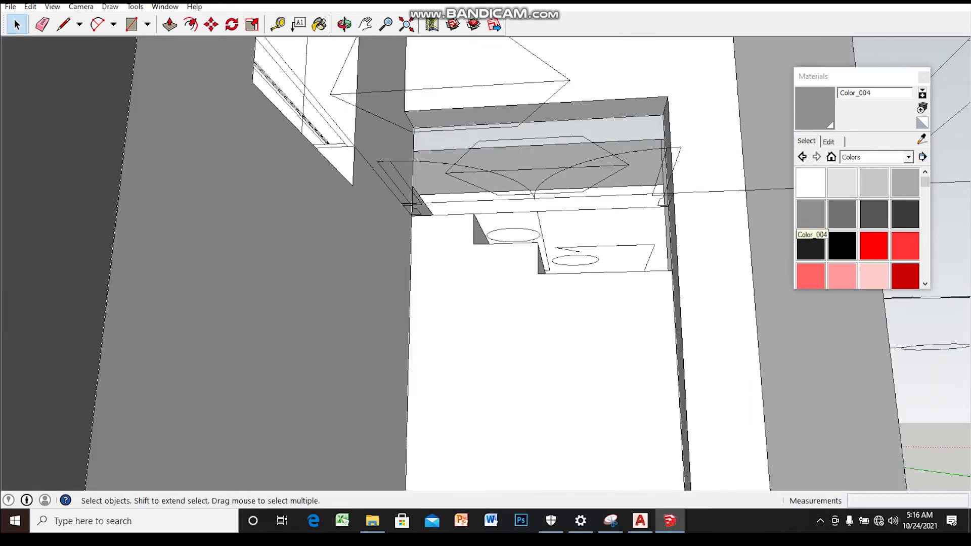
middle_drag(486, 273, 562, 261)
mouse_move(485, 273)
middle_down()
mouse_move(638, 253)
mouse_move(608, 238)
middle_up()
click(152, 354)
key(p)
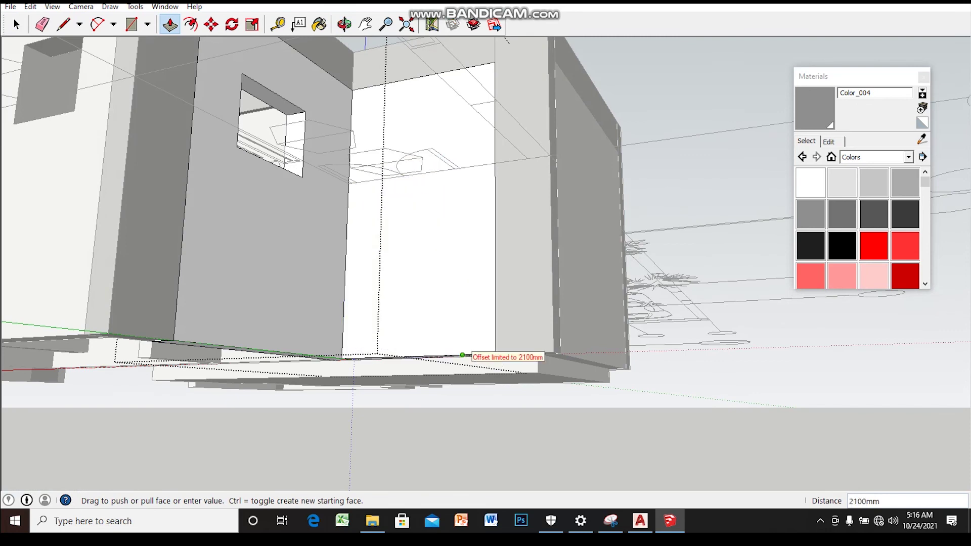
middle_drag(486, 304, 405, 141)
scroll(405, 253, down, 3)
scroll(404, 253, down, 2)
mouse_move(404, 253)
middle_down()
mouse_move(405, 228)
mouse_move(516, 215)
mouse_move(442, 265)
mouse_move(395, 258)
middle_up()
scroll(404, 253, up, 3)
scroll(394, 258, up, 2)
mouse_move(486, 253)
middle_down()
mouse_move(354, 273)
mouse_move(329, 217)
middle_up()
scroll(465, 263, up, 3)
scroll(329, 218, up, 2)
scroll(456, 253, up, 2)
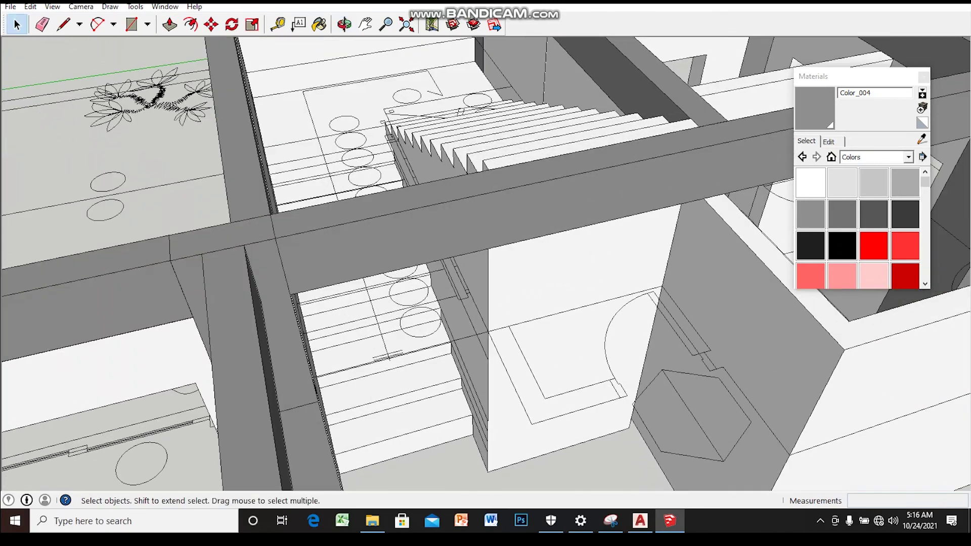
scroll(455, 253, up, 1)
middle_drag(455, 253, 567, 220)
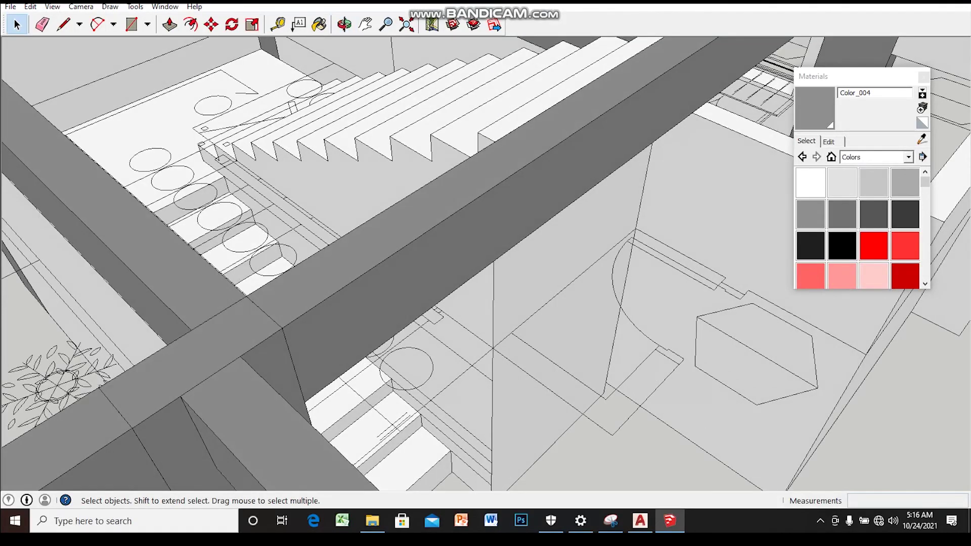
middle_drag(566, 221, 643, 195)
middle_drag(486, 253, 436, 222)
scroll(485, 253, up, 3)
middle_drag(485, 253, 445, 232)
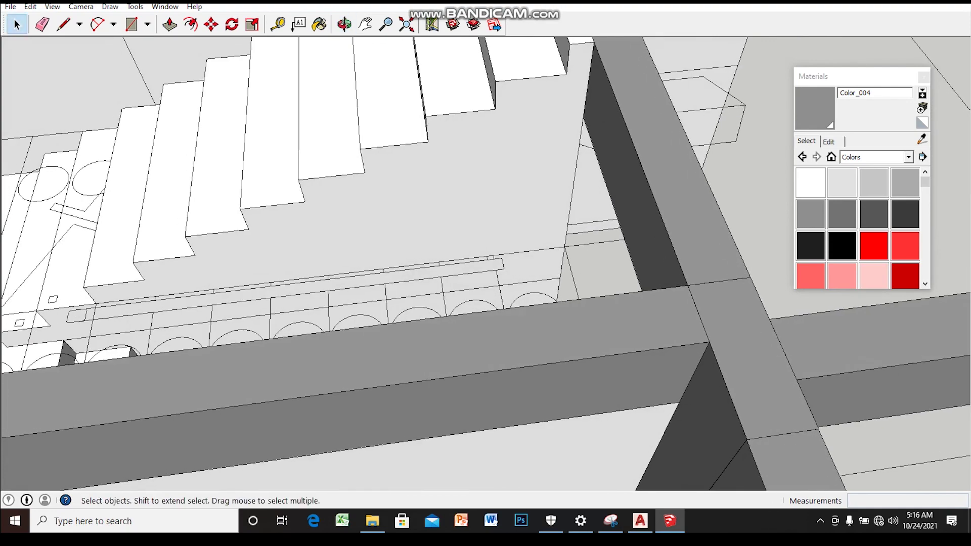
scroll(486, 263, down, 2)
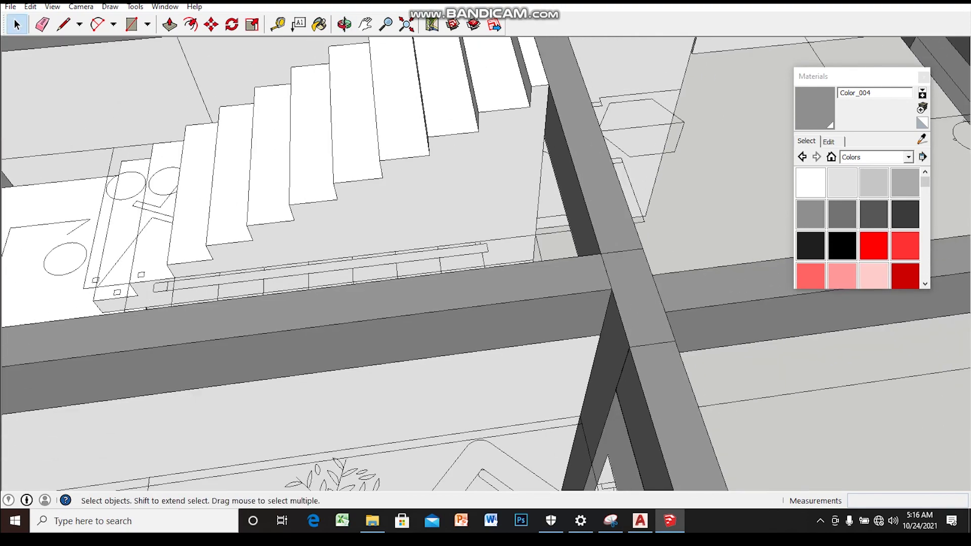
scroll(486, 263, down, 2)
mouse_move(486, 263)
middle_down()
mouse_move(479, 238)
mouse_move(480, 258)
middle_up()
scroll(486, 263, down, 2)
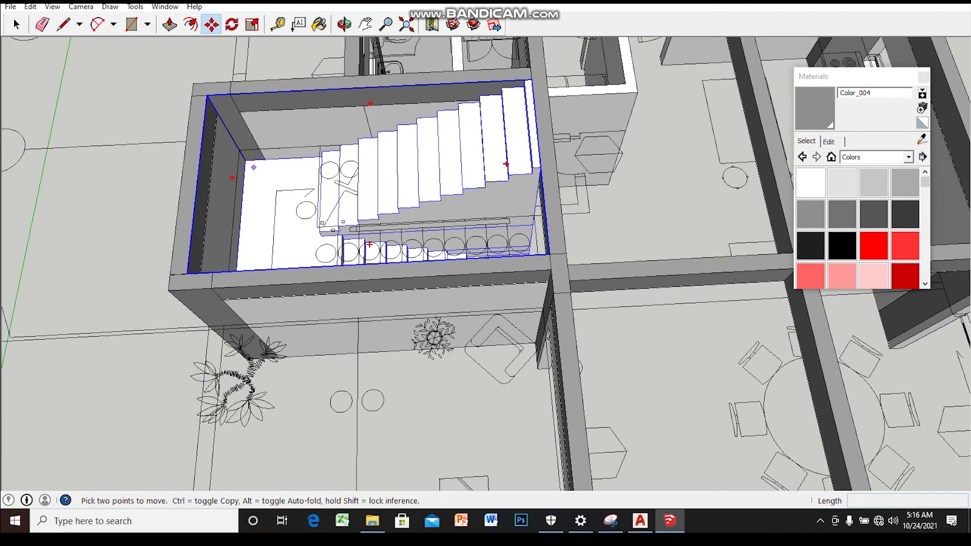
- Paste the stair copy onto open ground about 9070mm beside the house
scroll(253, 162, up, 2)
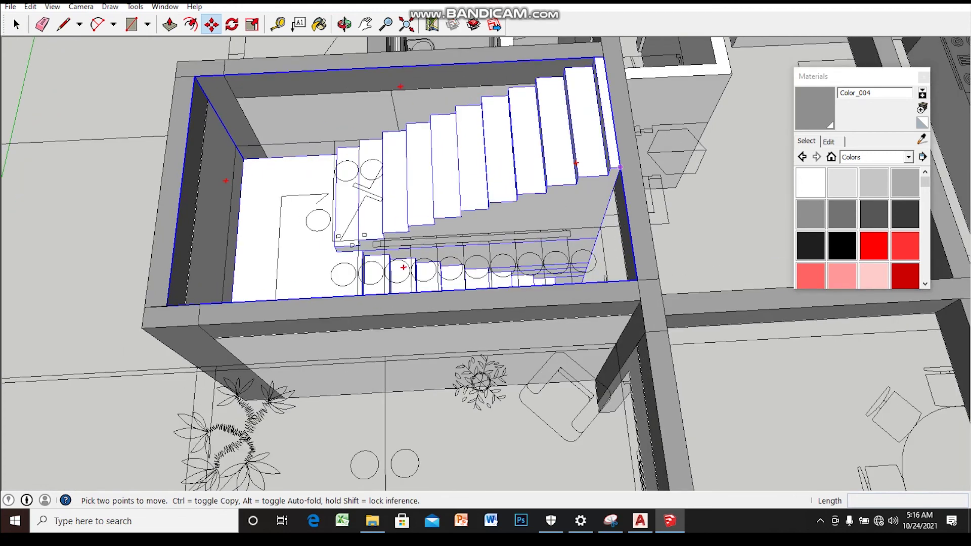
scroll(562, 194, down, 3)
middle_drag(562, 194, 455, 253)
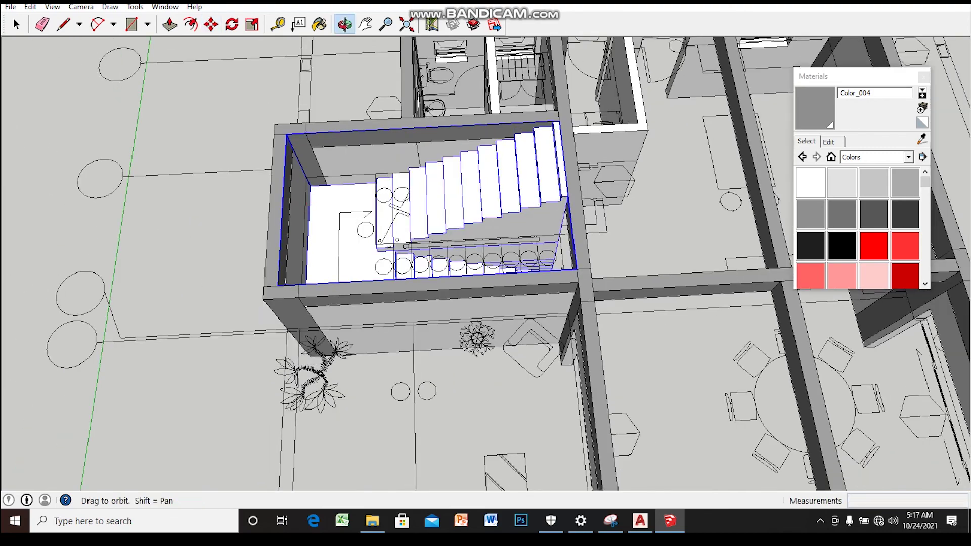
key(ctrl+v)
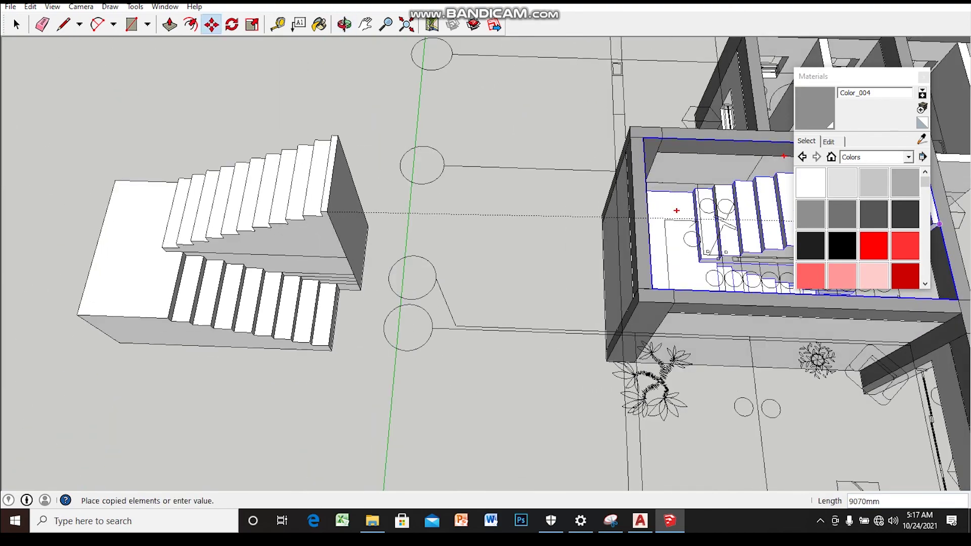
click(324, 211)
middle_drag(325, 212, 384, 167)
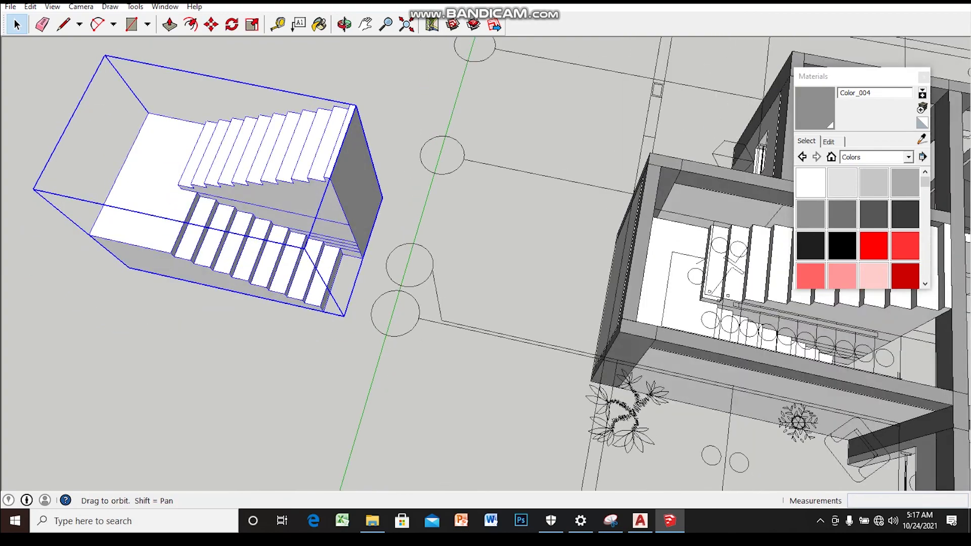
- Copy the landing's bottom edge 150mm downward
scroll(405, 152, down, 2)
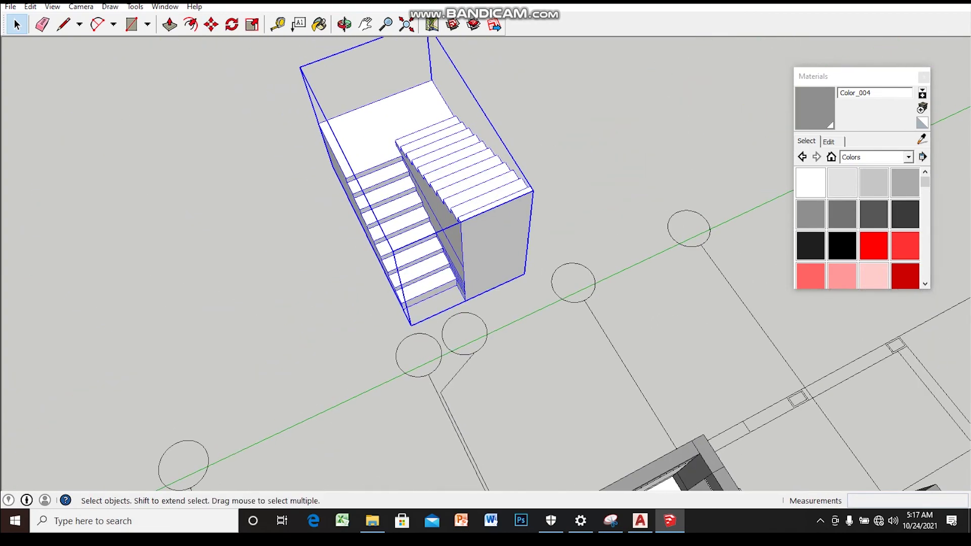
middle_drag(405, 152, 557, 227)
scroll(607, 253, up, 2)
middle_drag(506, 253, 607, 227)
scroll(556, 253, up, 3)
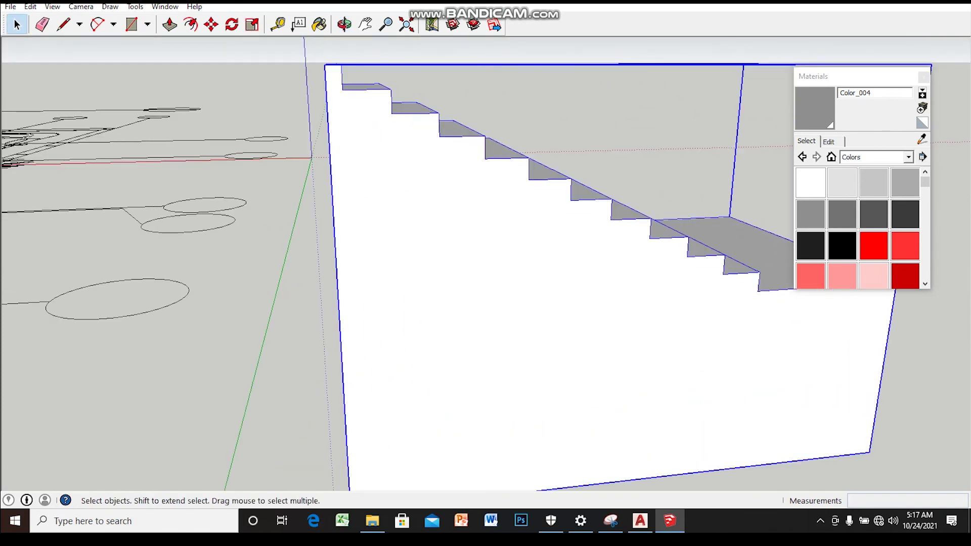
scroll(486, 253, down, 3)
middle_drag(404, 203, 455, 213)
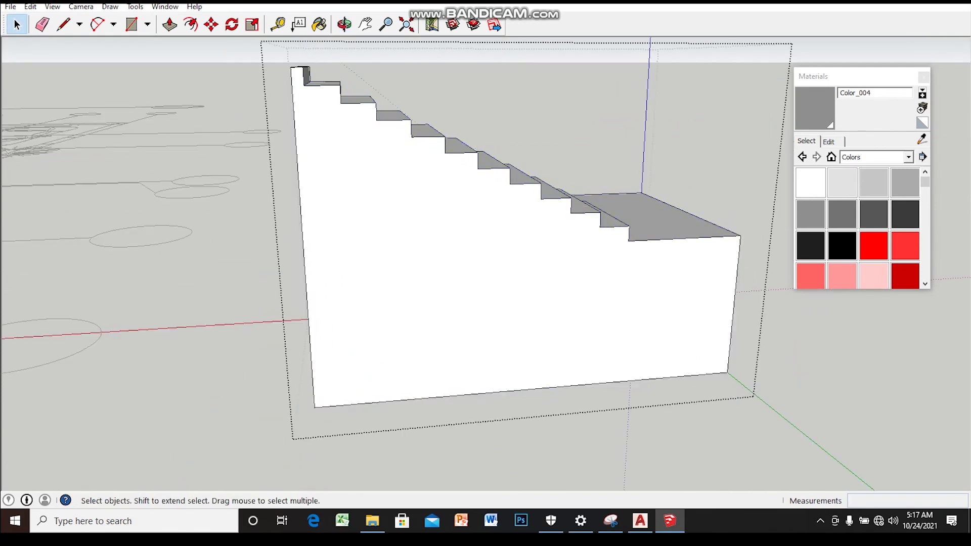
scroll(485, 253, up, 2)
scroll(486, 228, up, 2)
scroll(485, 228, down, 1)
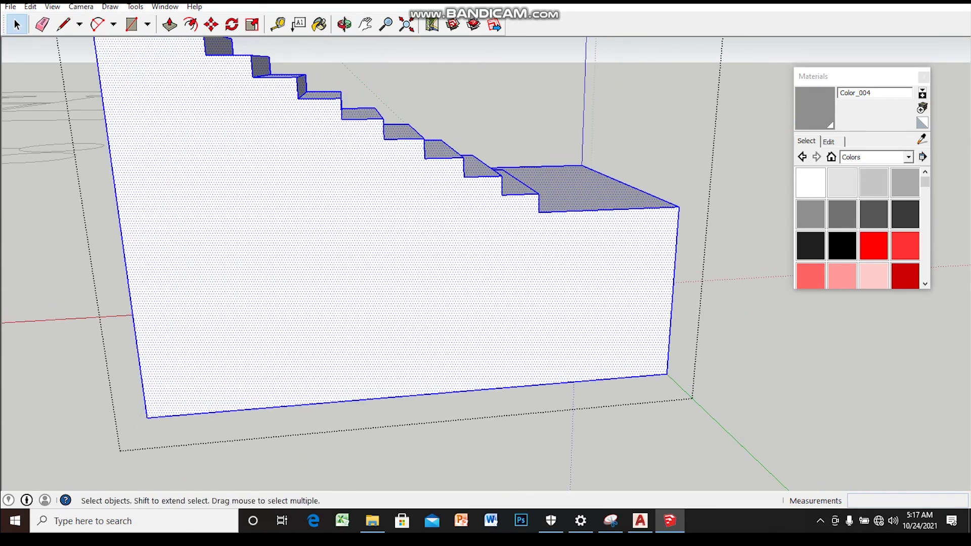
key(m)
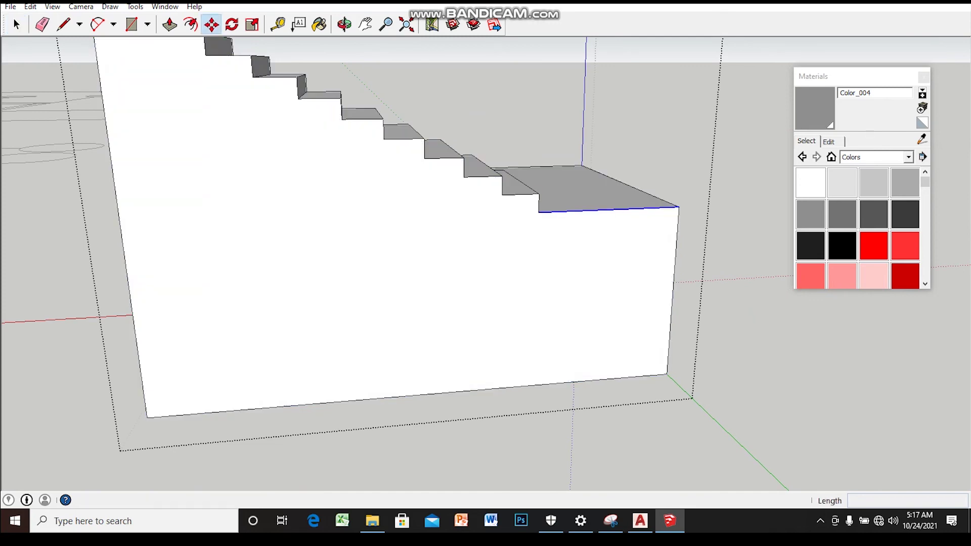
scroll(587, 226, up, 1)
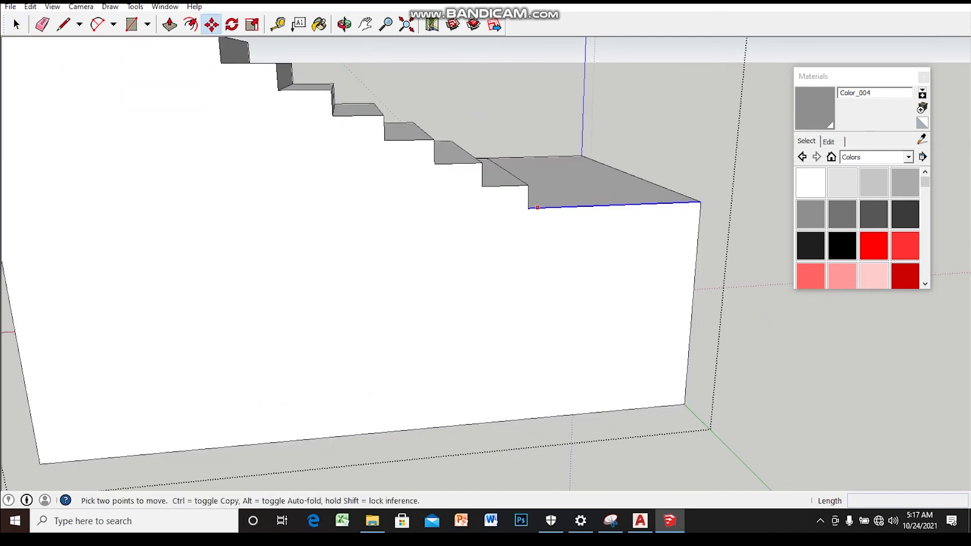
key(ctrl)
click(529, 207)
text(150)
key(Return)
scroll(536, 230, down, 2)
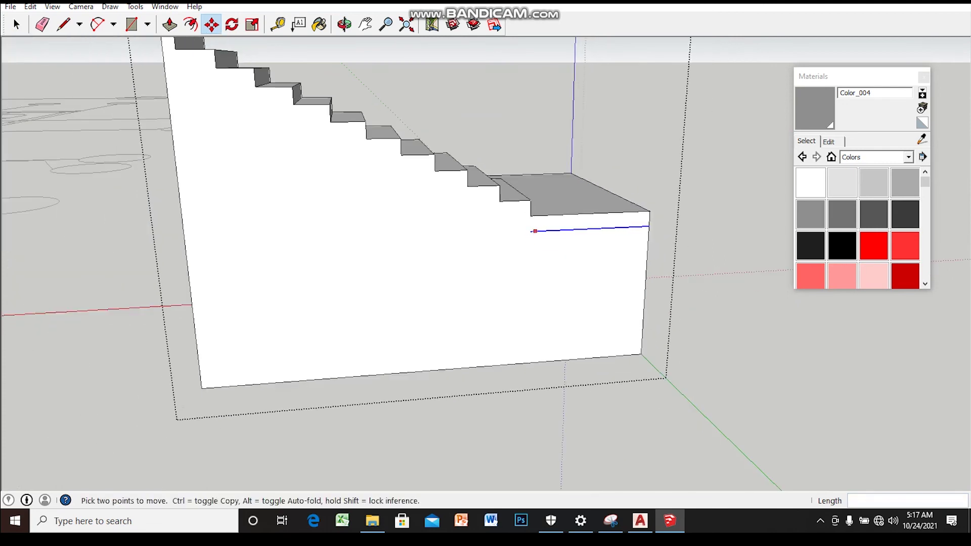
key(space)
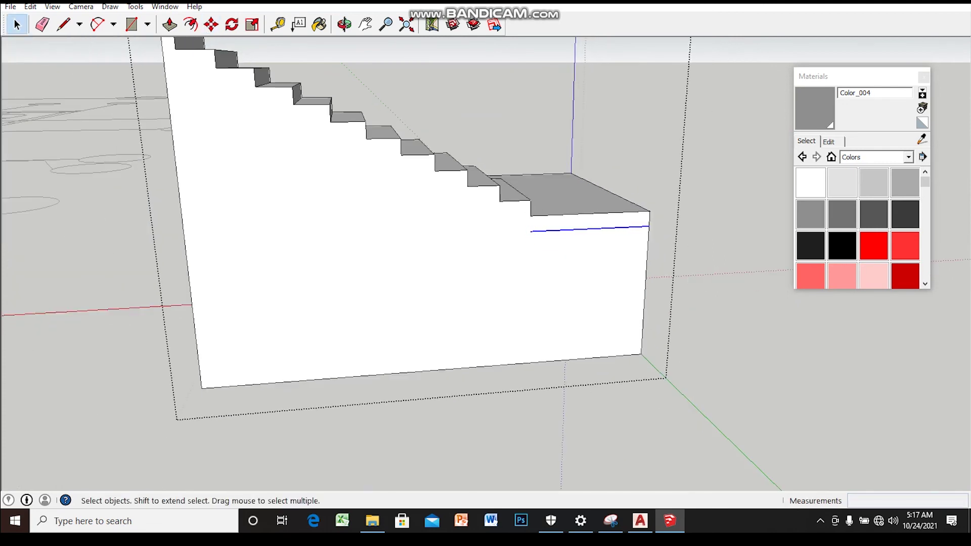
- Draw a guide line along the stair nosings from the step corner
key(t)
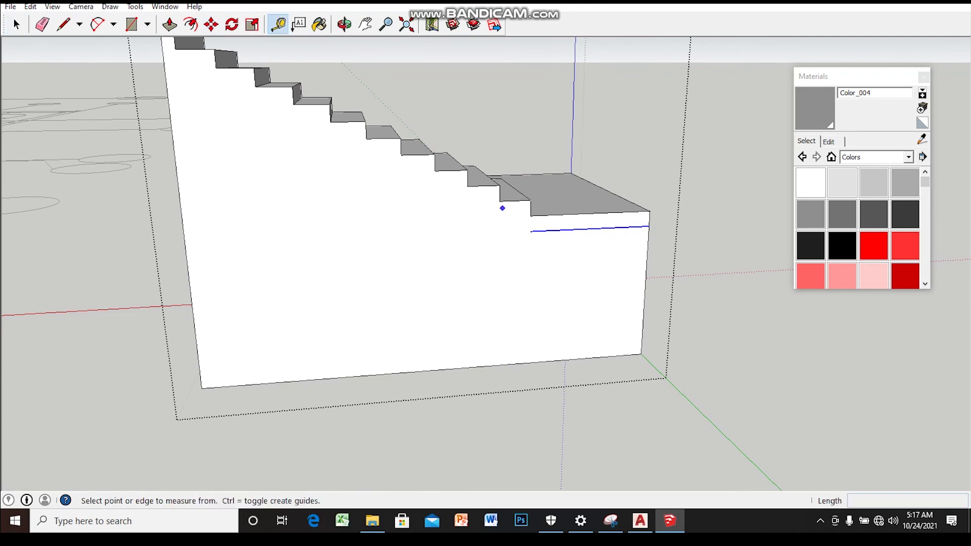
click(500, 201)
click(467, 187)
key(space)
- Shift the nosing guide 150mm lower and start a line where it meets the landing's bottom edge
scroll(520, 223, up, 1)
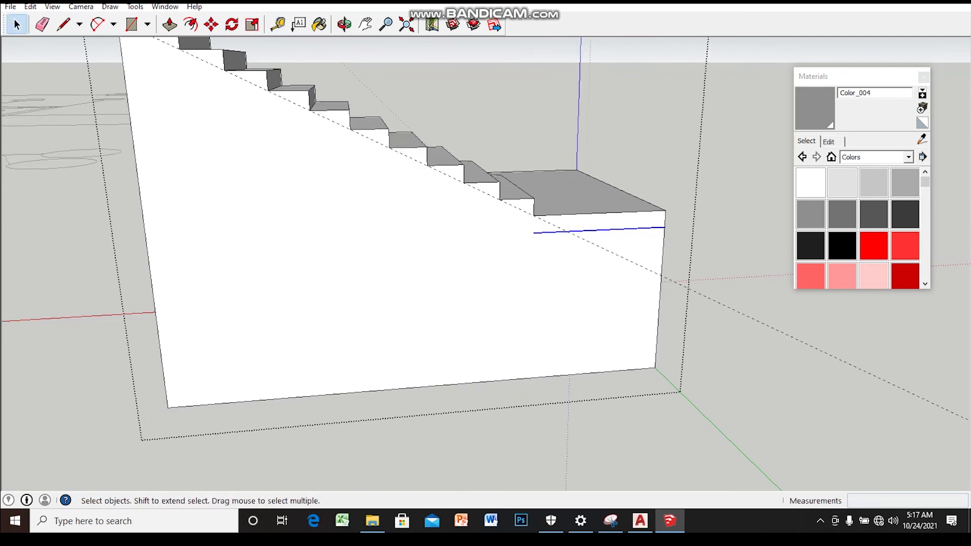
scroll(520, 223, up, 1)
scroll(519, 223, up, 2)
middle_drag(520, 223, 520, 202)
scroll(519, 223, up, 1)
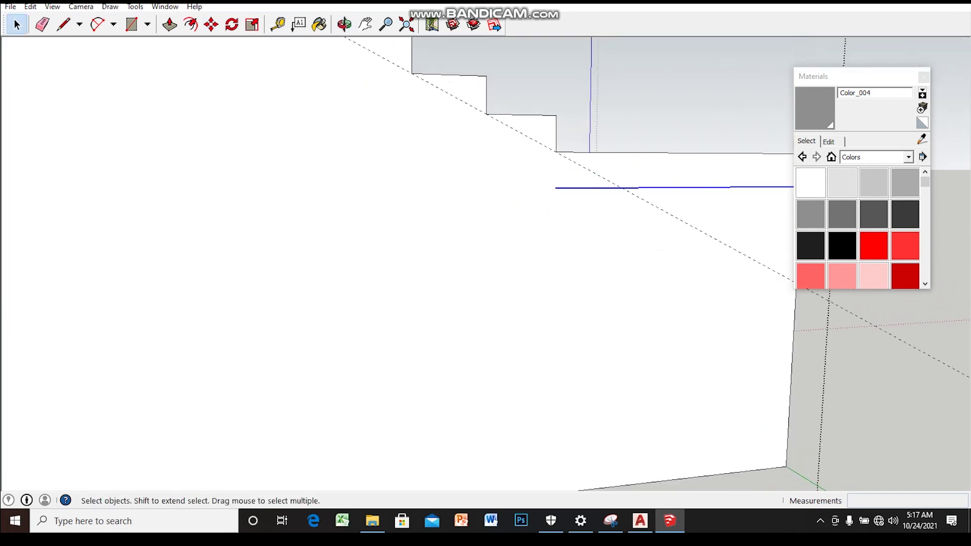
key(m)
scroll(555, 151, up, 1)
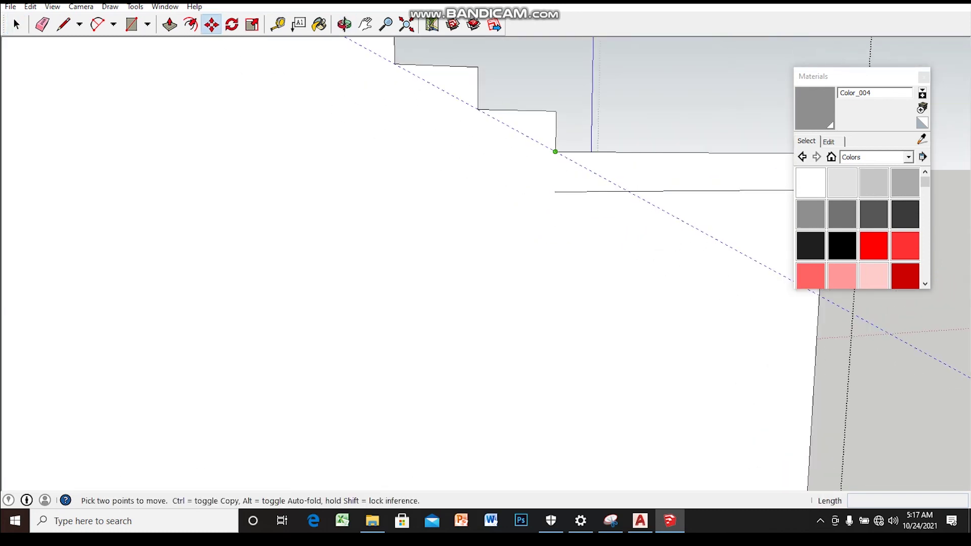
click(555, 152)
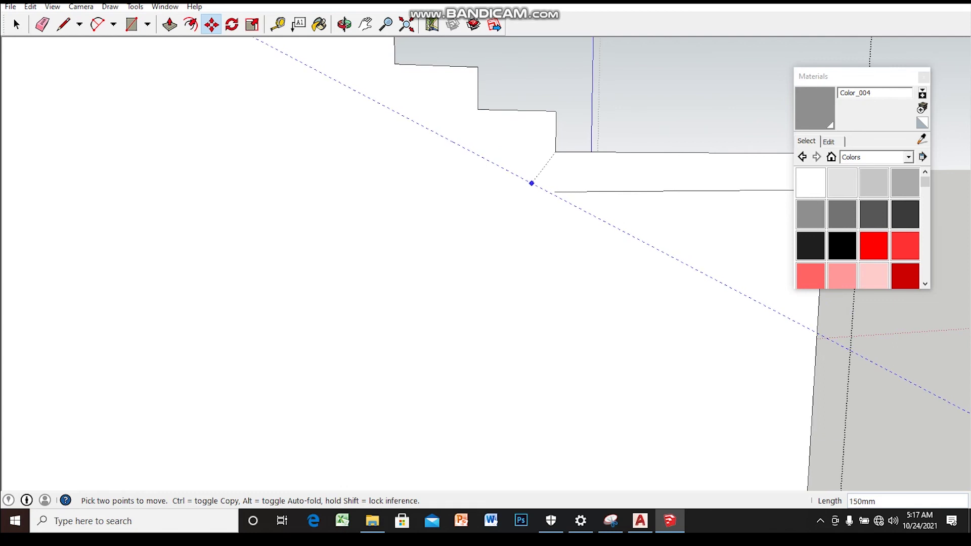
text(150)
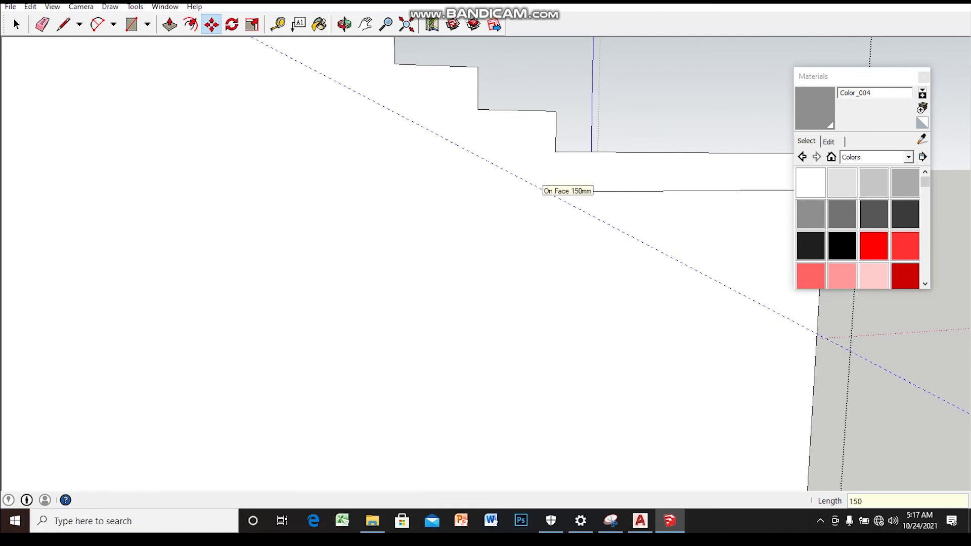
key(space)
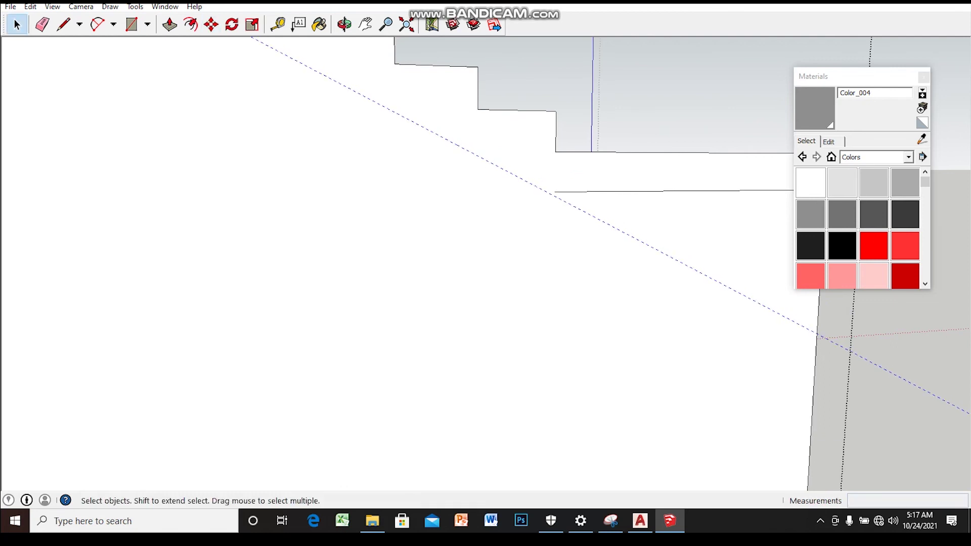
key(l)
click(555, 191)
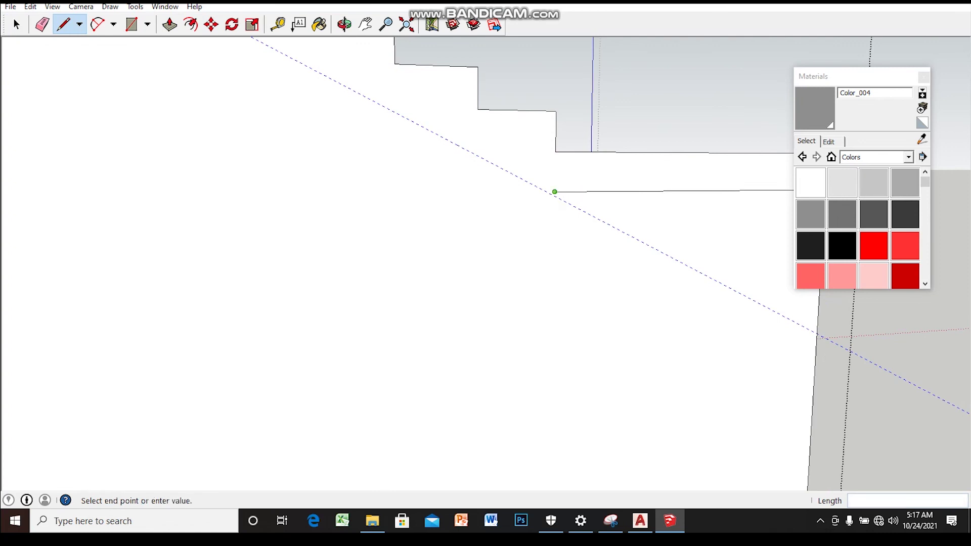
- End the sloped edge at the wall's top-left corner, splitting off the triangular face beneath the upper flight
scroll(541, 188, up, 1)
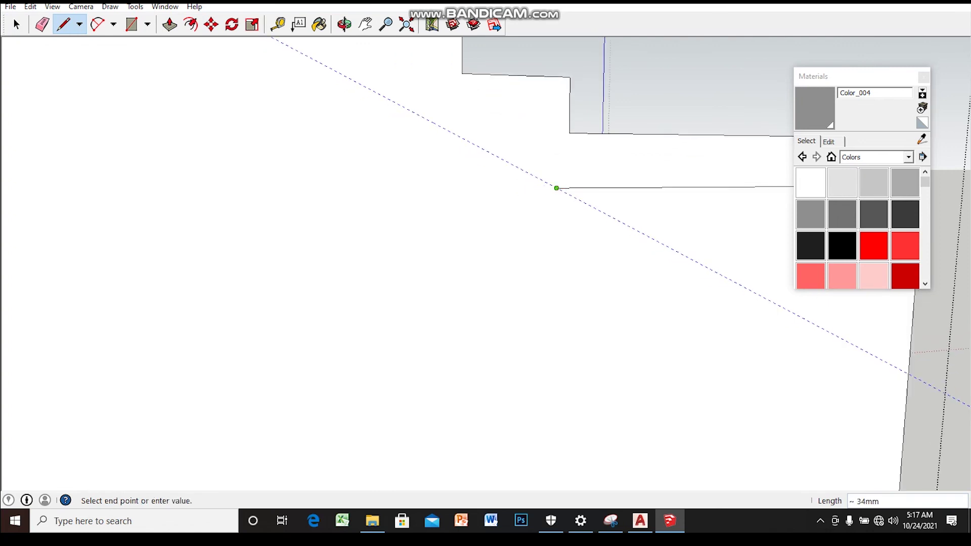
scroll(551, 189, down, 1)
scroll(546, 189, down, 1)
scroll(526, 188, down, 1)
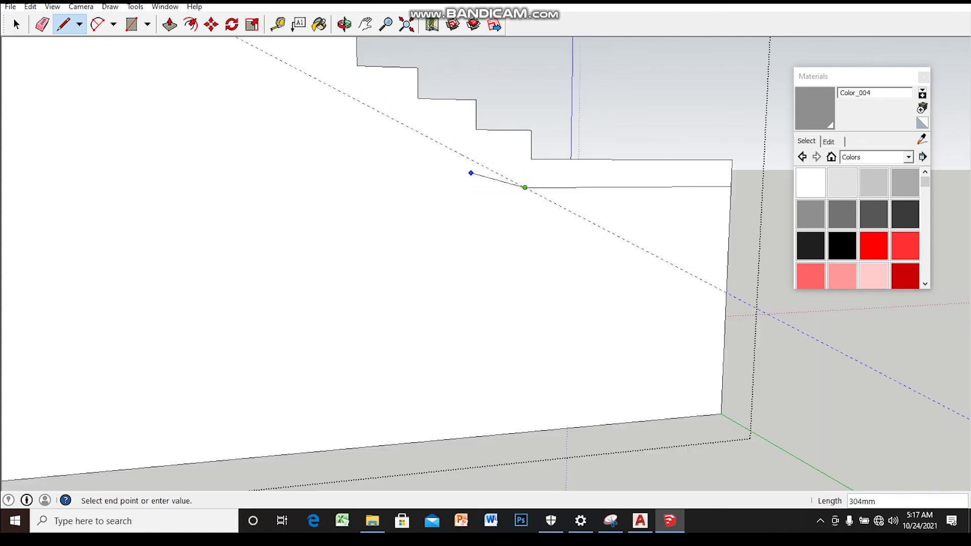
scroll(511, 182, down, 1)
mouse_move(511, 182)
middle_down()
mouse_move(731, 295)
mouse_move(719, 288)
middle_up()
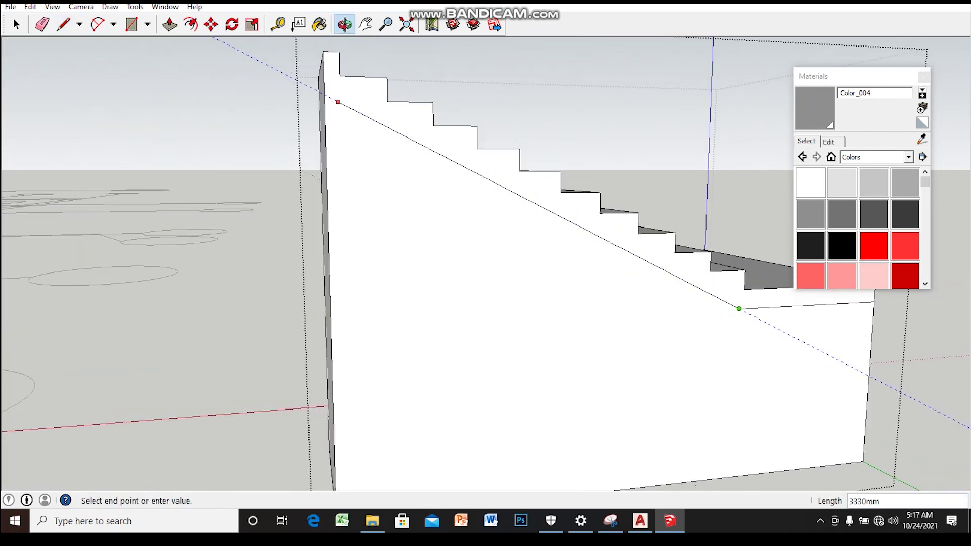
click(324, 94)
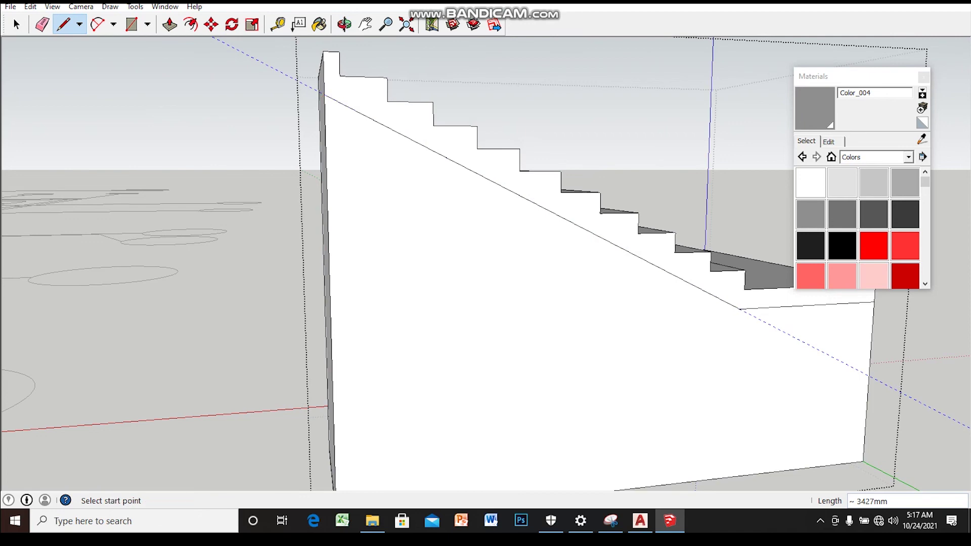
key(space)
scroll(381, 144, down, 3)
middle_drag(381, 143, 354, 147)
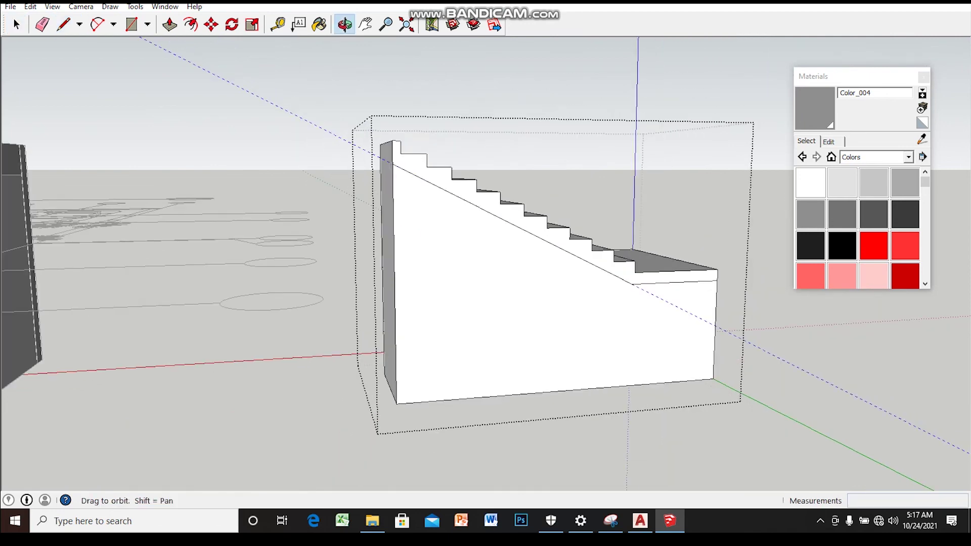
middle_drag(486, 253, 384, 218)
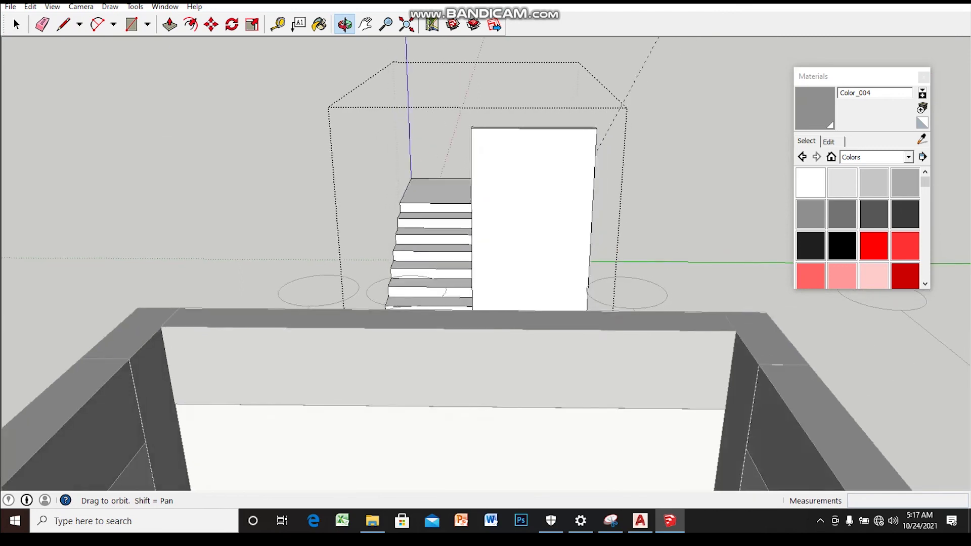
drag(455, 253, 557, 283)
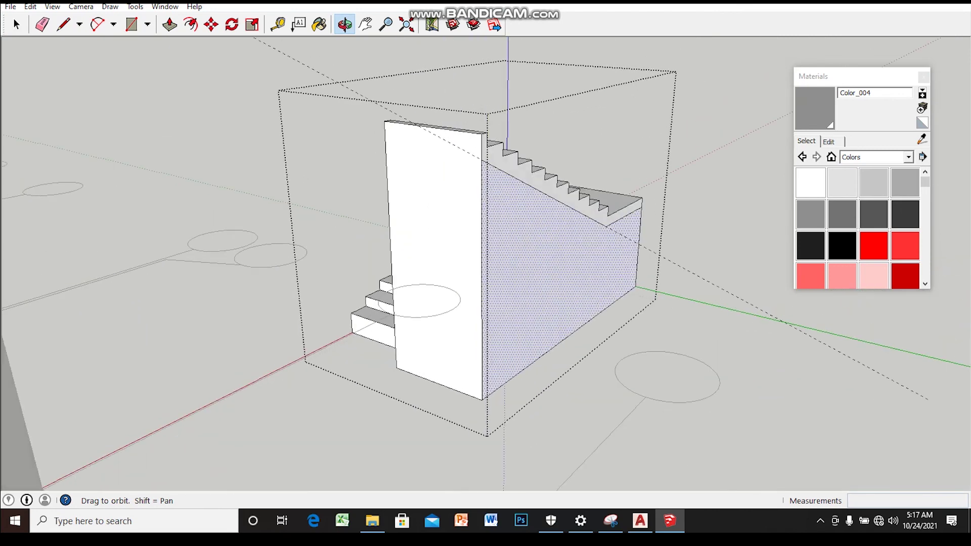
middle_drag(485, 253, 481, 253)
- Push the triangular face back 1350mm through the solid under the upper flight
key(p)
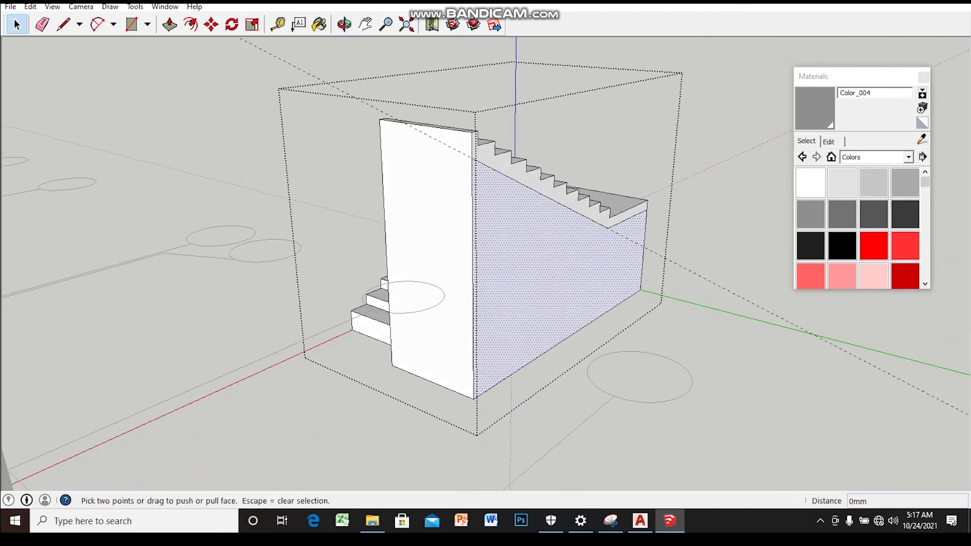
drag(600, 253, 439, 197)
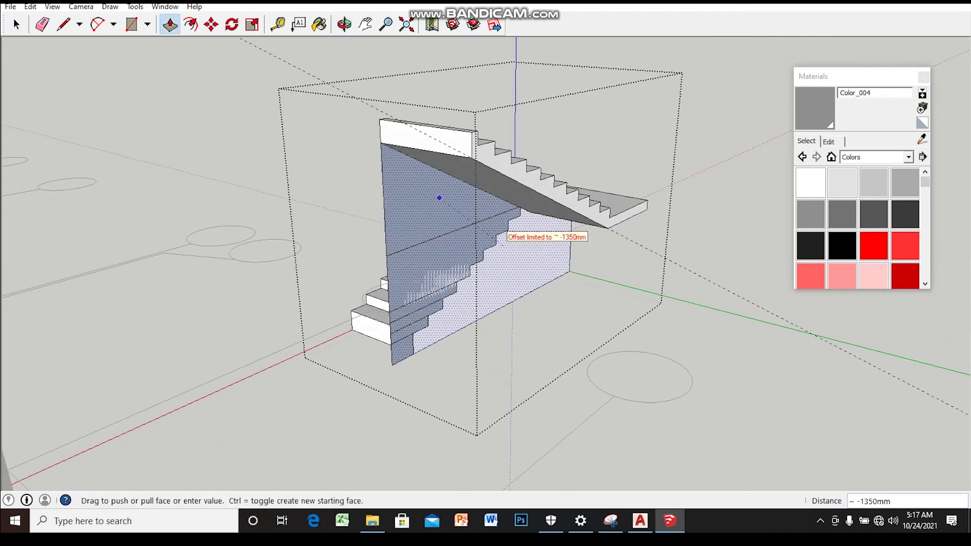
click(396, 183)
mouse_move(396, 183)
middle_down()
mouse_move(456, 212)
mouse_move(445, 283)
mouse_move(455, 263)
mouse_move(486, 253)
middle_up()
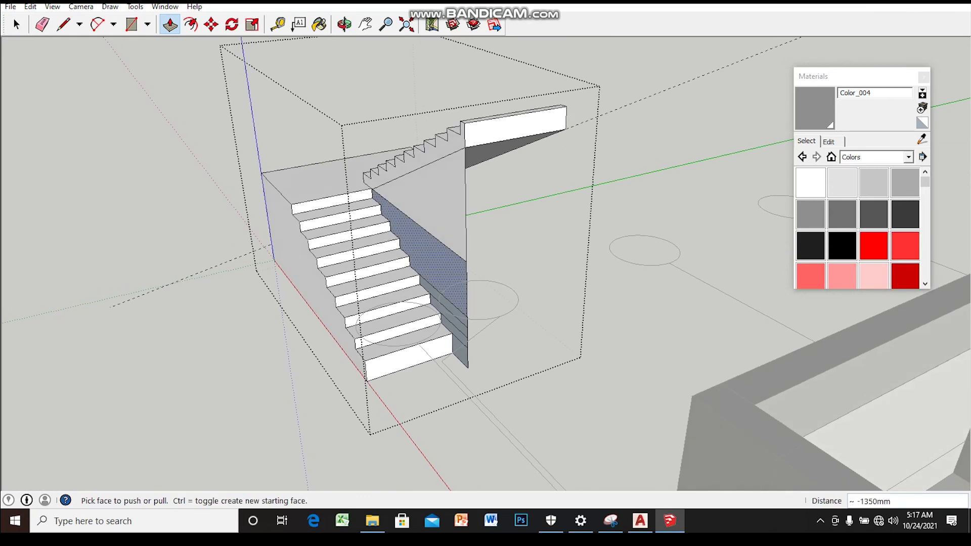
- Delete the leftover triangle, the side faces and the dark grey side face
key(space)
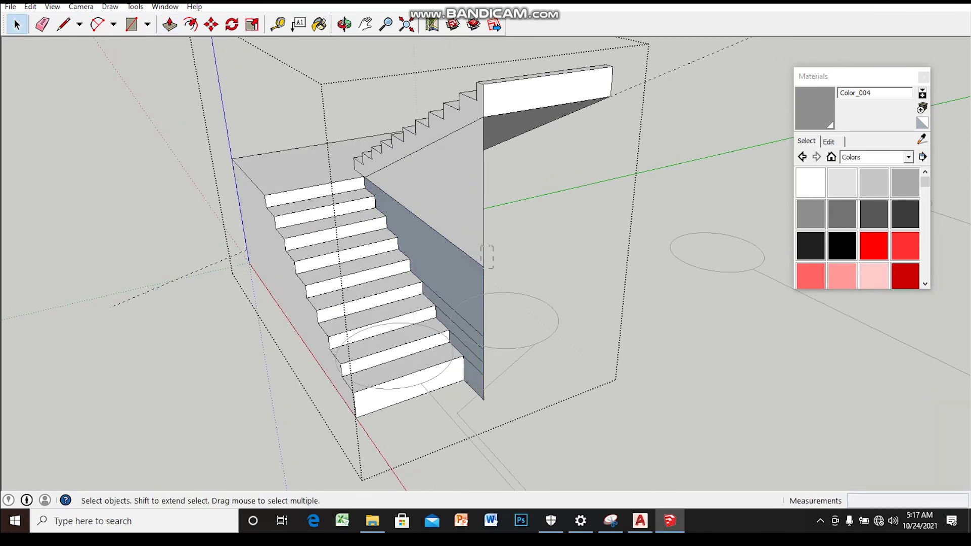
drag(493, 247, 475, 275)
key(Delete)
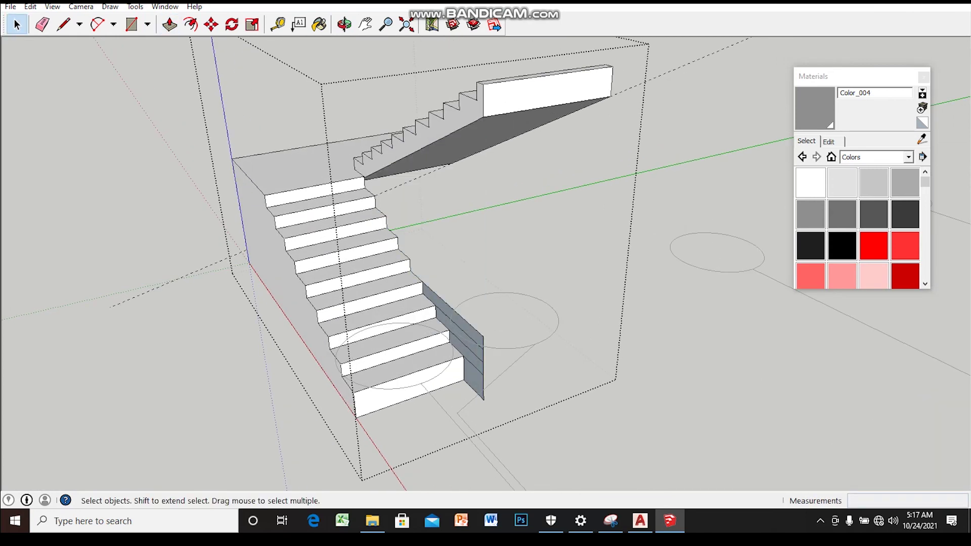
scroll(506, 303, up, 3)
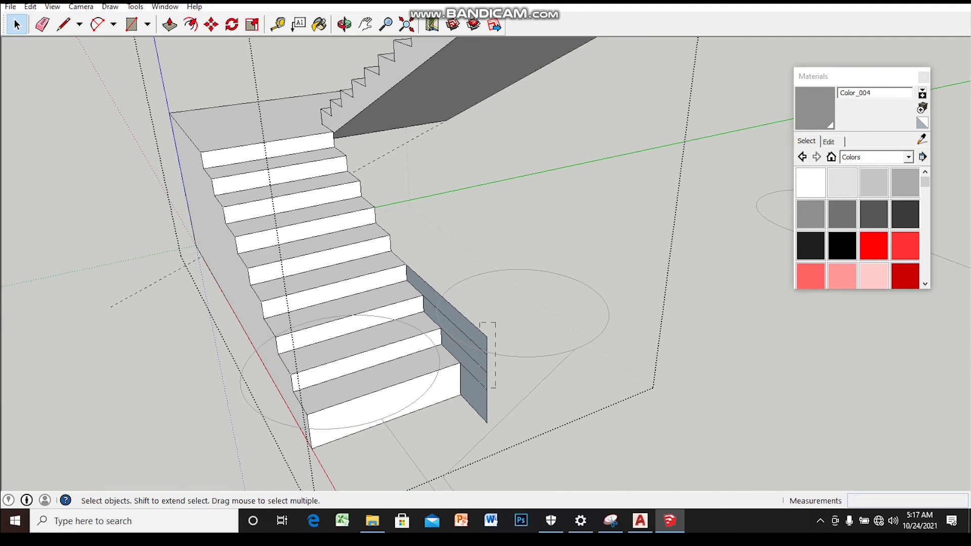
drag(495, 322, 477, 411)
key(Delete)
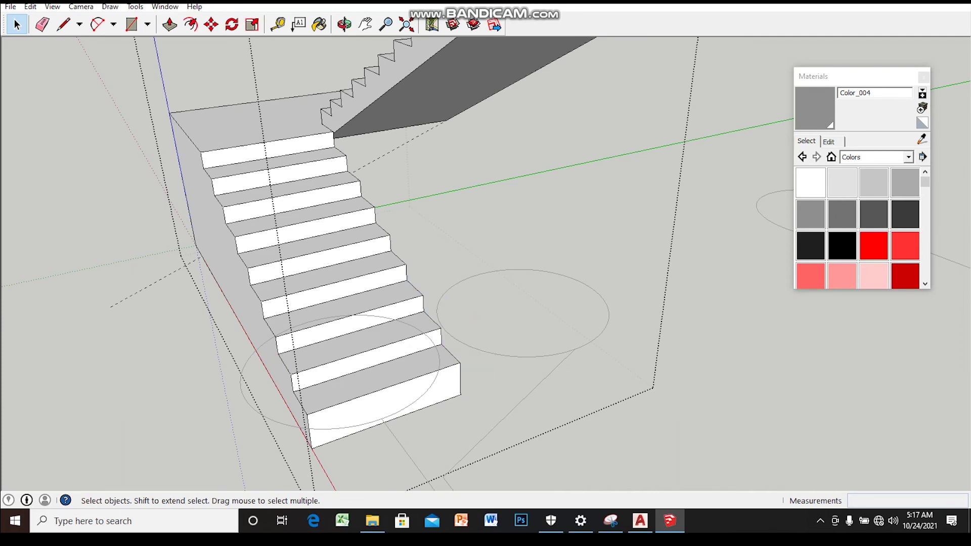
middle_drag(455, 253, 354, 258)
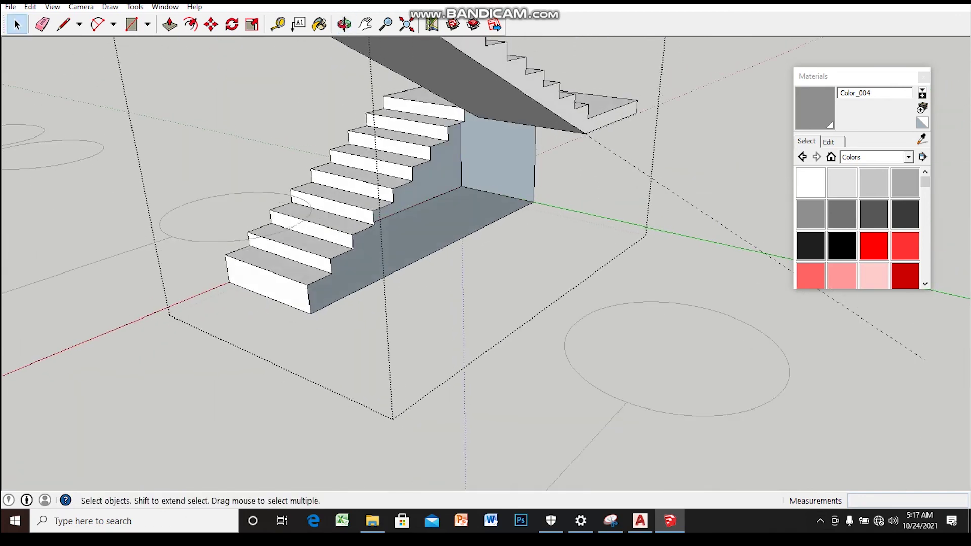
- Draw an edge from the wall's bottom corner to the stair's bottom corner, closing the lower flight's side
key(l)
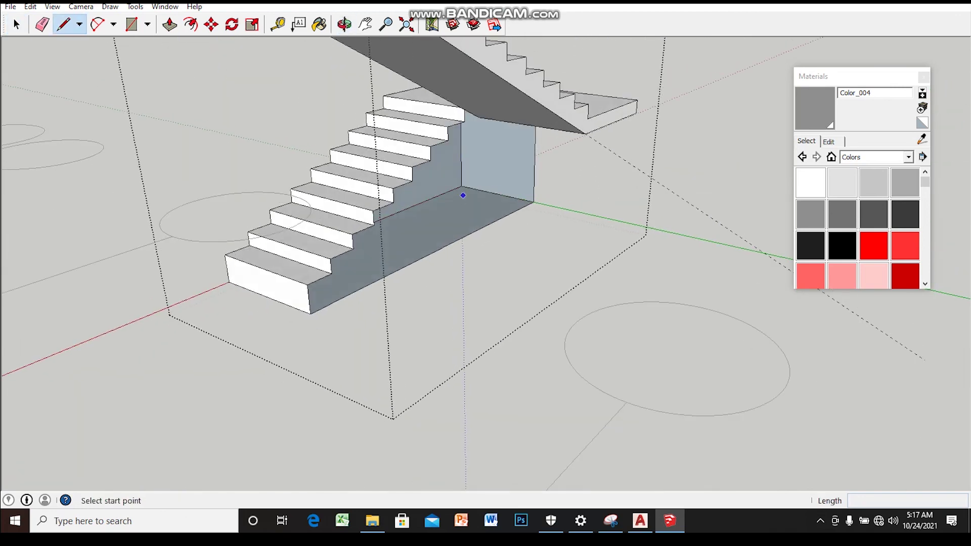
scroll(495, 193, up, 2)
click(550, 204)
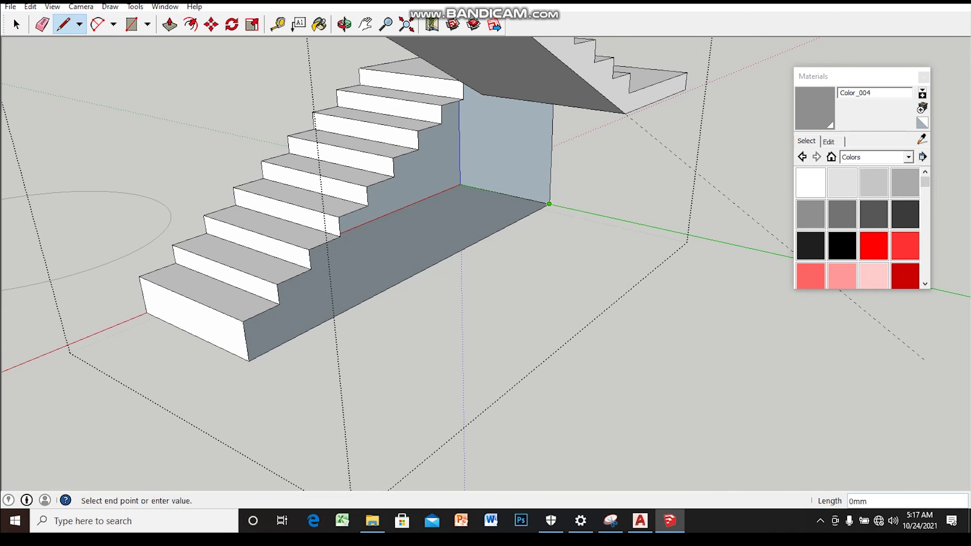
click(249, 361)
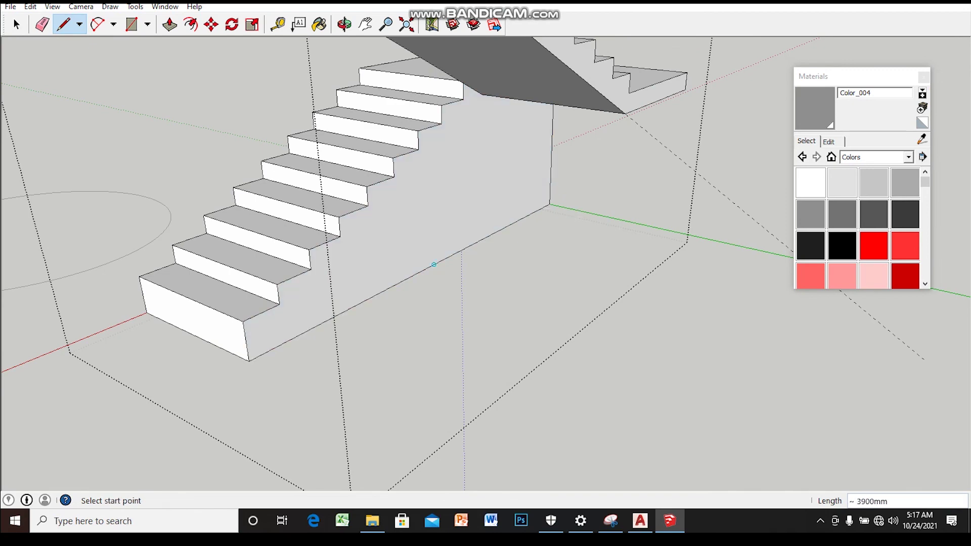
key(space)
- Orbit around and beneath the staircase to review the sloped landing and upper-flight slab
scroll(435, 264, down, 3)
middle_drag(434, 264, 384, 269)
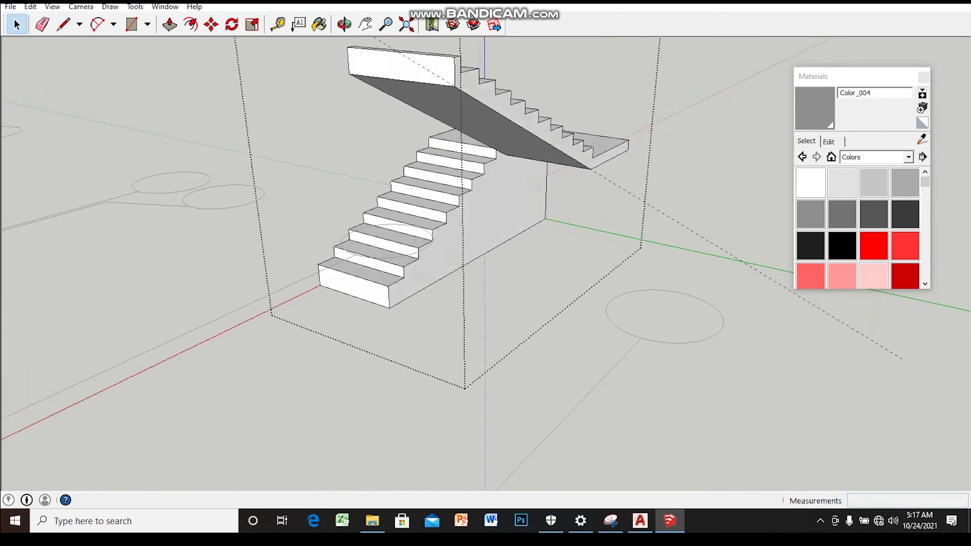
mouse_move(455, 253)
middle_down()
mouse_move(385, 253)
mouse_move(456, 243)
mouse_move(404, 253)
middle_up()
scroll(455, 253, up, 2)
scroll(455, 253, up, 2)
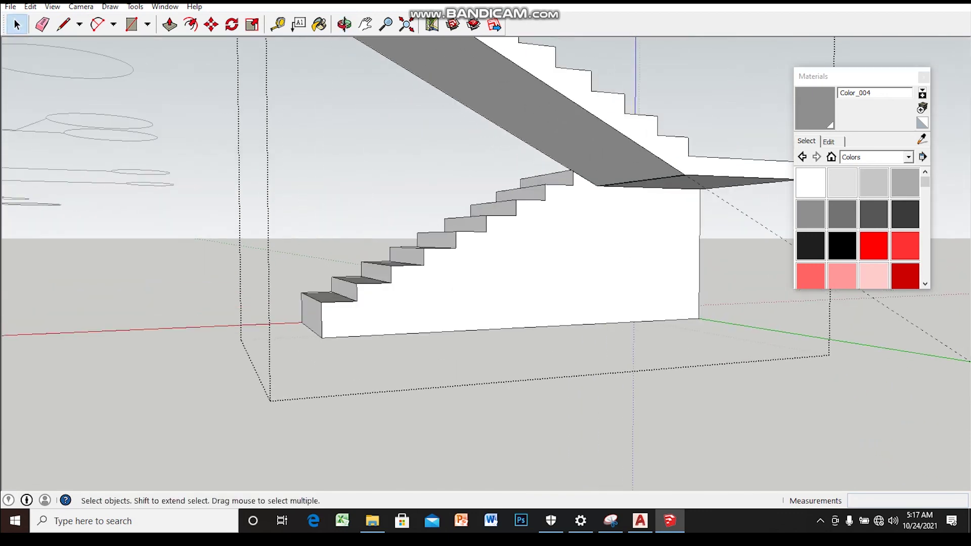
scroll(456, 253, down, 2)
mouse_move(455, 252)
middle_down()
mouse_move(405, 256)
mouse_move(445, 258)
mouse_move(410, 281)
middle_up()
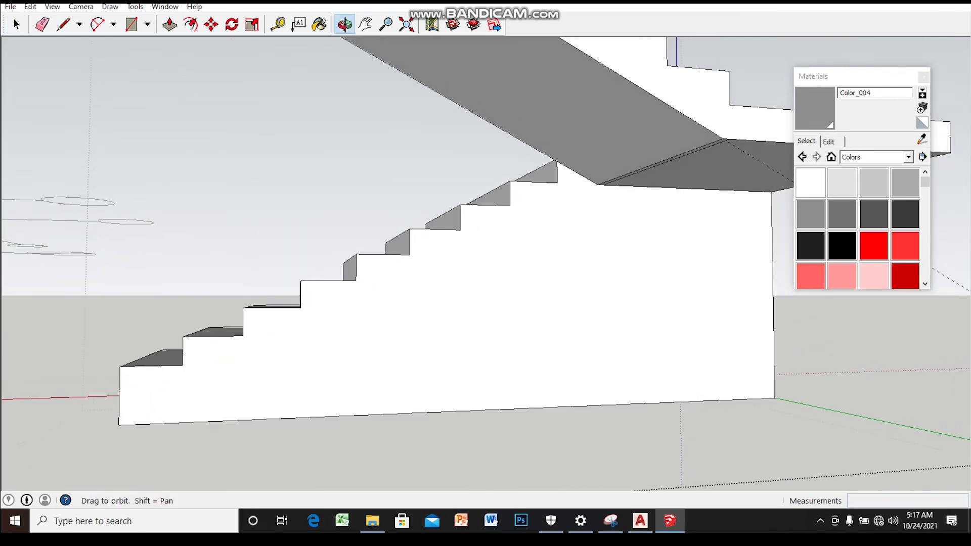
scroll(456, 252, down, 2)
middle_drag(455, 253, 440, 286)
scroll(455, 253, up, 2)
middle_drag(455, 253, 440, 278)
scroll(521, 227, up, 1)
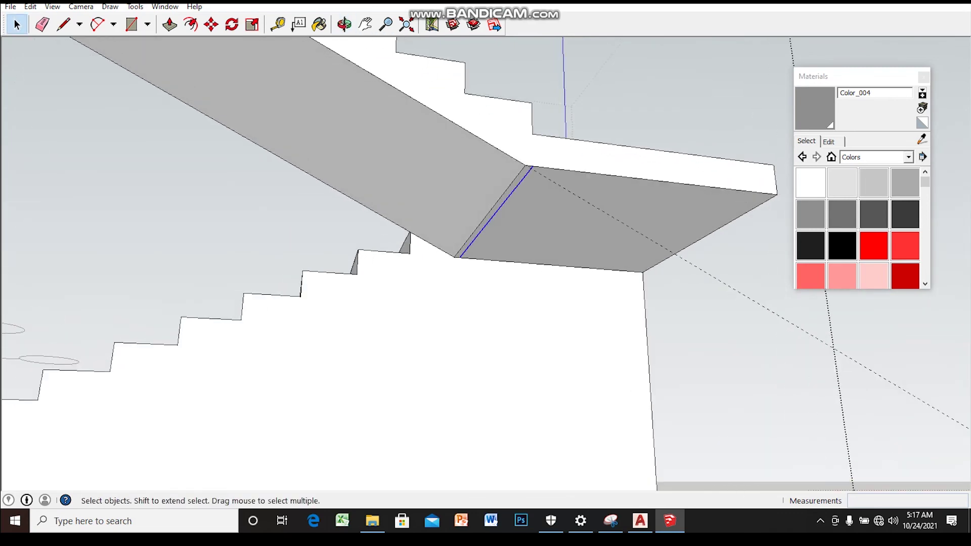
scroll(488, 228, down, 2)
scroll(488, 228, down, 1)
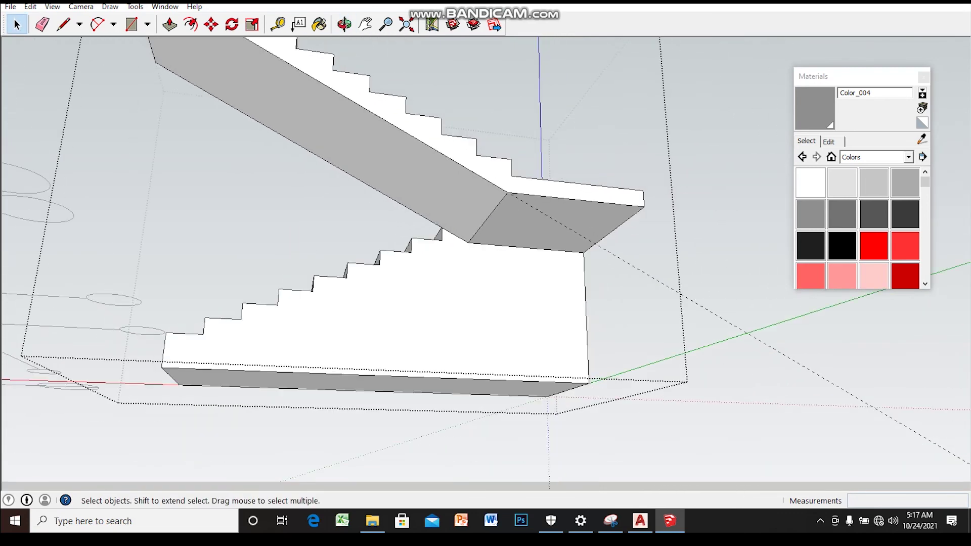
middle_drag(455, 263, 466, 218)
mouse_move(465, 252)
middle_down()
mouse_move(470, 187)
mouse_move(453, 152)
mouse_move(476, 215)
mouse_move(501, 233)
middle_up()
key(space)
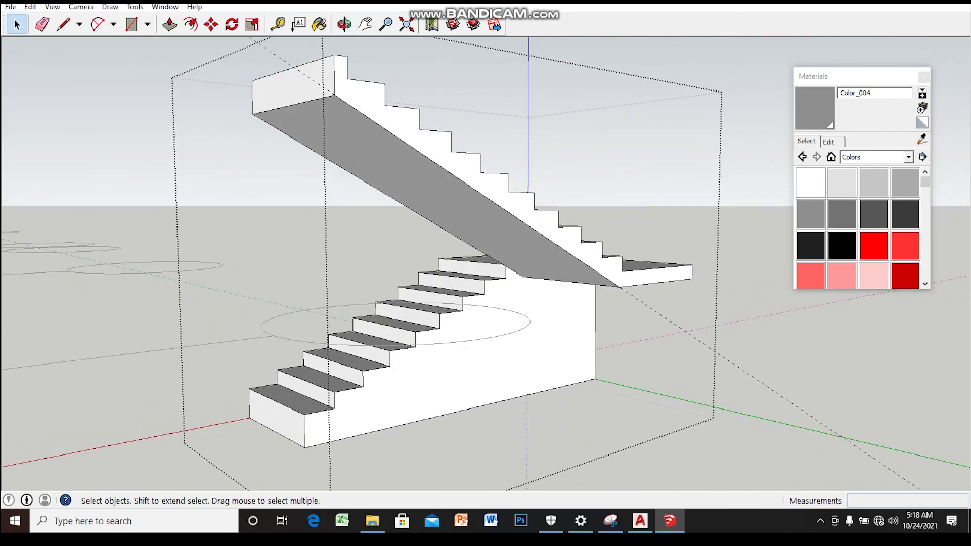
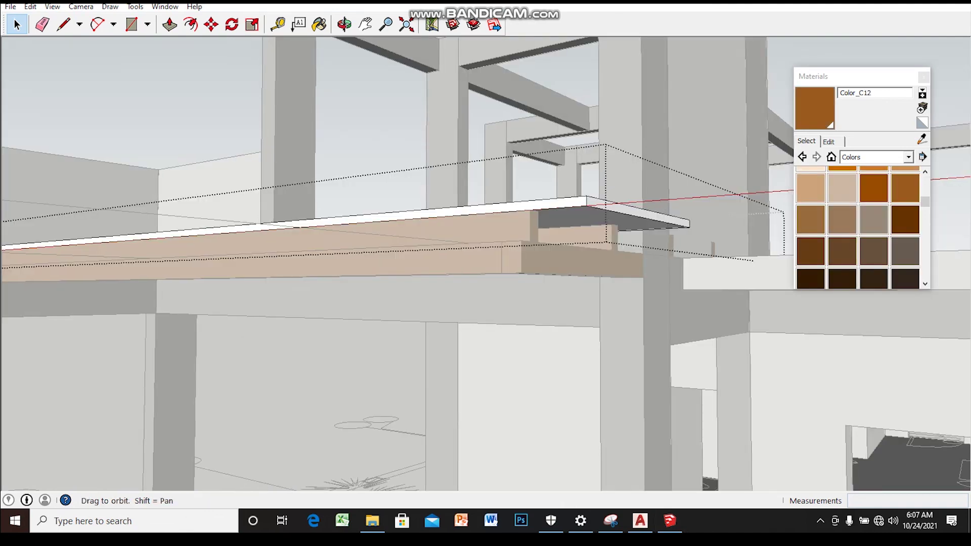
- Extend the ends of two pergola beams by 200mm each with Push/Pull
middle_drag(486, 273, 506, 263)
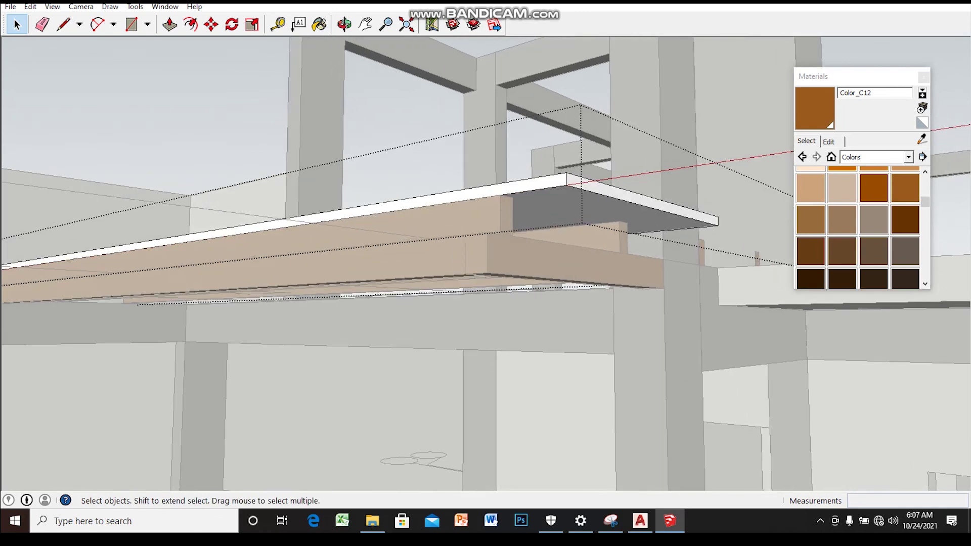
key(p)
click(508, 215)
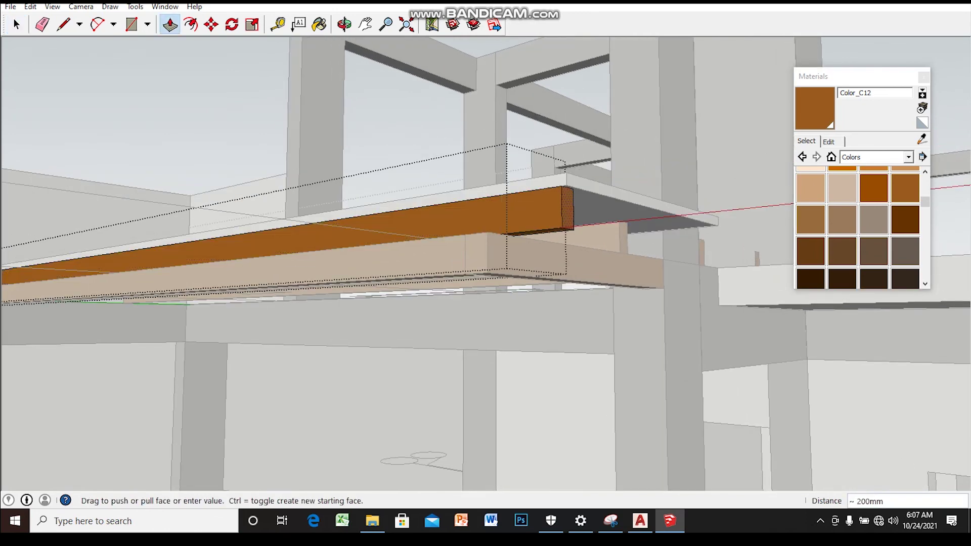
middle_drag(485, 273, 425, 324)
key(space)
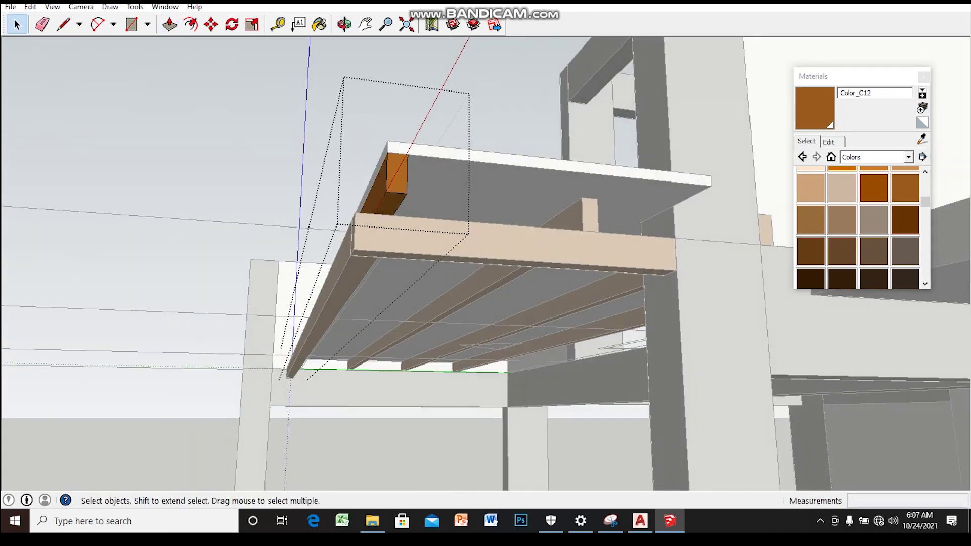
double_click(495, 283)
key(p)
click(590, 215)
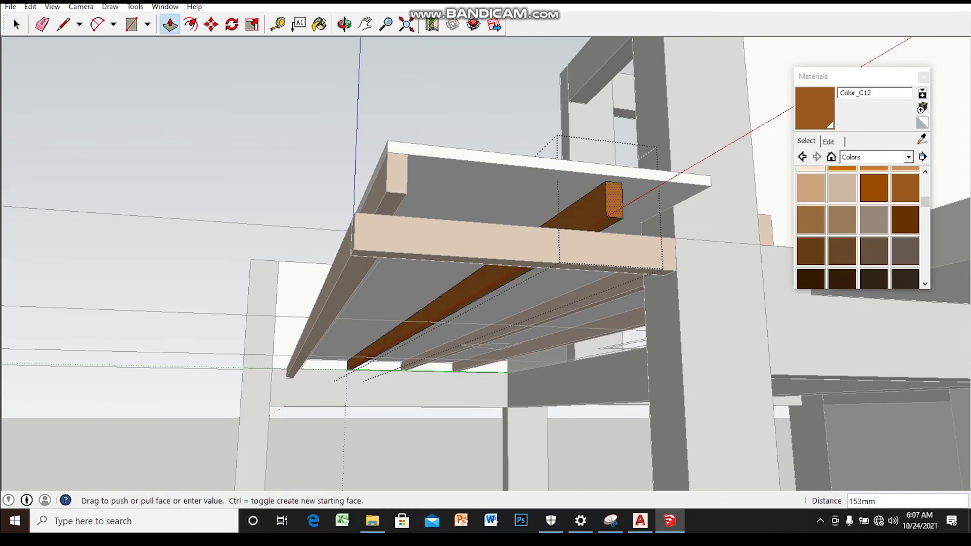
middle_drag(485, 273, 455, 303)
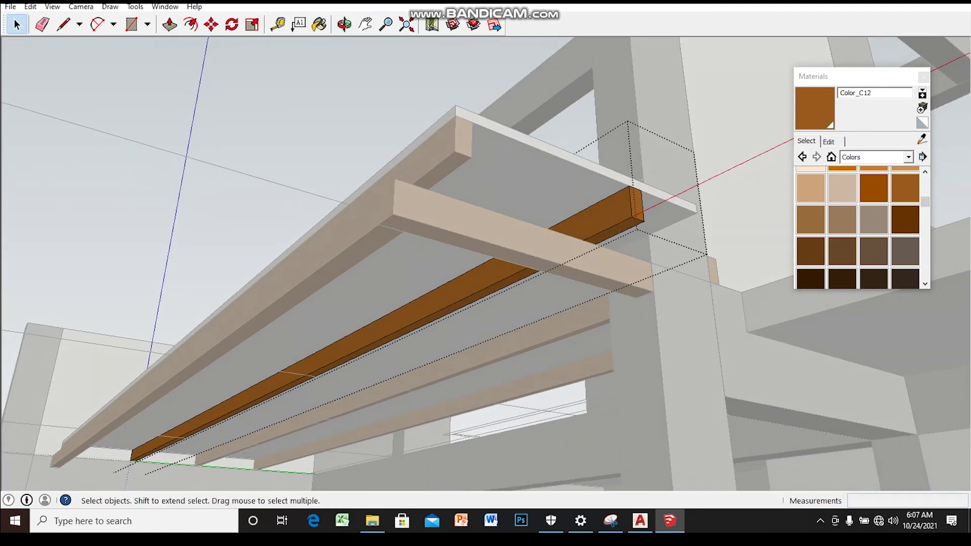
key(space)
- Thicken the pergola's white top slab by 50mm and check it from below and above
middle_drag(485, 273, 486, 233)
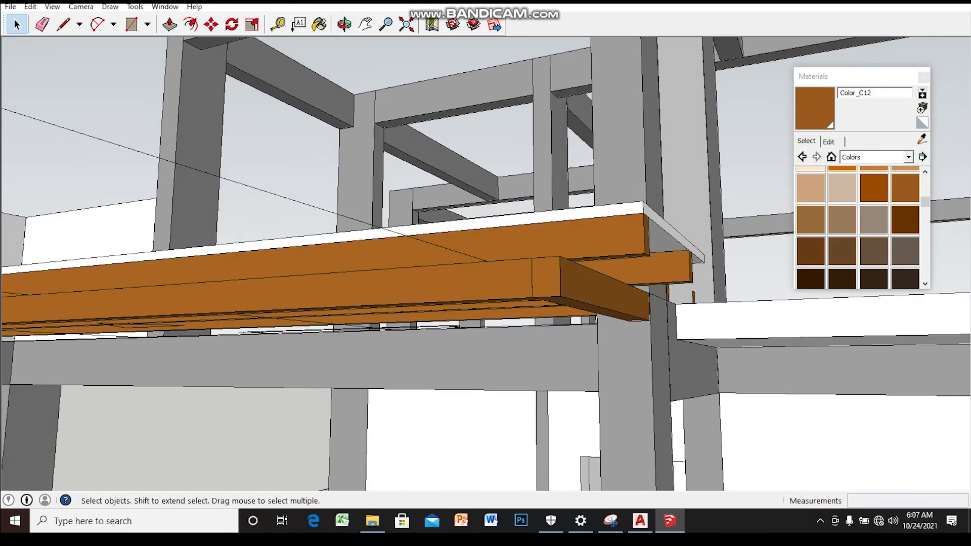
double_click(673, 238)
click(673, 238)
key(p)
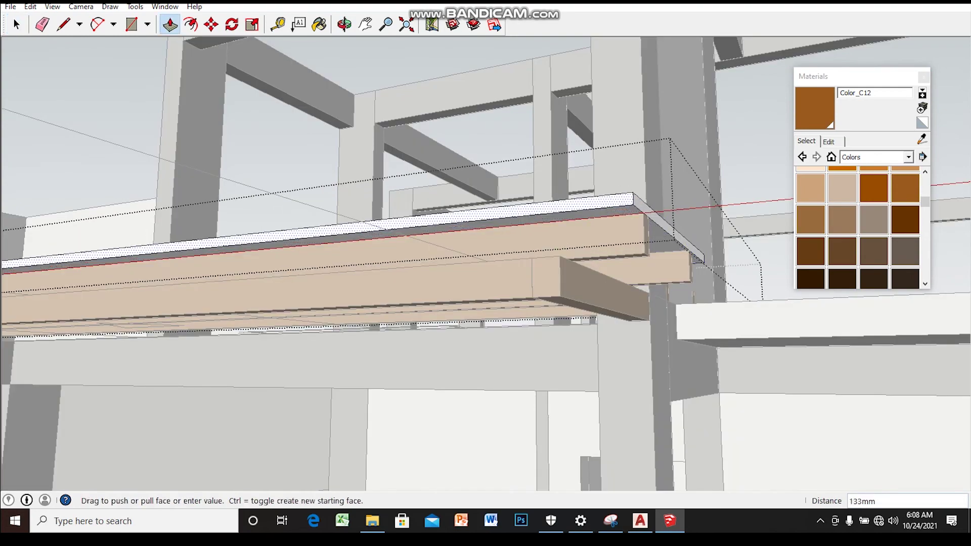
middle_drag(486, 202, 486, 303)
mouse_move(486, 253)
middle_down()
mouse_move(486, 283)
mouse_move(456, 283)
mouse_move(435, 304)
mouse_move(471, 268)
middle_up()
key(space)
middle_drag(485, 227, 486, 298)
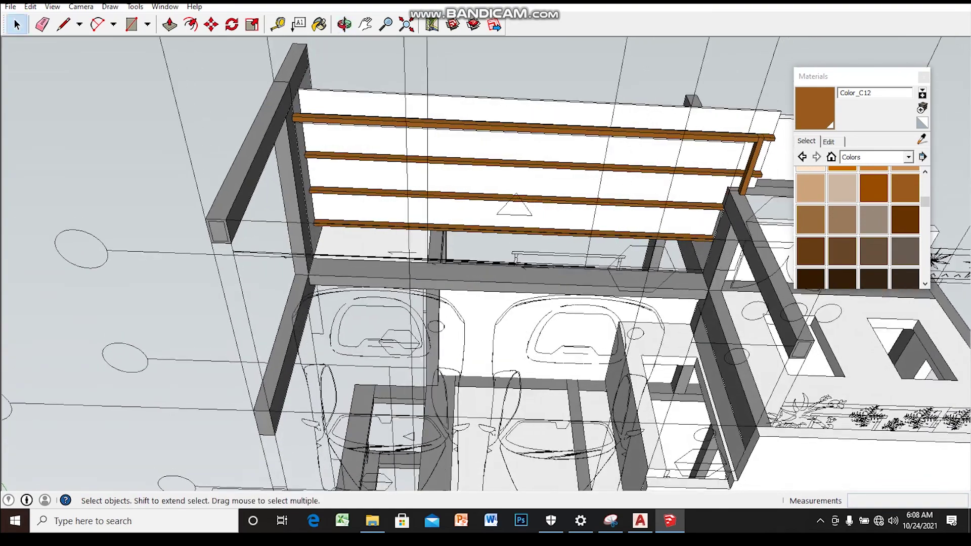
- Zoom in on the pergola and select the lower brown beam
scroll(708, 243, up, 3)
scroll(709, 243, up, 2)
scroll(708, 243, up, 1)
middle_drag(486, 253, 486, 273)
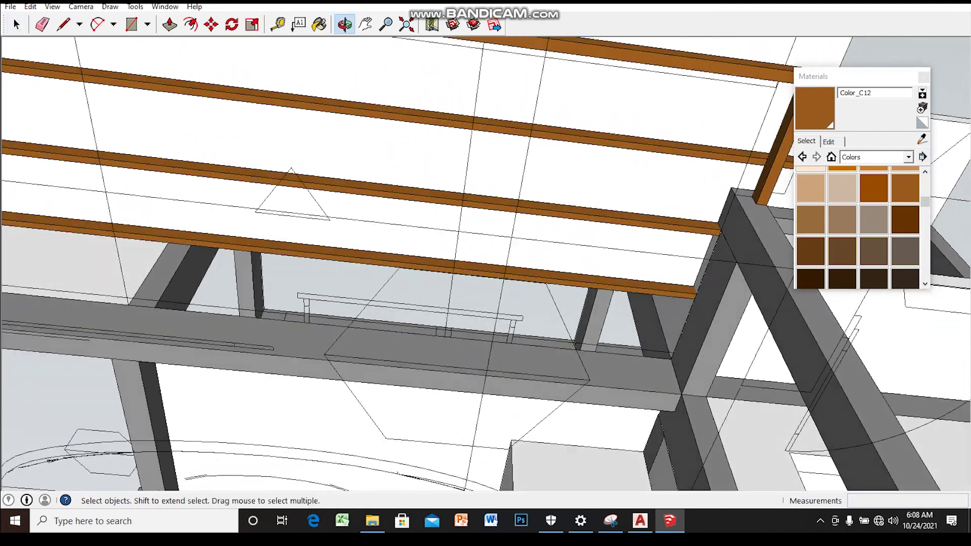
key(space)
click(633, 291)
- Copy the beam from its endpoint and place the copy lower along the carport's side edge
key(m)
scroll(657, 322, up, 2)
mouse_move(657, 322)
middle_down()
mouse_move(683, 334)
mouse_move(718, 303)
middle_up()
ctrl+click(727, 288)
scroll(727, 288, down, 2)
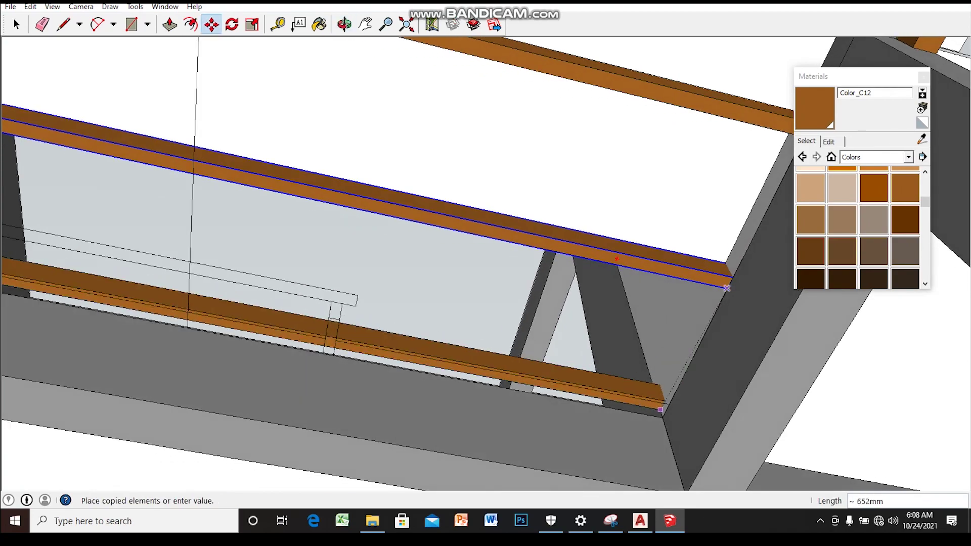
click(627, 402)
key(space)
scroll(628, 402, up, 1)
scroll(485, 273, down, 3)
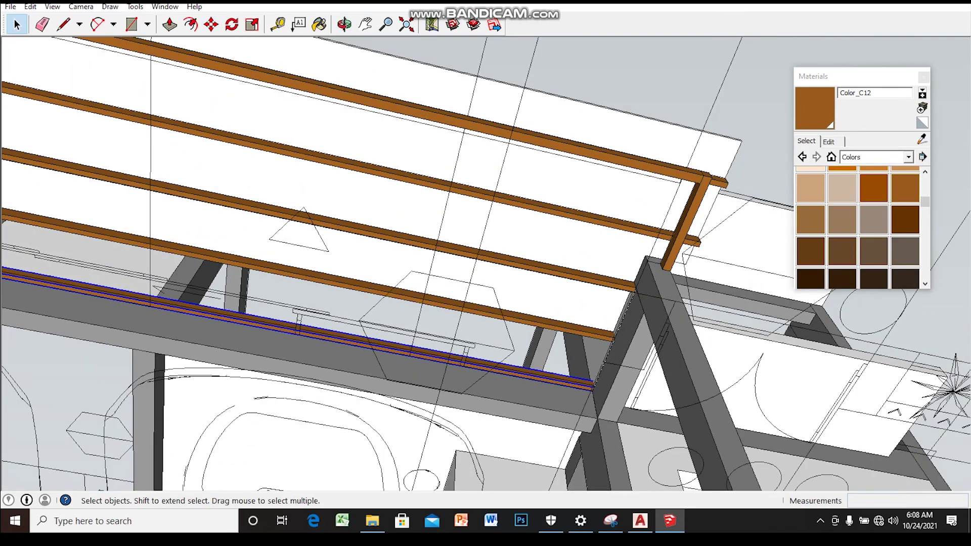
middle_drag(486, 274, 486, 212)
mouse_move(486, 273)
middle_down()
mouse_move(546, 192)
mouse_move(501, 283)
mouse_move(526, 298)
mouse_move(496, 283)
mouse_move(521, 309)
mouse_move(491, 294)
mouse_move(511, 349)
mouse_move(496, 263)
mouse_move(526, 233)
mouse_move(496, 281)
mouse_move(526, 304)
mouse_move(489, 283)
mouse_move(516, 303)
middle_up()
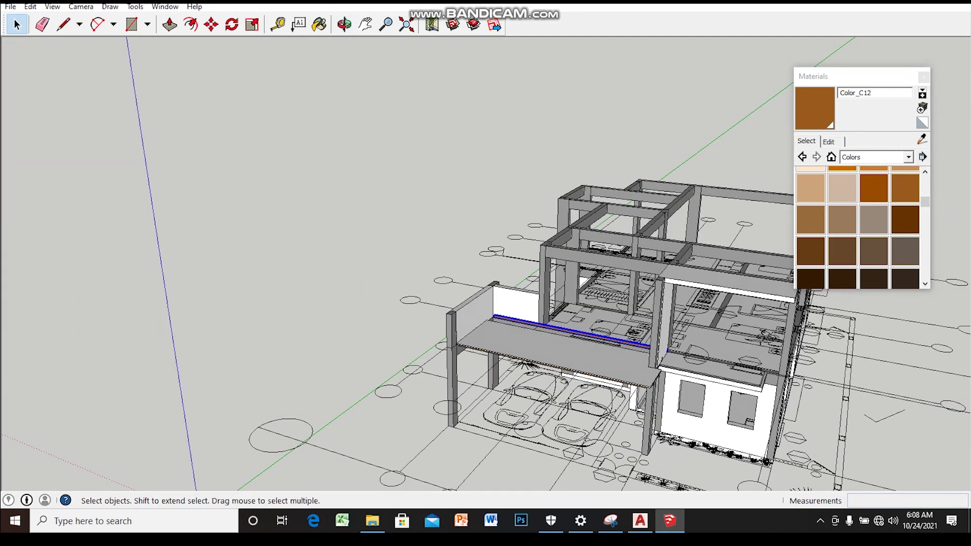
- Choose the Translucent material collection to paint the slab Translucent_Glass_Gray
click(909, 156)
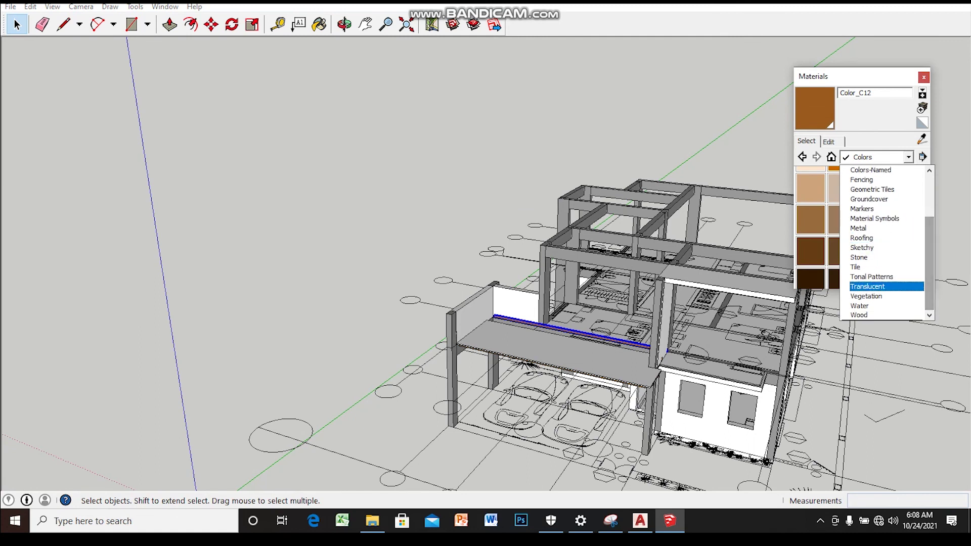
click(868, 296)
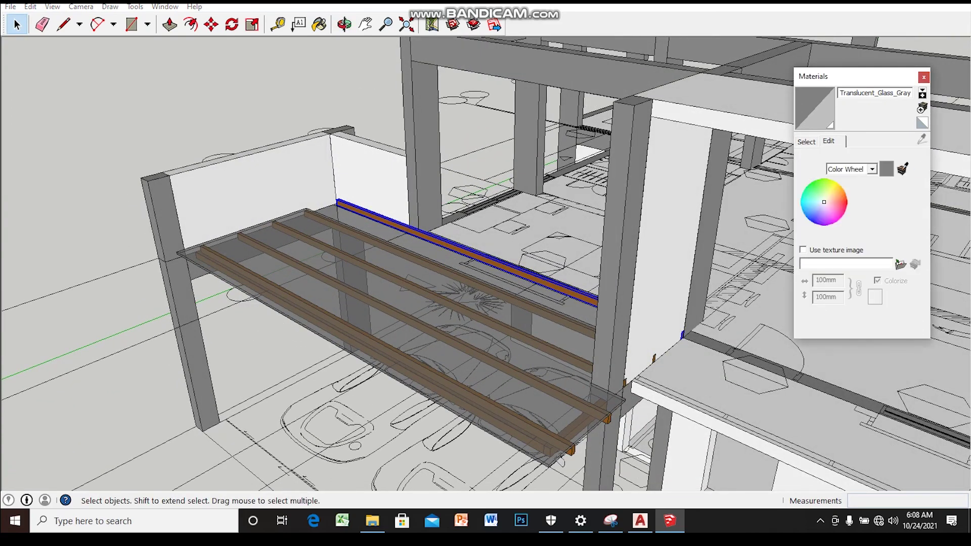
middle_drag(455, 253, 582, 238)
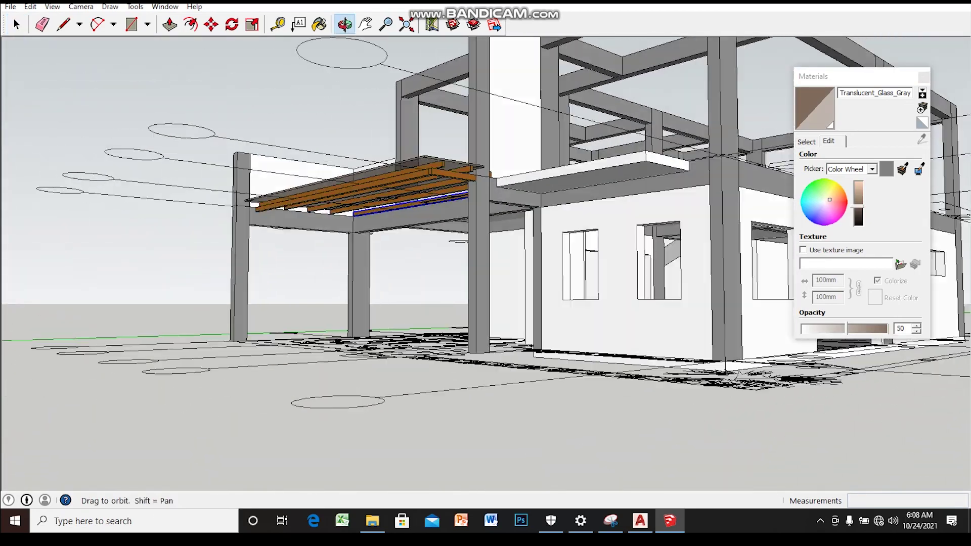
mouse_move(486, 252)
middle_down()
mouse_move(379, 268)
mouse_move(456, 258)
mouse_move(370, 281)
mouse_move(445, 258)
mouse_move(404, 263)
middle_up()
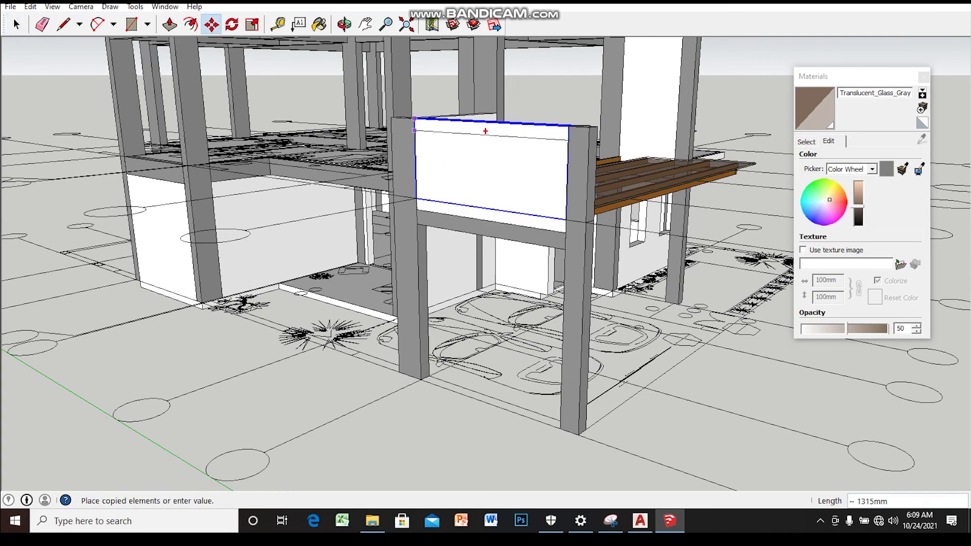
- Push the copied upper front-bay wall panel out 1400mm and inspect it from under the beams
middle_drag(486, 253, 415, 202)
key(space)
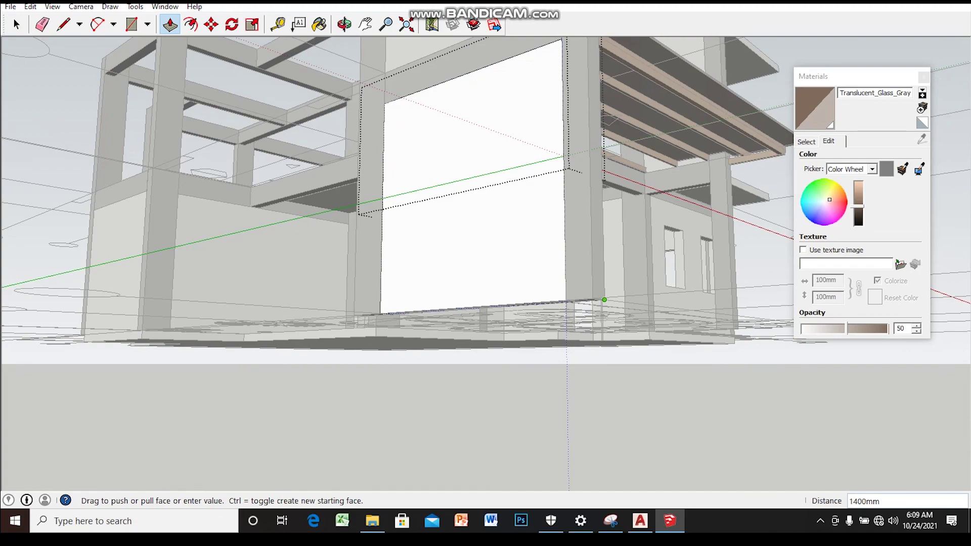
key(space)
middle_drag(485, 253, 430, 213)
mouse_move(485, 273)
middle_down()
mouse_move(470, 253)
mouse_move(420, 237)
mouse_move(405, 268)
middle_up()
mouse_move(486, 273)
middle_down()
mouse_move(445, 243)
mouse_move(430, 258)
middle_up()
scroll(486, 273, up, 3)
mouse_move(486, 273)
middle_down()
mouse_move(405, 273)
mouse_move(365, 253)
middle_up()
scroll(425, 274, up, 3)
scroll(425, 273, up, 3)
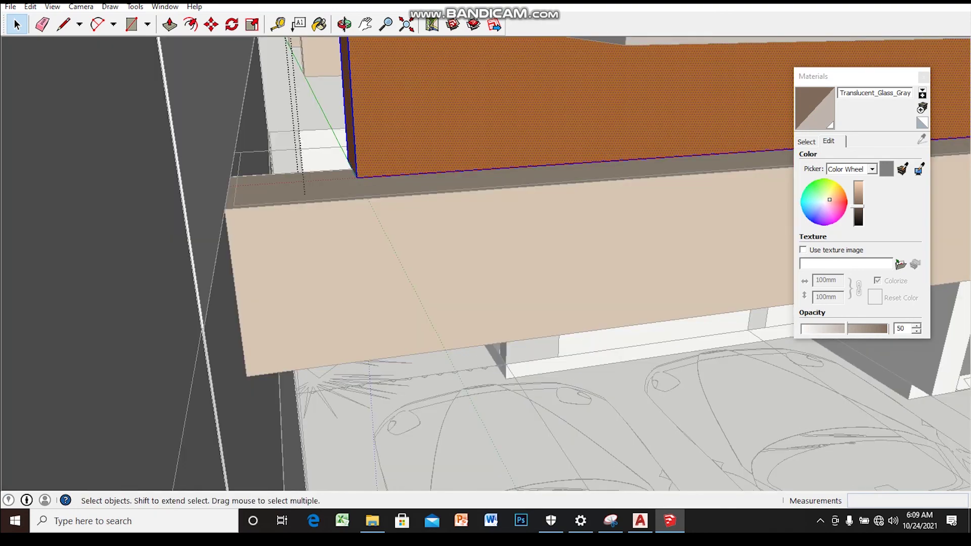
- Pull the orange box face out about 60mm toward the beige wall
mouse_move(365, 253)
middle_down()
mouse_move(344, 207)
mouse_move(313, 177)
middle_up()
key(space)
middle_drag(485, 263, 471, 247)
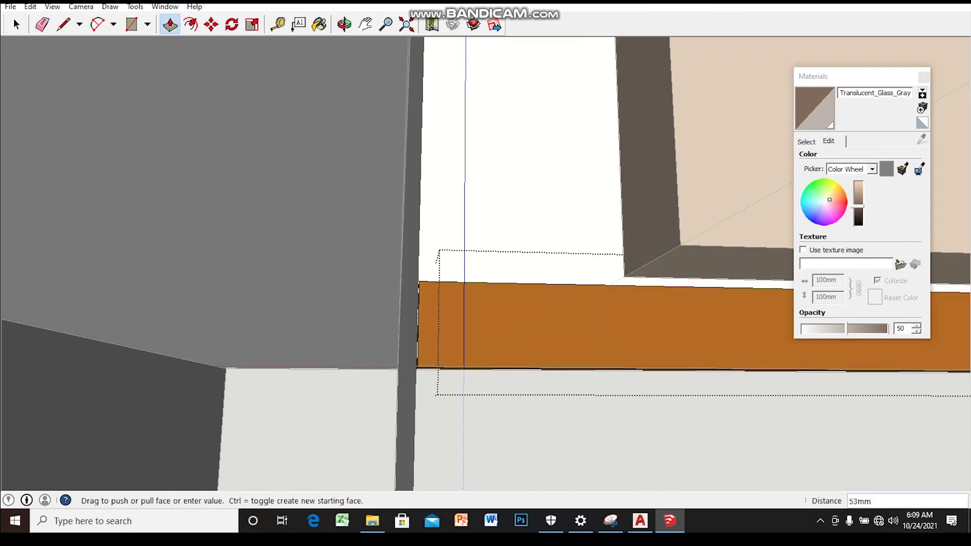
middle_drag(486, 263, 451, 247)
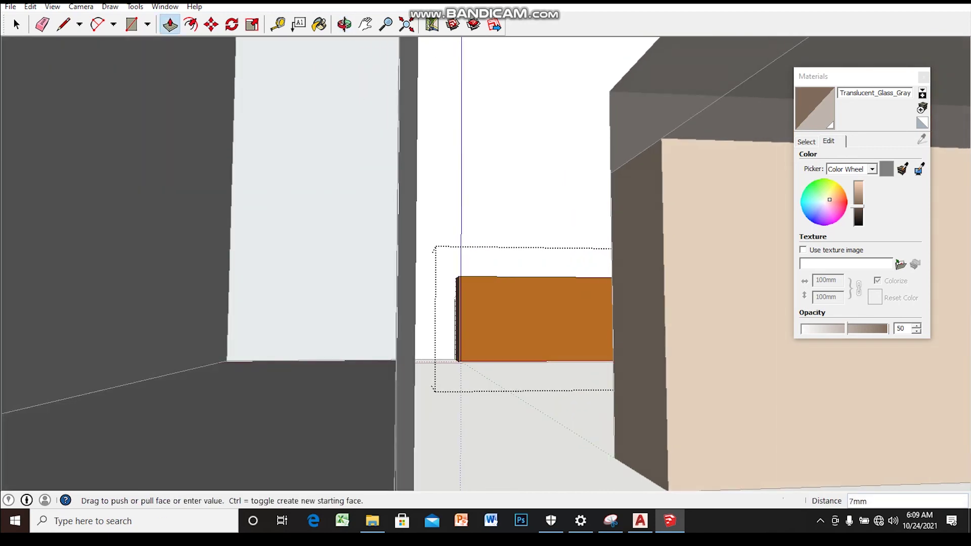
key(space)
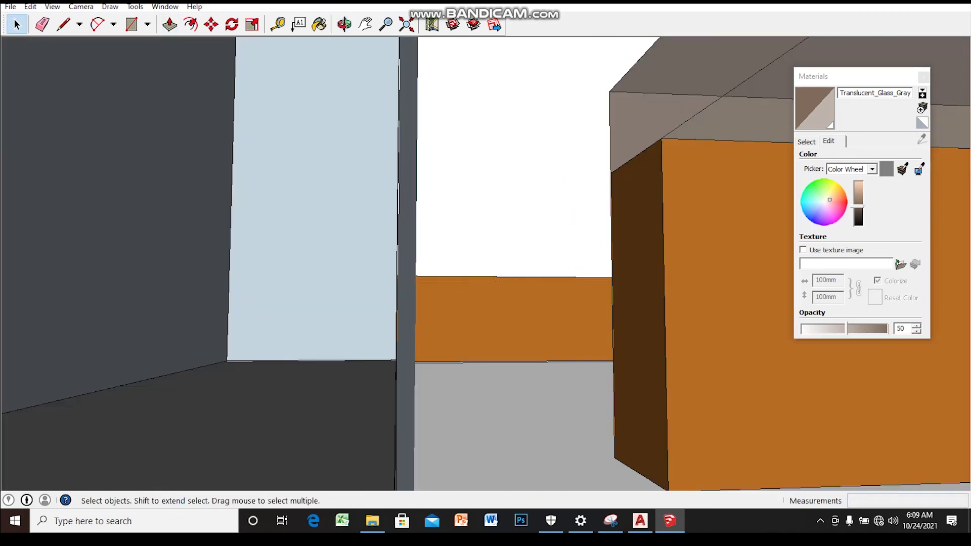
drag(637, 303, 506, 303)
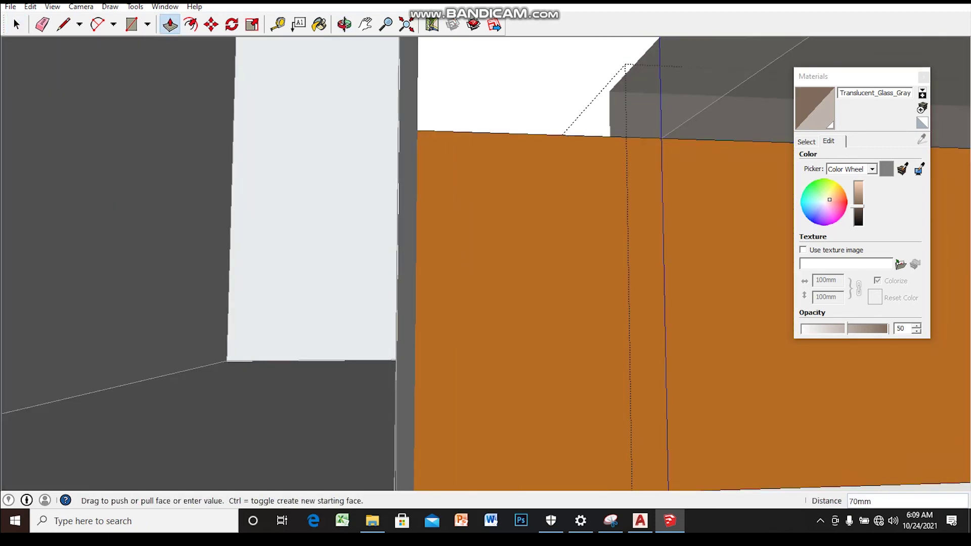
middle_drag(485, 252, 415, 233)
key(space)
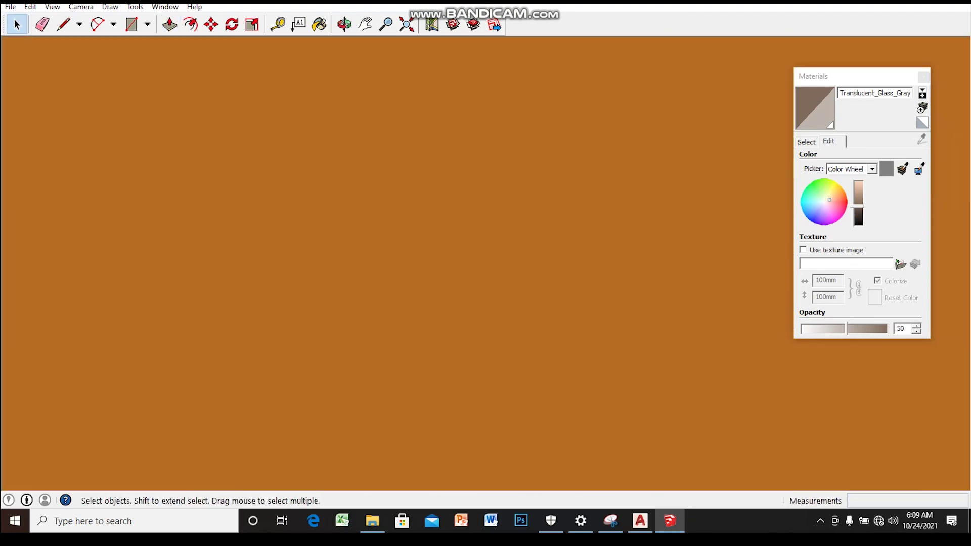
- Extend the first selected beam end about 75mm to reach the column
scroll(658, 227, down, 3)
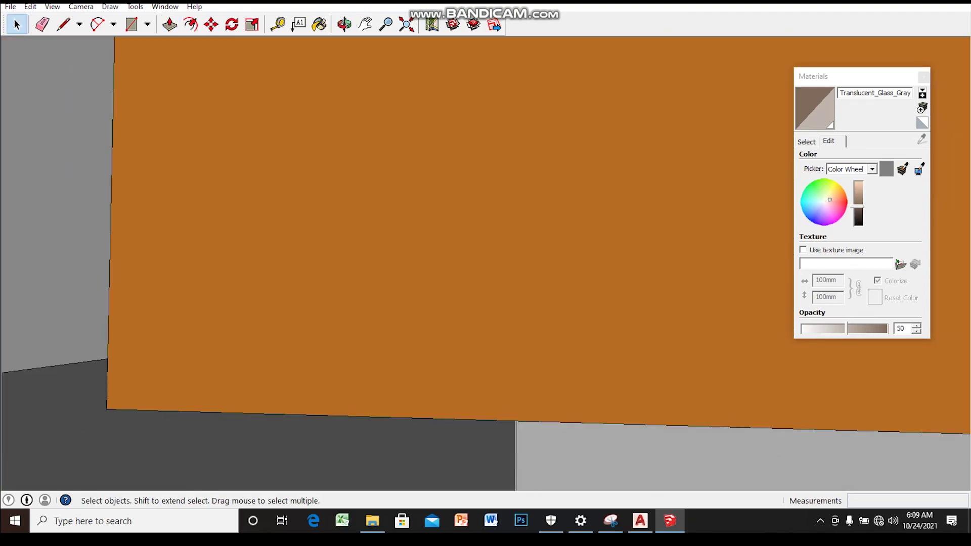
scroll(658, 227, down, 2)
scroll(658, 227, down, 2)
scroll(658, 228, down, 2)
scroll(557, 227, up, 3)
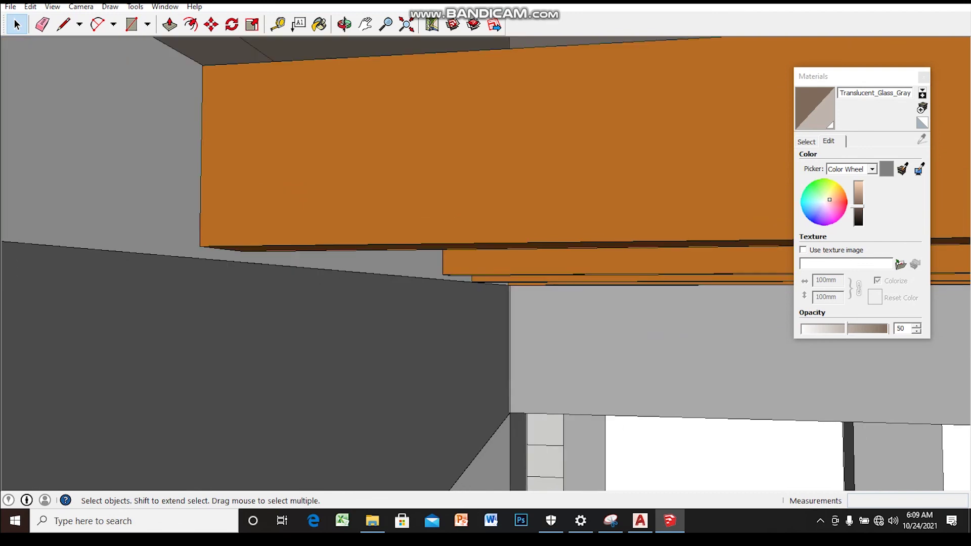
scroll(556, 227, up, 3)
mouse_move(486, 253)
middle_down()
mouse_move(486, 157)
mouse_move(505, 253)
mouse_move(566, 253)
mouse_move(526, 253)
mouse_move(557, 243)
middle_up()
click(627, 167)
middle_drag(465, 202, 516, 156)
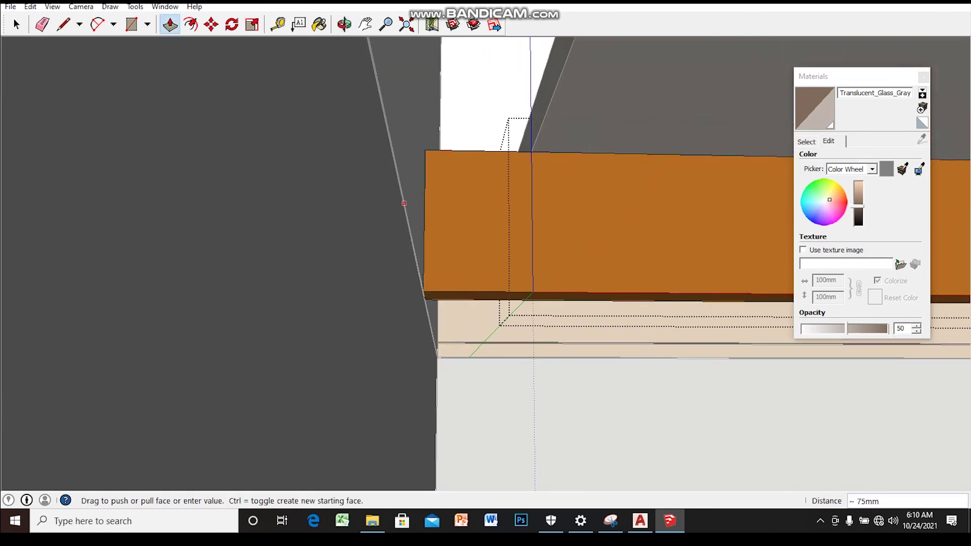
middle_drag(506, 253, 486, 243)
key(space)
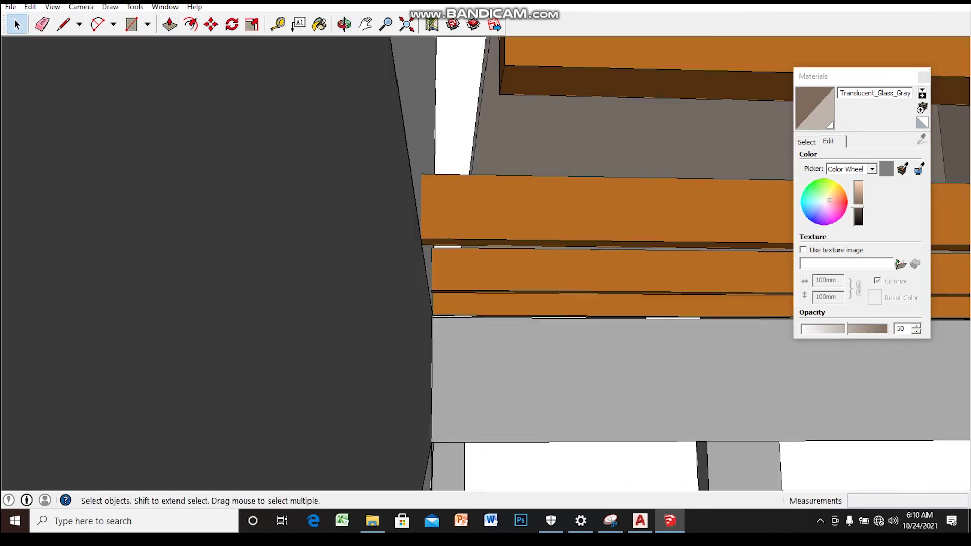
- Extend the next beam end to the column and view the whole pergola
key(p)
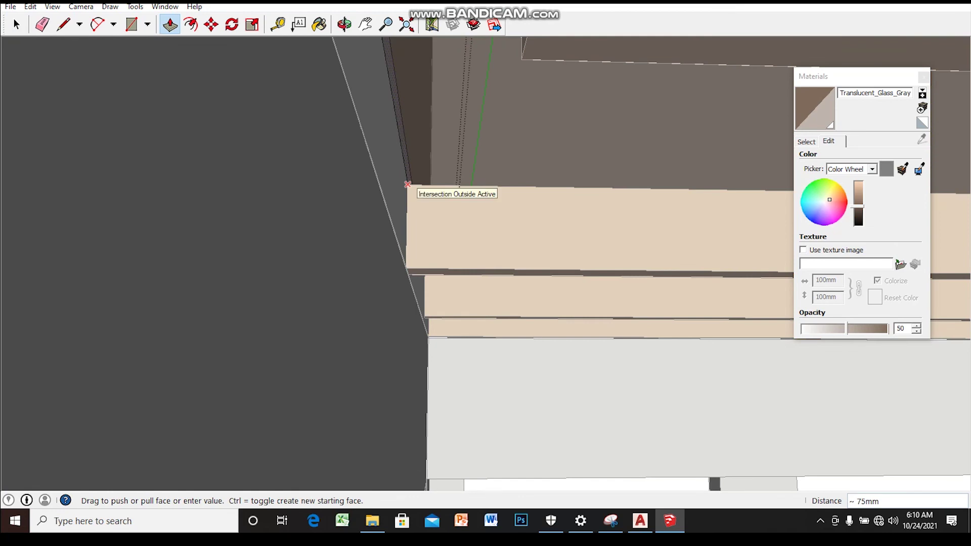
middle_drag(408, 184, 415, 213)
key(space)
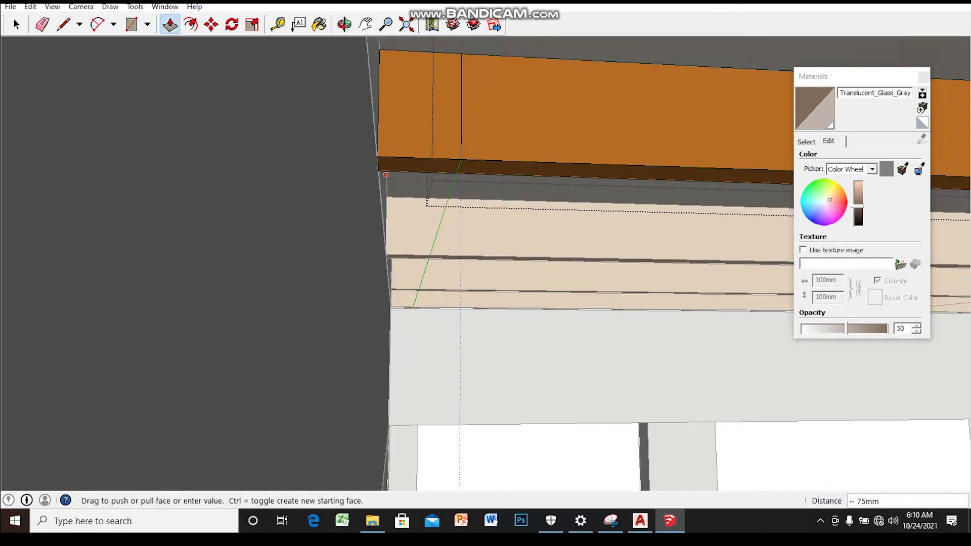
scroll(485, 263, down, 3)
mouse_move(485, 263)
middle_down()
mouse_move(456, 243)
mouse_move(476, 253)
middle_up()
scroll(486, 263, down, 2)
scroll(486, 263, down, 2)
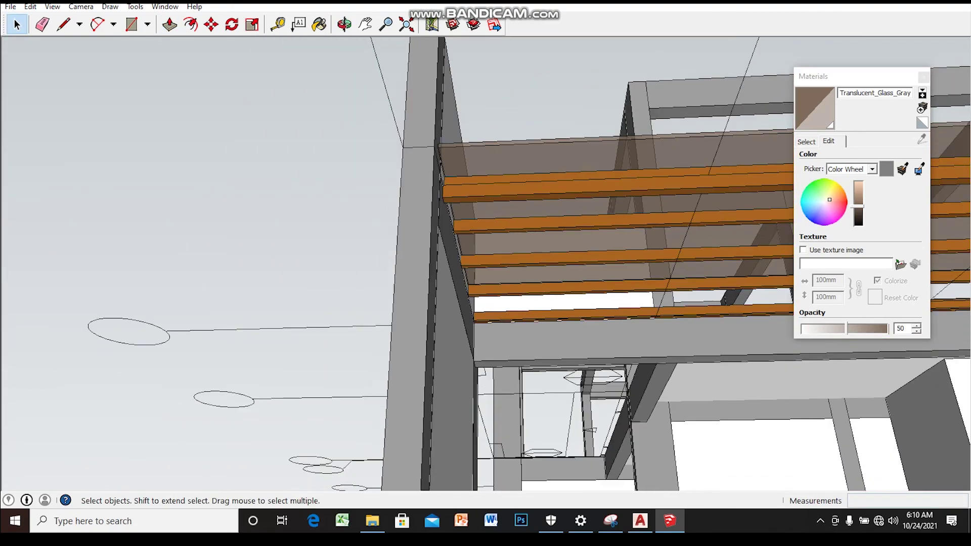
scroll(486, 263, down, 2)
middle_drag(486, 213, 486, 313)
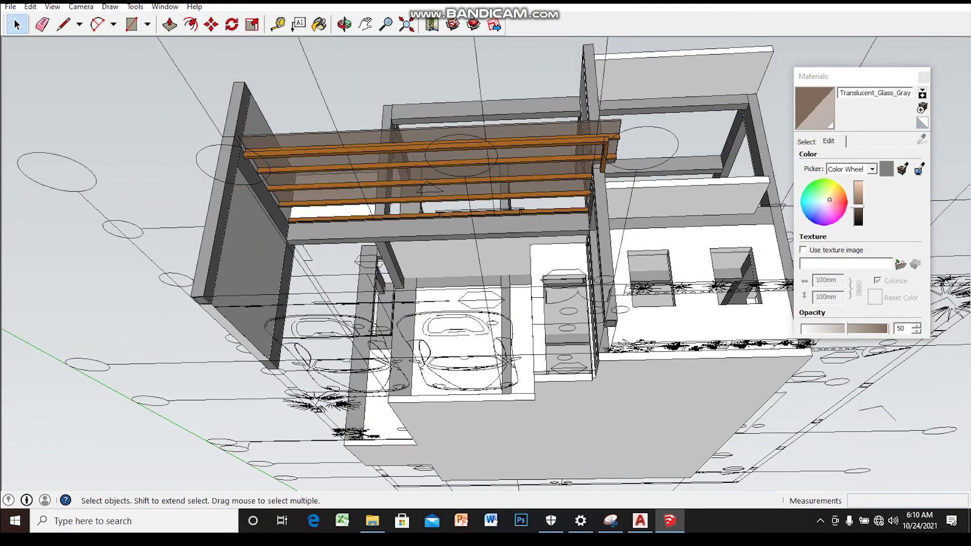
middle_drag(485, 273, 537, 253)
scroll(506, 127, up, 1)
scroll(506, 127, up, 2)
scroll(505, 127, up, 2)
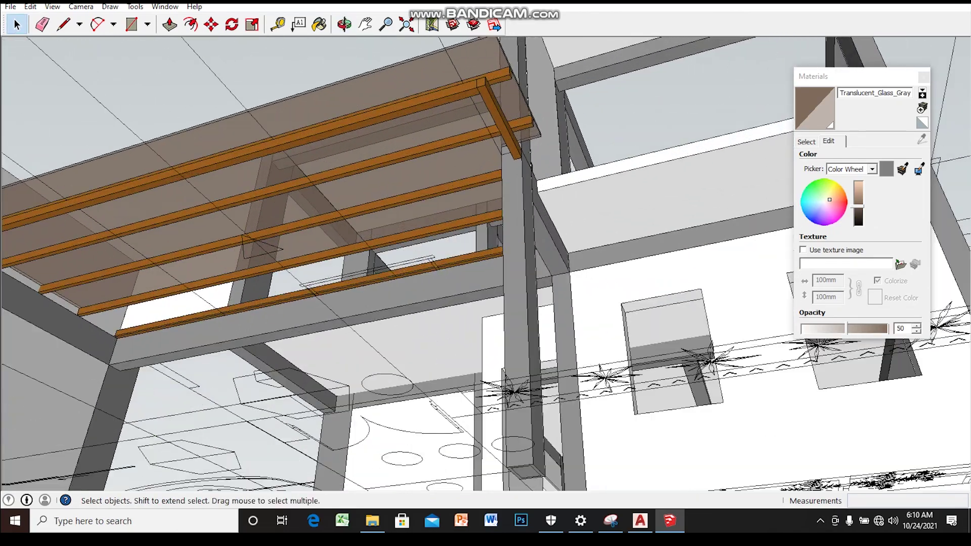
scroll(486, 263, down, 2)
mouse_move(485, 263)
middle_down()
mouse_move(485, 354)
mouse_move(486, 193)
mouse_move(486, 355)
mouse_move(485, 314)
middle_up()
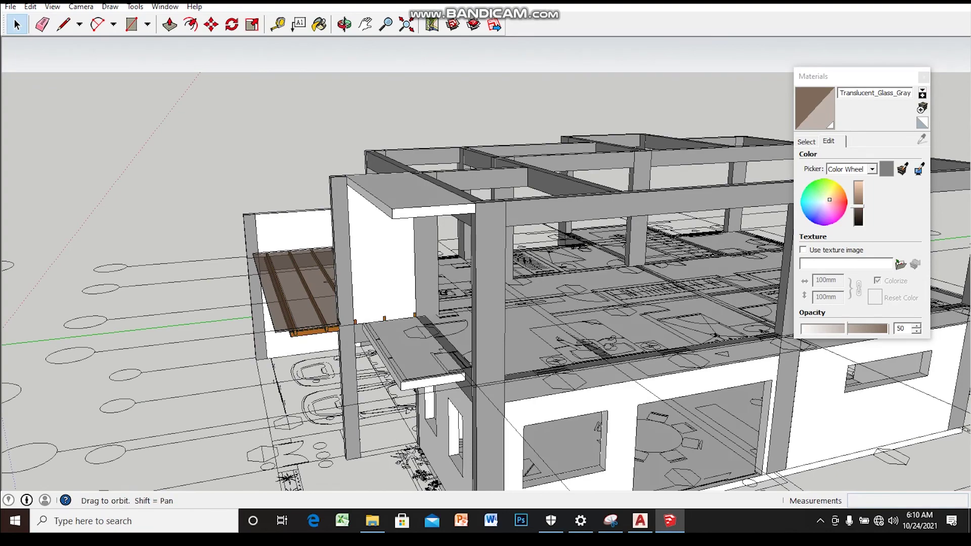
middle_drag(486, 274, 587, 304)
middle_drag(486, 273, 587, 253)
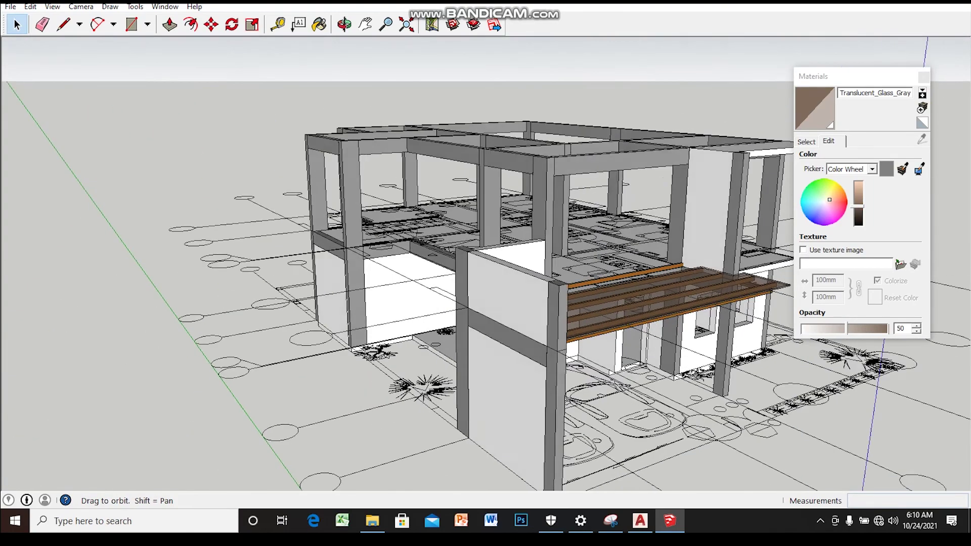
middle_drag(486, 273, 587, 293)
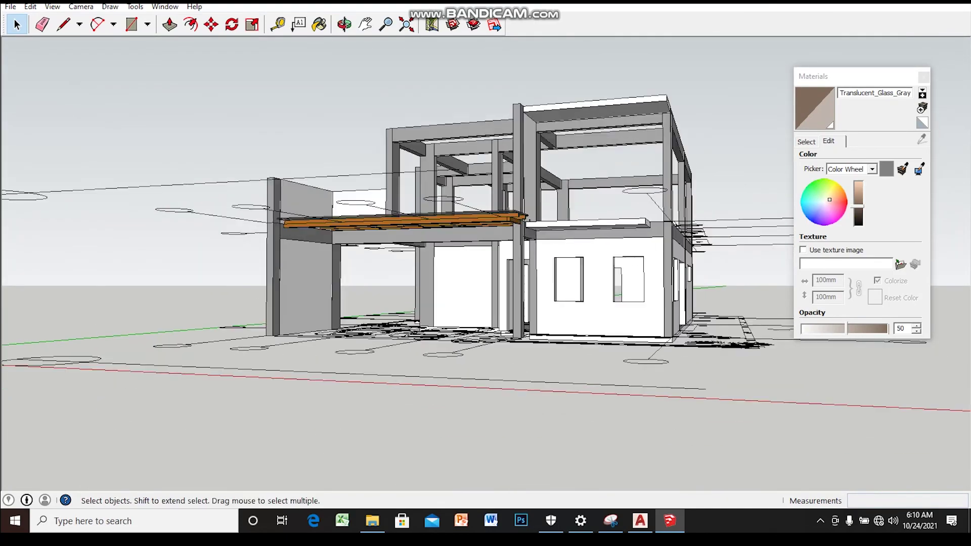
middle_drag(485, 273, 587, 314)
scroll(384, 354, up, 2)
scroll(384, 354, up, 2)
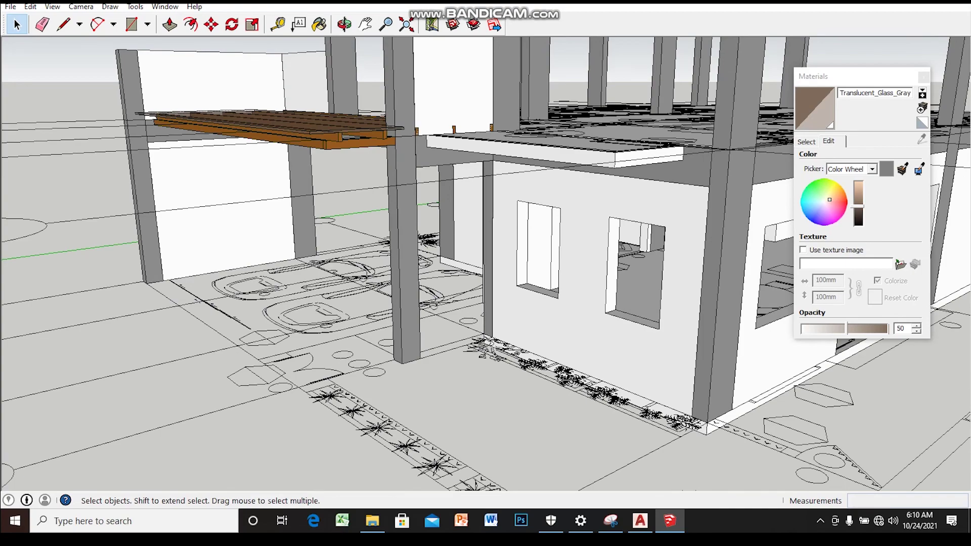
scroll(423, 202, down, 3)
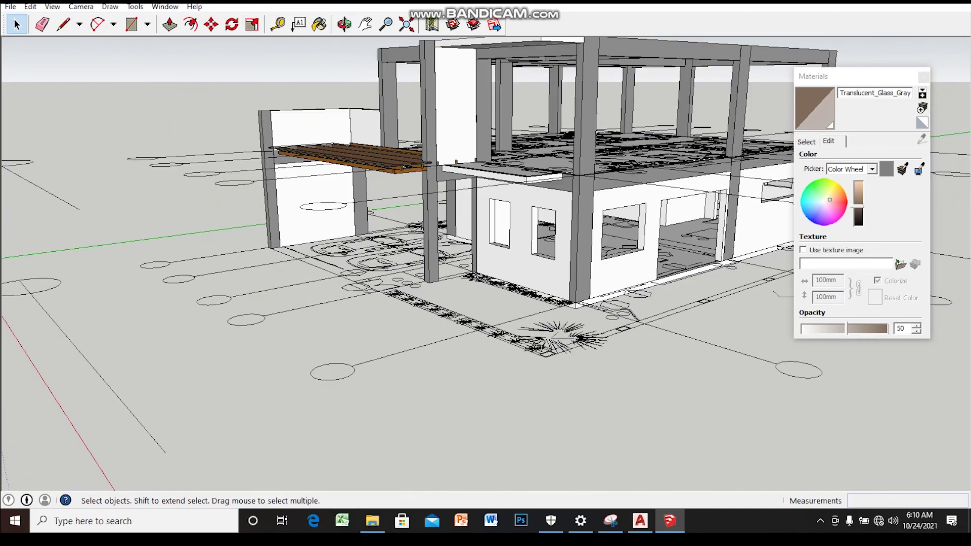
mouse_move(485, 273)
middle_down()
mouse_move(562, 311)
mouse_move(506, 304)
middle_up()
scroll(506, 283, up, 2)
scroll(506, 283, up, 2)
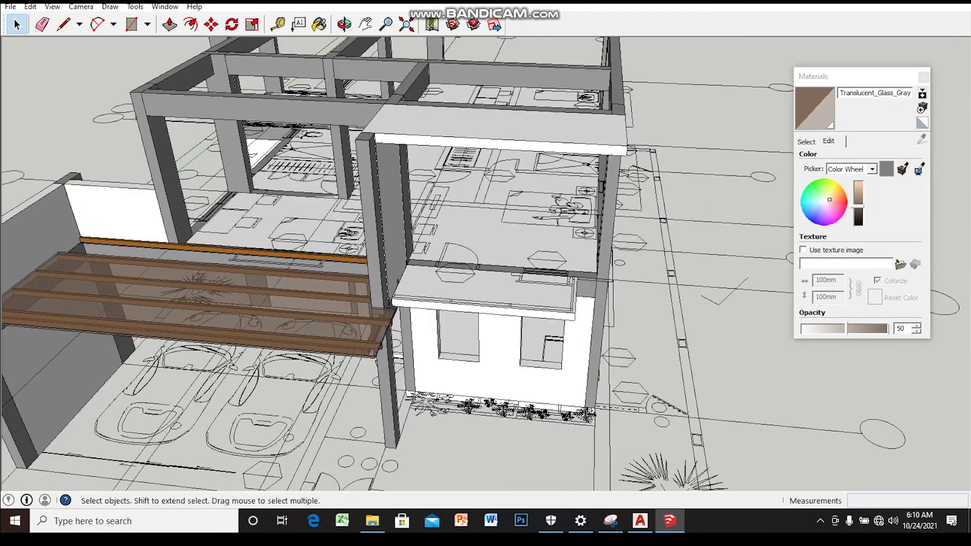
scroll(506, 283, up, 2)
scroll(405, 316, up, 2)
scroll(405, 317, up, 2)
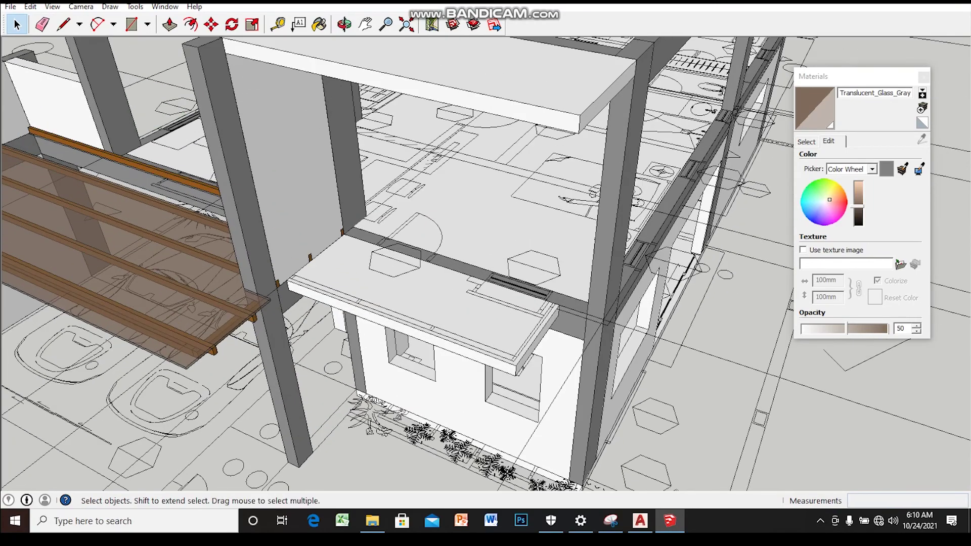
scroll(364, 264, up, 3)
- Draw a grouped 3485mm by 153mm strip along the slab edge between the columns
click(350, 220)
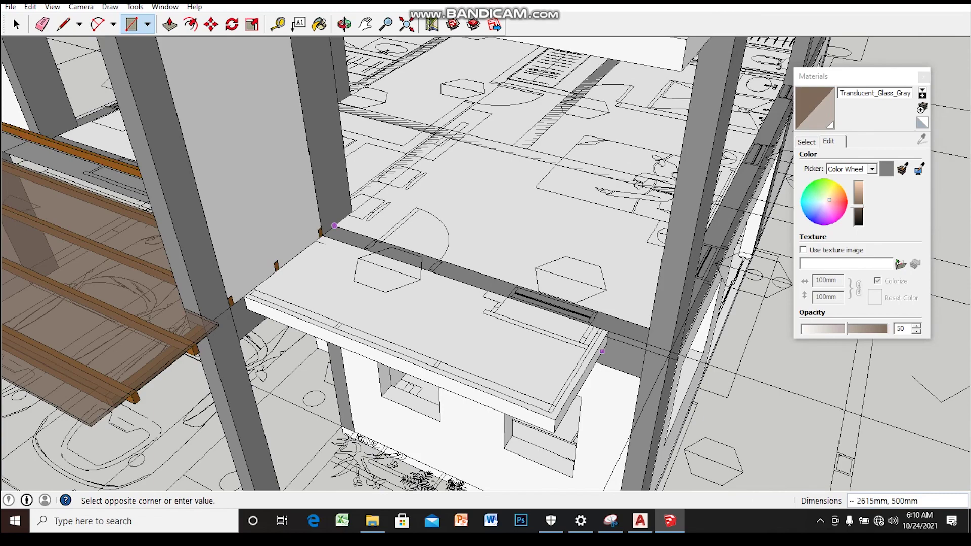
mouse_move(605, 349)
middle_down()
mouse_move(702, 378)
mouse_move(686, 387)
mouse_move(582, 314)
middle_up()
key(space)
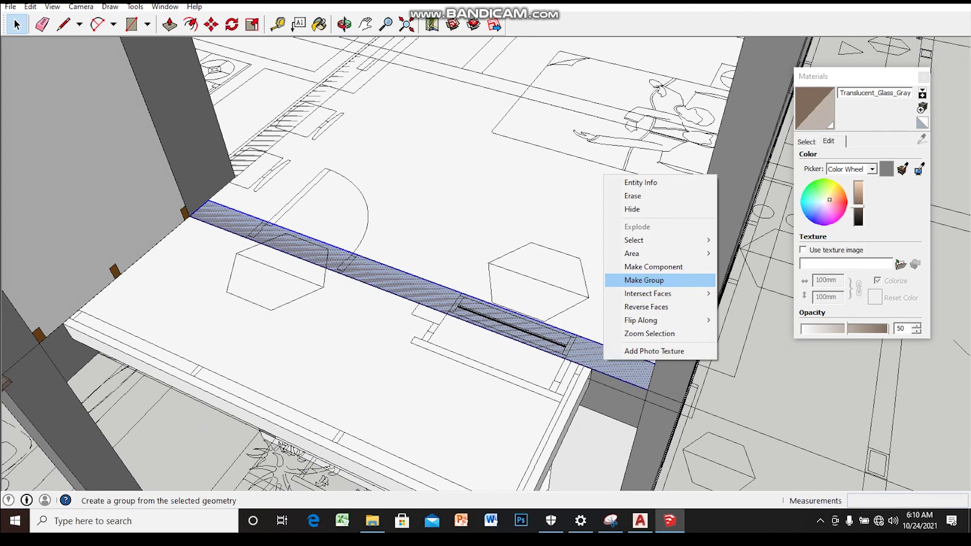
mouse_move(582, 314)
middle_down()
mouse_move(556, 283)
mouse_move(506, 263)
middle_up()
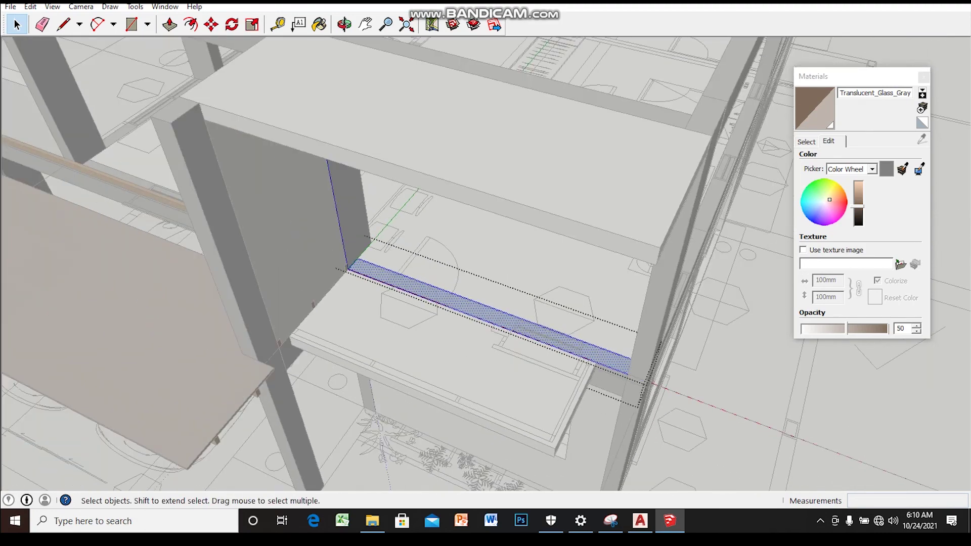
- Pull the strip up 2850mm to the beam's underside to form the upper wall
scroll(584, 359, down, 3)
middle_drag(584, 358, 570, 343)
drag(570, 344, 636, 141)
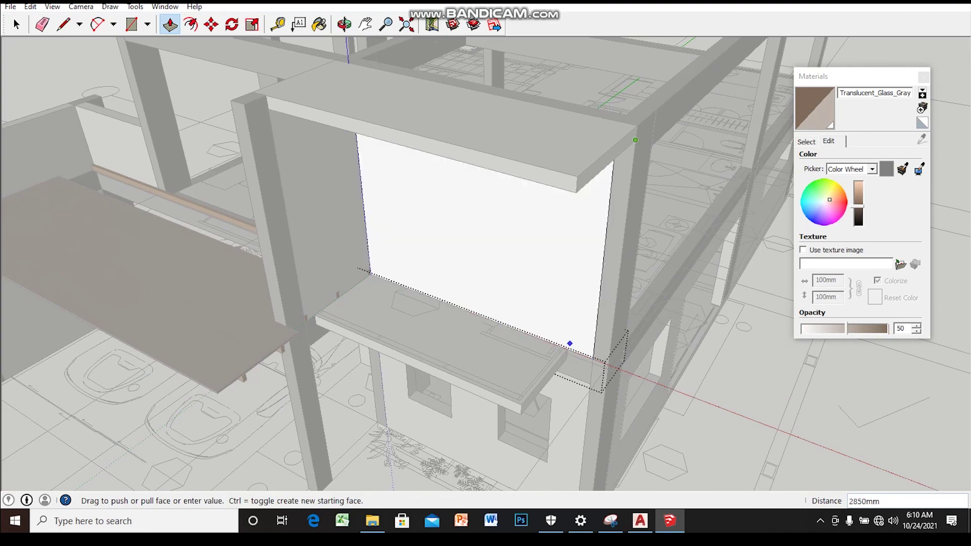
mouse_move(486, 263)
middle_down()
mouse_move(435, 252)
mouse_move(506, 253)
mouse_move(354, 238)
middle_up()
key(space)
scroll(385, 243, up, 3)
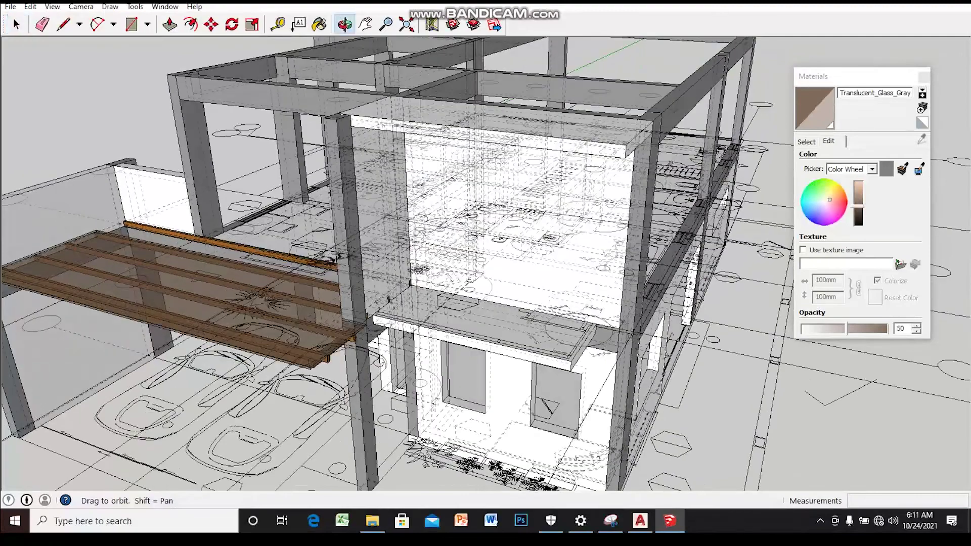
- Hide the imported CAD floor-plan linework
scroll(455, 253, down, 2)
scroll(455, 253, down, 2)
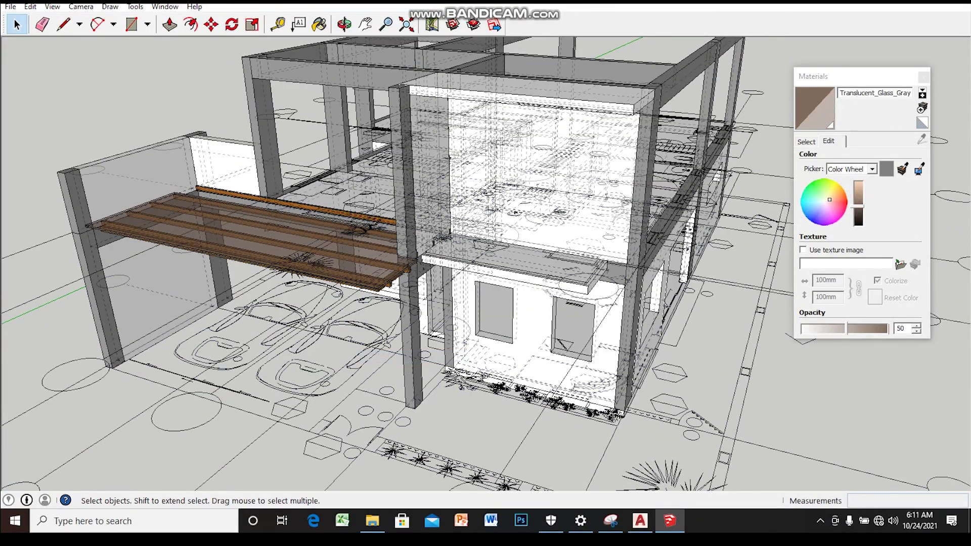
scroll(349, 319, up, 2)
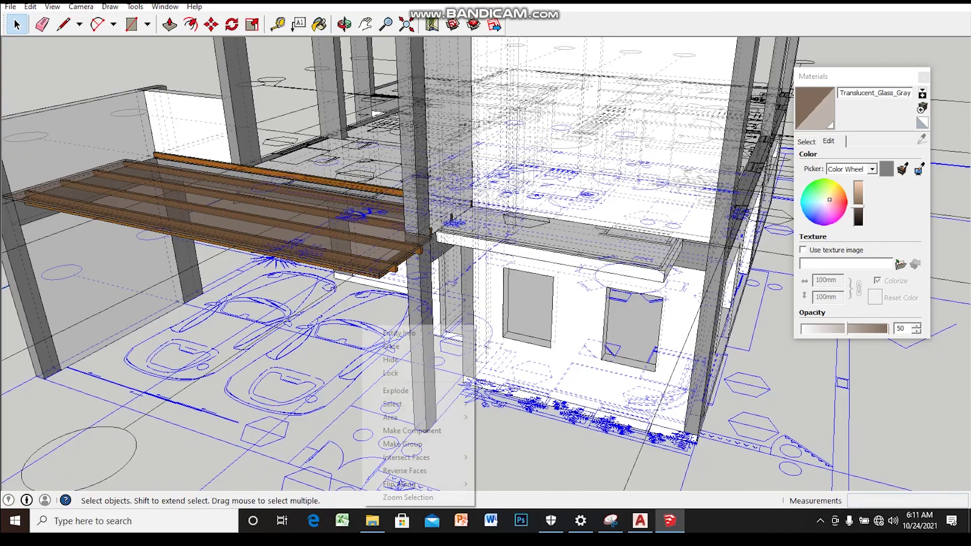
click(390, 360)
scroll(455, 253, up, 2)
- Zoom in and select the new wall's face, viewing its base edge
mouse_move(456, 253)
middle_down()
mouse_move(435, 248)
mouse_move(445, 248)
middle_up()
scroll(435, 248, up, 2)
scroll(455, 253, up, 2)
scroll(455, 253, up, 1)
scroll(456, 253, up, 2)
scroll(455, 253, up, 2)
scroll(455, 253, up, 1)
click(506, 202)
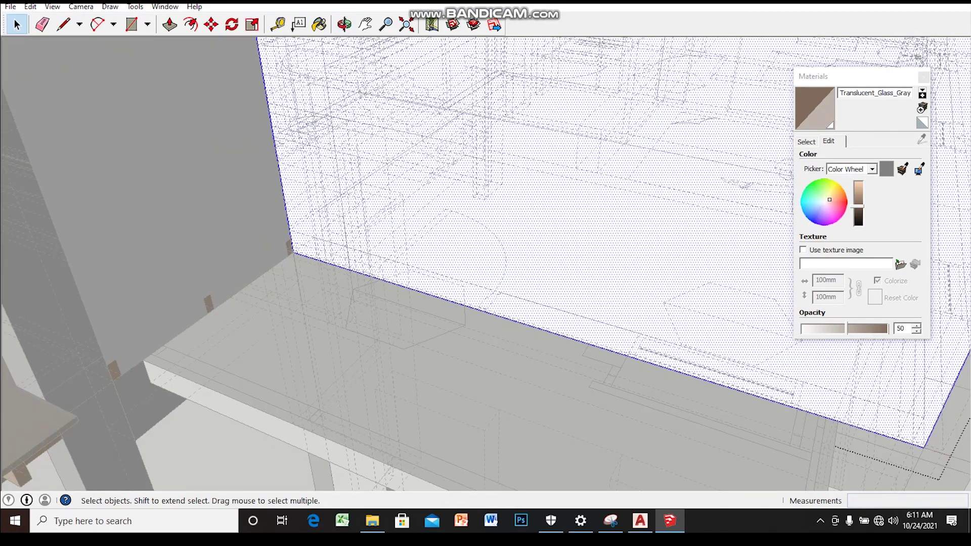
scroll(527, 269, up, 2)
scroll(491, 299, up, 1)
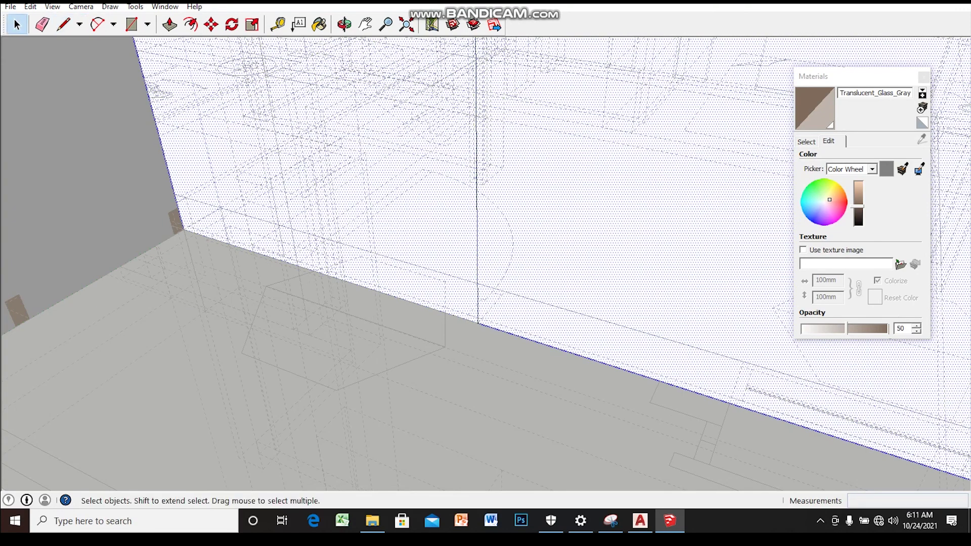
mouse_move(301, 275)
middle_down()
mouse_move(302, 259)
mouse_move(325, 285)
mouse_move(349, 285)
mouse_move(375, 266)
middle_up()
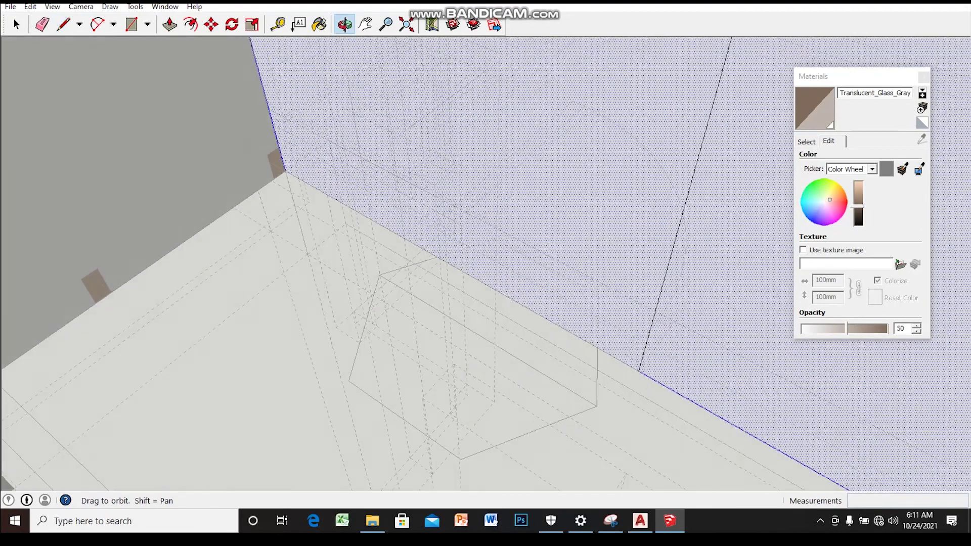
- Draw vertical lines up the new wall to mark an opening near its left end
middle_drag(403, 235, 390, 253)
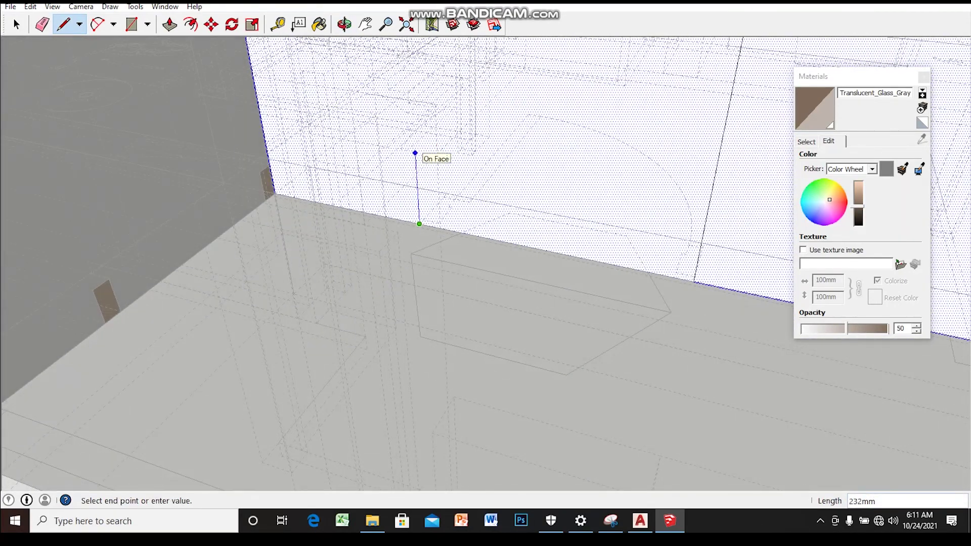
mouse_move(414, 154)
middle_down()
mouse_move(420, 191)
mouse_move(468, 156)
mouse_move(440, 284)
middle_up()
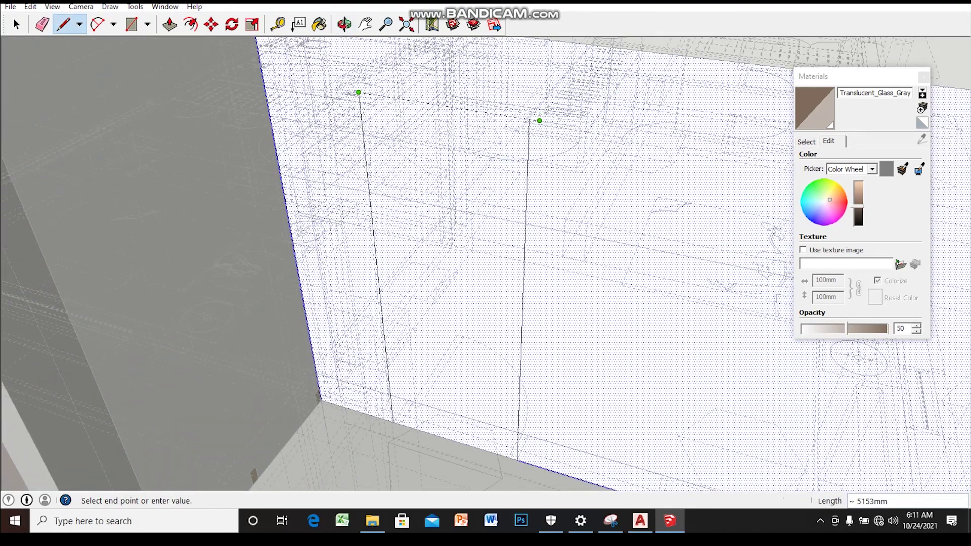
key(space)
mouse_move(455, 253)
middle_down()
mouse_move(414, 288)
mouse_move(420, 263)
middle_up()
- Push the panel between the lines through the wall and inspect the tall opening
key(p)
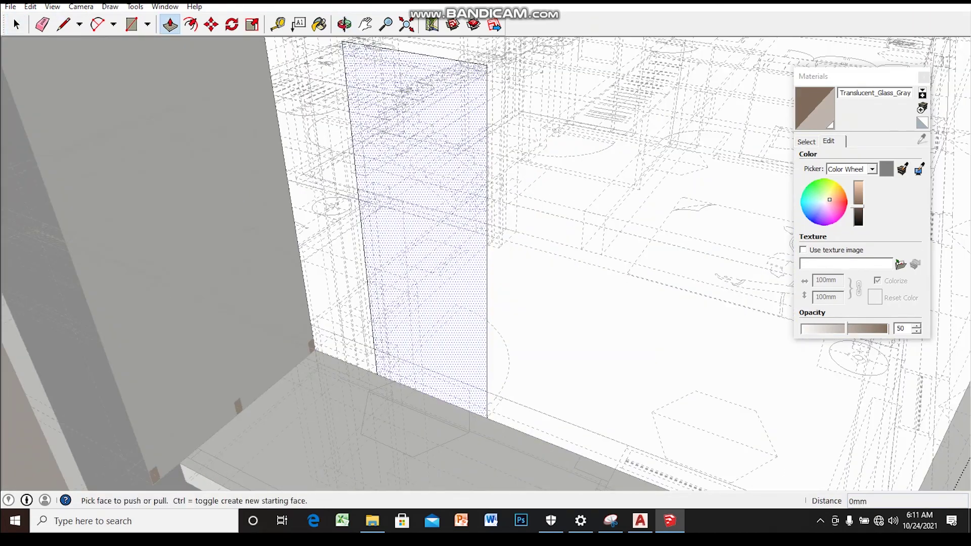
scroll(471, 328, down, 5)
mouse_move(471, 329)
middle_down()
mouse_move(420, 288)
mouse_move(354, 266)
middle_up()
scroll(455, 314, down, 3)
scroll(456, 273, up, 3)
middle_drag(485, 263, 536, 273)
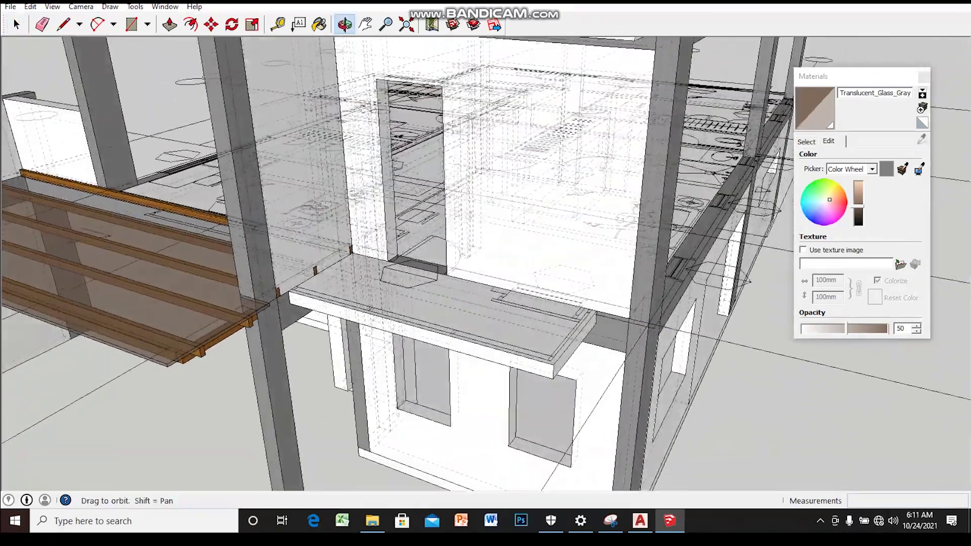
drag(486, 263, 516, 267)
key(space)
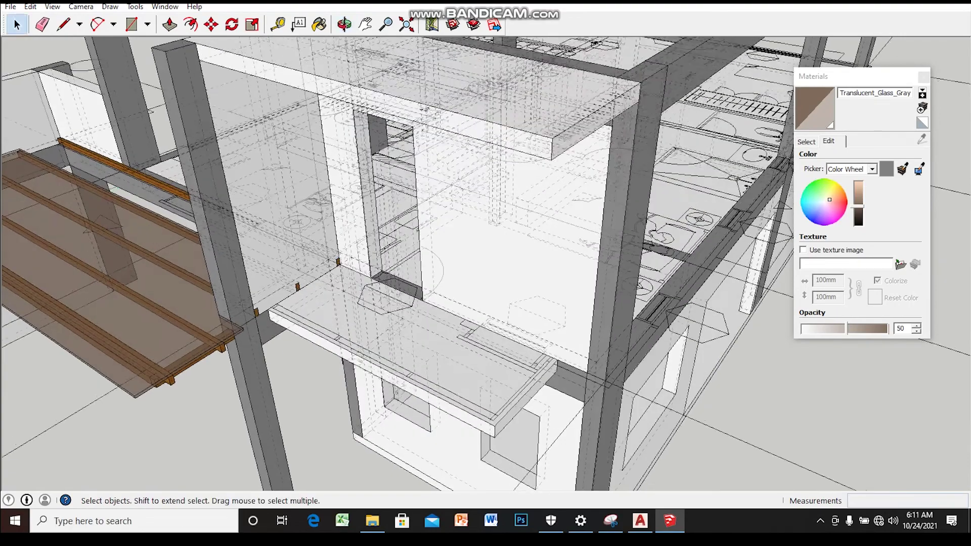
- Draw the first lines of a window outline on the upper front wall beside the doorway
middle_drag(486, 263, 506, 268)
click(506, 203)
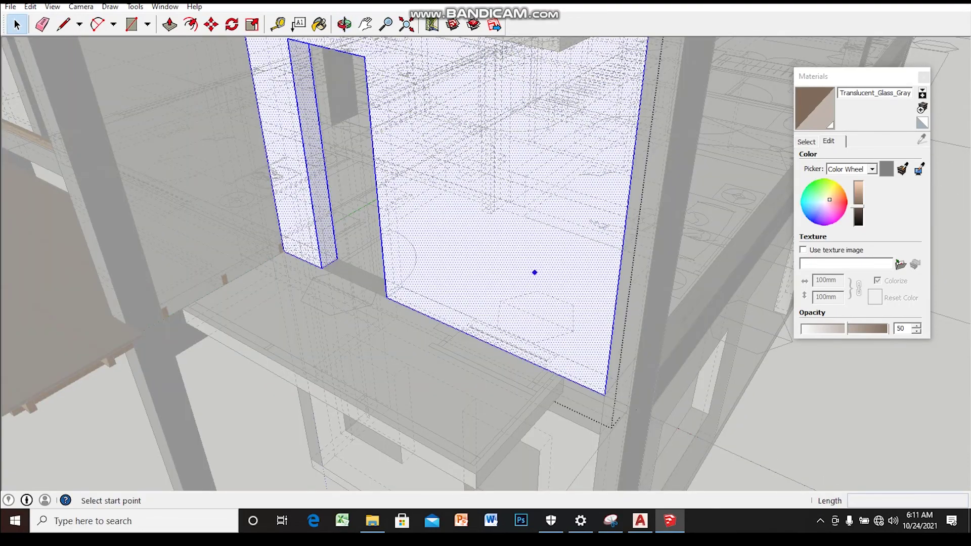
key(l)
scroll(473, 344, up, 5)
click(447, 315)
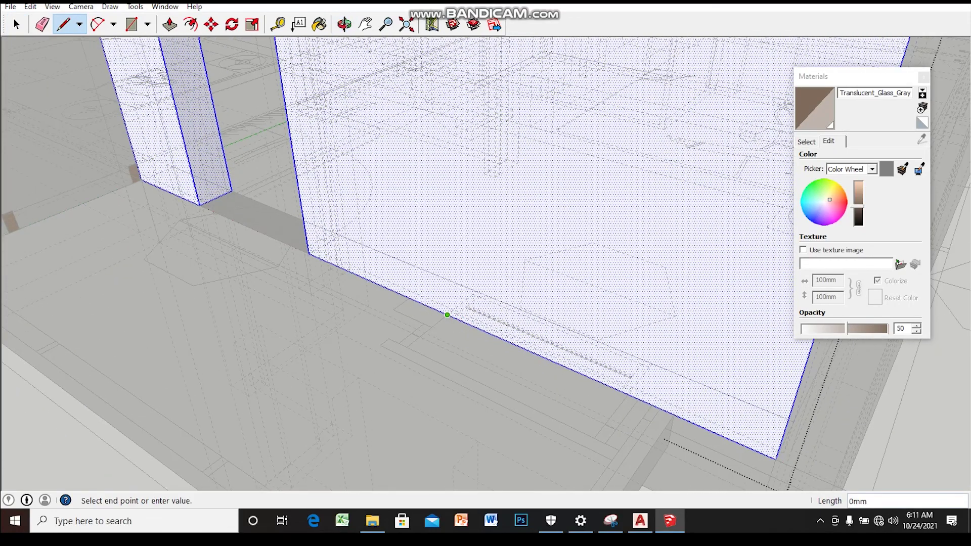
key(Escape)
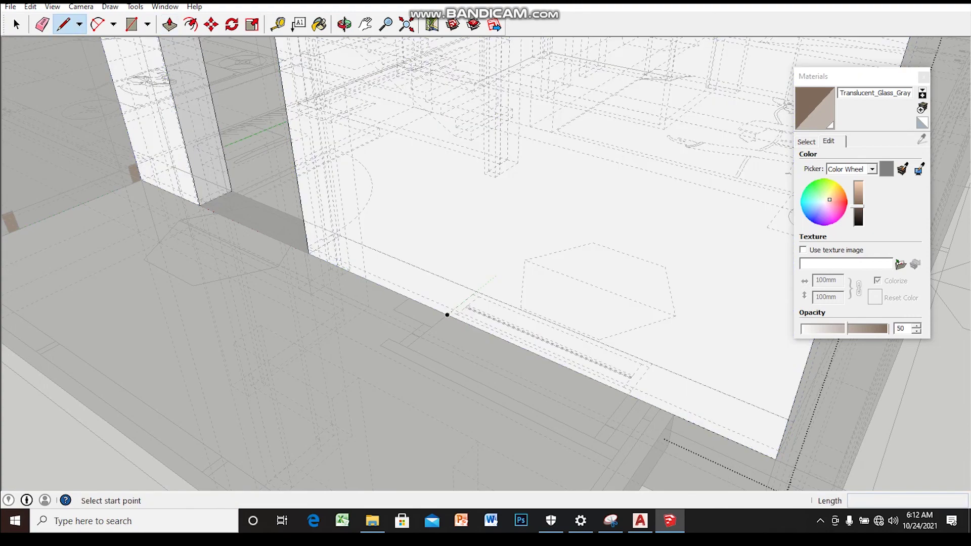
click(438, 311)
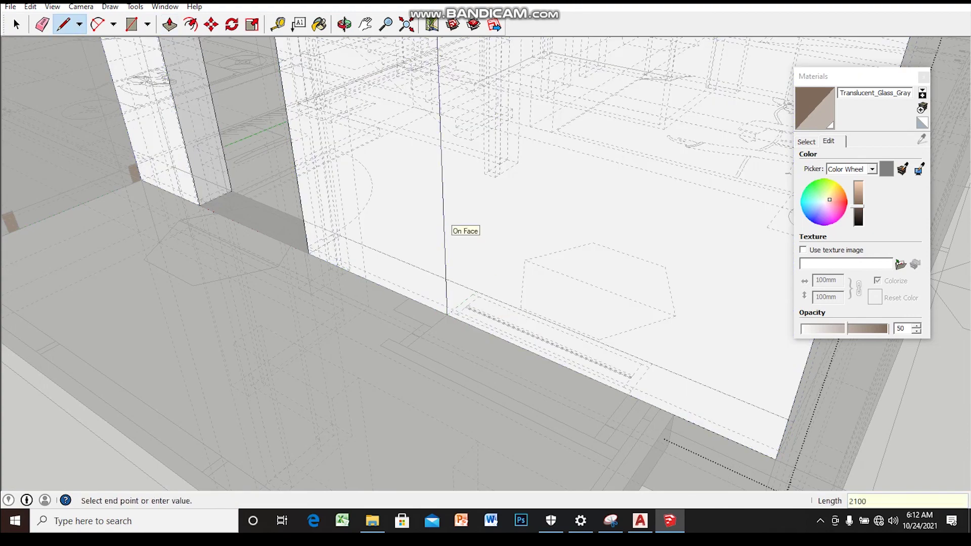
scroll(478, 297, down, 3)
scroll(506, 294, down, 1)
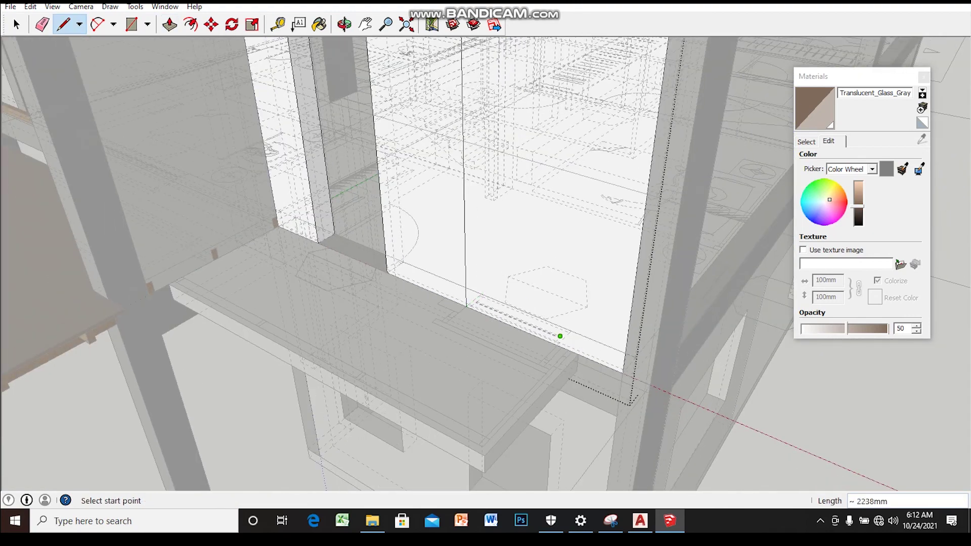
scroll(559, 337, up, 2)
scroll(560, 341, up, 1)
scroll(561, 347, up, 2)
middle_drag(550, 346, 541, 366)
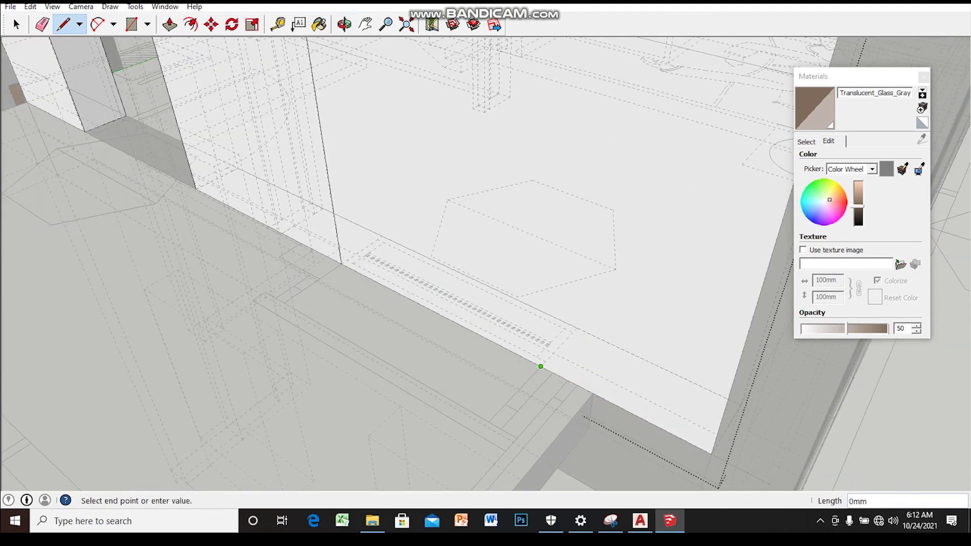
scroll(568, 295, down, 1)
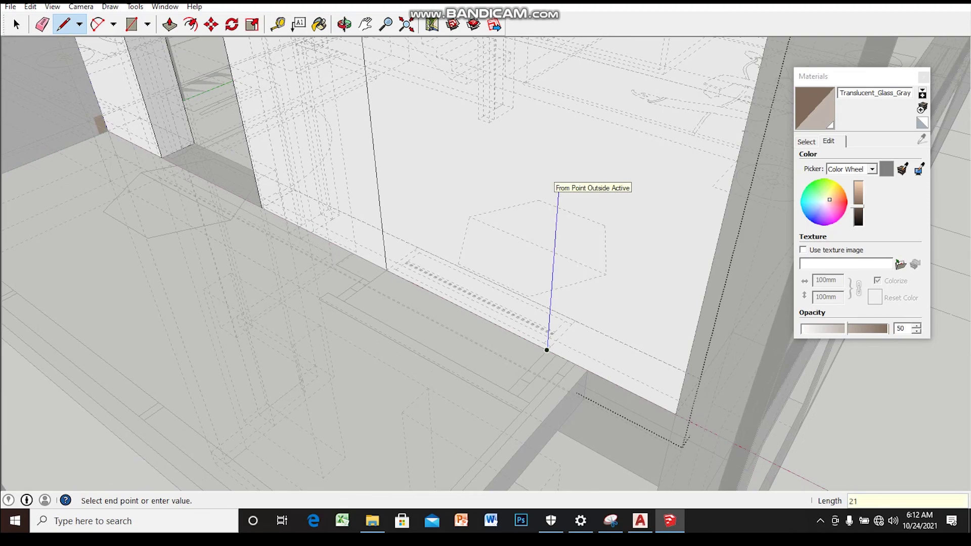
middle_drag(544, 182, 531, 233)
mouse_move(568, 156)
middle_down()
mouse_move(556, 167)
mouse_move(546, 81)
mouse_move(536, 131)
mouse_move(566, 106)
middle_up()
click(567, 108)
key(space)
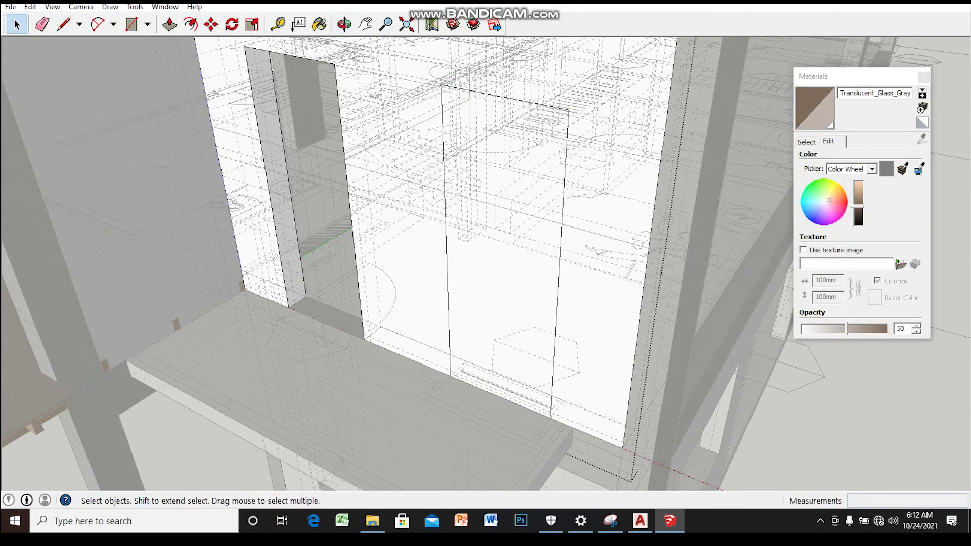
- Add the remaining vertical and horizontal edges to close the window face
key(m)
scroll(569, 109, up, 2)
scroll(569, 109, up, 1)
click(568, 109)
key(space)
middle_drag(571, 141, 506, 152)
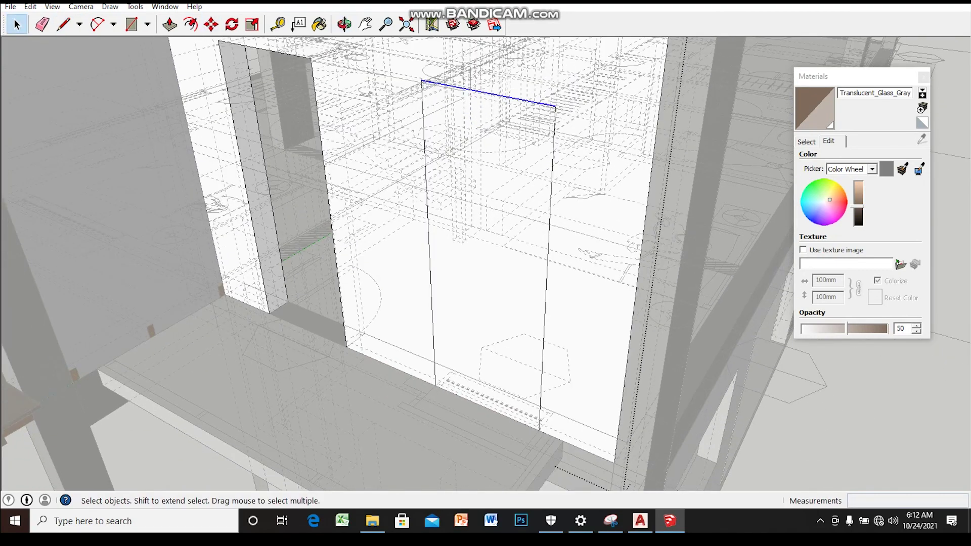
key(l)
scroll(541, 429, up, 1)
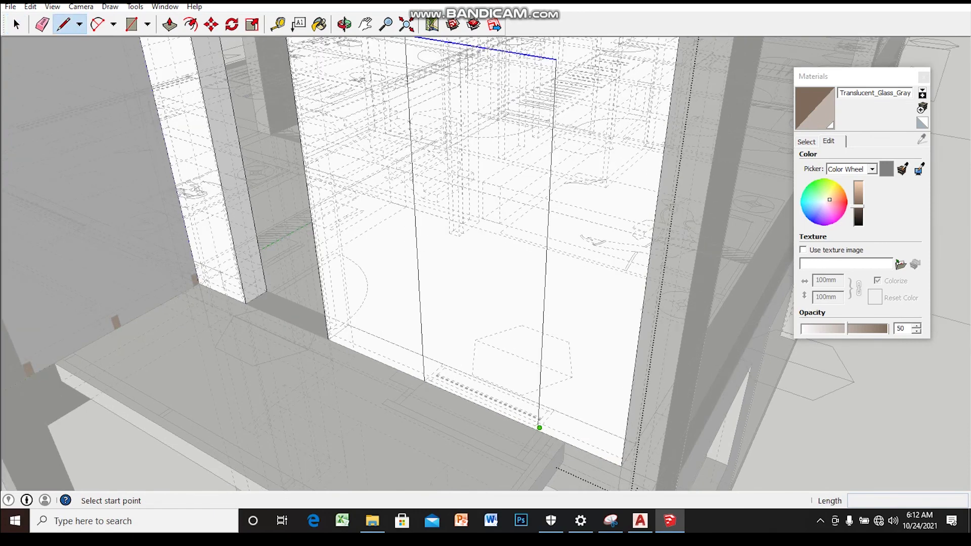
scroll(540, 429, up, 2)
scroll(536, 434, up, 2)
scroll(541, 426, up, 2)
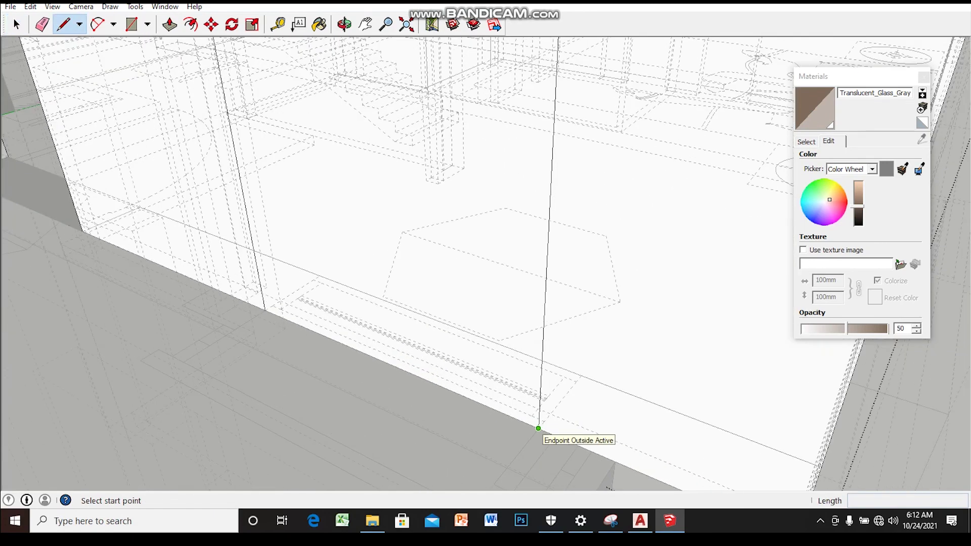
click(539, 428)
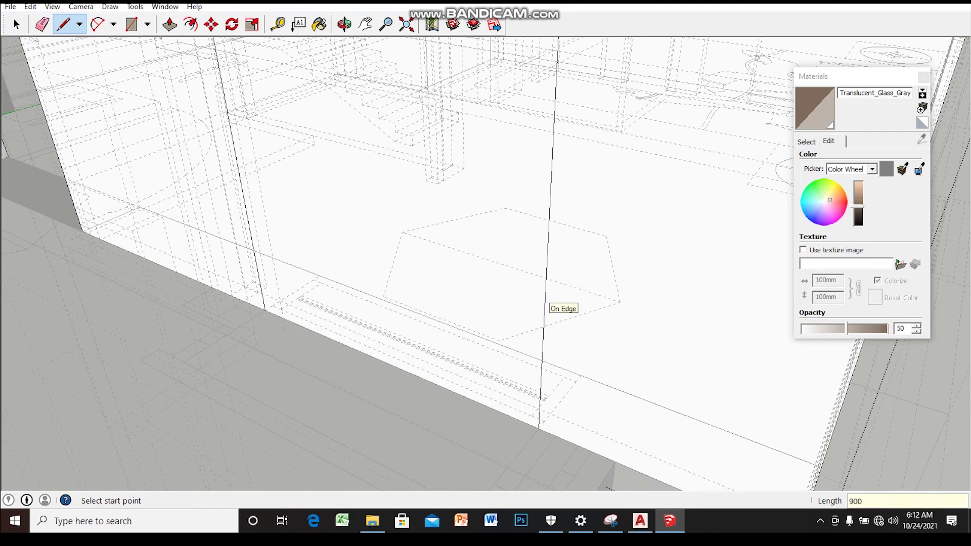
scroll(475, 183, down, 1)
key(space)
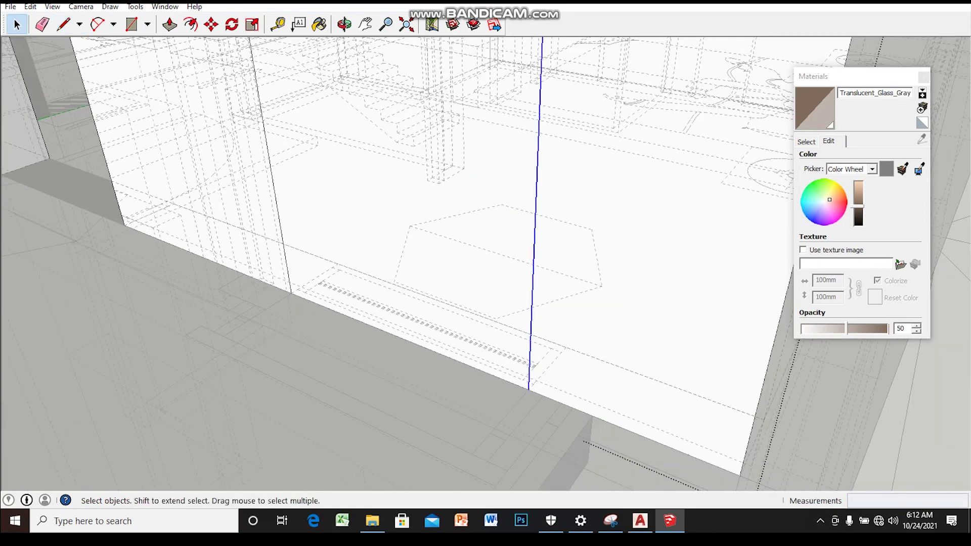
scroll(539, 196, down, 3)
scroll(539, 196, up, 1)
key(l)
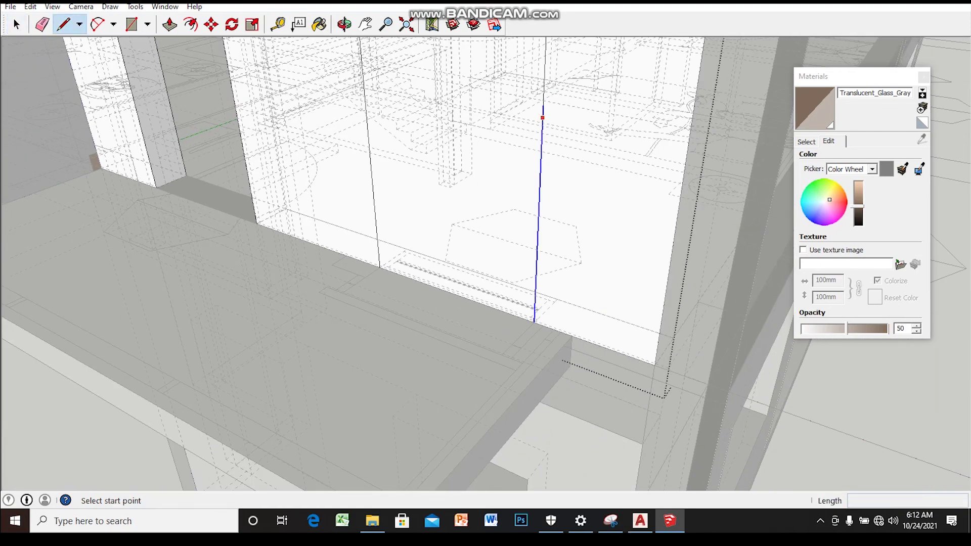
click(542, 106)
middle_drag(400, 70, 428, 177)
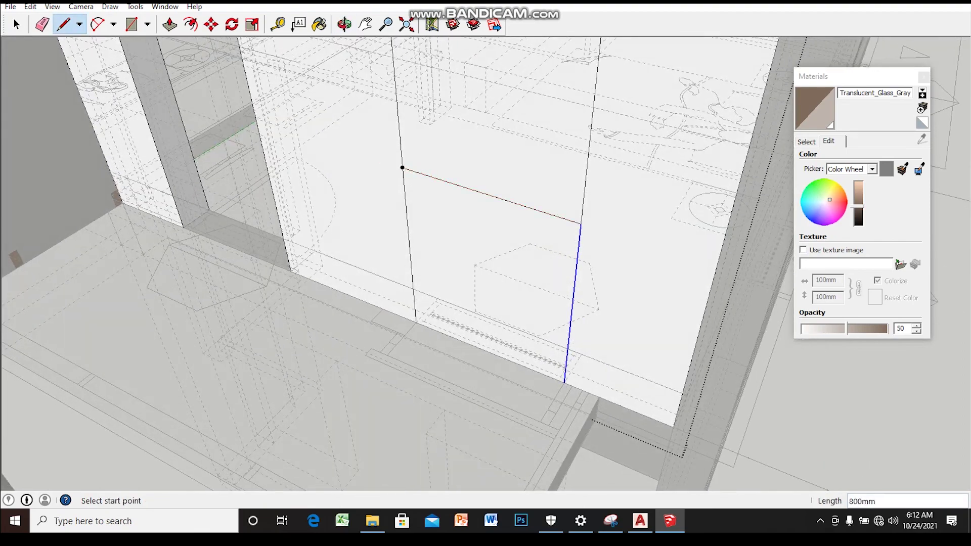
key(space)
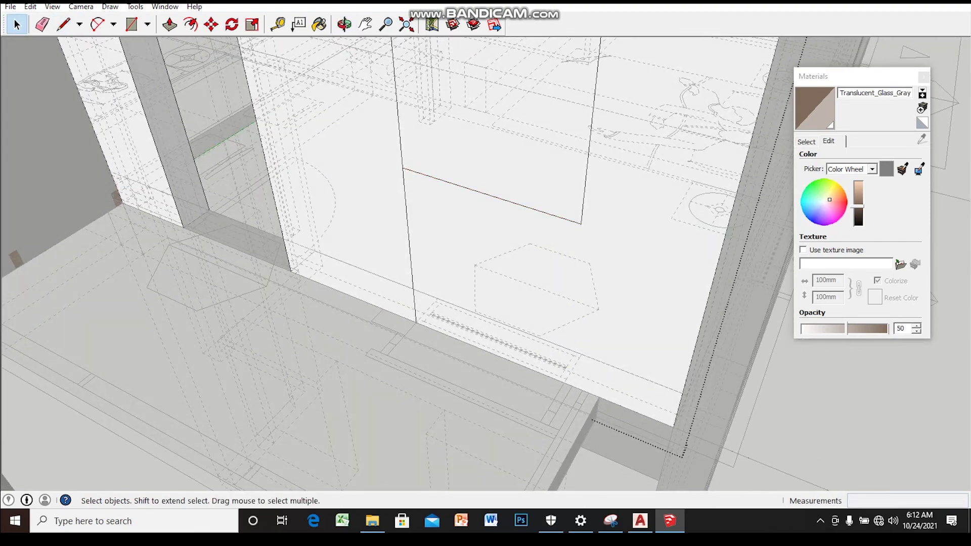
- Push the window face 200mm into the upper wall to cut the opening
key(ctrl+a)
key(ctrl+t)
scroll(485, 253, down, 3)
mouse_move(486, 253)
middle_down()
mouse_move(385, 263)
mouse_move(449, 146)
middle_up()
key(p)
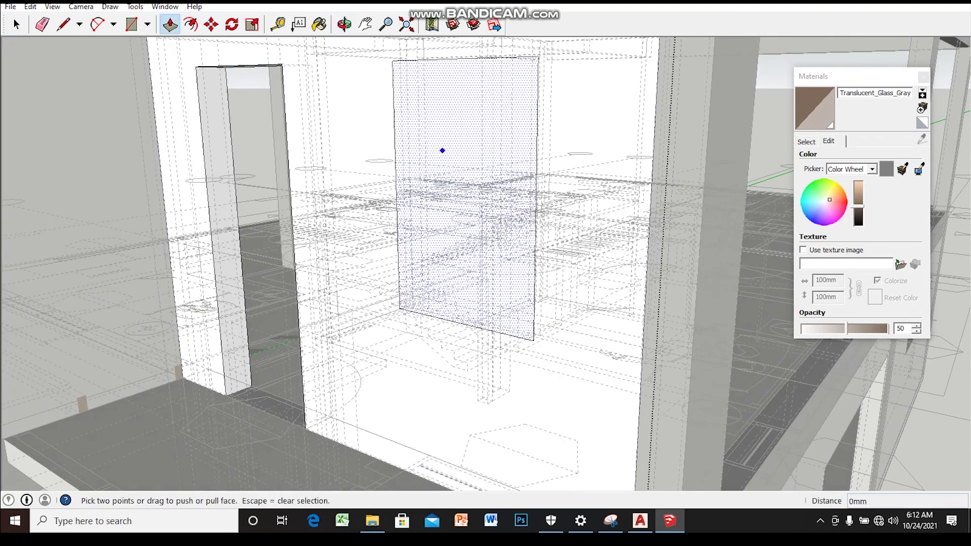
click(440, 151)
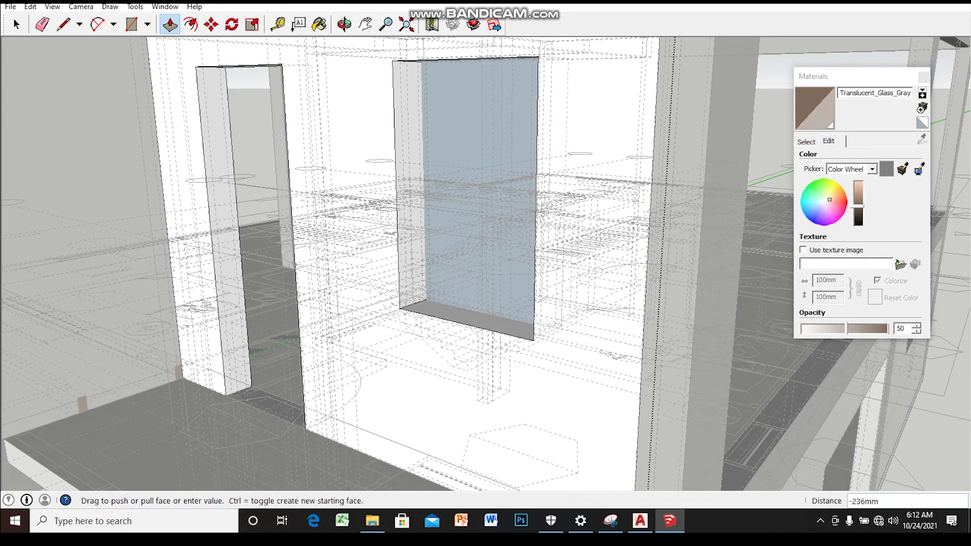
scroll(471, 127, up, 2)
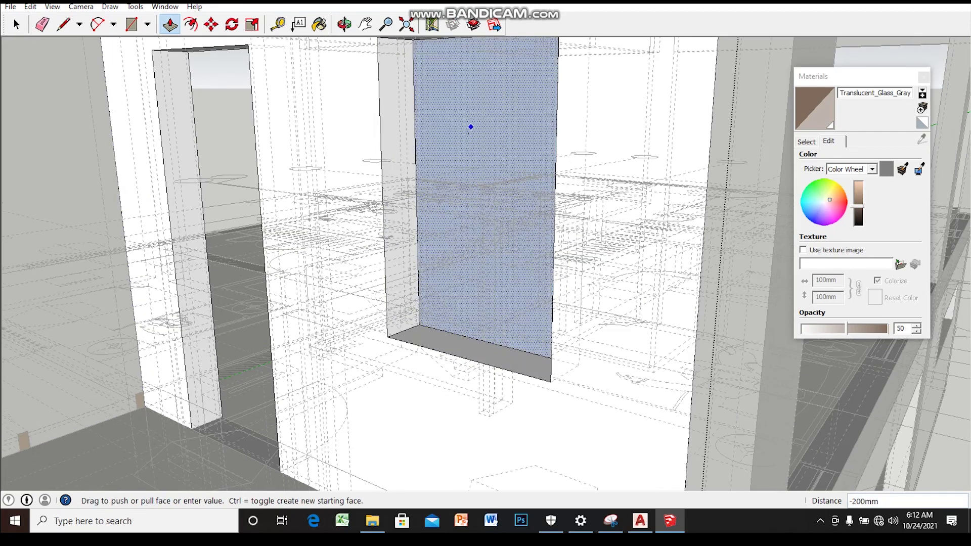
scroll(471, 127, down, 5)
key(space)
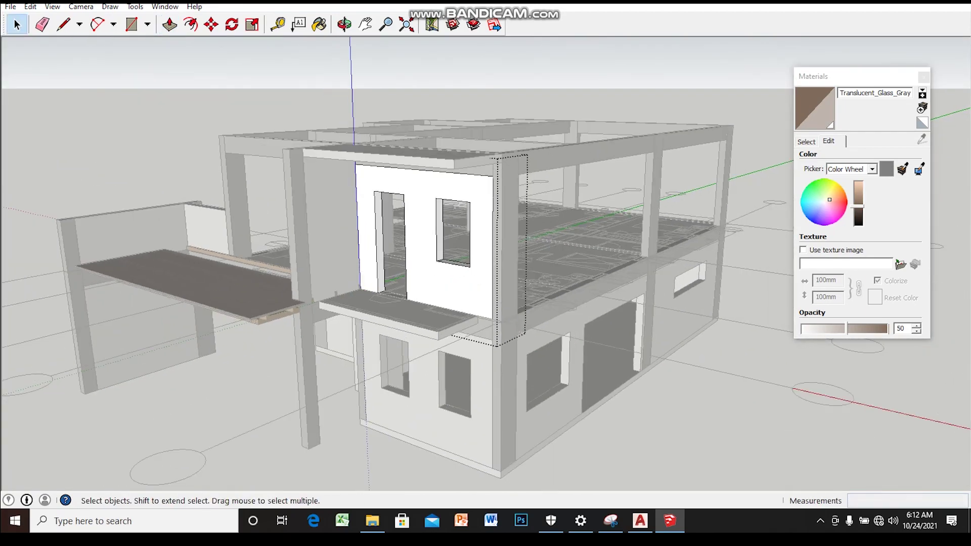
middle_drag(455, 253, 556, 242)
middle_drag(486, 253, 405, 354)
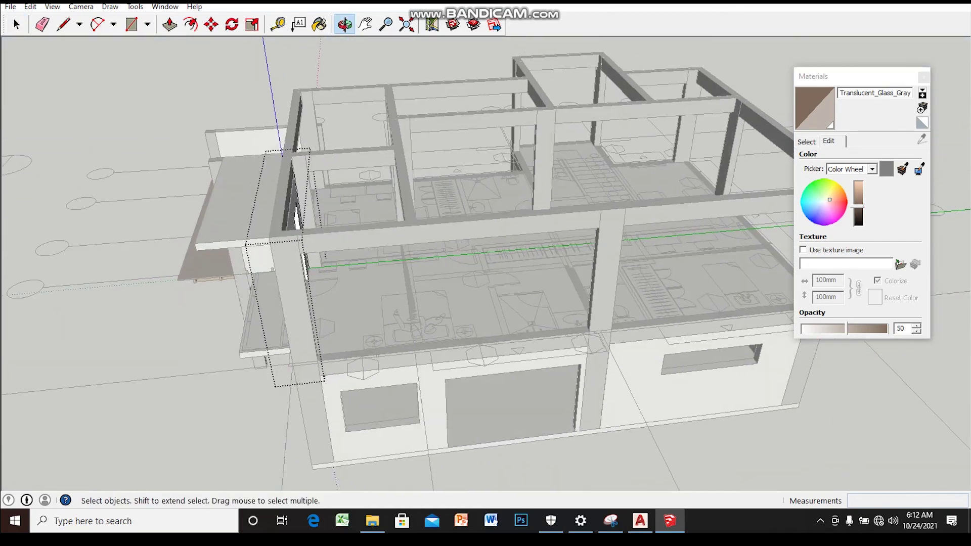
middle_drag(485, 253, 435, 304)
scroll(354, 202, up, 3)
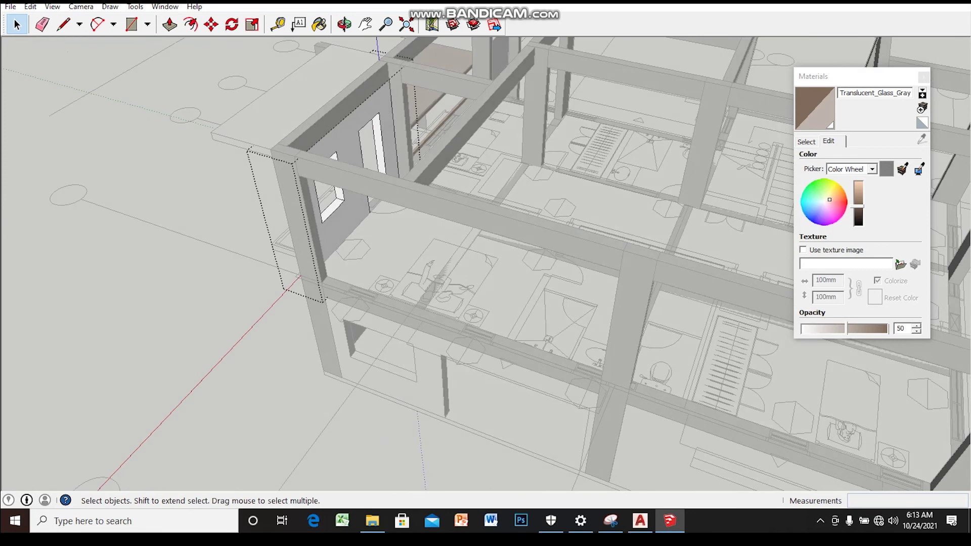
scroll(526, 341, up, 2)
scroll(526, 341, up, 1)
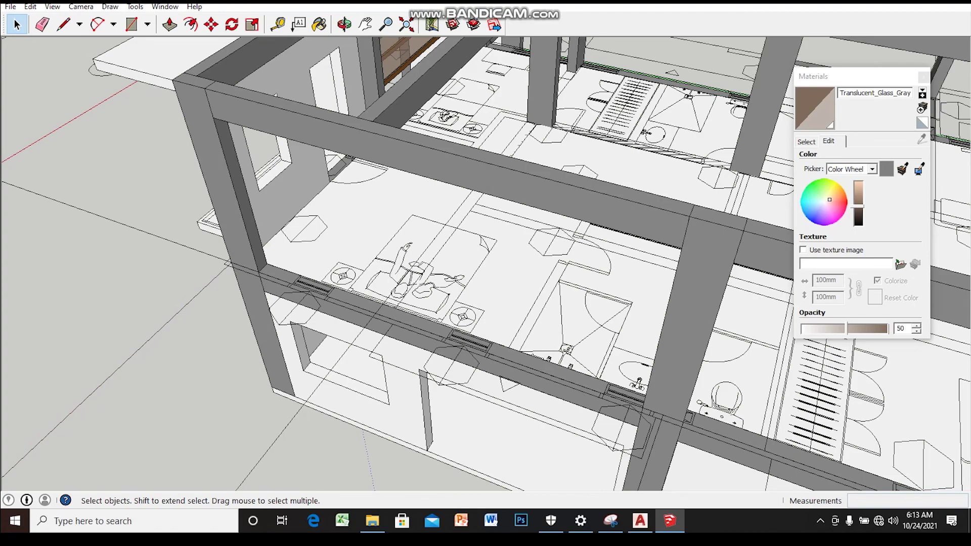
key(r)
scroll(263, 260, up, 3)
click(263, 256)
mouse_move(550, 408)
middle_down()
mouse_move(485, 364)
mouse_move(486, 253)
mouse_move(405, 258)
mouse_move(466, 258)
mouse_move(615, 330)
mouse_move(504, 289)
mouse_move(462, 284)
mouse_move(405, 222)
mouse_move(471, 291)
middle_up()
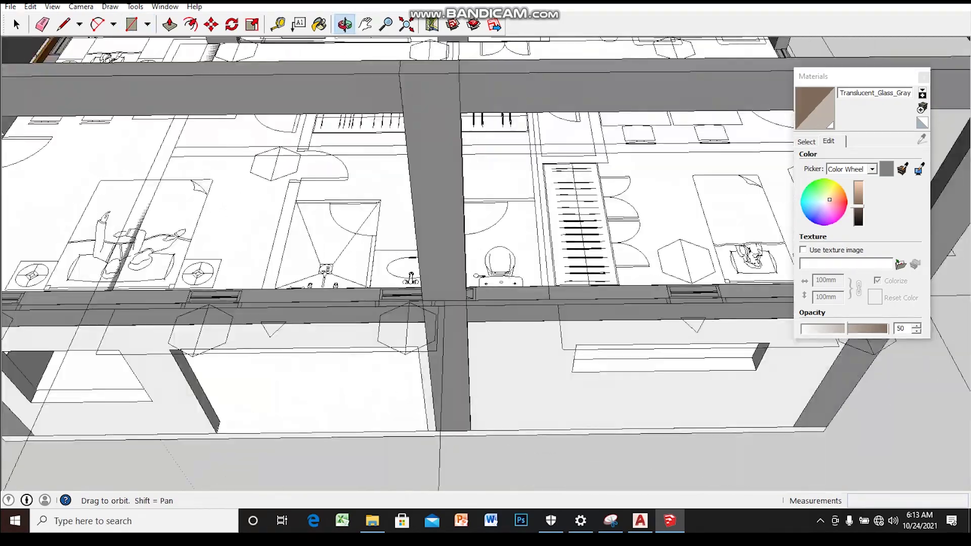
- Draw a rectangle along the front beam's top and make it a group
scroll(470, 291, up, 3)
scroll(471, 291, up, 3)
scroll(470, 291, up, 2)
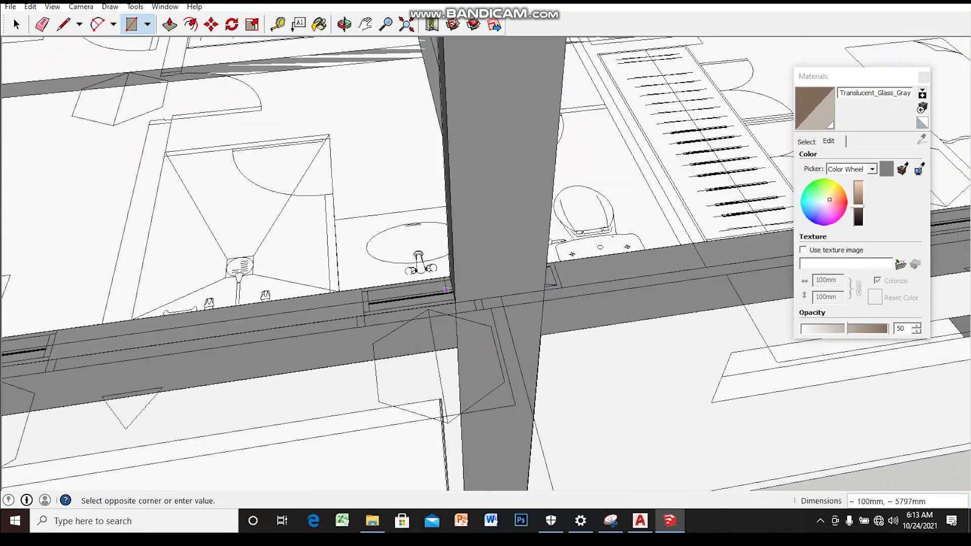
key(space)
double_click(450, 277)
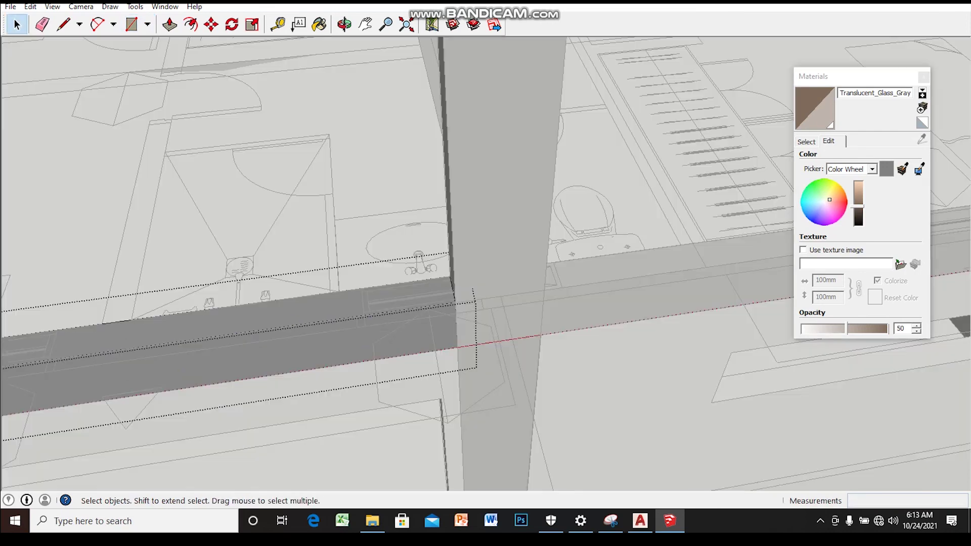
key(Escape)
key(r)
scroll(439, 285, up, 2)
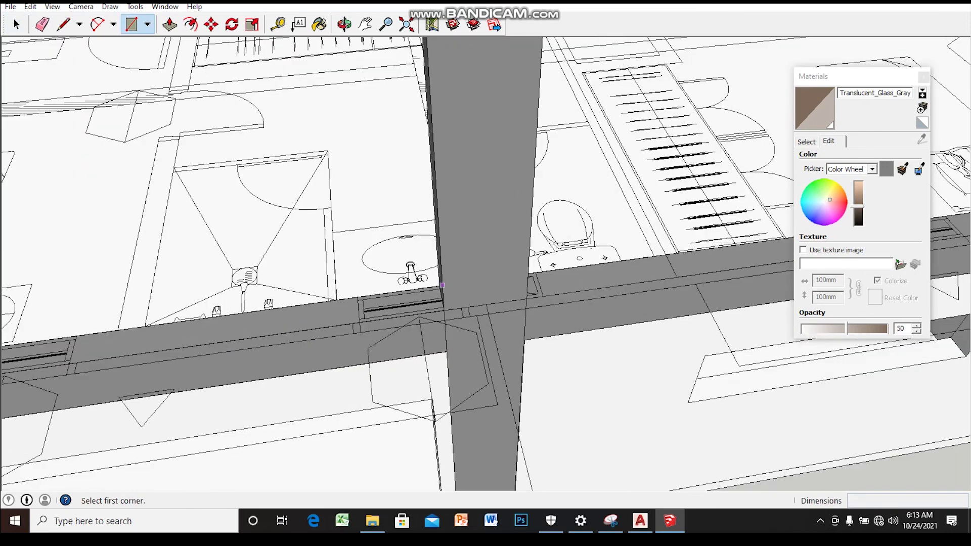
click(439, 285)
scroll(439, 285, down, 3)
shift+middle_drag(266, 374, 643, 314)
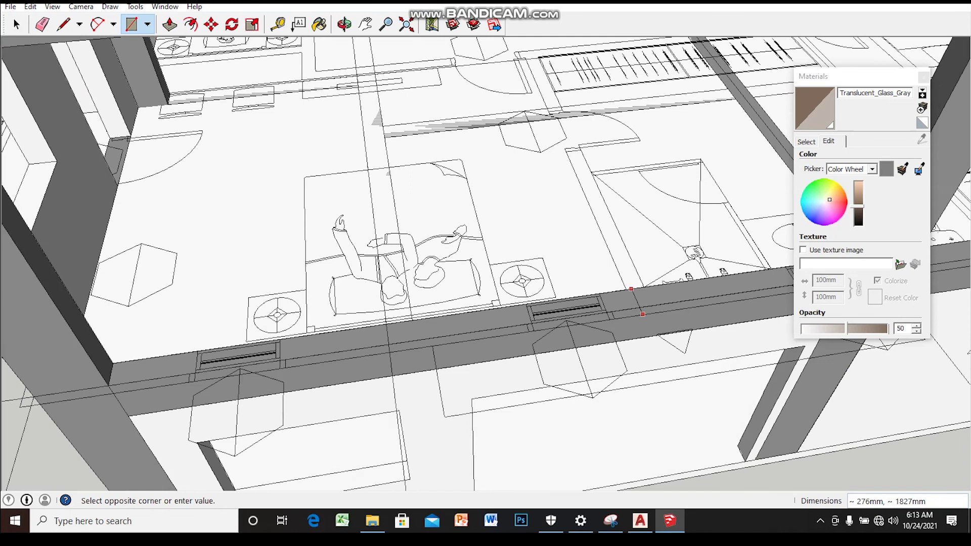
click(107, 385)
key(space)
double_click(151, 372)
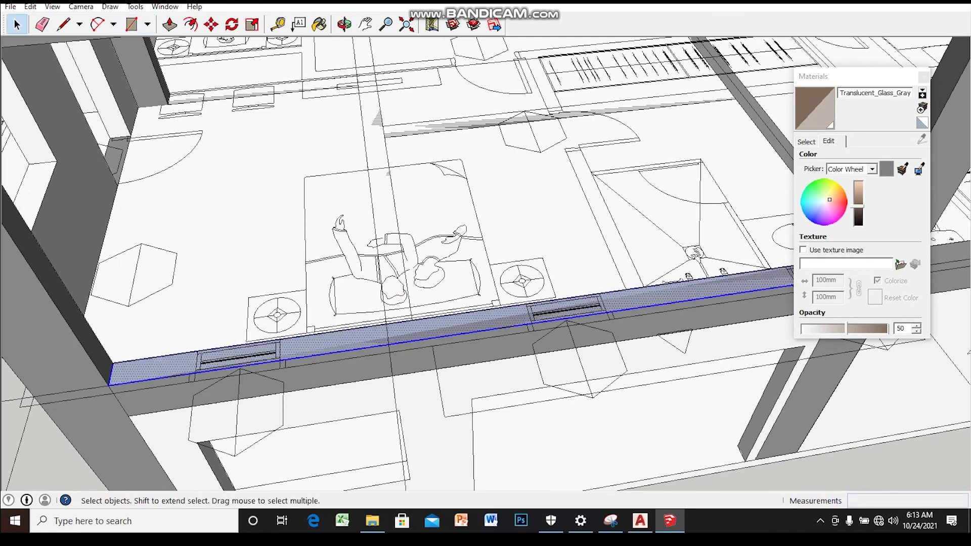
right_click(124, 372)
click(160, 294)
- Raise the grouped strip 2600mm into a wall filling the bay between columns
double_click(166, 360)
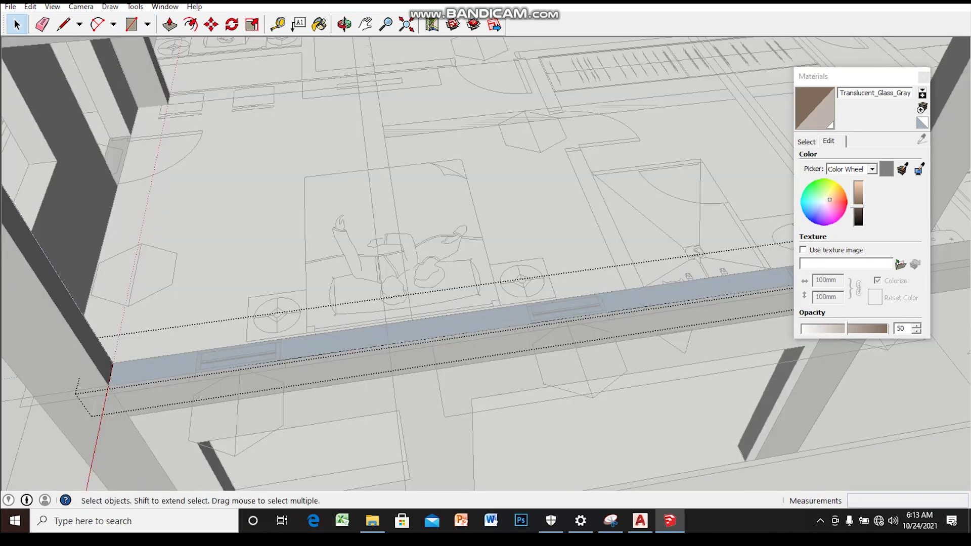
scroll(346, 353, down, 3)
key(p)
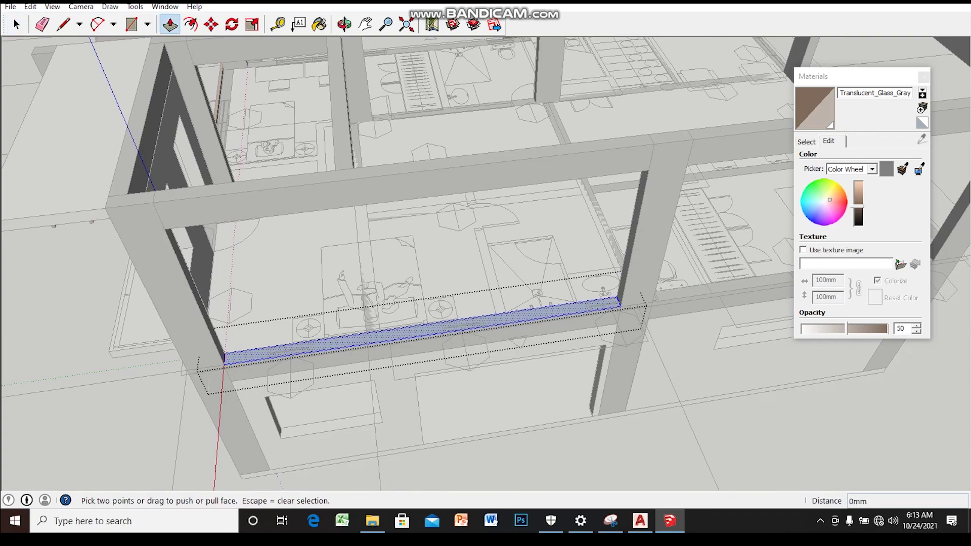
click(378, 342)
click(376, 298)
key(space)
scroll(376, 298, down, 3)
middle_drag(380, 276, 486, 215)
mouse_move(486, 253)
middle_down()
mouse_move(465, 243)
mouse_move(485, 268)
mouse_move(475, 293)
middle_up()
scroll(486, 253, up, 3)
scroll(485, 253, up, 3)
scroll(354, 354, up, 2)
key(l)
scroll(336, 341, up, 2)
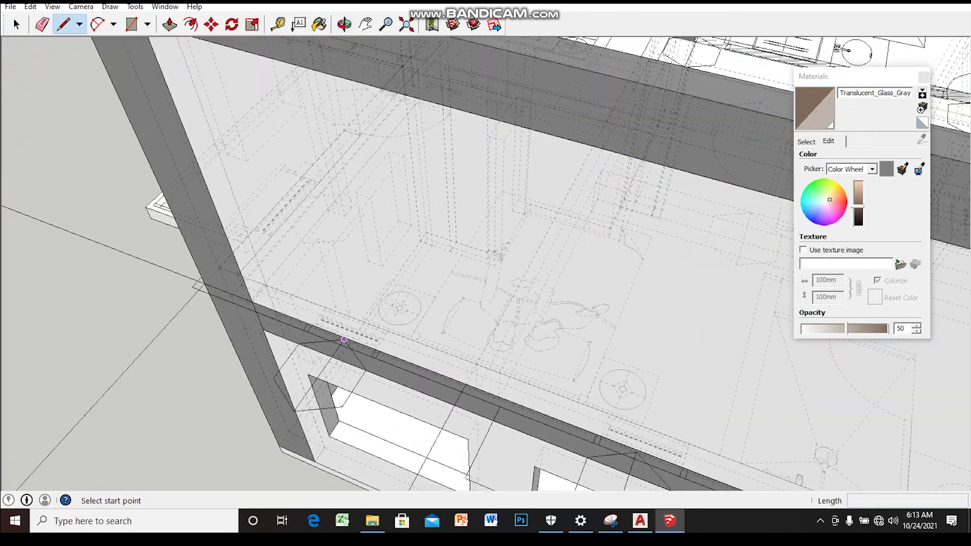
- Draw a tall window outline with 2100mm vertical sides on the new wall's glass face
middle_drag(336, 340, 325, 321)
scroll(352, 328, up, 2)
key(space)
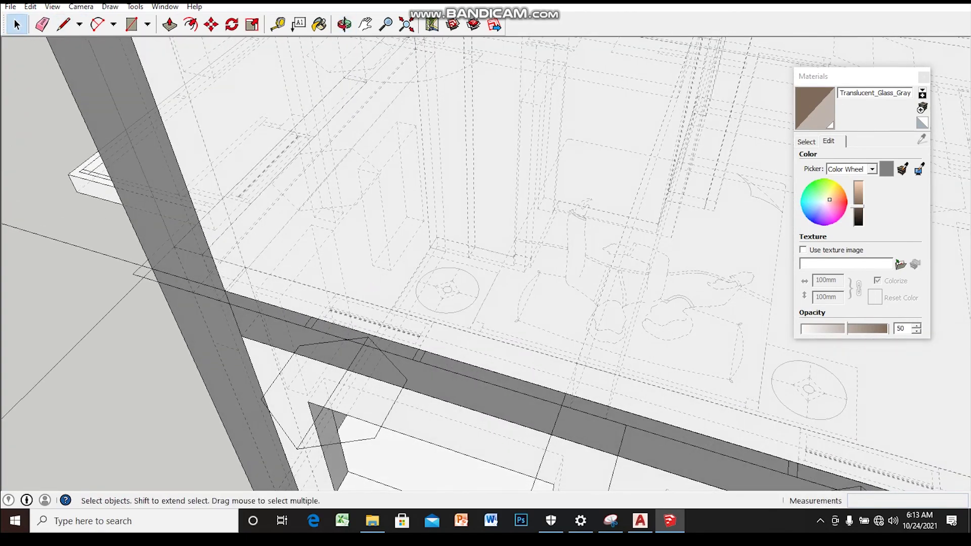
click(353, 303)
scroll(352, 304, up, 2)
middle_drag(354, 278, 336, 293)
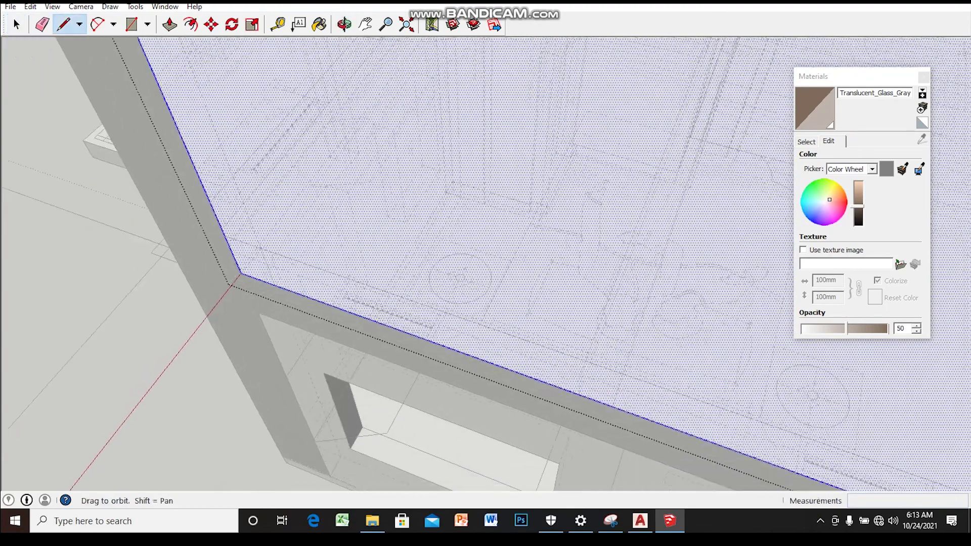
key(l)
scroll(332, 319, up, 1)
scroll(328, 304, up, 1)
click(333, 296)
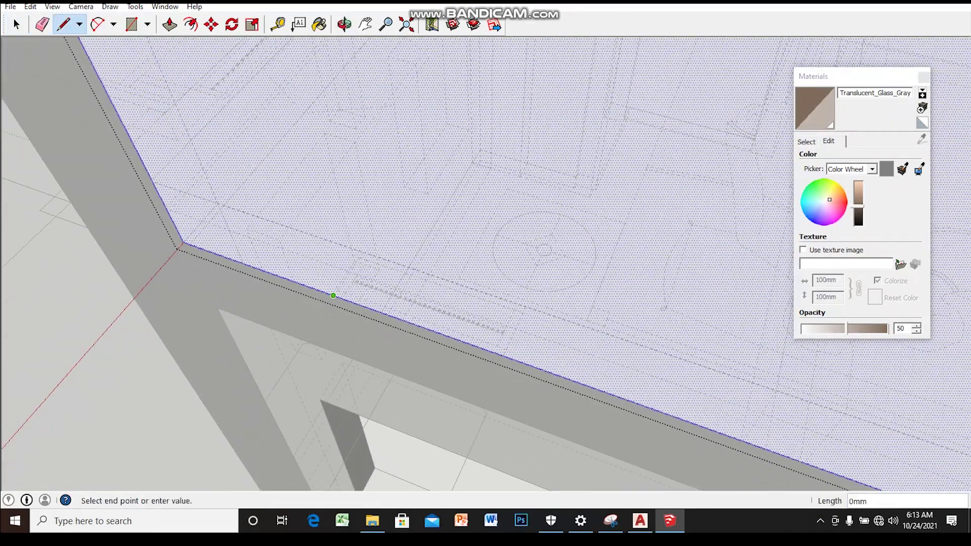
key(Return)
mouse_move(319, 225)
middle_down()
mouse_move(349, 304)
mouse_move(364, 223)
middle_up()
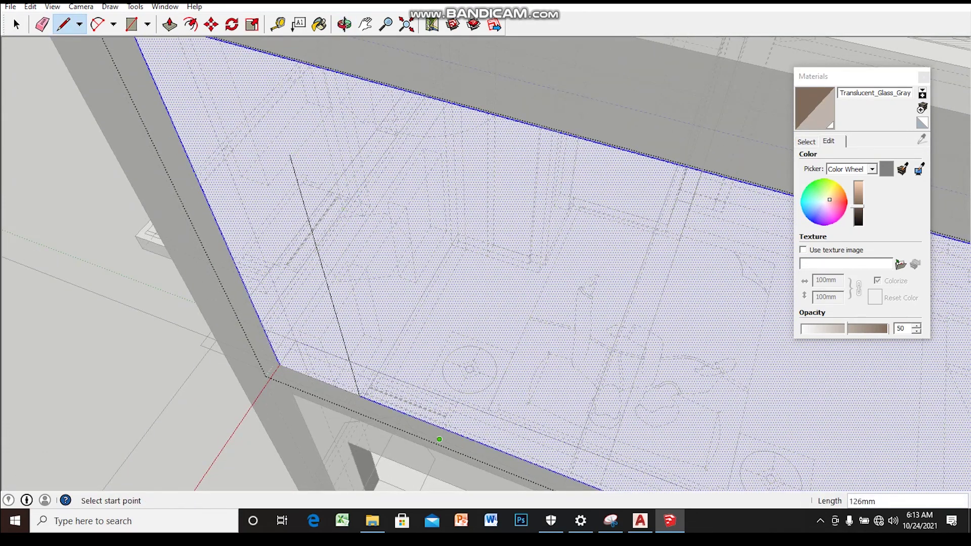
click(444, 429)
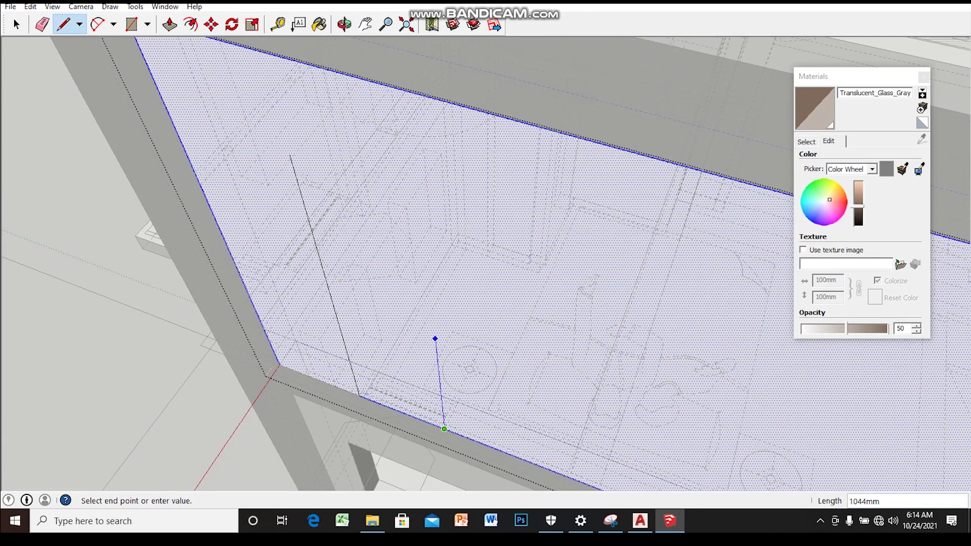
click(294, 155)
key(space)
- Split the window outline with a horizontal line 600mm up
key(l)
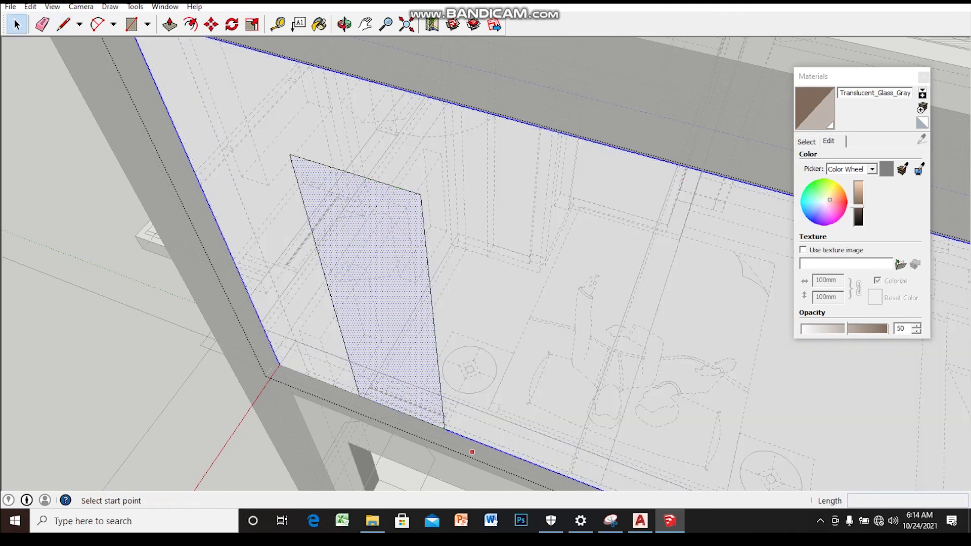
click(444, 429)
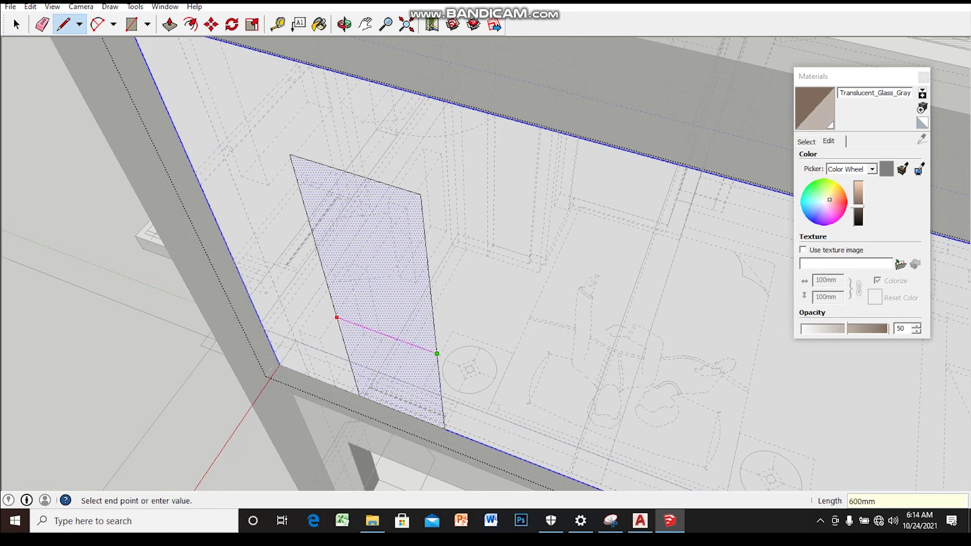
click(437, 354)
key(space)
middle_drag(437, 354, 505, 284)
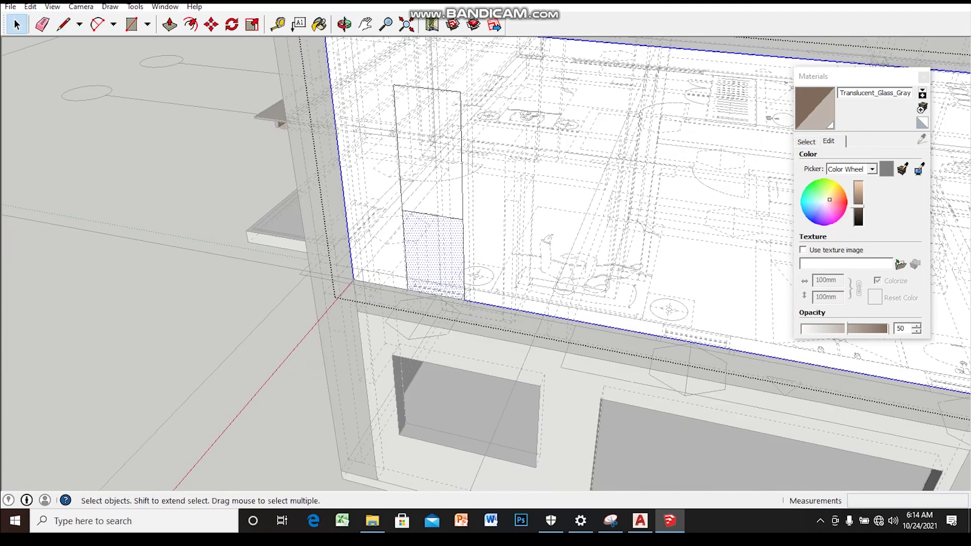
- Select the tall window face and push it right through the upper wall
key(t)
click(463, 219)
key(space)
click(405, 250)
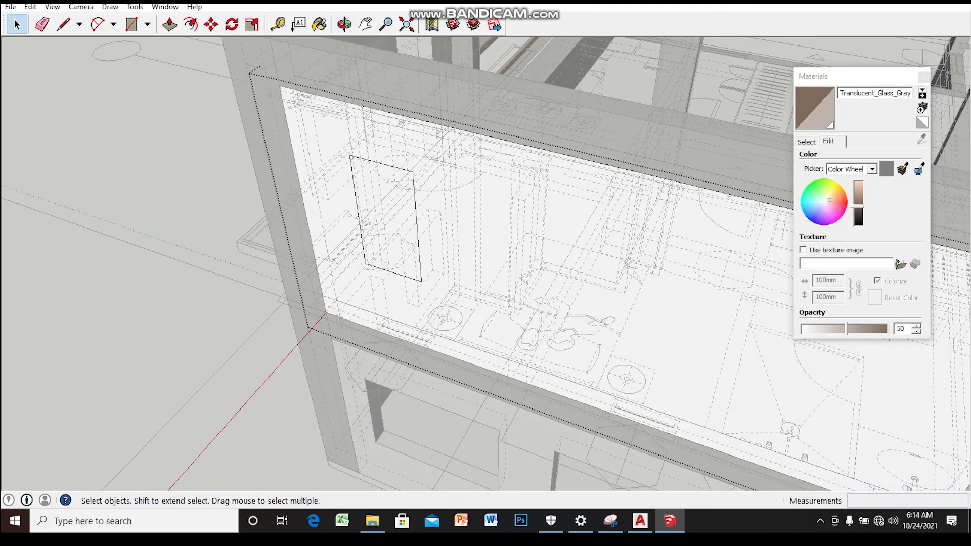
key(p)
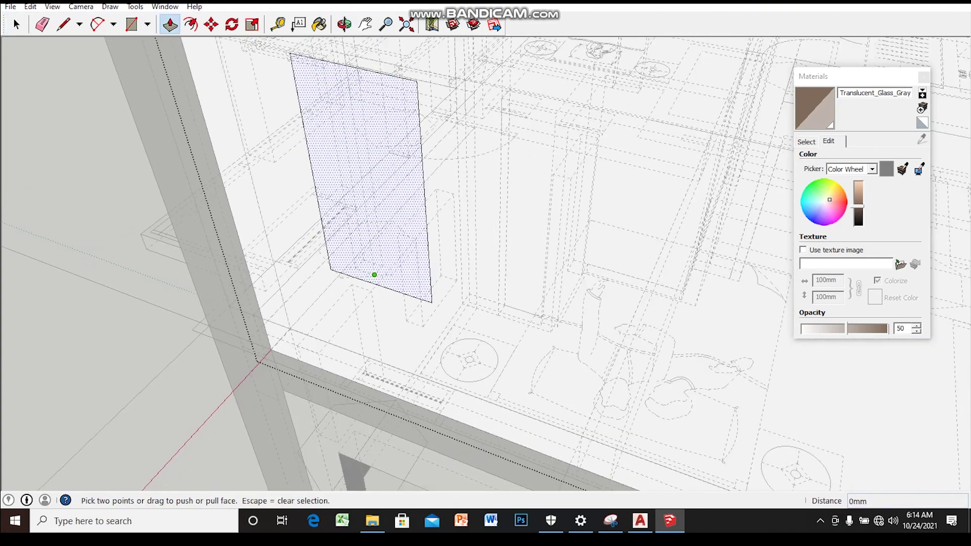
scroll(373, 275, up, 3)
click(364, 260)
scroll(399, 251, down, 3)
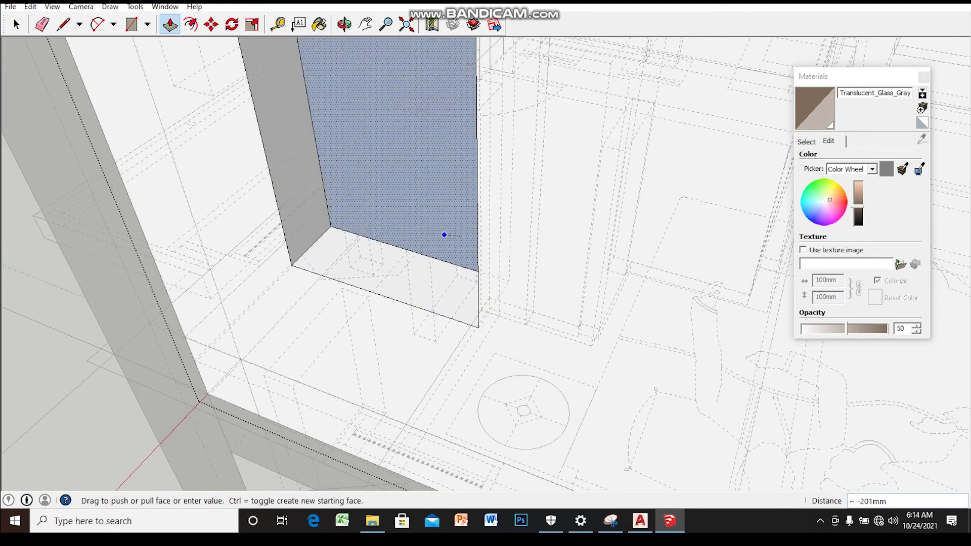
click(445, 235)
- Orbit to inspect the new opening and select the upper wall's glass face
scroll(344, 276, down, 2)
scroll(344, 276, down, 2)
scroll(344, 276, down, 2)
scroll(344, 276, down, 2)
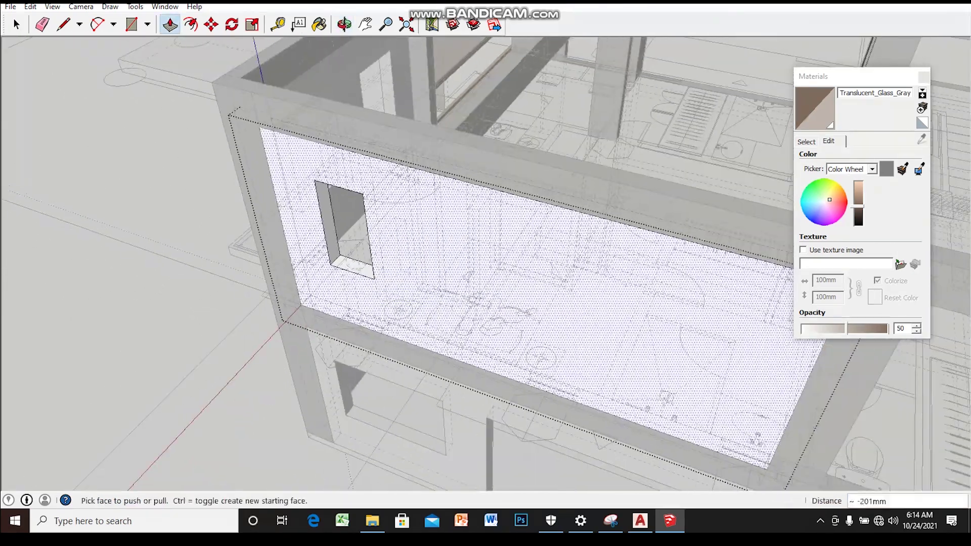
scroll(384, 253, down, 2)
middle_drag(385, 253, 354, 243)
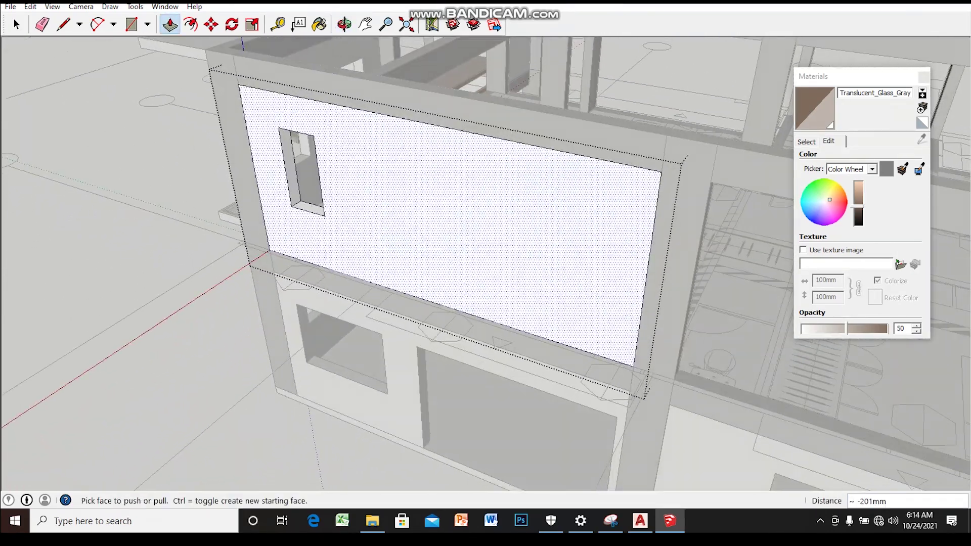
middle_drag(455, 228, 486, 238)
key(space)
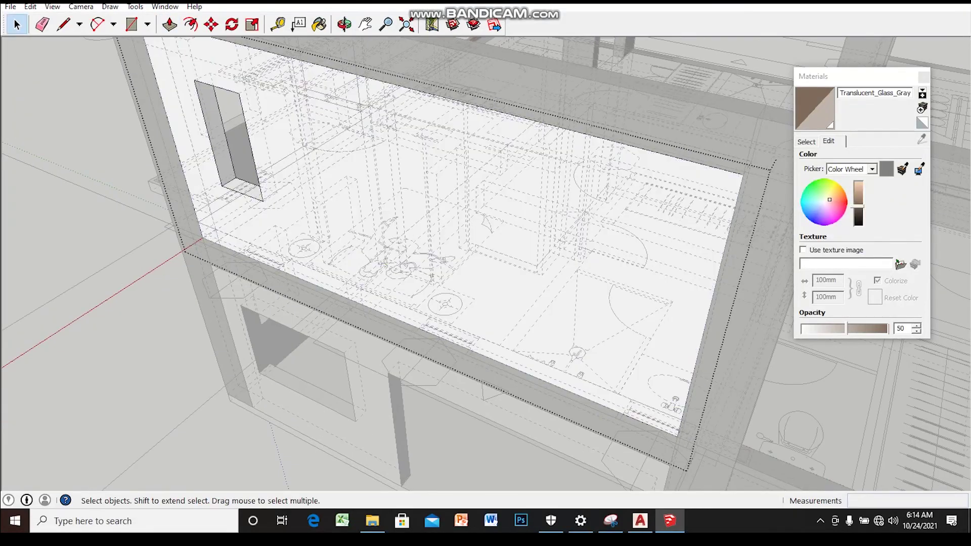
click(455, 304)
key(l)
scroll(487, 340, up, 2)
scroll(476, 351, up, 2)
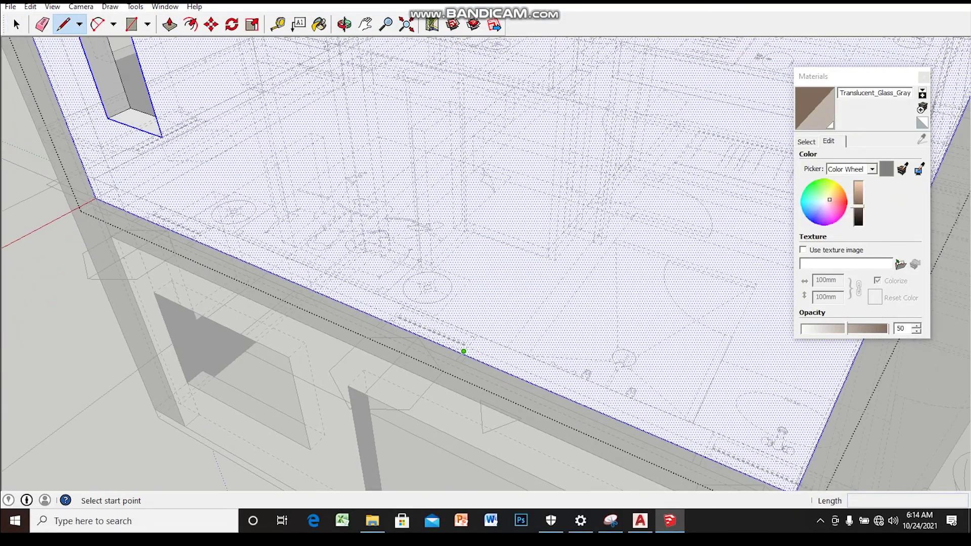
- Draw the second window's vertical sides and 600mm top edge beside the first opening
scroll(464, 351, up, 3)
click(462, 349)
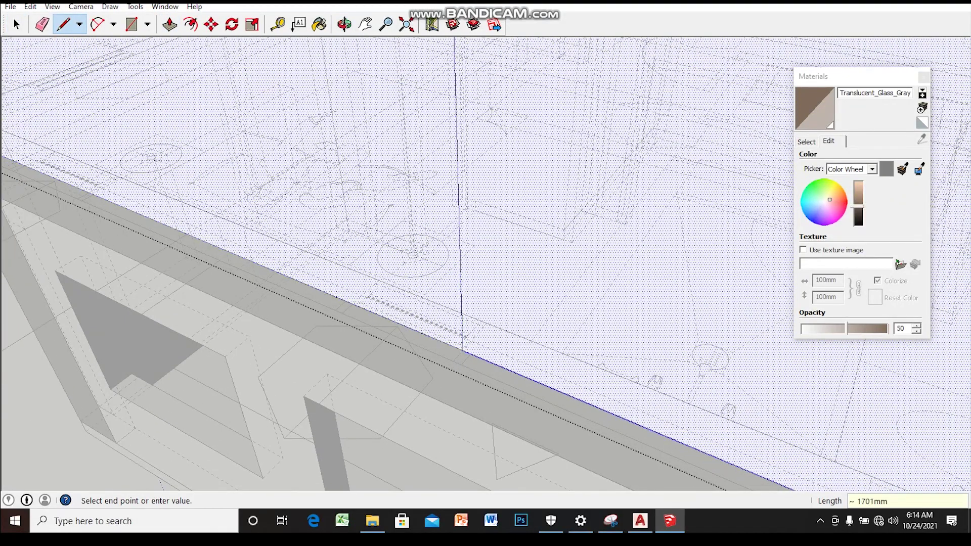
key(Escape)
click(352, 304)
scroll(346, 281, up, 1)
mouse_move(373, 261)
middle_down()
mouse_move(413, 210)
mouse_move(440, 223)
middle_up()
click(437, 156)
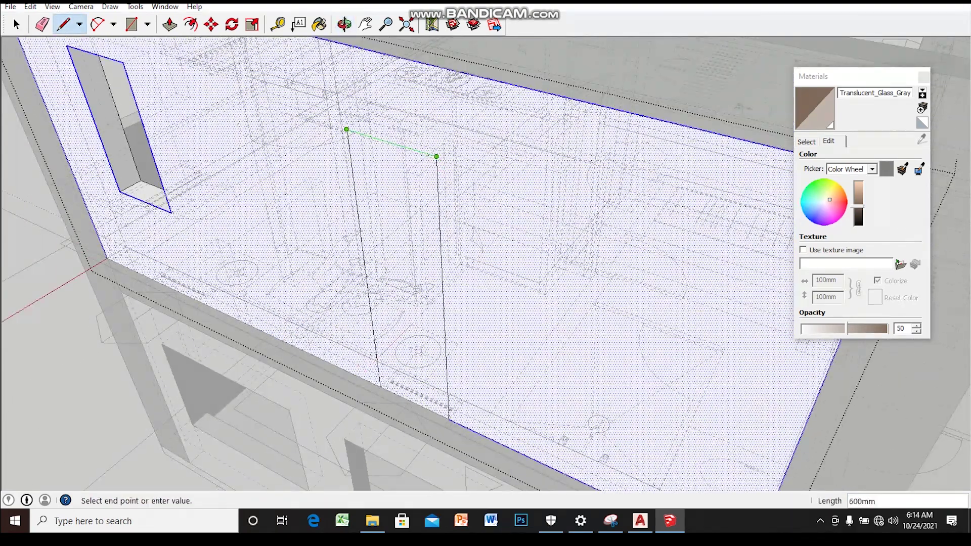
key(space)
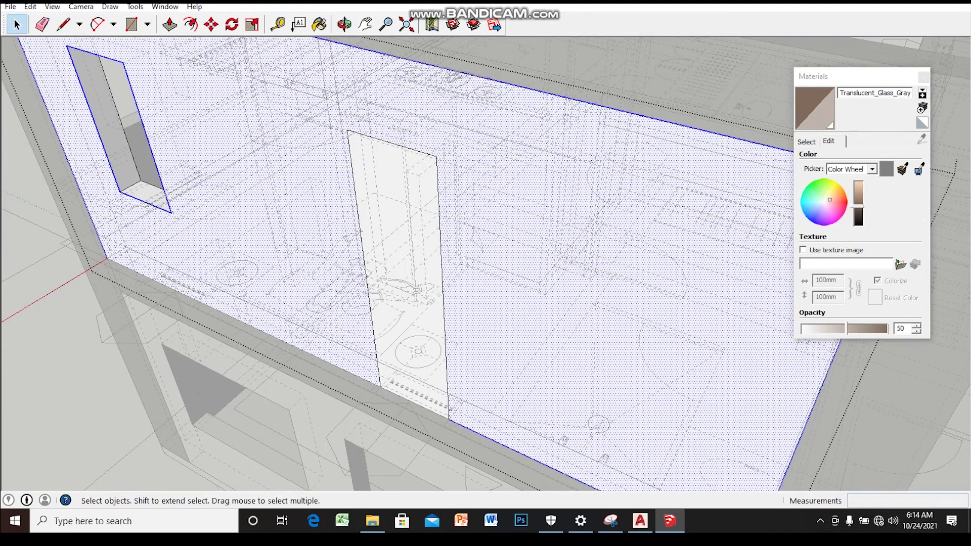
- Add the 600mm cross line splitting the second window outline
key(l)
click(448, 419)
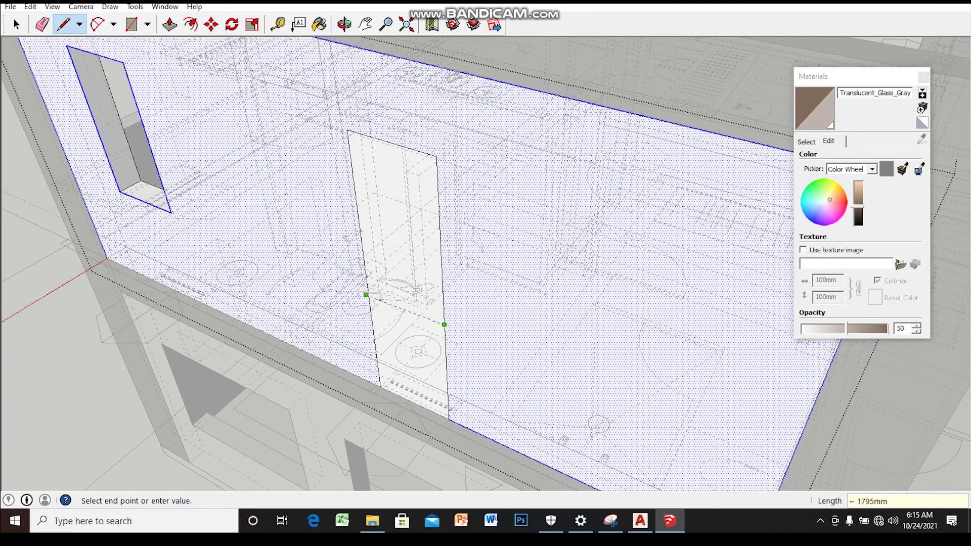
middle_drag(444, 325, 453, 261)
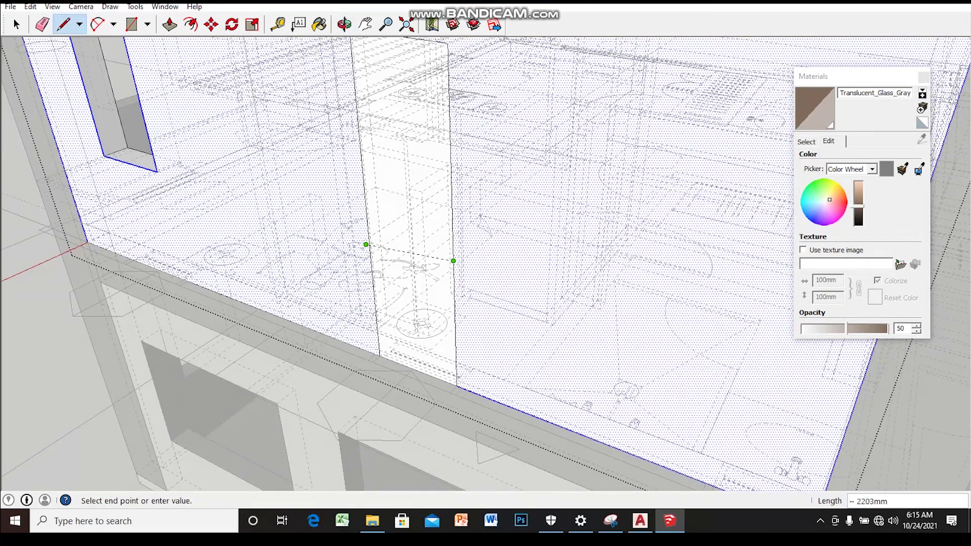
scroll(454, 261, up, 1)
scroll(473, 269, up, 1)
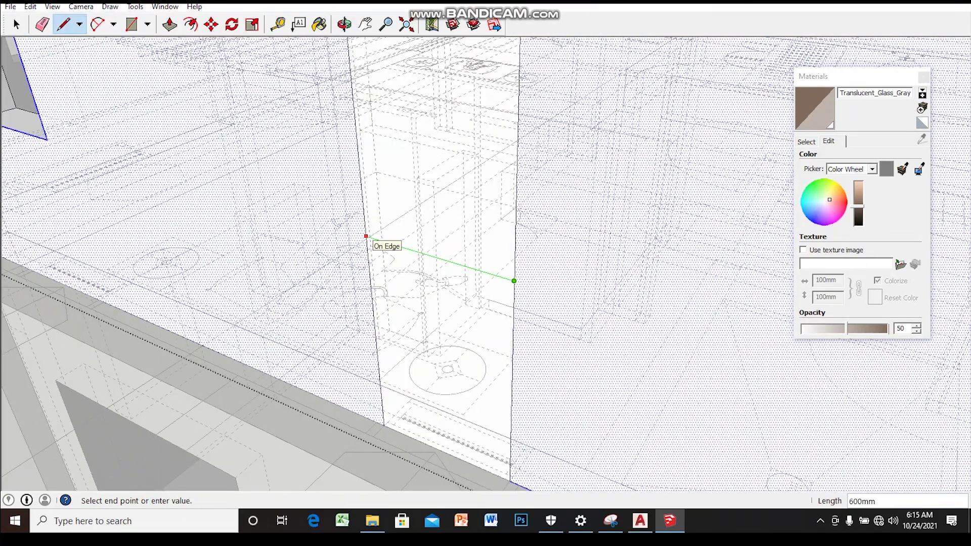
key(space)
click(375, 329)
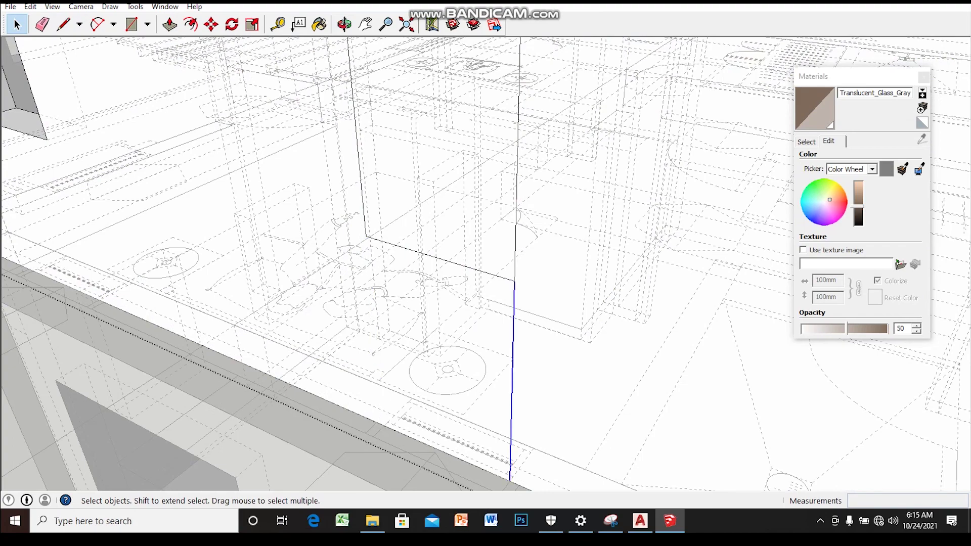
middle_drag(435, 263, 455, 268)
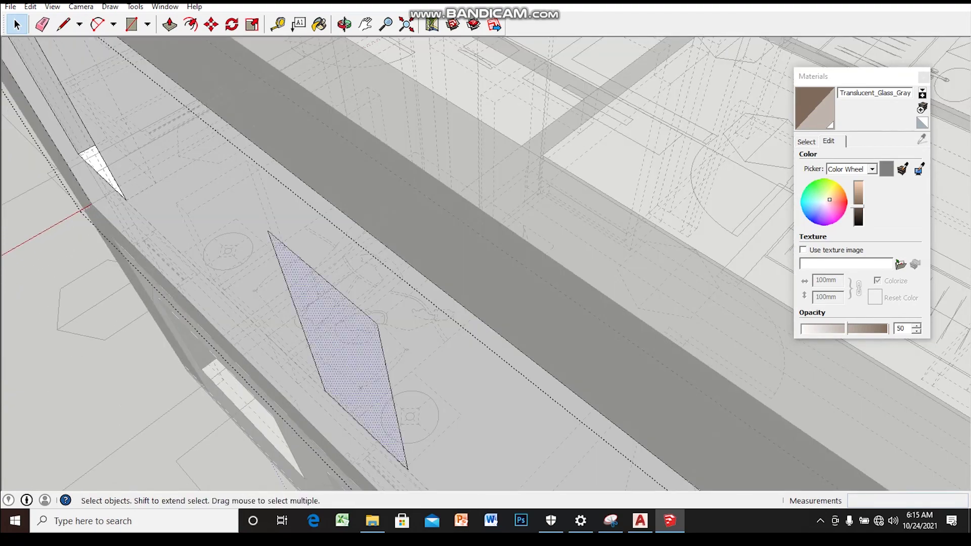
- Push the second window face 201 mm through the upper wall
middle_drag(335, 369, 364, 336)
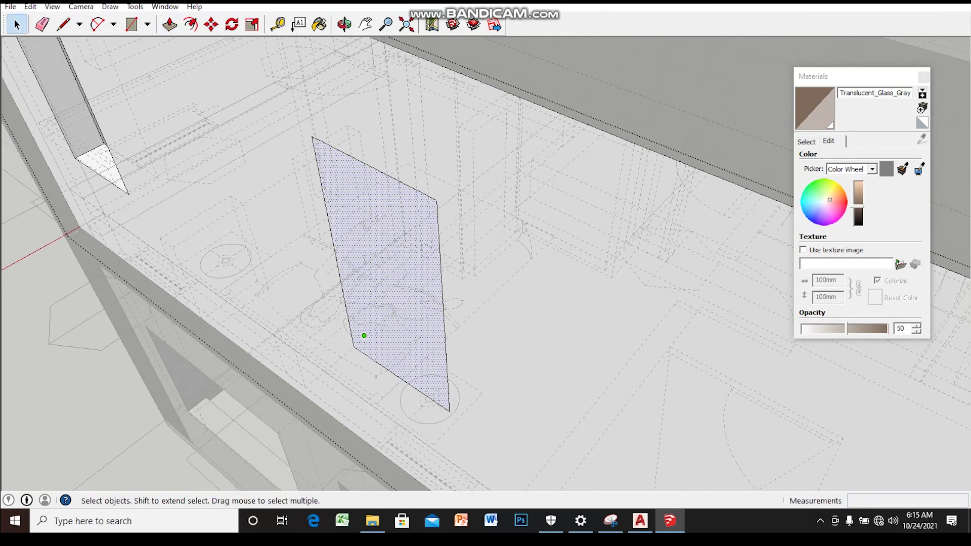
click(395, 340)
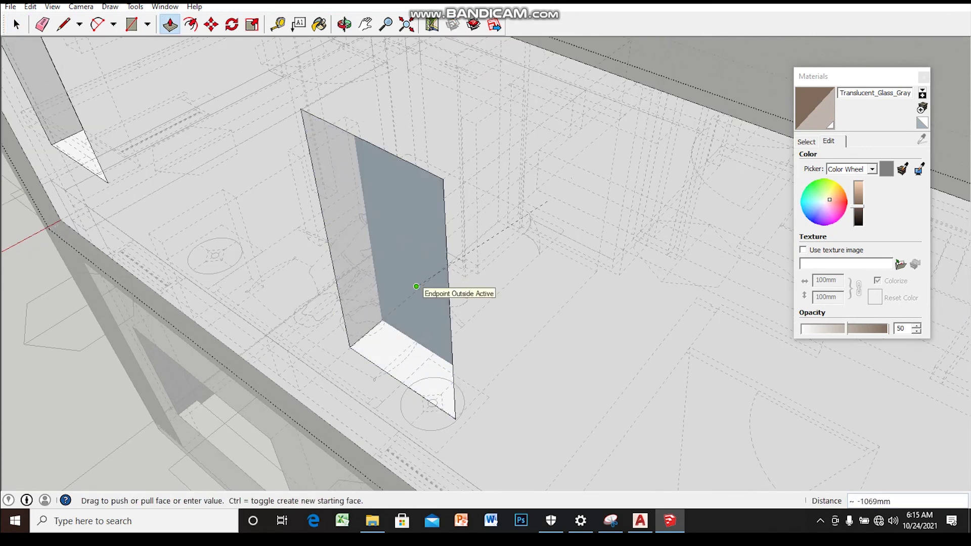
scroll(405, 243, up, 3)
click(405, 243)
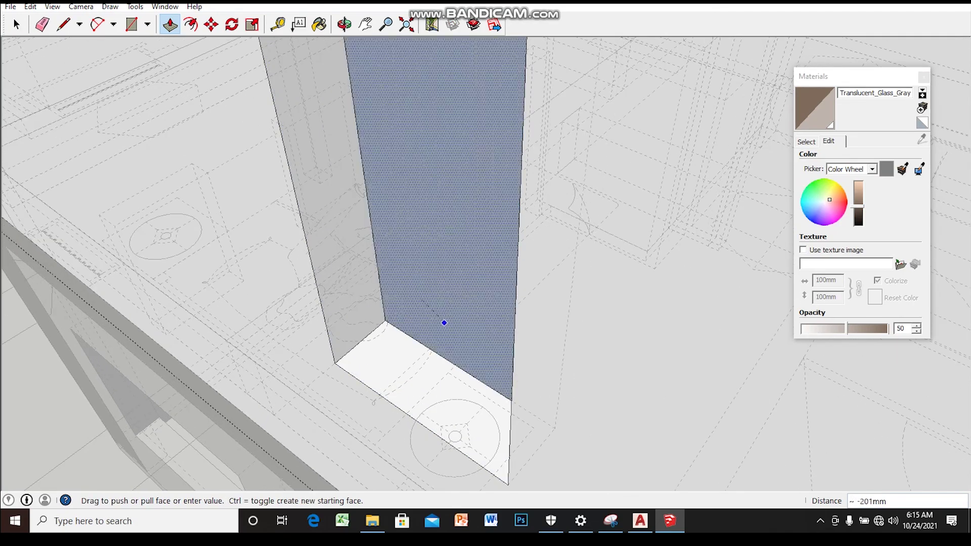
click(443, 316)
- Orbit out to view the house from above with both window openings
scroll(419, 283, down, 2)
scroll(420, 283, down, 3)
scroll(420, 283, down, 3)
mouse_move(455, 304)
middle_down()
mouse_move(420, 192)
mouse_move(354, 192)
middle_up()
click(16, 25)
mouse_move(456, 253)
middle_down()
mouse_move(410, 354)
mouse_move(423, 263)
mouse_move(425, 293)
mouse_move(456, 304)
mouse_move(445, 329)
middle_up()
- Draw a 625 × 3660 mm rectangle above the ground-floor front windows
scroll(456, 278, up, 3)
scroll(455, 278, up, 3)
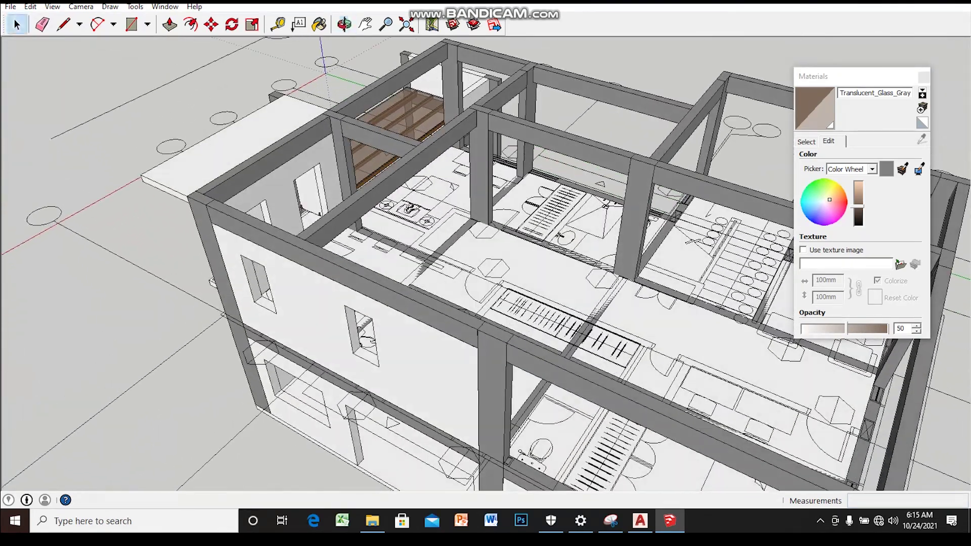
middle_drag(456, 279, 455, 243)
scroll(455, 278, down, 3)
mouse_move(455, 278)
middle_down()
mouse_move(455, 253)
mouse_move(412, 274)
middle_up()
scroll(455, 278, up, 5)
scroll(418, 288, up, 2)
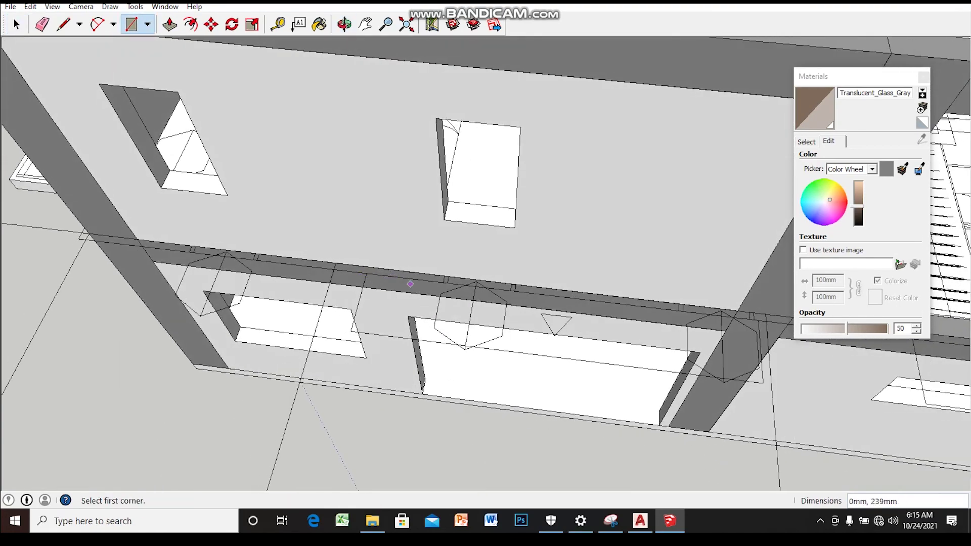
middle_drag(720, 311, 639, 279)
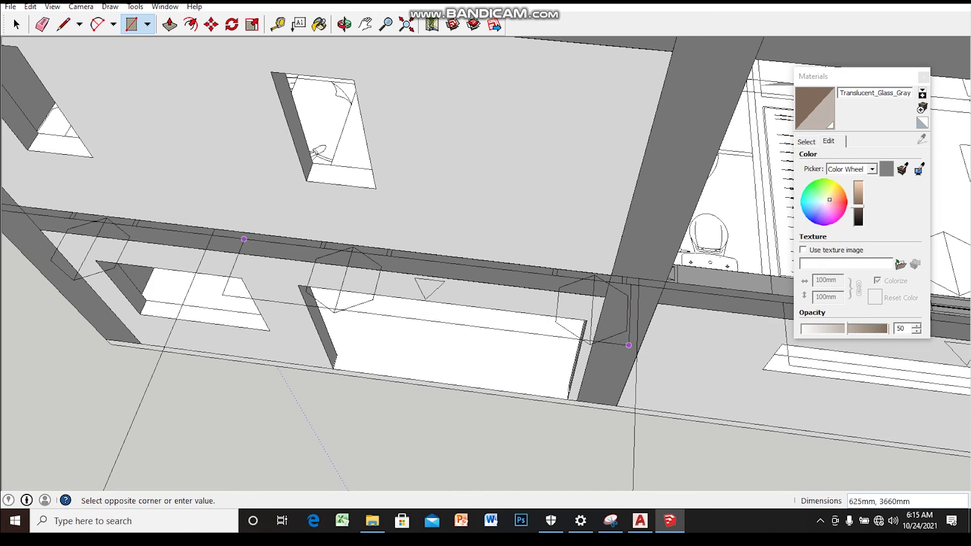
click(629, 345)
- Make the rectangle a group and give it 120 mm thickness inside the group
key(space)
right_click(272, 260)
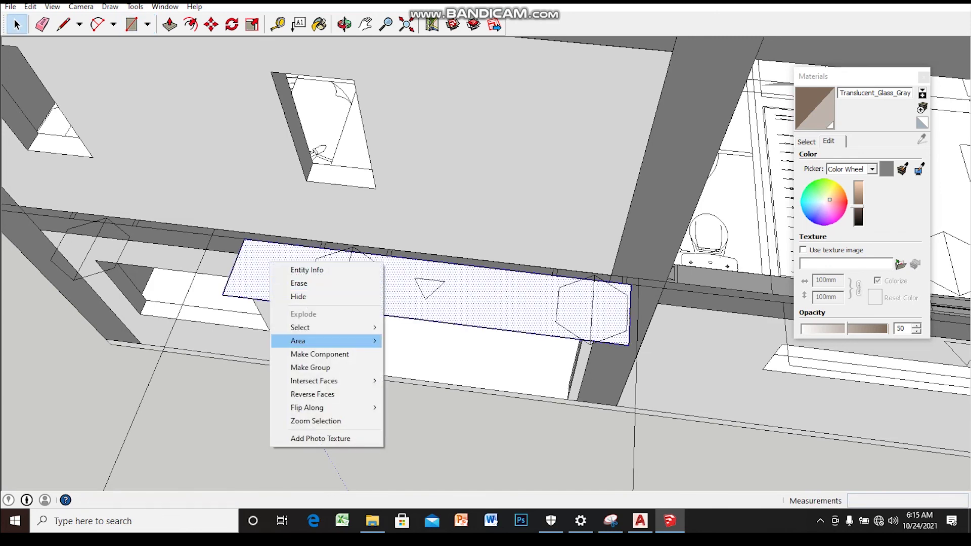
click(311, 368)
key(Return)
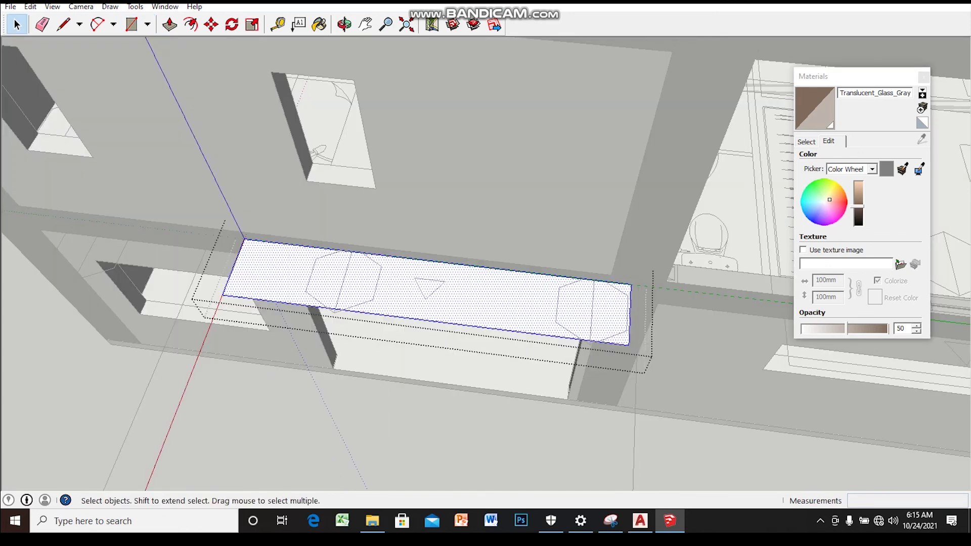
key(Return)
- Orbit and zoom around the new canopy slab to inspect it
middle_drag(273, 288, 598, 234)
scroll(648, 221, up, 5)
mouse_move(695, 201)
middle_down()
mouse_move(529, 284)
mouse_move(525, 262)
mouse_move(486, 263)
mouse_move(506, 277)
mouse_move(354, 283)
mouse_move(354, 253)
mouse_move(384, 238)
mouse_move(455, 243)
mouse_move(344, 273)
mouse_move(364, 263)
mouse_move(313, 260)
mouse_move(385, 304)
middle_up()
scroll(529, 283, up, 3)
scroll(354, 283, down, 3)
key(space)
scroll(354, 253, down, 5)
- Orbit to low side and near-frontal views of the whole house
key(space)
scroll(455, 253, up, 3)
scroll(456, 253, up, 5)
mouse_move(455, 253)
middle_down()
mouse_move(425, 203)
mouse_move(354, 207)
mouse_move(303, 197)
middle_up()
scroll(486, 243, down, 3)
middle_drag(486, 243, 253, 222)
scroll(486, 243, up, 2)
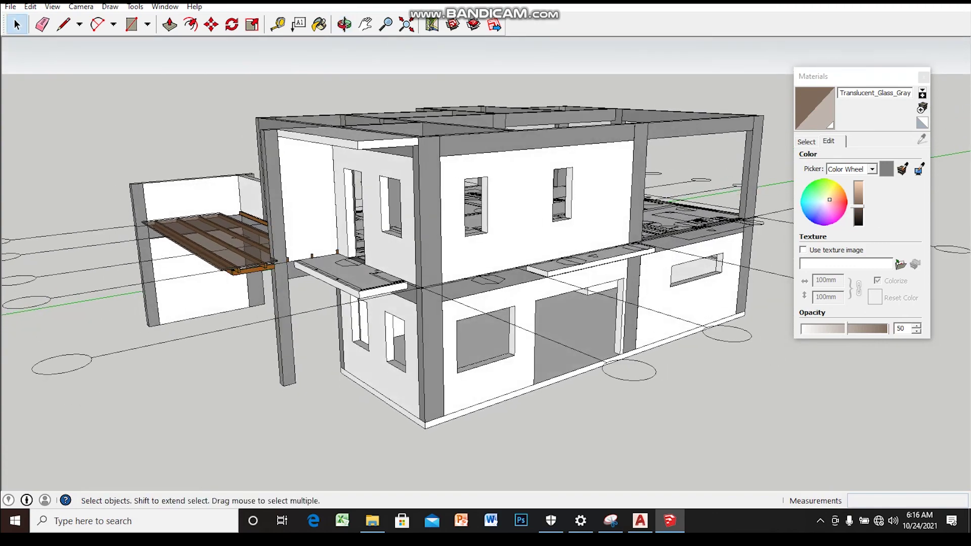
- Show the Translucent material swatches and zoom in close on the balcony slab
click(806, 141)
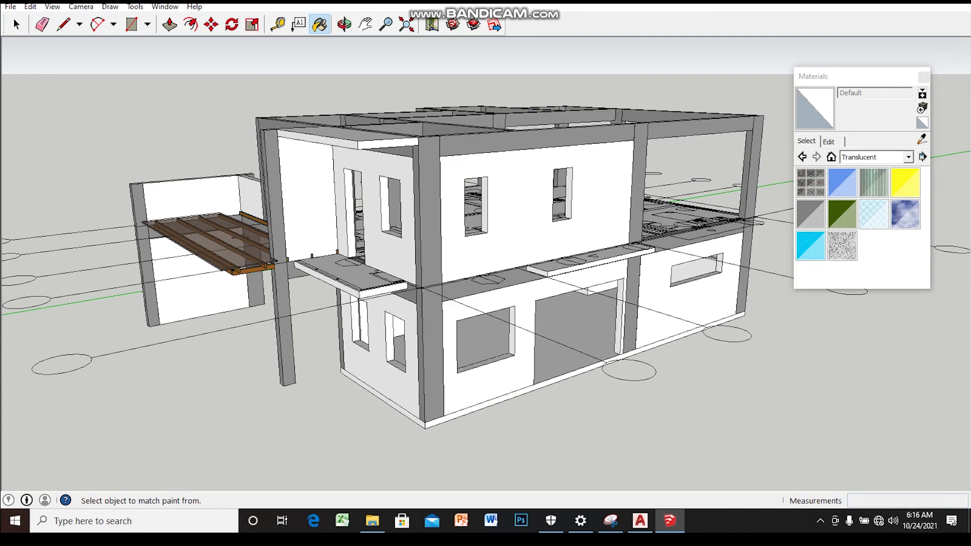
middle_drag(455, 253, 485, 213)
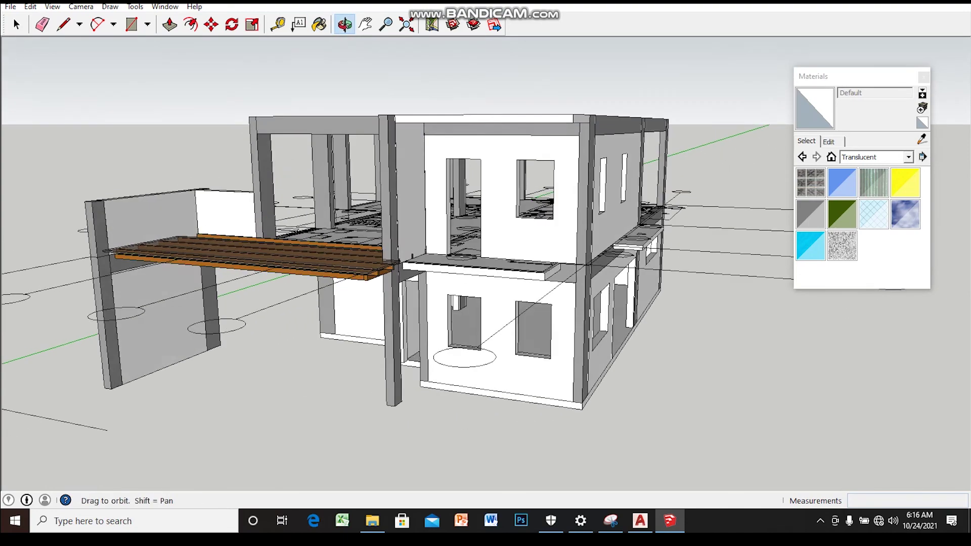
scroll(455, 253, up, 3)
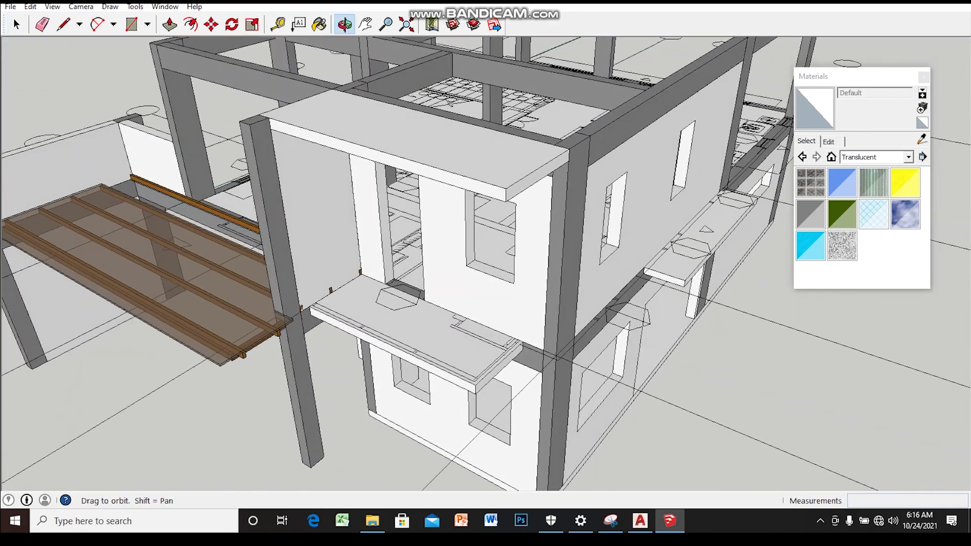
scroll(456, 253, up, 5)
middle_drag(455, 253, 471, 248)
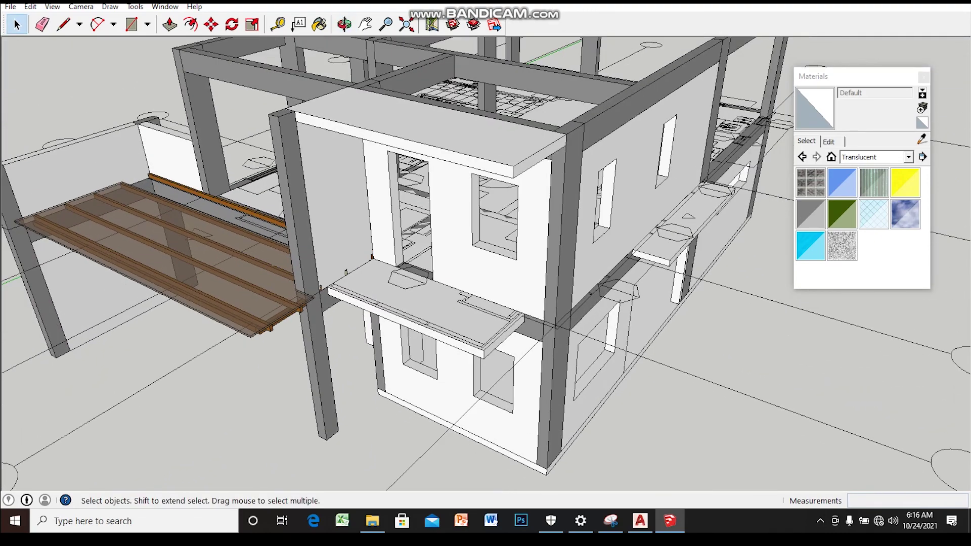
scroll(500, 344, up, 3)
scroll(500, 344, up, 2)
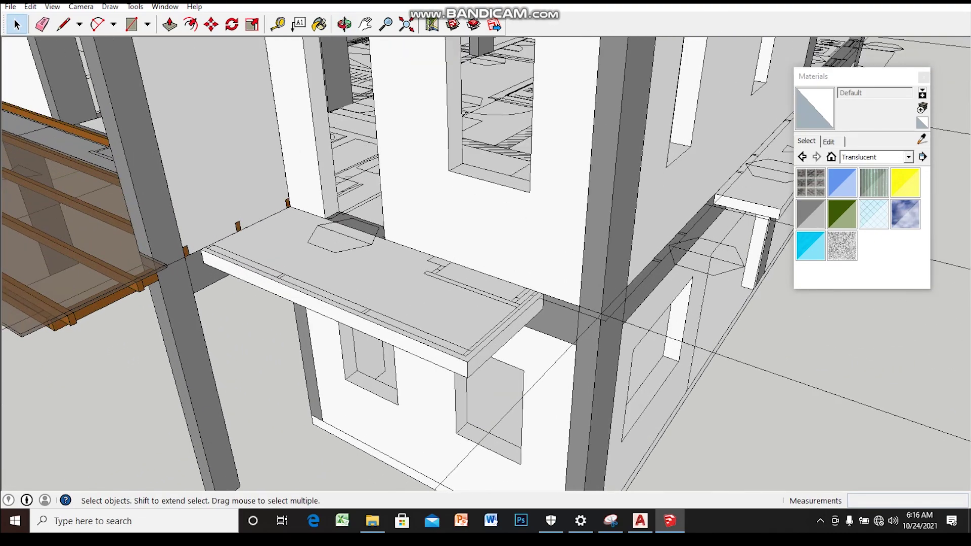
scroll(212, 248, up, 2)
scroll(212, 248, up, 2)
scroll(212, 248, up, 1)
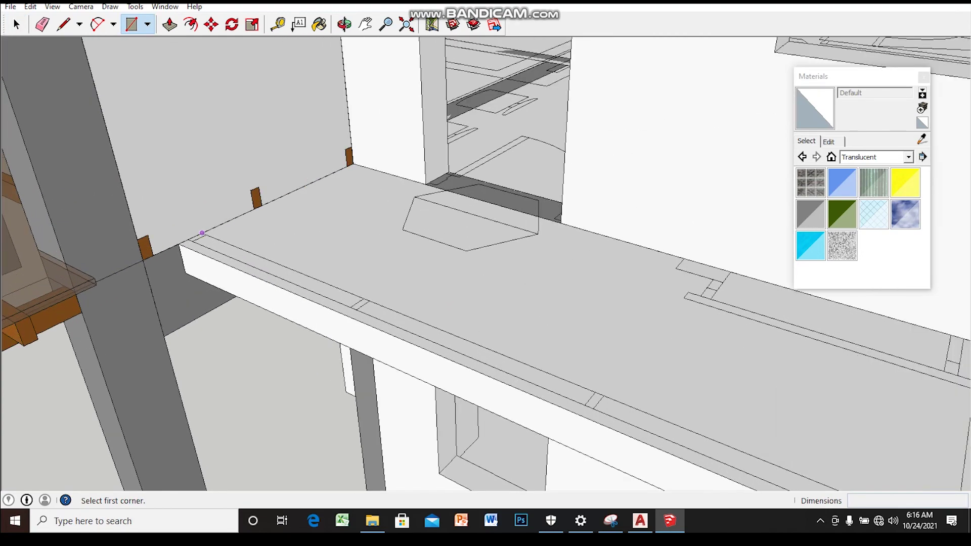
- Draw a thin strip at the slab's far end and make it a group
middle_drag(486, 263, 536, 284)
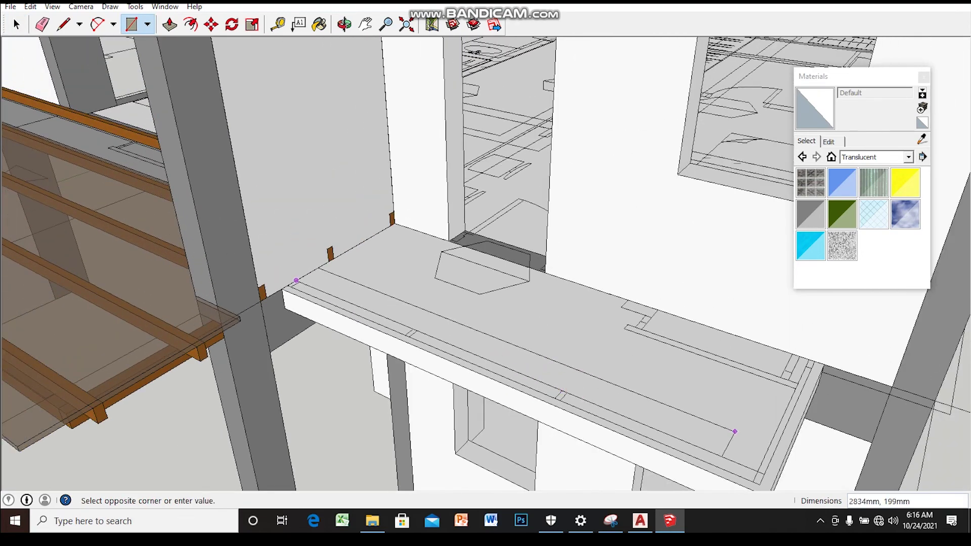
middle_drag(734, 432, 766, 391)
click(767, 354)
scroll(771, 347, up, 1)
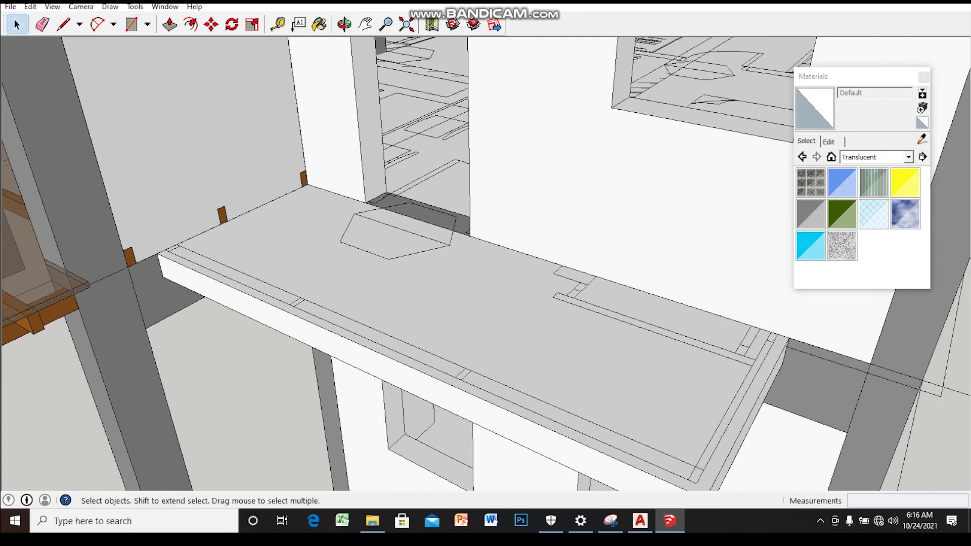
right_click(732, 408)
click(773, 329)
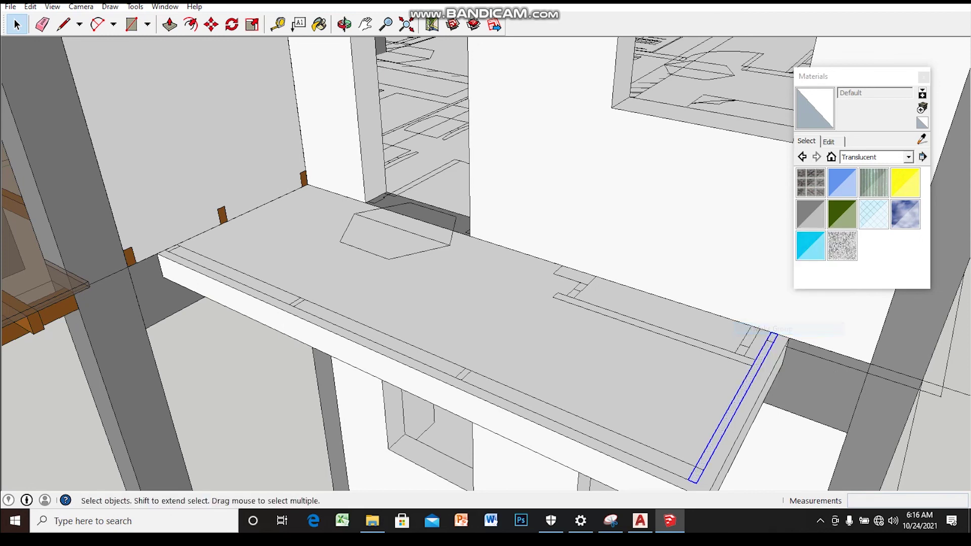
- Raise the grouped strip into a tall upright panel
key(Return)
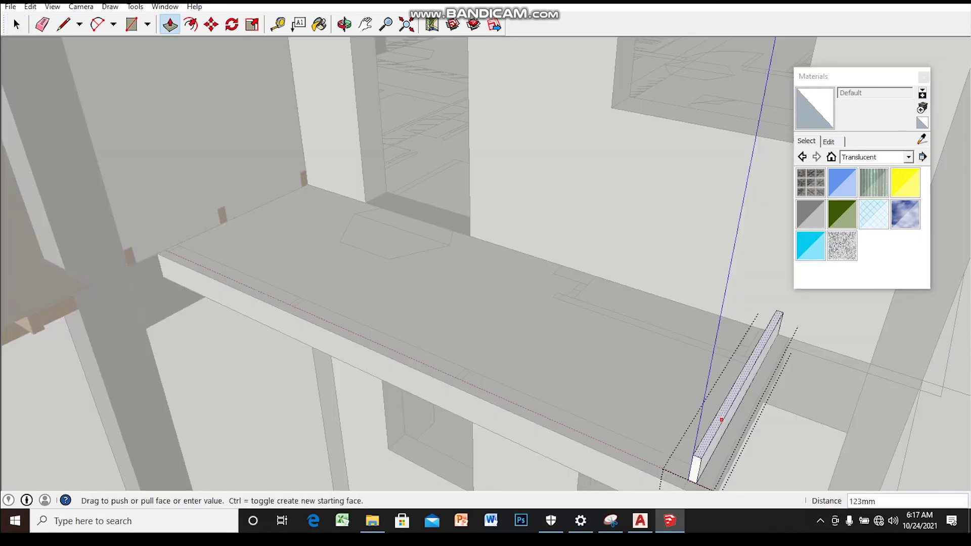
text(900)
key(Return)
mouse_move(716, 418)
middle_down()
mouse_move(557, 354)
mouse_move(514, 375)
mouse_move(607, 370)
middle_up()
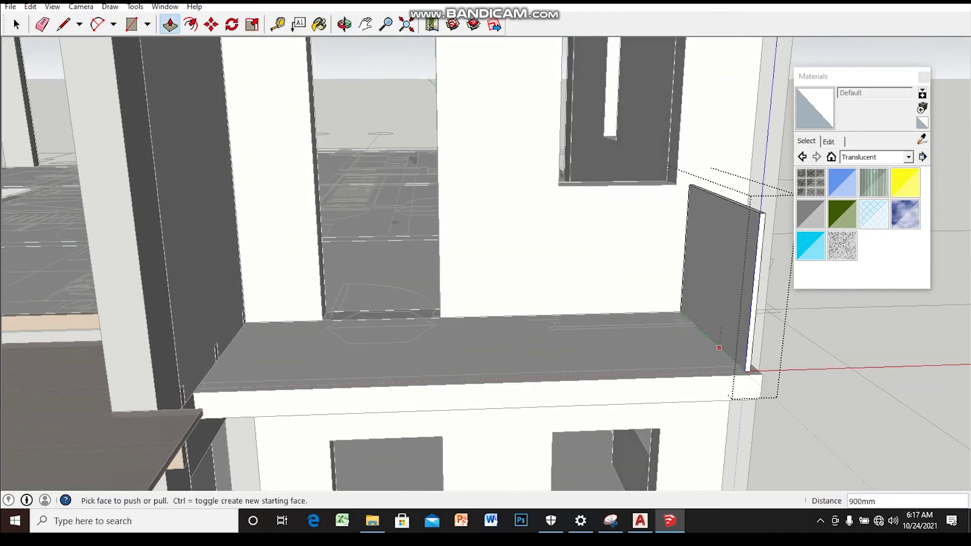
scroll(620, 230, up, 2)
scroll(620, 230, up, 2)
key(space)
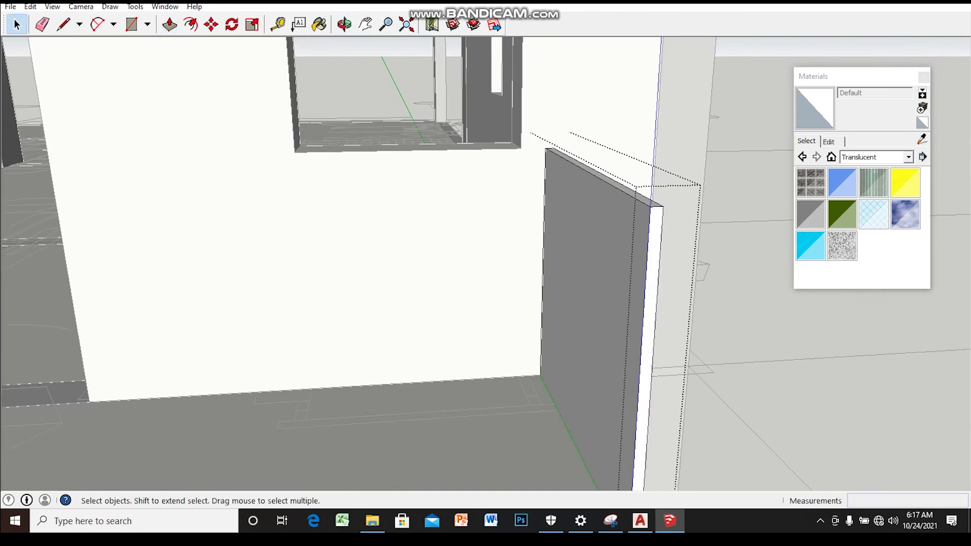
- Push the panel's thin face out 94 mm
key(m)
scroll(657, 208, up, 1)
scroll(656, 208, up, 1)
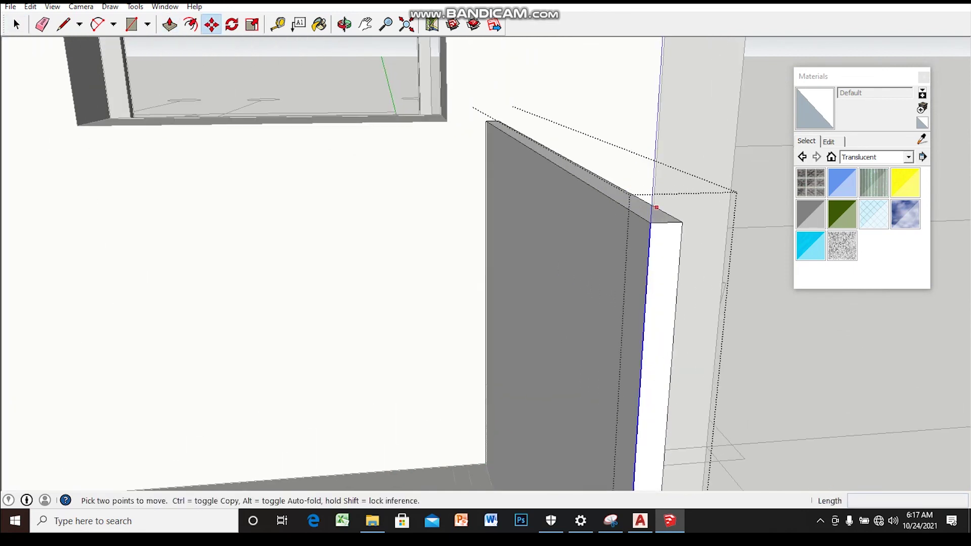
middle_drag(647, 223, 625, 220)
scroll(625, 220, up, 1)
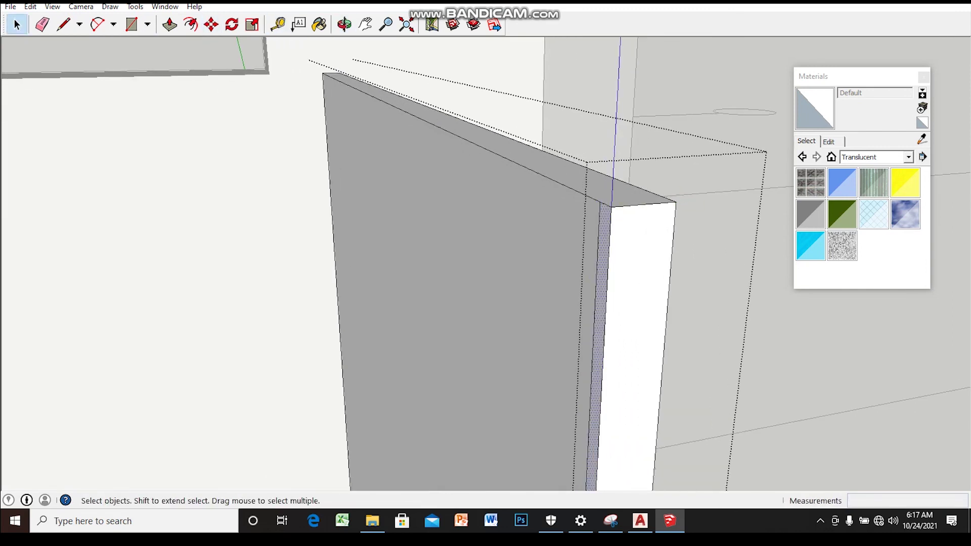
drag(603, 223, 405, 226)
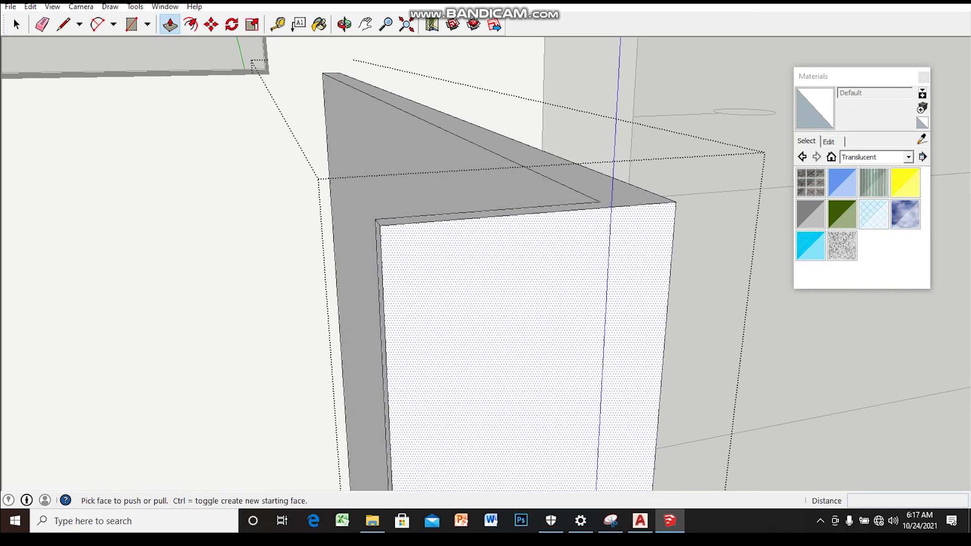
middle_drag(405, 225, 395, 263)
click(655, 206)
- Stretch the panel face out to 1277 mm
middle_drag(655, 206, 658, 212)
scroll(658, 253, down, 2)
scroll(657, 253, down, 3)
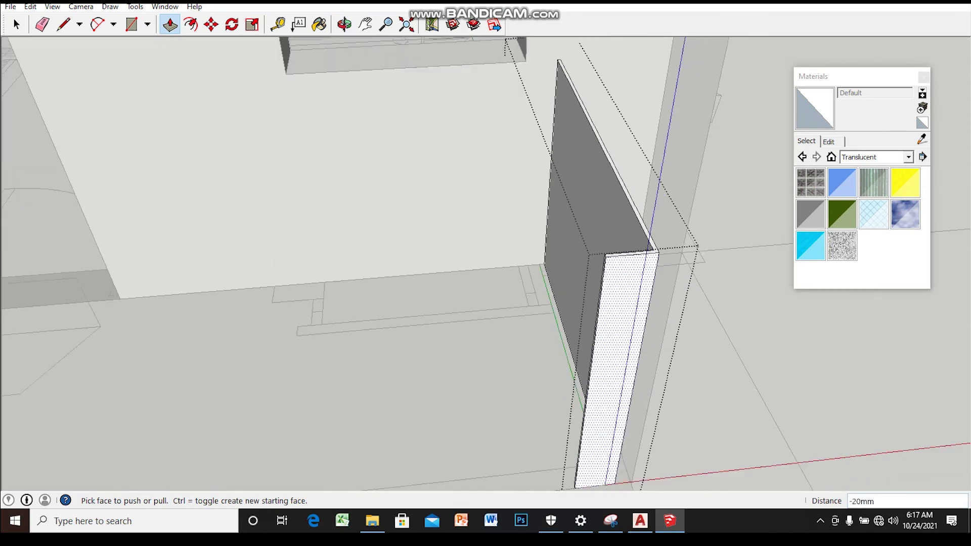
scroll(657, 253, down, 2)
middle_drag(658, 253, 674, 260)
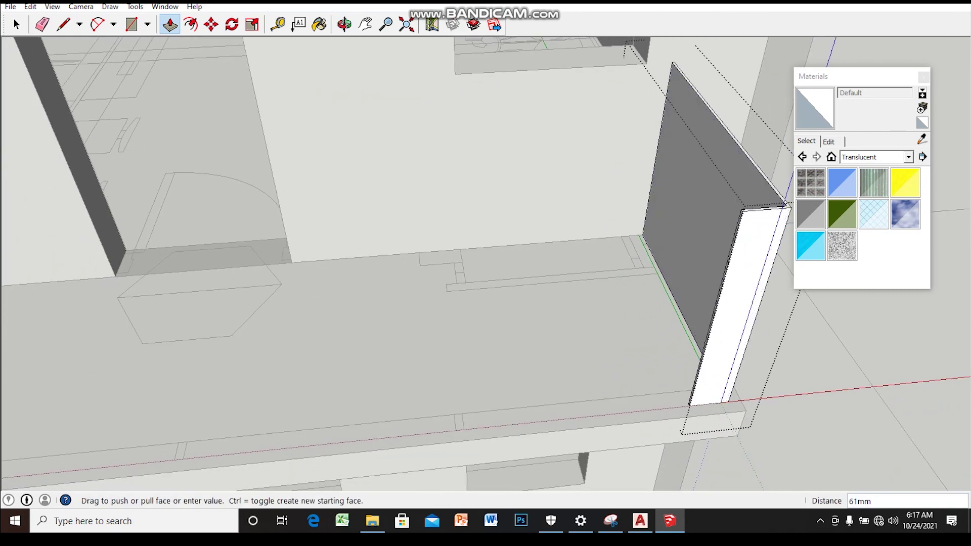
click(323, 314)
middle_drag(323, 314, 354, 289)
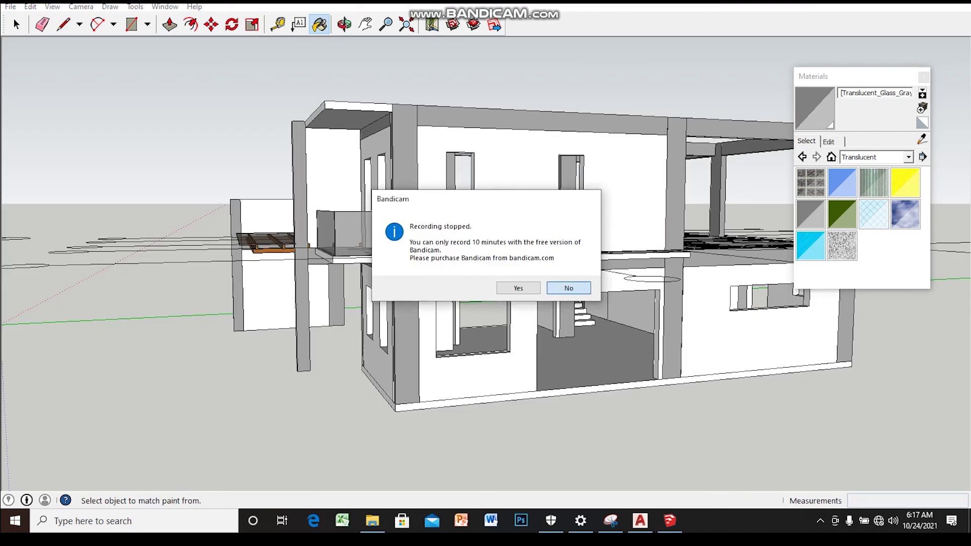
- Edit Translucent_Glass_Gray and tint the balcony glass pale tan
middle_drag(486, 273, 283, 273)
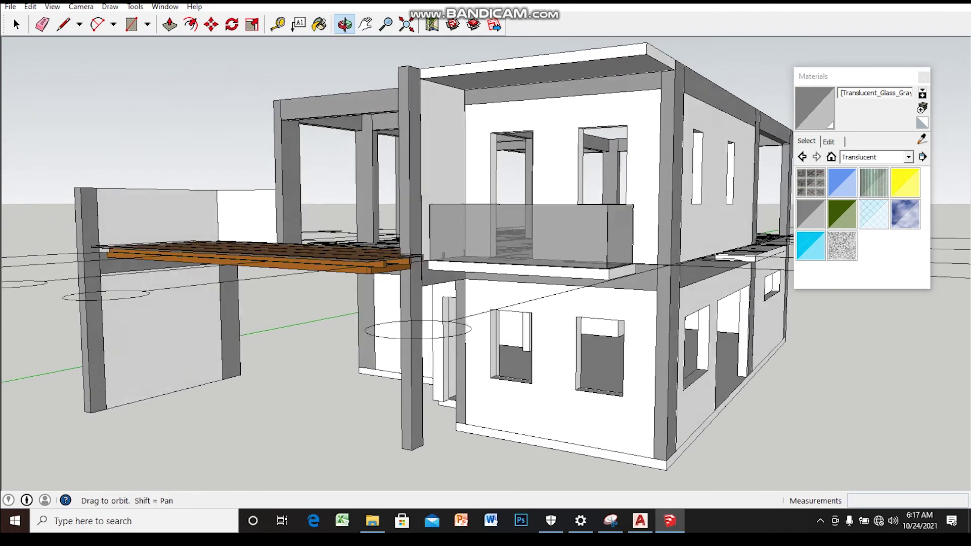
scroll(471, 246, up, 4)
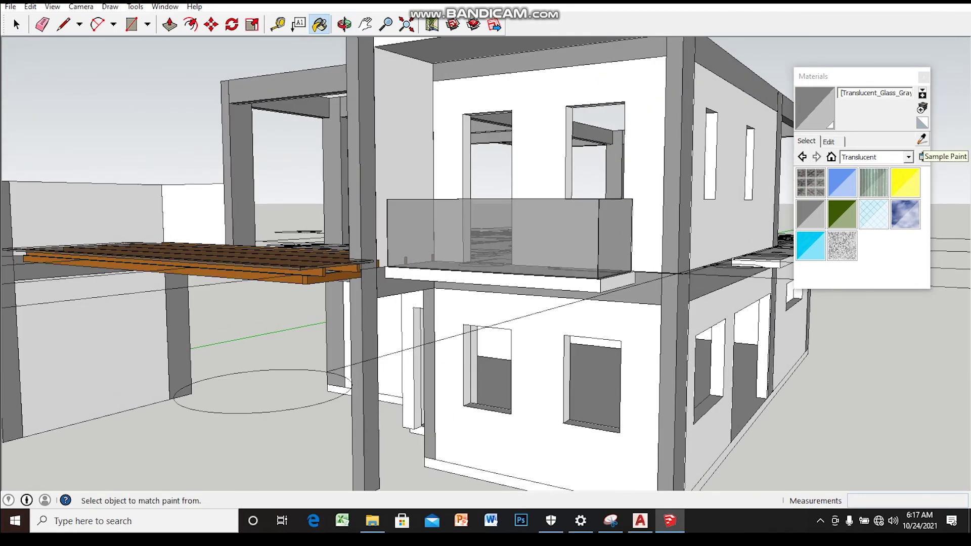
click(829, 142)
click(830, 195)
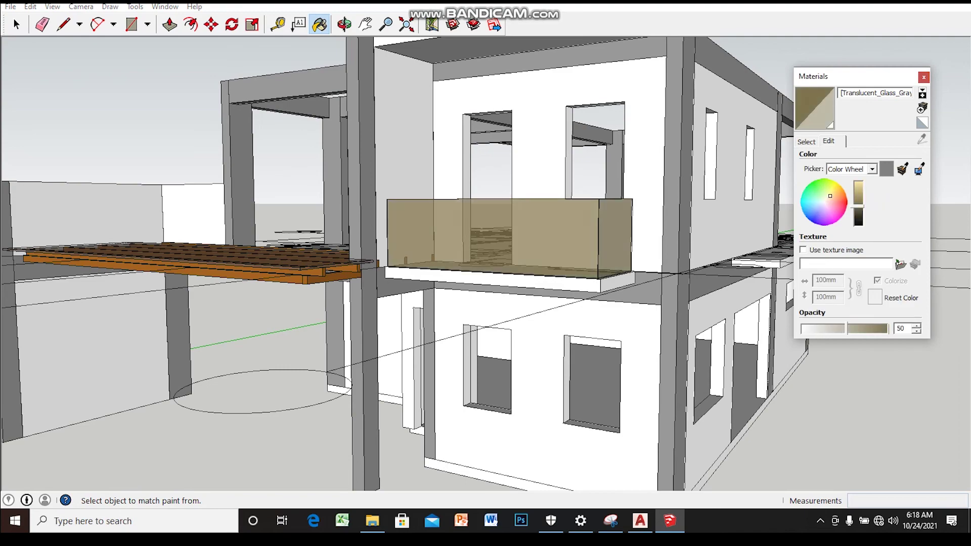
- Orbit around the house to the tan glass balcony
middle_drag(486, 274, 404, 273)
scroll(485, 273, down, 3)
scroll(486, 274, down, 2)
key(space)
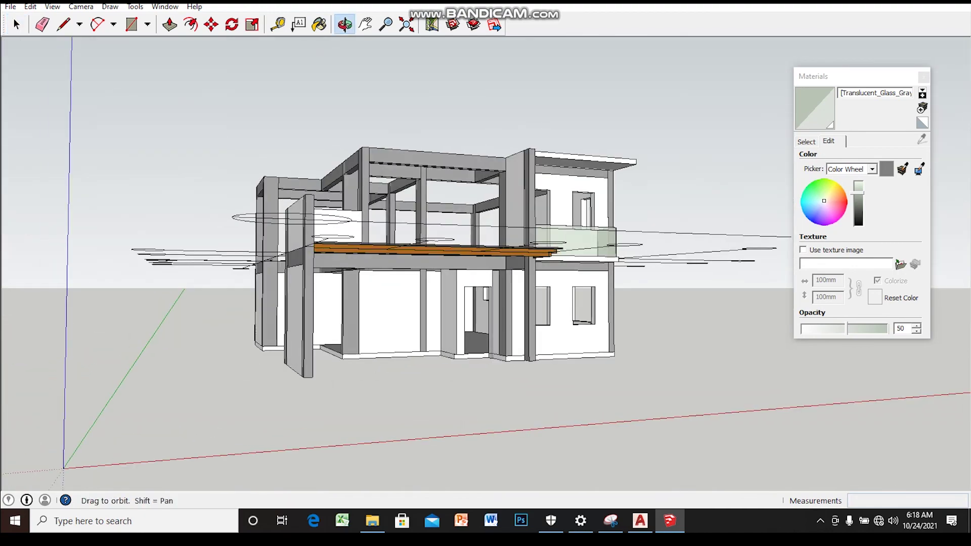
middle_drag(486, 273, 385, 274)
key(space)
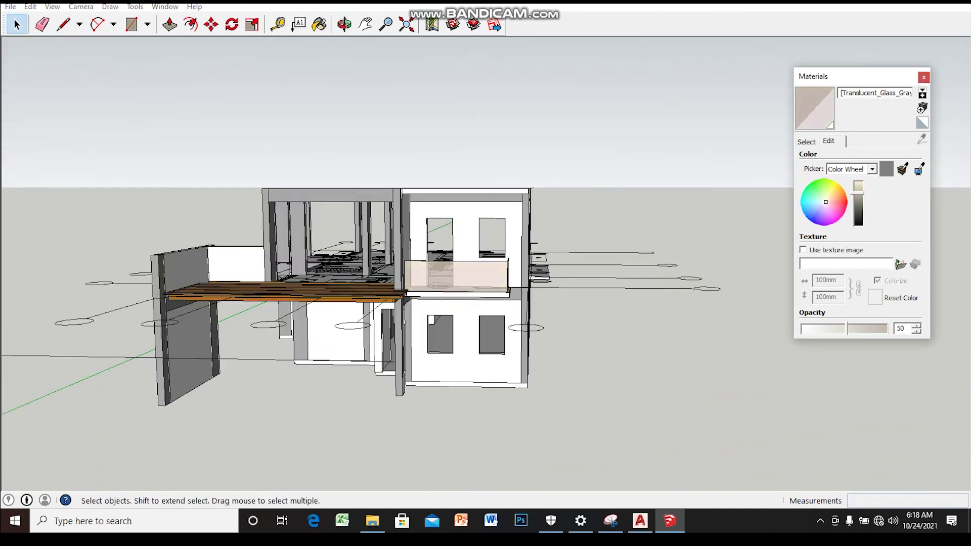
middle_drag(485, 274, 384, 273)
scroll(485, 274, up, 2)
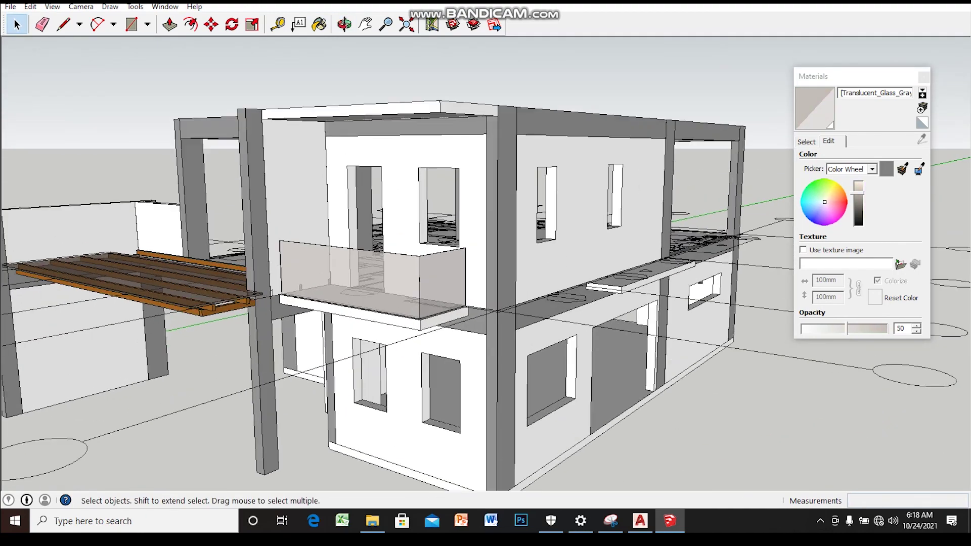
scroll(486, 273, up, 2)
middle_drag(486, 273, 385, 273)
scroll(486, 273, down, 3)
mouse_move(486, 273)
middle_down()
mouse_move(435, 274)
mouse_move(485, 253)
mouse_move(475, 231)
mouse_move(456, 263)
middle_up()
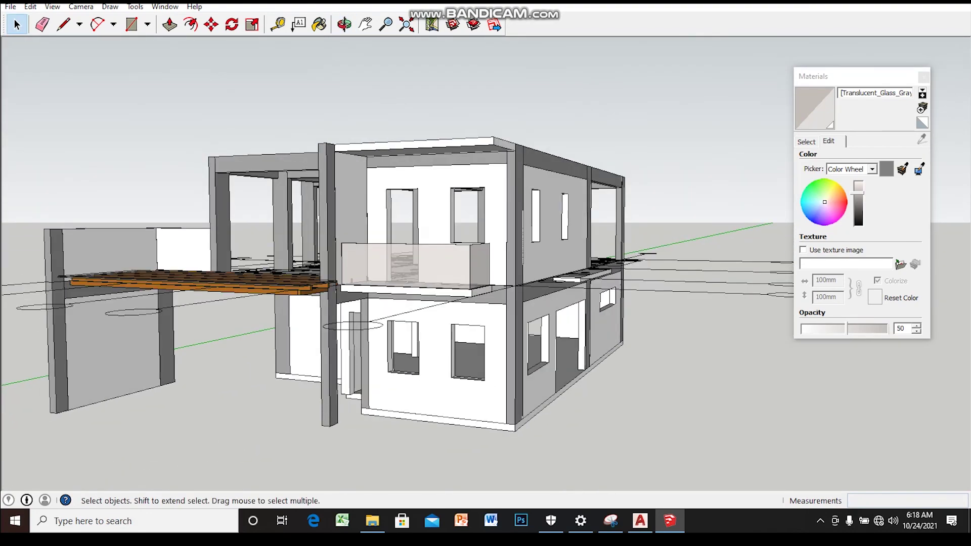
middle_drag(485, 273, 446, 274)
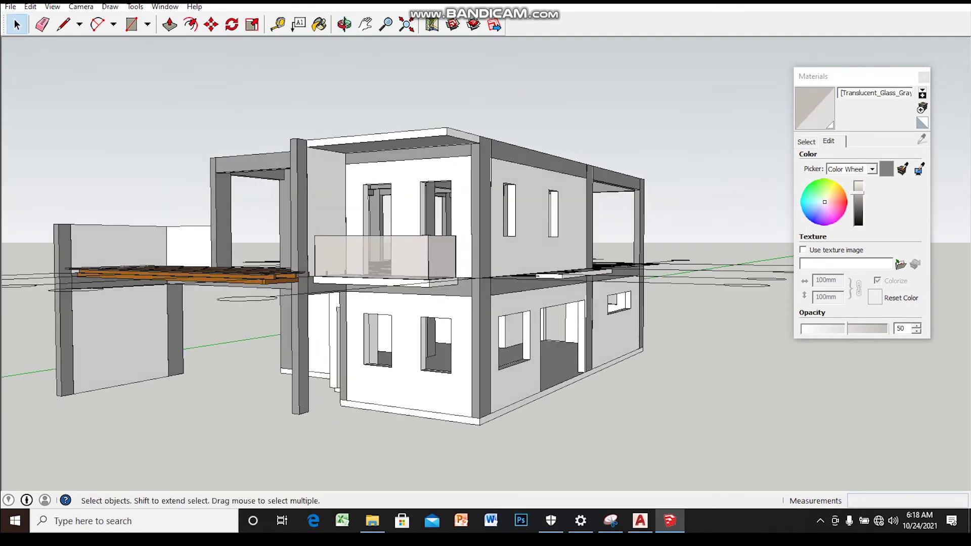
scroll(354, 253, up, 2)
scroll(354, 253, up, 4)
scroll(486, 299, up, 2)
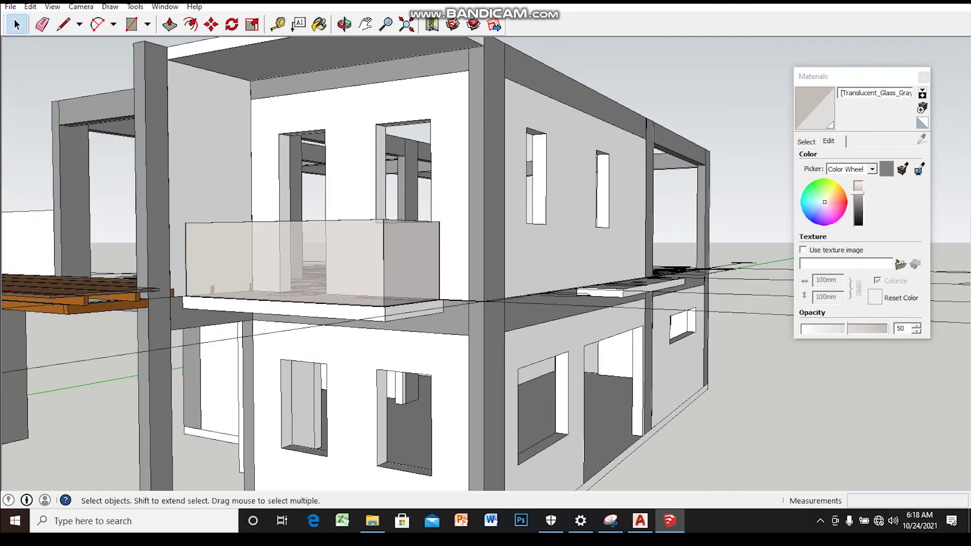
mouse_move(405, 273)
middle_down()
mouse_move(364, 273)
mouse_move(399, 273)
mouse_move(394, 304)
mouse_move(374, 324)
mouse_move(384, 293)
mouse_move(385, 324)
mouse_move(425, 278)
mouse_move(491, 299)
middle_up()
scroll(404, 273, down, 5)
scroll(405, 273, up, 3)
scroll(607, 314, up, 2)
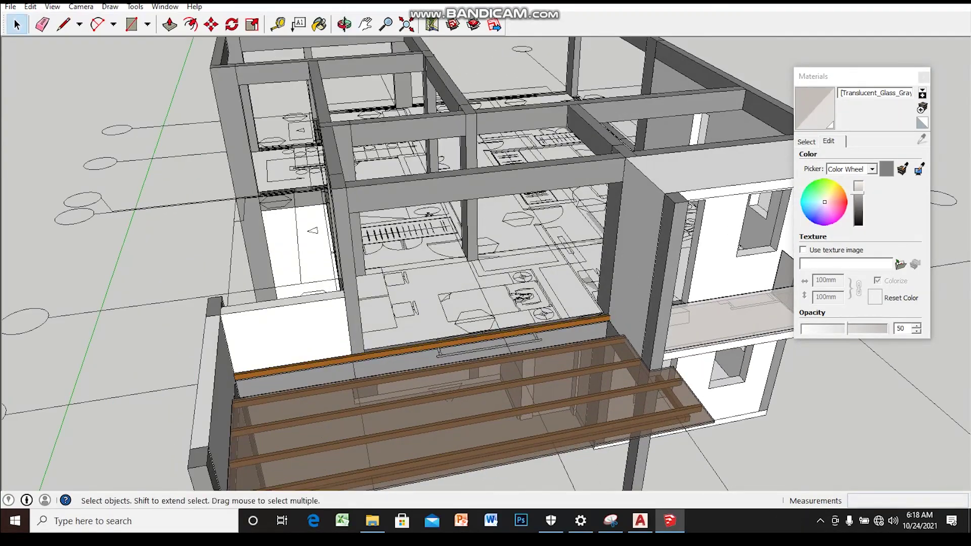
middle_drag(405, 273, 359, 319)
key(r)
scroll(311, 349, up, 1)
scroll(312, 349, up, 2)
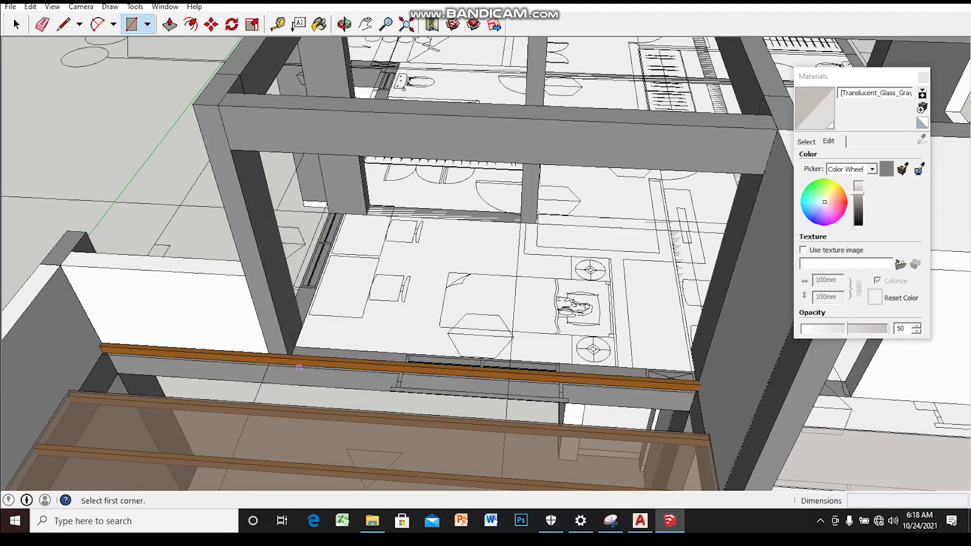
- Group the new upper-storey wall face
scroll(311, 349, up, 2)
scroll(311, 349, up, 2)
mouse_move(303, 349)
middle_down()
mouse_move(253, 340)
mouse_move(268, 311)
mouse_move(255, 196)
middle_up()
scroll(251, 324, up, 2)
scroll(251, 325, up, 2)
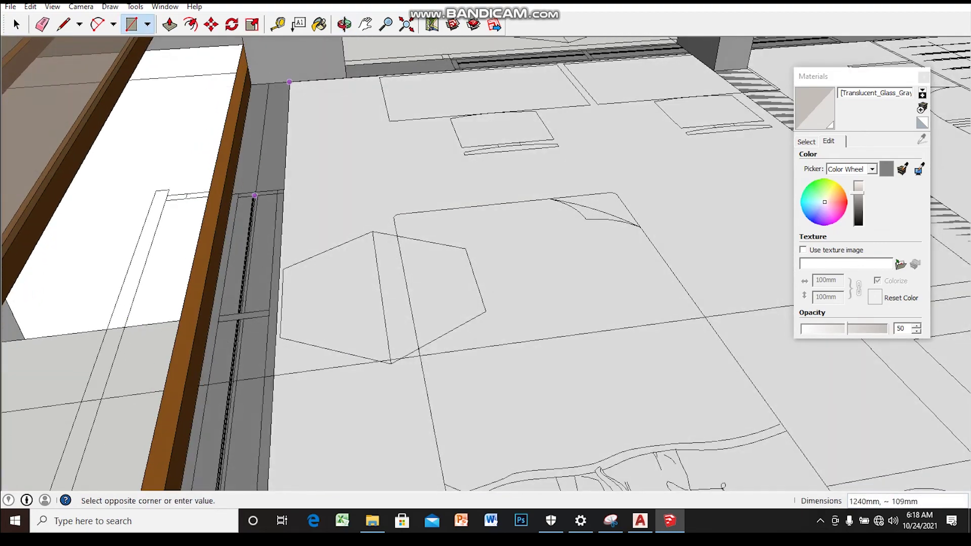
right_click(256, 169)
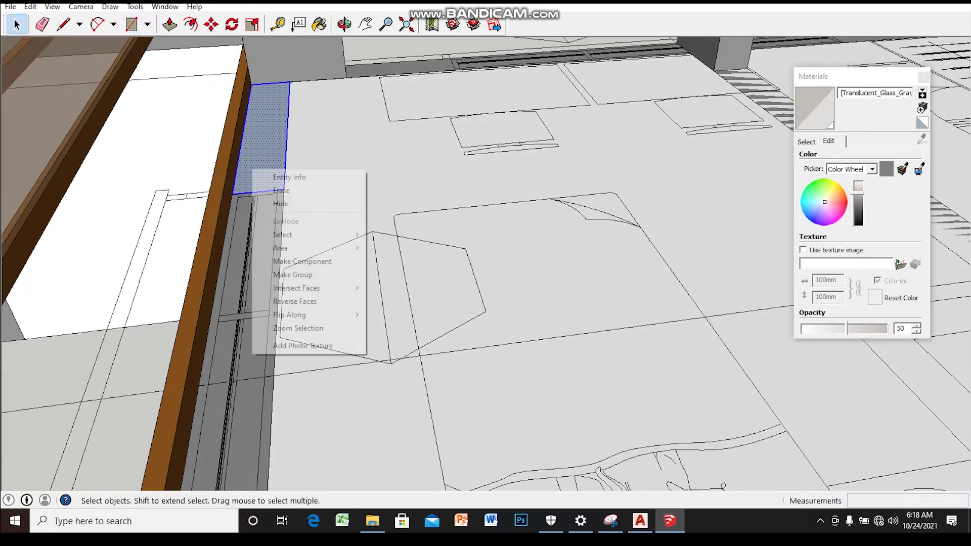
click(303, 275)
- Make the wall 2500 mm high and 100 mm thick
scroll(255, 195, down, 2)
mouse_move(254, 195)
middle_down()
mouse_move(273, 243)
mouse_move(371, 227)
middle_up()
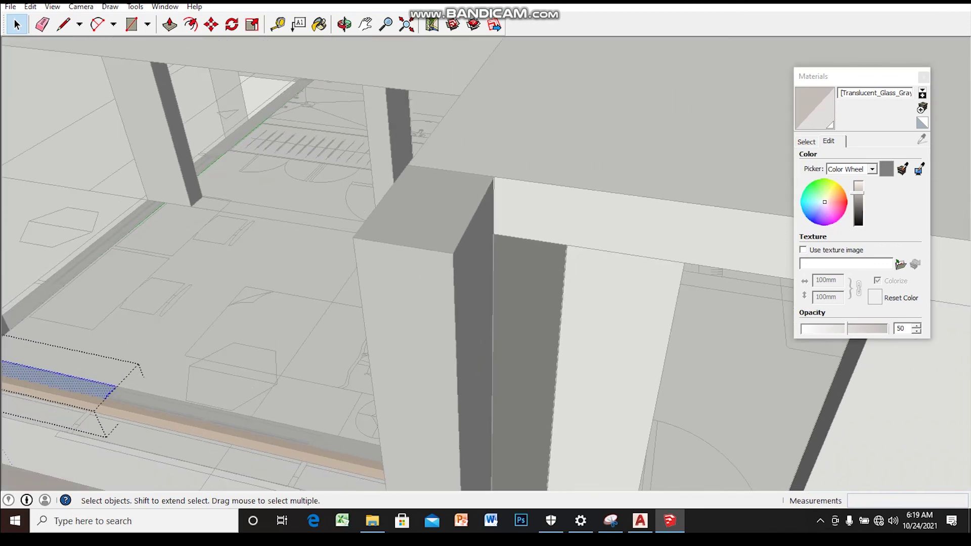
middle_drag(486, 263, 445, 263)
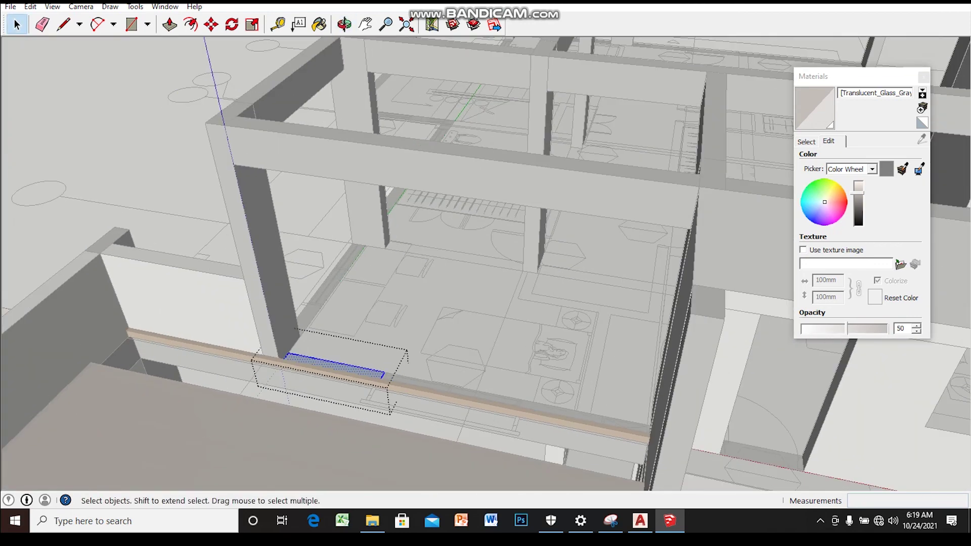
text(2500)
key(Return)
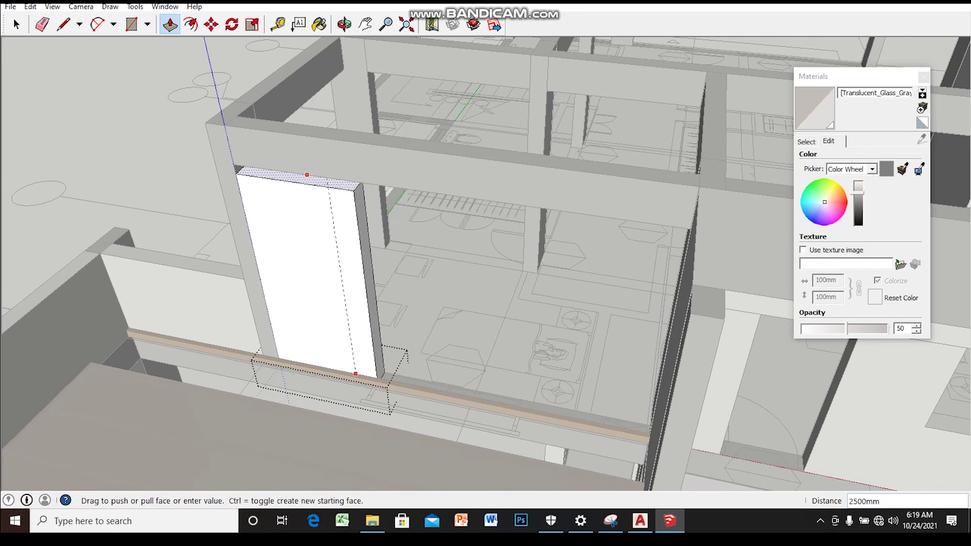
scroll(337, 183, up, 2)
scroll(335, 182, up, 2)
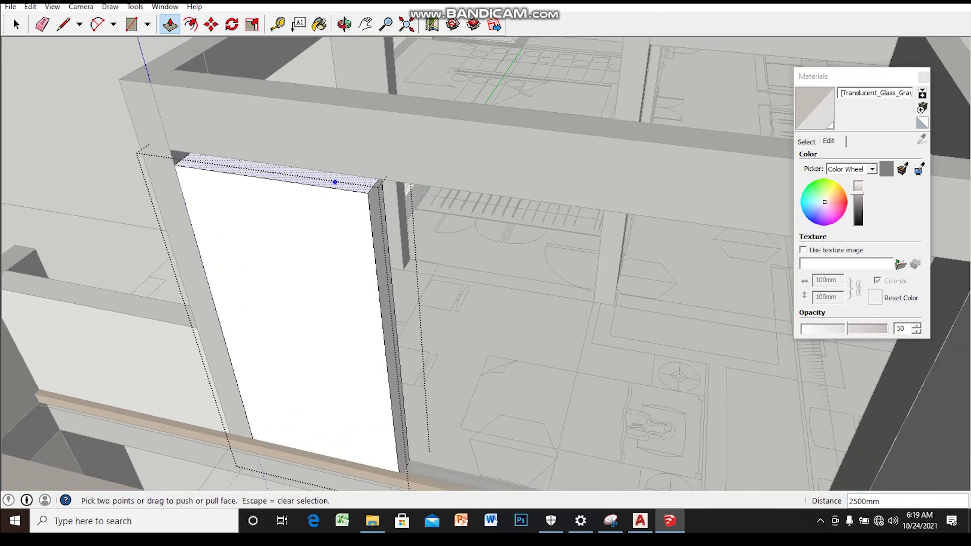
text(100)
key(Return)
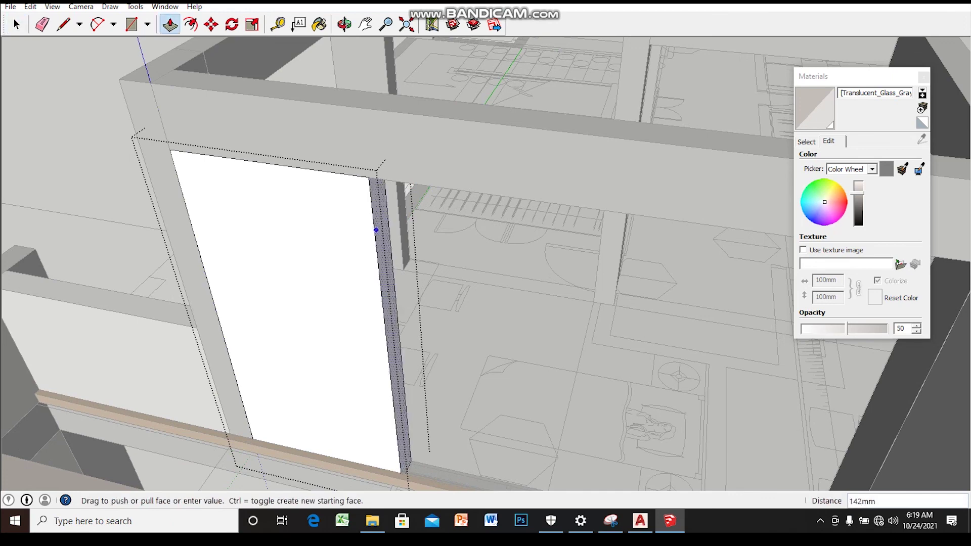
click(376, 230)
- Pull the wall's narrow side face out to the column, viewing from the front
middle_drag(376, 230, 474, 236)
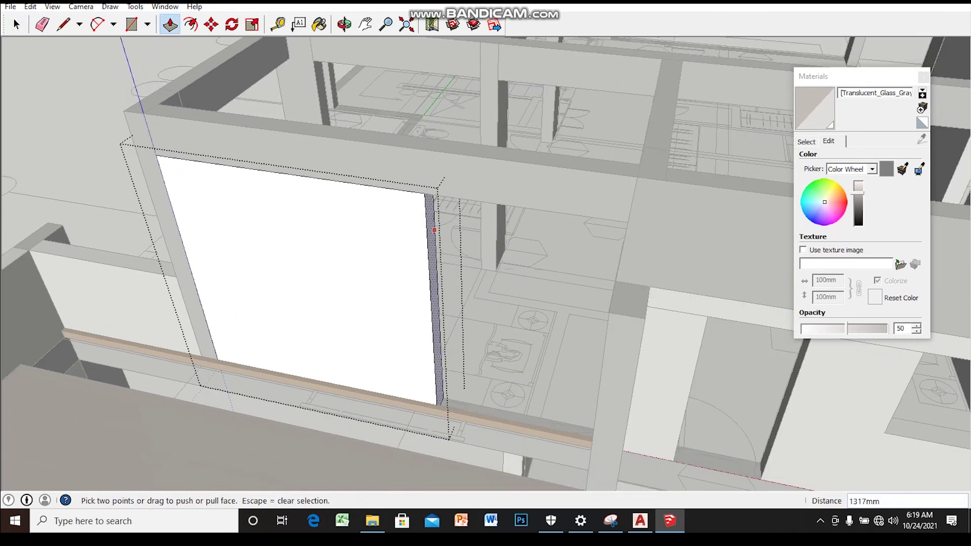
click(434, 230)
mouse_move(637, 177)
middle_down()
mouse_move(486, 253)
mouse_move(556, 243)
middle_up()
key(space)
middle_drag(485, 253, 581, 248)
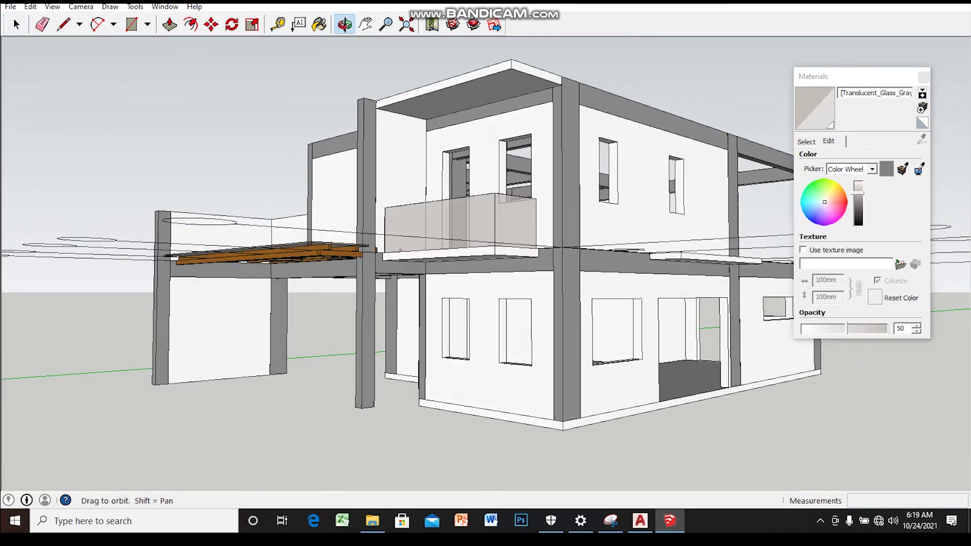
- Open the upper wall panel group for editing and hide the wooden beam strip along its edge
middle_drag(486, 253, 557, 228)
scroll(485, 252, up, 3)
mouse_move(485, 253)
middle_down()
mouse_move(506, 283)
mouse_move(506, 227)
mouse_move(537, 243)
middle_up()
scroll(486, 253, up, 3)
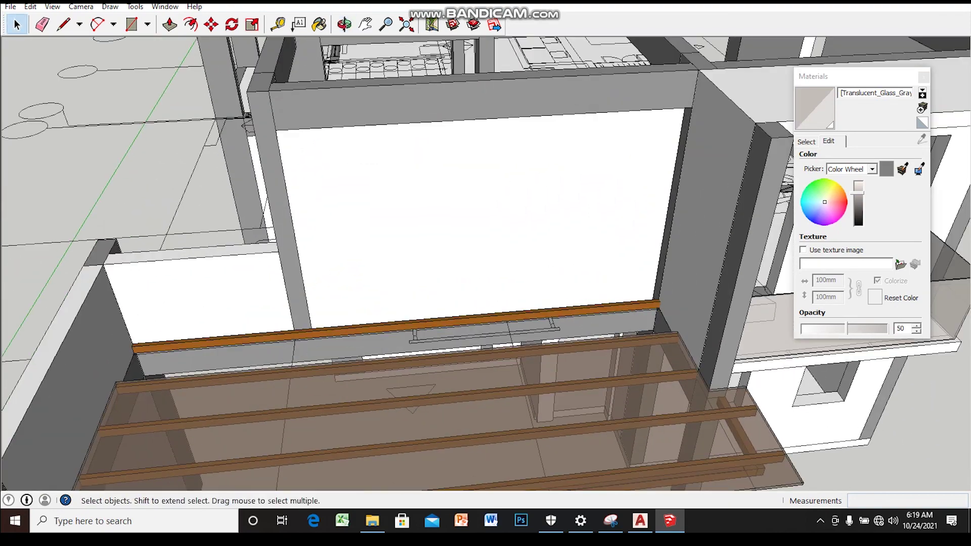
mouse_move(485, 253)
middle_down()
mouse_move(526, 237)
mouse_move(496, 243)
mouse_move(516, 223)
mouse_move(496, 248)
middle_up()
scroll(486, 253, up, 2)
scroll(485, 253, up, 2)
double_click(405, 177)
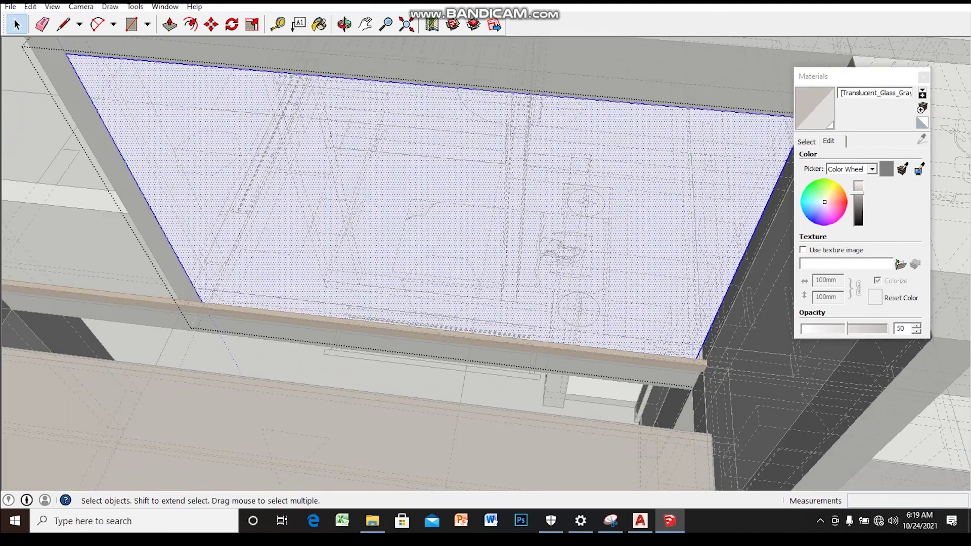
scroll(520, 369, up, 2)
scroll(536, 318, up, 2)
scroll(542, 324, up, 1)
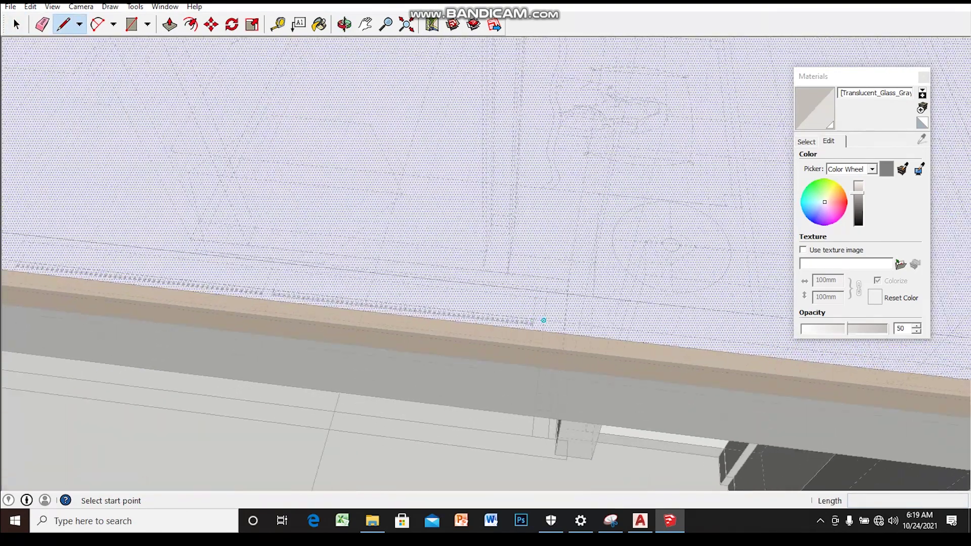
scroll(542, 323, up, 1)
middle_drag(542, 323, 552, 332)
right_click(552, 333)
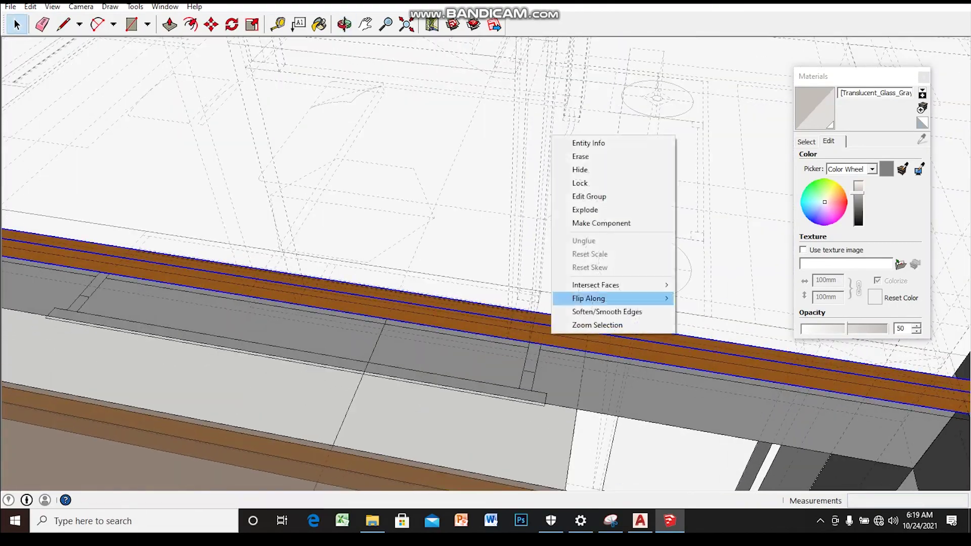
click(581, 170)
- Draw a closed rectangular window outline on the wall panel face
click(580, 169)
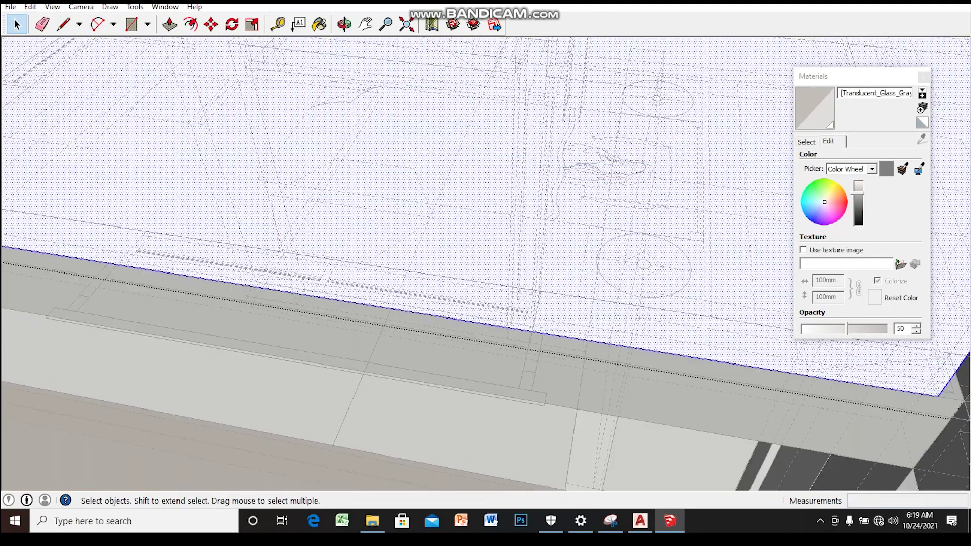
middle_drag(580, 169, 557, 253)
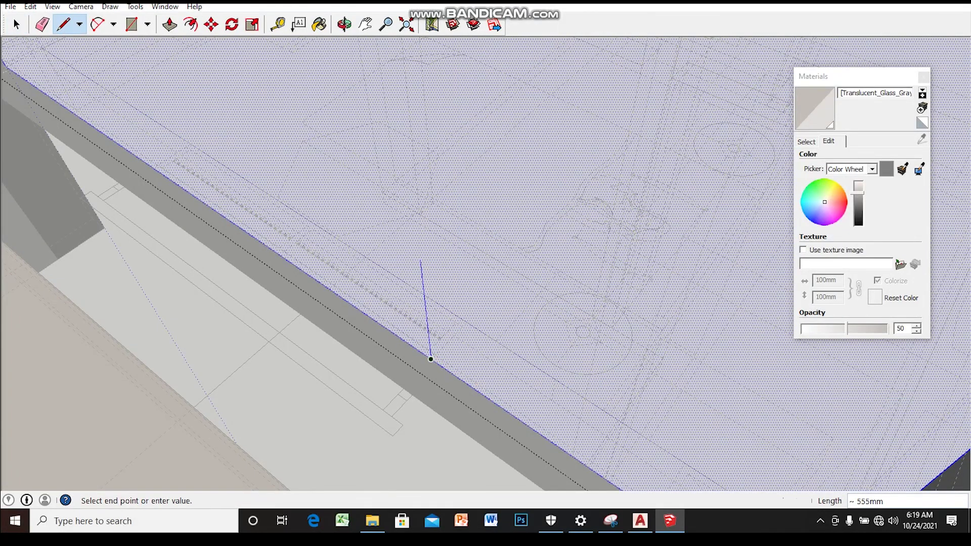
middle_drag(429, 255, 481, 252)
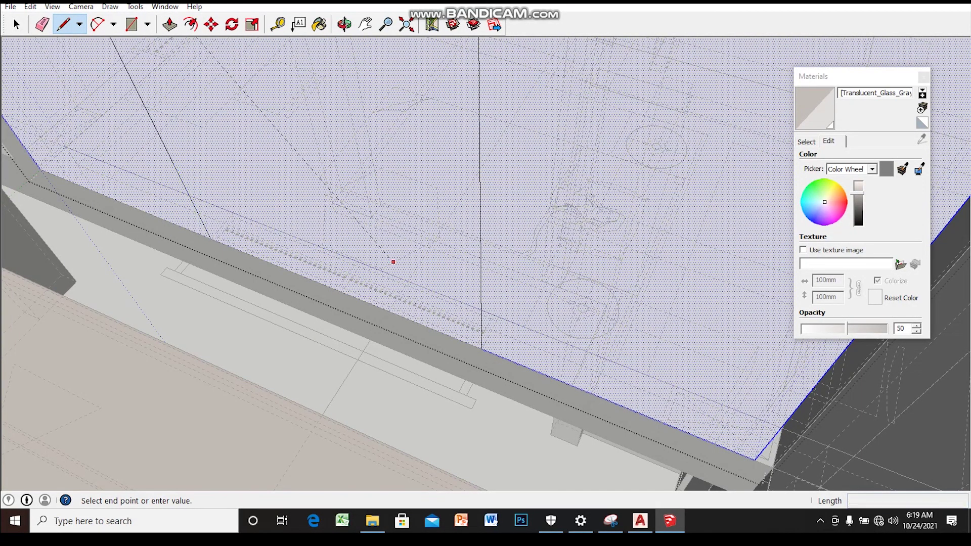
scroll(393, 262, down, 5)
middle_drag(418, 191, 481, 154)
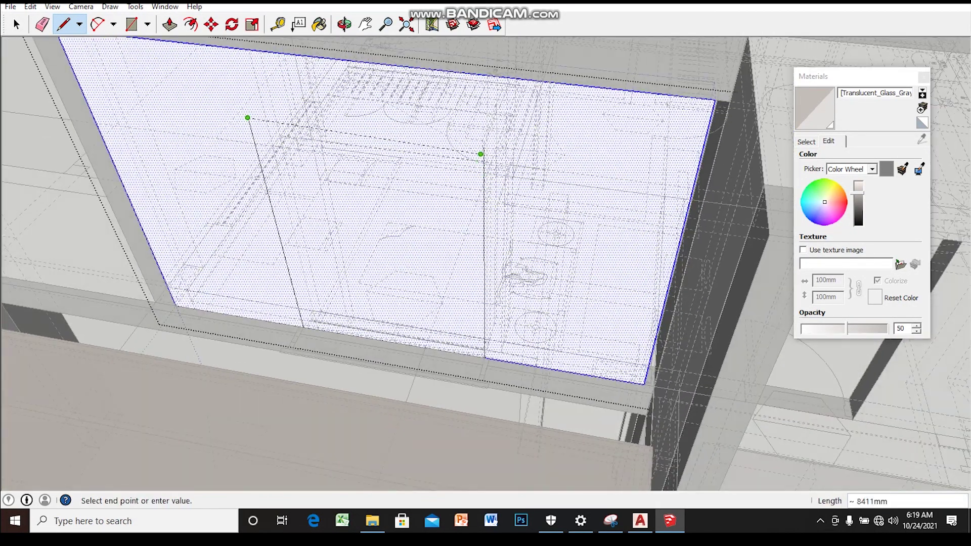
click(484, 147)
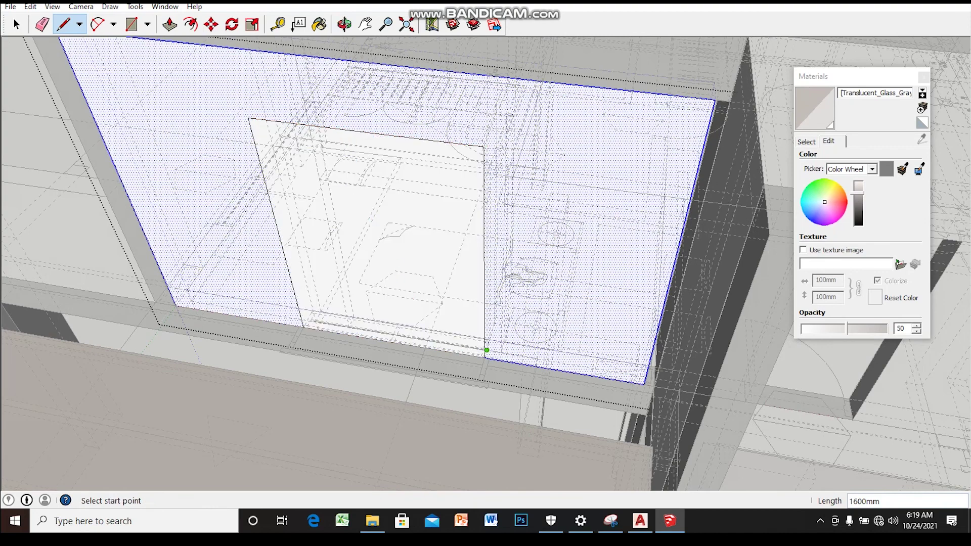
scroll(485, 357, up, 3)
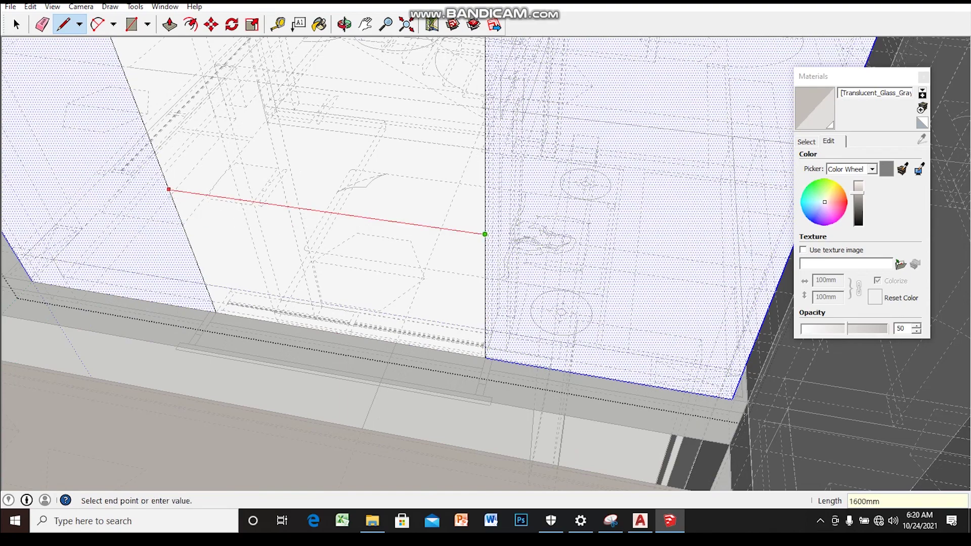
key(space)
scroll(486, 253, down, 3)
middle_drag(486, 253, 506, 243)
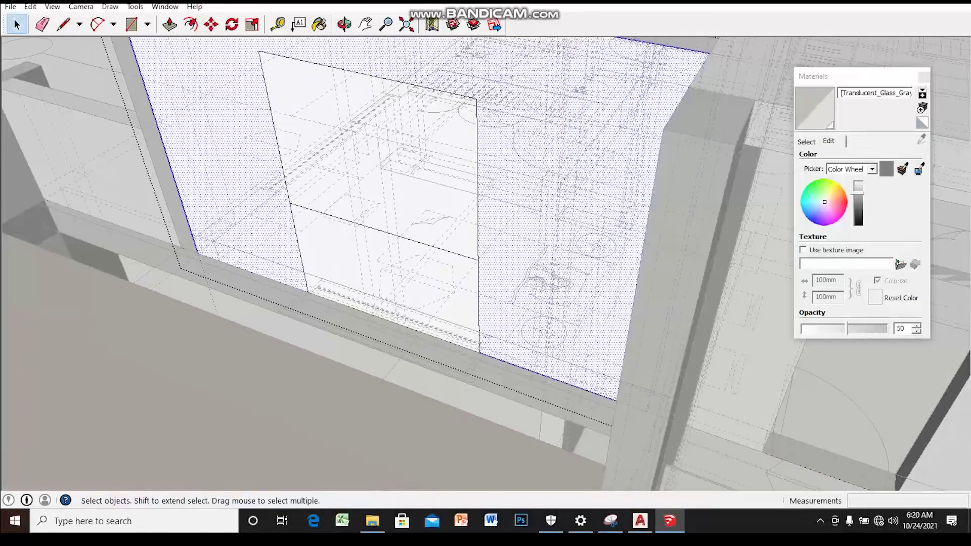
click(479, 303)
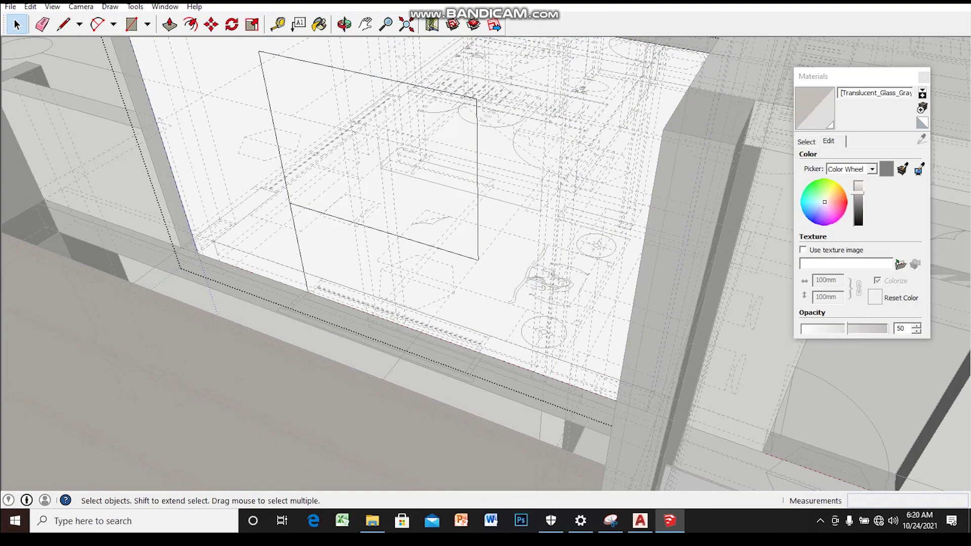
- Push/Pull the window face 200mm through the wall panel to cut the opening
click(394, 151)
scroll(395, 152, up, 2)
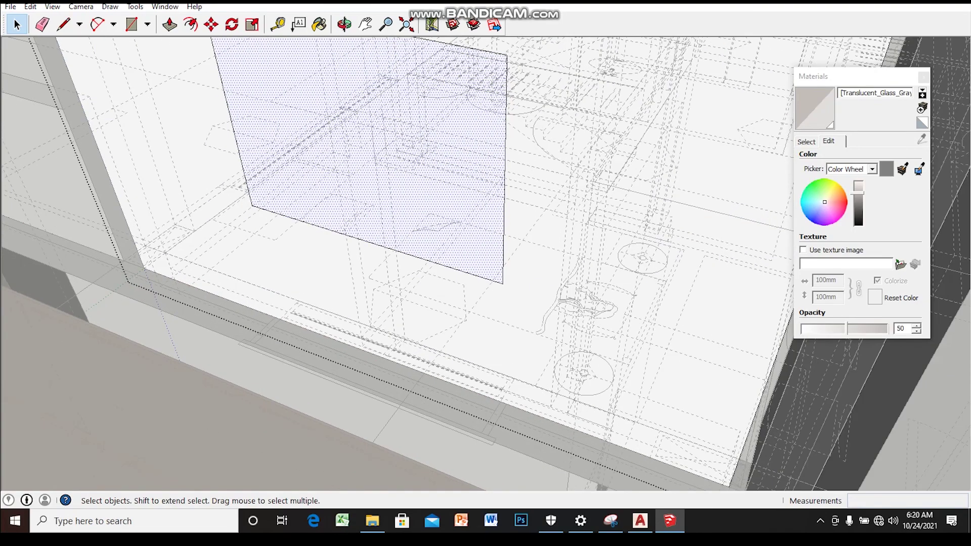
key(p)
scroll(404, 203, up, 2)
click(410, 243)
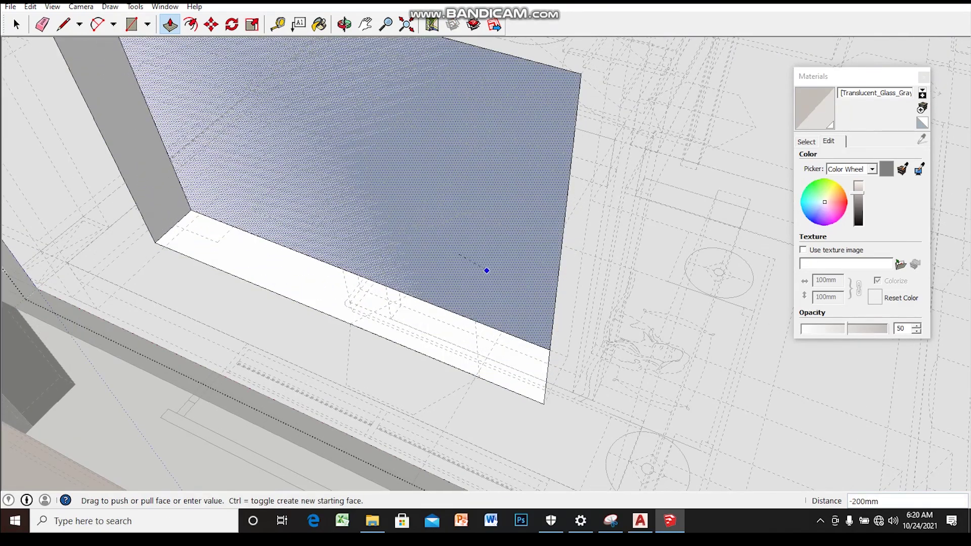
click(498, 266)
scroll(499, 266, down, 5)
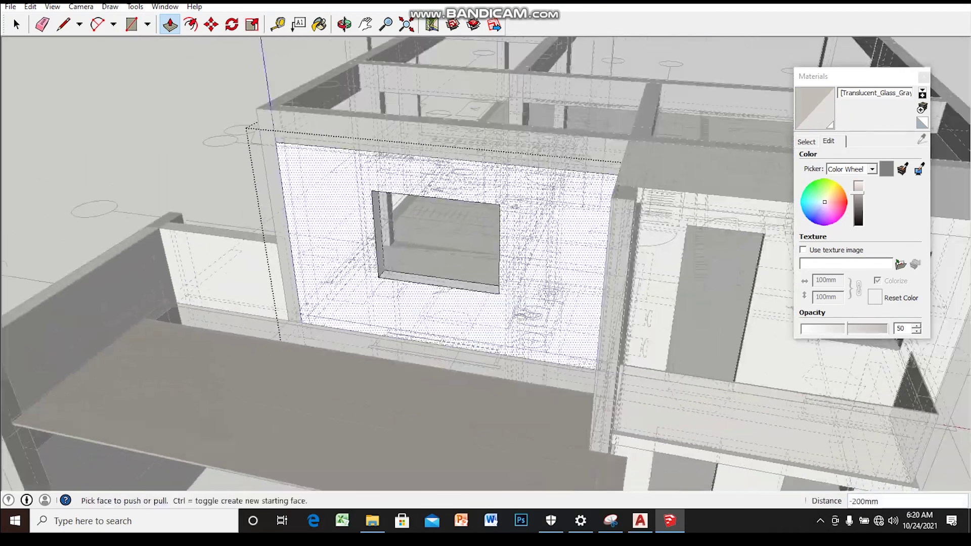
scroll(435, 242, down, 3)
middle_drag(435, 243, 364, 263)
scroll(385, 253, down, 2)
key(space)
key(o)
mouse_move(364, 263)
mouse_down()
mouse_move(445, 243)
mouse_move(344, 263)
mouse_up()
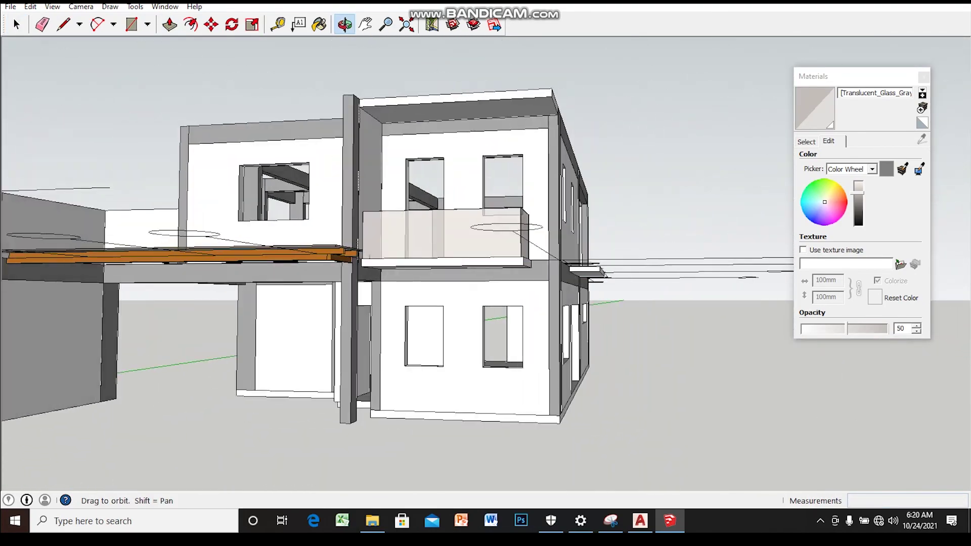
middle_drag(604, 273, 576, 281)
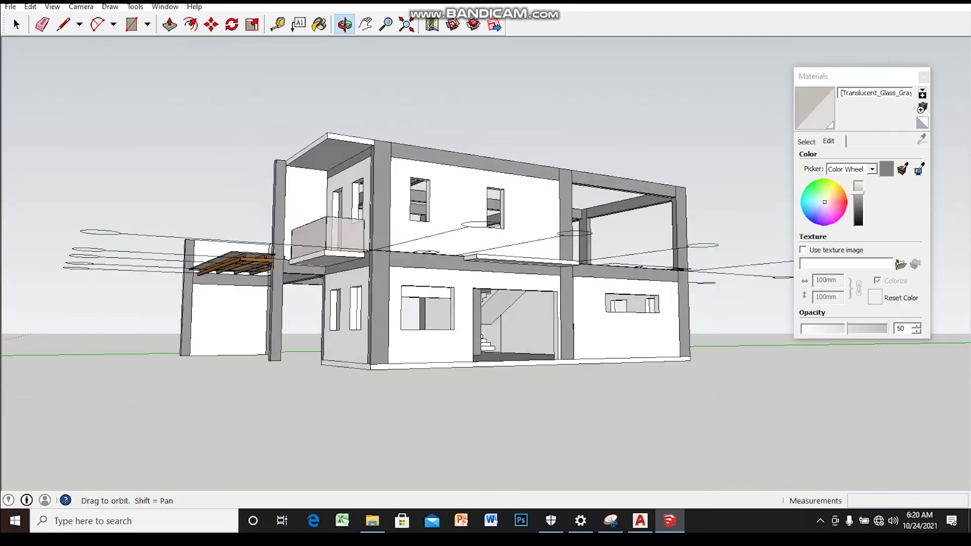
key(space)
scroll(485, 273, up, 2)
middle_drag(486, 274, 405, 263)
scroll(485, 273, up, 4)
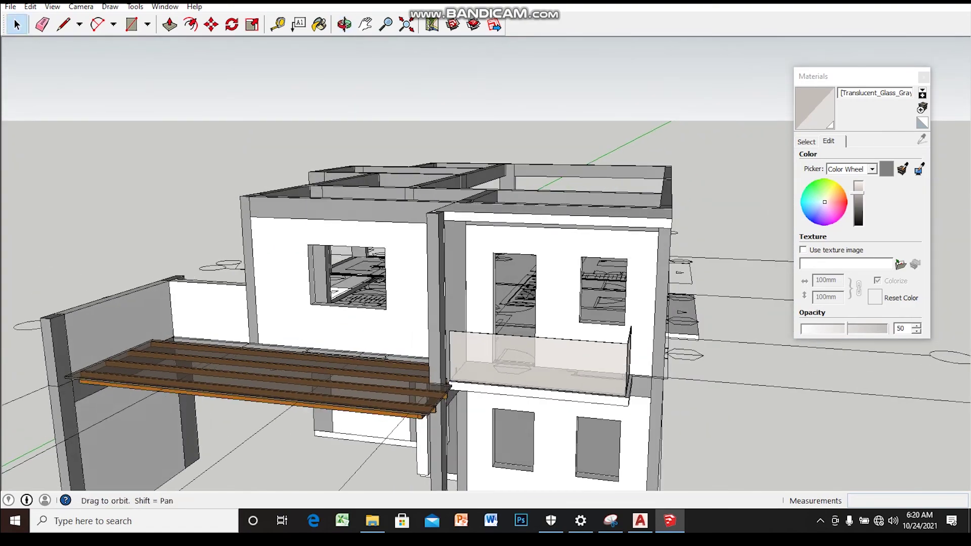
scroll(485, 274, down, 3)
mouse_move(486, 273)
middle_down()
mouse_move(446, 276)
mouse_move(465, 276)
mouse_move(475, 313)
middle_up()
scroll(486, 273, up, 2)
scroll(486, 273, up, 1)
mouse_move(486, 273)
middle_down()
mouse_move(486, 253)
mouse_move(451, 198)
middle_up()
scroll(485, 273, up, 1)
mouse_move(485, 273)
middle_down()
mouse_move(445, 233)
mouse_move(476, 243)
mouse_move(486, 313)
mouse_move(476, 323)
middle_up()
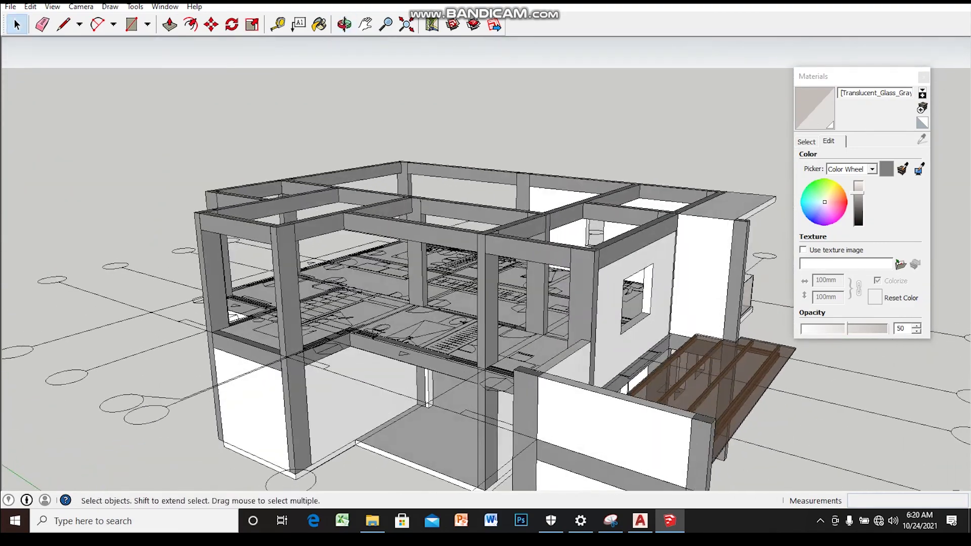
scroll(486, 273, up, 1)
scroll(486, 274, up, 2)
scroll(486, 274, up, 2)
mouse_move(486, 273)
middle_down()
mouse_move(465, 263)
mouse_move(476, 283)
mouse_move(450, 318)
middle_up()
scroll(485, 273, down, 1)
scroll(486, 273, up, 2)
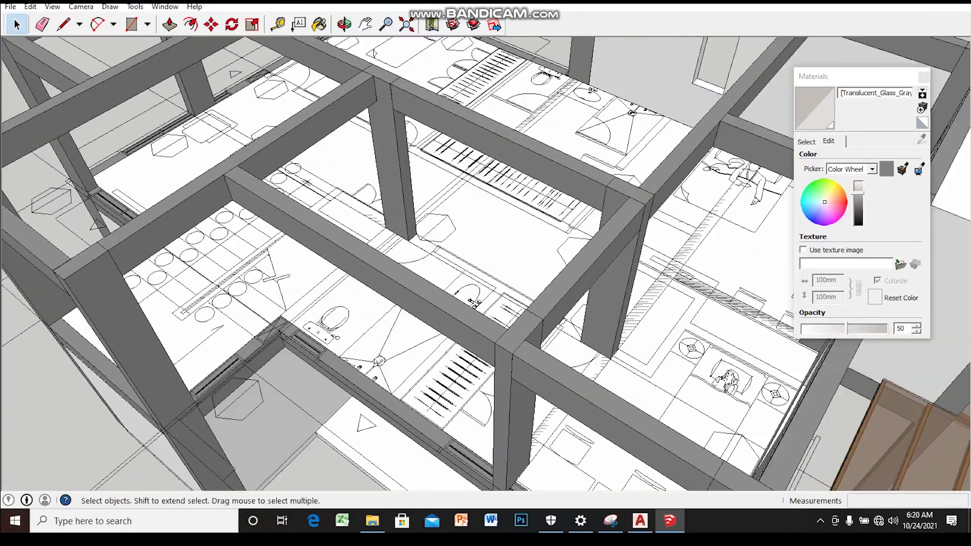
- Zoom in on the upper-floor frame corner beside the bathroom and begin a rectangle there
scroll(486, 273, up, 2)
scroll(485, 273, up, 2)
scroll(486, 273, up, 1)
middle_drag(486, 273, 465, 284)
key(r)
scroll(411, 299, up, 2)
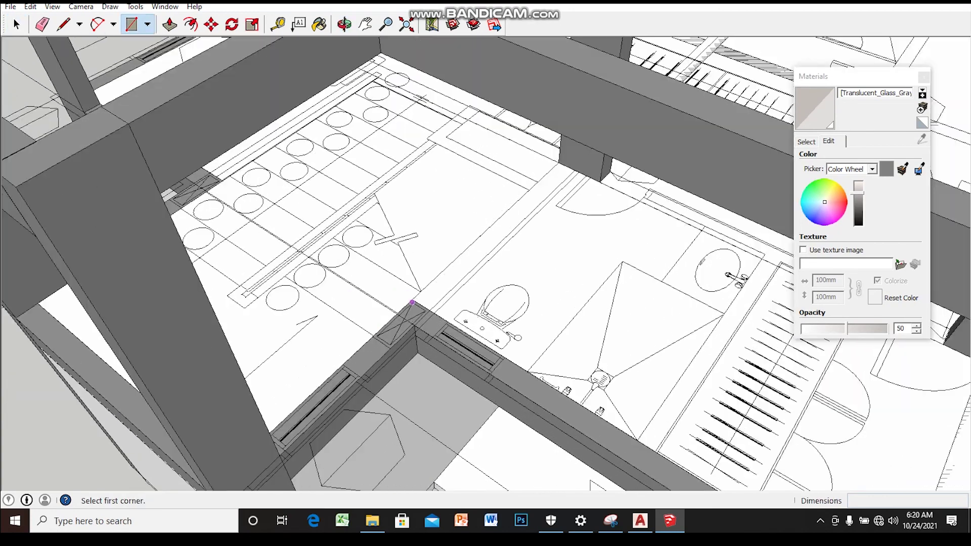
scroll(412, 299, up, 2)
scroll(411, 299, up, 2)
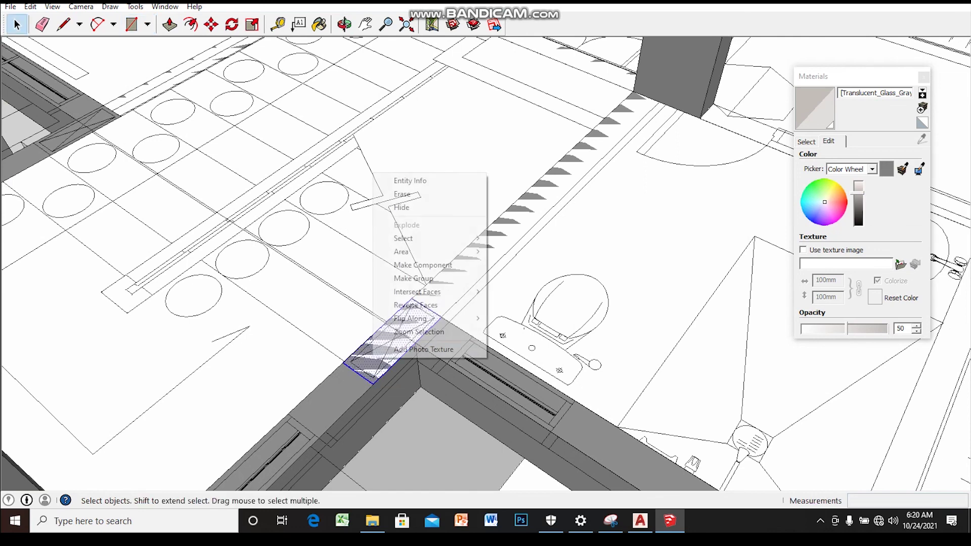
scroll(415, 344, down, 3)
scroll(415, 344, down, 3)
key(p)
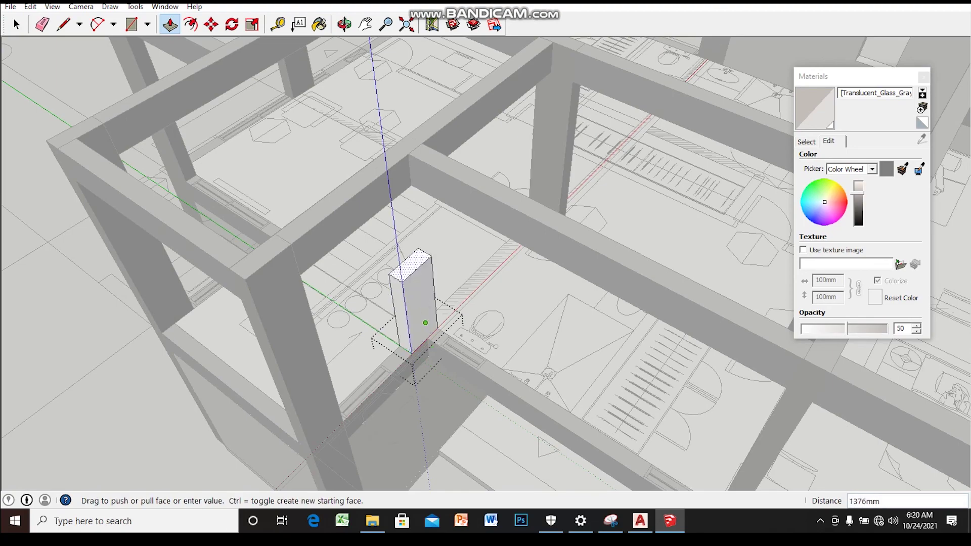
key(space)
scroll(411, 186, down, 3)
scroll(411, 185, down, 3)
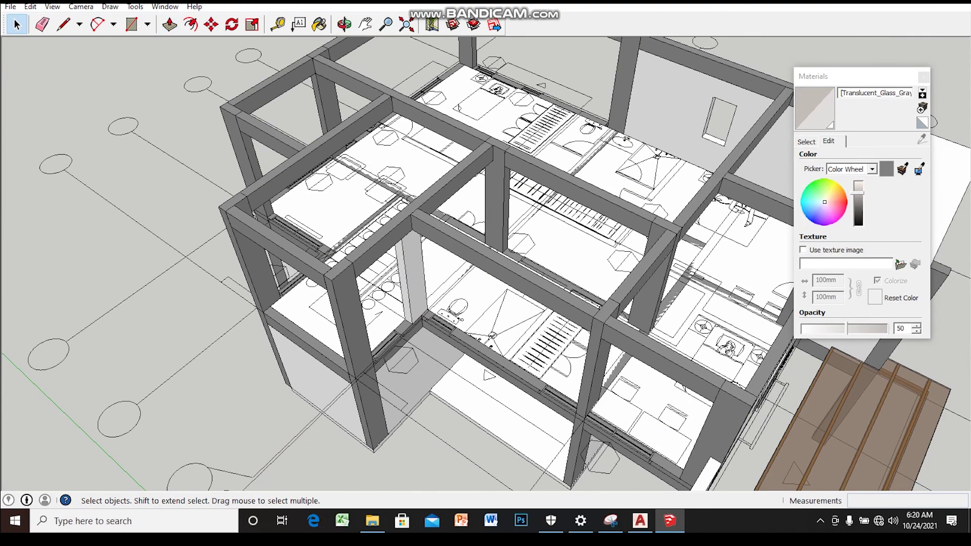
- Browse the Translucent swatches in the Materials Select tab, viewing the building from above
middle_drag(411, 185, 420, 187)
click(807, 141)
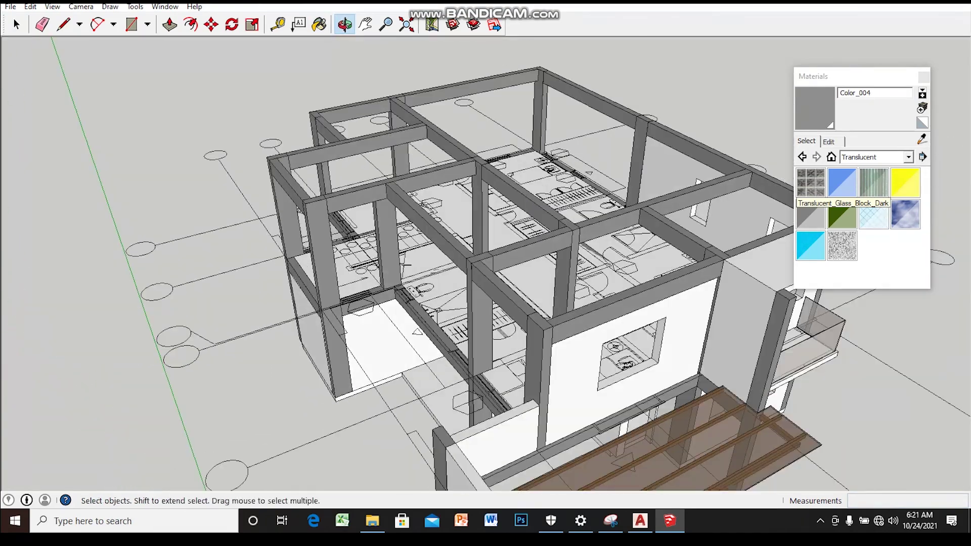
scroll(486, 263, up, 2)
mouse_move(486, 263)
middle_down()
mouse_move(455, 242)
mouse_move(476, 238)
mouse_move(465, 217)
mouse_move(425, 218)
middle_up()
middle_drag(455, 253, 446, 202)
scroll(455, 252, up, 3)
scroll(455, 253, up, 3)
middle_drag(455, 253, 422, 220)
scroll(455, 253, up, 3)
scroll(455, 253, up, 3)
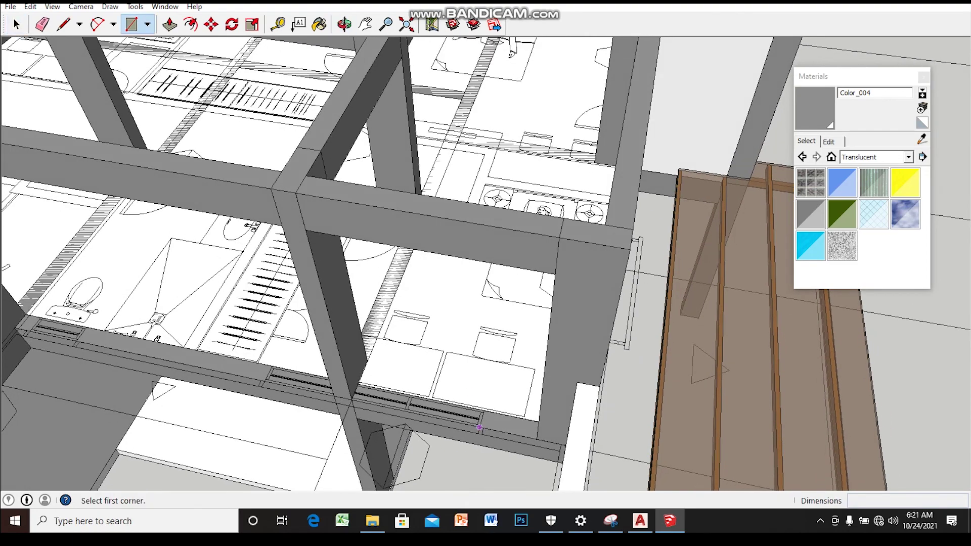
- Finish the rectangle along the bedroom wall line and reverse its face
scroll(479, 428, up, 3)
scroll(660, 353, up, 3)
scroll(486, 263, up, 2)
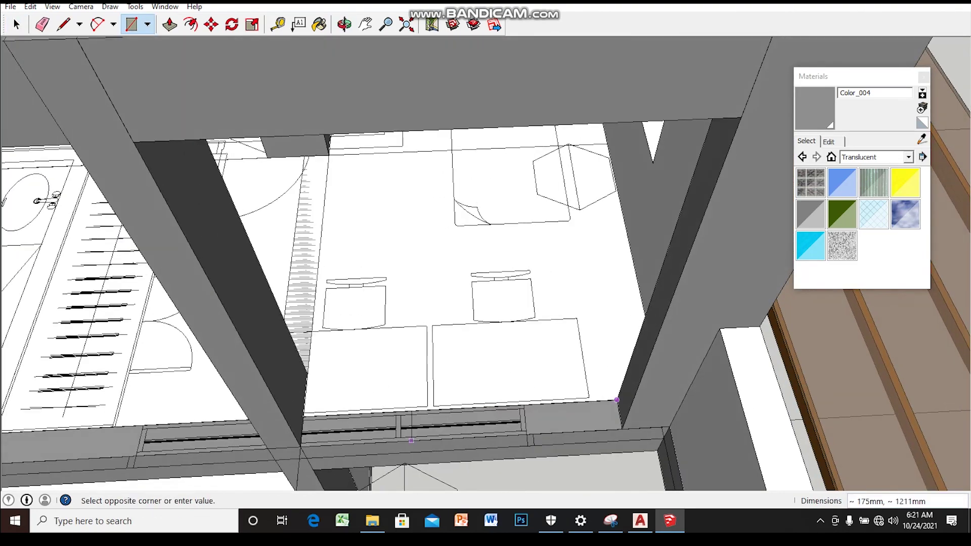
scroll(486, 263, up, 1)
click(714, 384)
key(space)
right_click(617, 409)
click(652, 351)
- Push/Pull the new face up 2600mm so the wall fills the framed bay
scroll(622, 354, down, 3)
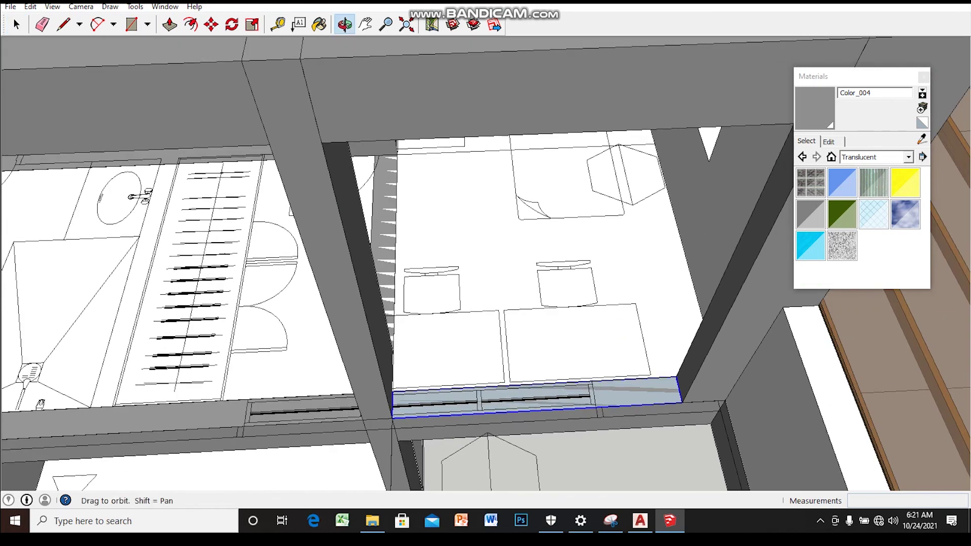
key(x)
click(559, 376)
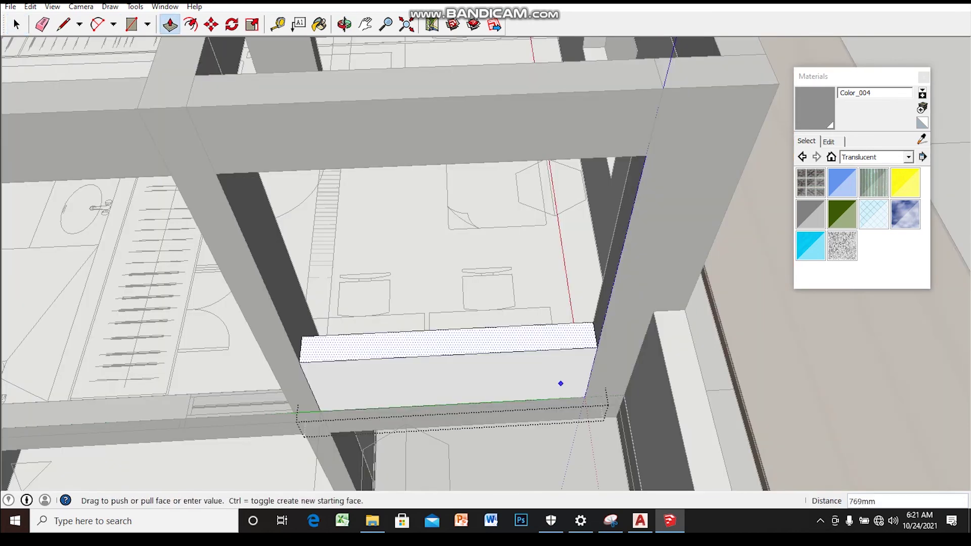
mouse_move(495, 324)
middle_down()
mouse_move(516, 354)
mouse_move(501, 365)
middle_up()
click(515, 354)
scroll(456, 414, up, 2)
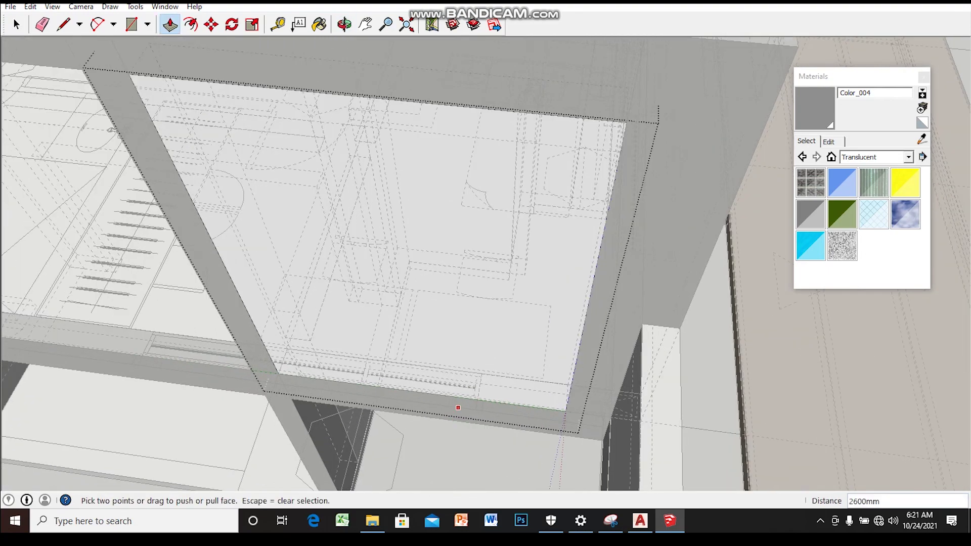
scroll(468, 398, up, 2)
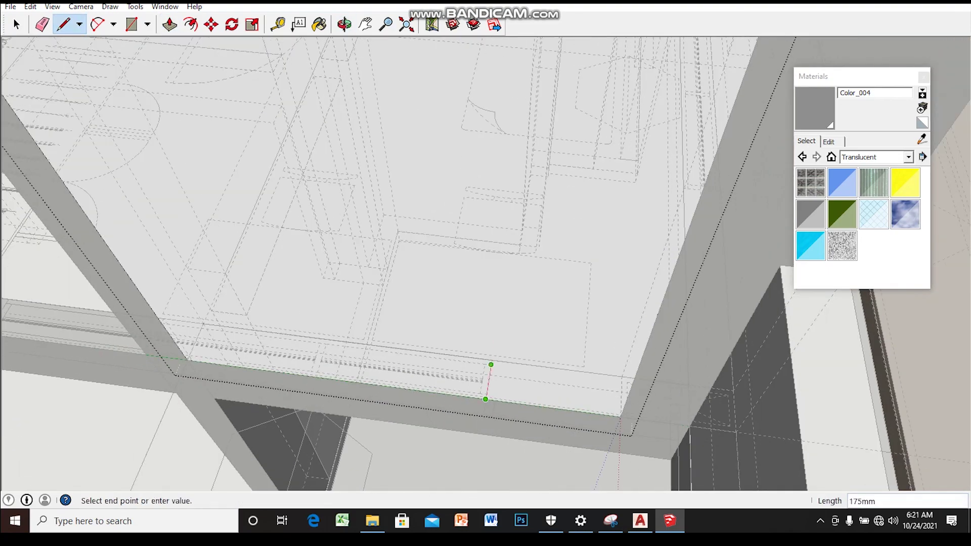
- Draw a vertical and a horizontal line on the wall to mark the sill edge
click(471, 389)
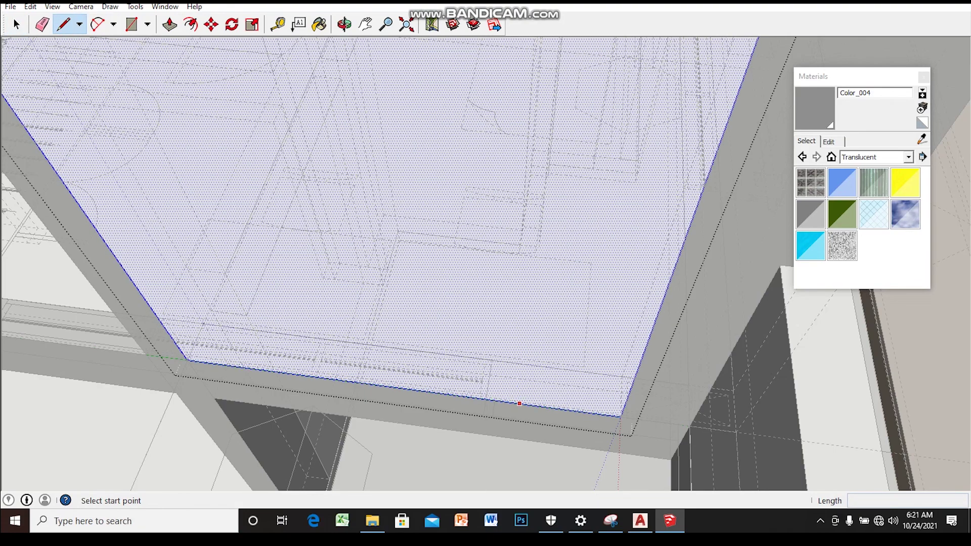
middle_drag(485, 399, 453, 361)
click(451, 369)
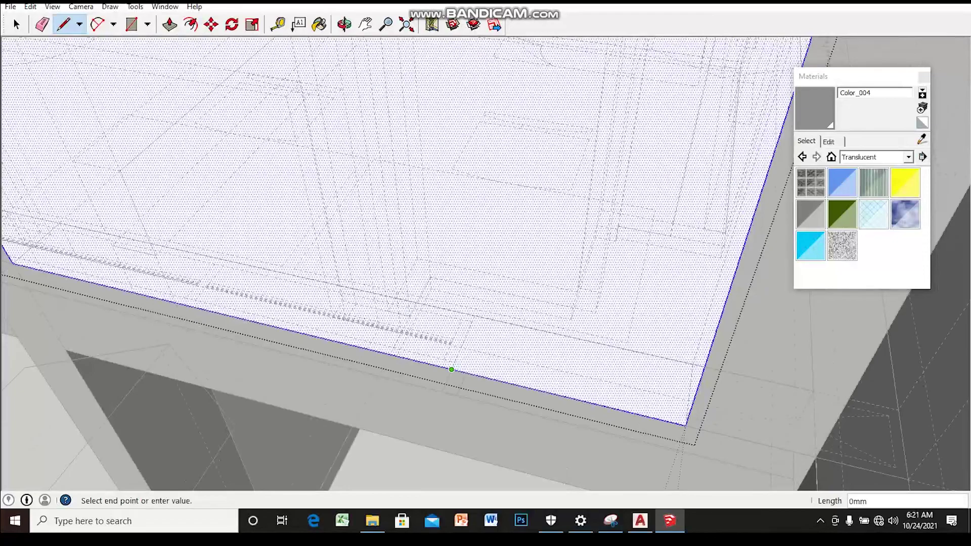
mouse_move(444, 238)
middle_down()
mouse_move(454, 265)
mouse_move(500, 145)
mouse_move(501, 239)
middle_up()
click(502, 240)
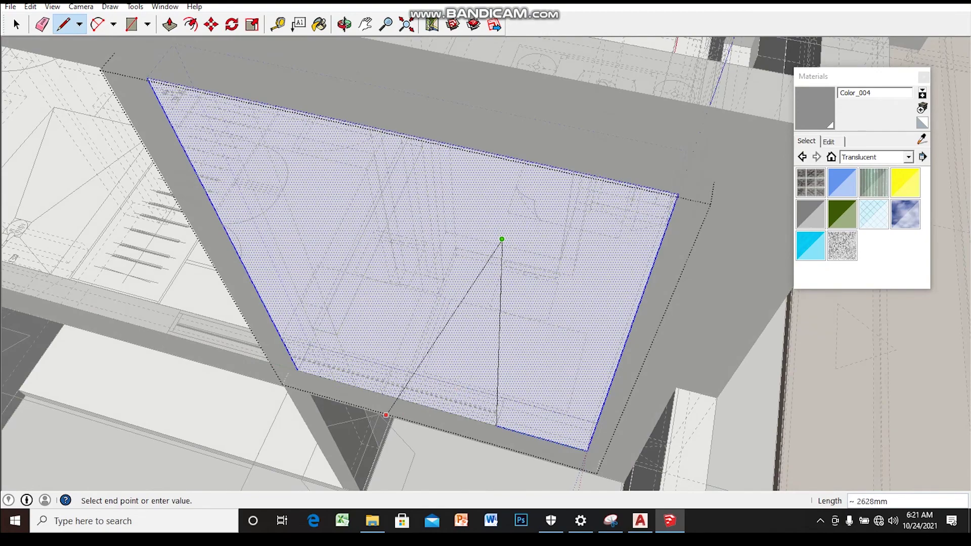
mouse_move(408, 390)
middle_down()
mouse_move(512, 321)
mouse_move(548, 345)
mouse_move(485, 314)
mouse_move(469, 397)
middle_up()
mouse_move(247, 366)
middle_down()
mouse_move(386, 340)
mouse_move(462, 289)
mouse_move(485, 243)
mouse_move(480, 260)
mouse_move(495, 264)
mouse_move(523, 238)
middle_up()
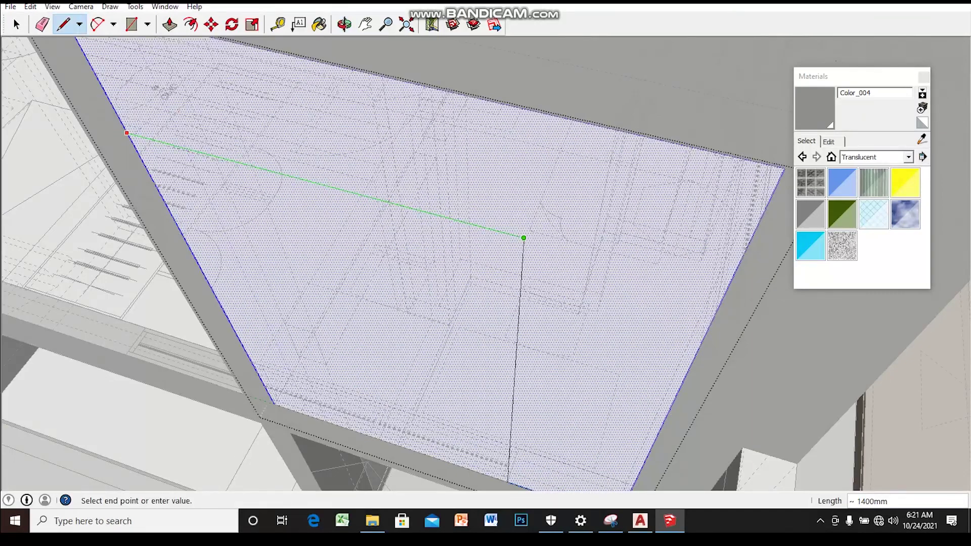
click(523, 238)
key(space)
- Copy the horizontal edge upward with Move+Ctrl to form the window's top edge
middle_drag(524, 238, 506, 212)
click(354, 164)
key(m)
scroll(526, 212, up, 2)
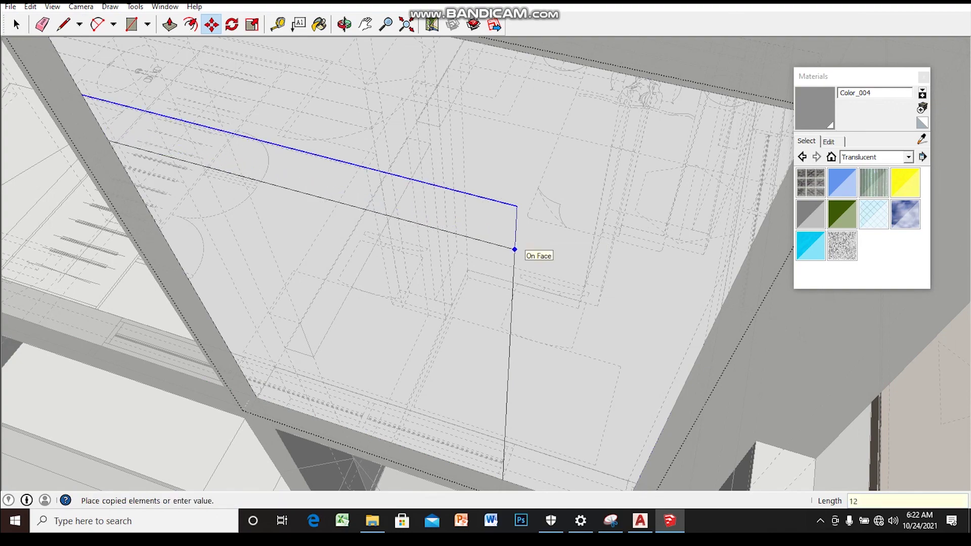
middle_drag(514, 250, 456, 253)
key(space)
- Push/Pull the window panel 200mm through the wall, leaving the sill panel below
click(395, 228)
key(p)
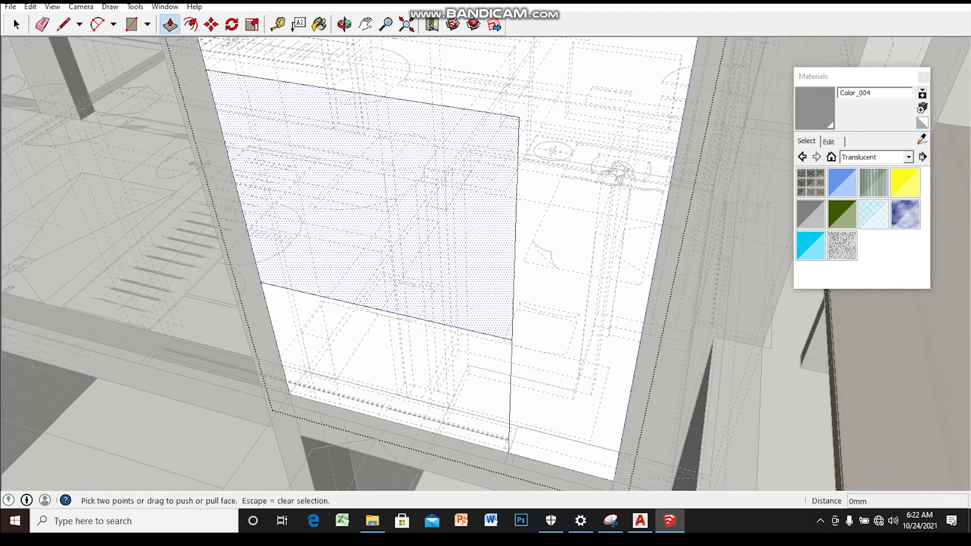
scroll(462, 302, up, 2)
drag(462, 302, 513, 280)
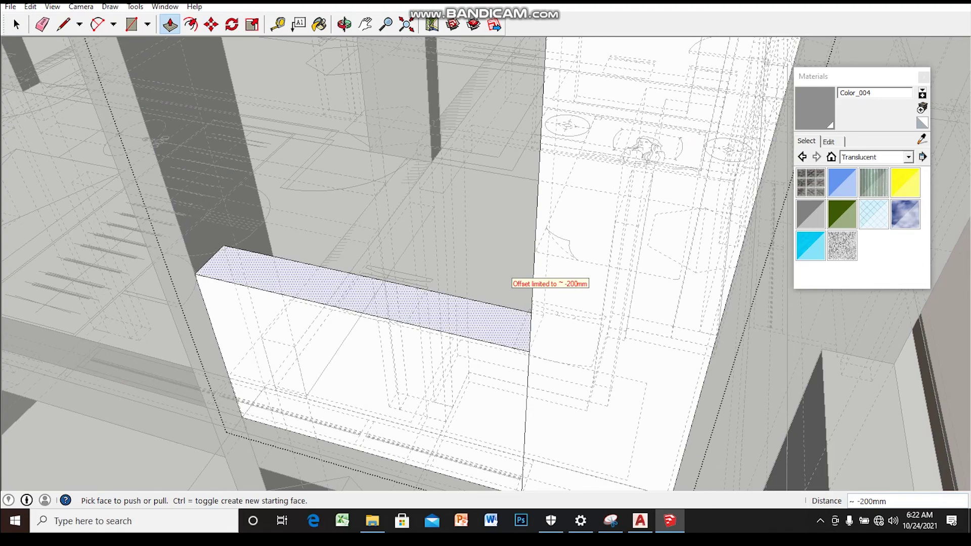
key(space)
scroll(480, 304, down, 2)
scroll(481, 304, down, 2)
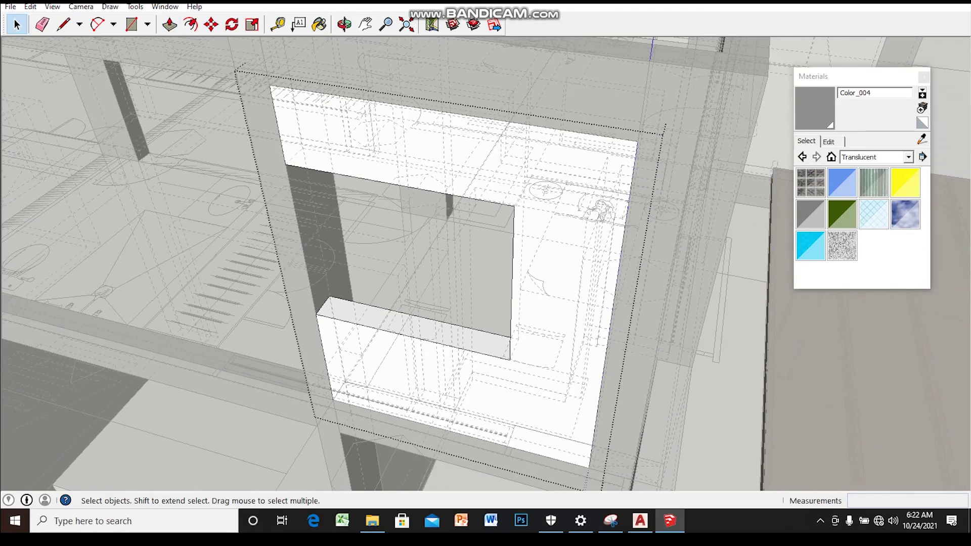
scroll(481, 304, down, 1)
scroll(481, 304, down, 1)
scroll(480, 303, down, 2)
scroll(480, 304, down, 2)
mouse_move(481, 304)
middle_down()
mouse_move(480, 203)
mouse_move(435, 182)
mouse_move(435, 223)
middle_up()
scroll(501, 202, up, 2)
scroll(501, 202, up, 2)
scroll(501, 203, up, 2)
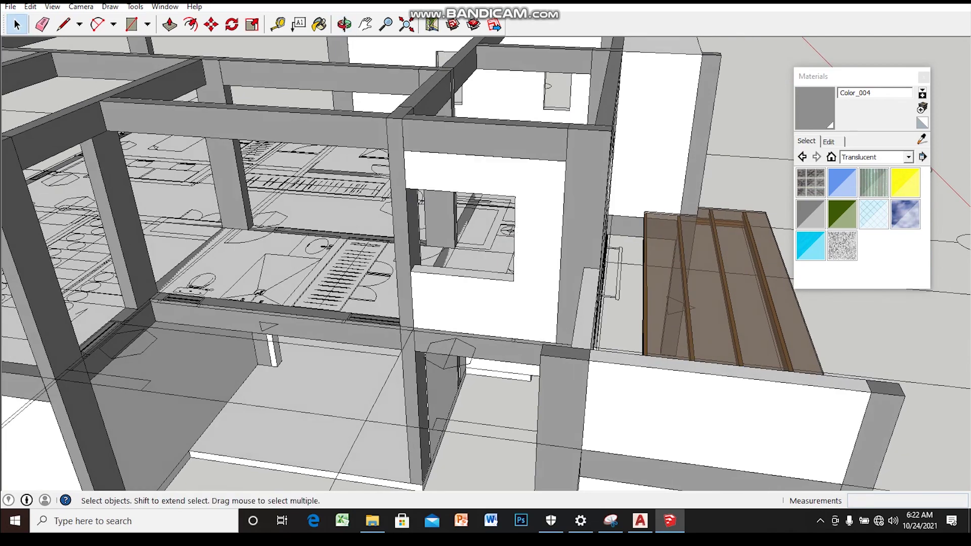
scroll(363, 259, down, 2)
middle_drag(363, 253, 363, 259)
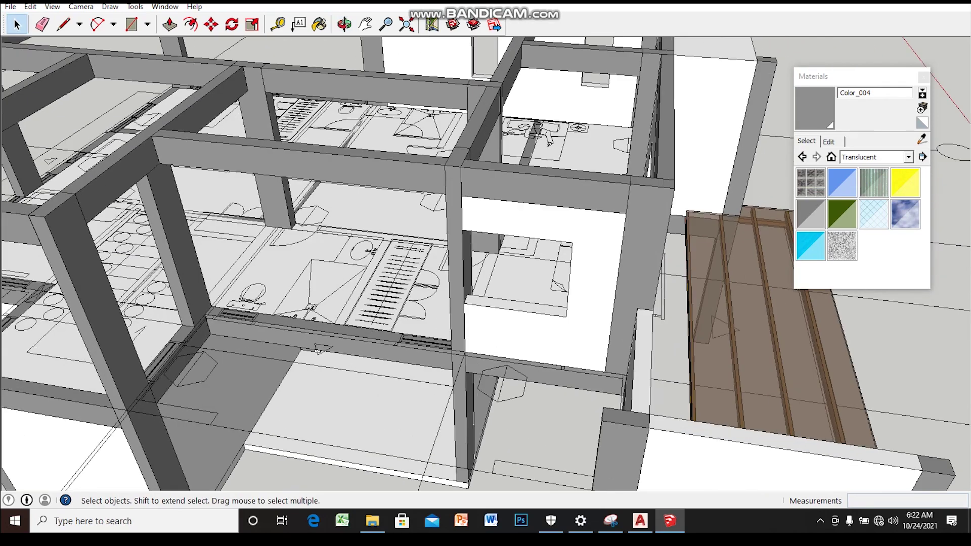
middle_drag(549, 140, 789, 66)
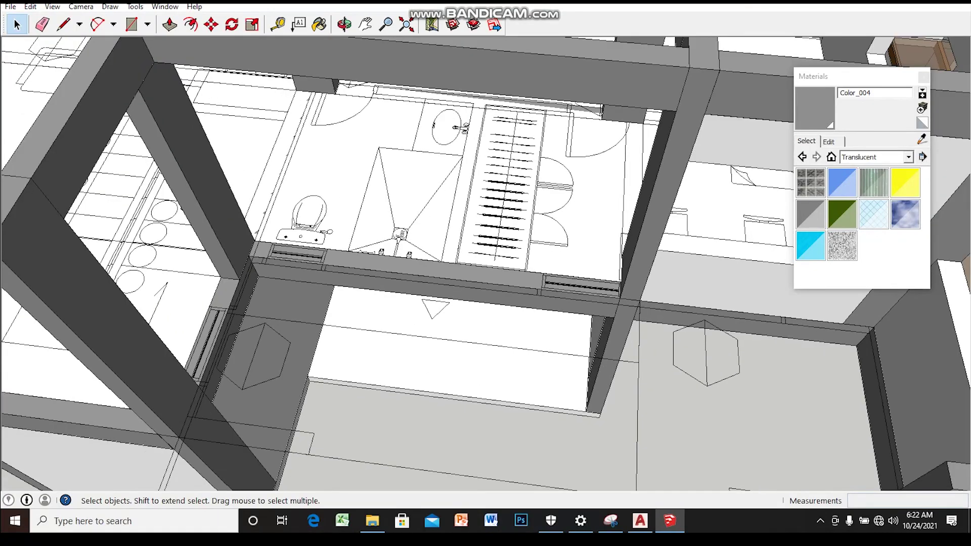
middle_drag(789, 66, 769, 86)
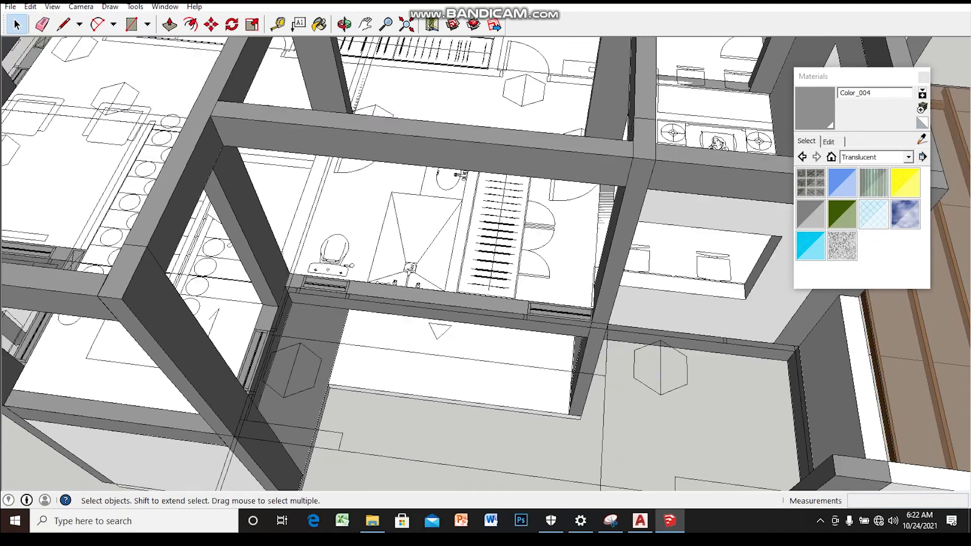
mouse_move(485, 252)
middle_down()
mouse_move(456, 263)
mouse_move(486, 243)
mouse_move(476, 258)
mouse_move(446, 263)
mouse_move(481, 256)
mouse_move(460, 273)
mouse_move(476, 258)
mouse_move(471, 268)
mouse_move(460, 260)
mouse_move(480, 256)
middle_up()
scroll(486, 253, up, 2)
scroll(486, 253, up, 3)
middle_drag(365, 308, 713, 328)
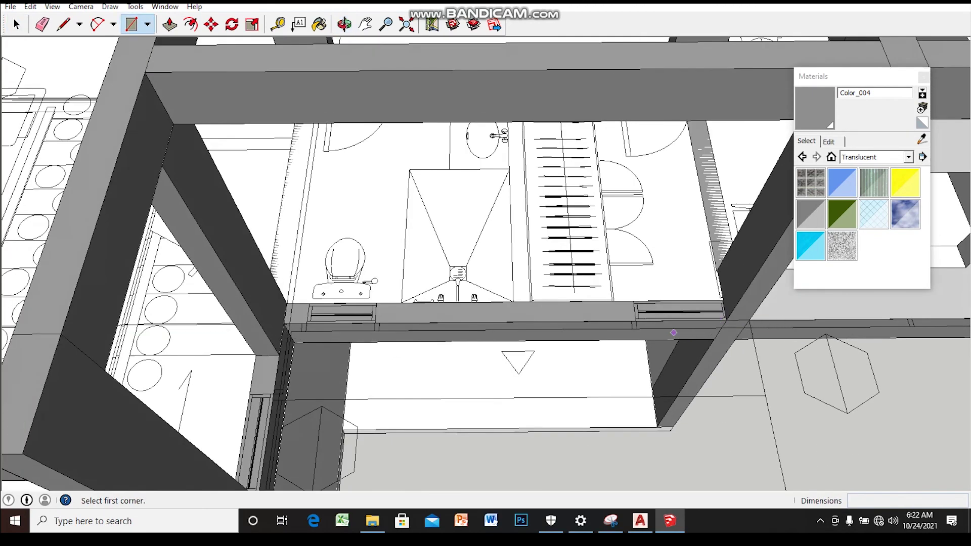
- Draw a thin rectangle about 201mm by 3900mm along the bathroom floor edge
scroll(323, 331, up, 1)
scroll(304, 316, up, 1)
scroll(273, 299, up, 1)
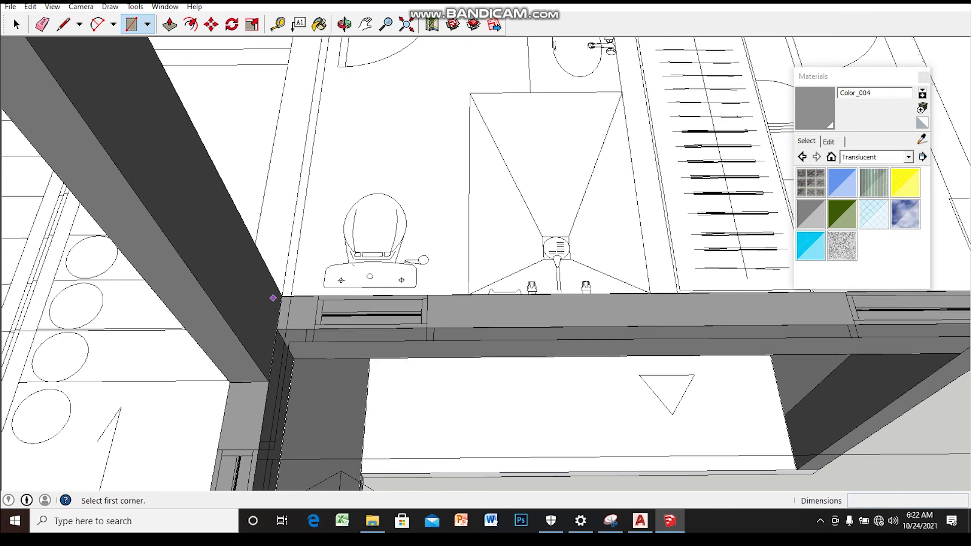
middle_drag(277, 329, 691, 314)
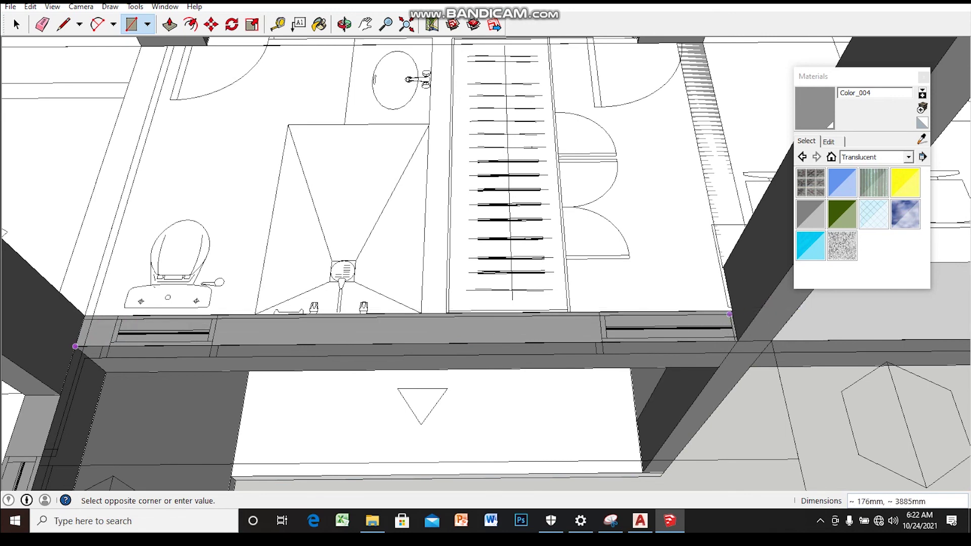
scroll(729, 314, up, 1)
middle_drag(729, 315, 730, 303)
scroll(730, 304, up, 1)
scroll(730, 295, up, 1)
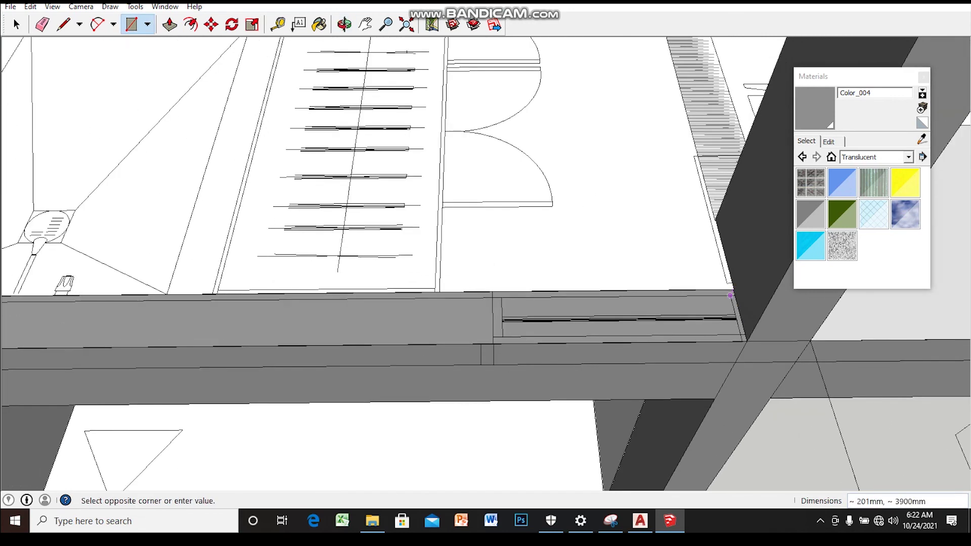
middle_drag(505, 303, 547, 299)
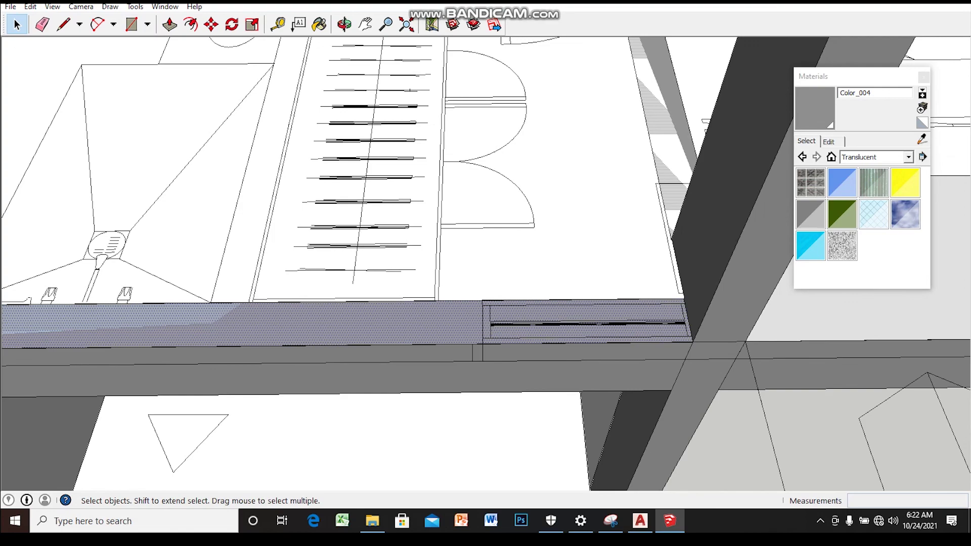
- Make the rectangle face into a group
right_click(407, 318)
key(Escape)
right_click(369, 325)
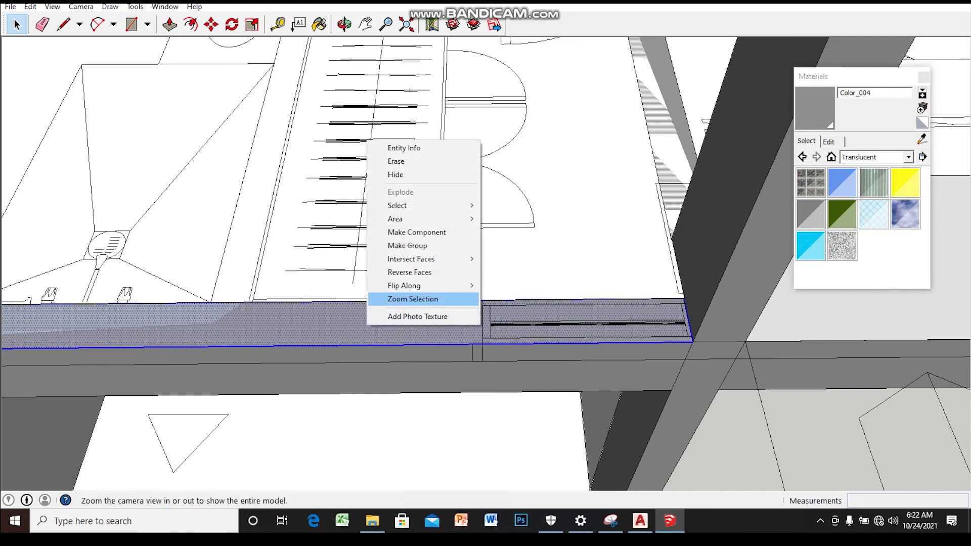
click(405, 245)
middle_drag(405, 245, 415, 237)
scroll(512, 411, down, 2)
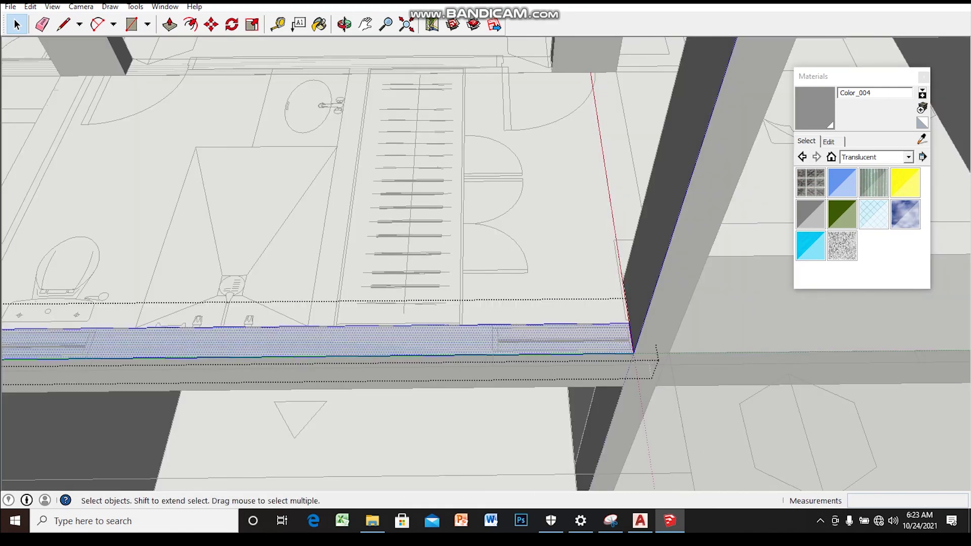
scroll(513, 412, down, 3)
scroll(513, 411, down, 1)
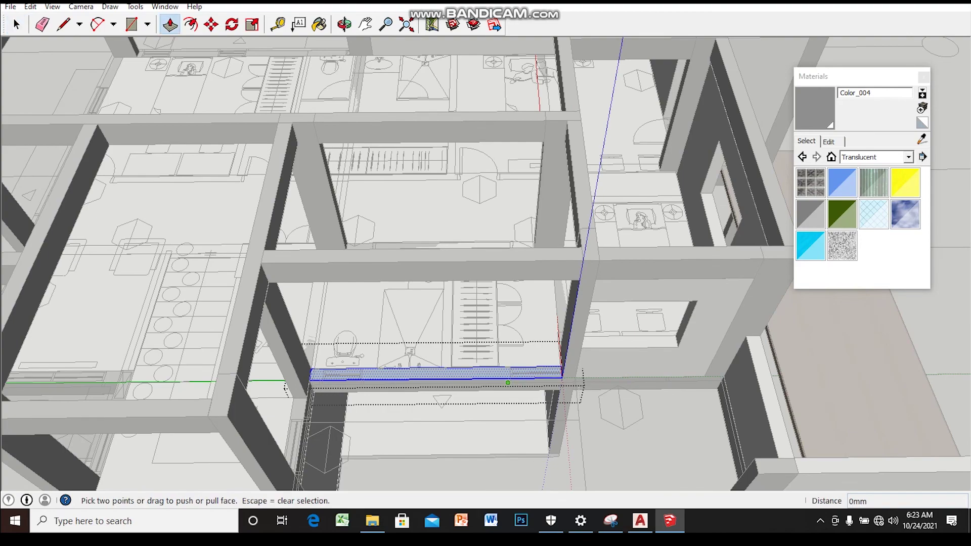
- Push/Pull the grouped rectangle up to the beam to fill the bay
click(503, 371)
middle_drag(503, 371, 495, 209)
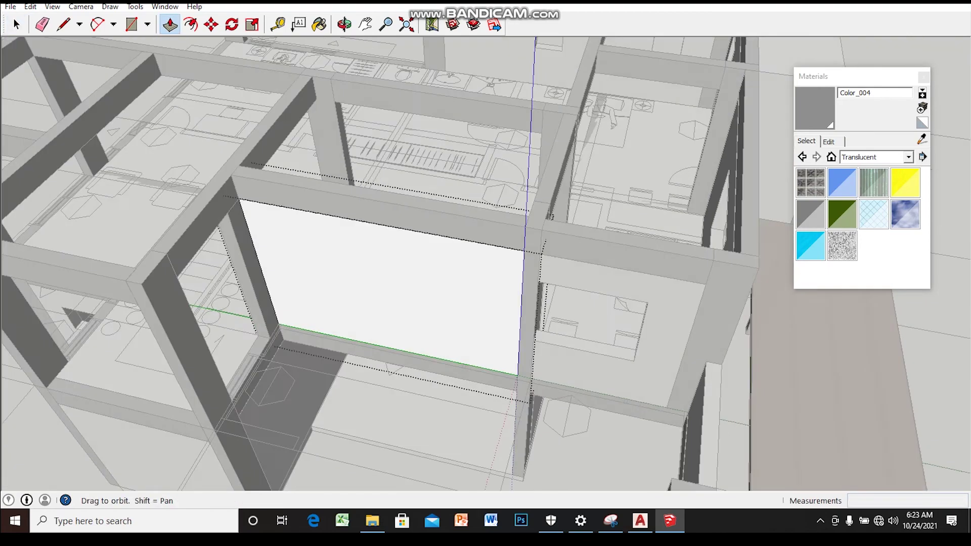
key(space)
scroll(485, 263, down, 3)
middle_drag(485, 263, 536, 253)
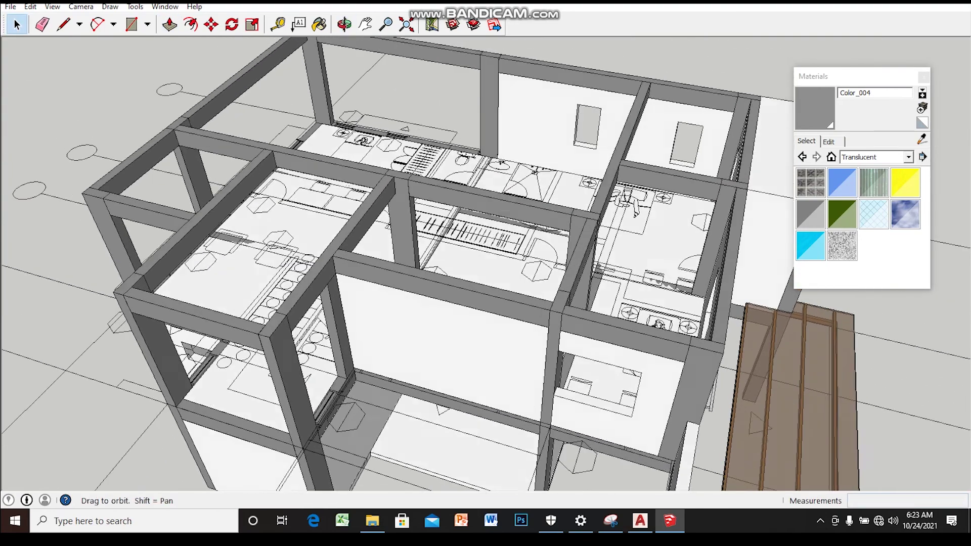
scroll(536, 253, up, 2)
middle_drag(485, 274, 384, 263)
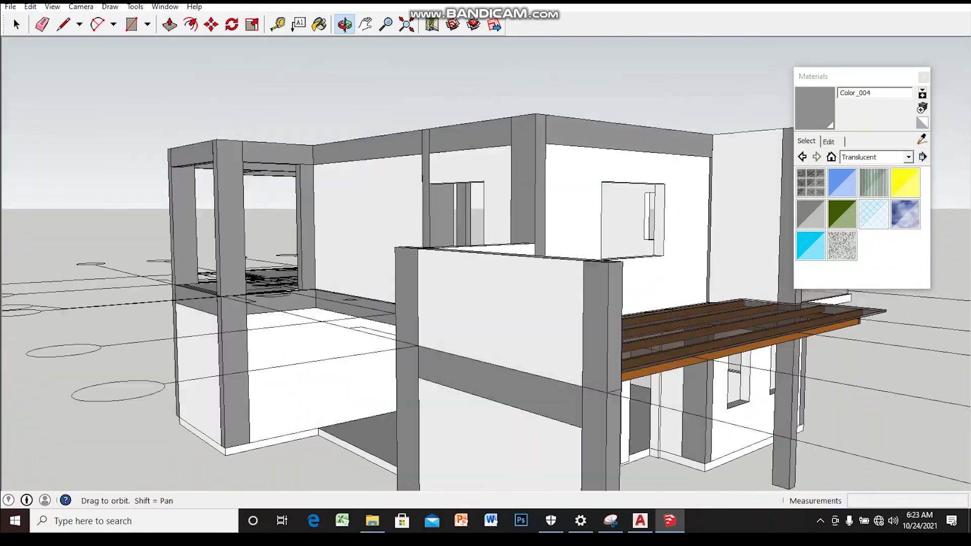
- Orbit back to the upper framing and select the large translucent wall face
mouse_move(486, 263)
middle_down()
mouse_move(456, 253)
mouse_move(485, 284)
mouse_move(455, 263)
middle_up()
scroll(486, 263, up, 3)
scroll(486, 273, down, 2)
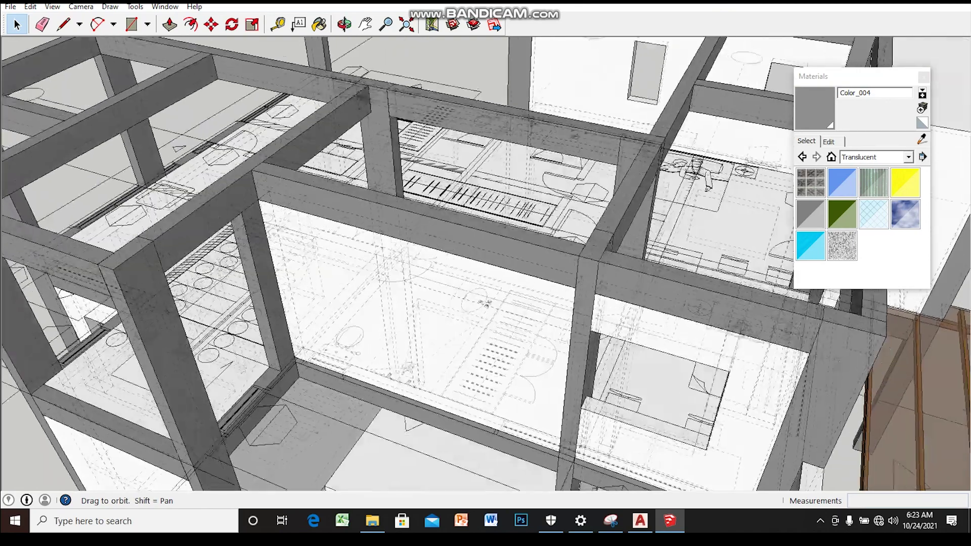
scroll(455, 263, up, 3)
scroll(486, 274, up, 1)
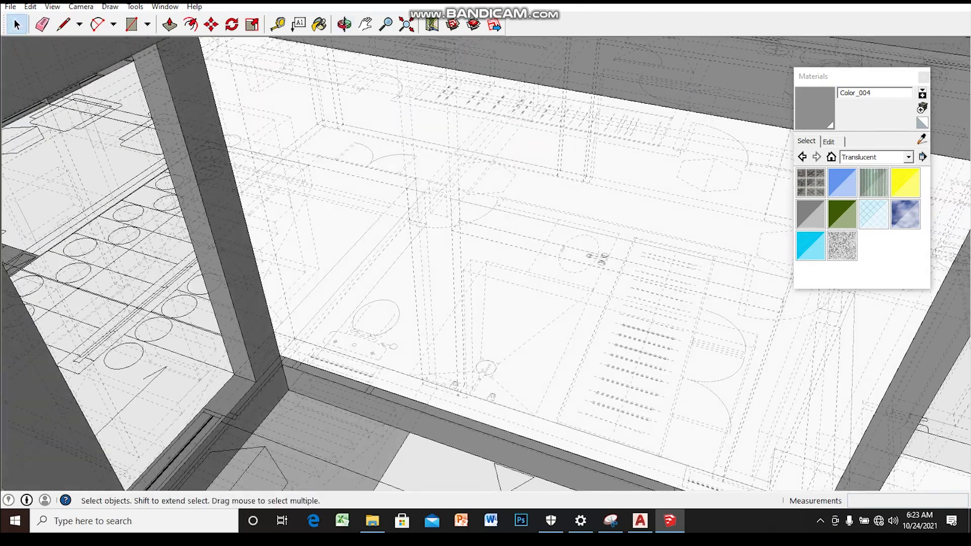
click(506, 252)
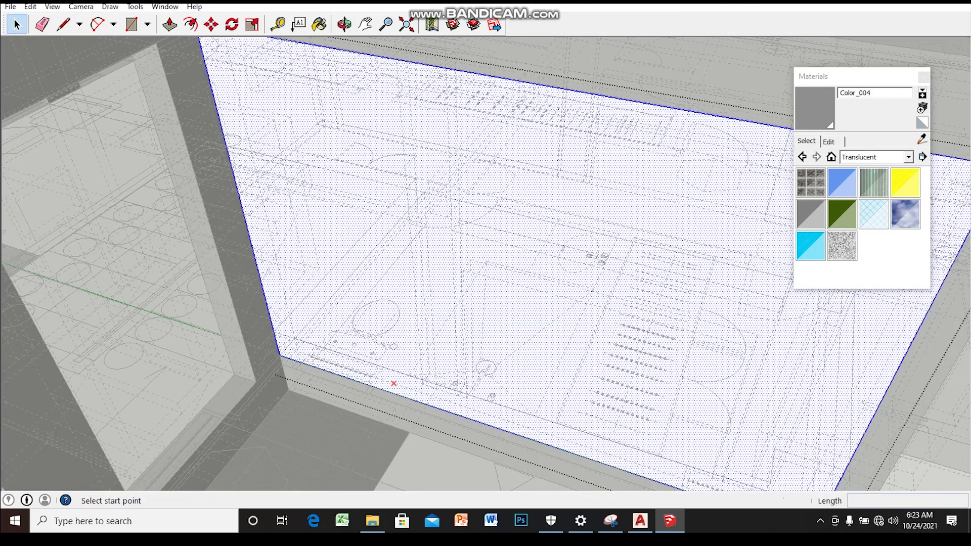
- Start a line on the upper wall's bottom edge while inspecting the edge closely
key(l)
scroll(400, 369, up, 2)
scroll(389, 384, up, 1)
scroll(379, 400, up, 1)
scroll(373, 413, up, 1)
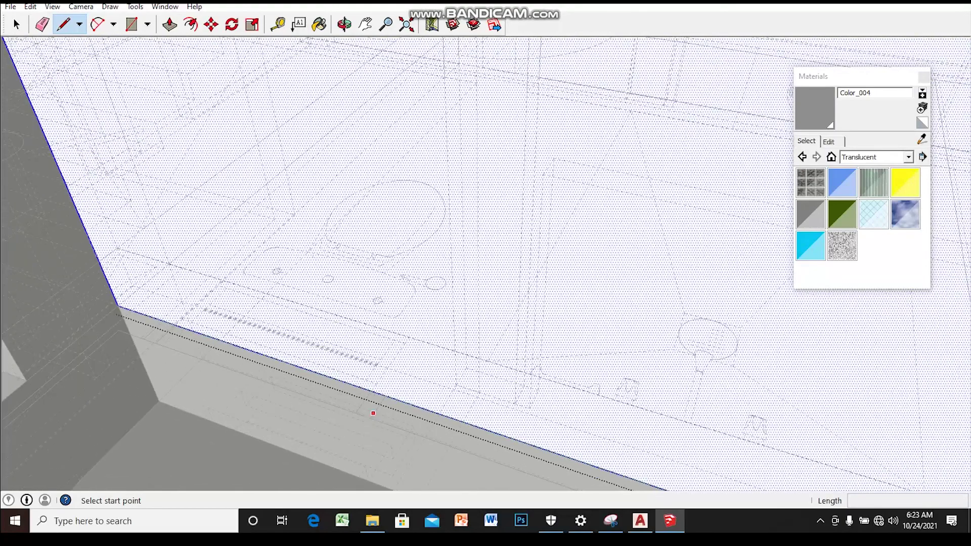
click(371, 391)
middle_drag(372, 392, 438, 348)
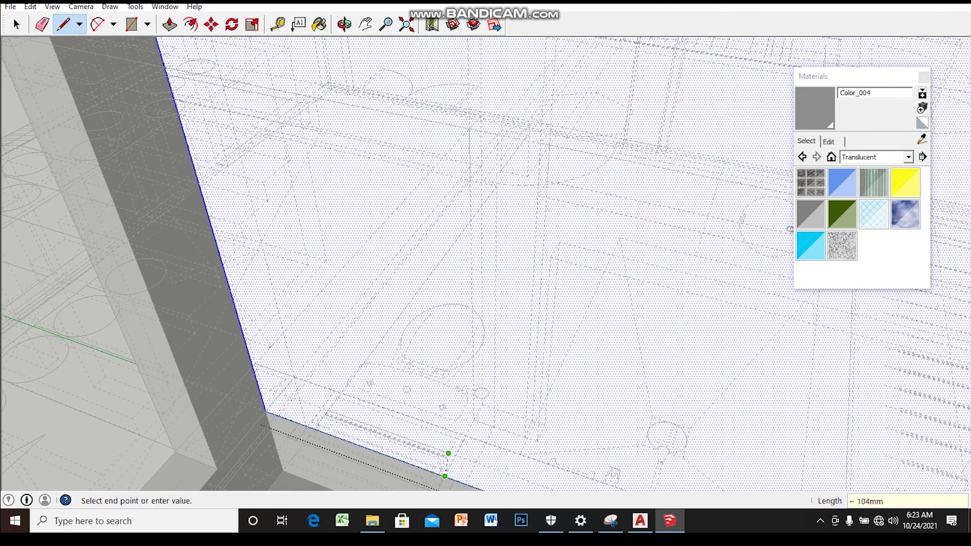
middle_drag(448, 453, 419, 350)
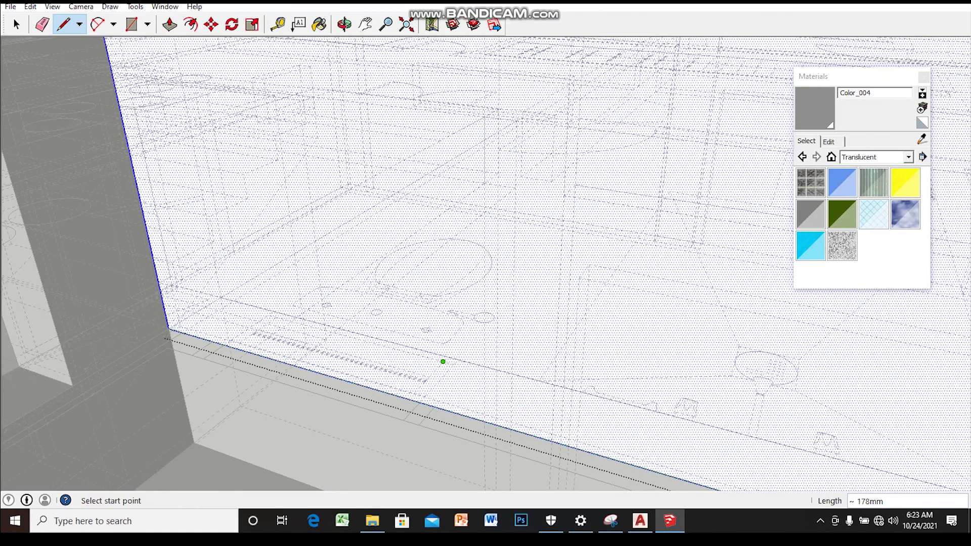
scroll(419, 401, up, 3)
scroll(427, 392, up, 2)
middle_drag(415, 404, 406, 397)
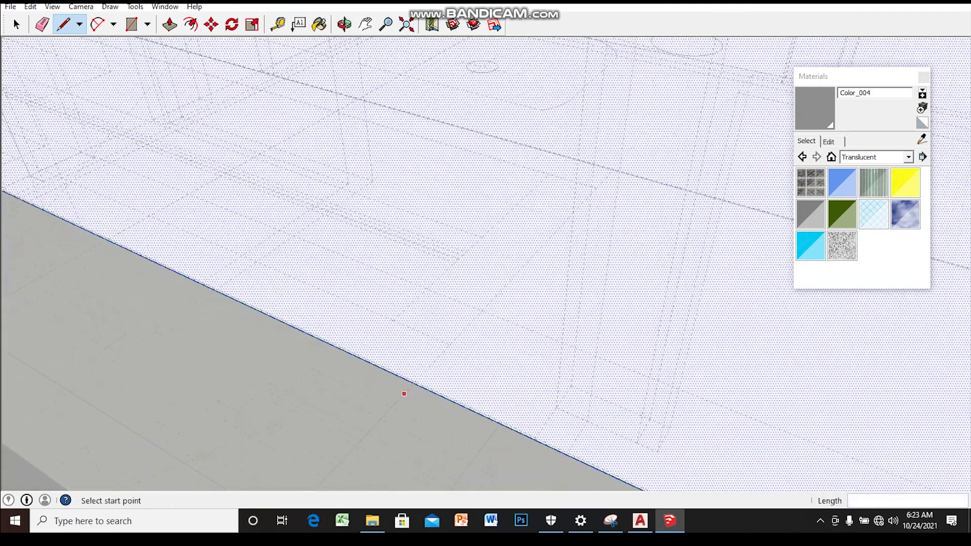
scroll(405, 390, up, 1)
scroll(420, 373, up, 1)
scroll(418, 371, up, 1)
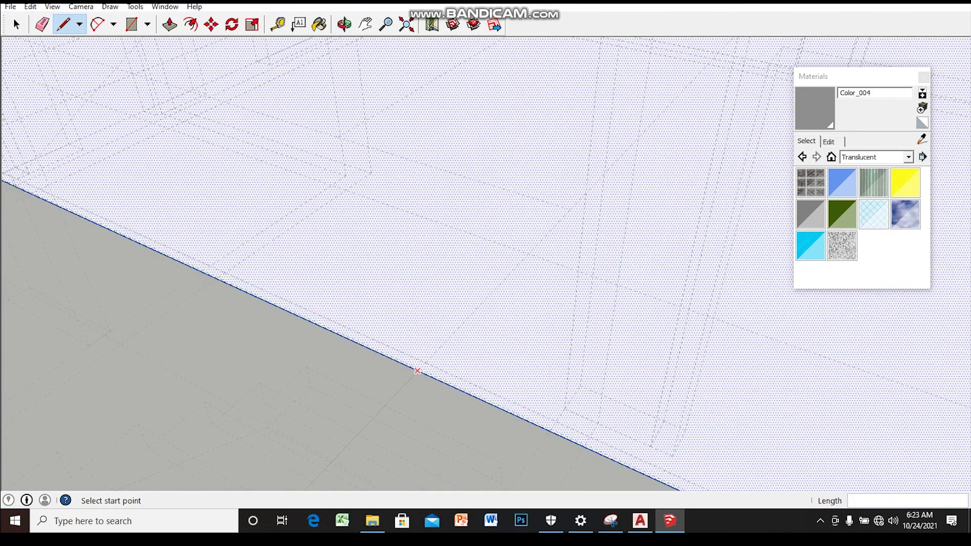
- Push/Pull the grey wall face so it aligns with the slab edge
click(426, 362)
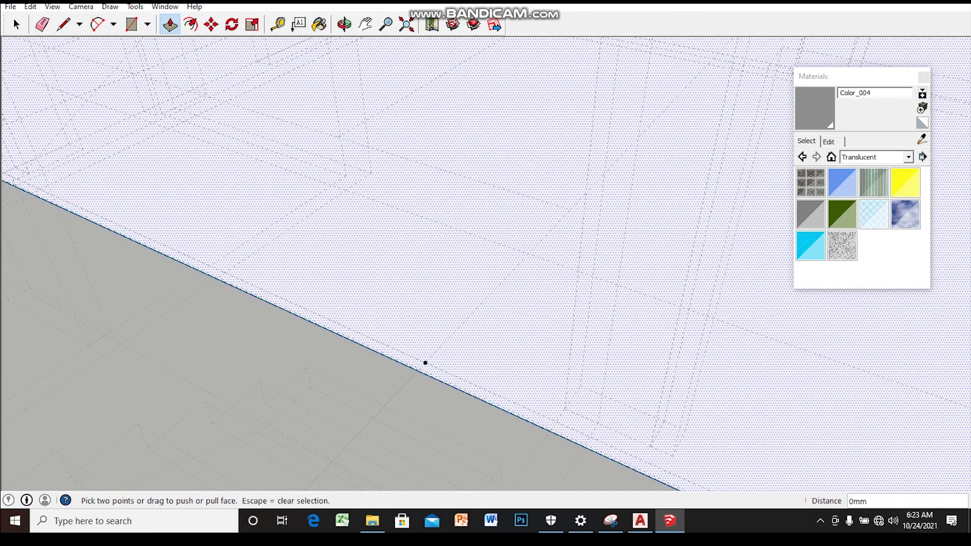
click(454, 374)
mouse_move(433, 364)
middle_down()
mouse_move(404, 430)
mouse_move(384, 435)
middle_up()
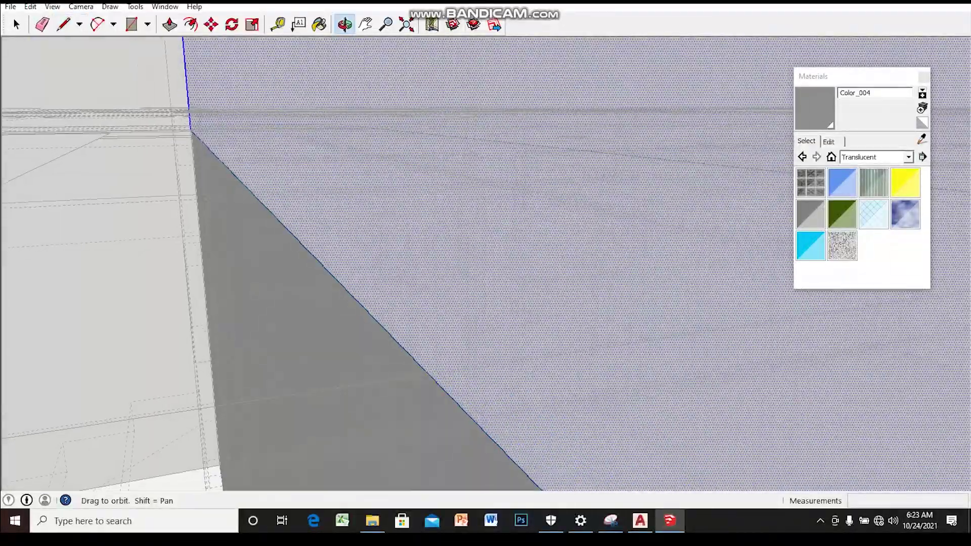
key(space)
- Push the translucent wall face flush with the floor-slab edge, checking alignment from several angles
click(478, 417)
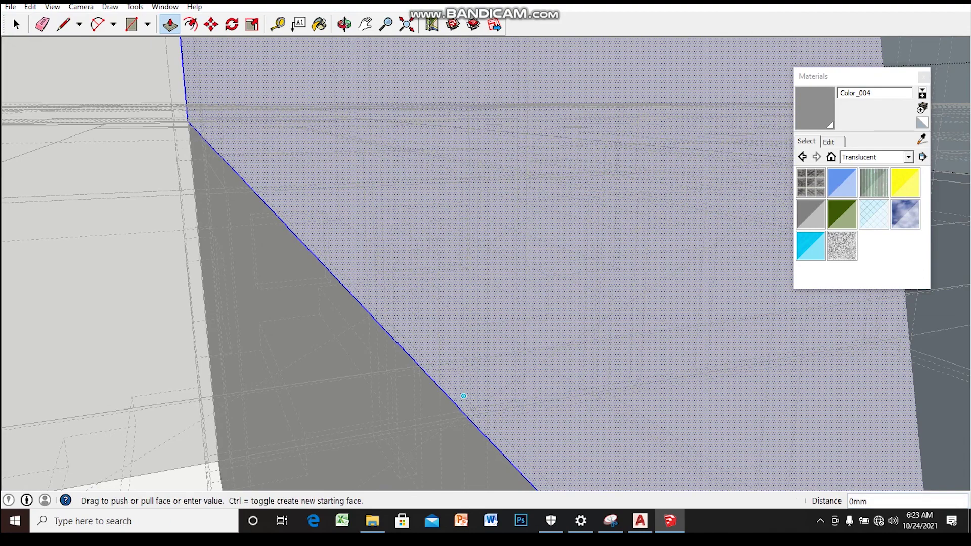
middle_drag(483, 429, 456, 354)
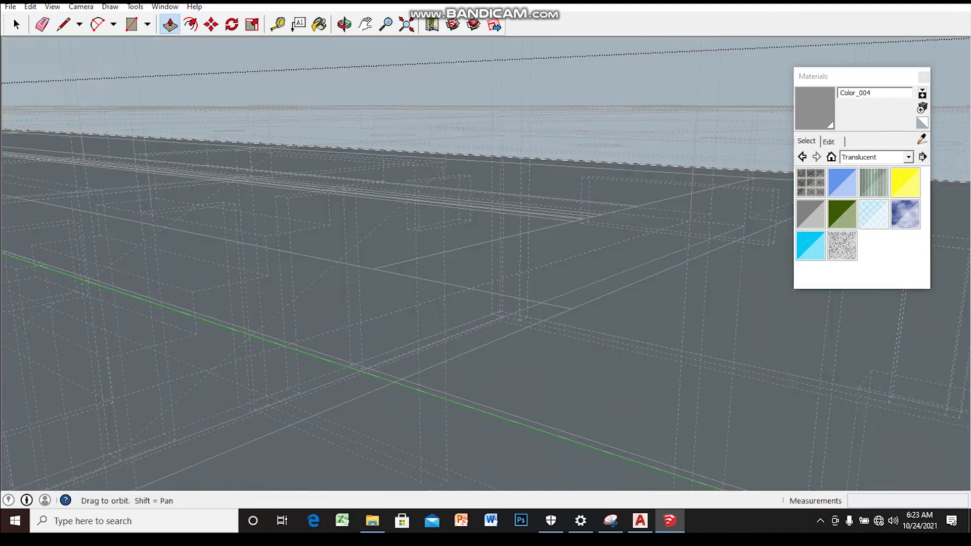
click(486, 253)
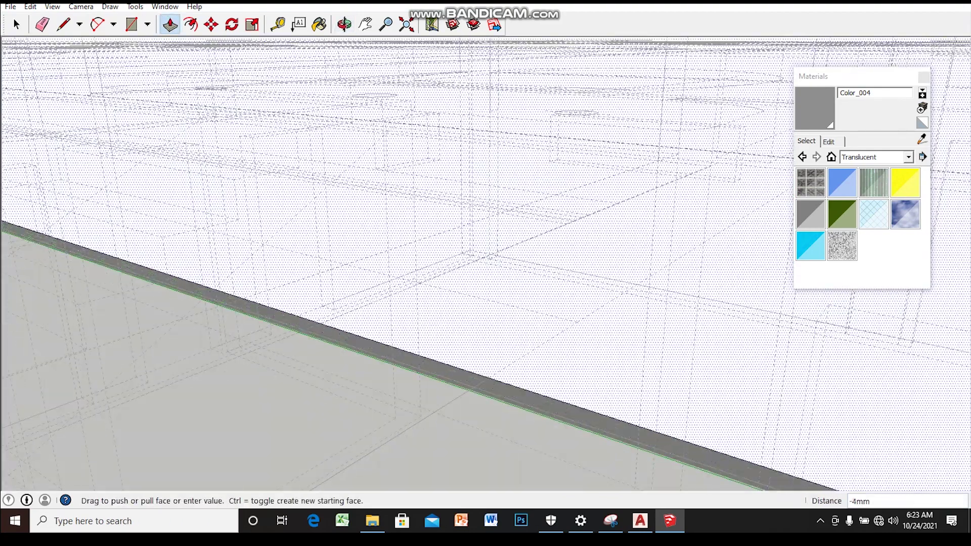
middle_drag(583, 424, 478, 336)
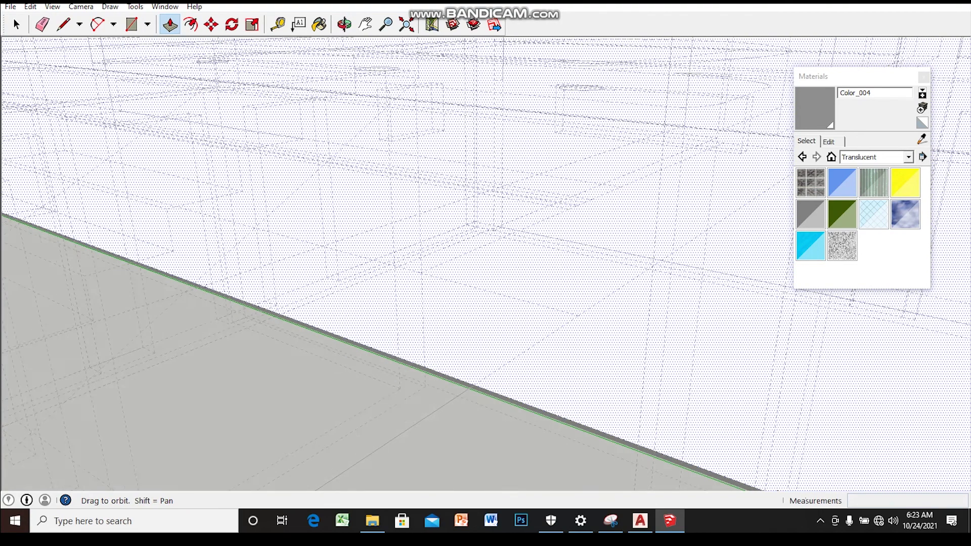
middle_drag(478, 337, 428, 331)
mouse_move(401, 288)
middle_down()
mouse_move(394, 275)
mouse_move(535, 309)
mouse_move(514, 284)
mouse_move(504, 289)
middle_up()
scroll(505, 289, down, 1)
- Draw vertical guide lines and the window rectangle on the inner upper wall
scroll(504, 288, down, 2)
scroll(508, 289, down, 2)
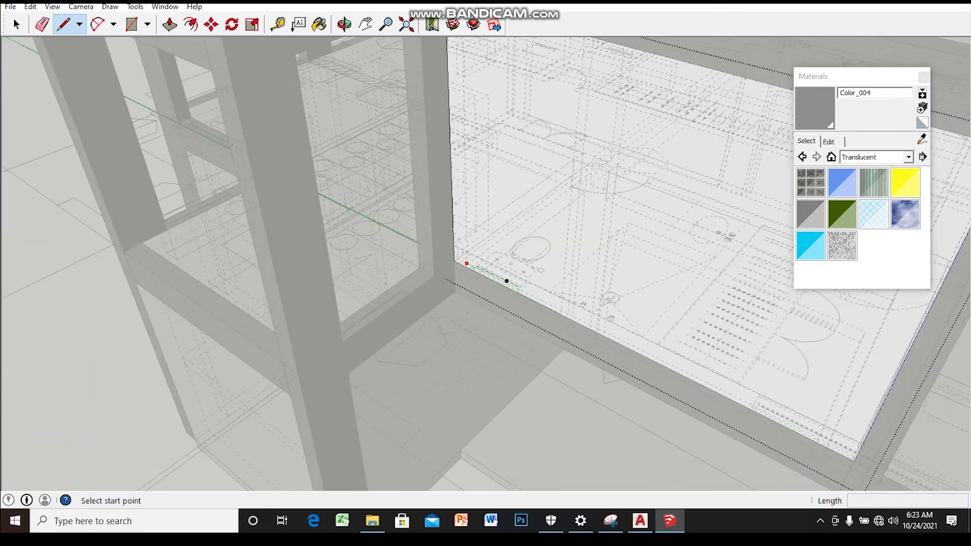
scroll(514, 288, down, 3)
scroll(513, 288, up, 1)
scroll(557, 293, up, 2)
scroll(575, 316, up, 2)
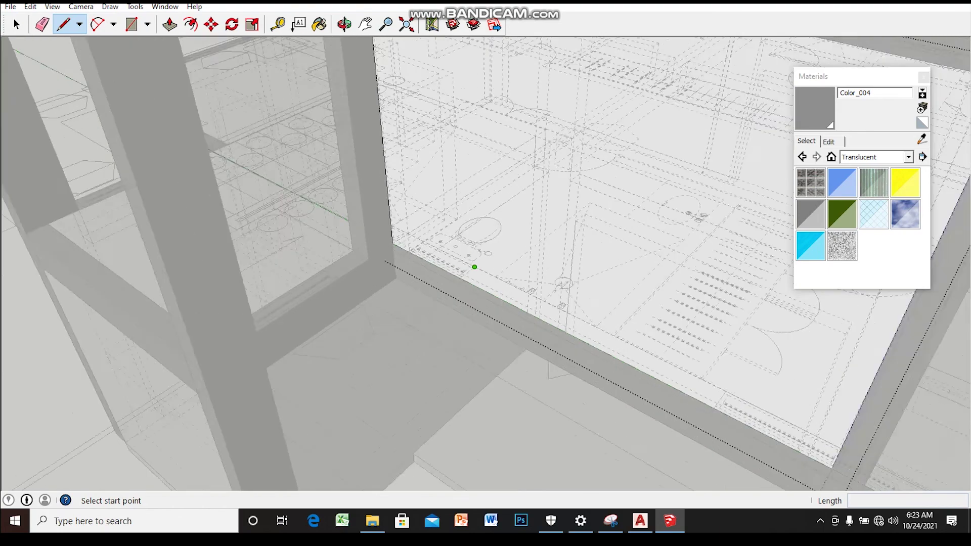
scroll(472, 269, up, 2)
scroll(458, 278, up, 2)
scroll(453, 277, up, 2)
scroll(450, 284, up, 1)
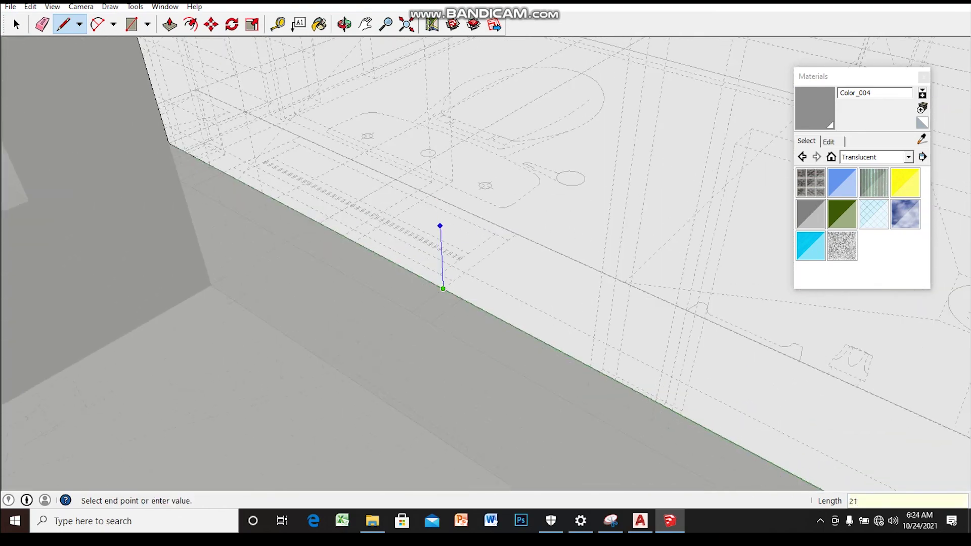
middle_drag(441, 226, 543, 434)
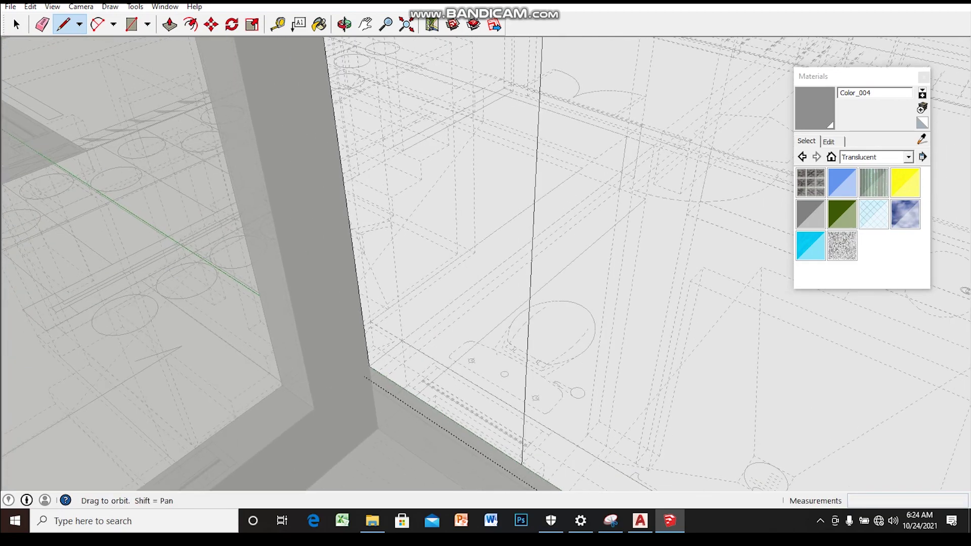
click(543, 434)
middle_drag(476, 409, 383, 387)
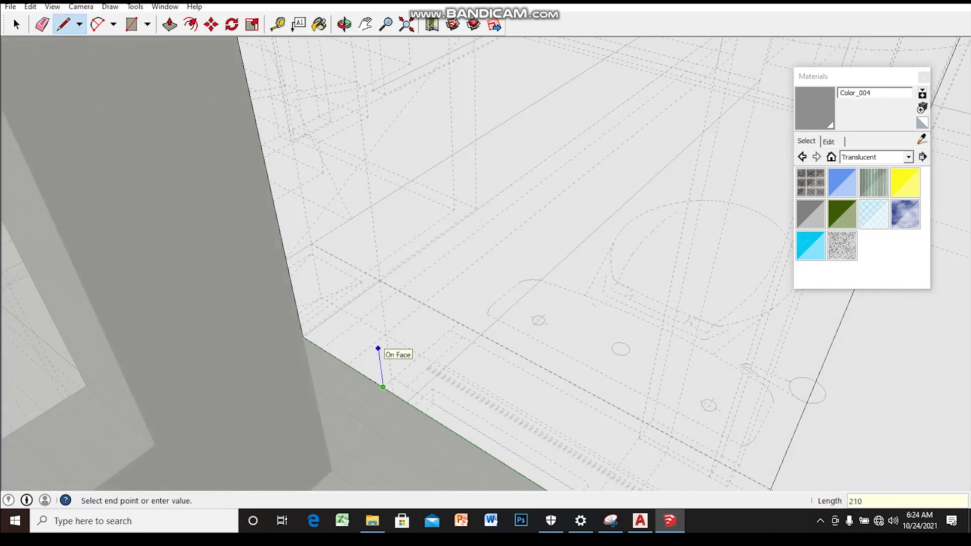
mouse_move(435, 360)
middle_down()
mouse_move(477, 267)
mouse_move(620, 176)
mouse_move(607, 172)
mouse_move(617, 180)
middle_up()
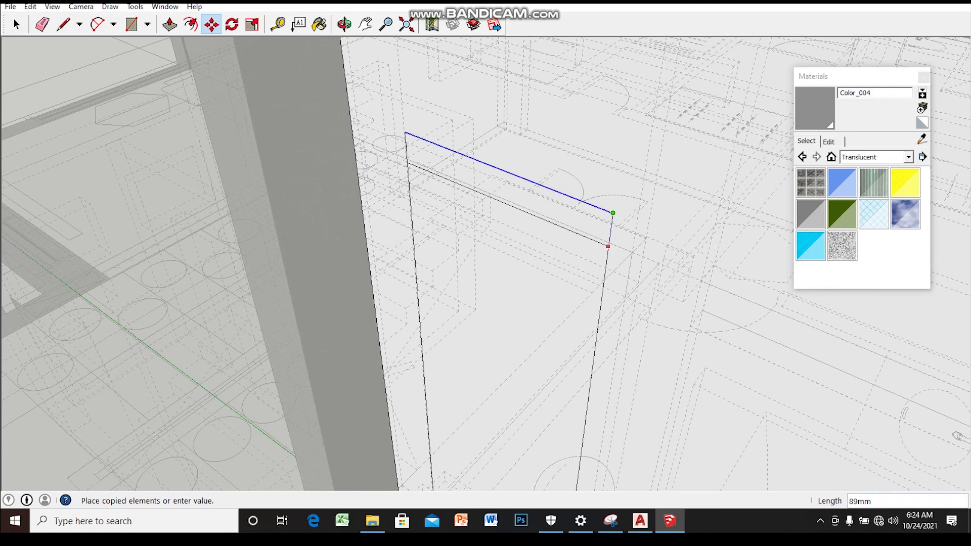
key(space)
- Push/Pull the first window rectangle 200mm into the wall
middle_drag(599, 301, 536, 263)
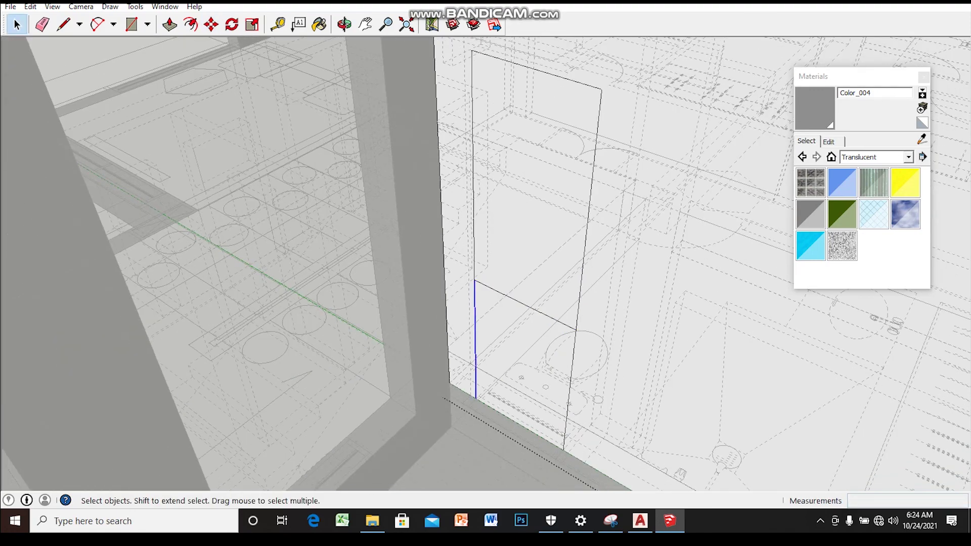
click(537, 187)
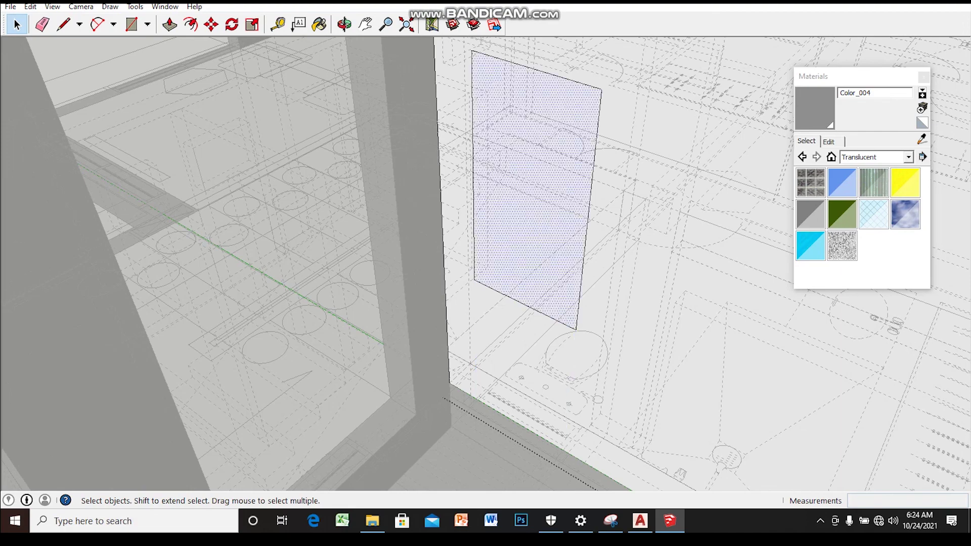
scroll(543, 277, up, 2)
click(519, 264)
scroll(513, 254, up, 1)
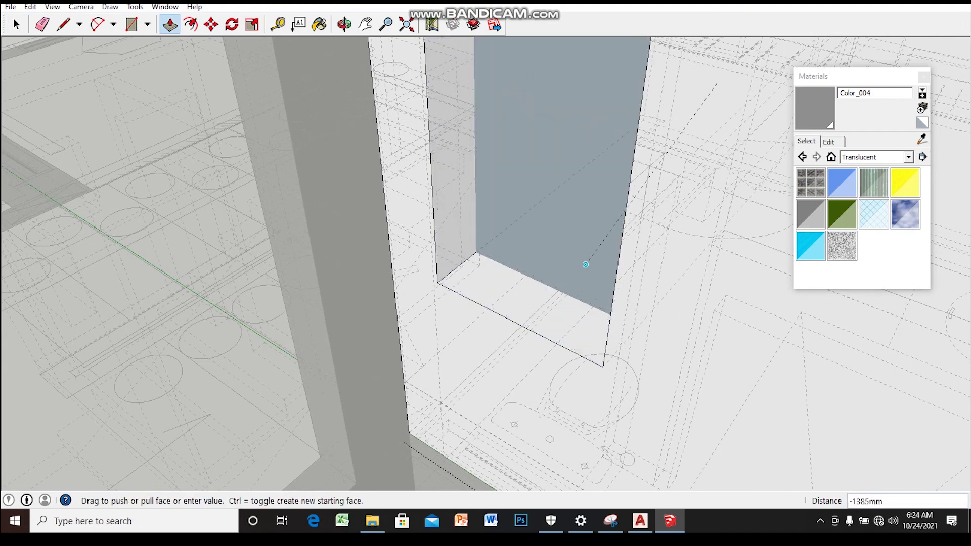
scroll(509, 281, up, 1)
click(526, 251)
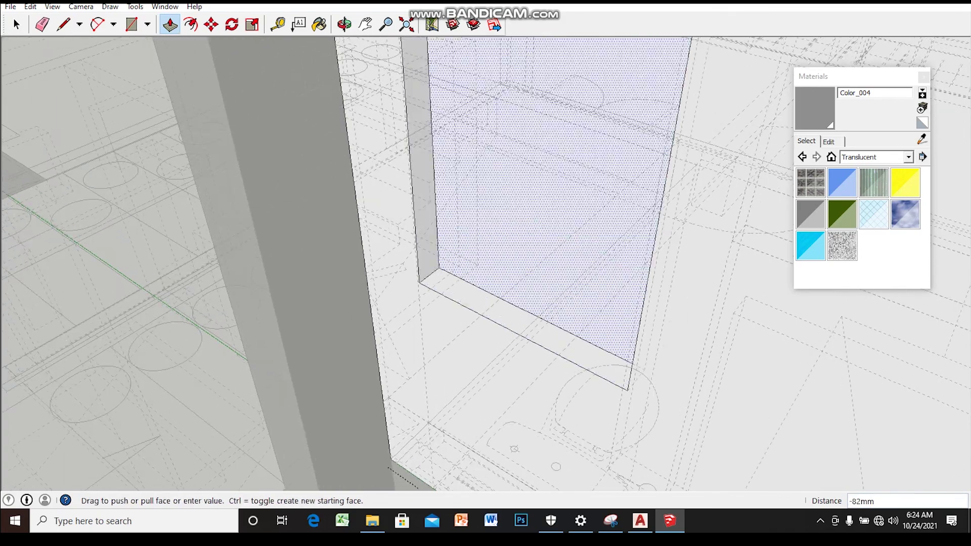
text(-200)
click(526, 251)
scroll(526, 251, down, 4)
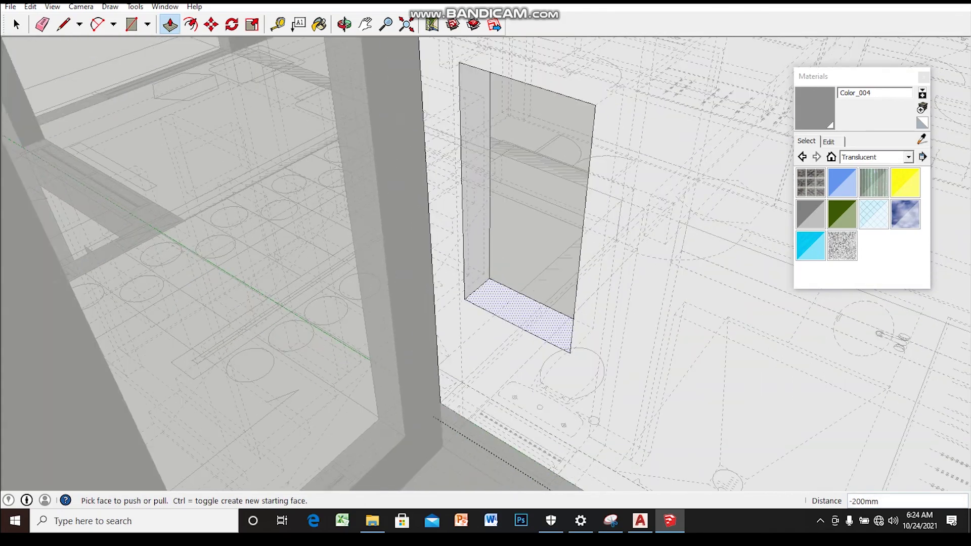
scroll(526, 251, down, 4)
- Select the next wall and copy edges with Move to mark the second window
mouse_move(526, 304)
middle_down()
mouse_move(491, 217)
mouse_move(501, 313)
middle_up()
scroll(556, 263, up, 3)
scroll(557, 263, up, 2)
middle_drag(556, 263, 536, 243)
middle_drag(6, 244, 3, 247)
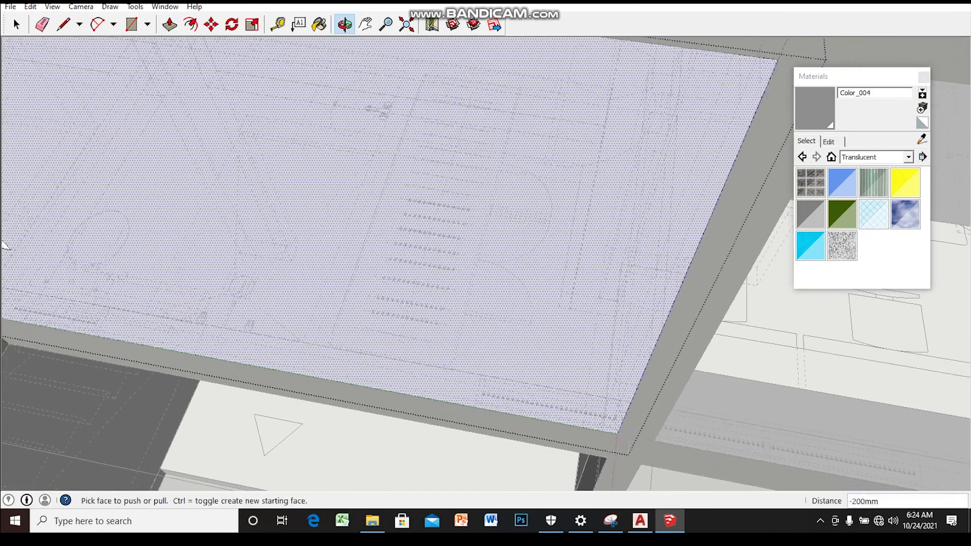
key(space)
click(2, 244)
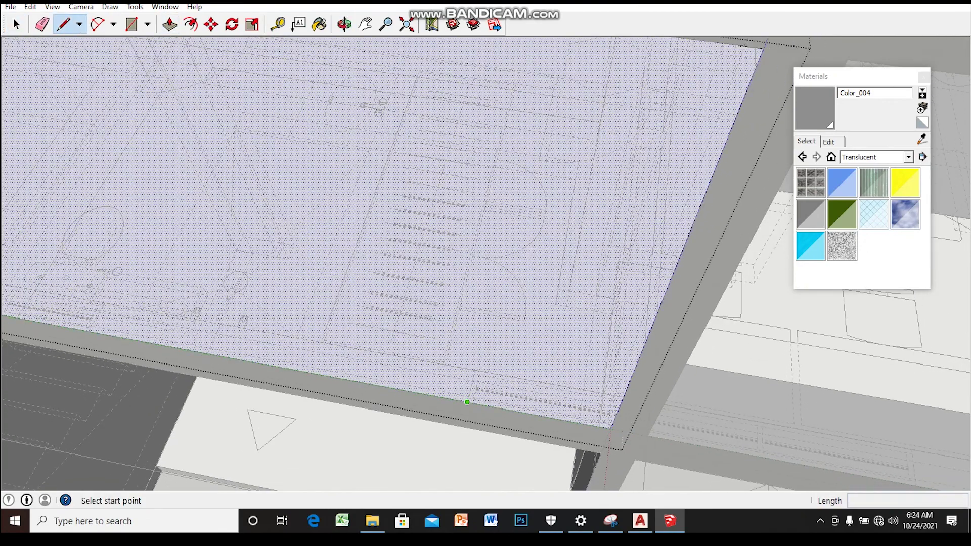
mouse_move(467, 402)
middle_down()
mouse_move(549, 219)
mouse_move(562, 212)
middle_up()
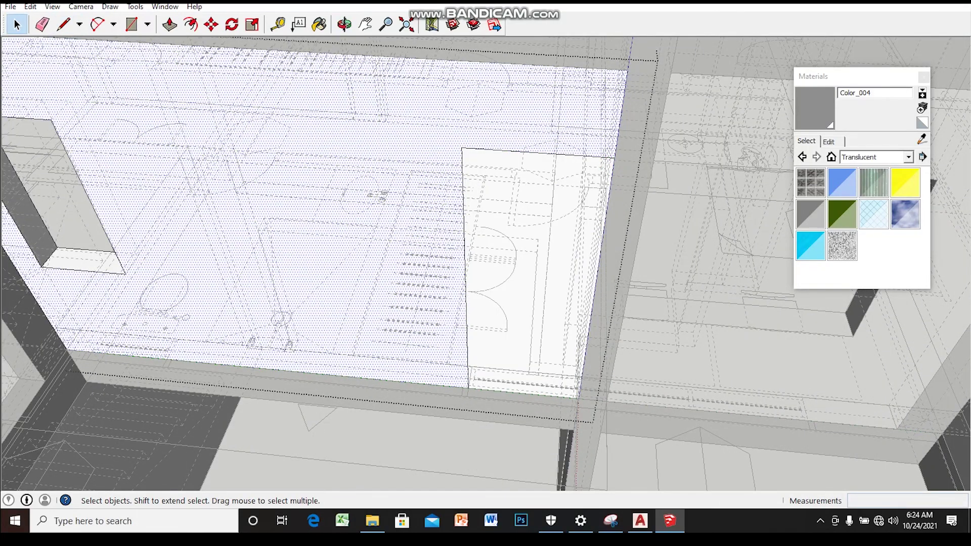
key(m)
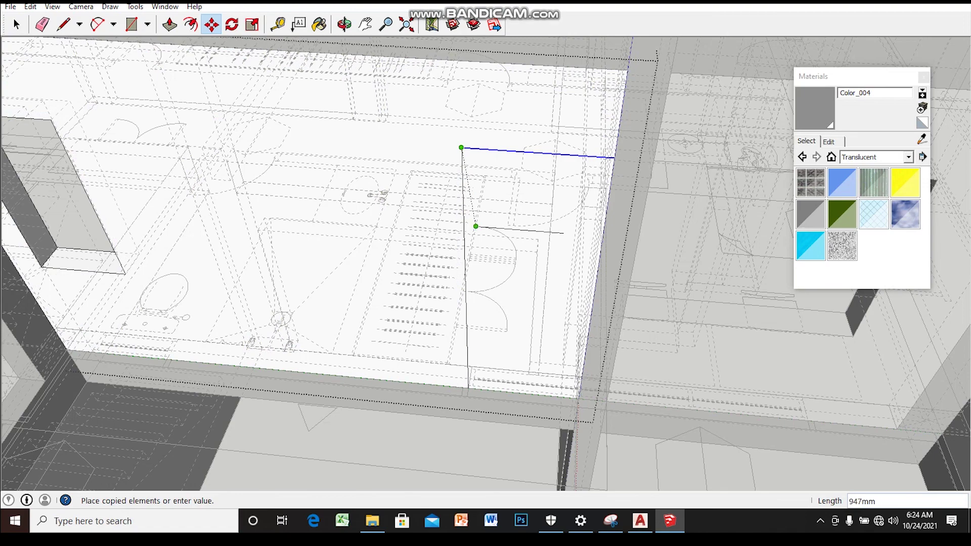
key(space)
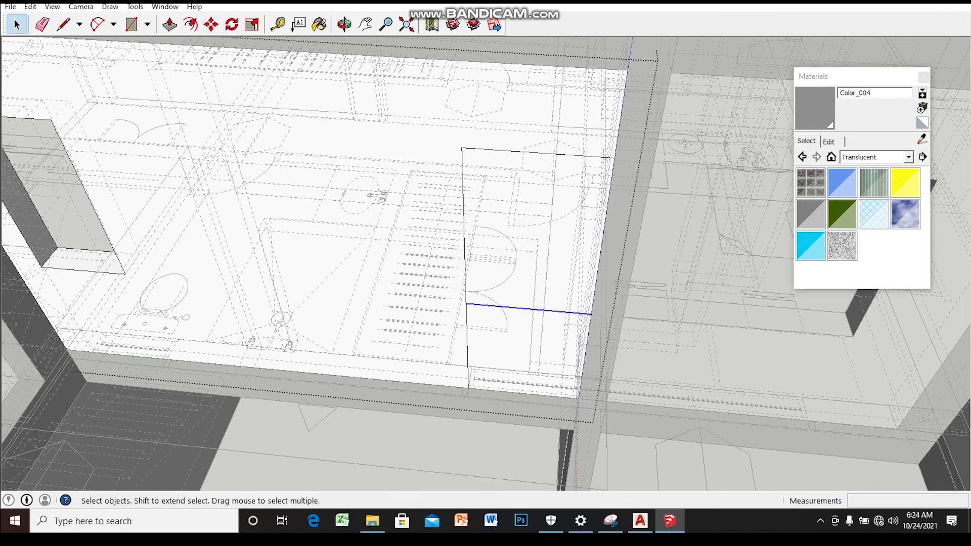
- Push the second window face 200mm into the wall and view the whole room
middle_drag(455, 304, 446, 323)
key(p)
drag(447, 328, 465, 318)
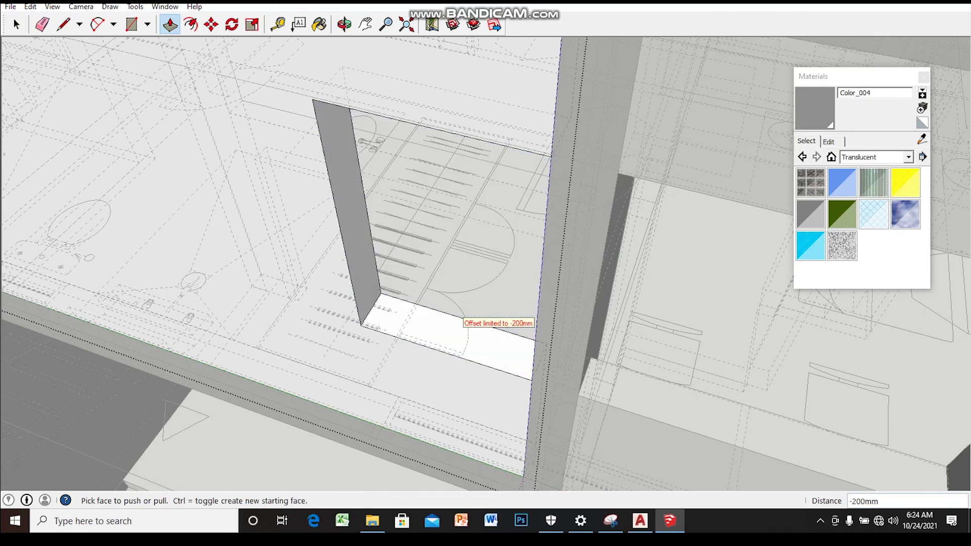
scroll(465, 324, down, 3)
key(space)
middle_drag(465, 323, 625, 125)
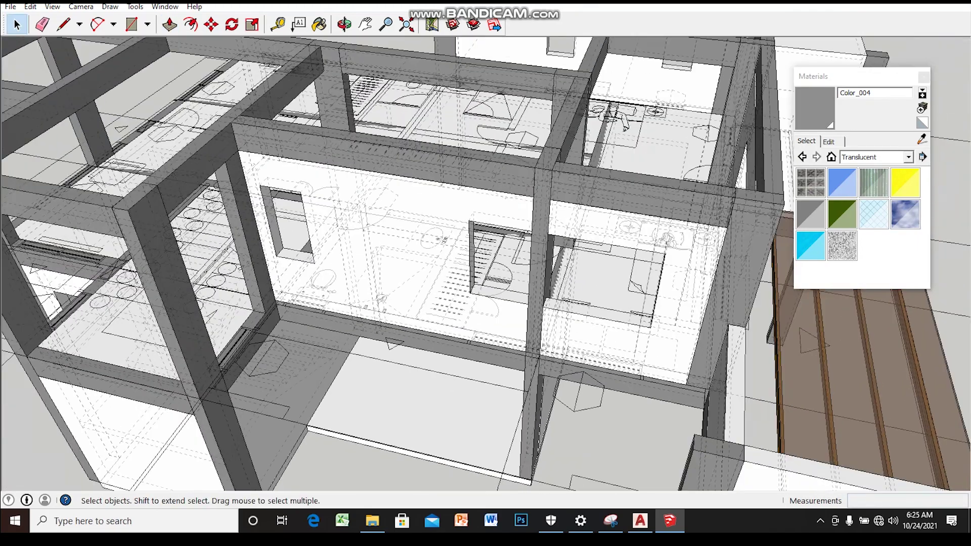
scroll(626, 125, down, 3)
scroll(625, 126, down, 5)
mouse_move(625, 125)
middle_down()
mouse_move(465, 161)
mouse_move(303, 182)
middle_up()
scroll(405, 172, down, 3)
scroll(476, 263, up, 3)
scroll(476, 263, up, 3)
mouse_move(476, 263)
middle_down()
mouse_move(475, 223)
mouse_move(445, 218)
middle_up()
scroll(475, 223, down, 3)
scroll(456, 222, down, 3)
scroll(516, 225, down, 2)
mouse_move(486, 263)
middle_down()
mouse_move(486, 223)
mouse_move(455, 213)
mouse_move(455, 182)
middle_up()
scroll(455, 243, up, 3)
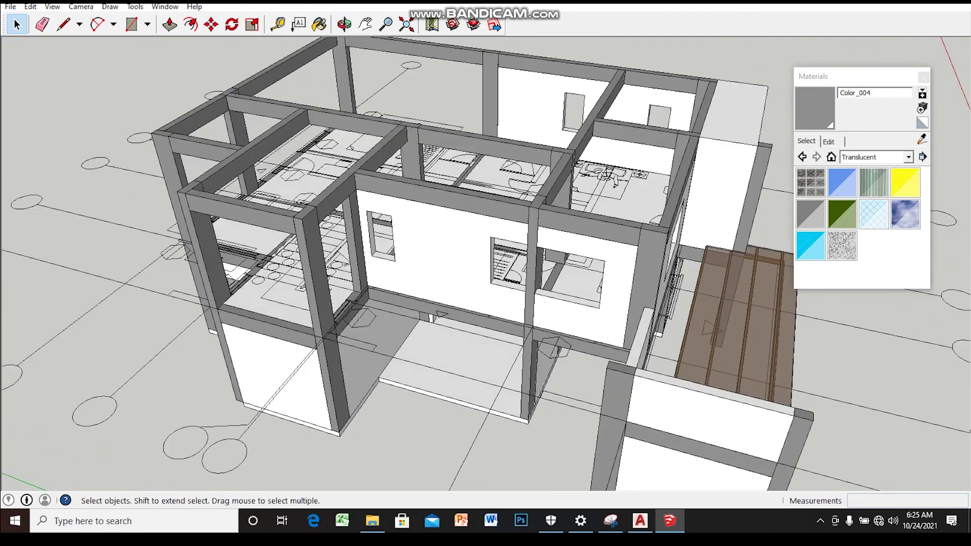
scroll(485, 253, up, 3)
mouse_move(486, 252)
middle_down()
mouse_move(455, 243)
mouse_move(445, 192)
middle_up()
scroll(476, 243, up, 3)
scroll(475, 243, up, 3)
scroll(485, 263, down, 3)
scroll(486, 263, down, 2)
scroll(476, 253, down, 3)
scroll(486, 253, down, 3)
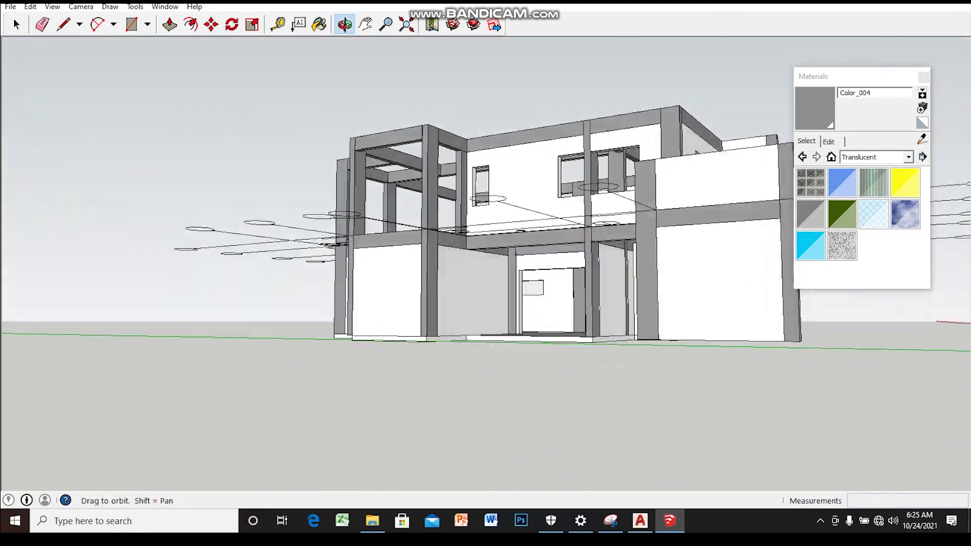
mouse_move(486, 253)
middle_down()
mouse_move(556, 248)
mouse_move(557, 212)
mouse_move(506, 253)
mouse_move(532, 243)
mouse_move(532, 202)
mouse_move(486, 222)
mouse_move(486, 202)
middle_up()
scroll(557, 213, up, 3)
scroll(486, 264, down, 3)
scroll(486, 253, up, 2)
key(space)
scroll(486, 253, up, 2)
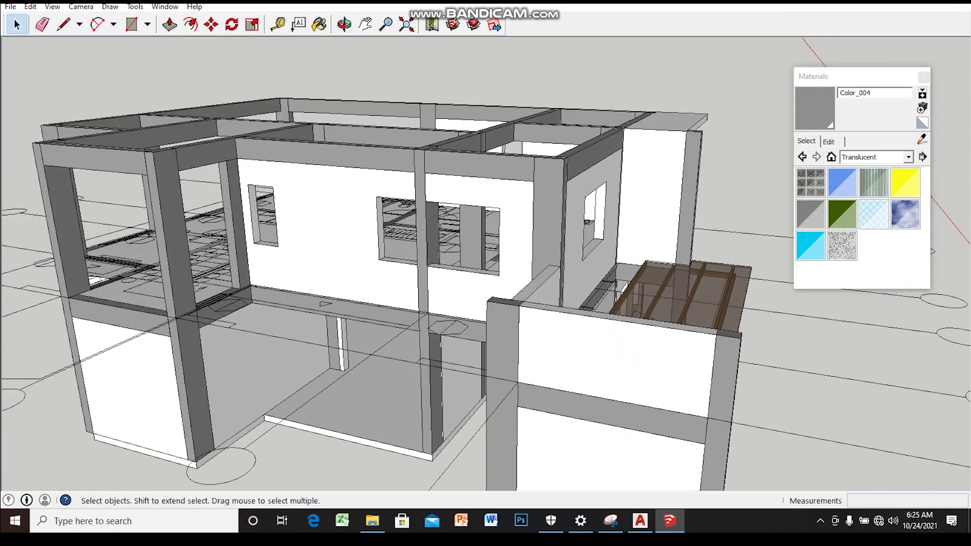
scroll(486, 253, up, 2)
middle_drag(486, 253, 485, 222)
scroll(485, 263, up, 3)
scroll(486, 263, up, 3)
middle_drag(403, 290, 384, 283)
scroll(372, 280, up, 3)
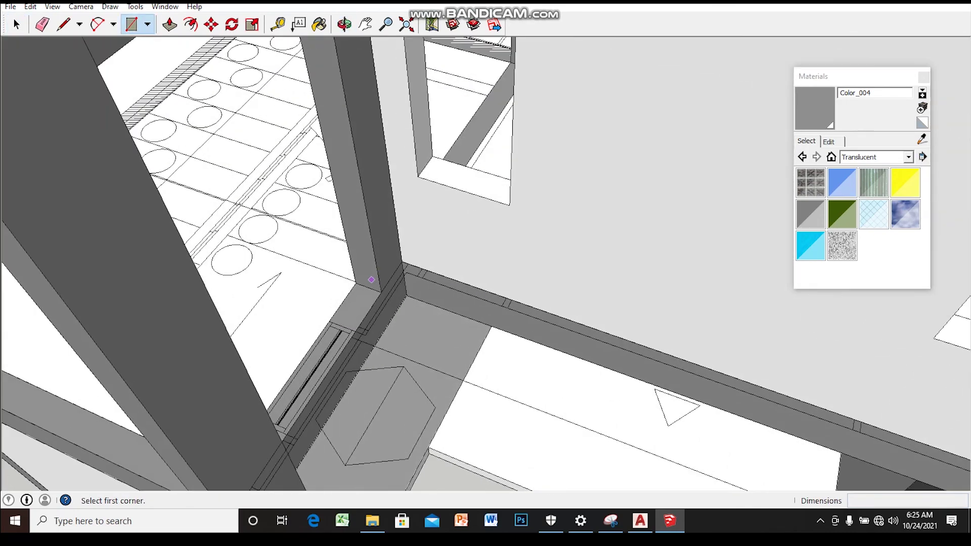
middle_drag(381, 292, 464, 294)
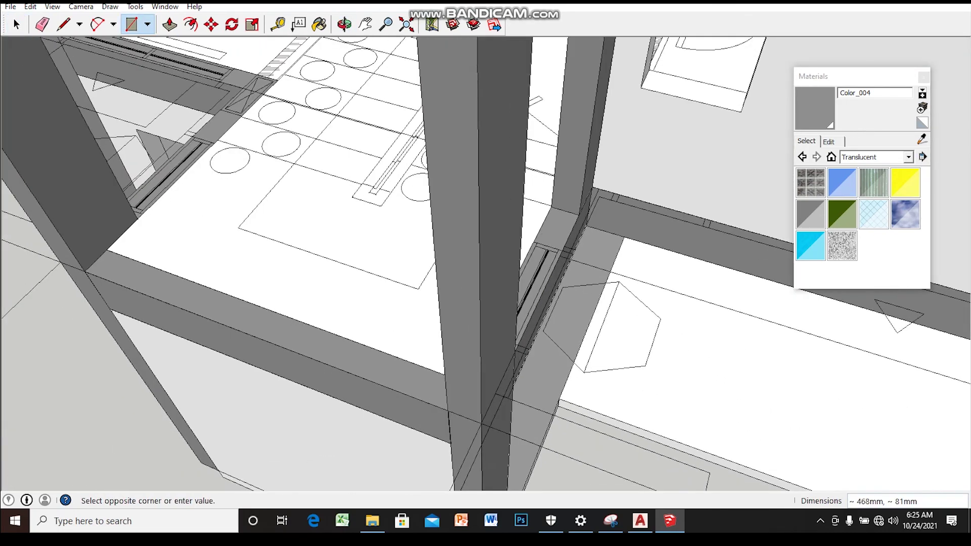
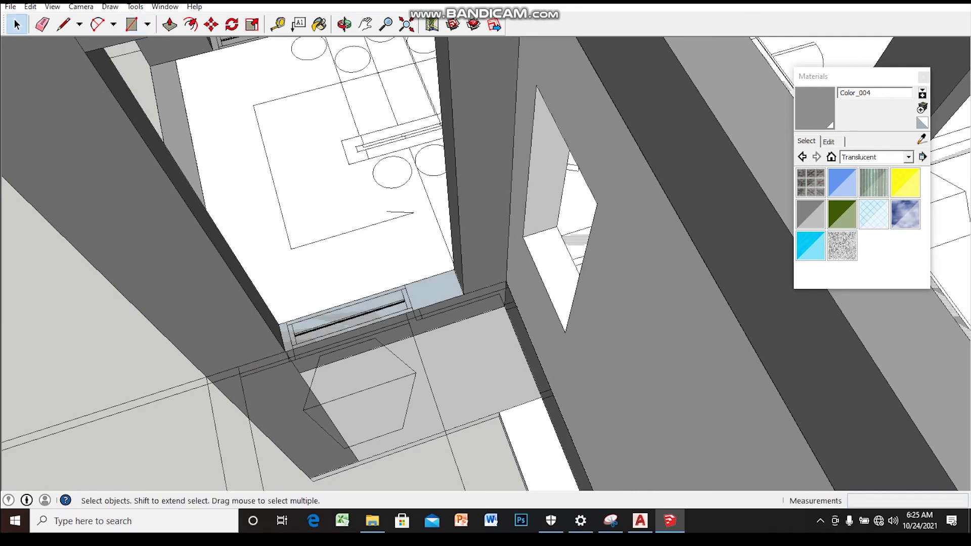
- Group the strip between the columns and raise it 2600mm into an infill wall
right_click(435, 292)
click(476, 397)
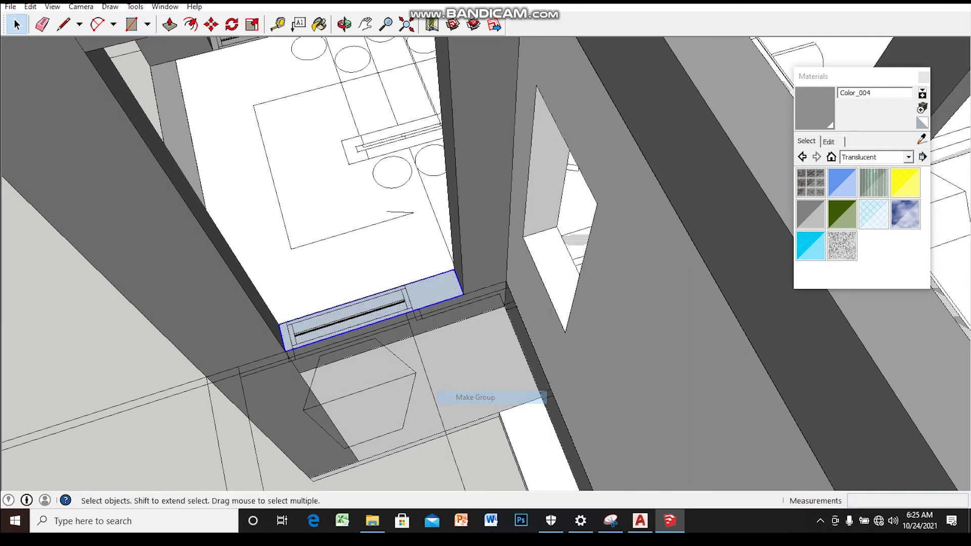
scroll(441, 297, down, 3)
scroll(441, 297, down, 2)
key(p)
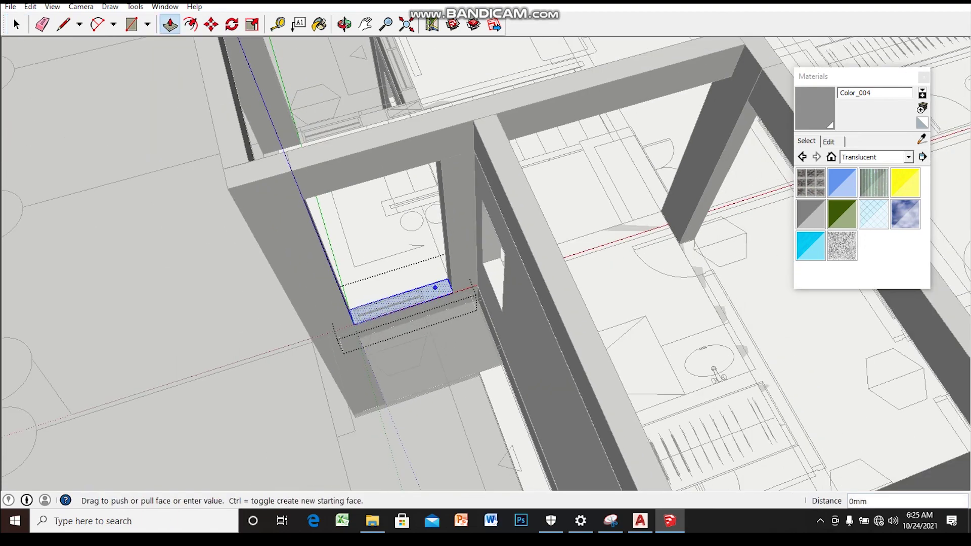
drag(435, 287, 440, 159)
key(space)
- Draw a line across the wall face to mark out the window outline
scroll(436, 281, up, 5)
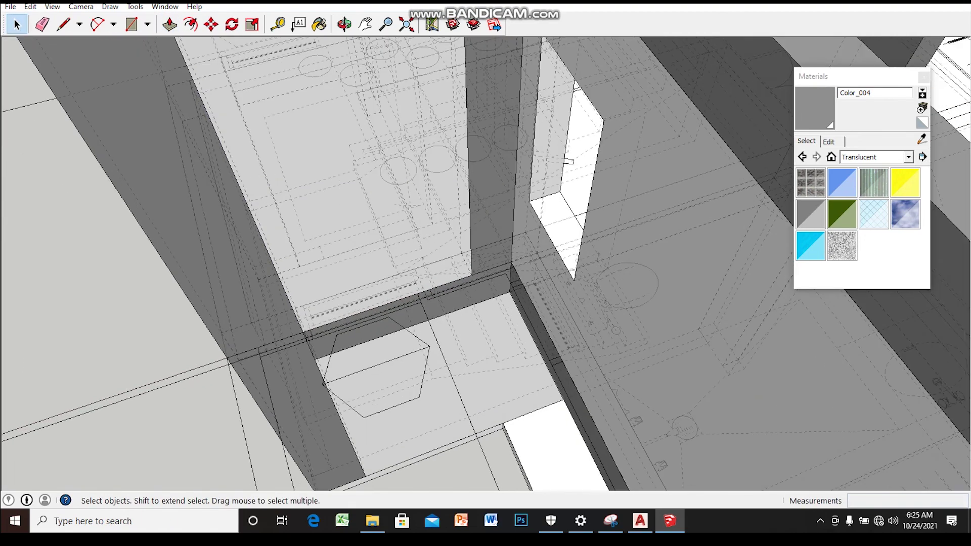
middle_drag(435, 281, 455, 283)
key(space)
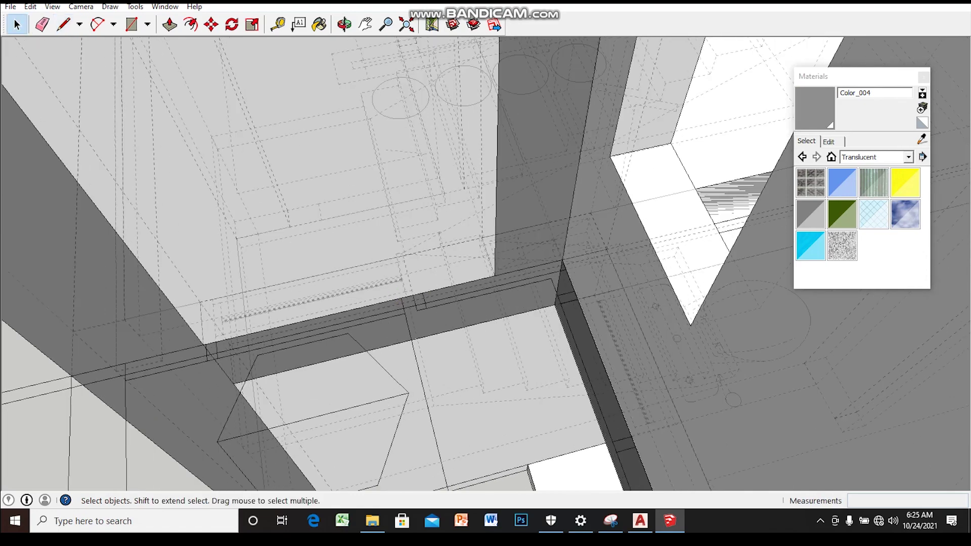
scroll(404, 294, up, 2)
click(415, 273)
key(l)
scroll(408, 295, up, 1)
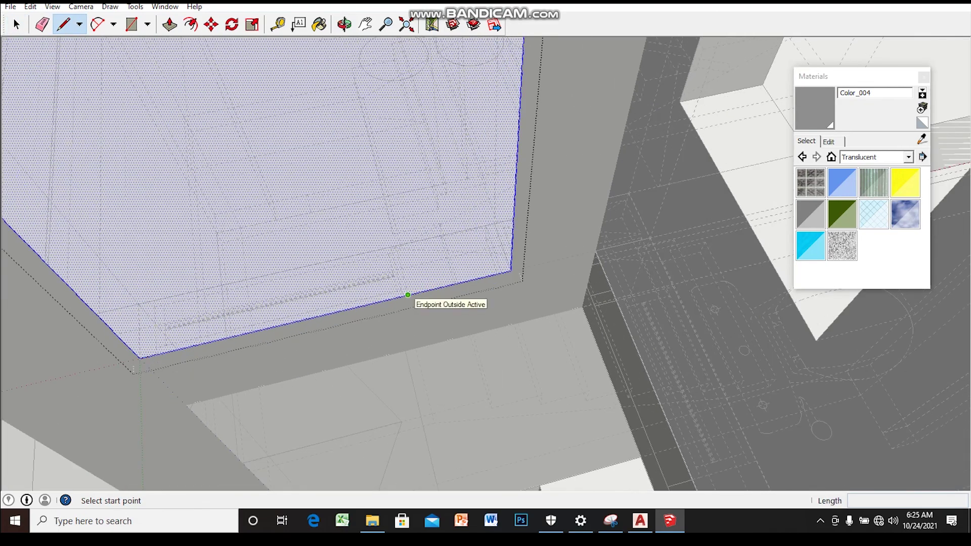
middle_drag(408, 295, 398, 271)
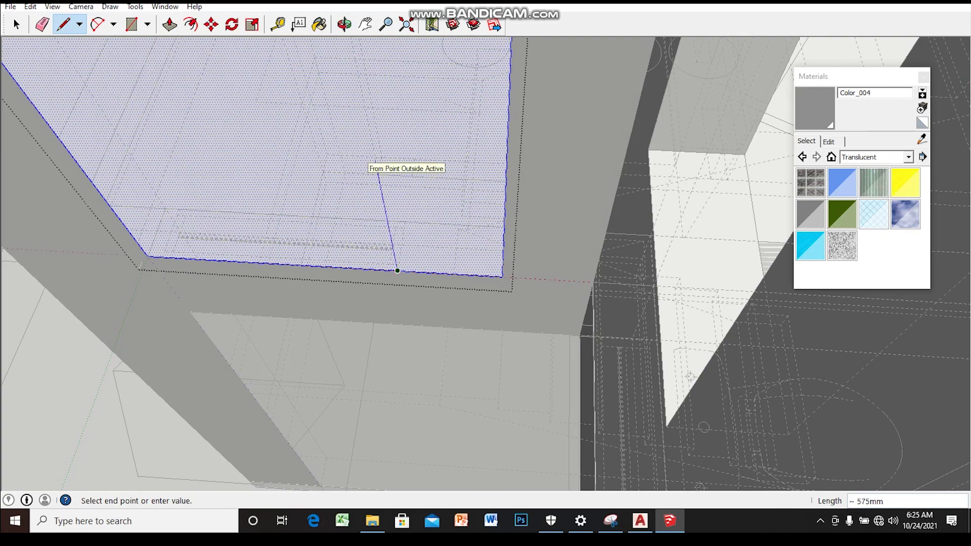
mouse_move(397, 271)
middle_down()
mouse_move(386, 200)
mouse_move(499, 278)
mouse_move(510, 349)
mouse_move(374, 168)
middle_up()
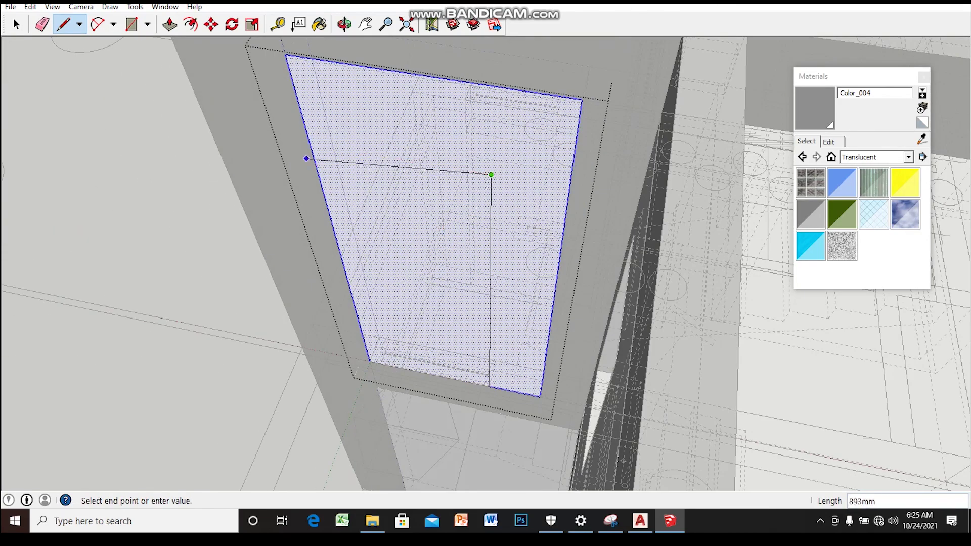
click(490, 174)
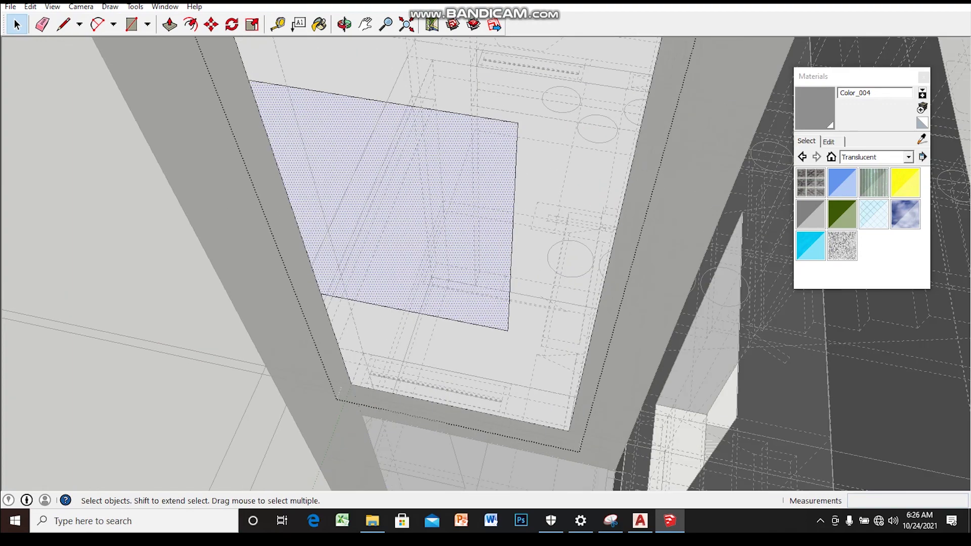
- Push the outlined window face 200mm into the infill wall
key(p)
mouse_move(430, 285)
mouse_down()
mouse_move(501, 250)
mouse_move(503, 263)
mouse_up()
click(530, 247)
scroll(530, 248, down, 3)
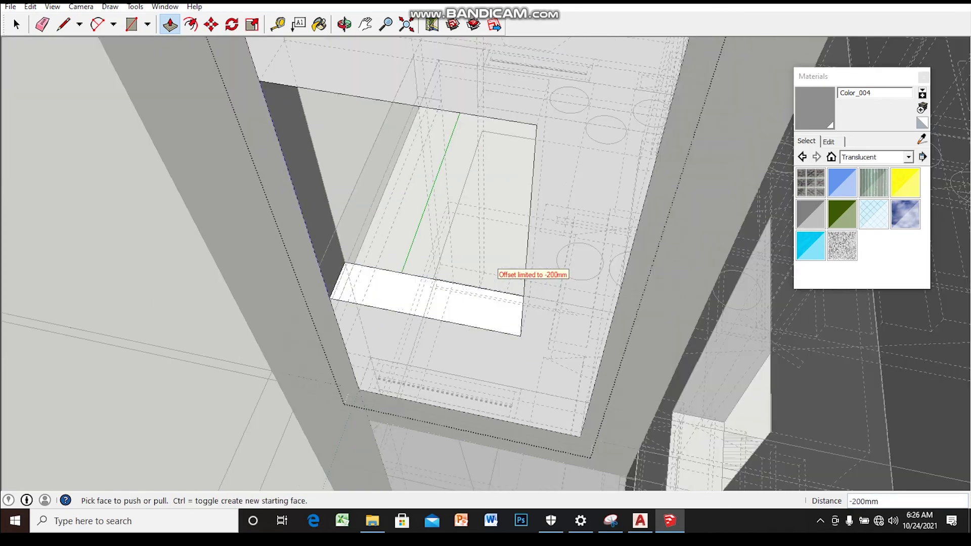
middle_drag(530, 247, 455, 228)
scroll(506, 253, down, 3)
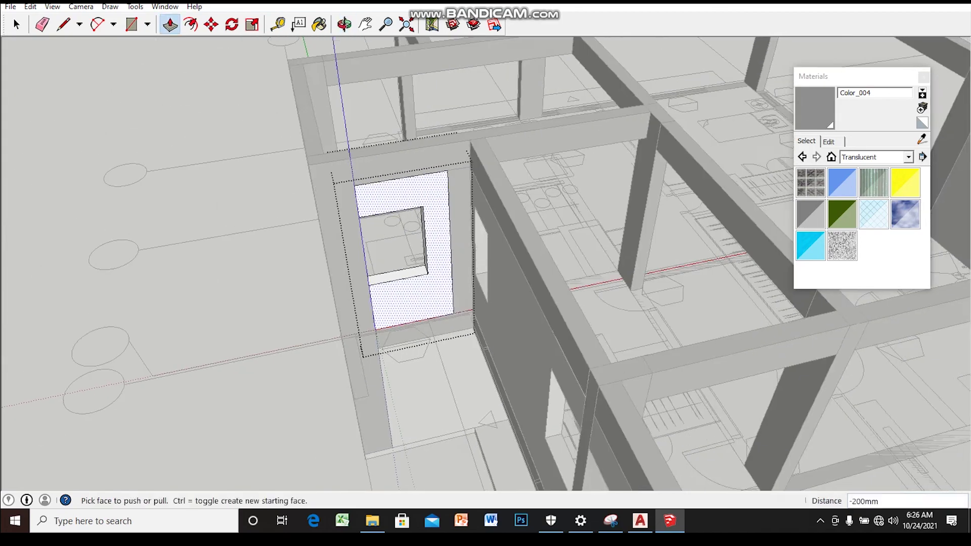
middle_drag(506, 253, 455, 252)
key(space)
scroll(485, 264, down, 3)
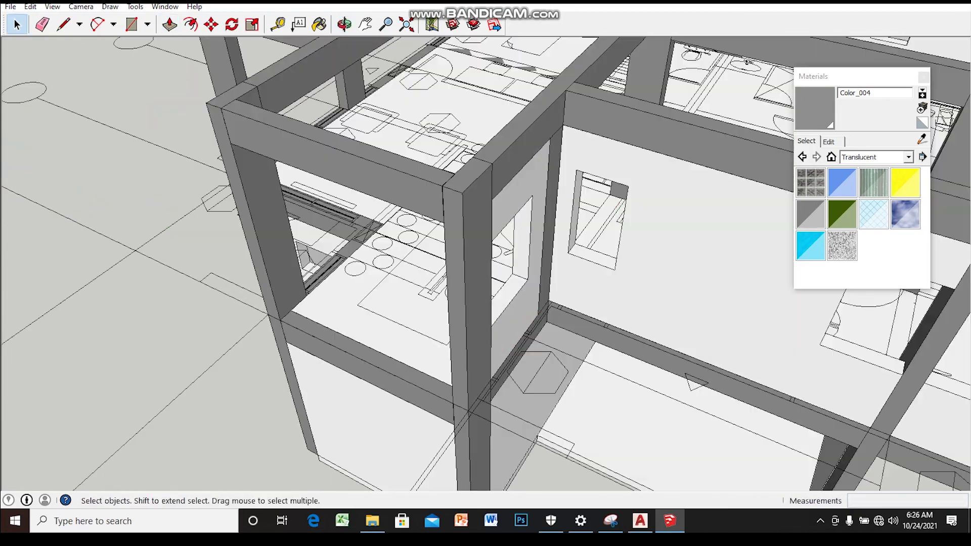
middle_drag(485, 263, 435, 253)
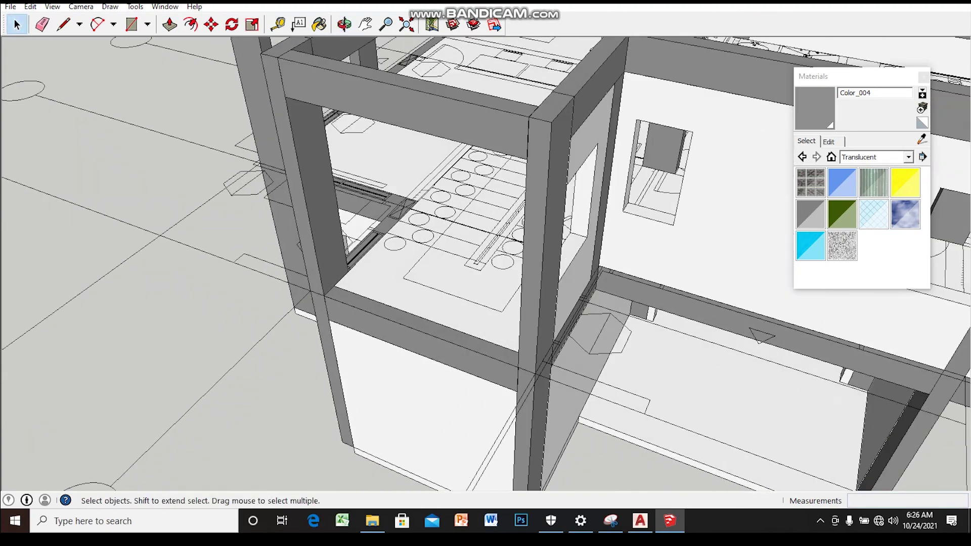
- Copy the wall panel 3000mm up into the upper-storey frame
key(m)
scroll(362, 330, up, 1)
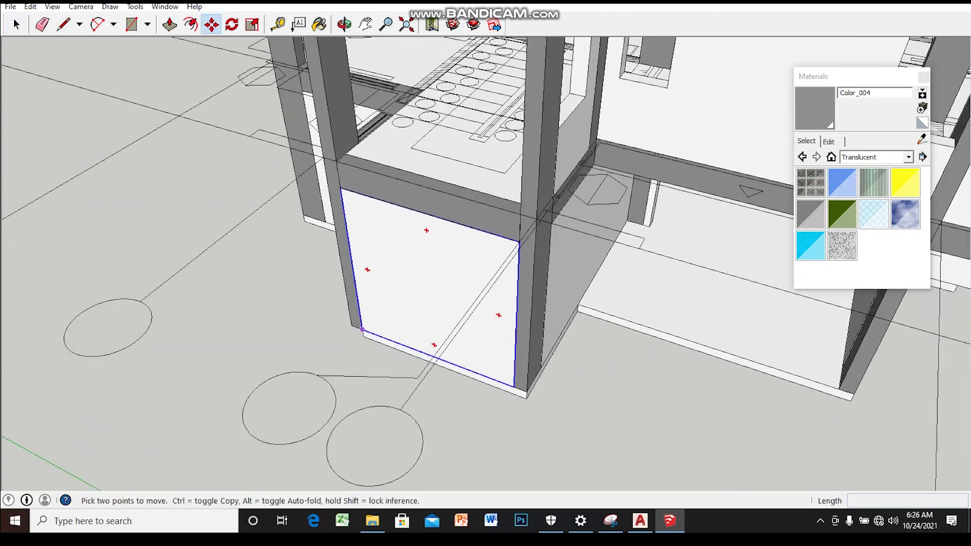
scroll(362, 330, up, 1)
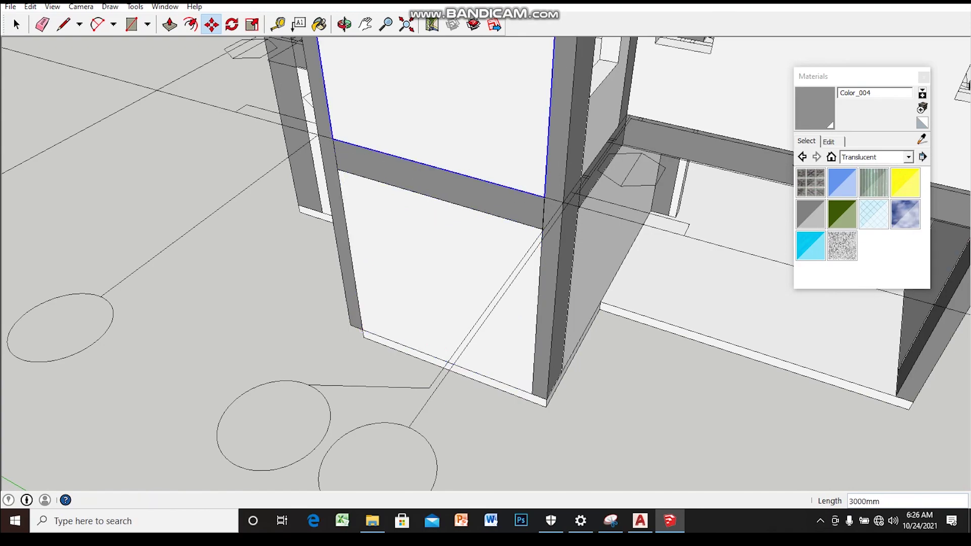
key(space)
scroll(486, 263, down, 3)
mouse_move(485, 263)
middle_down()
mouse_move(455, 253)
mouse_move(476, 242)
mouse_move(480, 182)
middle_up()
scroll(486, 263, down, 1)
scroll(486, 263, up, 2)
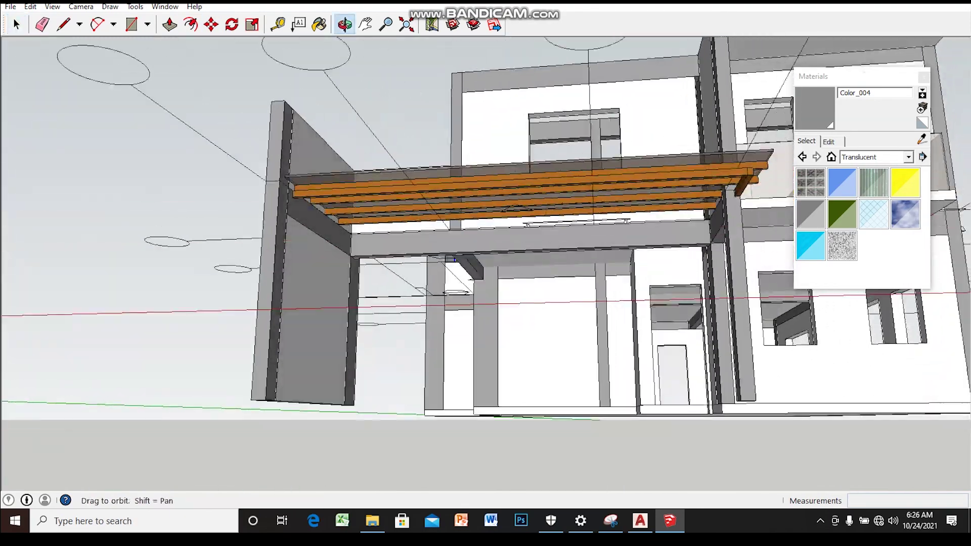
- Orbit around the house from above down to eye level near the timber pergola
middle_drag(453, 260, 454, 304)
scroll(454, 304, down, 5)
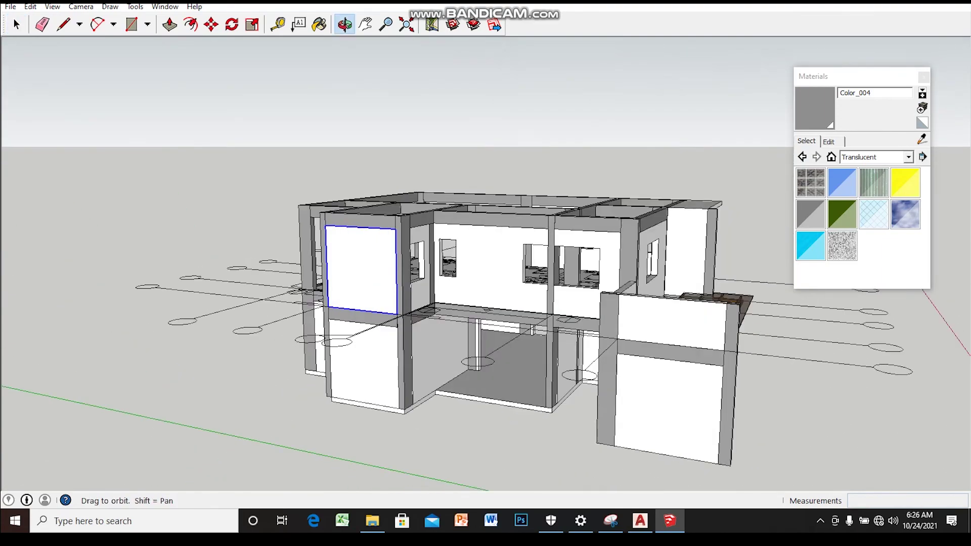
middle_drag(486, 253, 486, 304)
scroll(506, 202, up, 3)
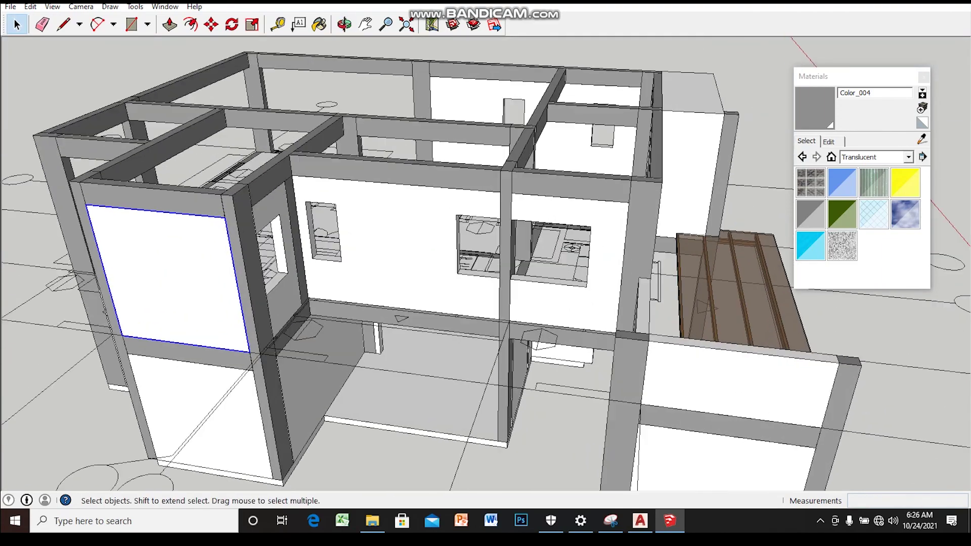
scroll(506, 152, up, 3)
mouse_move(506, 126)
middle_down()
mouse_move(523, 97)
mouse_move(524, 157)
middle_up()
scroll(524, 157, up, 3)
mouse_move(485, 273)
middle_down()
mouse_move(485, 212)
mouse_move(485, 253)
mouse_move(365, 253)
middle_up()
mouse_move(486, 253)
middle_down()
mouse_move(364, 223)
mouse_move(485, 232)
mouse_move(476, 202)
mouse_move(456, 242)
mouse_move(385, 228)
middle_up()
scroll(455, 253, down, 3)
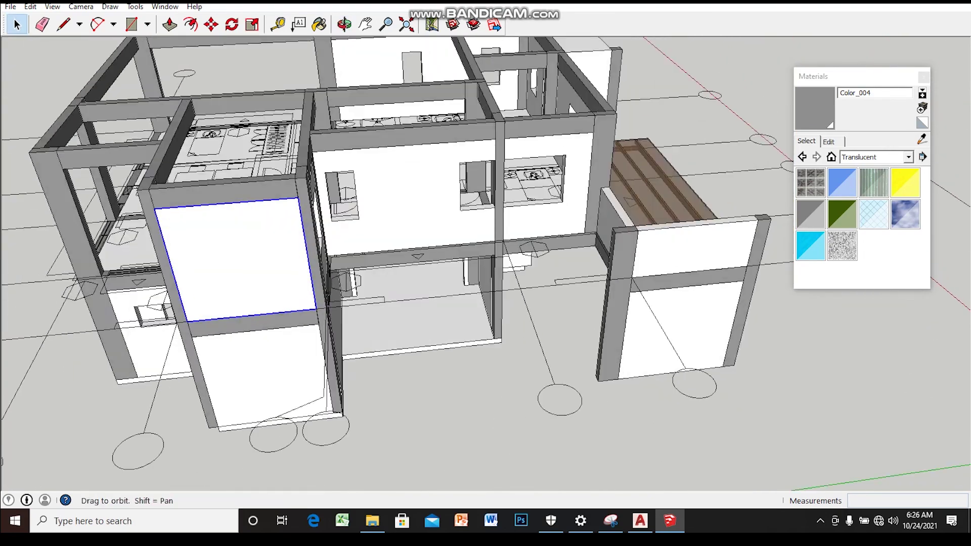
mouse_move(486, 253)
middle_down()
mouse_move(476, 263)
mouse_move(435, 223)
mouse_move(415, 218)
middle_up()
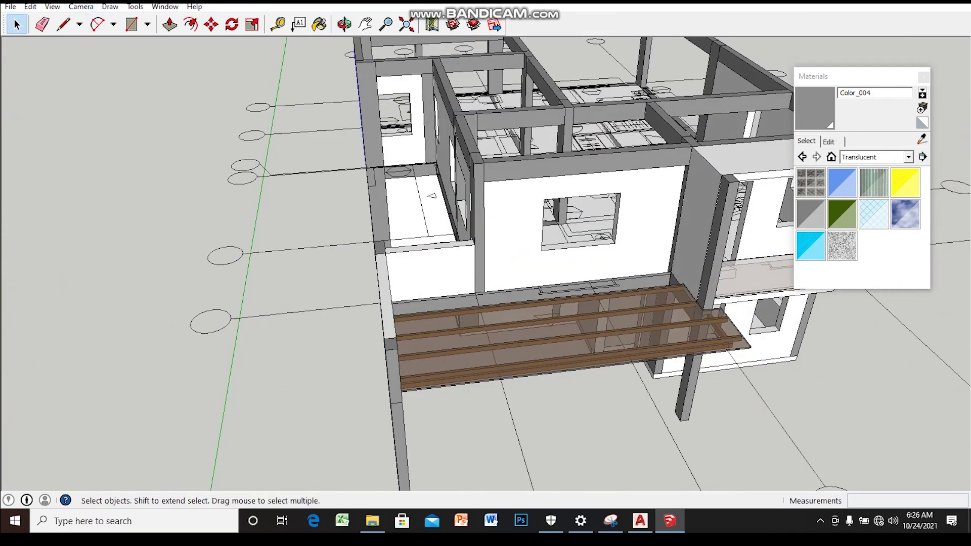
- Unhide all hidden geometry via Edit > Unhide > All, revealing the carport and cars
key(alt+e)
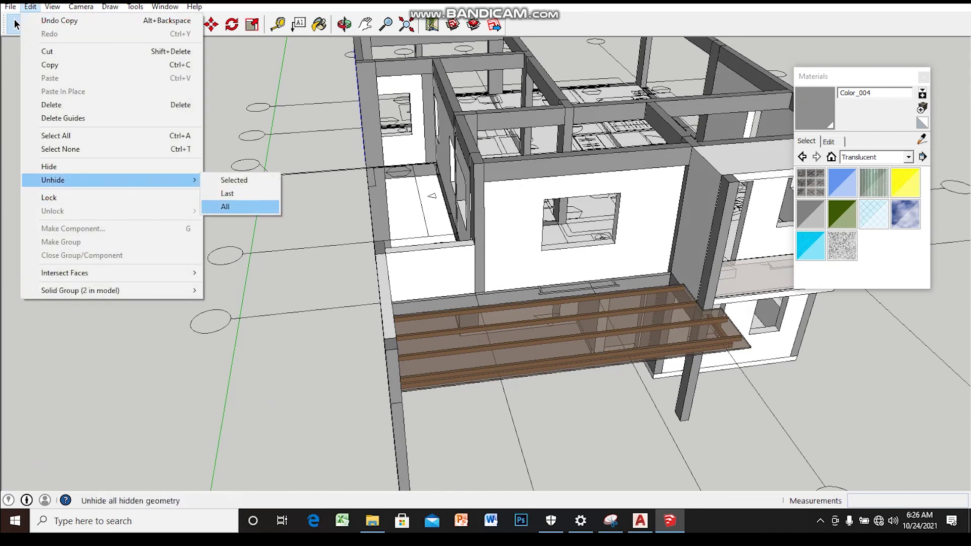
key(Return)
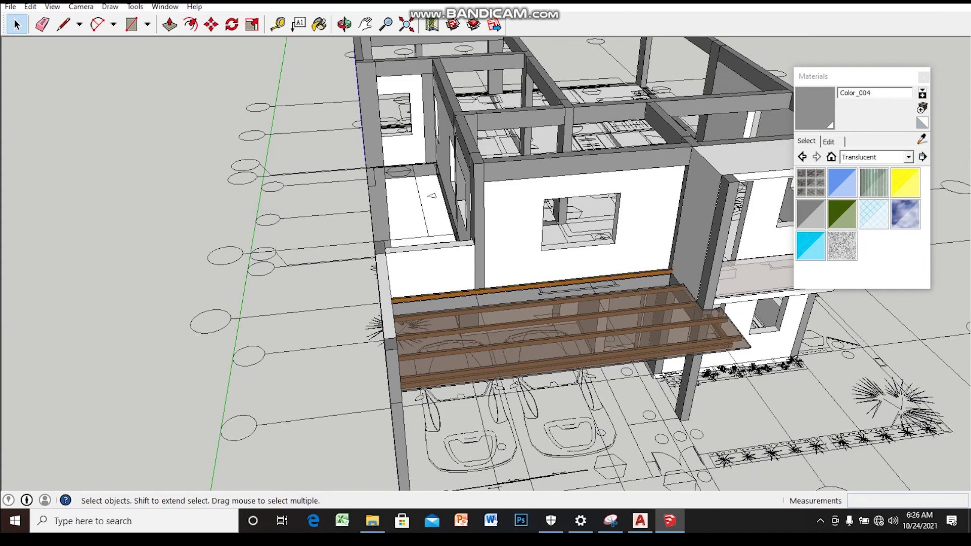
middle_drag(486, 273, 486, 203)
scroll(486, 273, up, 3)
mouse_move(486, 274)
middle_down()
mouse_move(486, 253)
mouse_move(485, 355)
middle_up()
scroll(485, 273, up, 3)
scroll(485, 273, up, 3)
mouse_move(485, 273)
middle_down()
mouse_move(455, 284)
mouse_move(486, 303)
mouse_move(476, 293)
middle_up()
scroll(486, 273, up, 2)
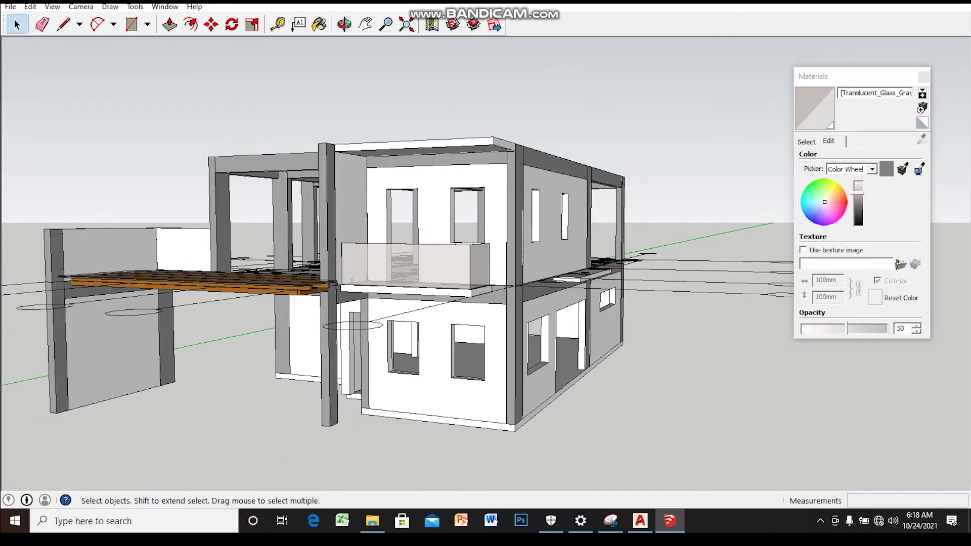
- Orbit and zoom out to see the whole house framing
middle_drag(486, 273, 440, 274)
scroll(486, 273, up, 2)
scroll(486, 273, up, 3)
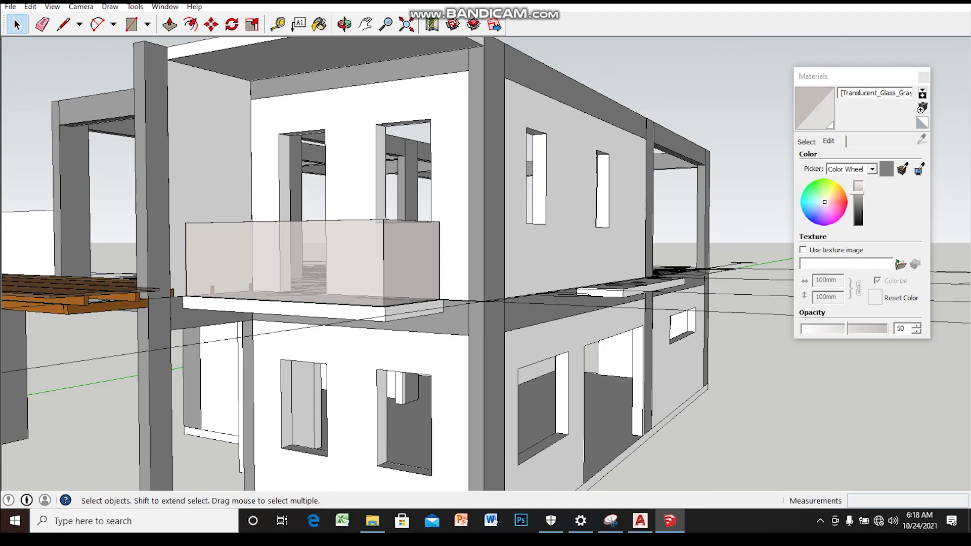
mouse_move(486, 273)
middle_down()
mouse_move(466, 273)
mouse_move(475, 293)
mouse_move(465, 314)
mouse_move(496, 324)
middle_up()
scroll(486, 274, down, 2)
scroll(485, 274, down, 2)
scroll(486, 273, down, 1)
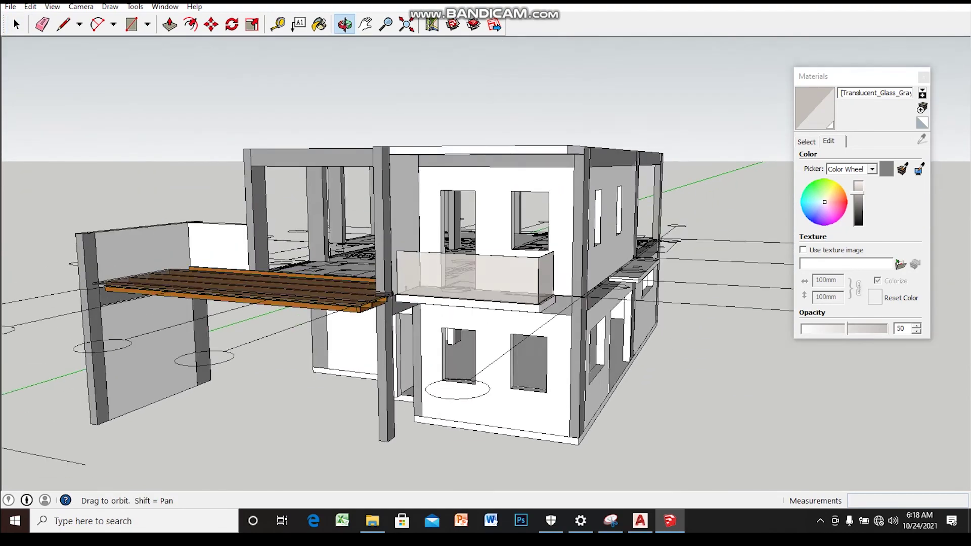
scroll(486, 273, up, 3)
mouse_move(486, 274)
middle_down()
mouse_move(446, 294)
mouse_move(470, 276)
mouse_move(475, 283)
mouse_move(451, 324)
middle_up()
- Zoom in and tilt the view over the upper bedroom floor beside the timber beam
scroll(486, 273, up, 3)
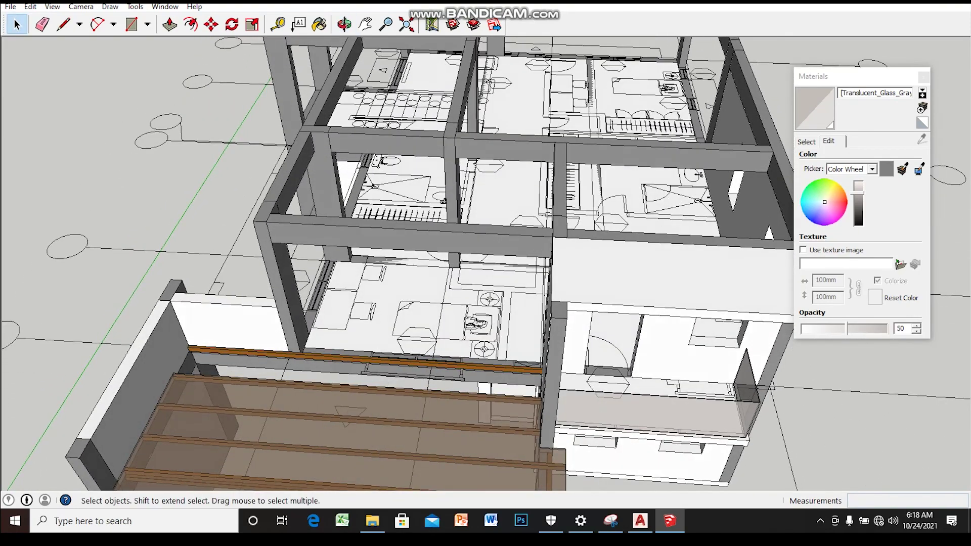
scroll(370, 334, up, 2)
scroll(370, 334, up, 2)
scroll(369, 334, up, 2)
scroll(369, 334, up, 2)
mouse_move(323, 356)
middle_down()
mouse_move(247, 331)
mouse_move(303, 293)
mouse_move(128, 314)
middle_up()
scroll(251, 325, up, 3)
scroll(252, 324, up, 3)
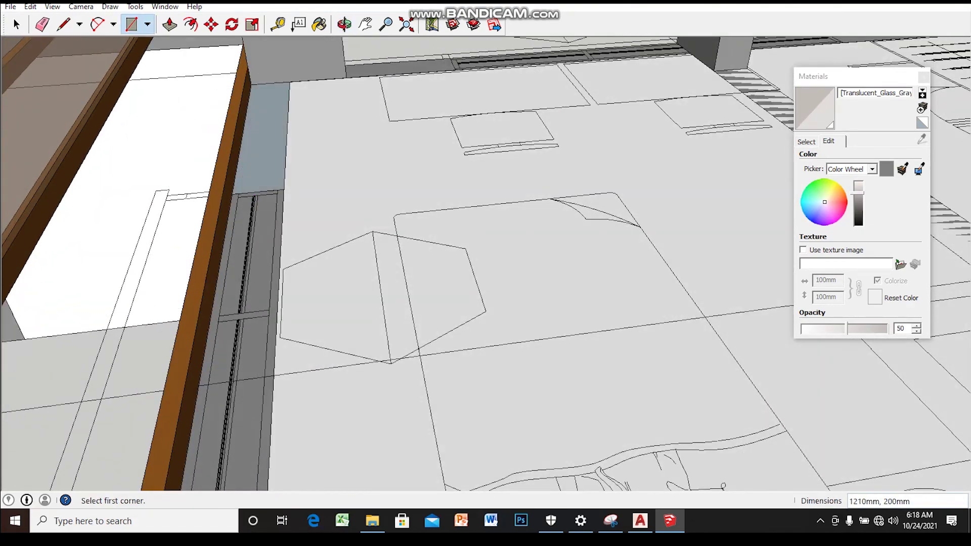
- Group the new 1210 × 200mm rectangle face and view it close over the floor
click(293, 274)
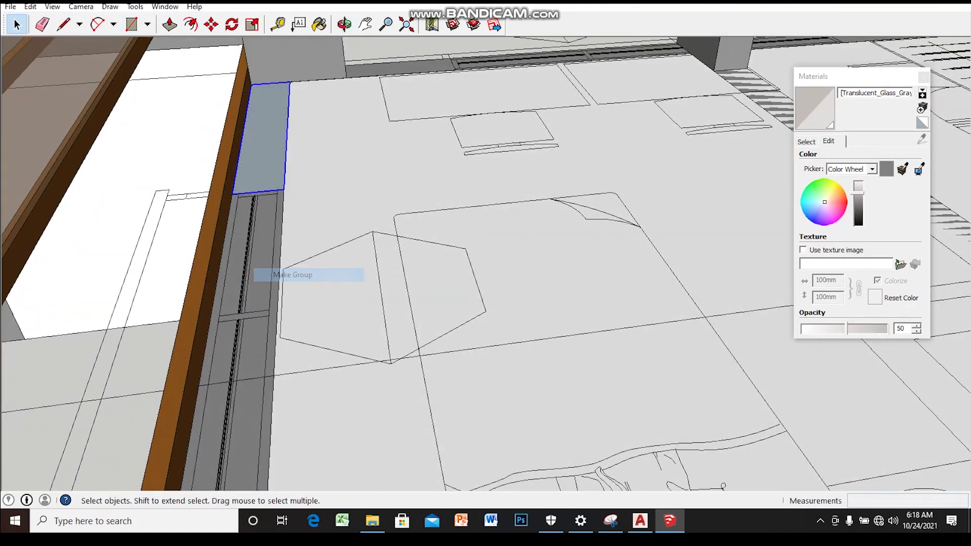
scroll(278, 182, up, 3)
scroll(278, 182, up, 5)
middle_drag(278, 182, 291, 352)
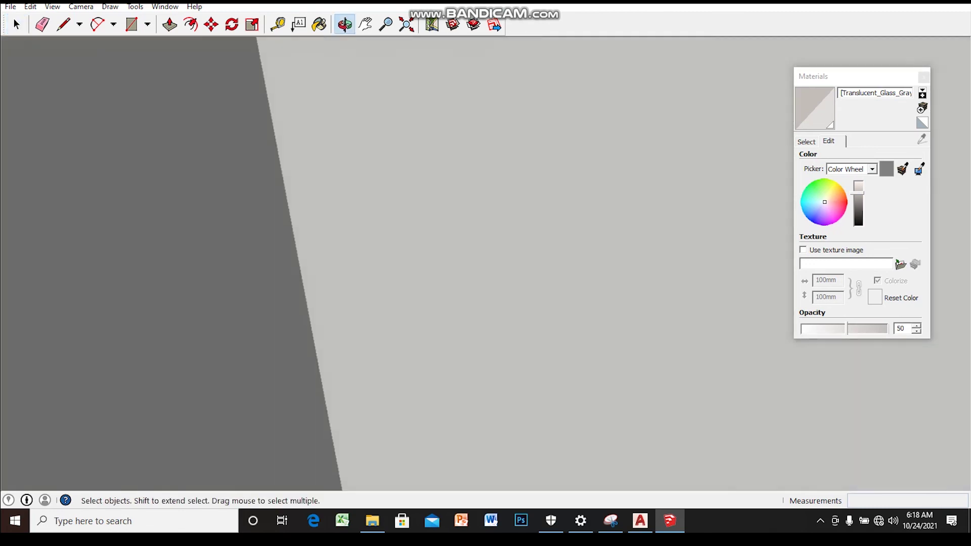
scroll(279, 182, down, 3)
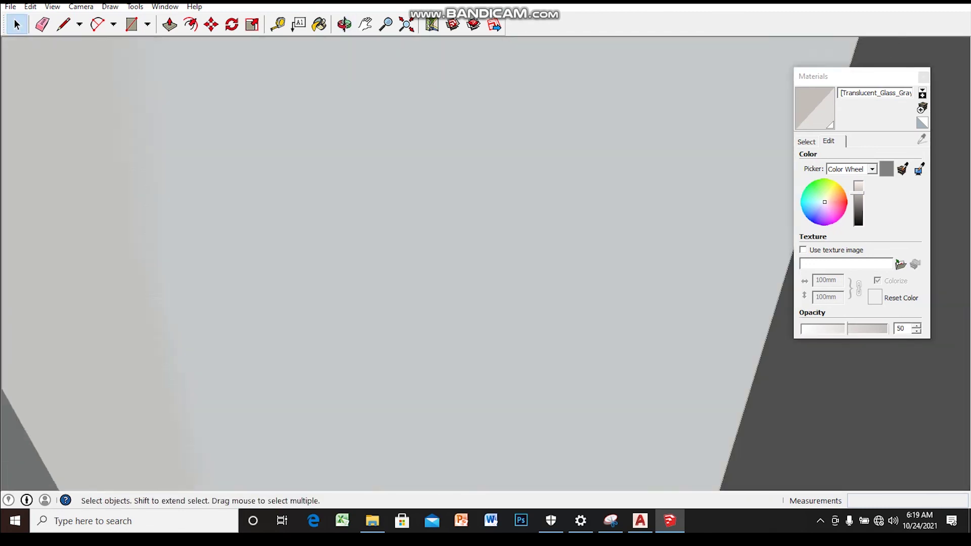
scroll(279, 182, down, 2)
scroll(280, 183, down, 2)
scroll(279, 182, down, 1)
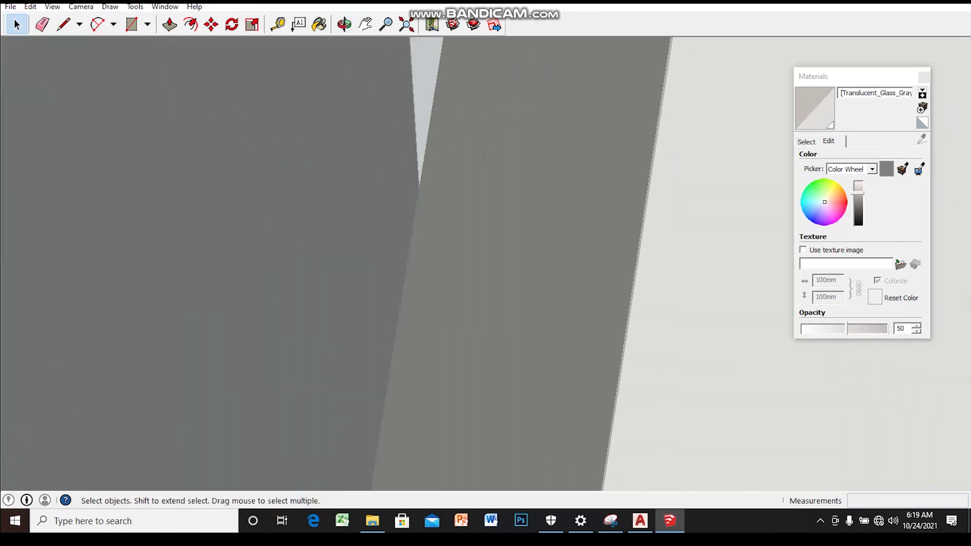
scroll(279, 182, down, 2)
- Zoom out and orbit higher until the white wall panel is in view
scroll(667, 263, up, 2)
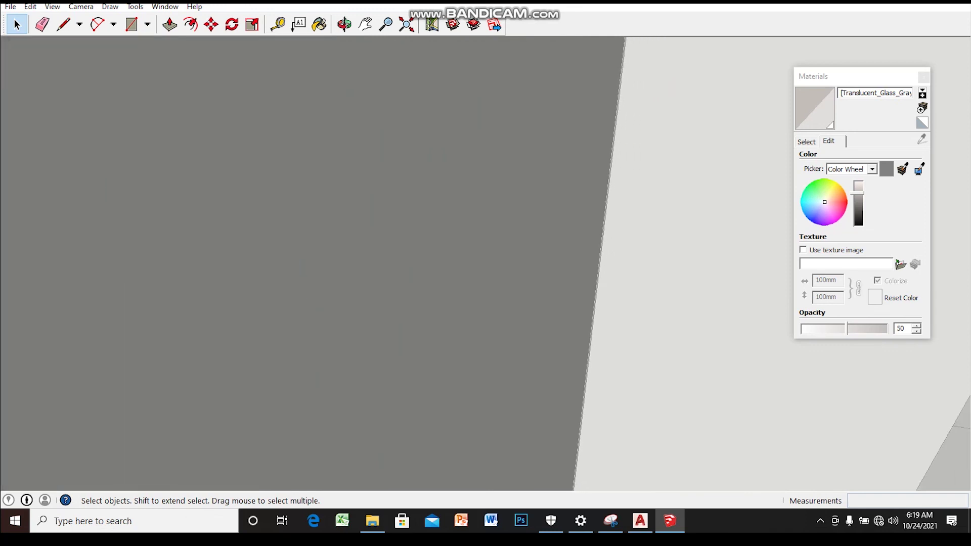
scroll(486, 263, down, 2)
scroll(486, 263, down, 1)
scroll(486, 264, down, 1)
scroll(485, 263, down, 1)
scroll(486, 263, down, 1)
scroll(486, 263, down, 1)
scroll(486, 263, down, 1)
scroll(486, 263, down, 1)
scroll(485, 263, down, 2)
scroll(486, 263, down, 2)
mouse_move(486, 263)
middle_down()
mouse_move(485, 324)
mouse_move(485, 294)
middle_up()
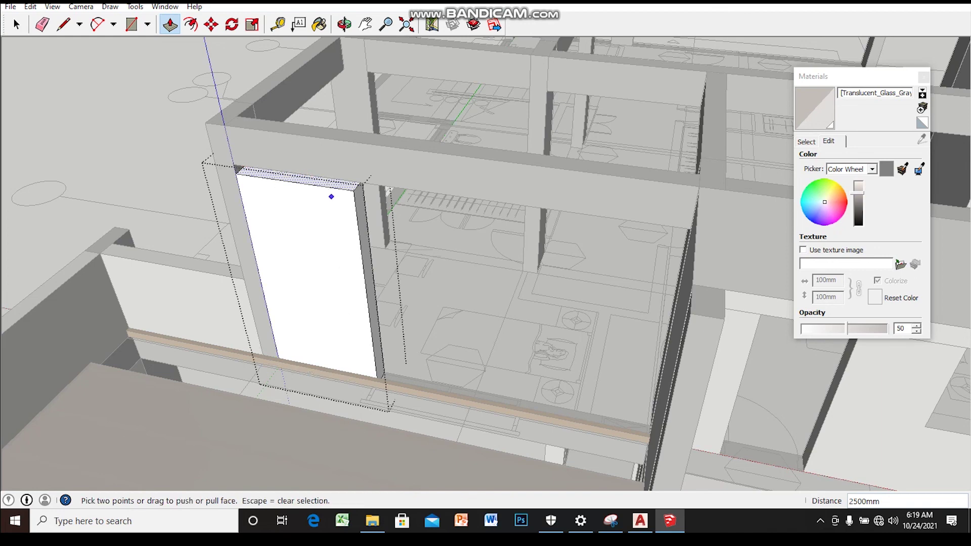
- Pull the panel's narrow side face out 460mm so it fills the framed opening
scroll(277, 185, up, 1)
scroll(335, 189, up, 1)
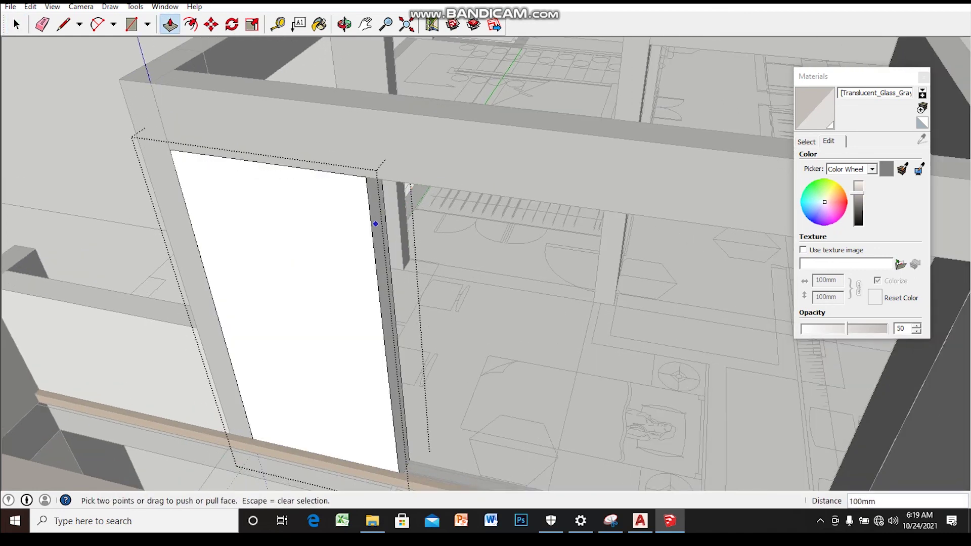
click(376, 230)
middle_drag(376, 230, 464, 234)
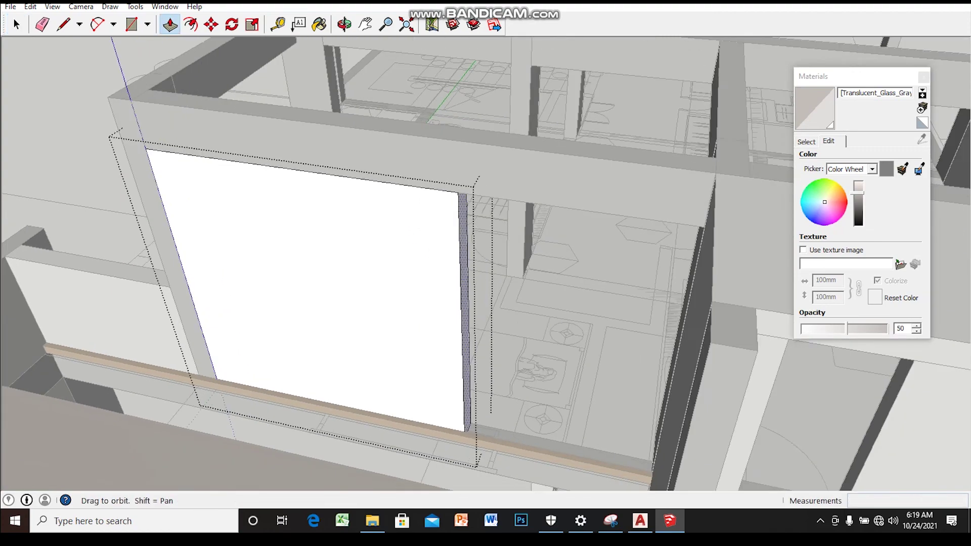
click(434, 230)
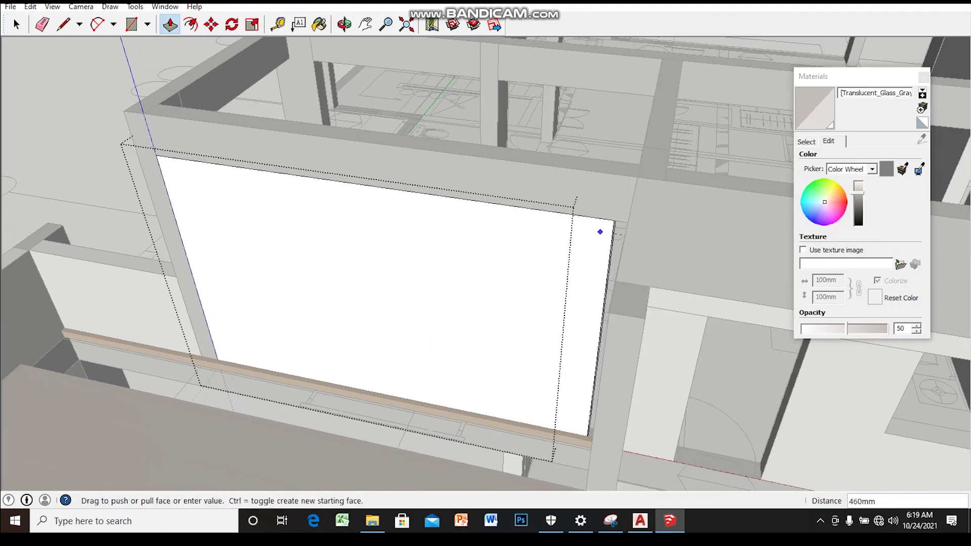
mouse_move(600, 232)
middle_down()
mouse_move(506, 228)
mouse_move(435, 242)
mouse_move(486, 263)
mouse_move(548, 323)
mouse_move(496, 253)
mouse_move(506, 228)
middle_up()
key(space)
- Zoom and orbit to look down onto the translucent slab
scroll(511, 288, up, 3)
scroll(486, 263, up, 3)
scroll(485, 263, down, 1)
scroll(486, 263, up, 2)
scroll(486, 263, up, 2)
middle_drag(486, 263, 493, 228)
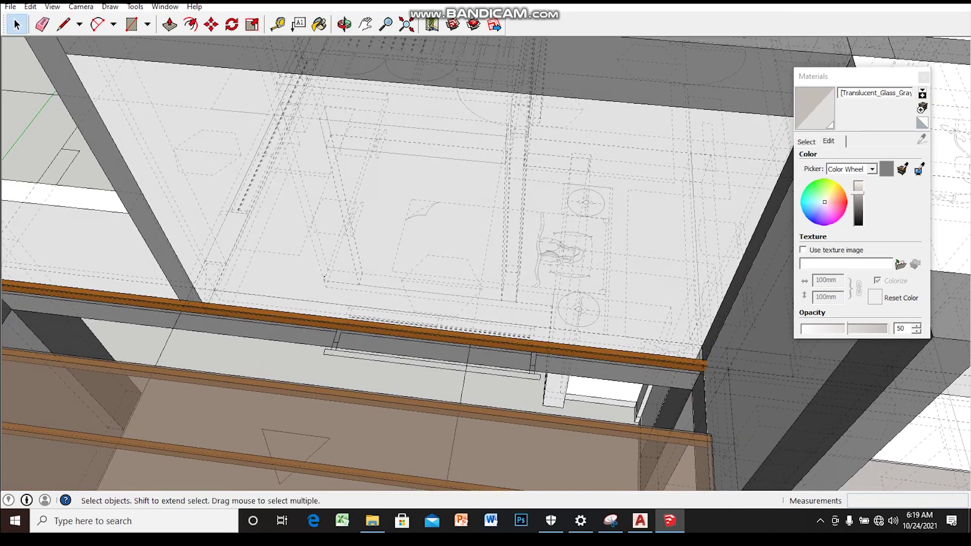
- Open the translucent slab group and erase the orange beam from it
double_click(571, 85)
scroll(538, 318, up, 3)
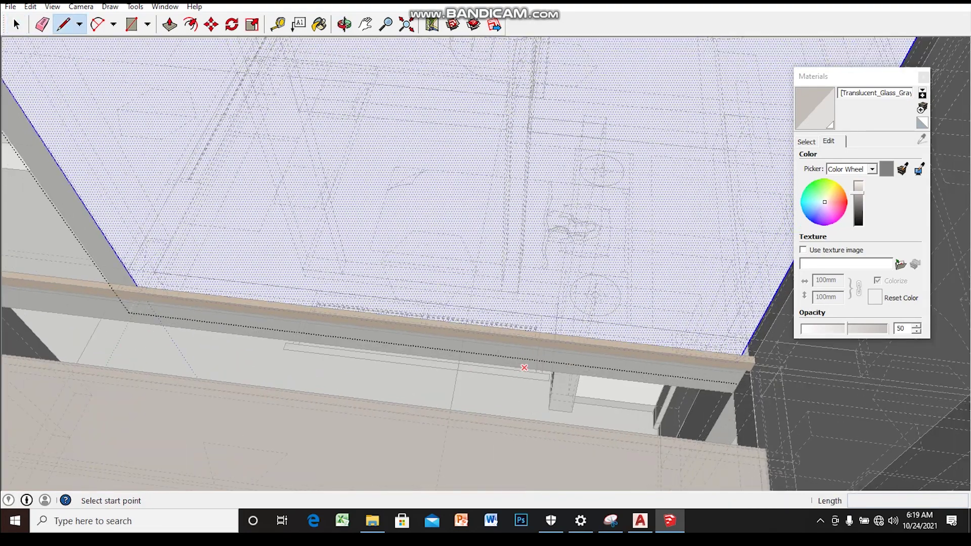
scroll(536, 319, up, 2)
scroll(541, 320, up, 2)
scroll(542, 321, up, 2)
middle_drag(542, 321, 542, 311)
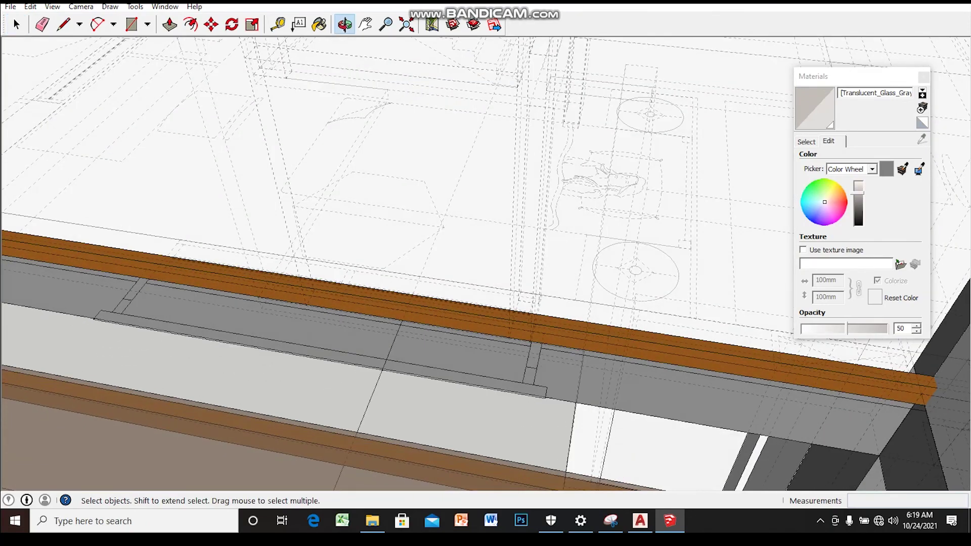
click(541, 326)
click(582, 170)
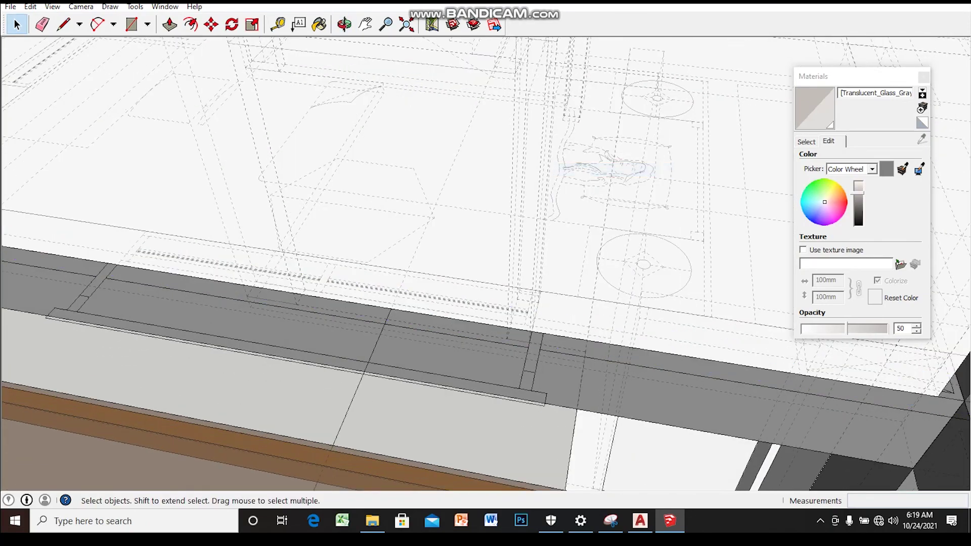
- Outline a rectangle with lines on the slab's top face, adding a dividing line
click(582, 169)
middle_drag(581, 170, 582, 212)
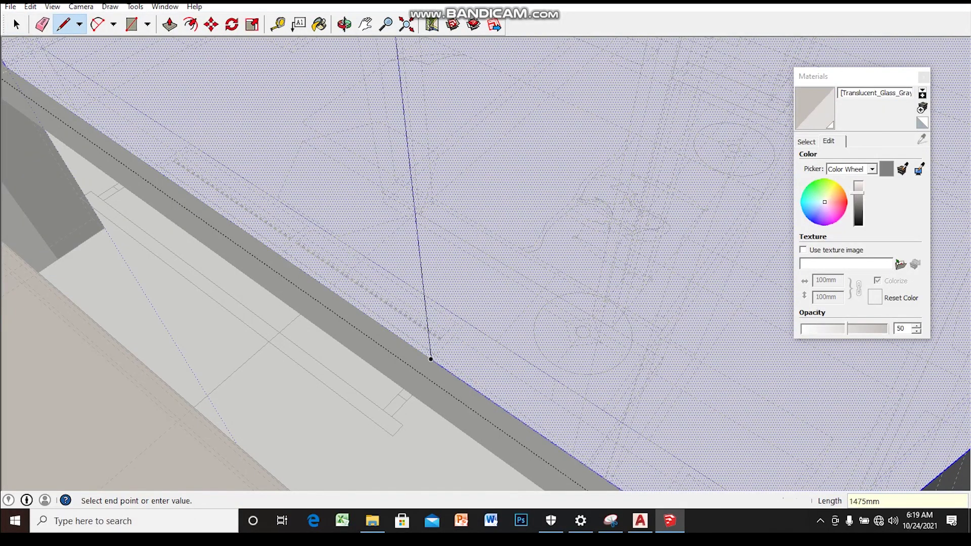
middle_drag(431, 359, 480, 262)
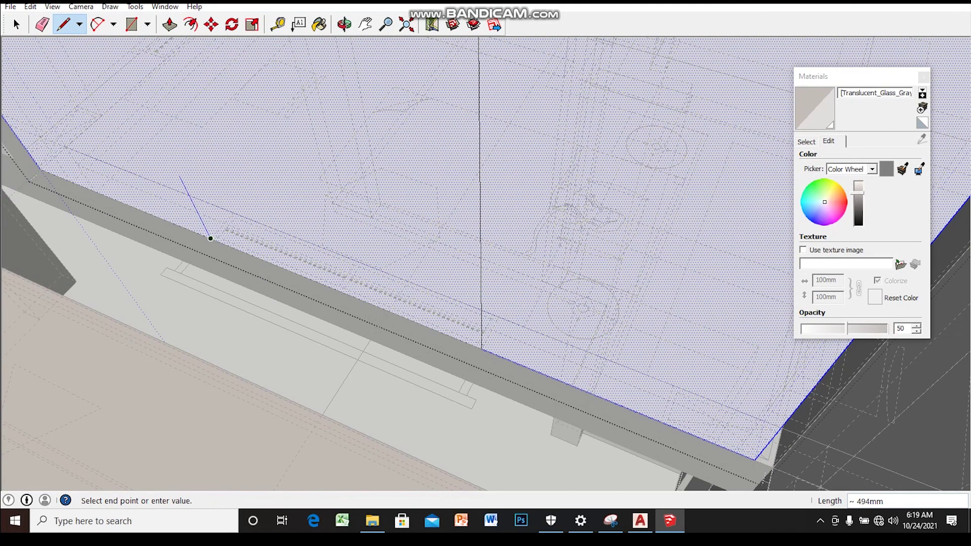
mouse_move(211, 238)
middle_down()
mouse_move(392, 262)
mouse_move(425, 192)
mouse_move(486, 184)
middle_up()
click(480, 154)
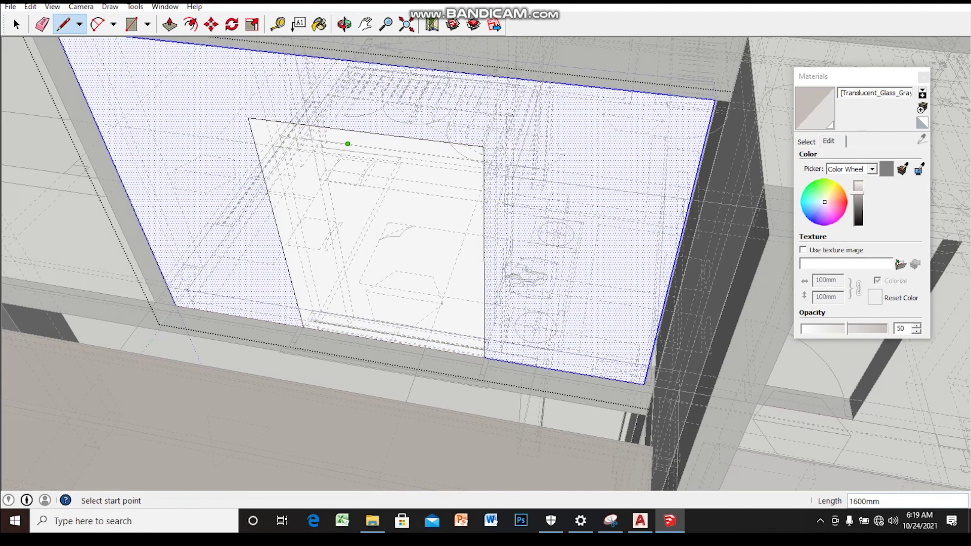
click(483, 347)
scroll(483, 347, up, 2)
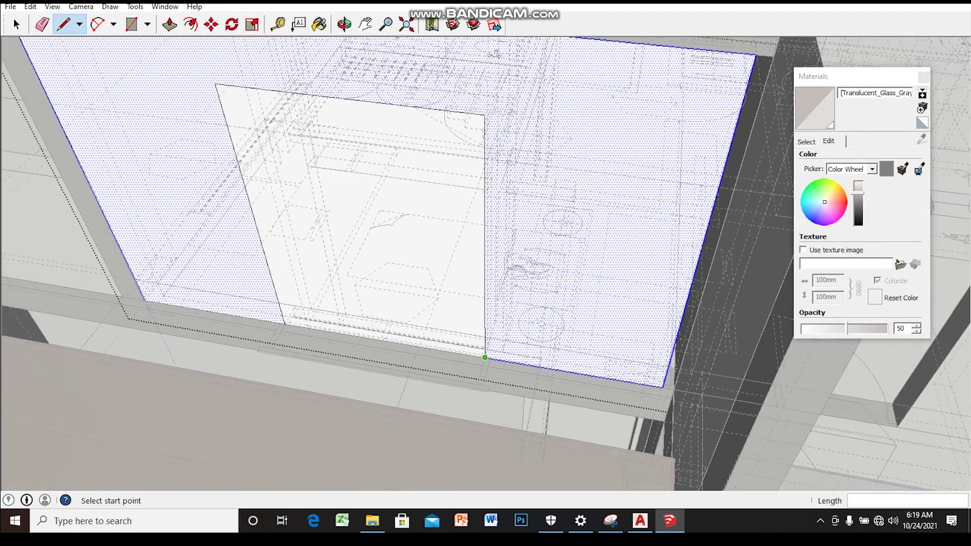
scroll(484, 355, up, 2)
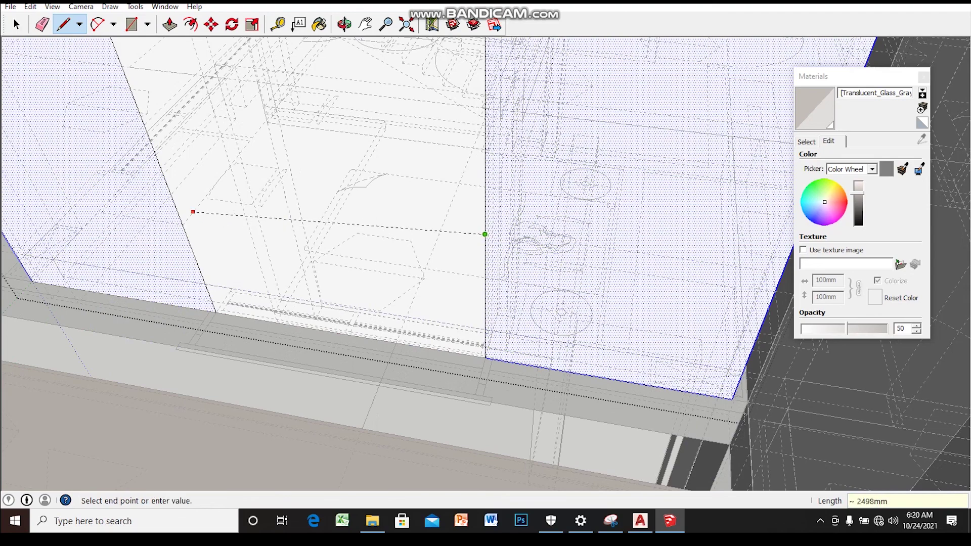
key(space)
scroll(453, 273, down, 3)
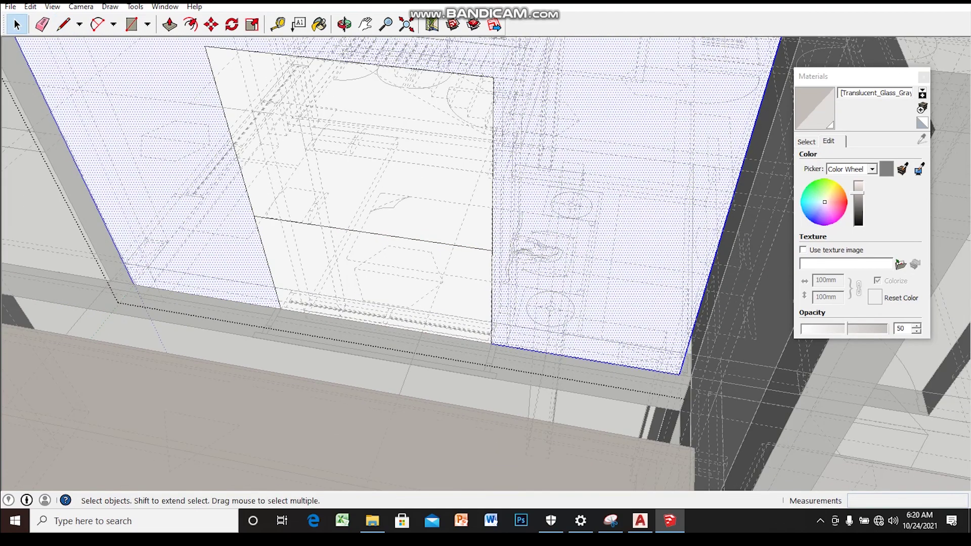
key(Escape)
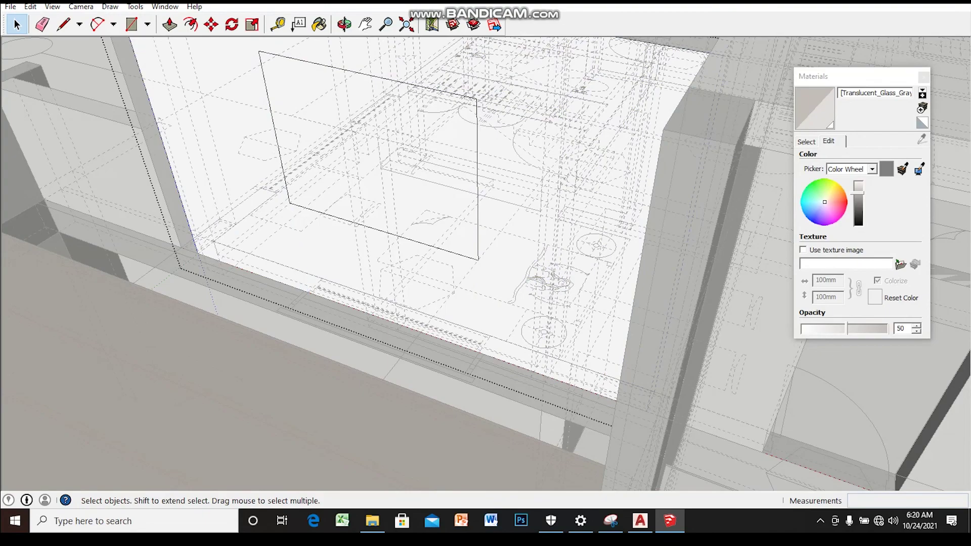
- Push the new rectangle face 200mm to cut the opening, viewed from the front
scroll(384, 202, up, 3)
middle_drag(354, 177, 405, 228)
key(p)
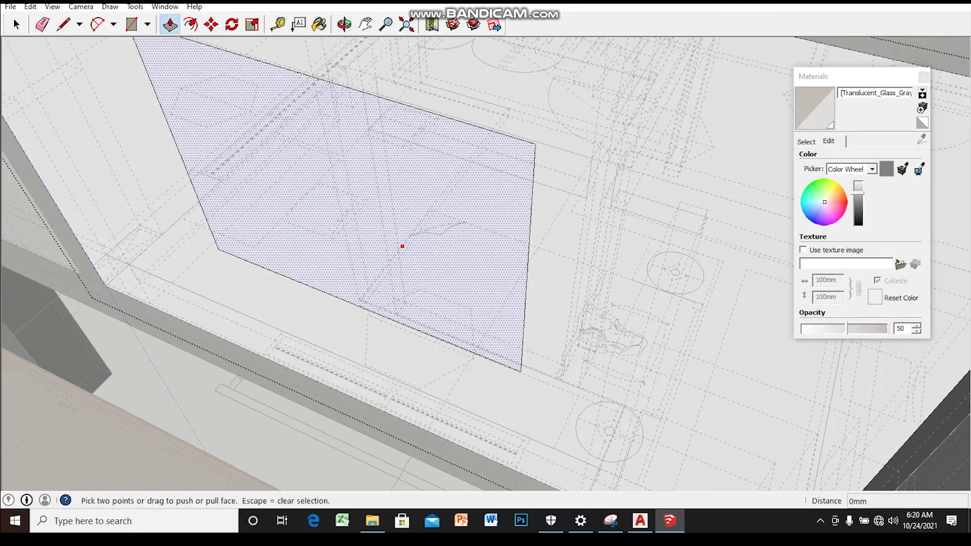
click(408, 241)
key(Escape)
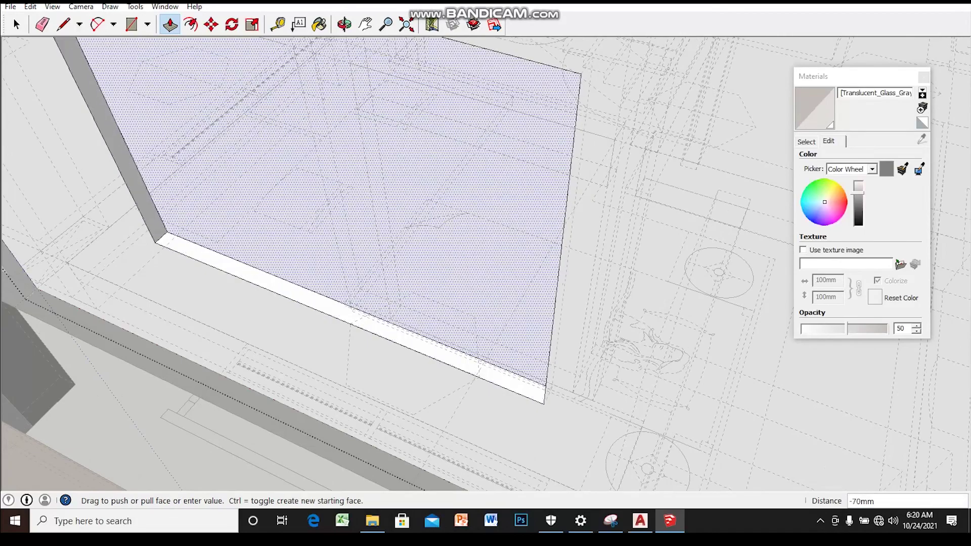
click(499, 266)
mouse_move(498, 266)
middle_down()
mouse_move(455, 283)
mouse_move(435, 263)
mouse_move(415, 263)
mouse_move(435, 238)
mouse_move(395, 212)
middle_up()
scroll(456, 253, down, 3)
scroll(415, 263, down, 2)
key(space)
middle_drag(455, 253, 605, 273)
key(space)
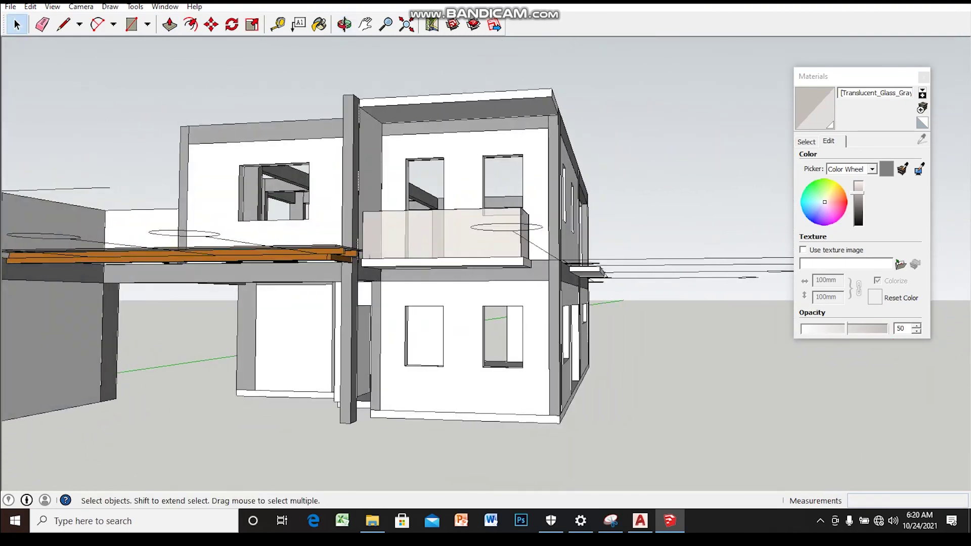
- Orbit past the left wall and pergola up to an aerial view of the upper-floor frame
middle_drag(455, 253, 485, 243)
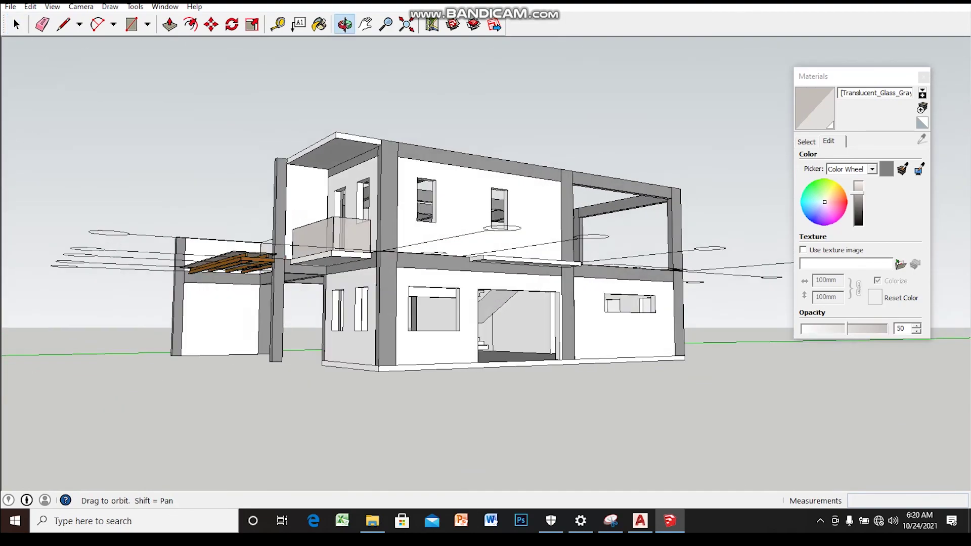
mouse_move(456, 253)
middle_down()
mouse_move(495, 284)
mouse_move(505, 314)
mouse_move(471, 274)
mouse_move(466, 243)
mouse_move(486, 227)
mouse_move(460, 268)
mouse_move(476, 314)
mouse_move(456, 223)
mouse_move(430, 223)
mouse_move(450, 223)
mouse_move(455, 284)
middle_up()
scroll(456, 252, up, 3)
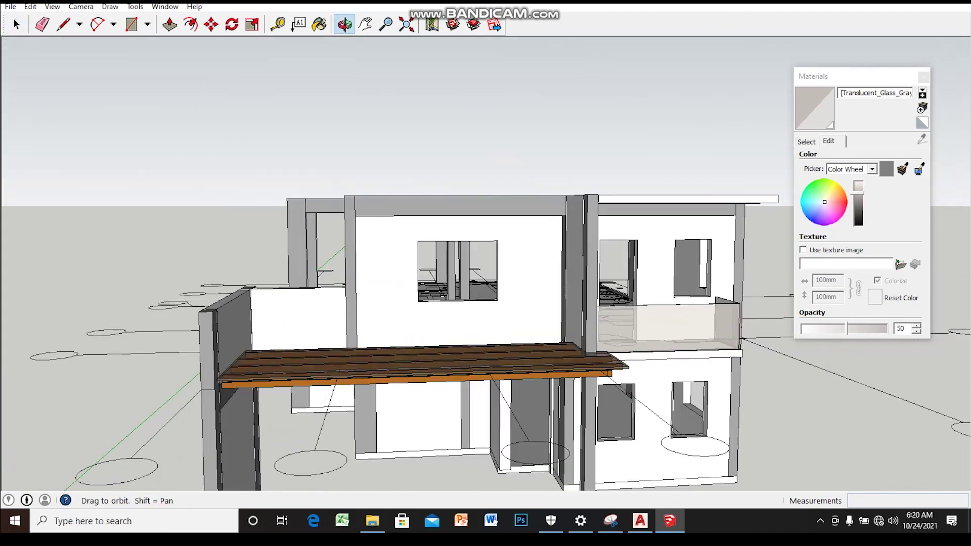
key(space)
middle_drag(486, 273, 506, 253)
scroll(486, 274, up, 2)
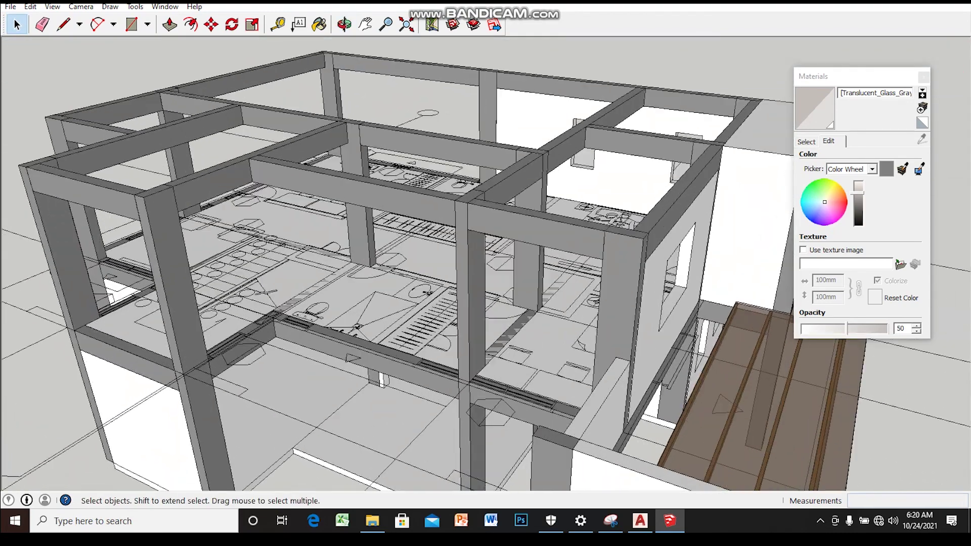
- Orbit and zoom around the frame interior to the inner beam corner
scroll(486, 273, up, 3)
scroll(486, 273, up, 3)
mouse_move(486, 273)
middle_down()
mouse_move(526, 253)
mouse_move(493, 268)
mouse_move(556, 263)
middle_up()
scroll(486, 274, down, 5)
scroll(485, 273, down, 1)
scroll(274, 281, up, 3)
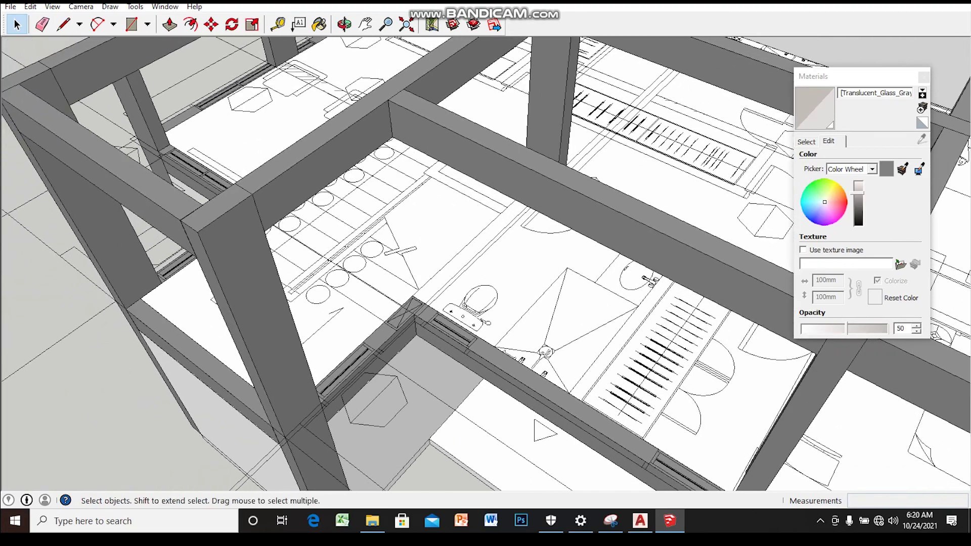
middle_drag(486, 273, 476, 268)
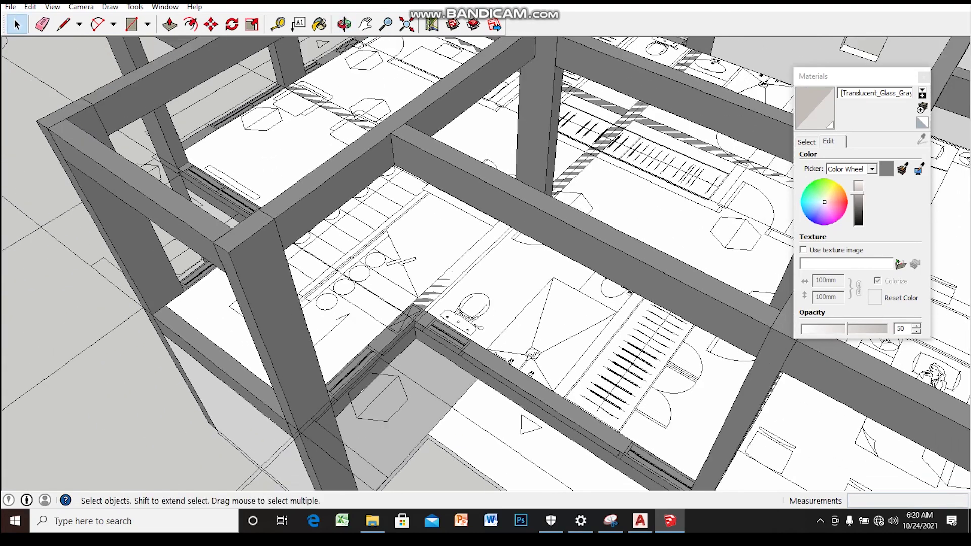
- Draw a rectangle at the inner beam corner, group it, and push/pull it 2600mm up into a column
key(r)
scroll(412, 304, up, 3)
scroll(412, 304, up, 2)
scroll(411, 299, up, 2)
click(411, 299)
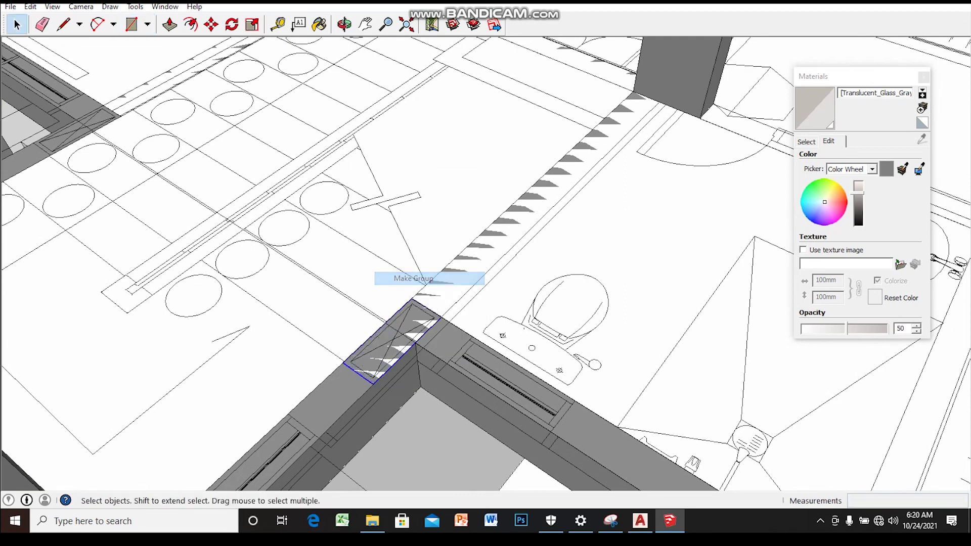
click(414, 278)
scroll(414, 303, down, 2)
scroll(413, 304, down, 2)
scroll(414, 313, down, 2)
key(p)
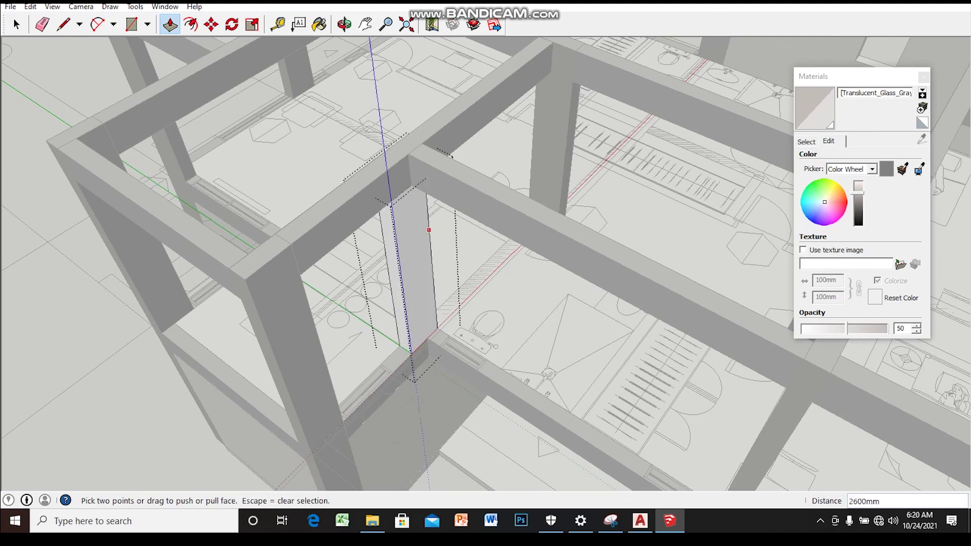
key(space)
- Show the translucent materials library and orbit down to a low view of the upper bedroom
scroll(455, 252, down, 5)
scroll(456, 253, down, 4)
middle_drag(455, 253, 470, 253)
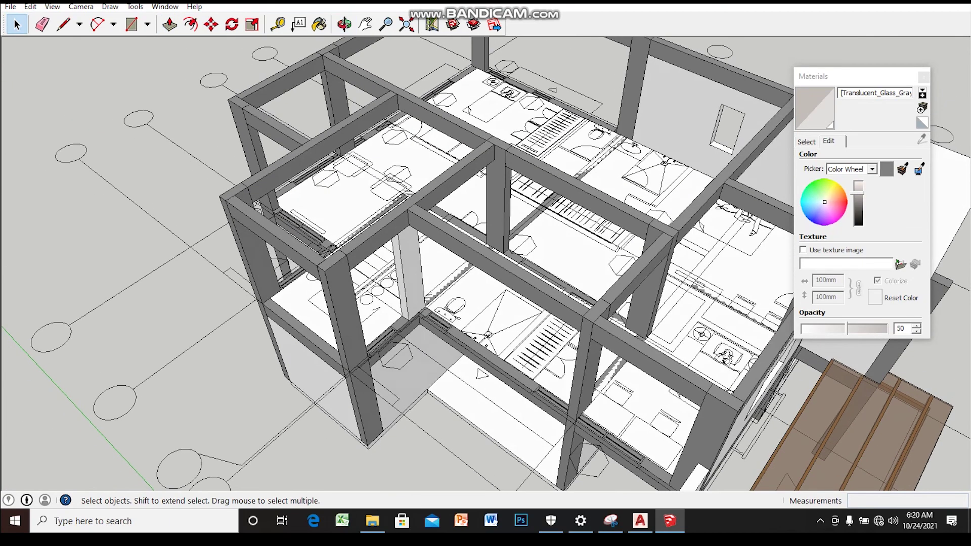
click(806, 142)
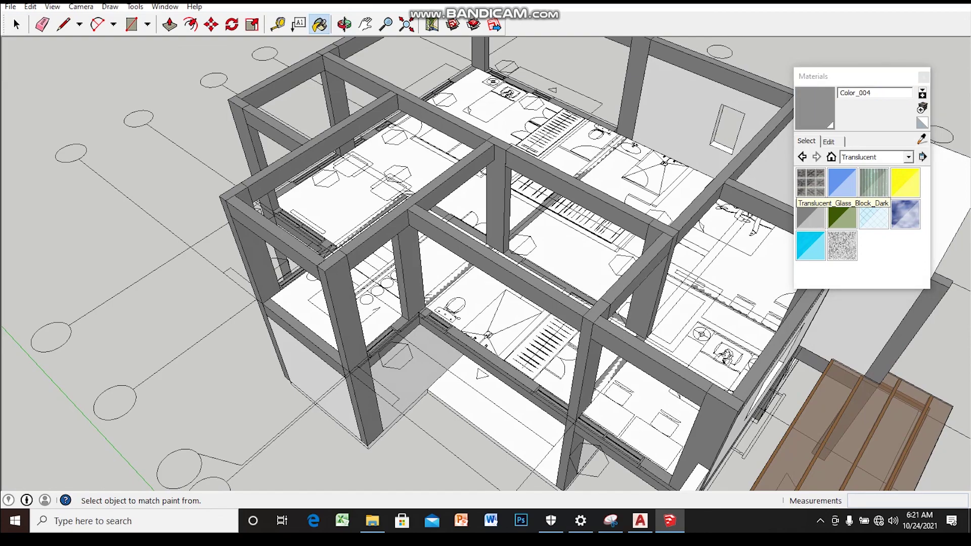
middle_drag(485, 253, 384, 243)
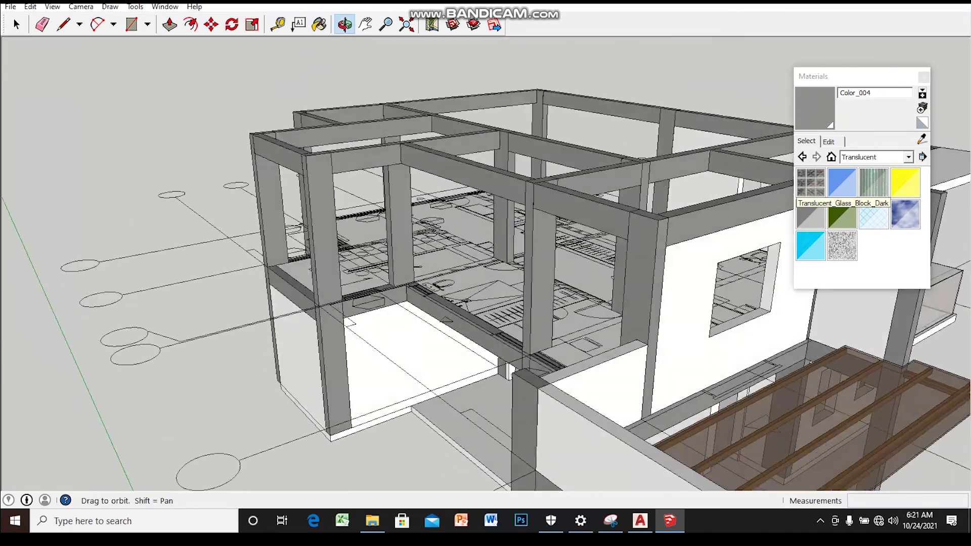
key(space)
mouse_move(455, 329)
middle_down()
mouse_move(435, 172)
mouse_move(455, 172)
mouse_move(430, 174)
mouse_move(425, 243)
mouse_move(435, 202)
mouse_move(390, 228)
middle_up()
key(space)
scroll(455, 253, up, 5)
scroll(455, 253, up, 3)
scroll(455, 253, up, 2)
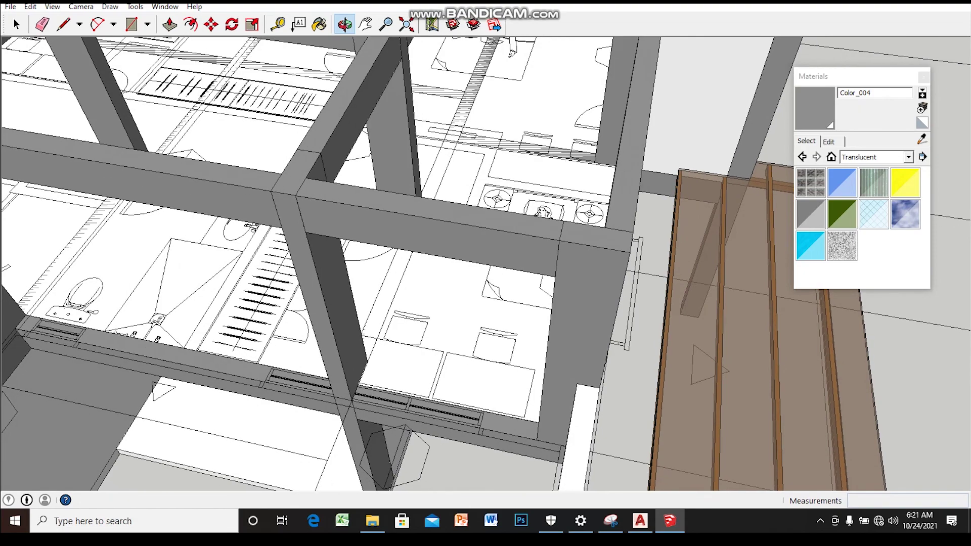
- Draw a rectangle along the bedroom window sill
key(r)
middle_drag(633, 329, 660, 353)
scroll(661, 353, up, 3)
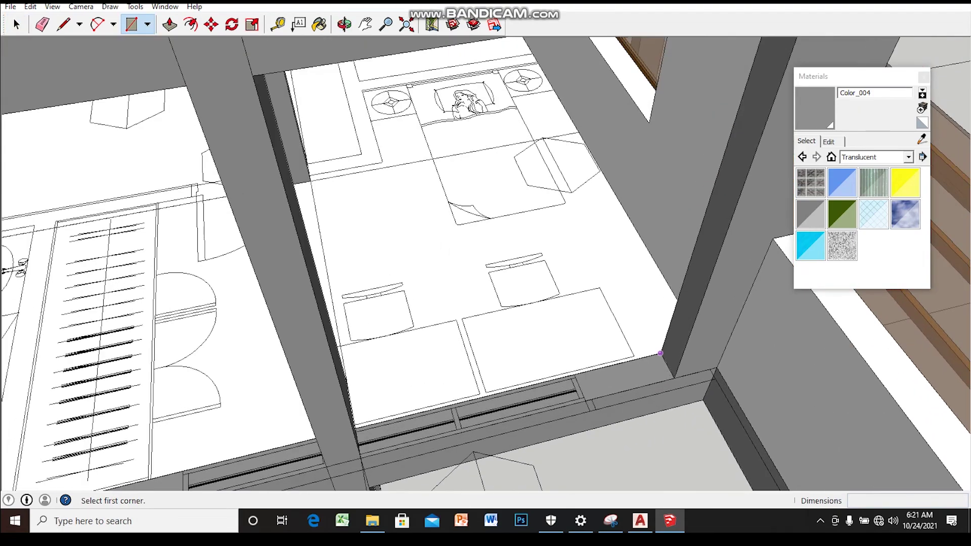
middle_drag(522, 391, 309, 446)
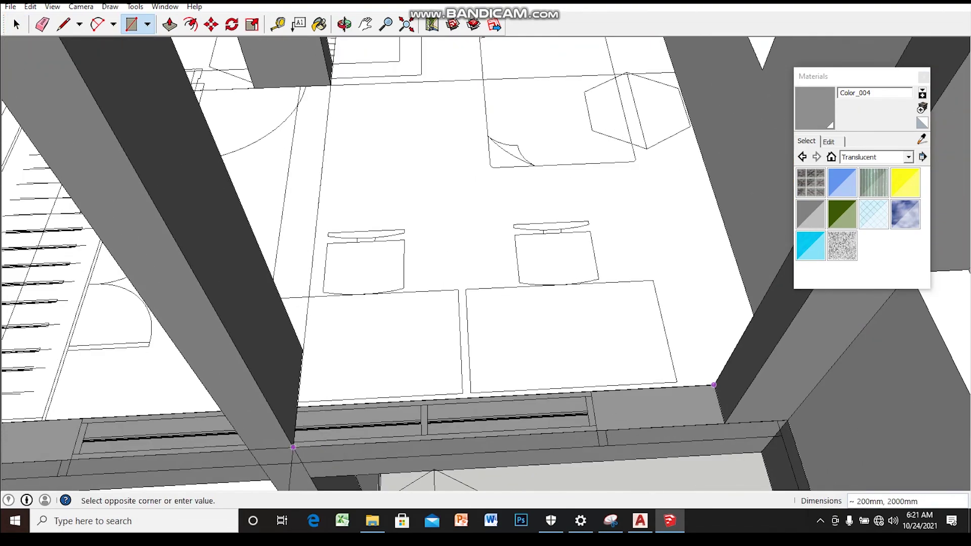
click(714, 385)
key(space)
- Push/pull the sill rectangle up 2600mm into an infill wall panel
right_click(615, 407)
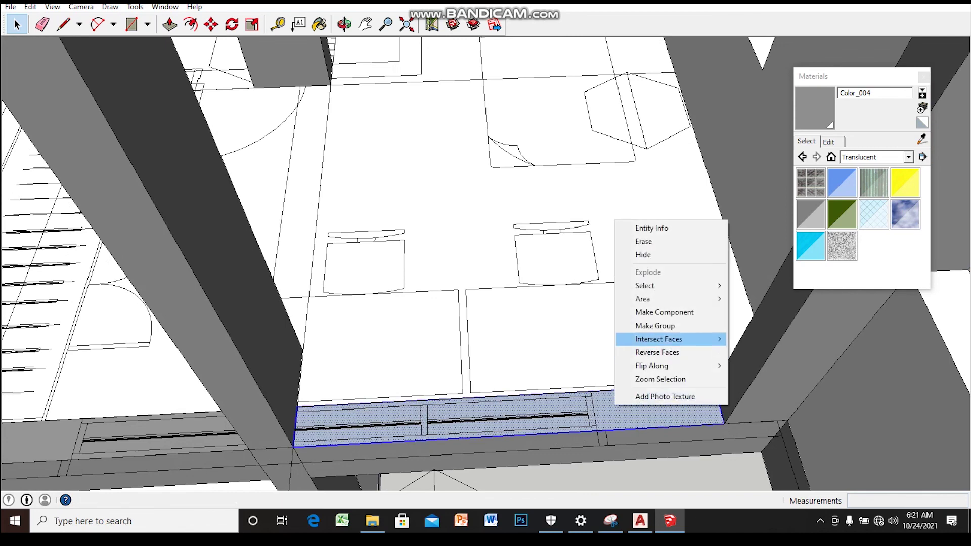
key(Escape)
middle_drag(657, 339, 557, 385)
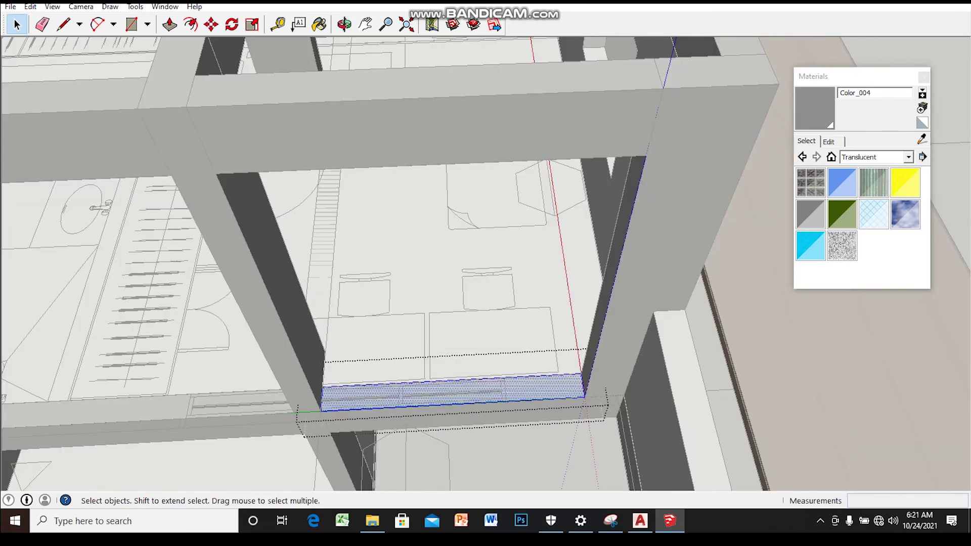
click(561, 381)
click(560, 383)
mouse_move(561, 383)
middle_down()
mouse_move(521, 357)
mouse_move(455, 408)
middle_up()
scroll(455, 408, up, 2)
- Pick the Line tool and select the large new infill wall face
key(l)
scroll(450, 399, up, 2)
scroll(480, 393, up, 2)
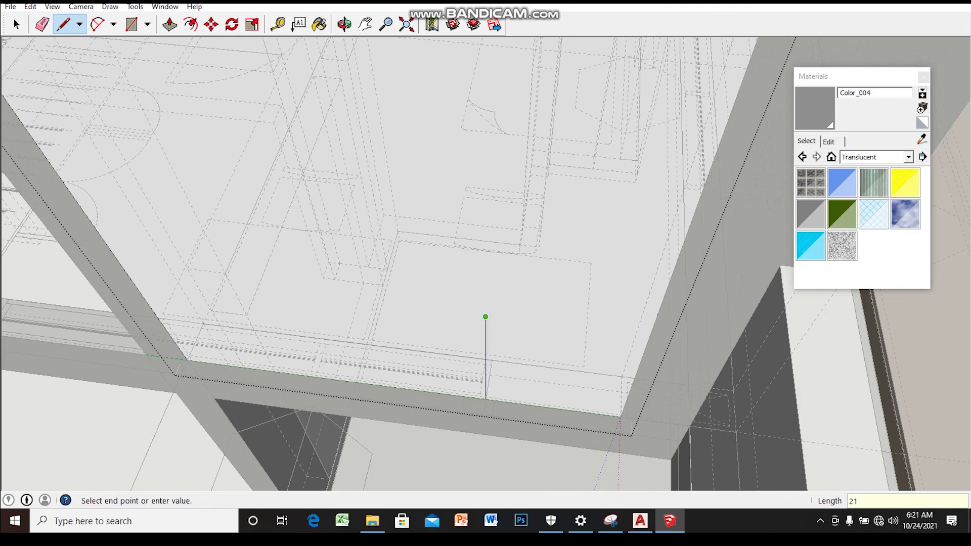
click(404, 202)
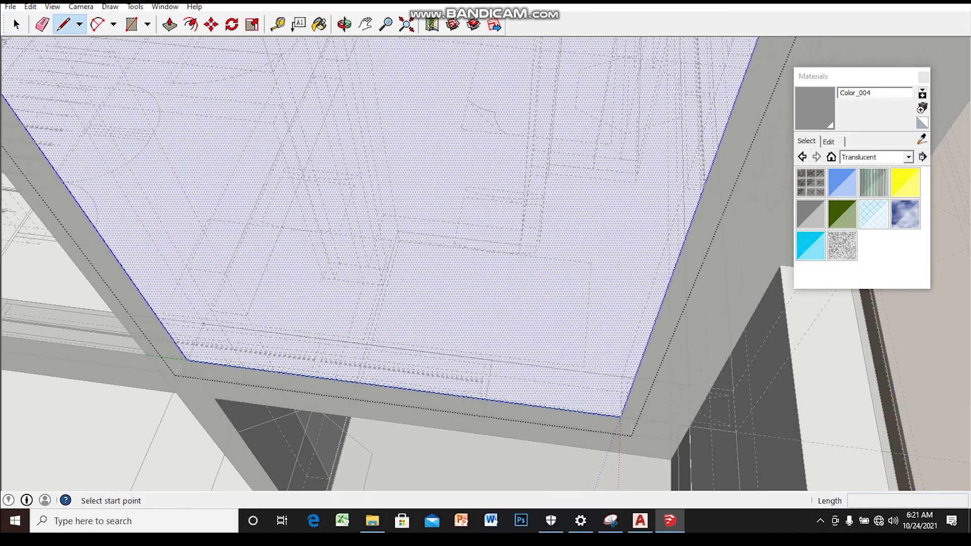
scroll(485, 399, down, 3)
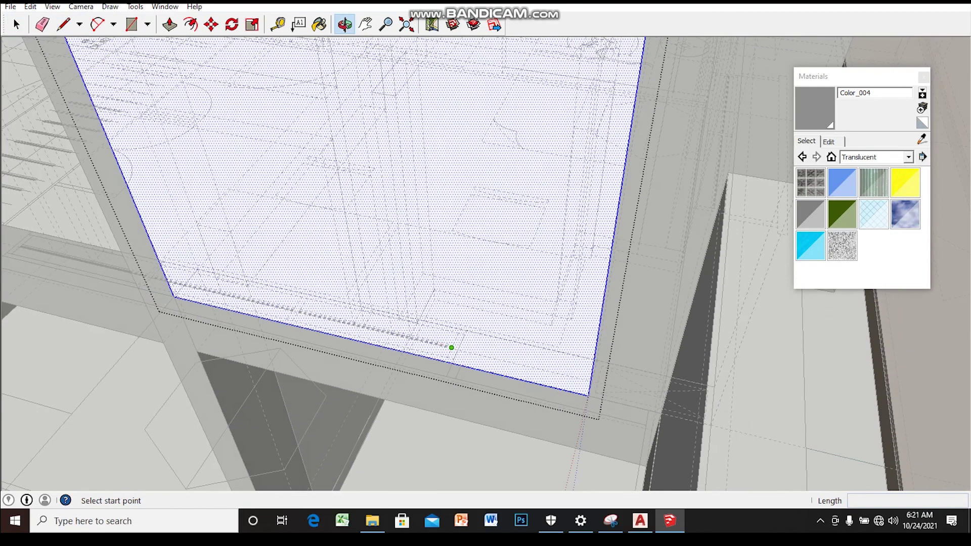
scroll(452, 369, up, 3)
- Draw a horizontal dividing line across the infill wall face
mouse_move(445, 237)
middle_down()
mouse_move(491, 74)
mouse_move(499, 145)
middle_up()
middle_drag(441, 199, 451, 288)
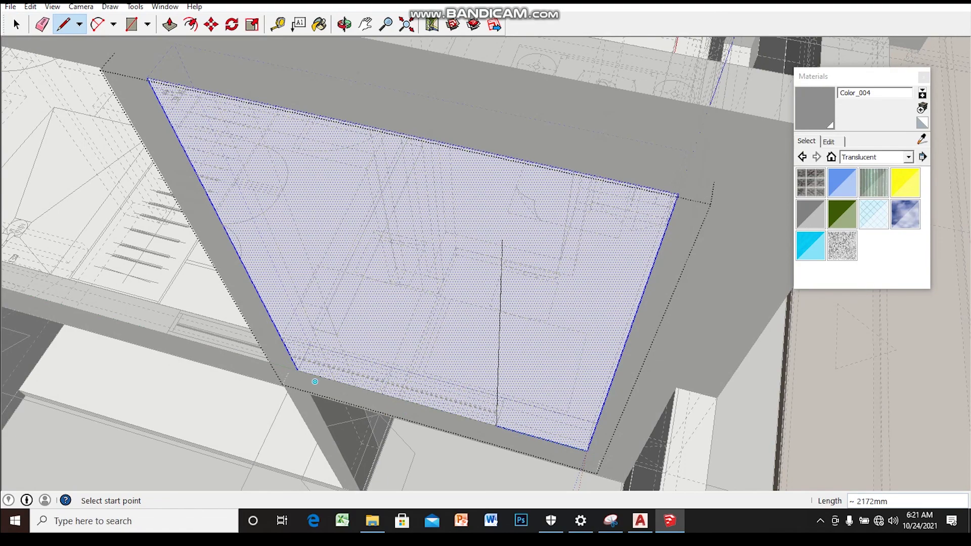
middle_drag(413, 390, 444, 360)
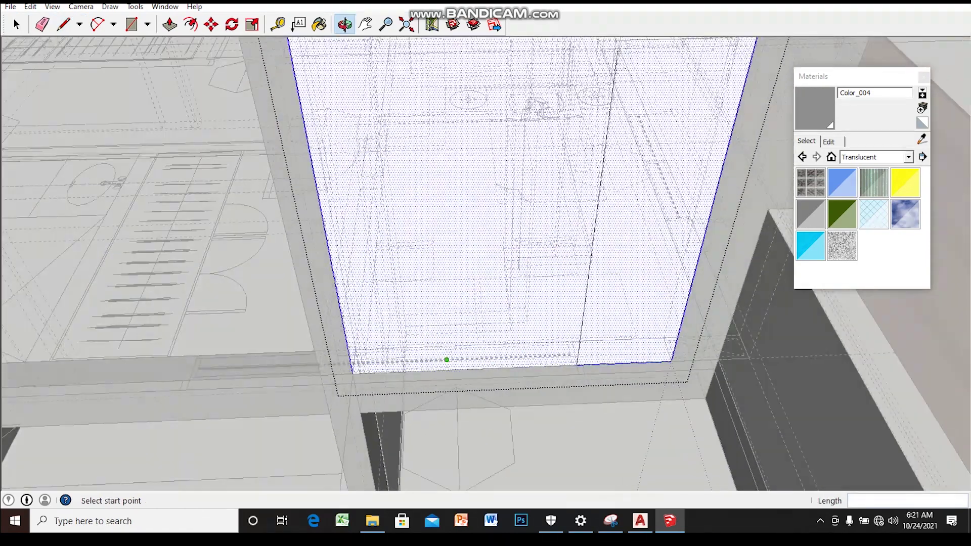
mouse_move(628, 359)
middle_down()
mouse_move(647, 373)
mouse_move(633, 354)
mouse_move(566, 421)
mouse_move(484, 239)
mouse_move(484, 293)
mouse_move(481, 261)
middle_up()
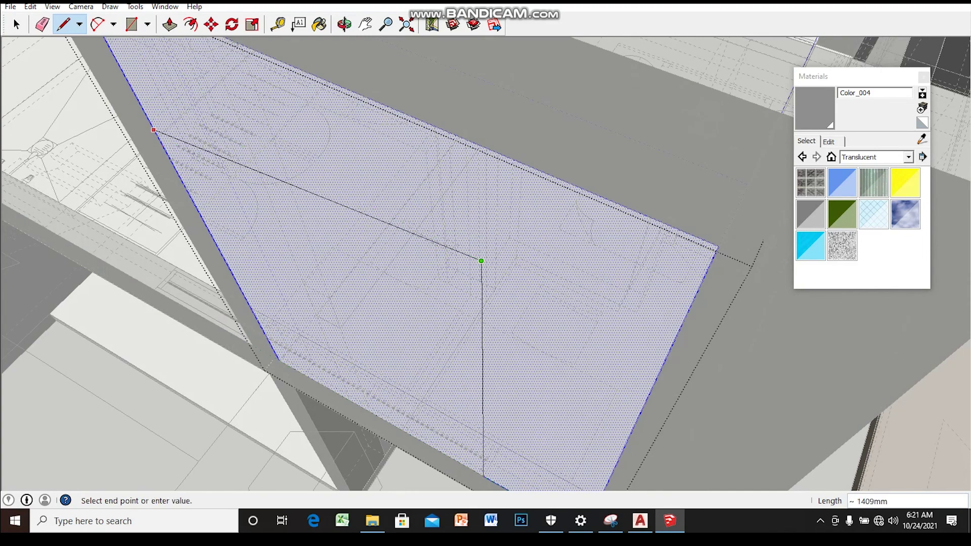
middle_drag(482, 261, 524, 238)
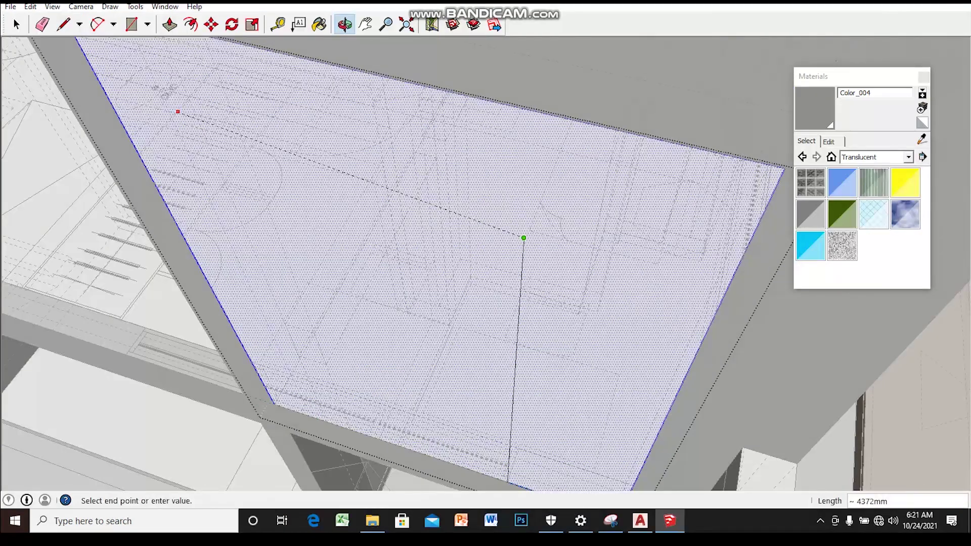
click(523, 238)
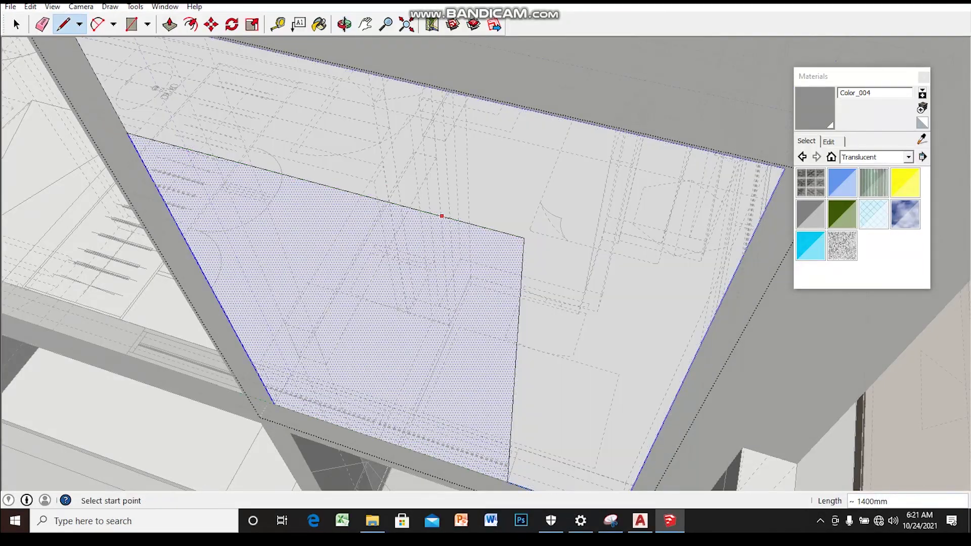
middle_drag(524, 238, 516, 213)
key(space)
- Copy the horizontal edge lower down the wall with Move+Ctrl
click(354, 165)
key(m)
scroll(521, 209, up, 2)
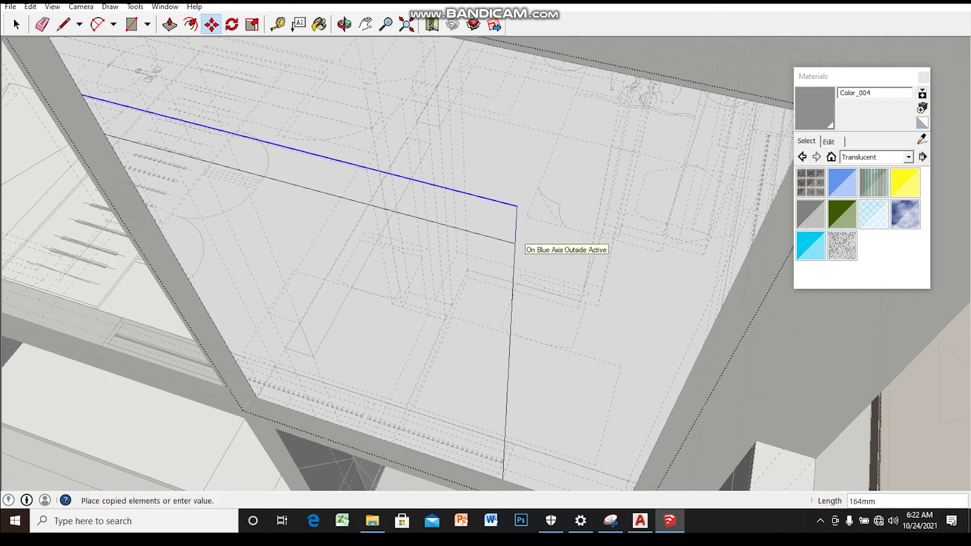
middle_drag(514, 259, 520, 199)
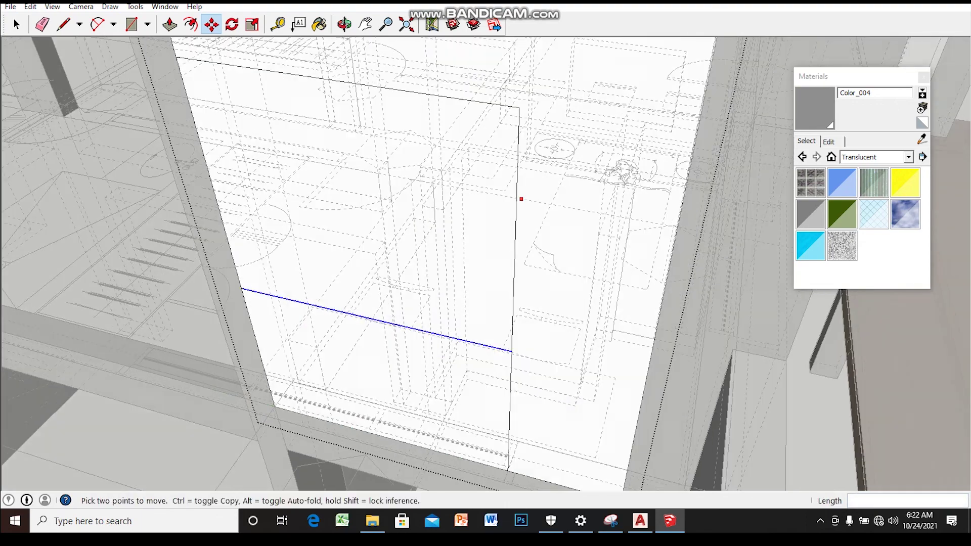
key(space)
- Push the upper window-area face through the wall to open the window
click(462, 300)
key(p)
drag(462, 300, 508, 273)
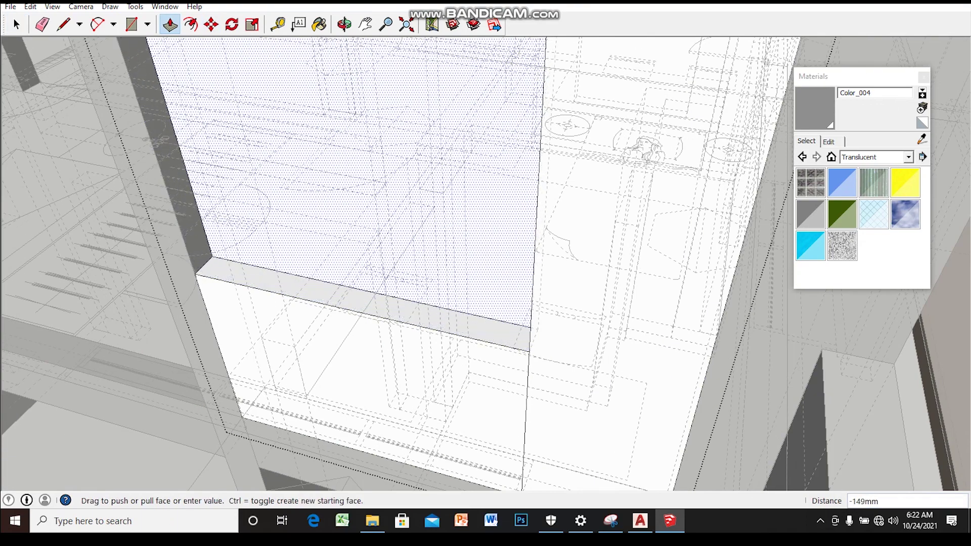
key(space)
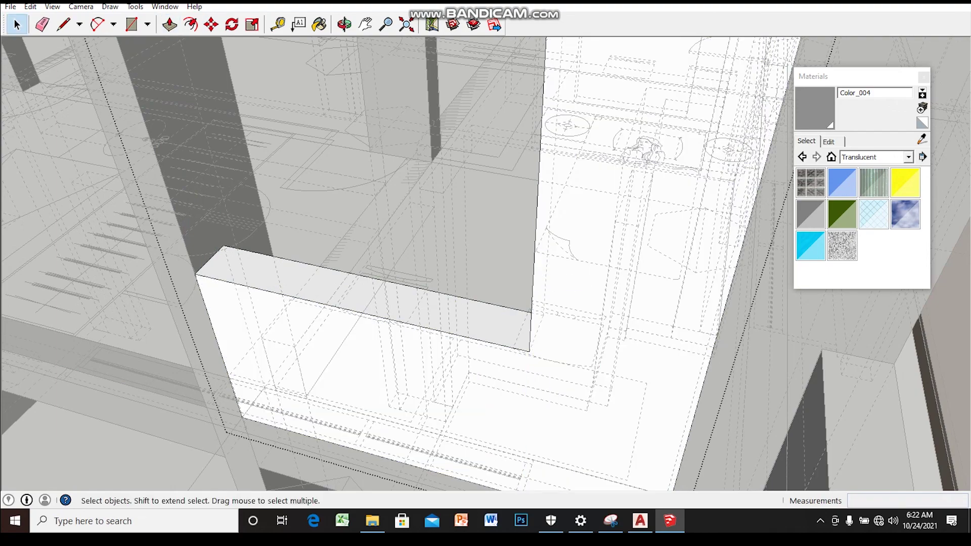
scroll(466, 273, down, 5)
scroll(465, 273, down, 1)
scroll(465, 273, down, 2)
mouse_move(485, 273)
middle_down()
mouse_move(506, 253)
mouse_move(455, 243)
mouse_move(430, 217)
mouse_move(506, 263)
mouse_move(537, 253)
mouse_move(486, 253)
mouse_move(475, 243)
mouse_move(465, 253)
mouse_move(475, 263)
middle_up()
scroll(485, 273, down, 2)
scroll(486, 273, up, 3)
scroll(486, 273, up, 2)
scroll(485, 273, down, 3)
scroll(485, 273, up, 3)
scroll(485, 273, down, 2)
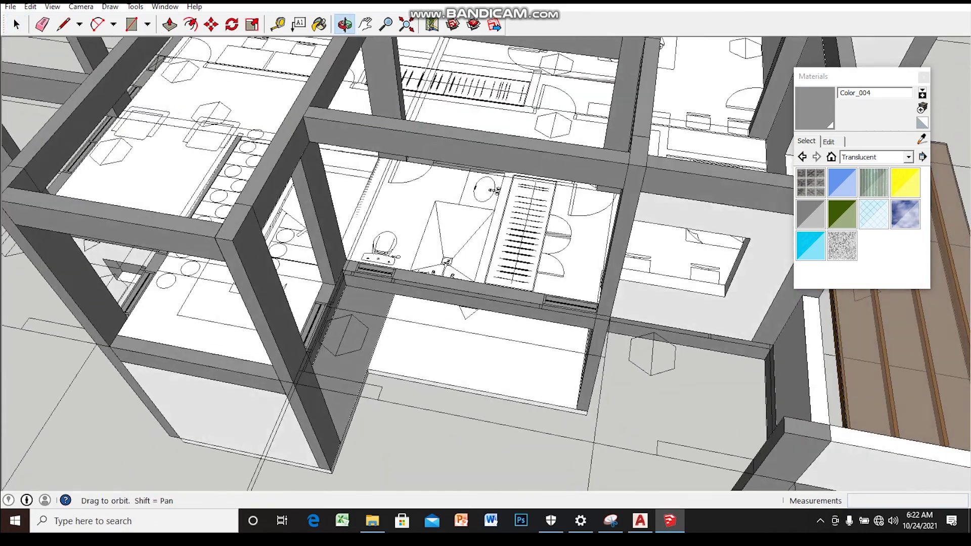
scroll(485, 273, up, 3)
scroll(486, 273, up, 2)
scroll(622, 298, down, 2)
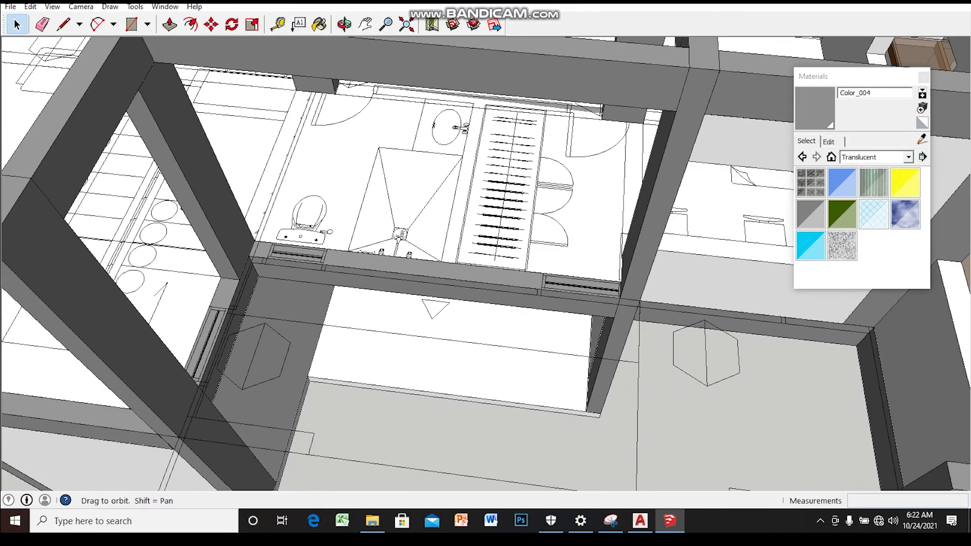
scroll(486, 274, down, 1)
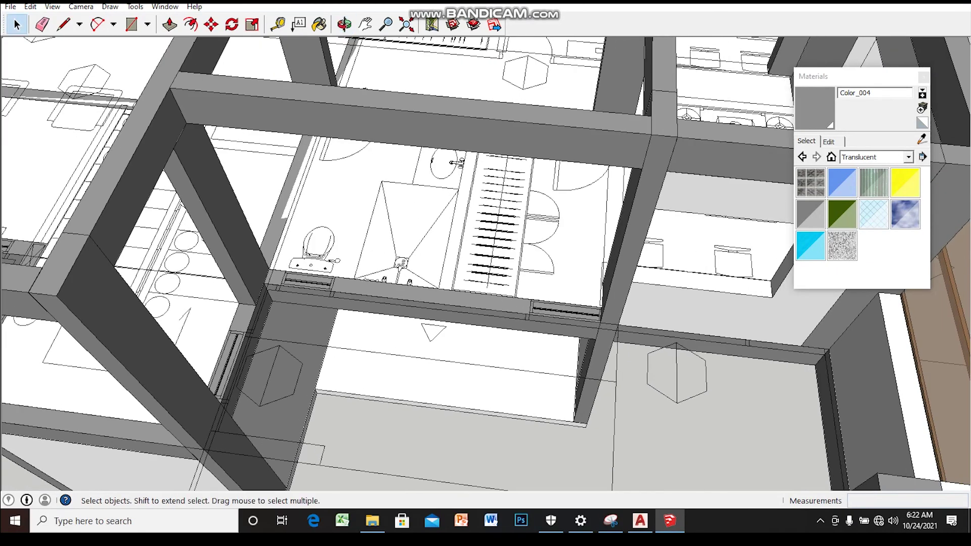
scroll(486, 273, down, 2)
middle_drag(486, 274, 456, 283)
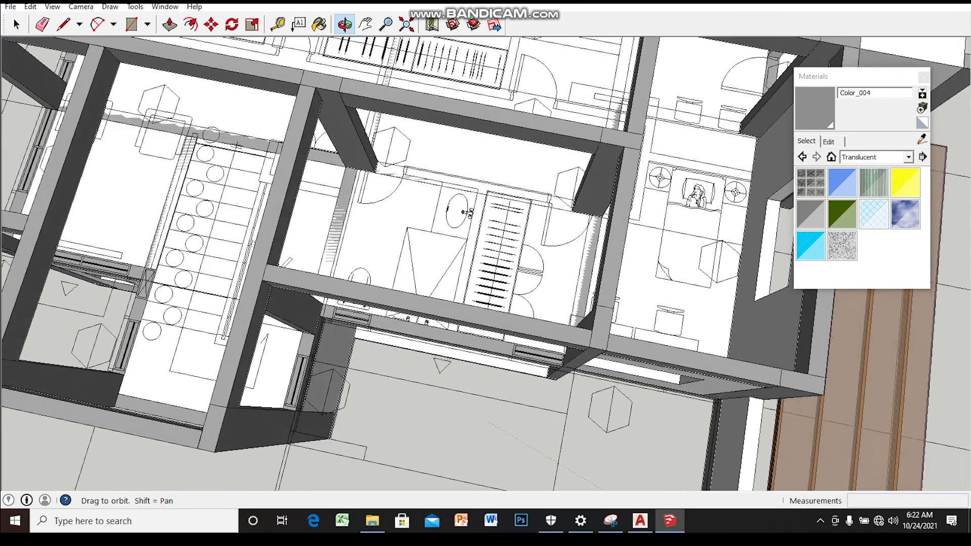
scroll(582, 314, up, 1)
scroll(582, 313, up, 1)
scroll(582, 314, up, 1)
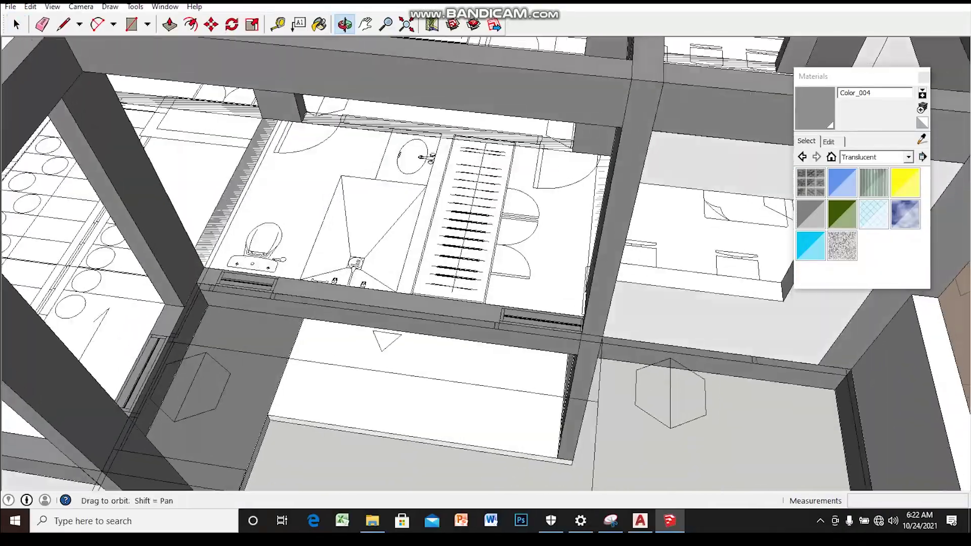
mouse_move(486, 273)
middle_down()
mouse_move(486, 334)
mouse_move(455, 274)
mouse_move(242, 304)
mouse_move(217, 238)
middle_up()
key(r)
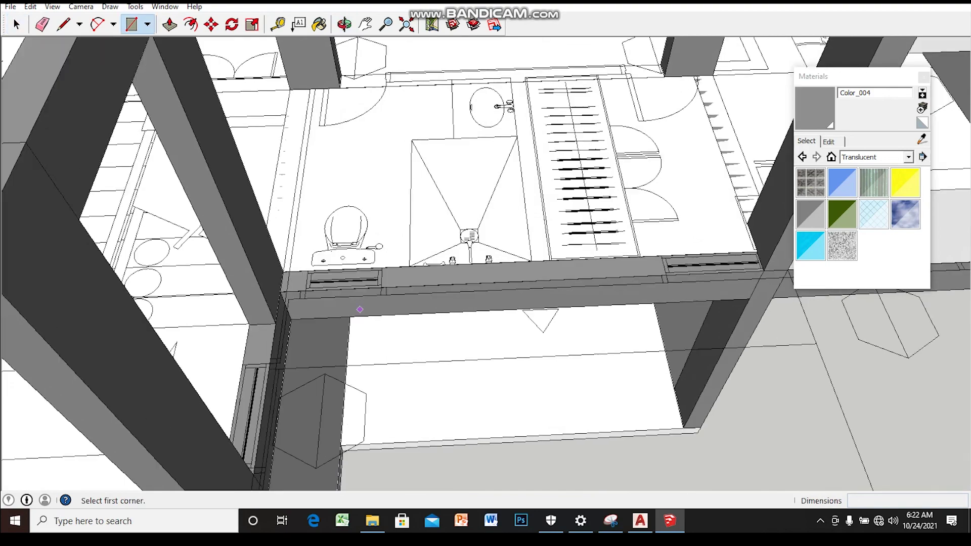
- From a top-down bathroom view, stretch a rectangle along the sill, then cancel it
scroll(517, 287, up, 2)
middle_drag(517, 287, 708, 319)
scroll(727, 320, up, 2)
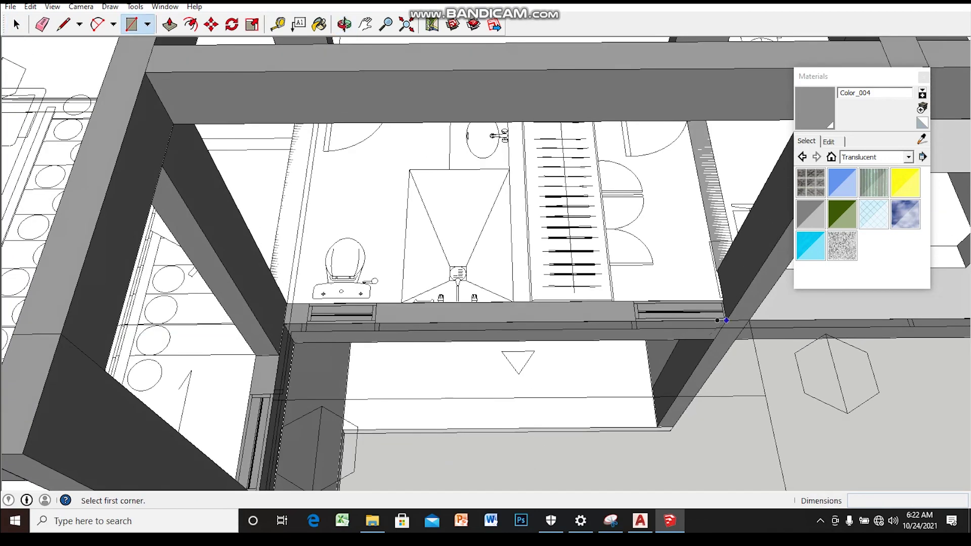
scroll(322, 332, up, 1)
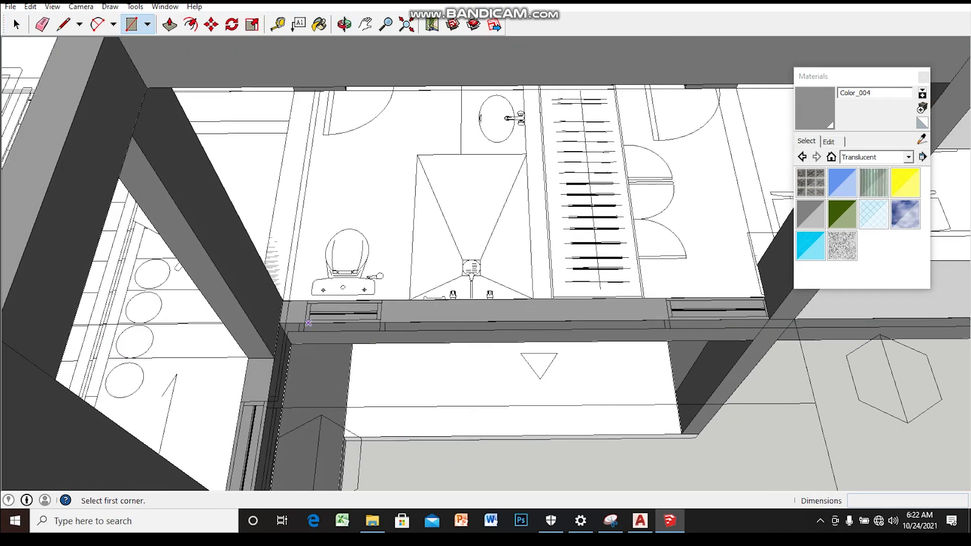
scroll(309, 322, up, 1)
scroll(281, 296, up, 1)
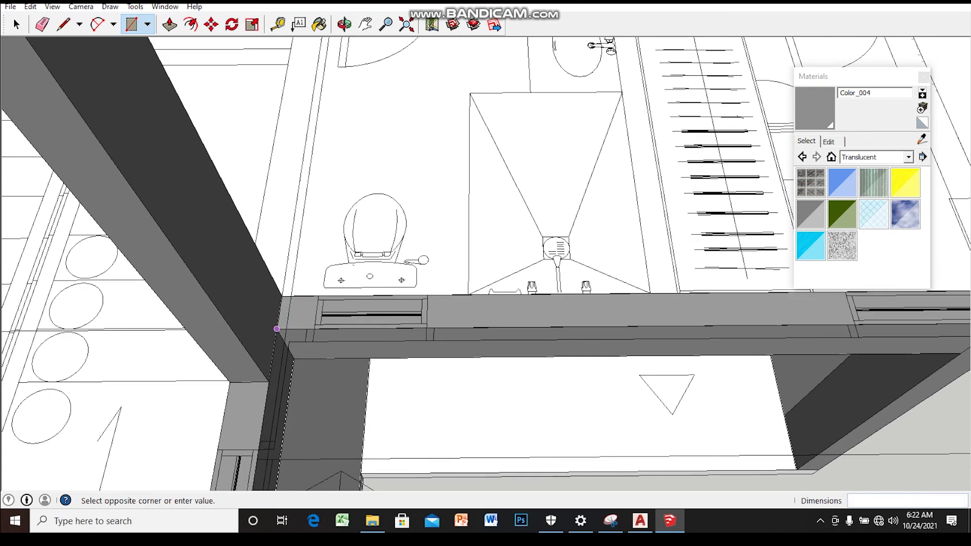
middle_drag(277, 329, 455, 318)
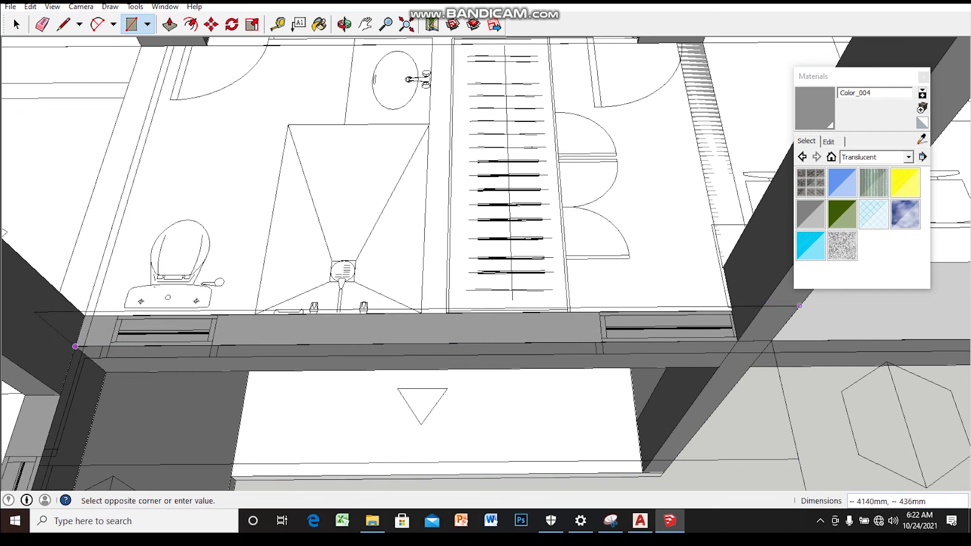
scroll(729, 314, up, 1)
scroll(729, 309, up, 1)
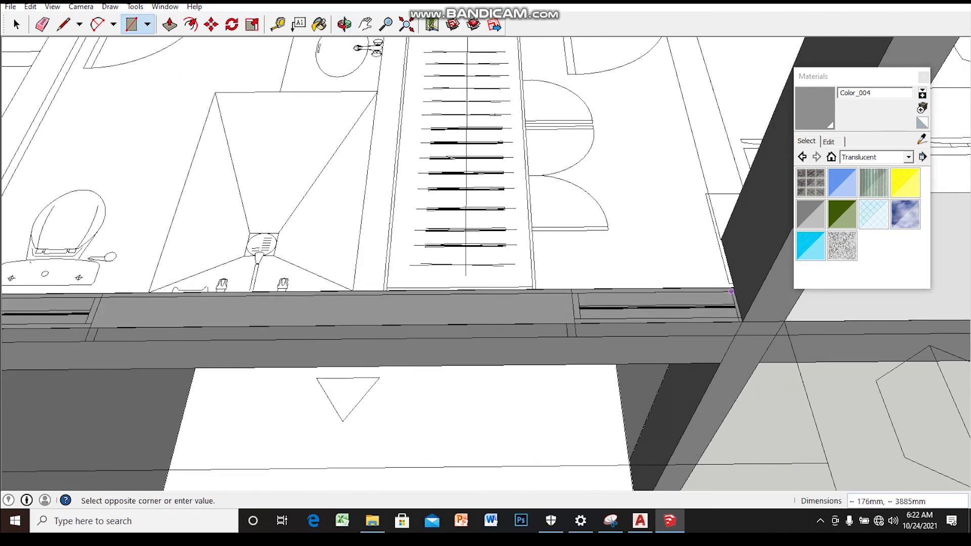
scroll(730, 301, up, 1)
scroll(730, 295, up, 1)
key(space)
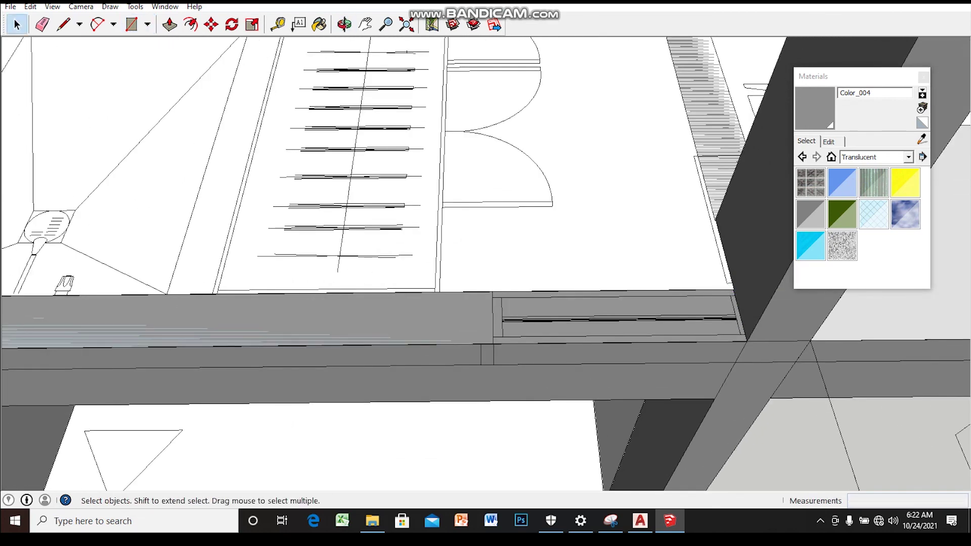
- Group the bathroom sill strip and raise it 2600mm into an infill wall
scroll(437, 346, down, 1)
right_click(407, 317)
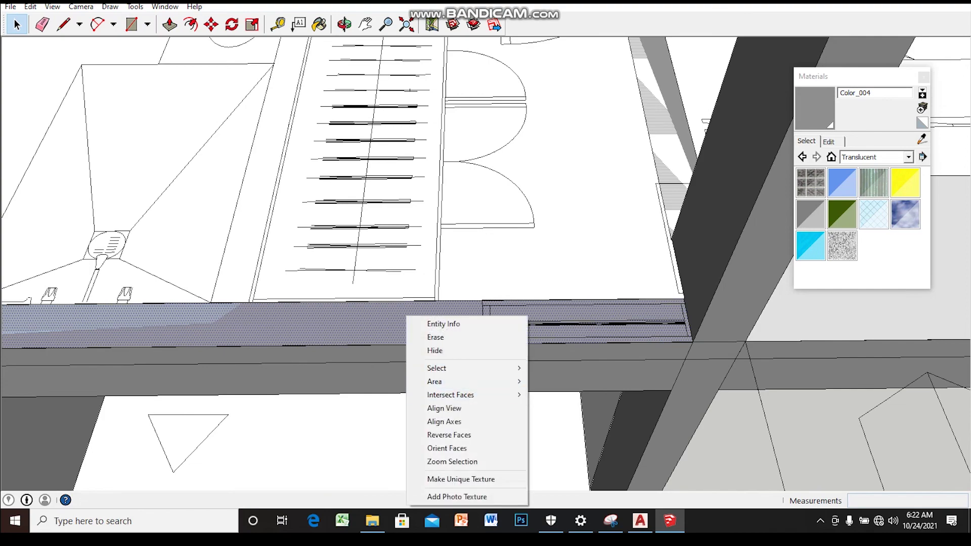
key(Escape)
right_click(367, 138)
click(399, 246)
scroll(531, 372, down, 1)
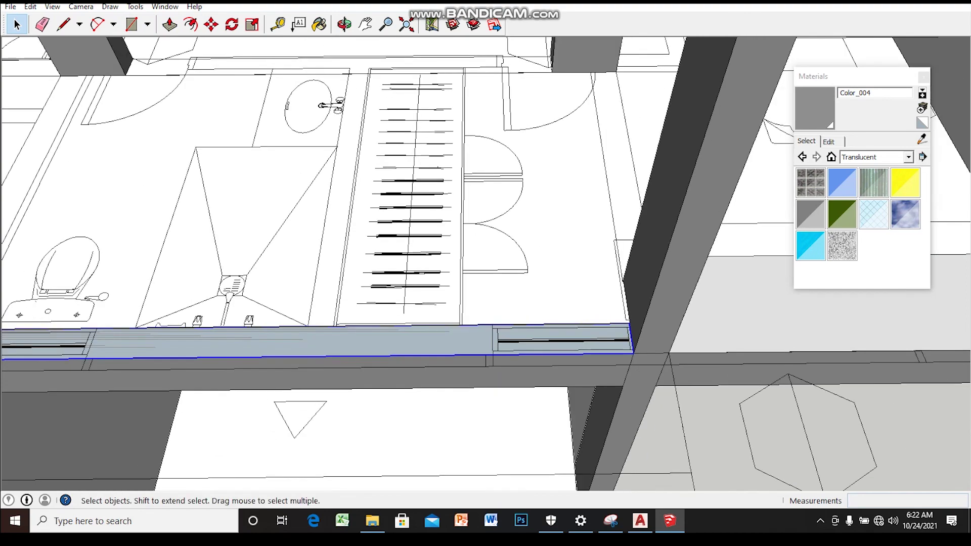
double_click(582, 341)
scroll(628, 349, down, 2)
scroll(456, 400, down, 2)
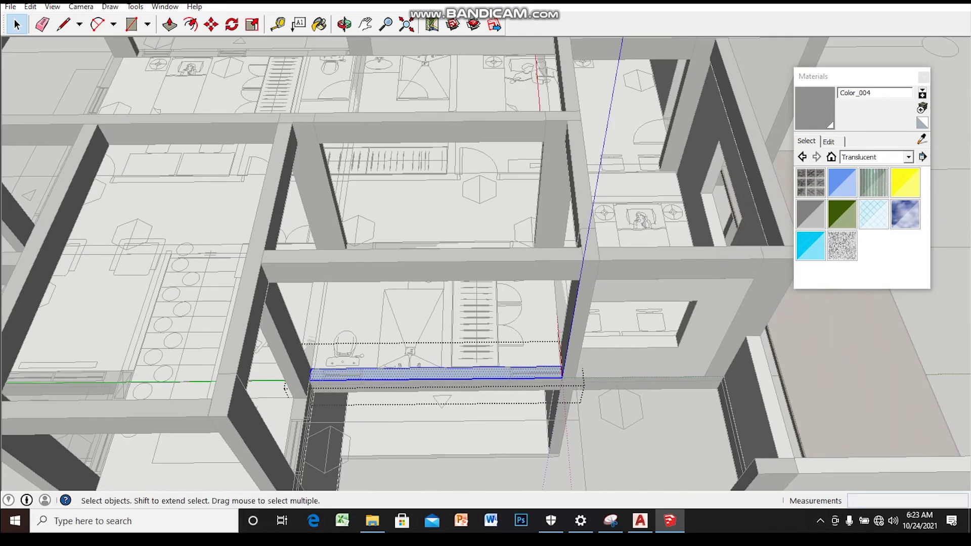
drag(504, 383, 505, 371)
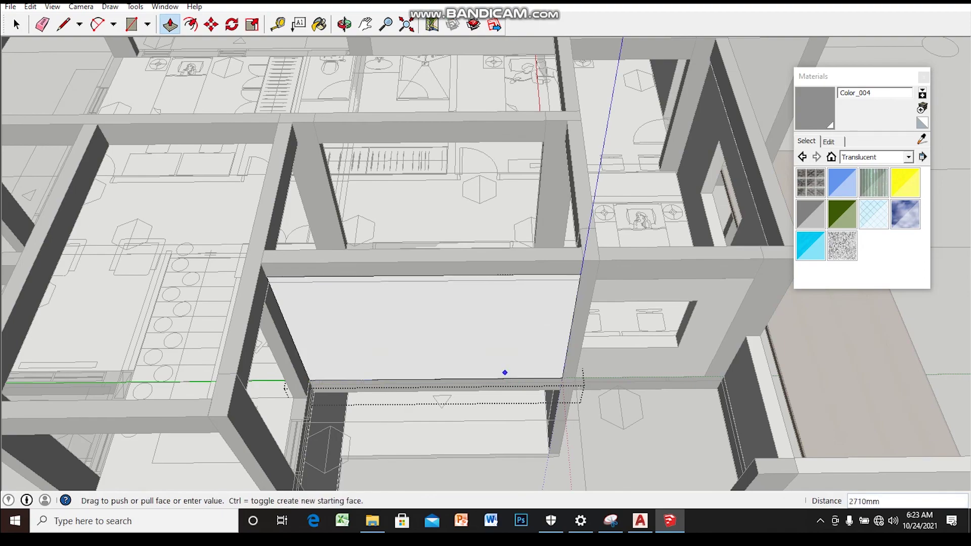
middle_drag(505, 371, 455, 355)
key(space)
scroll(485, 263, down, 3)
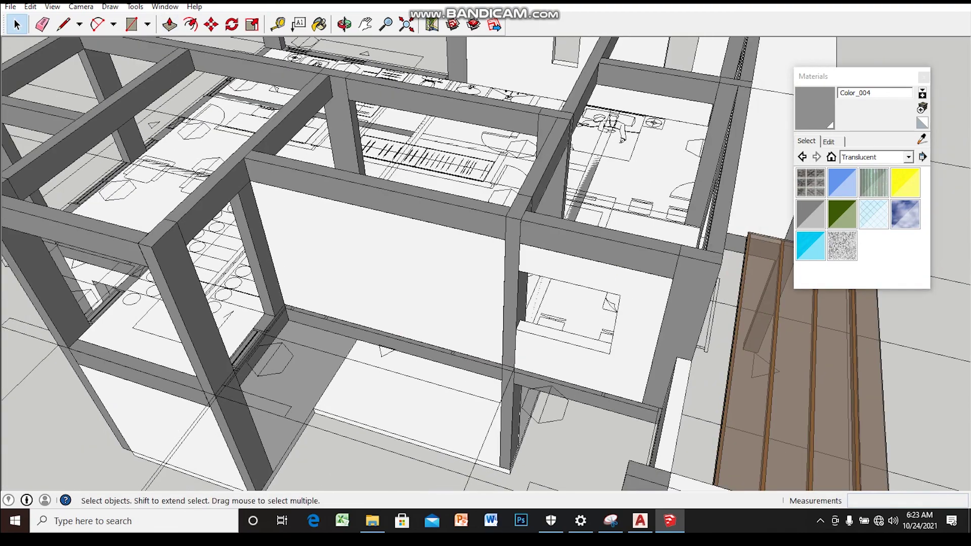
- Orbit out to a frame overview and open the floor group for editing
mouse_move(486, 263)
middle_down()
mouse_move(455, 283)
mouse_move(415, 223)
mouse_move(430, 274)
middle_up()
scroll(425, 263, up, 3)
scroll(430, 274, up, 2)
scroll(405, 389, up, 2)
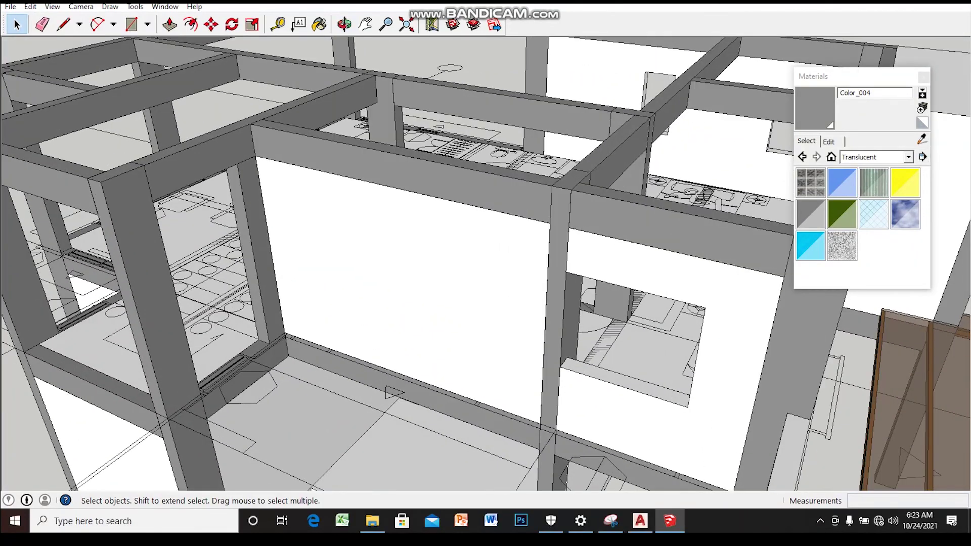
scroll(435, 354, up, 1)
scroll(435, 354, up, 2)
scroll(435, 354, up, 2)
scroll(435, 354, up, 2)
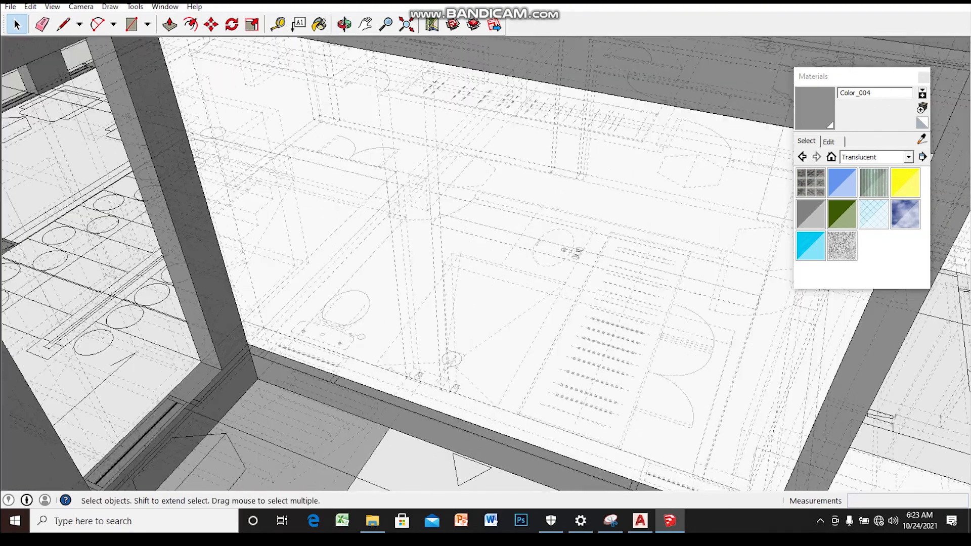
middle_drag(435, 354, 470, 360)
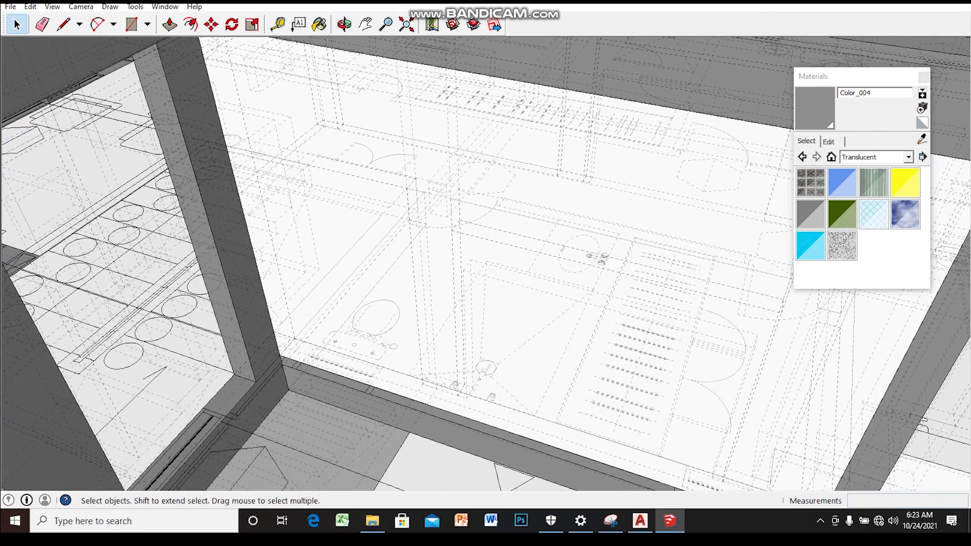
double_click(470, 359)
- Zoom and orbit in close around the grey slab's floor edge
scroll(393, 383, up, 2)
scroll(384, 392, up, 1)
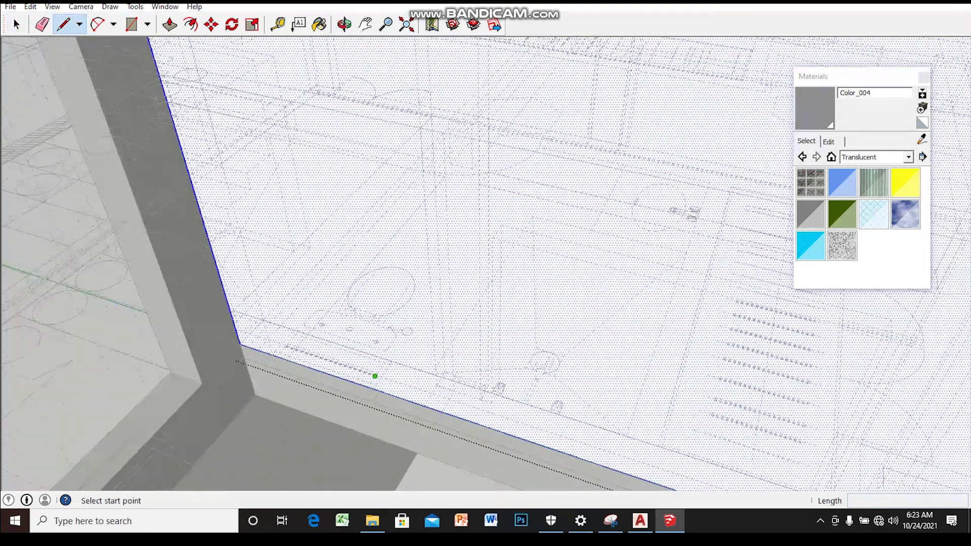
scroll(377, 400, up, 2)
scroll(369, 410, up, 1)
middle_drag(372, 391, 436, 323)
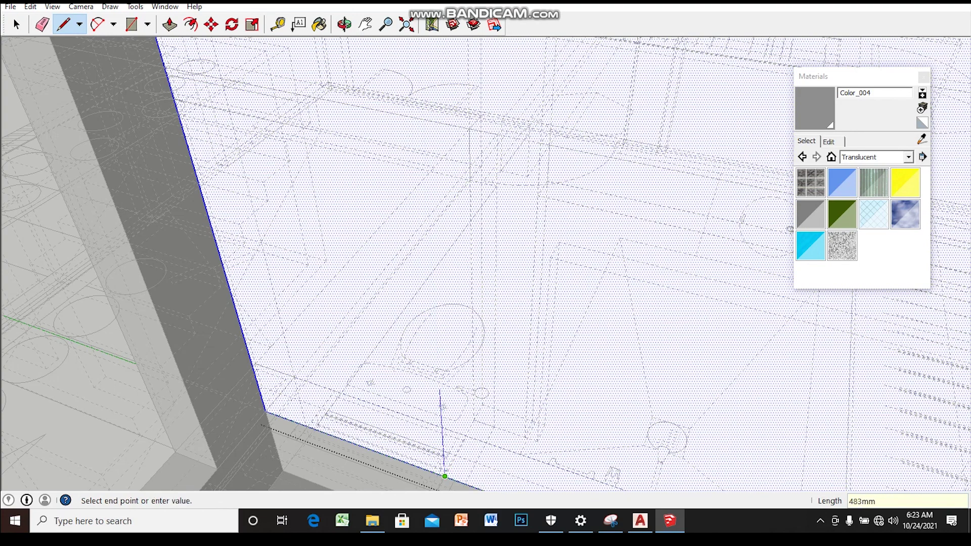
scroll(442, 422, up, 1)
scroll(430, 389, up, 1)
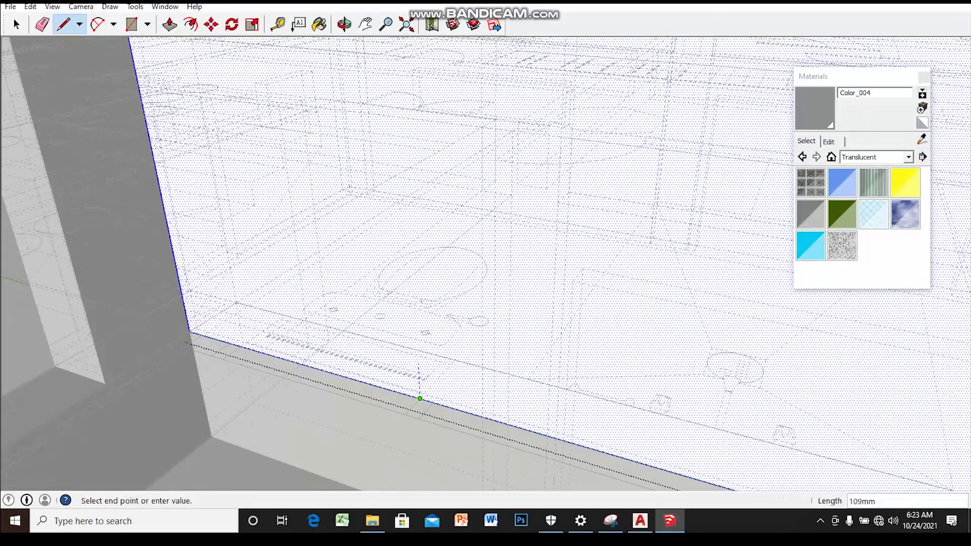
scroll(418, 349, up, 1)
scroll(424, 390, up, 1)
scroll(427, 392, up, 1)
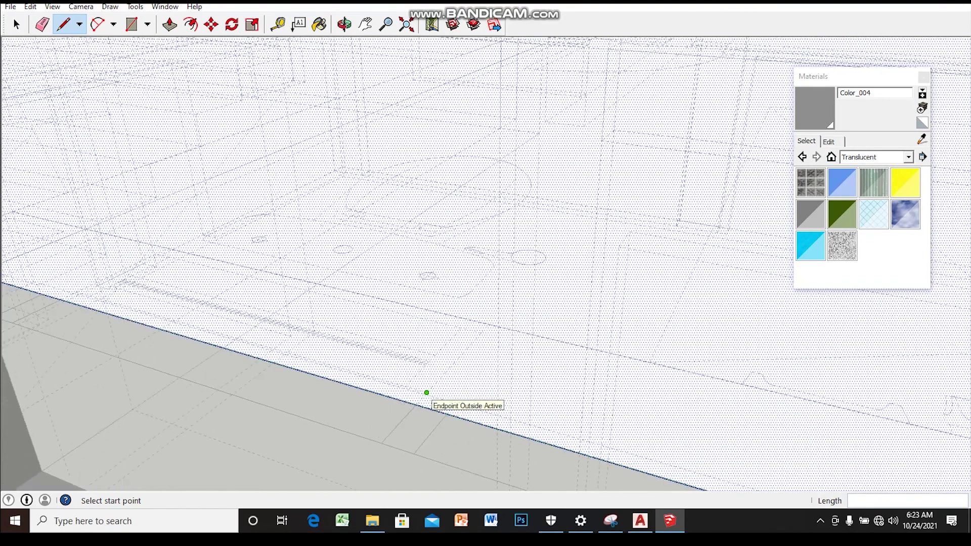
scroll(414, 404, up, 1)
middle_drag(414, 404, 388, 468)
scroll(410, 391, up, 1)
scroll(404, 393, up, 1)
scroll(407, 387, up, 1)
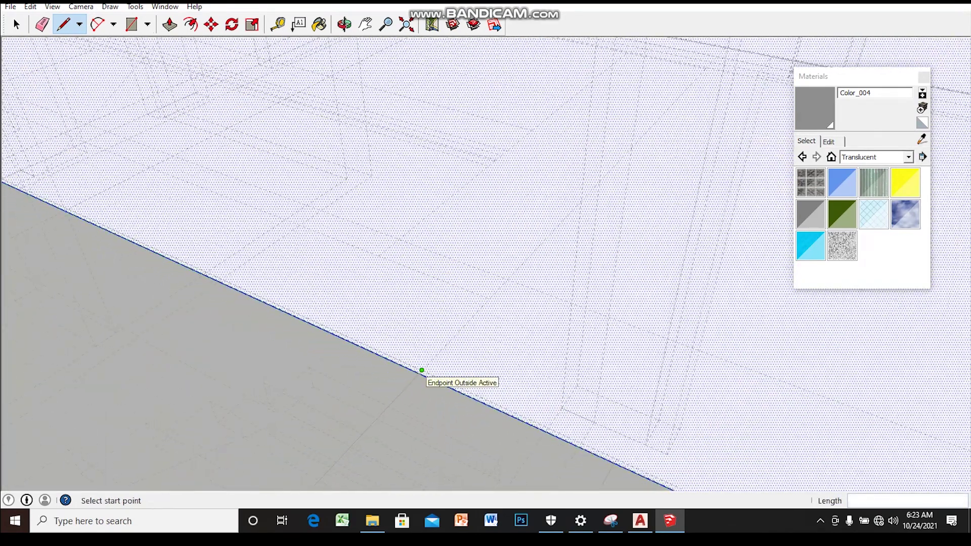
scroll(423, 368, up, 1)
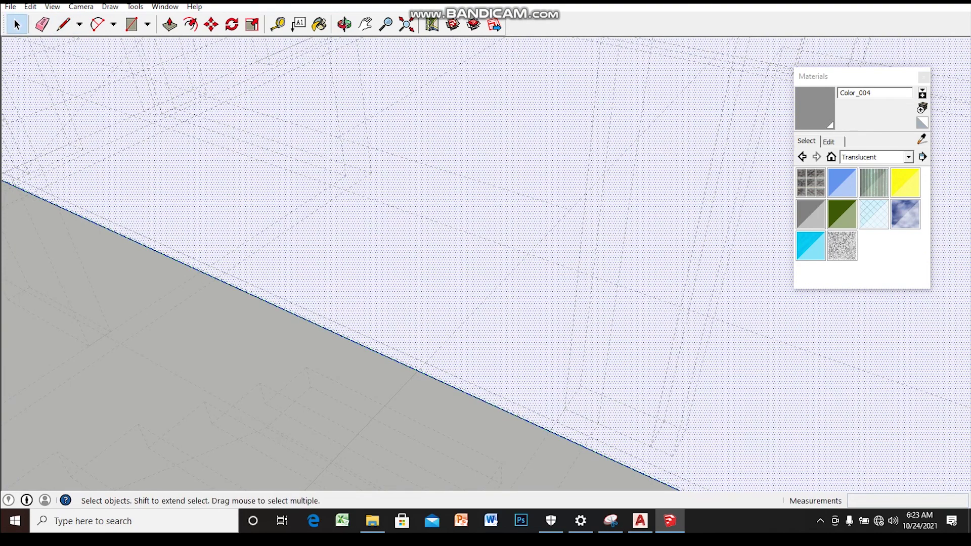
- Begin push/pull on the slab-edge face, orbiting until the wall is visible
click(426, 363)
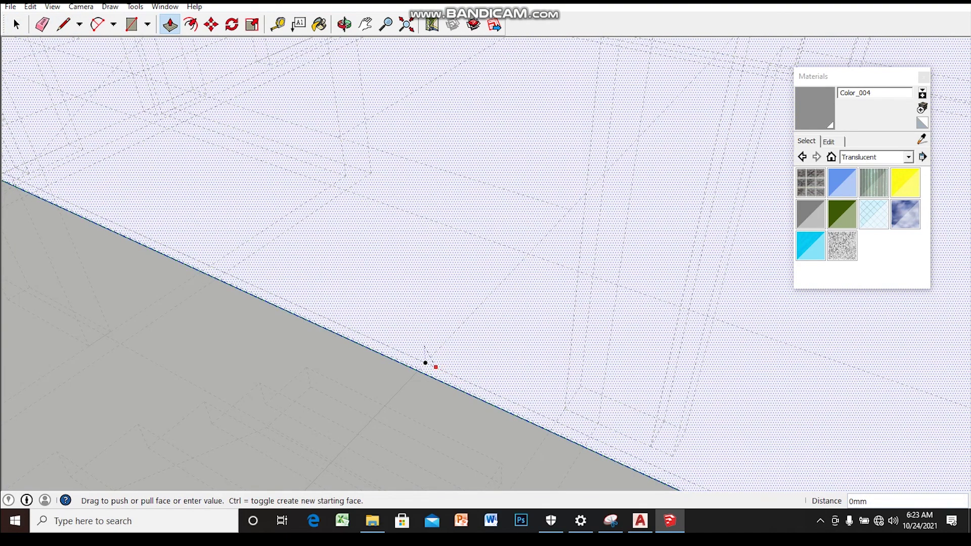
scroll(425, 363, up, 1)
key(l)
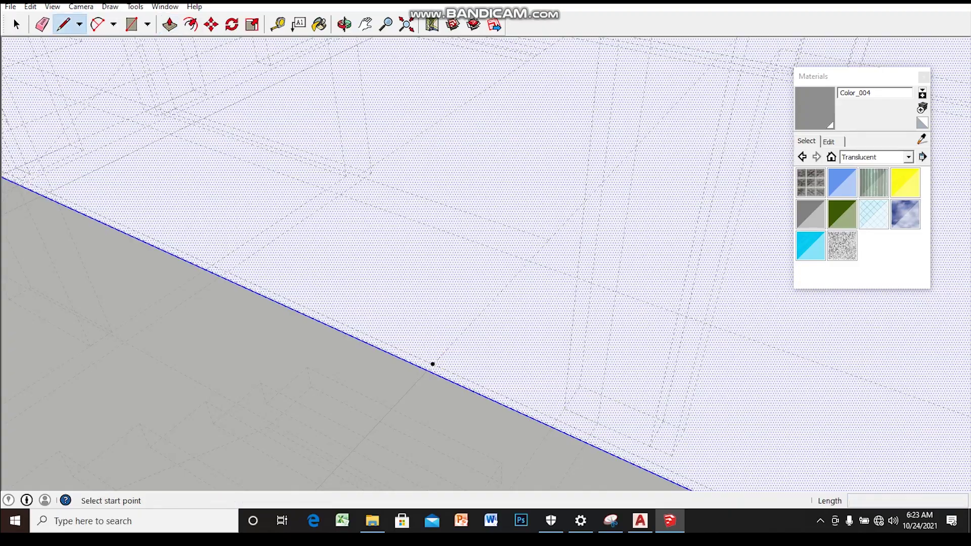
mouse_move(433, 364)
middle_down()
mouse_move(419, 415)
mouse_move(456, 385)
middle_up()
key(space)
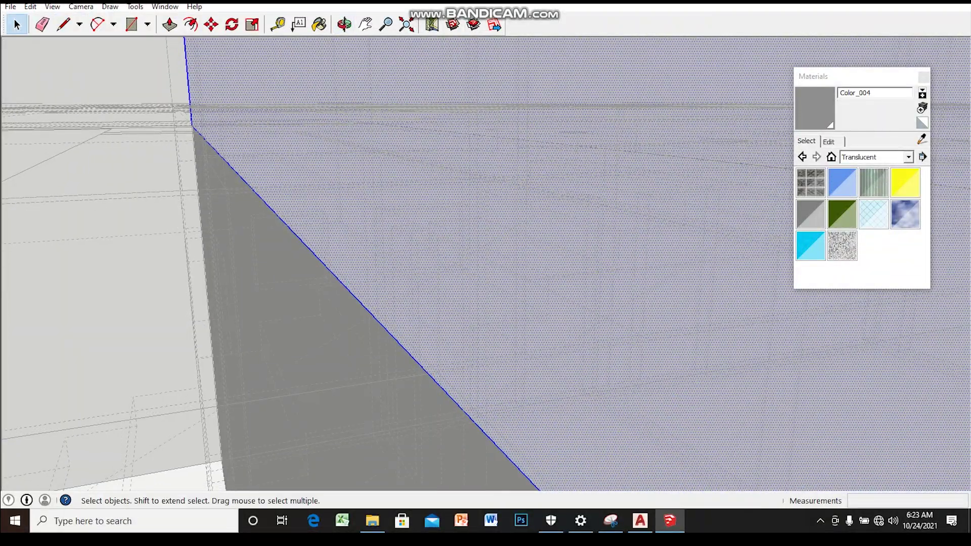
key(p)
click(455, 384)
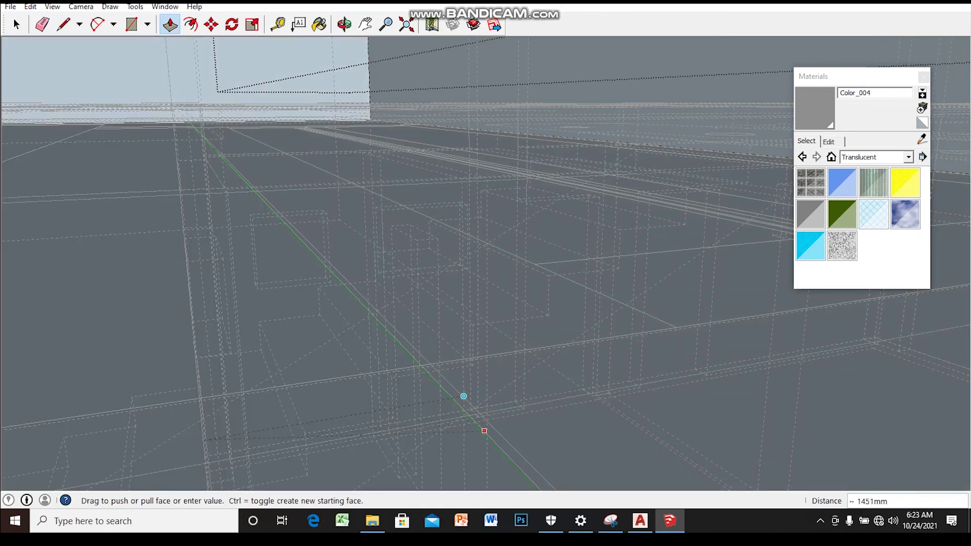
middle_drag(503, 408, 430, 354)
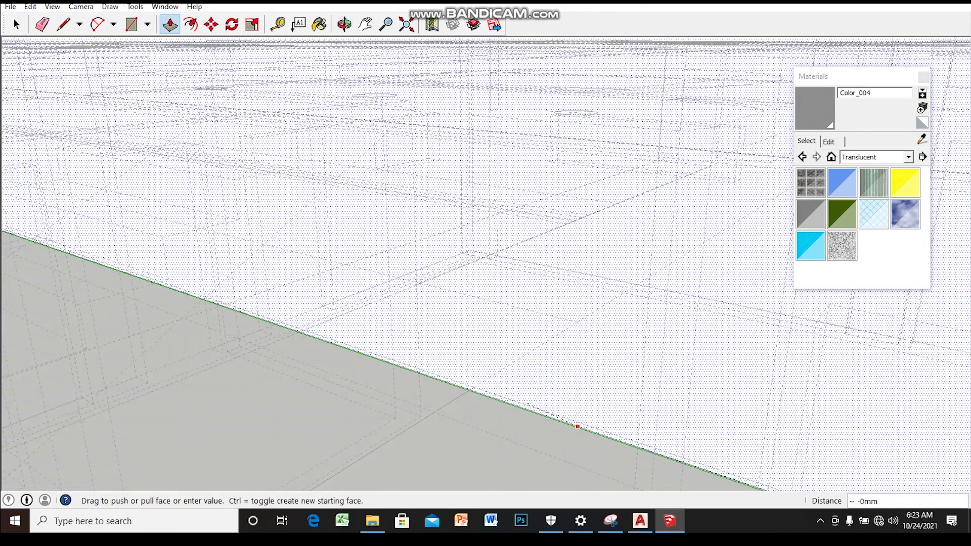
mouse_move(583, 424)
middle_down()
mouse_move(478, 338)
mouse_move(471, 358)
middle_up()
middle_drag(394, 278, 467, 292)
middle_drag(506, 273, 499, 265)
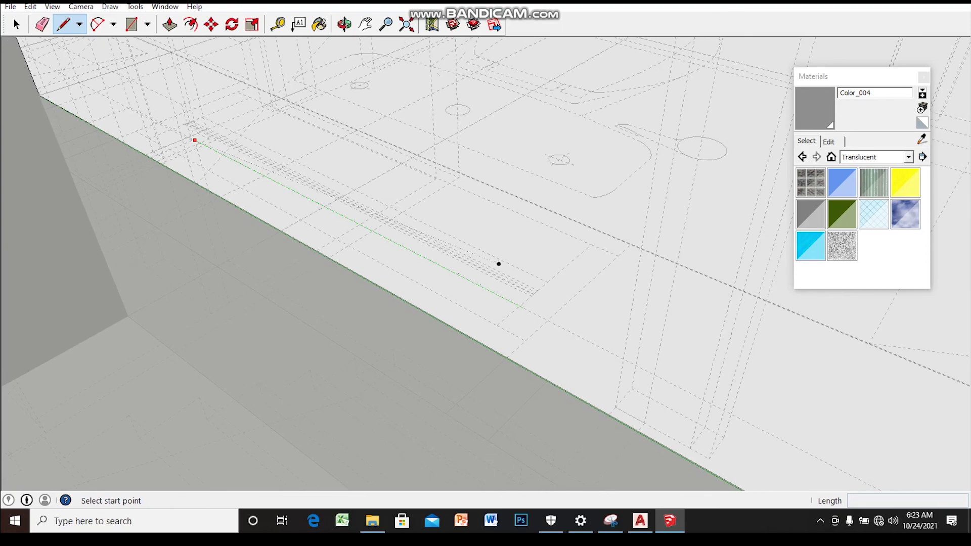
- Zoom in on the new bathroom infill wall
scroll(538, 296, up, 3)
scroll(516, 287, up, 3)
scroll(502, 284, up, 2)
scroll(501, 283, down, 2)
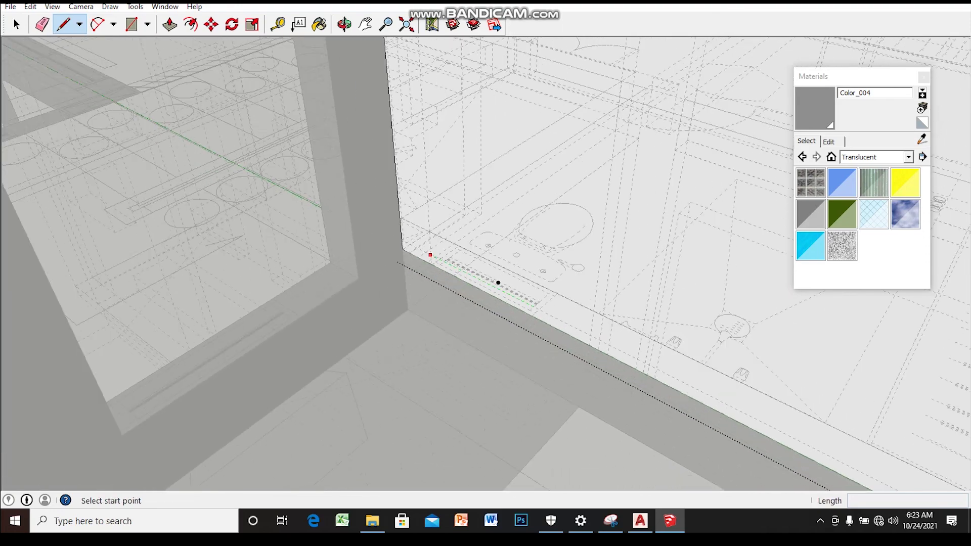
scroll(504, 275, down, 2)
scroll(508, 278, down, 3)
scroll(511, 289, down, 3)
scroll(512, 290, up, 2)
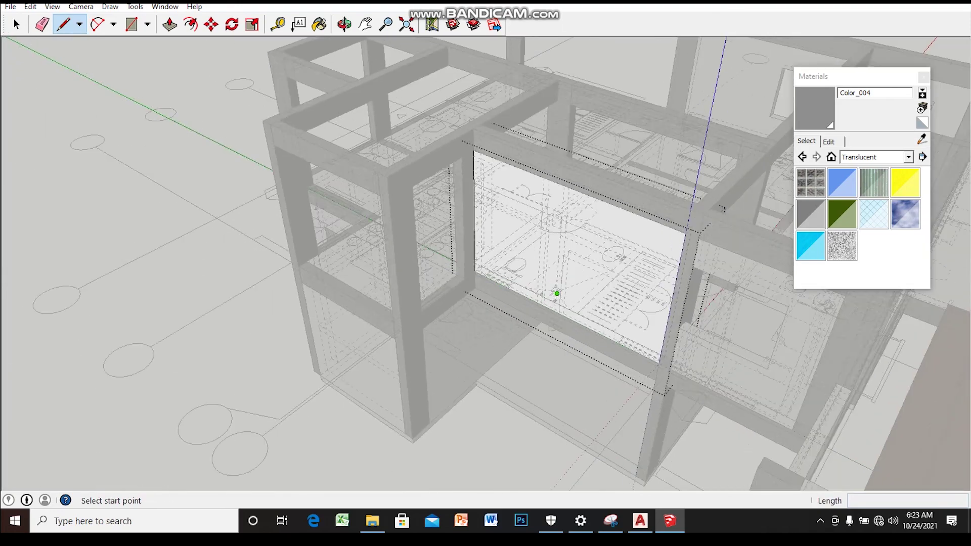
scroll(557, 295, up, 3)
scroll(572, 317, up, 2)
scroll(472, 269, up, 2)
scroll(459, 277, up, 2)
scroll(453, 276, up, 2)
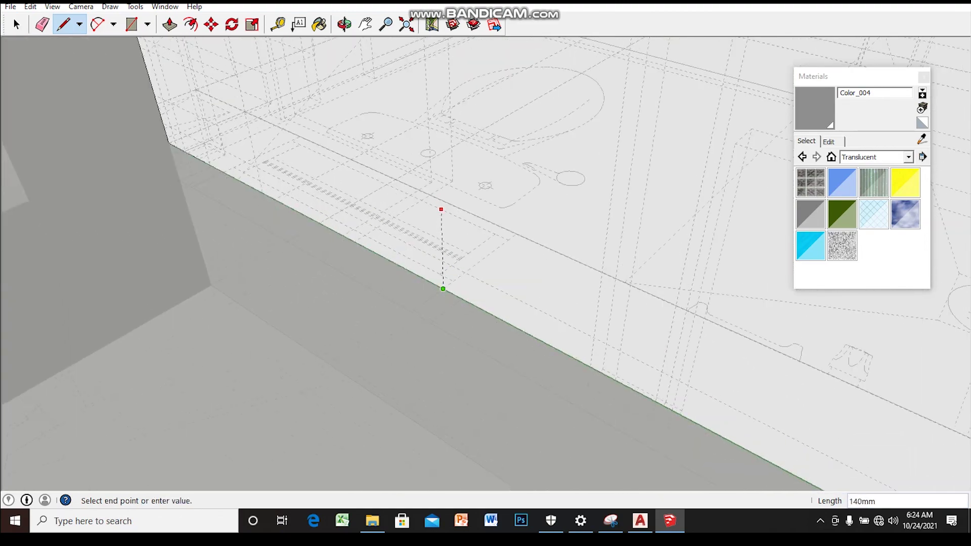
- Orbit so the wall stands upright with the 1200mm window outline in view
middle_drag(440, 226, 384, 212)
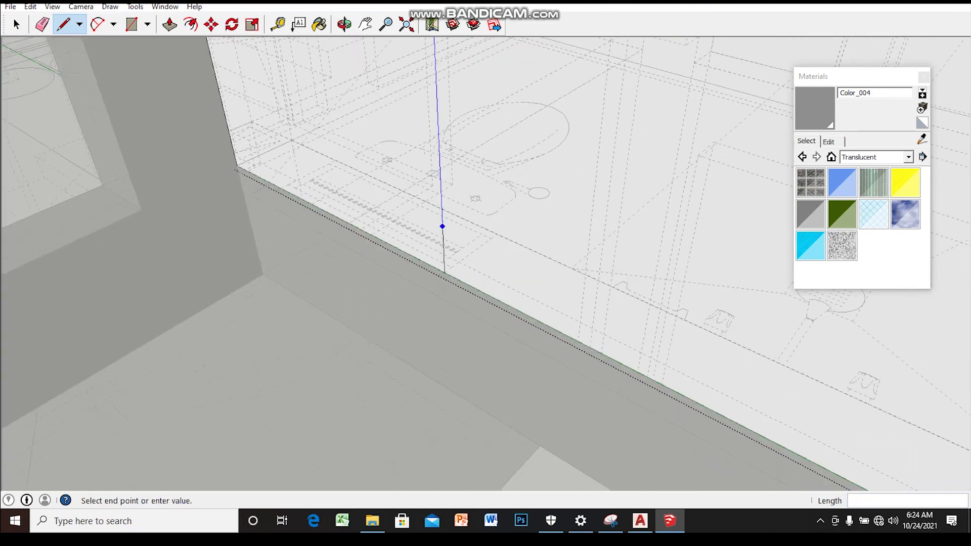
key(Escape)
scroll(445, 396, up, 2)
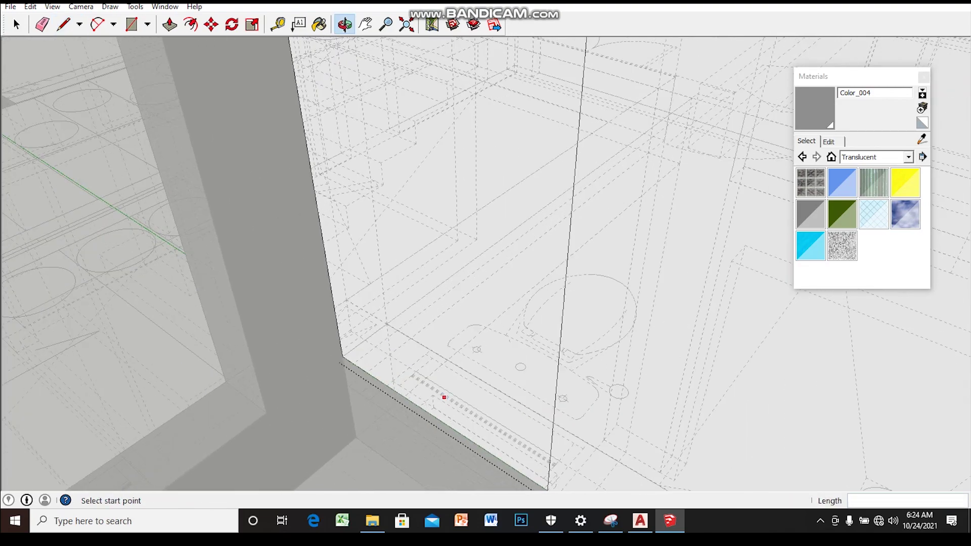
scroll(420, 405, up, 2)
scroll(392, 412, up, 1)
scroll(400, 401, up, 1)
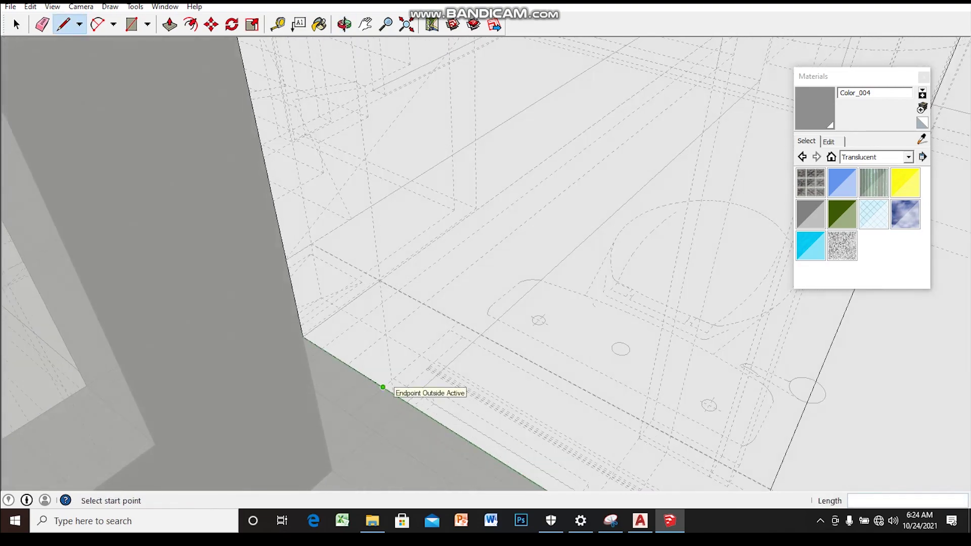
mouse_move(458, 363)
middle_down()
mouse_move(482, 271)
mouse_move(621, 175)
mouse_move(617, 188)
middle_up()
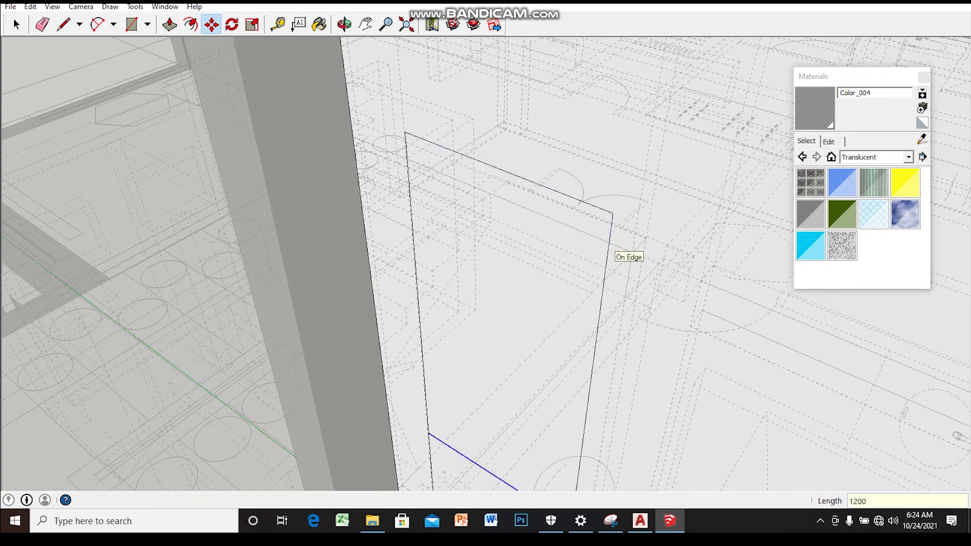
key(space)
middle_drag(594, 306, 607, 283)
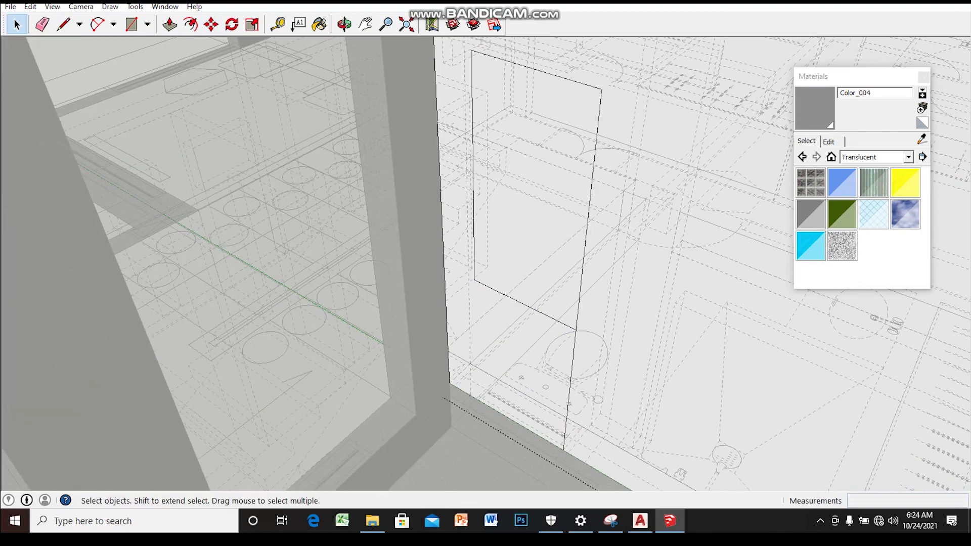
- Push the 1200mm window face 200mm into the wall, then orbit to eye level
key(p)
scroll(542, 276, up, 2)
scroll(516, 265, up, 2)
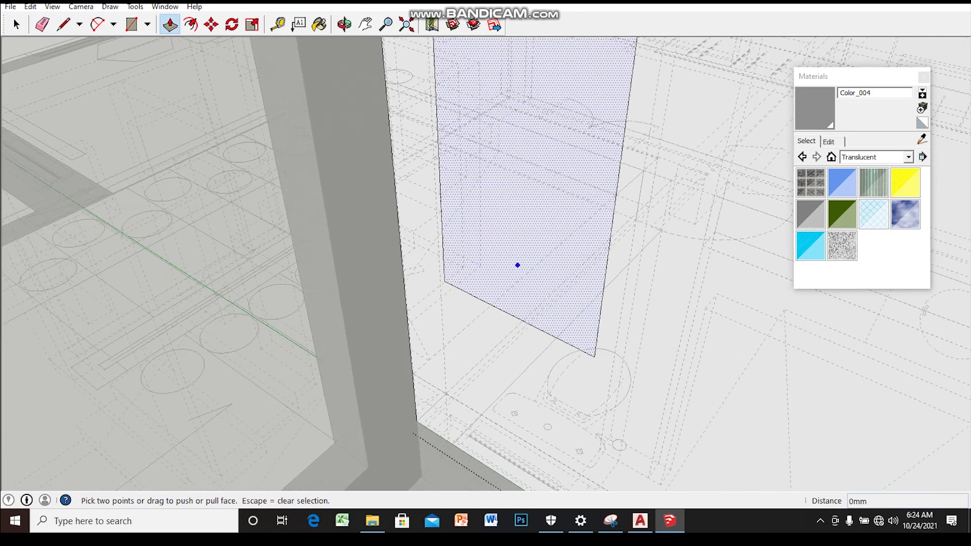
scroll(516, 265, up, 2)
click(516, 264)
click(541, 284)
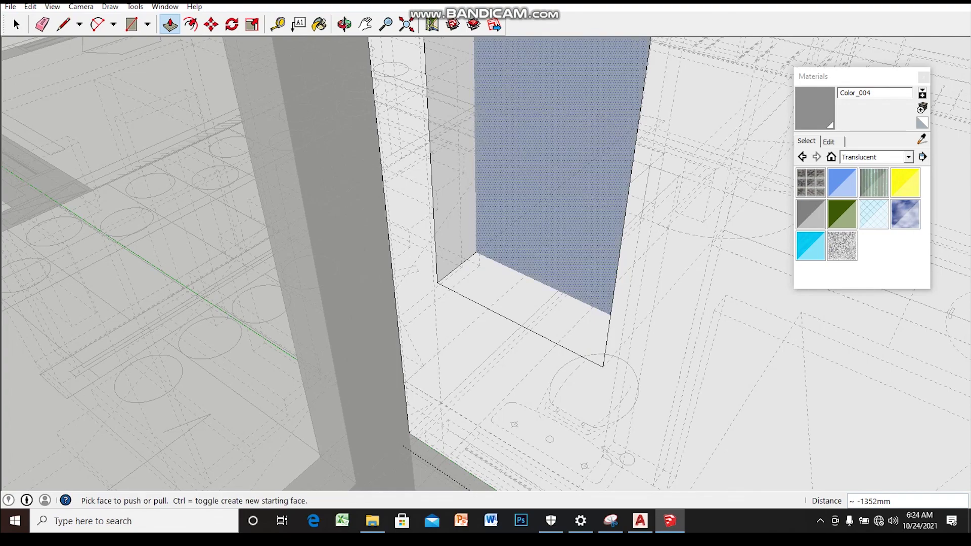
key(Escape)
scroll(526, 227, up, 2)
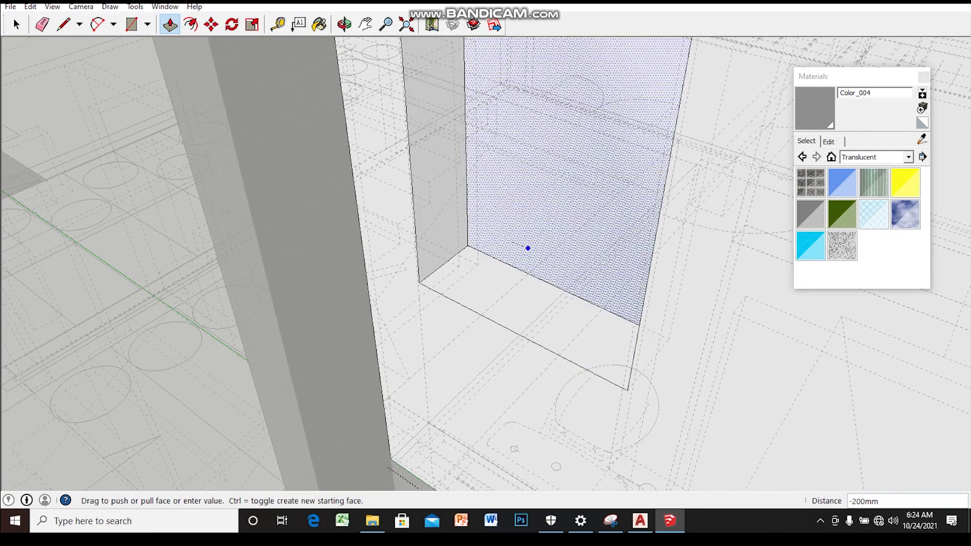
click(527, 245)
scroll(527, 245, down, 5)
mouse_move(527, 244)
middle_down()
mouse_move(506, 152)
mouse_move(506, 263)
middle_up()
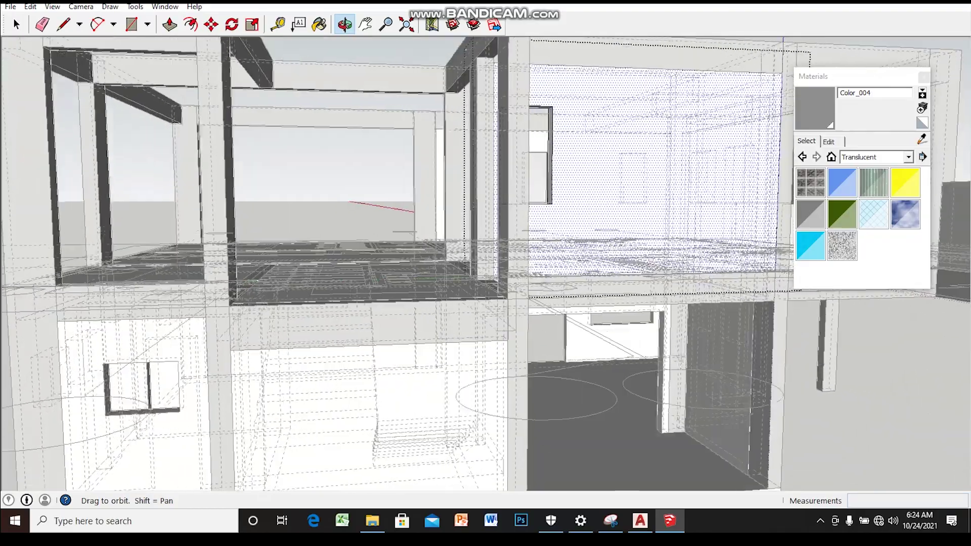
- Draw a wider window outline on the white wall panel, right of the existing window
scroll(709, 394, up, 3)
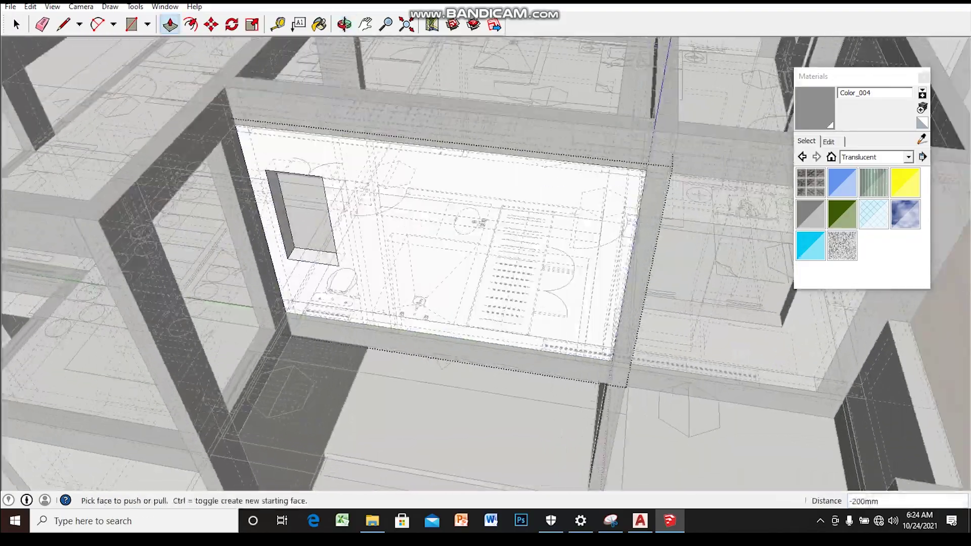
scroll(708, 394, up, 3)
scroll(708, 395, up, 2)
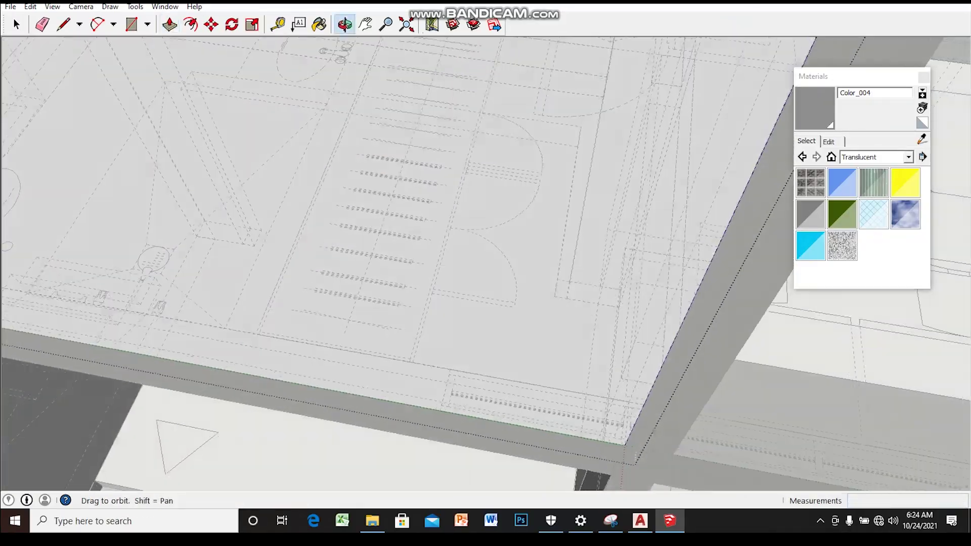
middle_drag(152, 243, 2, 243)
key(space)
click(2, 243)
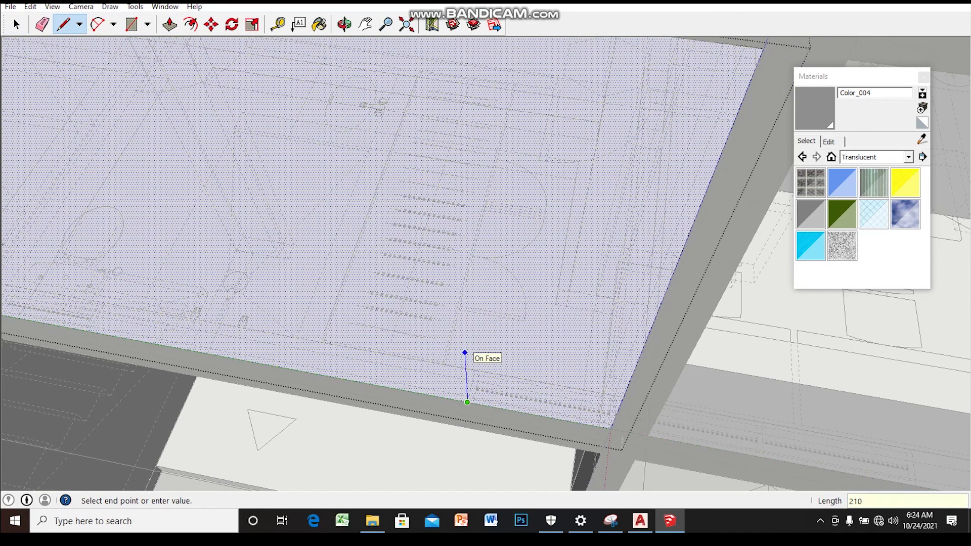
mouse_move(467, 403)
middle_down()
mouse_move(555, 219)
mouse_move(544, 152)
middle_up()
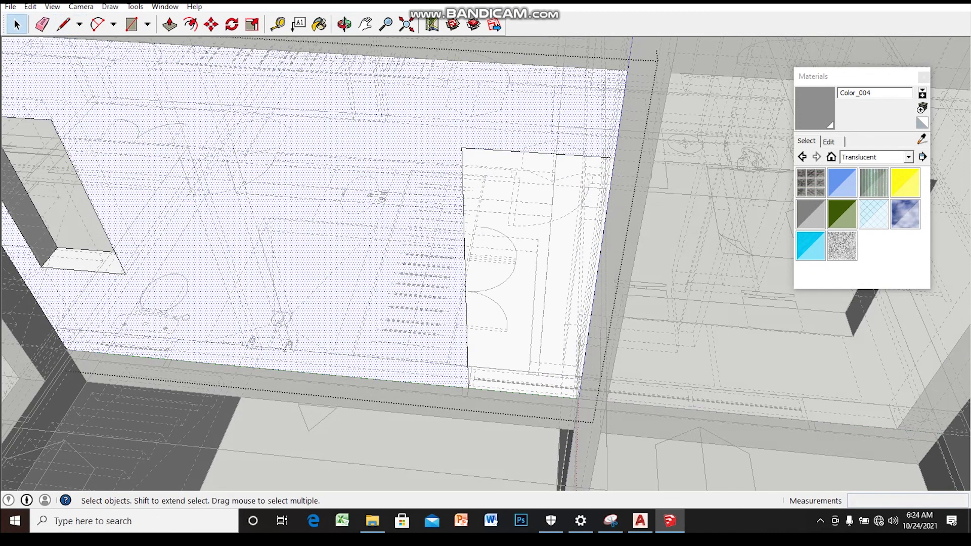
- Orbit around the new window outline to check the opening through the wall
key(Escape)
key(m)
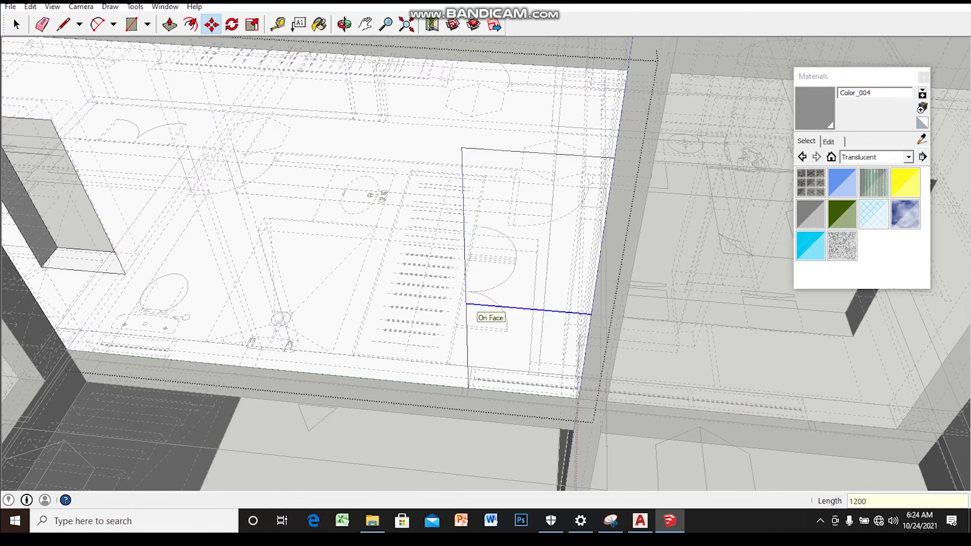
middle_drag(486, 263, 445, 258)
scroll(445, 329, up, 2)
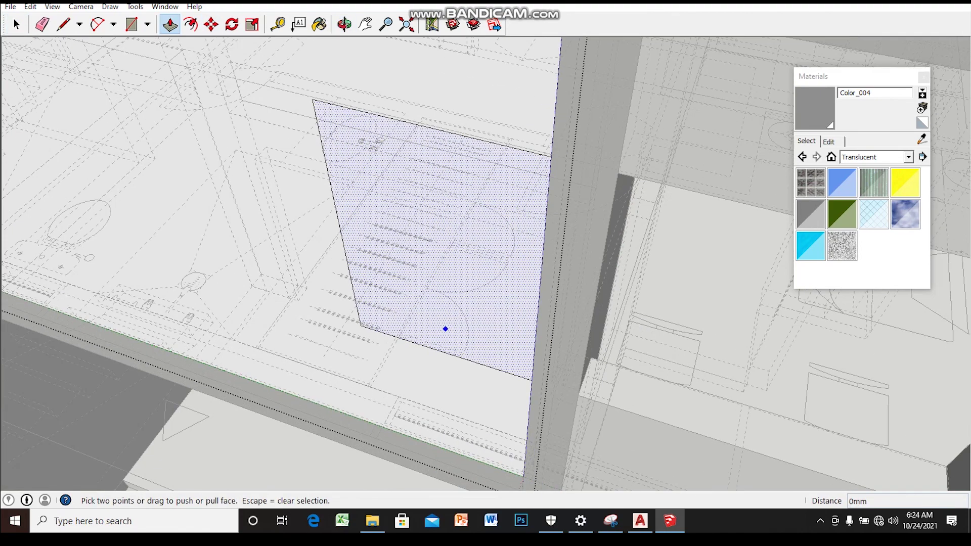
scroll(462, 324, down, 3)
key(space)
scroll(463, 324, down, 3)
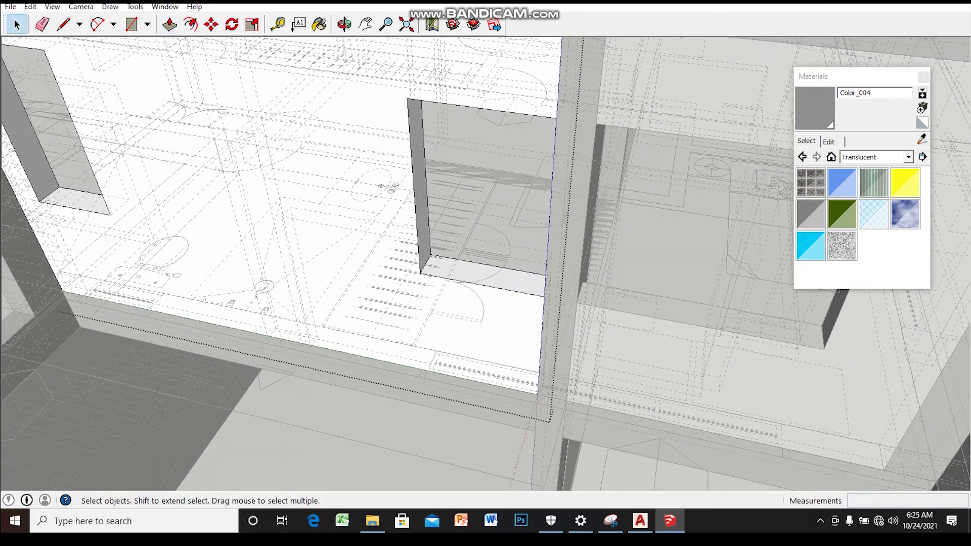
scroll(463, 324, down, 3)
scroll(463, 323, down, 3)
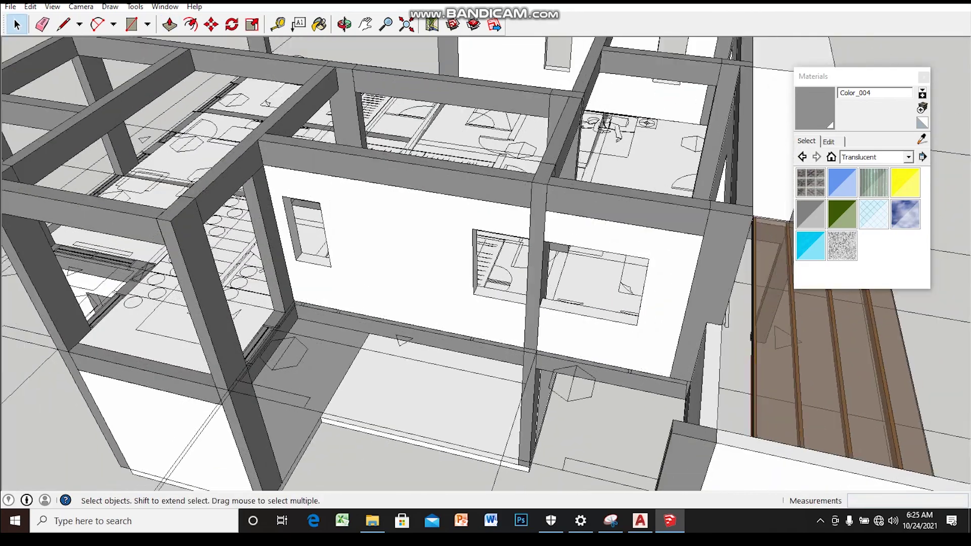
scroll(463, 324, down, 3)
mouse_move(463, 324)
middle_down()
mouse_move(445, 263)
mouse_move(375, 275)
middle_up()
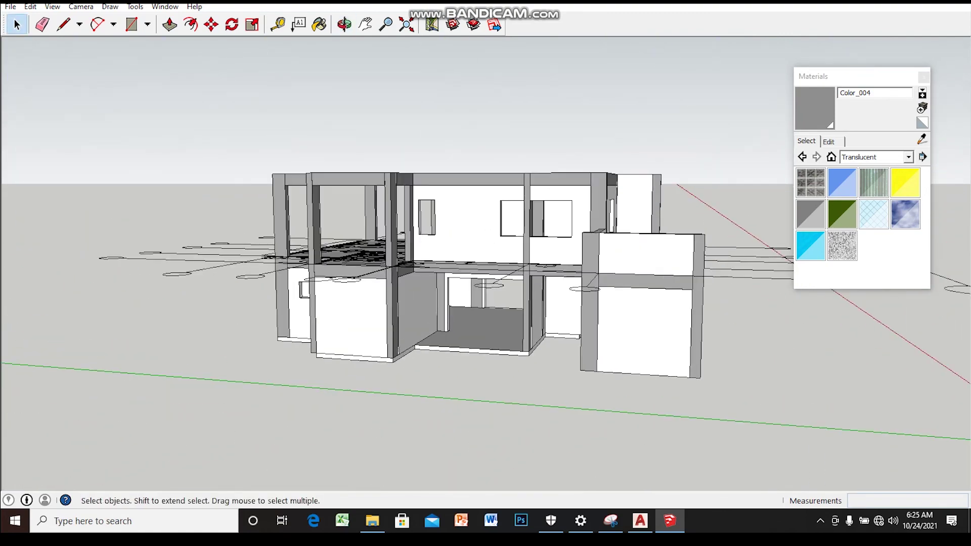
middle_drag(375, 276, 395, 334)
scroll(435, 243, up, 3)
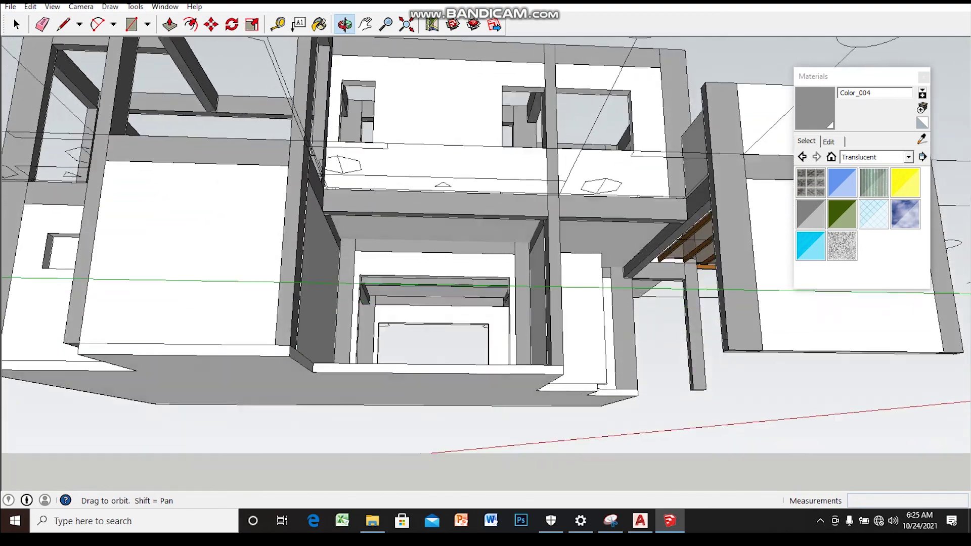
scroll(435, 242, up, 3)
scroll(486, 243, down, 5)
middle_drag(486, 242, 486, 202)
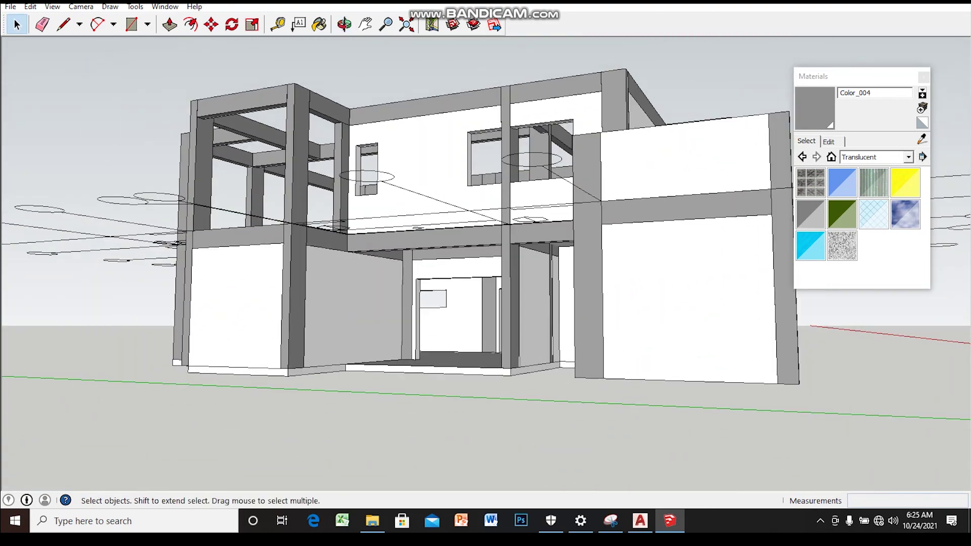
mouse_move(486, 253)
middle_down()
mouse_move(486, 213)
mouse_move(456, 192)
middle_up()
scroll(455, 243, up, 2)
scroll(455, 243, up, 5)
mouse_move(486, 253)
middle_down()
mouse_move(476, 232)
mouse_move(445, 222)
middle_up()
scroll(456, 243, up, 3)
scroll(455, 243, up, 3)
scroll(486, 253, down, 5)
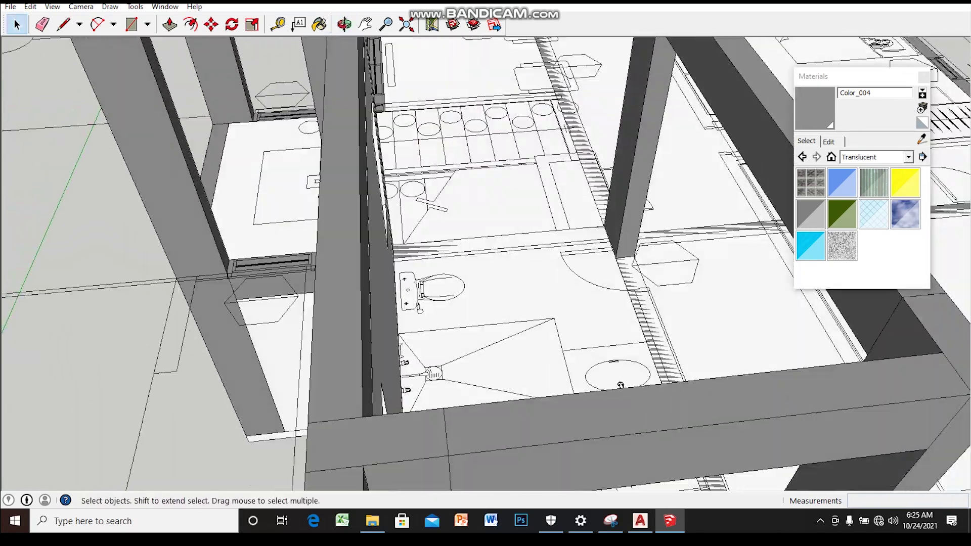
scroll(486, 253, down, 2)
scroll(486, 253, up, 2)
mouse_move(486, 253)
middle_down()
mouse_move(476, 238)
mouse_move(476, 273)
mouse_move(450, 304)
middle_up()
scroll(485, 253, down, 2)
scroll(486, 253, down, 5)
scroll(486, 253, down, 2)
mouse_move(485, 253)
middle_down()
mouse_move(435, 243)
mouse_move(456, 227)
mouse_move(425, 218)
mouse_move(405, 243)
middle_up()
mouse_move(486, 253)
middle_down()
mouse_move(435, 238)
mouse_move(476, 248)
mouse_move(435, 222)
mouse_move(440, 248)
middle_up()
scroll(455, 253, up, 3)
scroll(455, 253, up, 3)
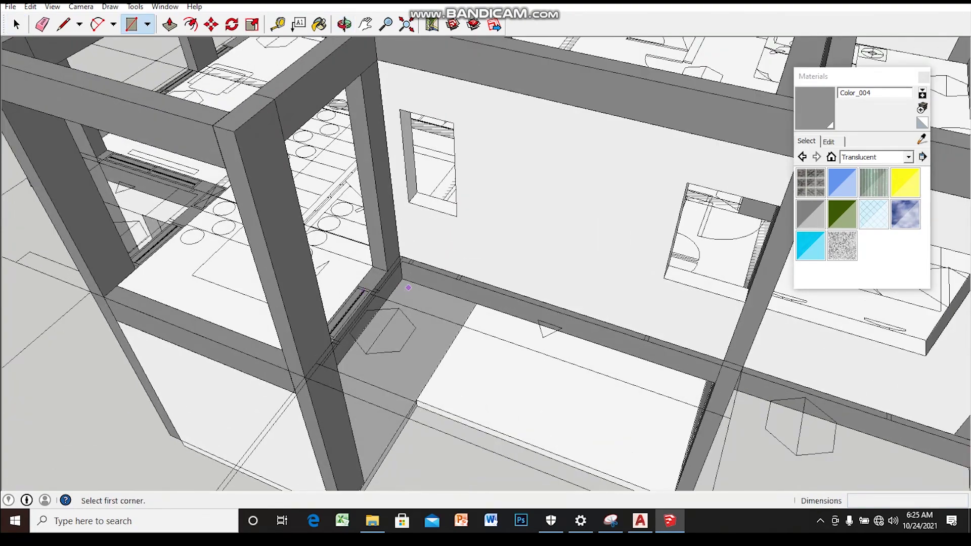
scroll(408, 287, up, 2)
scroll(371, 279, up, 2)
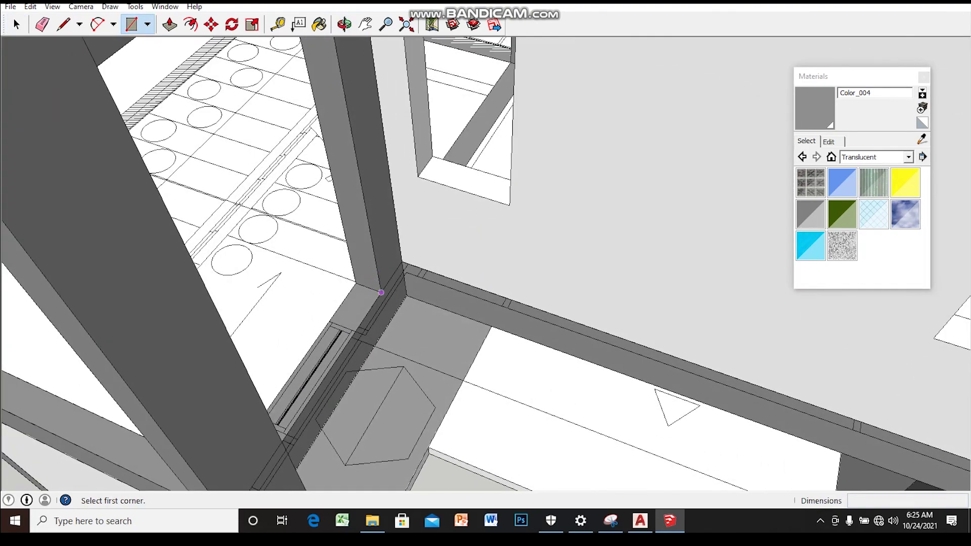
middle_drag(382, 292, 463, 294)
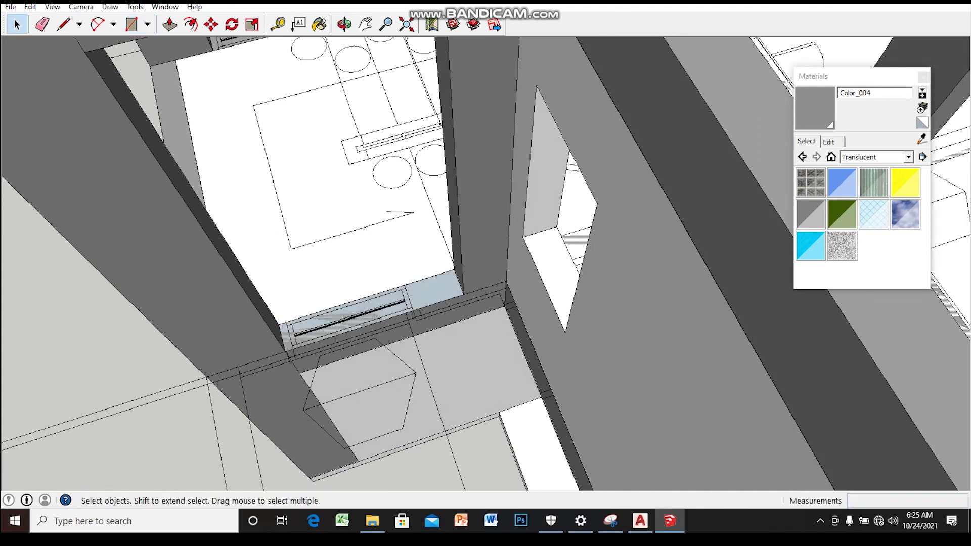
right_click(435, 292)
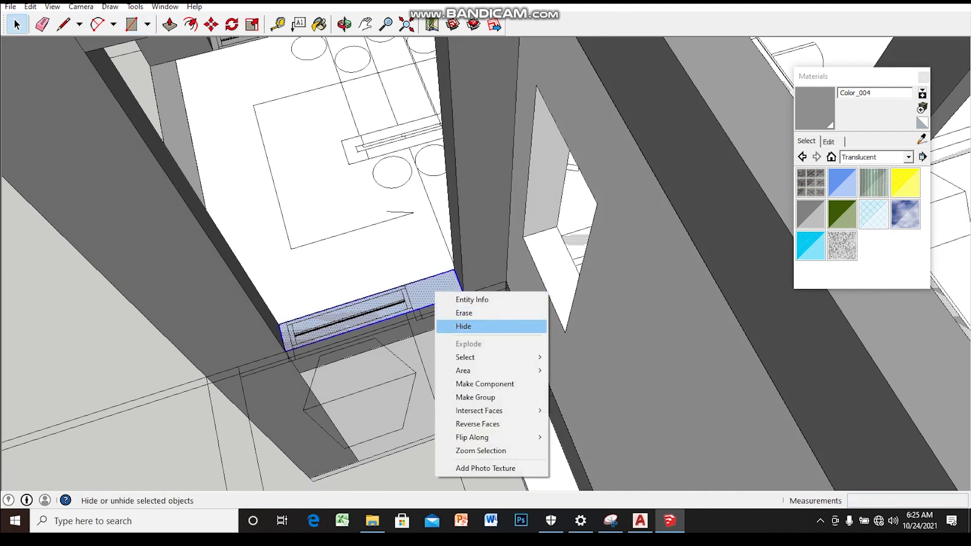
key(Escape)
scroll(450, 287, down, 3)
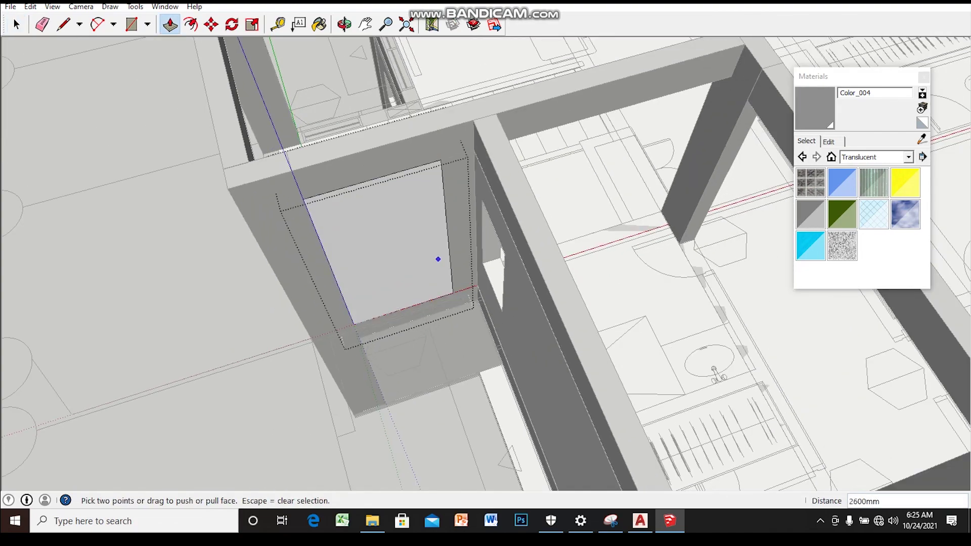
- Draw lines on the corner bay's infill face to outline a window
key(space)
scroll(438, 259, up, 3)
scroll(438, 259, up, 3)
middle_drag(435, 253, 384, 283)
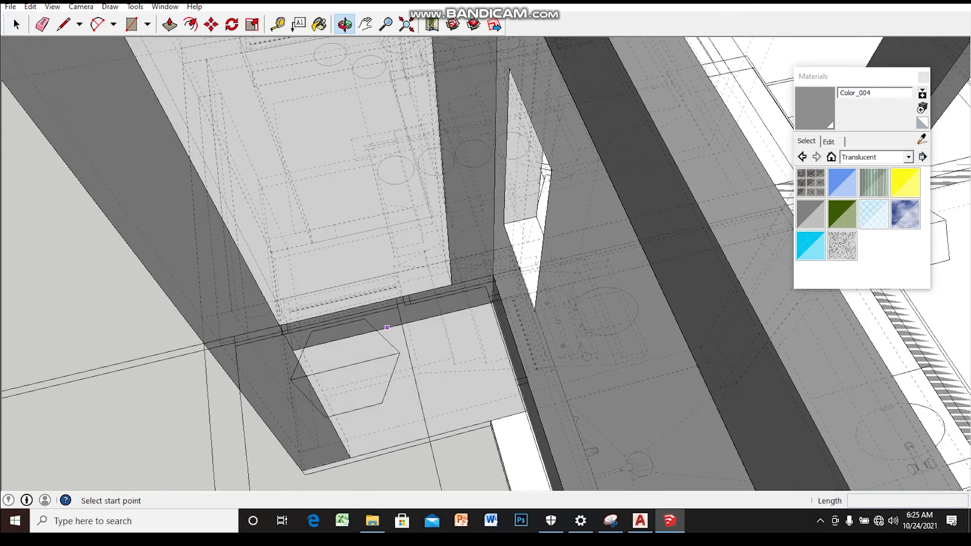
key(space)
click(303, 192)
key(l)
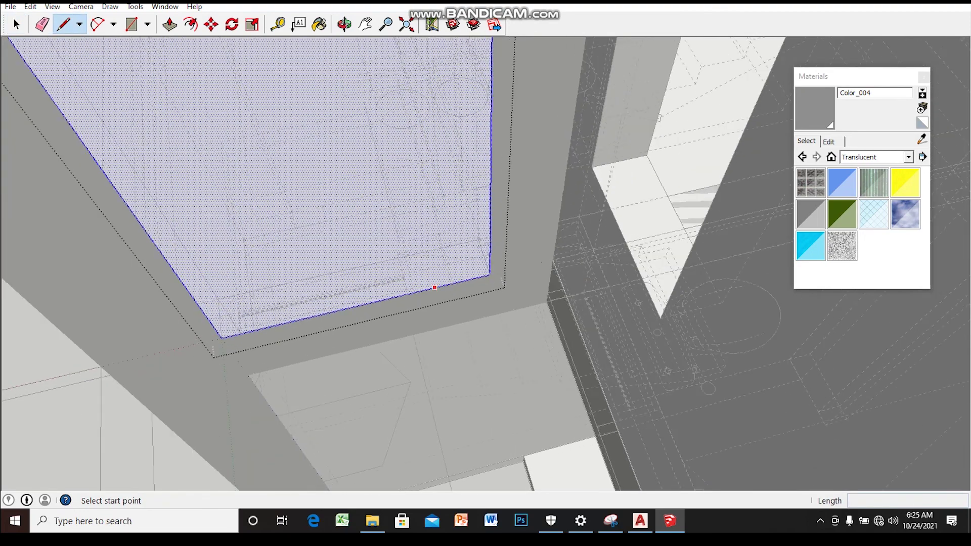
scroll(426, 291, up, 2)
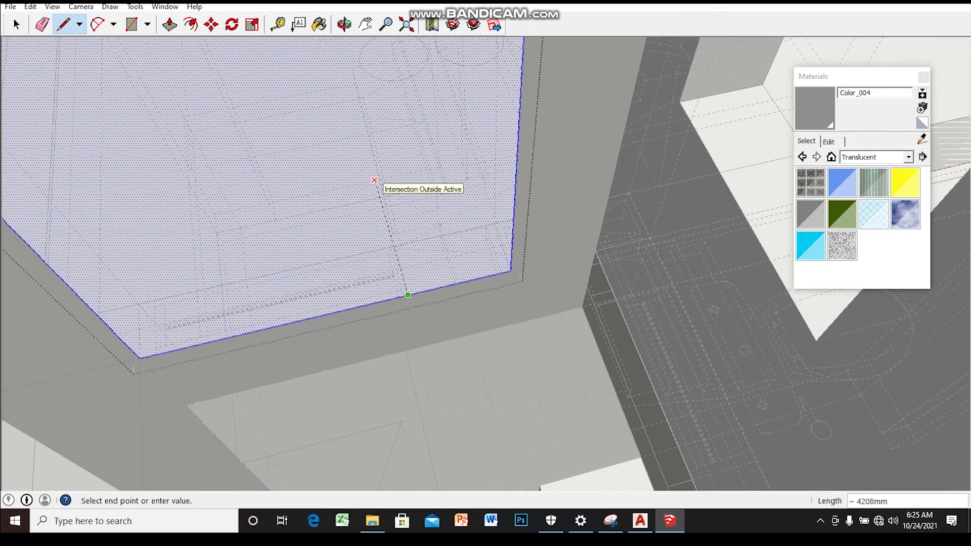
middle_drag(374, 180, 341, 157)
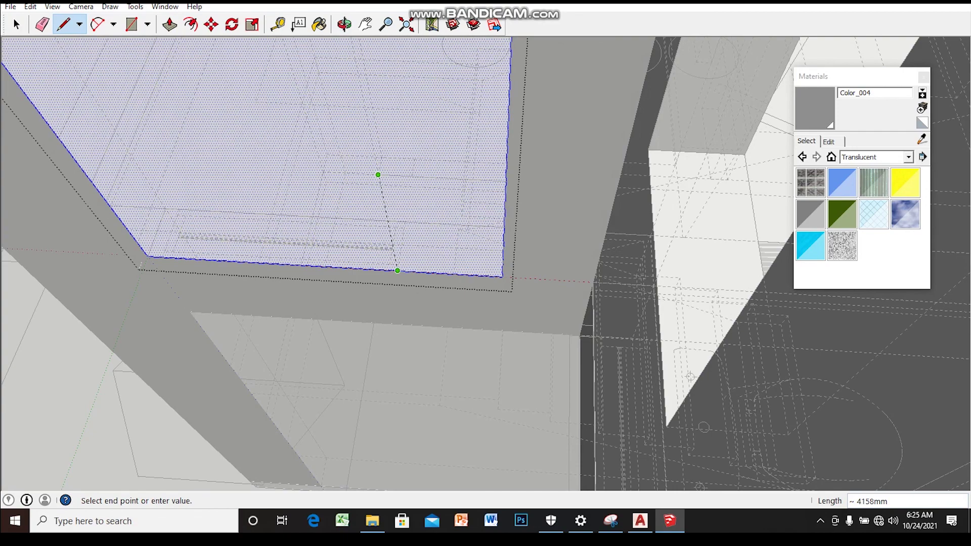
middle_drag(375, 159, 508, 382)
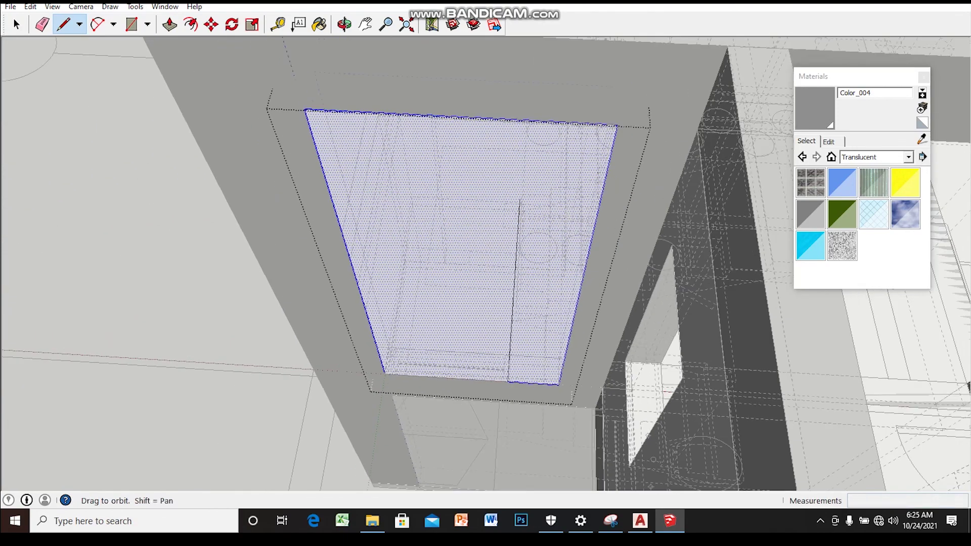
middle_drag(519, 200, 498, 182)
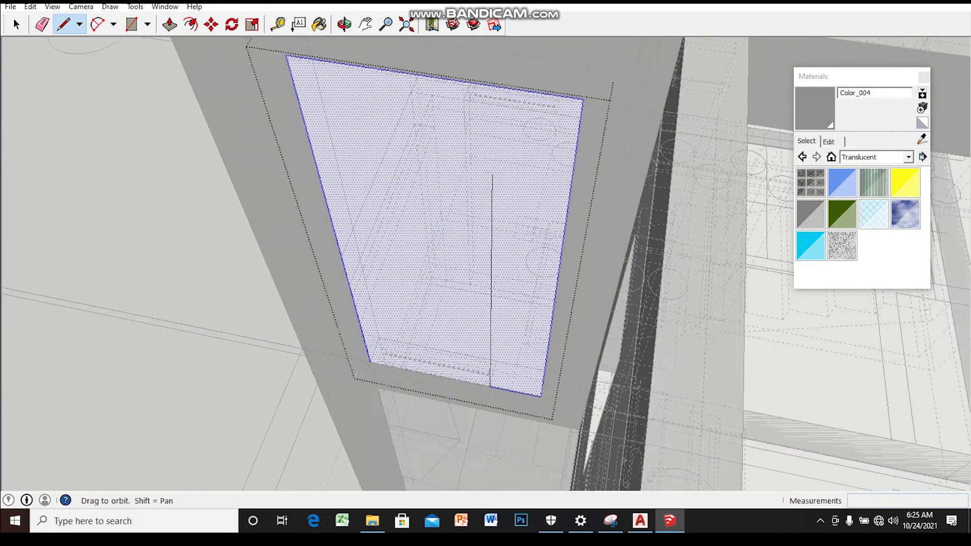
click(309, 144)
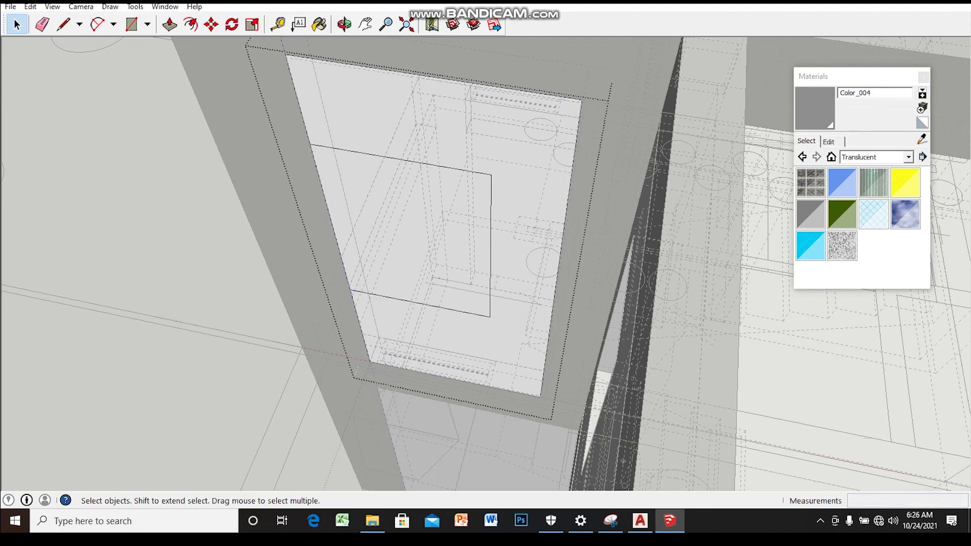
- Push the window face -200mm through the side wall to open it
click(415, 243)
middle_drag(414, 243, 435, 212)
click(431, 285)
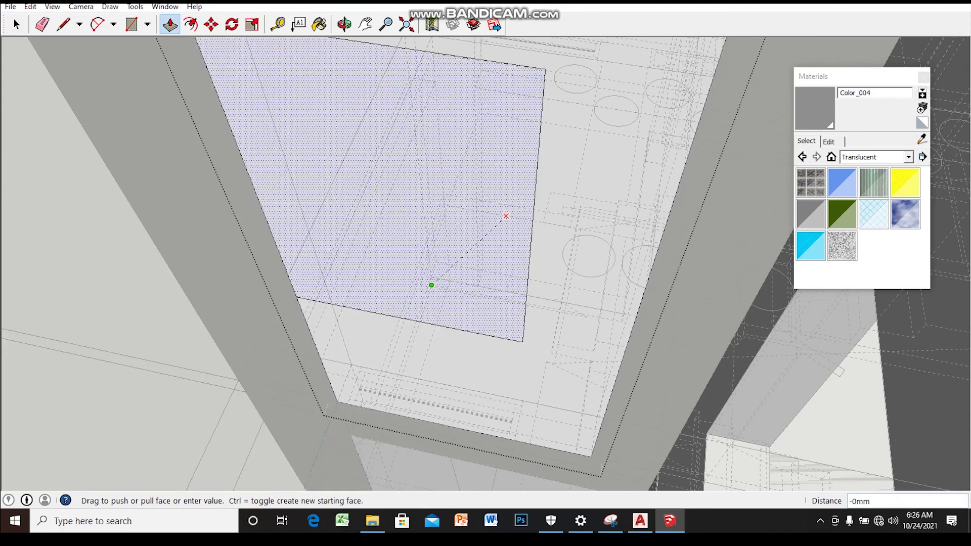
mouse_move(506, 216)
middle_down()
mouse_move(521, 252)
mouse_move(389, 291)
mouse_move(392, 215)
mouse_move(415, 238)
mouse_move(486, 263)
mouse_move(455, 263)
middle_up()
click(521, 252)
scroll(521, 251, down, 2)
key(space)
scroll(485, 263, down, 3)
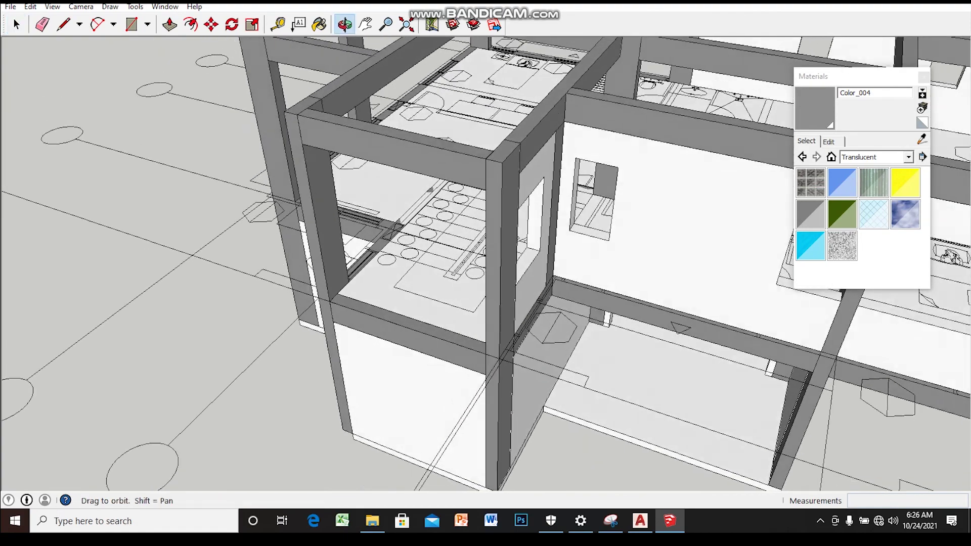
scroll(455, 263, up, 3)
scroll(456, 263, down, 3)
scroll(362, 330, up, 4)
- Copy the lower wall panel up 2016mm to close the upper front
key(m)
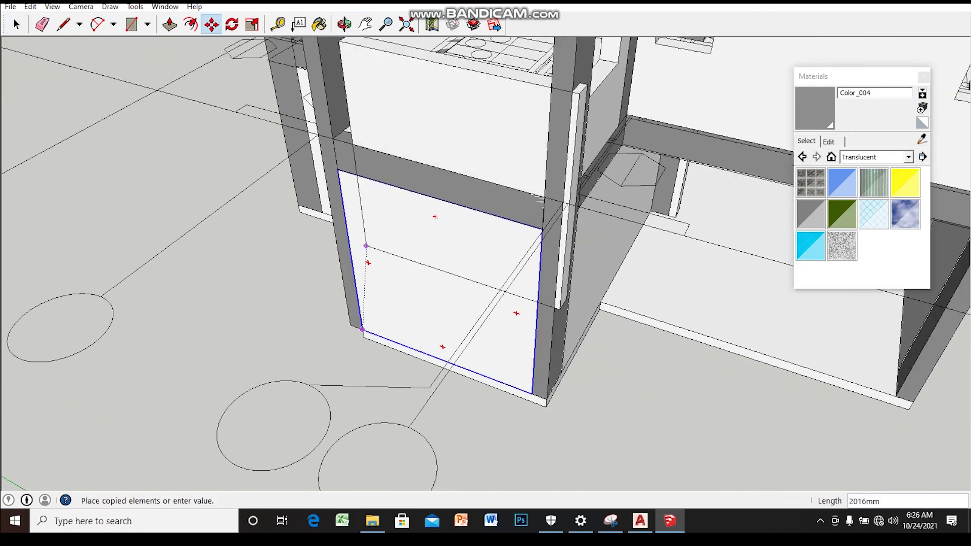
key(space)
scroll(485, 263, down, 5)
mouse_move(486, 263)
middle_down()
mouse_move(486, 243)
mouse_move(470, 273)
mouse_move(471, 212)
middle_up()
scroll(486, 263, down, 3)
scroll(486, 263, up, 3)
key(space)
scroll(486, 263, down, 3)
mouse_move(486, 263)
middle_down()
mouse_move(471, 243)
mouse_move(511, 253)
mouse_move(486, 304)
middle_up()
- Orbit up to a higher view of the house near the pergola
scroll(485, 263, up, 2)
scroll(485, 264, up, 3)
scroll(486, 263, up, 2)
scroll(485, 263, down, 2)
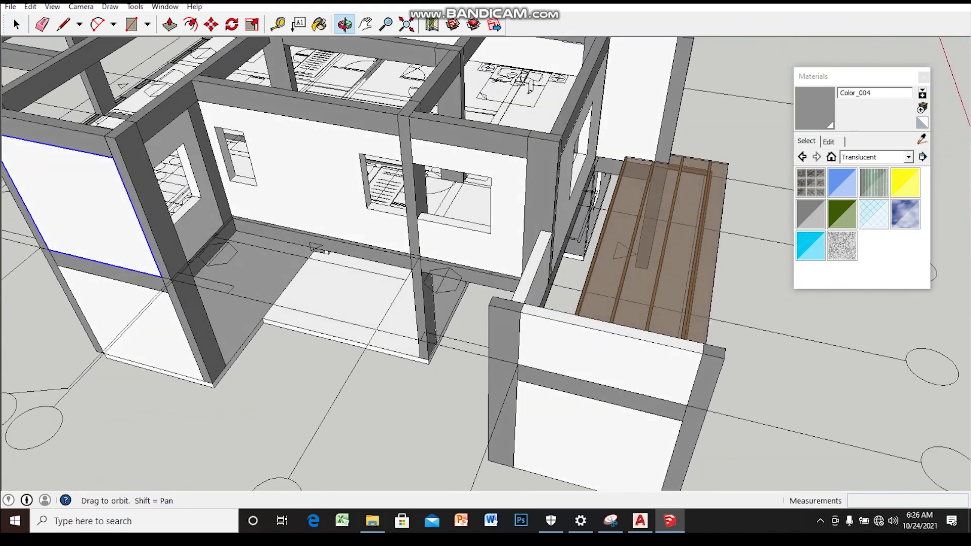
middle_drag(486, 263, 485, 303)
scroll(486, 263, up, 2)
scroll(485, 263, up, 3)
scroll(486, 263, down, 2)
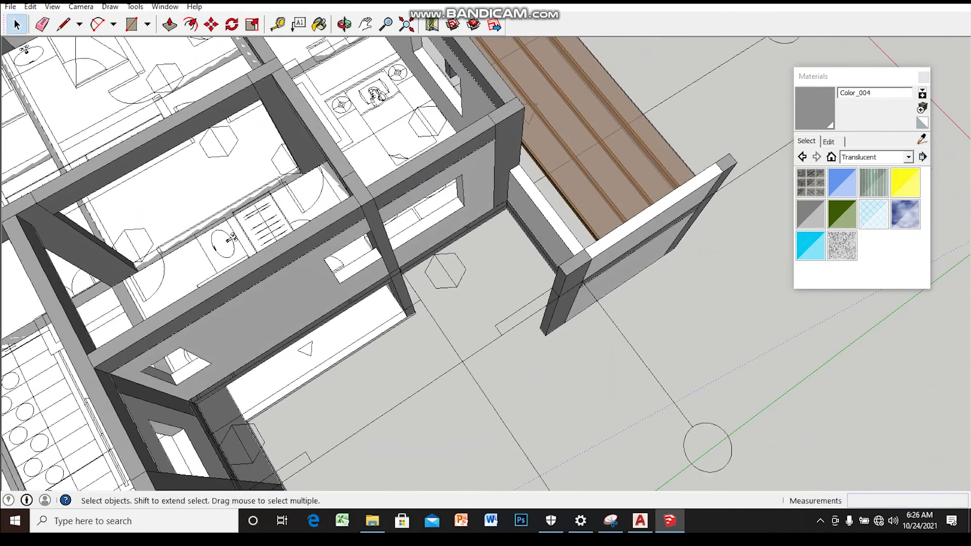
scroll(486, 263, up, 2)
mouse_move(486, 263)
middle_down()
mouse_move(485, 192)
mouse_move(486, 283)
mouse_move(495, 293)
mouse_move(486, 233)
mouse_move(476, 238)
mouse_move(496, 324)
middle_up()
- Orbit down to a lower overview of the house walls
scroll(485, 263, up, 3)
scroll(486, 263, down, 2)
scroll(485, 263, down, 2)
scroll(485, 263, up, 2)
scroll(486, 263, up, 2)
scroll(486, 263, up, 1)
mouse_move(486, 263)
middle_down()
mouse_move(536, 314)
mouse_move(475, 283)
mouse_move(465, 323)
middle_up()
scroll(486, 263, down, 1)
mouse_move(485, 263)
middle_down()
mouse_move(491, 207)
mouse_move(455, 304)
middle_up()
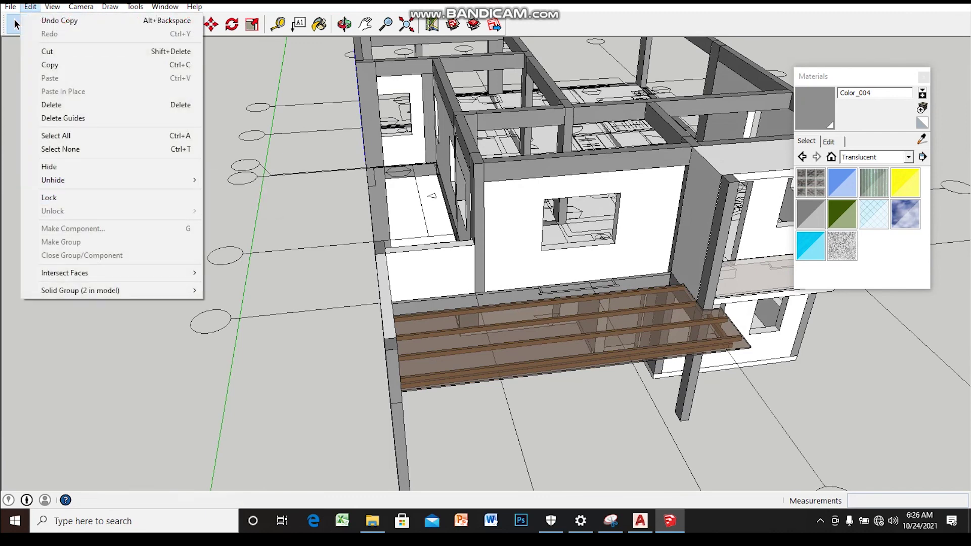
- Unhide all geometry and navigate under the pergola to the ground-floor planting
click(225, 206)
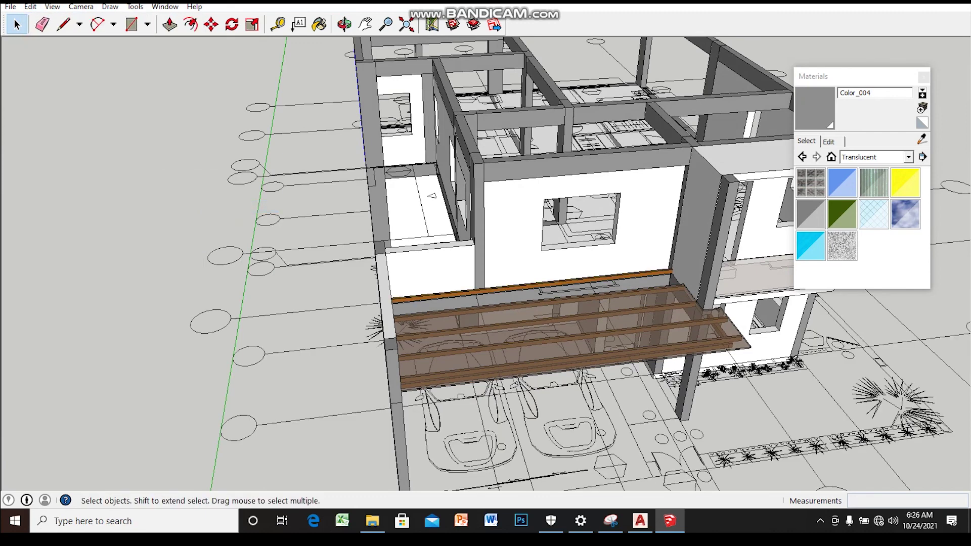
middle_drag(486, 263, 485, 217)
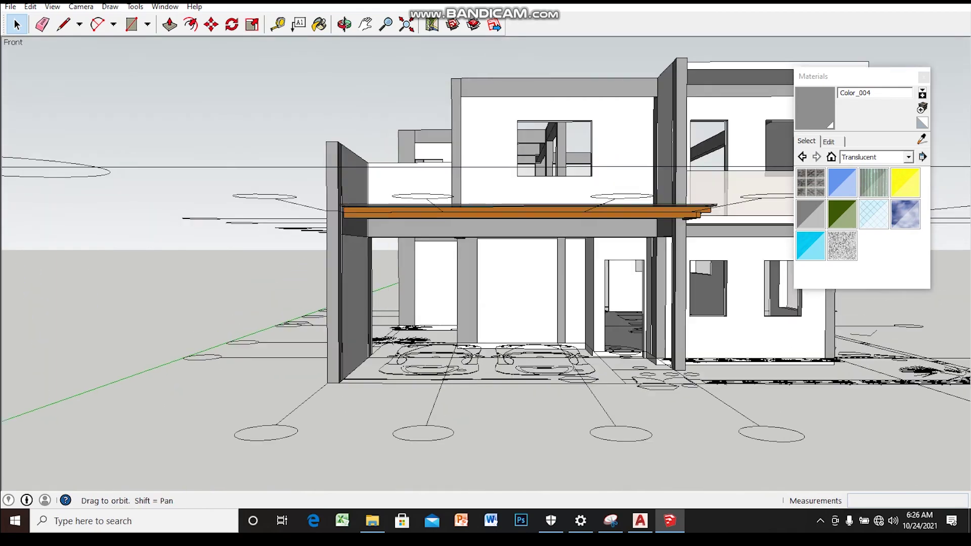
scroll(485, 263, up, 5)
mouse_move(486, 263)
middle_down()
mouse_move(486, 248)
mouse_move(486, 303)
middle_up()
scroll(485, 263, down, 2)
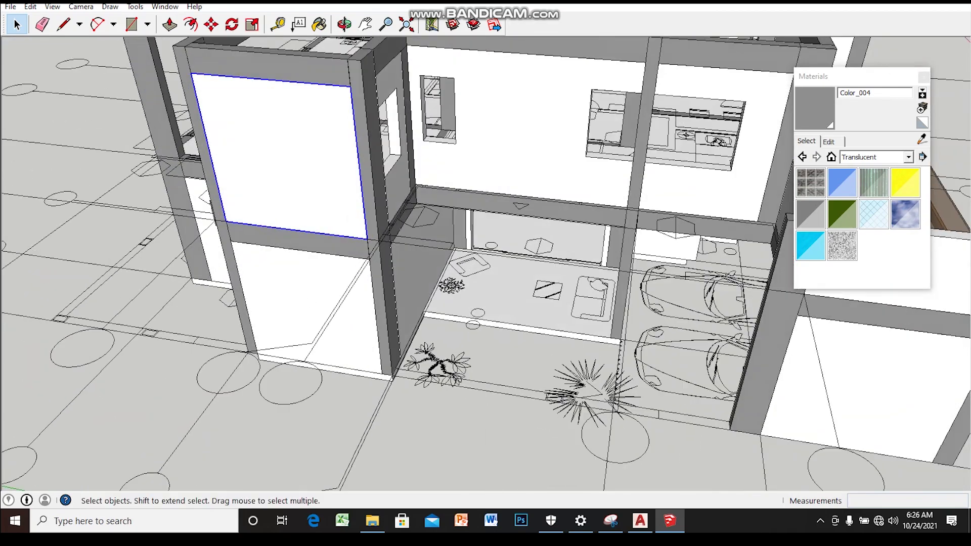
scroll(486, 264, up, 3)
mouse_move(486, 263)
middle_down()
mouse_move(475, 283)
mouse_move(475, 253)
mouse_move(486, 275)
mouse_move(486, 243)
mouse_move(476, 273)
mouse_move(486, 248)
mouse_move(475, 253)
mouse_move(501, 263)
mouse_move(486, 271)
middle_up()
scroll(485, 263, up, 2)
scroll(485, 263, up, 2)
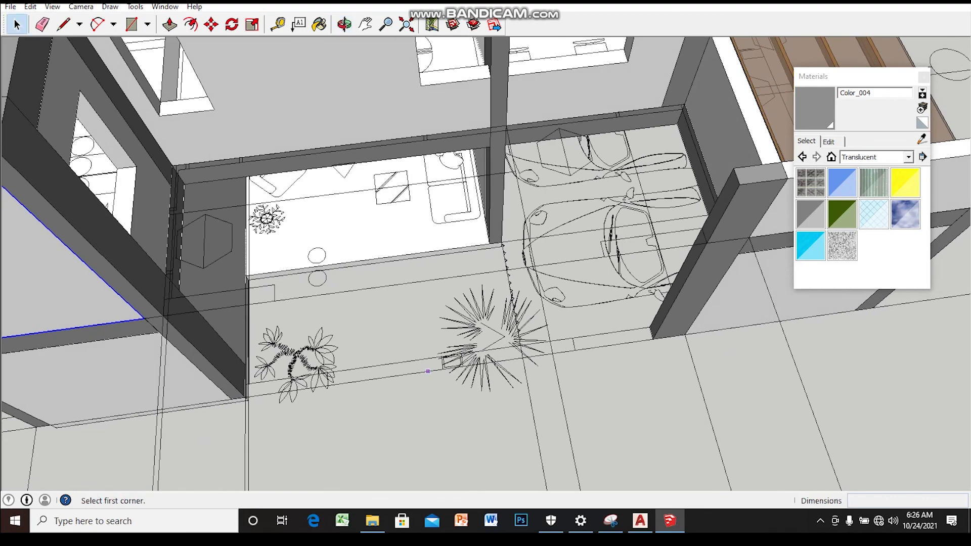
scroll(429, 372, up, 2)
scroll(440, 361, up, 3)
- Draw a 256mm-square post beside the plants and pull it up 2404mm
click(450, 351)
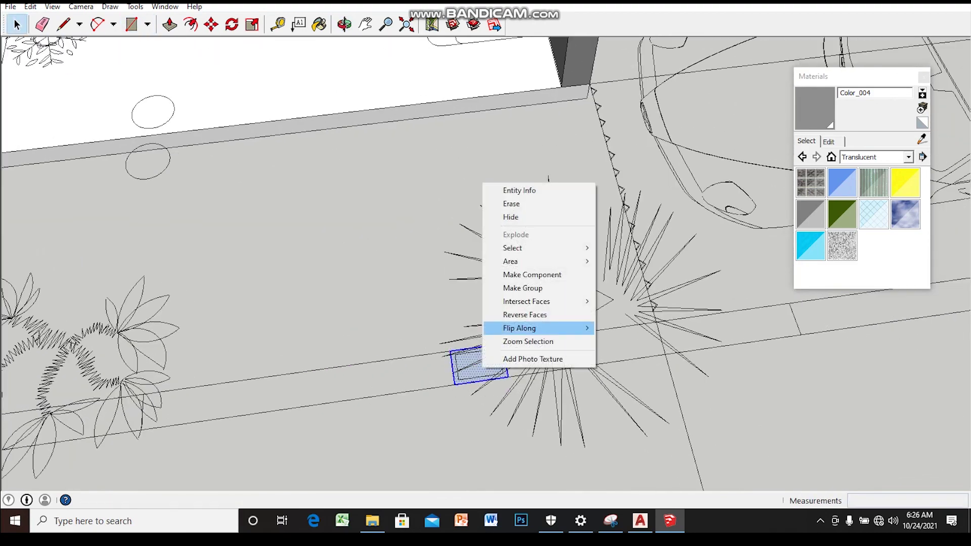
scroll(494, 377, down, 3)
scroll(494, 377, down, 2)
key(p)
mouse_move(519, 350)
middle_down()
mouse_move(439, 343)
mouse_move(499, 265)
mouse_move(501, 298)
mouse_move(458, 304)
middle_up()
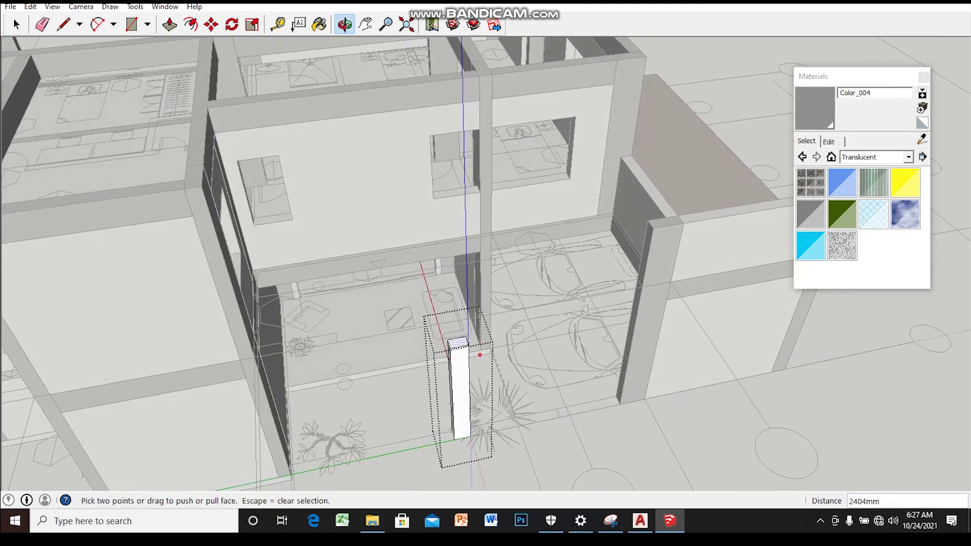
- Orbit around the new column to check its top against the floor beam
middle_drag(459, 353, 463, 351)
middle_drag(453, 354, 390, 341)
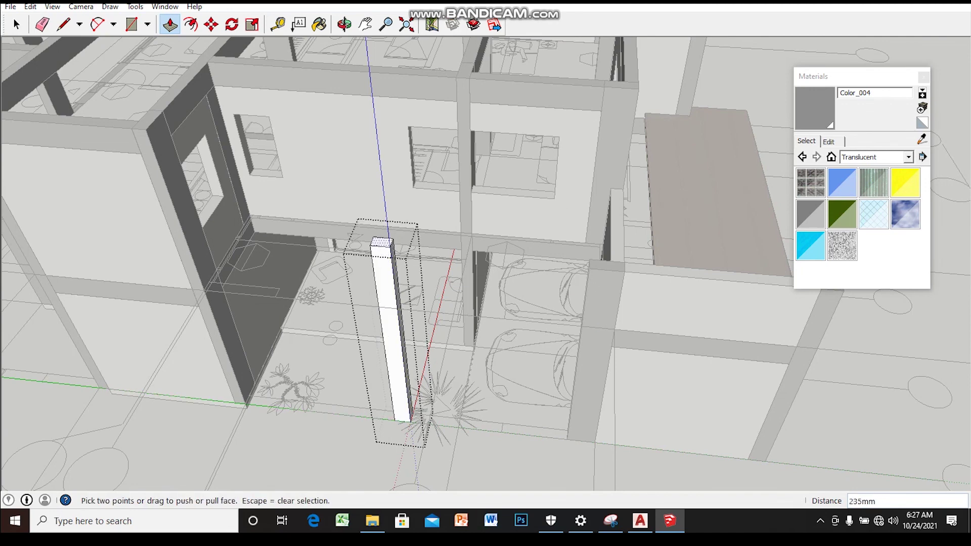
scroll(418, 256, up, 2)
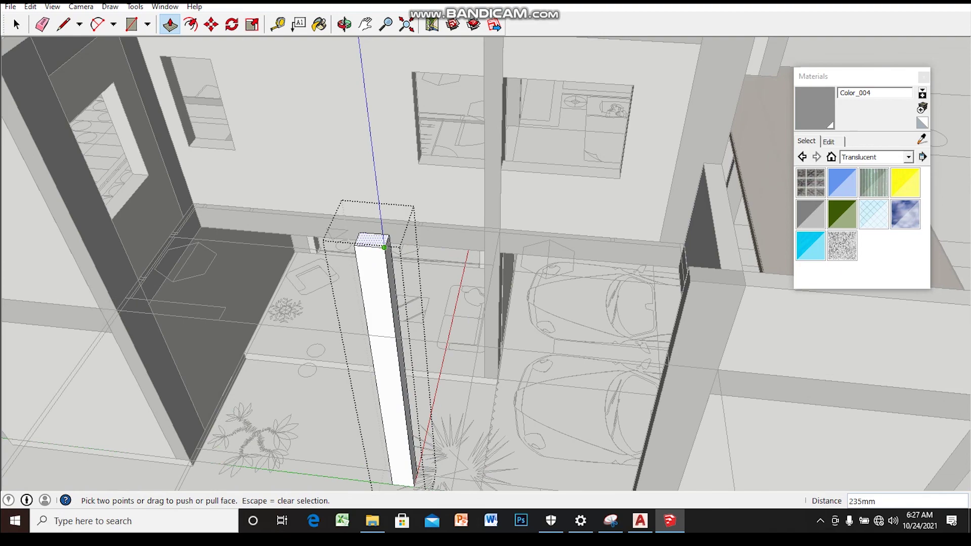
mouse_move(644, 361)
middle_down()
mouse_move(532, 349)
mouse_move(506, 314)
middle_up()
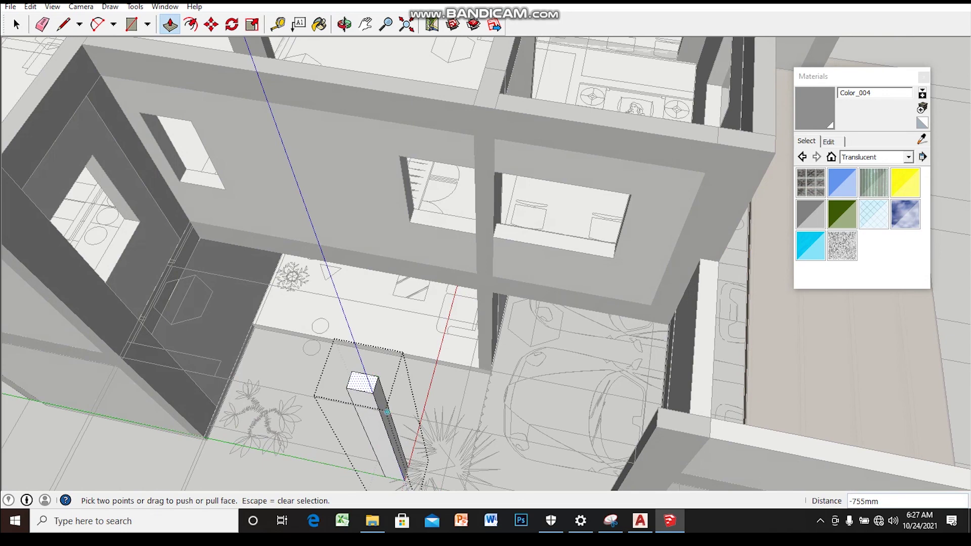
middle_drag(387, 412, 395, 375)
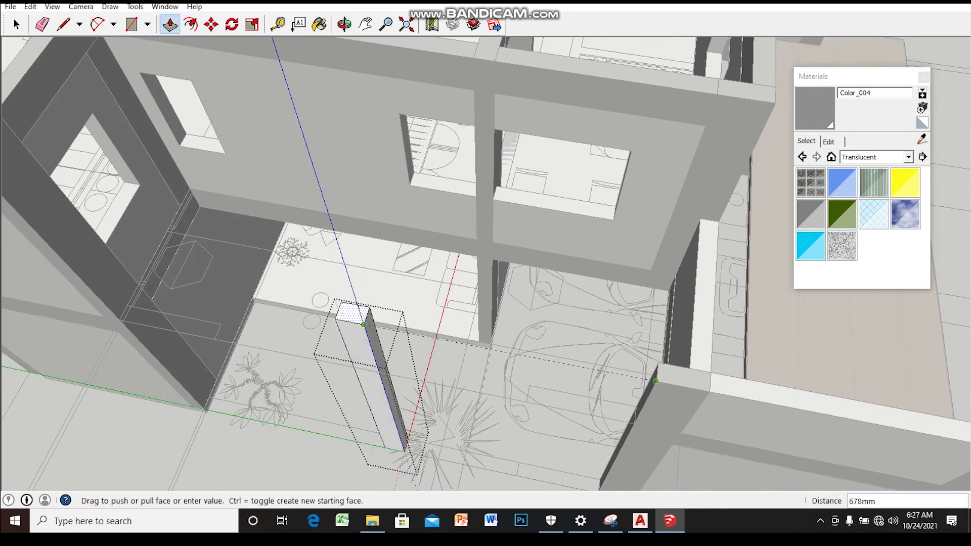
middle_drag(655, 381, 670, 287)
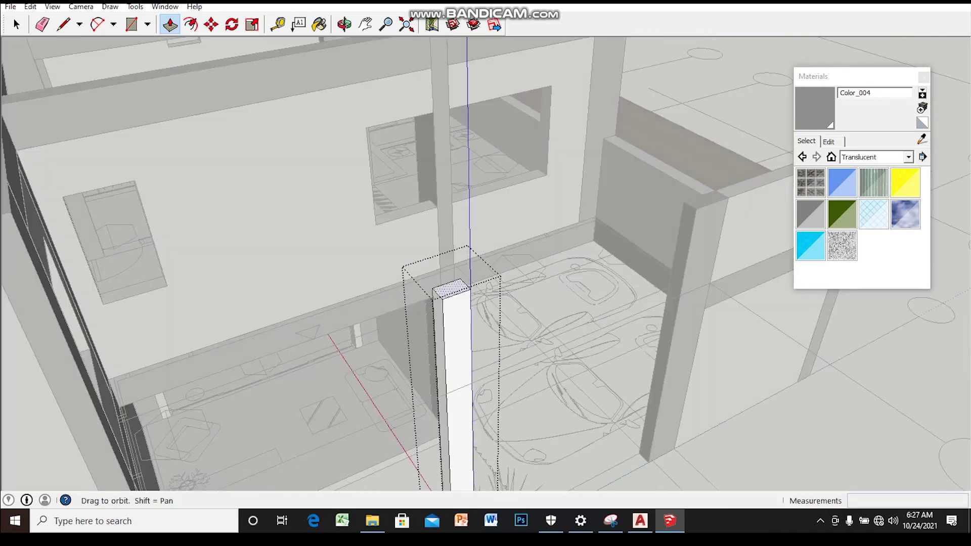
mouse_move(485, 304)
middle_down()
mouse_move(455, 283)
mouse_move(435, 303)
middle_up()
- Move-copy the grey beam face with Ctrl over to the new column
key(space)
scroll(622, 253, up, 1)
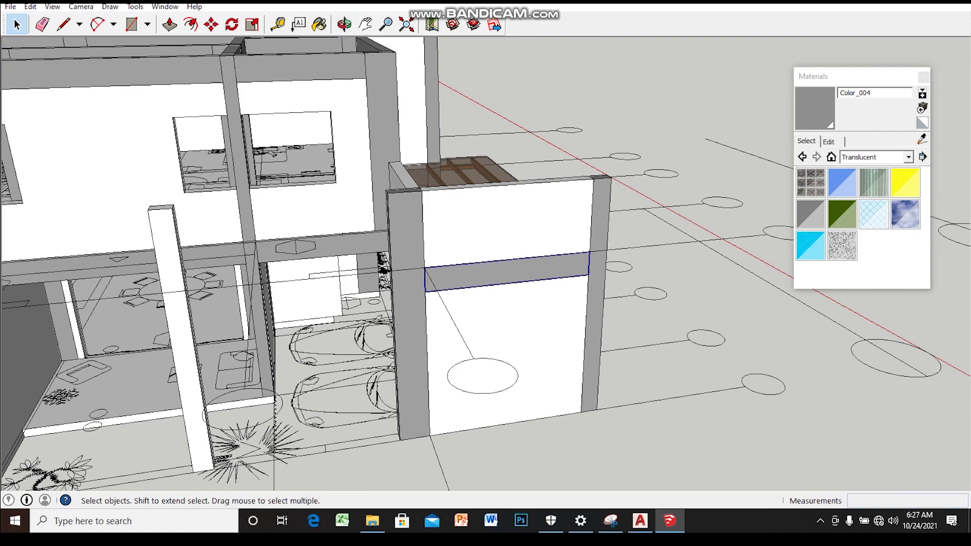
key(m)
scroll(586, 259, up, 1)
scroll(586, 259, up, 1)
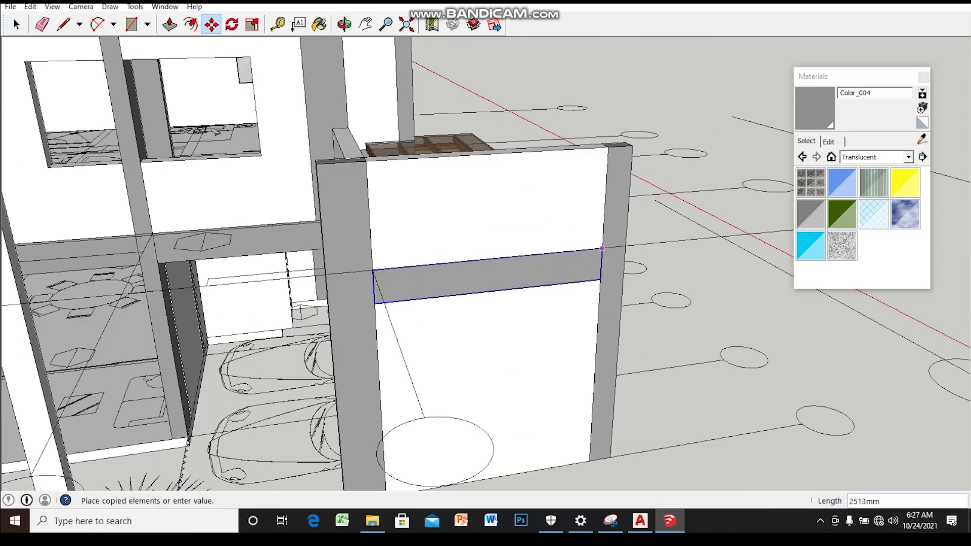
key(space)
middle_drag(354, 253, 506, 253)
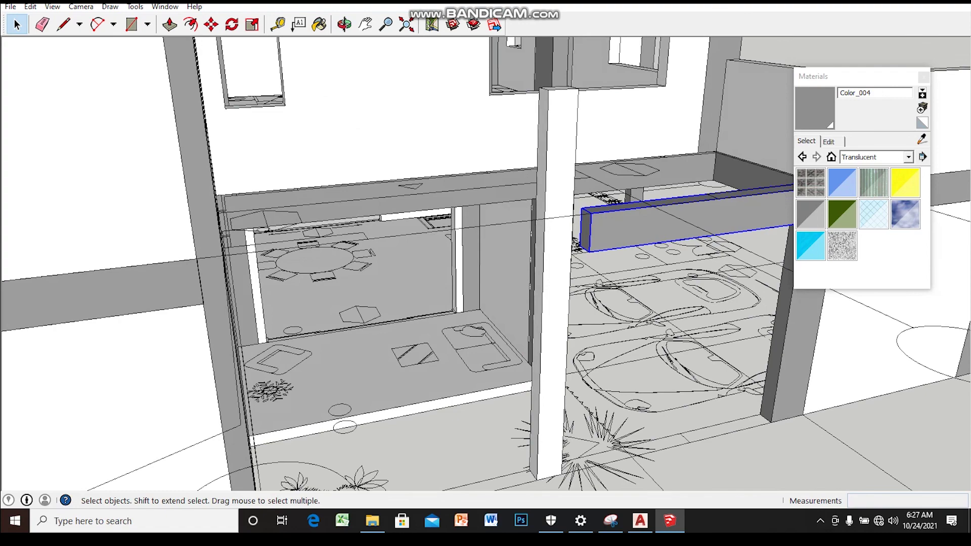
- Lengthen the copied beam's end face by about 200mm and view the whole building
key(p)
click(585, 233)
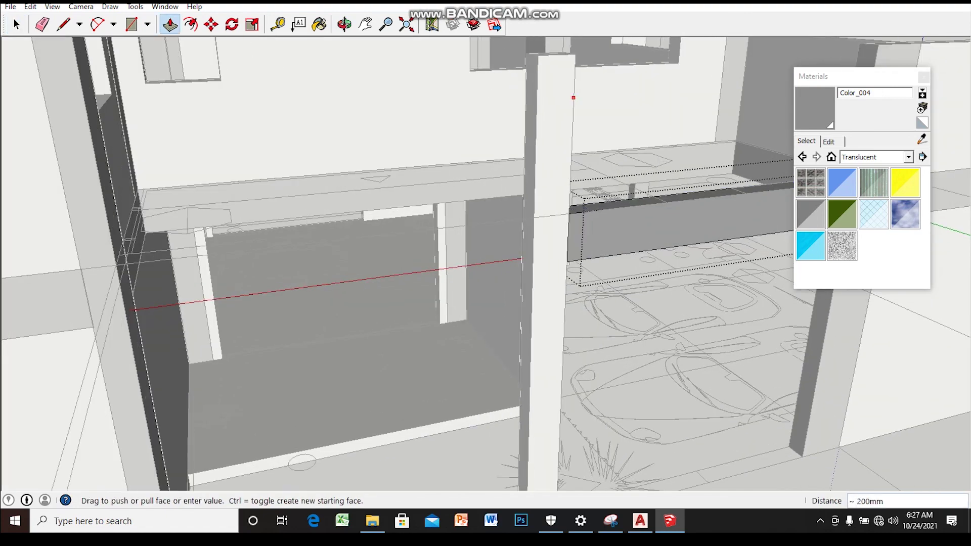
click(574, 95)
key(space)
mouse_move(574, 95)
middle_down()
mouse_move(486, 162)
mouse_move(380, 166)
mouse_move(359, 151)
middle_up()
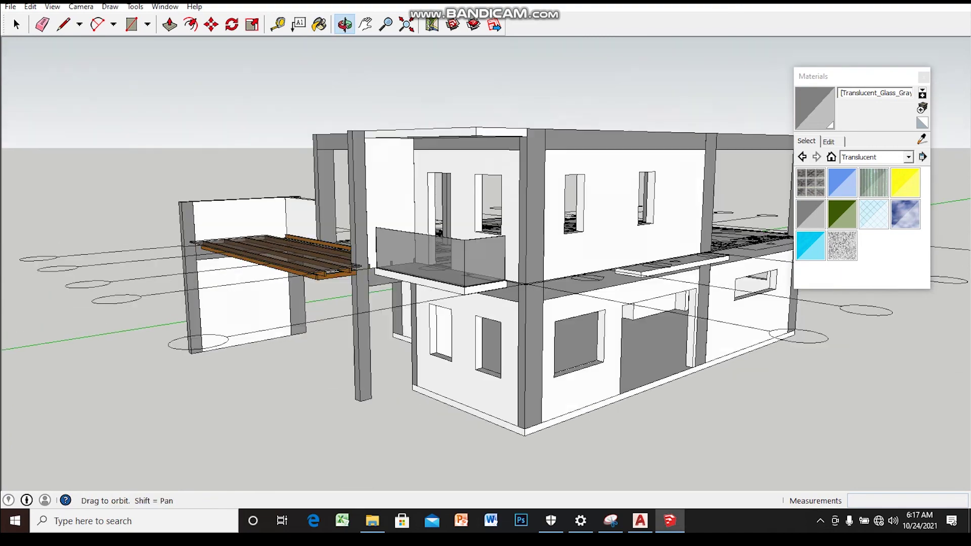
- Edit Translucent_Glass_Gray to a lighter tint, keeping its opacity at 50
middle_drag(455, 253, 556, 253)
scroll(607, 253, up, 2)
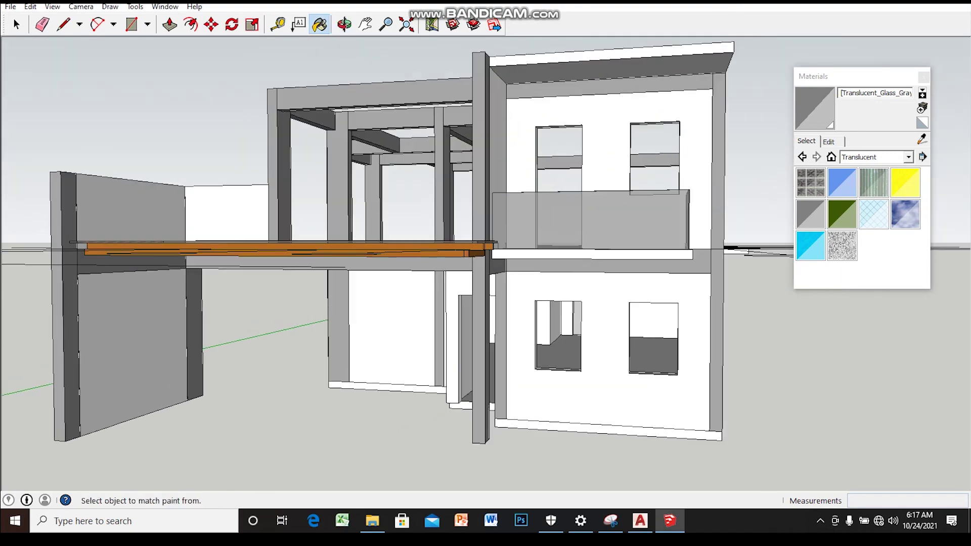
middle_drag(456, 253, 531, 242)
scroll(486, 253, up, 3)
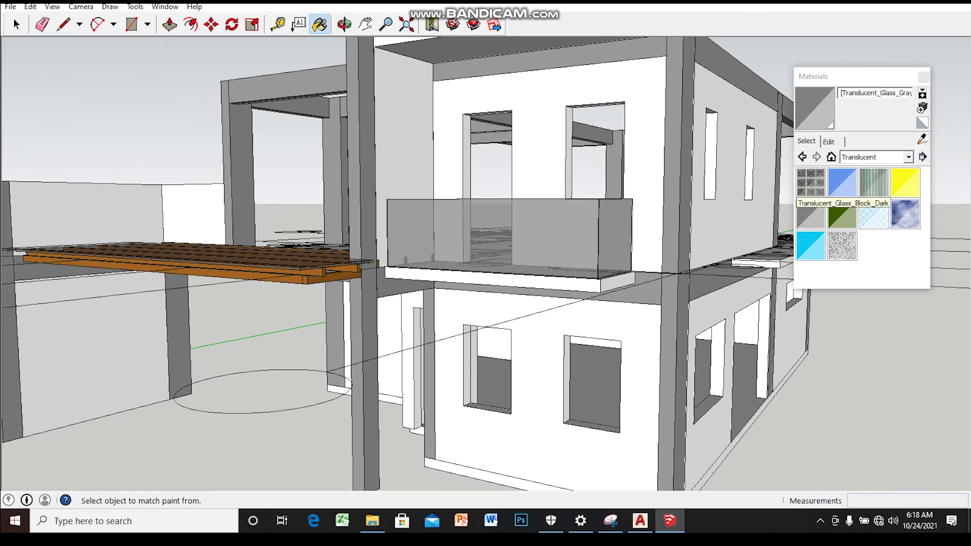
click(829, 141)
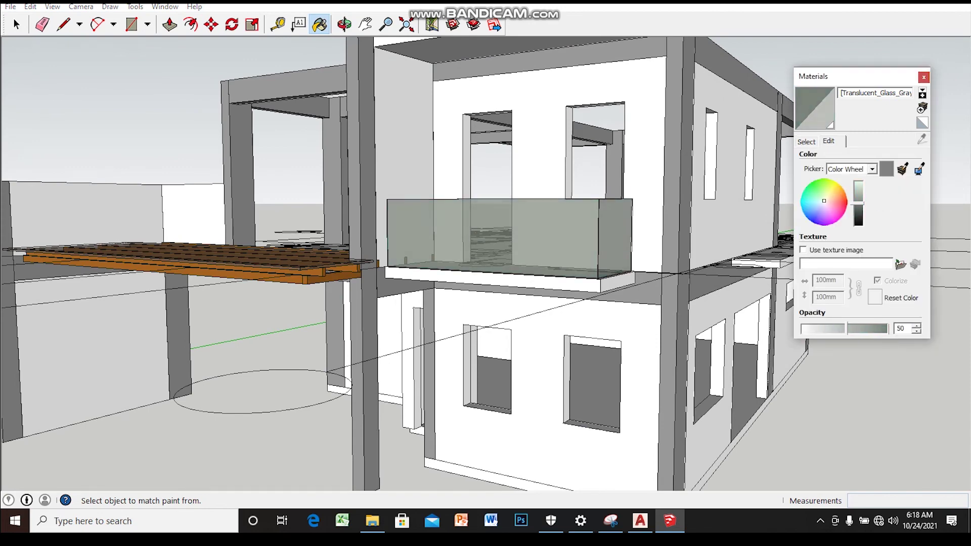
scroll(485, 263, down, 5)
- Orbit around the glass balcony to check the lighter railing from several angles
mouse_move(455, 253)
middle_down()
mouse_move(405, 263)
mouse_move(354, 243)
middle_up()
scroll(485, 263, up, 2)
scroll(486, 263, down, 2)
middle_drag(456, 253, 279, 233)
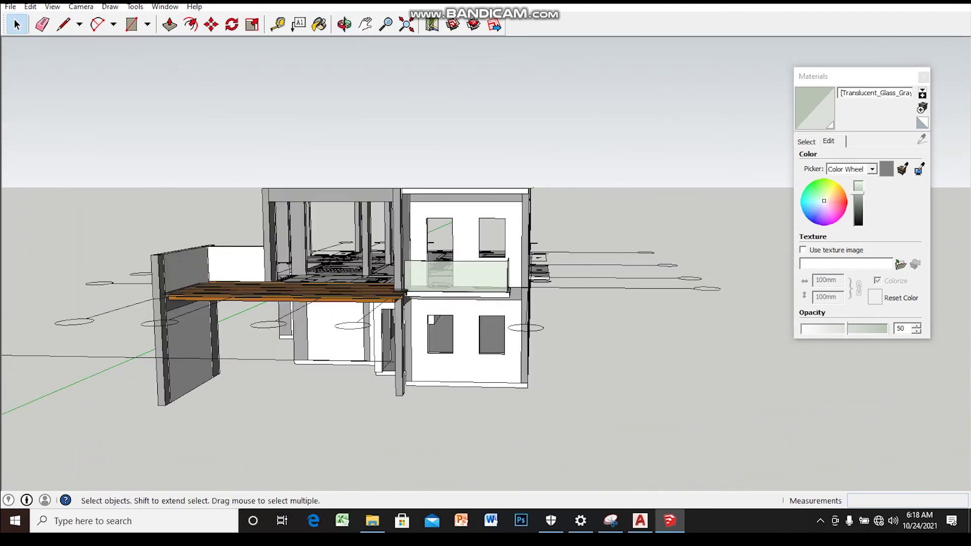
middle_drag(354, 253, 278, 243)
scroll(486, 263, up, 3)
scroll(485, 263, up, 2)
middle_drag(405, 253, 293, 240)
scroll(485, 263, up, 2)
- Orbit around the building and zoom into the upper-floor frame above the timber deck
mouse_move(485, 263)
middle_down()
mouse_move(354, 248)
mouse_move(445, 258)
mouse_move(354, 250)
mouse_move(385, 253)
mouse_move(354, 250)
mouse_move(364, 251)
middle_up()
key(space)
scroll(486, 263, down, 3)
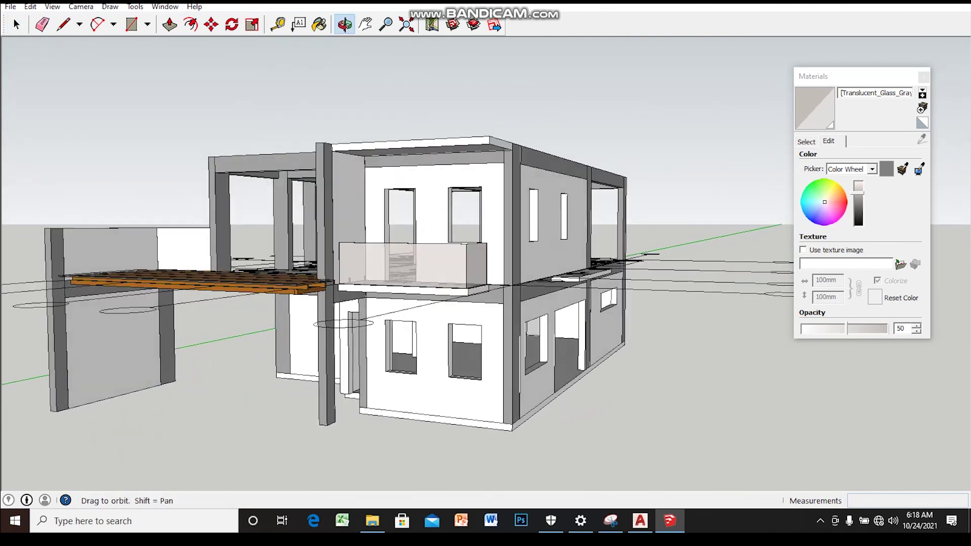
middle_drag(364, 251, 354, 250)
scroll(544, 270, up, 2)
scroll(544, 270, up, 2)
scroll(544, 269, up, 3)
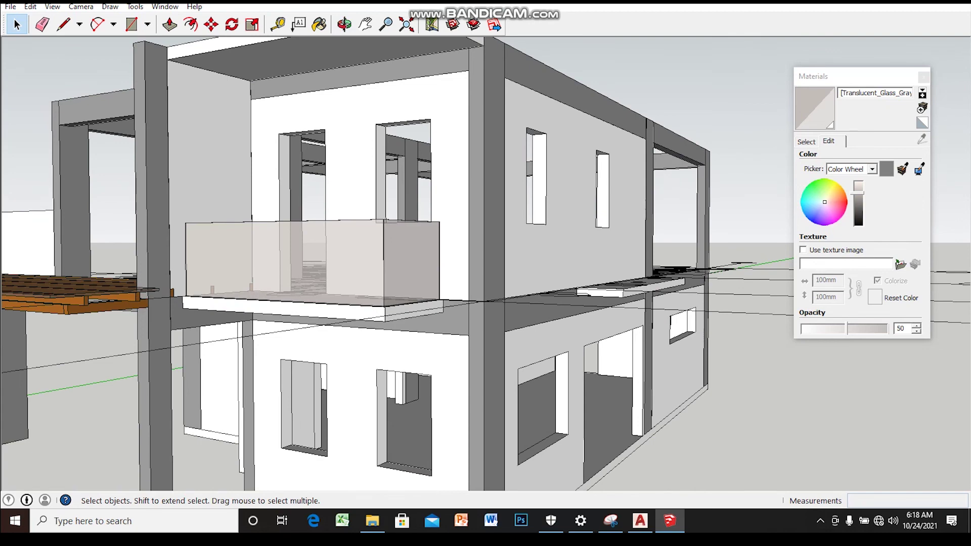
mouse_move(354, 329)
middle_down()
mouse_move(364, 332)
mouse_move(377, 303)
mouse_move(354, 354)
mouse_move(278, 293)
middle_up()
scroll(359, 331, down, 3)
scroll(607, 316, up, 2)
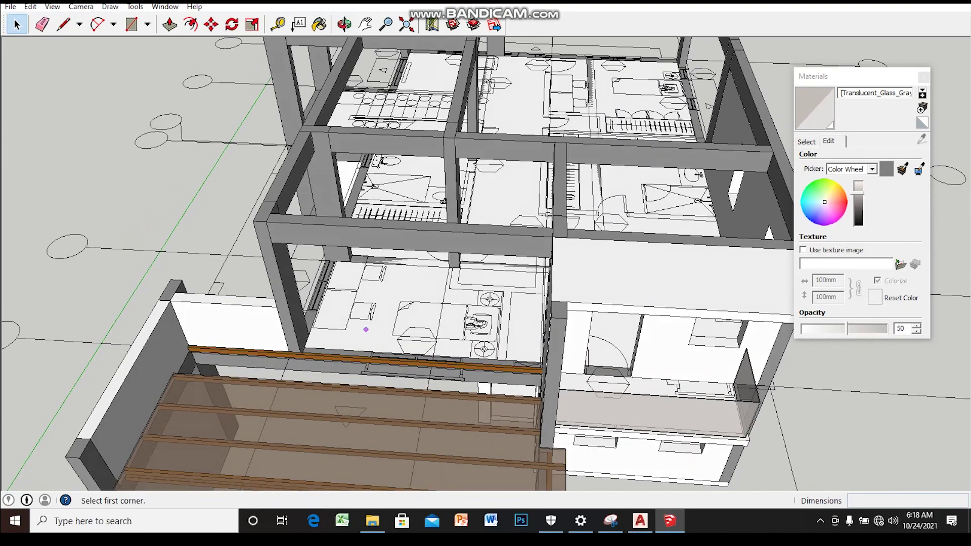
- Zoom in on the upper bedroom floor and check the selected blue face's options
scroll(384, 329, up, 1)
scroll(385, 329, up, 2)
scroll(384, 330, up, 2)
mouse_move(385, 329)
middle_down()
mouse_move(385, 319)
mouse_move(245, 362)
middle_up()
scroll(375, 395, up, 2)
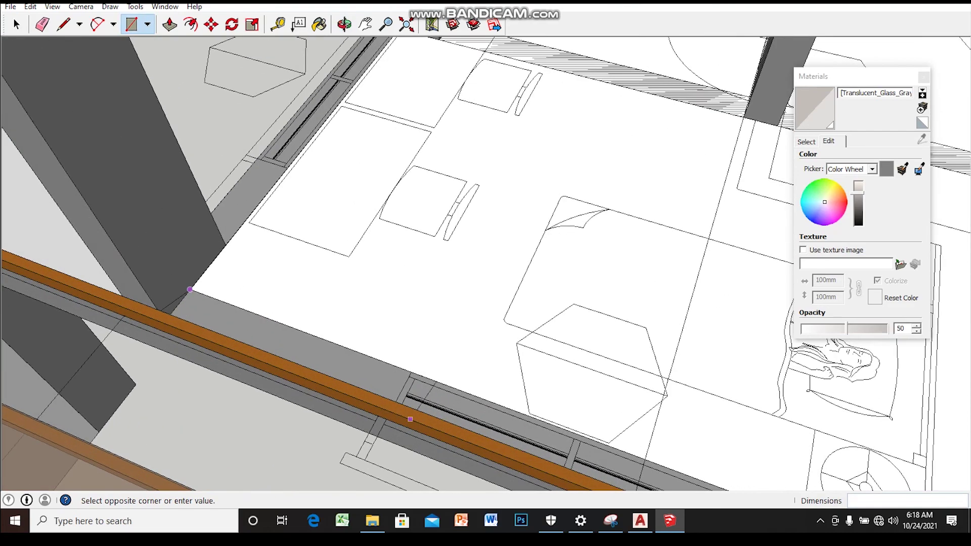
scroll(375, 395, up, 2)
mouse_move(375, 395)
middle_down()
mouse_move(271, 284)
mouse_move(253, 208)
middle_up()
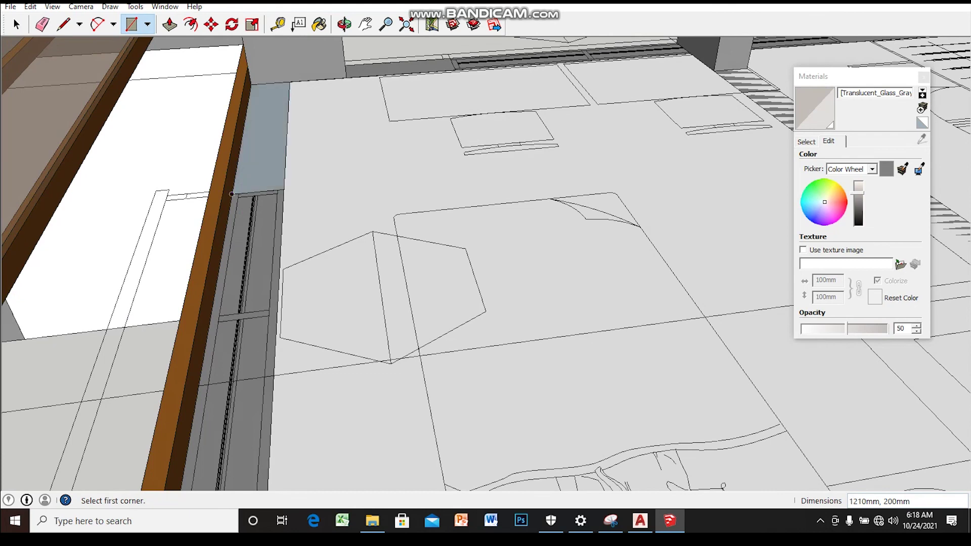
right_click(252, 171)
click(294, 275)
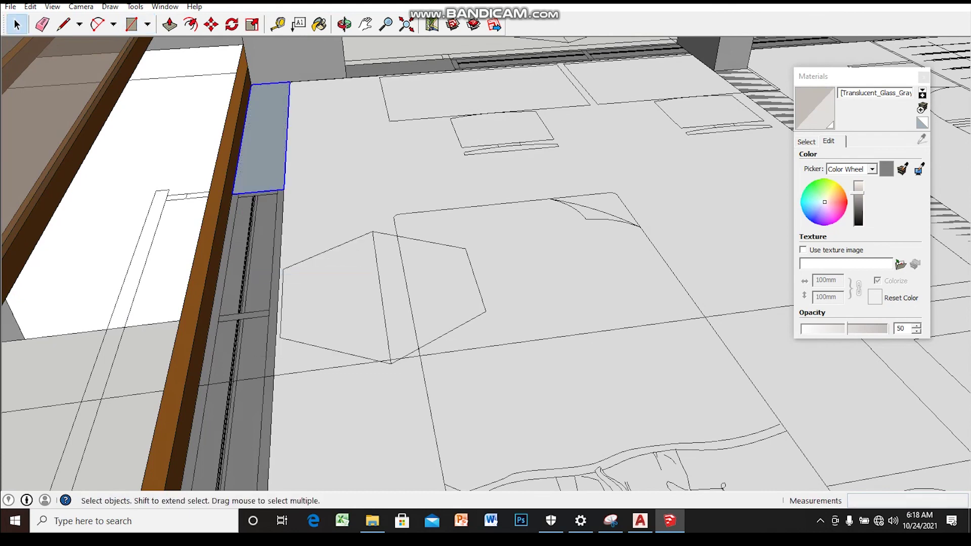
- Push/Pull the small face upward into a tall wall panel box
scroll(263, 177, up, 3)
scroll(263, 177, up, 3)
mouse_move(263, 177)
middle_down()
mouse_move(263, 167)
mouse_move(284, 167)
middle_up()
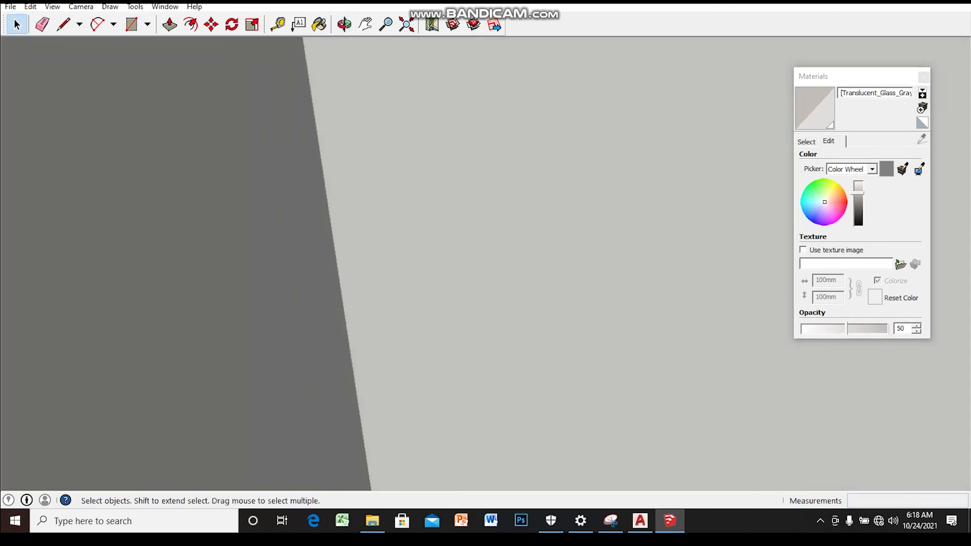
scroll(486, 263, down, 3)
scroll(485, 264, down, 2)
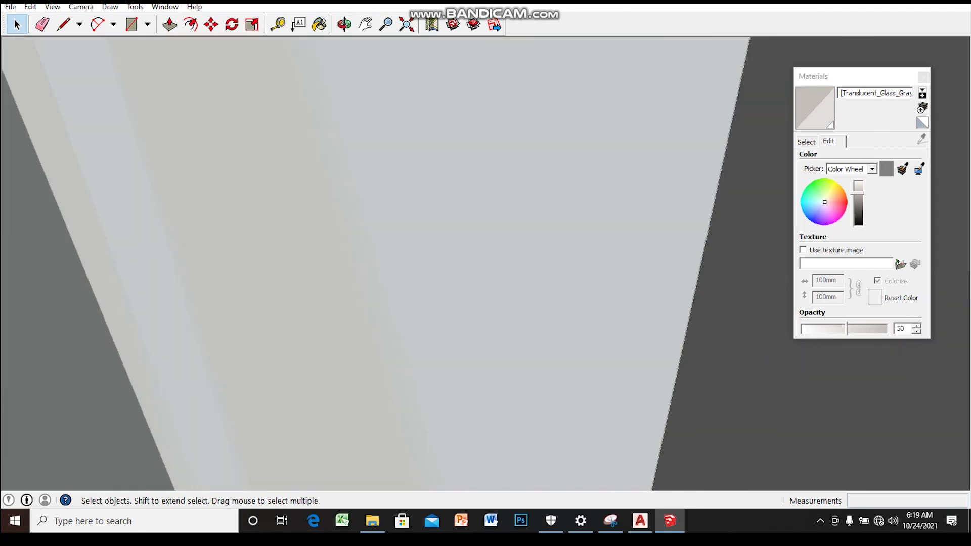
scroll(486, 263, down, 2)
scroll(485, 264, down, 2)
scroll(485, 263, down, 2)
scroll(486, 264, down, 2)
scroll(486, 263, down, 2)
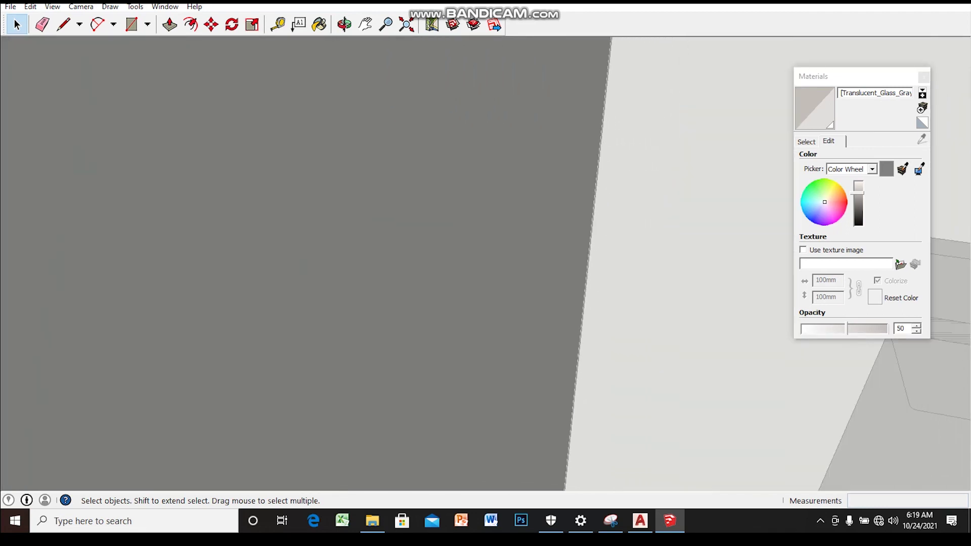
scroll(486, 263, down, 2)
scroll(486, 263, down, 2)
scroll(486, 263, down, 2)
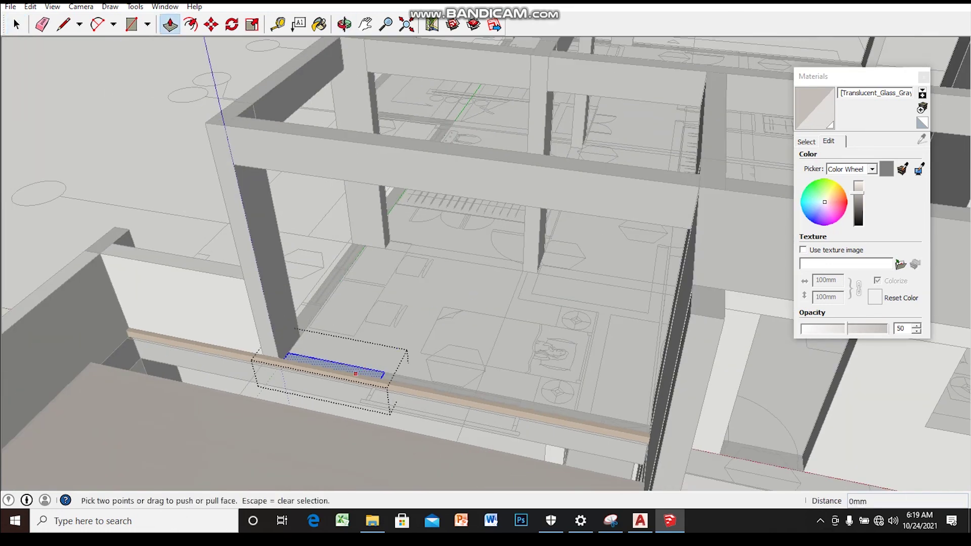
click(356, 374)
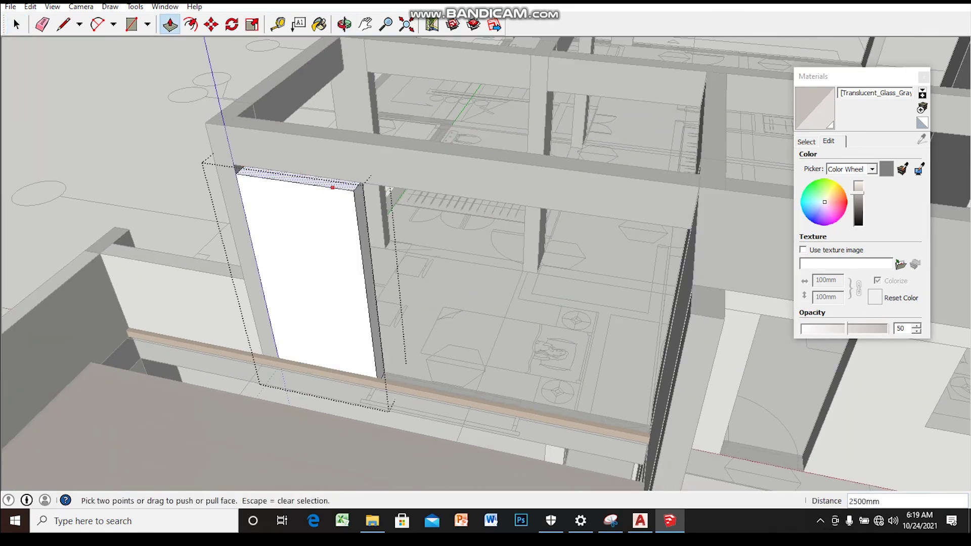
- Stretch the panel's side face across the frame opening to the next column
scroll(332, 188, up, 2)
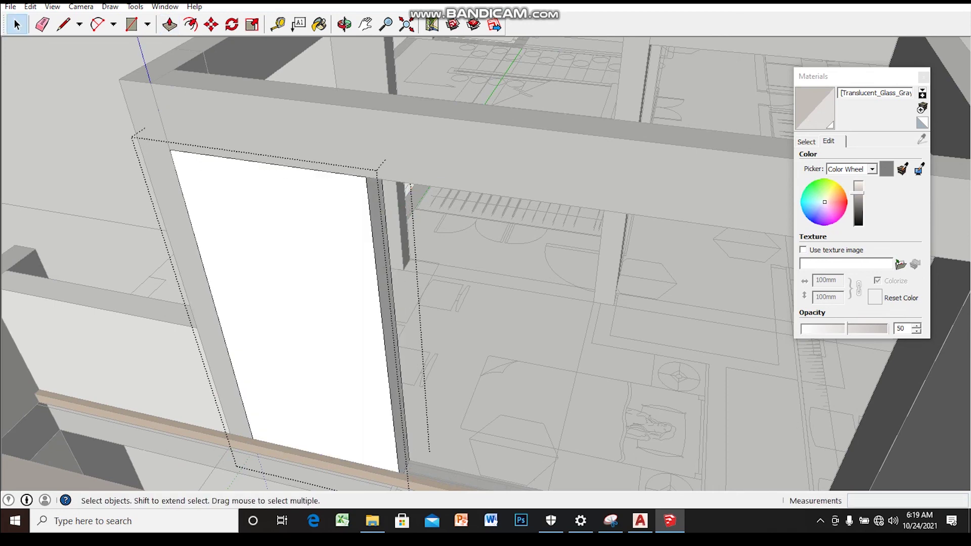
click(380, 227)
middle_drag(377, 227, 505, 253)
click(504, 253)
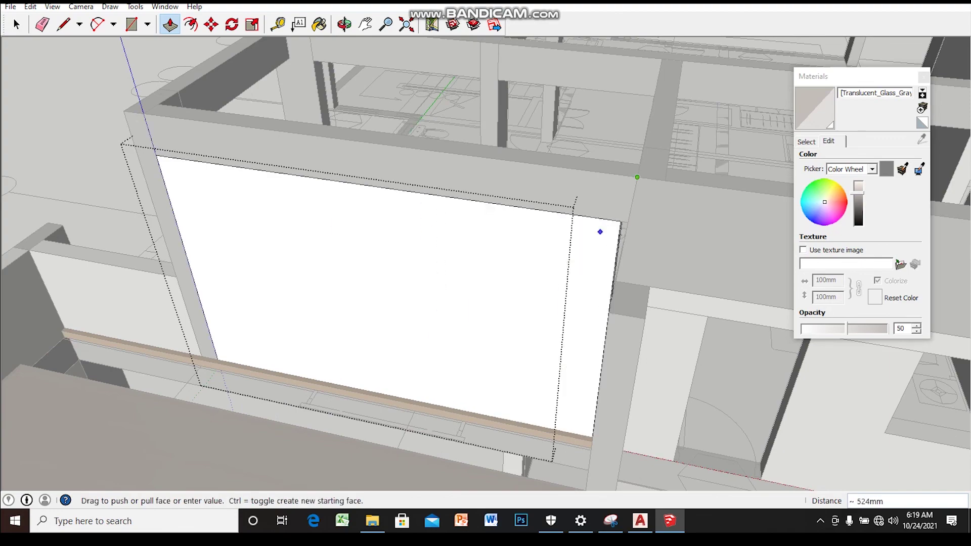
middle_drag(486, 273, 556, 283)
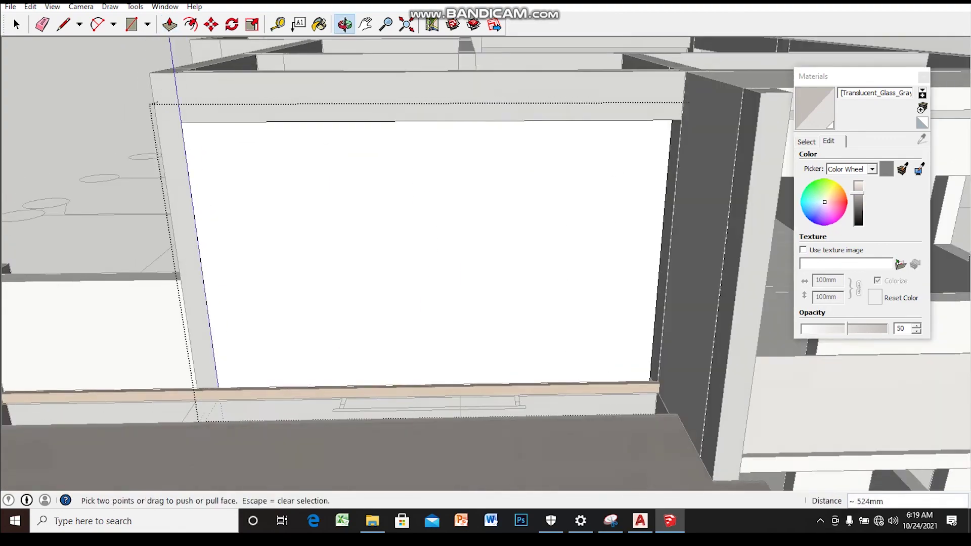
key(space)
mouse_move(486, 273)
middle_down()
mouse_move(557, 253)
mouse_move(582, 253)
mouse_move(536, 273)
mouse_move(586, 263)
mouse_move(627, 238)
mouse_move(505, 304)
mouse_move(546, 344)
middle_up()
middle_drag(486, 274, 536, 298)
- Briefly enter the wall panel group, then exit and hide the wooden rail group
scroll(486, 273, up, 2)
middle_drag(485, 273, 526, 298)
double_click(435, 212)
click(435, 213)
key(l)
scroll(494, 373, up, 2)
scroll(546, 349, up, 2)
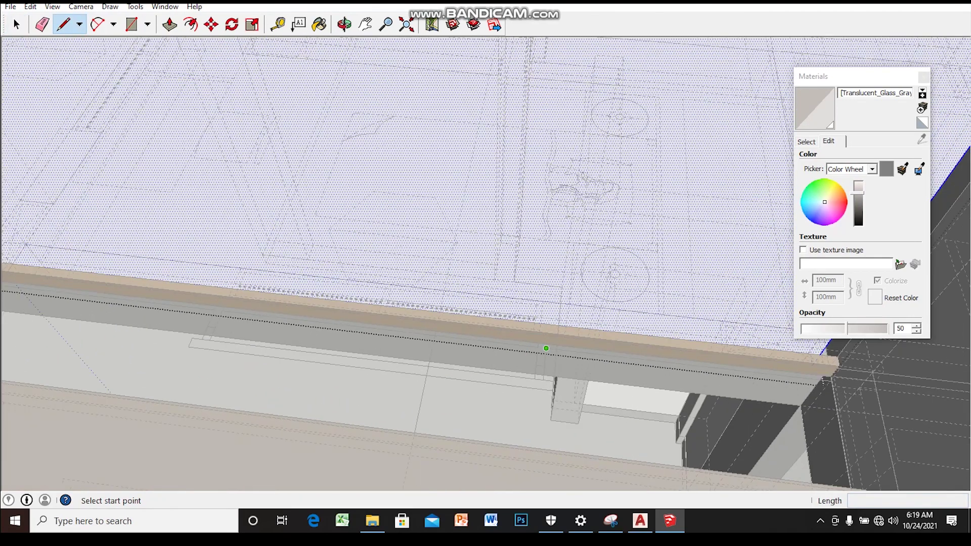
scroll(536, 319, up, 2)
key(space)
key(Escape)
middle_drag(485, 273, 551, 331)
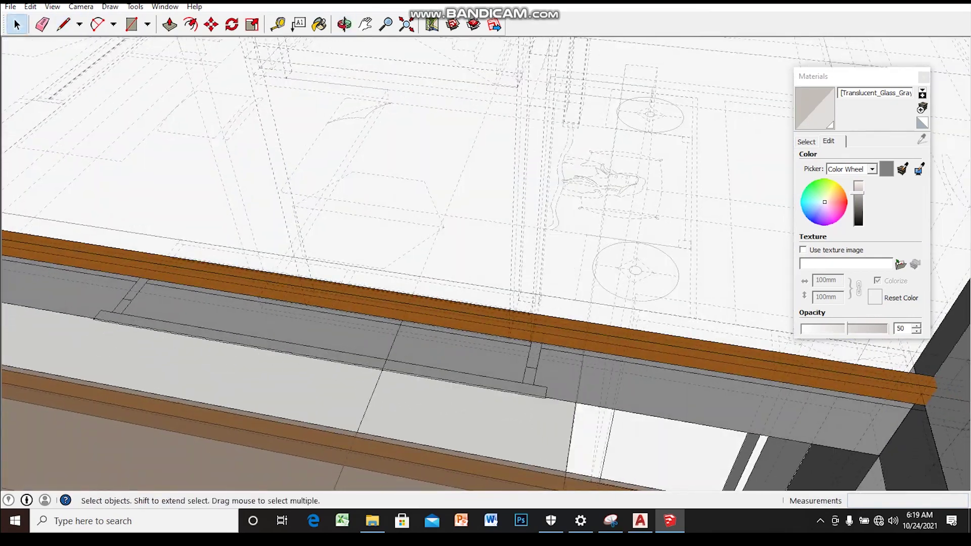
right_click(551, 332)
click(581, 169)
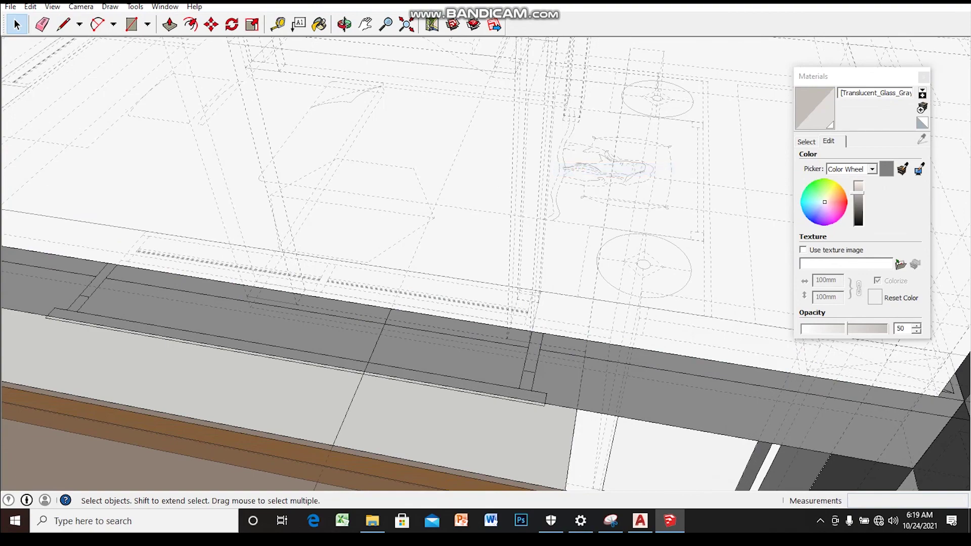
- Draw the window rectangle outline on the infill wall panel with lines
click(486, 202)
middle_drag(485, 273, 556, 228)
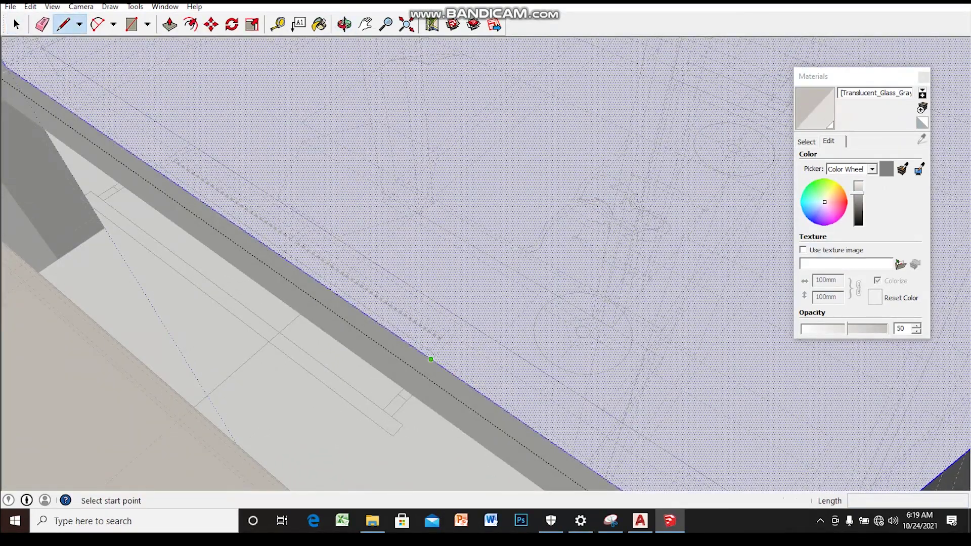
mouse_move(430, 360)
middle_down()
mouse_move(456, 256)
mouse_move(425, 237)
middle_up()
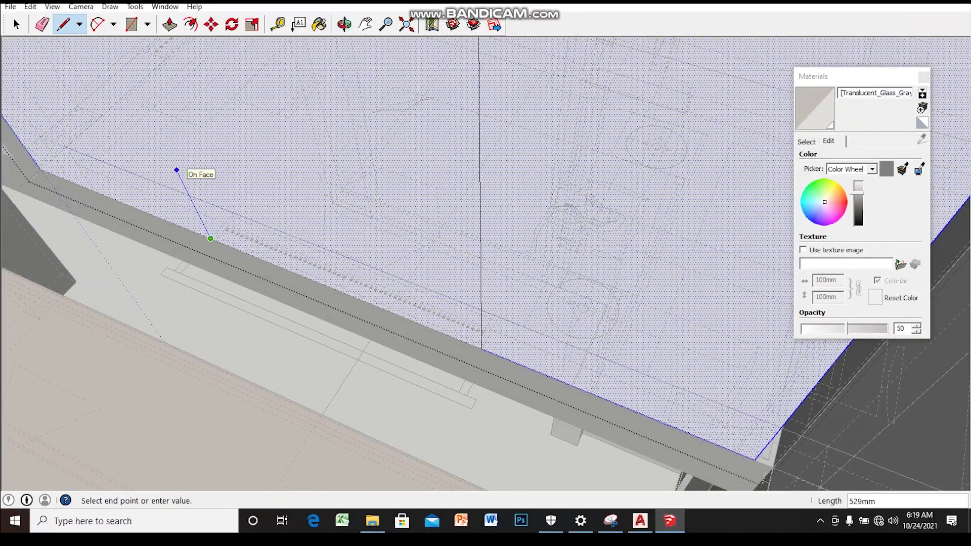
mouse_move(425, 236)
middle_down()
mouse_move(418, 188)
mouse_move(477, 161)
middle_up()
click(484, 147)
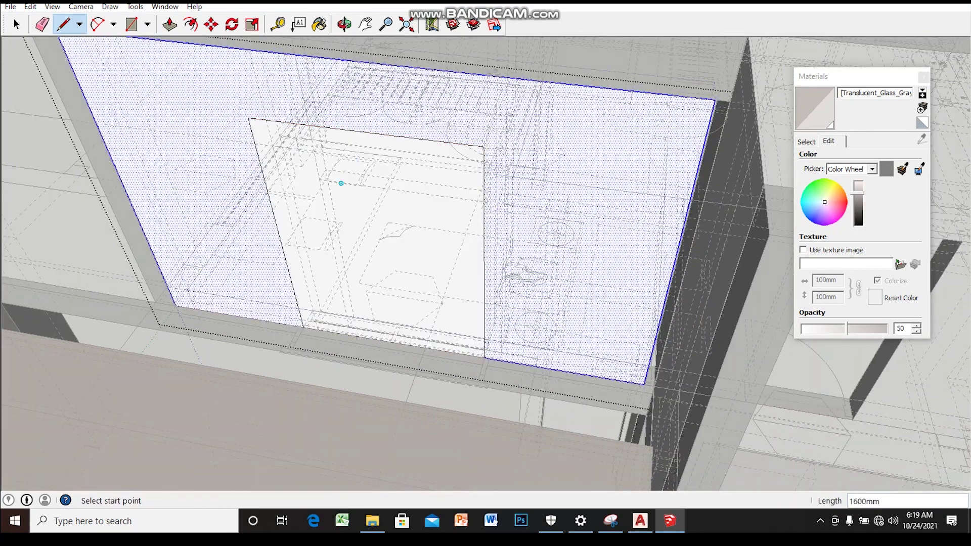
scroll(484, 357, up, 3)
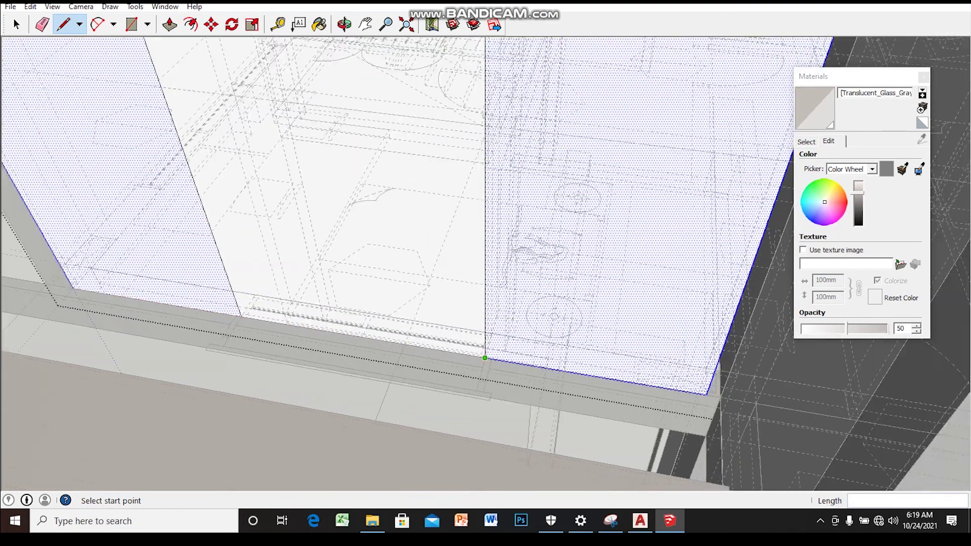
click(485, 358)
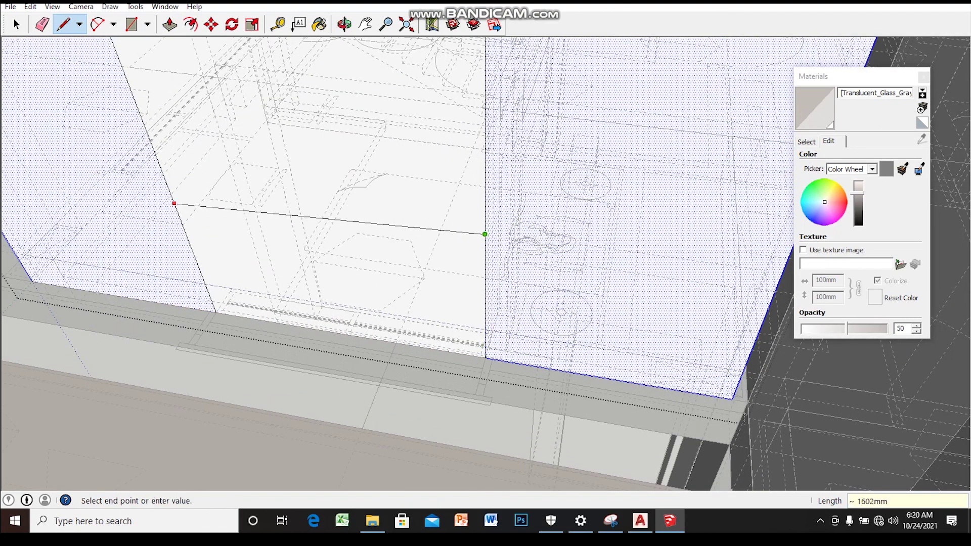
key(space)
scroll(486, 263, down, 3)
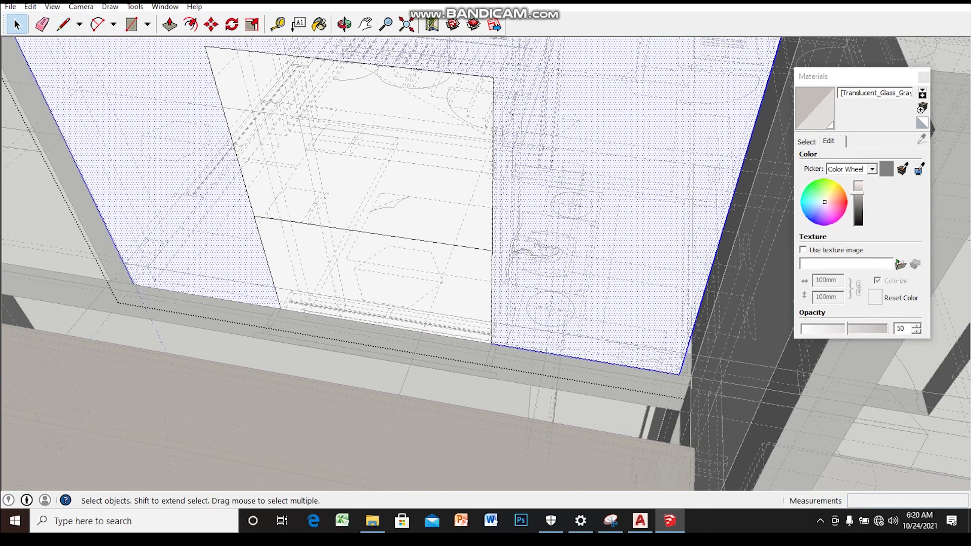
key(Escape)
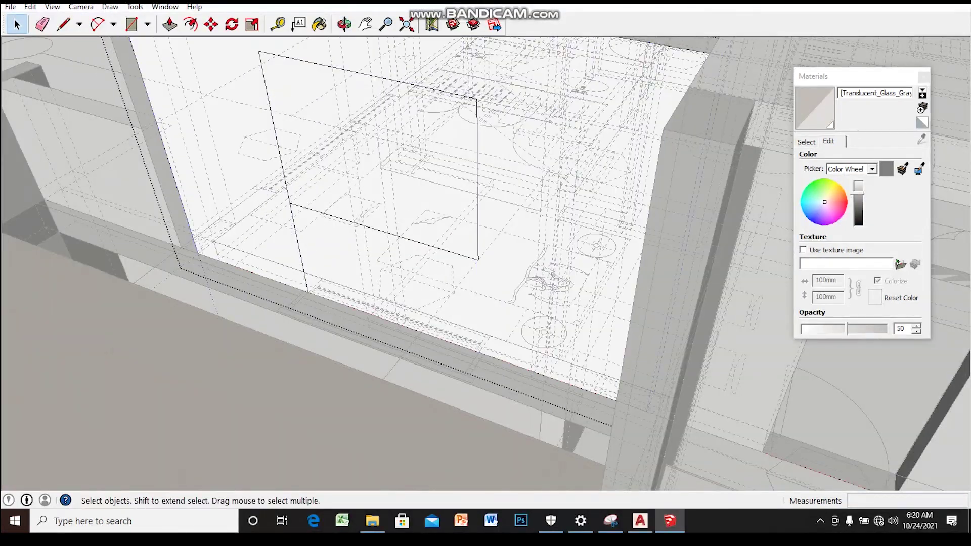
- Push/Pull the window rectangle 200mm into the wall to cut the opening
click(384, 167)
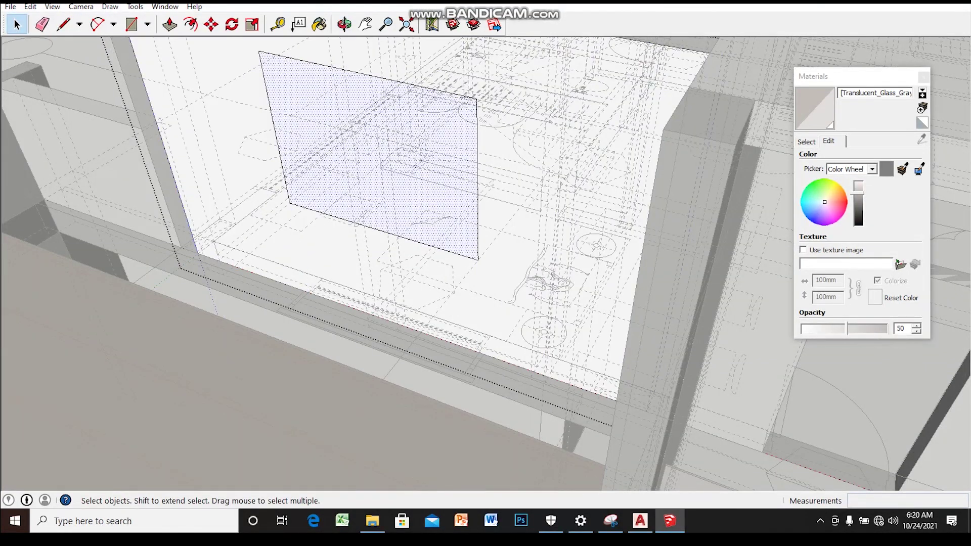
scroll(416, 195, up, 3)
key(p)
scroll(416, 196, up, 2)
middle_drag(416, 195, 435, 227)
click(397, 245)
key(Escape)
scroll(397, 244, up, 2)
click(396, 245)
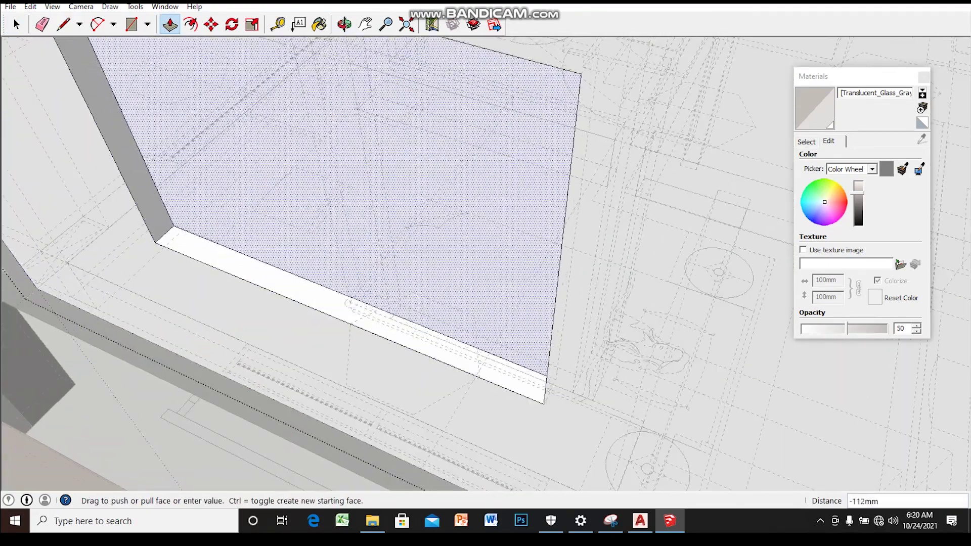
text(200)
key(Return)
- Orbit to check the new window opening from outside
middle_drag(498, 267, 455, 202)
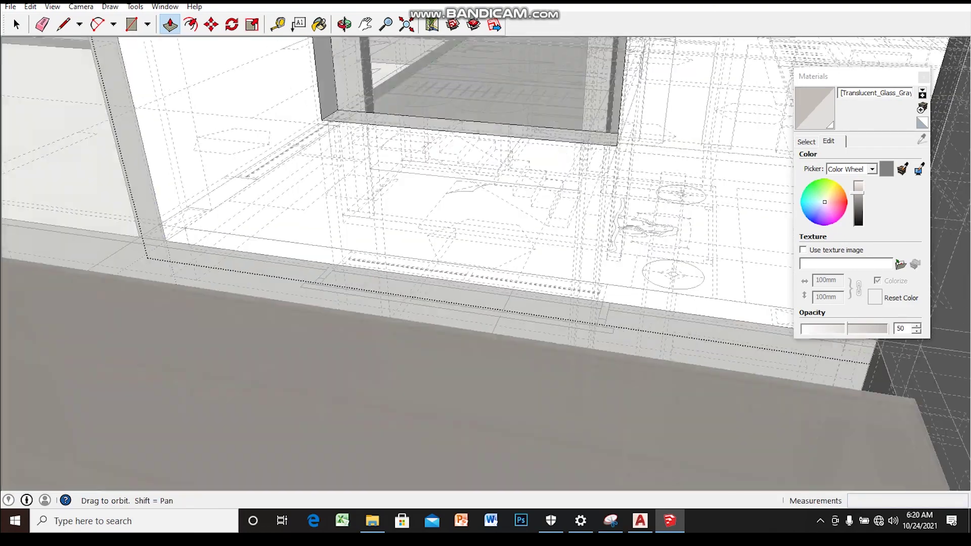
scroll(486, 253, down, 5)
mouse_move(486, 253)
middle_down()
mouse_move(455, 228)
mouse_move(455, 242)
middle_up()
scroll(486, 253, down, 5)
key(space)
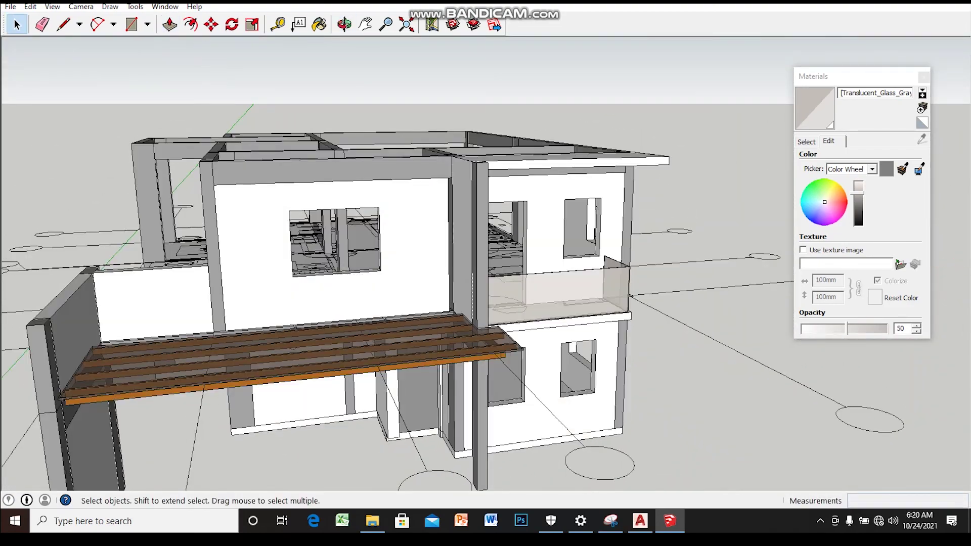
mouse_move(486, 253)
mouse_down()
mouse_move(466, 253)
mouse_move(536, 253)
mouse_move(446, 248)
mouse_up()
middle_drag(485, 253, 455, 253)
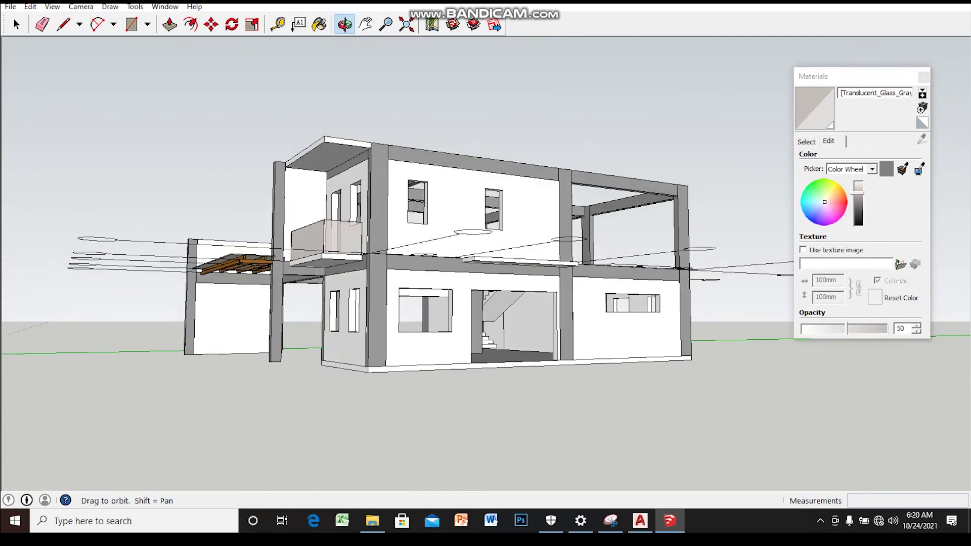
mouse_move(486, 253)
middle_down()
mouse_move(455, 228)
mouse_move(456, 253)
mouse_move(435, 252)
mouse_move(470, 222)
middle_up()
scroll(485, 304, up, 5)
middle_drag(486, 273, 425, 268)
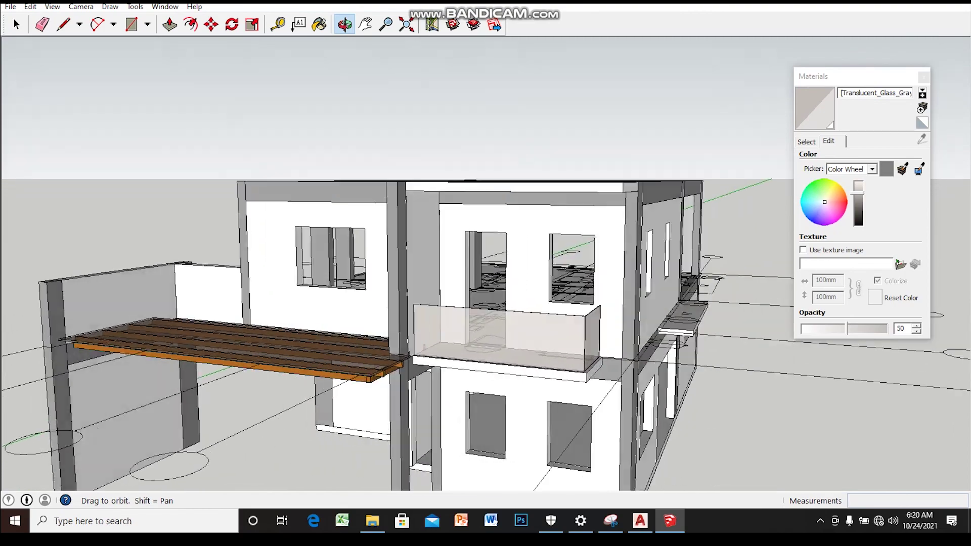
scroll(485, 273, up, 3)
mouse_move(486, 273)
middle_down()
mouse_move(486, 324)
mouse_move(485, 253)
mouse_move(476, 253)
mouse_move(486, 233)
middle_up()
mouse_move(486, 273)
middle_down()
mouse_move(435, 268)
mouse_move(476, 268)
mouse_move(476, 314)
mouse_move(511, 276)
mouse_move(582, 304)
middle_up()
scroll(486, 274, up, 2)
scroll(486, 273, up, 2)
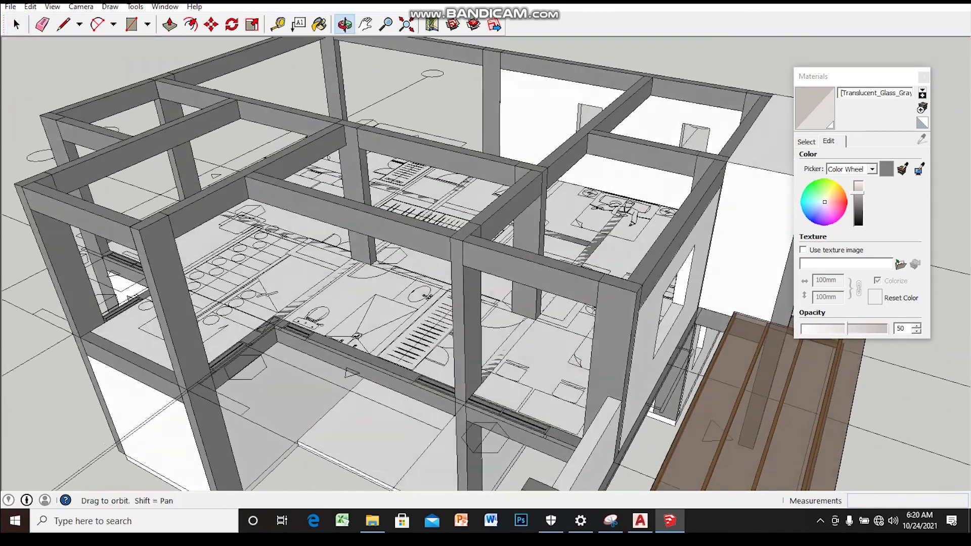
scroll(486, 273, up, 3)
middle_drag(486, 273, 496, 268)
scroll(405, 253, down, 3)
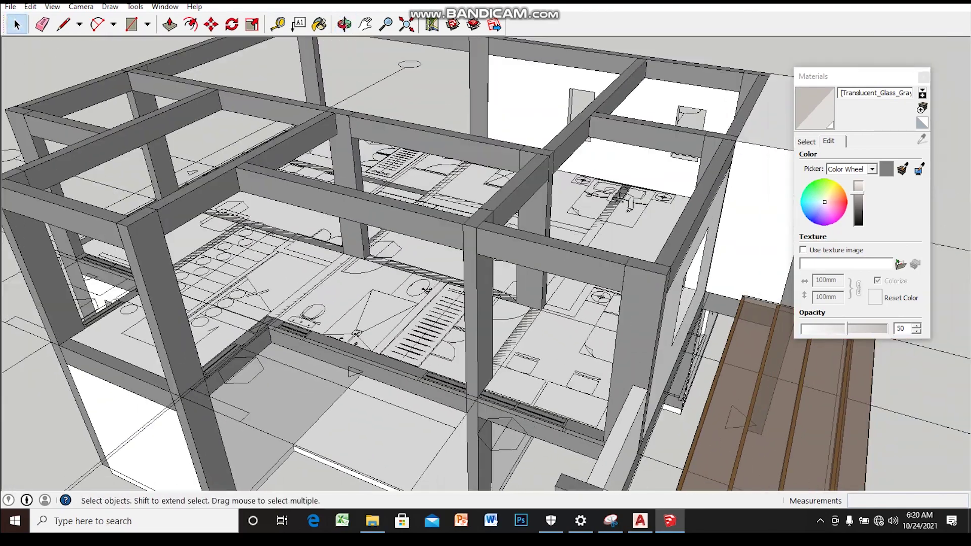
middle_drag(485, 253, 384, 303)
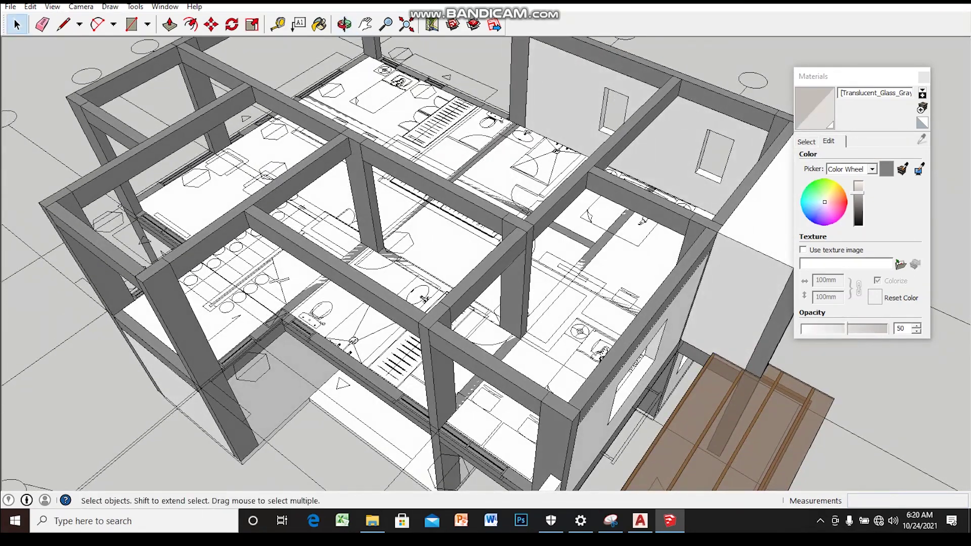
scroll(485, 263, up, 3)
scroll(485, 264, up, 3)
mouse_move(485, 263)
middle_down()
mouse_move(435, 278)
mouse_move(415, 273)
middle_up()
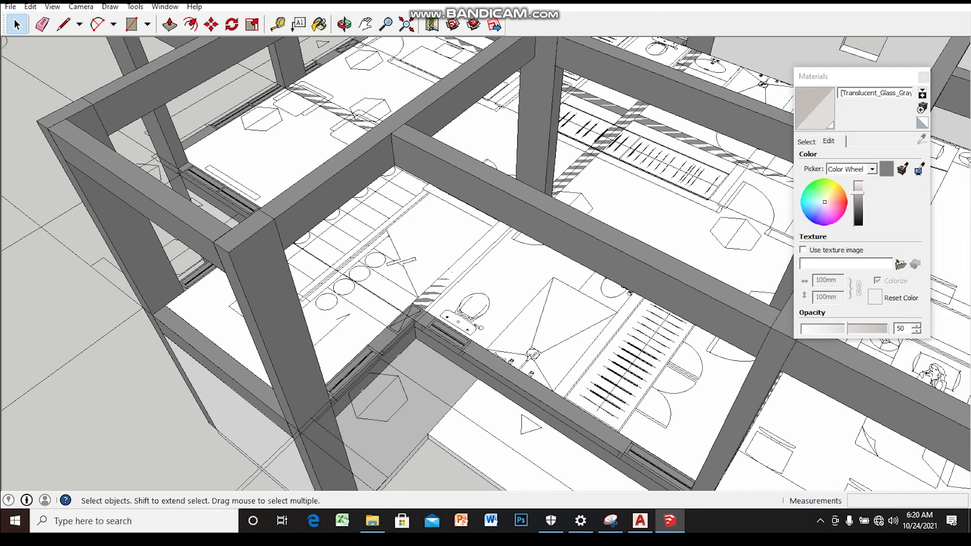
scroll(412, 305, up, 3)
scroll(412, 299, up, 2)
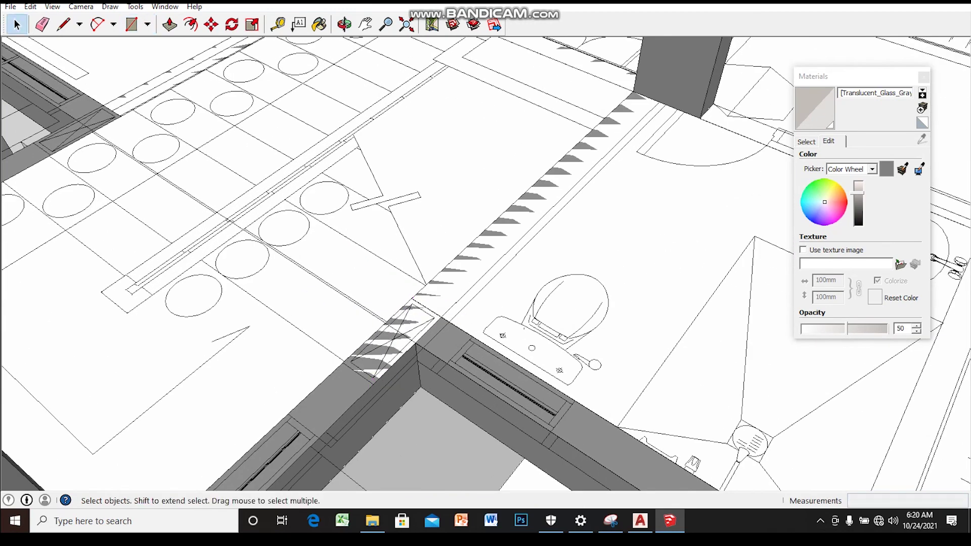
right_click(373, 358)
click(413, 279)
- Open the material swatches to select the grey Color_004 for painting the new group
mouse_move(413, 279)
middle_down()
mouse_move(405, 329)
mouse_move(435, 350)
middle_up()
scroll(405, 329, down, 3)
key(p)
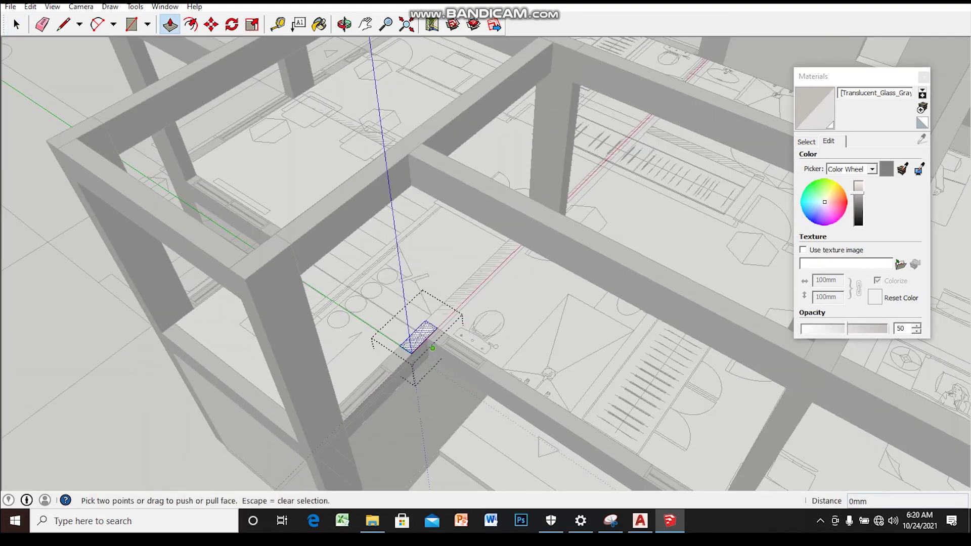
key(space)
scroll(486, 263, down, 5)
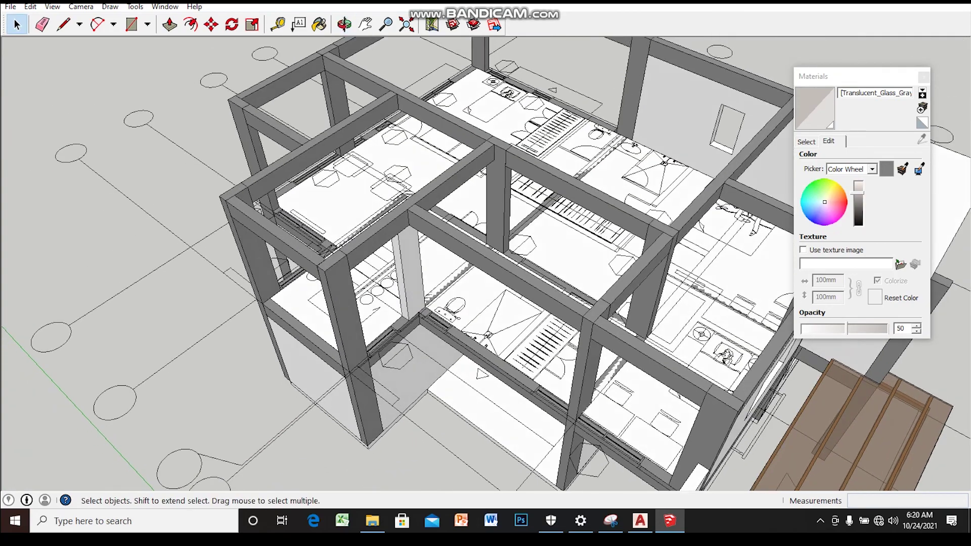
click(807, 141)
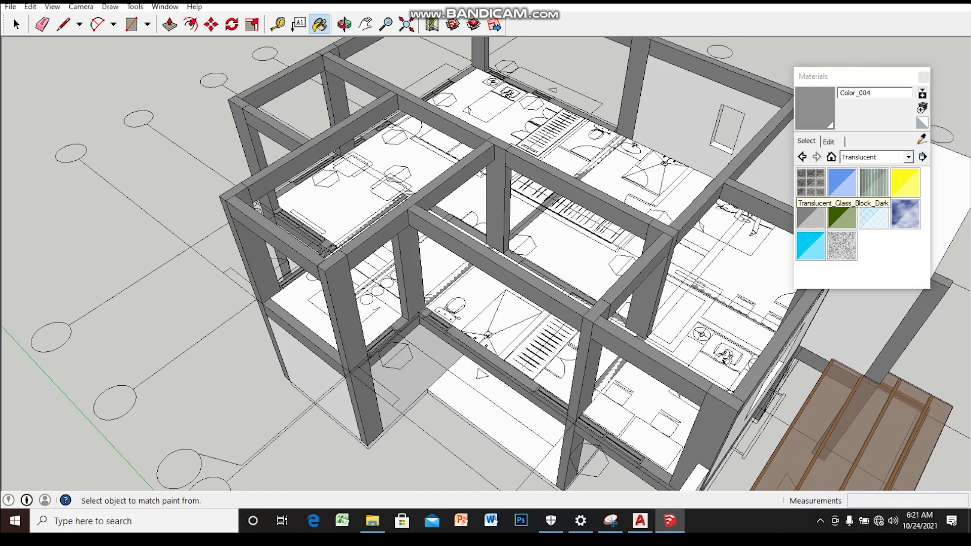
- Orbit to a low side elevation and zoom toward the upper bedroom floor plan
middle_drag(486, 263, 557, 273)
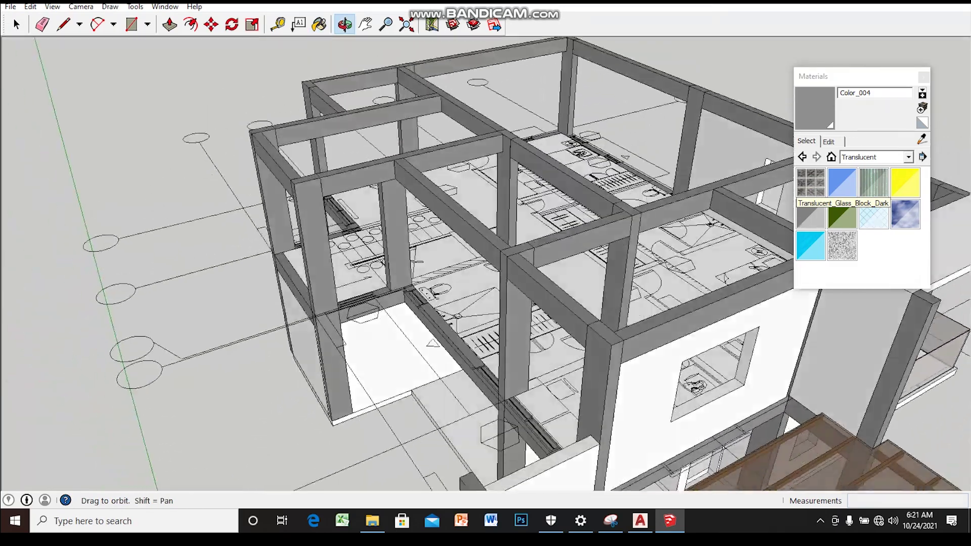
key(space)
mouse_move(486, 273)
middle_down()
mouse_move(546, 237)
mouse_move(506, 273)
mouse_move(526, 273)
mouse_move(486, 273)
mouse_move(505, 243)
mouse_move(495, 263)
mouse_move(445, 273)
mouse_move(476, 263)
mouse_move(450, 248)
middle_up()
scroll(485, 274, up, 3)
scroll(486, 274, up, 2)
scroll(486, 273, up, 2)
scroll(486, 273, up, 2)
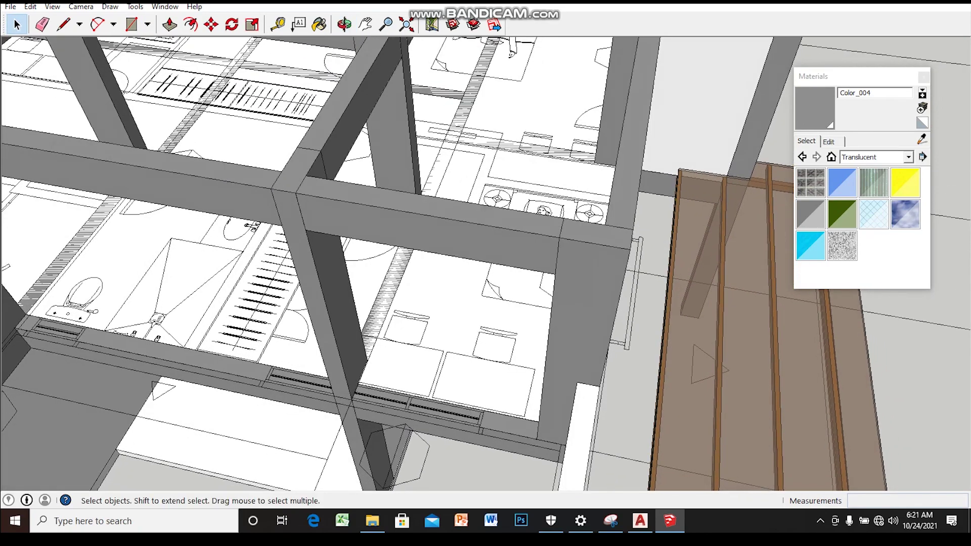
middle_drag(470, 392, 456, 354)
- Draw a rectangle across the top of the lower beam in the frame bay
scroll(456, 355, up, 3)
click(455, 355)
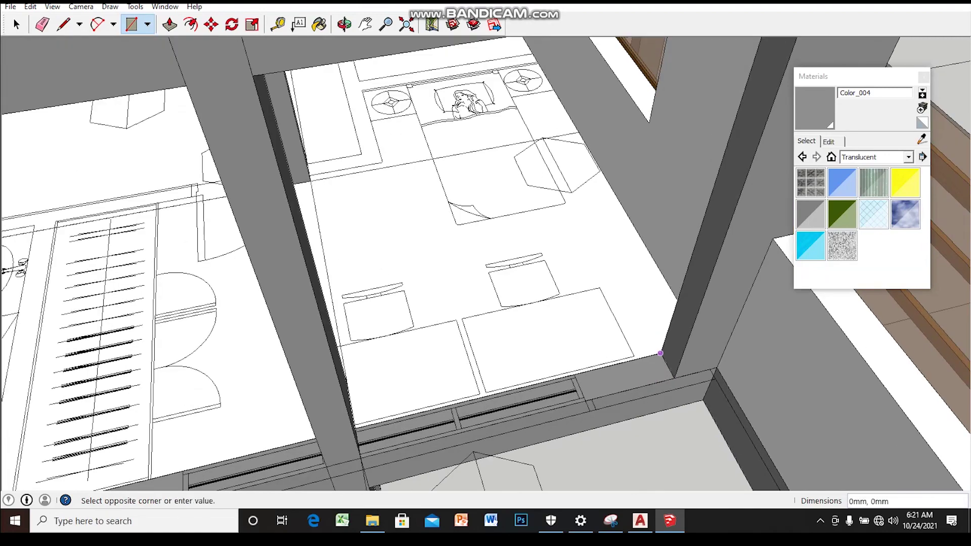
scroll(455, 354, up, 2)
scroll(308, 439, up, 2)
scroll(309, 440, up, 2)
click(308, 439)
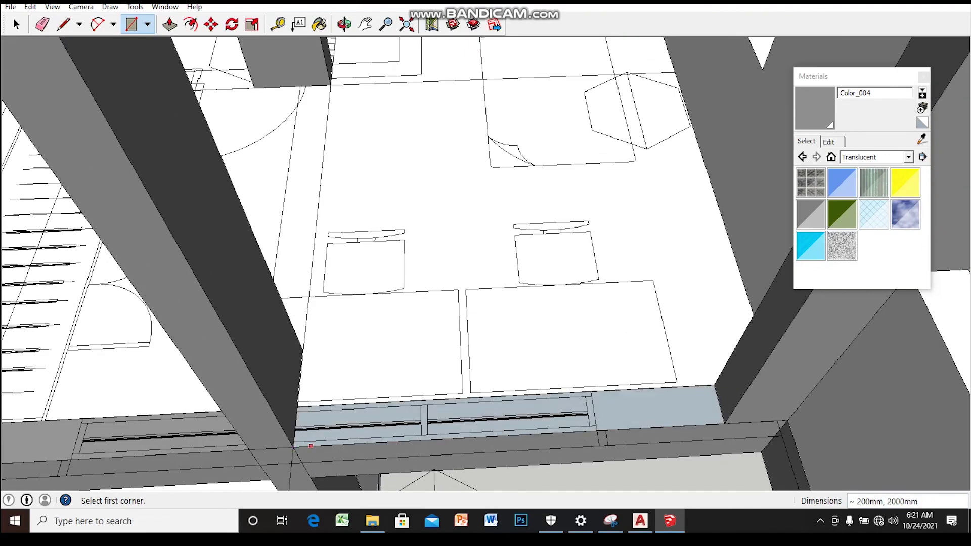
key(space)
- Group the beam-top face and raise it up to the top beam as a wall panel
right_click(614, 219)
click(657, 330)
middle_drag(658, 330, 607, 283)
key(Return)
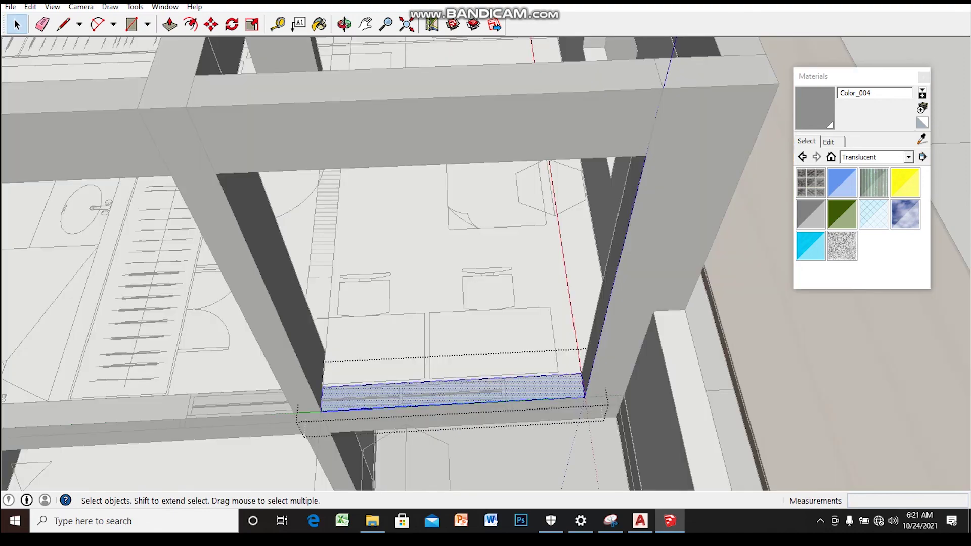
click(561, 383)
mouse_move(560, 384)
middle_down()
mouse_move(557, 358)
mouse_move(520, 360)
mouse_move(454, 419)
middle_up()
scroll(470, 399, up, 2)
scroll(455, 399, up, 2)
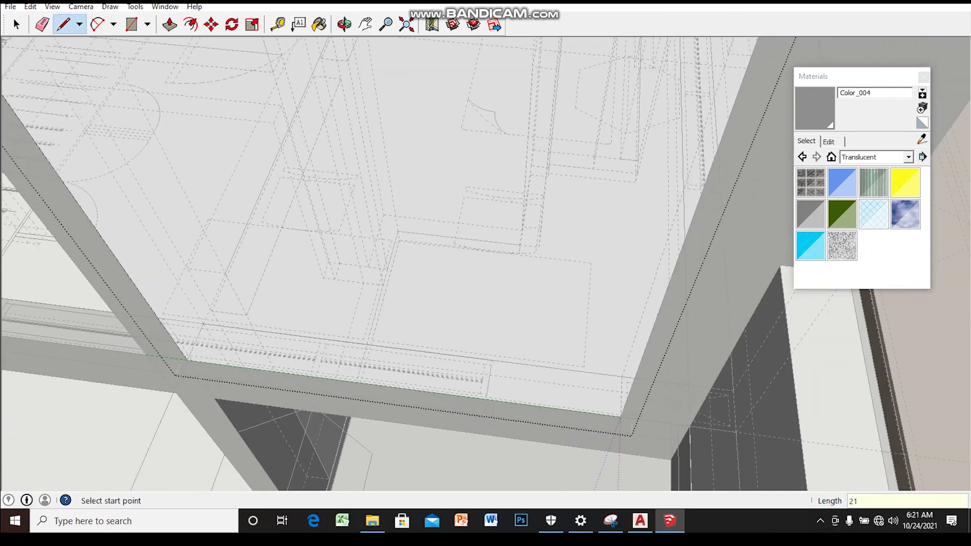
- Draw lines on the wall panel face outlining the window opening
click(405, 228)
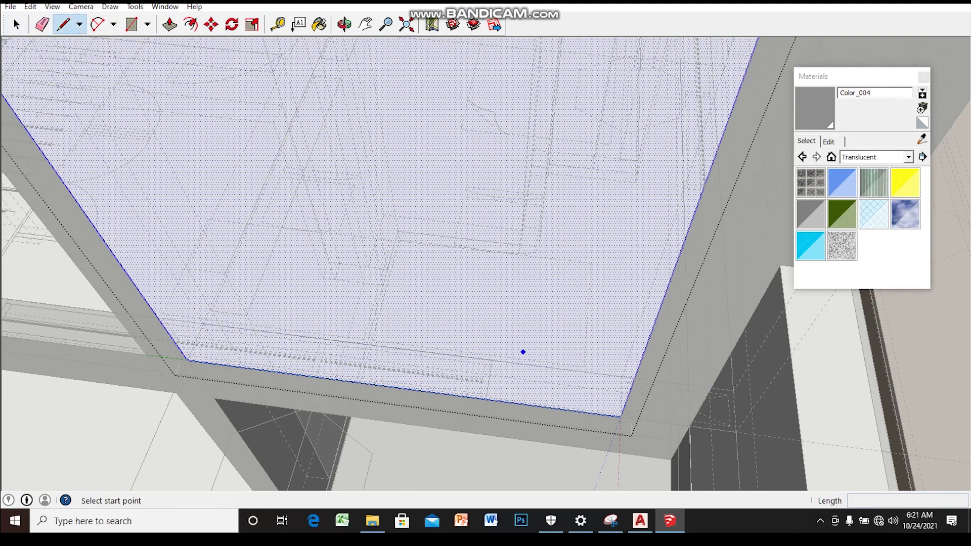
middle_drag(495, 401, 452, 370)
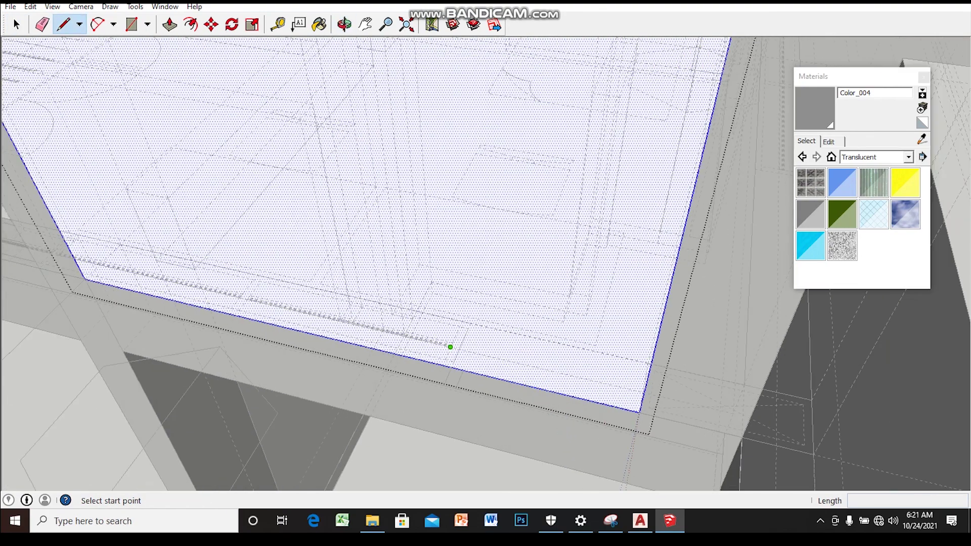
mouse_move(445, 242)
middle_down()
mouse_move(451, 308)
mouse_move(479, 354)
mouse_move(498, 265)
middle_up()
middle_drag(441, 204, 450, 299)
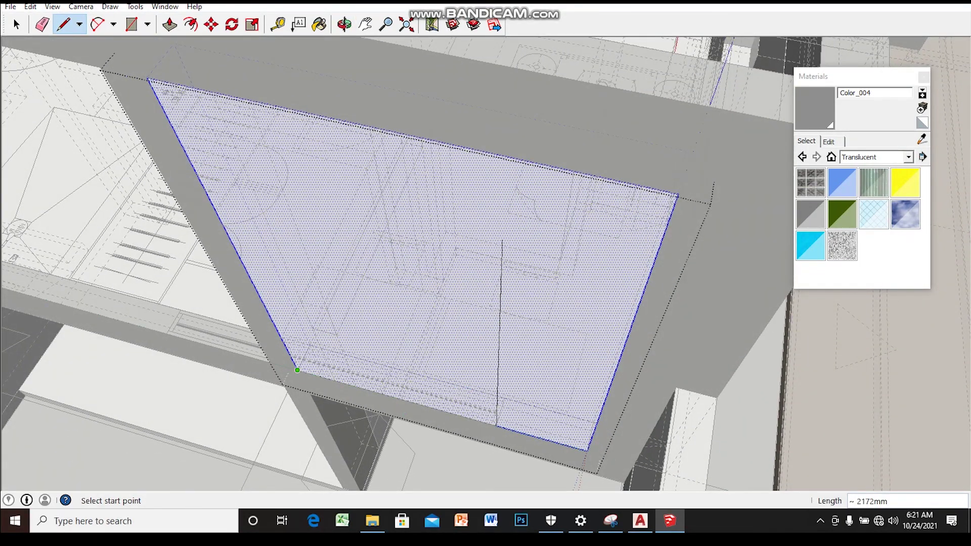
mouse_move(383, 379)
middle_down()
mouse_move(392, 446)
mouse_move(404, 405)
mouse_move(440, 379)
mouse_move(349, 352)
mouse_move(418, 325)
middle_up()
middle_drag(555, 252, 483, 476)
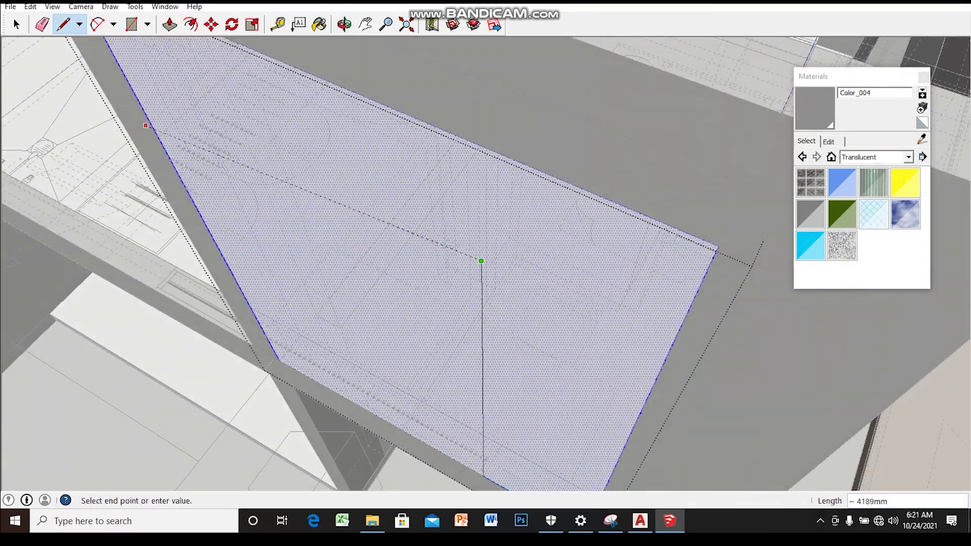
middle_drag(481, 261, 524, 239)
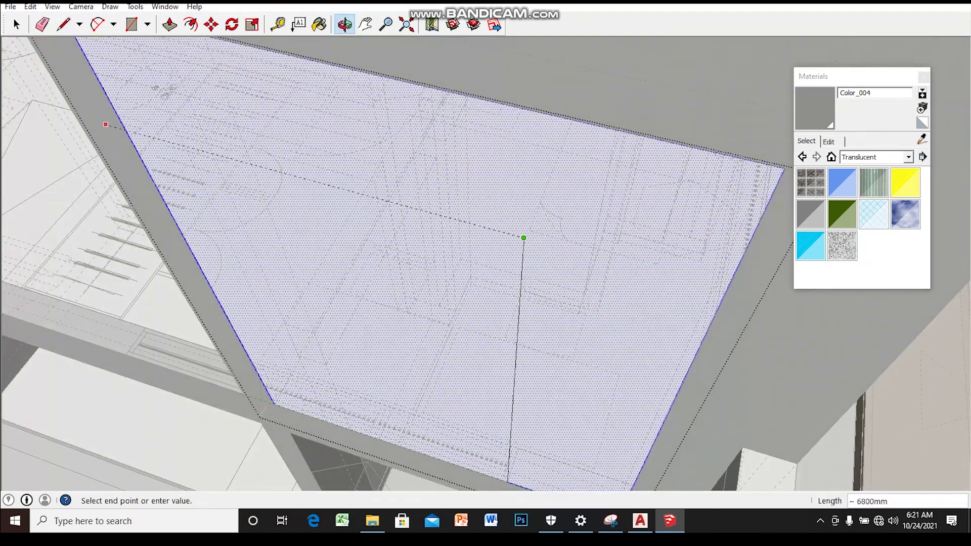
click(524, 238)
key(space)
middle_drag(523, 238, 445, 268)
- Push the outlined window area 200mm into the panel to cut the opening
key(m)
scroll(528, 214, up, 2)
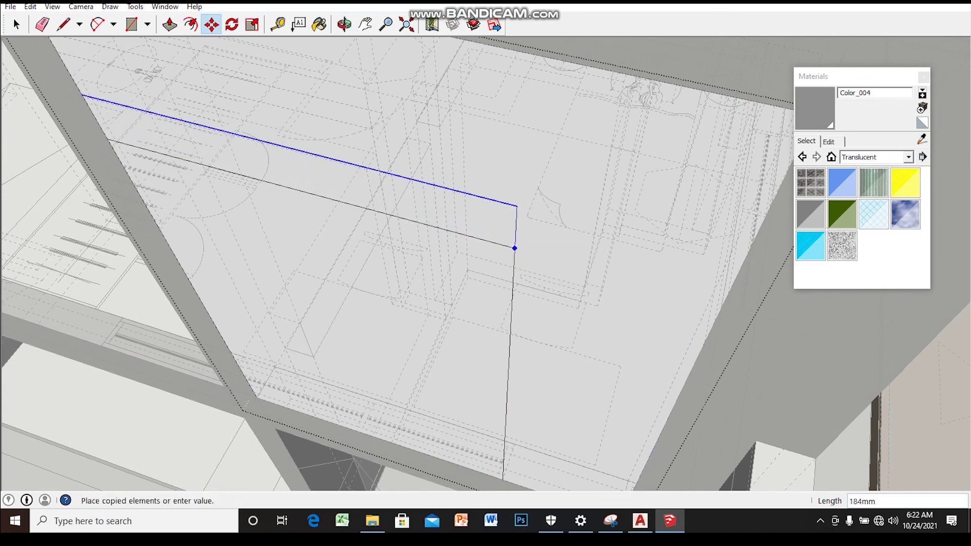
mouse_move(521, 248)
middle_down()
mouse_move(521, 273)
mouse_move(455, 304)
middle_up()
key(space)
click(455, 304)
key(p)
scroll(467, 308, up, 1)
drag(467, 308, 509, 277)
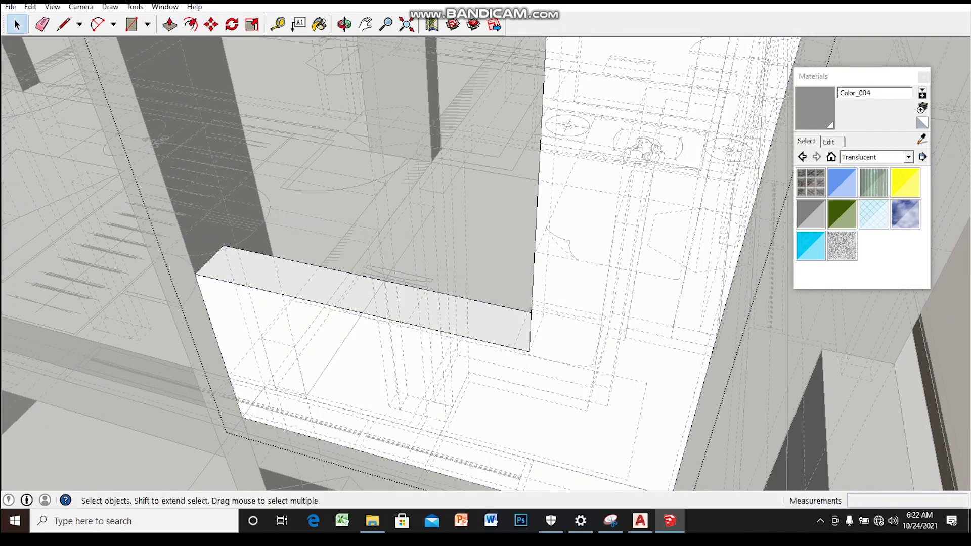
scroll(455, 279, down, 3)
scroll(455, 279, down, 2)
scroll(456, 279, down, 2)
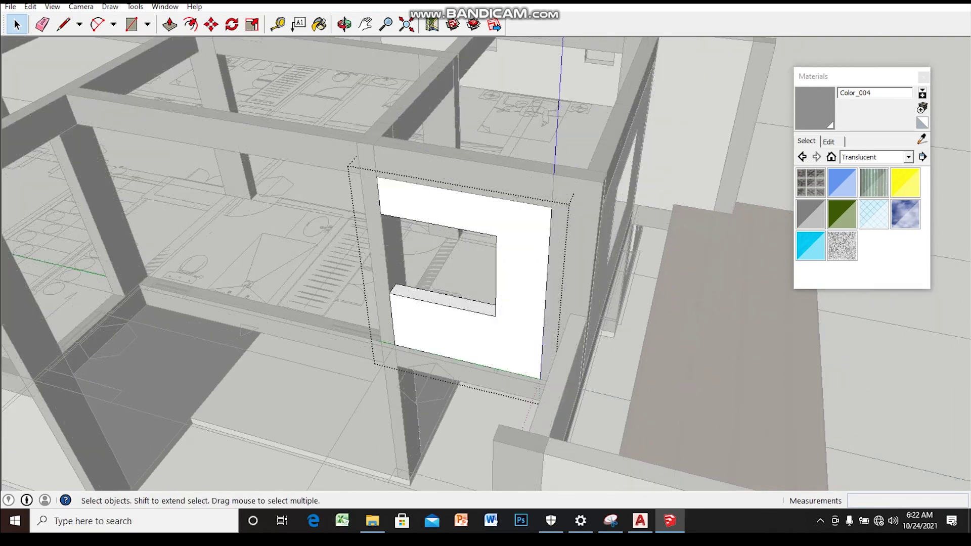
scroll(456, 278, down, 2)
scroll(455, 279, down, 3)
mouse_move(456, 278)
middle_down()
mouse_move(648, 139)
mouse_move(506, 253)
mouse_move(506, 303)
middle_up()
scroll(506, 253, up, 4)
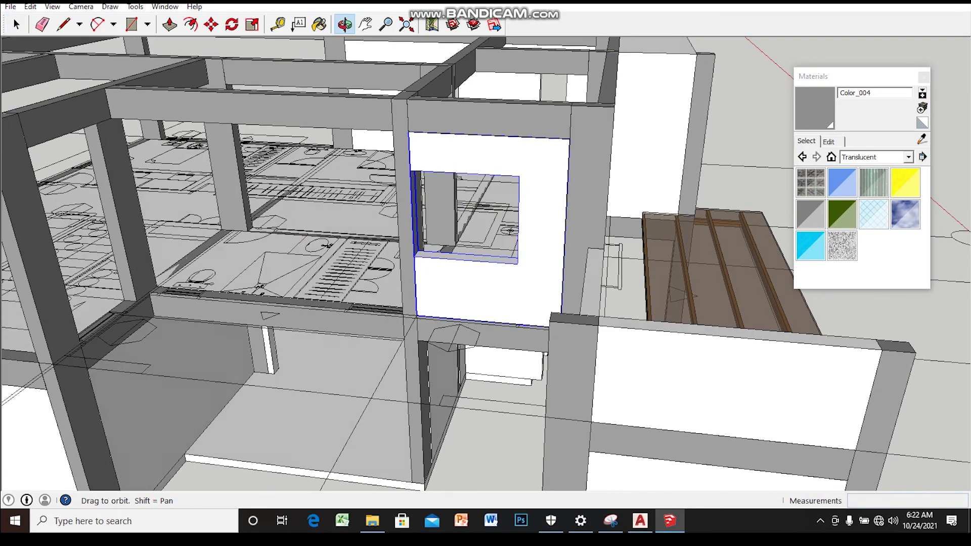
middle_drag(486, 252, 486, 294)
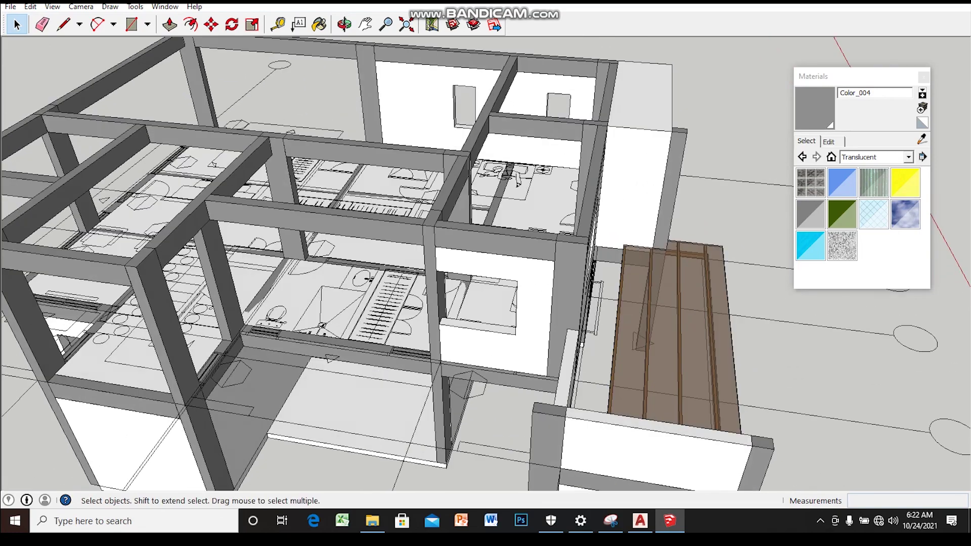
middle_drag(517, 183, 455, 116)
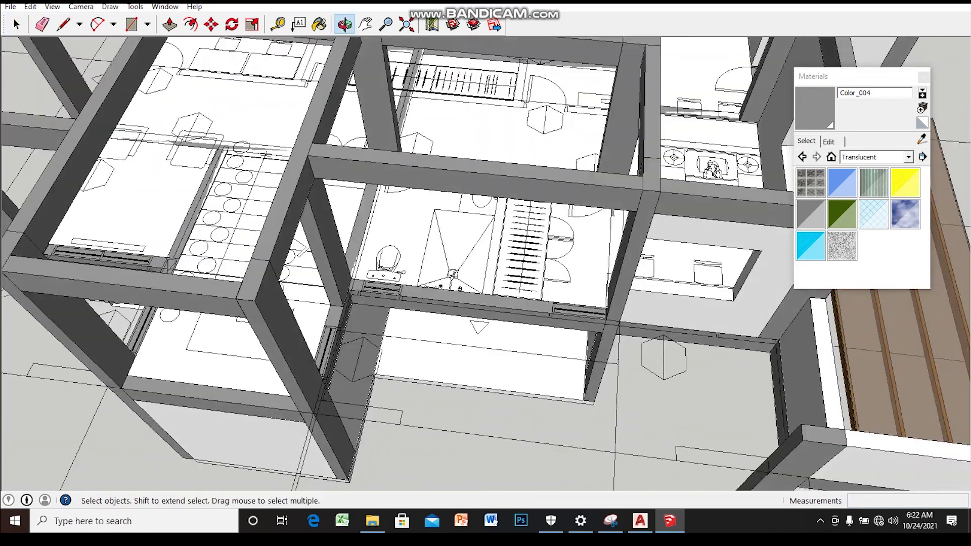
scroll(443, 99, up, 3)
middle_drag(485, 253, 486, 283)
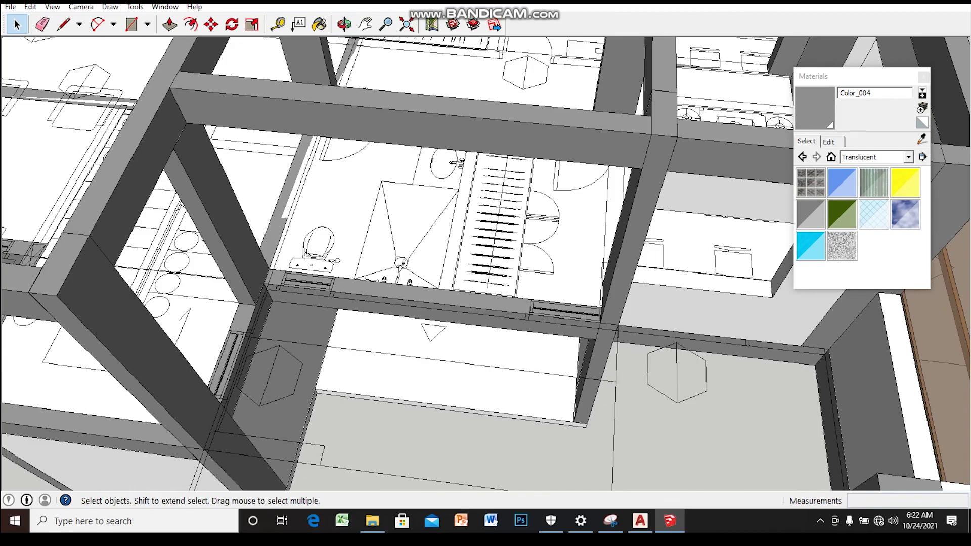
scroll(485, 253, down, 3)
middle_drag(485, 253, 456, 238)
scroll(470, 202, up, 2)
scroll(470, 202, up, 2)
scroll(470, 203, down, 1)
mouse_move(470, 203)
middle_down()
mouse_move(471, 218)
mouse_move(430, 258)
mouse_move(309, 319)
middle_up()
key(space)
- Draw a rectangle along the top of the beam beside the bathroom
mouse_move(508, 284)
middle_down()
mouse_move(555, 285)
mouse_move(603, 359)
middle_up()
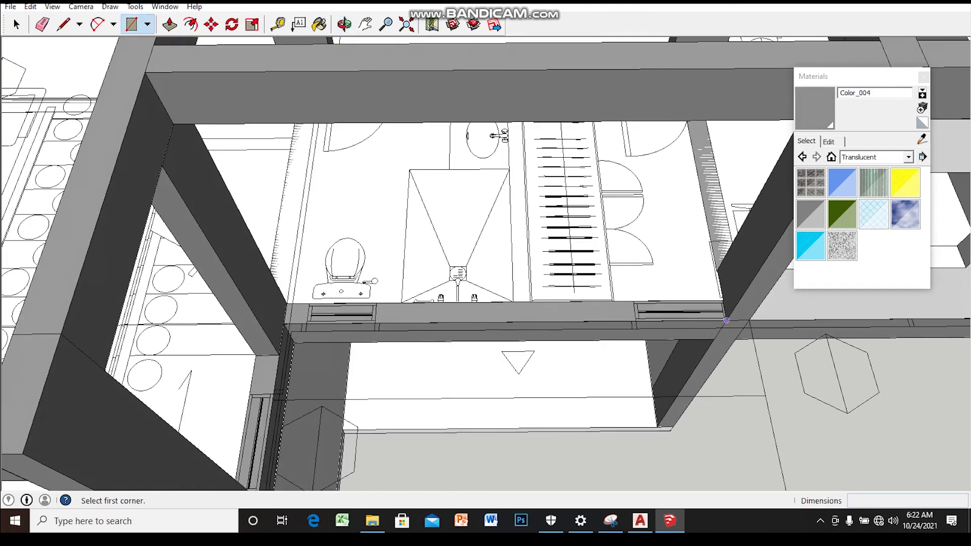
scroll(326, 343, up, 1)
scroll(323, 337, up, 1)
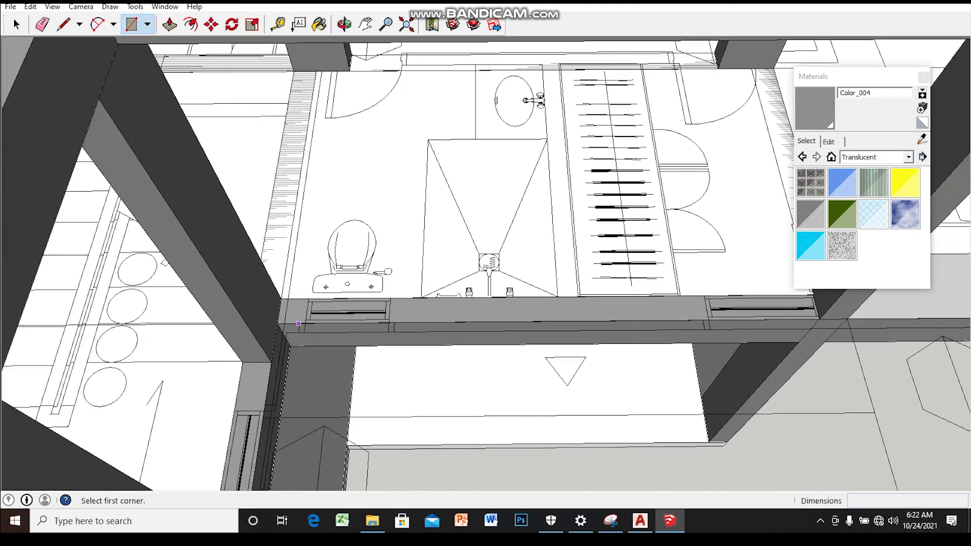
scroll(284, 313, up, 2)
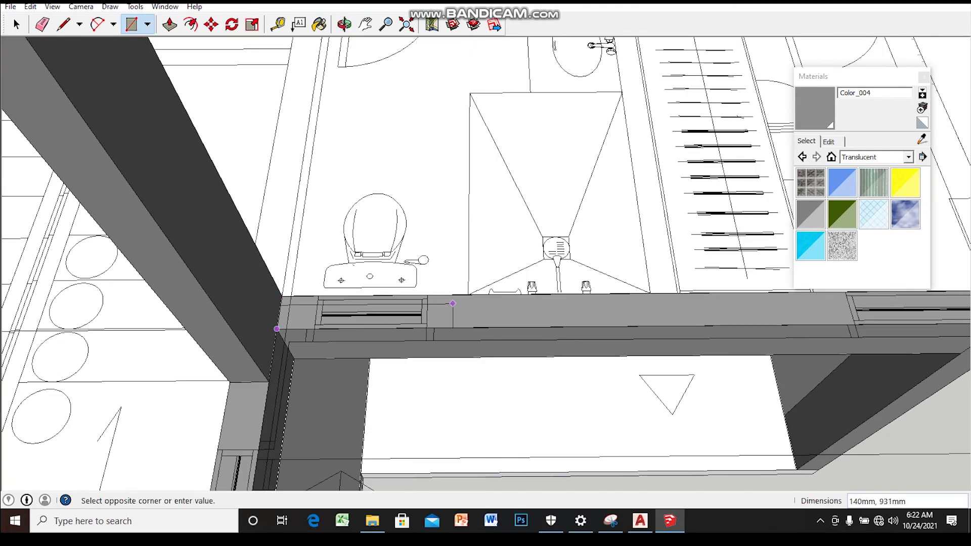
middle_drag(453, 303, 592, 322)
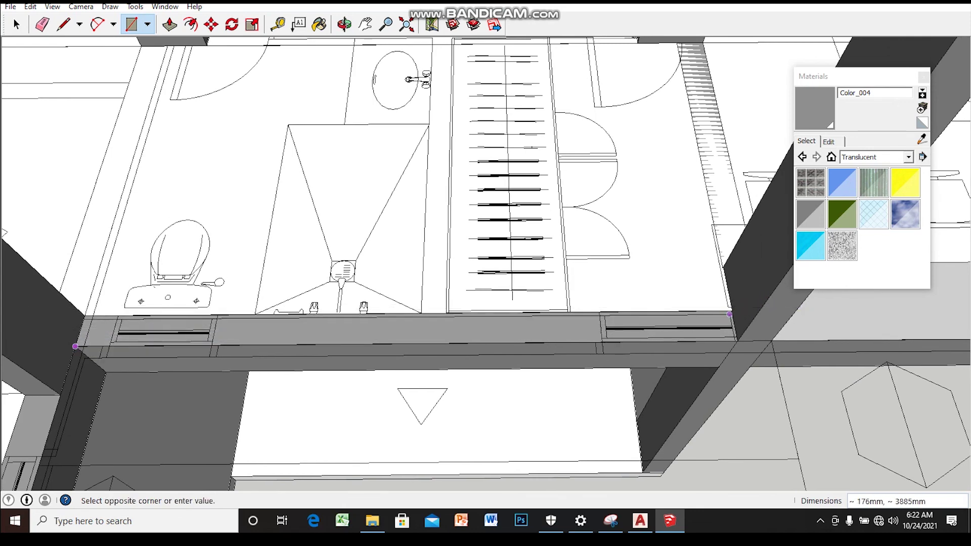
scroll(730, 314, up, 1)
scroll(731, 304, up, 1)
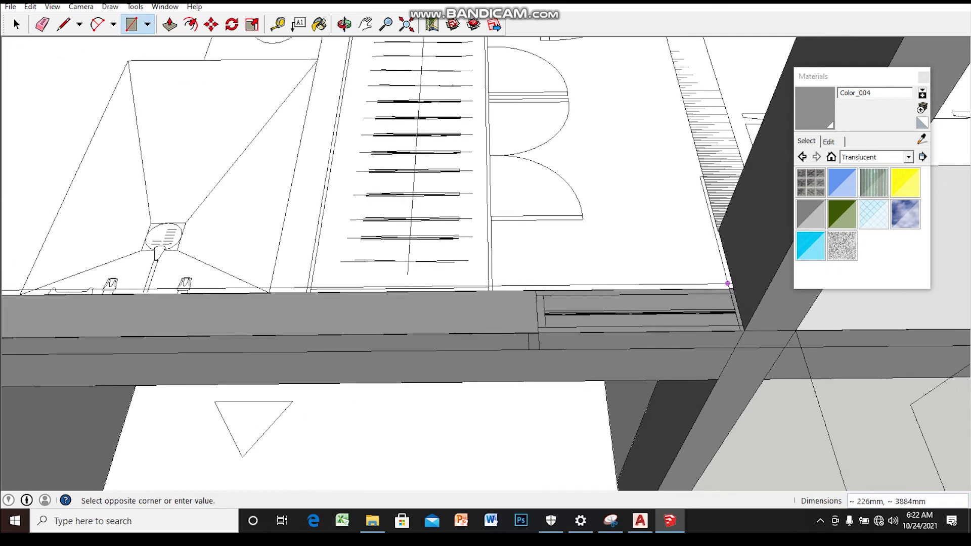
scroll(733, 290, up, 1)
click(733, 289)
key(space)
scroll(733, 290, down, 1)
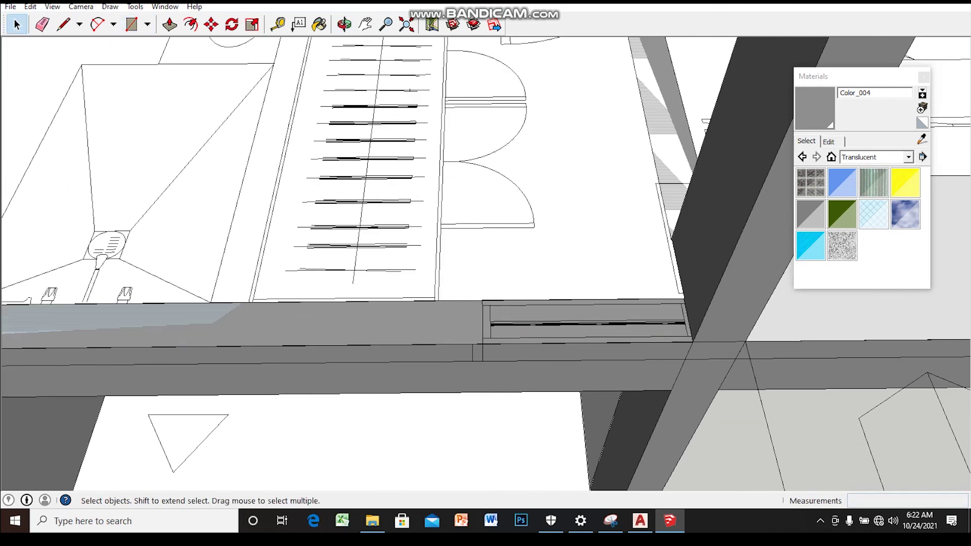
- Make the new beam-top face a group and enter it for editing
right_click(406, 316)
key(Escape)
right_click(368, 325)
click(408, 246)
scroll(564, 336, down, 2)
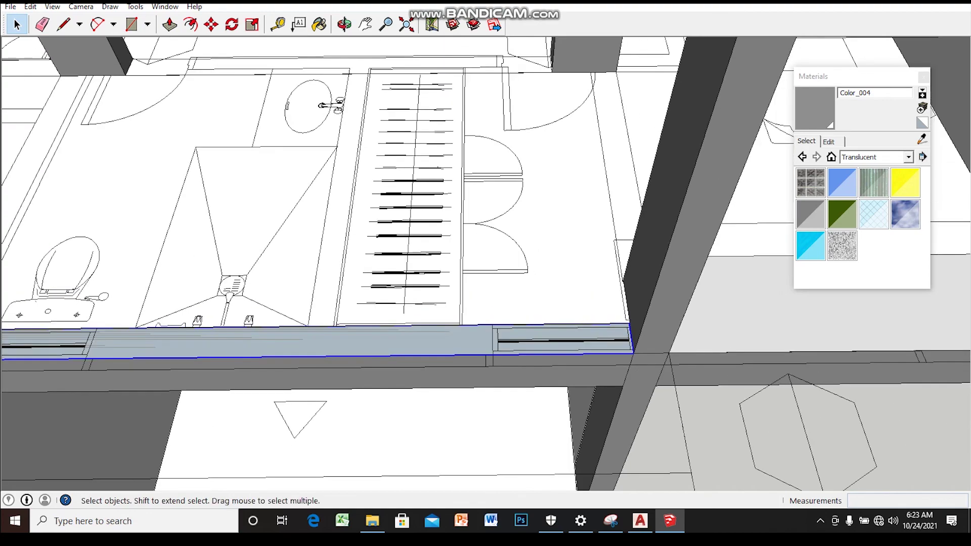
double_click(557, 339)
scroll(531, 385, down, 3)
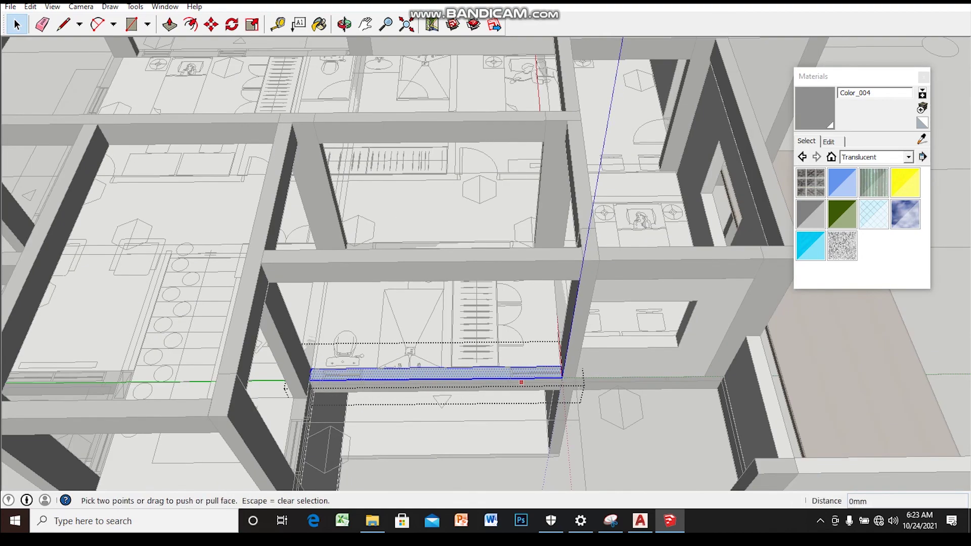
- Raise the face up to the upper beam to form the bathroom wall panel
click(508, 378)
click(490, 351)
key(space)
middle_drag(489, 352, 455, 329)
scroll(486, 273, down, 3)
scroll(486, 274, down, 2)
mouse_move(486, 274)
middle_down()
mouse_move(456, 284)
mouse_move(471, 253)
mouse_move(440, 228)
mouse_move(470, 304)
mouse_move(476, 288)
middle_up()
scroll(486, 273, up, 2)
scroll(486, 273, up, 3)
scroll(486, 273, up, 2)
scroll(486, 273, up, 2)
scroll(486, 274, up, 2)
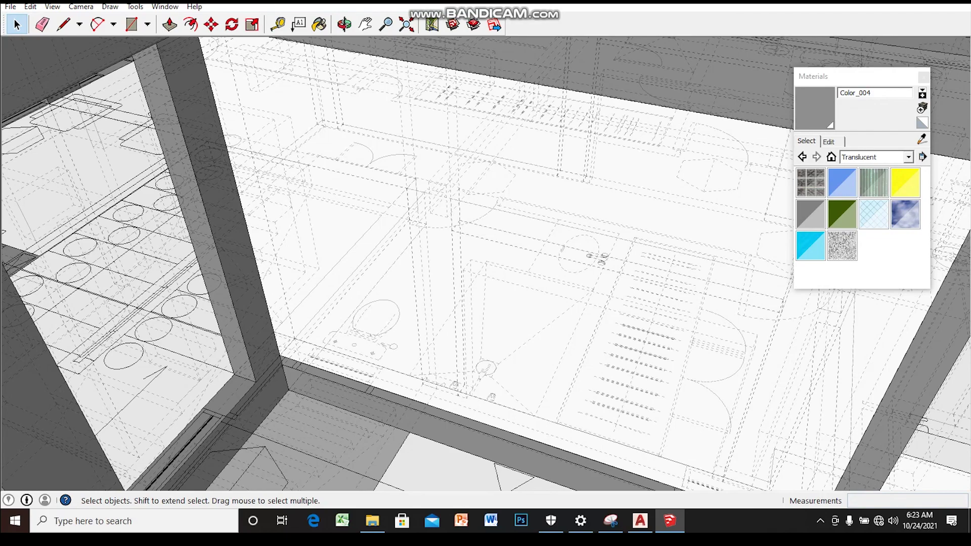
- Start a line up from the beam edge on the panel, about 520mm long
click(374, 386)
scroll(374, 386, up, 2)
key(l)
scroll(374, 387, up, 2)
scroll(375, 387, up, 2)
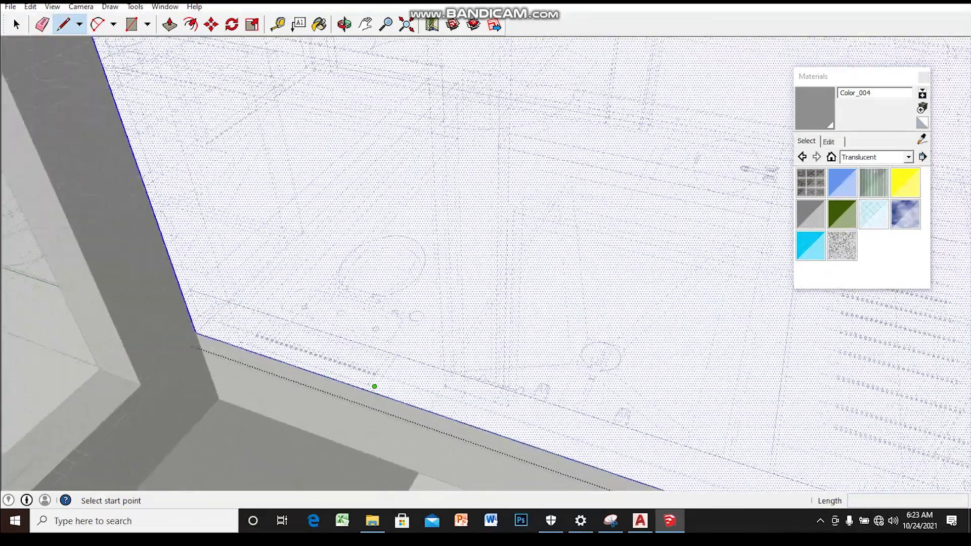
scroll(374, 386, up, 2)
scroll(371, 391, down, 2)
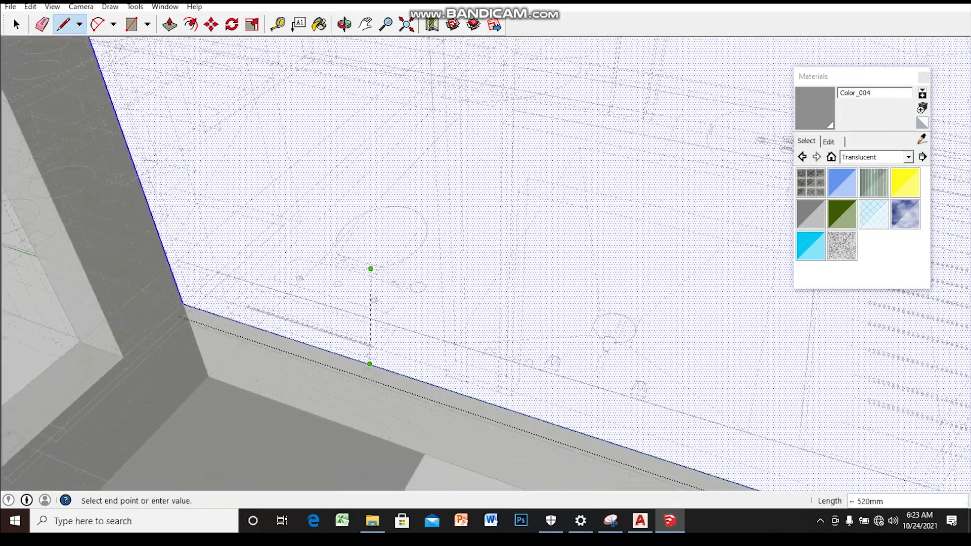
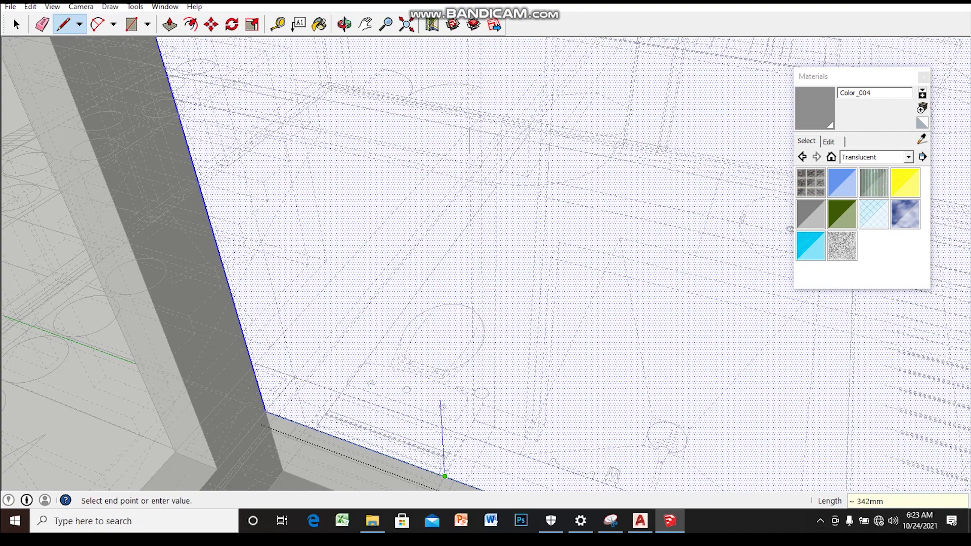
- Orbit along the wall edge and pick the wall face where the window opening goes
middle_drag(444, 477, 420, 402)
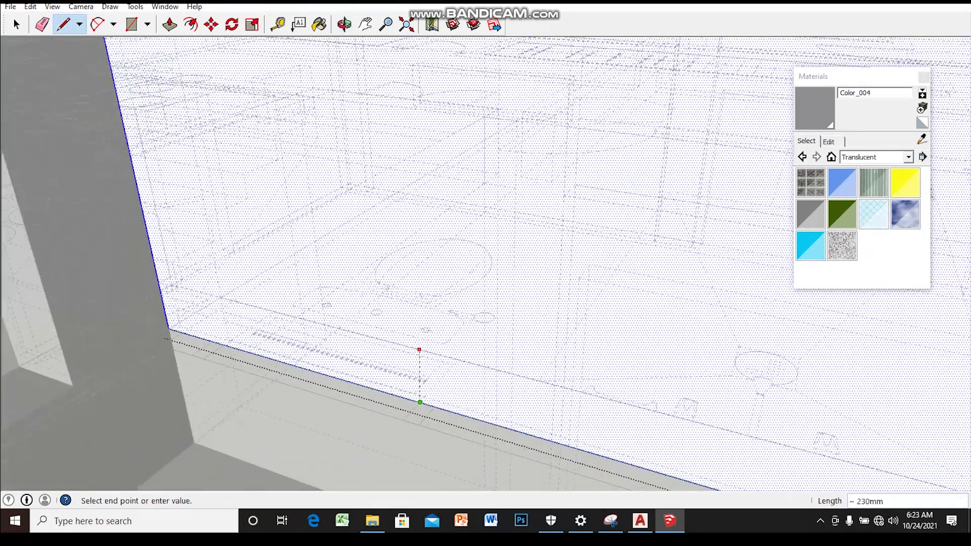
scroll(424, 383, up, 2)
scroll(421, 398, up, 2)
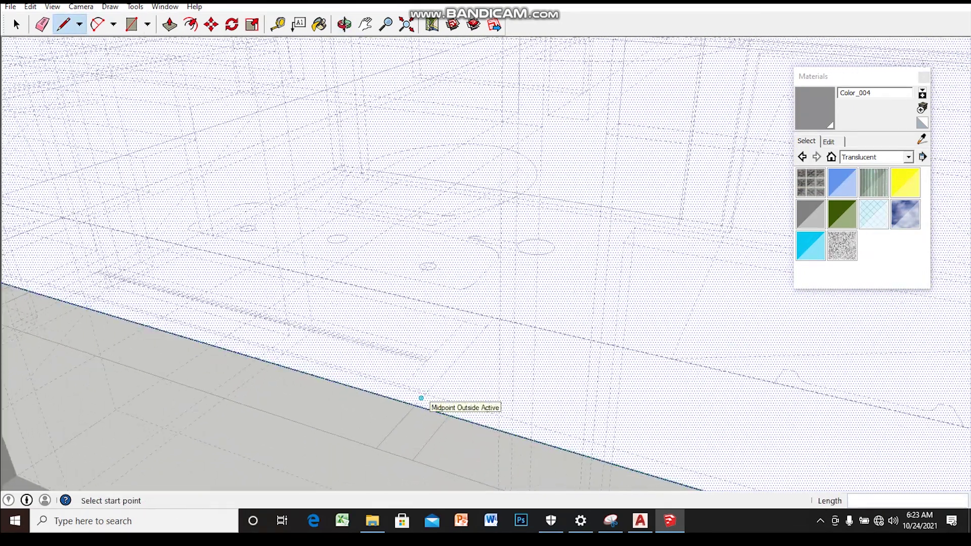
mouse_move(415, 405)
middle_down()
mouse_move(398, 410)
mouse_move(425, 363)
middle_up()
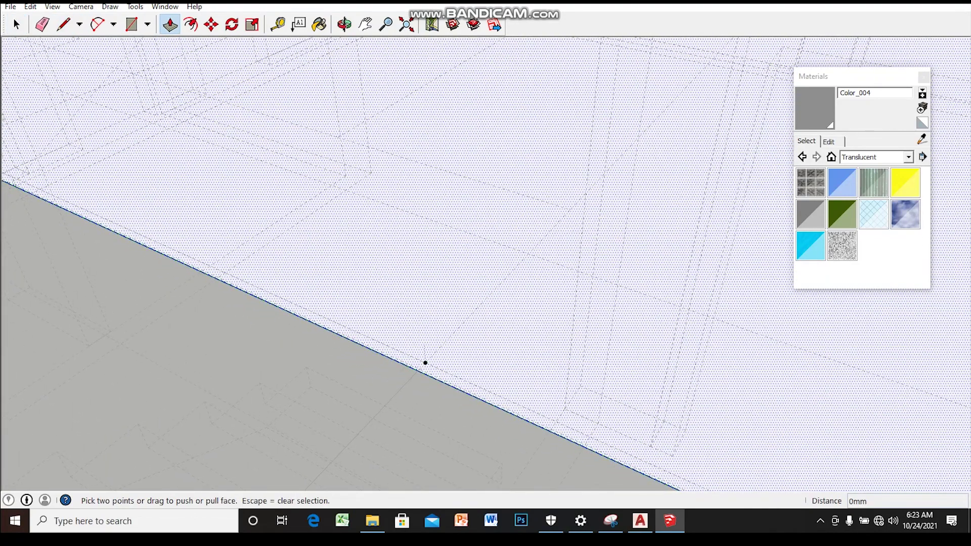
click(426, 363)
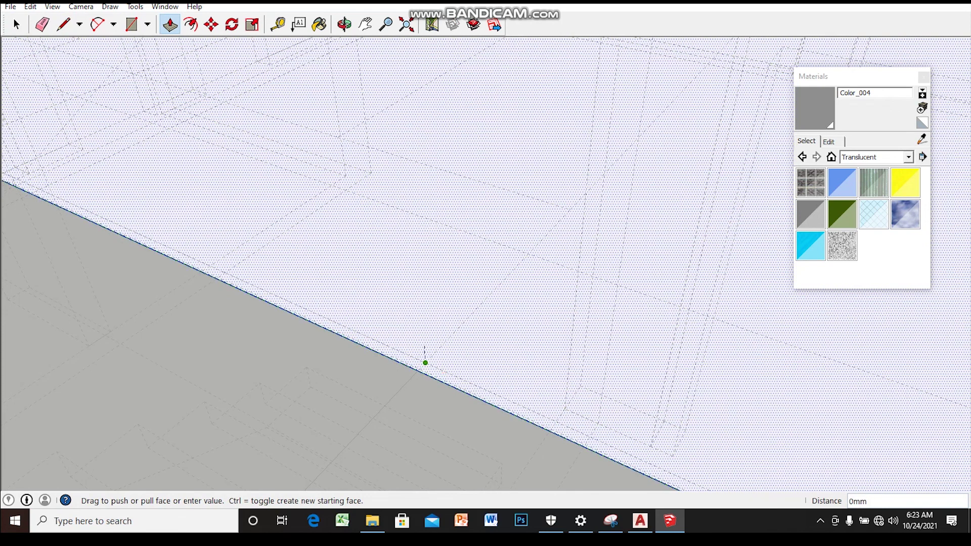
key(l)
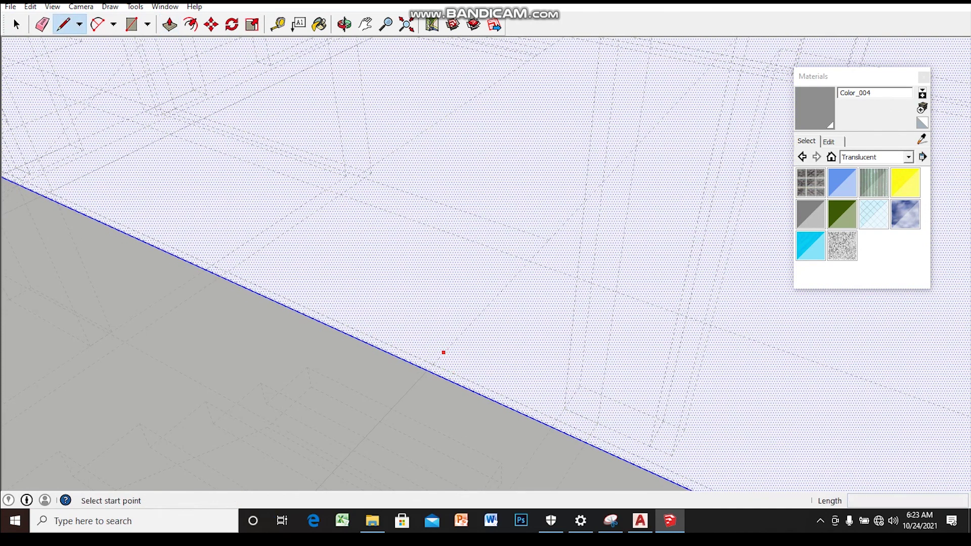
middle_drag(485, 263, 385, 283)
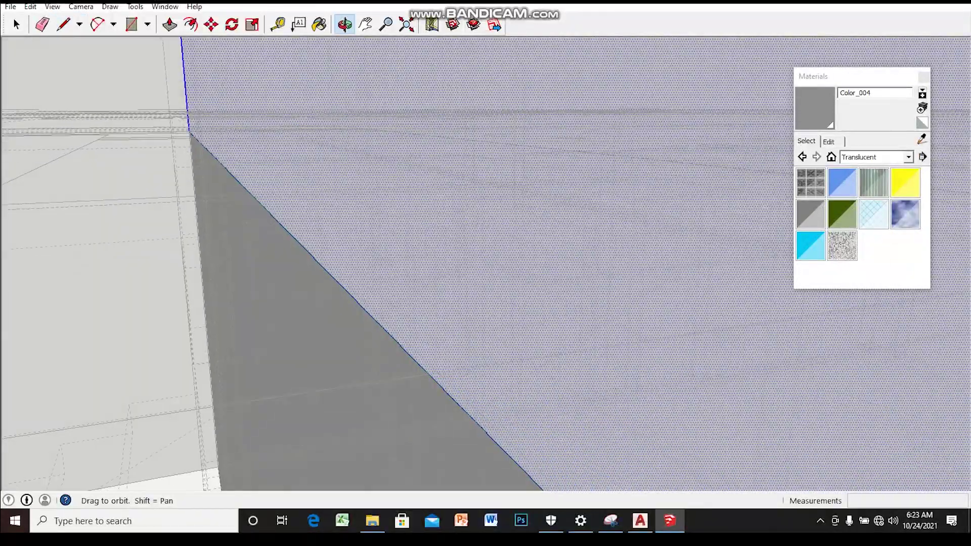
middle_drag(430, 324, 438, 325)
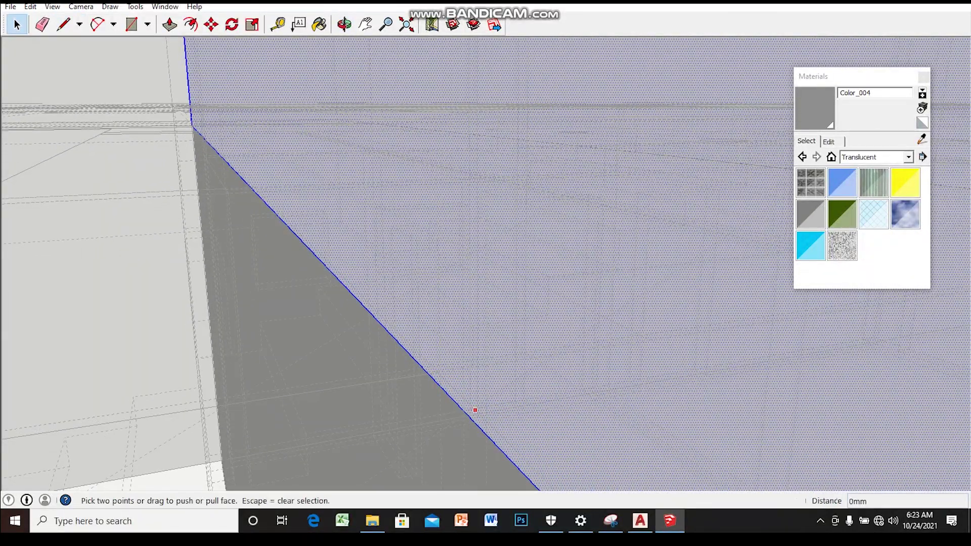
click(466, 407)
middle_drag(483, 430, 430, 385)
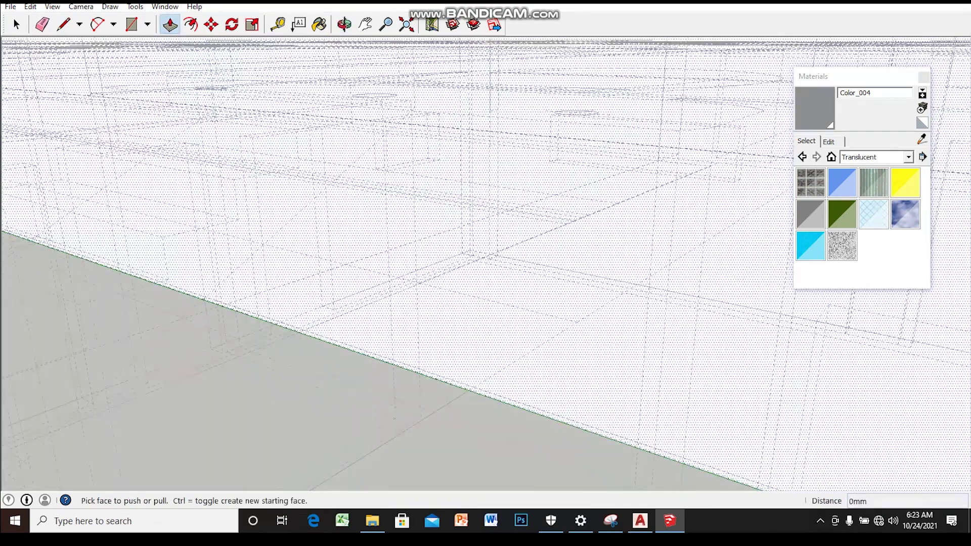
click(531, 402)
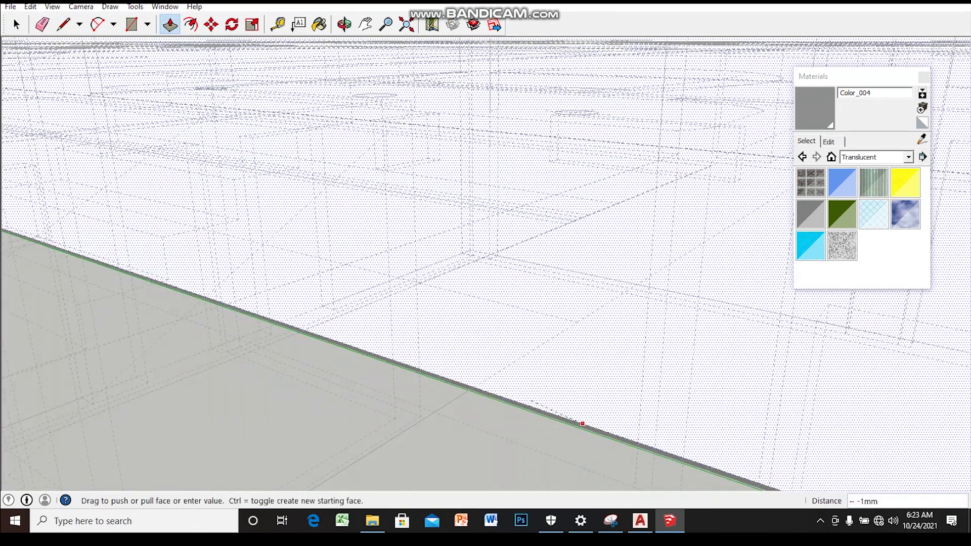
mouse_move(481, 354)
middle_down()
mouse_move(474, 343)
mouse_move(460, 349)
middle_up()
key(l)
- Outline the window opening rectangle on the wall panel face
mouse_move(402, 316)
middle_down()
mouse_move(393, 274)
mouse_move(465, 293)
mouse_move(510, 291)
middle_up()
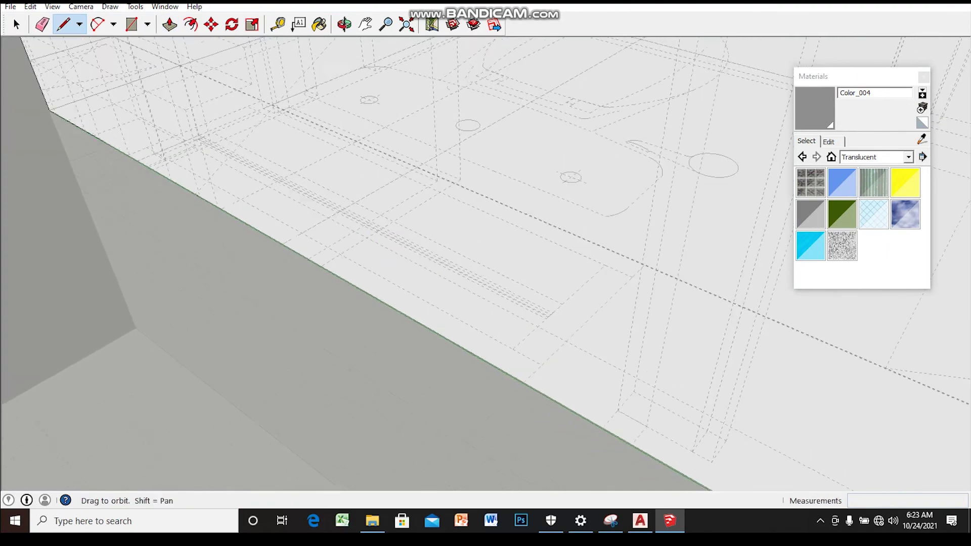
scroll(510, 291, down, 2)
scroll(499, 284, down, 2)
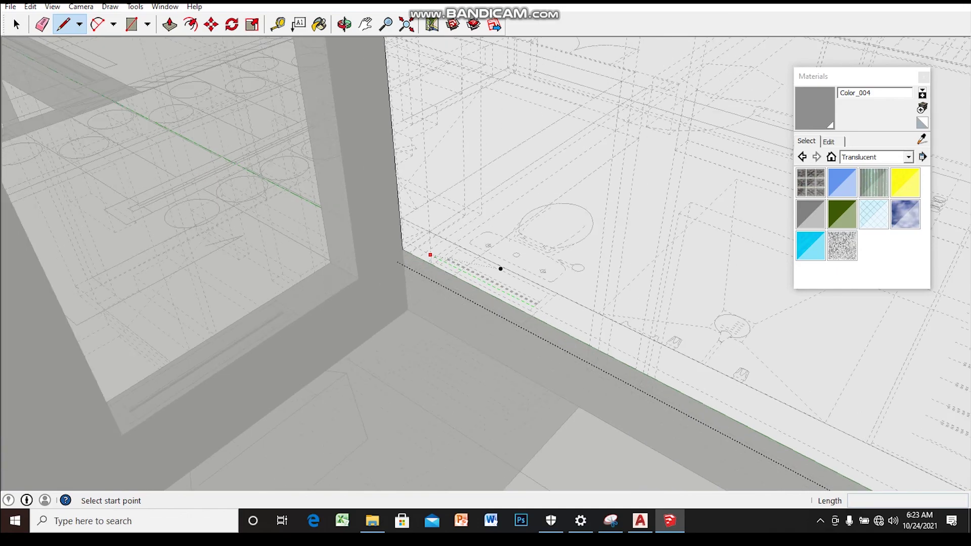
scroll(501, 269, down, 2)
scroll(508, 271, down, 3)
scroll(527, 289, up, 2)
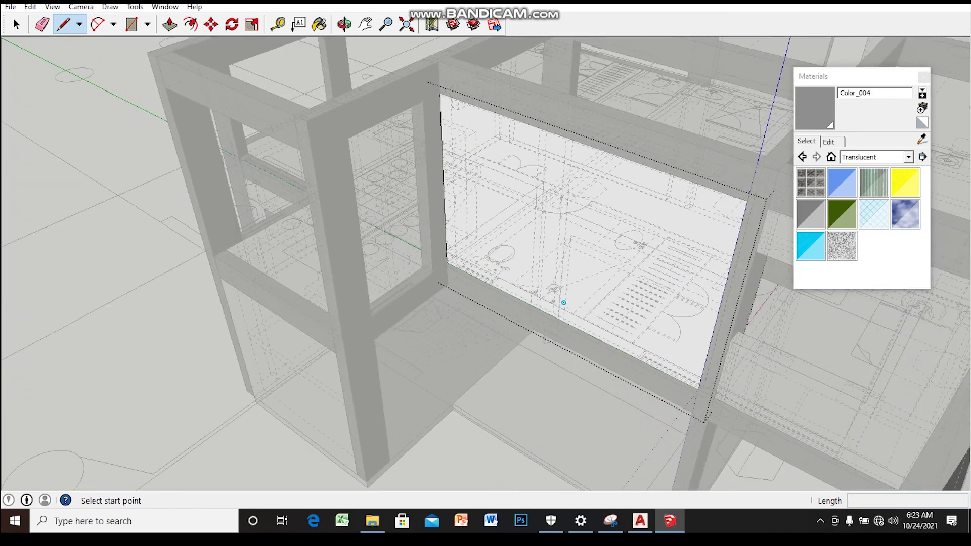
scroll(557, 299, up, 2)
scroll(520, 281, up, 2)
scroll(457, 275, up, 2)
scroll(457, 278, up, 2)
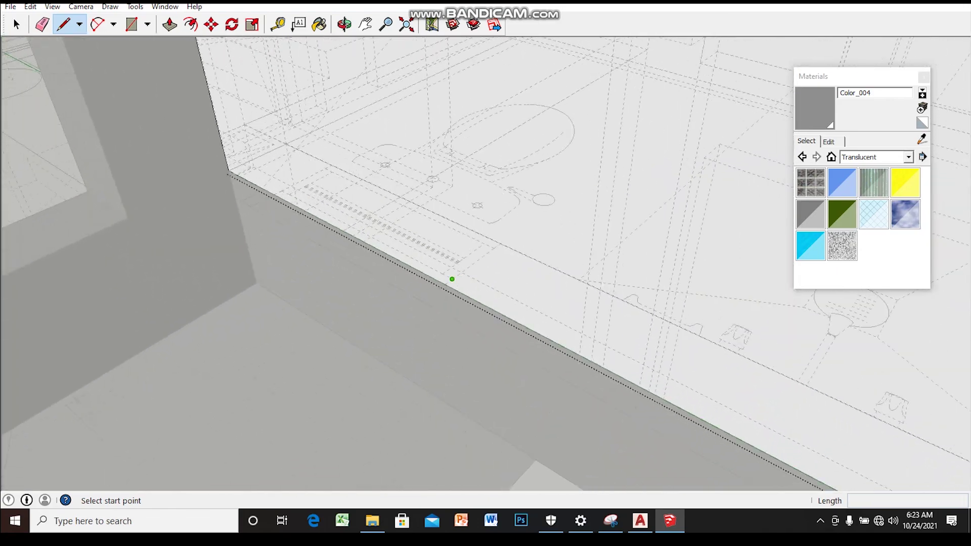
scroll(453, 280, up, 2)
click(443, 289)
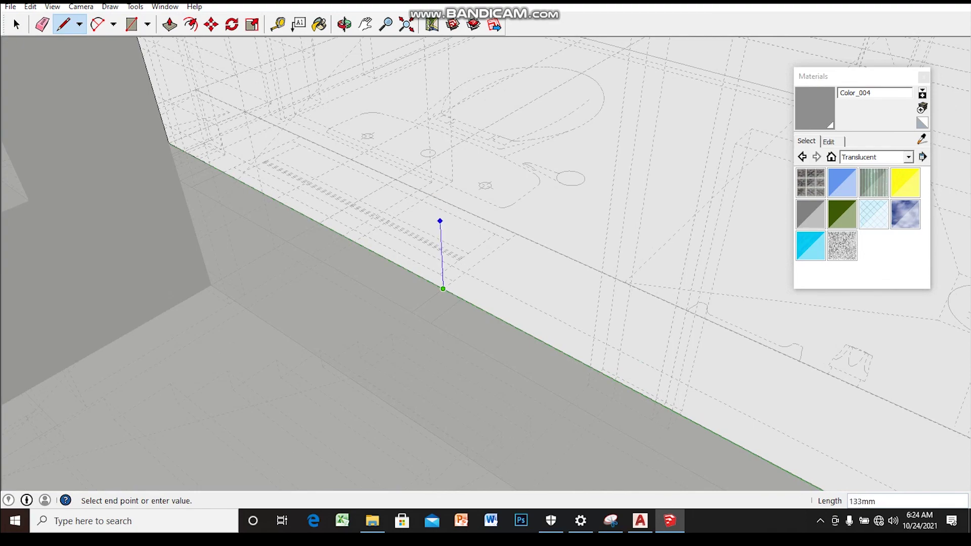
middle_drag(440, 225, 455, 228)
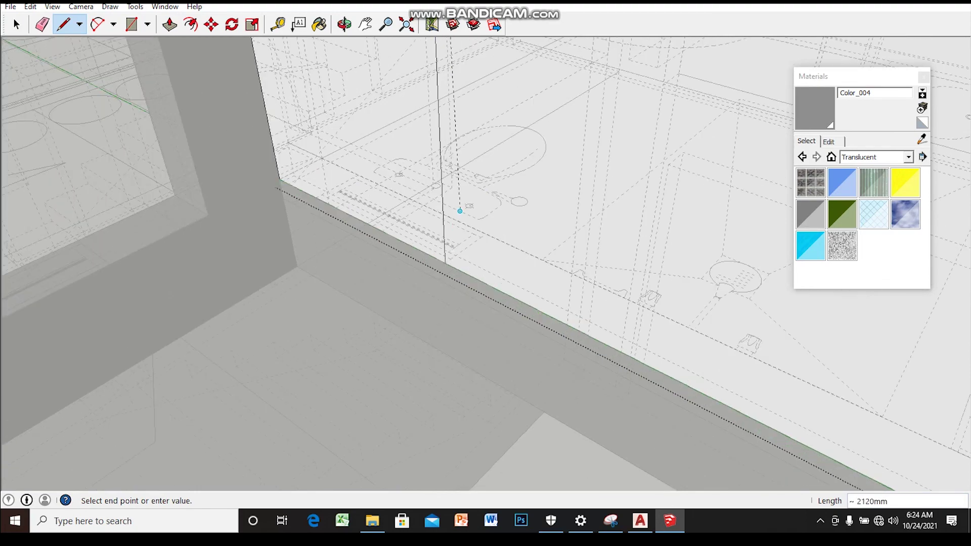
key(Escape)
middle_drag(472, 415, 390, 392)
scroll(397, 386, up, 2)
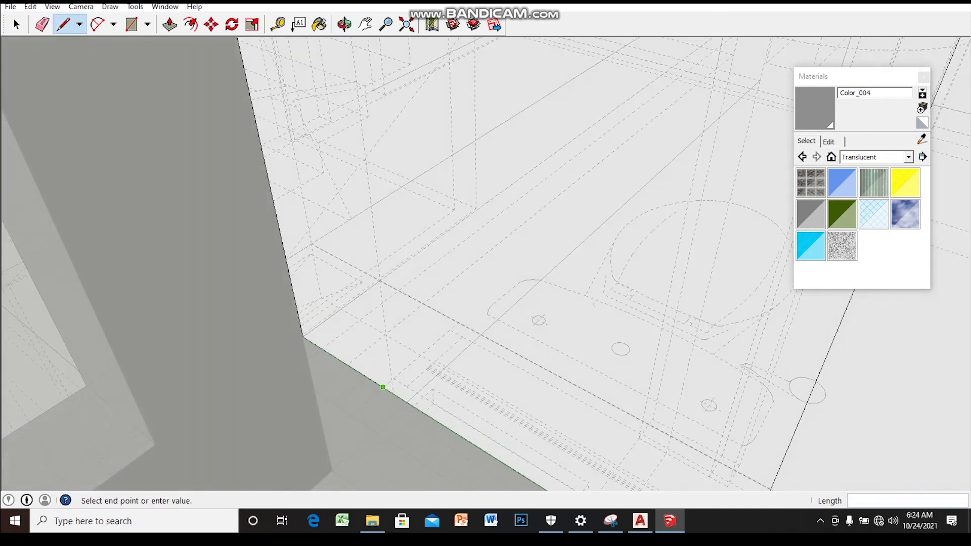
mouse_move(377, 348)
middle_down()
mouse_move(448, 299)
mouse_move(520, 210)
mouse_move(585, 173)
mouse_move(568, 308)
mouse_move(609, 199)
mouse_move(593, 236)
middle_up()
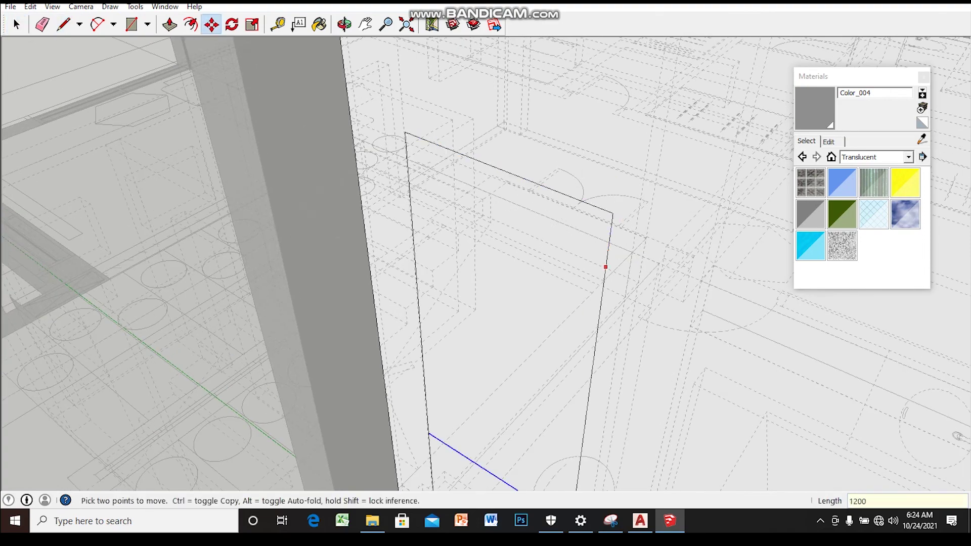
key(space)
middle_drag(607, 256, 577, 192)
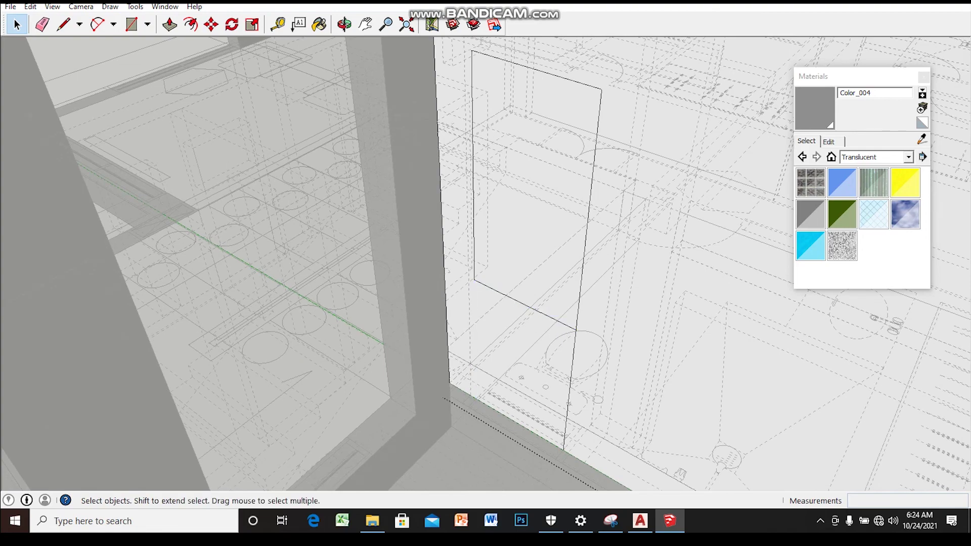
middle_drag(550, 287, 514, 258)
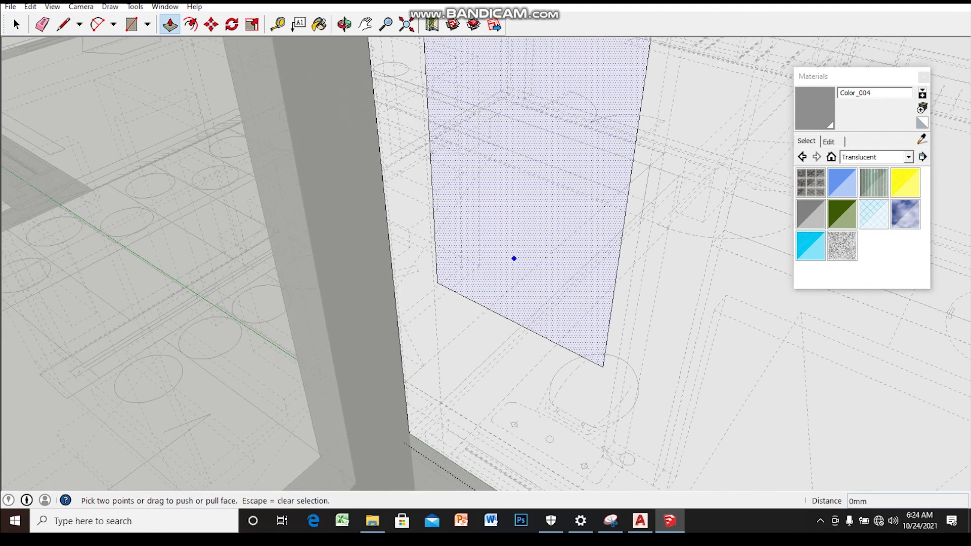
- Push the opening rectangle back 235mm into the wall
text(235)
key(Return)
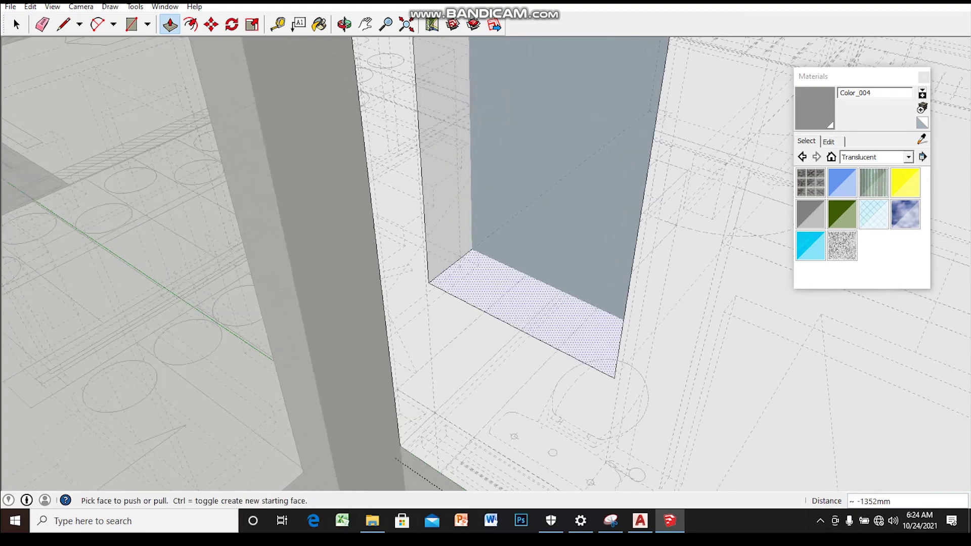
scroll(511, 281, up, 2)
- Push the opening's bottom sill face back 200mm
text(200)
key(Return)
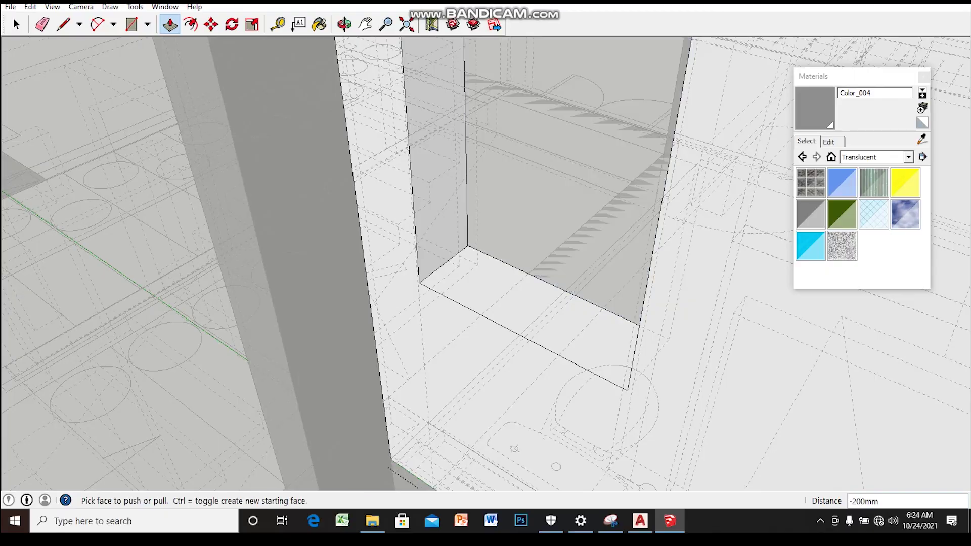
scroll(511, 281, down, 3)
scroll(511, 281, down, 3)
mouse_move(511, 281)
middle_down()
mouse_move(455, 253)
mouse_move(485, 227)
mouse_move(486, 172)
middle_up()
scroll(582, 304, up, 3)
scroll(486, 228, up, 3)
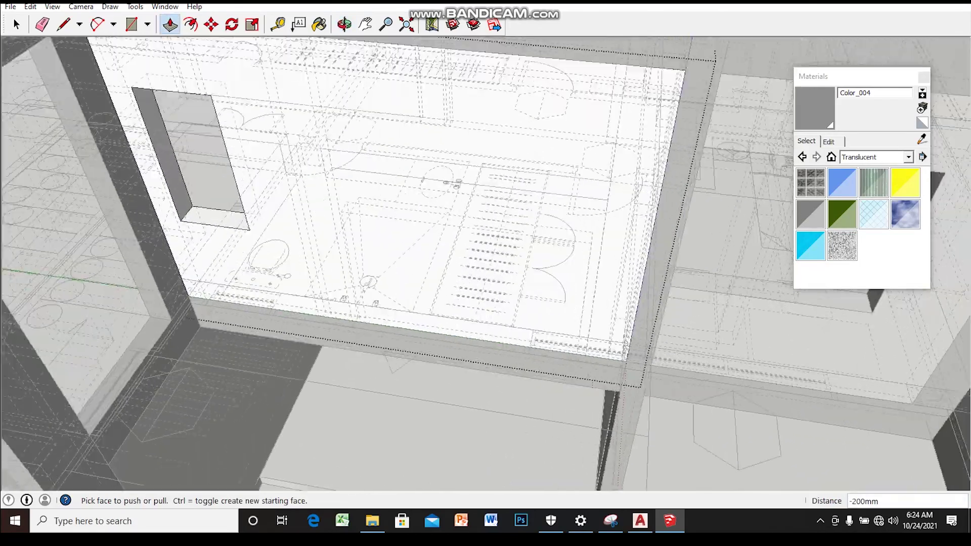
- Outline a second window rectangle with a 1460mm line on the wall's right part
scroll(485, 227, up, 3)
scroll(486, 227, up, 3)
middle_drag(485, 253, 485, 227)
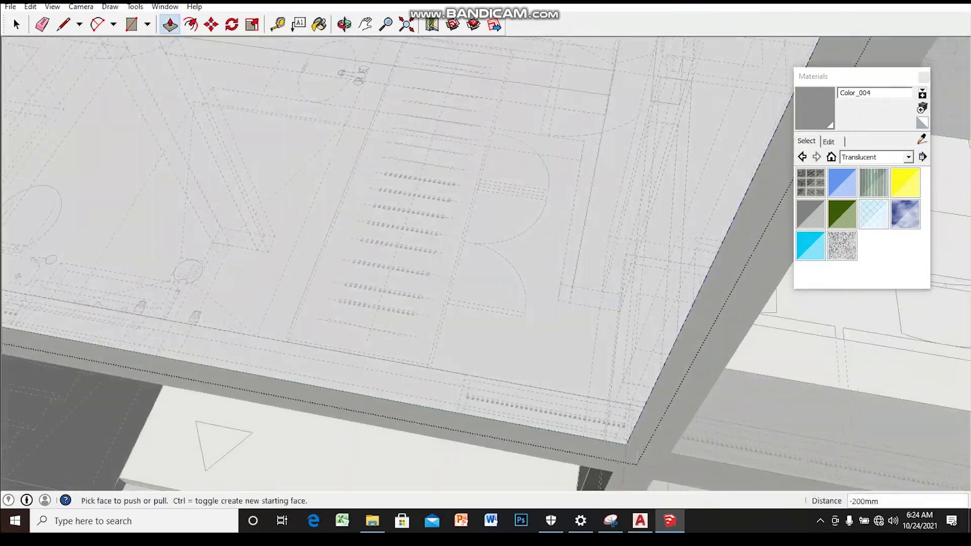
key(space)
click(2, 243)
click(2, 244)
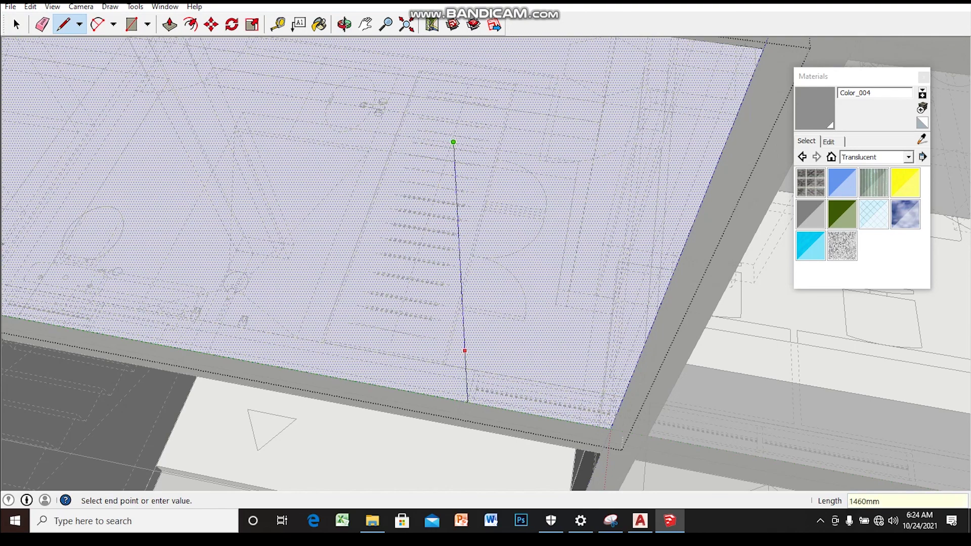
scroll(468, 402, down, 2)
middle_drag(473, 390, 584, 187)
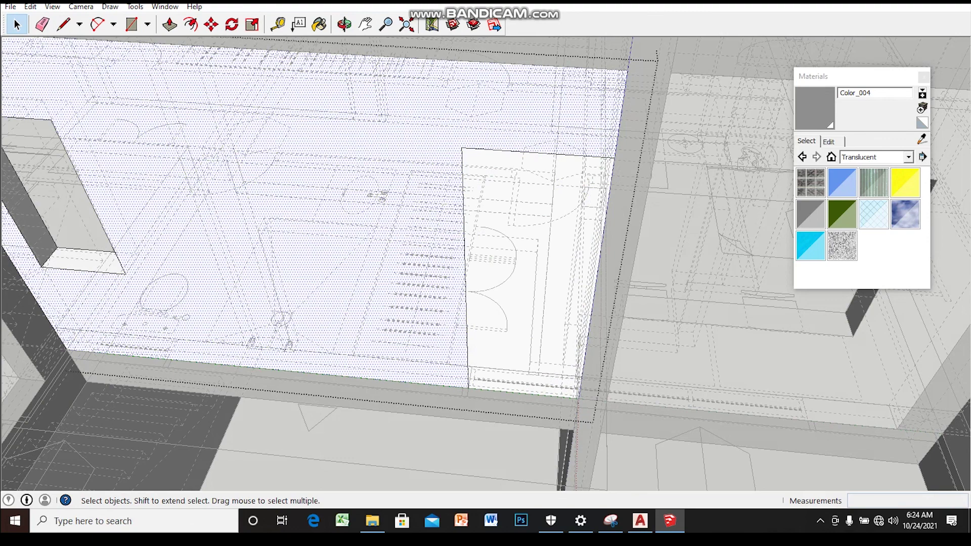
click(552, 153)
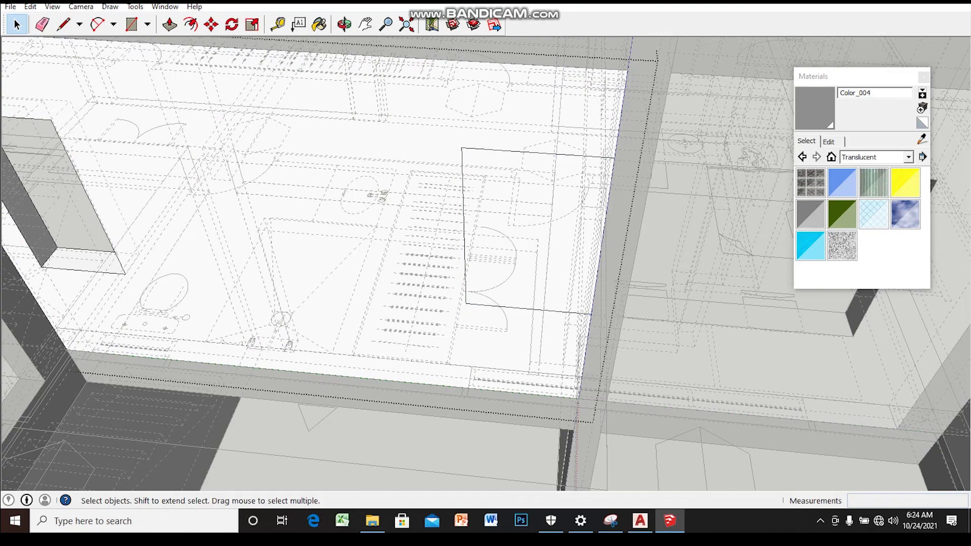
- Push/Pull the new rectangle inward to cut the second opening
middle_drag(404, 304, 447, 330)
key(p)
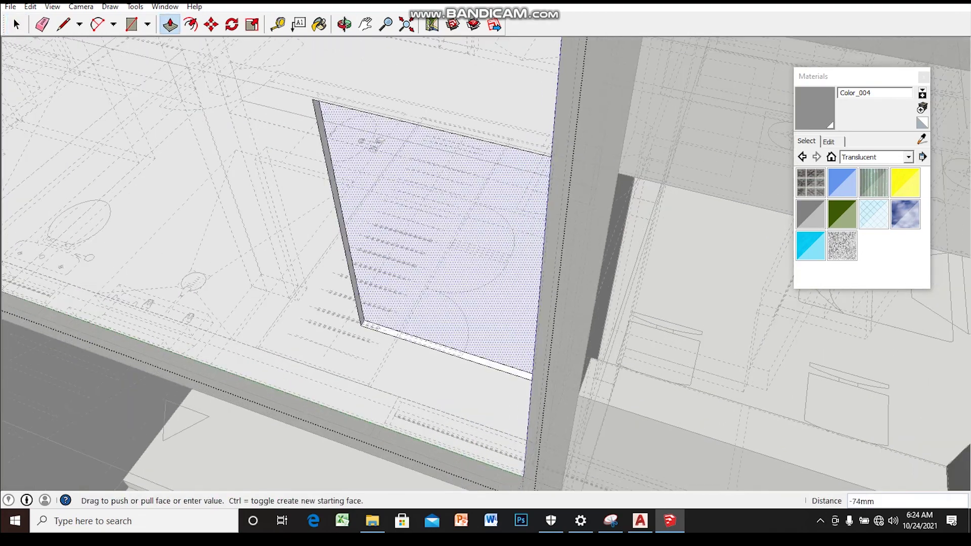
middle_drag(461, 319, 506, 253)
key(space)
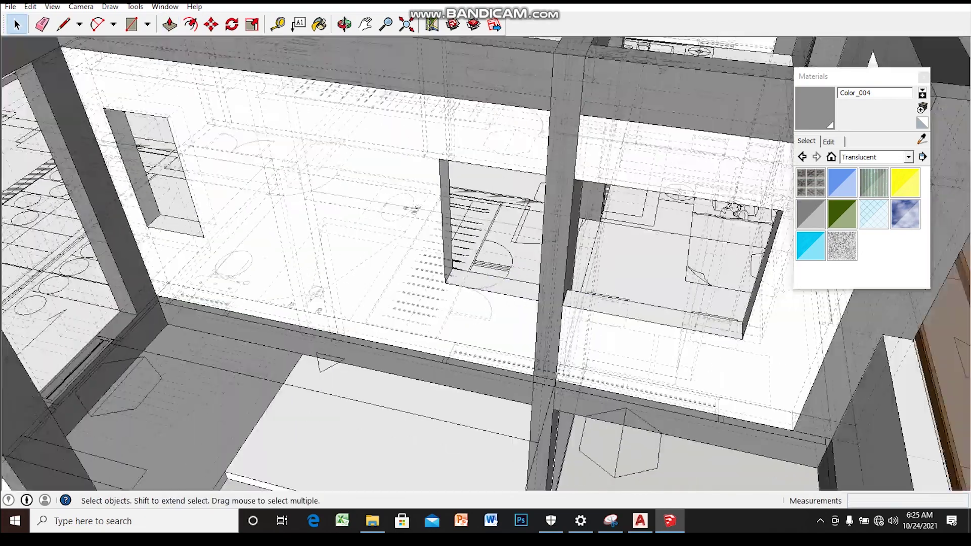
scroll(486, 263, down, 5)
mouse_move(486, 273)
middle_down()
mouse_move(384, 213)
mouse_move(304, 217)
middle_up()
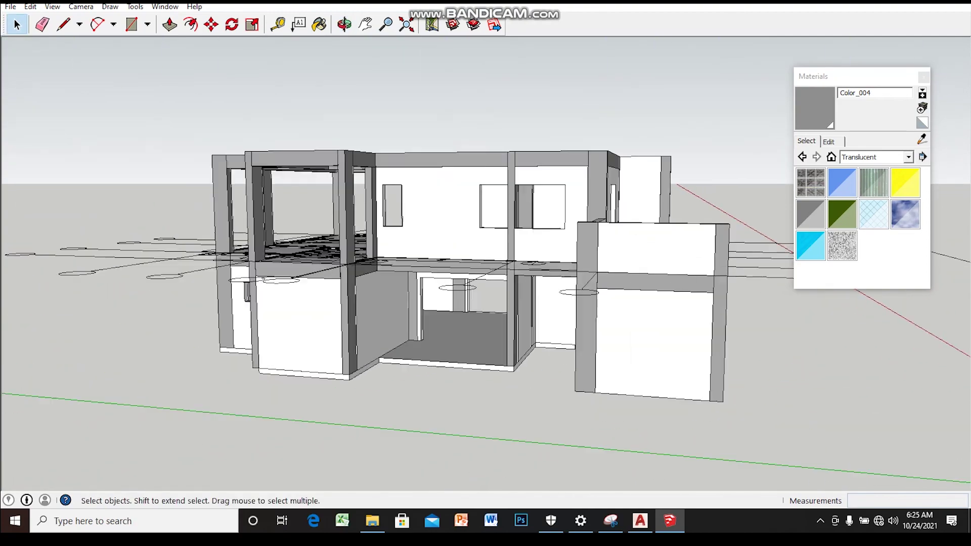
scroll(486, 263, up, 3)
middle_drag(486, 253, 485, 329)
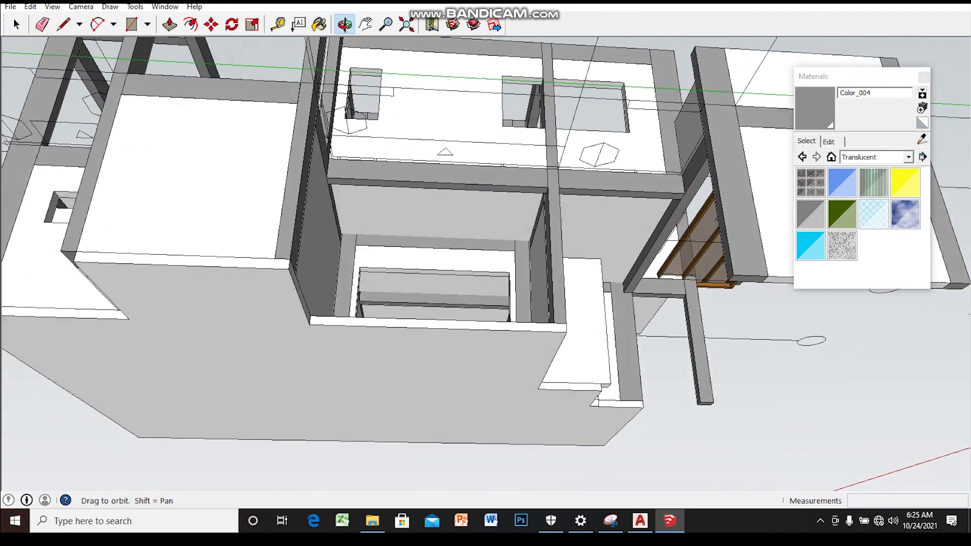
middle_drag(486, 253, 486, 177)
scroll(485, 253, down, 3)
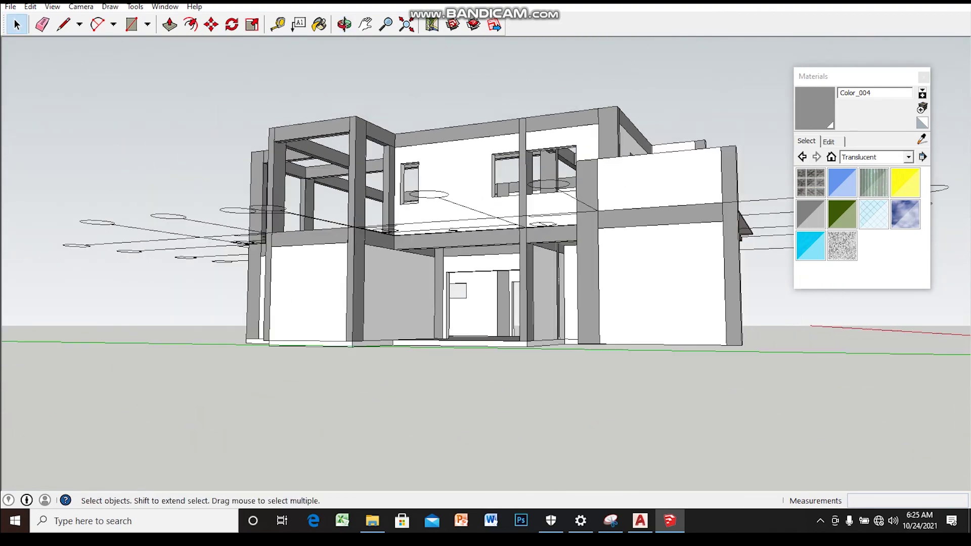
middle_drag(486, 253, 537, 313)
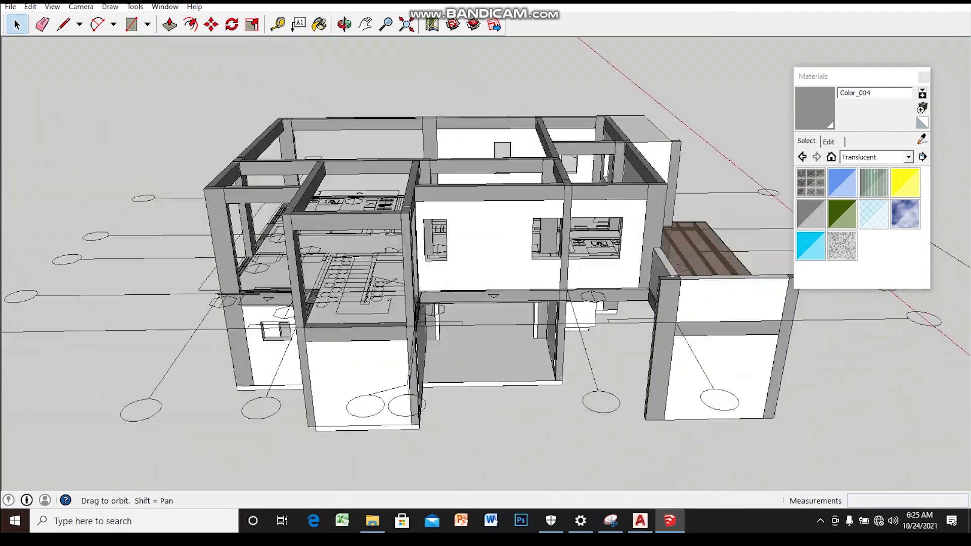
scroll(455, 273, up, 2)
scroll(455, 273, up, 2)
scroll(456, 273, up, 2)
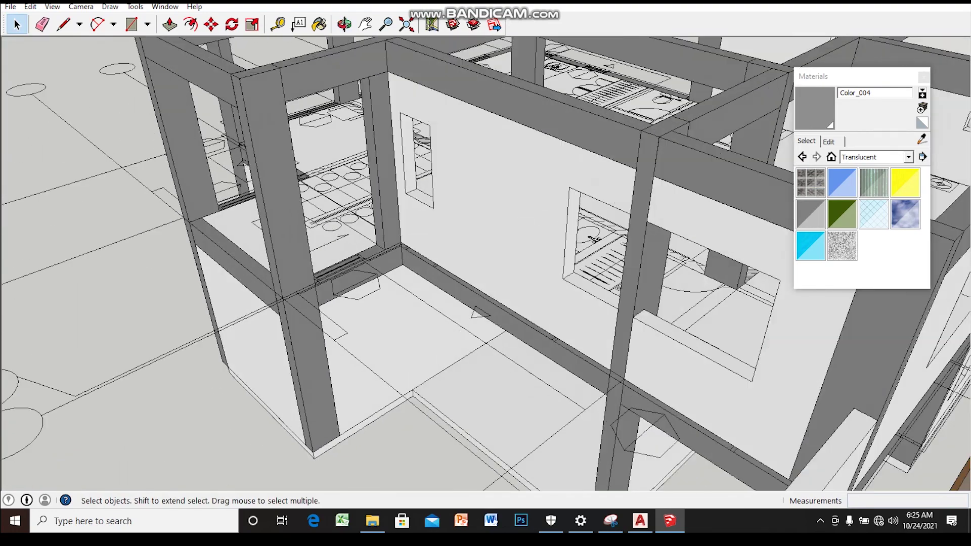
scroll(456, 273, up, 2)
scroll(486, 263, down, 2)
middle_drag(485, 263, 435, 314)
scroll(486, 263, down, 2)
middle_drag(485, 263, 451, 227)
scroll(485, 263, up, 3)
scroll(486, 263, down, 3)
mouse_move(486, 263)
middle_down()
mouse_move(446, 276)
mouse_move(419, 308)
mouse_move(471, 253)
mouse_move(481, 268)
mouse_move(470, 263)
middle_up()
scroll(470, 253, up, 5)
scroll(486, 263, up, 3)
key(r)
middle_drag(385, 273, 372, 281)
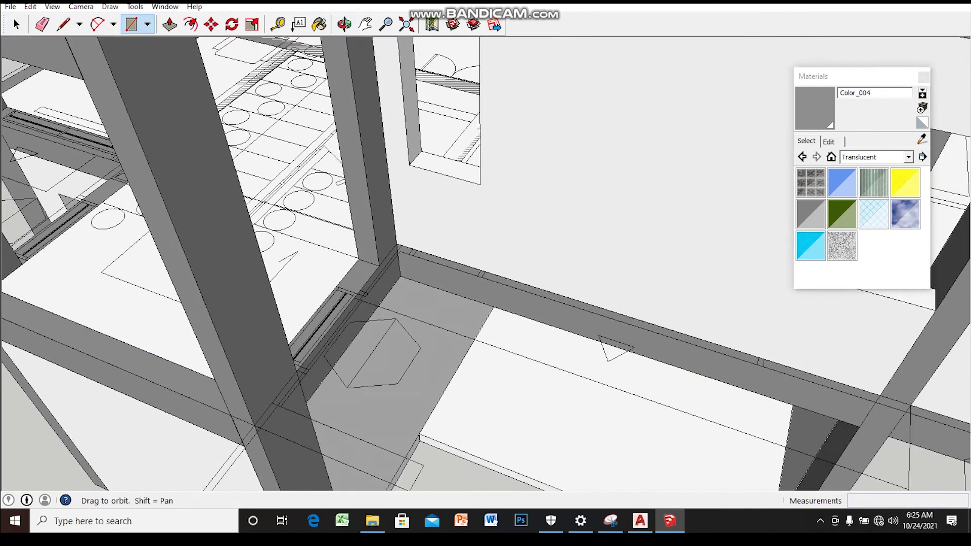
- Draw a rectangle from the column corner along the opening base and make it a group
scroll(372, 280, up, 2)
scroll(369, 280, up, 2)
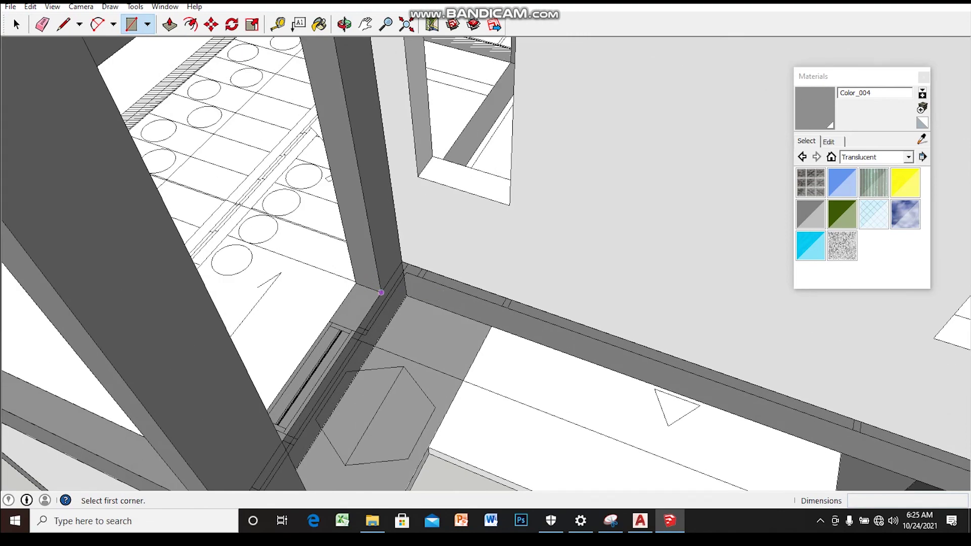
click(381, 293)
middle_drag(381, 292, 464, 294)
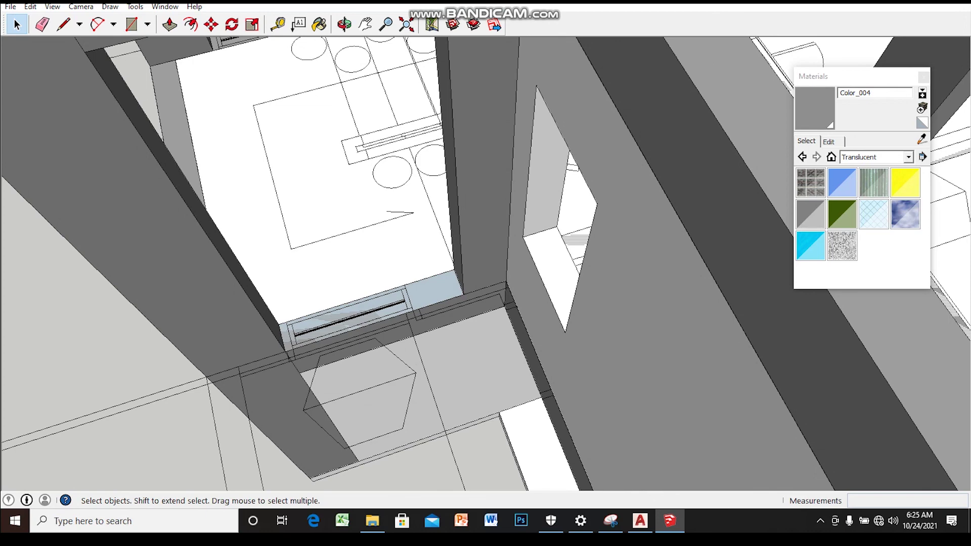
right_click(435, 292)
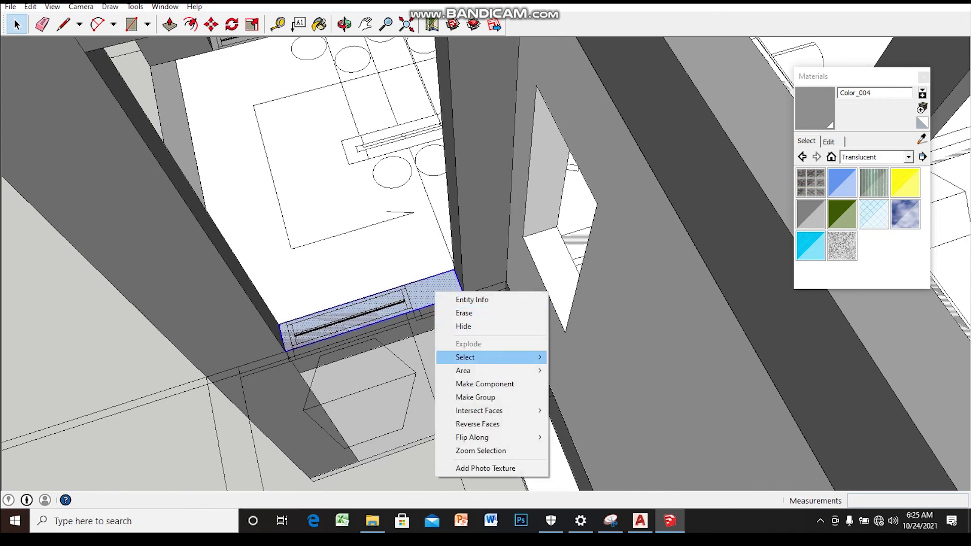
click(475, 397)
- Extrude the grouped rectangle up into a panel filling the wall opening
scroll(443, 295, down, 5)
key(p)
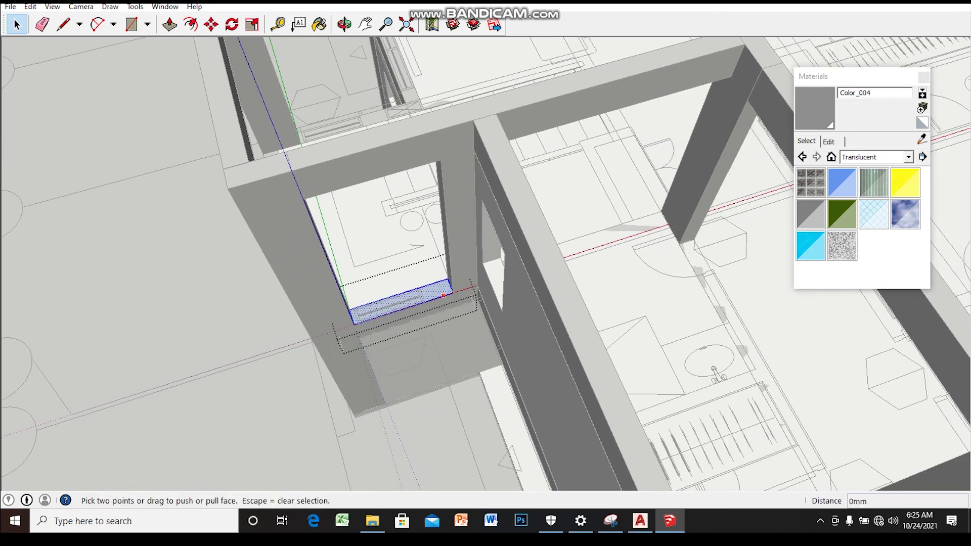
middle_drag(435, 287, 445, 273)
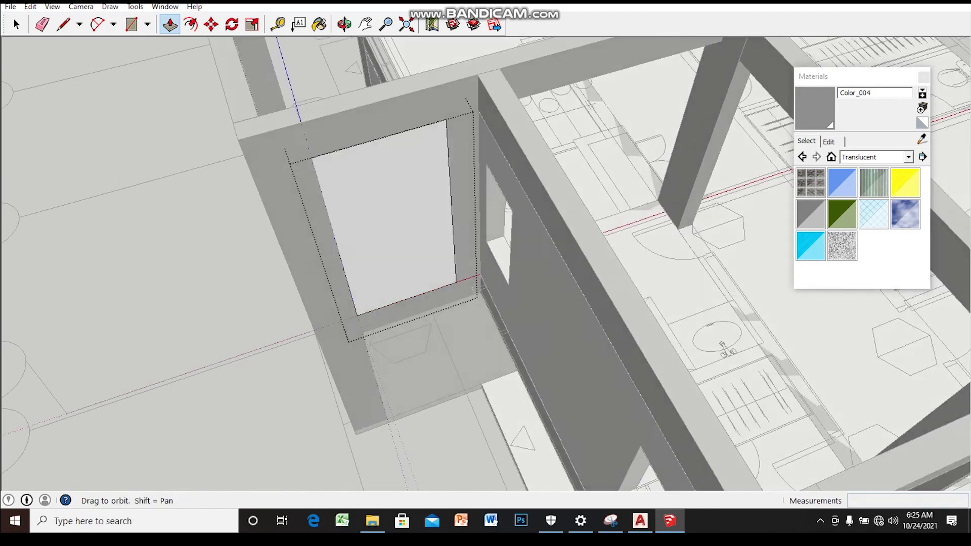
key(space)
scroll(445, 273, up, 5)
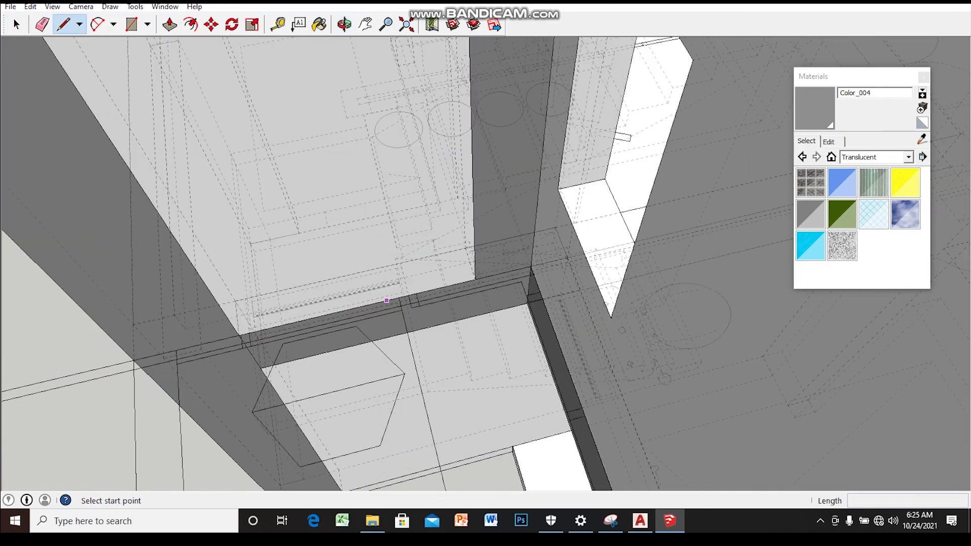
middle_drag(438, 327, 354, 253)
- Draw edges on the panel face marking out the window area
key(space)
click(273, 182)
key(l)
scroll(434, 288, up, 3)
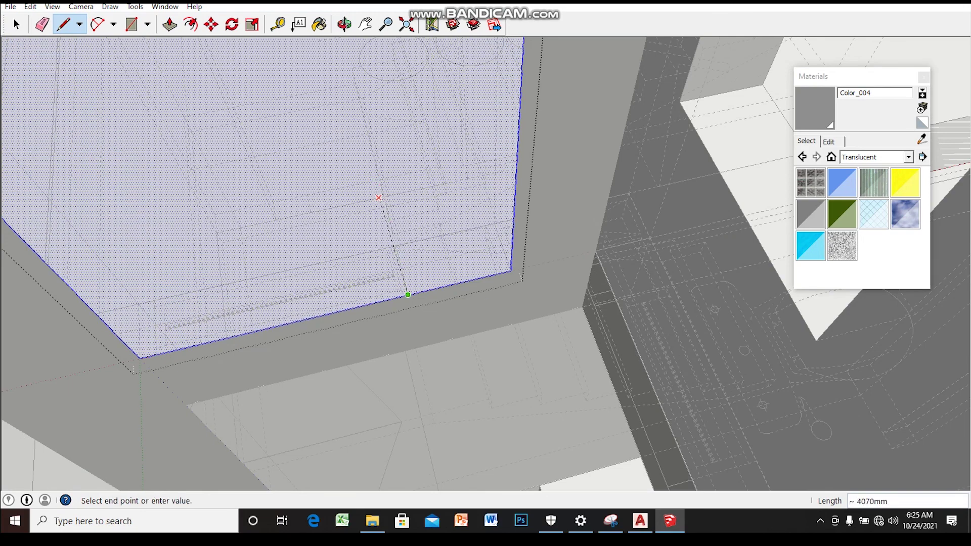
middle_drag(408, 295, 398, 271)
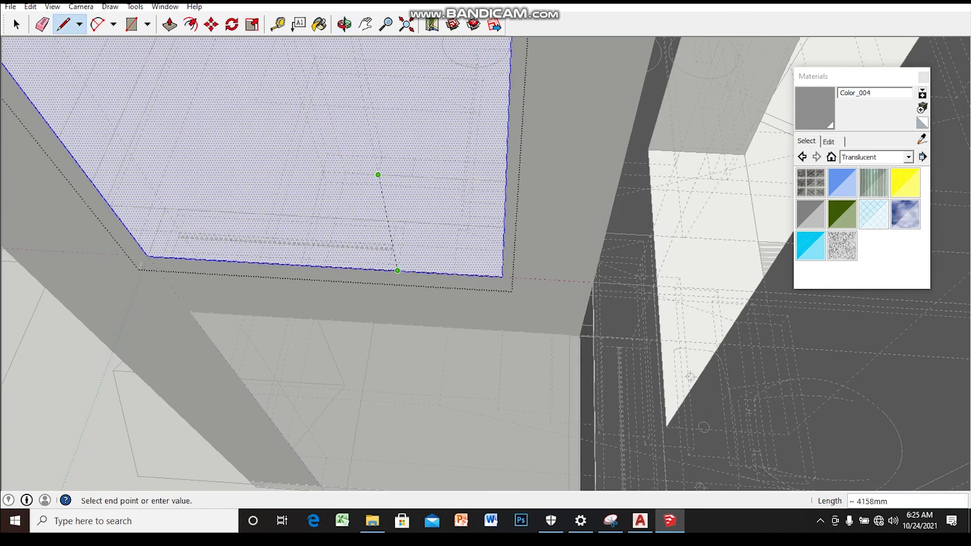
mouse_move(364, 161)
middle_down()
mouse_move(386, 210)
mouse_move(499, 280)
mouse_move(459, 248)
middle_up()
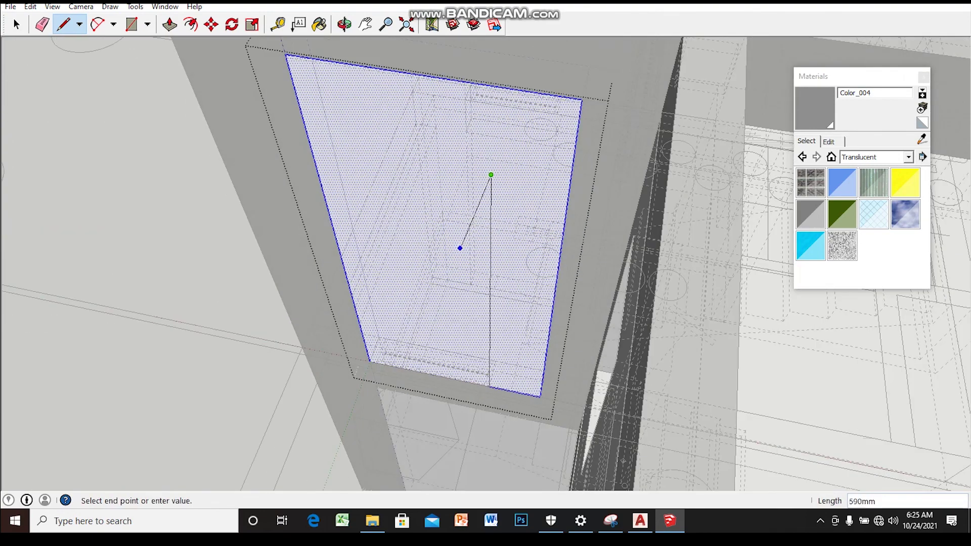
click(309, 144)
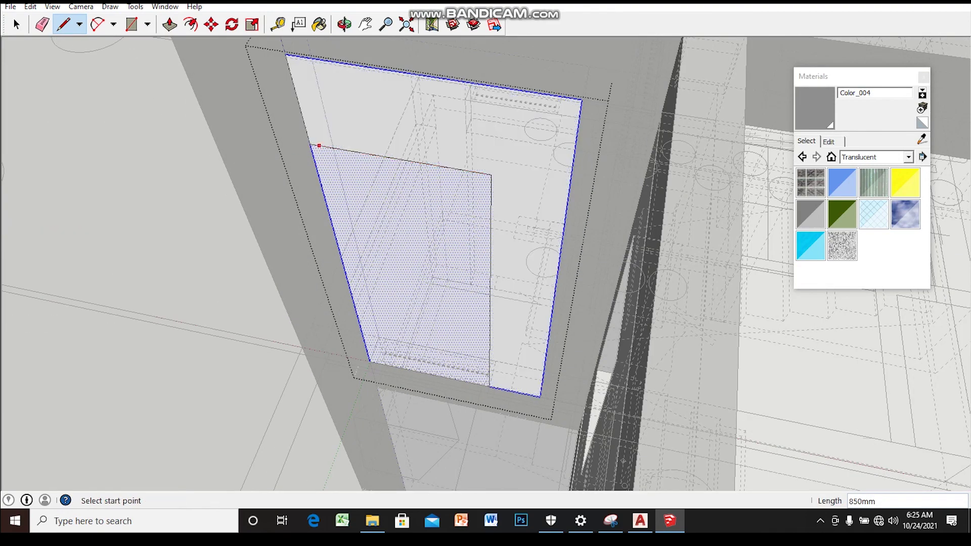
click(405, 160)
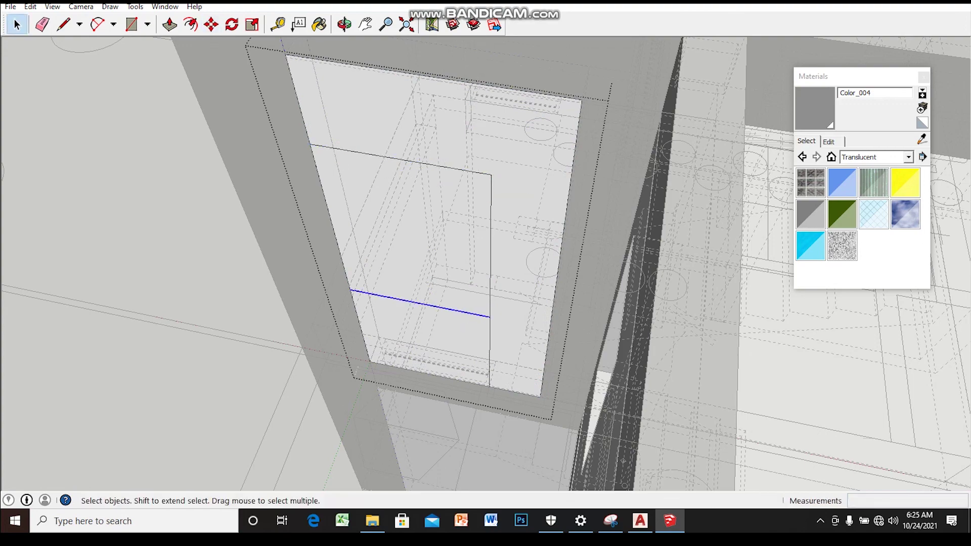
scroll(439, 279, up, 3)
- Push the window area 200mm into the panel, discarding an oversized 2550mm extrusion
key(p)
drag(450, 280, 528, 246)
key(Escape)
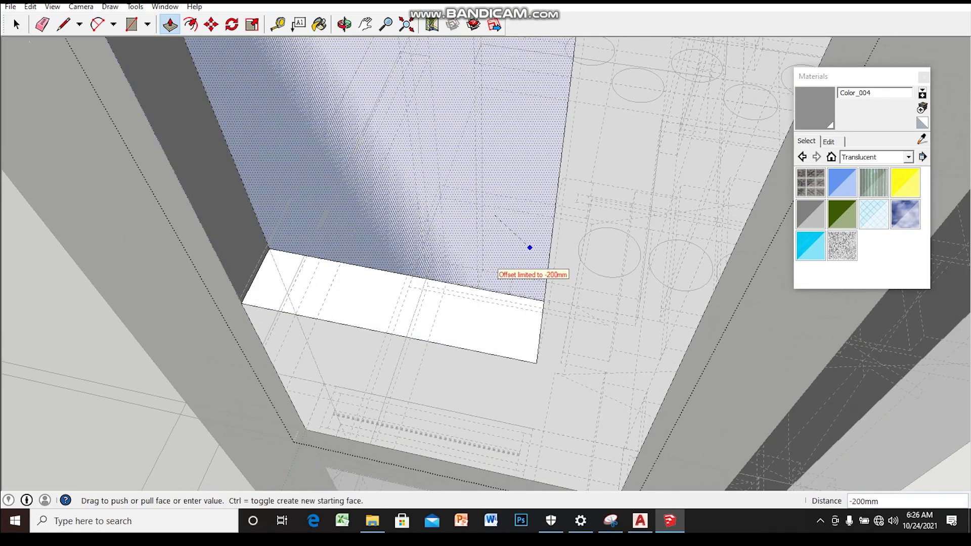
scroll(498, 271, down, 5)
mouse_move(497, 271)
middle_down()
mouse_move(404, 242)
mouse_move(506, 242)
middle_up()
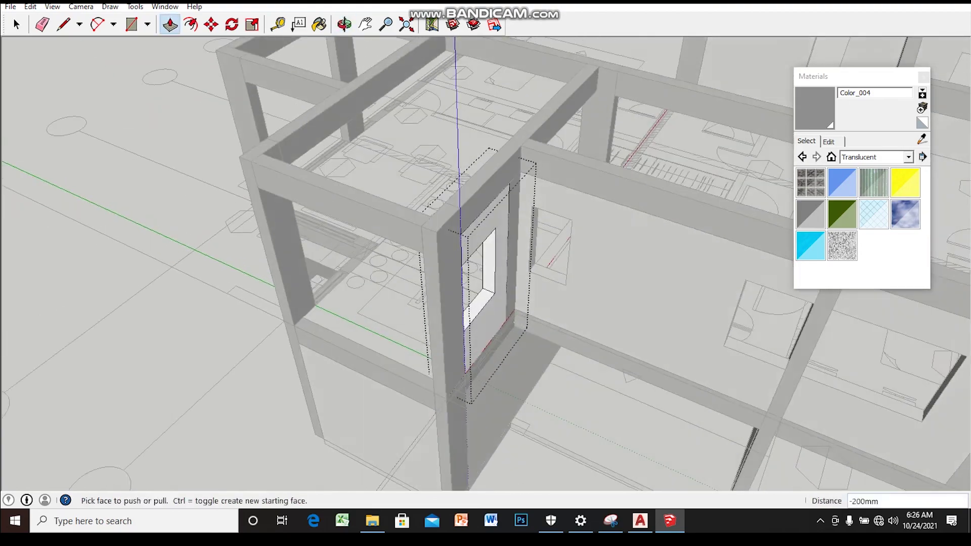
key(space)
scroll(485, 263, down, 5)
mouse_move(485, 263)
middle_down()
mouse_move(471, 288)
mouse_move(481, 284)
middle_up()
- Orbit around the house frame to the front and left side with the pergola
scroll(470, 288, up, 3)
scroll(485, 263, down, 3)
scroll(481, 284, up, 3)
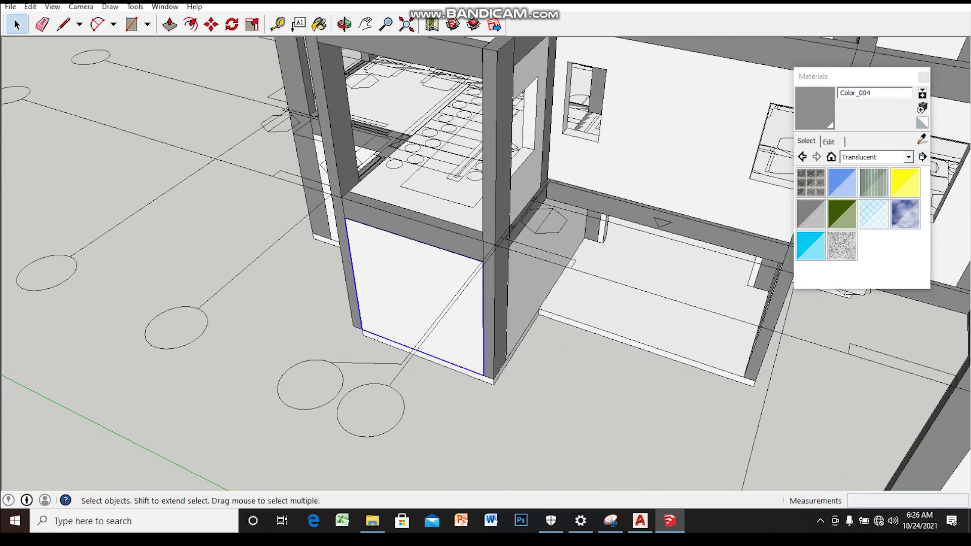
scroll(362, 329, up, 2)
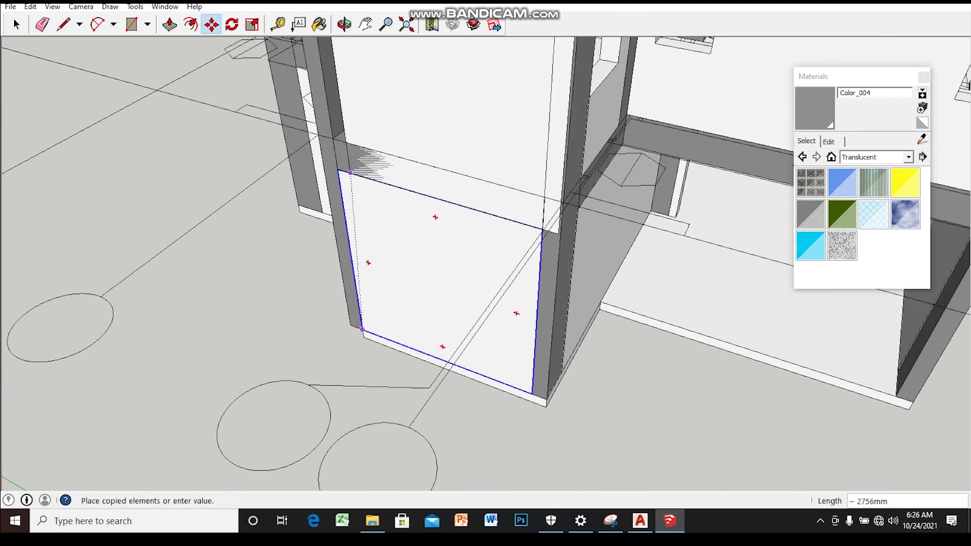
scroll(485, 263, down, 5)
middle_drag(486, 263, 435, 284)
scroll(486, 263, down, 2)
middle_drag(485, 263, 395, 273)
scroll(486, 263, up, 2)
key(space)
scroll(485, 264, down, 2)
scroll(486, 263, down, 3)
middle_drag(486, 263, 377, 268)
mouse_move(486, 263)
middle_down()
mouse_move(456, 263)
mouse_move(465, 268)
mouse_move(481, 253)
mouse_move(486, 223)
mouse_move(476, 213)
middle_up()
scroll(485, 264, up, 2)
scroll(486, 263, up, 3)
scroll(485, 263, down, 2)
scroll(486, 263, up, 3)
scroll(486, 263, down, 2)
- Orbit low among the columns and up over the pergola to review the walls
middle_drag(485, 263, 481, 202)
scroll(481, 202, up, 3)
scroll(485, 263, down, 2)
mouse_move(485, 263)
middle_down()
mouse_move(485, 222)
mouse_move(475, 212)
middle_up()
scroll(486, 263, up, 2)
scroll(486, 263, down, 2)
mouse_move(485, 263)
middle_down()
mouse_move(485, 233)
mouse_move(526, 222)
mouse_move(557, 253)
middle_up()
scroll(485, 263, down, 2)
middle_drag(486, 263, 486, 193)
scroll(486, 263, up, 2)
scroll(486, 263, down, 2)
mouse_move(485, 263)
middle_down()
mouse_move(486, 232)
mouse_move(536, 223)
middle_up()
scroll(486, 264, up, 2)
middle_drag(486, 263, 486, 223)
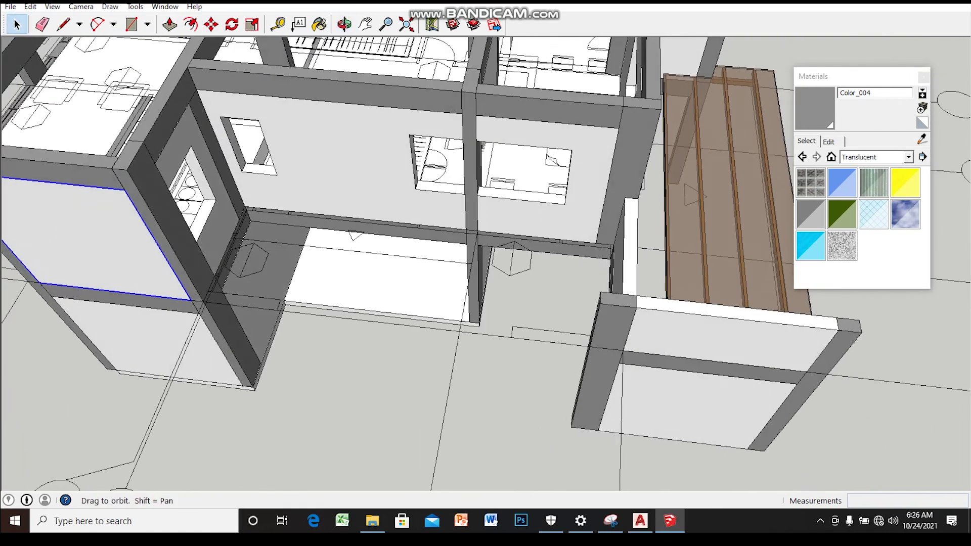
scroll(486, 263, up, 2)
scroll(485, 263, down, 2)
mouse_move(485, 263)
middle_down()
mouse_move(486, 203)
mouse_move(505, 293)
middle_up()
scroll(485, 263, up, 1)
scroll(485, 263, up, 2)
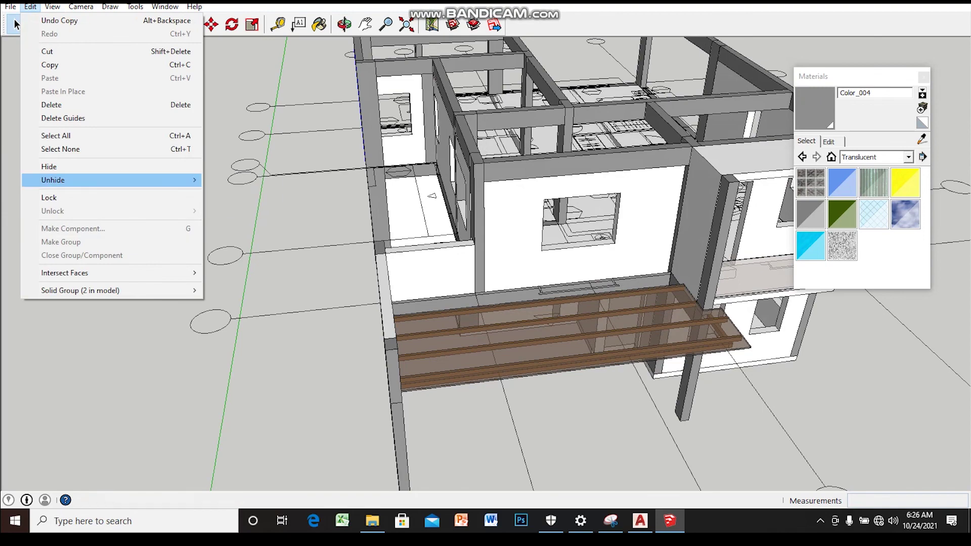
- Unhide all the cars, trees and plants, then orbit to look down on the carport
click(225, 206)
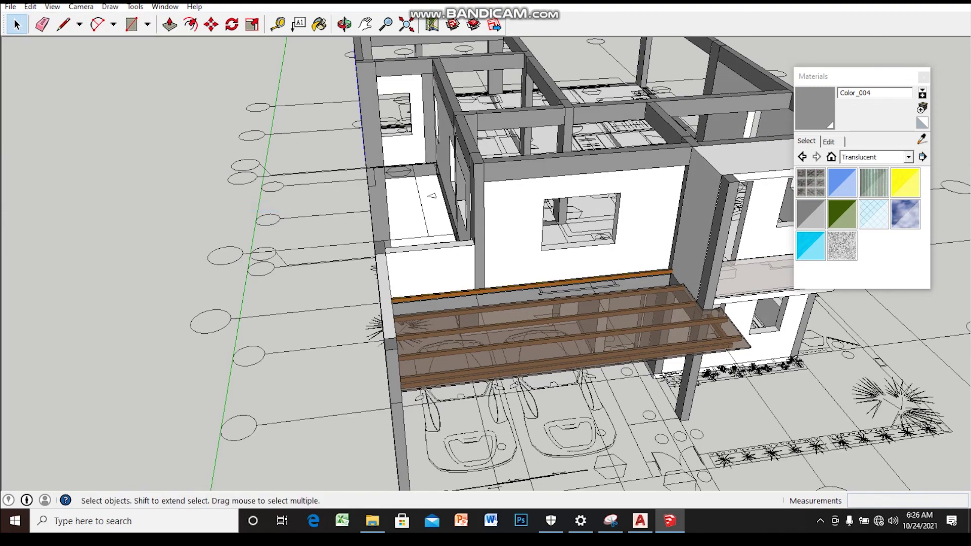
middle_drag(486, 263, 485, 203)
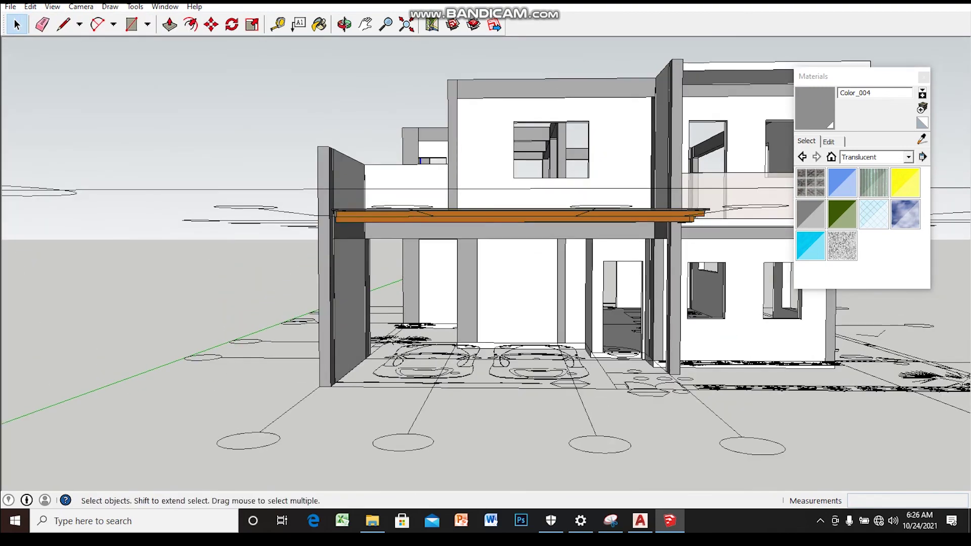
scroll(486, 263, up, 5)
mouse_move(485, 263)
middle_down()
mouse_move(486, 304)
mouse_move(466, 314)
middle_up()
scroll(486, 263, up, 2)
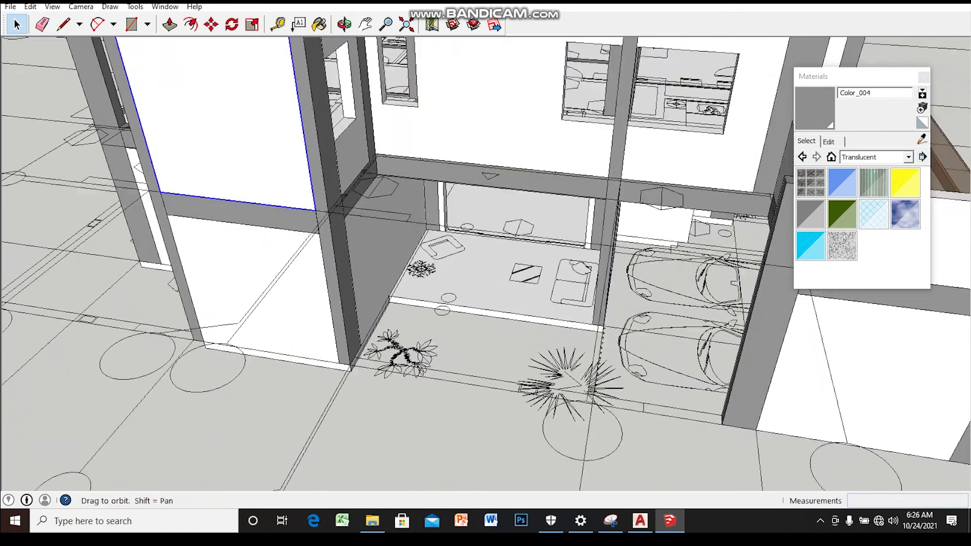
scroll(486, 263, up, 2)
mouse_move(486, 263)
middle_down()
mouse_move(486, 304)
mouse_move(470, 288)
mouse_move(461, 299)
middle_up()
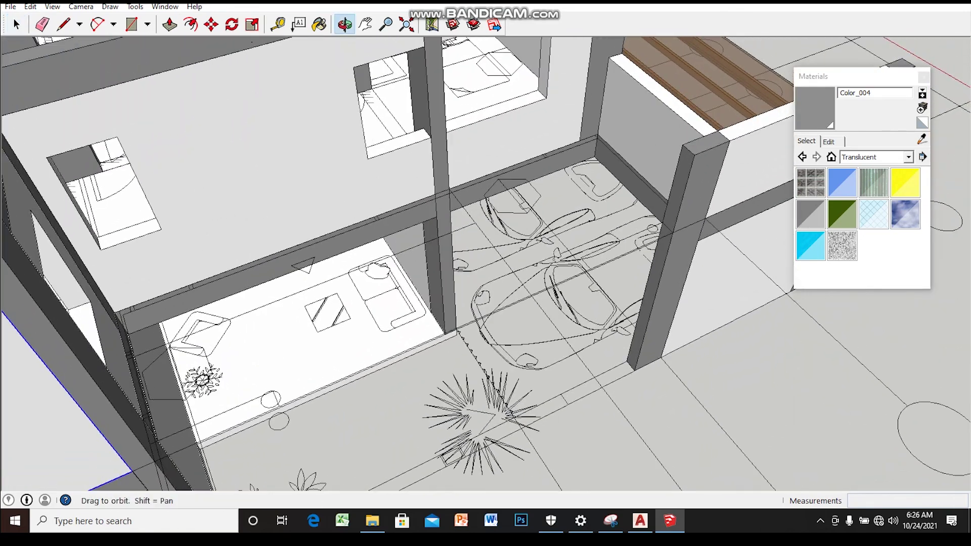
scroll(485, 263, up, 3)
mouse_move(485, 263)
middle_down()
mouse_move(475, 339)
mouse_move(496, 273)
mouse_move(505, 283)
middle_up()
key(r)
scroll(450, 351, up, 2)
scroll(450, 350, up, 2)
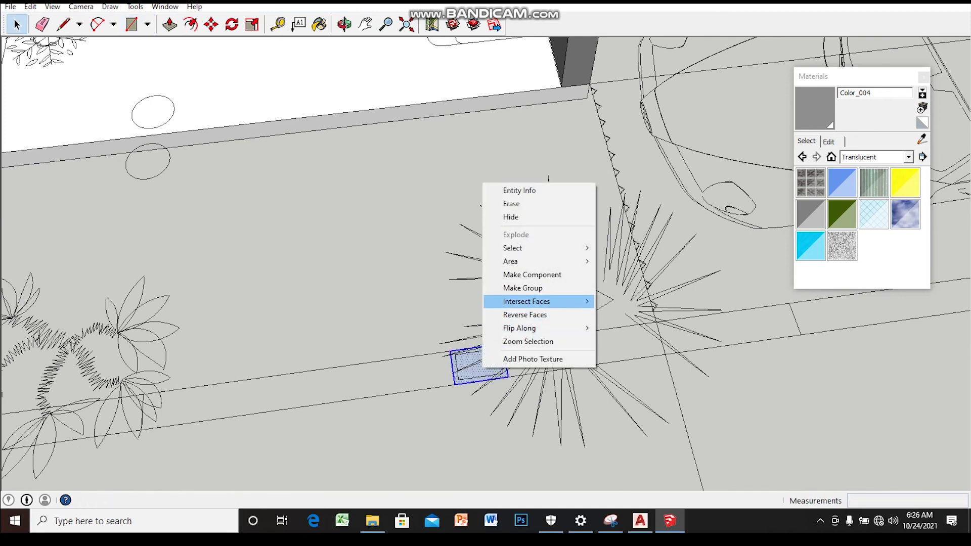
- Open the front-yard rectangle group and frame it for Push/Pull
key(Return)
key(p)
scroll(504, 378, down, 2)
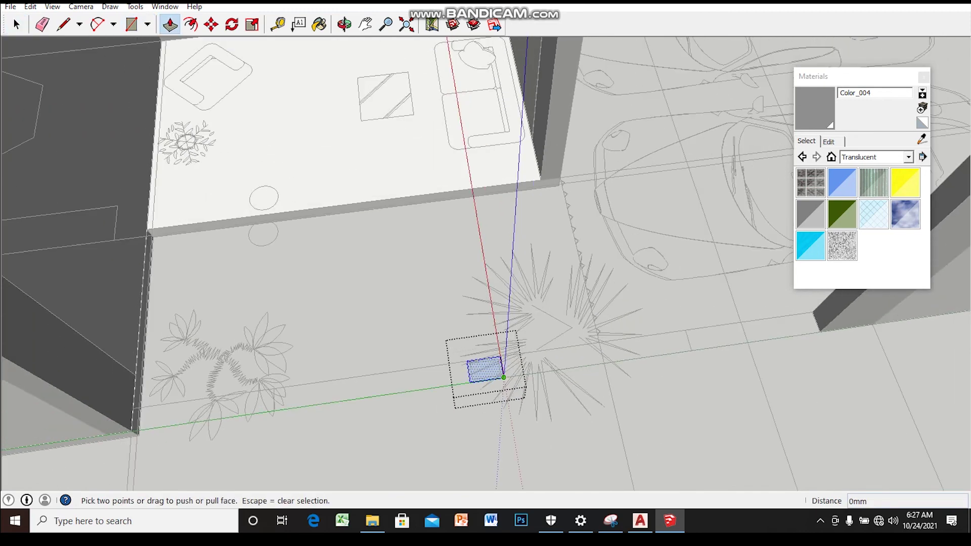
scroll(500, 276, down, 3)
mouse_move(500, 283)
middle_down()
mouse_move(459, 427)
mouse_move(458, 323)
mouse_move(395, 304)
mouse_move(364, 324)
middle_up()
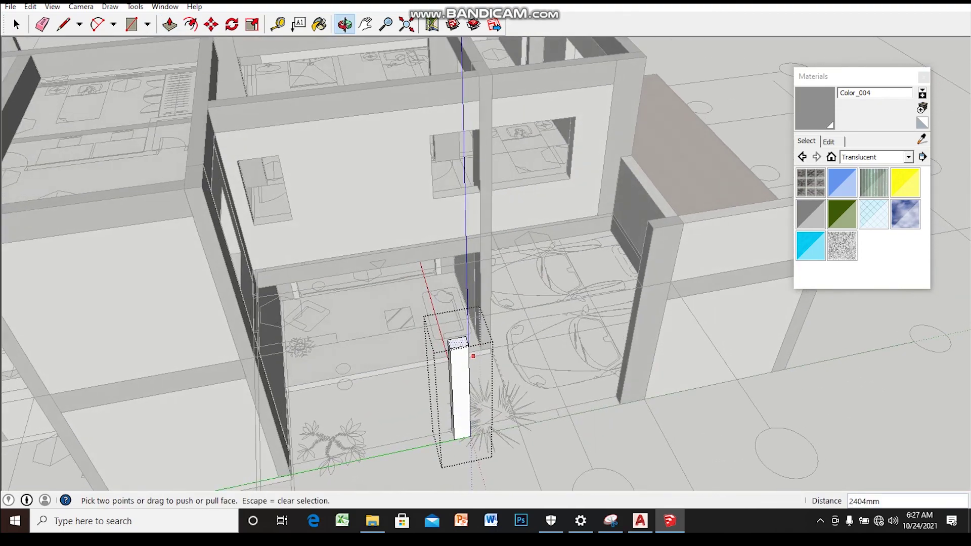
middle_drag(493, 359, 455, 385)
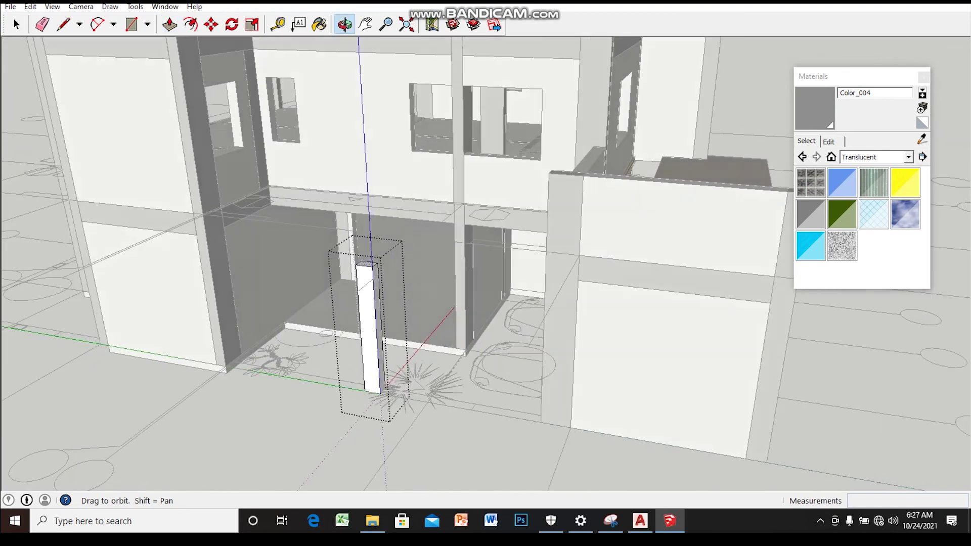
middle_drag(385, 309, 400, 334)
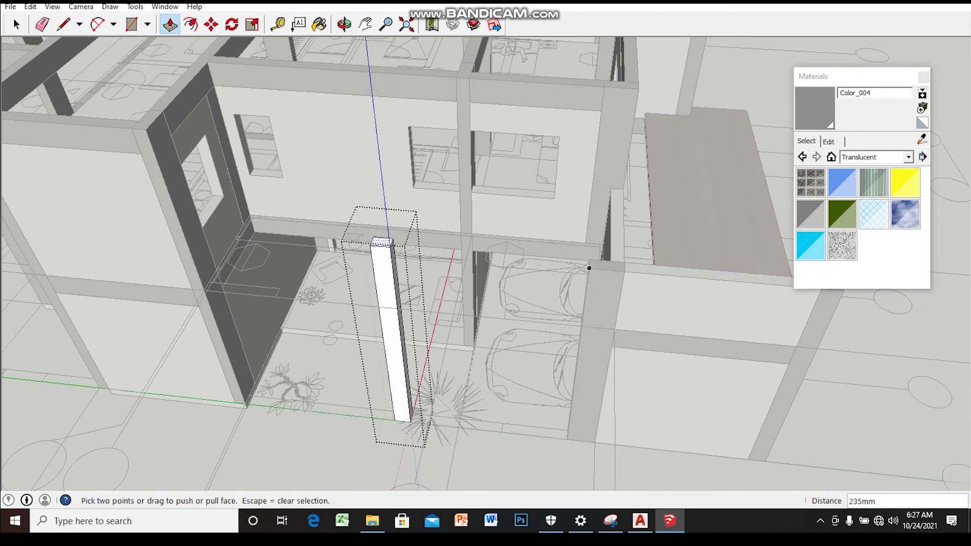
scroll(382, 243, up, 2)
scroll(382, 243, up, 2)
scroll(382, 243, up, 2)
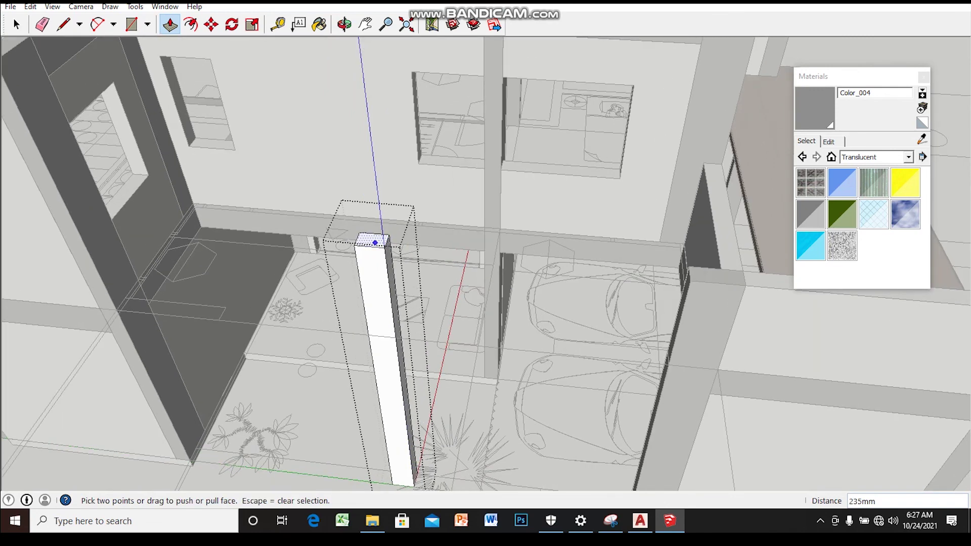
- Extrude the rectangle's top face upward into a tall, slender square post beside the carport
click(375, 243)
middle_drag(384, 294, 314, 263)
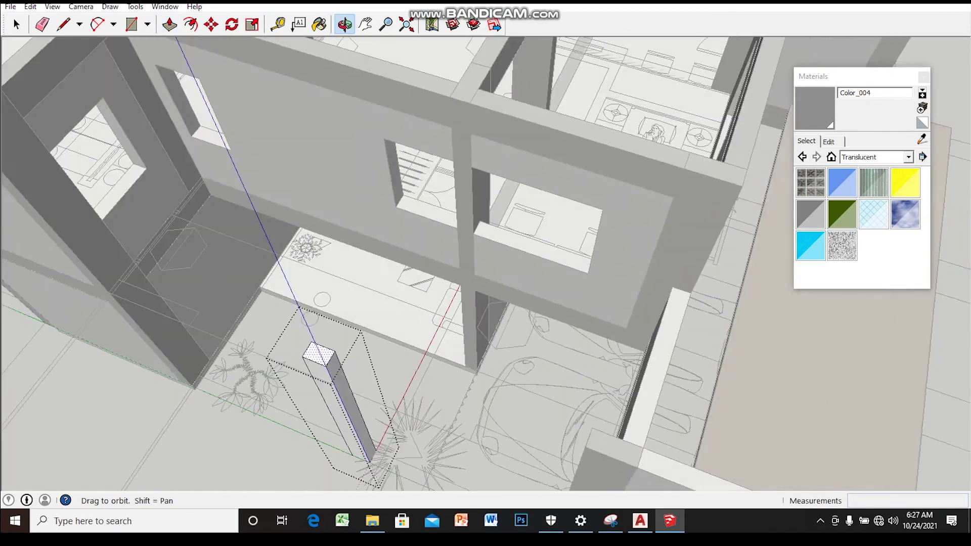
mouse_move(259, 247)
middle_down()
mouse_move(362, 383)
mouse_move(369, 344)
middle_up()
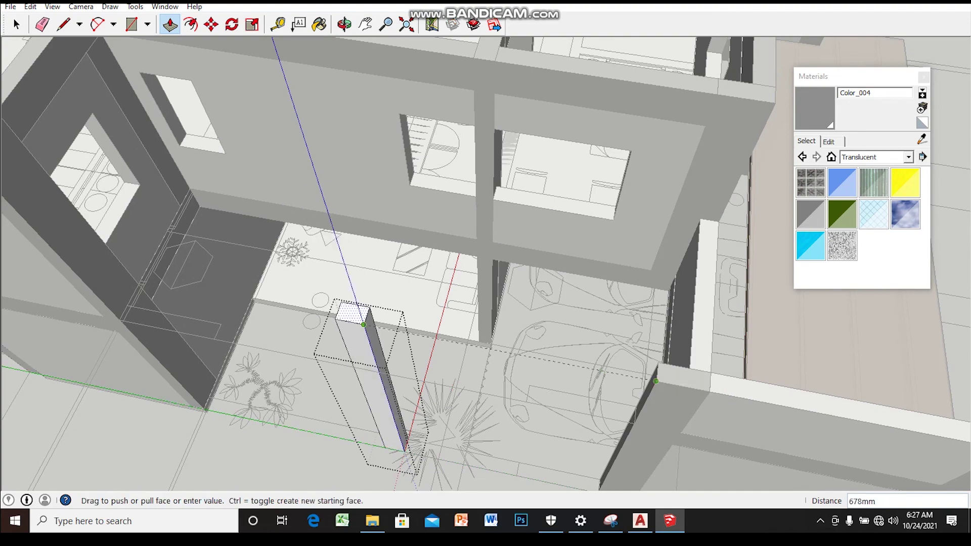
mouse_move(641, 410)
middle_down()
mouse_move(648, 325)
mouse_move(710, 302)
middle_up()
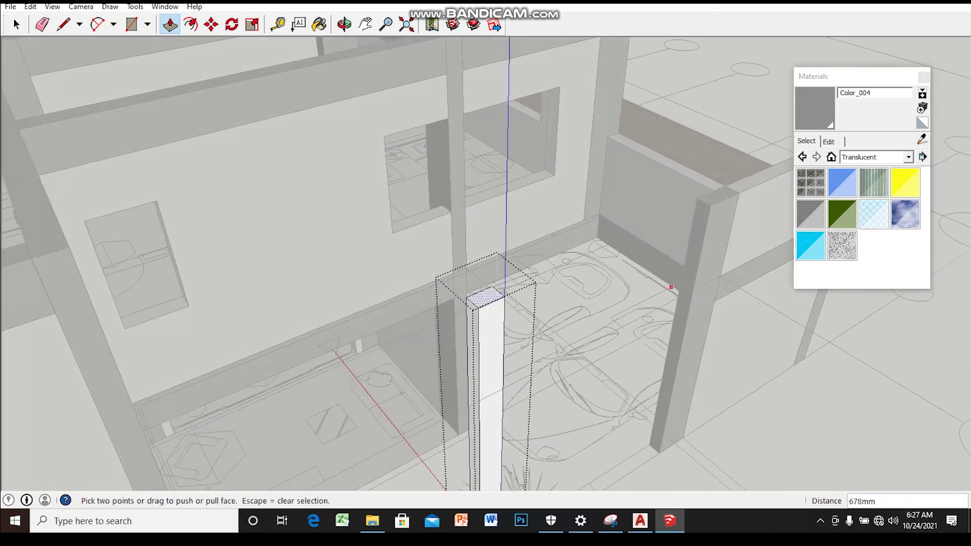
middle_drag(486, 263, 385, 222)
key(space)
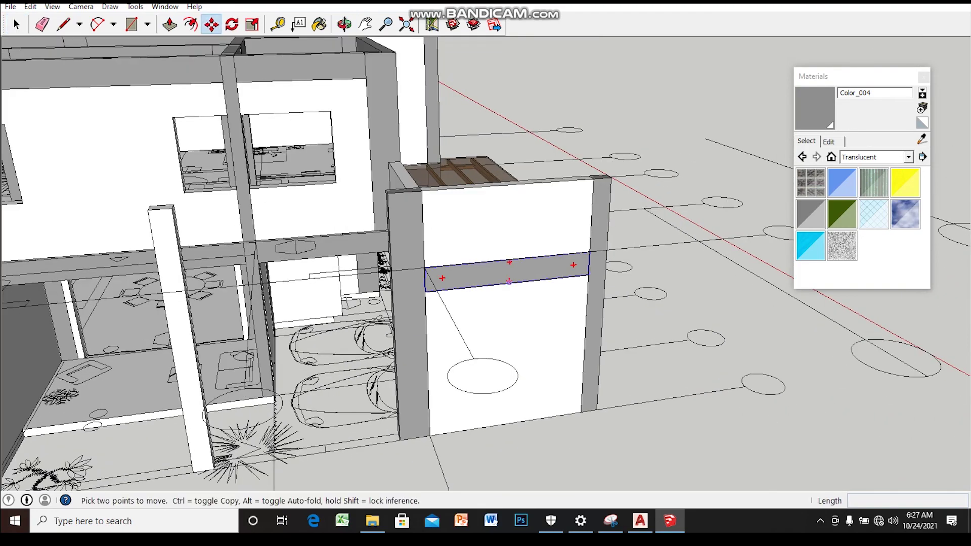
- Ctrl-Move a copy of the side-wall band leftward as a new beam near the column
scroll(509, 281, up, 2)
key(ctrl)
click(602, 248)
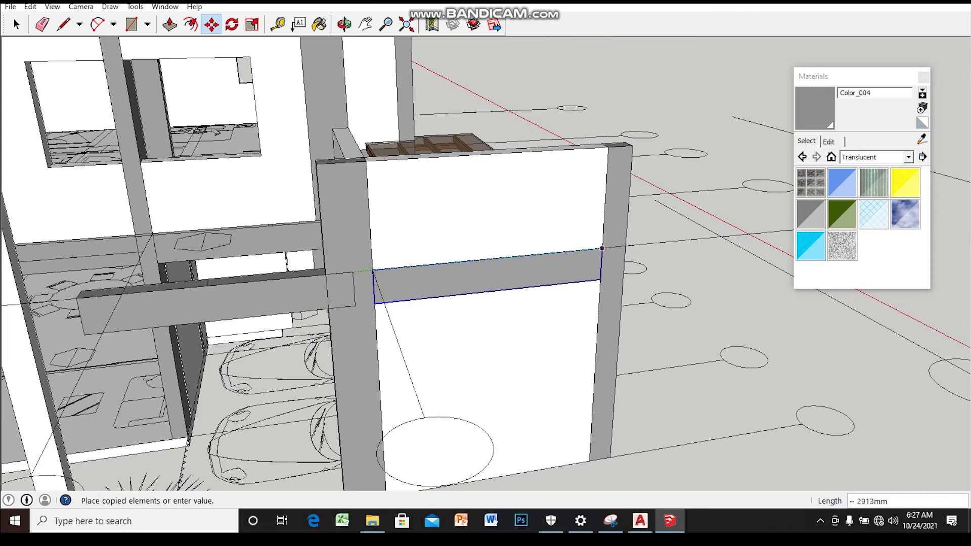
middle_drag(485, 263, 557, 253)
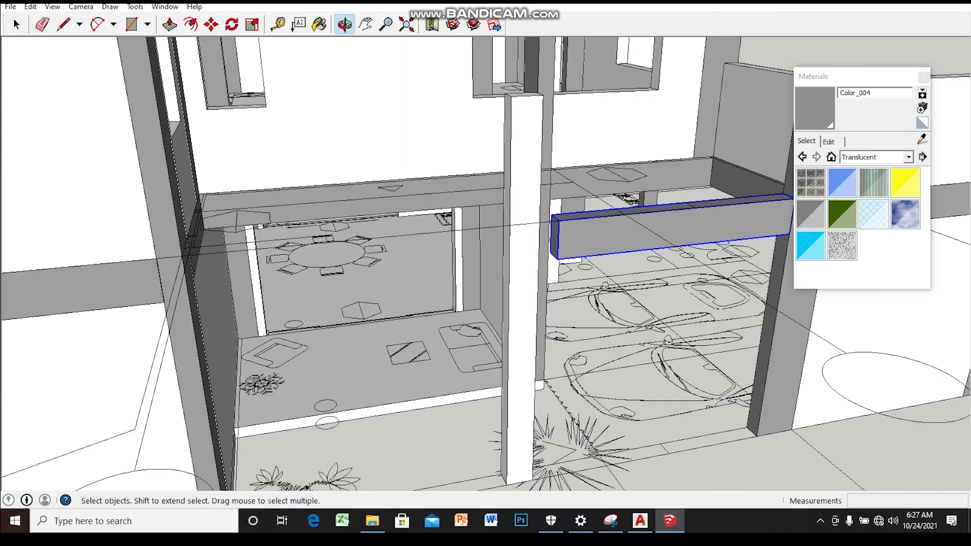
scroll(577, 246, up, 1)
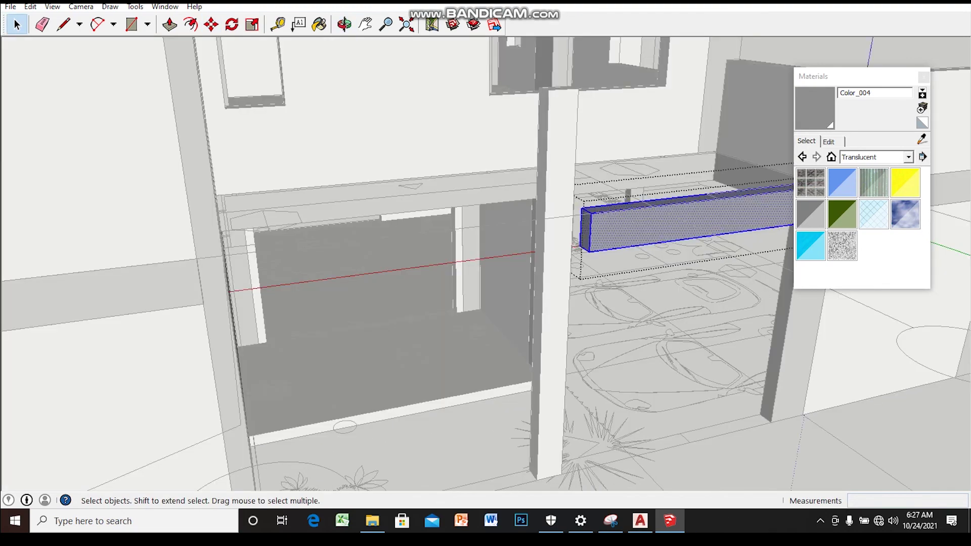
- Push/Pull the copied beam's face about 200mm to set its thickness
key(p)
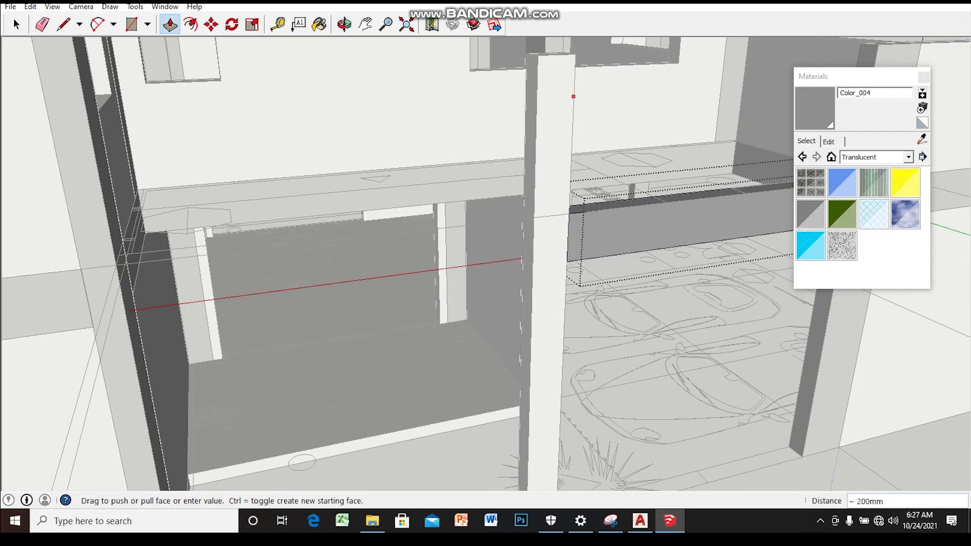
key(space)
scroll(485, 263, down, 3)
scroll(486, 264, down, 2)
mouse_move(486, 263)
middle_down()
mouse_move(536, 263)
mouse_move(374, 263)
mouse_move(364, 283)
middle_up()
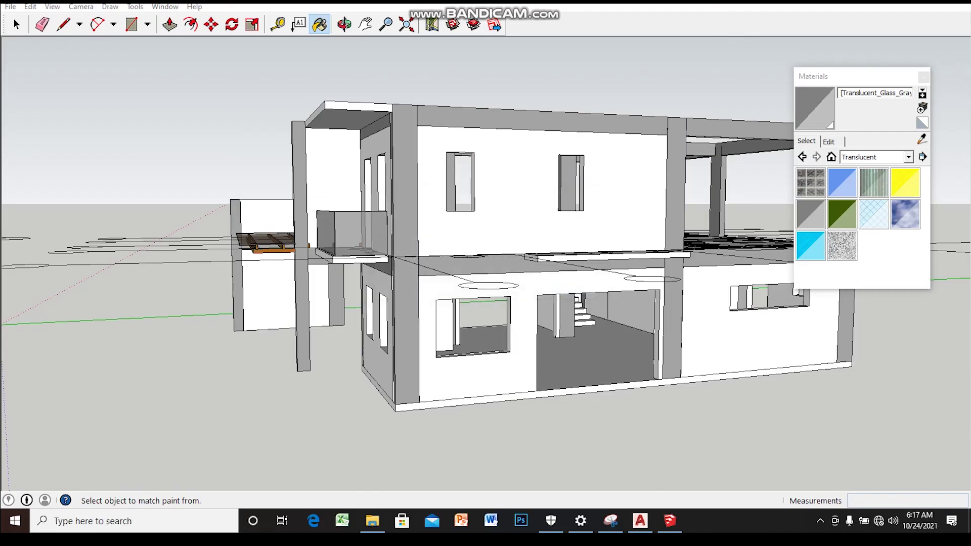
- Retint the translucent glass material a light warm tone at 50 opacity
mouse_move(455, 253)
middle_down()
mouse_move(658, 253)
mouse_move(506, 253)
mouse_move(557, 253)
middle_up()
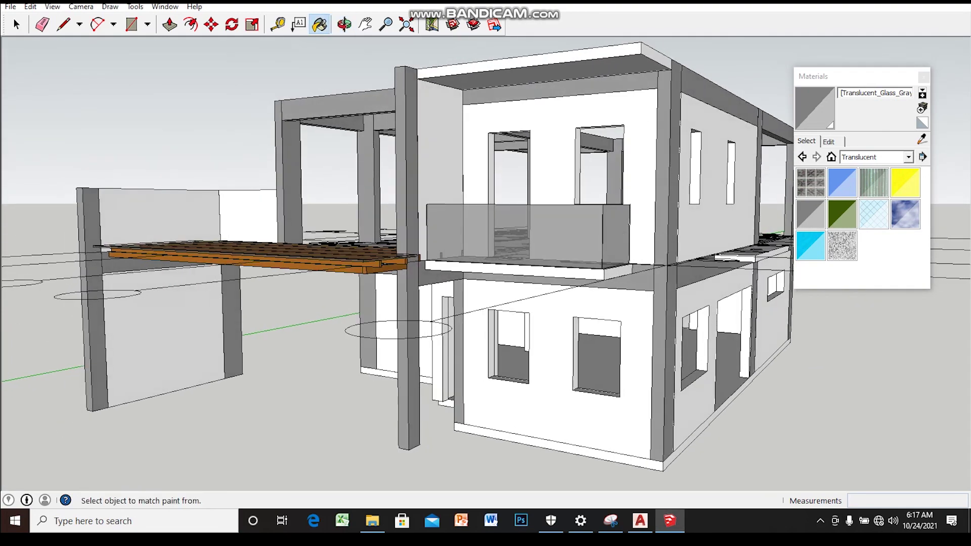
scroll(485, 263, up, 3)
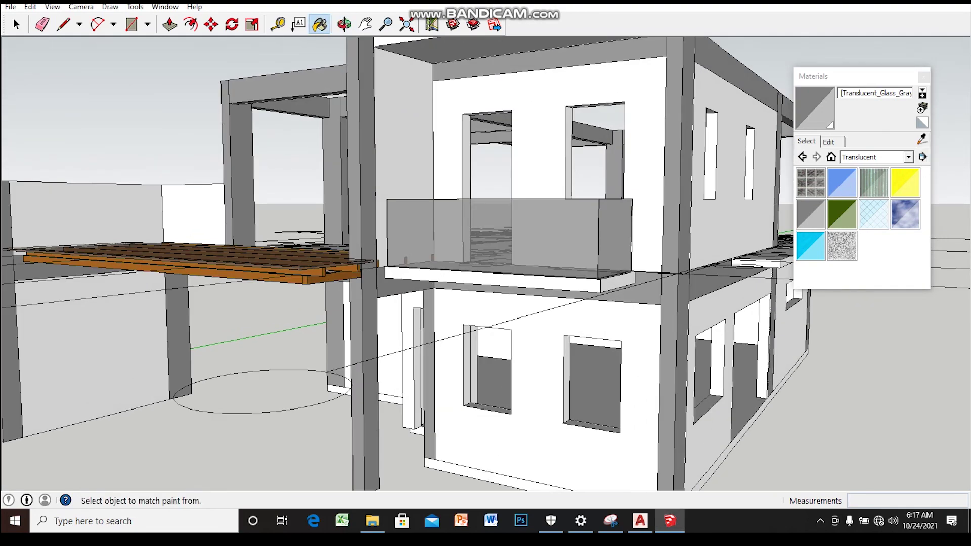
click(828, 142)
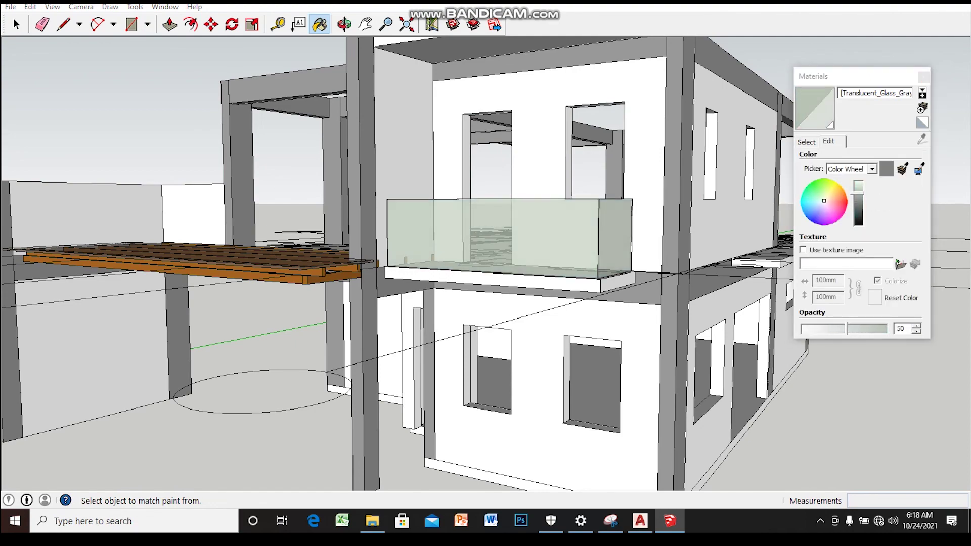
scroll(486, 263, down, 3)
mouse_move(486, 263)
middle_down()
mouse_move(536, 264)
mouse_move(547, 233)
middle_up()
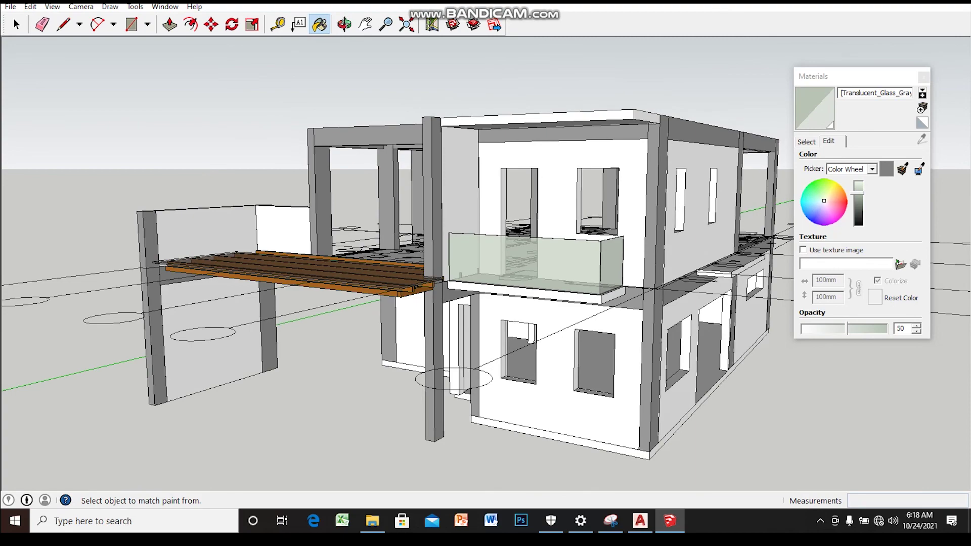
mouse_move(486, 263)
middle_down()
mouse_move(536, 258)
mouse_move(546, 243)
mouse_move(506, 263)
mouse_move(562, 258)
middle_up()
scroll(486, 263, up, 3)
scroll(486, 263, up, 2)
scroll(486, 263, down, 3)
- Orbit and zoom around the house to review the glass balcony and pergola deck
mouse_move(485, 264)
middle_down()
mouse_move(526, 263)
mouse_move(470, 263)
middle_up()
scroll(486, 263, down, 2)
scroll(486, 263, up, 2)
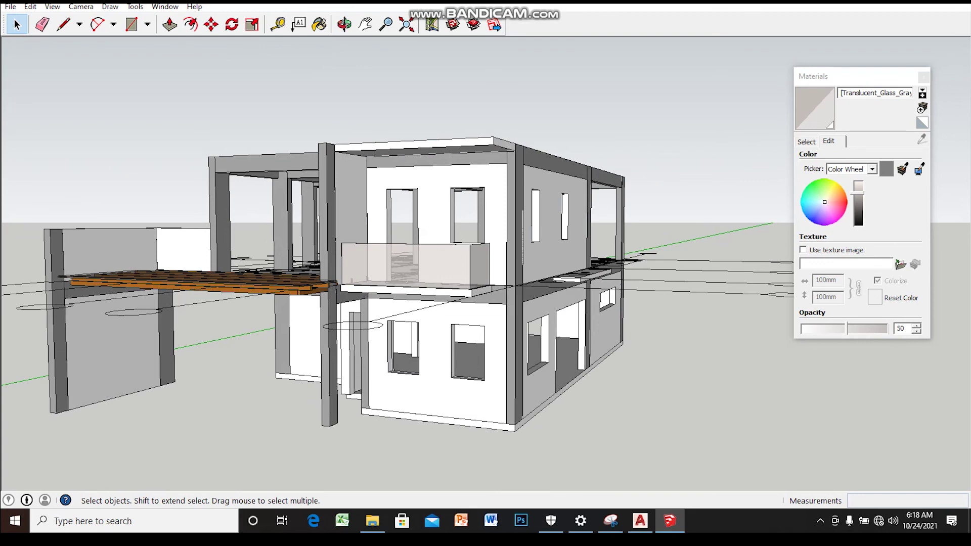
middle_drag(552, 273, 541, 273)
scroll(551, 273, up, 1)
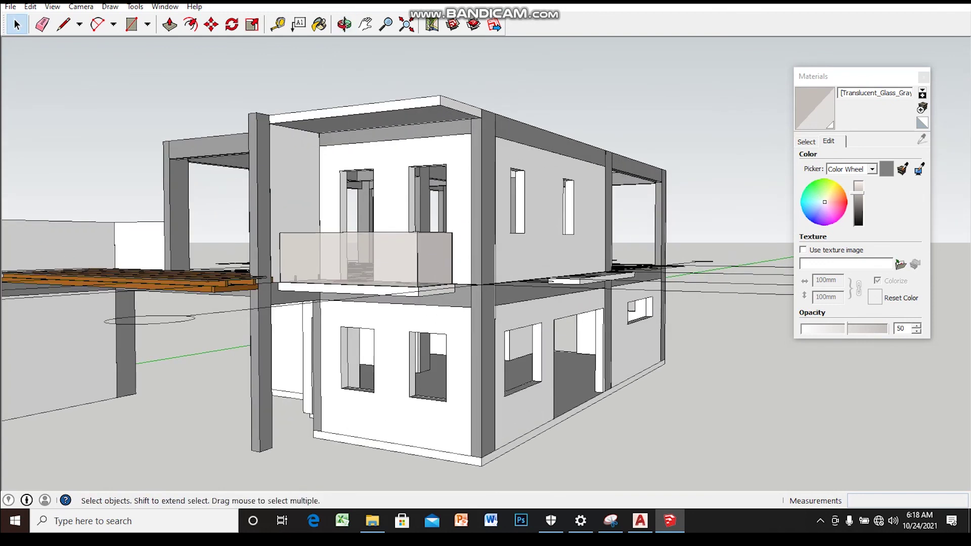
scroll(551, 273, up, 2)
scroll(551, 273, up, 3)
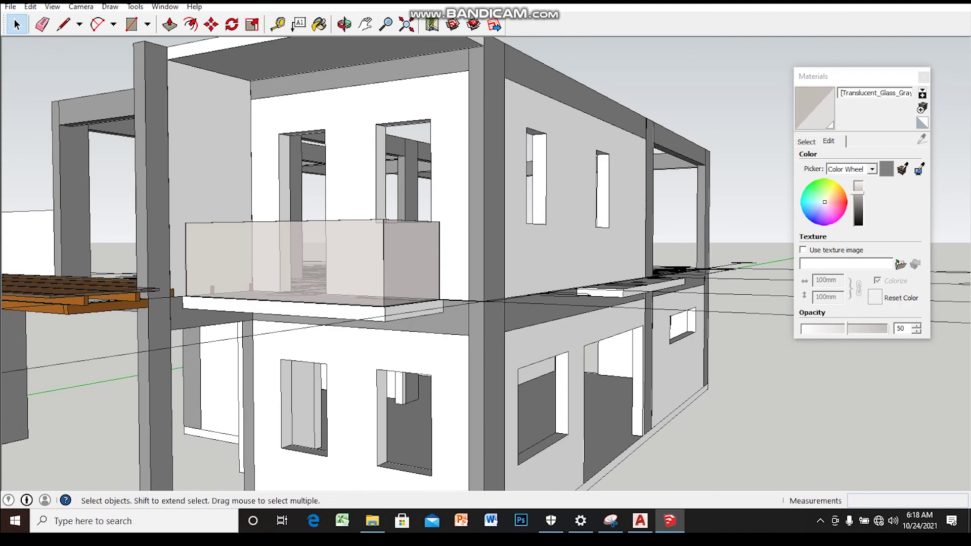
mouse_move(375, 324)
middle_down()
mouse_move(354, 324)
mouse_move(349, 344)
mouse_move(354, 329)
mouse_move(359, 354)
mouse_move(435, 380)
mouse_move(389, 374)
middle_up()
scroll(365, 329, down, 2)
scroll(364, 329, down, 2)
scroll(607, 316, up, 2)
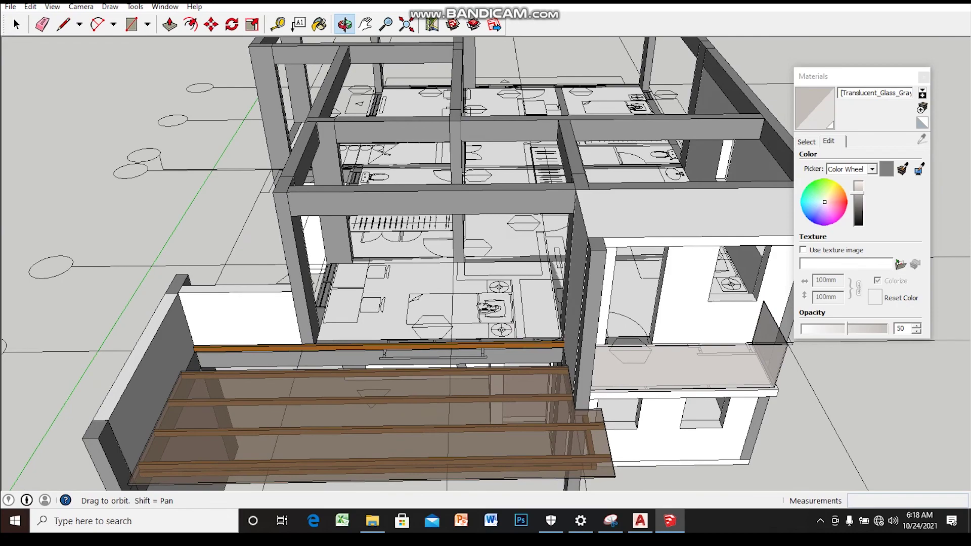
- Zoom in on the upper-floor opening above the pergola and inspect the new floor rectangle
scroll(455, 253, up, 3)
scroll(385, 329, up, 2)
scroll(385, 329, up, 2)
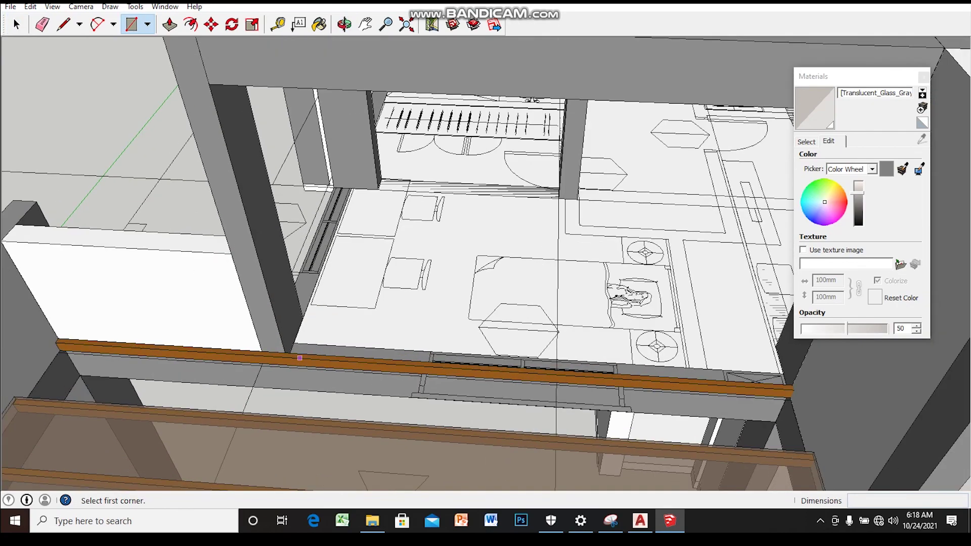
scroll(385, 329, up, 2)
scroll(385, 330, up, 2)
middle_drag(253, 357, 245, 362)
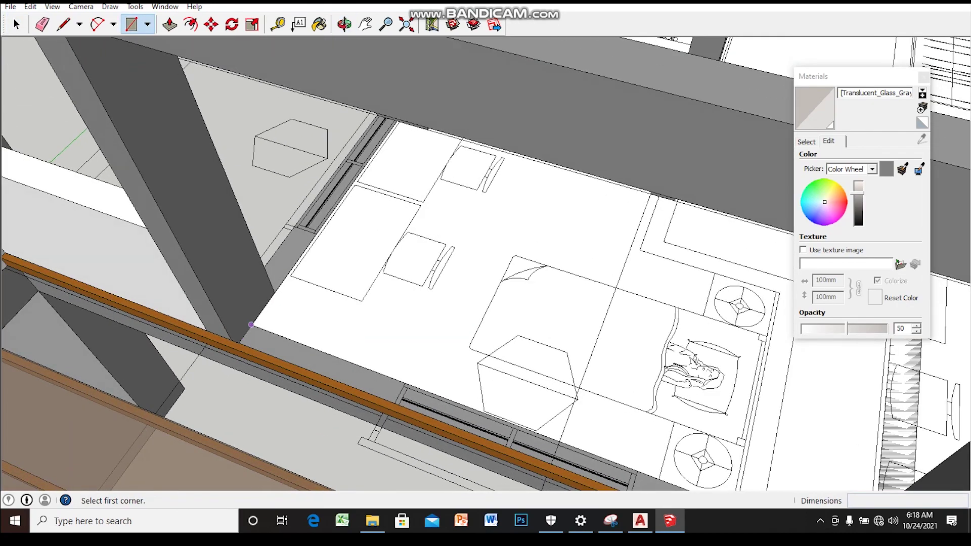
scroll(375, 395, up, 2)
scroll(375, 395, up, 2)
mouse_move(375, 396)
middle_down()
mouse_move(349, 385)
mouse_move(252, 208)
middle_up()
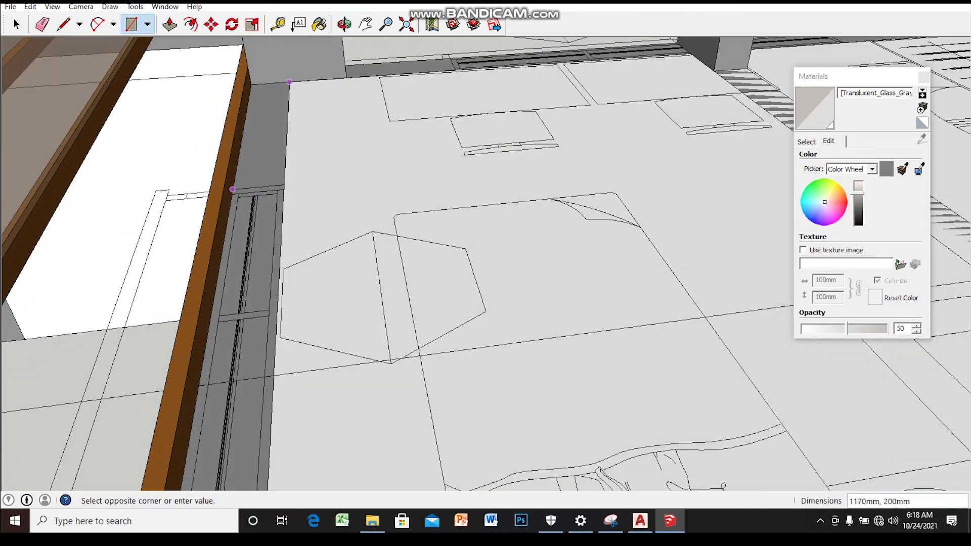
right_click(253, 171)
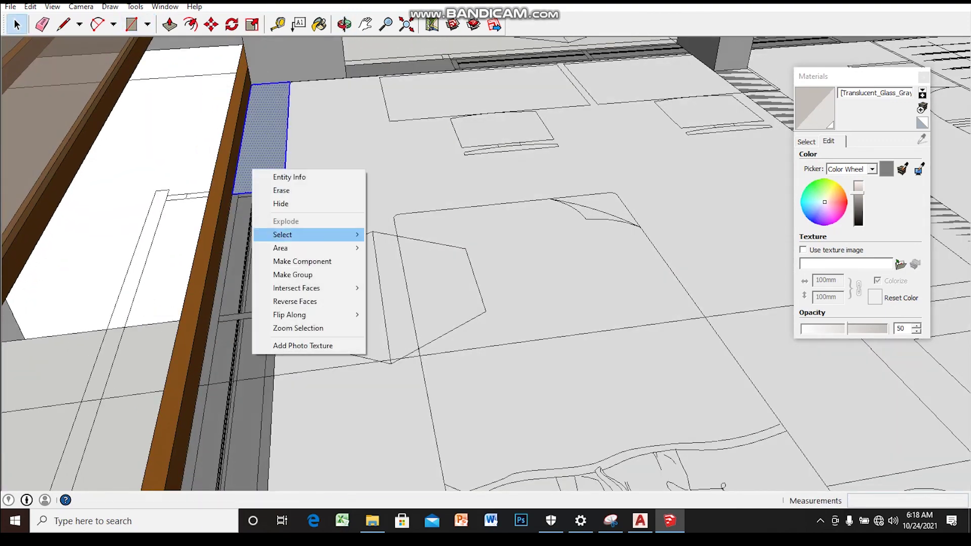
click(293, 275)
- Push/Pull the 1170mm x 200mm rectangle up 2500mm into a tall panel
scroll(294, 275, up, 3)
scroll(293, 275, up, 3)
middle_drag(294, 275, 354, 273)
scroll(485, 263, up, 2)
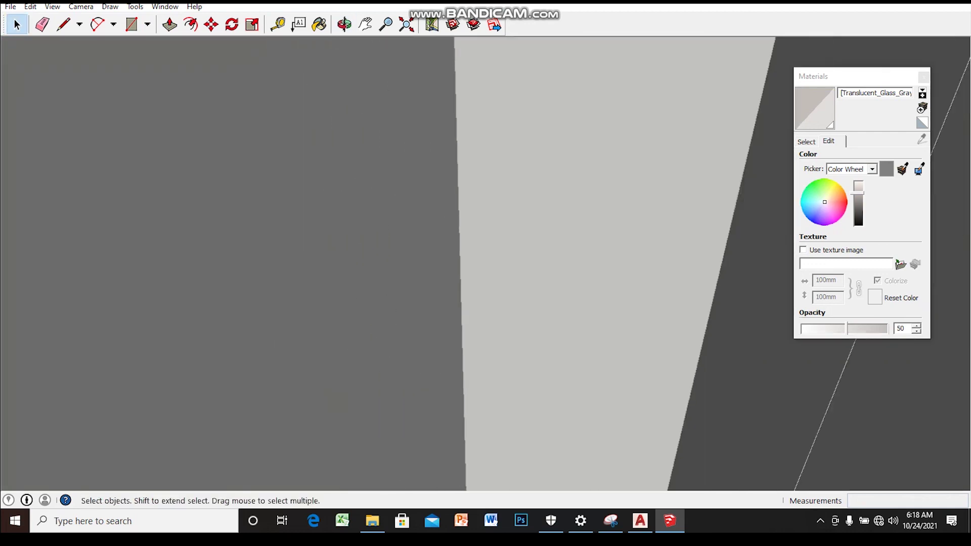
scroll(485, 263, up, 2)
scroll(486, 263, up, 2)
scroll(485, 263, up, 2)
scroll(486, 263, up, 2)
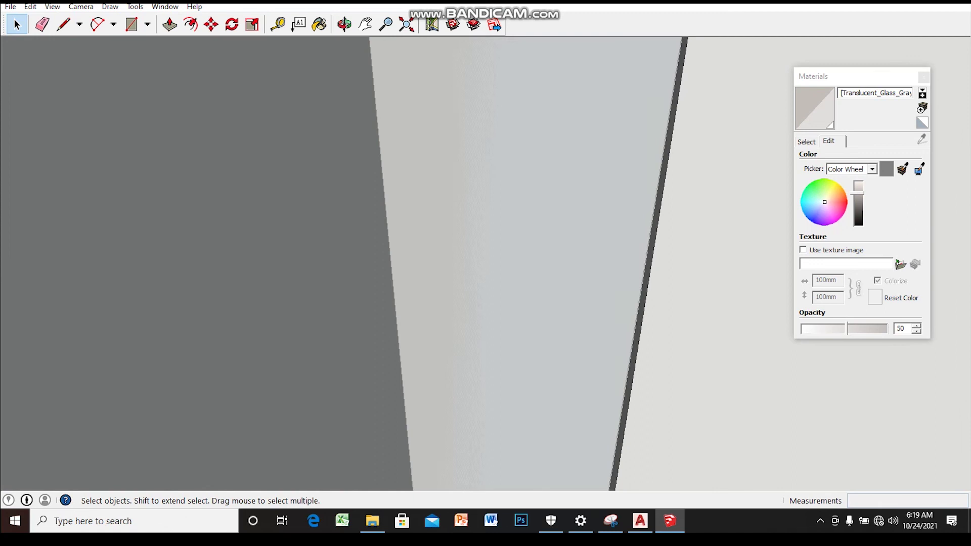
scroll(485, 263, up, 1)
scroll(486, 263, up, 2)
scroll(486, 263, up, 2)
scroll(486, 263, up, 1)
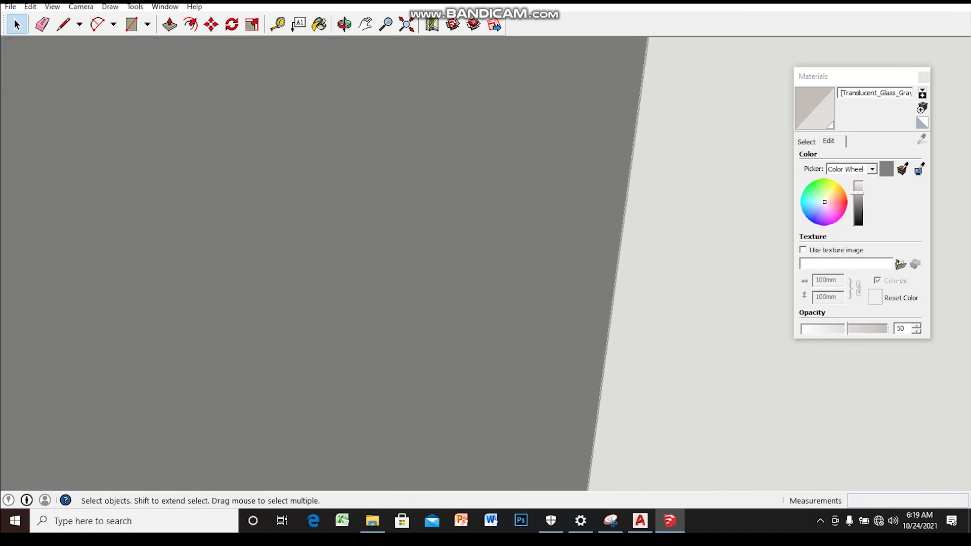
scroll(486, 263, up, 1)
scroll(485, 263, up, 1)
scroll(485, 263, up, 2)
scroll(486, 263, up, 1)
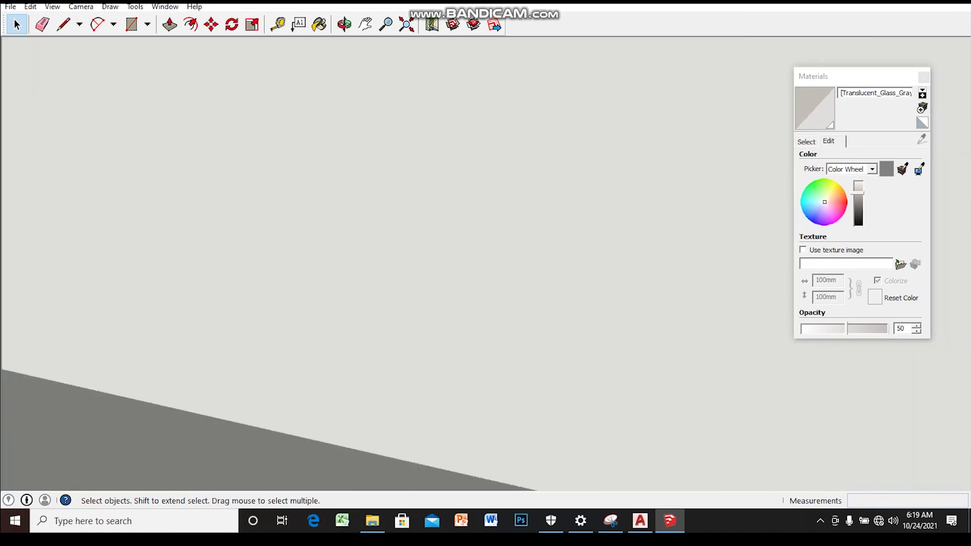
scroll(486, 263, up, 1)
scroll(485, 263, up, 1)
scroll(486, 263, up, 1)
scroll(486, 263, up, 1)
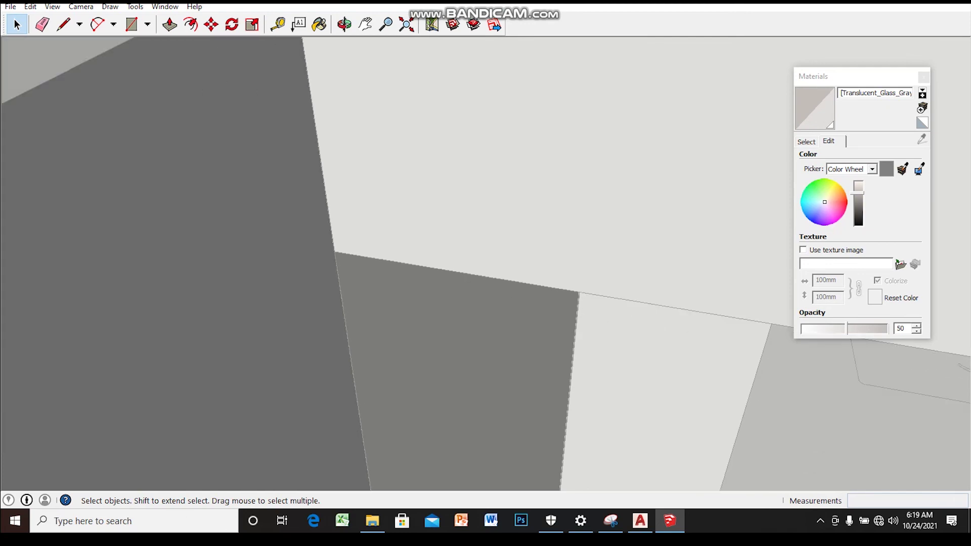
scroll(486, 263, up, 2)
scroll(485, 263, down, 2)
scroll(486, 263, down, 2)
scroll(486, 263, down, 2)
scroll(485, 264, down, 2)
scroll(486, 263, down, 2)
scroll(486, 263, down, 1)
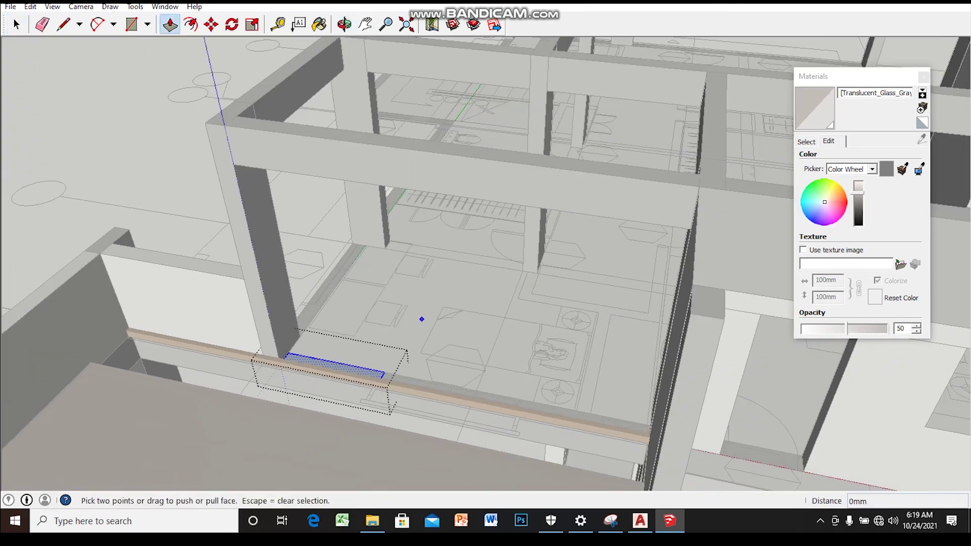
click(355, 374)
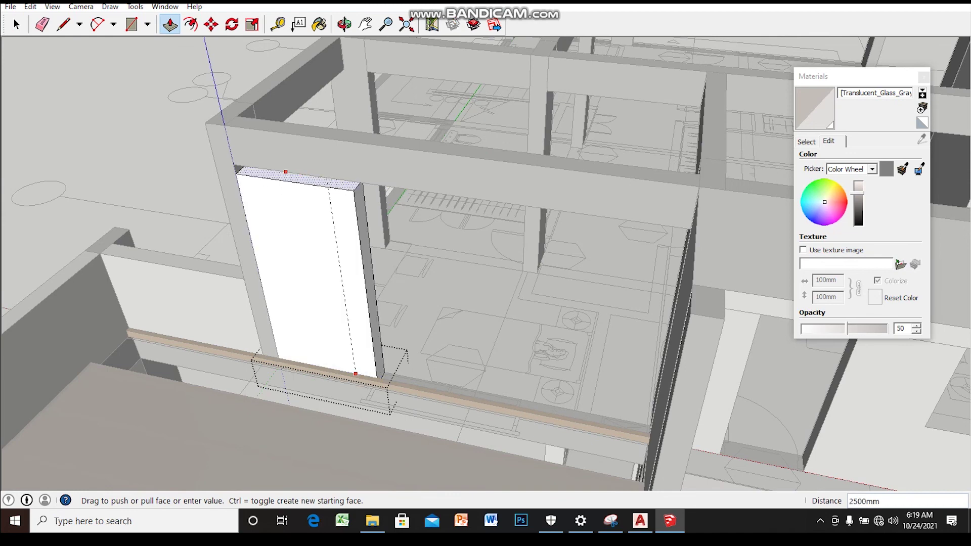
scroll(333, 187, up, 2)
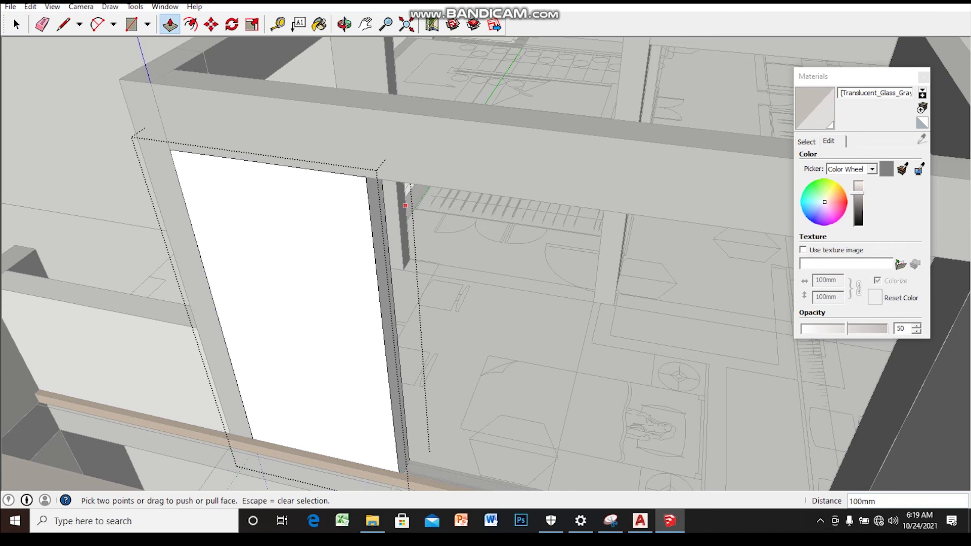
- Stretch the panel's side across the opening to the far column, filling it
click(377, 228)
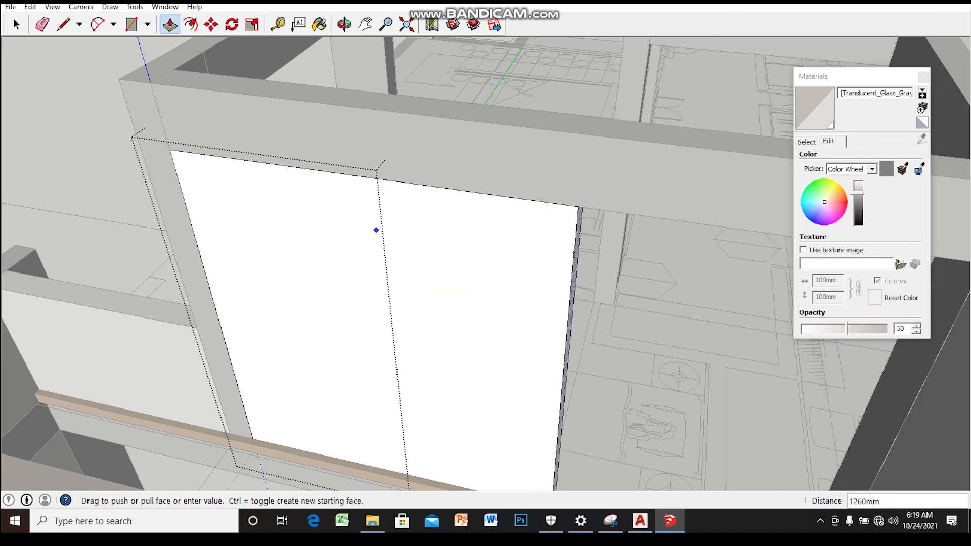
middle_drag(378, 227, 504, 254)
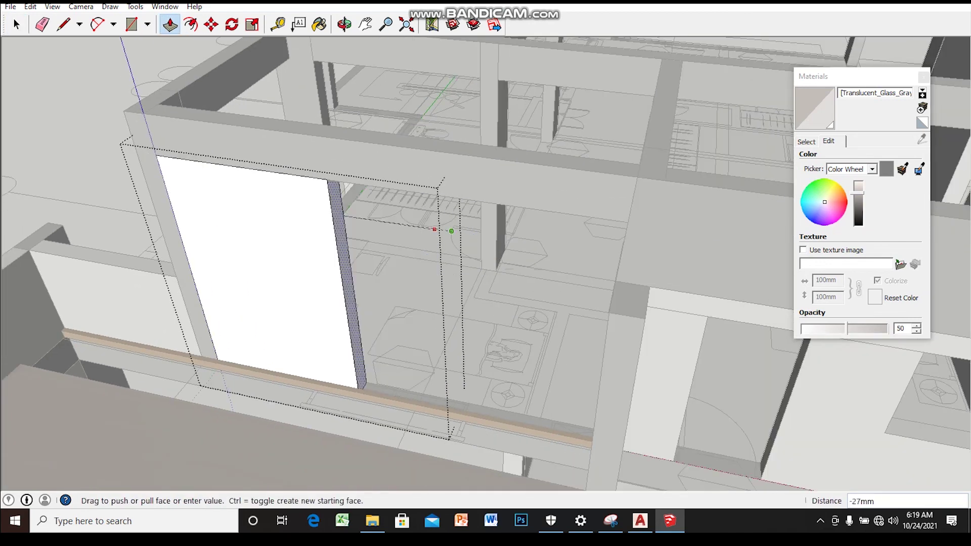
mouse_move(486, 263)
middle_down()
mouse_move(506, 283)
mouse_move(537, 274)
mouse_move(506, 268)
mouse_move(536, 274)
mouse_move(486, 303)
mouse_move(526, 269)
mouse_move(496, 294)
mouse_move(486, 228)
middle_up()
scroll(486, 263, down, 5)
key(space)
scroll(485, 263, up, 3)
scroll(486, 263, up, 3)
scroll(486, 263, up, 3)
scroll(486, 263, up, 2)
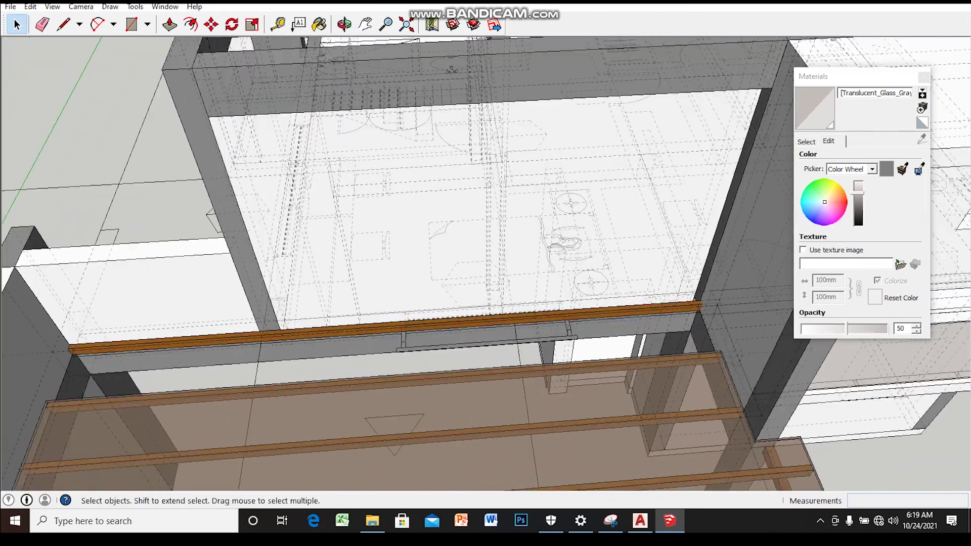
- Open the glass group for editing and hide the front wooden beam
scroll(485, 263, up, 2)
middle_drag(486, 263, 486, 217)
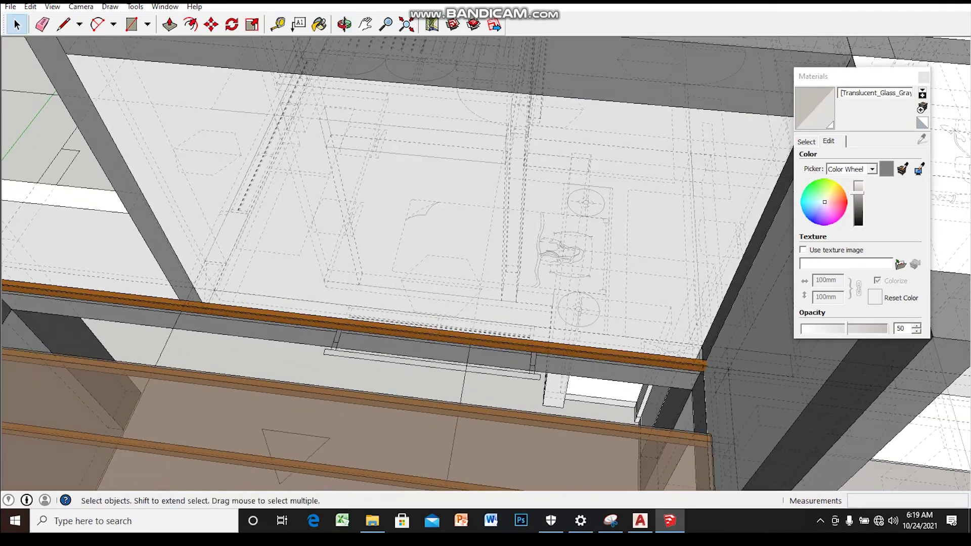
double_click(430, 203)
click(430, 202)
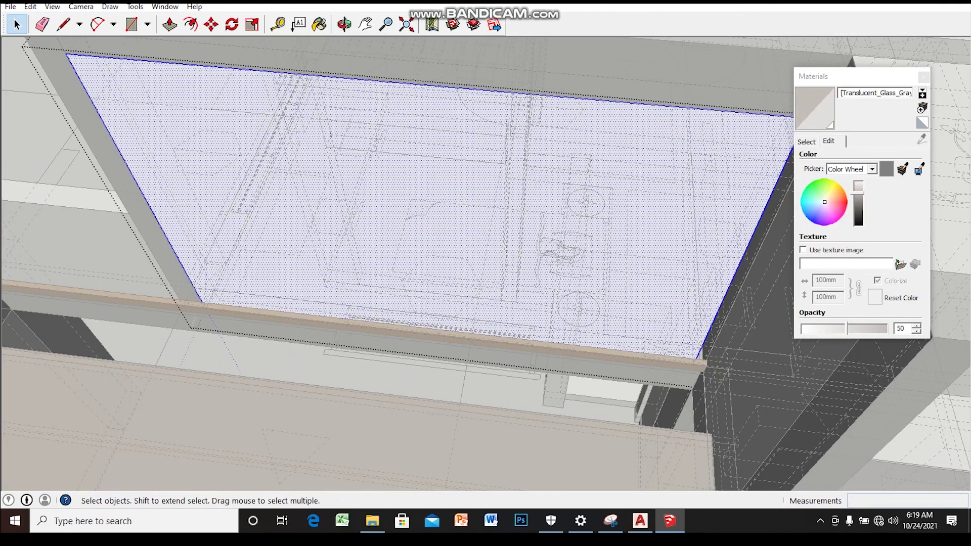
key(l)
scroll(494, 373, up, 2)
scroll(547, 347, up, 2)
scroll(537, 319, up, 2)
scroll(538, 319, up, 1)
key(space)
mouse_move(486, 273)
middle_down()
mouse_move(486, 253)
mouse_move(552, 333)
middle_up()
right_click(552, 333)
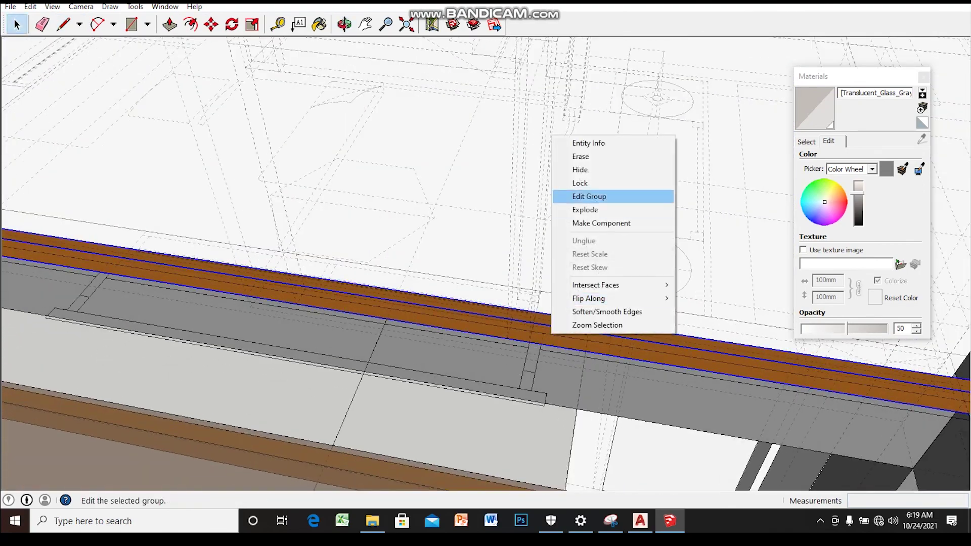
click(587, 169)
- Draw lines across the translucent glass face to split off a new panel
click(587, 170)
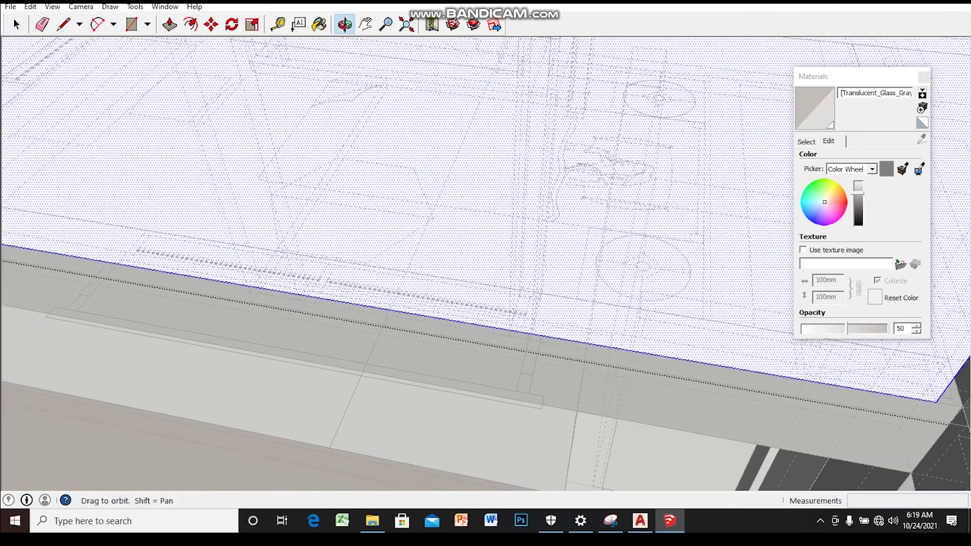
middle_drag(587, 170, 506, 126)
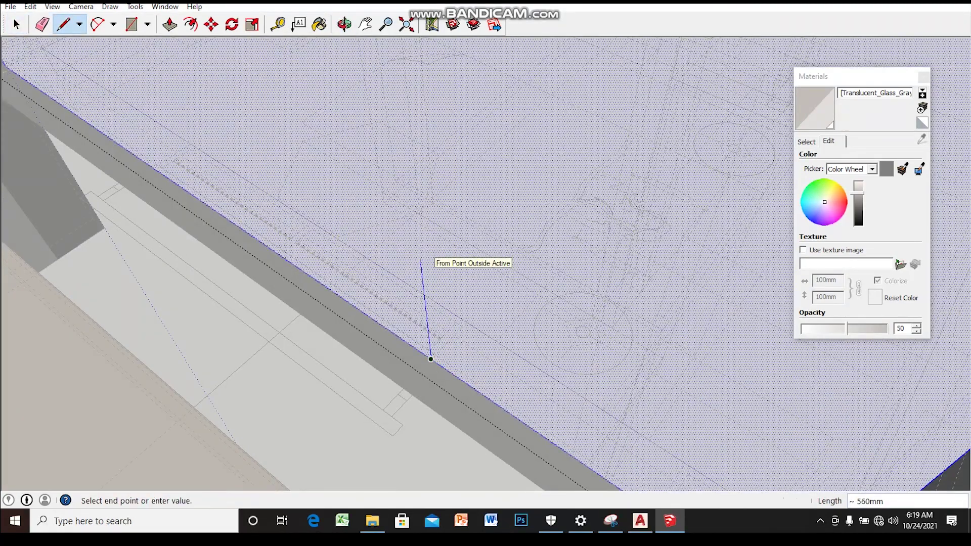
middle_drag(422, 260, 425, 238)
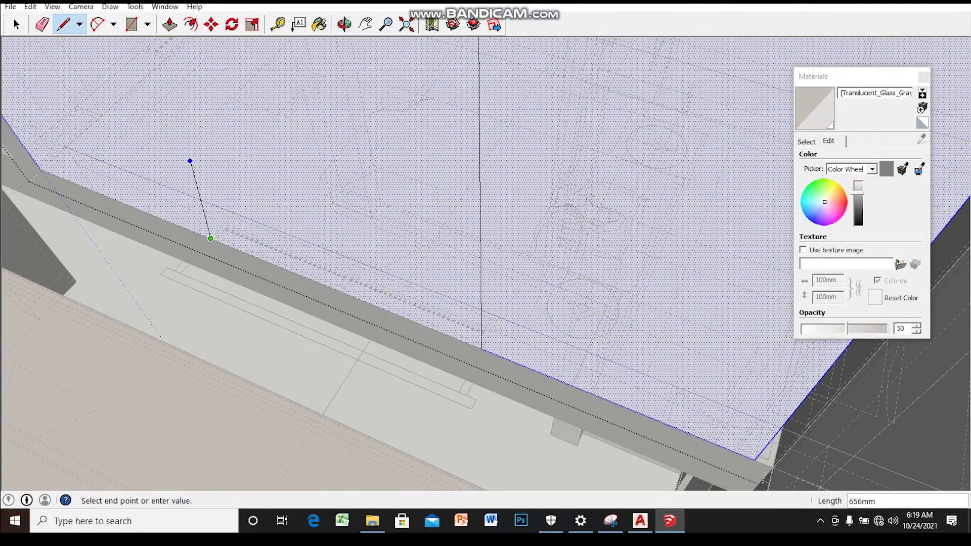
middle_drag(418, 189, 477, 161)
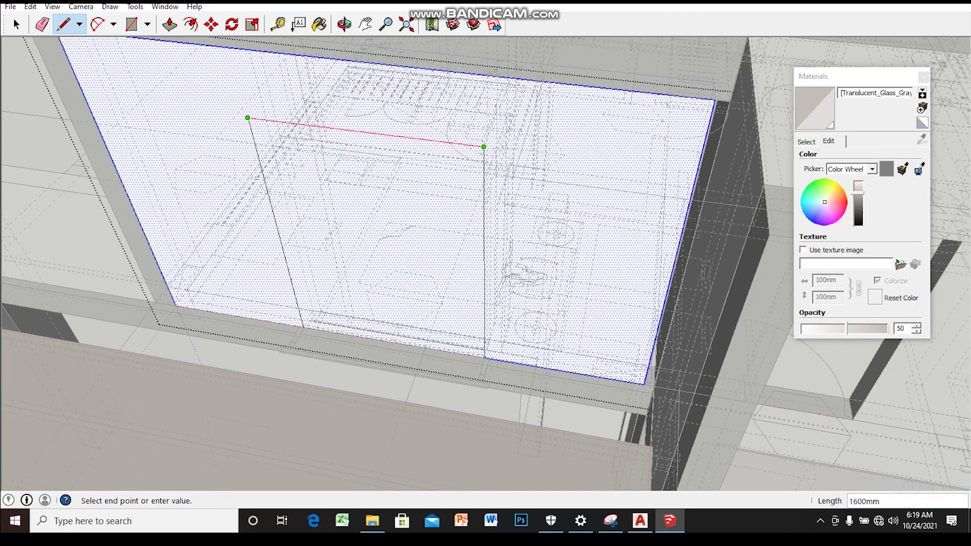
click(484, 146)
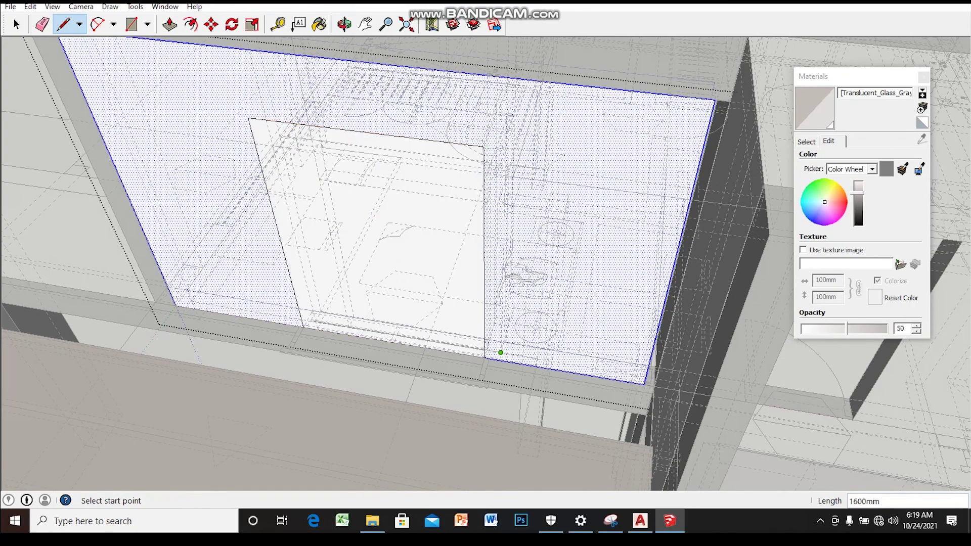
scroll(485, 357, up, 2)
click(485, 358)
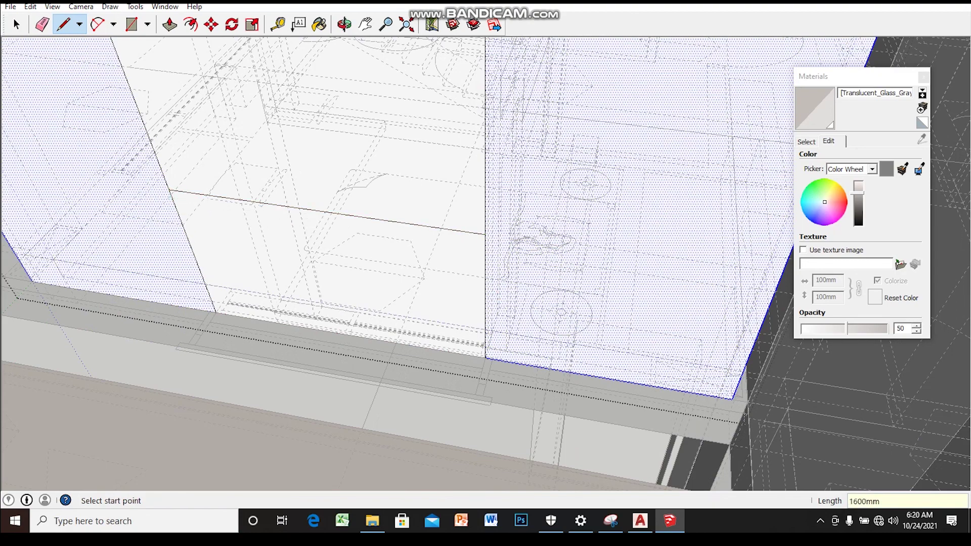
key(space)
scroll(484, 354, down, 2)
scroll(483, 354, down, 2)
scroll(483, 354, down, 2)
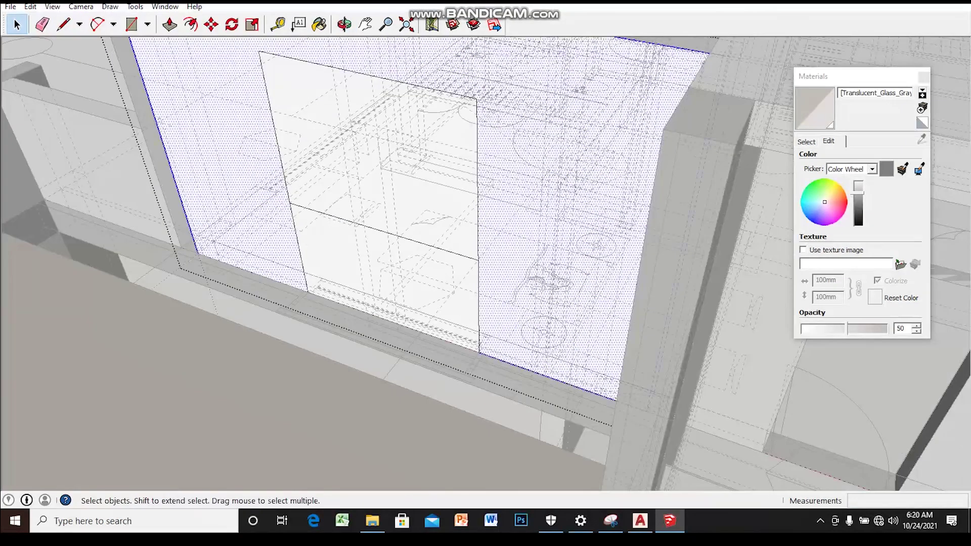
key(Escape)
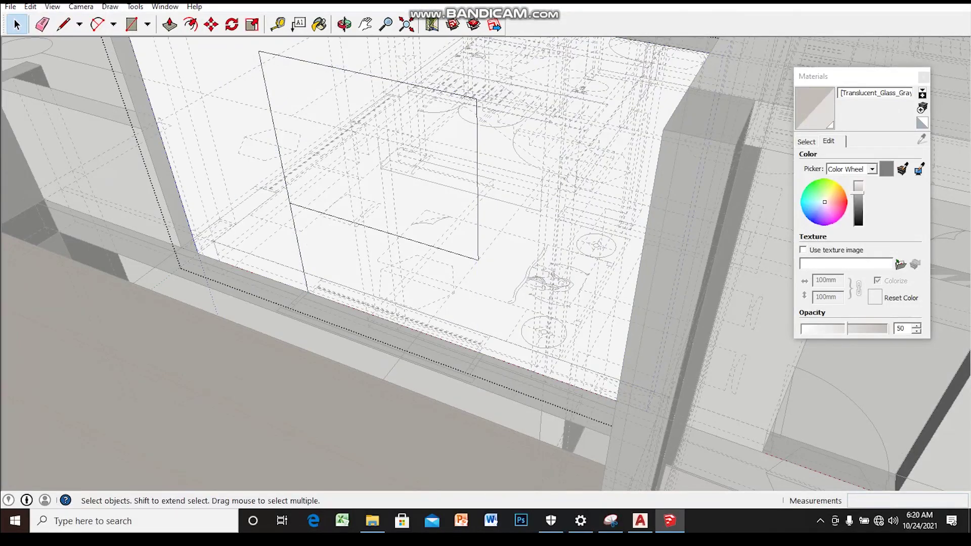
- Push the new panel 200mm into the wall with Push/Pull
click(370, 152)
scroll(417, 195, up, 3)
scroll(416, 195, up, 2)
key(p)
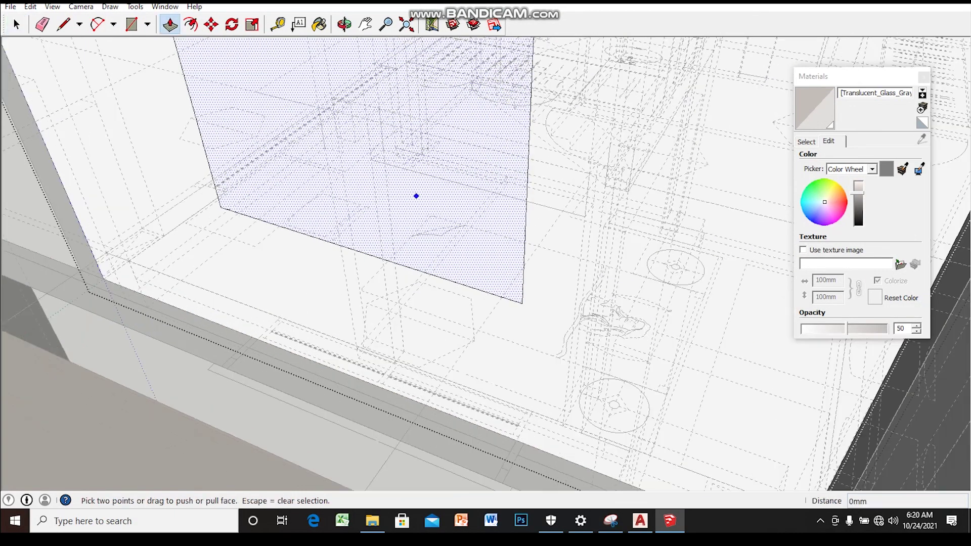
middle_drag(416, 195, 435, 217)
click(397, 245)
key(Escape)
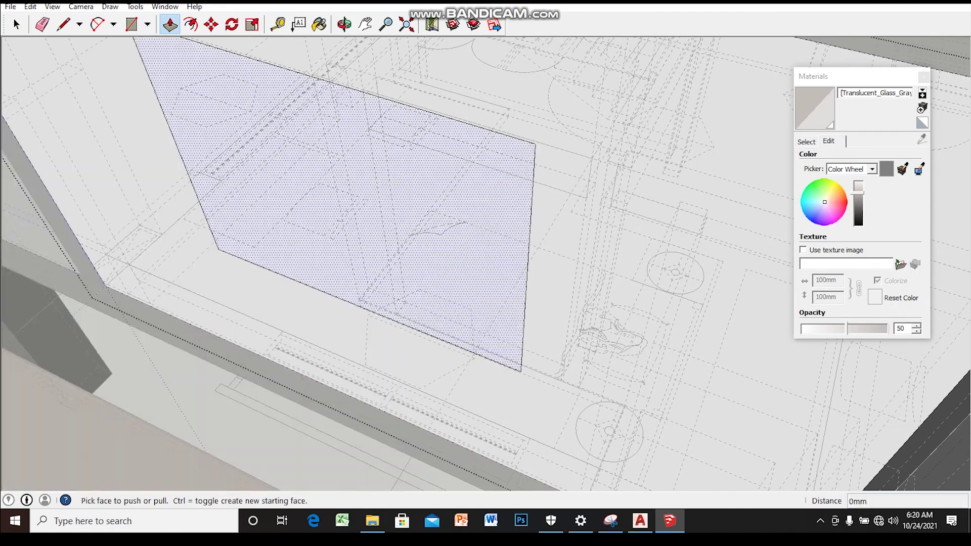
scroll(399, 253, up, 2)
click(400, 252)
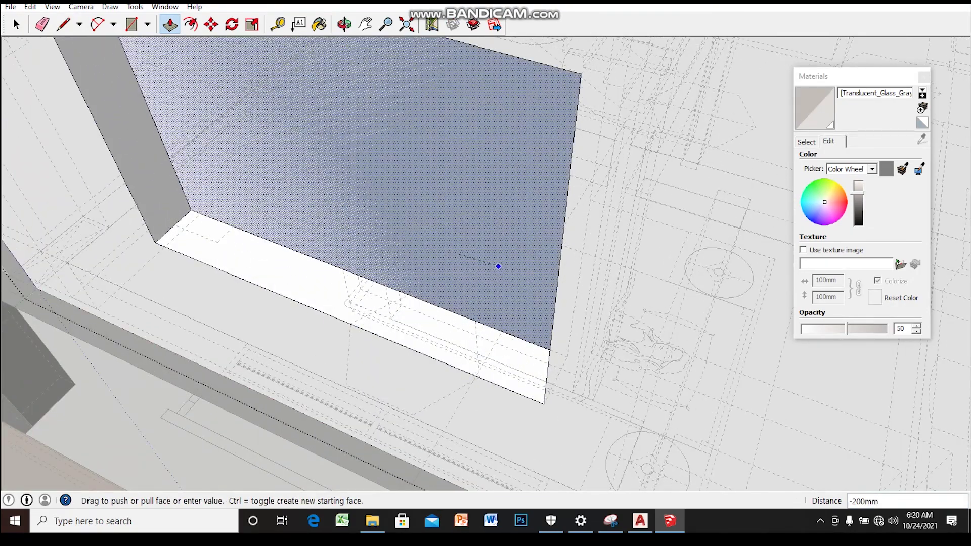
click(496, 268)
mouse_move(497, 268)
middle_down()
mouse_move(455, 283)
mouse_move(506, 253)
middle_up()
scroll(486, 263, down, 5)
scroll(486, 263, down, 5)
scroll(485, 263, up, 3)
drag(485, 263, 435, 268)
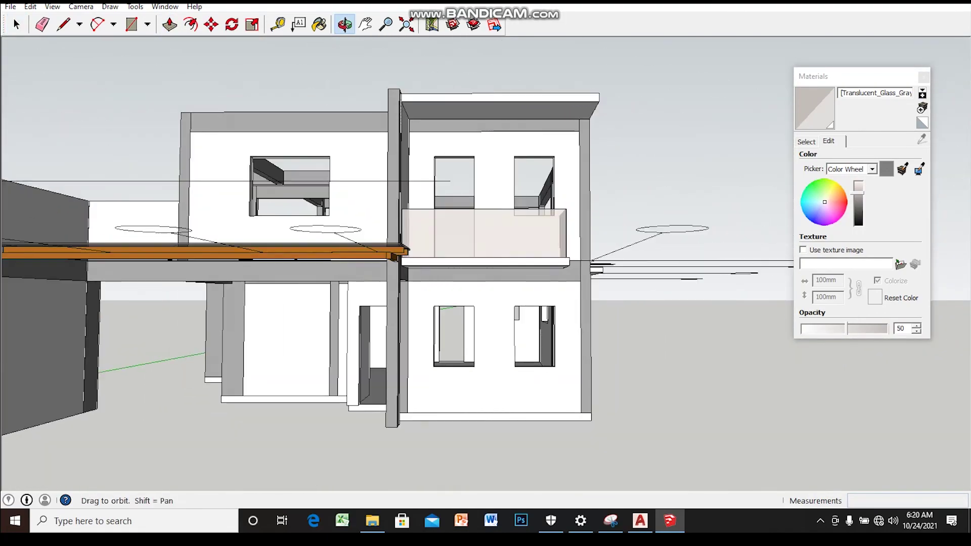
mouse_move(435, 268)
middle_down()
mouse_move(354, 264)
mouse_move(303, 243)
mouse_move(384, 208)
mouse_move(445, 200)
mouse_move(475, 213)
mouse_move(496, 151)
middle_up()
scroll(455, 304, up, 5)
scroll(485, 273, up, 3)
scroll(485, 273, up, 3)
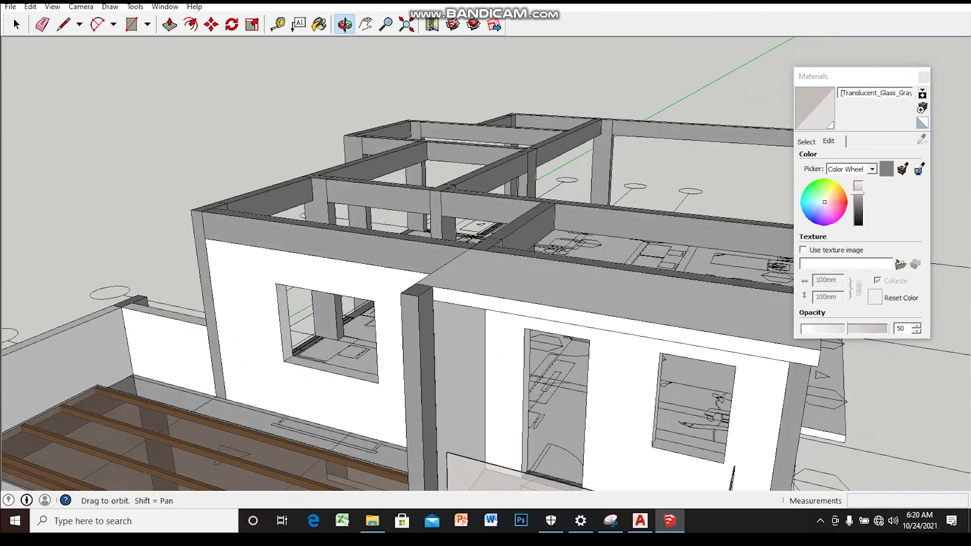
scroll(485, 273, down, 3)
mouse_move(486, 202)
middle_down()
mouse_move(491, 142)
mouse_move(522, 157)
mouse_move(496, 147)
mouse_move(496, 193)
middle_up()
middle_drag(486, 228, 384, 273)
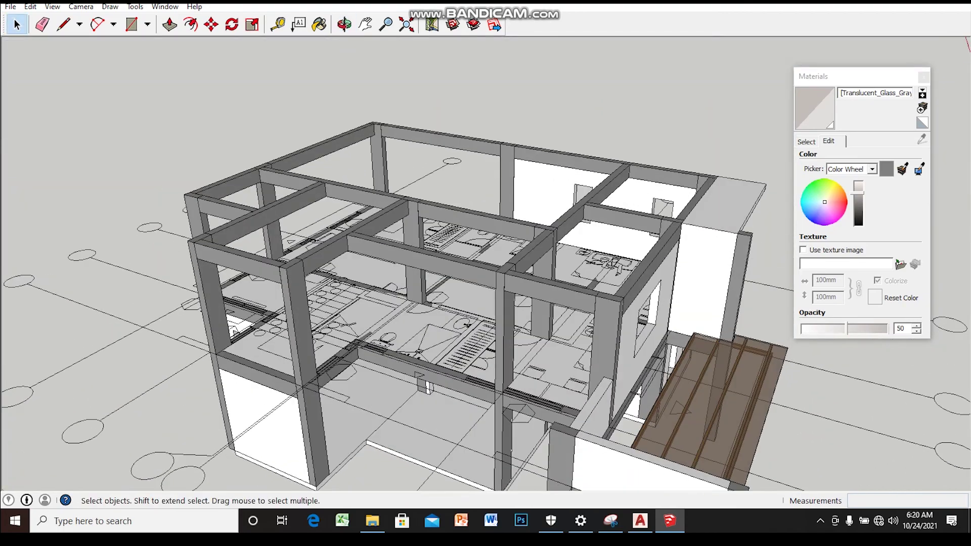
scroll(485, 273, up, 3)
middle_drag(485, 273, 475, 263)
middle_drag(486, 263, 455, 303)
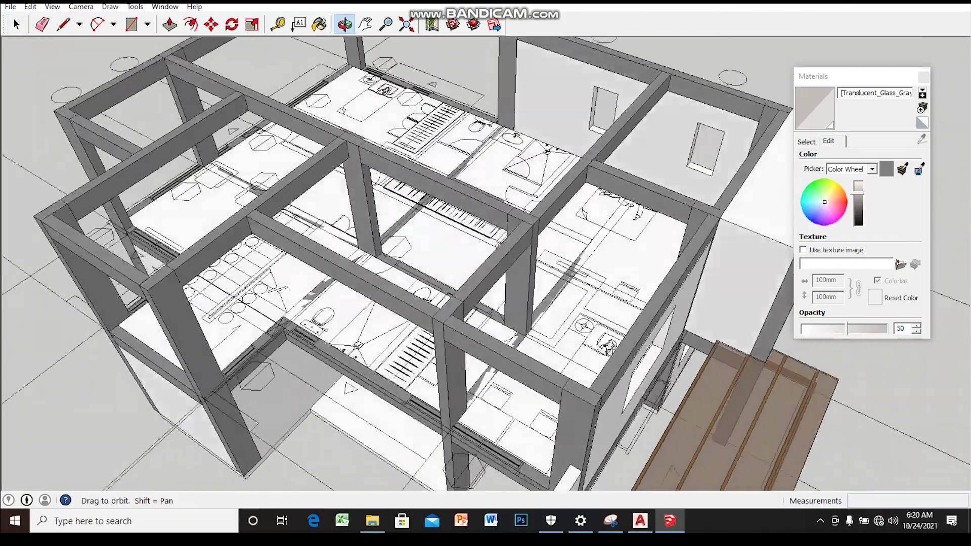
mouse_move(456, 303)
middle_down()
mouse_move(446, 344)
mouse_move(456, 314)
mouse_move(420, 304)
middle_up()
scroll(445, 324, up, 3)
scroll(445, 323, up, 3)
scroll(455, 314, up, 2)
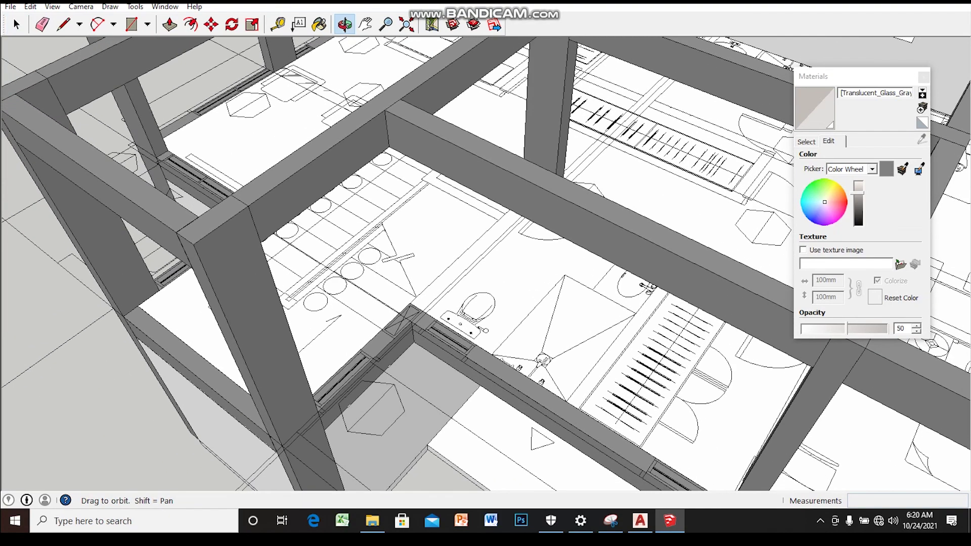
- Group the small corner rectangle and push/pull it up to the beam as a column
scroll(412, 305, up, 2)
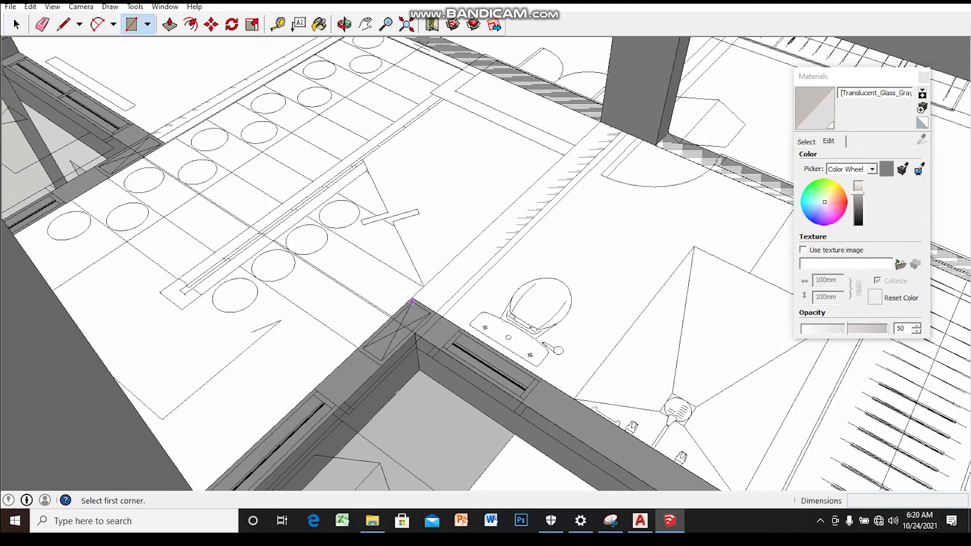
scroll(412, 302, up, 2)
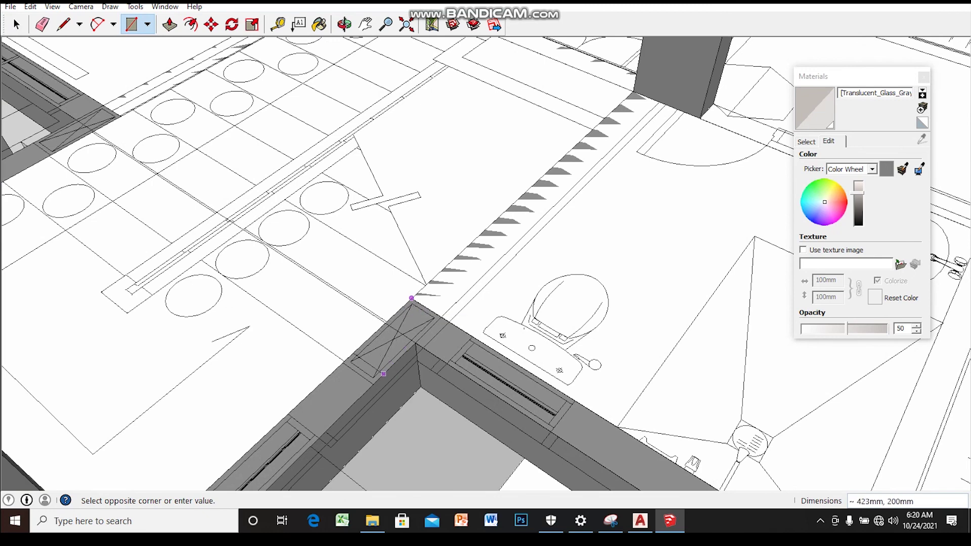
right_click(375, 357)
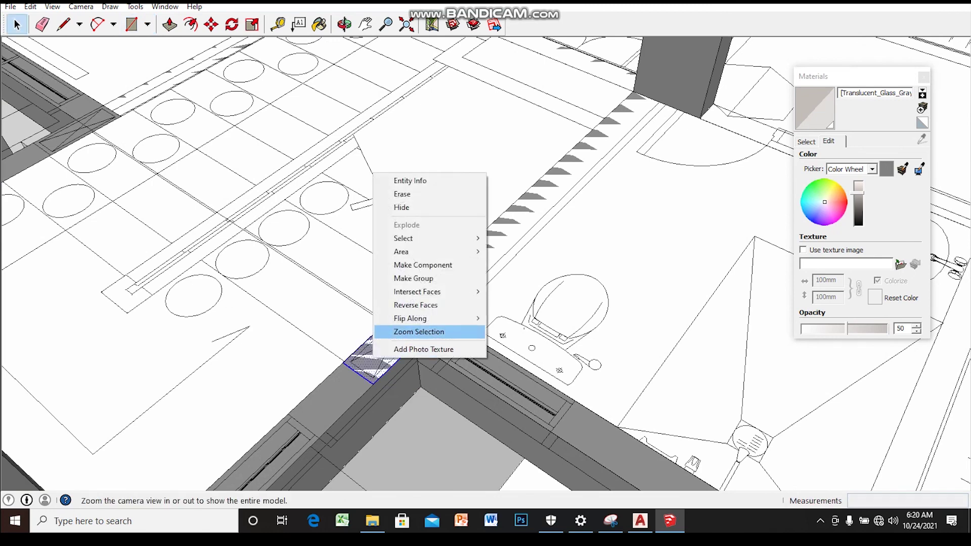
click(413, 278)
scroll(399, 339, down, 3)
scroll(402, 344, down, 3)
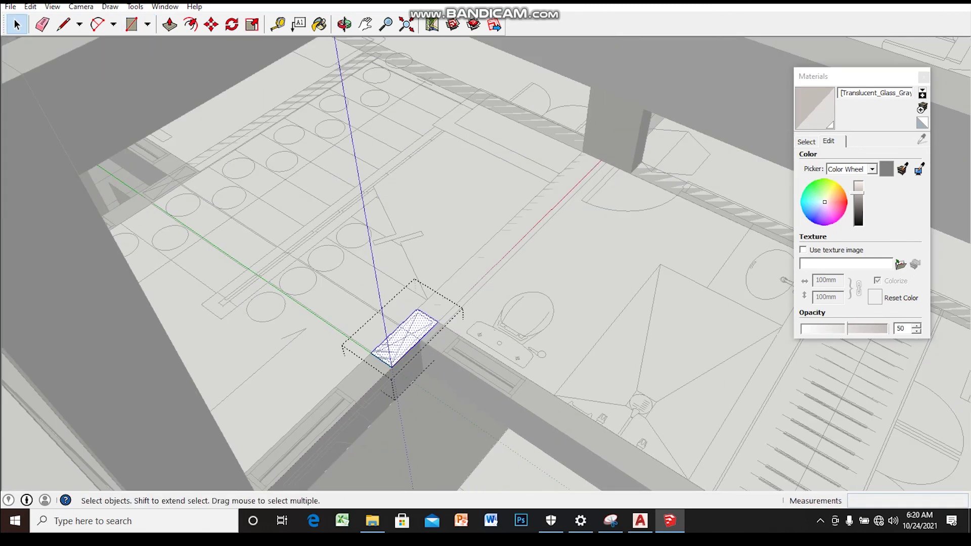
scroll(405, 349, down, 2)
scroll(407, 349, down, 2)
key(p)
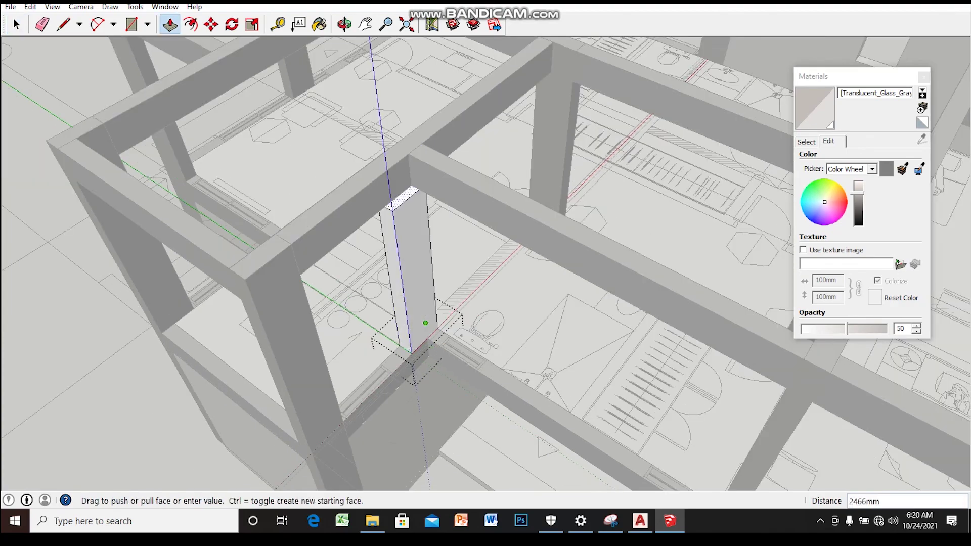
key(space)
- Browse the Translucent materials library swatches
scroll(412, 185, down, 3)
scroll(412, 185, down, 2)
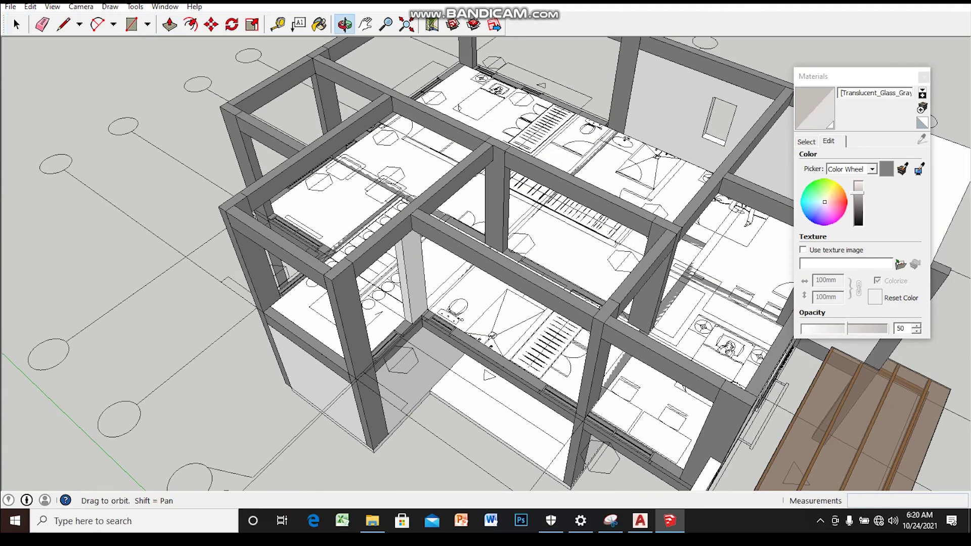
scroll(412, 185, down, 1)
click(806, 141)
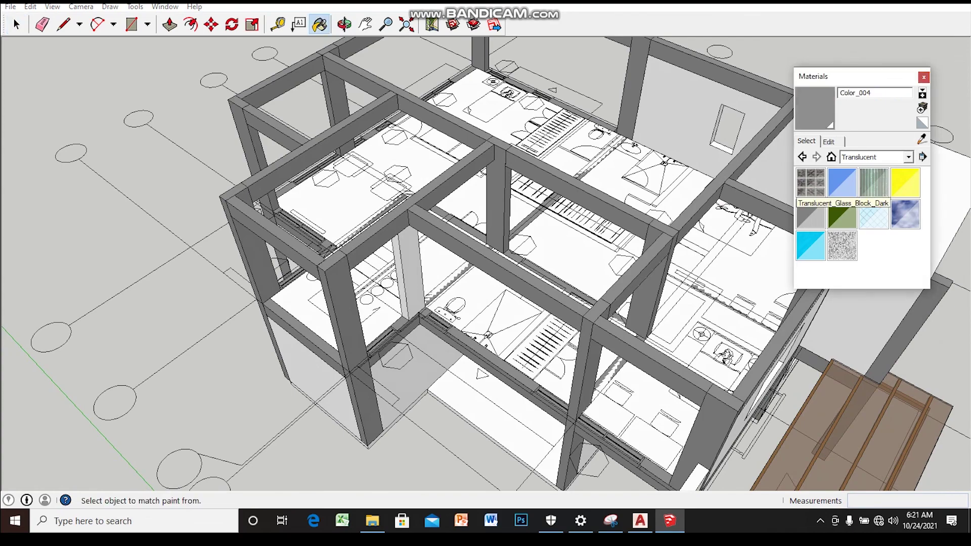
- Orbit to an eye-level close view of the upper-floor beam frame beside the pergola deck
middle_drag(486, 263, 556, 270)
key(space)
mouse_move(486, 263)
middle_down()
mouse_move(445, 202)
mouse_move(485, 205)
mouse_move(445, 203)
mouse_move(456, 253)
mouse_move(460, 243)
mouse_move(430, 248)
mouse_move(445, 243)
mouse_move(435, 238)
middle_up()
scroll(455, 253, up, 3)
scroll(456, 253, up, 3)
scroll(455, 253, up, 3)
scroll(455, 253, up, 3)
middle_drag(471, 392, 456, 354)
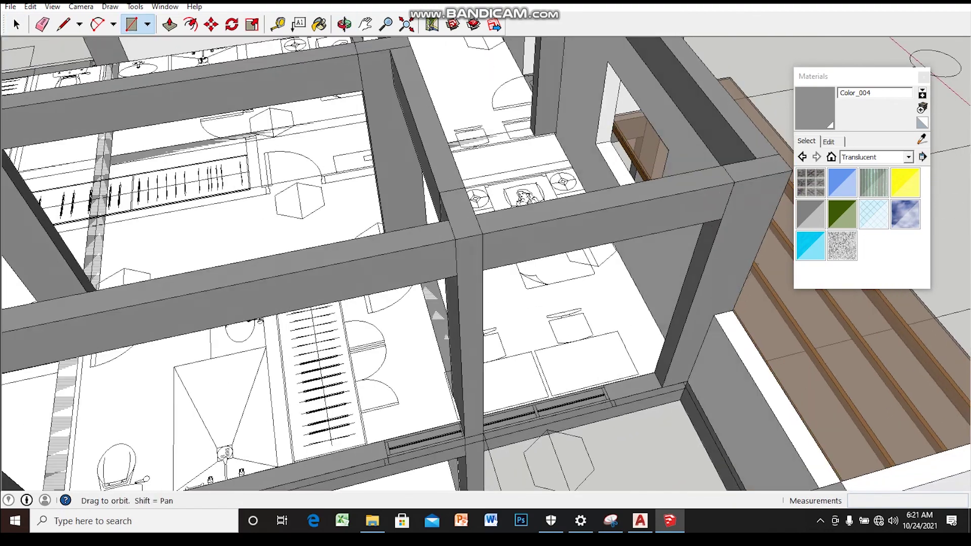
- Draw a rectangle across the opening's base, group it and raise it to the beam as a panel
scroll(455, 329, up, 3)
click(455, 328)
scroll(455, 329, up, 2)
scroll(316, 455, up, 2)
scroll(317, 455, up, 1)
click(718, 389)
key(space)
right_click(623, 405)
click(650, 324)
scroll(650, 324, down, 3)
scroll(651, 324, down, 2)
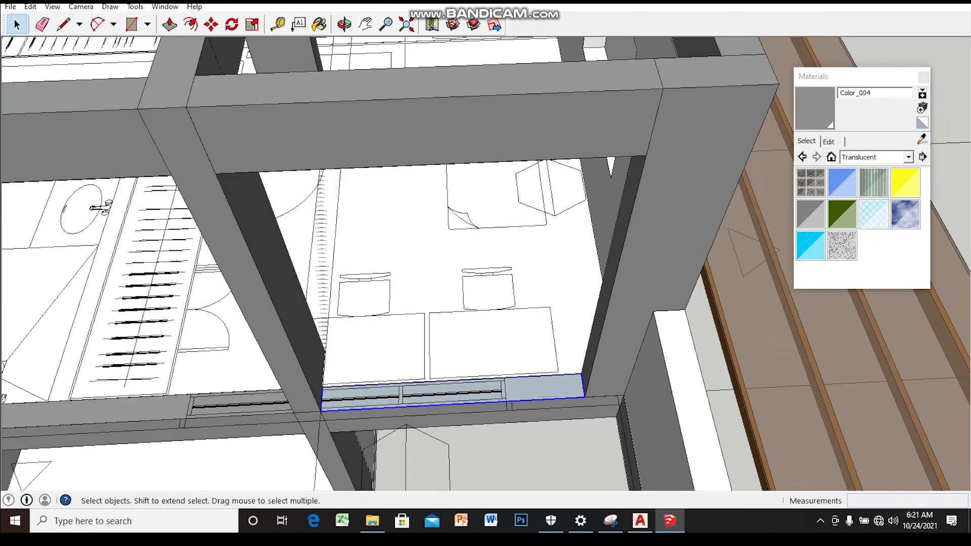
key(Return)
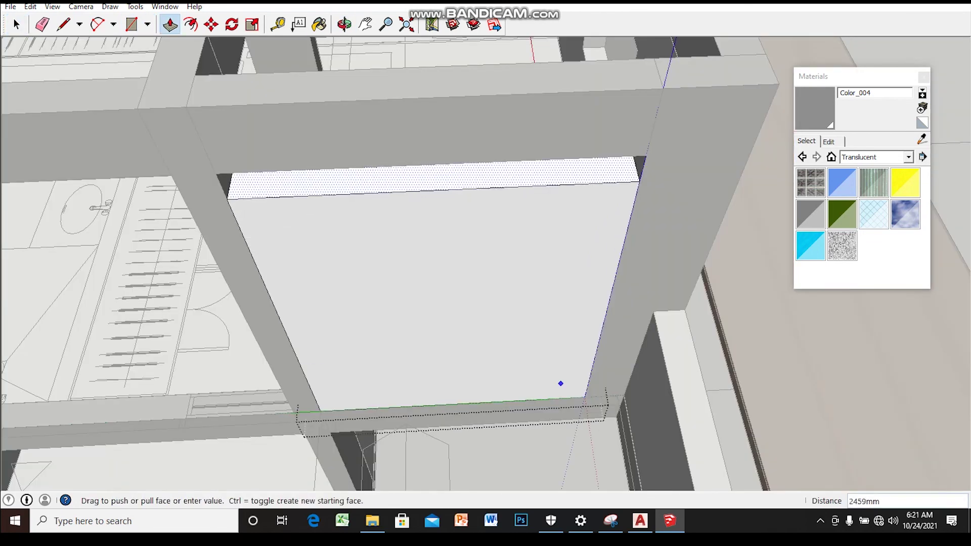
click(560, 383)
mouse_move(560, 383)
middle_down()
mouse_move(557, 358)
mouse_move(520, 360)
middle_up()
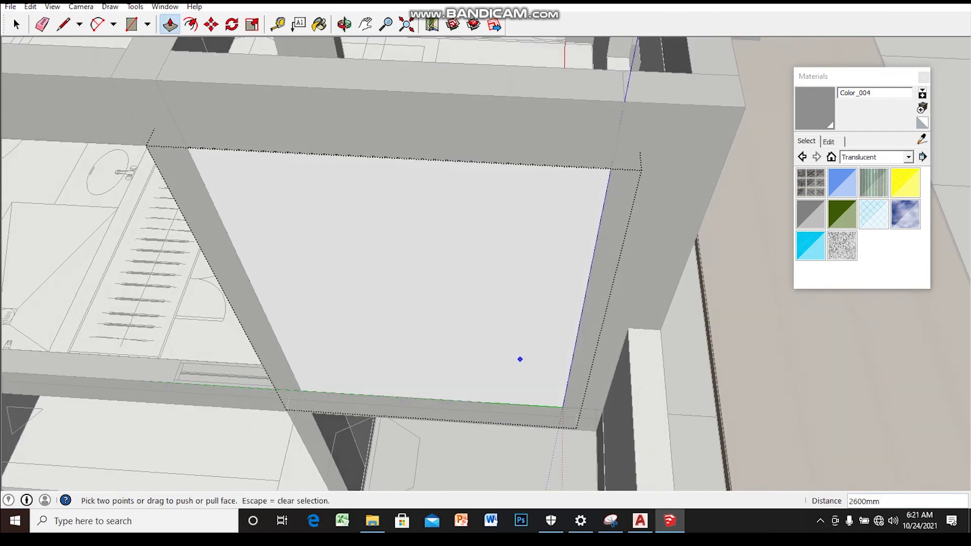
scroll(453, 418, up, 3)
- Draw a line splitting the panel face into upper and lower parts
key(l)
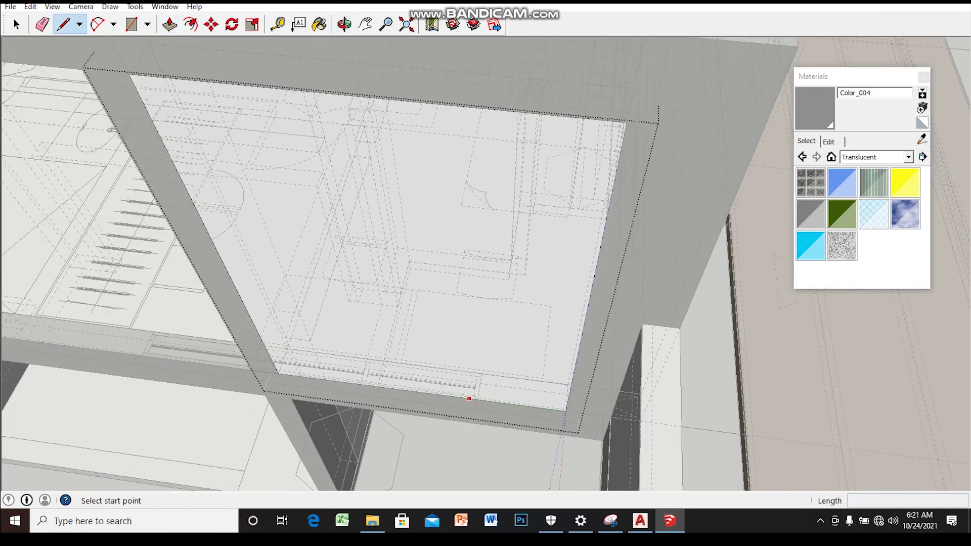
scroll(458, 397, up, 3)
scroll(481, 398, up, 2)
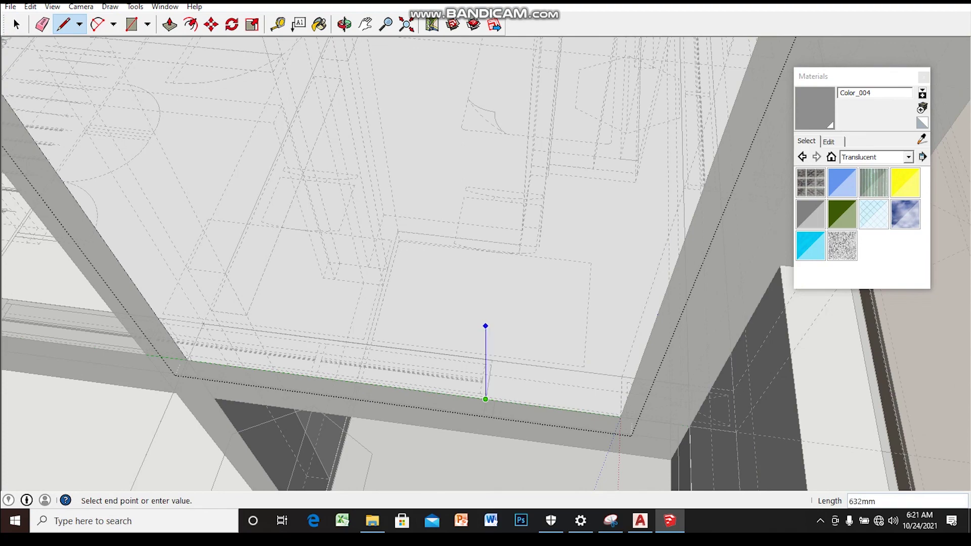
double_click(405, 227)
middle_drag(494, 401, 451, 370)
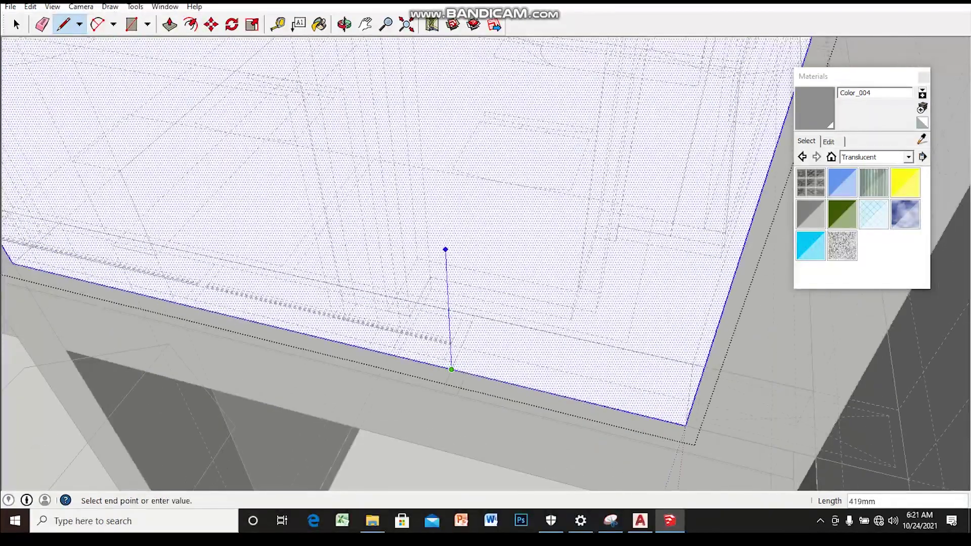
middle_drag(445, 242, 449, 306)
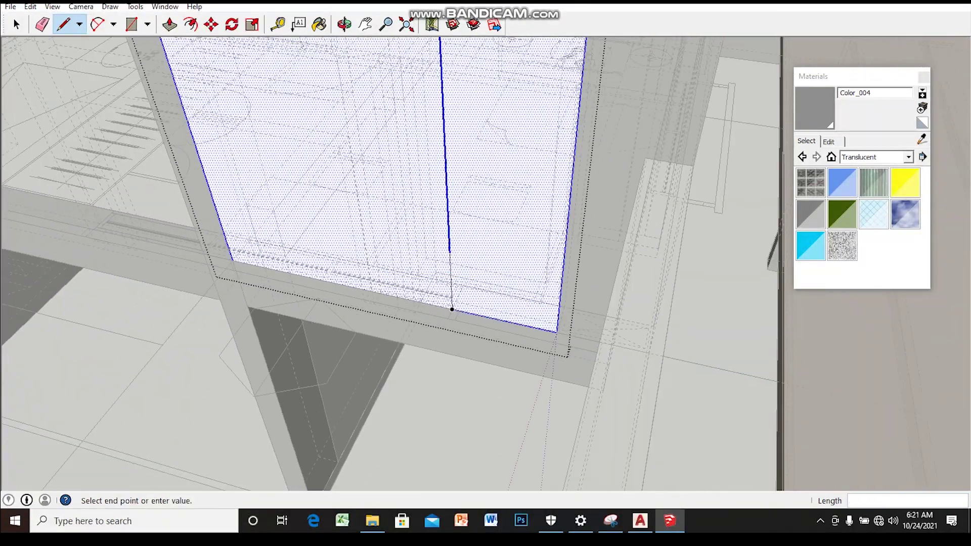
middle_drag(449, 305, 499, 145)
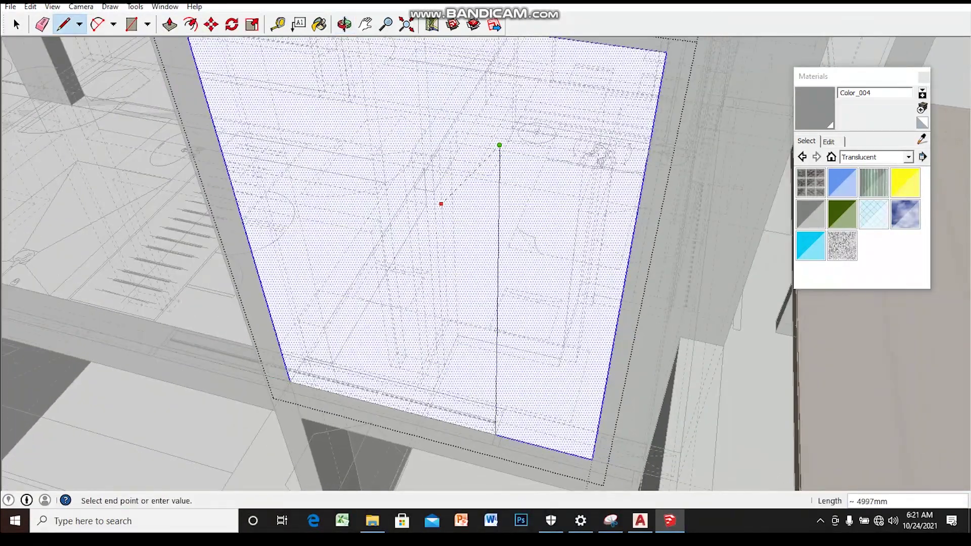
middle_drag(441, 203, 450, 299)
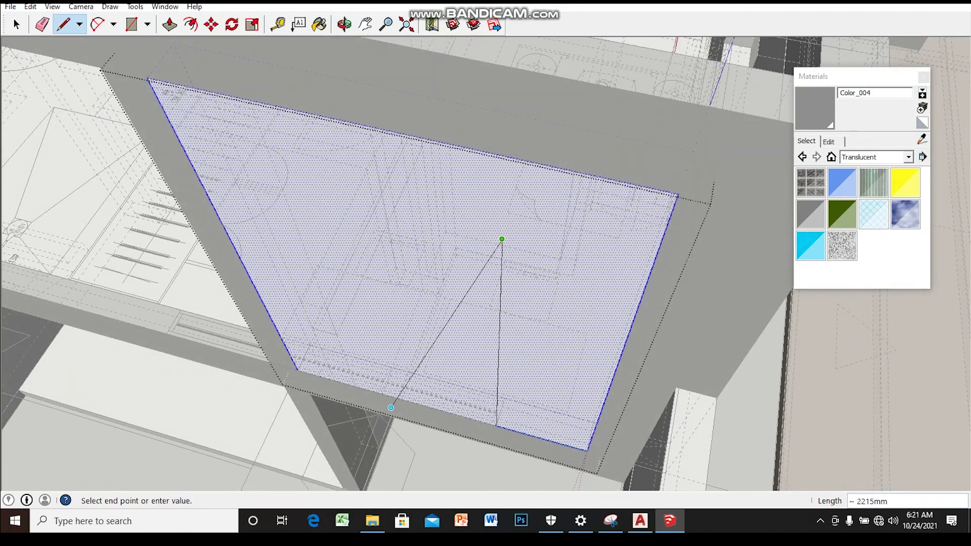
mouse_move(384, 379)
middle_down()
mouse_move(657, 359)
mouse_move(605, 419)
mouse_move(351, 351)
mouse_move(354, 303)
middle_up()
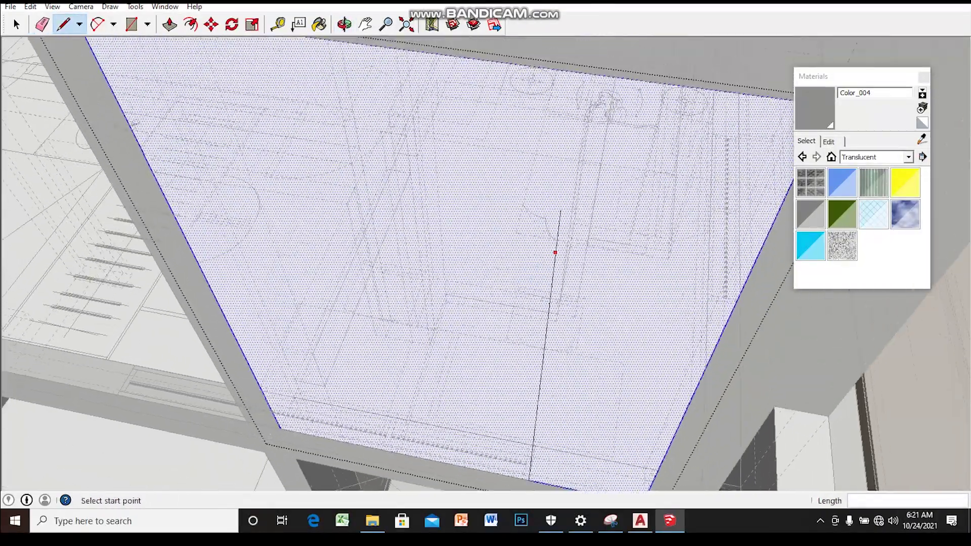
middle_drag(555, 252, 484, 476)
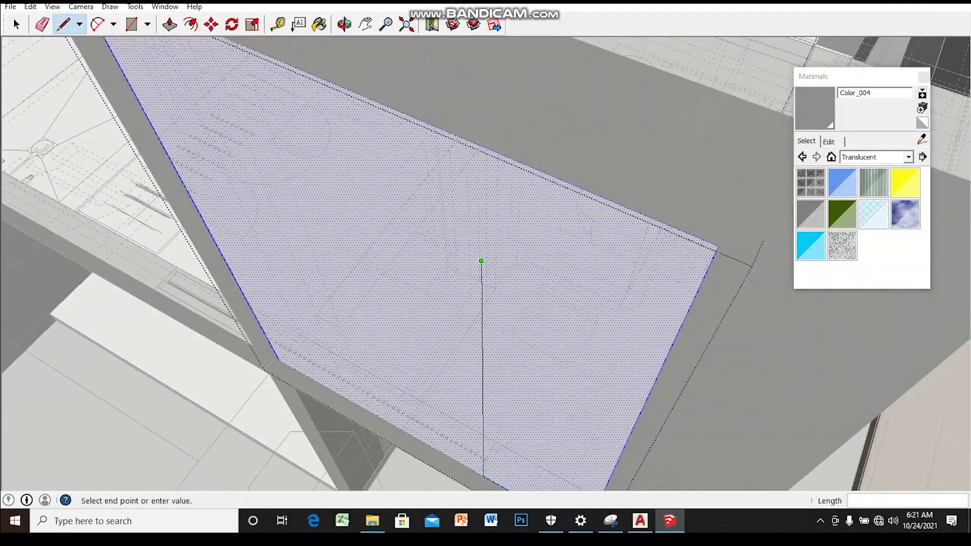
mouse_move(481, 261)
middle_down()
mouse_move(523, 239)
mouse_move(486, 283)
middle_up()
click(523, 238)
key(space)
key(Escape)
- Push the upper part of the panel back 200mm to open the window, leaving a low sill
key(m)
scroll(528, 214, up, 2)
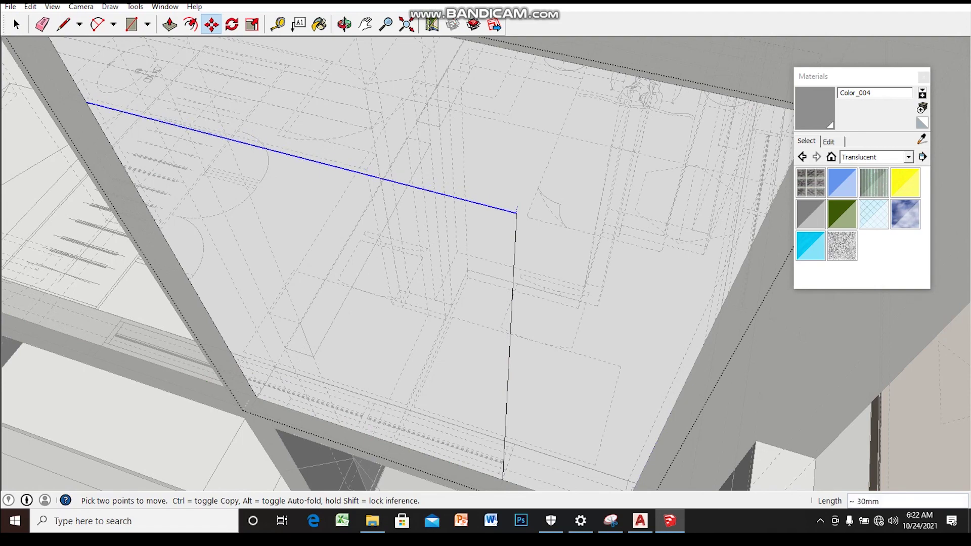
mouse_move(521, 250)
middle_down()
mouse_move(521, 273)
mouse_move(468, 307)
middle_up()
key(space)
click(468, 307)
key(p)
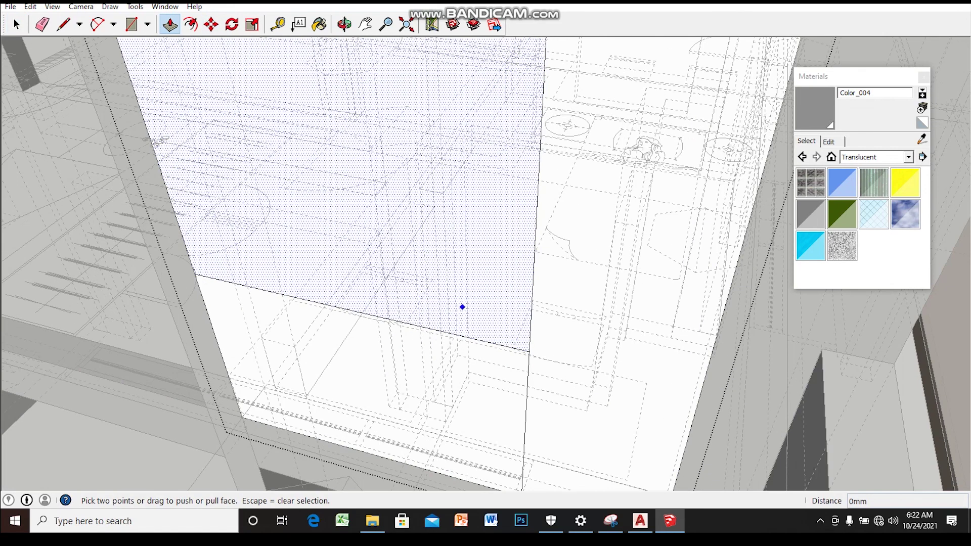
drag(468, 308, 508, 277)
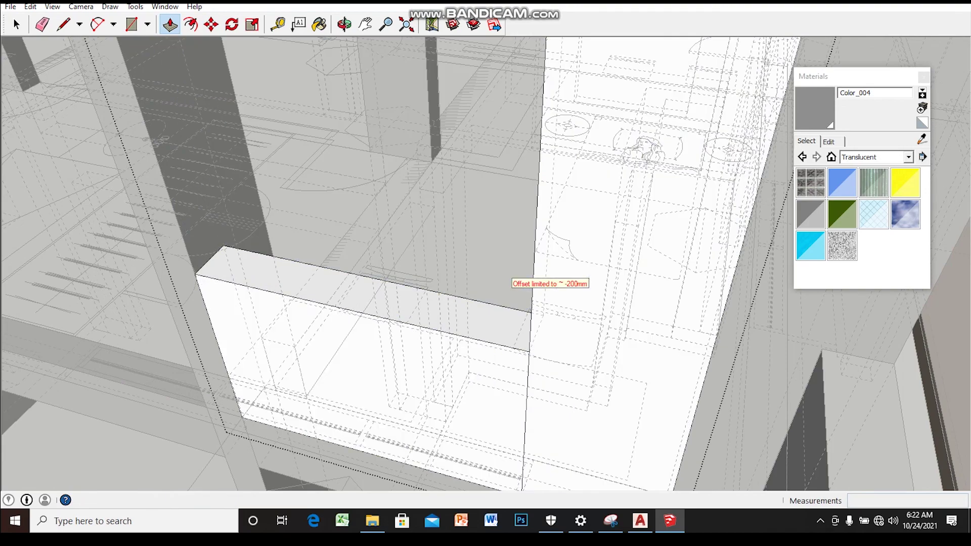
scroll(480, 298, down, 3)
scroll(480, 298, down, 2)
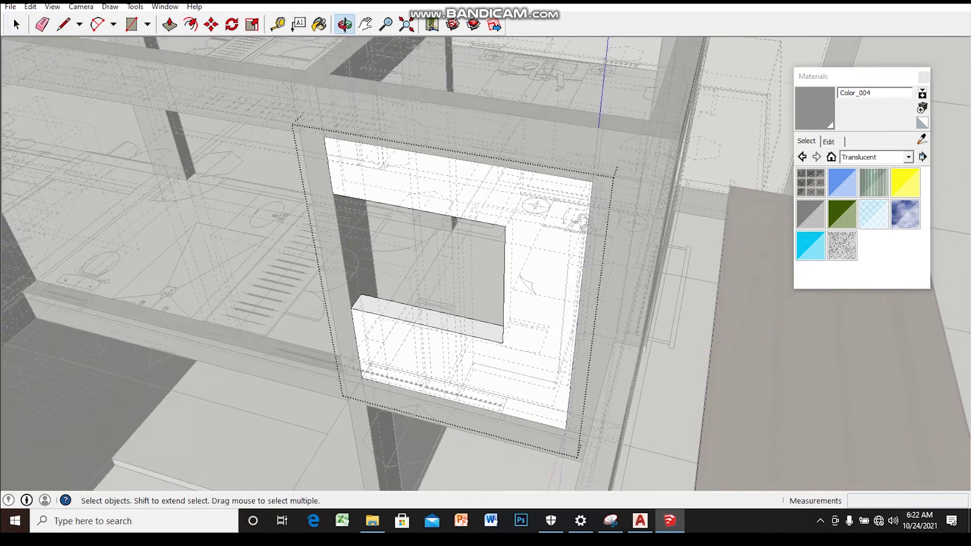
scroll(480, 298, down, 2)
mouse_move(480, 298)
middle_down()
mouse_move(486, 284)
mouse_move(526, 268)
mouse_move(455, 263)
mouse_move(486, 263)
mouse_move(456, 263)
mouse_move(455, 293)
mouse_move(445, 273)
middle_up()
scroll(485, 283, down, 3)
scroll(455, 263, up, 3)
scroll(517, 183, down, 3)
mouse_move(506, 193)
middle_down()
mouse_move(517, 182)
mouse_move(506, 192)
middle_up()
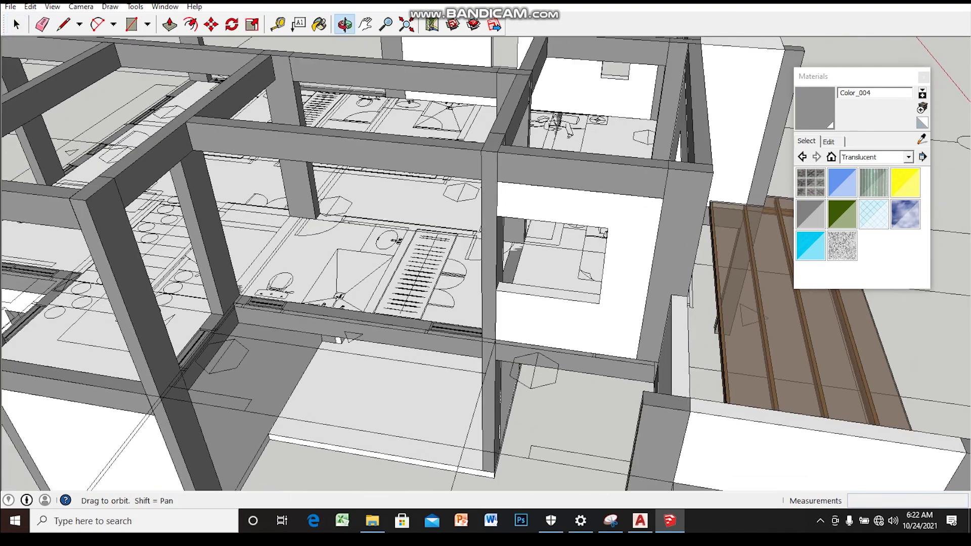
scroll(506, 192, up, 5)
scroll(485, 263, down, 2)
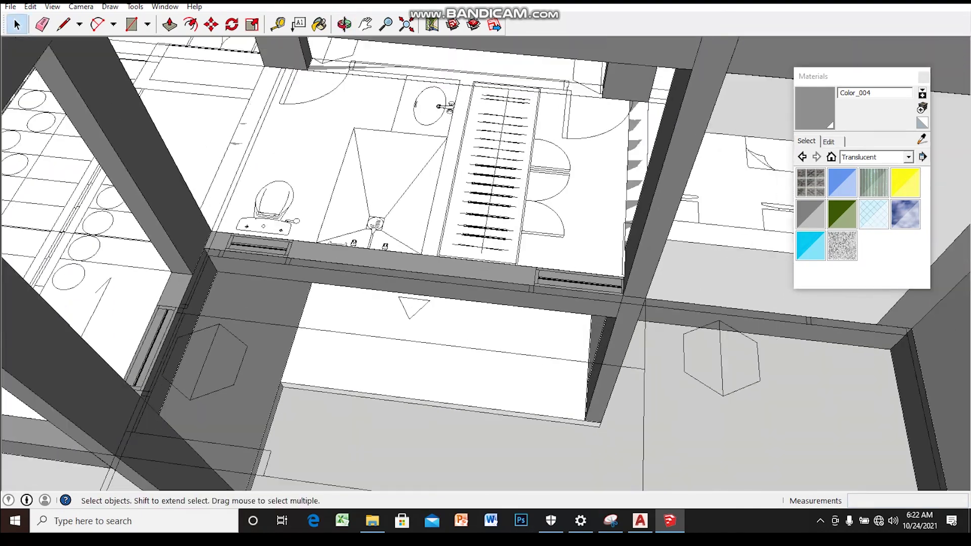
middle_drag(486, 263, 496, 243)
scroll(485, 263, up, 1)
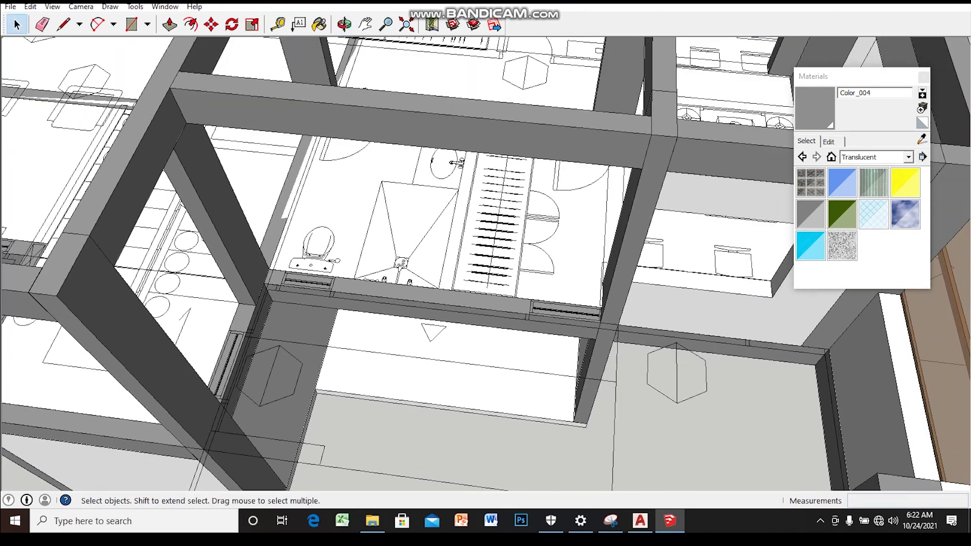
scroll(486, 263, down, 2)
middle_drag(486, 263, 501, 238)
scroll(501, 238, up, 2)
scroll(485, 263, up, 2)
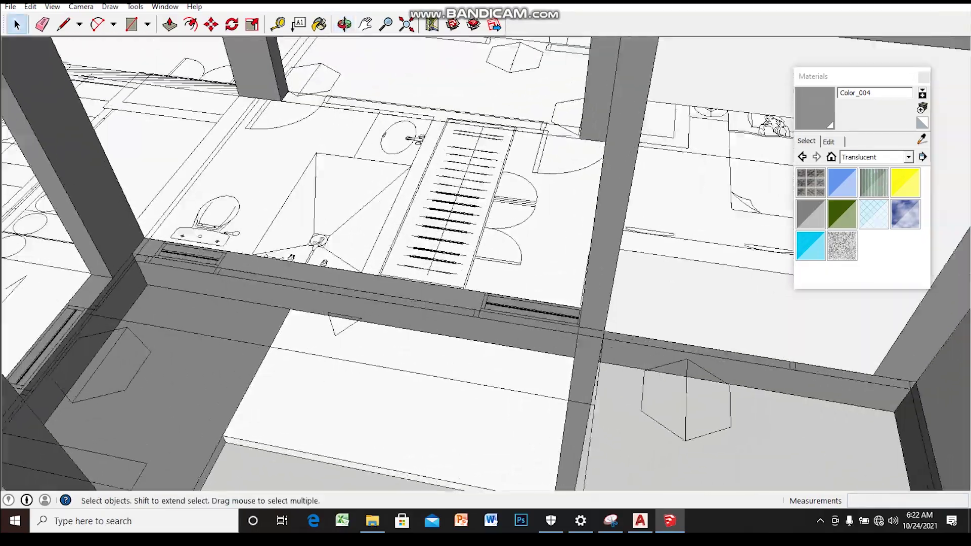
scroll(485, 263, up, 1)
scroll(486, 263, down, 1)
mouse_move(486, 263)
middle_down()
mouse_move(476, 253)
mouse_move(506, 228)
middle_up()
scroll(486, 263, down, 1)
scroll(506, 227, up, 1)
mouse_move(486, 263)
mouse_down()
mouse_move(465, 243)
mouse_move(486, 233)
mouse_move(445, 212)
mouse_move(404, 233)
mouse_up()
key(space)
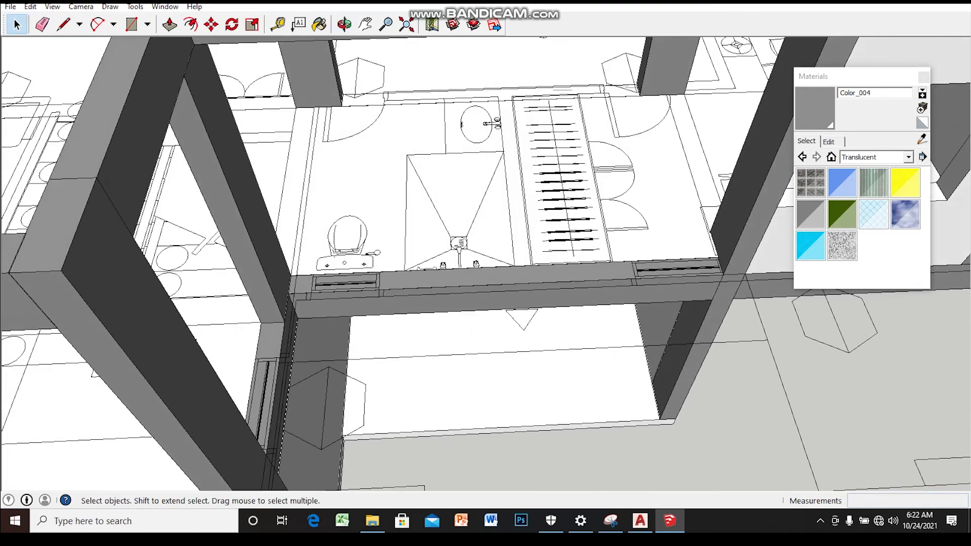
middle_drag(508, 284, 603, 359)
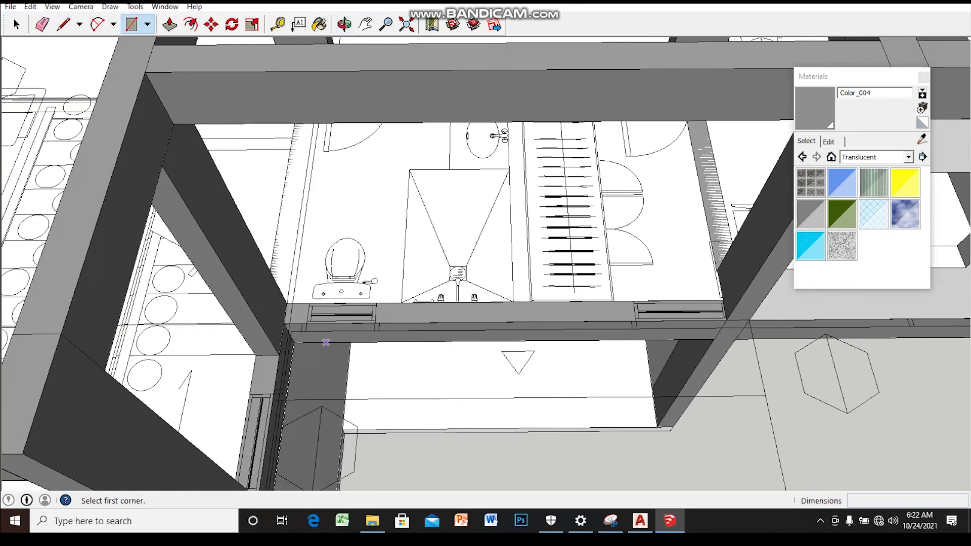
- Orbit to the strip along the beam below the bathroom, cancelling a started rectangle
scroll(324, 328, up, 2)
scroll(265, 300, up, 2)
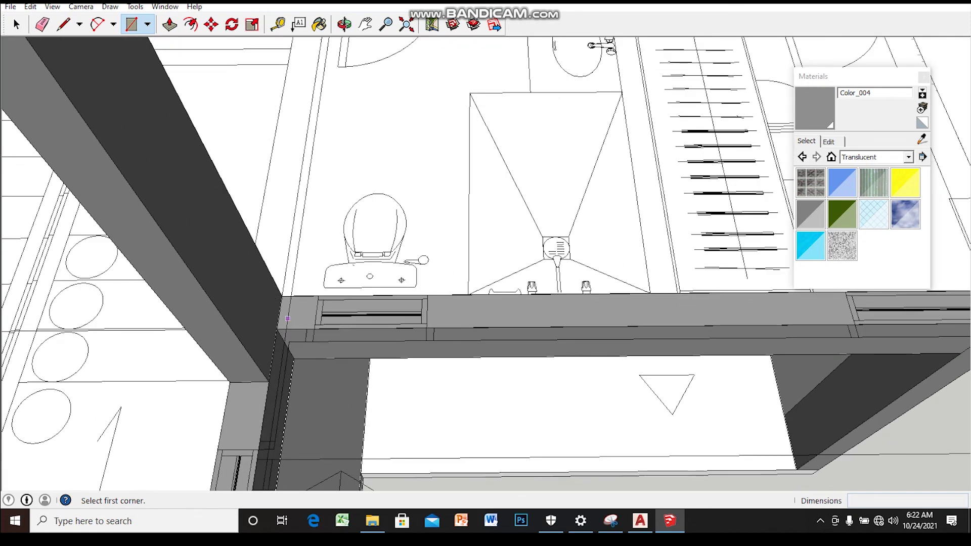
middle_drag(453, 303, 592, 322)
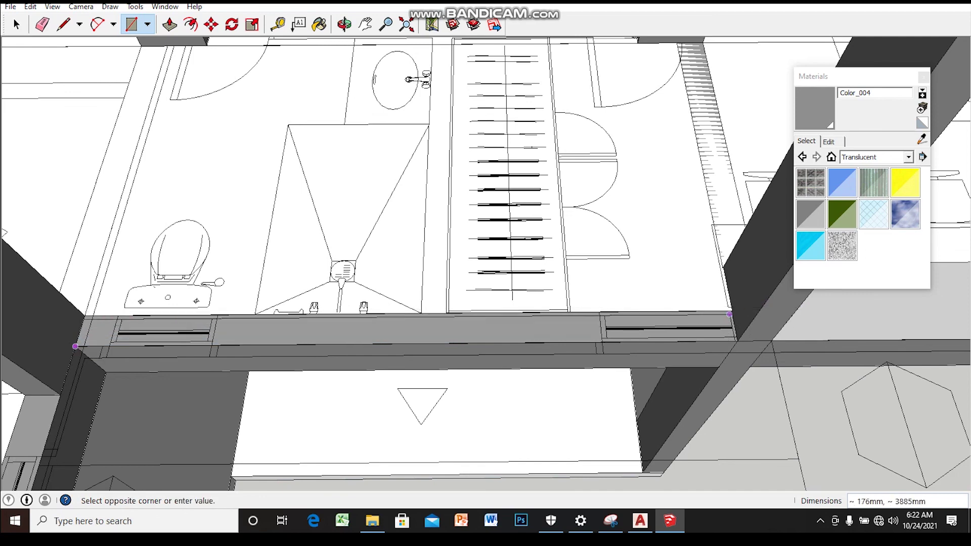
scroll(730, 314, up, 1)
scroll(732, 303, up, 1)
scroll(734, 294, up, 1)
key(Escape)
key(space)
middle_drag(733, 290, 708, 293)
- Make the strip face along the beam into a group
right_click(405, 316)
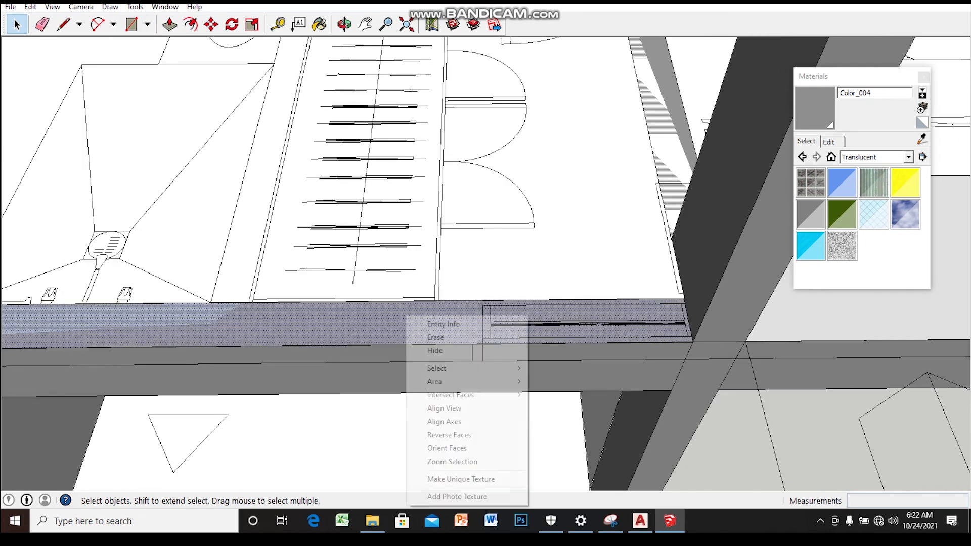
click(368, 325)
right_click(368, 326)
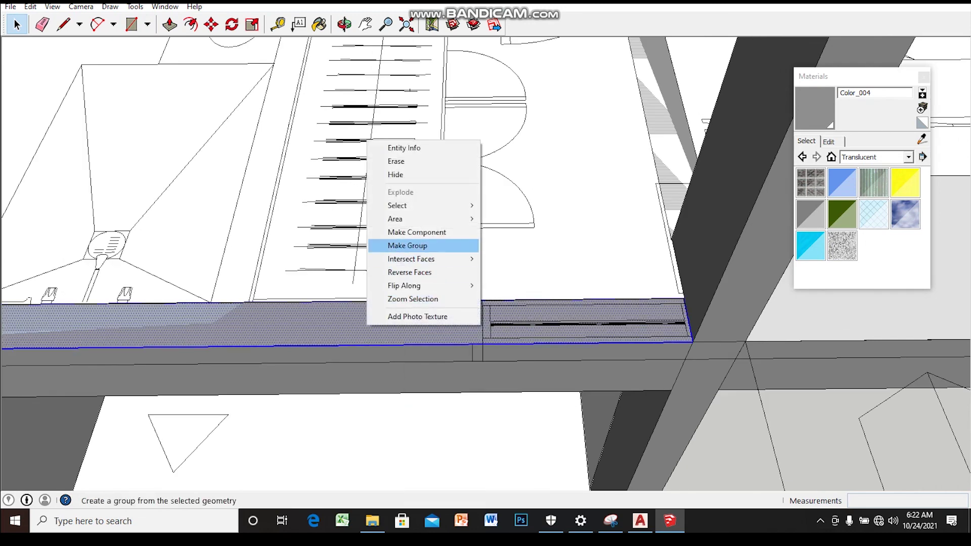
click(407, 245)
scroll(516, 377, down, 2)
scroll(524, 387, down, 2)
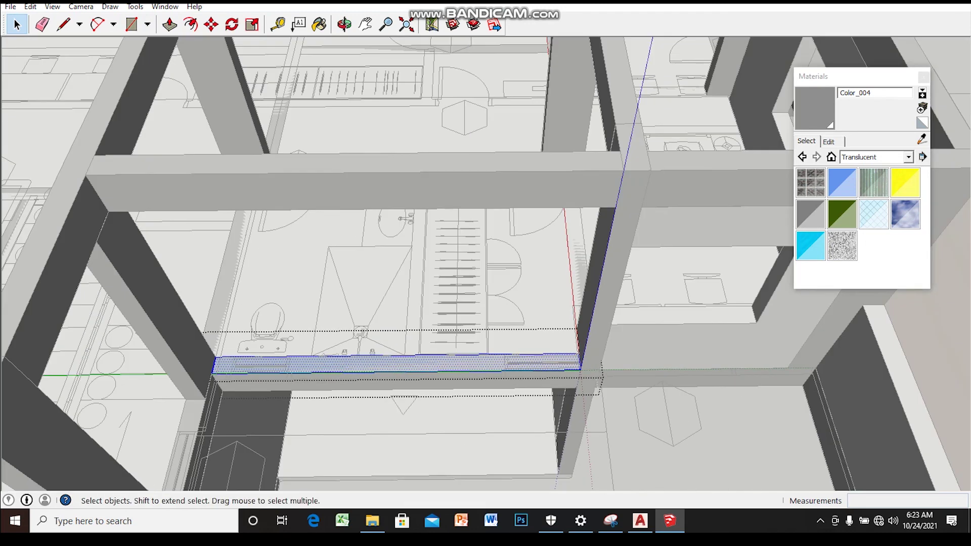
scroll(524, 387, down, 1)
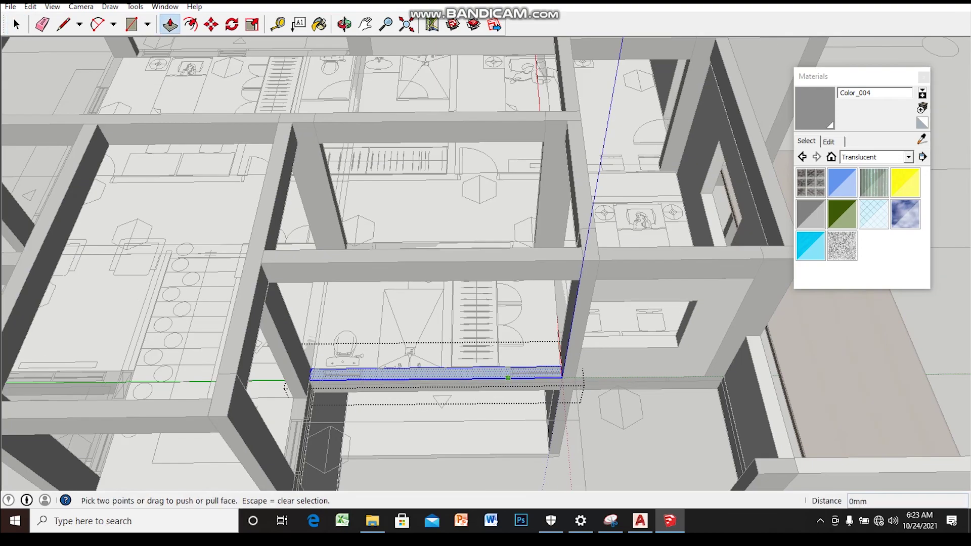
- Raise the grouped strip up to the beam to form a full-height wall between the columns
click(508, 378)
click(506, 371)
key(space)
mouse_move(490, 351)
middle_down()
mouse_move(505, 303)
mouse_move(465, 314)
mouse_move(384, 283)
mouse_move(384, 323)
mouse_move(354, 354)
middle_up()
scroll(506, 304, down, 2)
scroll(506, 303, down, 2)
scroll(385, 324, up, 2)
scroll(354, 354, up, 3)
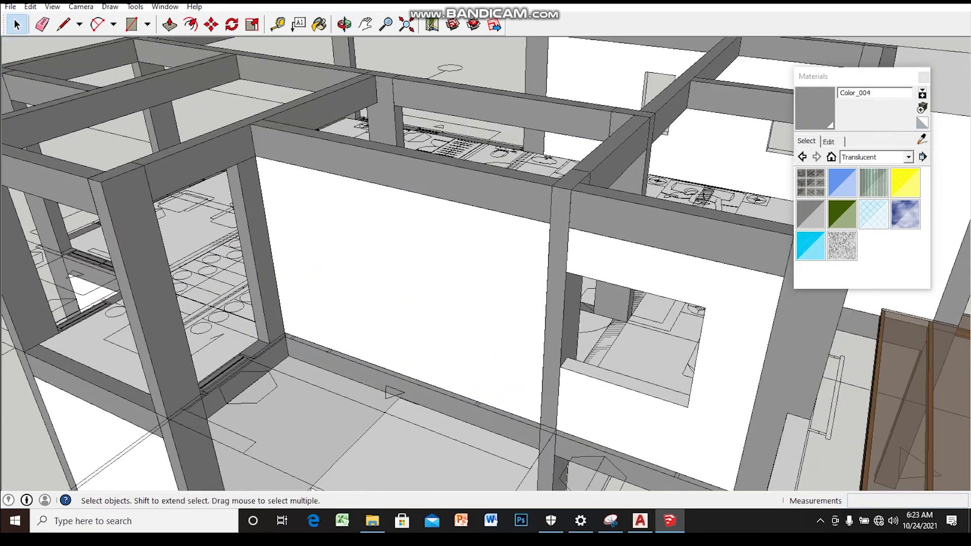
- Zoom in close to the new wall and select its large face
middle_drag(435, 374, 485, 344)
scroll(506, 313, up, 2)
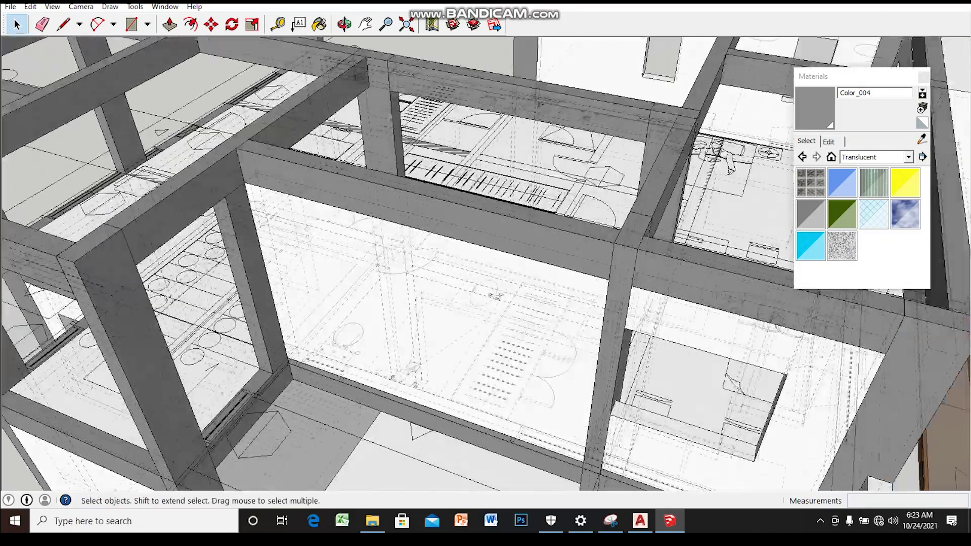
scroll(572, 364, up, 2)
middle_drag(437, 376, 439, 379)
scroll(440, 380, up, 2)
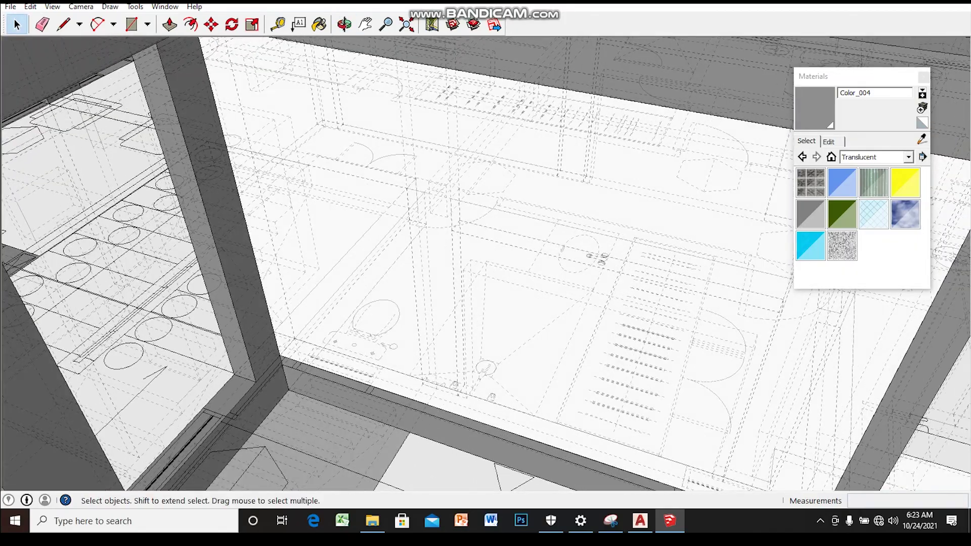
click(456, 303)
key(l)
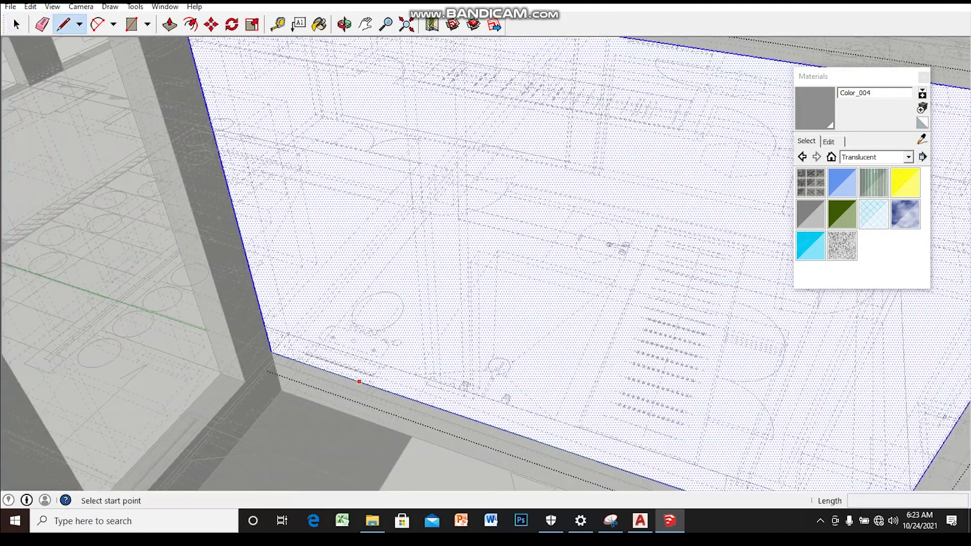
- Orbit along the wall's bottom edge and the grey floor slab edge
scroll(374, 387, up, 2)
scroll(374, 386, up, 2)
scroll(374, 386, up, 2)
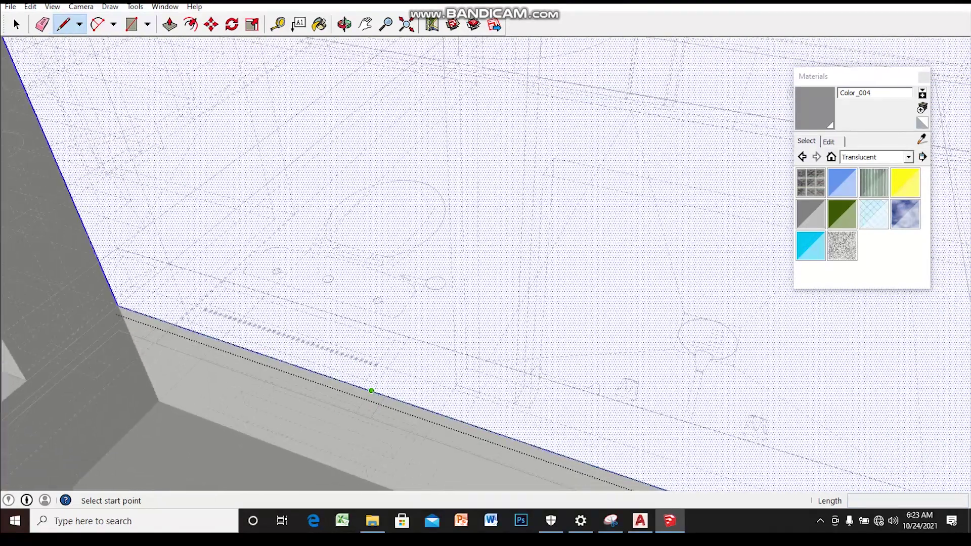
middle_drag(371, 257, 441, 406)
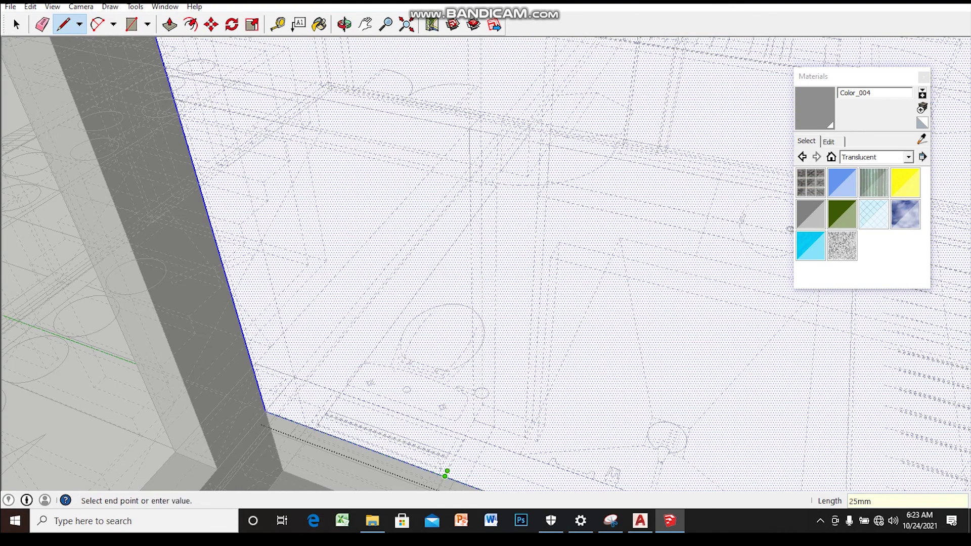
middle_drag(445, 477, 420, 402)
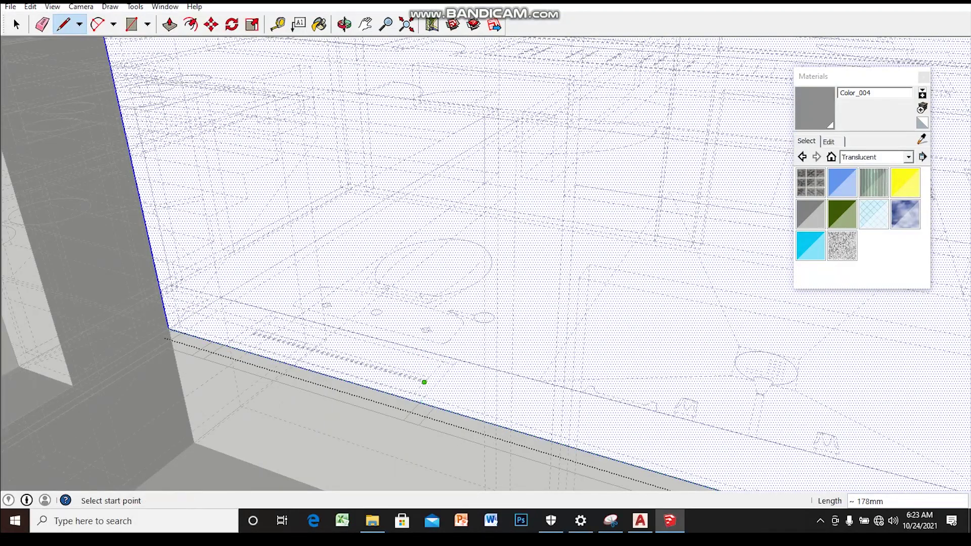
scroll(425, 382, up, 2)
scroll(420, 398, up, 2)
middle_drag(415, 405, 398, 410)
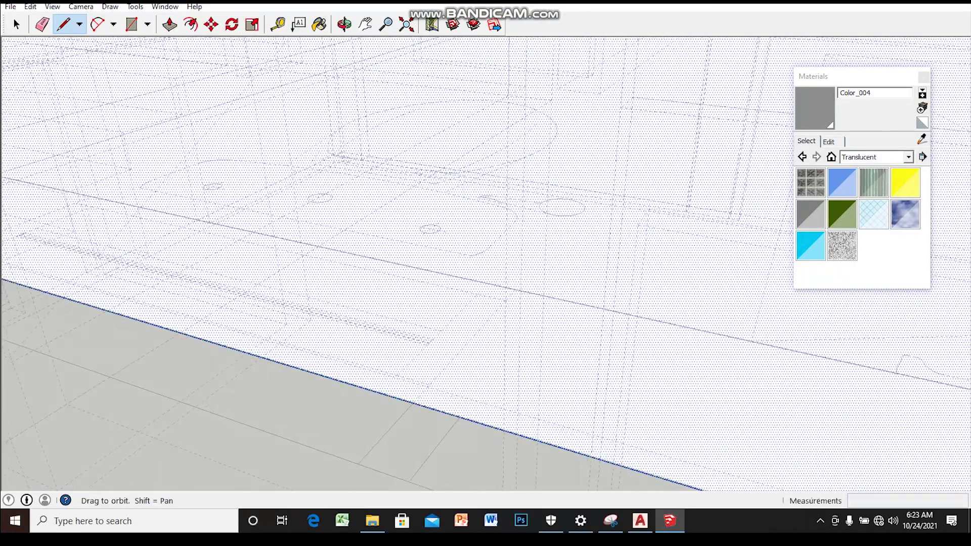
scroll(402, 397, up, 2)
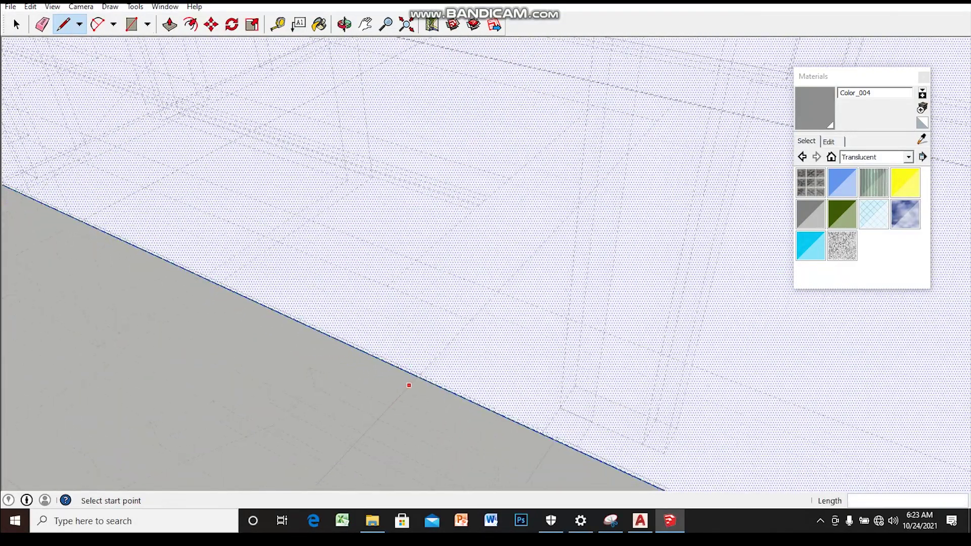
scroll(422, 373, up, 1)
scroll(424, 368, up, 1)
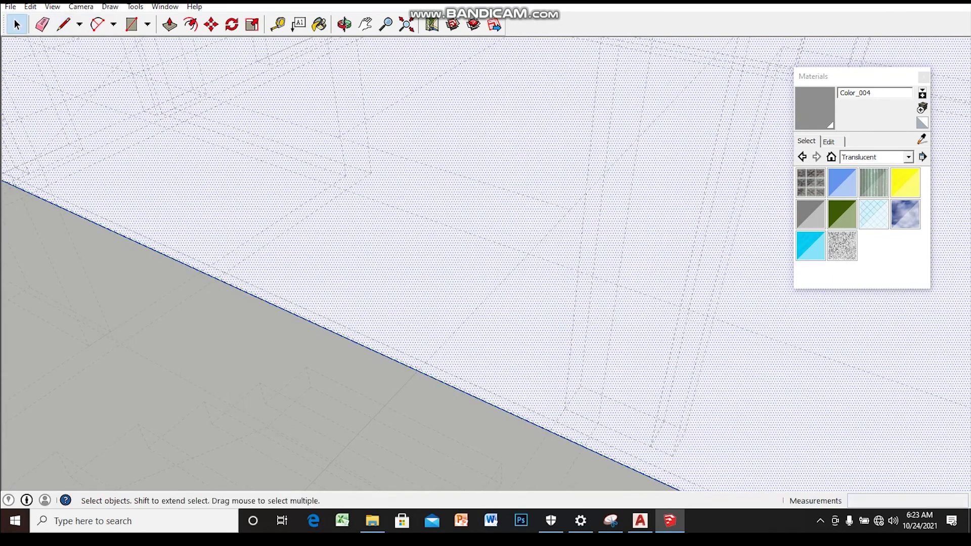
- Push/pull the grey slab face along the glass edge, orbiting between attempts
click(425, 362)
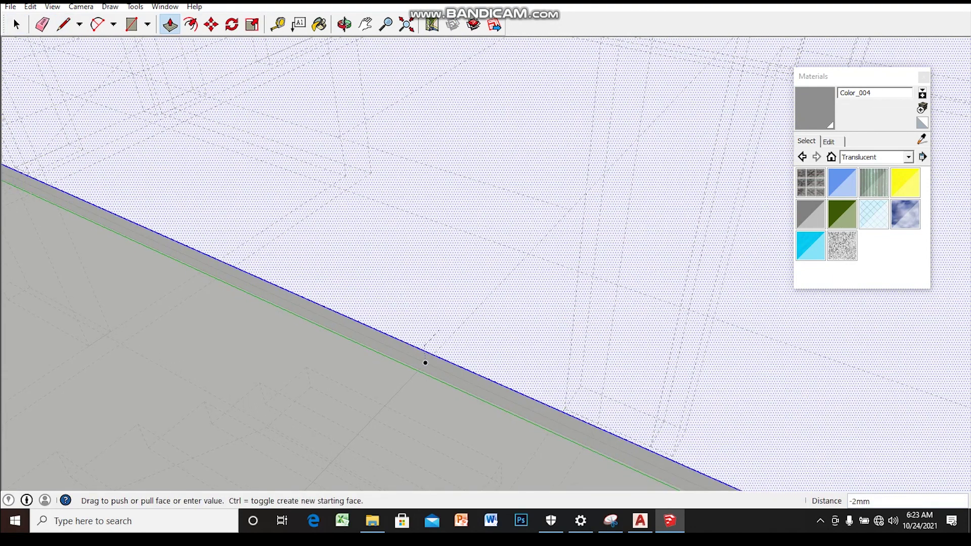
scroll(454, 374, down, 1)
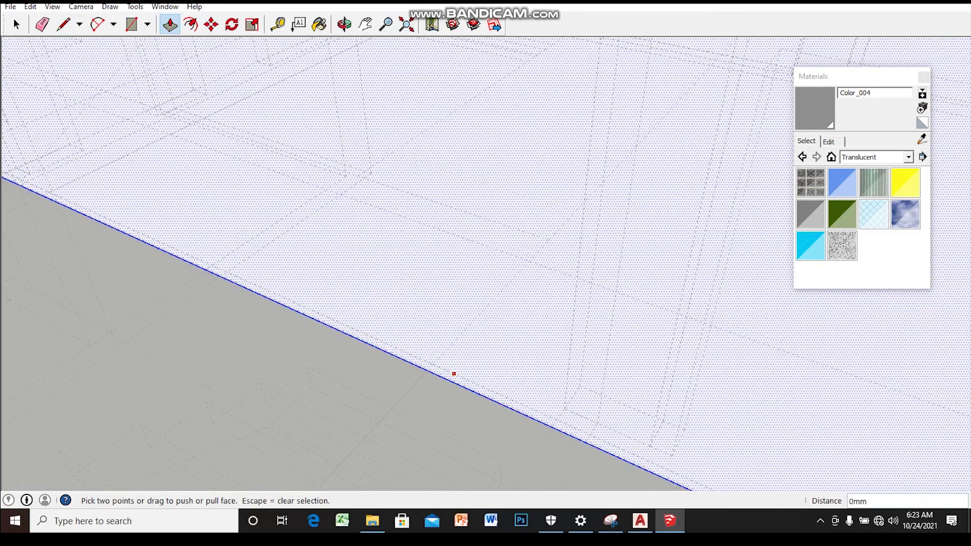
key(l)
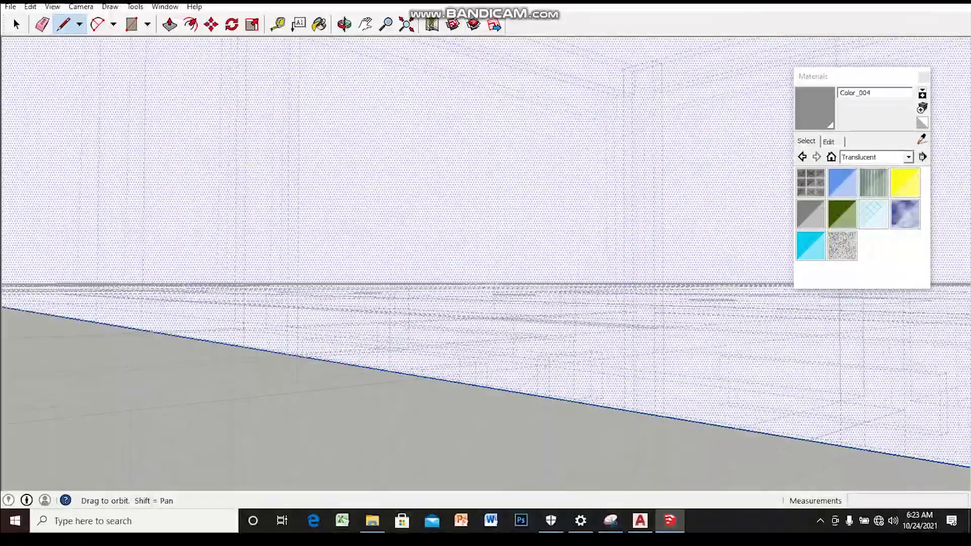
mouse_move(453, 373)
middle_down()
mouse_move(395, 354)
mouse_move(439, 326)
middle_up()
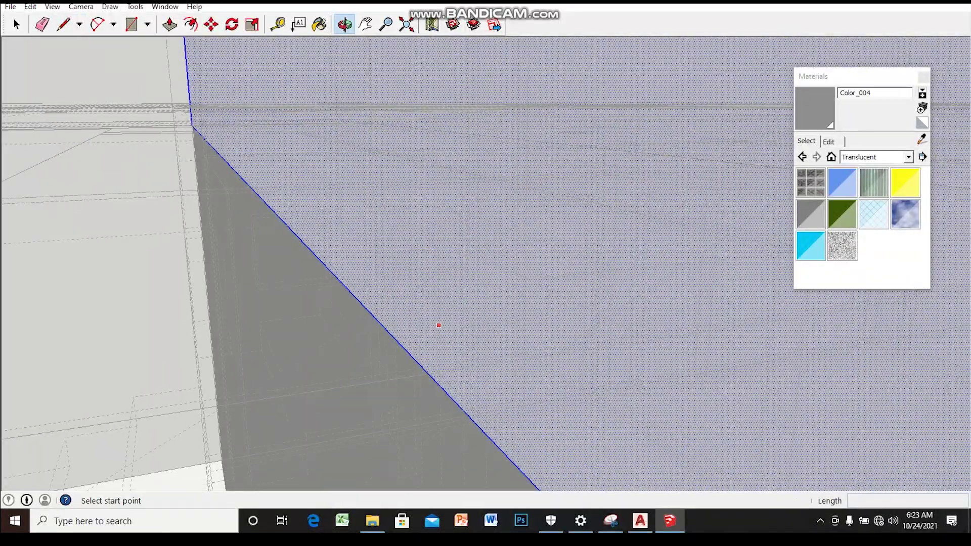
click(469, 408)
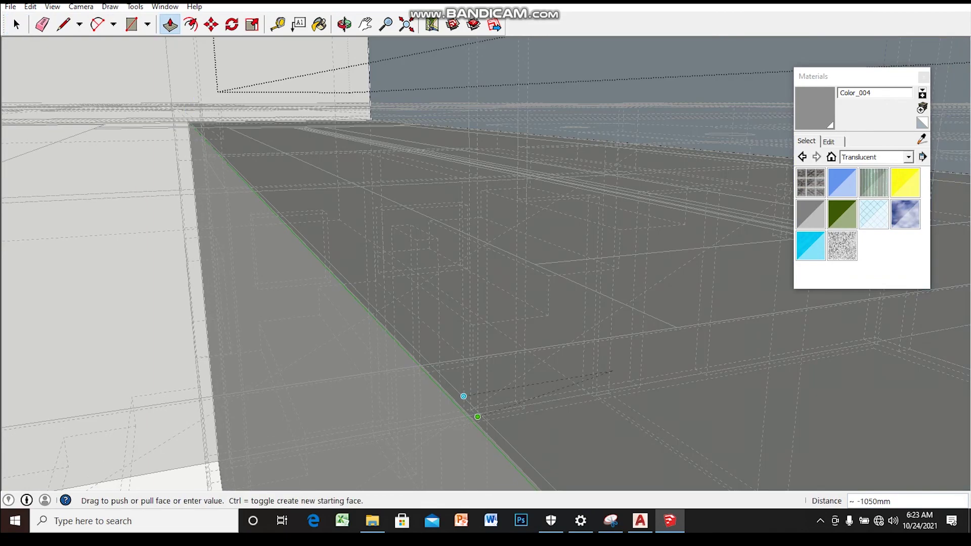
mouse_move(483, 429)
middle_down()
mouse_move(456, 415)
mouse_move(435, 384)
middle_up()
click(562, 416)
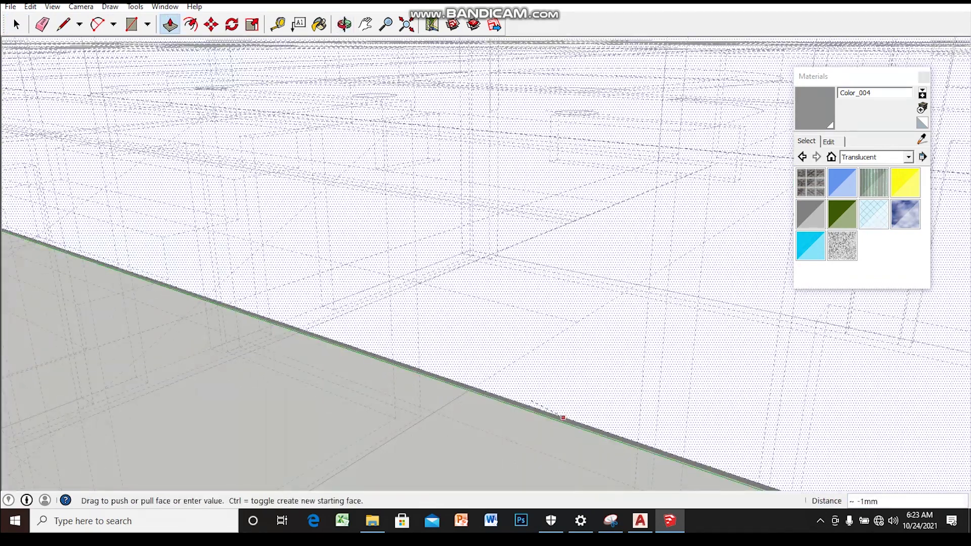
mouse_move(456, 365)
middle_down()
mouse_move(474, 342)
mouse_move(460, 349)
middle_up()
key(l)
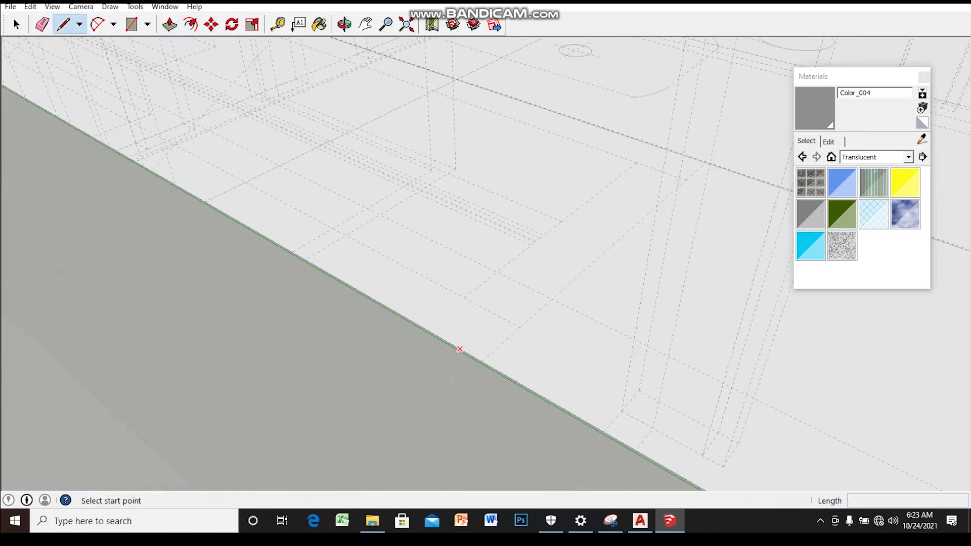
mouse_move(402, 315)
middle_down()
mouse_move(393, 274)
mouse_move(464, 293)
mouse_move(510, 291)
mouse_move(500, 269)
middle_up()
- Draw a 2100 mm vertical line and a rectangle on the upper-floor wall
scroll(506, 272, down, 5)
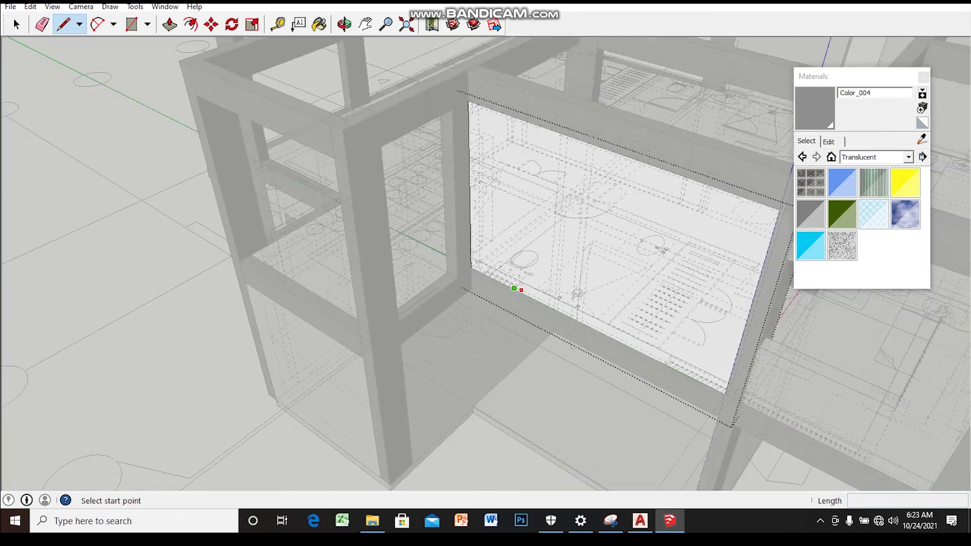
scroll(516, 289, down, 2)
scroll(526, 288, up, 3)
scroll(557, 298, up, 3)
scroll(485, 281, up, 3)
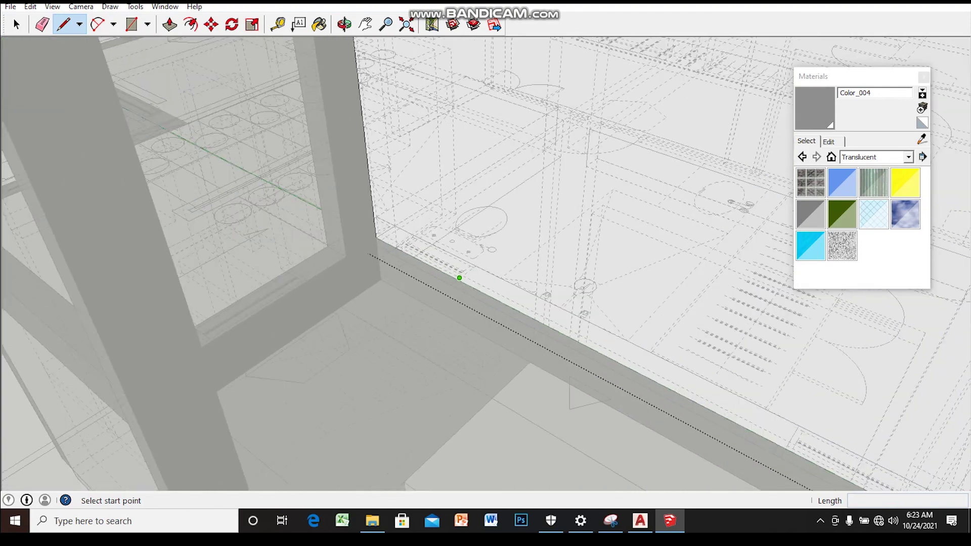
scroll(455, 278, up, 2)
scroll(456, 278, up, 2)
scroll(453, 279, up, 1)
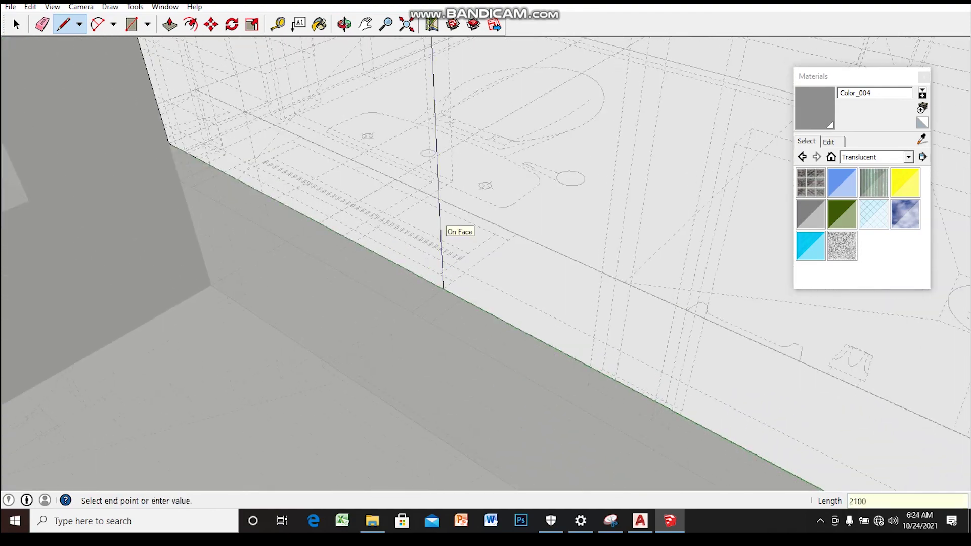
middle_drag(443, 225, 455, 223)
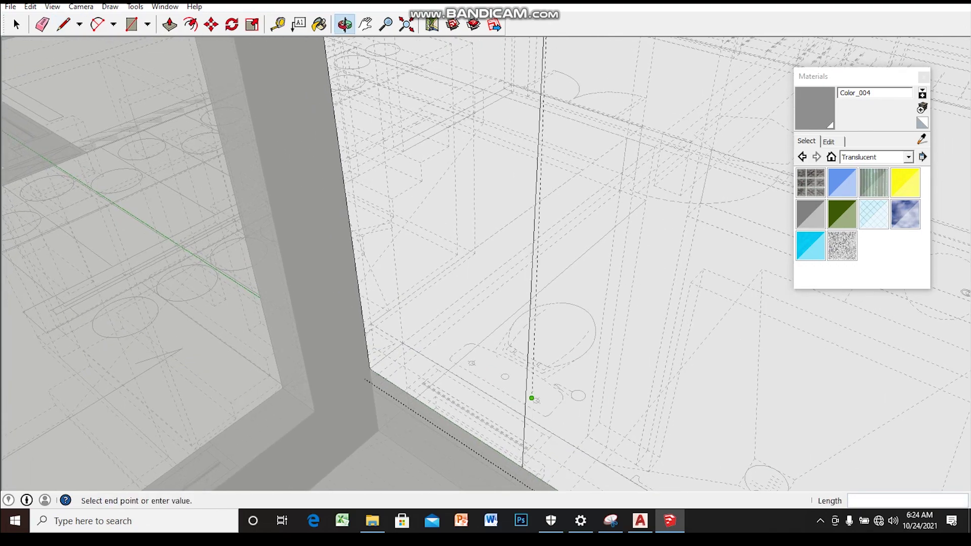
mouse_move(472, 415)
middle_down()
mouse_move(397, 386)
mouse_move(390, 392)
middle_up()
mouse_move(378, 349)
middle_down()
mouse_move(449, 299)
mouse_move(521, 211)
mouse_move(586, 173)
mouse_move(568, 309)
mouse_move(609, 199)
mouse_move(593, 235)
middle_up()
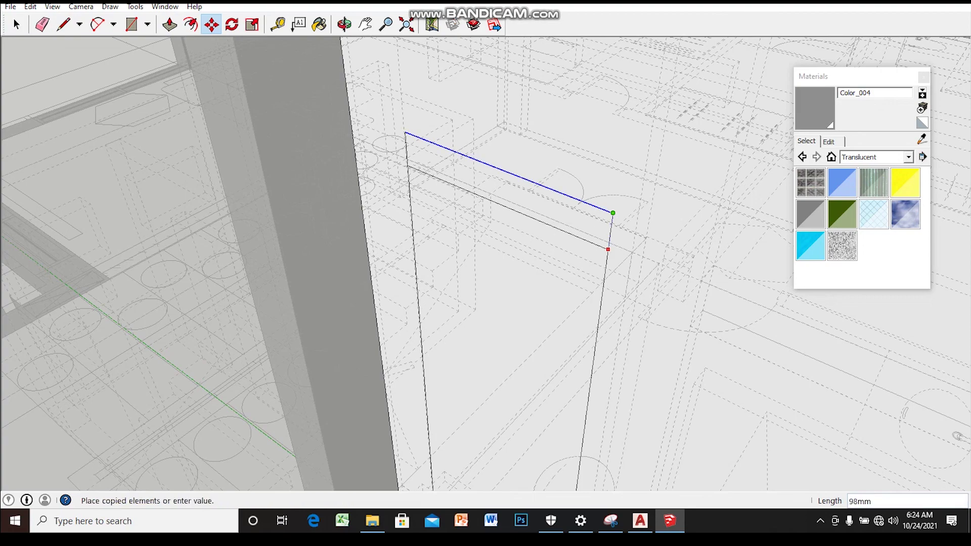
key(space)
middle_drag(607, 255, 537, 222)
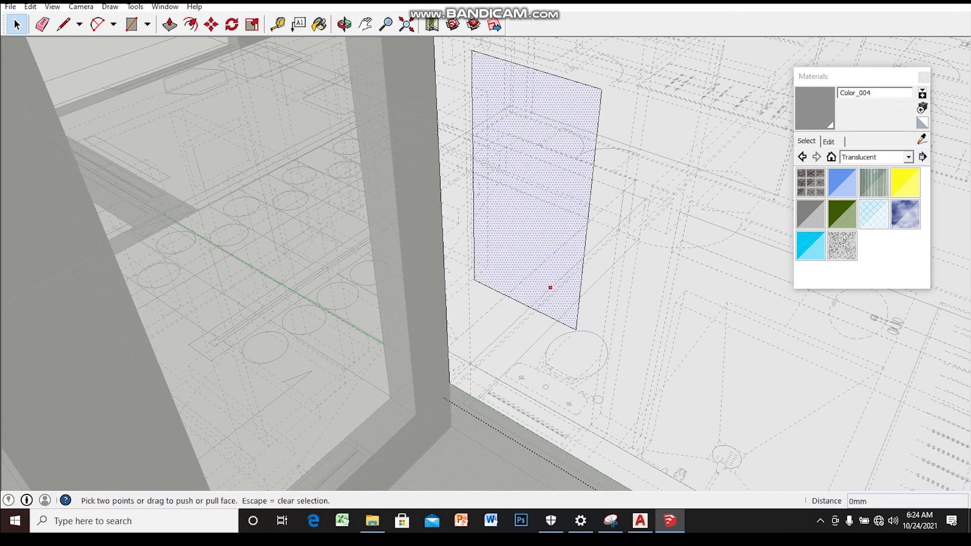
- Push the rectangle 235 mm, then push the opening face a further 200 mm
scroll(550, 287, up, 2)
scroll(514, 259, up, 1)
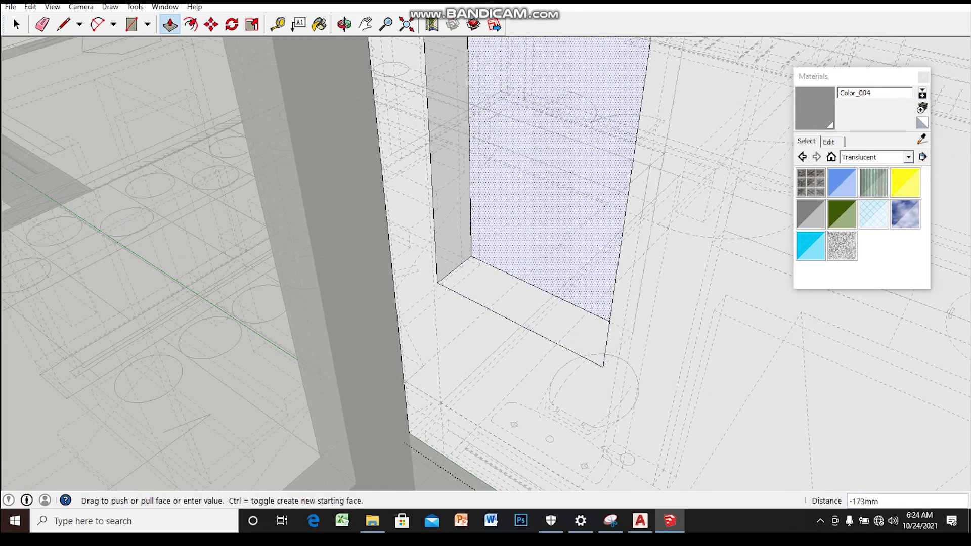
text(235)
key(Return)
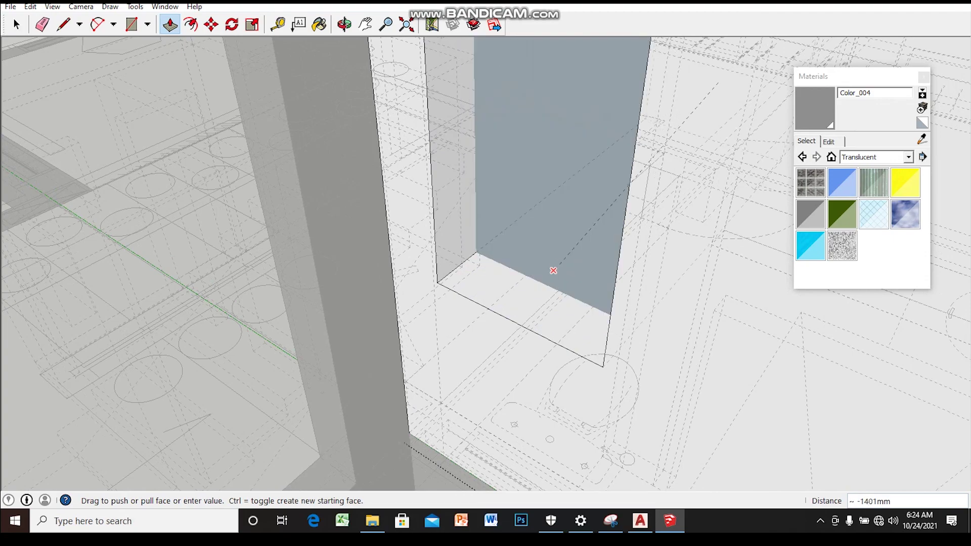
scroll(549, 275, up, 2)
click(549, 275)
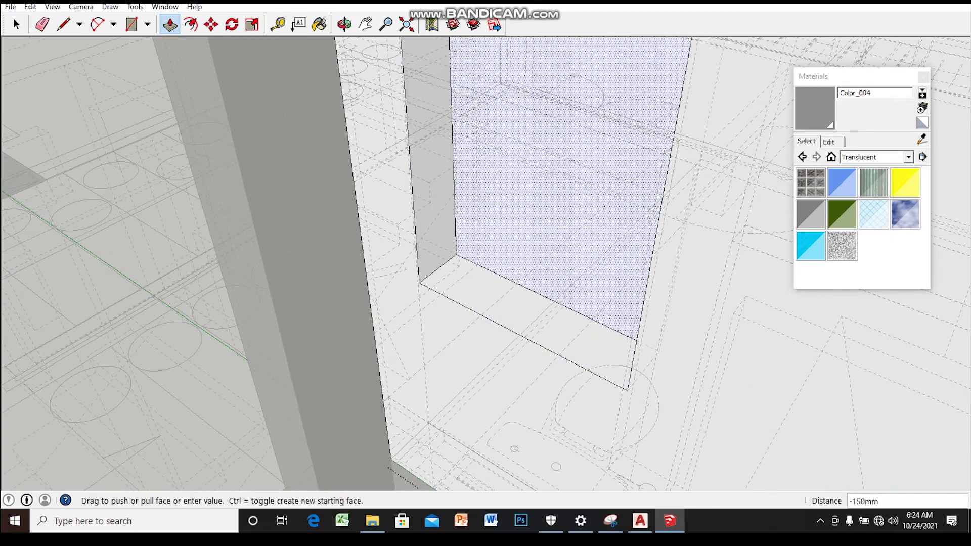
text(200)
key(Return)
- Select the translucent wall face and the top edge of the white rectangle
scroll(521, 253, down, 2)
scroll(521, 253, down, 3)
mouse_move(522, 253)
middle_down()
mouse_move(506, 212)
mouse_move(481, 192)
mouse_move(480, 243)
mouse_move(480, 208)
middle_up()
scroll(481, 217, up, 3)
scroll(480, 217, up, 3)
key(space)
click(481, 213)
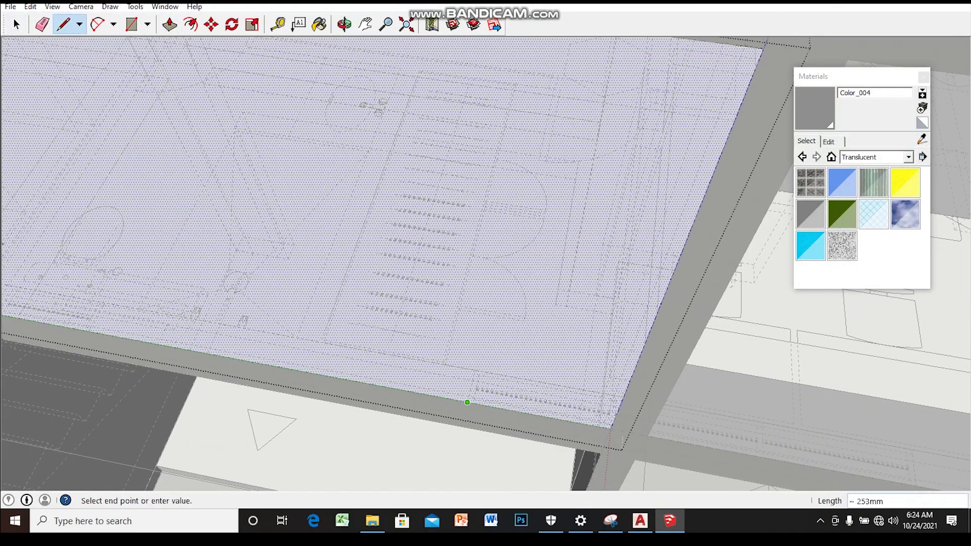
middle_drag(467, 402, 526, 253)
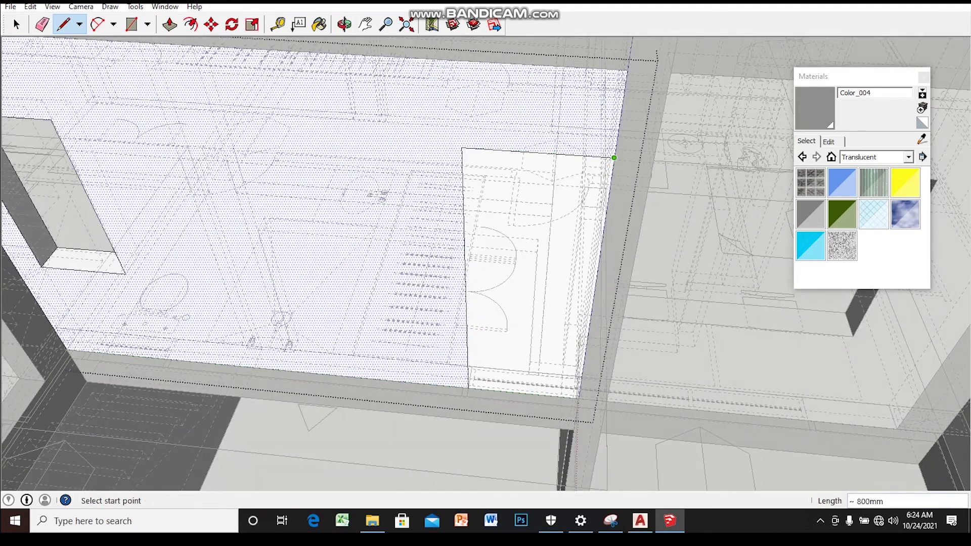
click(539, 152)
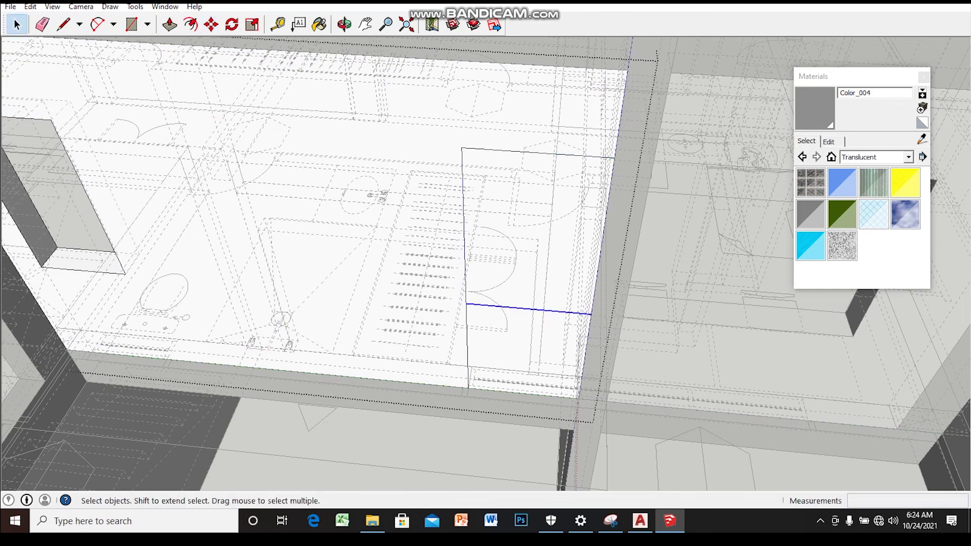
- Push the second rectangle 200 mm into the wall, leaving a low sill
mouse_move(354, 253)
middle_down()
mouse_move(395, 248)
mouse_move(445, 324)
middle_up()
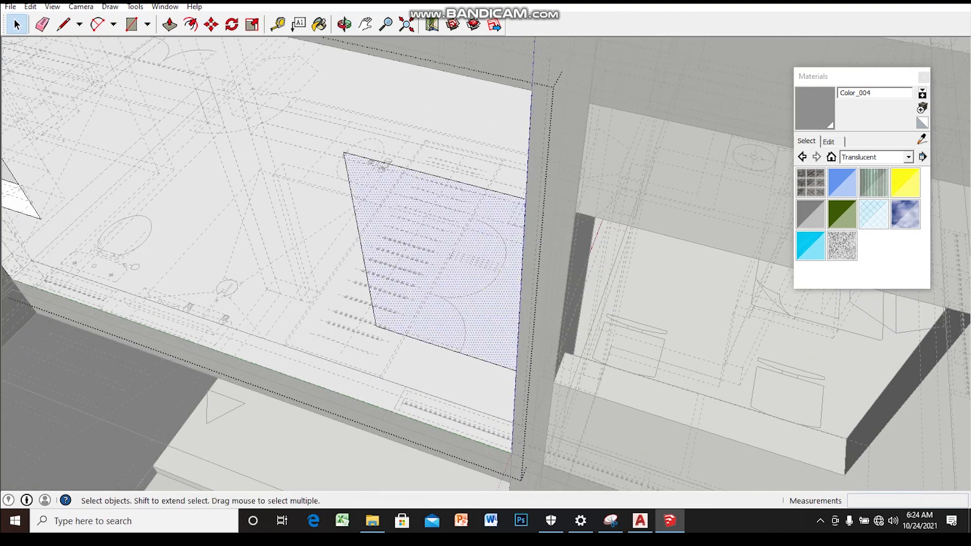
key(p)
click(447, 330)
mouse_move(464, 323)
middle_down()
mouse_move(486, 264)
mouse_move(506, 243)
mouse_move(486, 304)
mouse_move(486, 364)
middle_up()
key(space)
scroll(485, 263, down, 5)
middle_drag(485, 304, 536, 303)
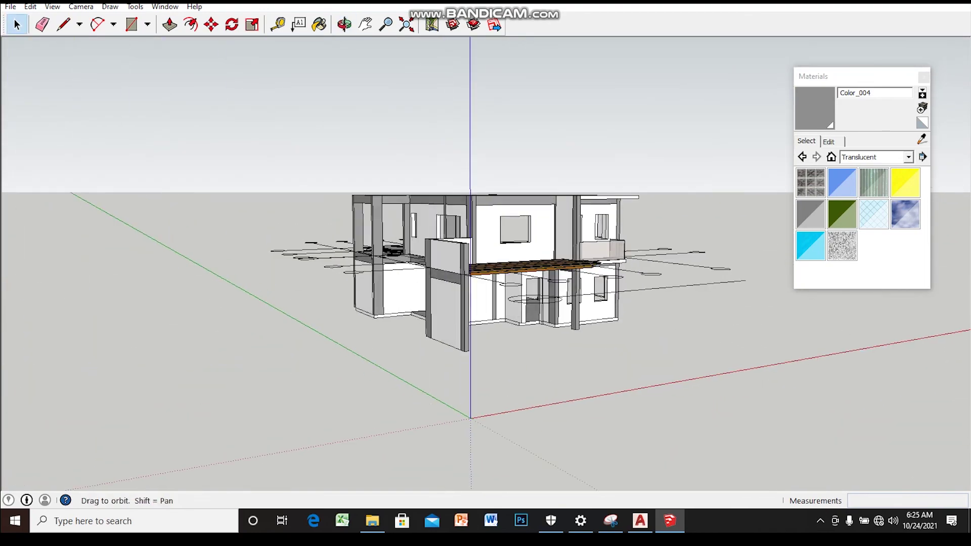
scroll(486, 273, up, 3)
mouse_move(486, 273)
middle_down()
mouse_move(486, 364)
mouse_move(485, 304)
mouse_move(485, 354)
middle_up()
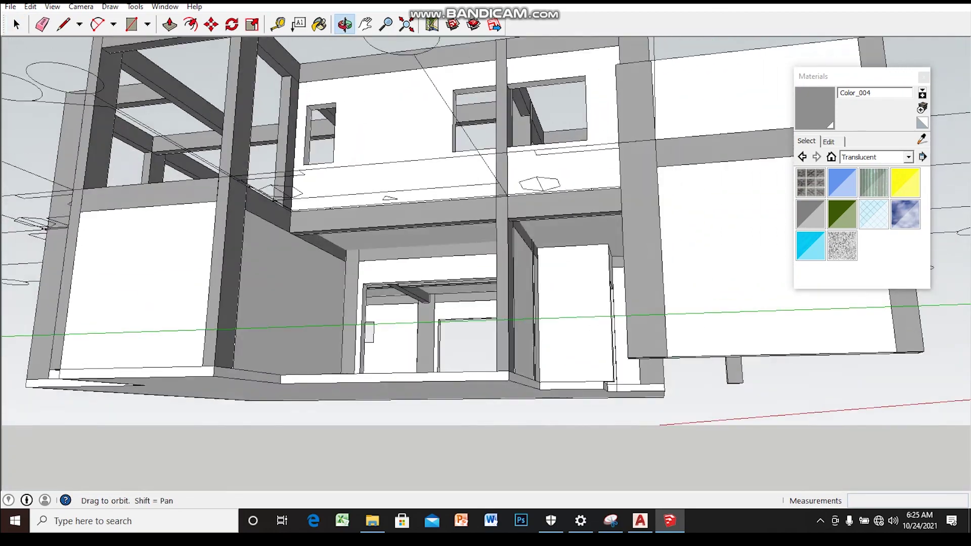
scroll(485, 274, down, 3)
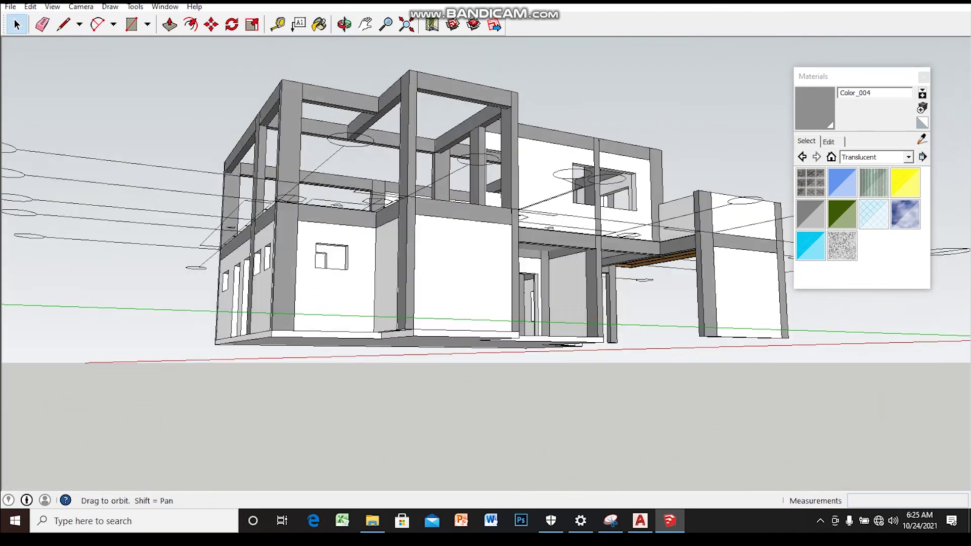
middle_drag(486, 274, 486, 324)
scroll(486, 263, up, 2)
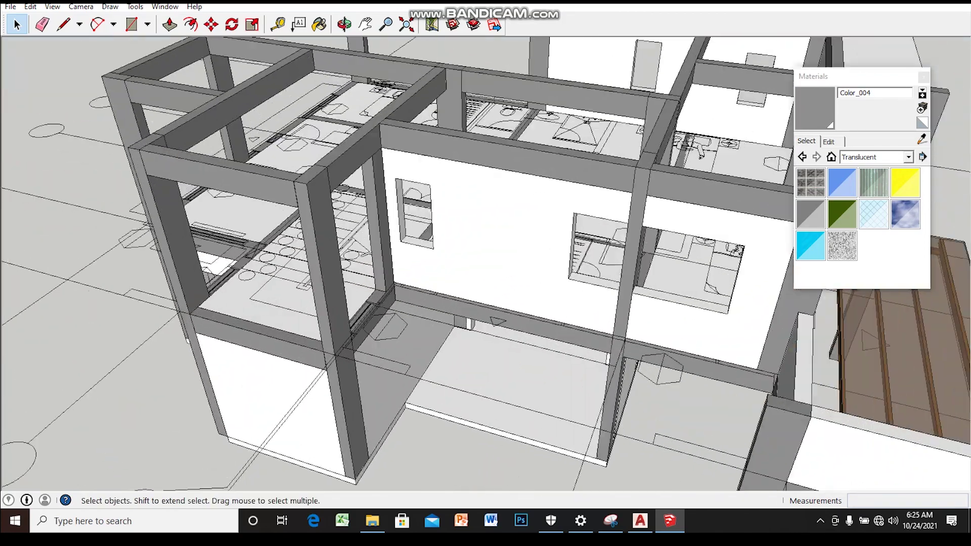
scroll(485, 263, up, 2)
scroll(486, 263, up, 2)
scroll(485, 263, up, 2)
scroll(486, 273, down, 2)
middle_drag(486, 274, 486, 354)
scroll(486, 274, down, 2)
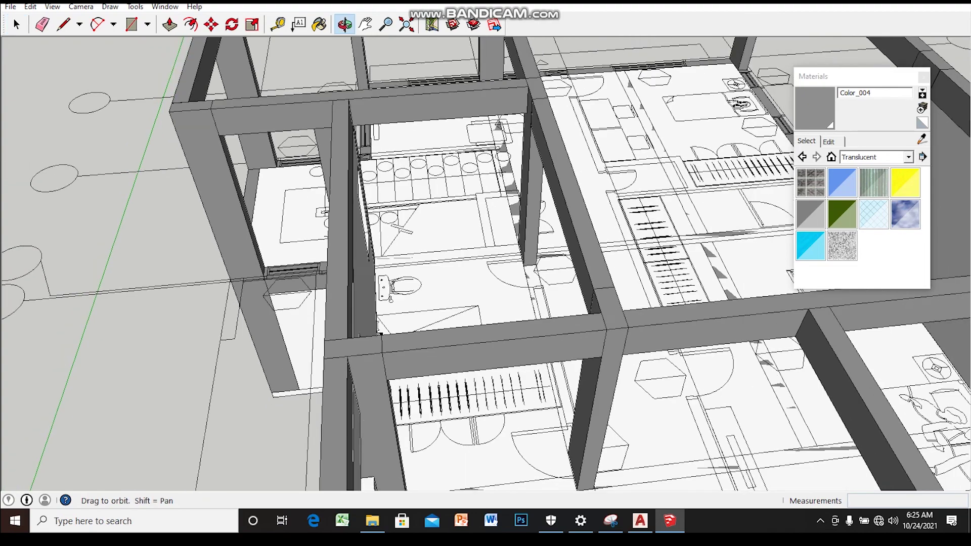
middle_drag(486, 273, 486, 223)
scroll(485, 273, up, 2)
scroll(486, 273, down, 3)
mouse_move(486, 273)
middle_down()
mouse_move(486, 303)
mouse_move(486, 223)
middle_up()
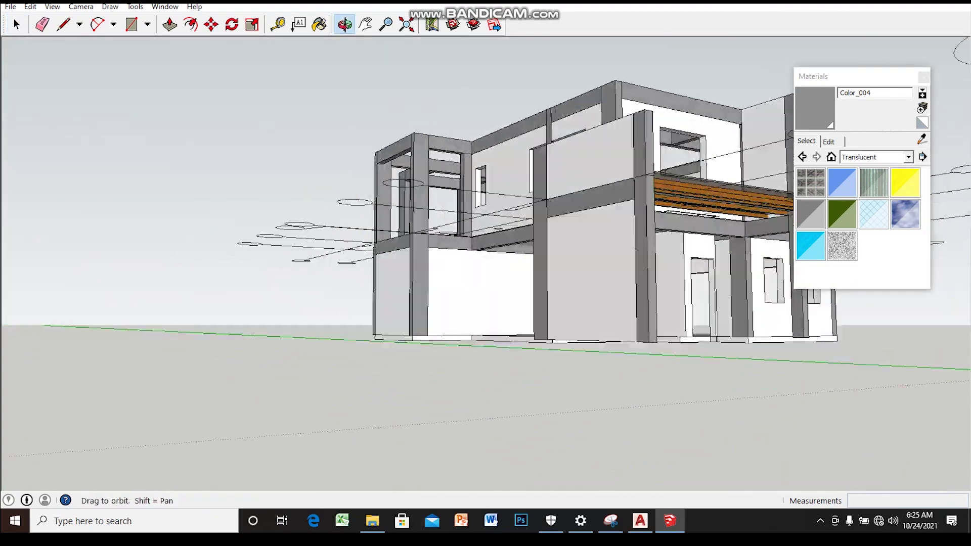
mouse_move(486, 274)
mouse_down()
mouse_move(364, 278)
mouse_move(365, 324)
mouse_move(273, 283)
mouse_move(263, 253)
mouse_move(486, 294)
mouse_up()
key(space)
middle_drag(486, 273, 492, 322)
scroll(485, 273, up, 2)
mouse_move(485, 273)
middle_down()
mouse_move(435, 303)
mouse_move(455, 294)
mouse_move(369, 280)
middle_up()
- Draw a rectangle at the wall corner and make the face a group
scroll(485, 273, up, 2)
key(r)
scroll(369, 280, up, 2)
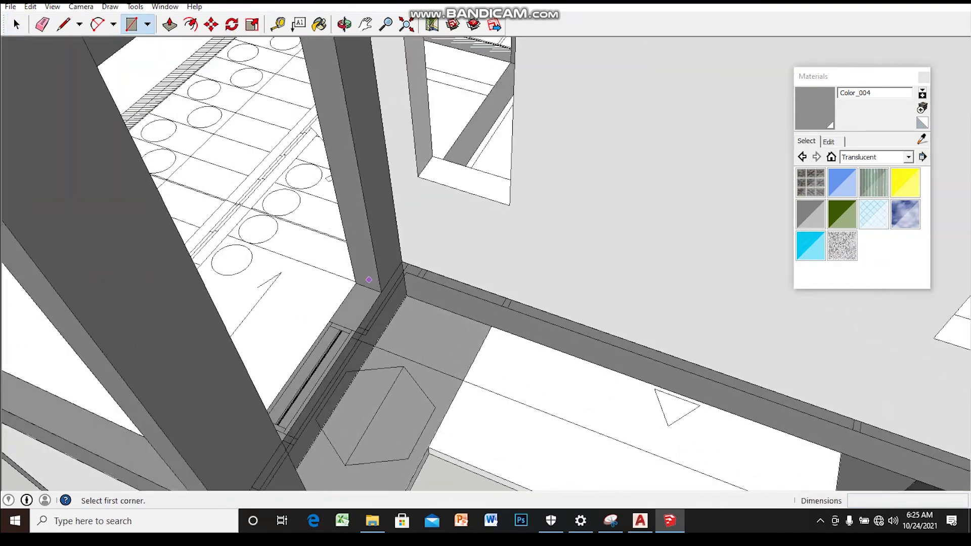
click(381, 292)
middle_drag(381, 293, 464, 294)
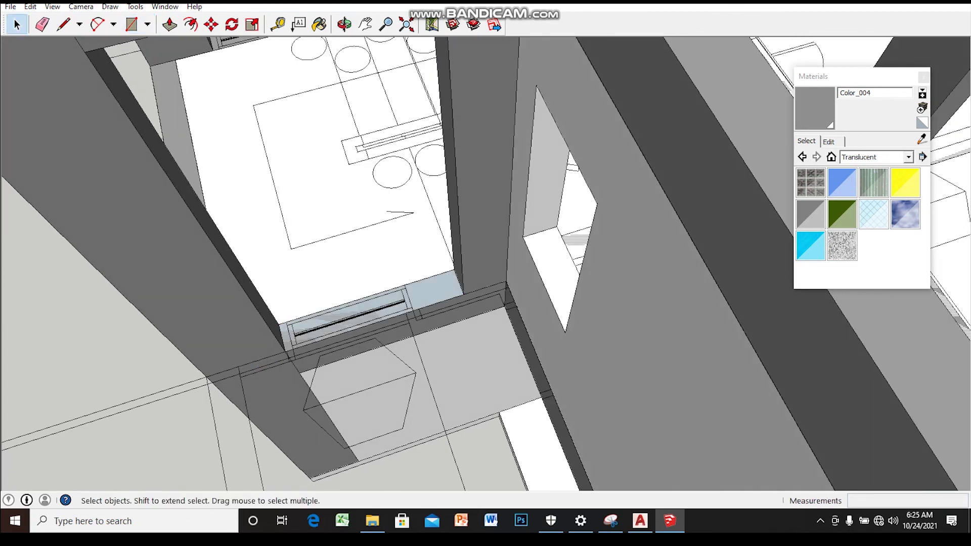
right_click(435, 292)
click(475, 397)
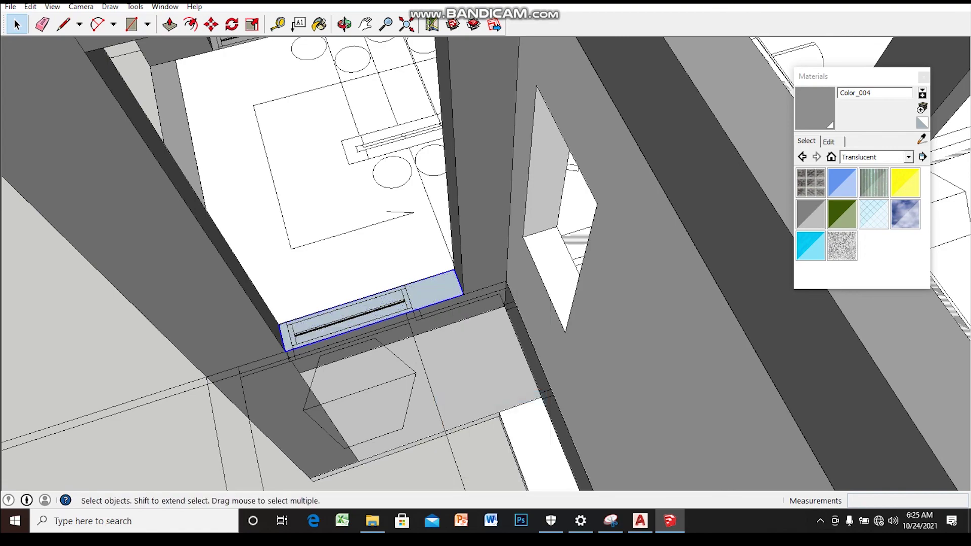
- Pull the grouped panel out to give it thickness and select its upper face
middle_drag(384, 303, 443, 295)
key(p)
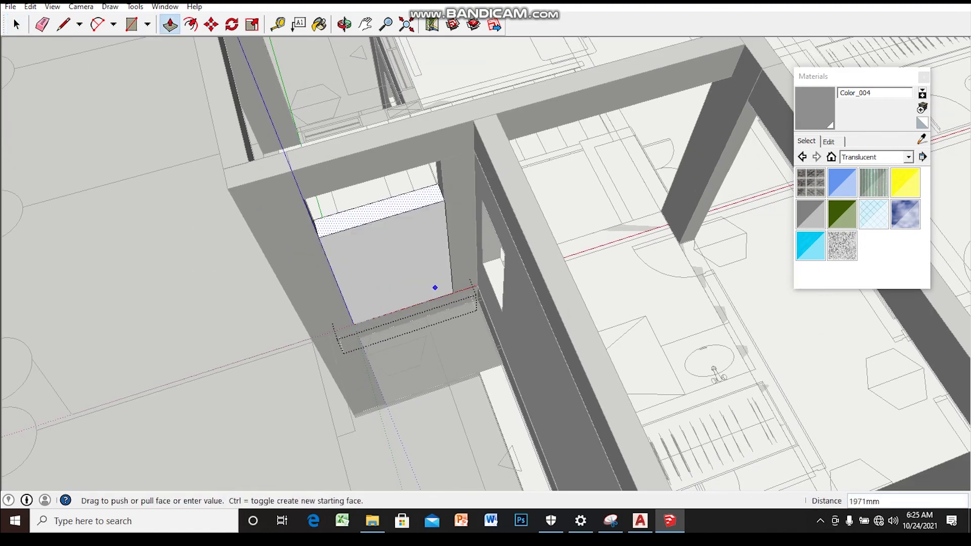
middle_drag(441, 160, 455, 202)
key(space)
scroll(456, 202, up, 3)
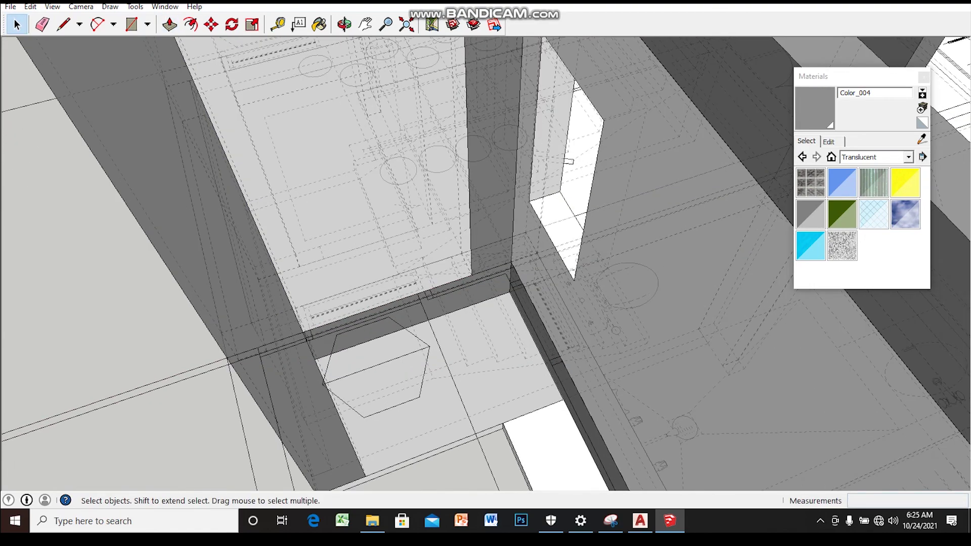
middle_drag(437, 327, 455, 263)
key(space)
click(303, 177)
- Draw a line across the panel face to split it into a new section
key(l)
scroll(434, 288, up, 2)
scroll(420, 291, up, 1)
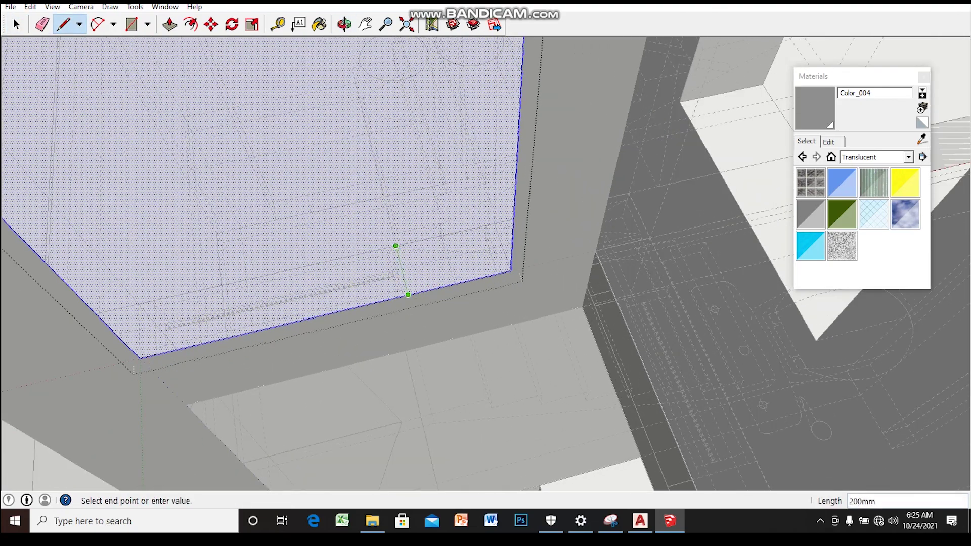
middle_drag(407, 295, 398, 271)
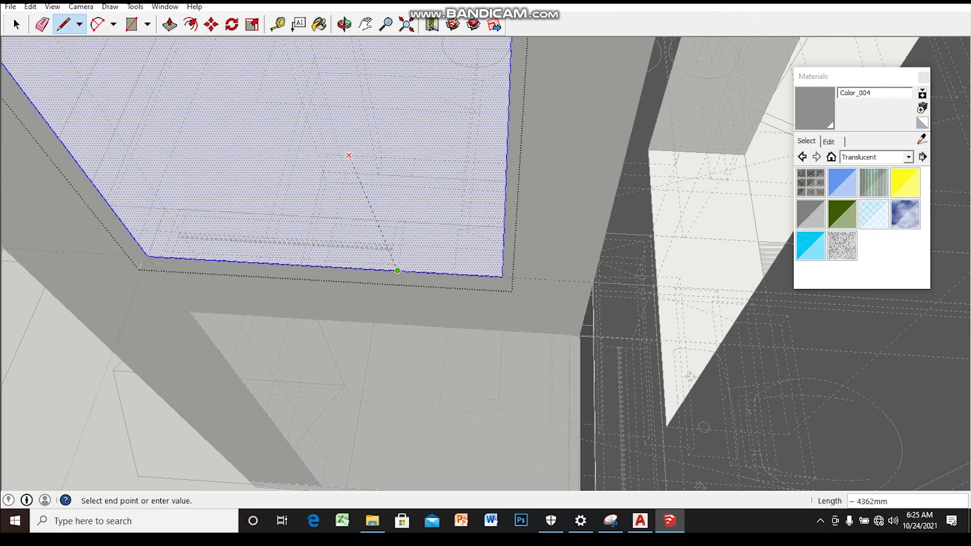
mouse_move(364, 161)
middle_down()
mouse_move(384, 210)
mouse_move(499, 279)
mouse_move(522, 112)
mouse_move(490, 203)
mouse_move(459, 247)
middle_up()
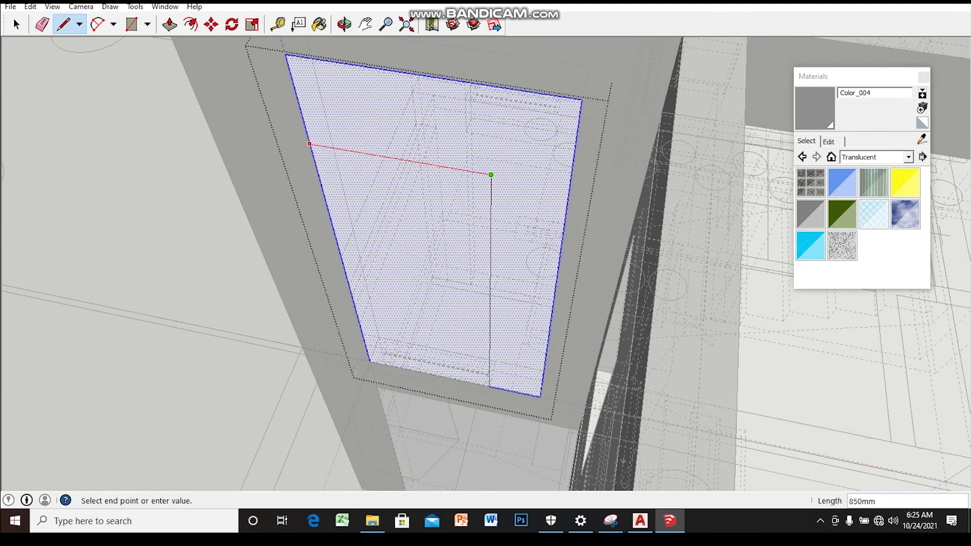
click(309, 144)
click(445, 167)
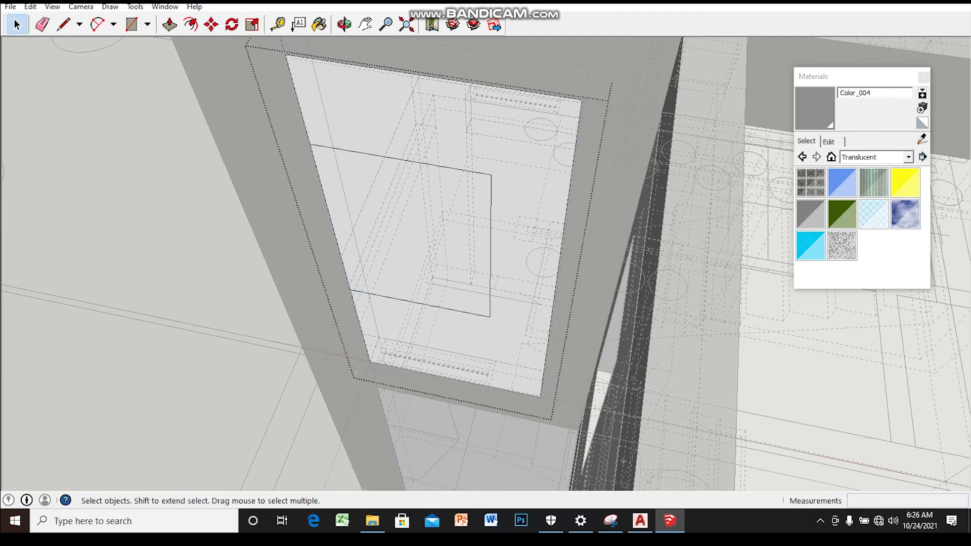
- Push the new face section 200 mm into the wall as a window opening
scroll(435, 286, up, 3)
key(p)
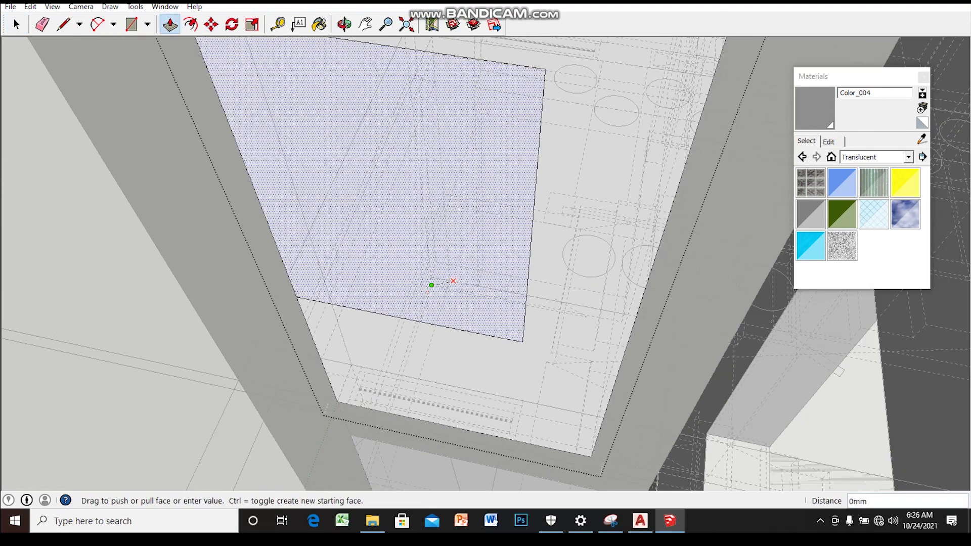
drag(450, 280, 495, 252)
key(Escape)
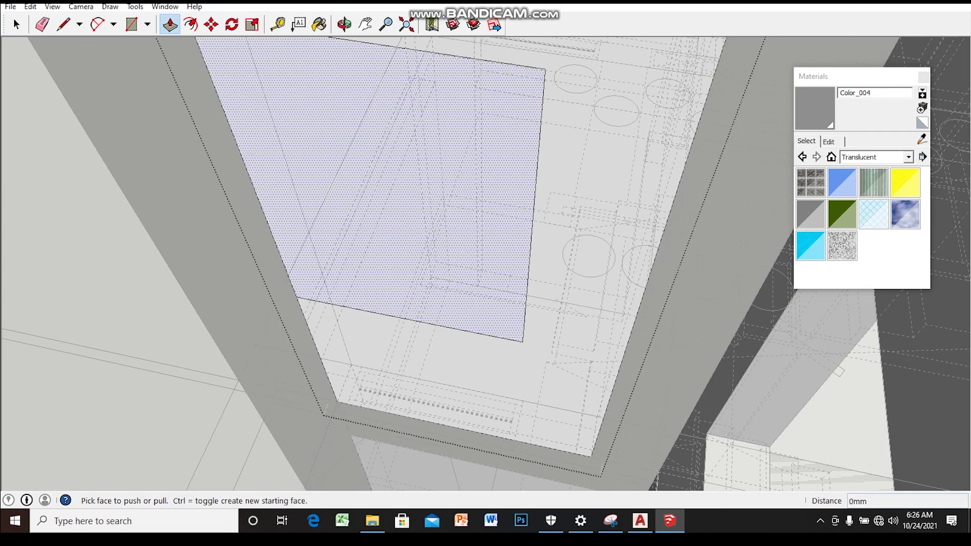
click(506, 238)
click(529, 248)
scroll(506, 265, down, 5)
middle_drag(506, 265, 384, 227)
scroll(506, 252, up, 2)
key(space)
scroll(485, 263, down, 3)
middle_drag(486, 263, 480, 228)
scroll(476, 238, up, 2)
scroll(486, 263, down, 2)
scroll(361, 329, up, 2)
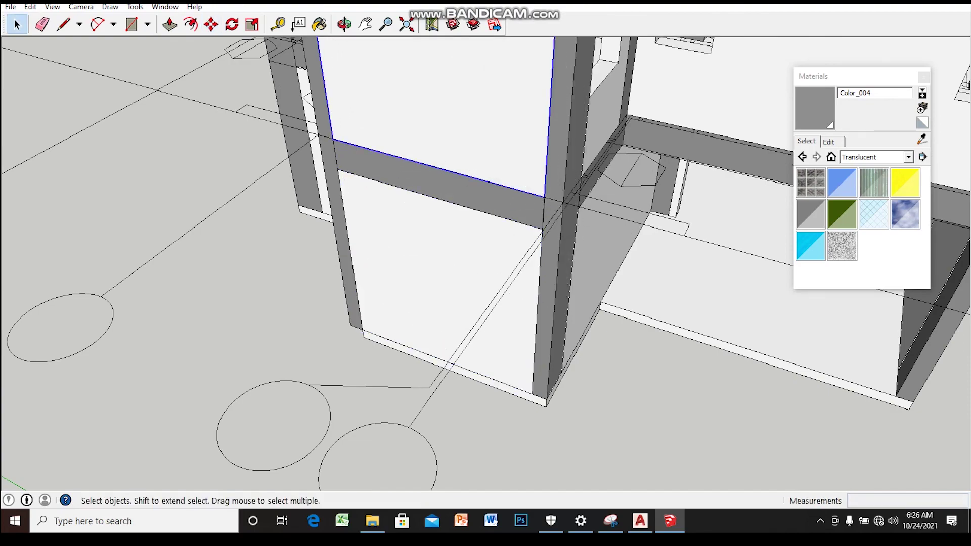
- Unhide all hidden geometry so the cars, plants and plan lines reappear
scroll(405, 253, down, 3)
scroll(405, 253, down, 2)
middle_drag(404, 253, 385, 228)
mouse_move(486, 263)
middle_down()
mouse_move(531, 243)
mouse_move(607, 233)
middle_up()
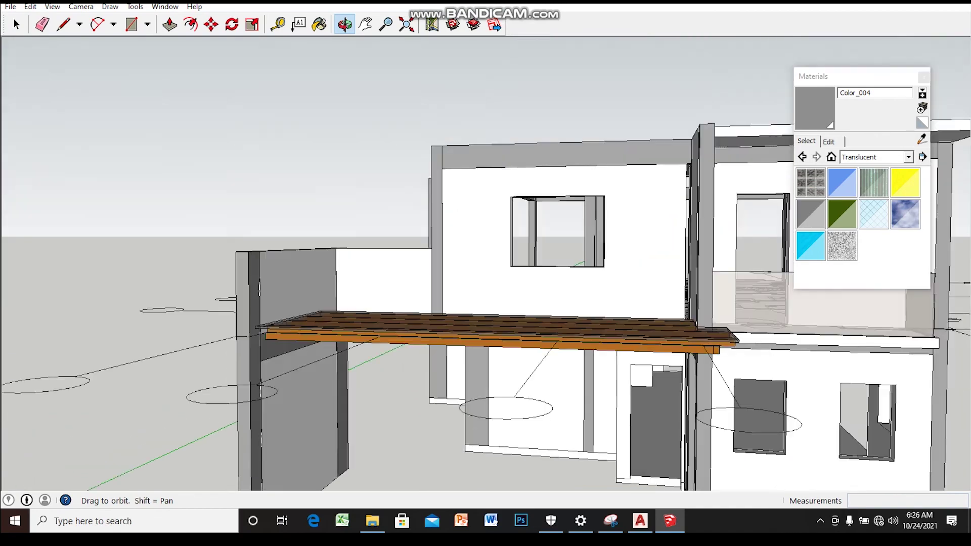
scroll(485, 273, down, 2)
middle_drag(486, 273, 377, 268)
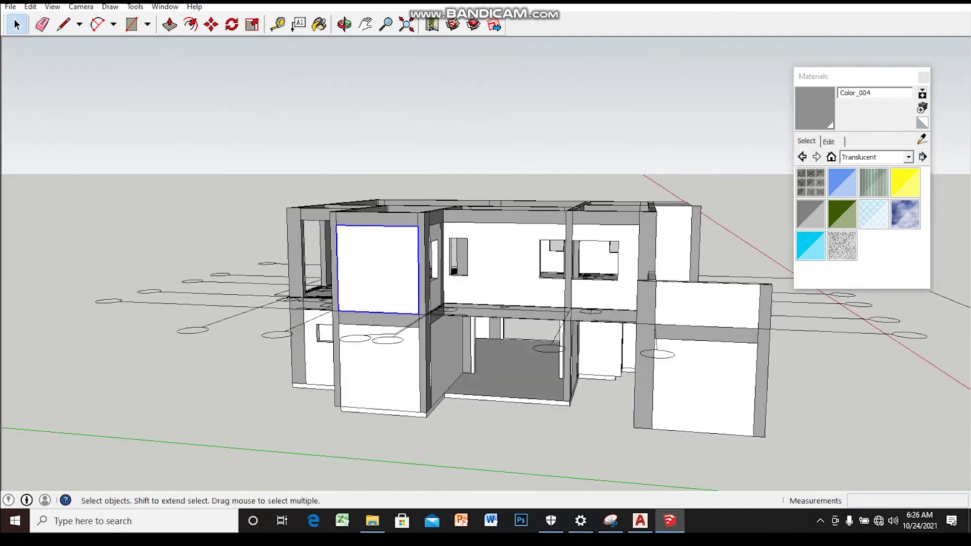
mouse_move(485, 273)
middle_down()
mouse_move(501, 263)
mouse_move(465, 285)
mouse_move(496, 334)
mouse_move(485, 253)
mouse_move(501, 213)
mouse_move(475, 365)
mouse_move(475, 263)
mouse_move(455, 213)
mouse_move(485, 222)
mouse_move(506, 284)
mouse_move(486, 374)
mouse_move(435, 324)
mouse_move(374, 298)
mouse_move(395, 339)
mouse_move(430, 273)
mouse_move(451, 355)
middle_up()
scroll(486, 273, up, 2)
scroll(485, 273, up, 3)
scroll(486, 274, up, 3)
scroll(485, 274, up, 2)
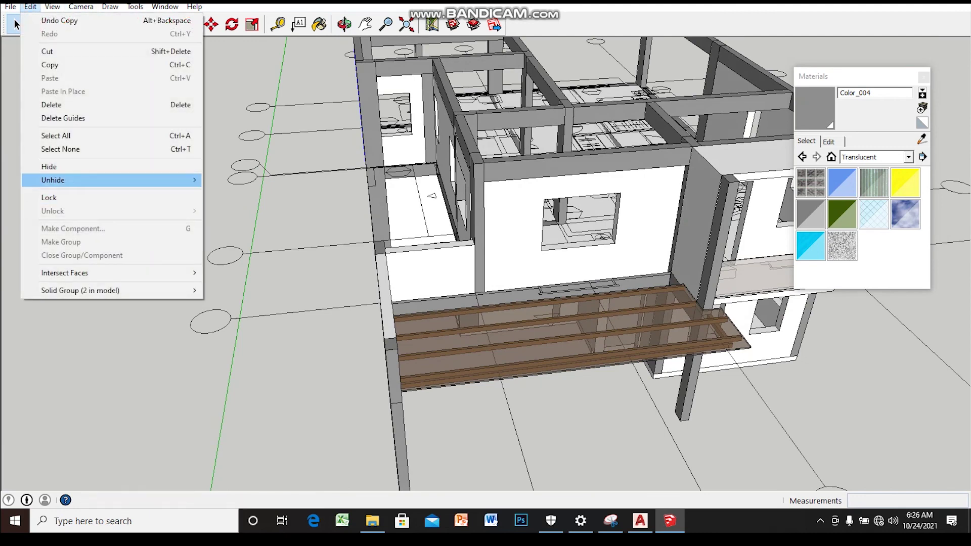
click(225, 207)
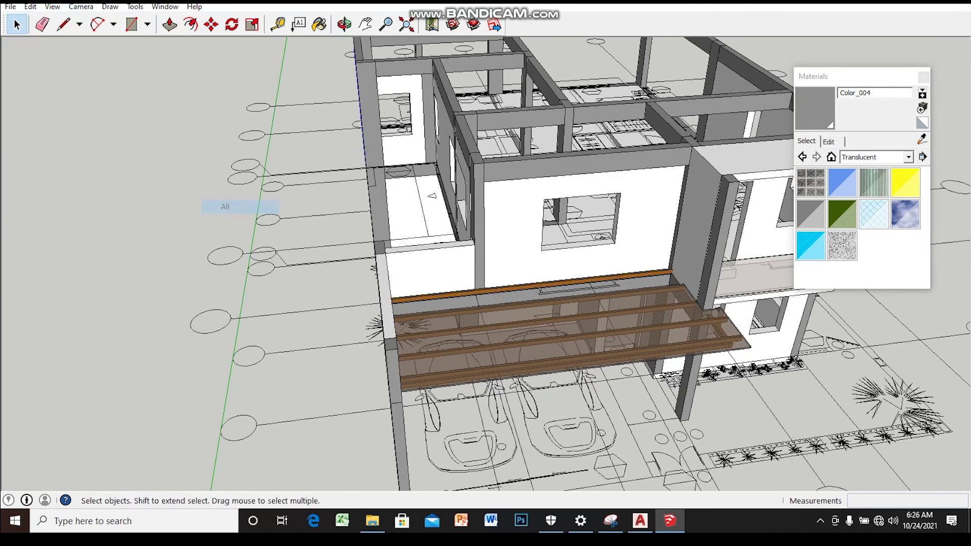
- Orbit over the garage and draw a small rectangle beside the spiky plant
middle_drag(486, 273, 490, 223)
scroll(486, 273, up, 5)
mouse_move(486, 273)
middle_down()
mouse_move(486, 222)
mouse_move(496, 212)
middle_up()
scroll(486, 274, up, 2)
scroll(486, 273, up, 3)
middle_drag(486, 273, 481, 207)
scroll(486, 273, up, 2)
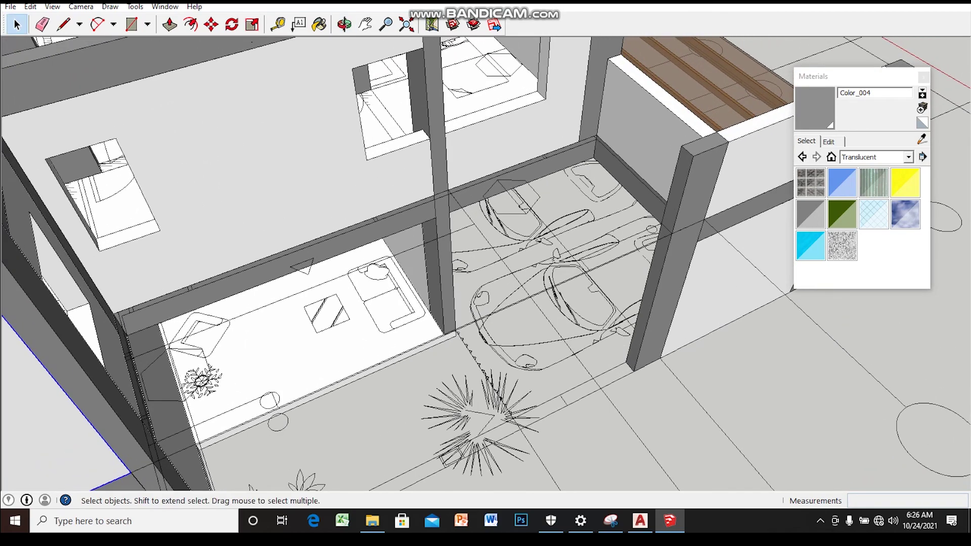
mouse_move(485, 273)
middle_down()
mouse_move(480, 207)
mouse_move(476, 263)
mouse_move(465, 258)
middle_up()
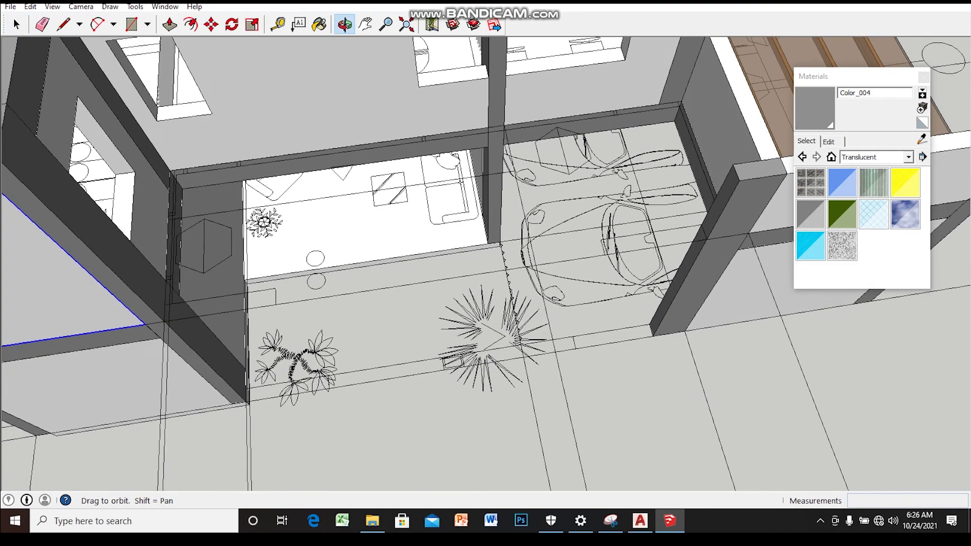
key(r)
scroll(450, 352, up, 1)
scroll(449, 352, up, 2)
scroll(450, 351, up, 2)
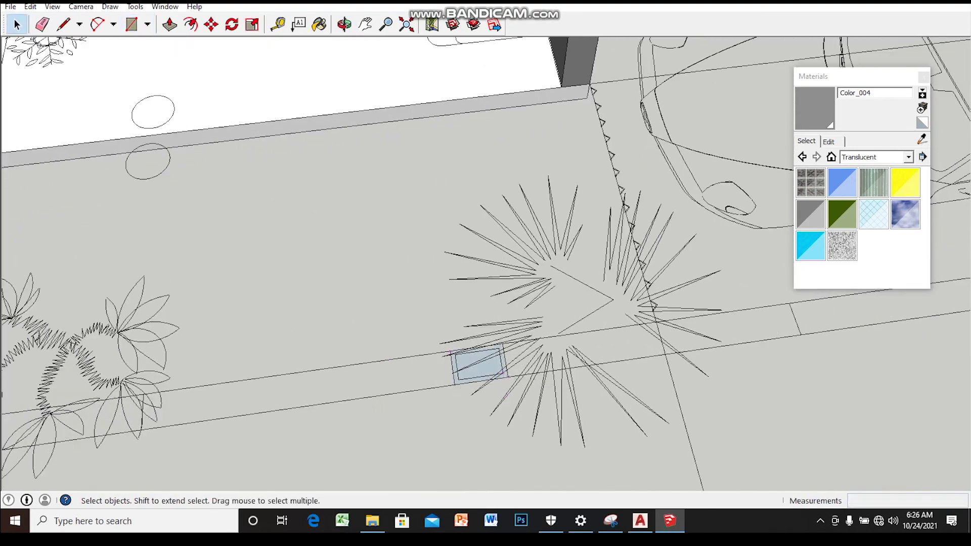
- Group the small rectangle and push/pull it up into a tall slender column
key(Return)
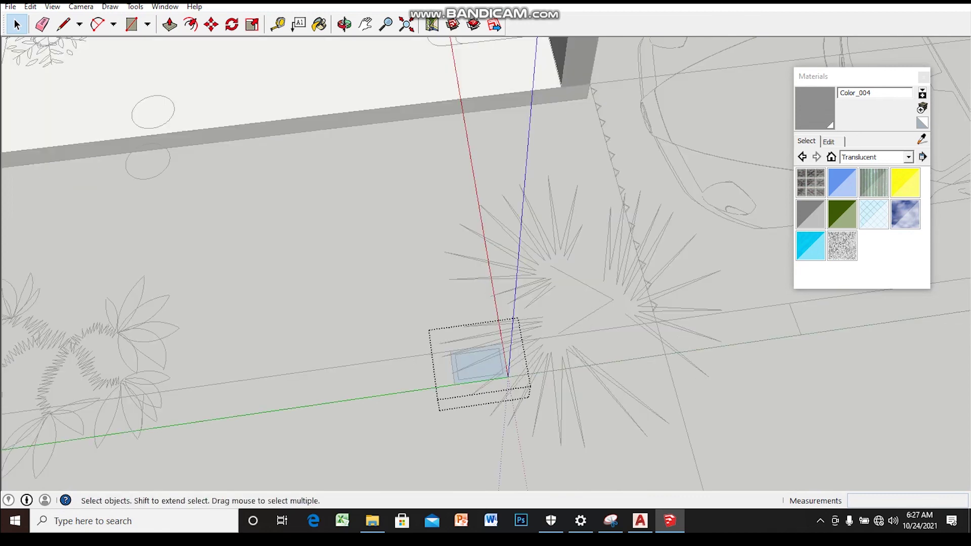
key(p)
scroll(506, 376, down, 2)
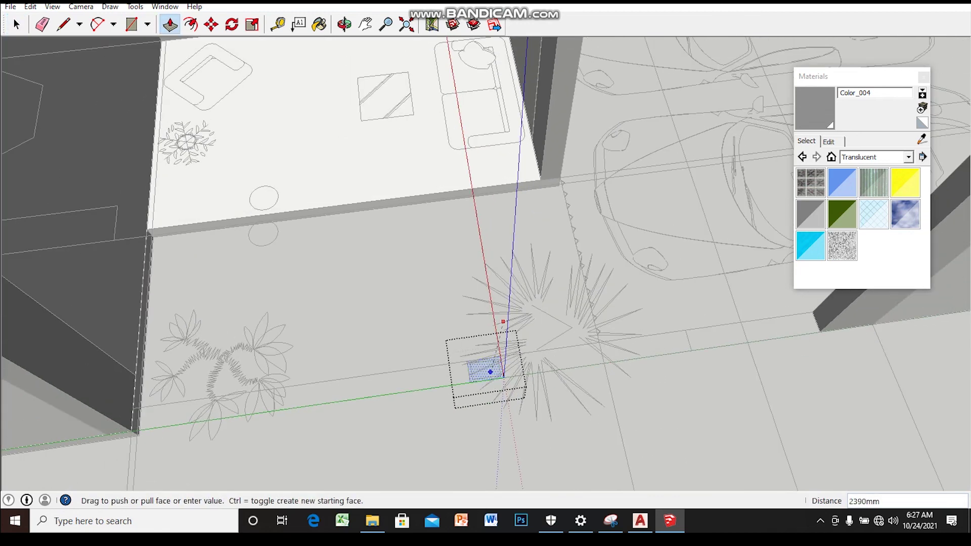
mouse_move(500, 277)
middle_down()
mouse_move(459, 427)
mouse_move(438, 264)
mouse_move(520, 283)
mouse_move(458, 344)
middle_up()
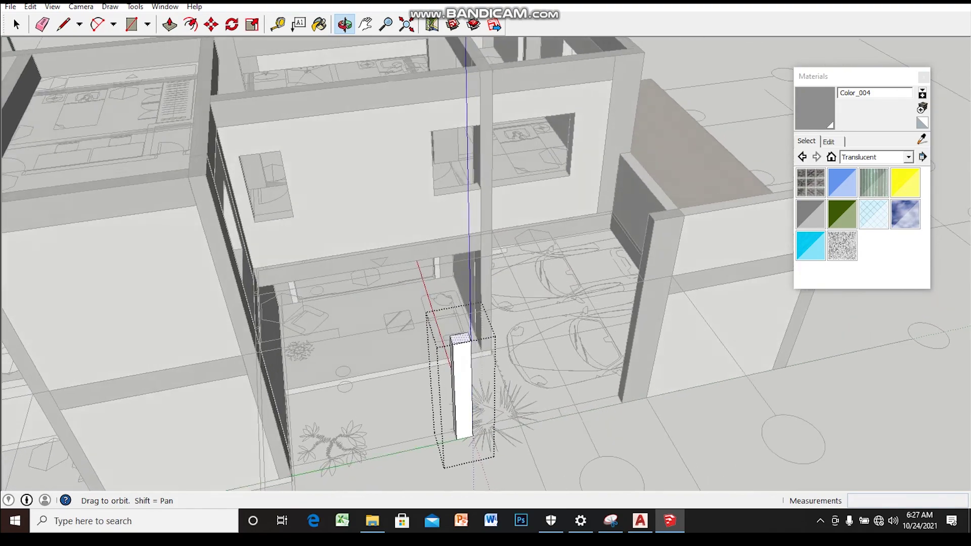
mouse_move(493, 359)
middle_down()
mouse_move(445, 354)
mouse_move(446, 375)
middle_up()
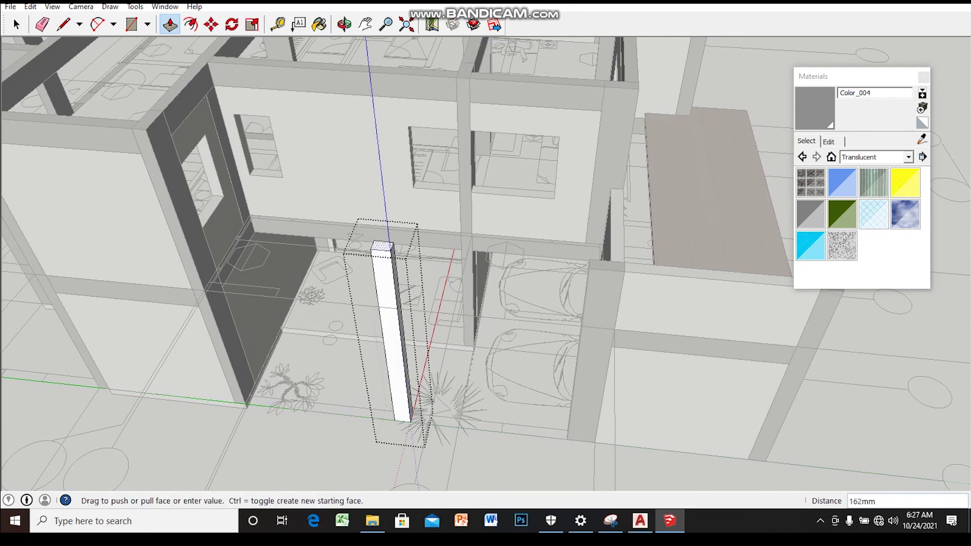
middle_drag(428, 258, 434, 297)
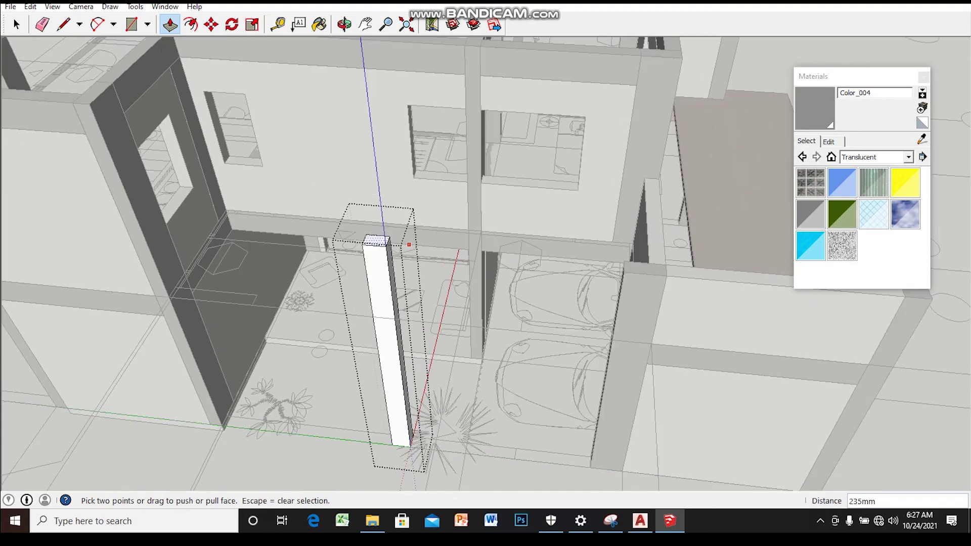
click(434, 296)
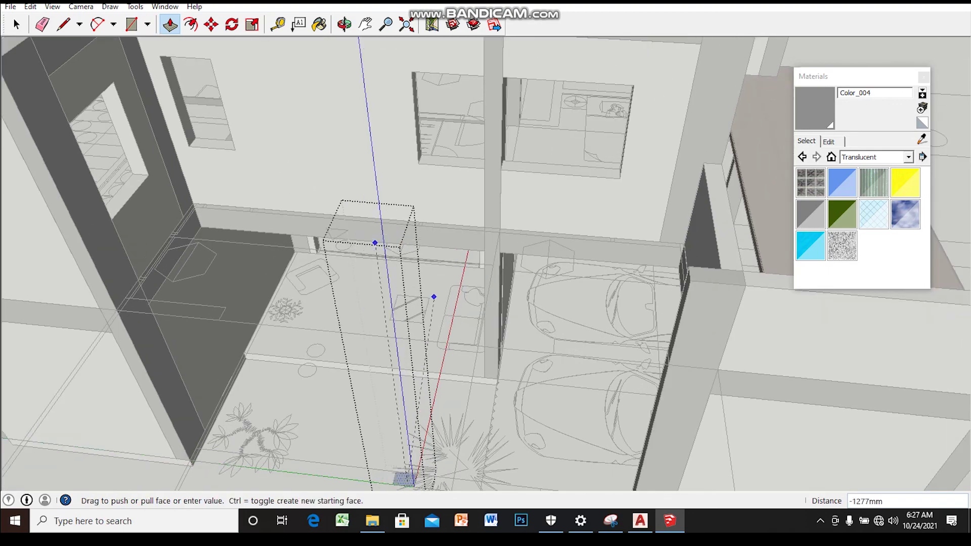
click(434, 297)
mouse_move(434, 297)
middle_down()
mouse_move(385, 284)
mouse_move(405, 314)
middle_up()
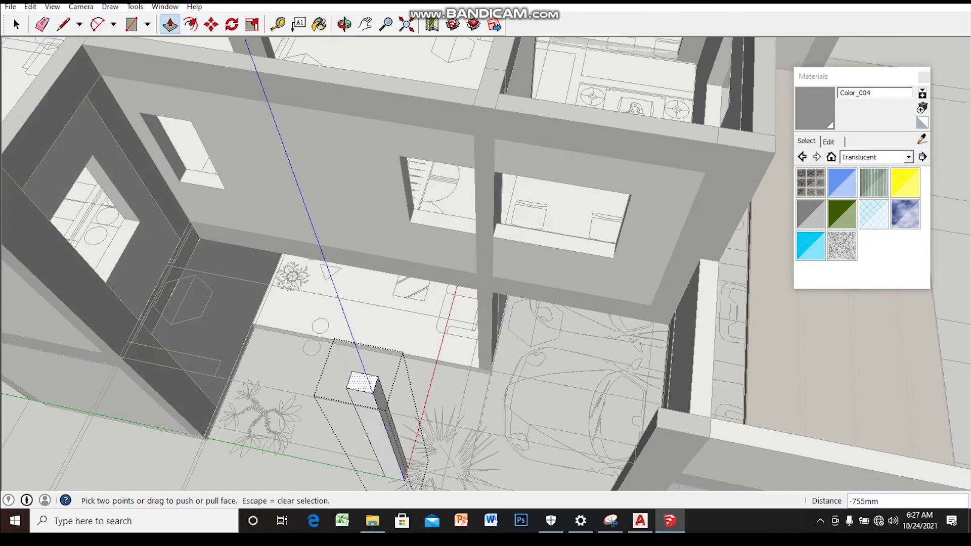
middle_drag(371, 384, 374, 349)
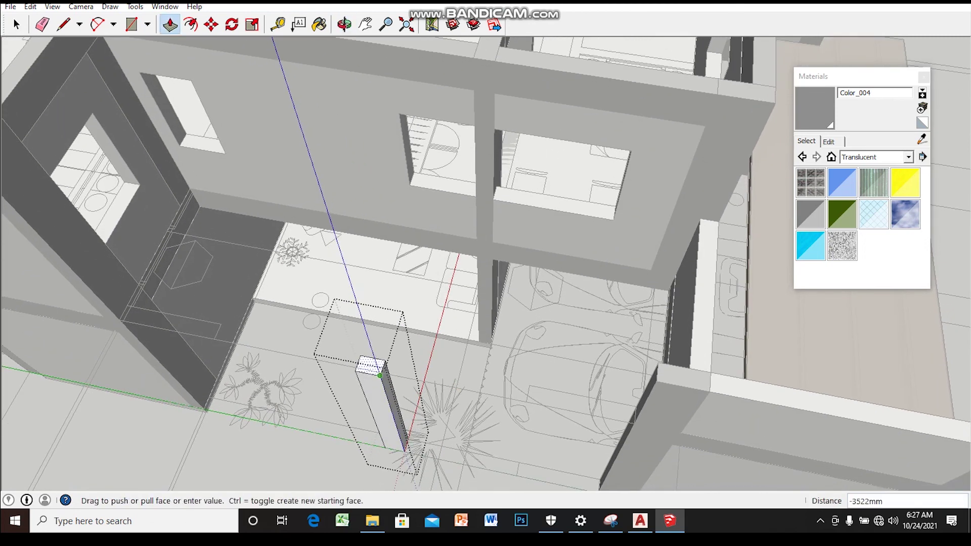
mouse_move(663, 377)
middle_down()
mouse_move(647, 324)
mouse_move(711, 302)
mouse_move(699, 273)
middle_up()
key(space)
- Copy the wall's beam band to the left with Move+Ctrl
scroll(506, 273, down, 5)
middle_drag(506, 274, 506, 253)
scroll(506, 274, up, 3)
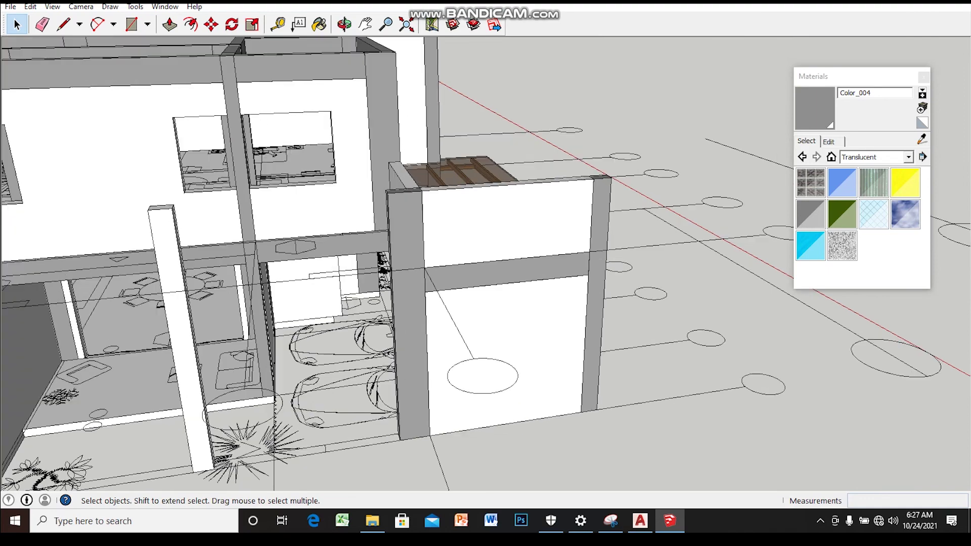
key(m)
scroll(564, 259, up, 2)
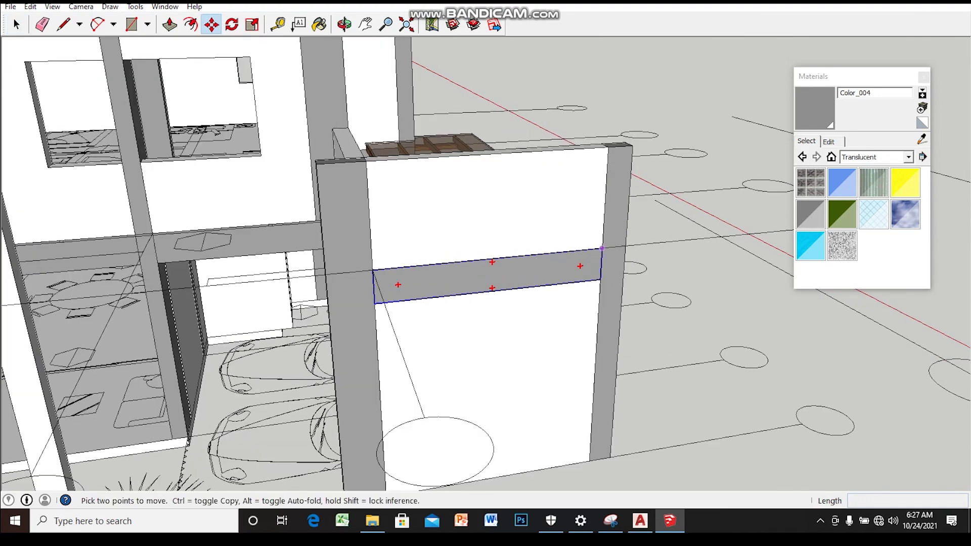
key(ctrl)
click(603, 248)
click(326, 276)
key(space)
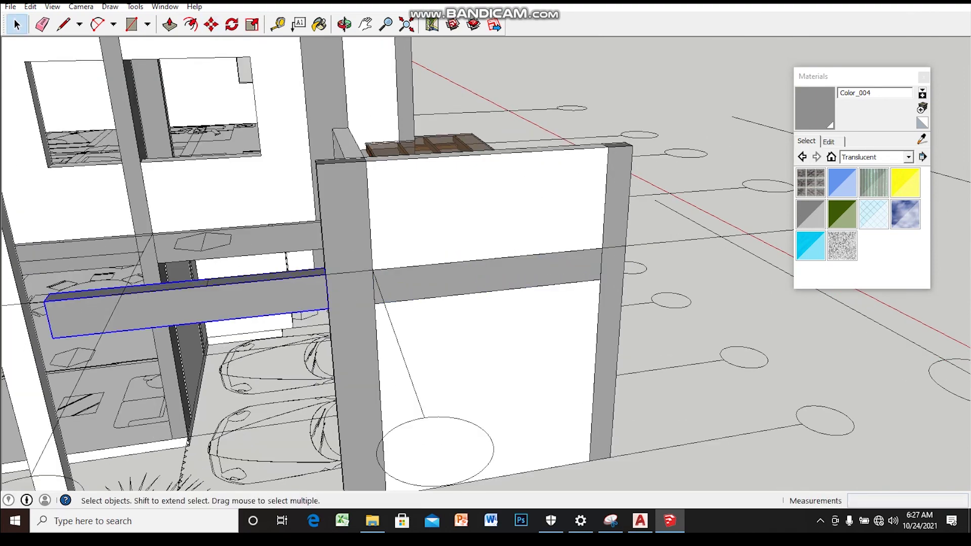
- Extend the copied beam's end face toward the new column
middle_drag(326, 276, 355, 283)
middle_drag(485, 263, 556, 263)
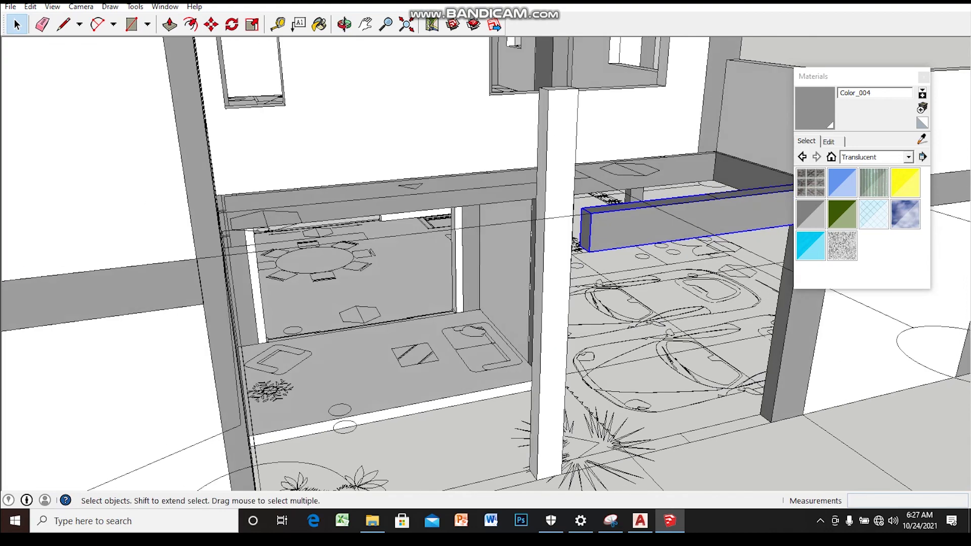
scroll(577, 248, up, 2)
scroll(576, 248, up, 1)
key(p)
click(580, 238)
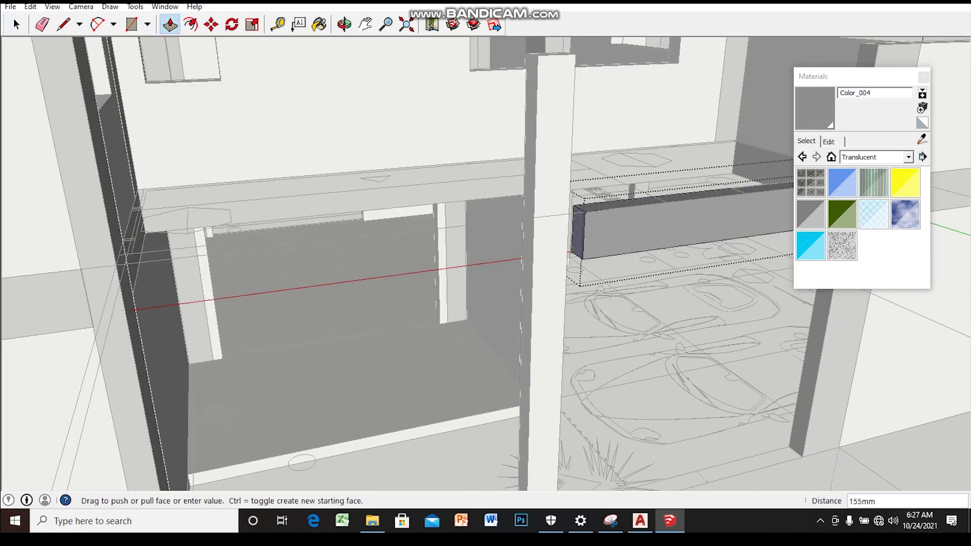
key(space)
scroll(486, 263, down, 3)
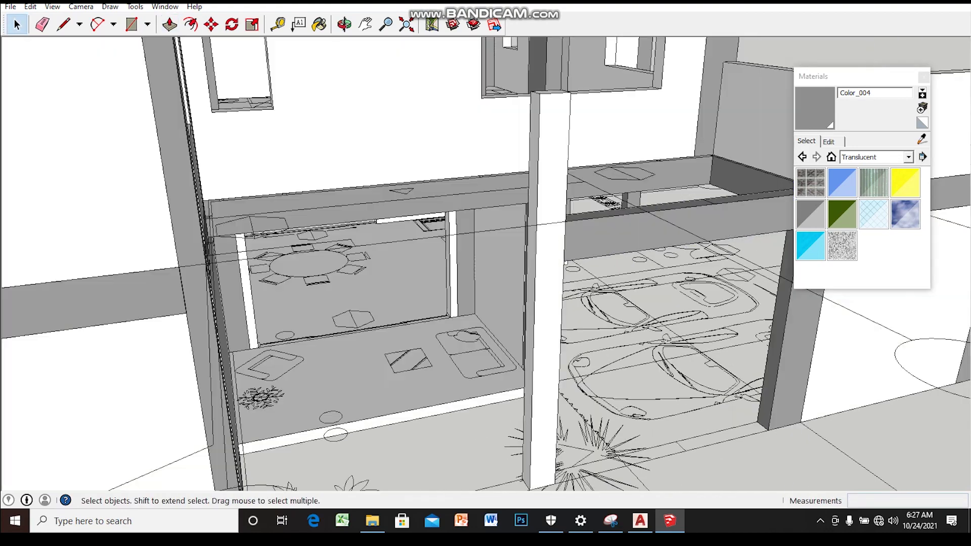